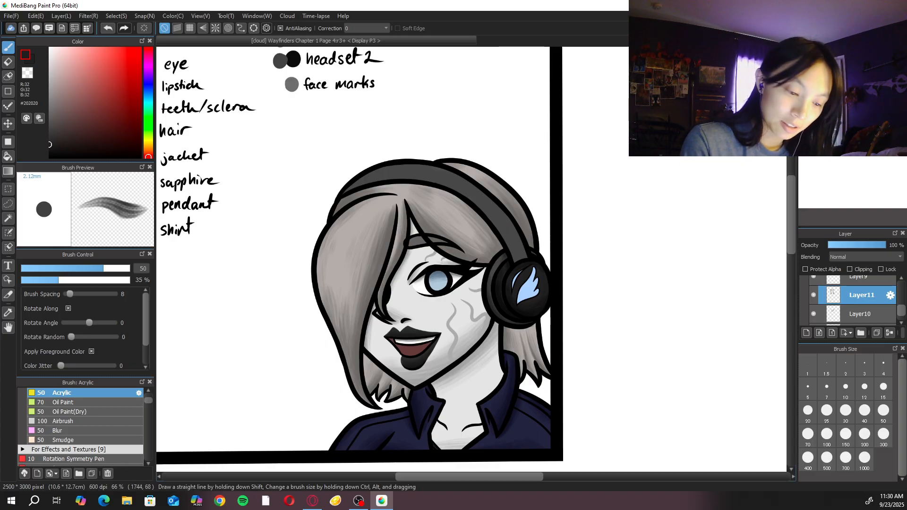
Shade the headset band near the ear cup with dark gray #202020 strokes, enlarging the Acrylic brush to size 70
scroll(553, 245, up, 4)
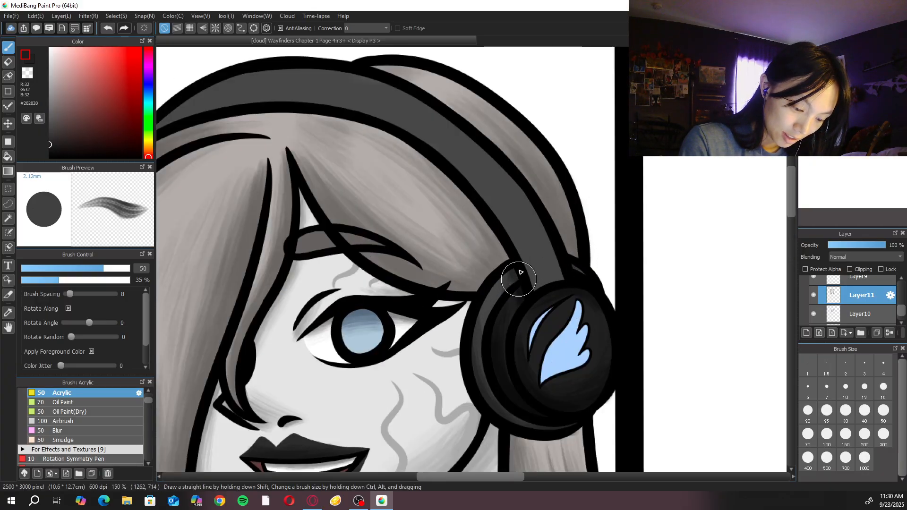
scroll(517, 283, down, 4)
key(Left)
key(Left)
key(Left)
key(Left)
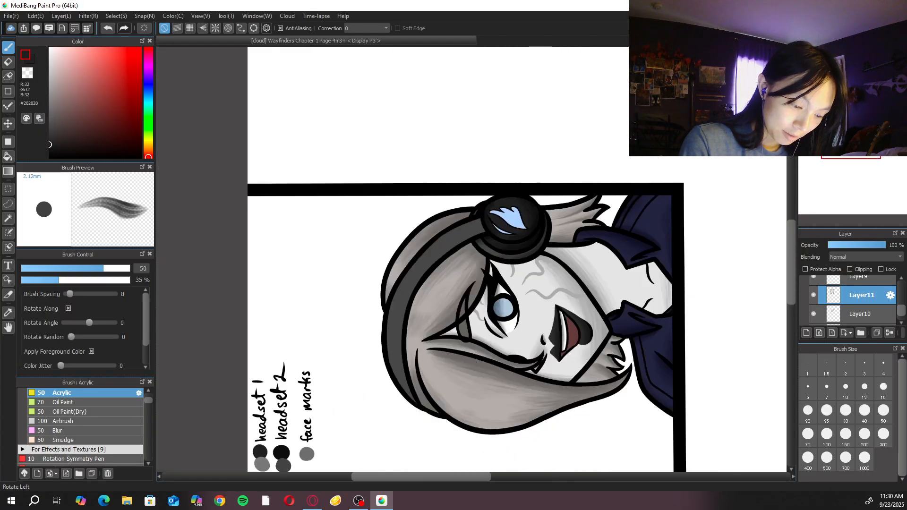
key(ctrl+plus)
key(ctrl+plus)
drag(464, 187, 412, 282)
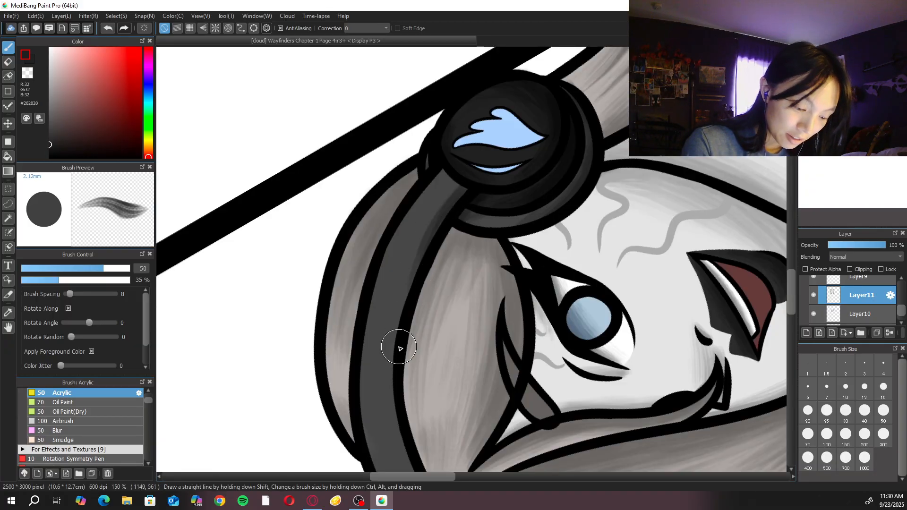
key(ctrl+minus)
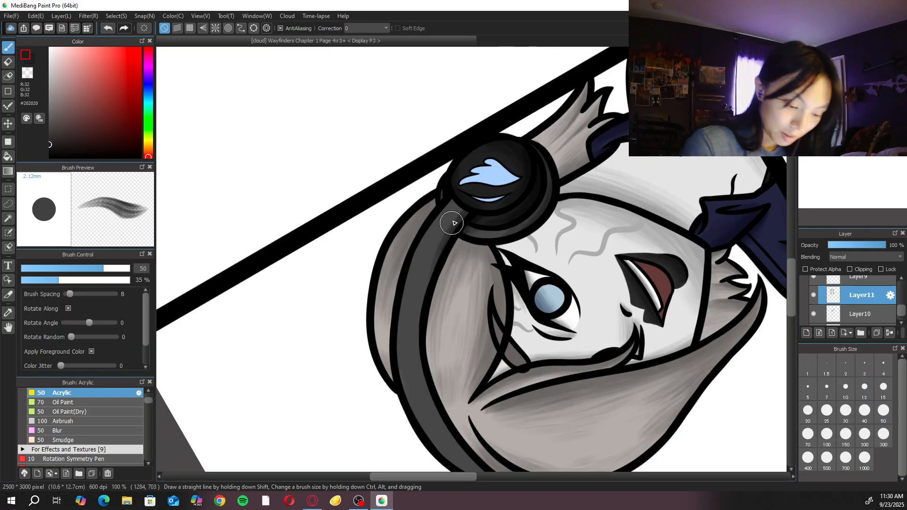
click(808, 435)
drag(435, 227, 415, 334)
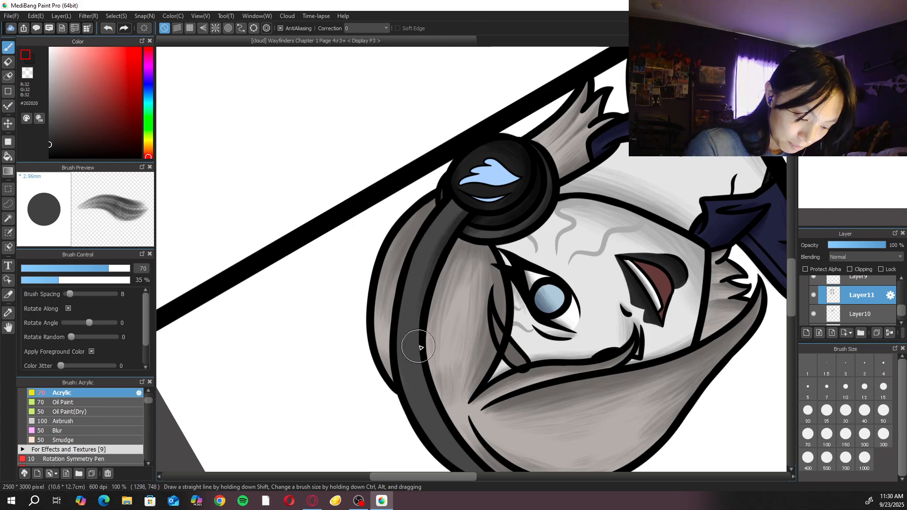
Continue the dark shading along the rest of the headset band with the Acrylic brush at size 100
click(827, 434)
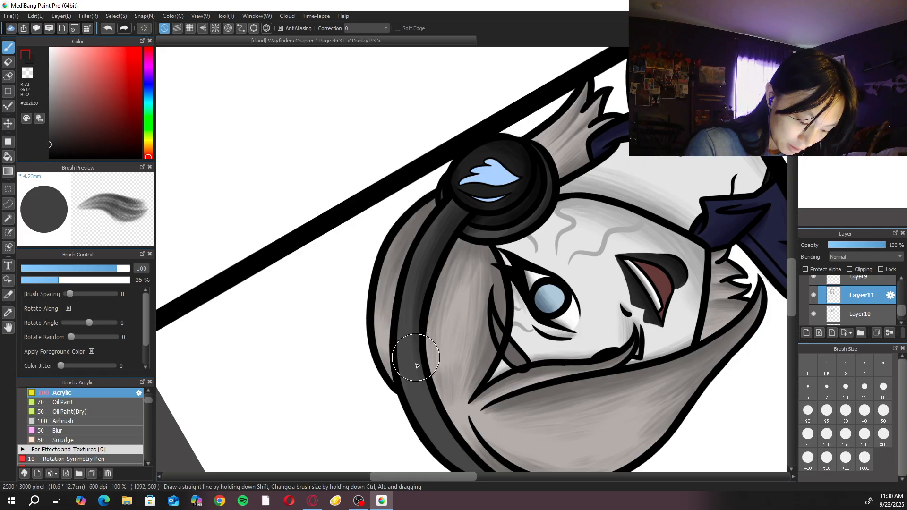
key(e)
key(b)
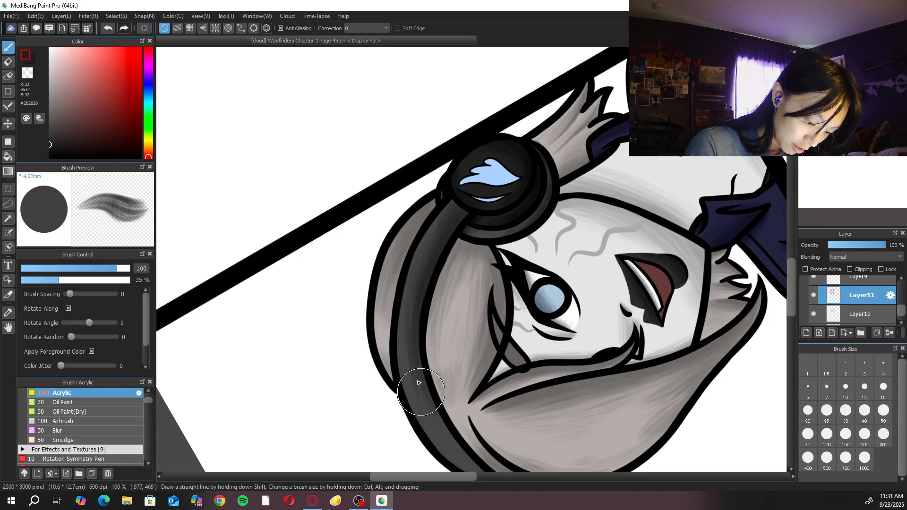
drag(479, 279, 483, 231)
key(Right)
drag(409, 294, 430, 244)
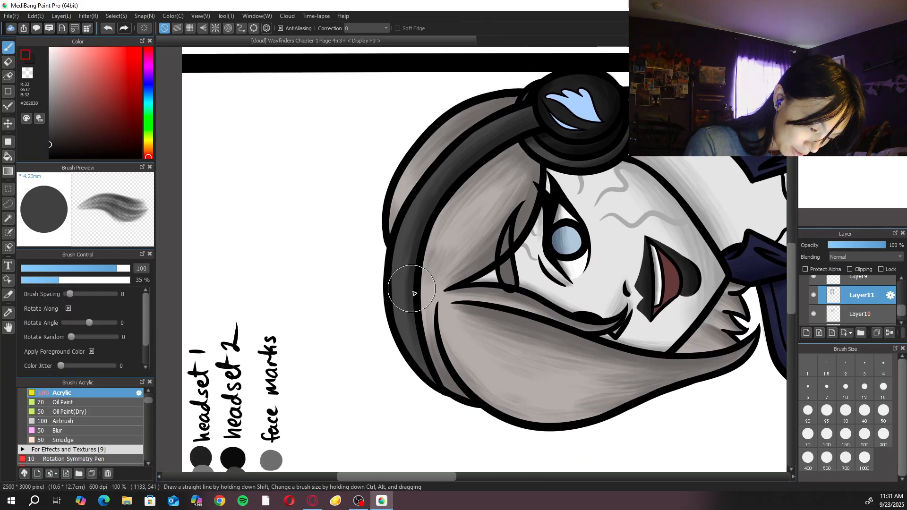
drag(405, 273, 406, 333)
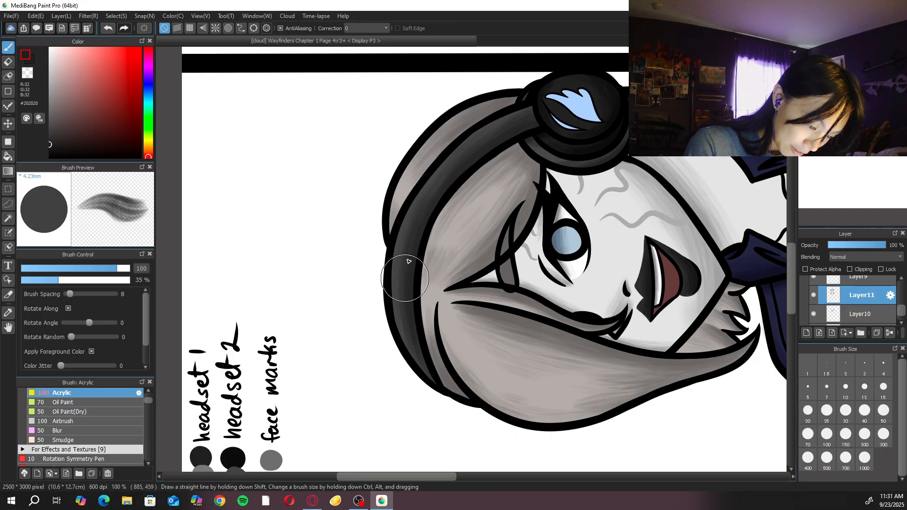
Check the shaded headset at different magnifications and merge its shading layer down into Layer10
click(867, 53)
key(ctrl+minus)
key(ctrl+minus)
key(ctrl+minus)
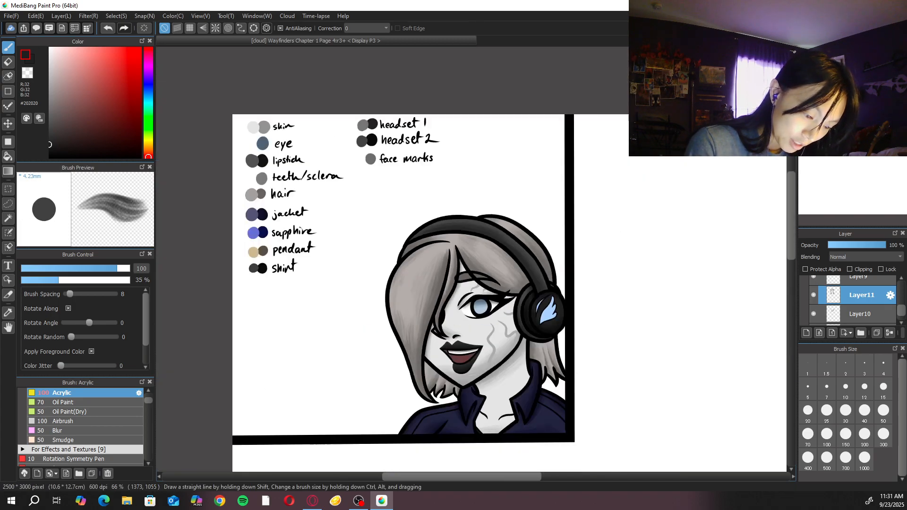
key(ctrl+plus)
key(ctrl+plus)
key(ctrl+plus)
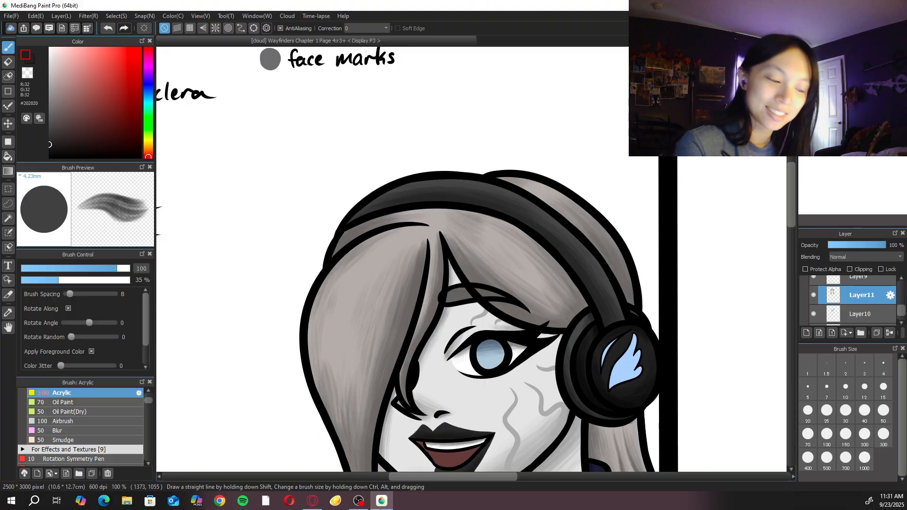
key(ctrl+minus)
key(ctrl+minus)
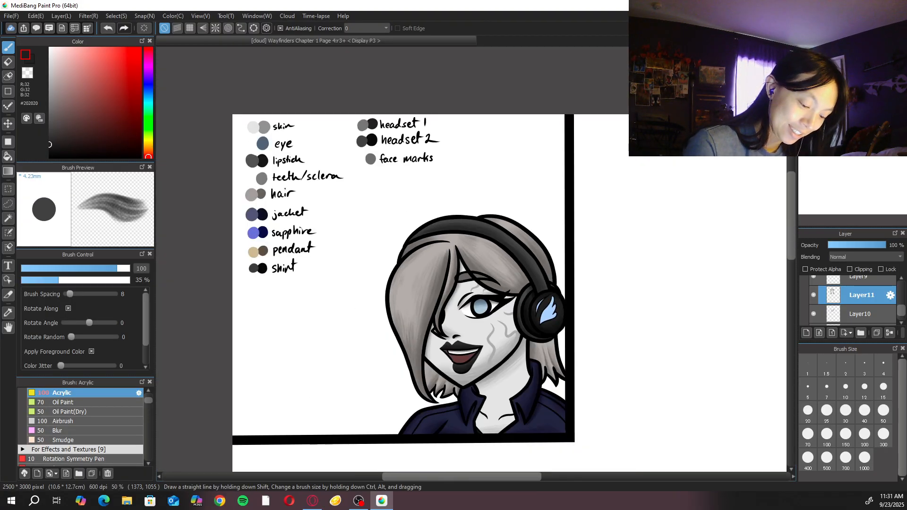
click(891, 333)
Identify Layer9 as the face marks layer by toggling its visibility, and add a new clipping layer above it
key(ctrl+plus)
key(ctrl+plus)
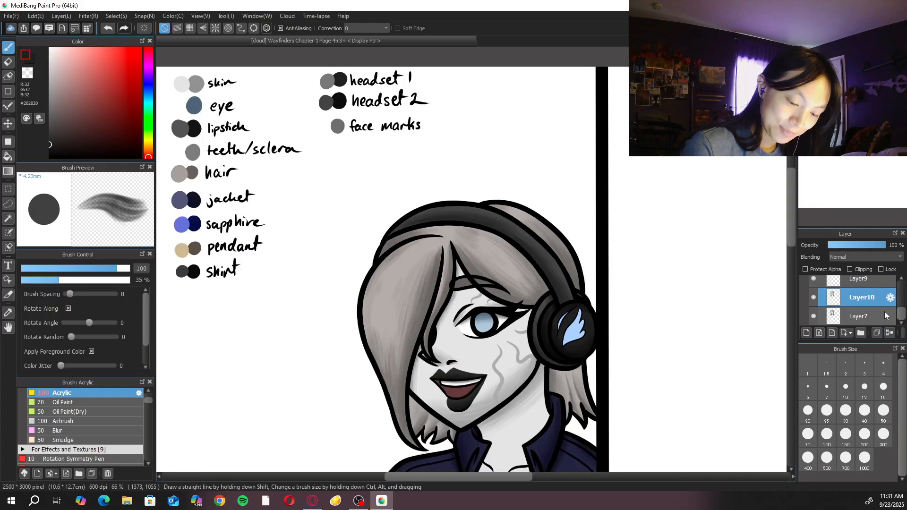
drag(904, 318, 904, 311)
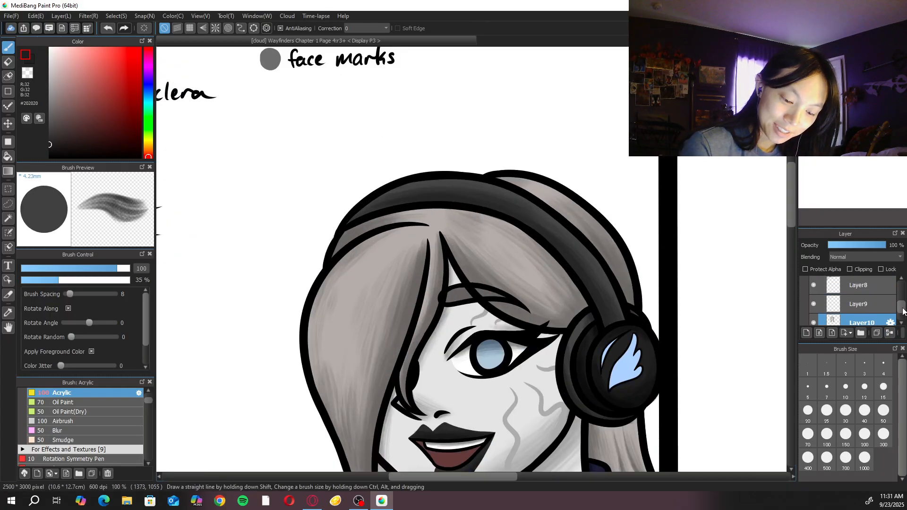
click(880, 306)
click(816, 305)
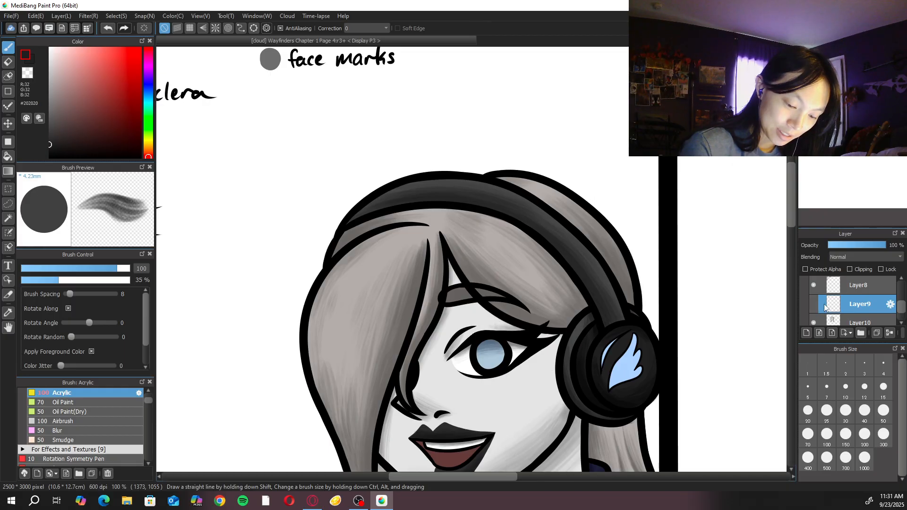
click(817, 305)
click(851, 269)
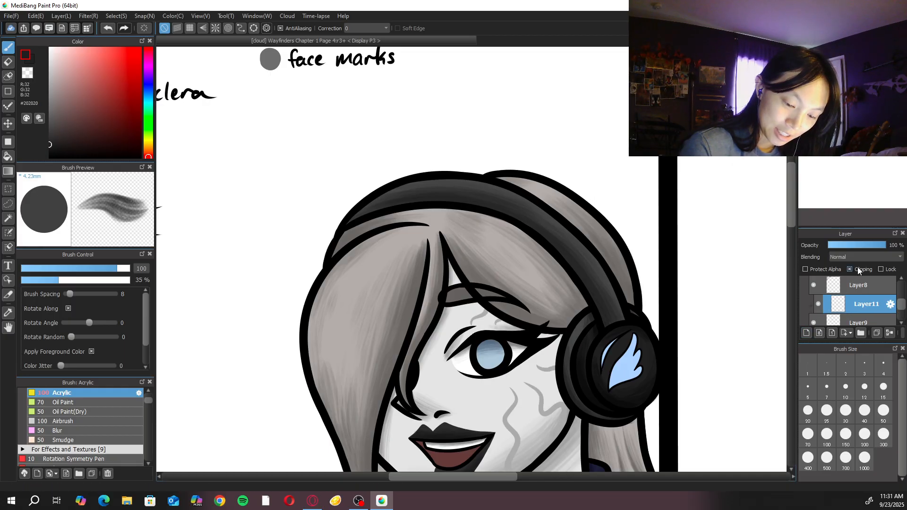
Sample the face marks swatch color #6E6E6E and shade the cheek marks toward the jawline with the size 100 Acrylic brush
key(ctrl+minus)
right_click(336, 126)
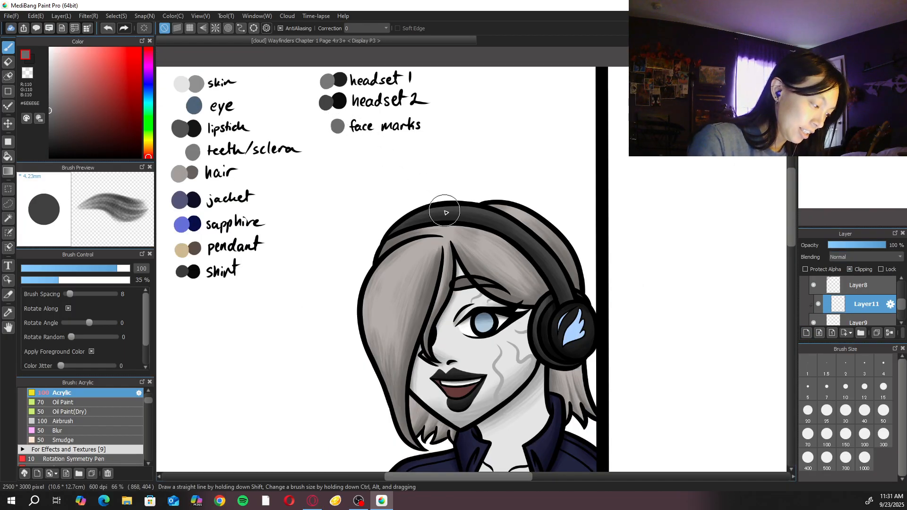
drag(560, 301, 555, 180)
key(ctrl+plus)
key(ctrl+plus)
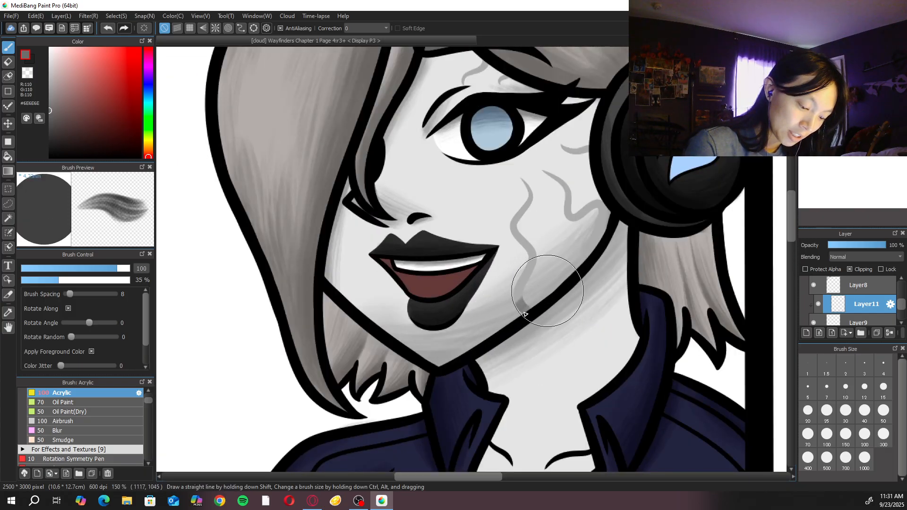
click(859, 54)
click(858, 54)
click(859, 54)
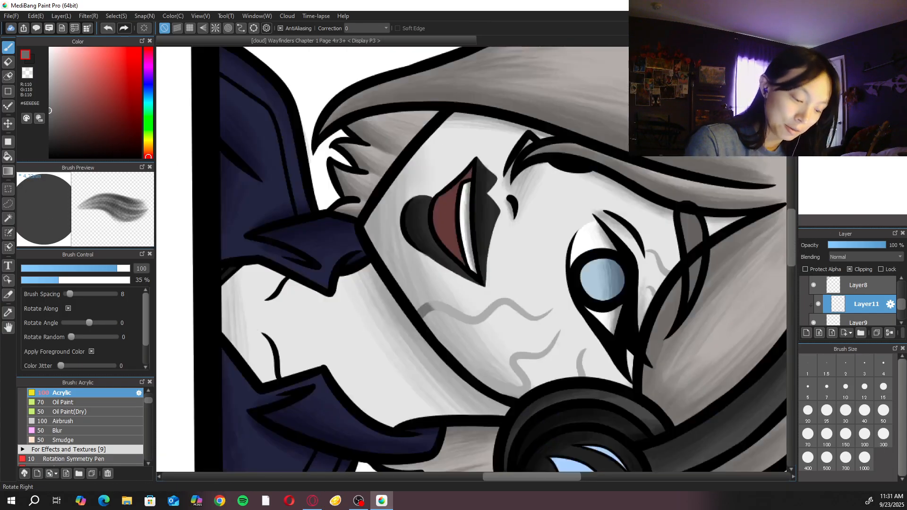
click(859, 54)
key(ctrl+minus)
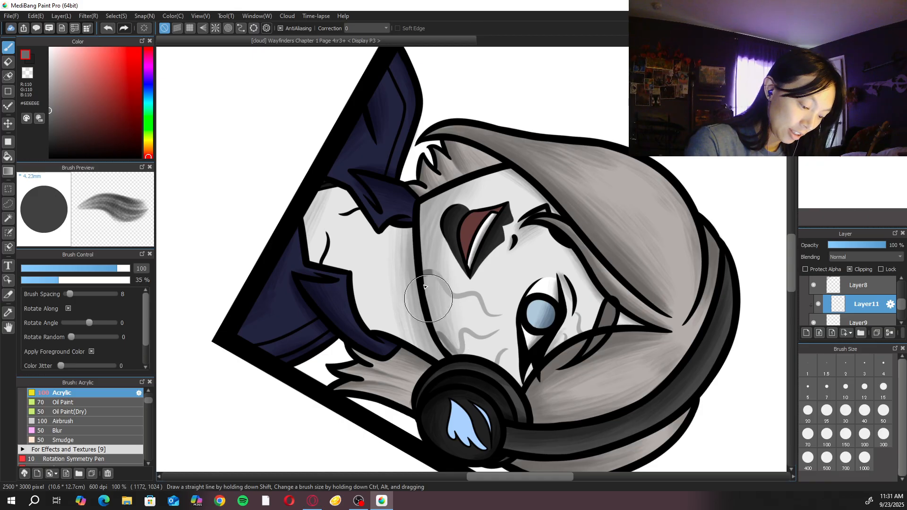
click(822, 420)
click(814, 370)
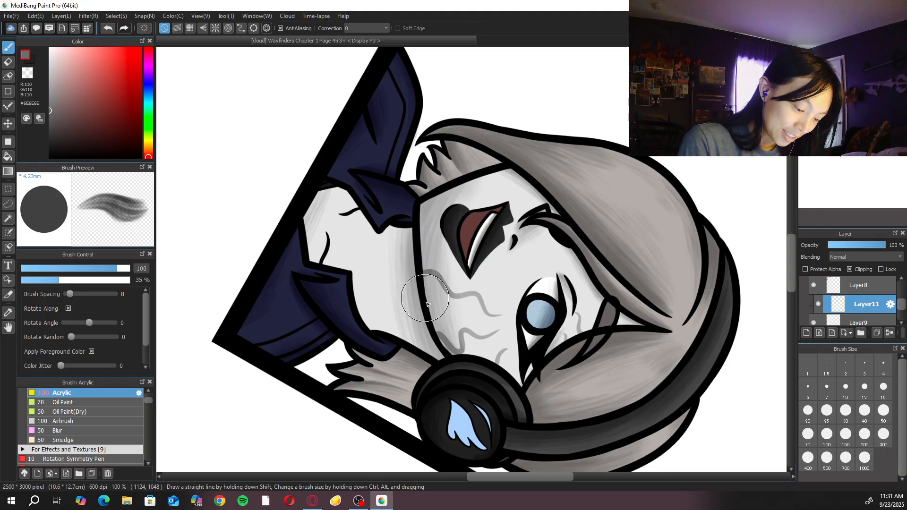
Shade the face marks above the eye, under the hair, with the Acrylic brush at size 50
click(858, 52)
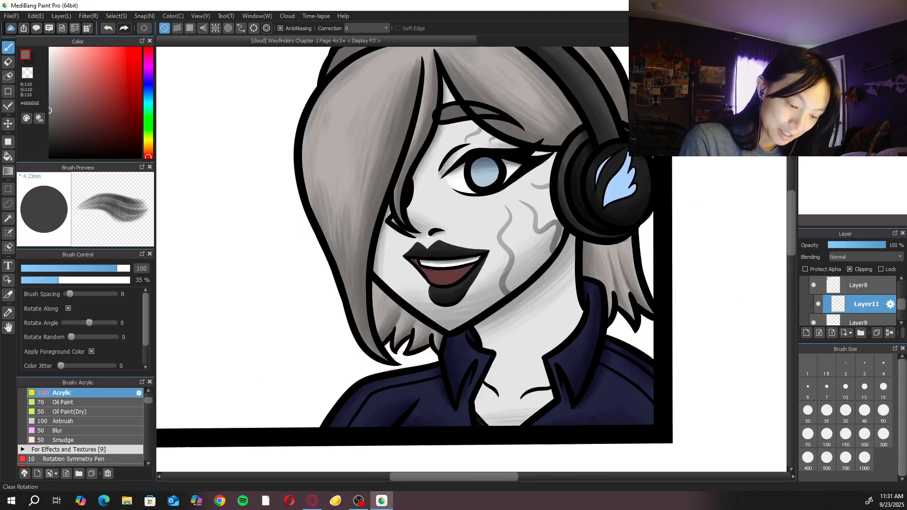
click(807, 53)
drag(566, 159, 534, 304)
click(806, 53)
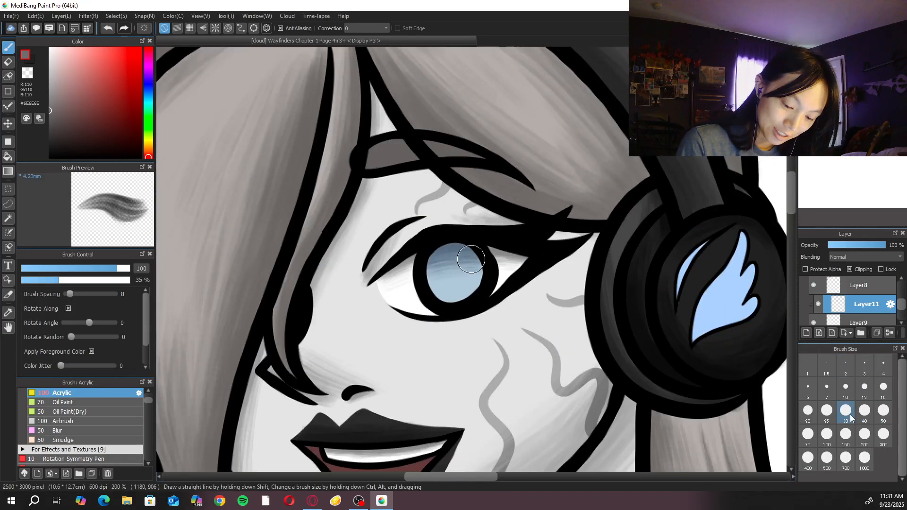
click(884, 411)
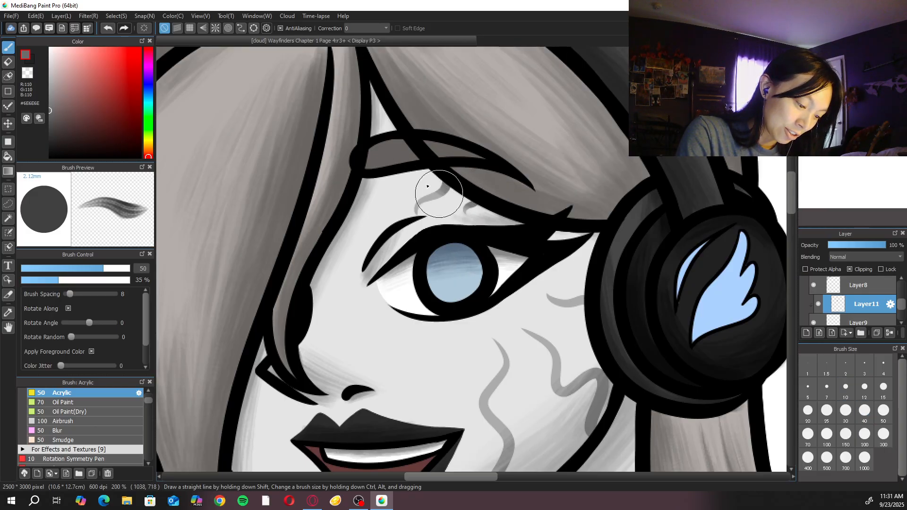
key(ctrl+minus)
scroll(463, 187, down, 3)
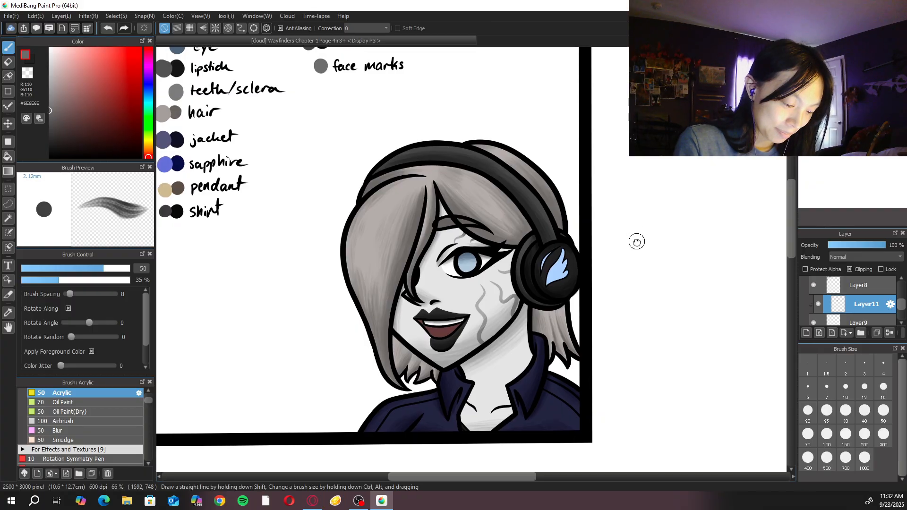
Pick up the darker hair swatch color #65615E and set the Acrylic brush to size 30 for working on Layer10
drag(635, 243, 636, 261)
click(864, 320)
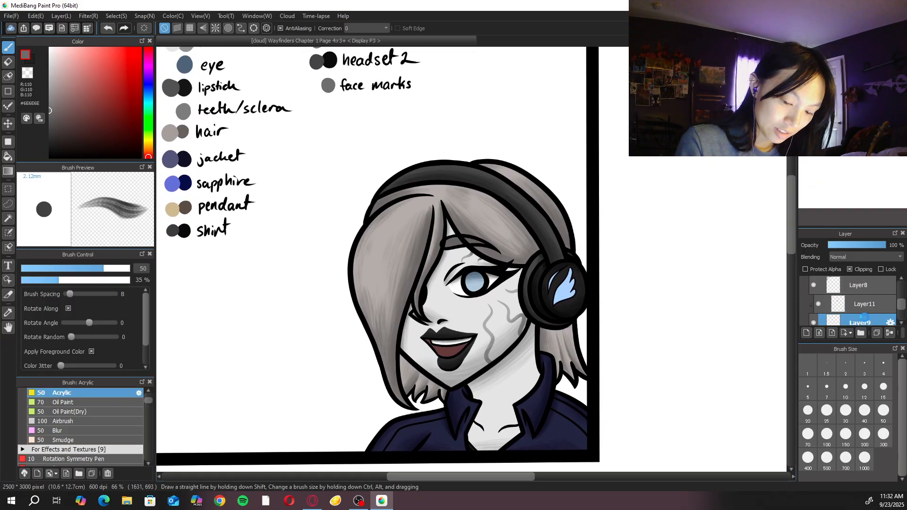
drag(901, 300, 902, 310)
click(862, 307)
alt+click(183, 133)
key(ctrl+plus)
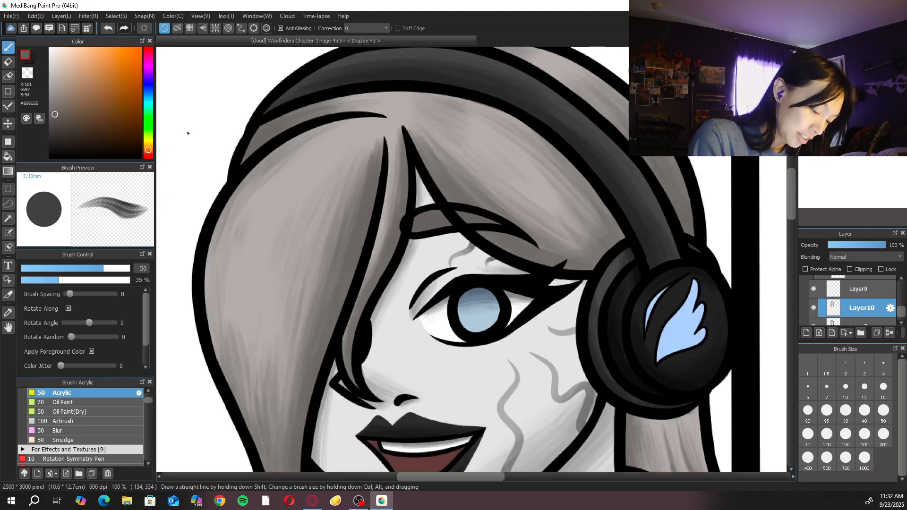
click(846, 410)
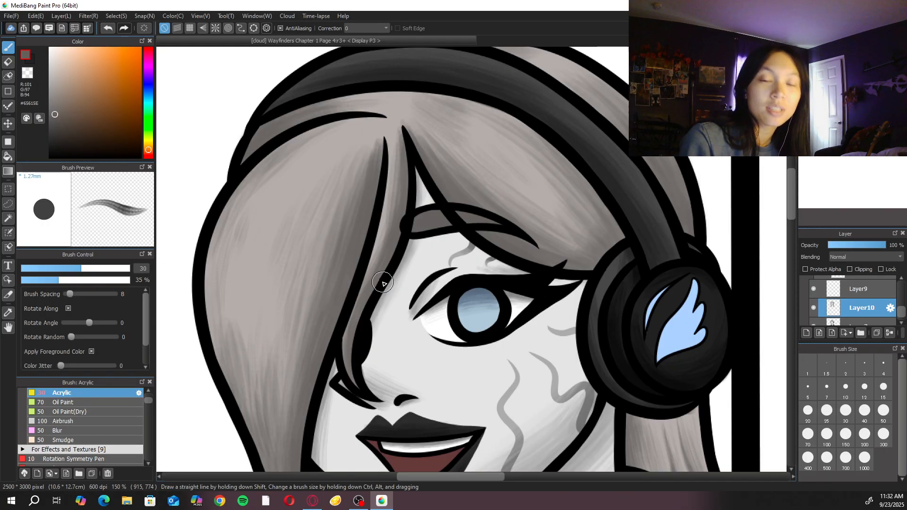
Add a new empty layer directly above Layer10
key(ctrl+0)
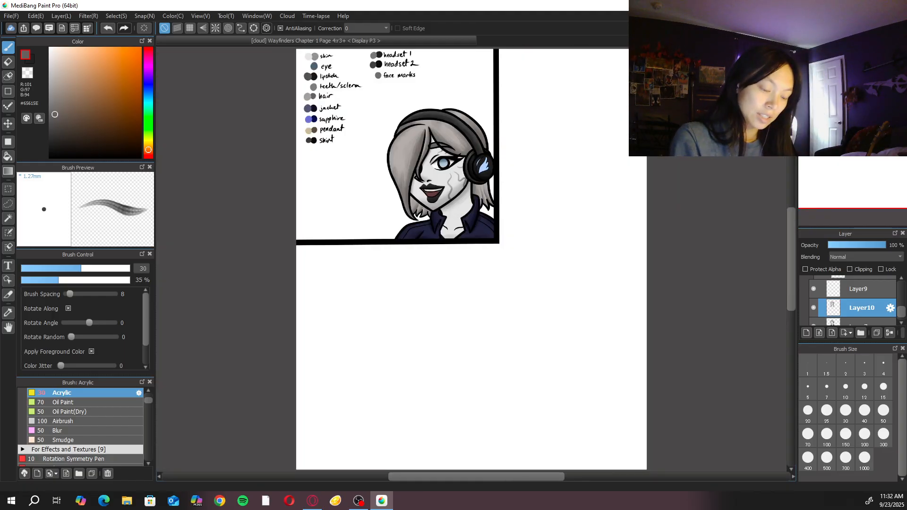
key(ctrl+plus)
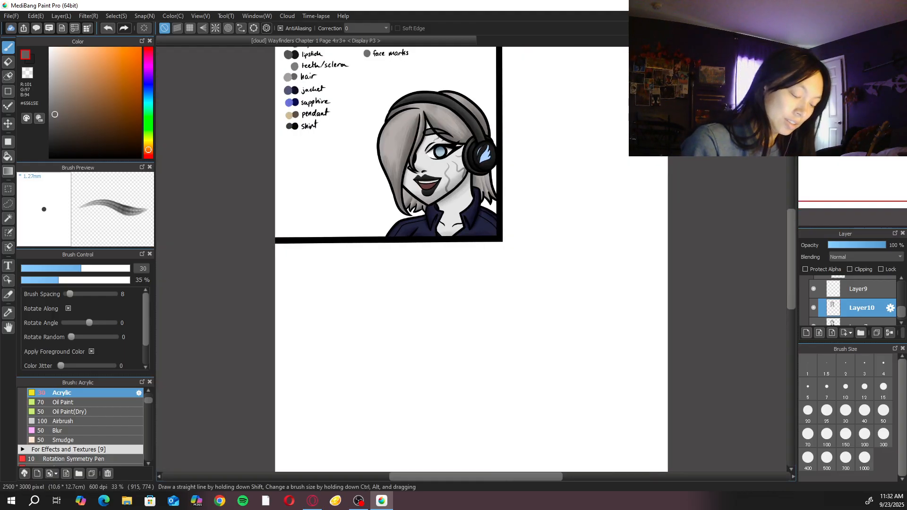
drag(517, 203, 530, 277)
key(ctrl+shift+n)
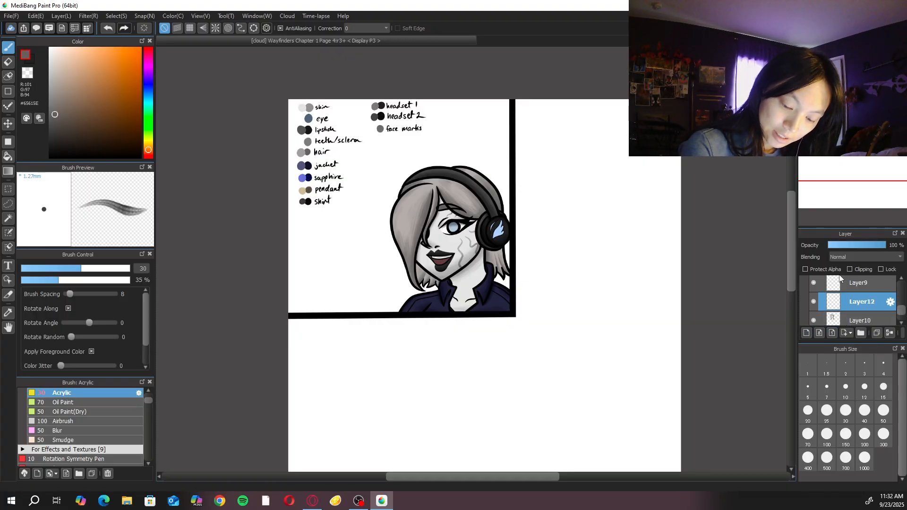
Change the canvas background color from the color settings to a dark gray
click(202, 16)
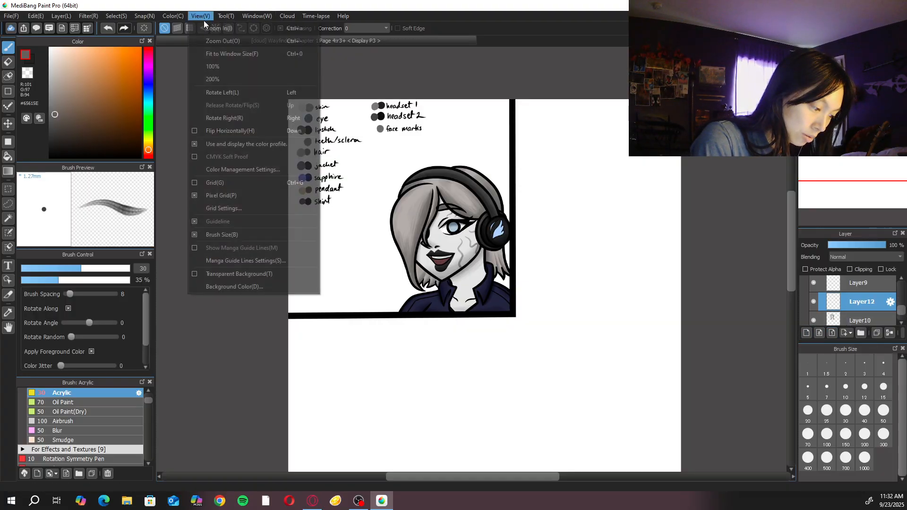
click(240, 284)
drag(438, 259, 391, 261)
click(469, 298)
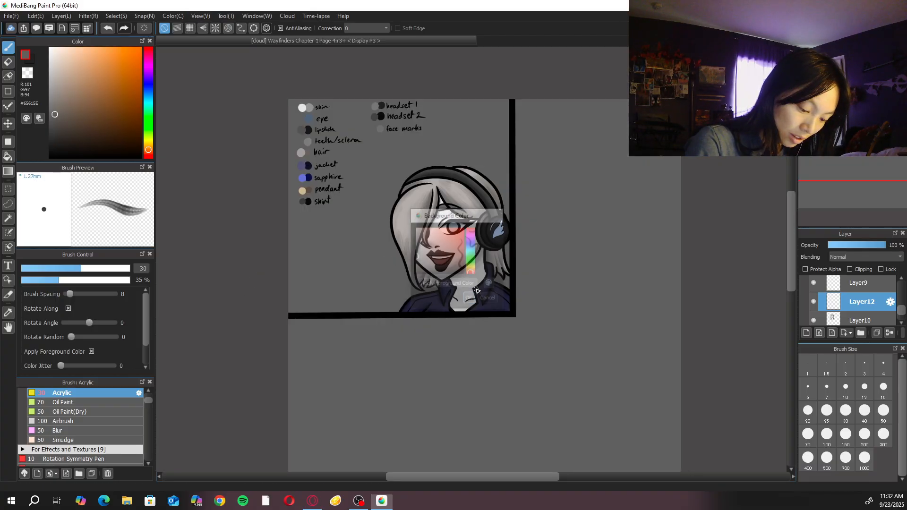
Set the new layer's blending mode to Add and bring the color swatch list into view
scroll(904, 308, down, 1)
click(864, 257)
click(859, 282)
scroll(567, 258, up, 3)
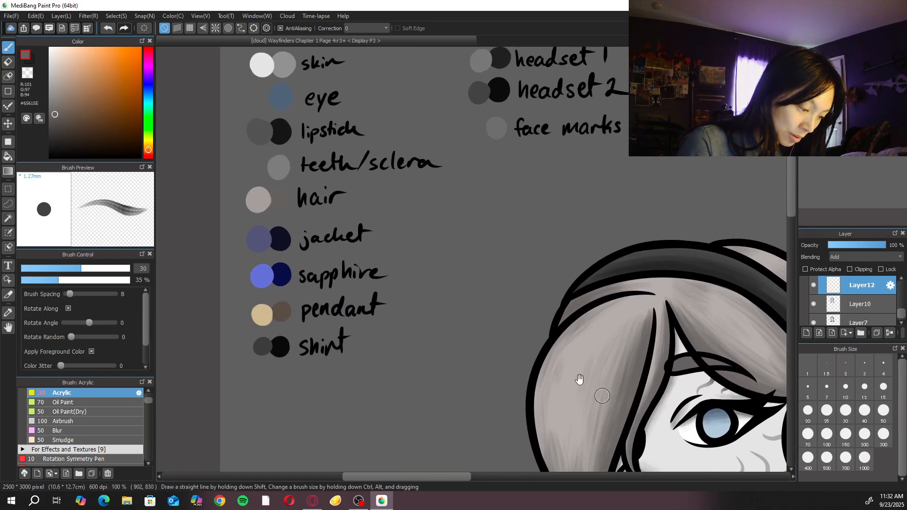
drag(467, 305, 502, 361)
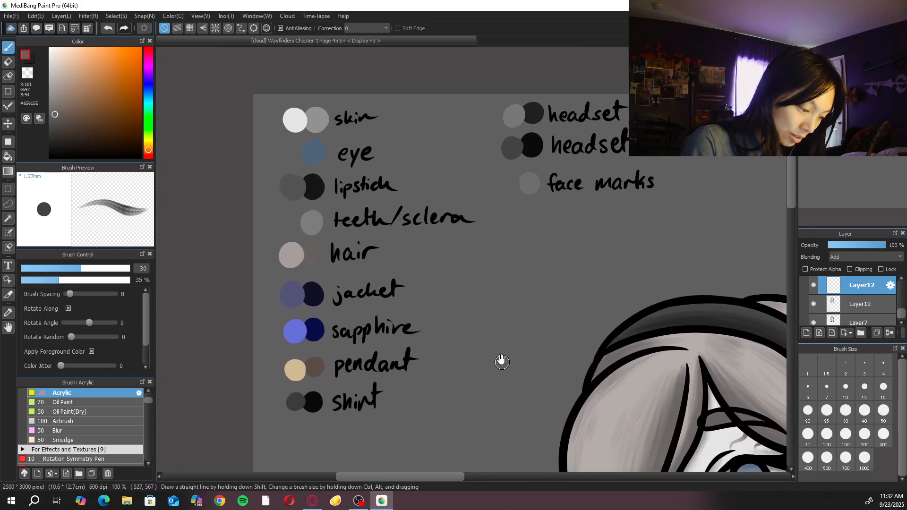
Sample the blue of the character's iris and brighten the brush color to light blue #91CEFF
drag(667, 333, 511, 168)
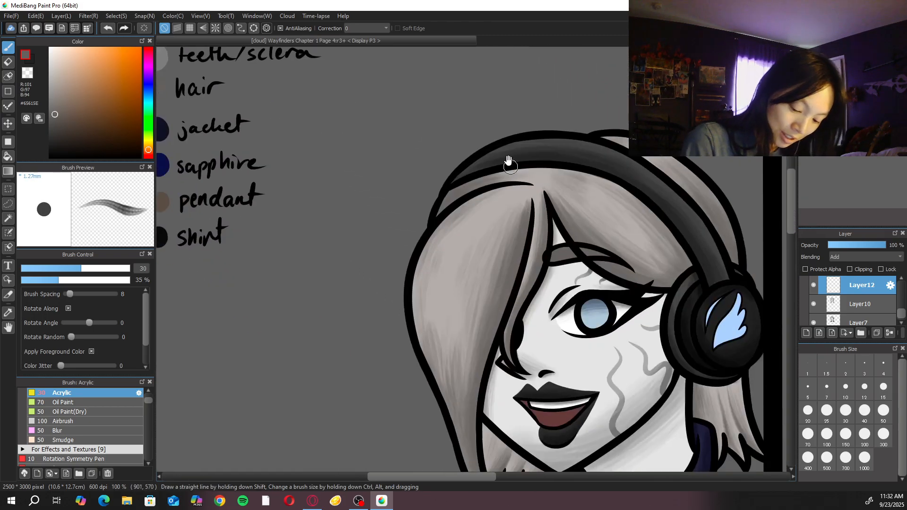
alt+click(595, 322)
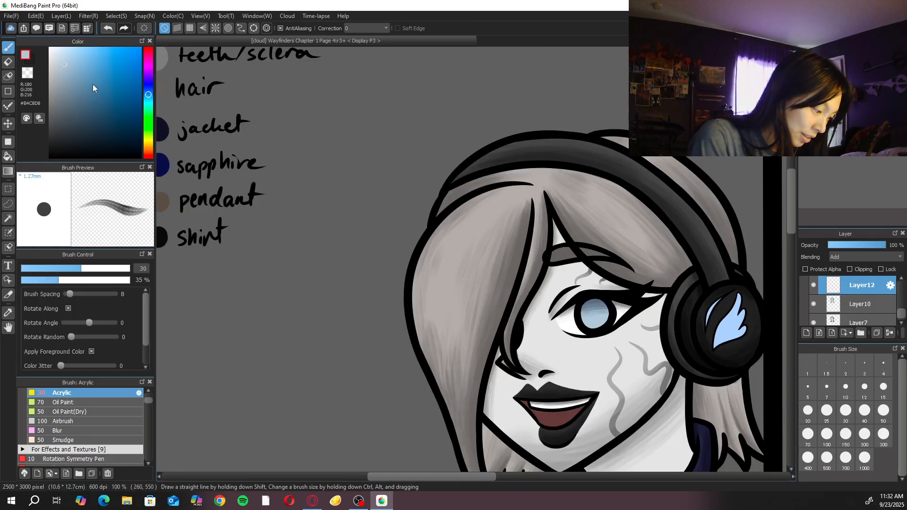
drag(67, 61, 89, 48)
scroll(554, 284, up, 2)
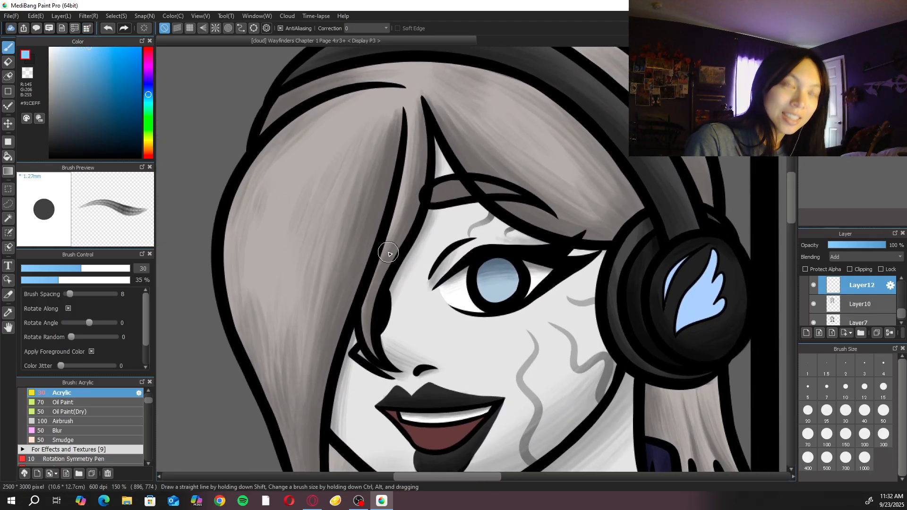
Paint light blue highlights into the iris on Layer12 with the Acrylic brush up to size 50, and soften them with the Blur brush
click(871, 53)
click(870, 53)
click(870, 53)
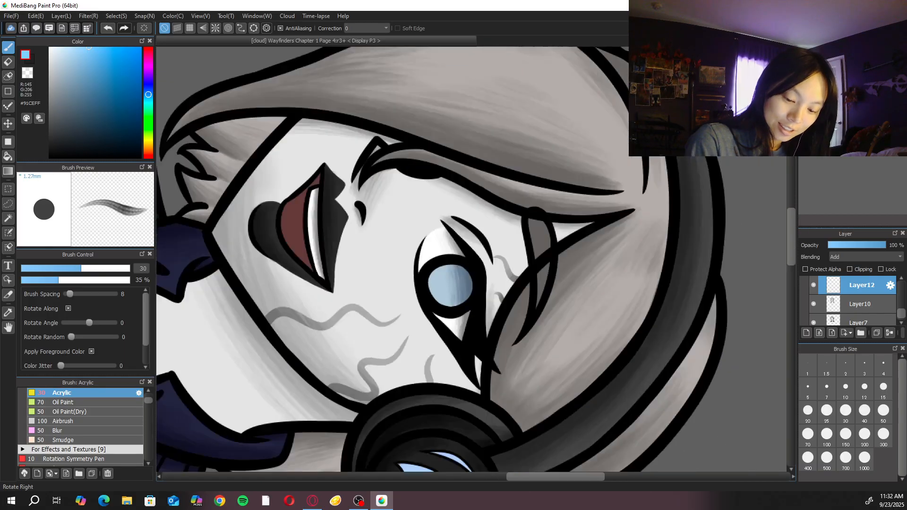
click(807, 53)
click(806, 53)
drag(393, 287, 399, 292)
key(ctrl+z)
click(819, 53)
click(864, 411)
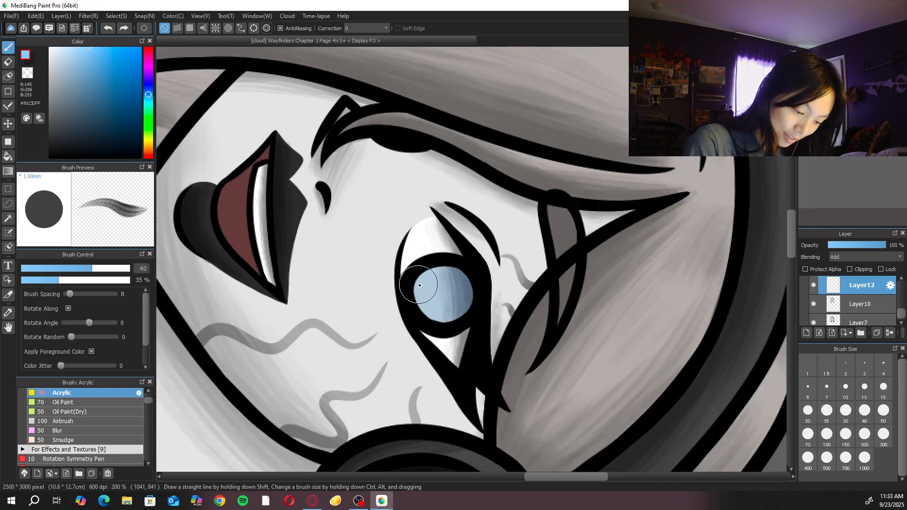
click(883, 410)
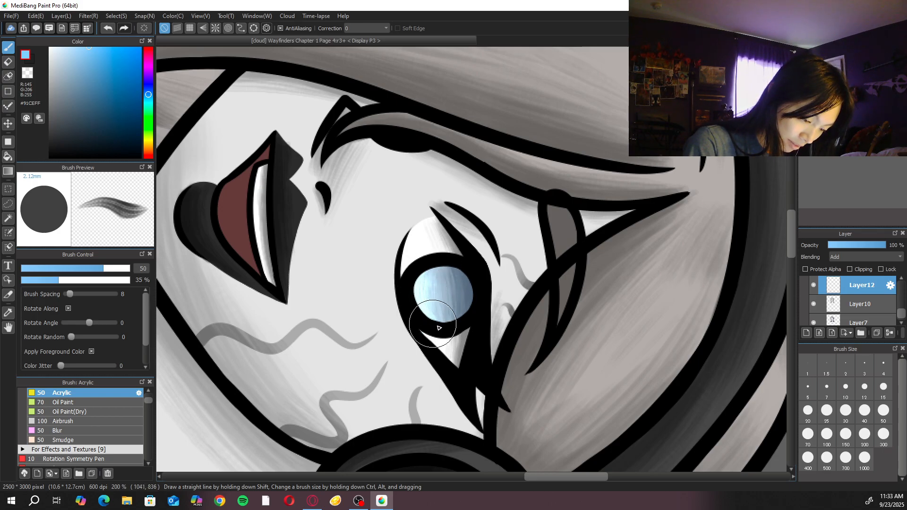
click(86, 431)
scroll(477, 316, down, 5)
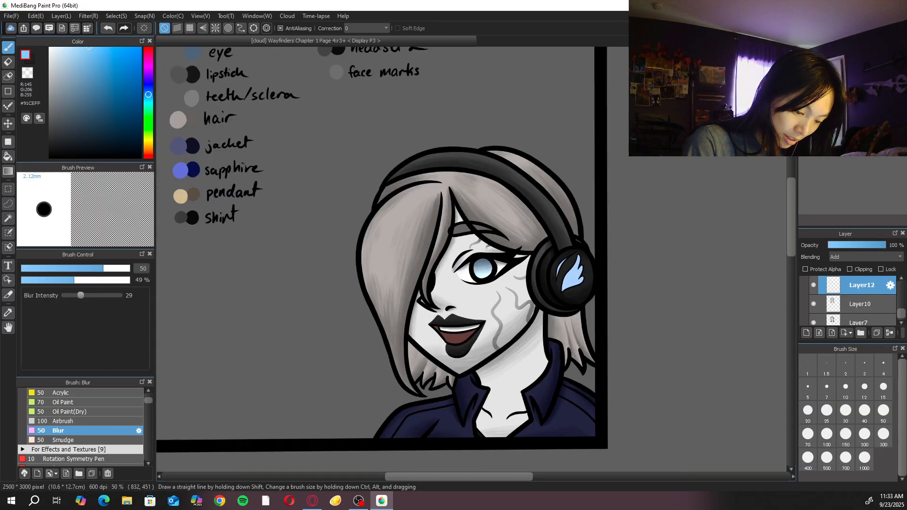
Add a light blue #91CEFF swatch beside the darker eye swatch on Layer8 with the Pen brush at size 50
scroll(431, 295, up, 1)
scroll(652, 391, up, 1)
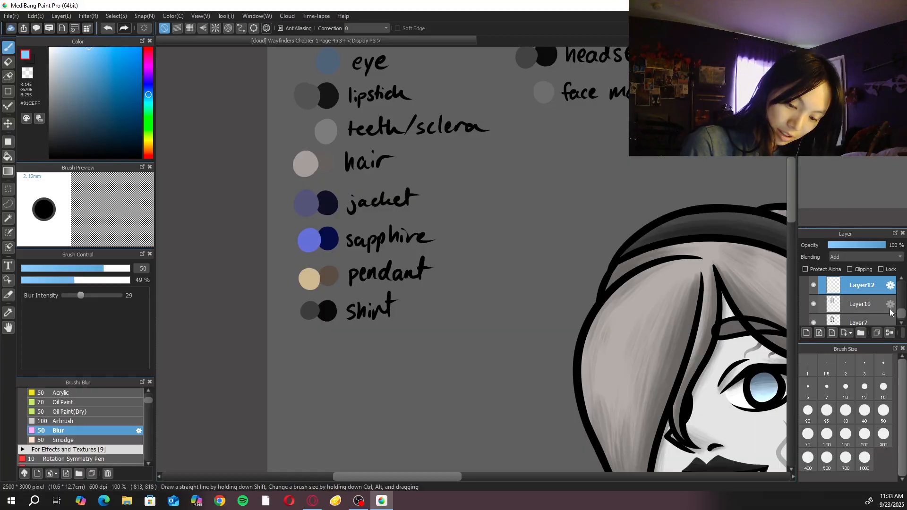
scroll(888, 310, up, 3)
click(873, 305)
drag(481, 181, 517, 314)
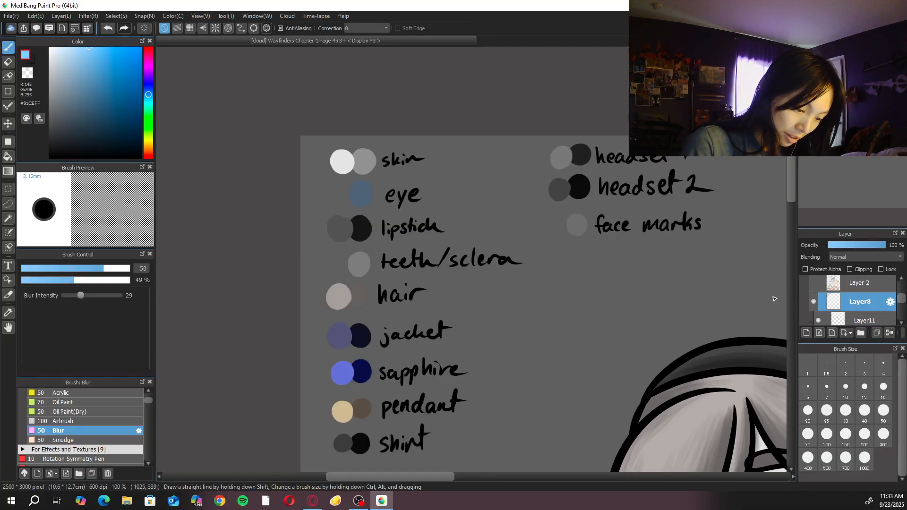
drag(148, 402, 149, 397)
click(120, 395)
click(118, 411)
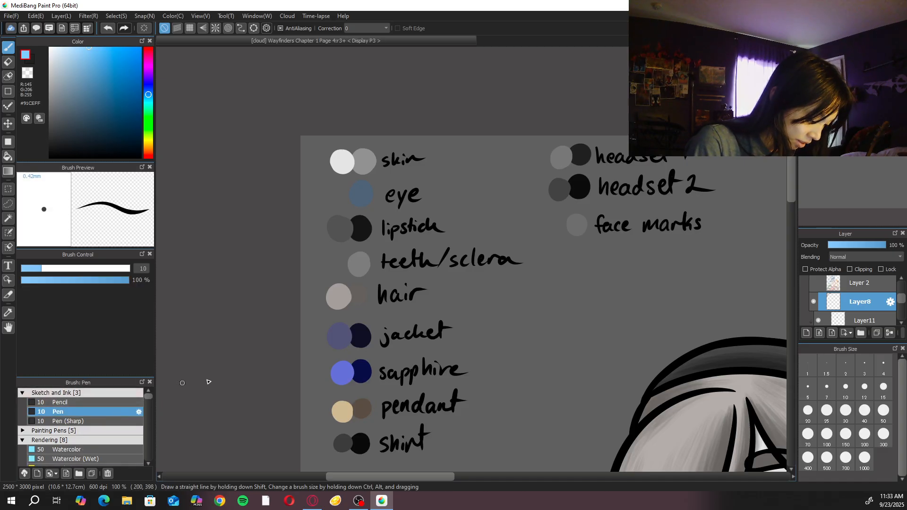
click(883, 412)
key(ctrl+plus)
drag(277, 161, 280, 168)
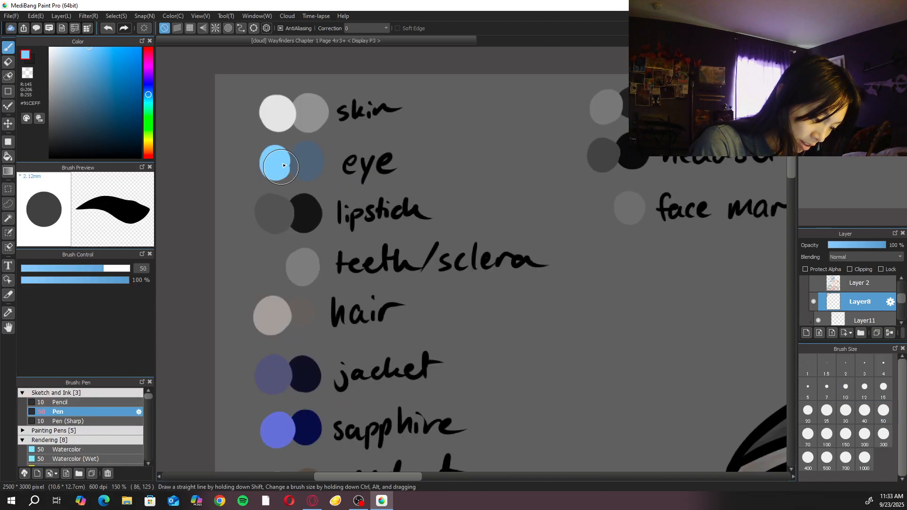
Select Layer12 and pick up the light skin swatch color #E4E4E4
key(ctrl+minus)
key(ctrl+minus)
key(ctrl+minus)
key(ctrl+minus)
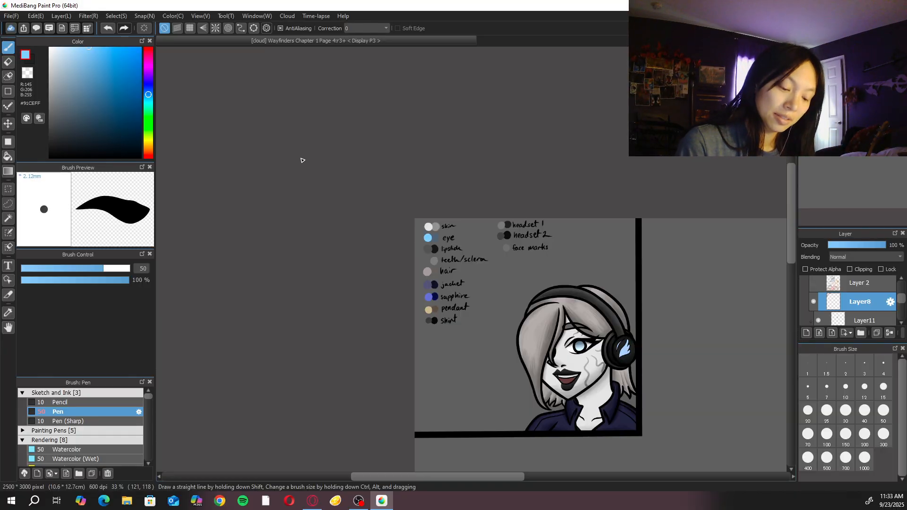
drag(543, 354, 422, 184)
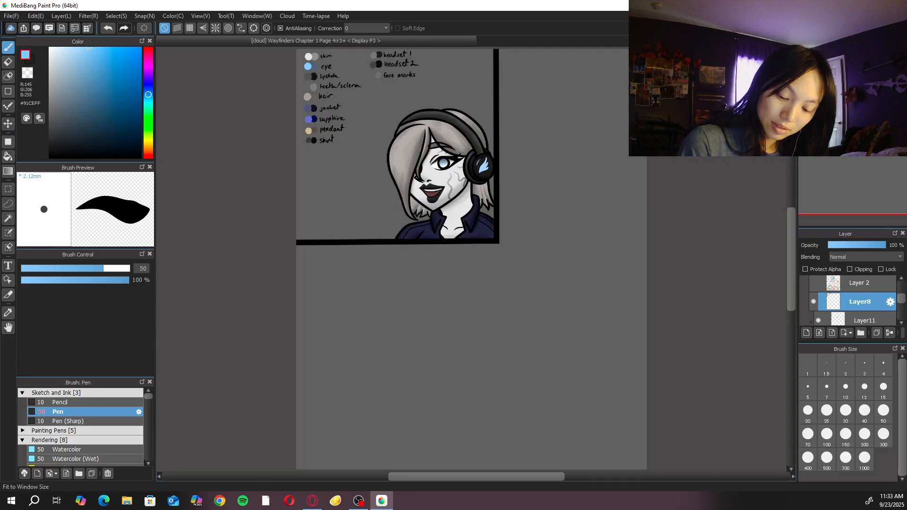
drag(900, 304, 900, 321)
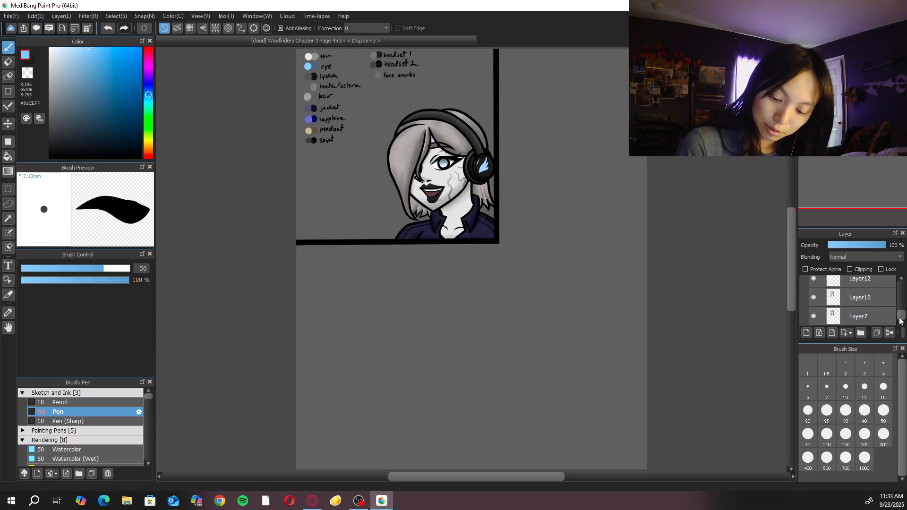
click(881, 295)
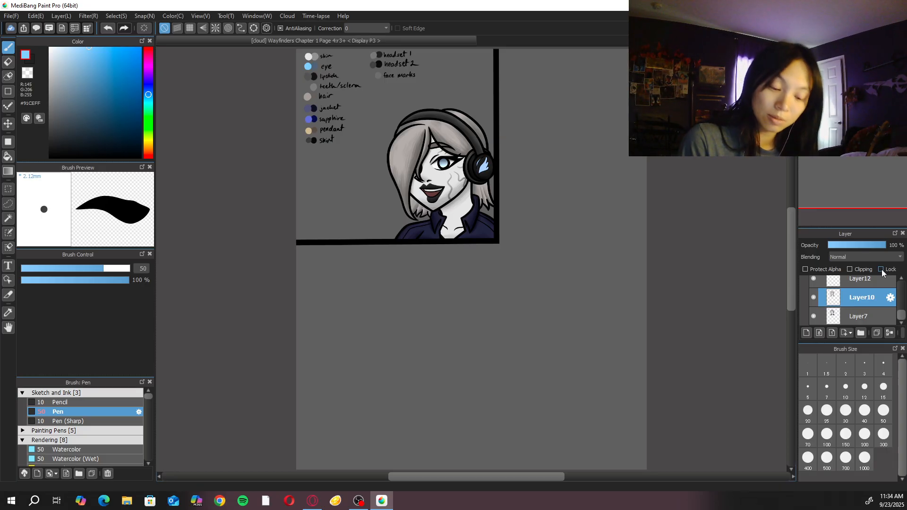
scroll(502, 293, up, 5)
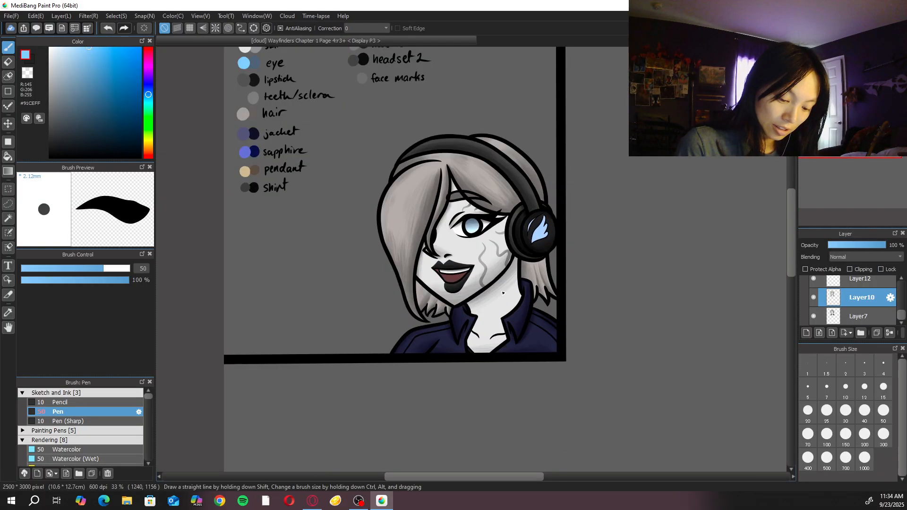
scroll(900, 323, up, 1)
click(860, 299)
drag(468, 267, 590, 362)
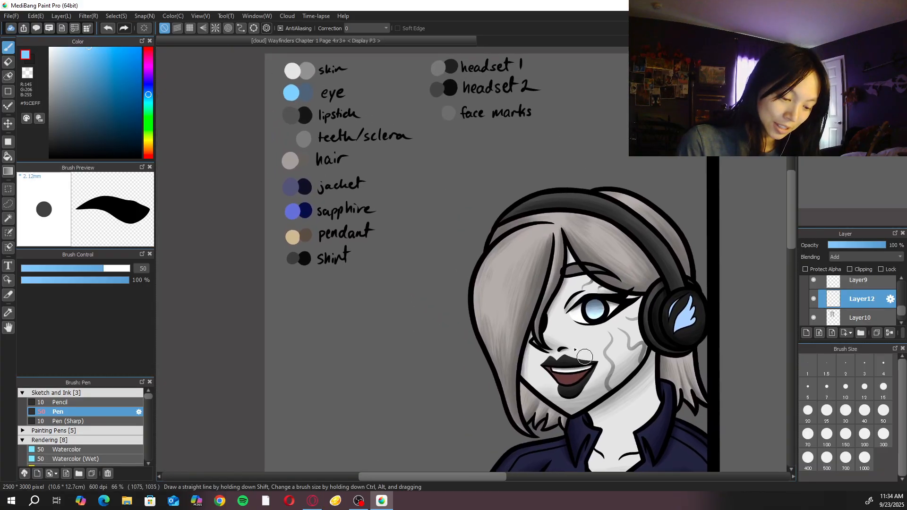
alt+click(297, 71)
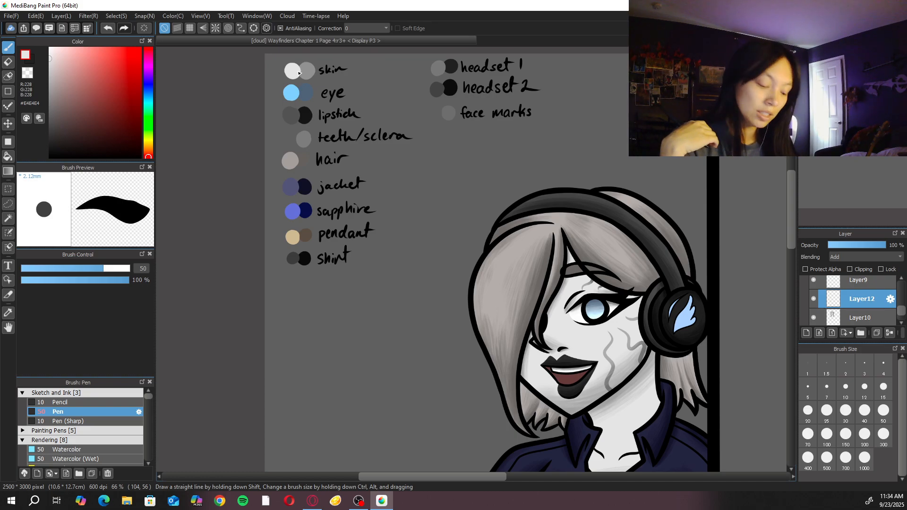
Shade the face around the eye on Layer10 with the Acrylic brush at size 50, using the darker skin swatch color #929292
click(105, 390)
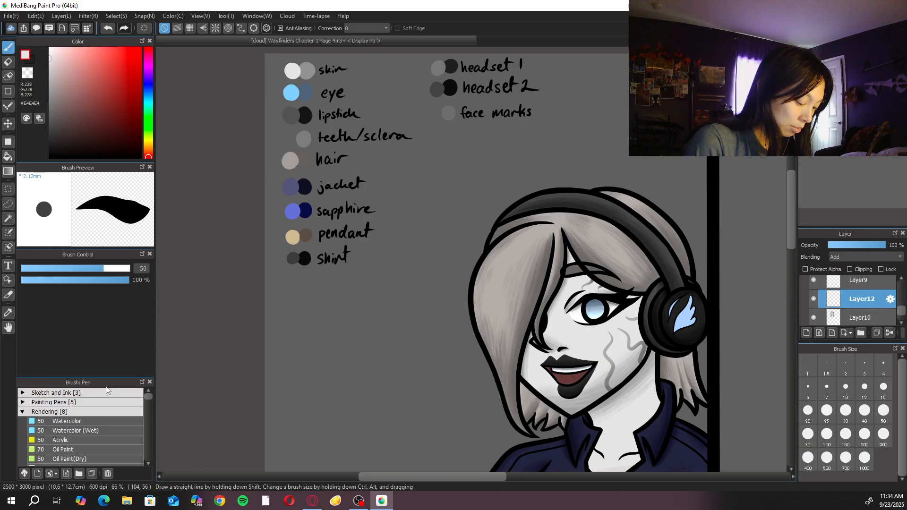
click(101, 440)
scroll(481, 321, up, 3)
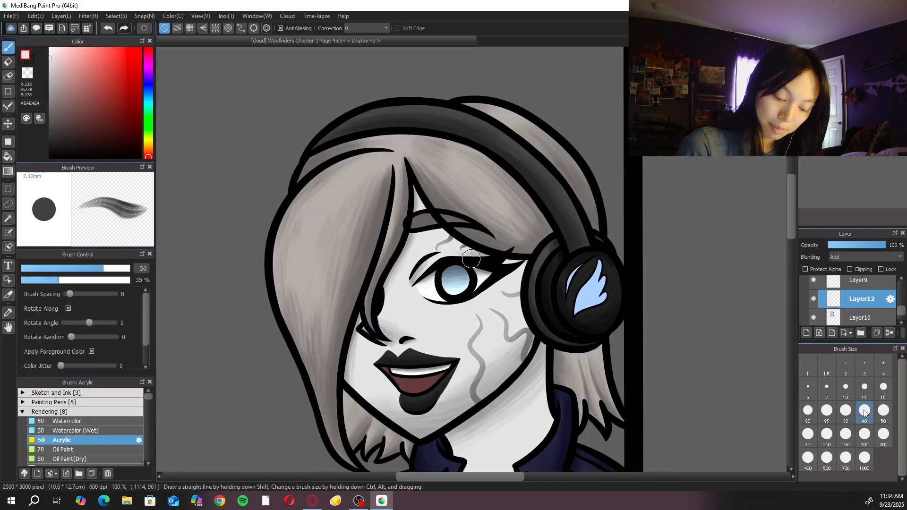
click(859, 314)
drag(270, 225, 458, 402)
alt+click(209, 99)
drag(574, 357, 396, 233)
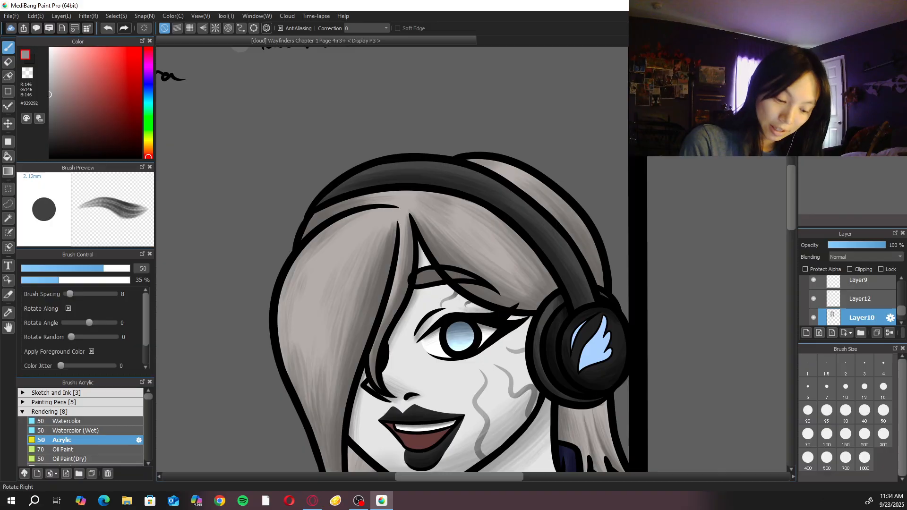
click(870, 53)
click(806, 53)
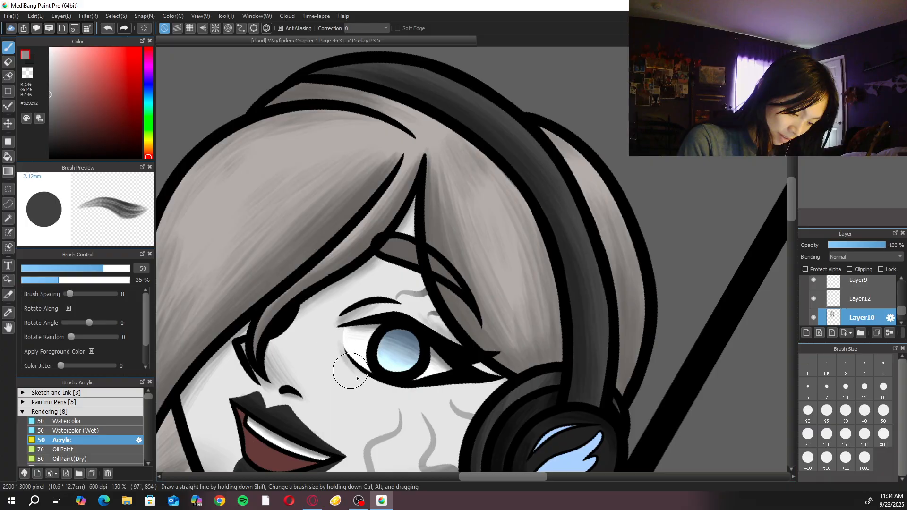
click(144, 28)
drag(478, 405, 518, 302)
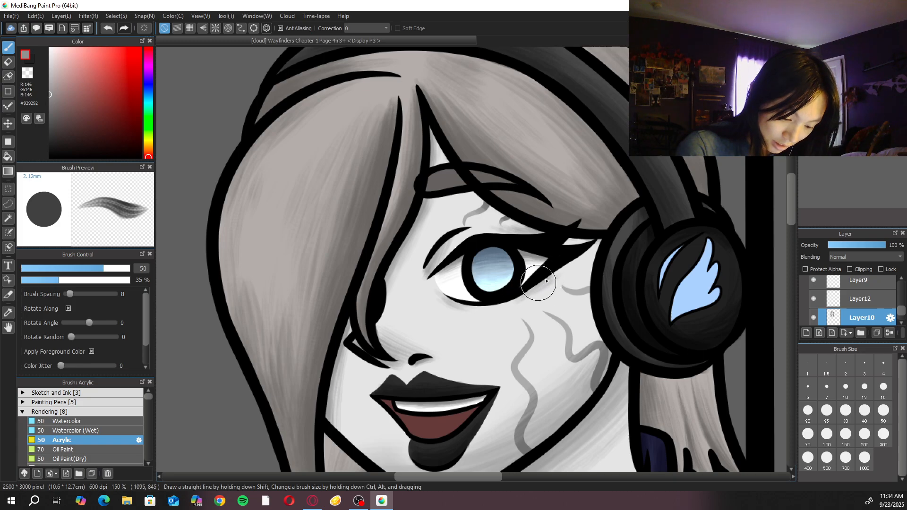
Make the Add layer Layer12 active and sample the light skin swatch color #E4E4E4 for highlights
key(ctrl+minus)
key(ctrl+minus)
key(ctrl+minus)
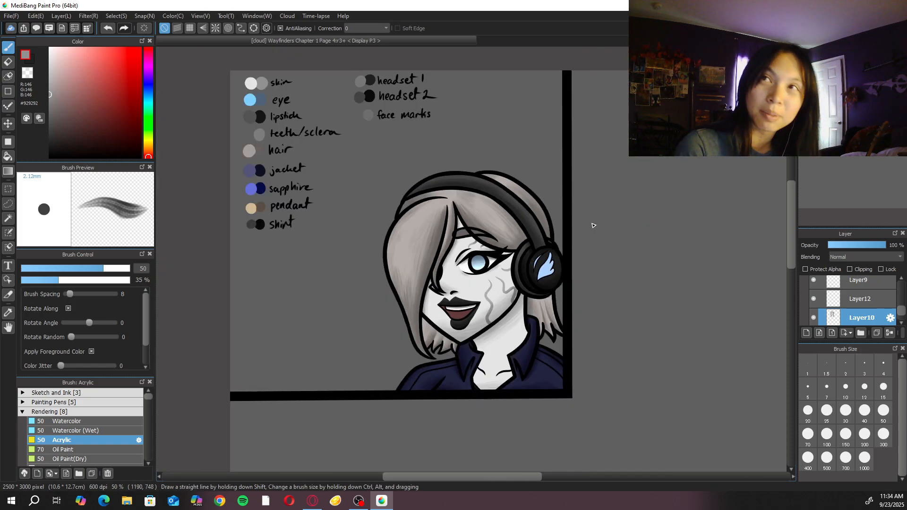
key(ctrl+plus)
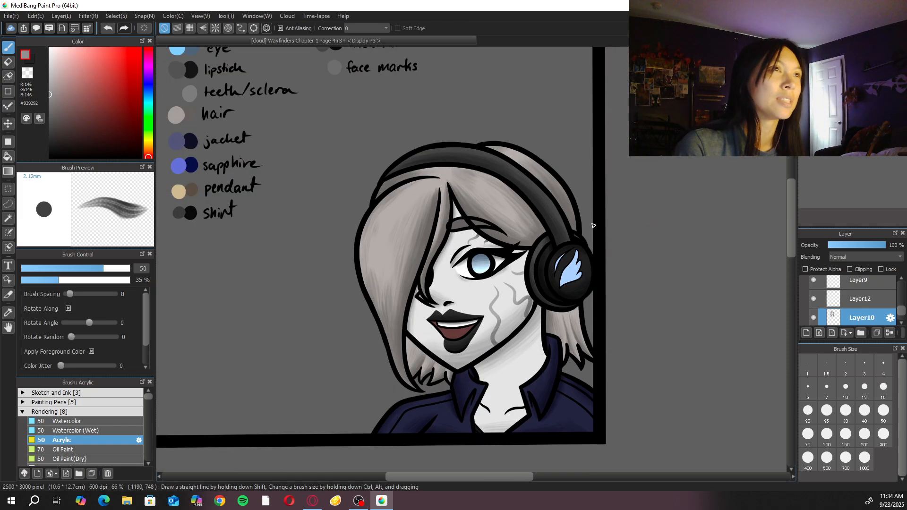
click(878, 306)
drag(227, 180, 344, 255)
alt+click(291, 101)
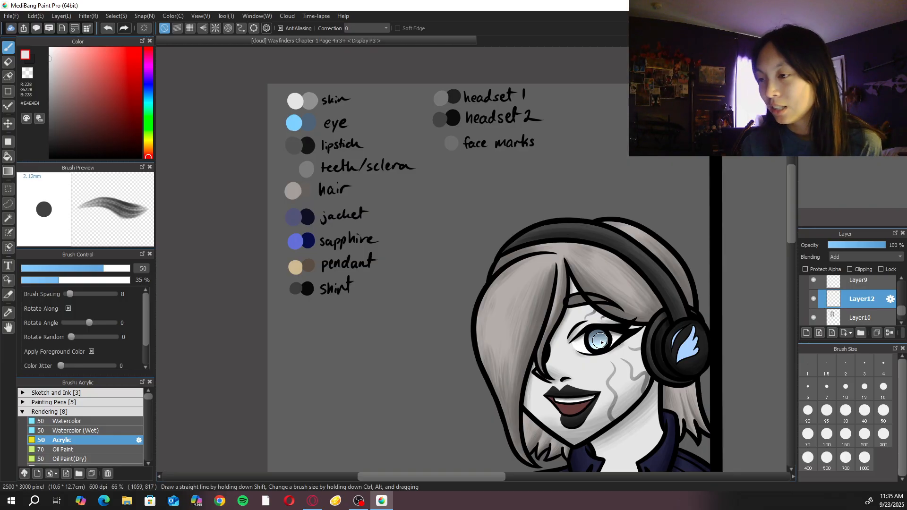
Paint diagonal highlight strokes on the cheek below the eye with a larger Acrylic brush, undoing the unsatisfactory attempts
drag(640, 279, 567, 170)
scroll(434, 218, up, 3)
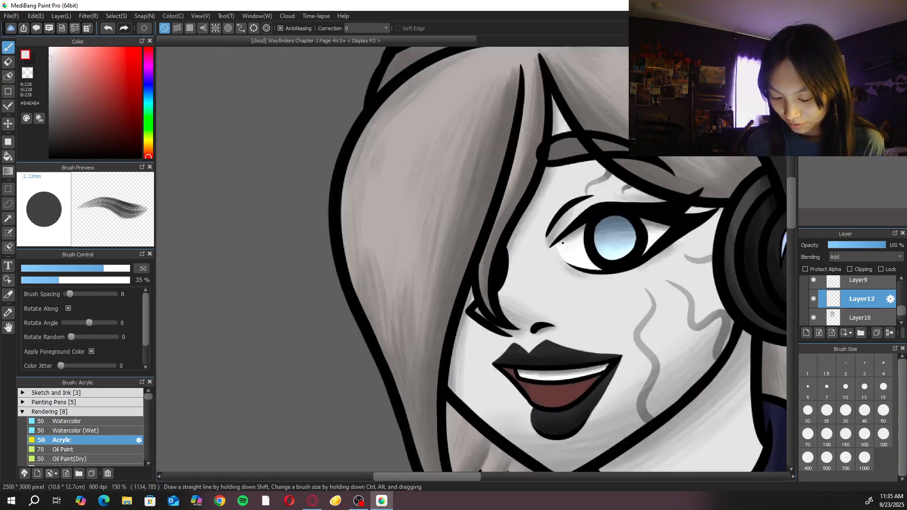
click(827, 433)
scroll(472, 260, down, 4)
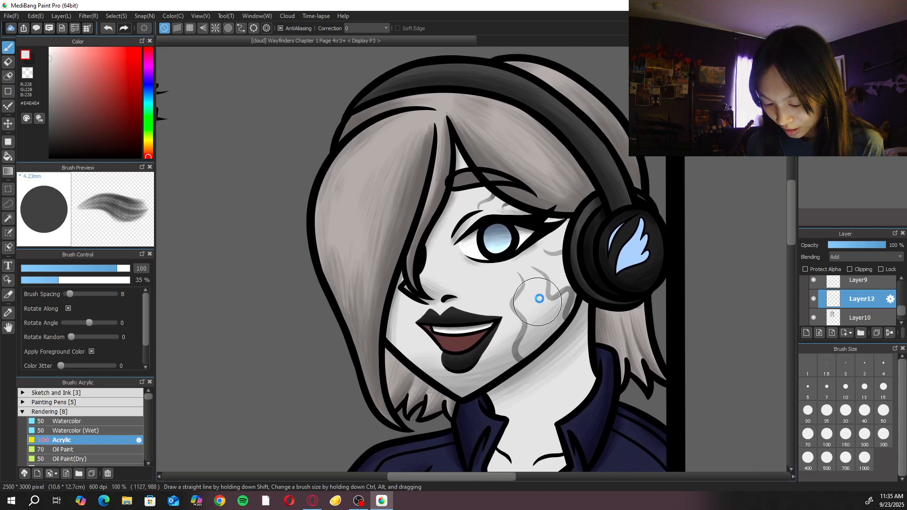
scroll(496, 293, up, 4)
mouse_move(481, 297)
mouse_down()
mouse_move(492, 307)
mouse_move(470, 289)
mouse_move(497, 289)
mouse_move(478, 299)
mouse_move(485, 290)
mouse_up()
mouse_move(527, 257)
mouse_down()
mouse_move(497, 291)
mouse_move(551, 251)
mouse_move(511, 283)
mouse_move(579, 245)
mouse_move(532, 279)
mouse_move(593, 249)
mouse_move(513, 288)
mouse_move(569, 247)
mouse_up()
key(ctrl+z)
key(ctrl+z)
mouse_move(512, 289)
mouse_down()
mouse_move(578, 252)
mouse_move(458, 258)
mouse_move(543, 284)
mouse_move(468, 331)
mouse_move(481, 300)
mouse_move(537, 261)
mouse_up()
key(ctrl+z)
key(ctrl+z)
drag(485, 305, 538, 261)
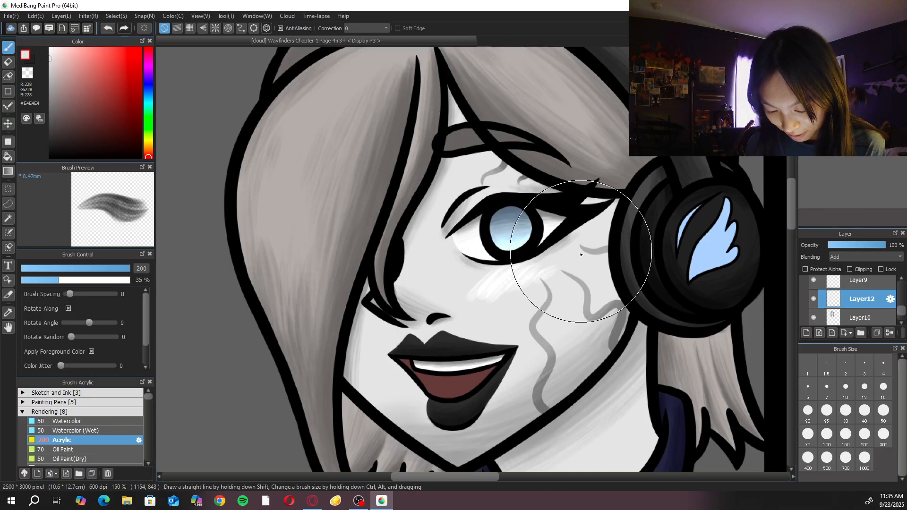
Soften the cheek highlight with the Blur brush at size 200
drag(149, 397, 150, 401)
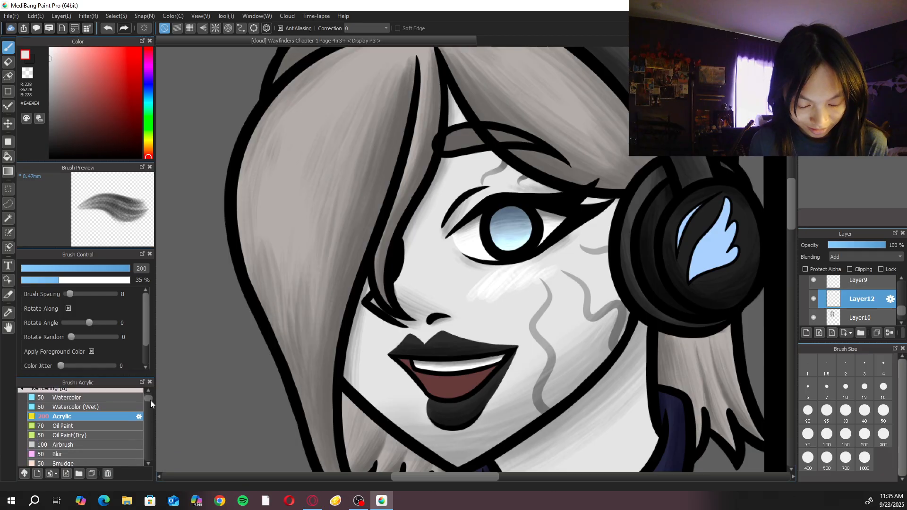
click(123, 448)
click(864, 434)
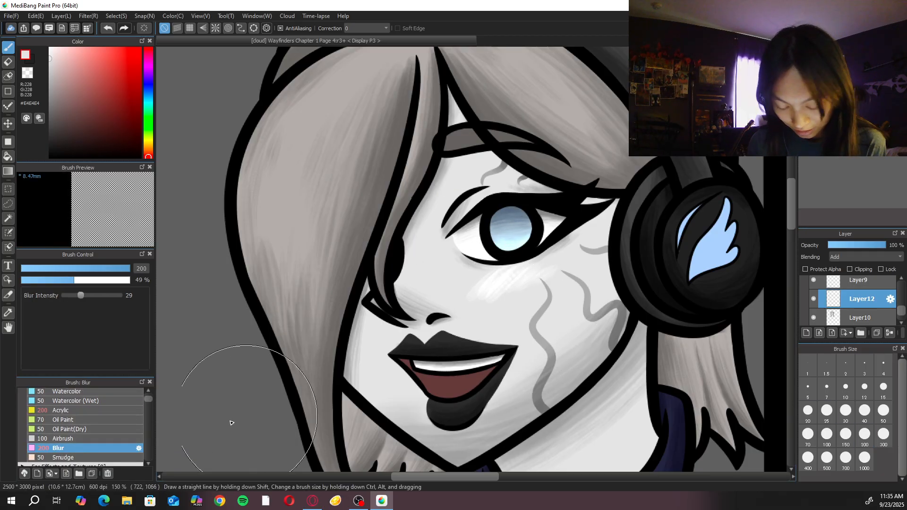
Paint a highlight along the nose bridge beside the hair on Layer12 with the Acrylic brush at size 150
click(61, 411)
key(Right)
key(Right)
key(Right)
key(Right)
key(Right)
key(Right)
key(Right)
key(Right)
key(Right)
key(Right)
key(Right)
key(Right)
key(Right)
key(Right)
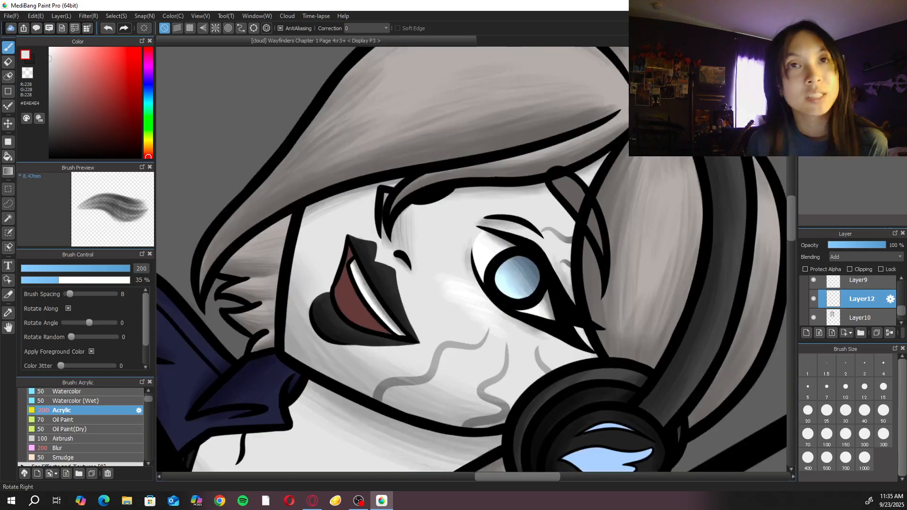
key(Right)
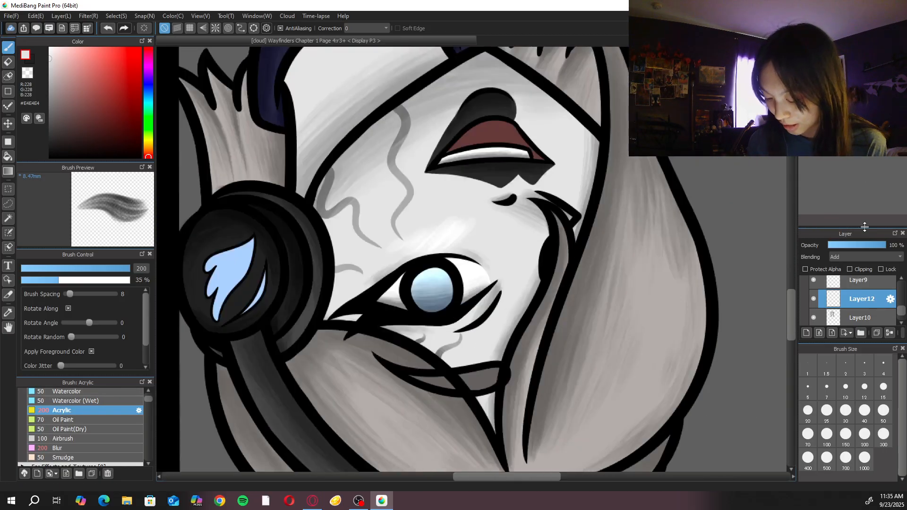
click(827, 433)
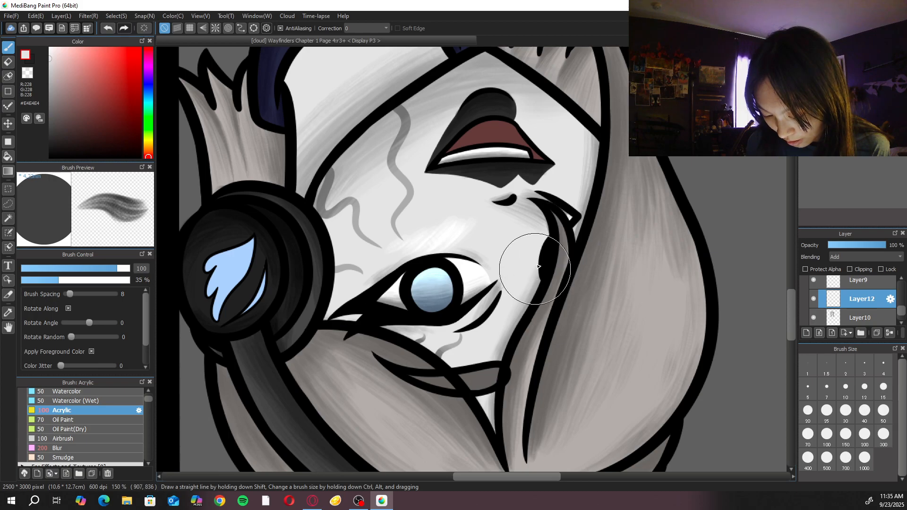
scroll(571, 215, down, 2)
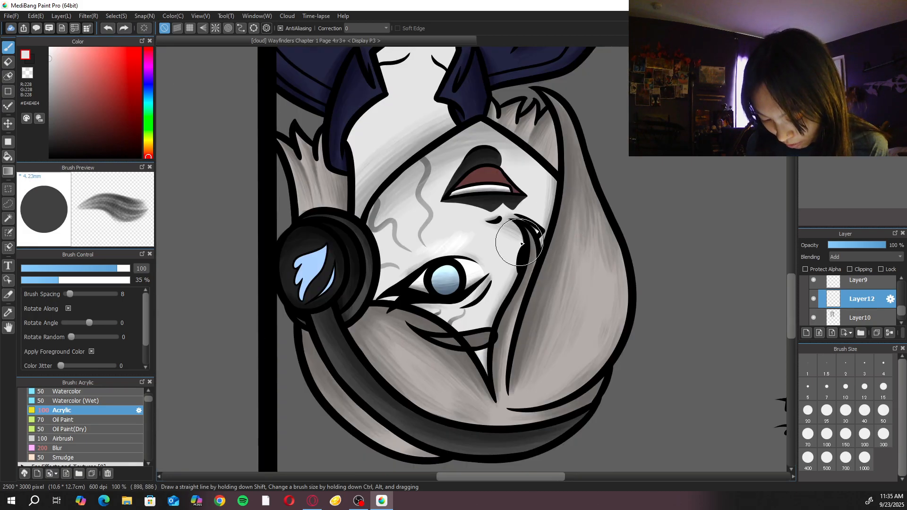
click(864, 435)
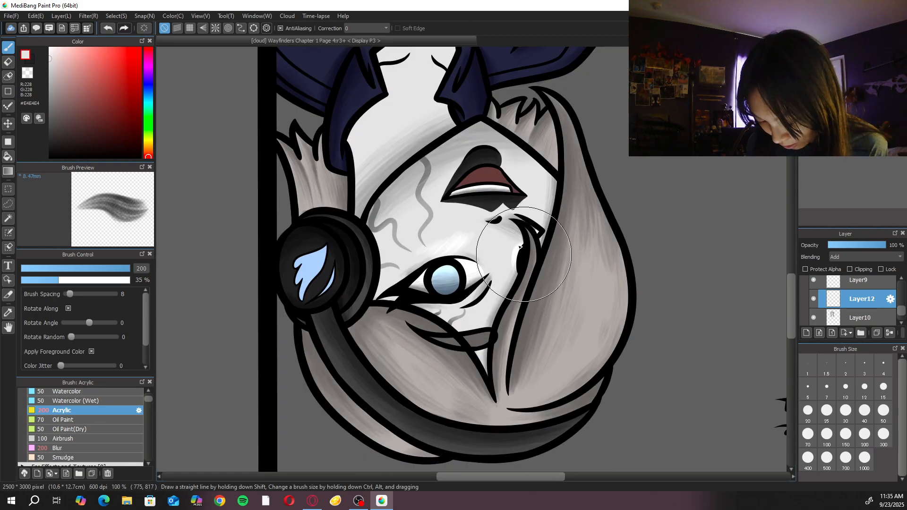
click(845, 434)
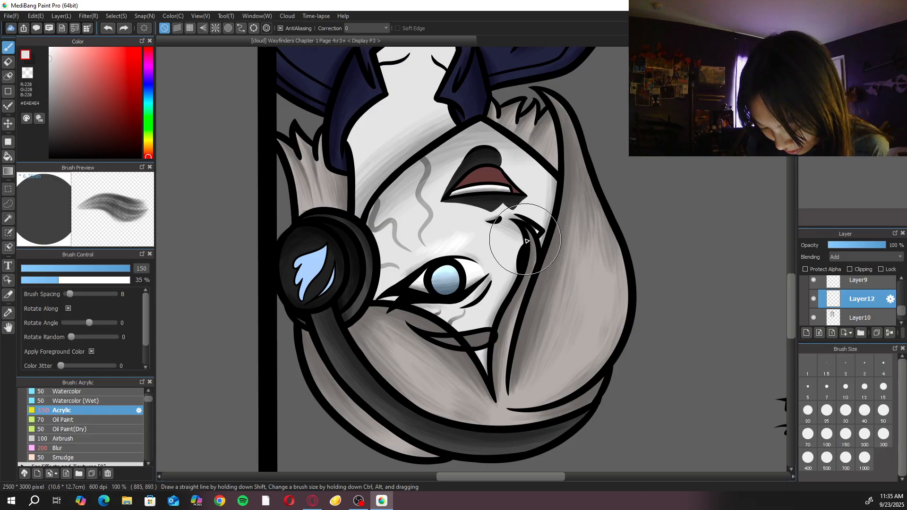
drag(522, 240, 511, 276)
click(863, 53)
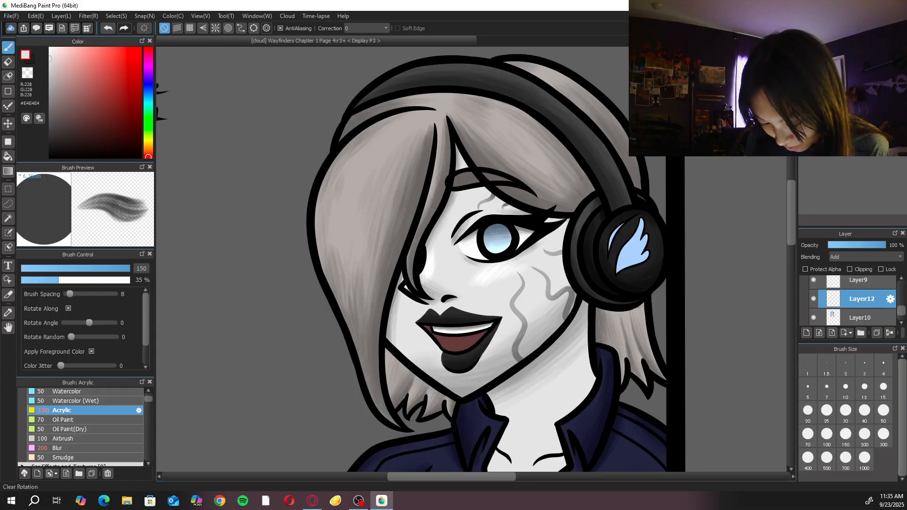
key(ctrl+plus)
mouse_move(415, 246)
mouse_down()
mouse_move(409, 292)
mouse_move(395, 284)
mouse_move(408, 280)
mouse_up()
mouse_move(408, 237)
mouse_down()
mouse_move(422, 256)
mouse_move(401, 304)
mouse_move(420, 267)
mouse_move(407, 300)
mouse_move(397, 296)
mouse_move(413, 250)
mouse_move(442, 202)
mouse_up()
Soften the nose highlight with the Blur brush, then return to the Acrylic brush
click(94, 447)
mouse_move(409, 287)
mouse_down()
mouse_move(427, 262)
mouse_move(420, 283)
mouse_up()
click(95, 410)
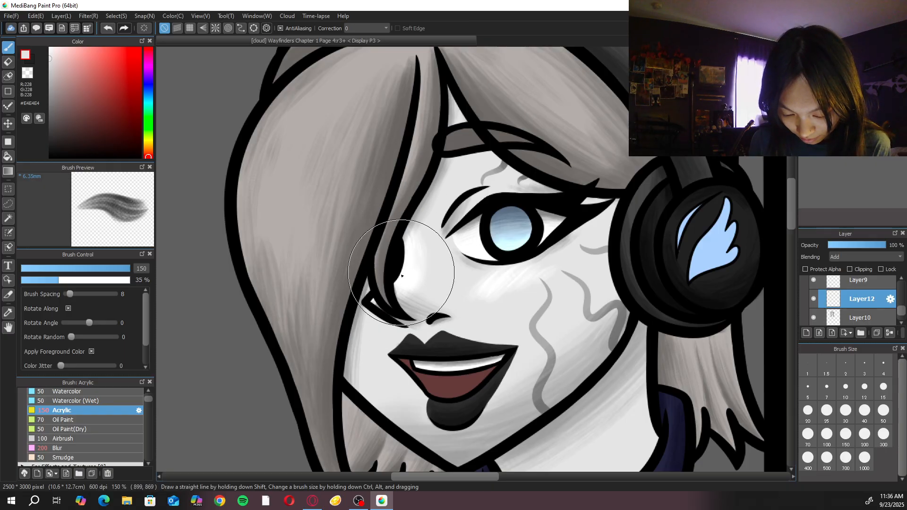
Paint highlight strokes on the neck below the headphones with the Acrylic brush at size 200 and soften them with the Blur brush
key(ctrl+minus)
key(ctrl+minus)
key(ctrl+minus)
key(ctrl+plus)
drag(591, 325, 585, 325)
key(ctrl+plus)
key(ctrl+plus)
drag(439, 293, 430, 213)
click(865, 434)
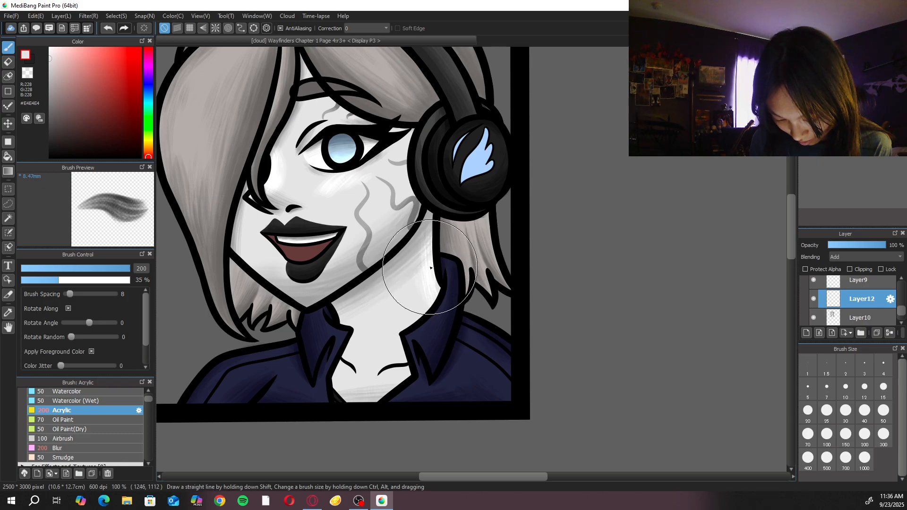
mouse_move(443, 298)
mouse_down()
mouse_move(431, 213)
mouse_move(427, 255)
mouse_up()
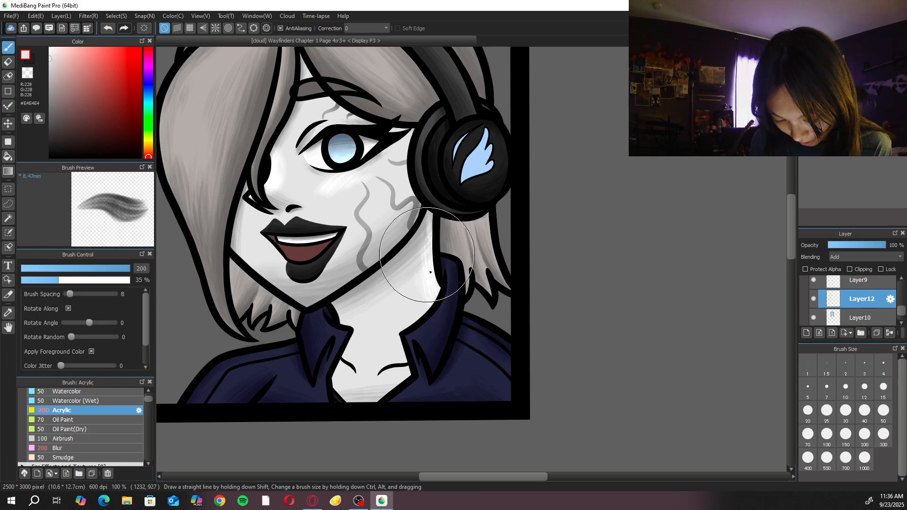
drag(423, 213, 428, 313)
mouse_move(417, 236)
mouse_down()
mouse_move(419, 293)
mouse_move(426, 222)
mouse_move(434, 284)
mouse_move(442, 208)
mouse_up()
click(102, 447)
click(94, 410)
Paint highlights beneath both collarbone lines with the Acrylic brush at size 50
scroll(621, 279, up, 2)
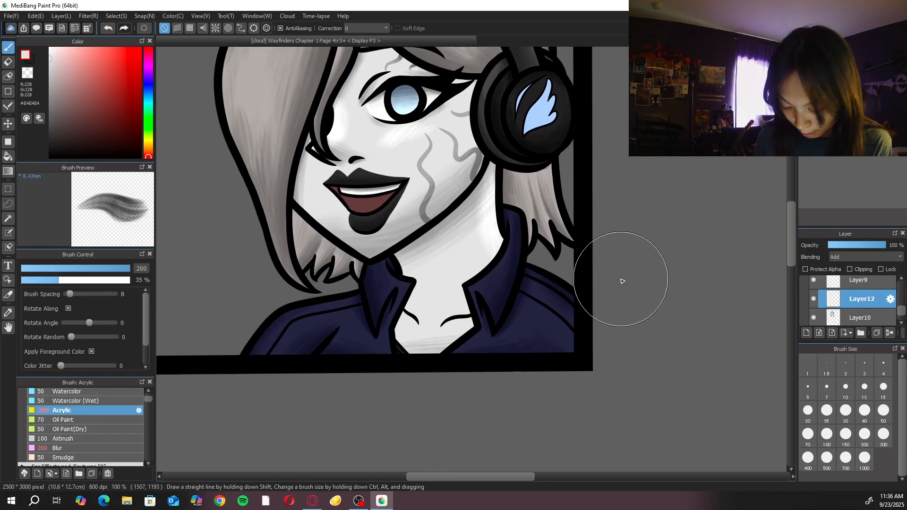
click(874, 409)
key(ctrl+plus)
drag(527, 379, 554, 335)
mouse_move(459, 333)
mouse_down()
mouse_move(442, 351)
mouse_move(499, 333)
mouse_up()
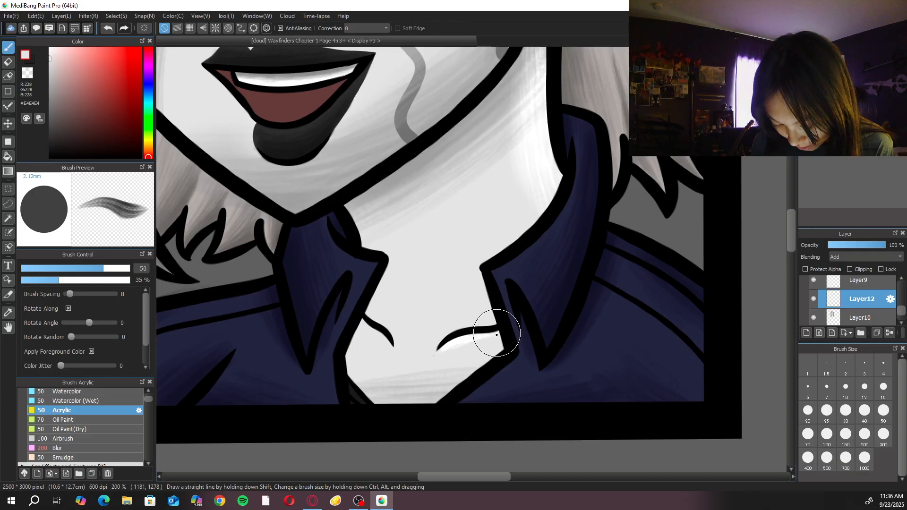
mouse_move(361, 317)
mouse_down()
mouse_move(392, 348)
mouse_move(357, 324)
mouse_move(386, 350)
mouse_up()
key(ctrl+0)
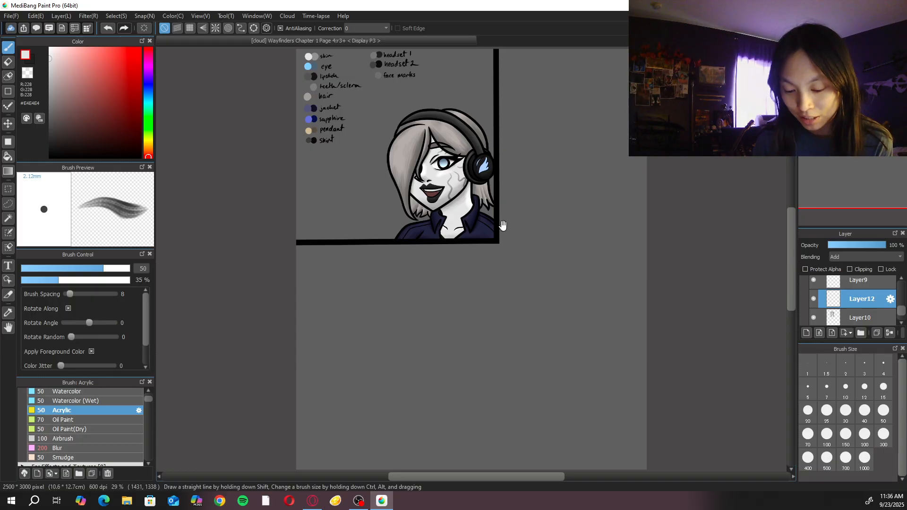
scroll(520, 282, up, 5)
scroll(521, 269, up, 2)
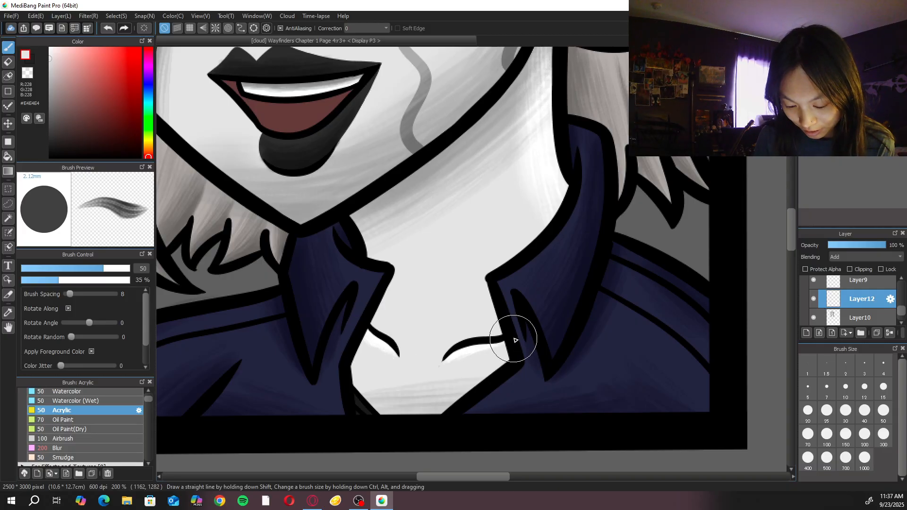
scroll(505, 271, down, 2)
scroll(504, 272, down, 1)
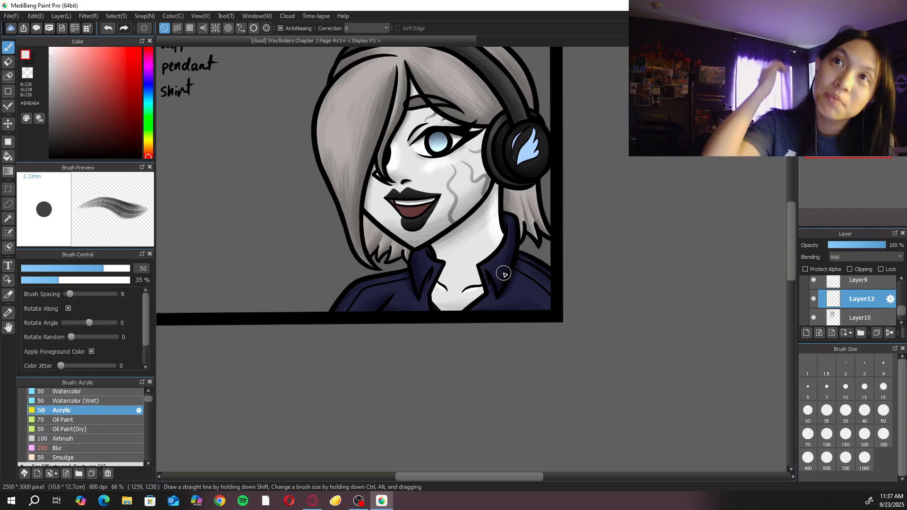
Sample the lighter lipstick swatch color #535353 and paint highlights across the lower lip with the Acrylic brush at size 30
drag(482, 247, 619, 399)
drag(306, 133, 315, 170)
alt+click(280, 138)
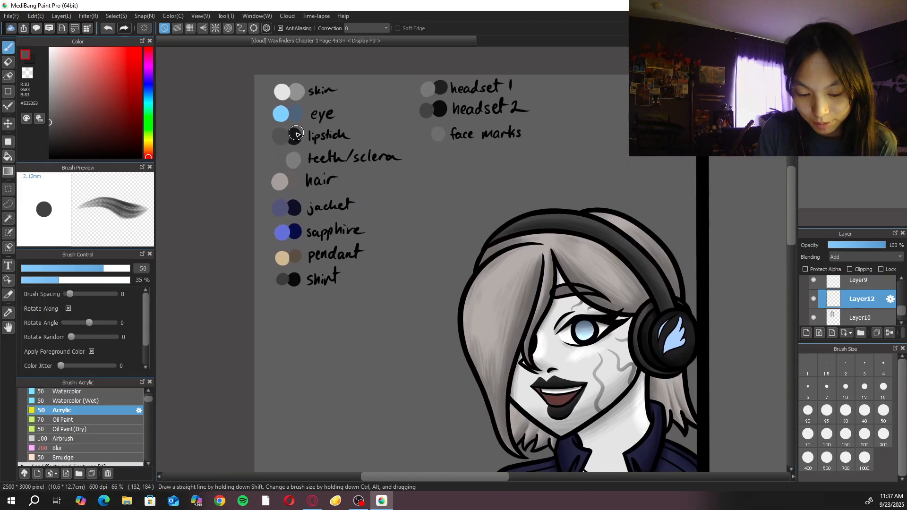
drag(542, 410, 393, 339)
scroll(394, 338, up, 5)
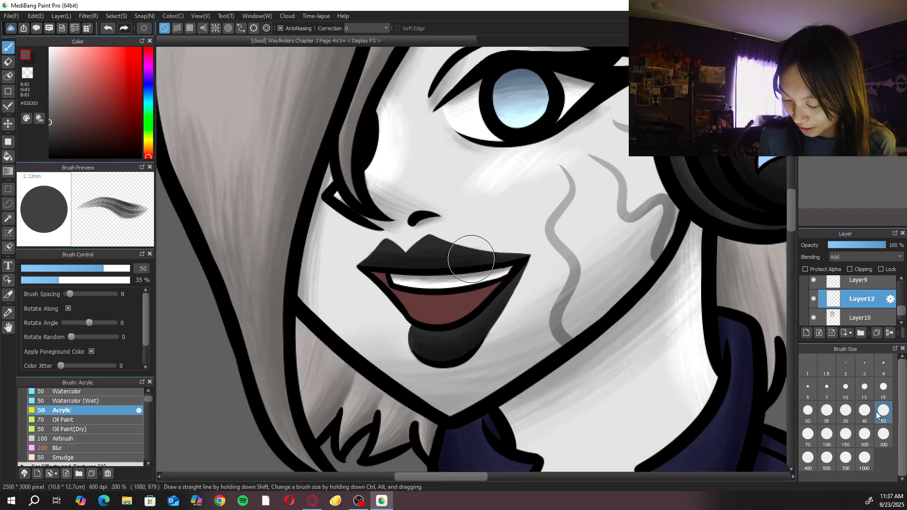
scroll(431, 356, up, 2)
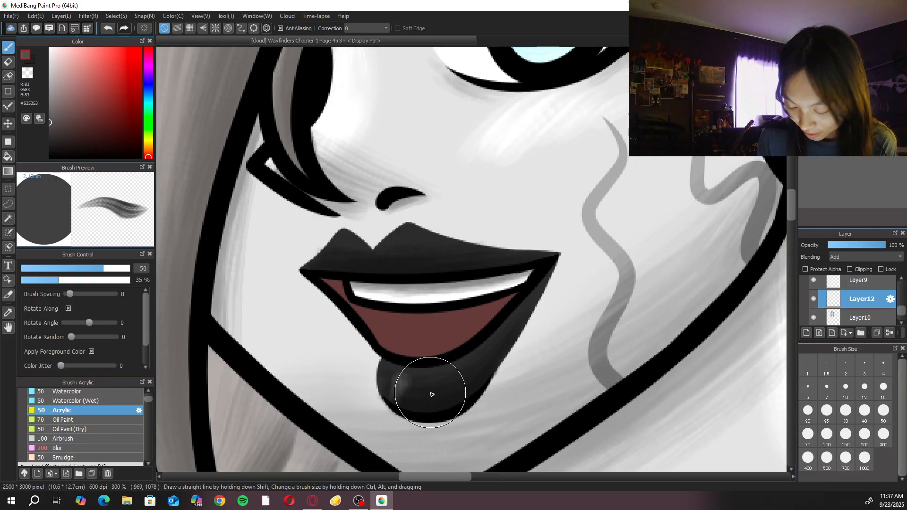
click(845, 410)
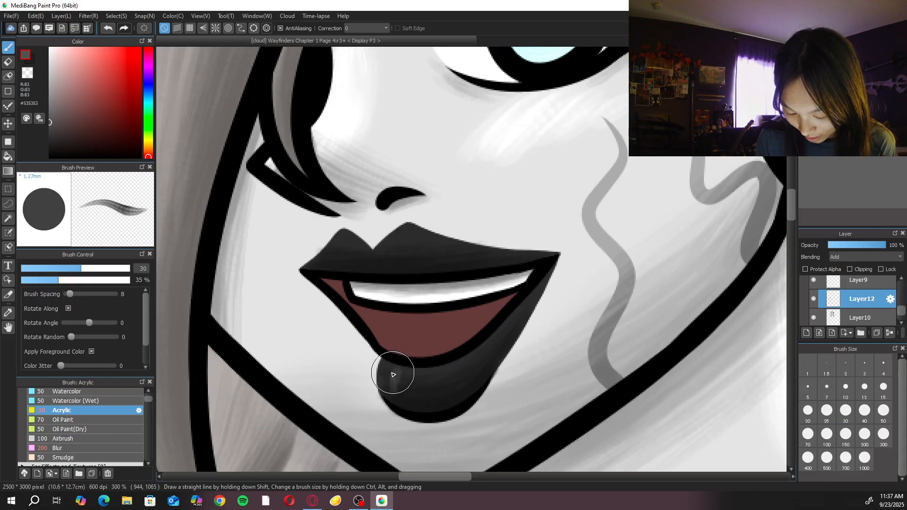
mouse_move(394, 377)
mouse_down()
mouse_move(411, 404)
mouse_move(404, 375)
mouse_move(408, 390)
mouse_move(432, 391)
mouse_move(478, 360)
mouse_up()
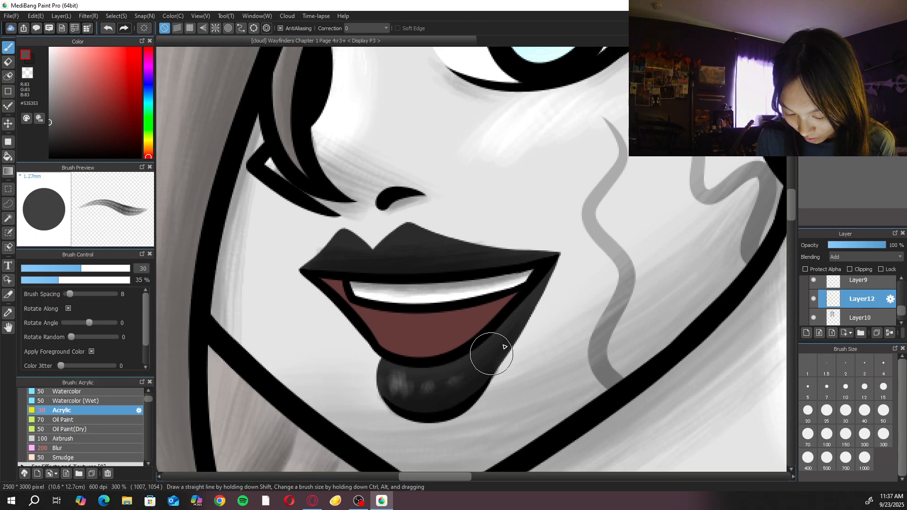
scroll(502, 349, down, 5)
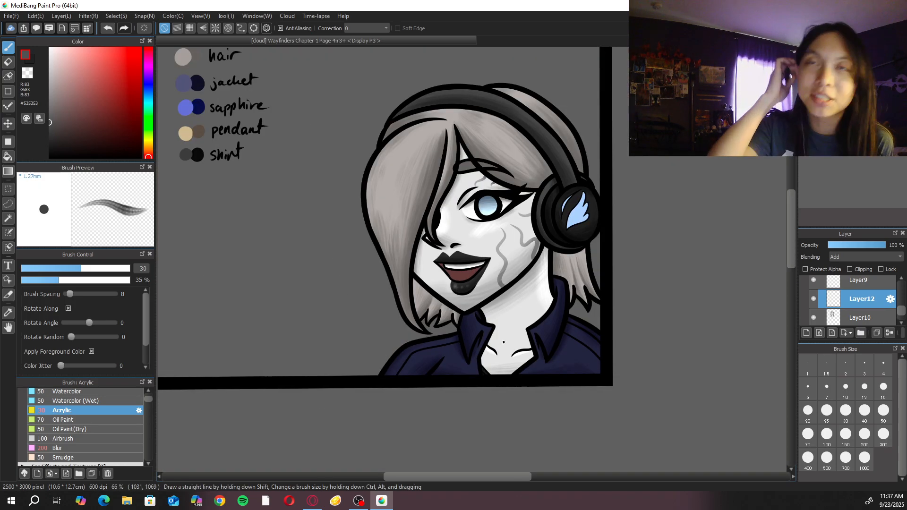
Remove the sapphire and pendant entries from the swatch list on Layer8 by covering them with transparent rectangles
scroll(297, 297, left, 4)
scroll(297, 298, up, 3)
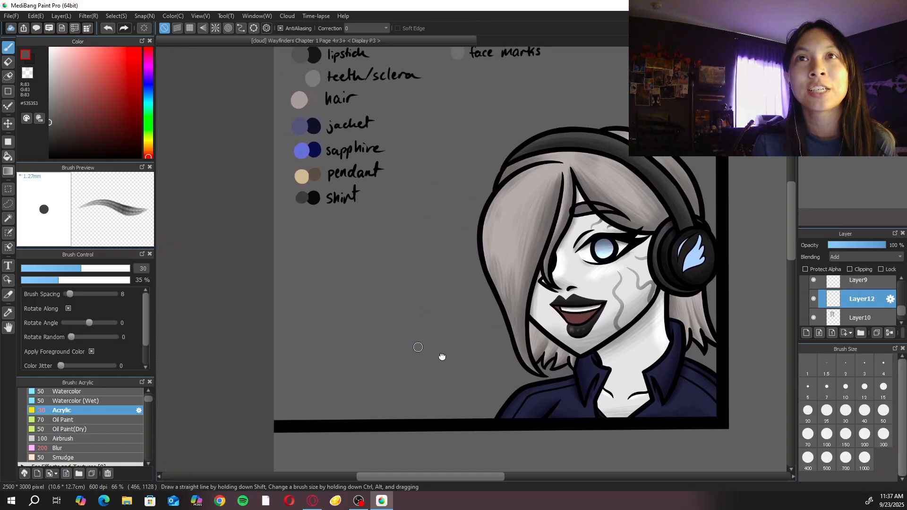
scroll(416, 272, up, 2)
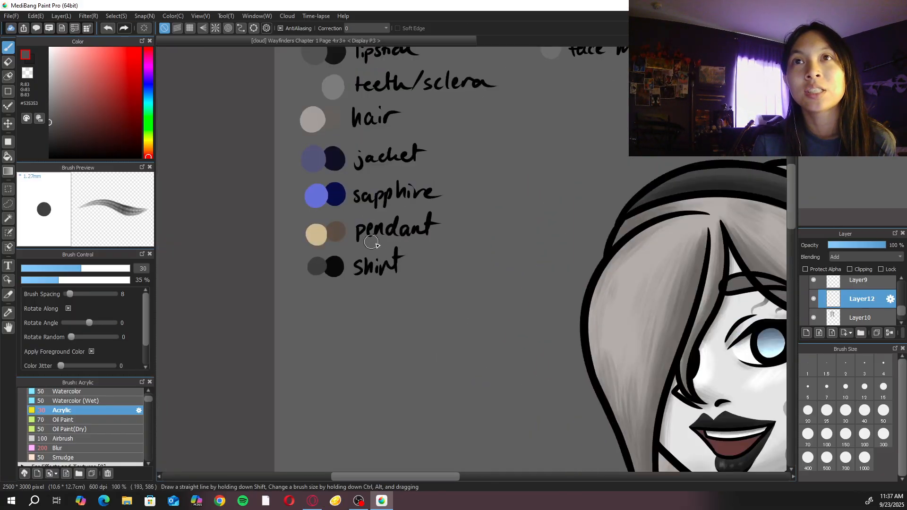
mouse_move(901, 312)
mouse_down()
mouse_move(904, 285)
mouse_move(902, 295)
mouse_up()
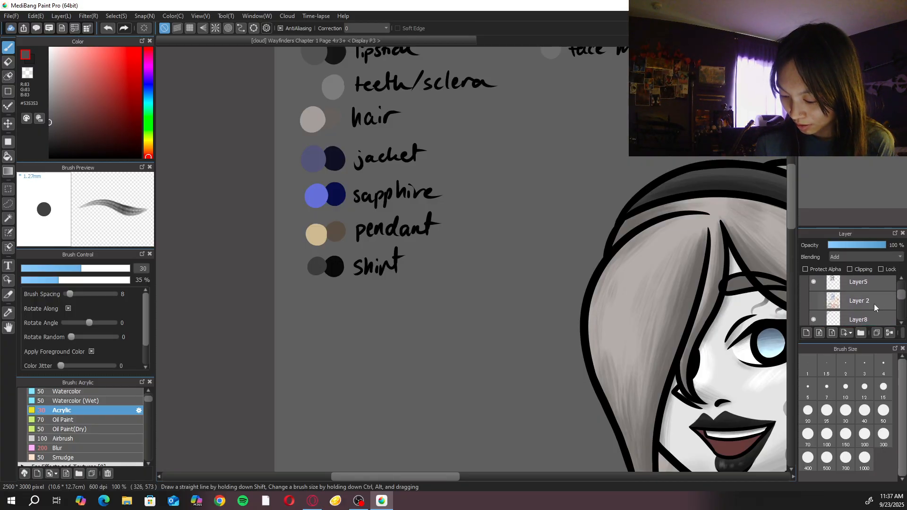
click(872, 315)
click(9, 142)
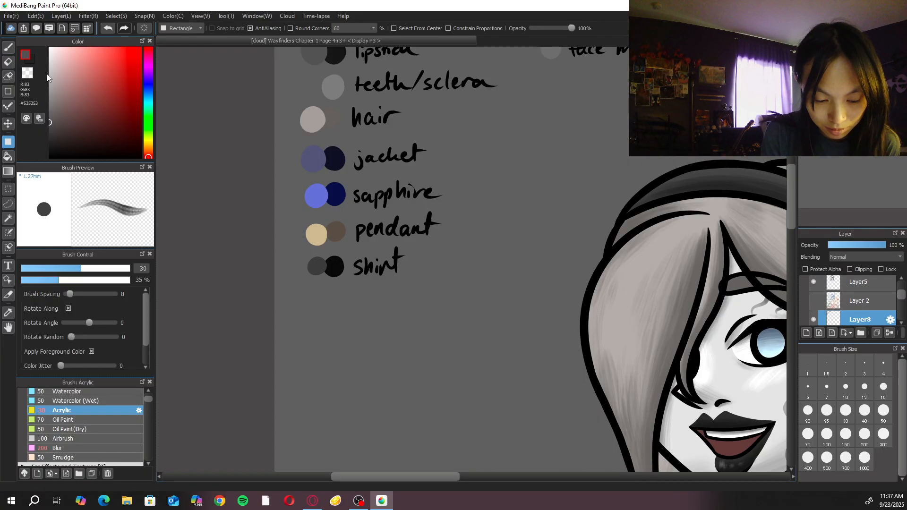
mouse_move(284, 178)
mouse_down()
mouse_move(448, 211)
mouse_move(452, 249)
mouse_move(454, 238)
mouse_up()
drag(305, 232, 379, 254)
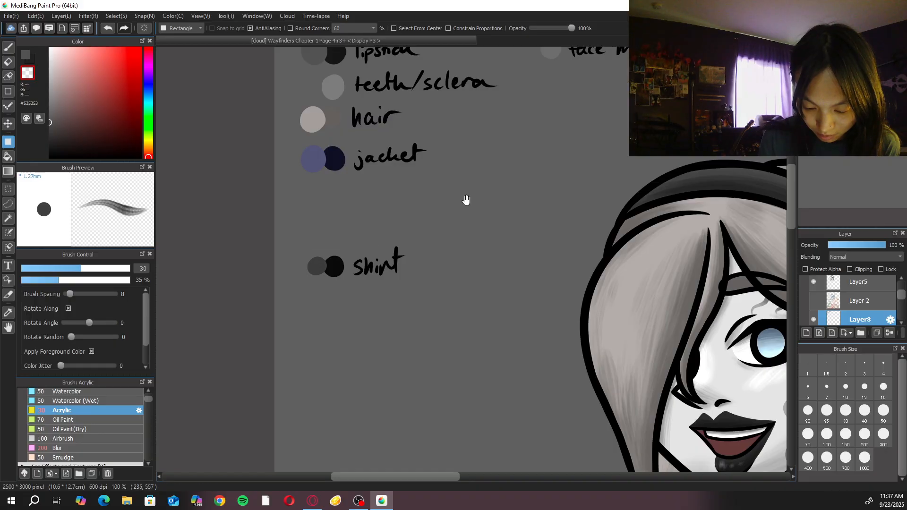
Lasso the shirt swatch entry, move it up directly beneath the jacket entry, and clear the selection
scroll(472, 284, up, 3)
scroll(605, 231, up, 2)
key(l)
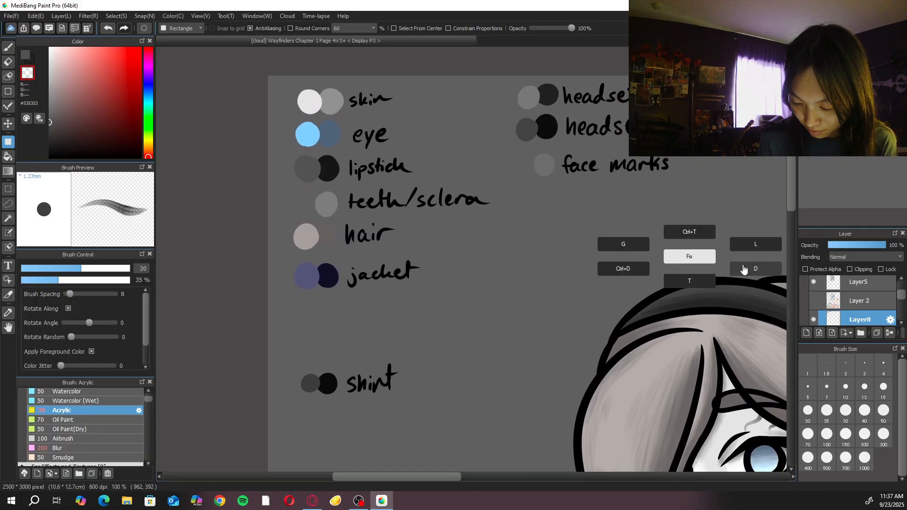
mouse_move(308, 352)
mouse_down()
mouse_move(356, 435)
mouse_move(307, 352)
mouse_up()
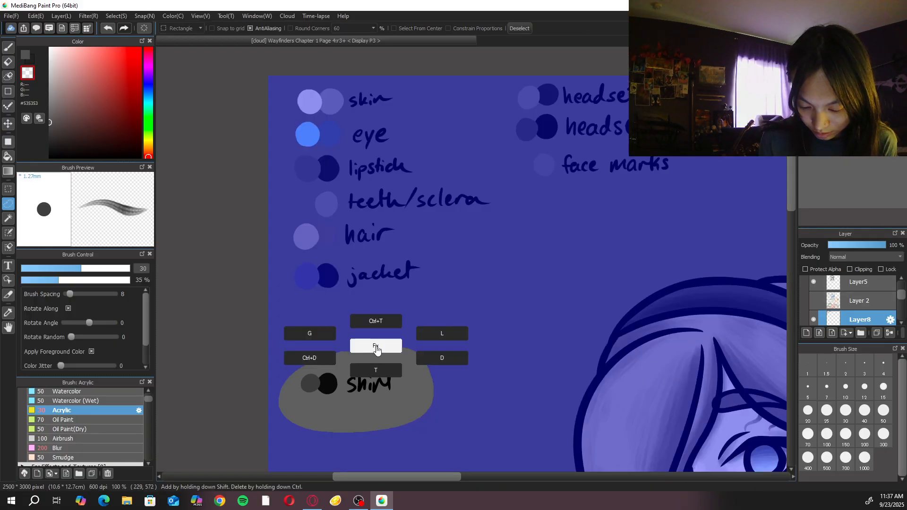
click(375, 349)
drag(366, 355, 365, 286)
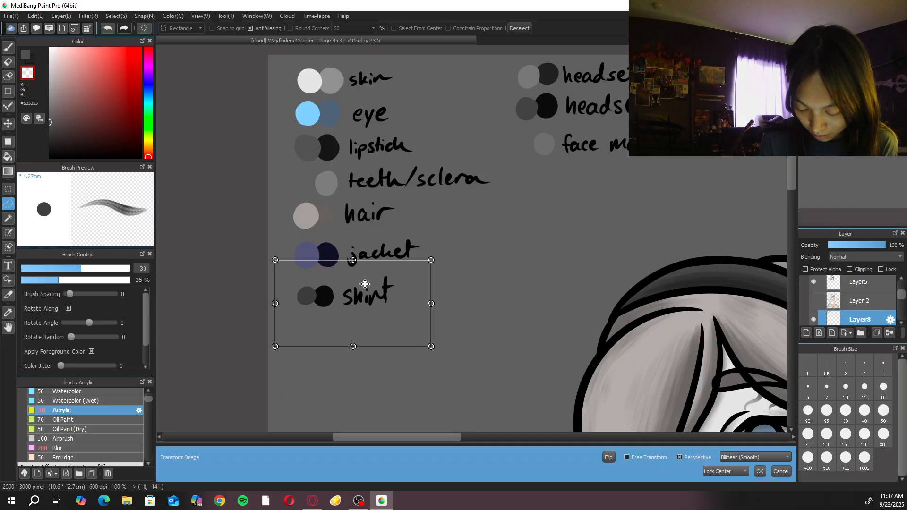
click(759, 471)
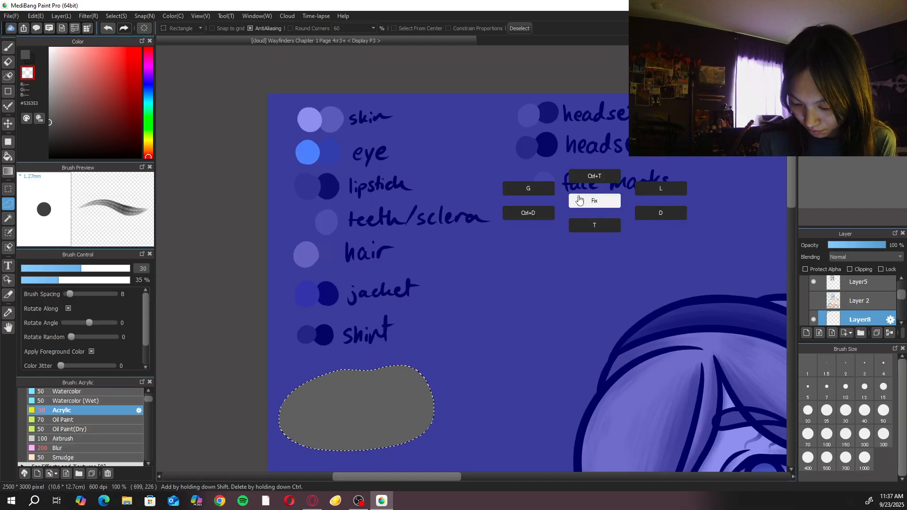
click(542, 214)
Lasso the headset 1, headset 2 and face marks entries, move them below the shirt entry, and return to the brush
mouse_move(537, 86)
mouse_down()
mouse_move(708, 161)
mouse_move(581, 92)
mouse_up()
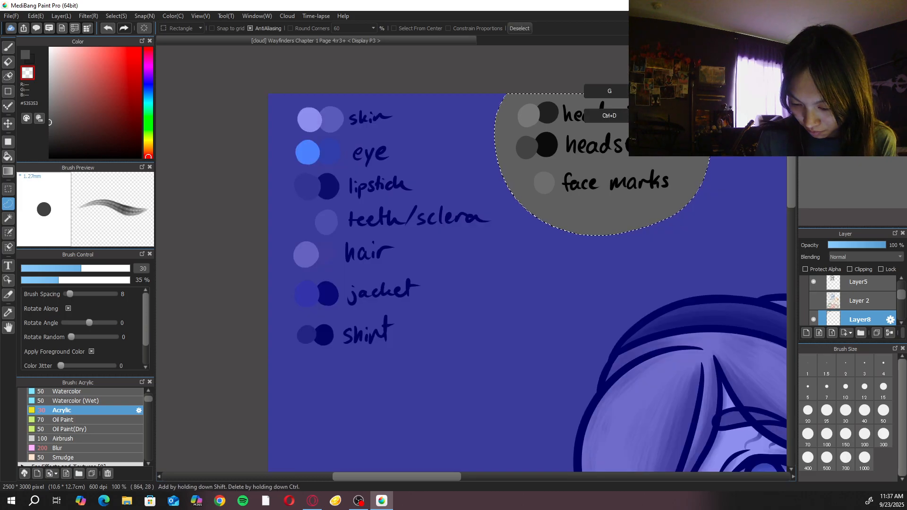
key(ctrl+t)
drag(574, 152, 360, 409)
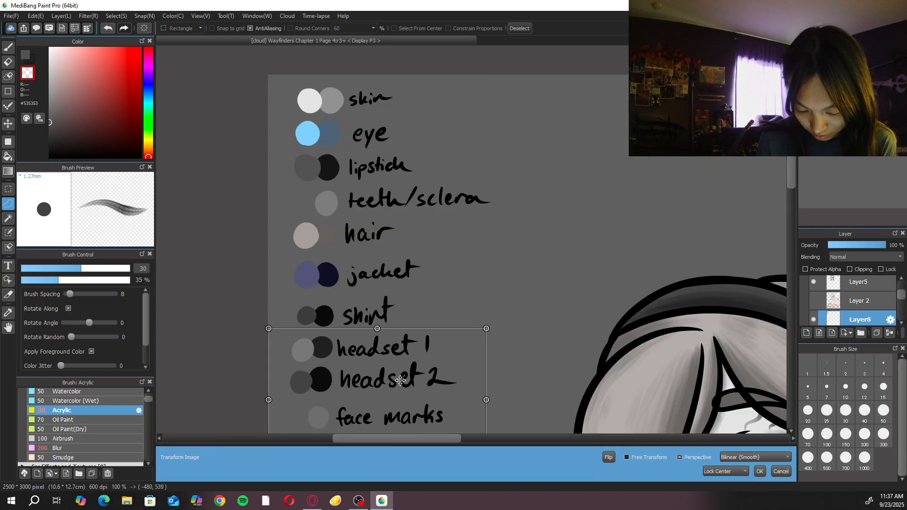
scroll(400, 371, down, 1)
scroll(401, 372, down, 1)
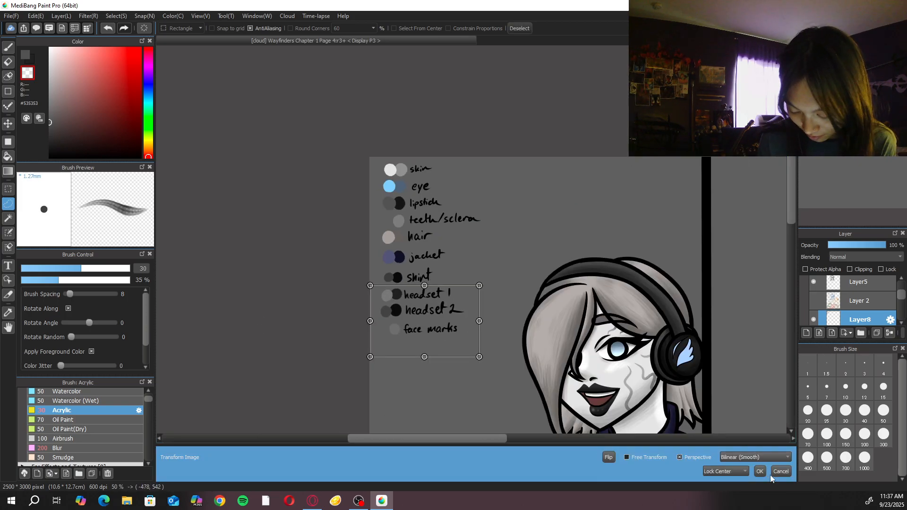
click(762, 472)
click(534, 244)
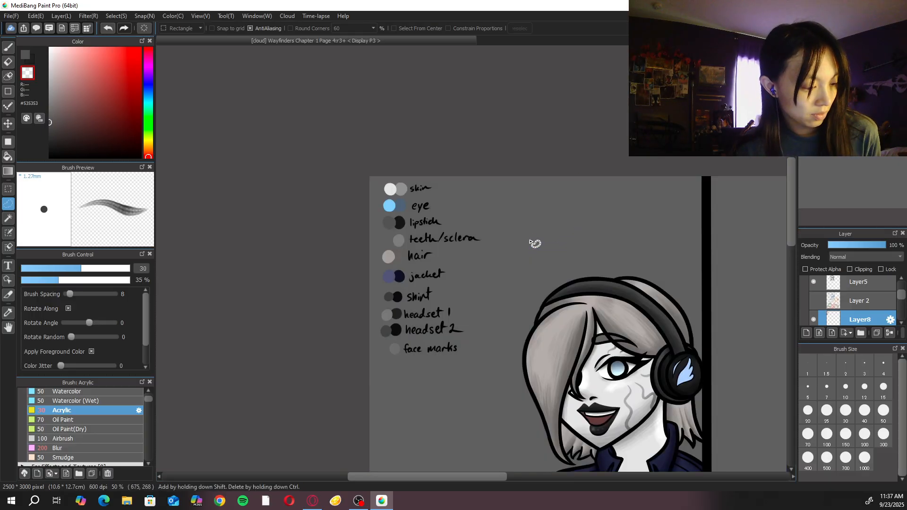
key(b)
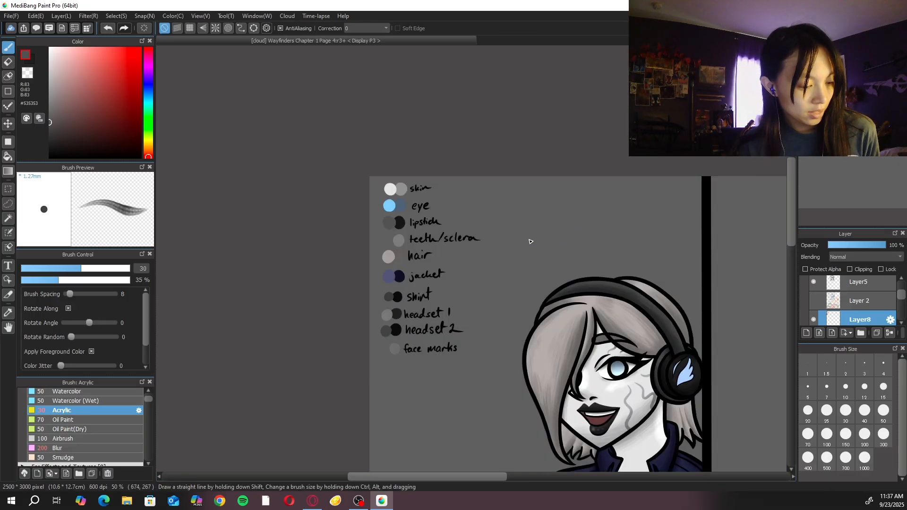
Select Layer12 and sample the lighter hair swatch color #A39E9B from the swatch list
key(u)
key(b)
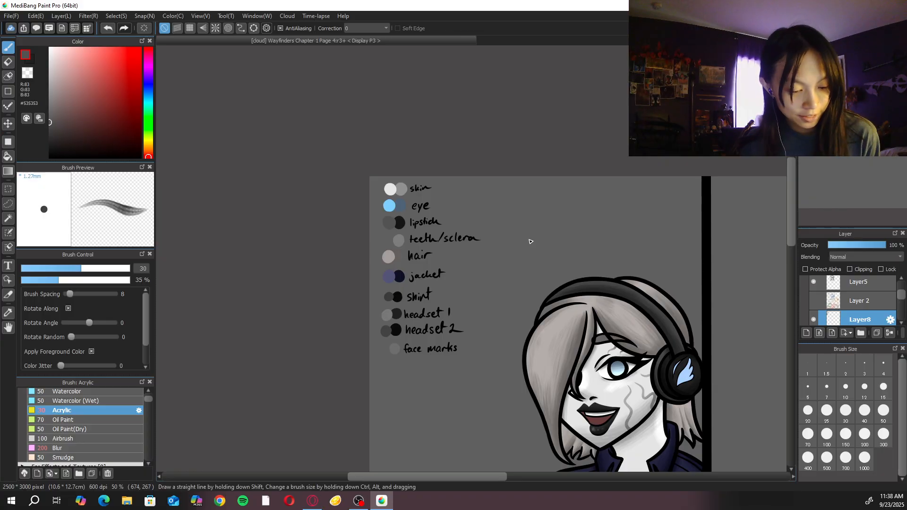
scroll(902, 304, down, 2)
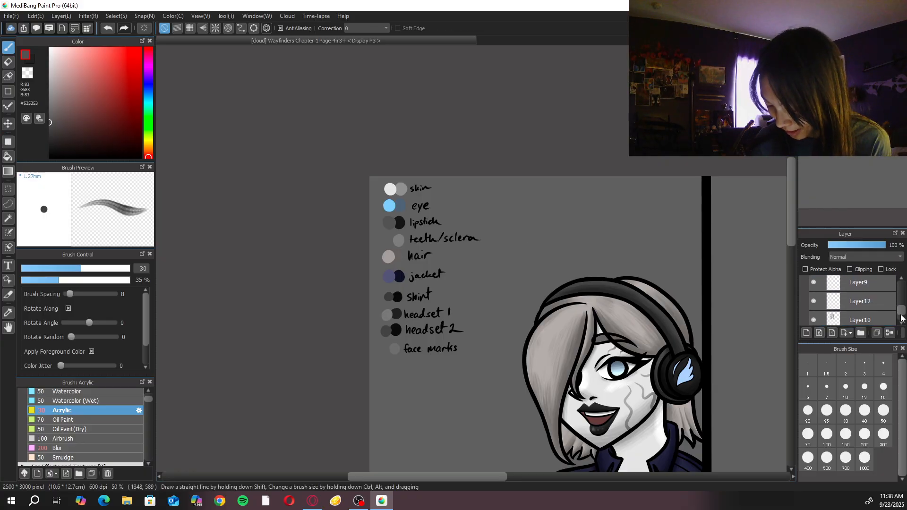
click(817, 283)
key(ctrl+plus)
key(ctrl+plus)
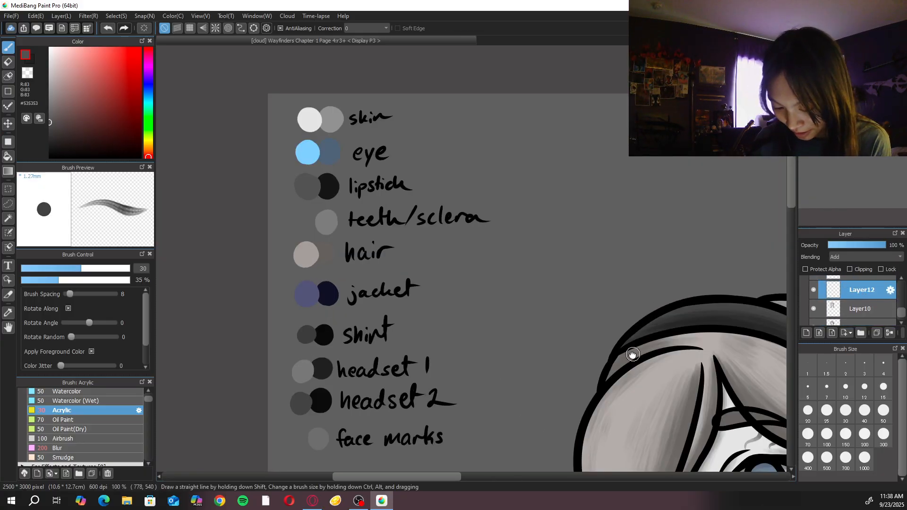
alt+click(266, 185)
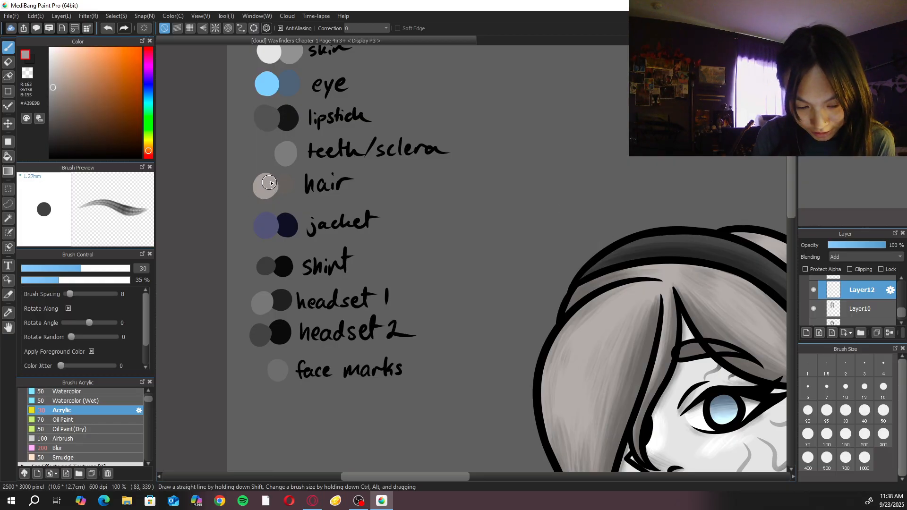
Set the Acrylic brush size to 300, start painting highlights on the upper part of the large front hair section, and undo the last stroke
drag(629, 293, 557, 257)
key(ctrl+minus)
click(864, 434)
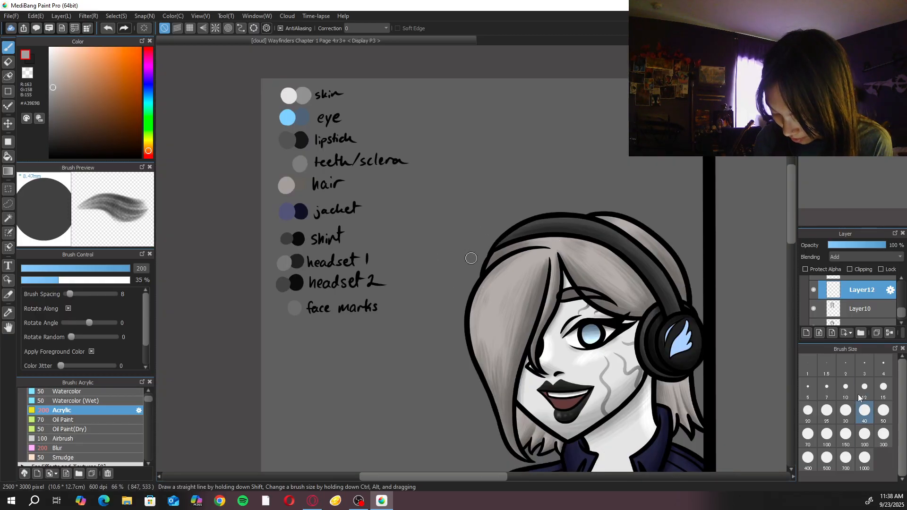
click(885, 439)
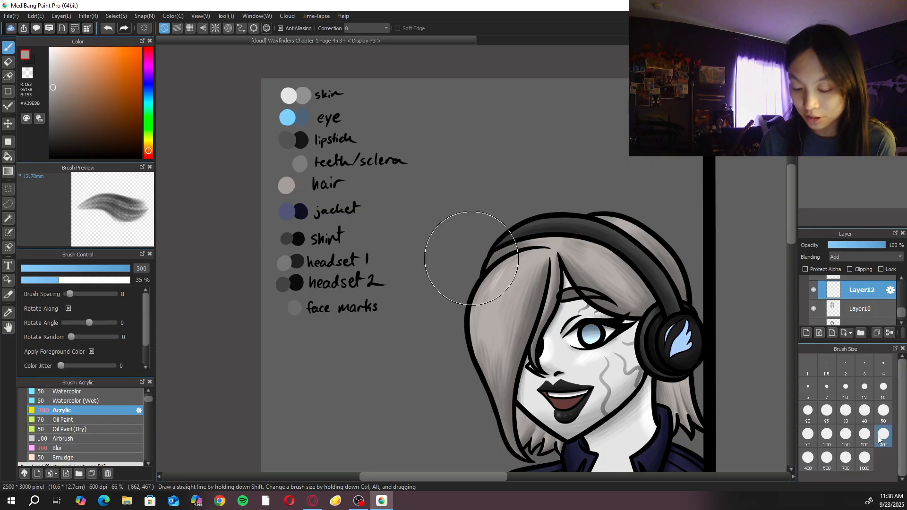
key(Left)
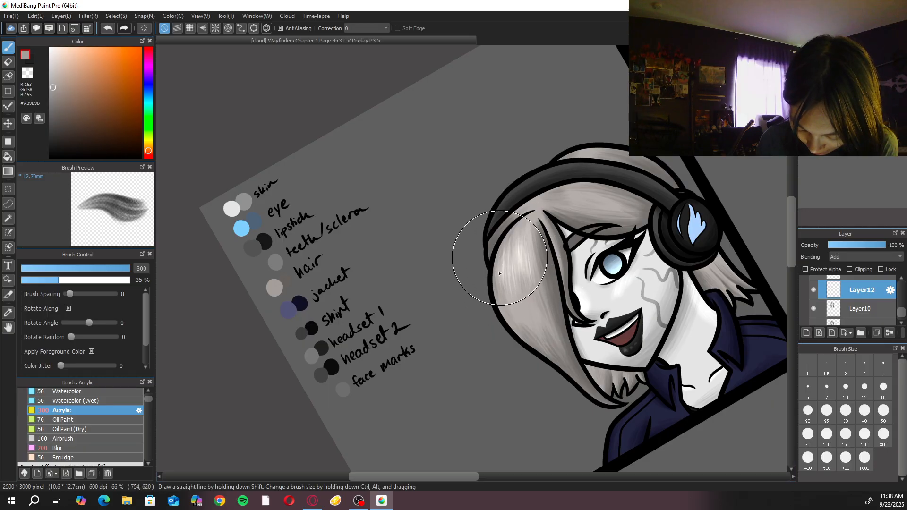
mouse_move(537, 245)
mouse_down()
mouse_move(544, 286)
mouse_move(536, 231)
mouse_move(553, 319)
mouse_move(534, 292)
mouse_move(529, 328)
mouse_move(518, 285)
mouse_up()
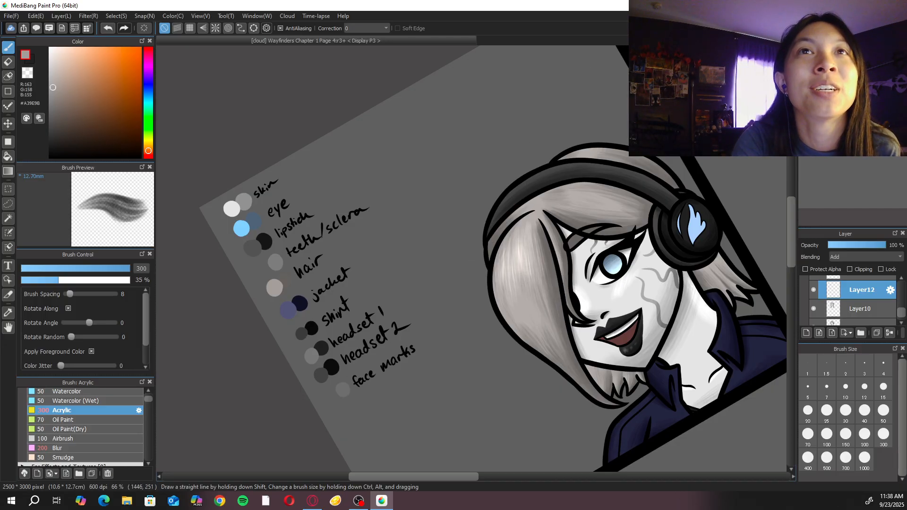
key(alt+Tab)
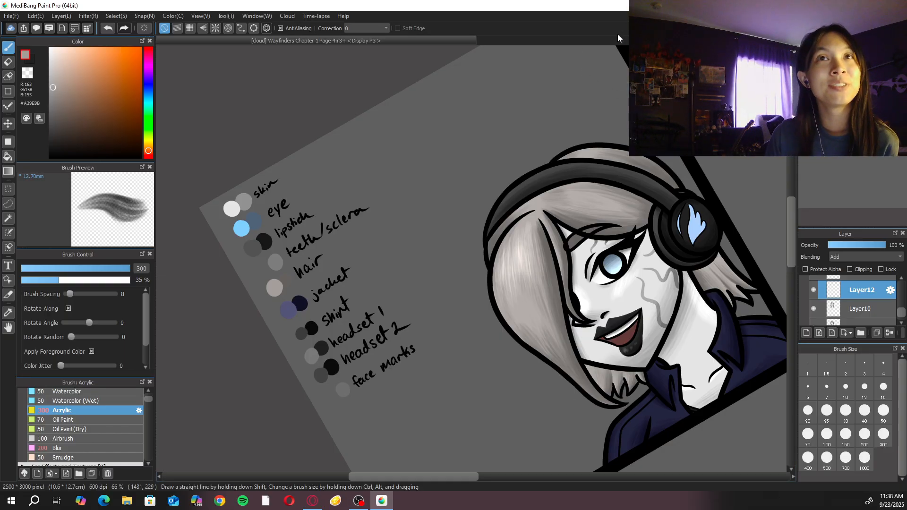
scroll(461, 186, up, 4)
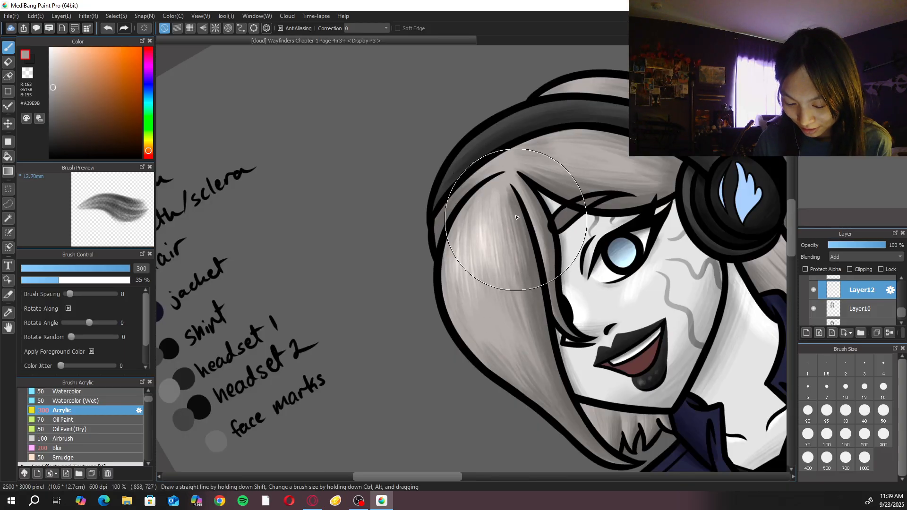
mouse_move(510, 220)
mouse_down()
mouse_move(480, 223)
mouse_move(472, 213)
mouse_move(470, 268)
mouse_move(469, 230)
mouse_up()
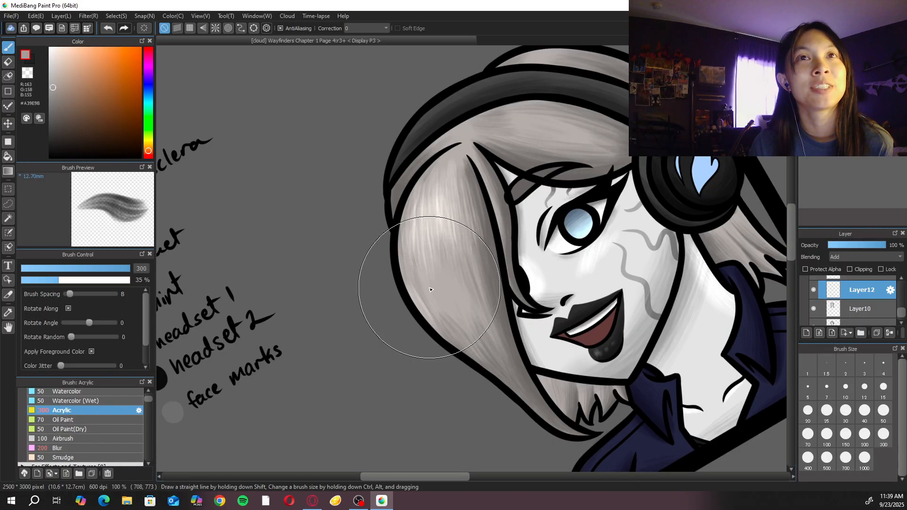
key(ctrl+z)
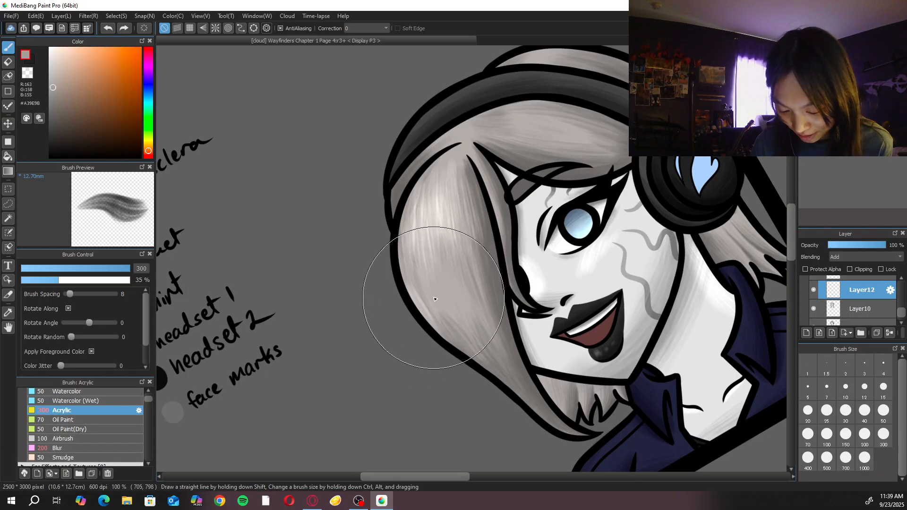
Build up long highlight strokes down the large front hair section, following the strands from the parting toward its lower edge
drag(416, 284, 464, 346)
mouse_move(433, 296)
mouse_down()
mouse_move(478, 352)
mouse_move(440, 279)
mouse_move(488, 359)
mouse_move(452, 288)
mouse_move(496, 356)
mouse_move(456, 286)
mouse_move(487, 333)
mouse_up()
mouse_move(421, 261)
mouse_down()
mouse_move(432, 290)
mouse_move(414, 268)
mouse_move(443, 327)
mouse_move(429, 267)
mouse_move(465, 329)
mouse_up()
drag(431, 287, 425, 321)
drag(440, 264, 462, 324)
drag(442, 283, 456, 345)
drag(454, 264, 473, 331)
drag(439, 212, 451, 302)
mouse_move(512, 207)
mouse_down()
mouse_move(534, 321)
mouse_move(515, 302)
mouse_move(510, 388)
mouse_up()
drag(486, 326, 501, 392)
drag(472, 199, 483, 231)
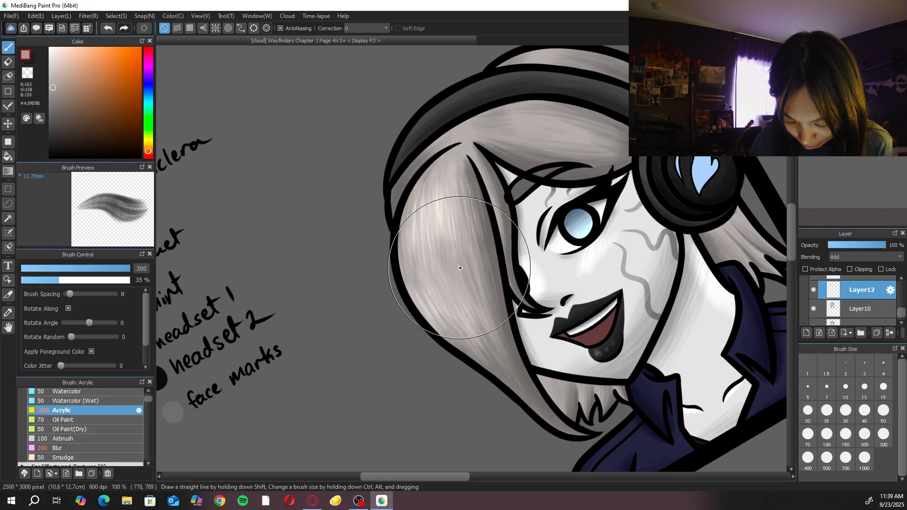
drag(437, 291, 464, 352)
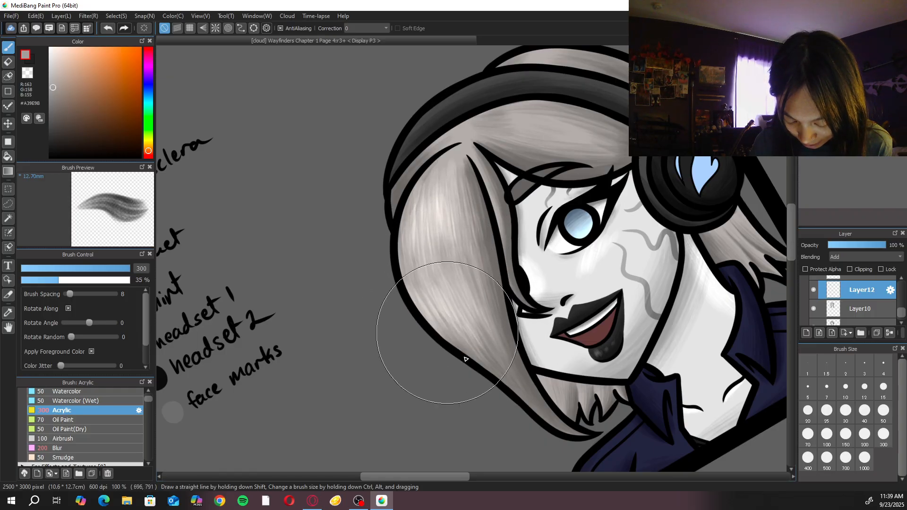
mouse_move(477, 205)
mouse_down()
mouse_move(492, 282)
mouse_move(459, 287)
mouse_move(497, 354)
mouse_up()
drag(451, 269, 499, 356)
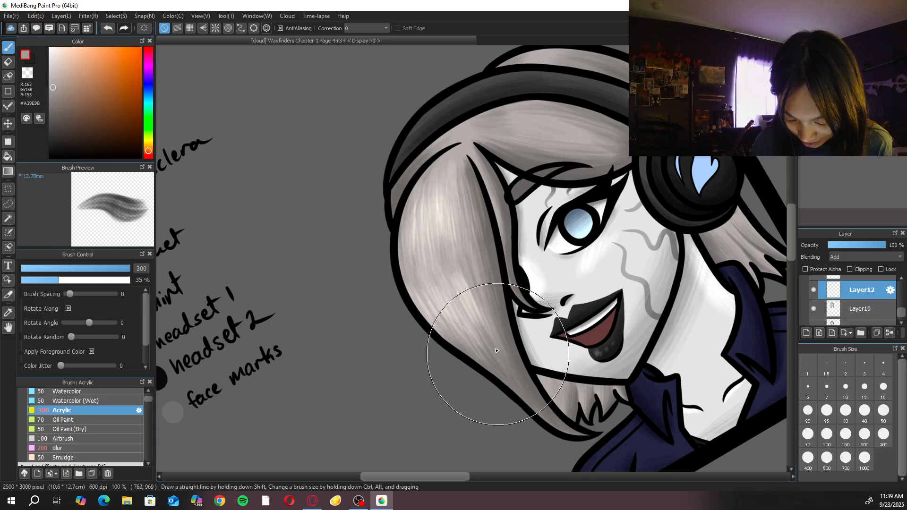
mouse_move(457, 264)
mouse_down()
mouse_move(504, 368)
mouse_move(467, 279)
mouse_move(469, 271)
mouse_move(486, 319)
mouse_move(488, 267)
mouse_move(510, 355)
mouse_up()
mouse_move(485, 290)
mouse_down()
mouse_move(513, 376)
mouse_move(467, 297)
mouse_move(488, 347)
mouse_up()
drag(443, 266, 467, 334)
drag(421, 285, 463, 340)
Reset the canvas rotation and paint downward highlight strokes along the outer and middle part of the front hair section
key(Up)
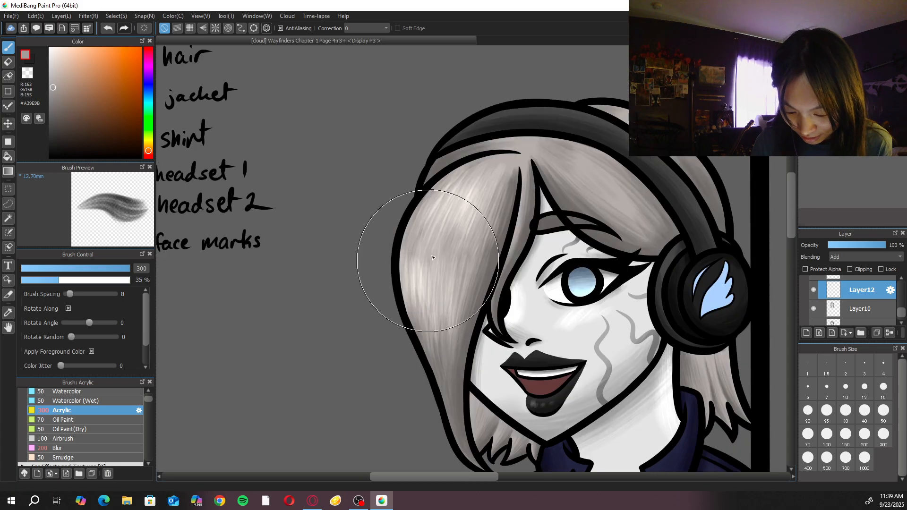
drag(461, 229, 456, 319)
drag(449, 203, 461, 263)
drag(444, 213, 441, 290)
drag(435, 213, 421, 300)
drag(413, 266, 425, 298)
Try the Blur brush on the front hair, return to Acrylic at size 300, and fill in highlights across the upper front section
click(100, 447)
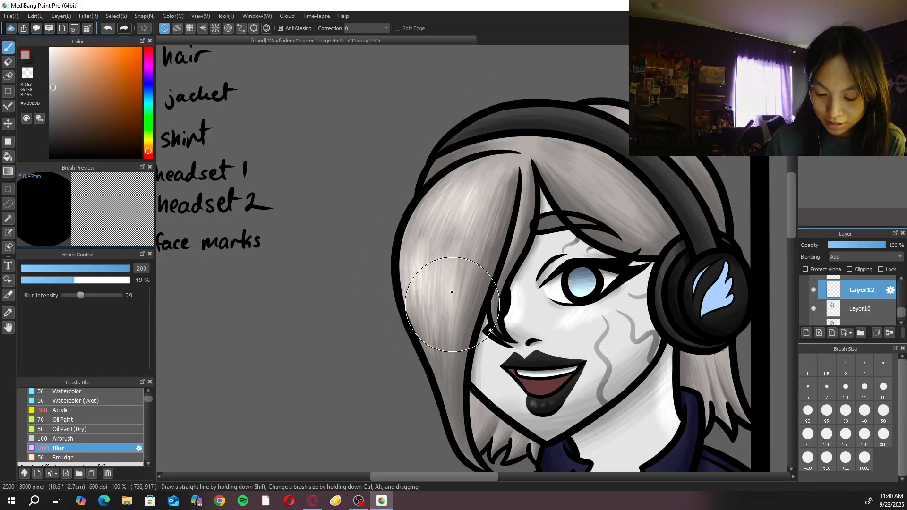
click(97, 410)
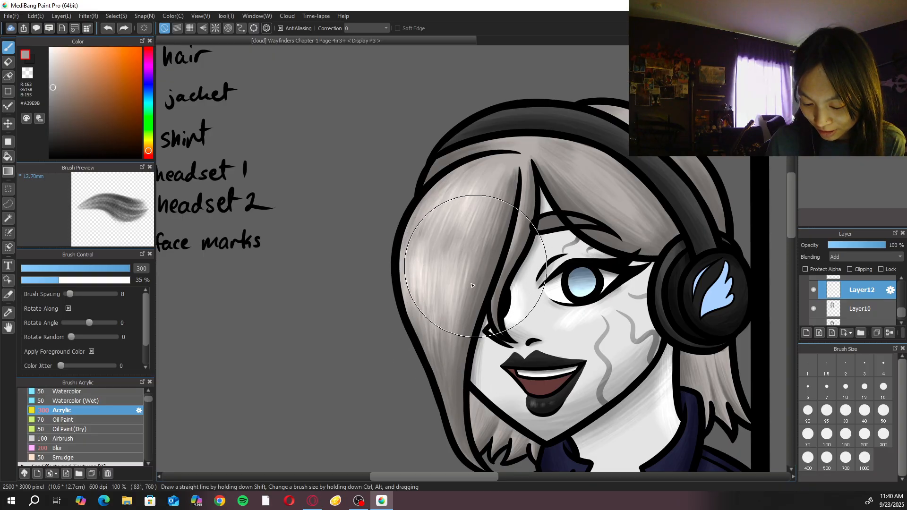
mouse_move(479, 269)
mouse_down()
mouse_move(461, 300)
mouse_move(442, 308)
mouse_move(439, 268)
mouse_move(404, 236)
mouse_move(423, 279)
mouse_move(435, 241)
mouse_up()
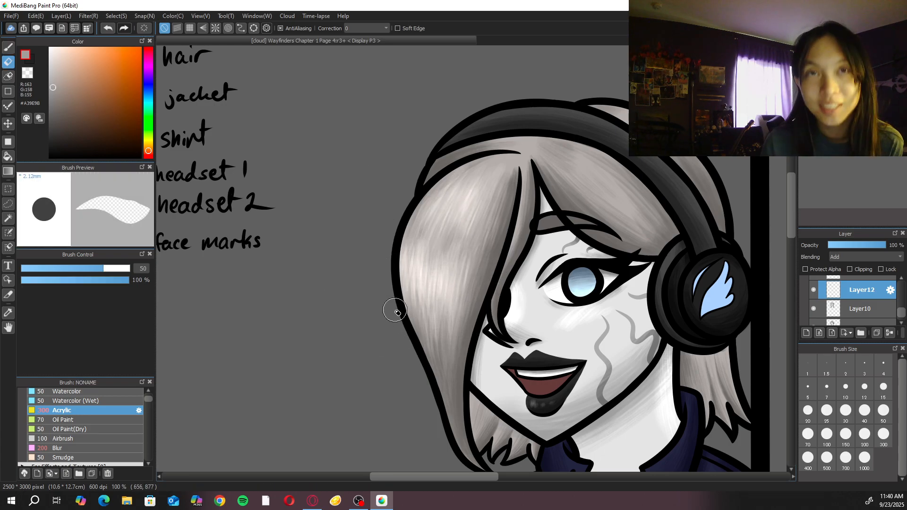
key(b)
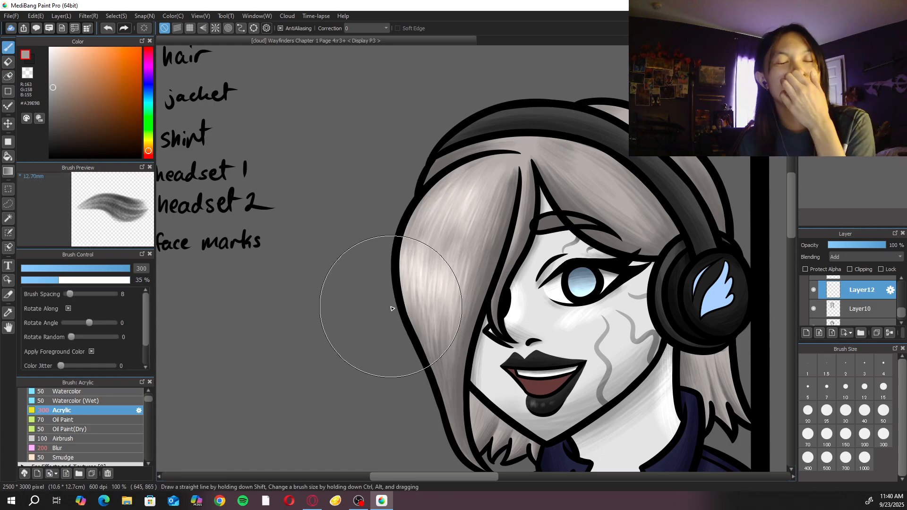
mouse_move(391, 309)
mouse_down()
mouse_move(525, 181)
mouse_move(498, 215)
mouse_move(502, 204)
mouse_move(470, 308)
mouse_move(498, 220)
mouse_move(469, 304)
mouse_move(484, 223)
mouse_move(461, 286)
mouse_move(468, 213)
mouse_move(437, 287)
mouse_move(449, 220)
mouse_move(436, 275)
mouse_move(444, 221)
mouse_move(424, 274)
mouse_move(438, 219)
mouse_move(438, 272)
mouse_move(460, 216)
mouse_move(444, 263)
mouse_move(465, 231)
mouse_up()
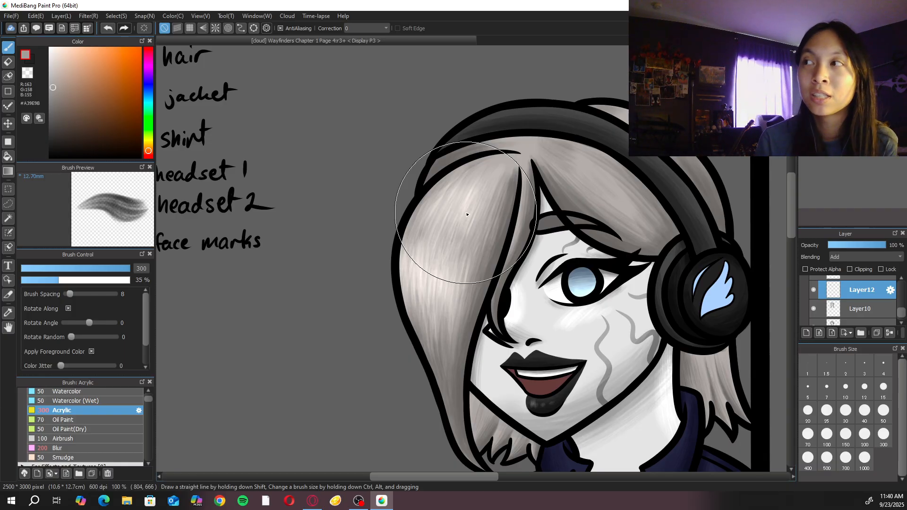
Set the Acrylic brush size to 100 and paint highlights down the thin strand beside the large front hair section
click(888, 412)
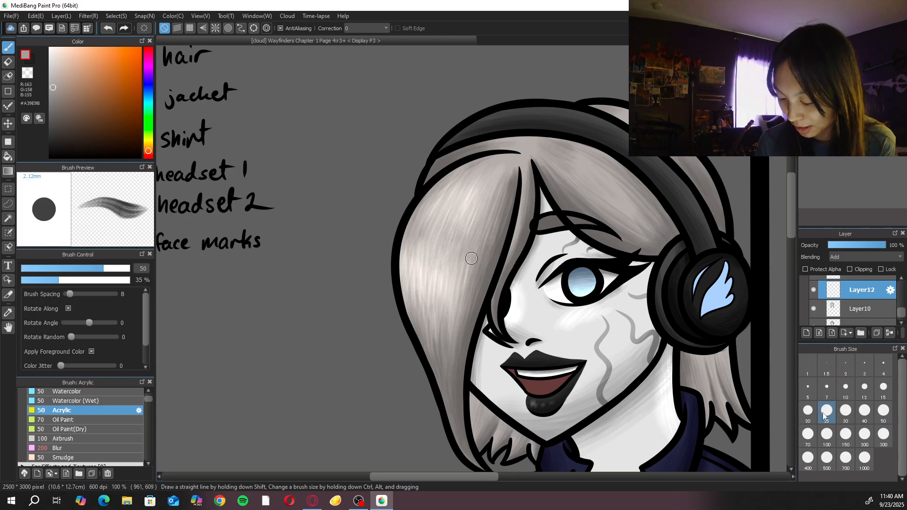
click(864, 414)
click(888, 411)
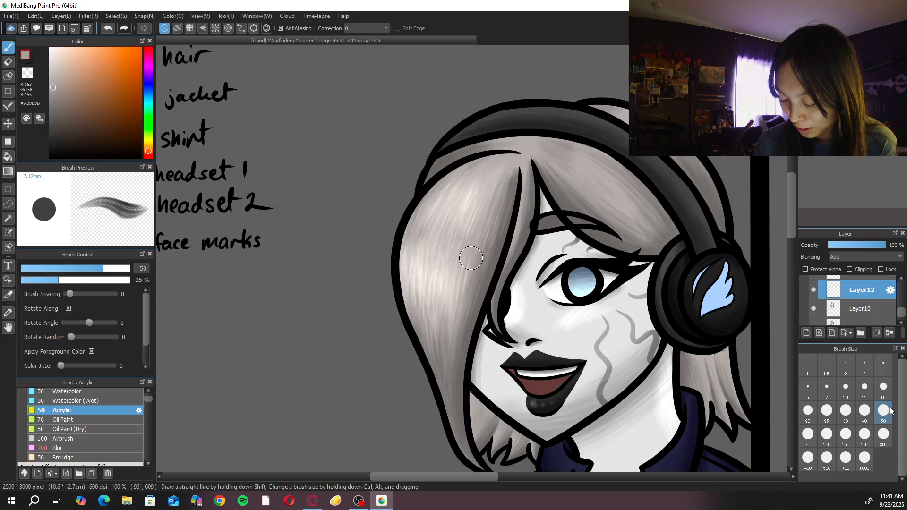
click(827, 435)
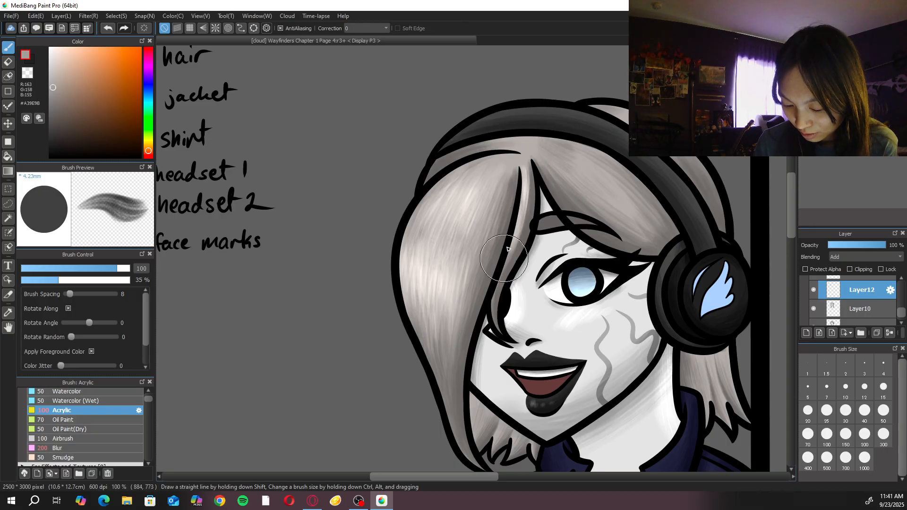
mouse_move(526, 194)
mouse_down()
mouse_move(523, 231)
mouse_move(516, 251)
mouse_move(519, 221)
mouse_move(501, 289)
mouse_up()
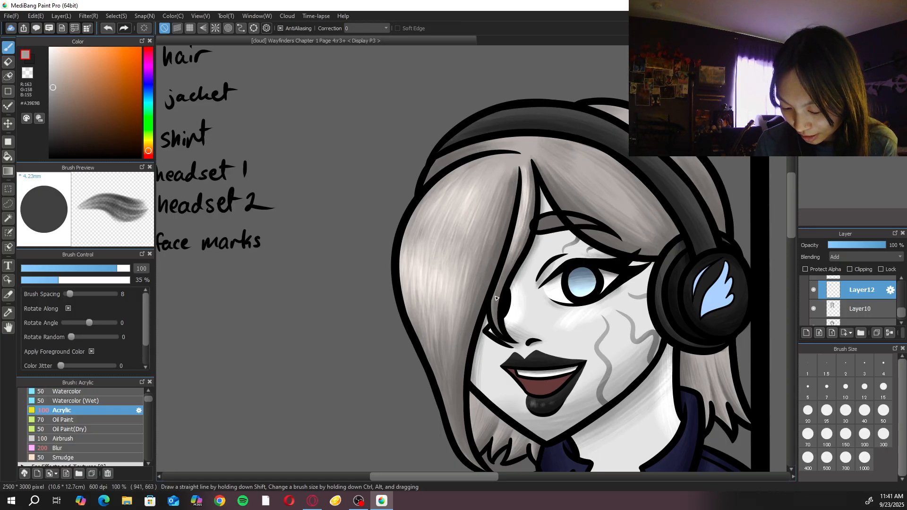
drag(526, 218, 512, 256)
drag(525, 165, 513, 265)
drag(522, 197, 512, 251)
drag(530, 191, 524, 208)
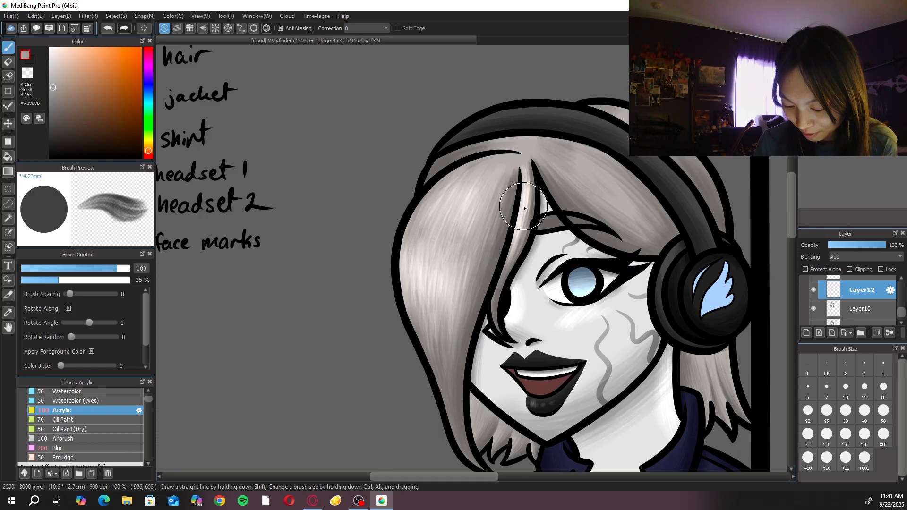
Paint highlight strokes along the lower tip of the front hair section at size 100 and undo the last one
drag(491, 360, 476, 310)
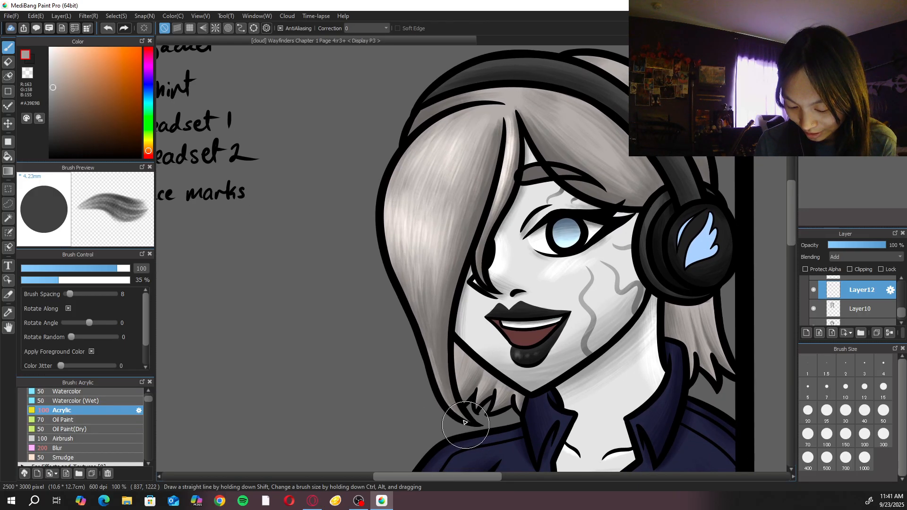
drag(467, 427, 451, 391)
mouse_move(436, 345)
mouse_down()
mouse_move(453, 404)
mouse_move(432, 372)
mouse_move(470, 429)
mouse_move(427, 348)
mouse_move(457, 415)
mouse_up()
key(ctrl+z)
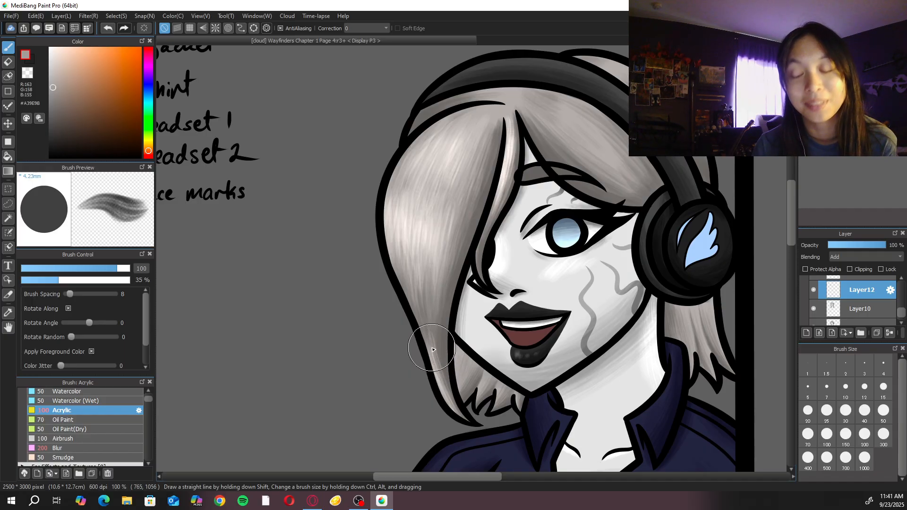
Rotate the canvas clockwise, set the Acrylic brush size to 300, and paint highlights down the hair between the parting and the headband
scroll(432, 349, up, 2)
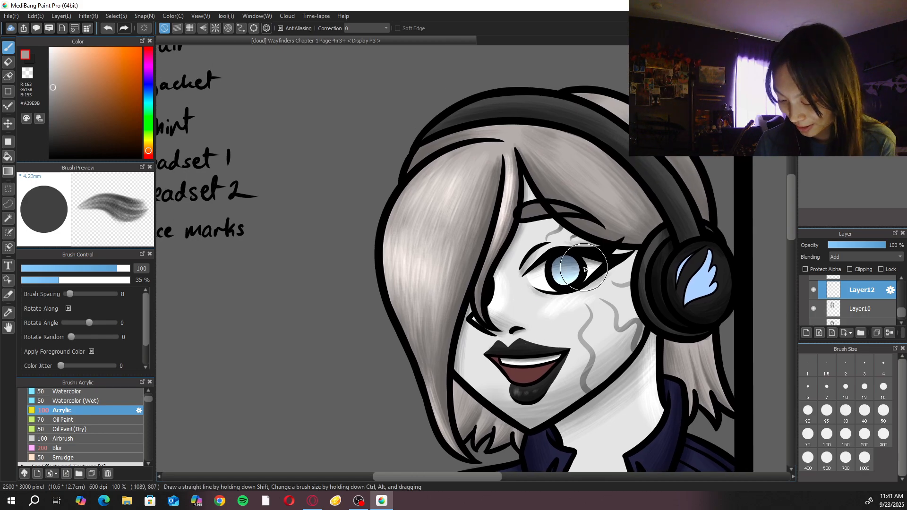
click(864, 434)
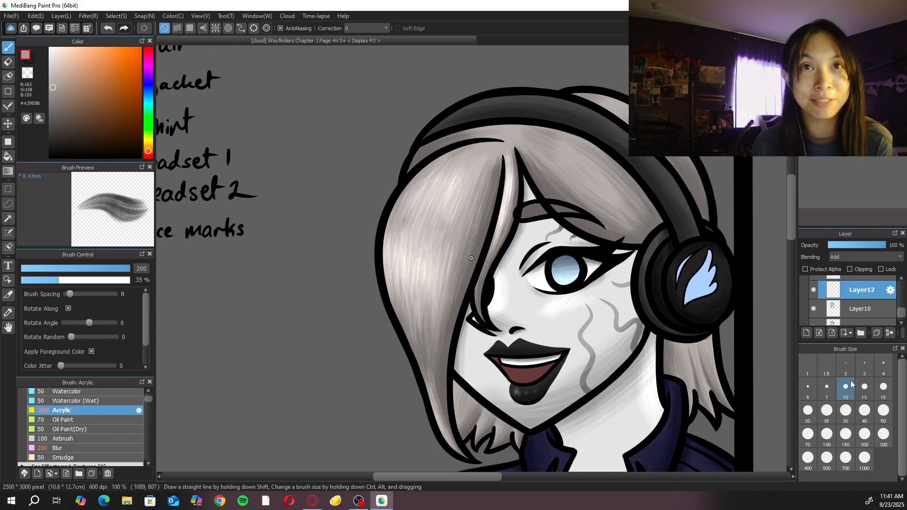
drag(604, 208, 551, 227)
key(Right)
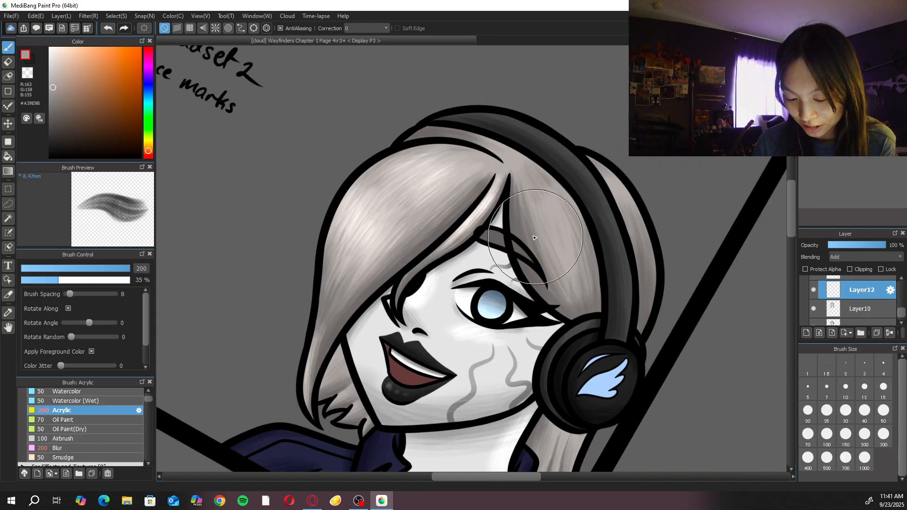
click(886, 440)
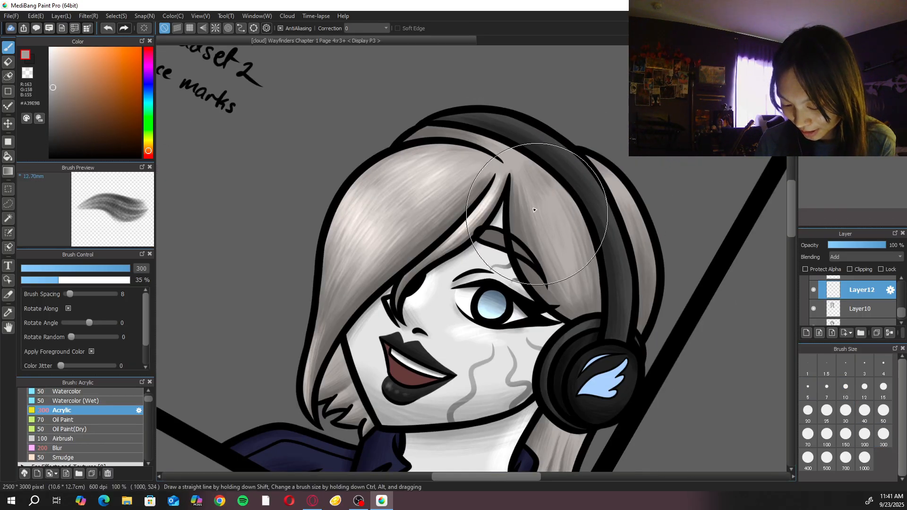
mouse_move(523, 183)
mouse_down()
mouse_move(573, 303)
mouse_move(566, 285)
mouse_up()
mouse_move(549, 223)
mouse_down()
mouse_move(538, 156)
mouse_move(563, 264)
mouse_move(543, 155)
mouse_move(586, 254)
mouse_up()
drag(571, 198, 592, 289)
drag(567, 231, 585, 295)
drag(523, 201, 535, 242)
mouse_move(534, 183)
mouse_down()
mouse_move(567, 280)
mouse_move(551, 226)
mouse_move(553, 236)
mouse_move(573, 225)
mouse_move(587, 258)
mouse_up()
drag(542, 166, 574, 240)
mouse_move(543, 185)
mouse_down()
mouse_move(582, 258)
mouse_move(578, 267)
mouse_move(553, 246)
mouse_up()
drag(520, 170, 573, 279)
drag(565, 206, 574, 281)
drag(539, 191, 567, 279)
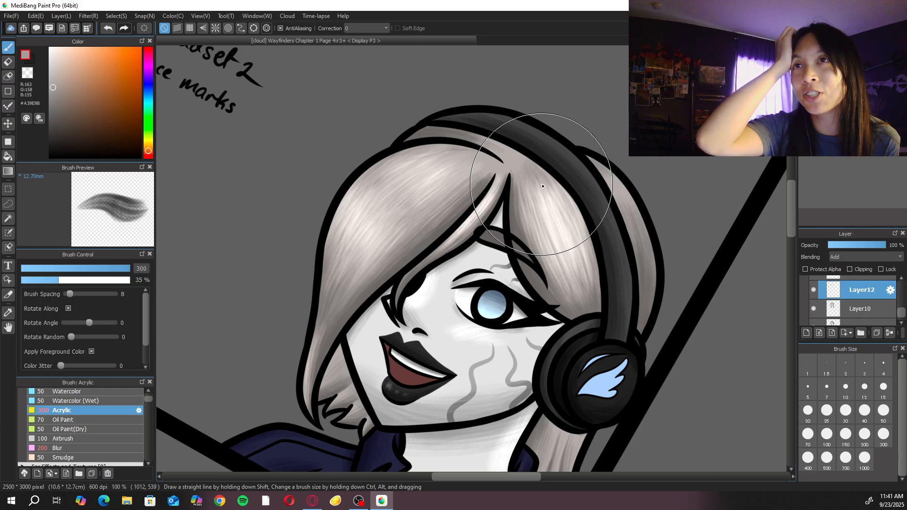
Rotate the canvas counterclockwise, set the Acrylic brush size to 150, paint highlights on the hair behind the headband, and reset the rotation
key(Up)
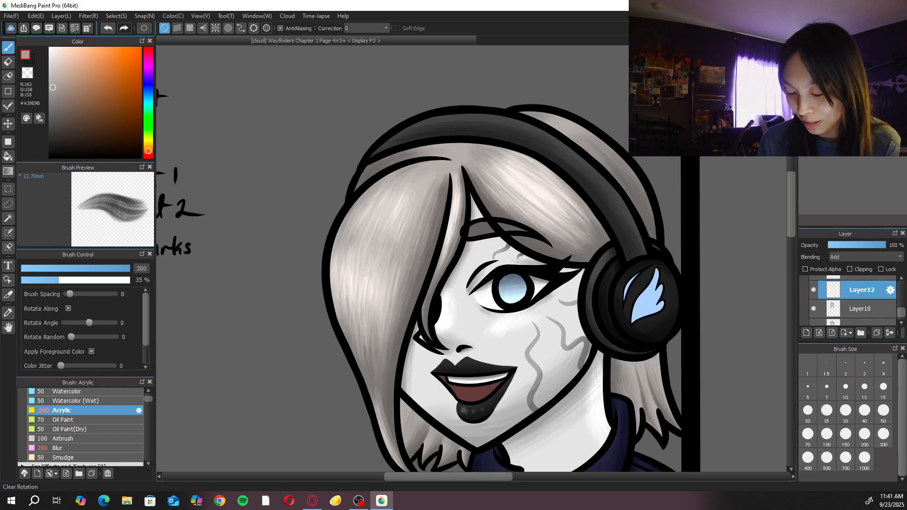
key(Left)
key(Left)
key(Left)
key(Left)
key(Left)
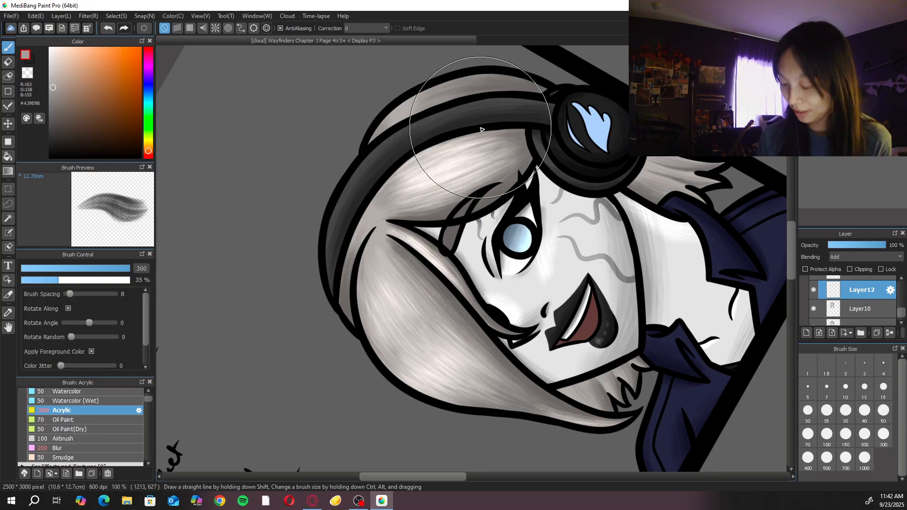
click(864, 436)
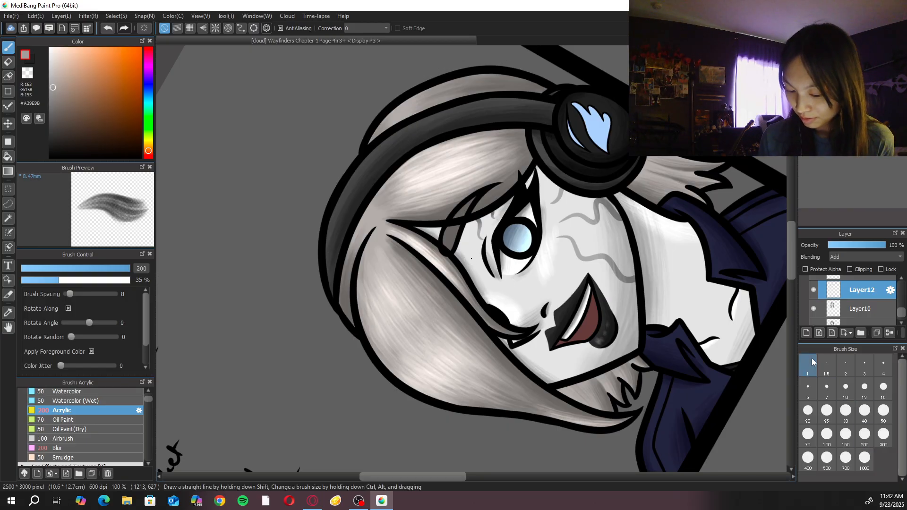
click(845, 435)
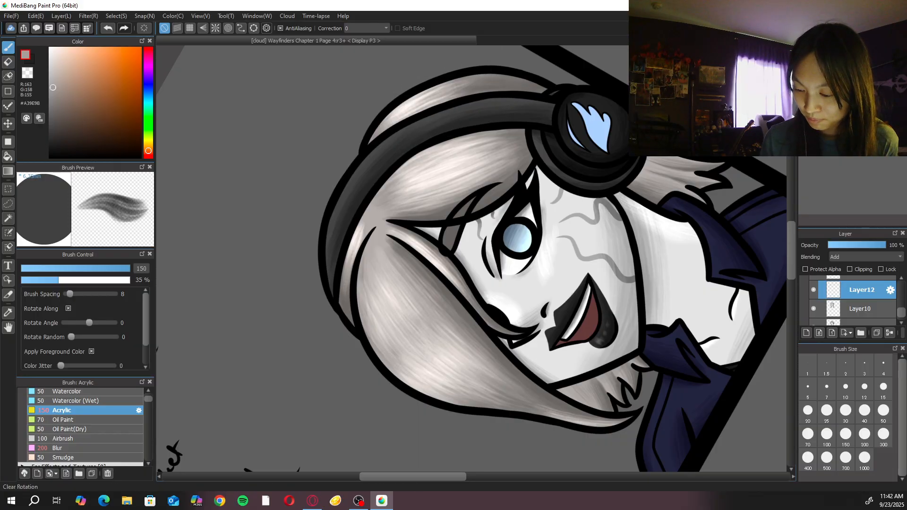
click(856, 53)
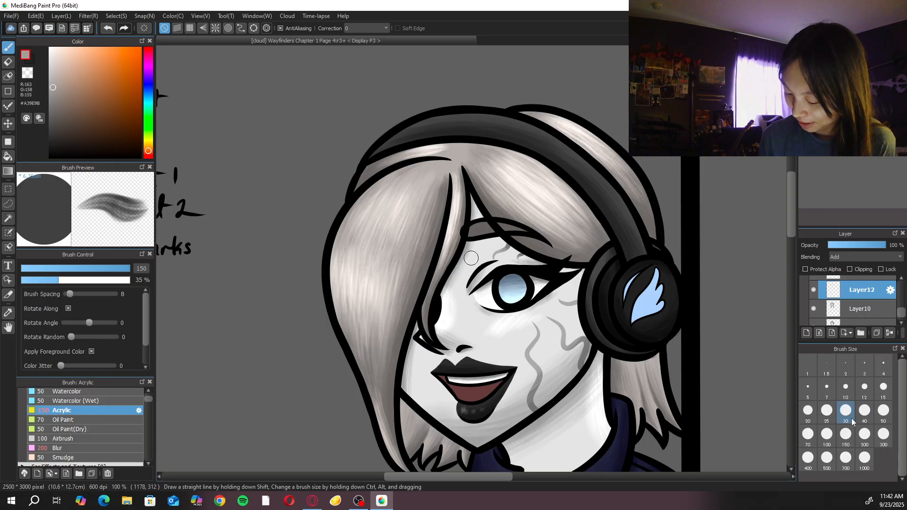
Set the Acrylic brush size to 100 and paint highlights down the outer edge of the hair below the ear cup
click(827, 434)
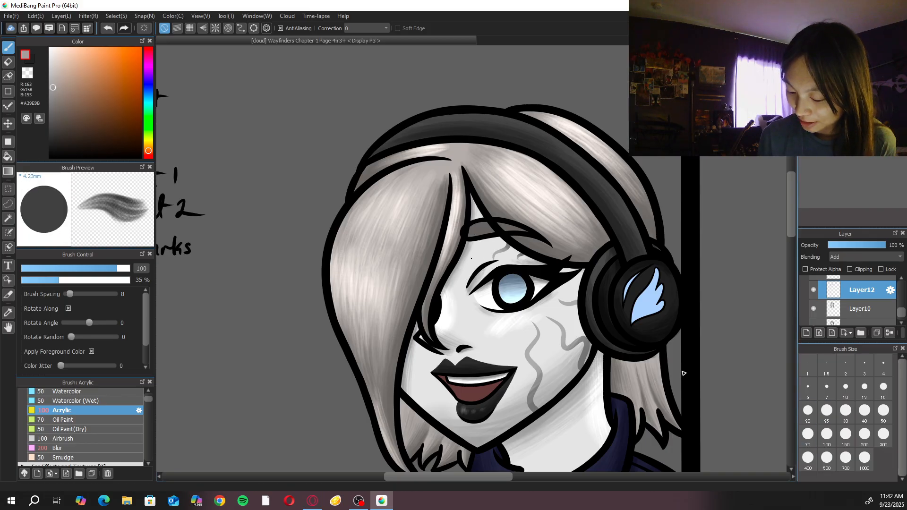
mouse_move(663, 345)
mouse_down()
mouse_move(602, 319)
mouse_move(548, 248)
mouse_up()
scroll(548, 248, up, 2)
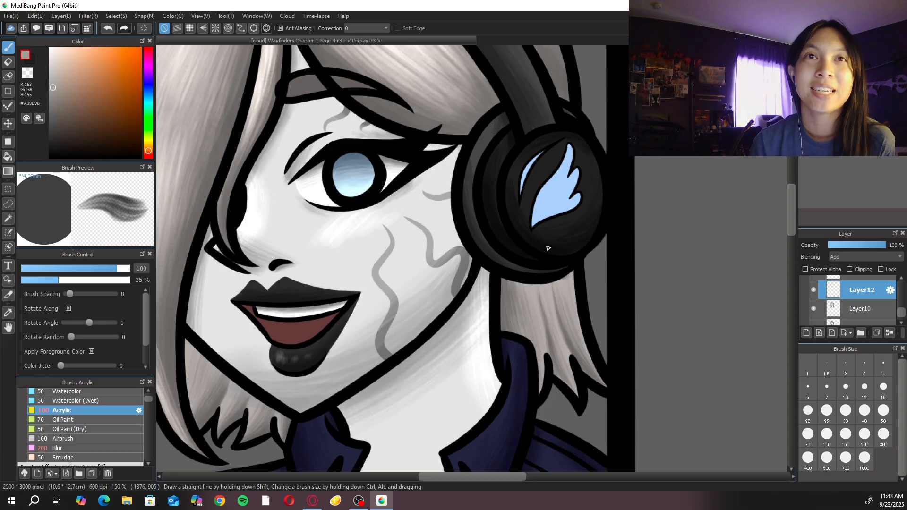
scroll(547, 248, down, 1)
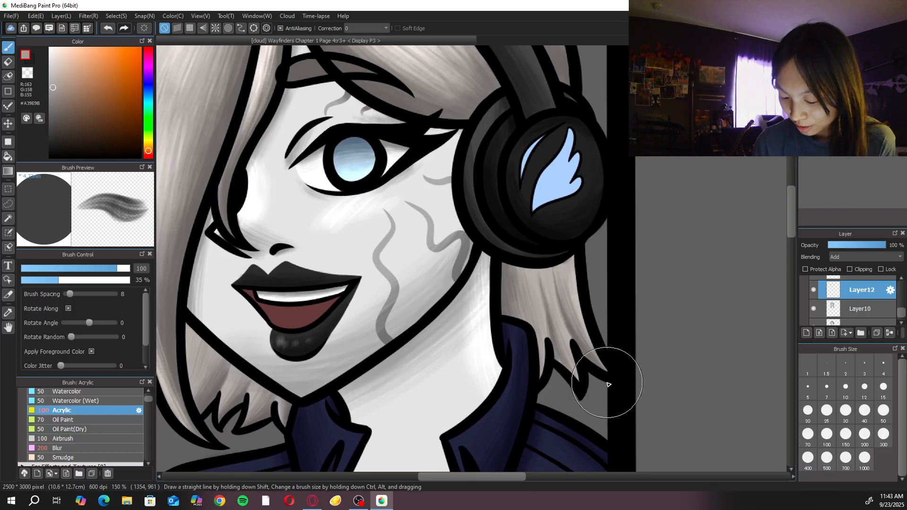
mouse_move(568, 261)
mouse_down()
mouse_move(606, 379)
mouse_move(560, 259)
mouse_move(587, 345)
mouse_move(567, 256)
mouse_move(591, 339)
mouse_up()
drag(574, 260, 596, 350)
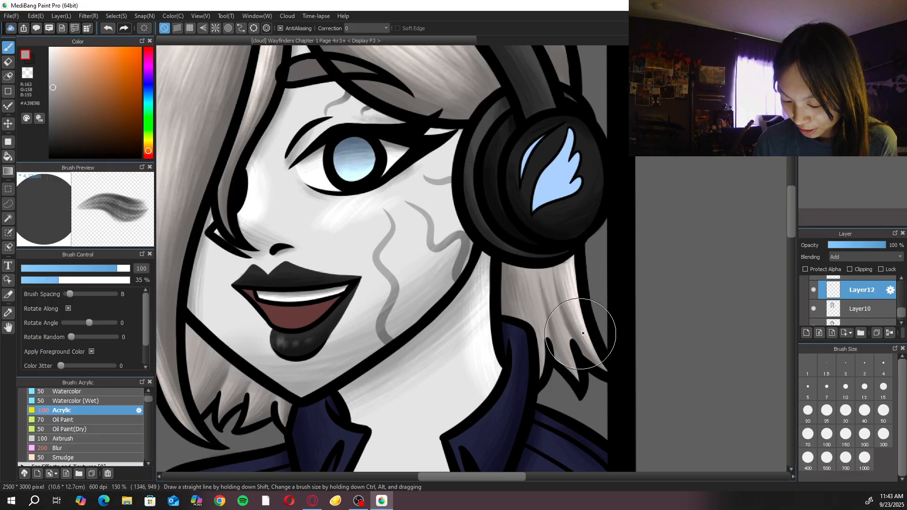
Set the Acrylic brush size to 50 and paint finer highlight strands through the rest of the hair below the ear cup
click(883, 410)
mouse_move(527, 253)
mouse_down()
mouse_move(565, 302)
mouse_move(595, 390)
mouse_move(576, 352)
mouse_move(582, 392)
mouse_move(576, 368)
mouse_up()
drag(553, 274, 567, 307)
mouse_move(519, 255)
mouse_down()
mouse_move(539, 318)
mouse_move(539, 371)
mouse_up()
mouse_move(531, 279)
mouse_down()
mouse_move(538, 379)
mouse_move(546, 380)
mouse_move(525, 331)
mouse_move(519, 343)
mouse_move(527, 312)
mouse_move(538, 357)
mouse_up()
drag(531, 283, 541, 340)
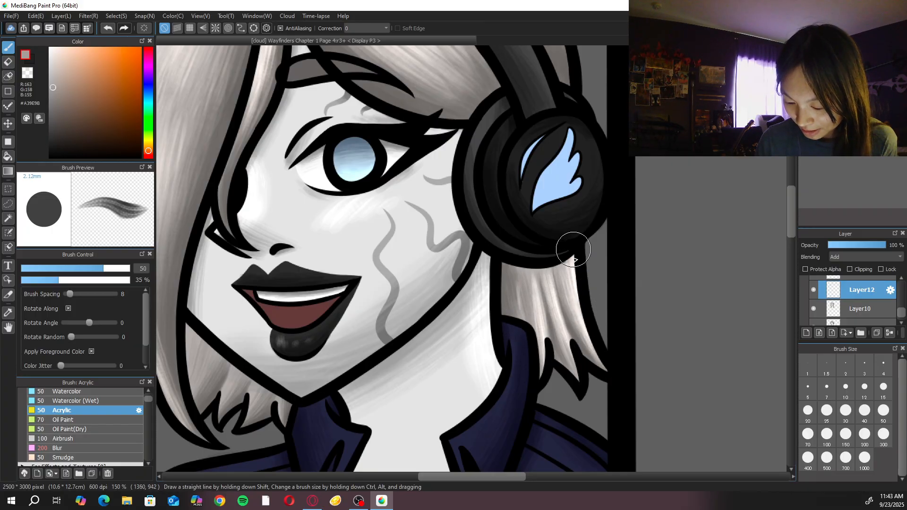
Set the Acrylic brush size to 100 and paint highlights on the hair between the long front section and the jaw
scroll(581, 222, down, 5)
scroll(559, 168, up, 2)
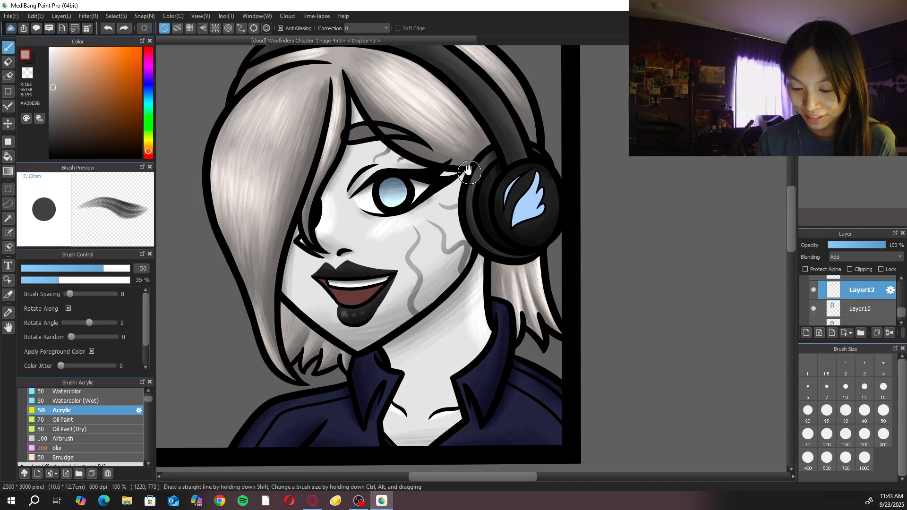
drag(403, 342, 596, 227)
key(ctrl+plus)
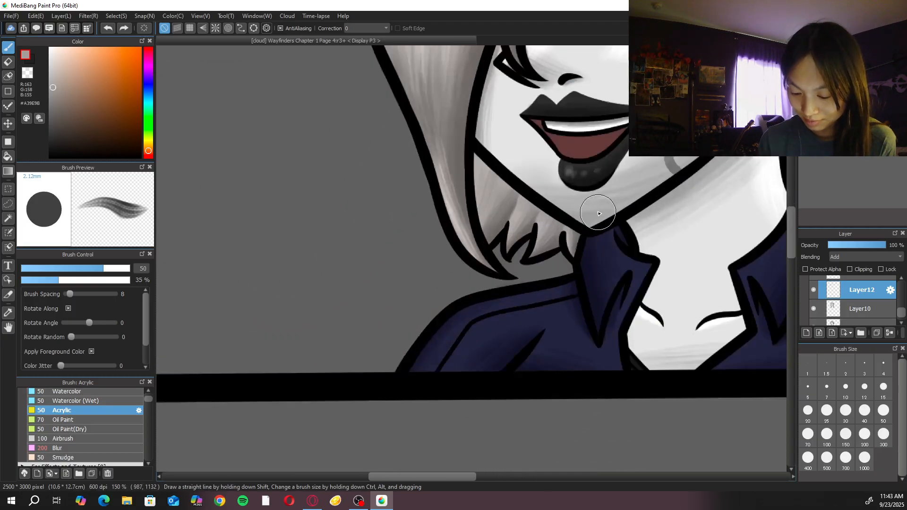
click(826, 435)
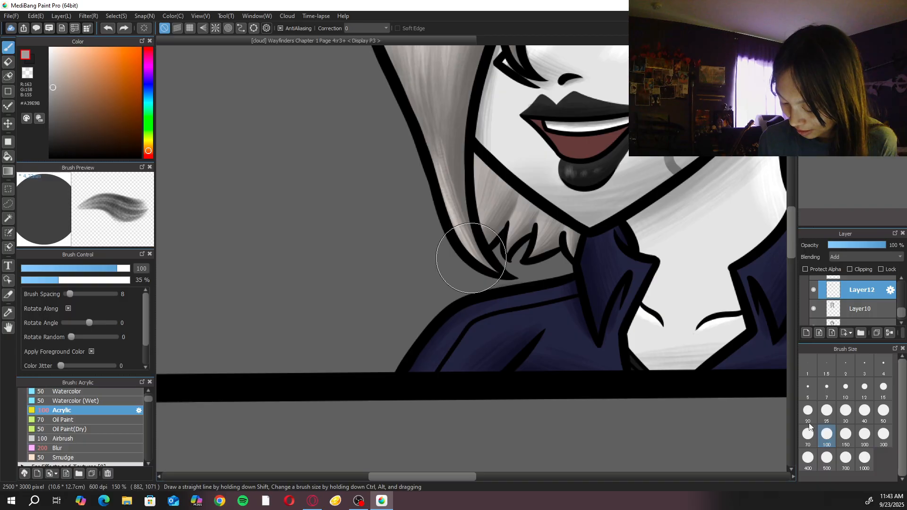
mouse_move(473, 165)
mouse_down()
mouse_move(472, 192)
mouse_move(482, 159)
mouse_move(474, 197)
mouse_move(489, 169)
mouse_move(475, 218)
mouse_up()
drag(496, 176, 481, 241)
drag(481, 163, 476, 180)
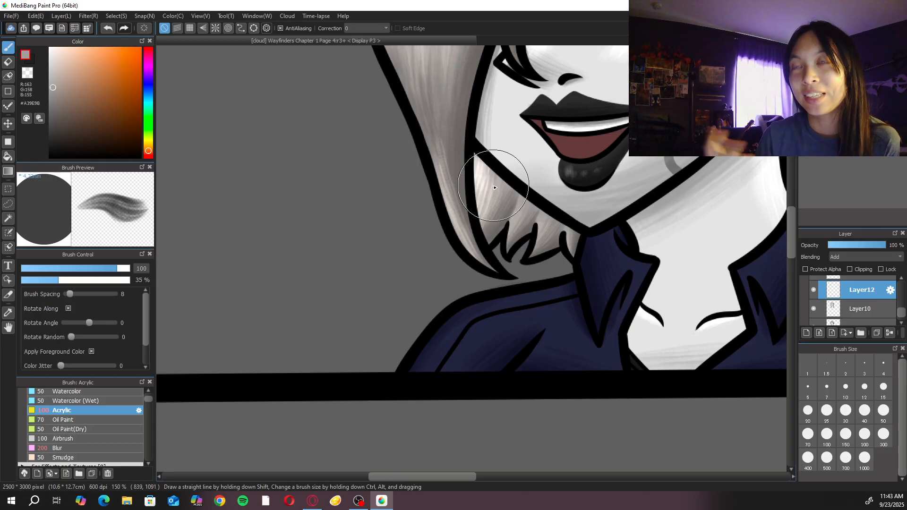
Set the Acrylic brush size to 70 and paint highlights on the short hair tips beside the collar
click(878, 417)
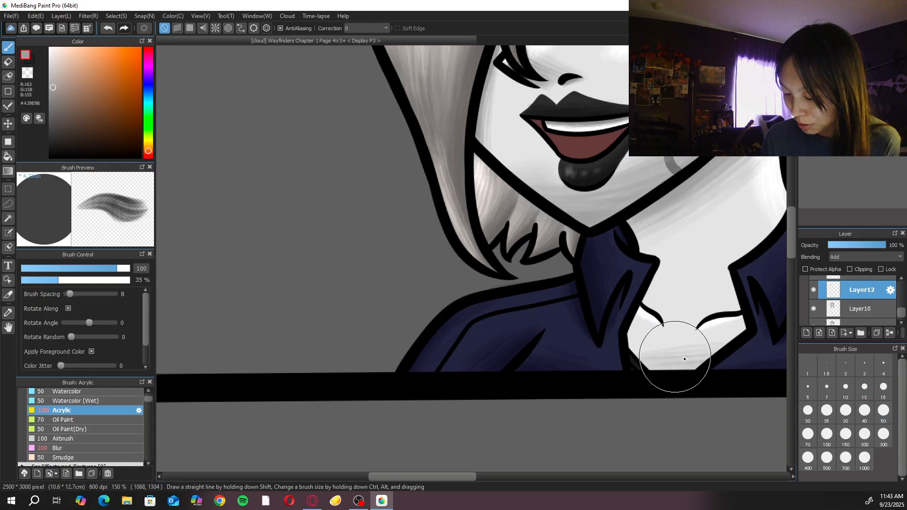
drag(609, 251, 586, 289)
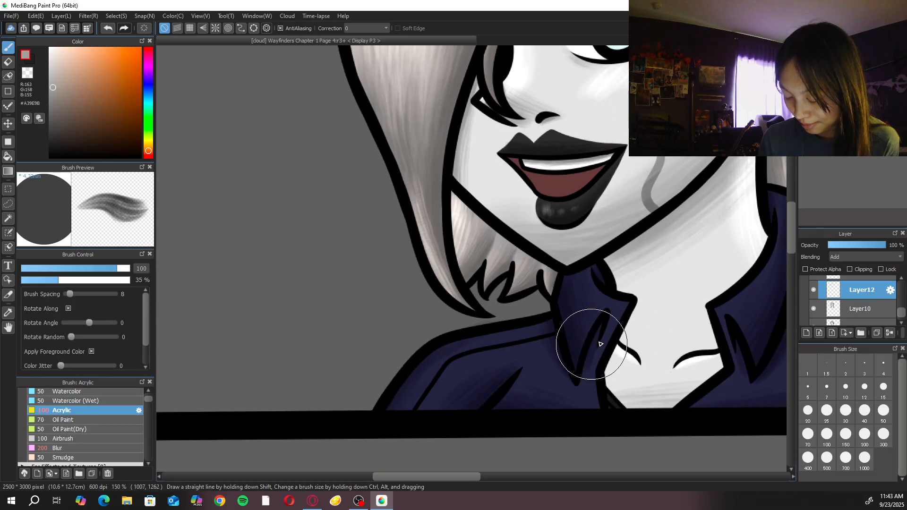
click(808, 434)
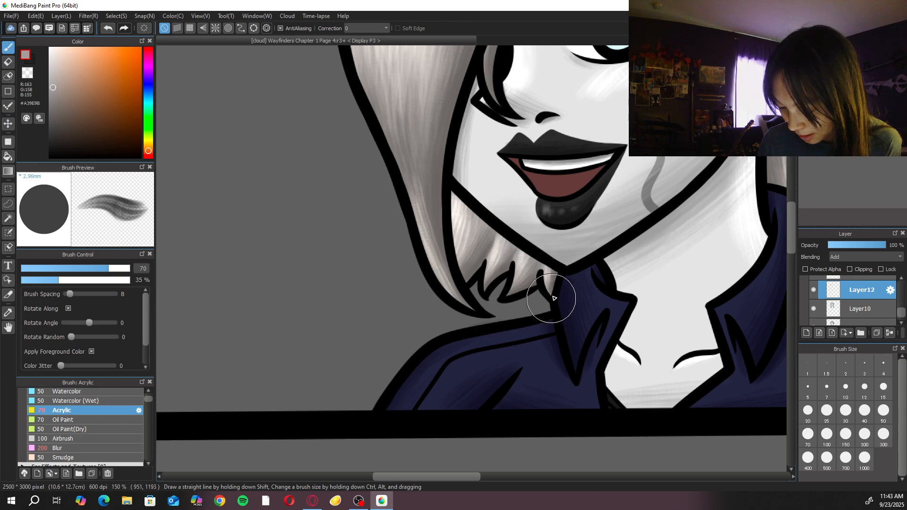
scroll(548, 274, down, 3)
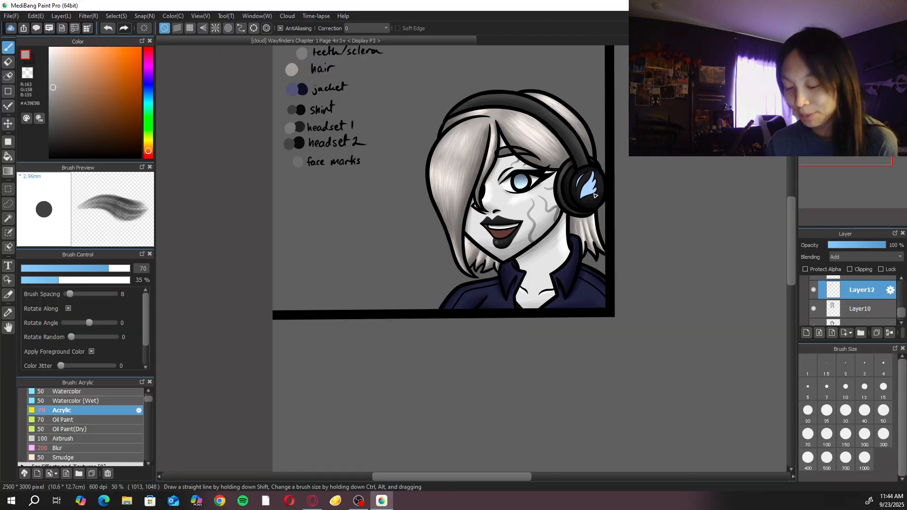
Sample the lighter jacket color #535475 from the color swatch list
key(ctrl+plus)
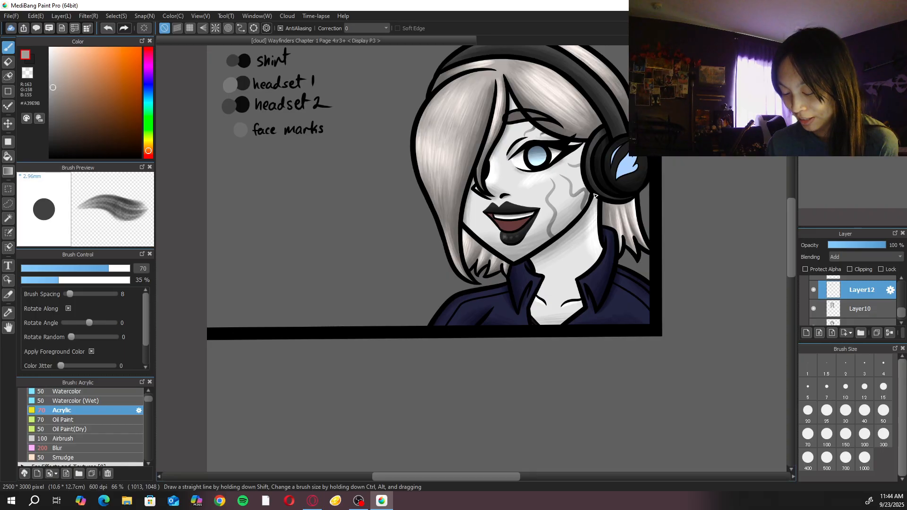
scroll(279, 222, up, 3)
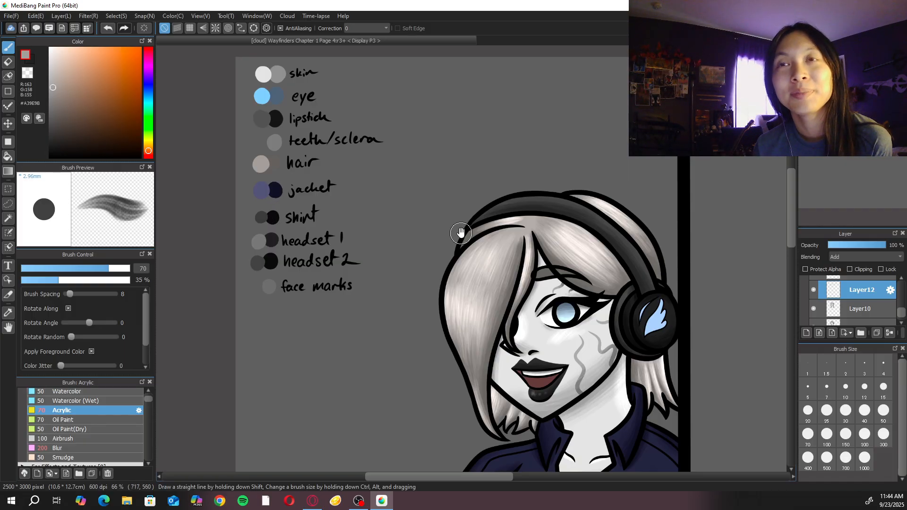
drag(468, 242, 462, 252)
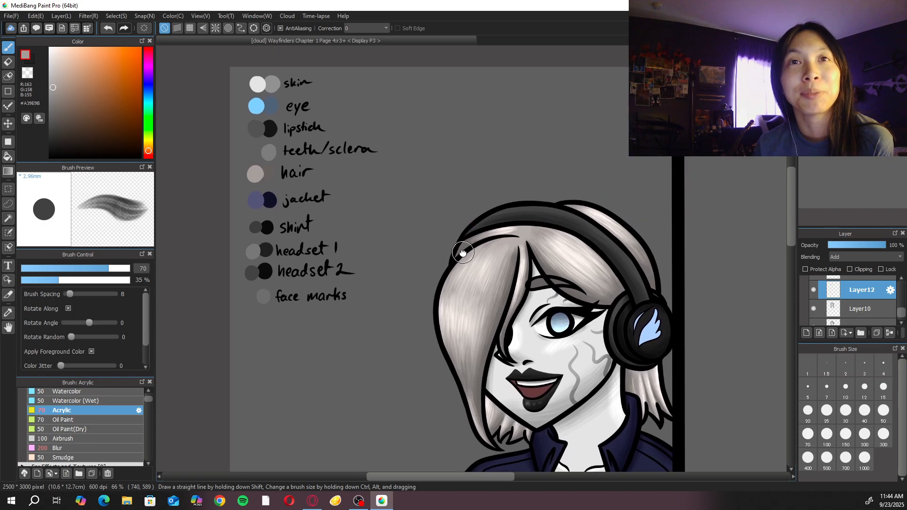
drag(556, 307, 550, 299)
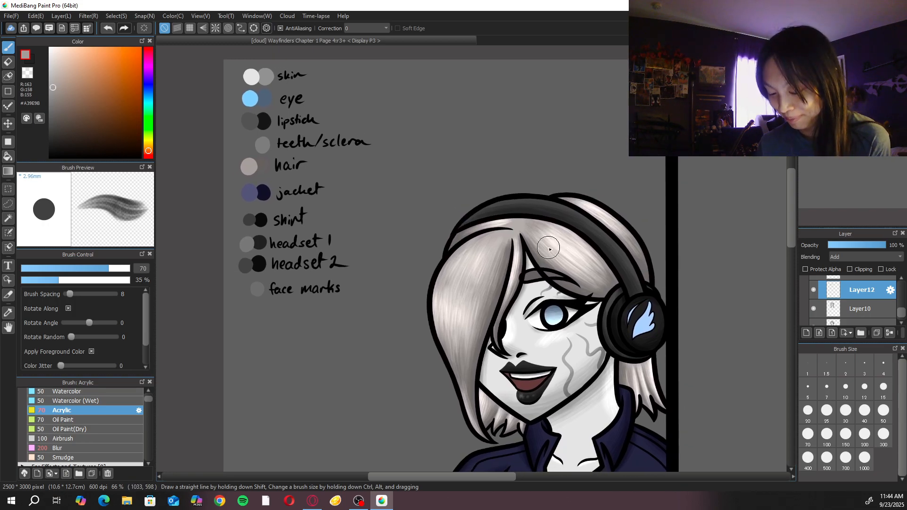
drag(659, 302, 584, 229)
key(ctrl+Up)
drag(345, 247, 530, 257)
click(215, 62)
Set the Acrylic brush size to 100 and paint jacket highlights on the collar flap next to the hair tips
scroll(474, 178, up, 3)
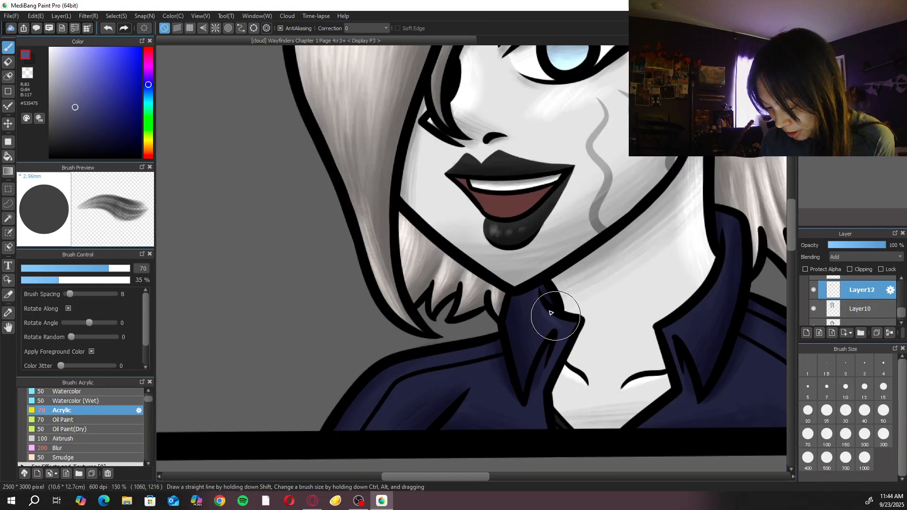
click(827, 433)
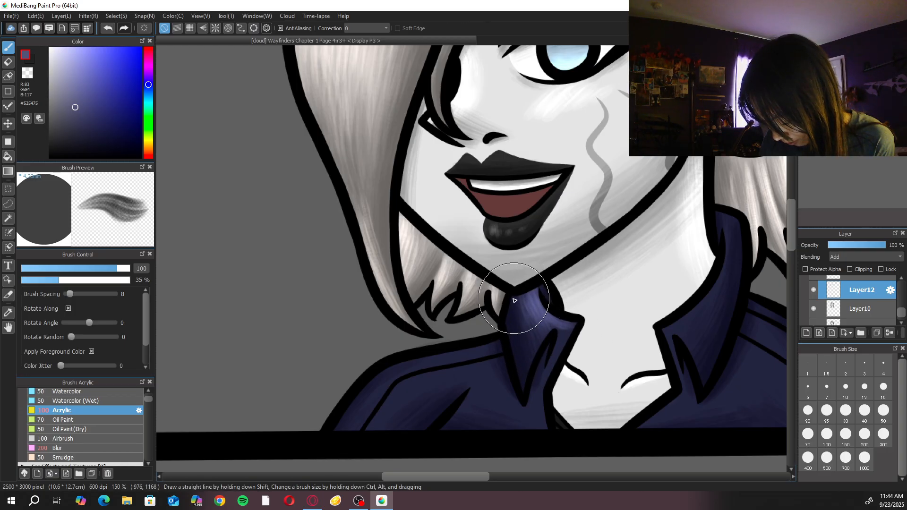
drag(522, 306, 414, 291)
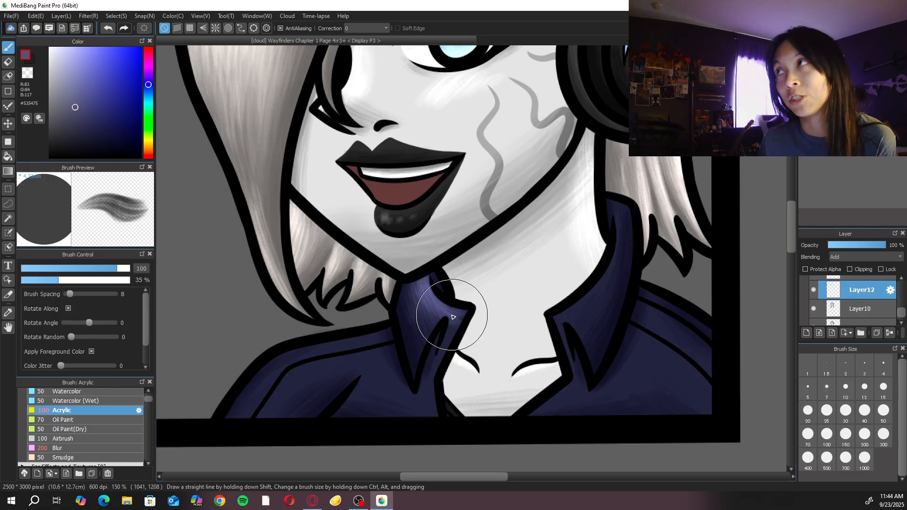
Rotate the canvas, paint highlights along the collar flap on the headphone side, and reset the rotation
mouse_move(452, 316)
mouse_down()
mouse_move(415, 239)
mouse_move(433, 213)
mouse_up()
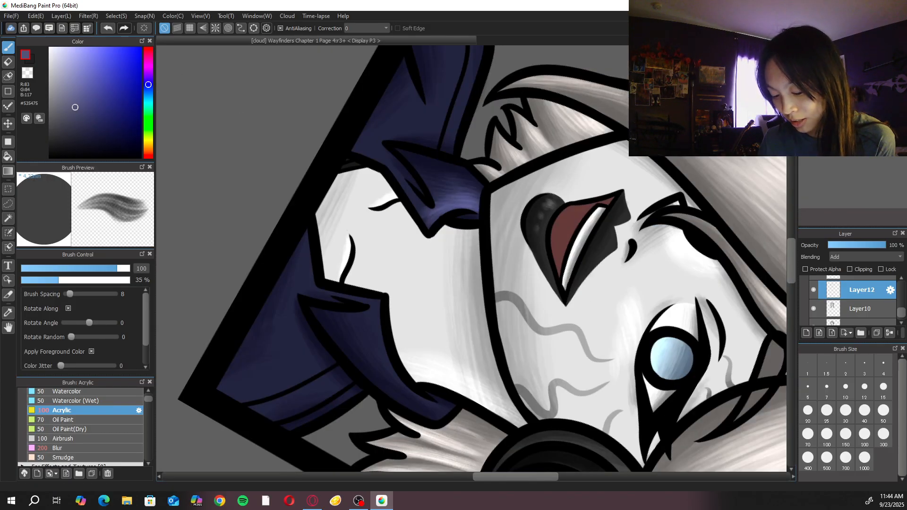
scroll(397, 365, down, 1)
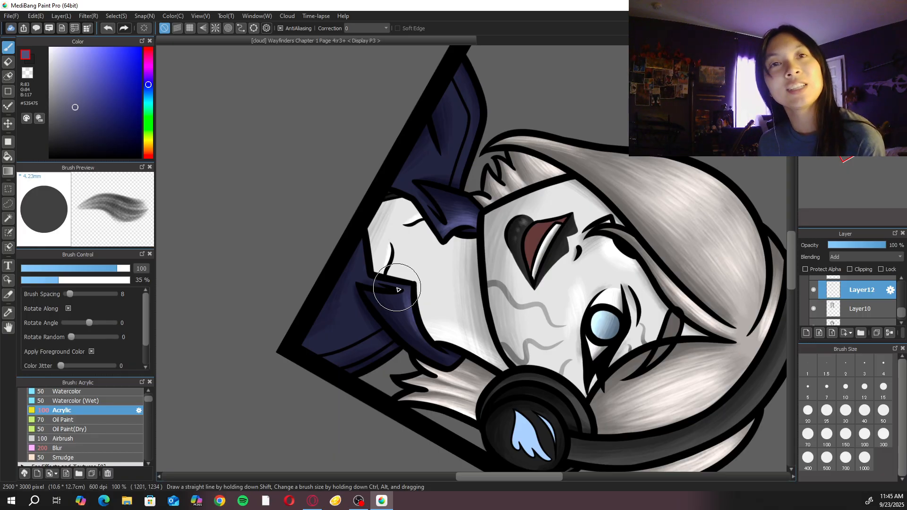
scroll(399, 289, up, 2)
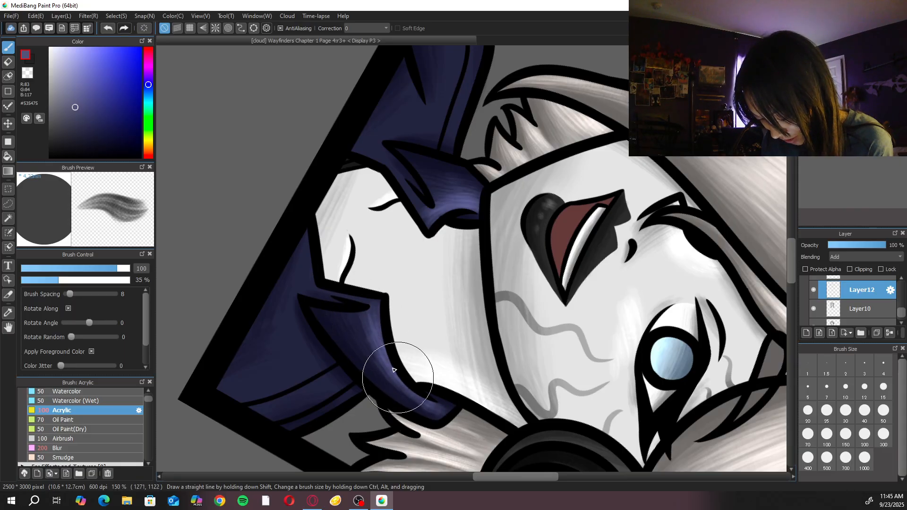
scroll(412, 318, down, 2)
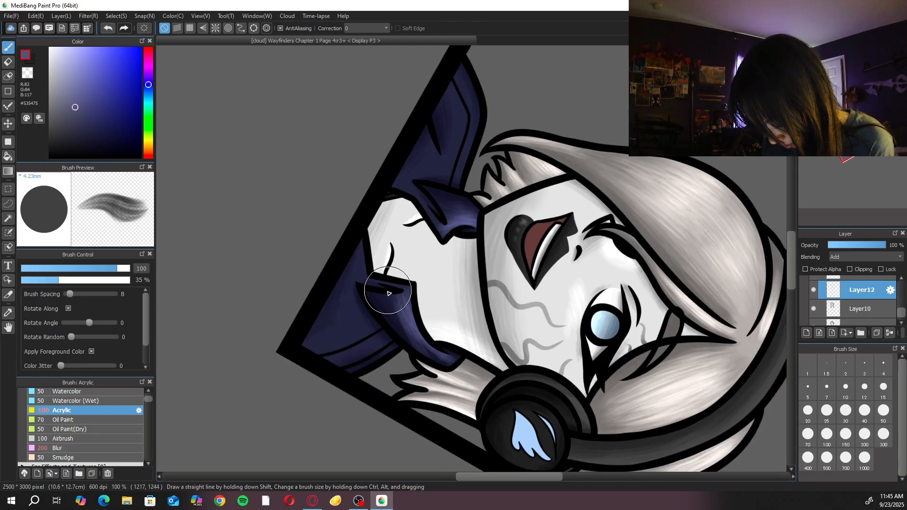
mouse_move(401, 301)
mouse_down()
mouse_move(412, 320)
mouse_move(405, 292)
mouse_move(428, 349)
mouse_move(410, 323)
mouse_move(457, 367)
mouse_move(426, 347)
mouse_move(443, 355)
mouse_move(403, 315)
mouse_move(400, 290)
mouse_move(412, 321)
mouse_move(398, 293)
mouse_move(408, 318)
mouse_move(388, 300)
mouse_move(402, 334)
mouse_move(406, 288)
mouse_move(403, 318)
mouse_up()
key(Up)
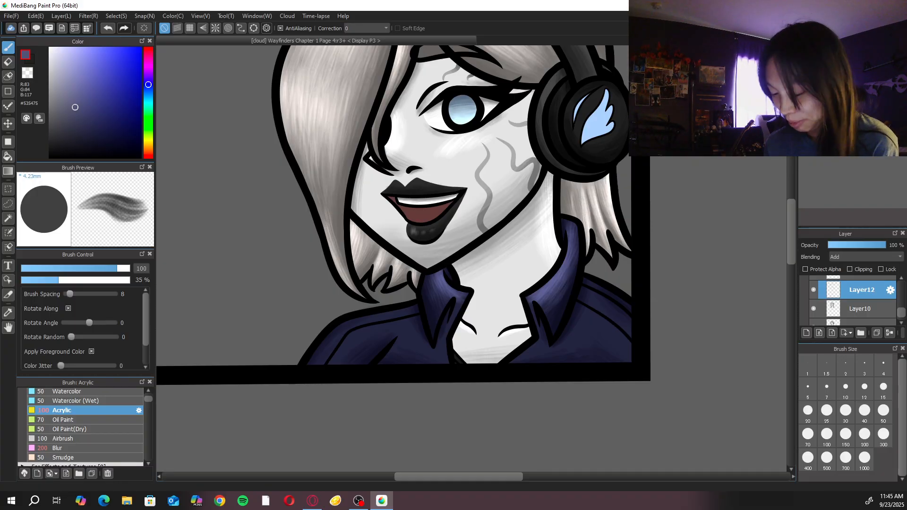
Set the Acrylic brush size to 200 and paint highlights across both shoulders of the jacket
click(865, 434)
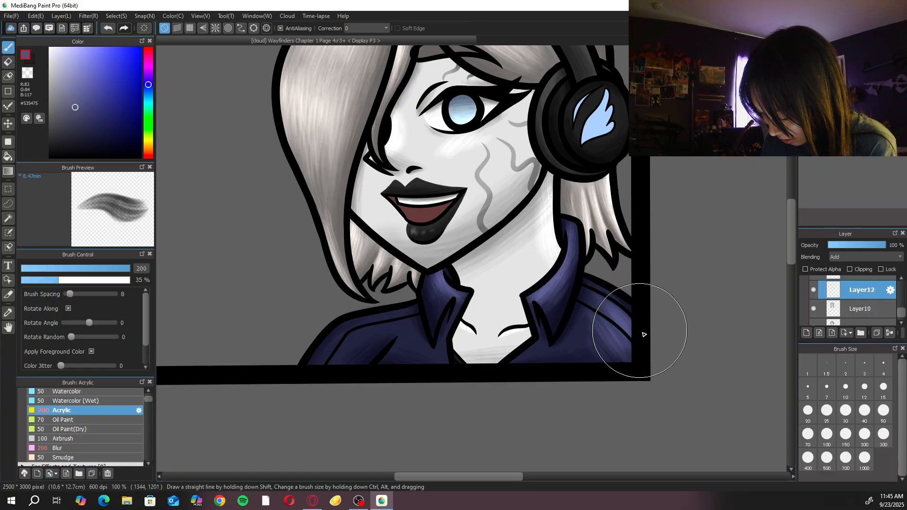
drag(588, 307, 627, 373)
drag(586, 328, 622, 350)
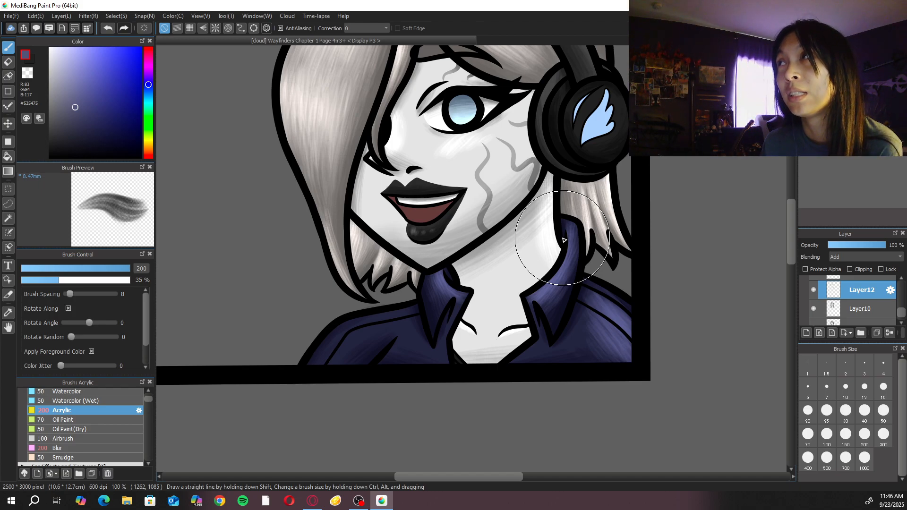
drag(387, 313, 493, 302)
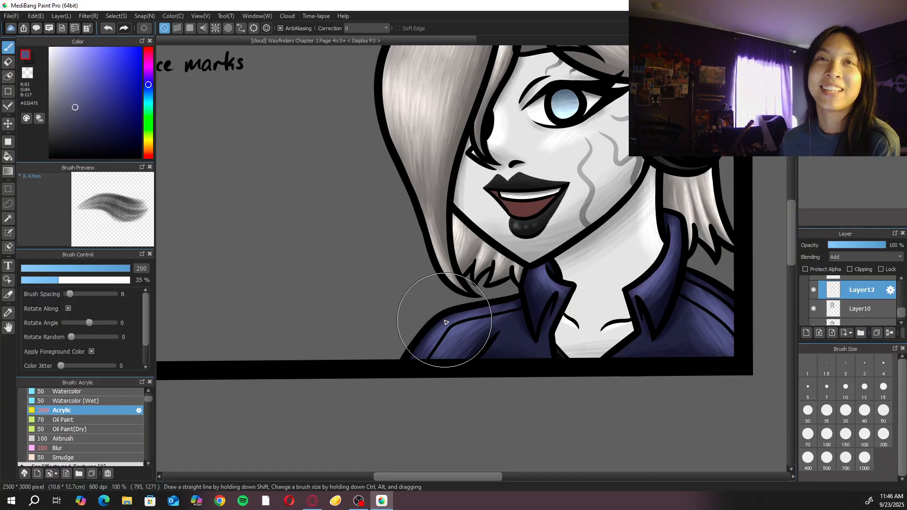
Soften the jacket highlights with the size 200 Blur brush and paint more Acrylic strokes on the headphone-side shoulder
click(71, 448)
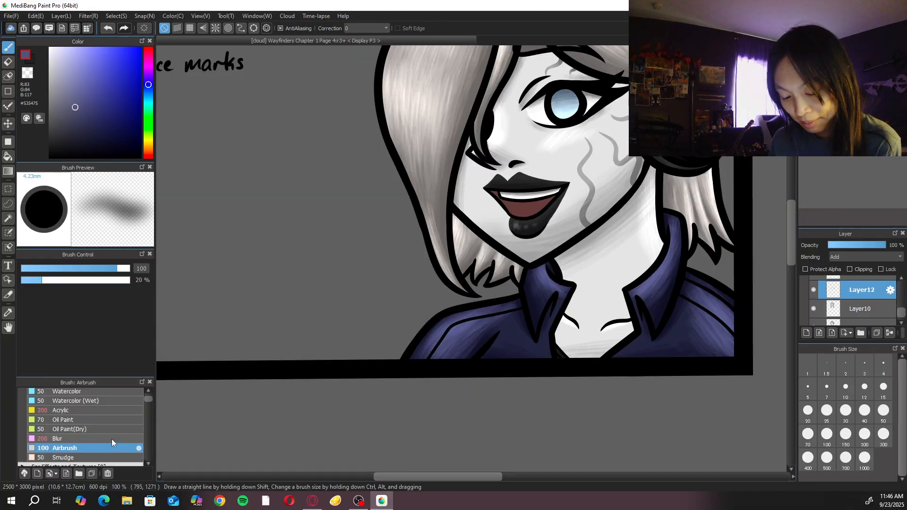
click(106, 441)
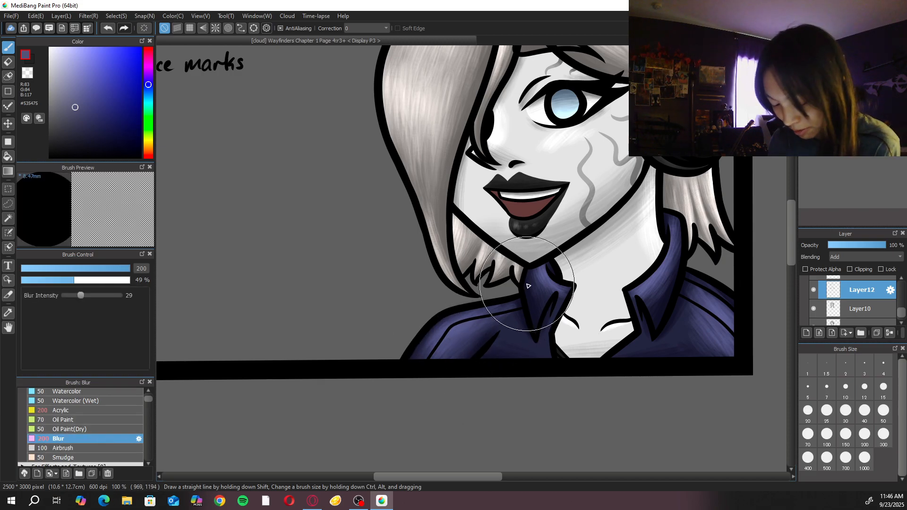
click(85, 410)
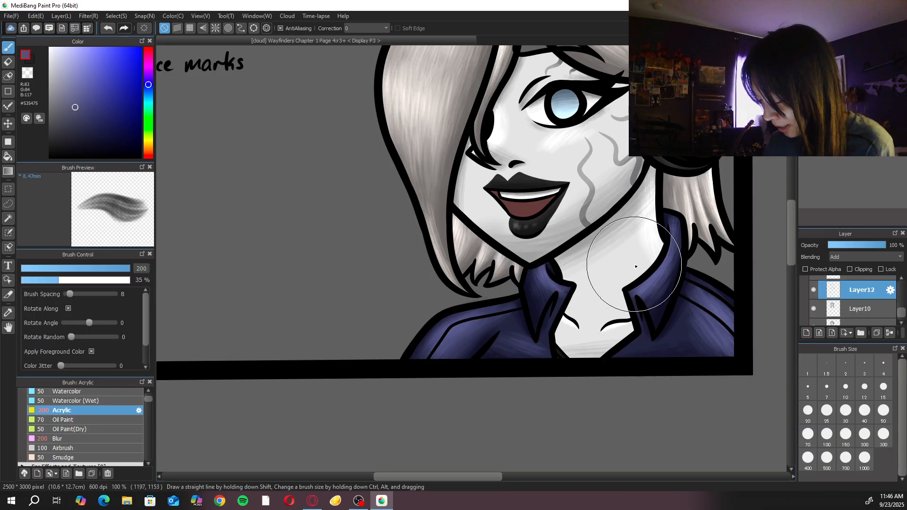
key(Right)
key(Right)
drag(471, 413, 459, 337)
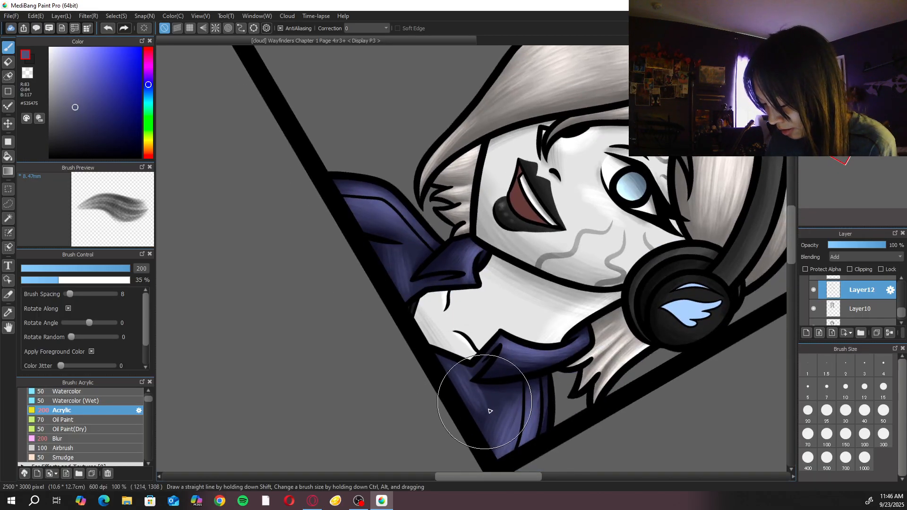
click(84, 439)
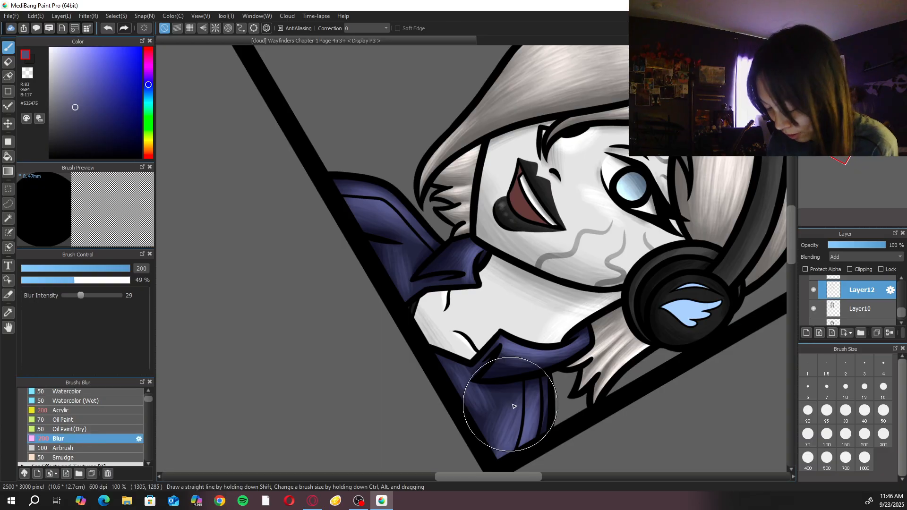
key(Up)
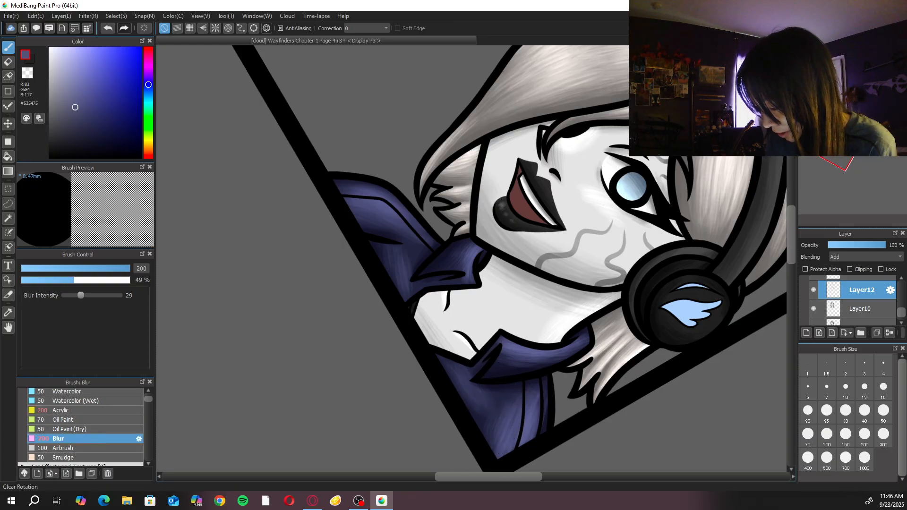
Sample the lighter headset 1 color #787878 from the color swatch list
key(ctrl+minus)
key(ctrl+minus)
key(ctrl+minus)
key(ctrl+plus)
key(ctrl+plus)
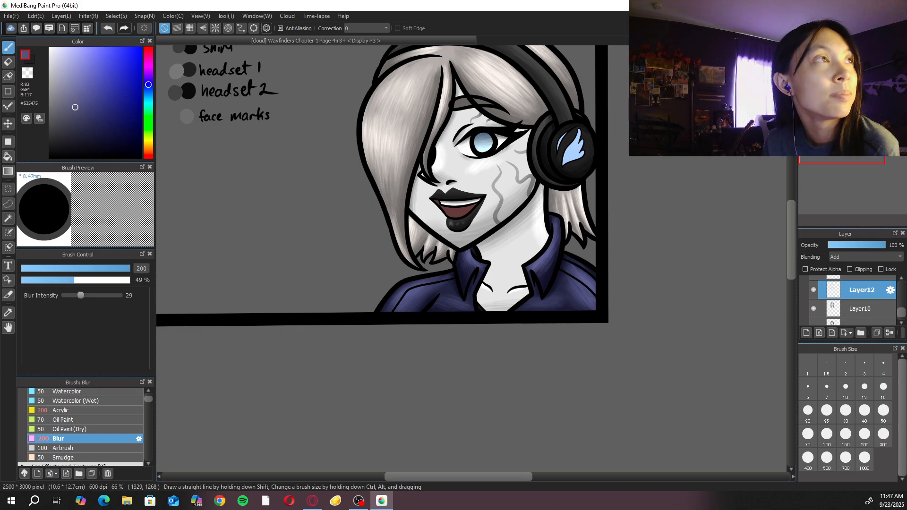
drag(437, 263, 557, 420)
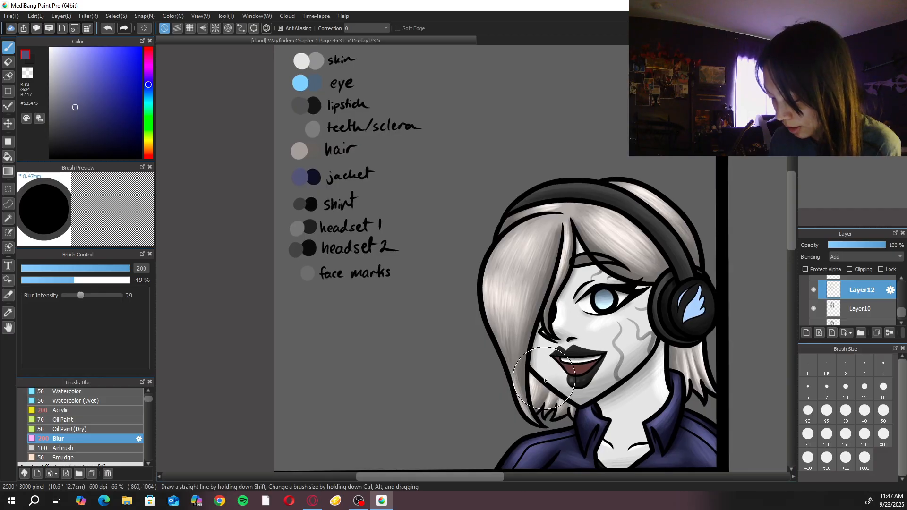
key(ctrl+plus)
drag(358, 256, 360, 265)
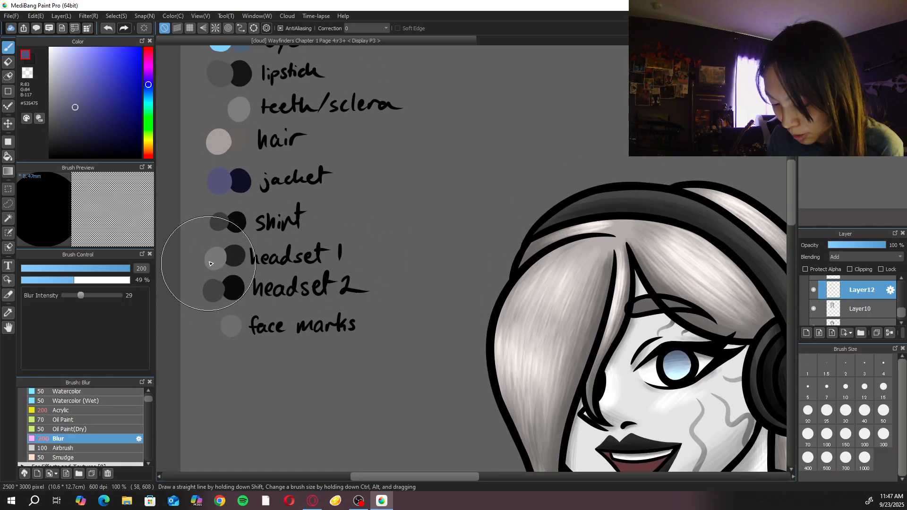
alt+click(213, 258)
Paint highlights along the headphone band with the Acrylic brush at size 150 and soften them with the Blur brush
click(108, 409)
drag(363, 337, 263, 442)
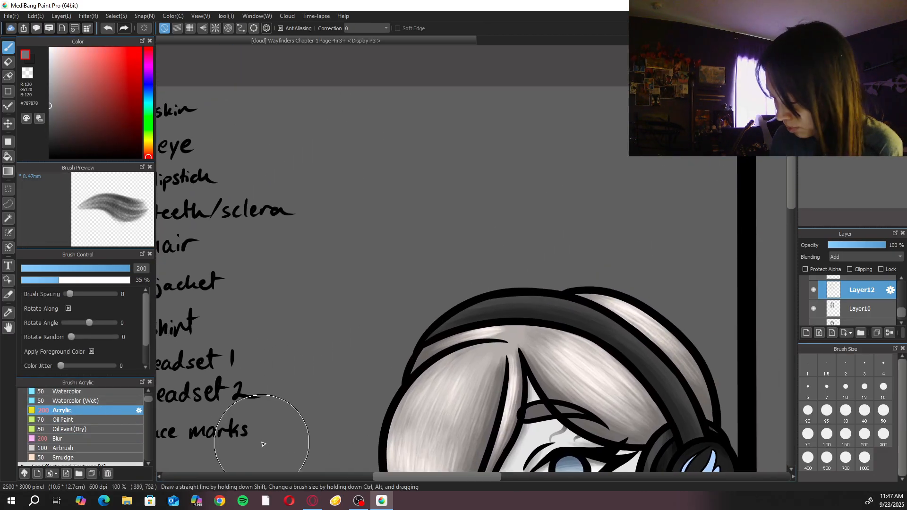
key(Left)
key(Left)
key(Left)
key(Left)
drag(575, 210, 581, 299)
ctrl+alt+drag(470, 257, 492, 248)
scroll(522, 114, up, 3)
mouse_move(509, 163)
mouse_down()
mouse_move(473, 221)
mouse_move(476, 302)
mouse_move(478, 206)
mouse_move(489, 370)
mouse_move(466, 251)
mouse_move(466, 240)
mouse_move(531, 411)
mouse_move(469, 283)
mouse_move(556, 427)
mouse_move(480, 340)
mouse_move(555, 428)
mouse_move(480, 322)
mouse_move(529, 411)
mouse_move(498, 361)
mouse_move(467, 275)
mouse_move(520, 410)
mouse_move(469, 276)
mouse_move(485, 369)
mouse_move(461, 268)
mouse_move(472, 223)
mouse_move(485, 353)
mouse_move(473, 219)
mouse_move(513, 400)
mouse_move(468, 255)
mouse_move(525, 408)
mouse_move(479, 332)
mouse_move(553, 423)
mouse_move(479, 351)
mouse_move(492, 377)
mouse_move(491, 174)
mouse_move(489, 183)
mouse_move(476, 316)
mouse_move(492, 181)
mouse_move(519, 140)
mouse_move(468, 250)
mouse_move(523, 139)
mouse_move(477, 303)
mouse_move(490, 182)
mouse_move(465, 294)
mouse_move(478, 205)
mouse_move(480, 333)
mouse_up()
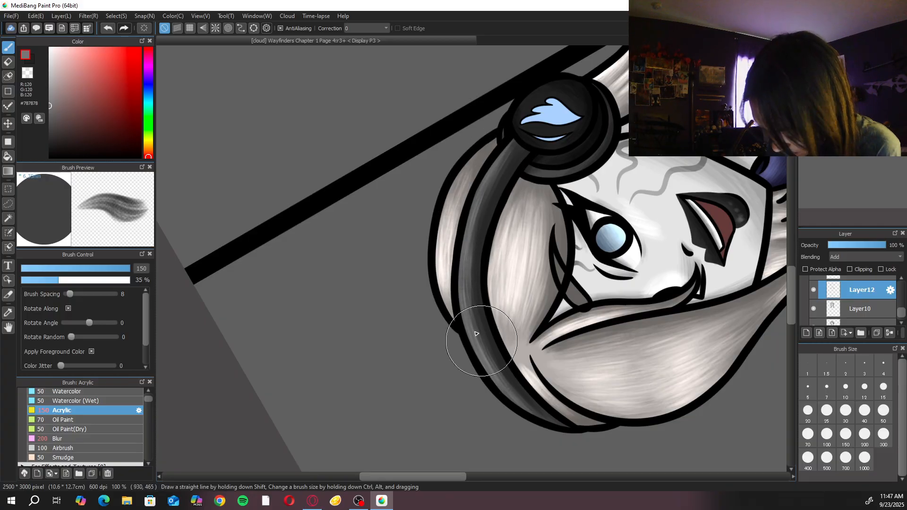
click(84, 437)
mouse_move(479, 229)
mouse_down()
mouse_move(488, 319)
mouse_move(472, 232)
mouse_move(469, 267)
mouse_move(523, 409)
mouse_move(488, 345)
mouse_move(540, 414)
mouse_up()
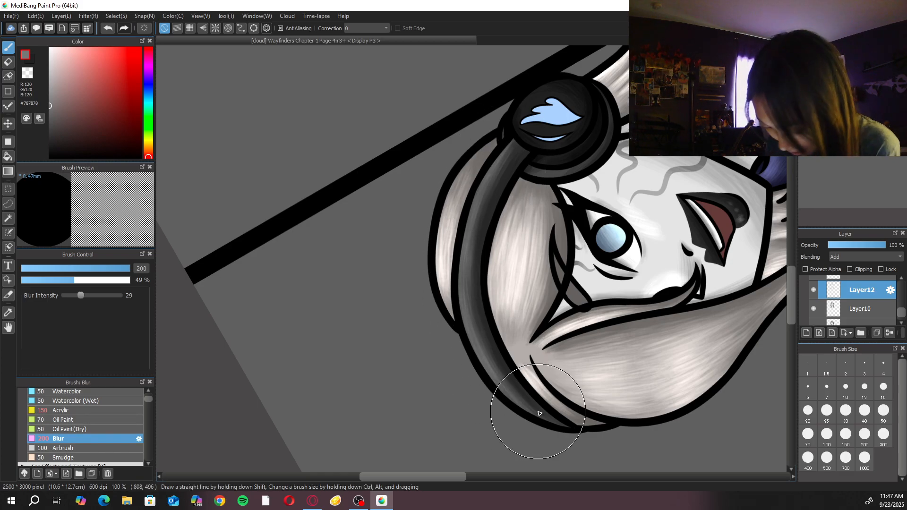
Set the Acrylic brush size to 100 and paint highlights on the outer ring of the ear cup beside the face
click(110, 409)
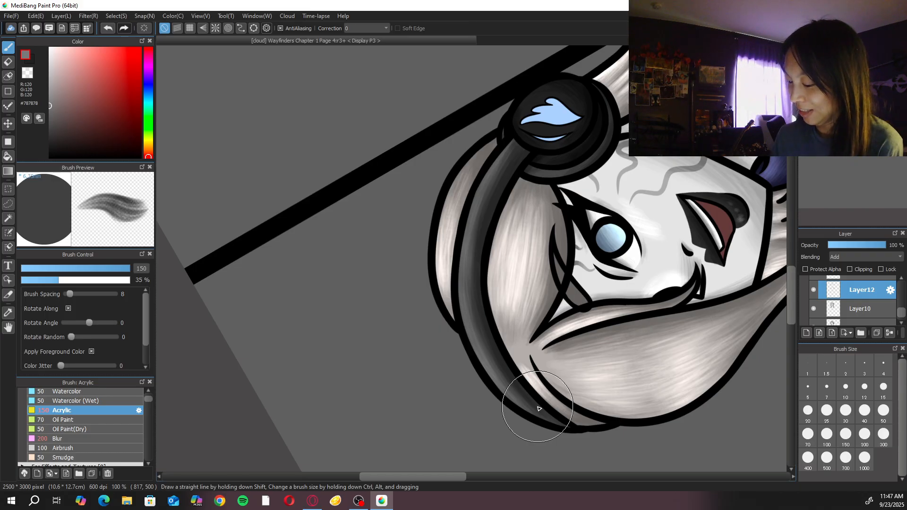
key(Up)
drag(610, 315, 616, 233)
key(ctrl+plus)
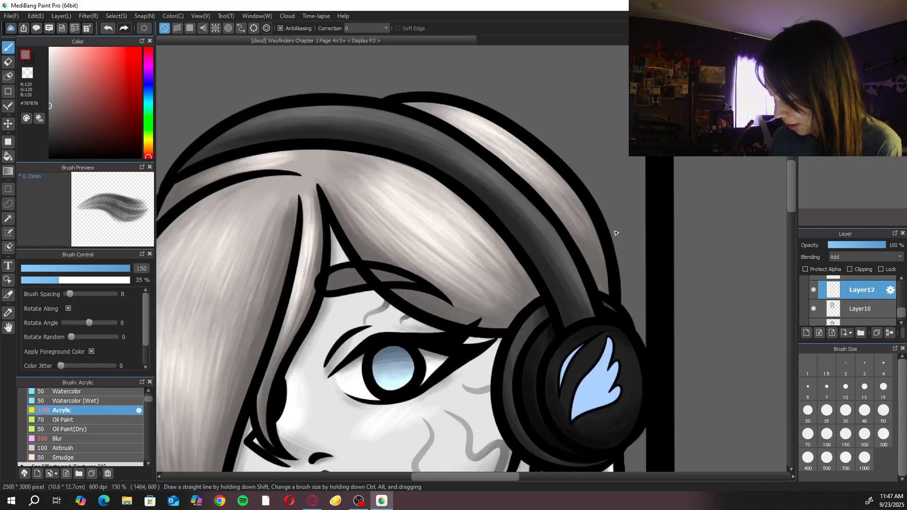
click(826, 443)
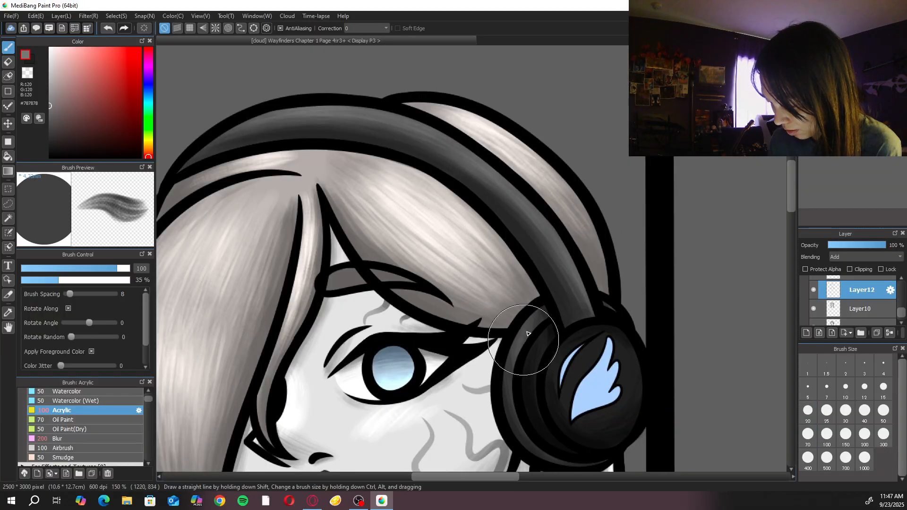
mouse_move(523, 329)
mouse_down()
mouse_move(511, 401)
mouse_move(517, 333)
mouse_move(515, 397)
mouse_move(510, 369)
mouse_move(513, 359)
mouse_move(513, 419)
mouse_move(511, 347)
mouse_move(509, 423)
mouse_move(535, 315)
mouse_move(530, 337)
mouse_move(547, 303)
mouse_move(516, 357)
mouse_move(529, 324)
mouse_move(521, 438)
mouse_move(515, 405)
mouse_move(538, 441)
mouse_up()
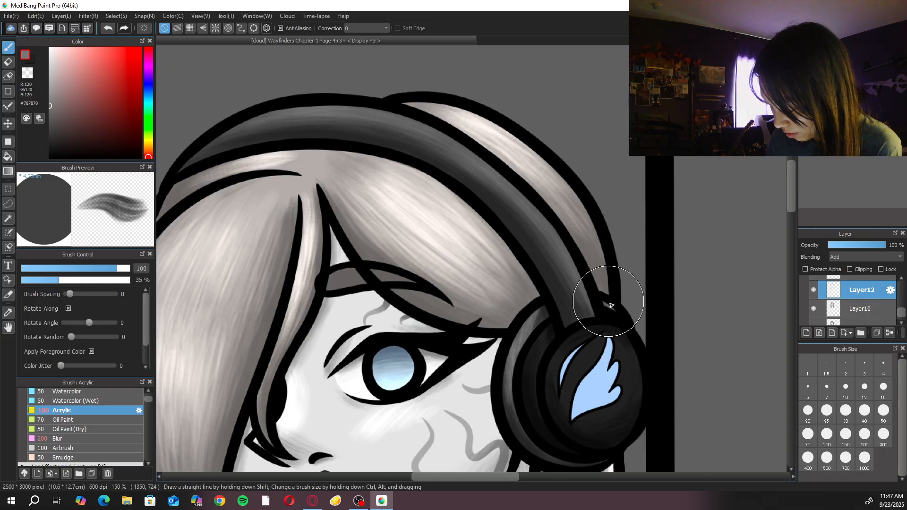
mouse_move(538, 304)
mouse_down()
mouse_move(514, 356)
mouse_move(513, 340)
mouse_move(507, 401)
mouse_move(523, 423)
mouse_up()
Sample the lighter headset 2 color #424242 from the color swatch list
scroll(518, 336, down, 3)
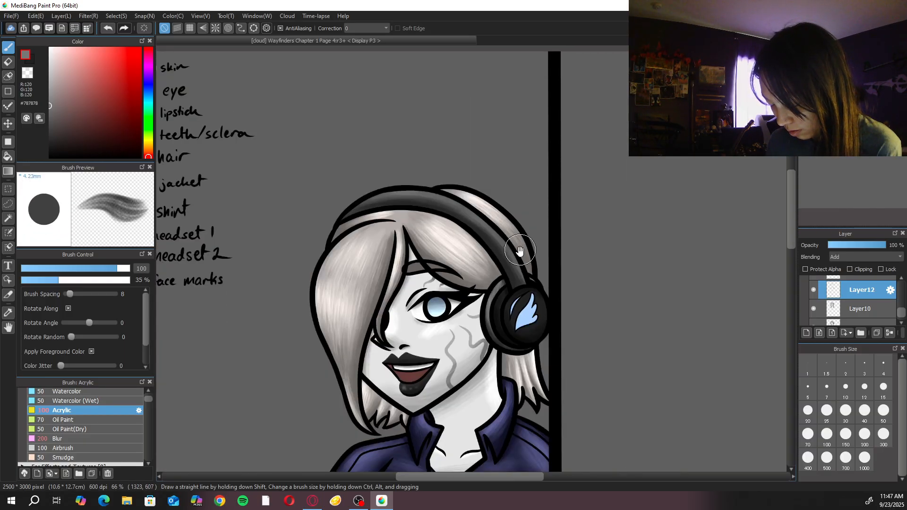
drag(519, 251, 641, 306)
alt+click(253, 312)
Paint highlights on the inner ring of the headphone ear cup with the Acrylic brush
scroll(585, 247, up, 5)
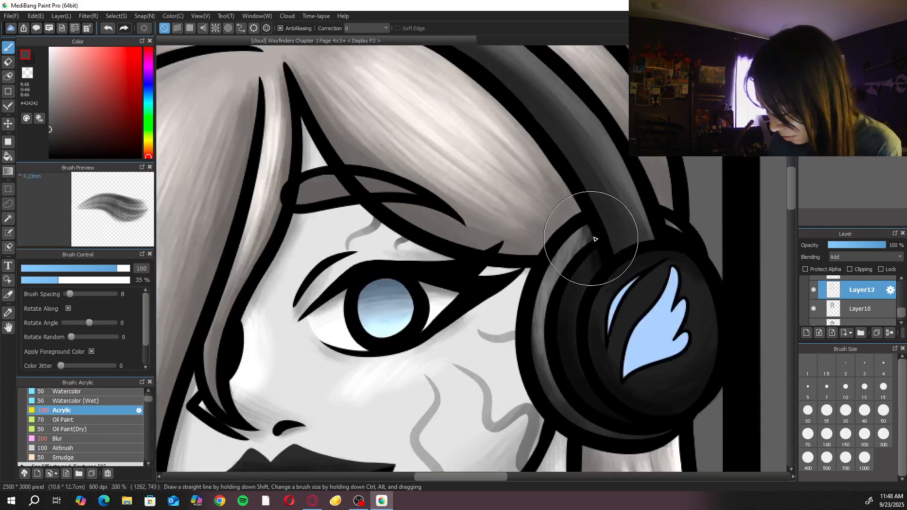
drag(594, 254, 577, 327)
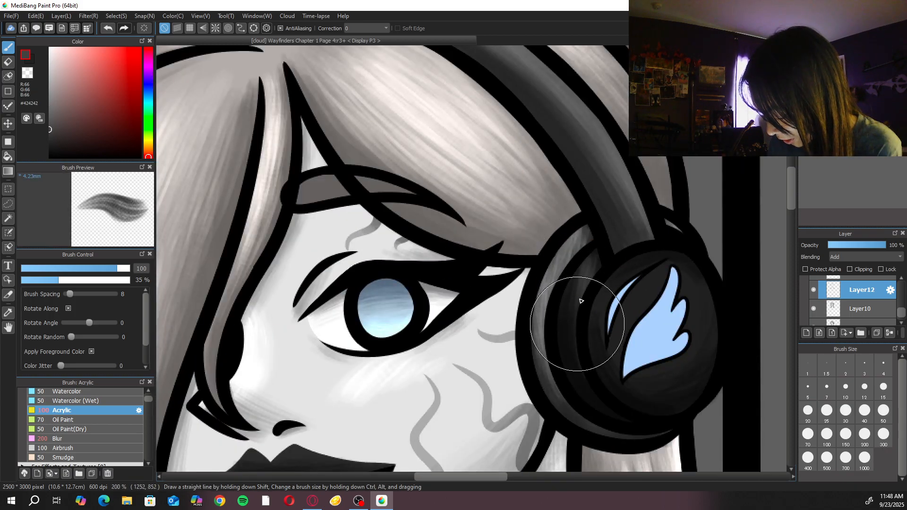
drag(580, 266, 572, 360)
mouse_move(569, 317)
mouse_down()
mouse_move(577, 375)
mouse_move(581, 304)
mouse_move(644, 304)
mouse_move(603, 309)
mouse_up()
Paint highlights across the round outer face of the ear cup around the blue wing emblem
mouse_move(625, 268)
mouse_down()
mouse_move(590, 356)
mouse_move(619, 341)
mouse_up()
drag(651, 278, 631, 325)
drag(655, 259, 610, 293)
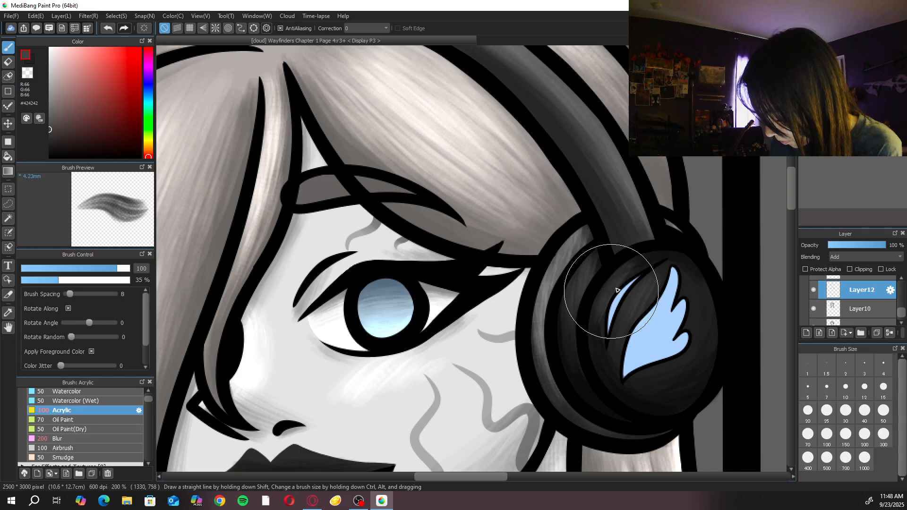
drag(647, 246, 610, 362)
mouse_move(683, 278)
mouse_down()
mouse_move(691, 368)
mouse_move(661, 391)
mouse_move(705, 295)
mouse_move(696, 357)
mouse_move(694, 329)
mouse_move(635, 320)
mouse_move(644, 294)
mouse_move(616, 349)
mouse_move(658, 281)
mouse_move(651, 258)
mouse_move(597, 329)
mouse_move(591, 359)
mouse_up()
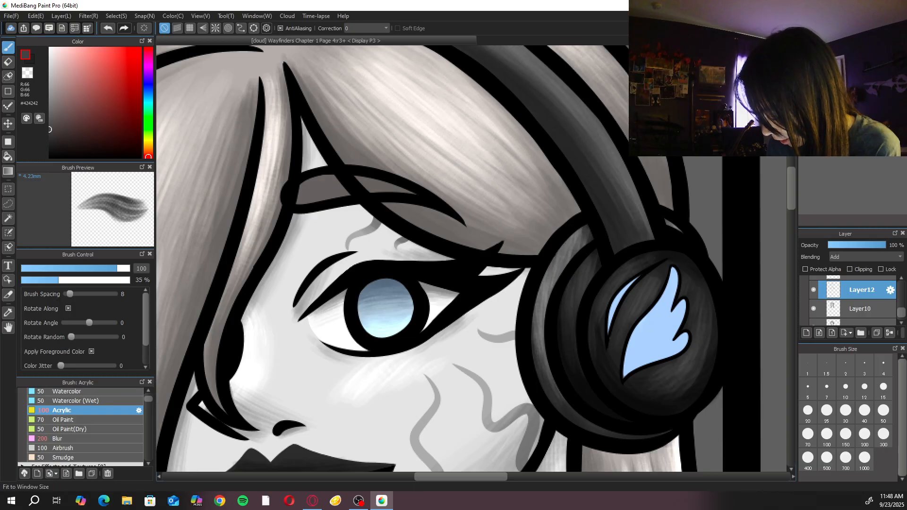
Fit the page in the window and hide the layer holding the color swatch list
key(ctrl+0)
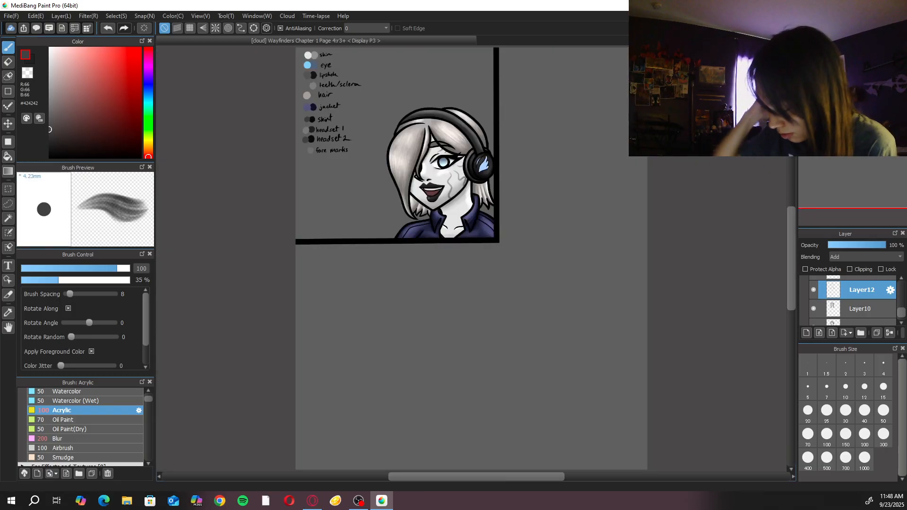
drag(904, 311, 904, 284)
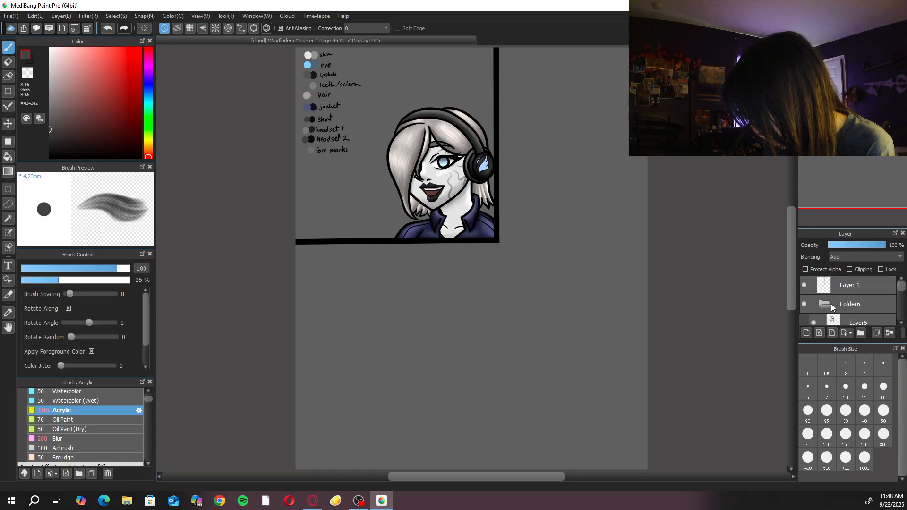
click(902, 296)
drag(901, 292, 903, 284)
click(817, 309)
Collapse Folder6 and add a new layer folder directly above it
click(847, 305)
click(825, 304)
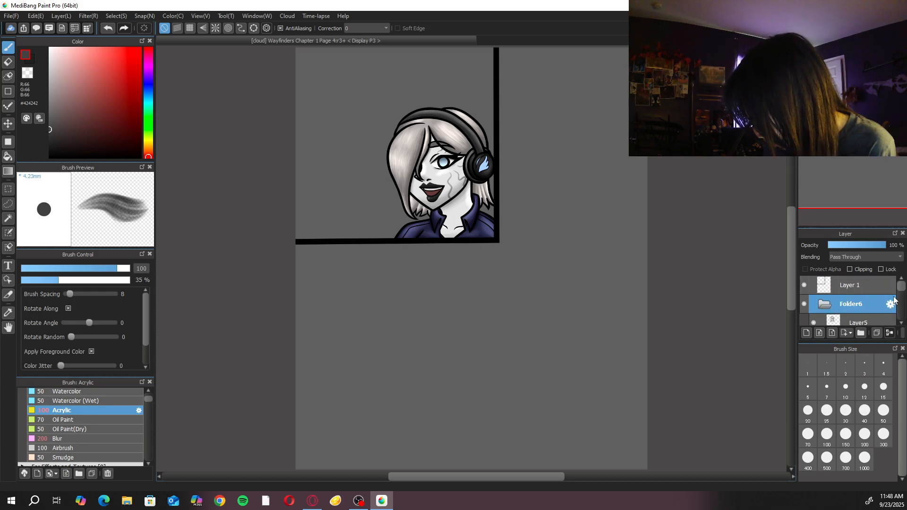
mouse_move(901, 288)
mouse_down()
mouse_move(901, 309)
mouse_move(902, 291)
mouse_up()
click(829, 294)
click(861, 333)
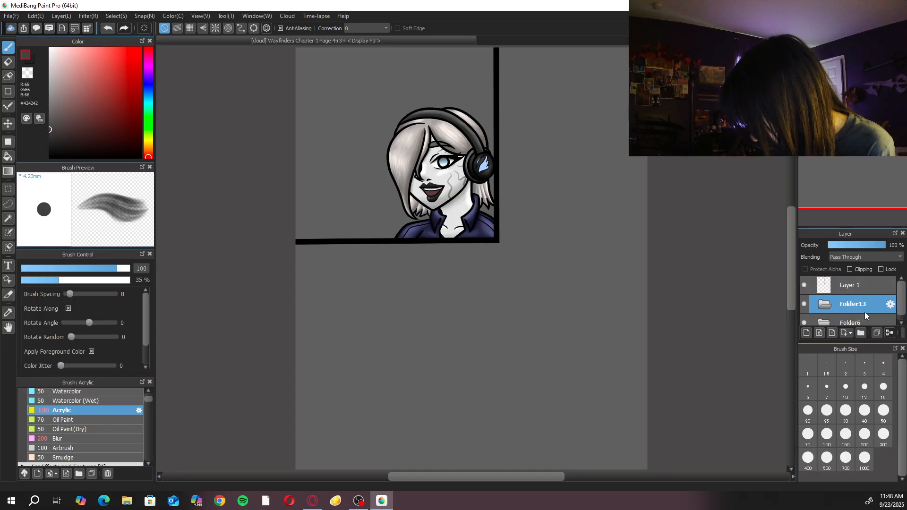
Move the Layer 2 sketch into the new folder
click(825, 322)
scroll(850, 302, down, 3)
click(871, 290)
drag(871, 290, 828, 298)
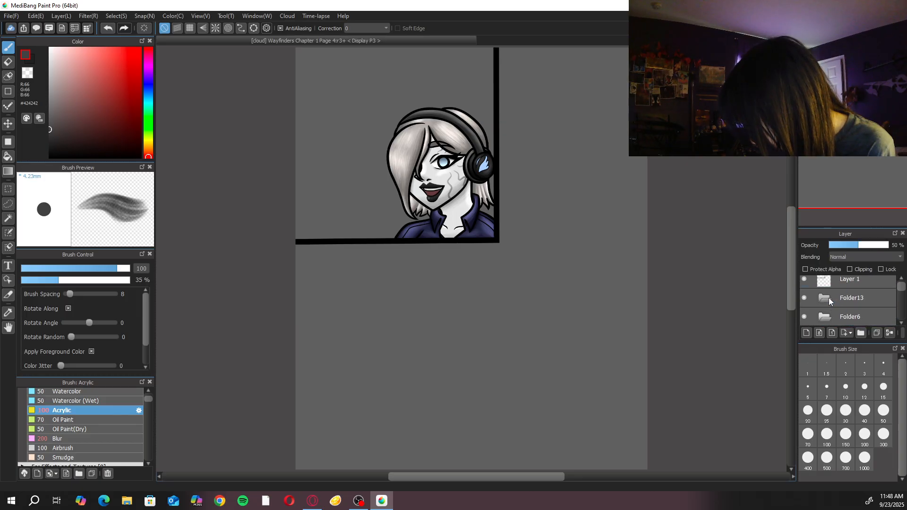
Make the Layer 2 sketch visible and add a new layer above it inside the folder
drag(901, 288, 857, 288)
click(825, 323)
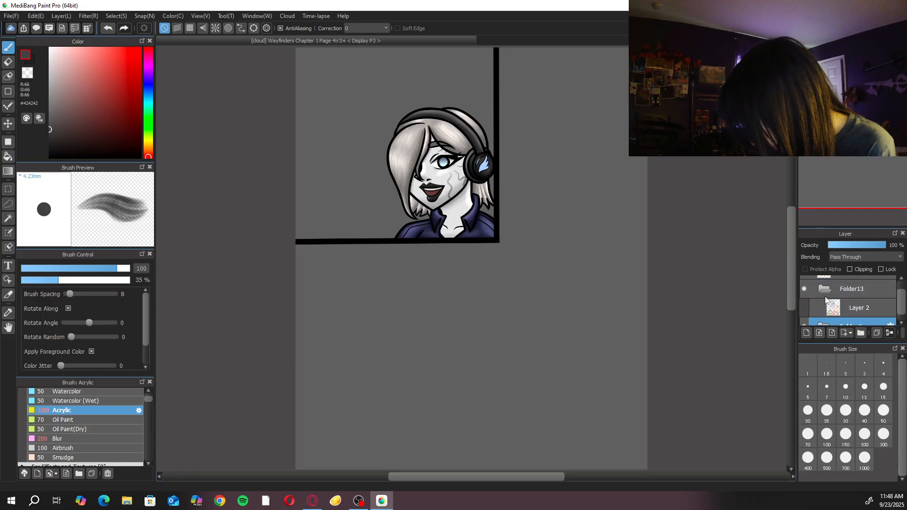
click(842, 308)
click(815, 308)
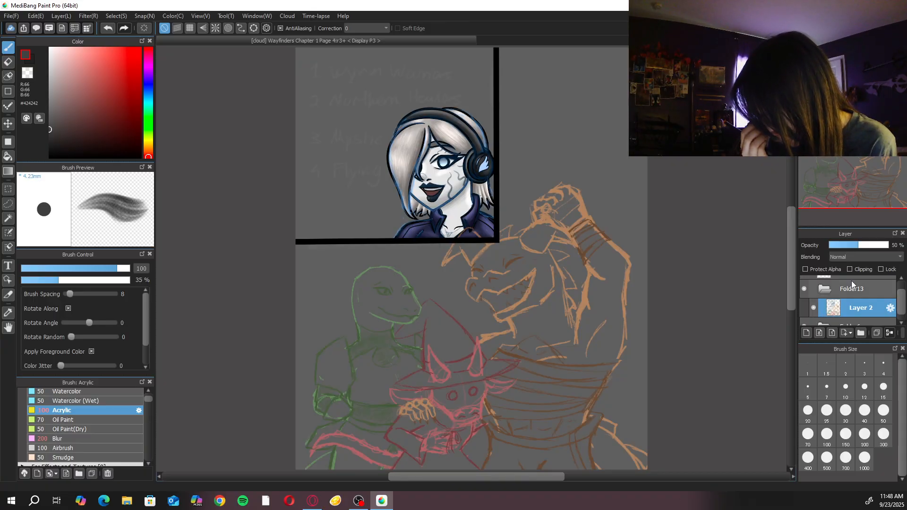
click(808, 333)
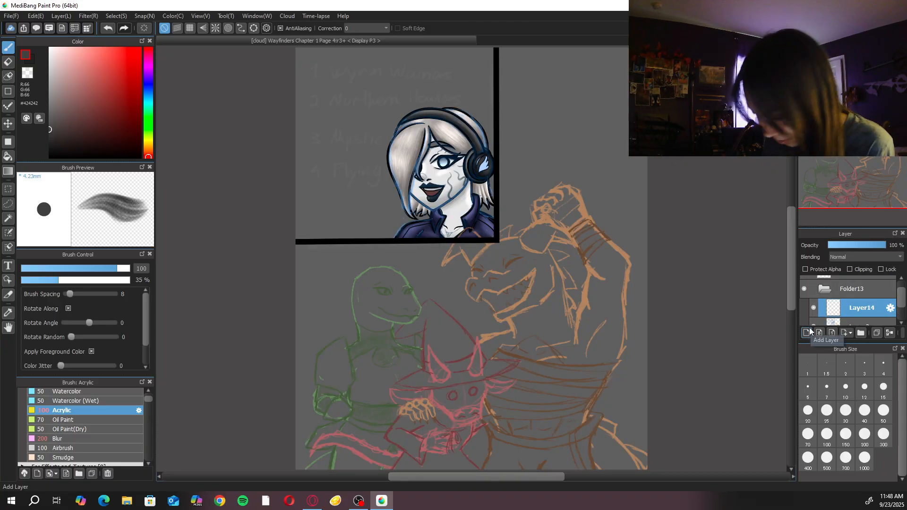
Set the foreground color to black #000000 and the brush stroke Correction to 40
click(50, 157)
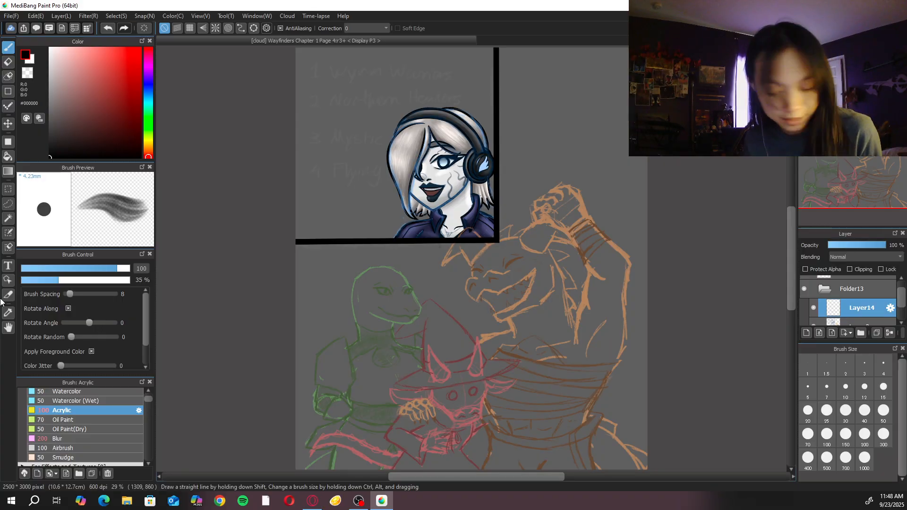
click(382, 27)
drag(368, 41, 368, 285)
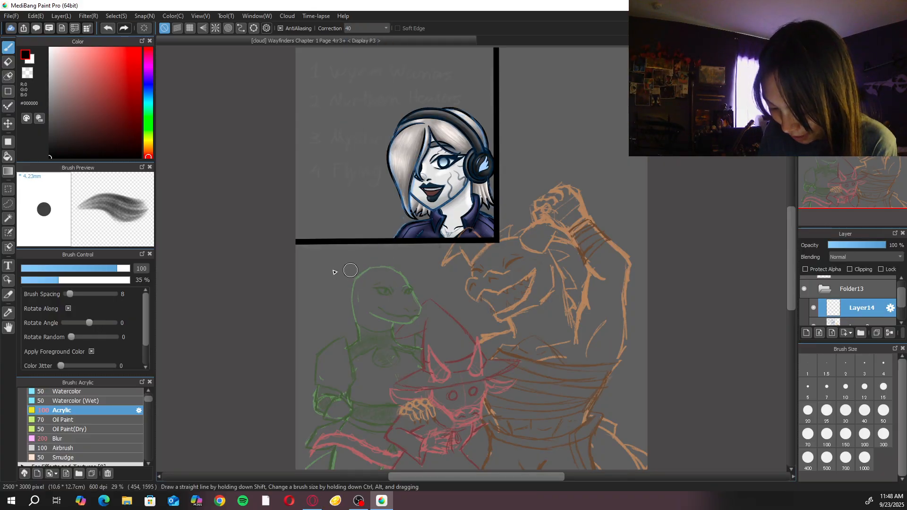
Choose the Pen brush from the Sketch and Ink group
drag(149, 396, 148, 388)
click(120, 412)
click(121, 394)
click(118, 412)
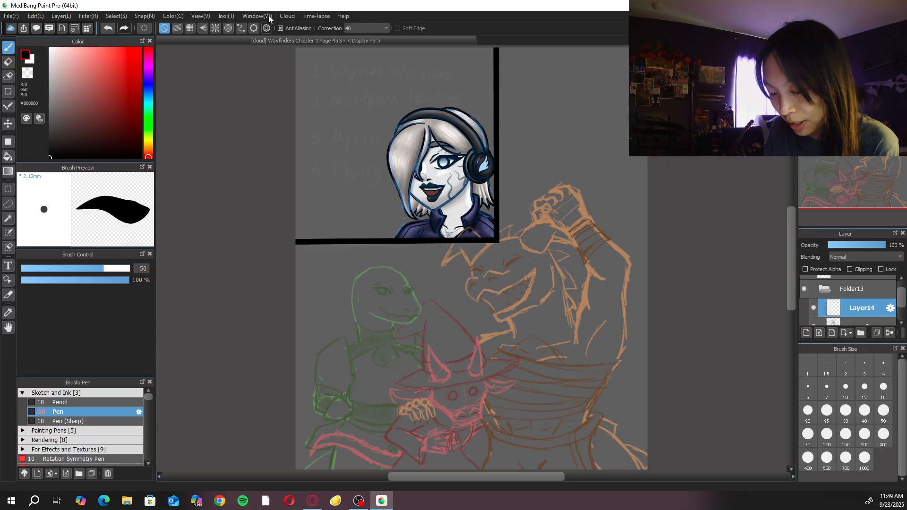
Set the canvas background color to white
click(204, 16)
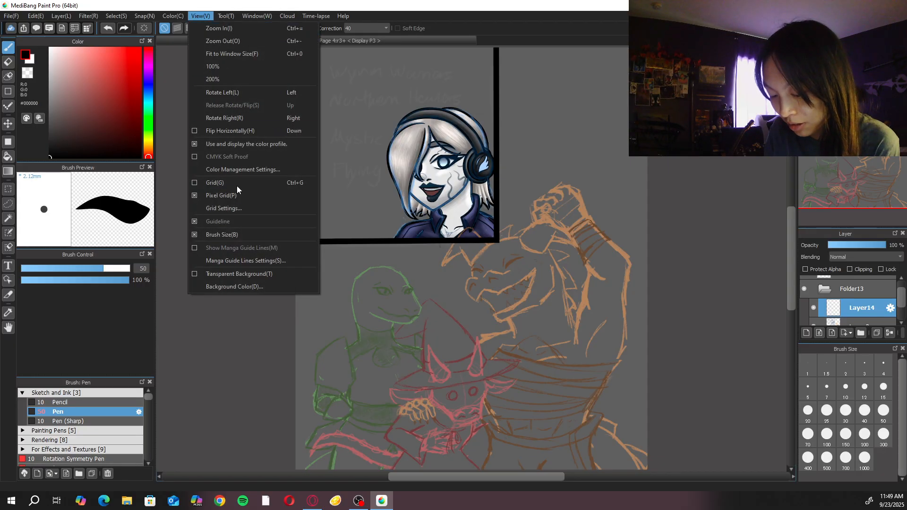
click(256, 288)
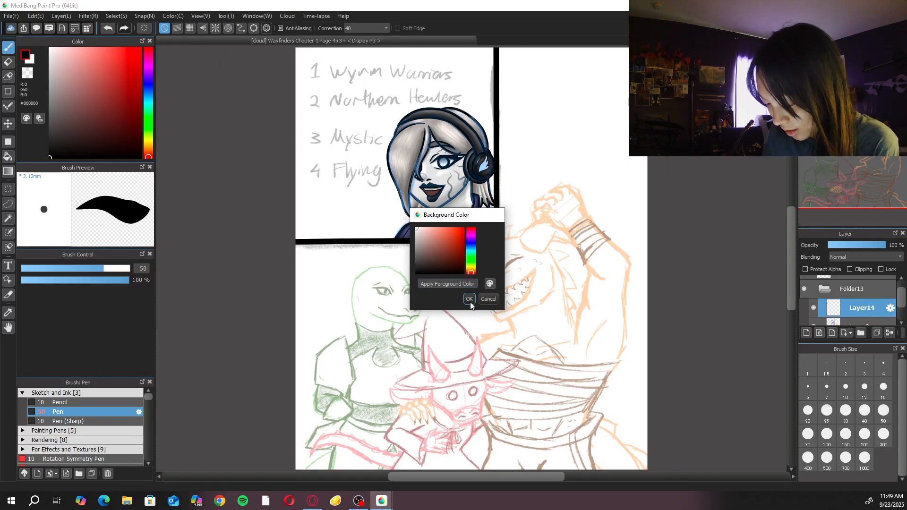
click(469, 299)
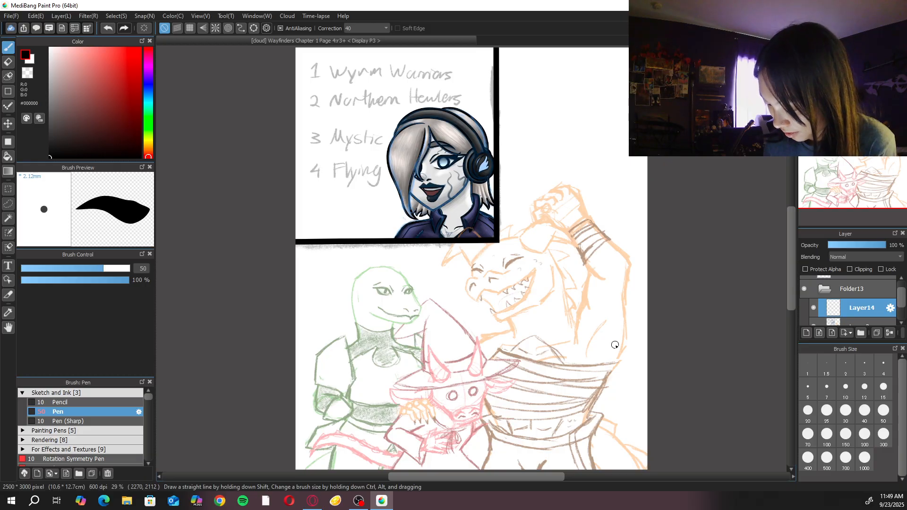
Set the Pen brush size to 20 for inking the orange creature's head
scroll(586, 212, up, 3)
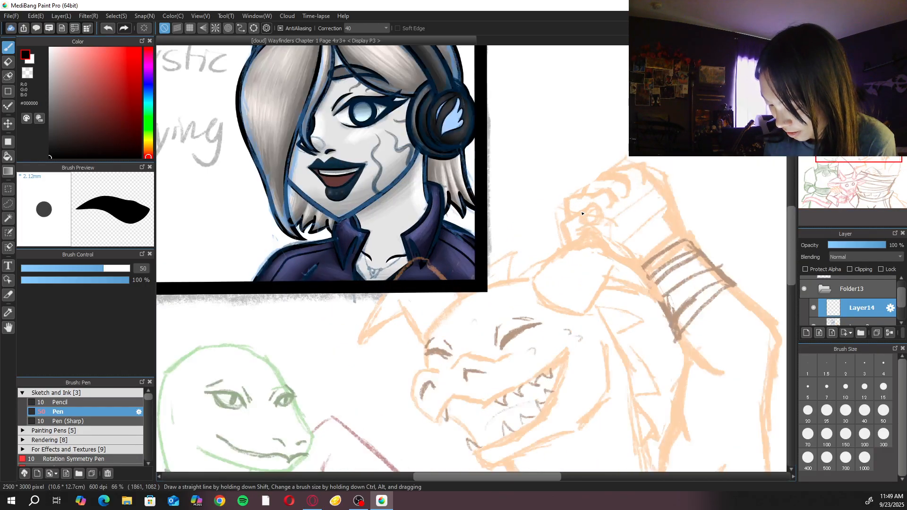
scroll(577, 255, up, 2)
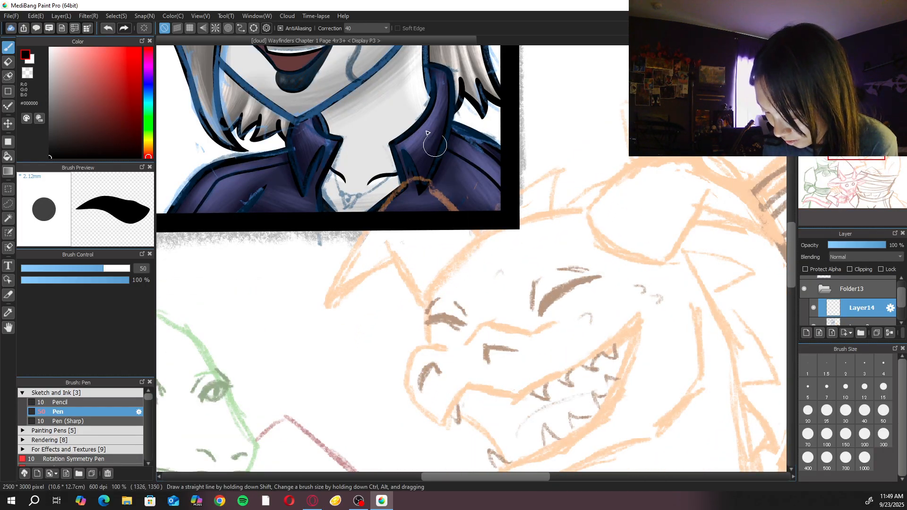
click(808, 410)
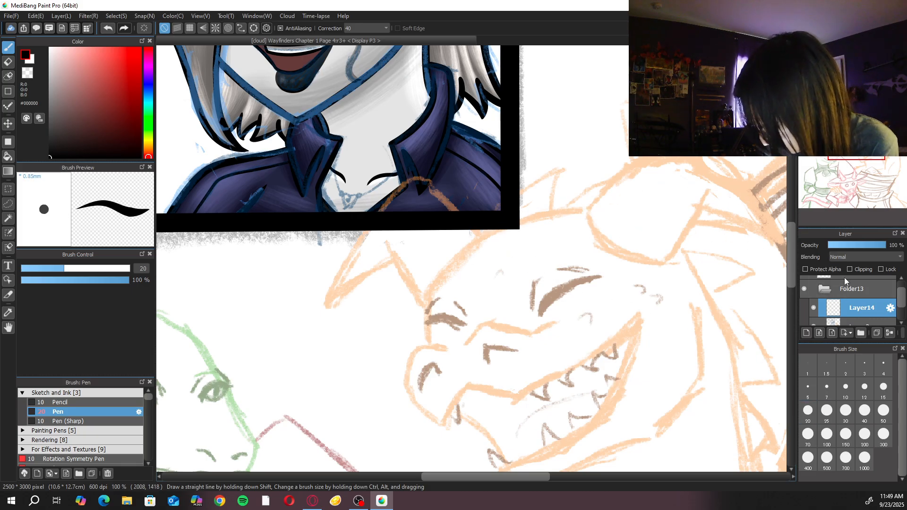
Hide Folder6 and Layer 1, and make Layer14 inside Folder13 the active layer
click(825, 288)
click(805, 316)
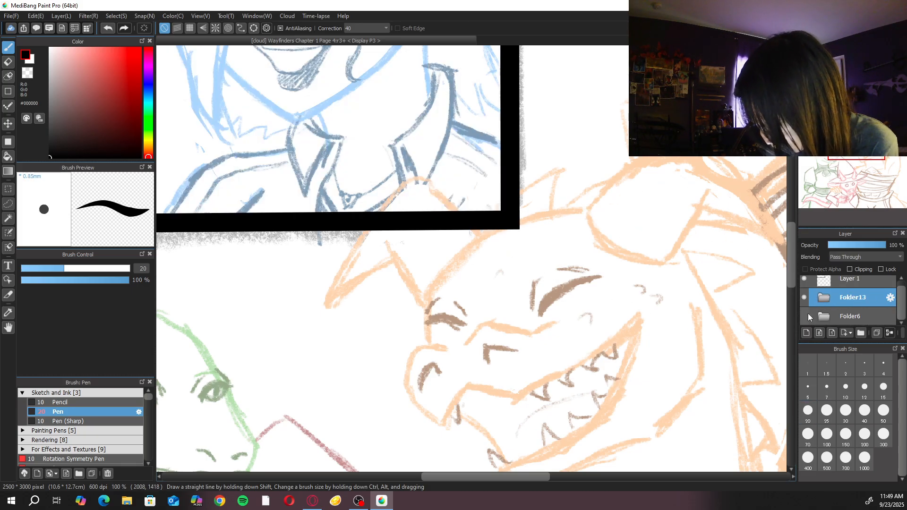
click(806, 281)
click(824, 297)
click(851, 316)
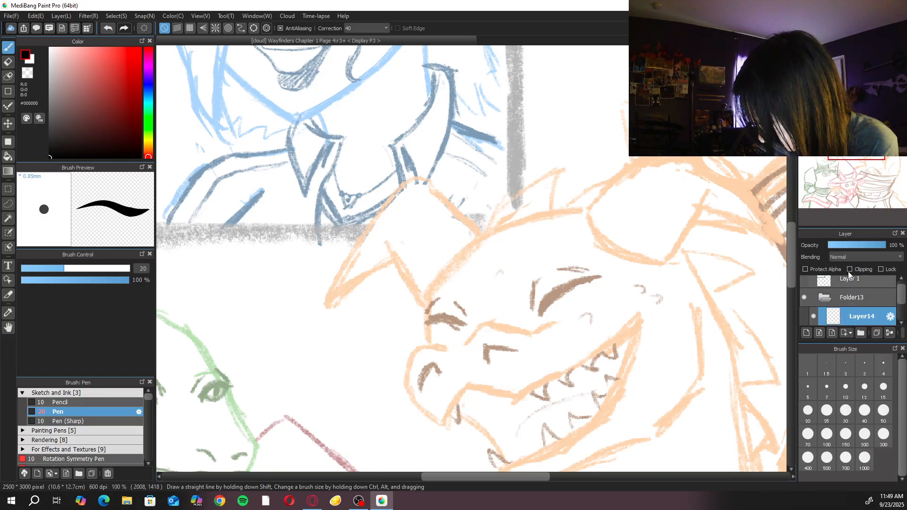
Set the pen size to 25 and ink the orange creature's forehead line from the brow down to the snout
mouse_move(491, 229)
mouse_down()
mouse_move(433, 287)
mouse_move(430, 341)
mouse_up()
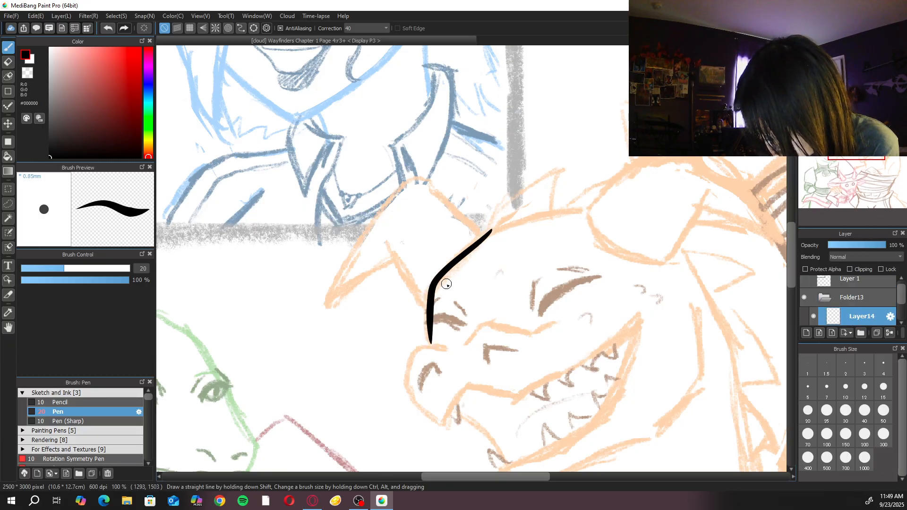
key(ctrl+z)
key(ctrl+plus)
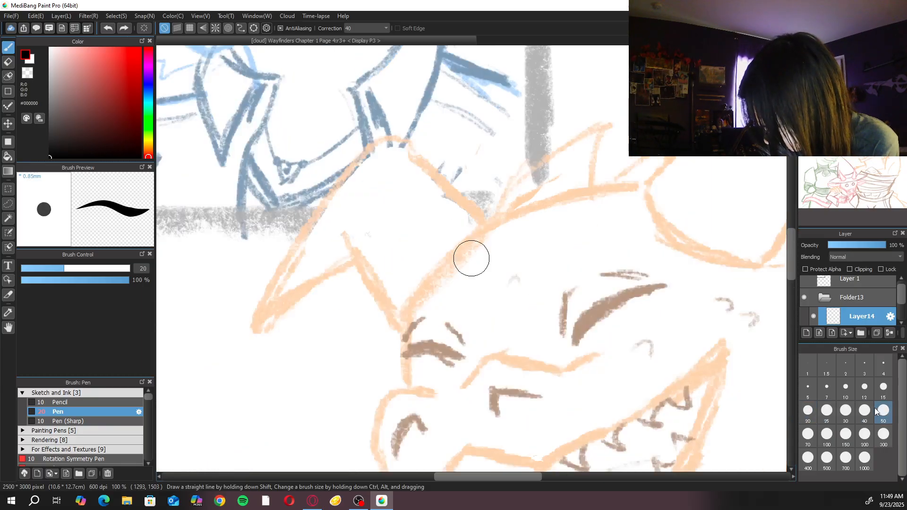
click(827, 410)
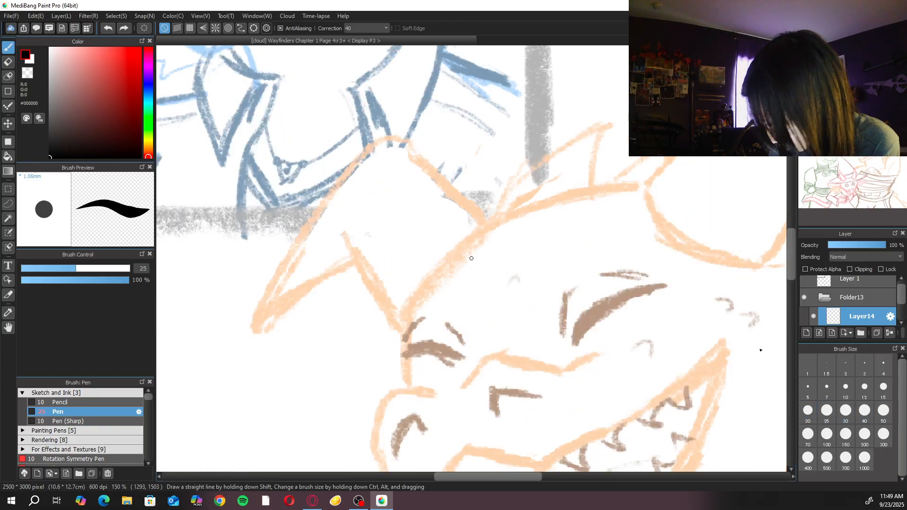
mouse_move(484, 229)
mouse_down()
mouse_move(402, 316)
mouse_move(410, 378)
mouse_up()
key(ctrl+z)
drag(491, 227, 449, 262)
drag(417, 295, 409, 306)
key(ctrl+z)
mouse_move(492, 226)
mouse_down()
mouse_move(408, 311)
mouse_move(407, 386)
mouse_up()
drag(416, 345, 480, 240)
Extend the inked forehead line in a smooth curve over the top of the orange creature's head to its ear
drag(638, 187, 473, 233)
key(ctrl+z)
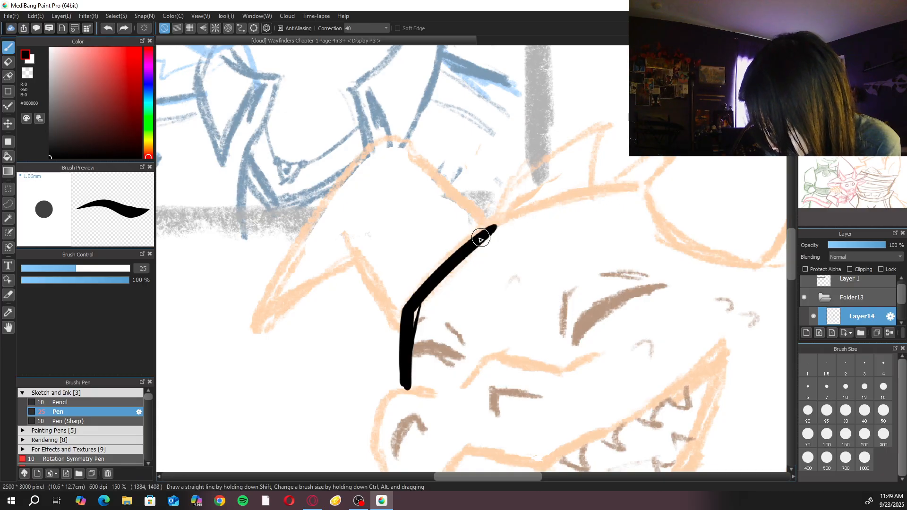
mouse_move(642, 186)
mouse_down()
mouse_move(606, 190)
mouse_move(647, 179)
mouse_up()
key(ctrl+z)
key(ctrl+z)
mouse_move(465, 248)
mouse_down()
mouse_move(650, 175)
mouse_move(506, 212)
mouse_move(475, 236)
mouse_up()
key(ctrl+z)
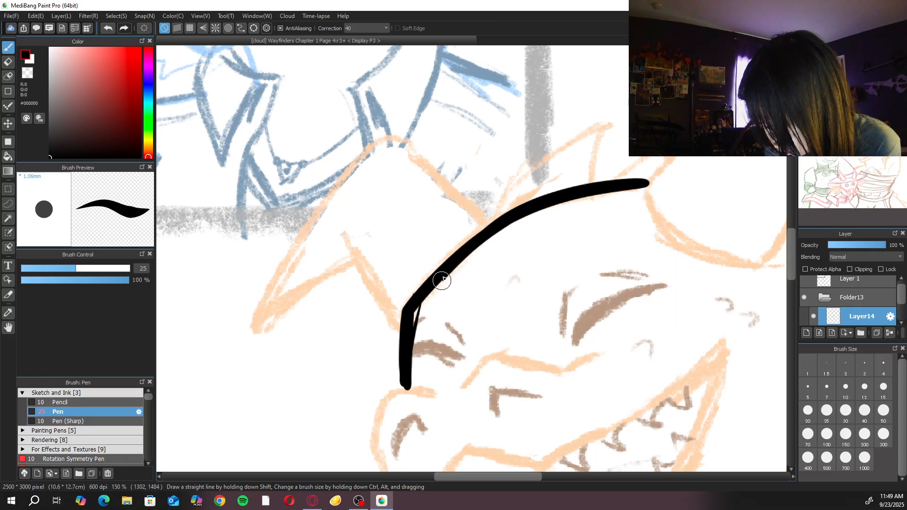
Set the eraser size to 20 and thin the inked line between the orange creature's brow and snout
key(e)
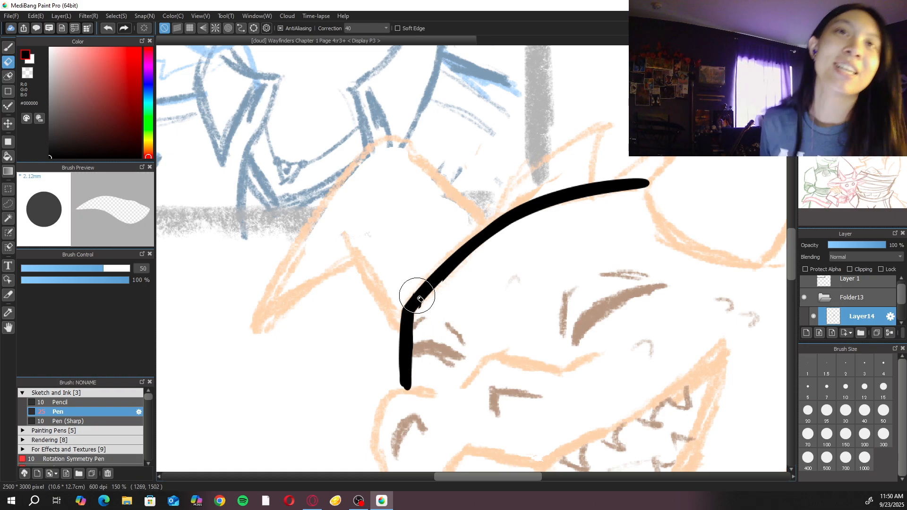
click(808, 410)
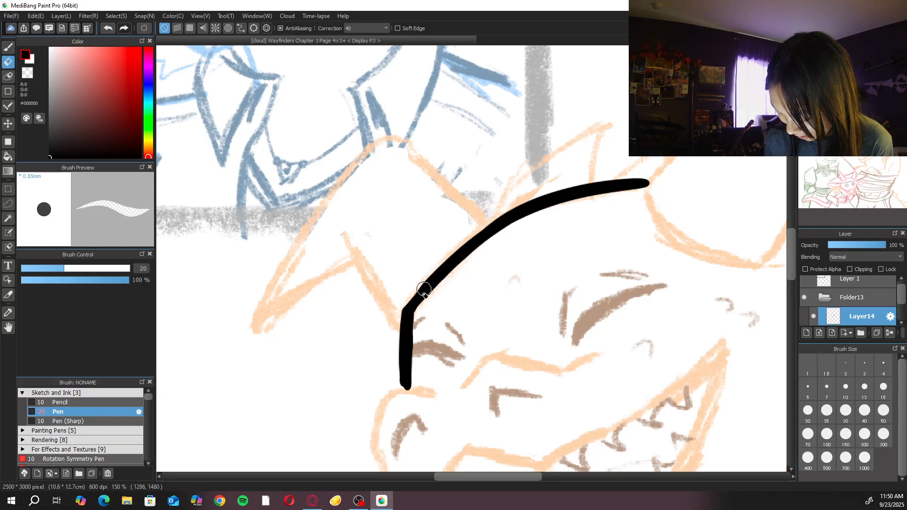
key(b)
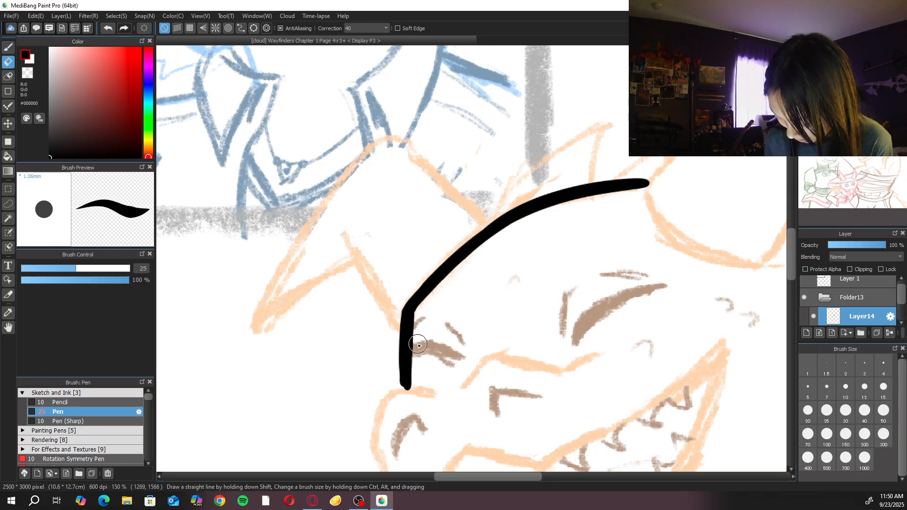
key(e)
drag(399, 397, 403, 402)
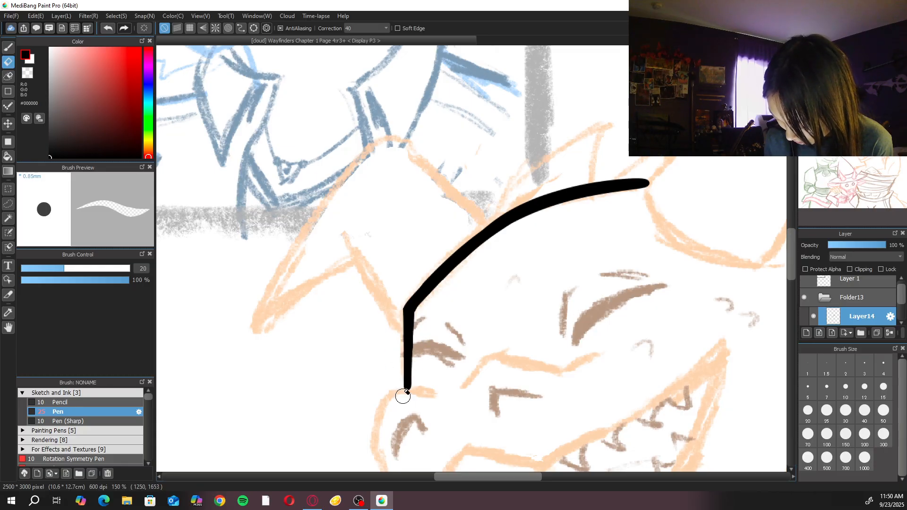
key(b)
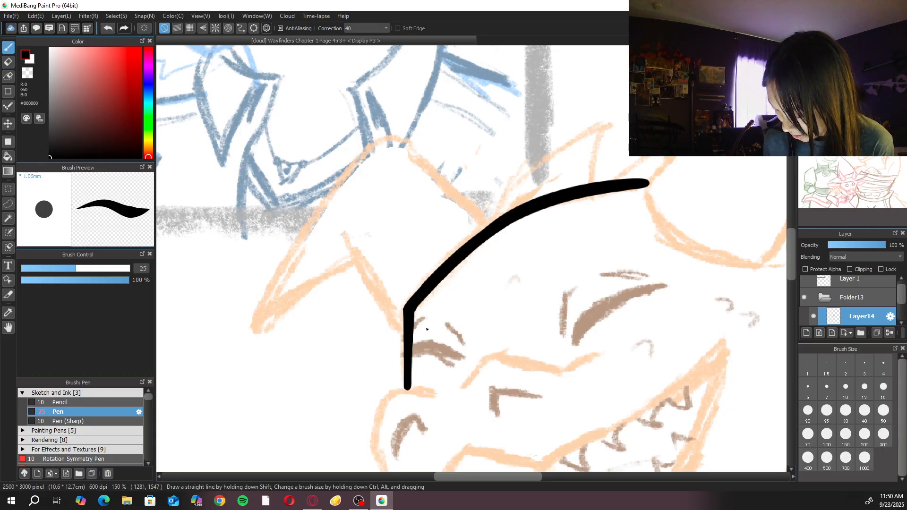
Ink the front outline of the orange creature's snout, from above the nostril to the tip of the upper lip
key(ctrl+minus)
key(ctrl+minus)
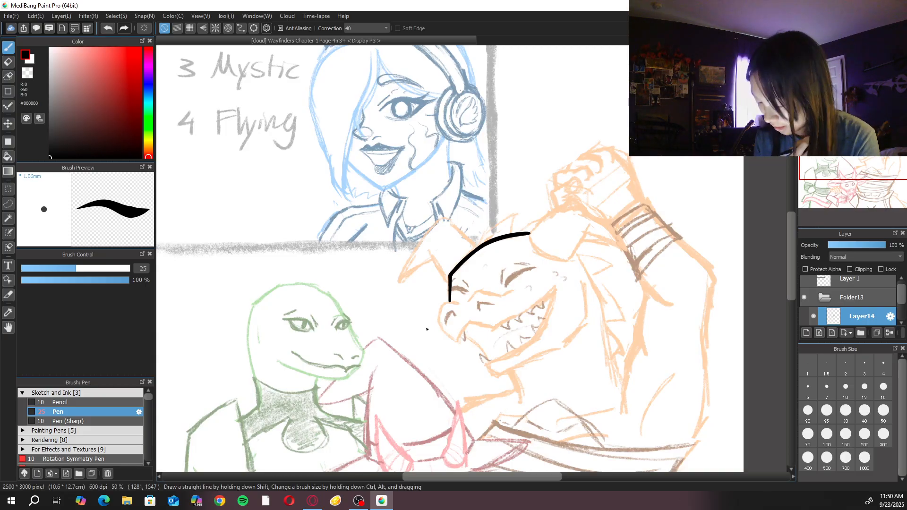
drag(572, 97, 562, 250)
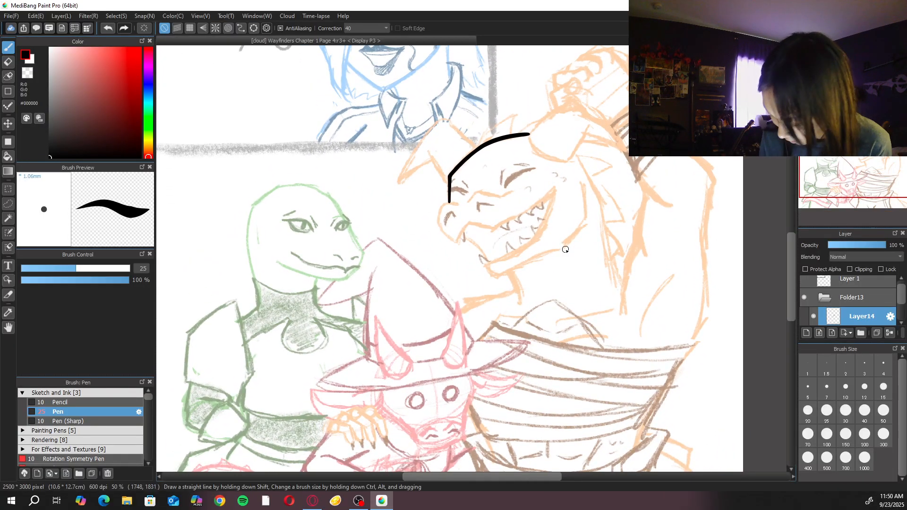
scroll(566, 250, up, 5)
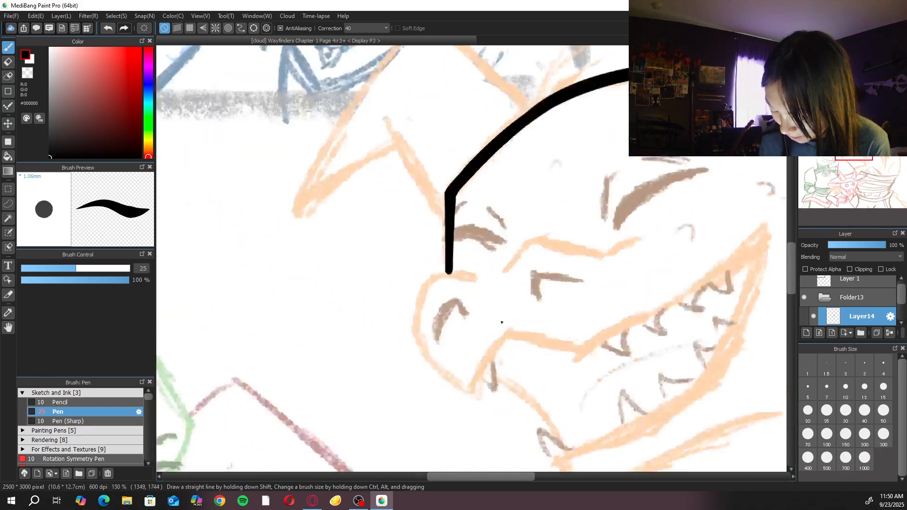
mouse_move(427, 284)
mouse_down()
mouse_move(441, 373)
mouse_move(475, 401)
mouse_up()
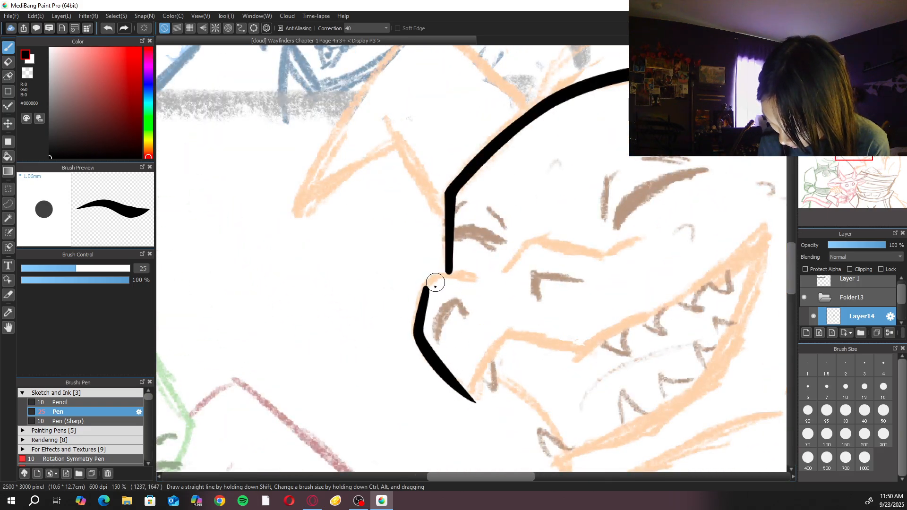
mouse_move(424, 293)
mouse_down()
mouse_move(505, 284)
mouse_move(451, 275)
mouse_move(420, 303)
mouse_move(417, 348)
mouse_move(475, 392)
mouse_up()
key(ctrl+z)
key(ctrl+z)
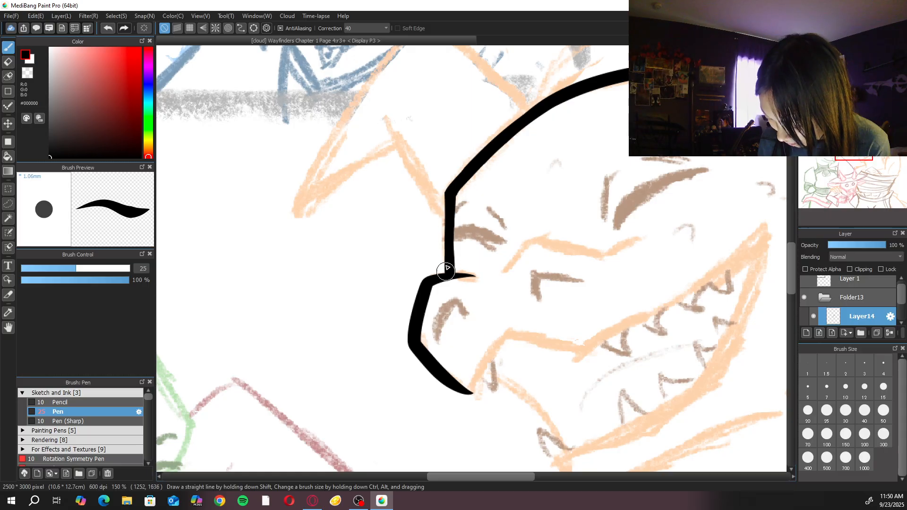
Ink the long line down the back of the orange creature's neck and clean up its edges with the eraser
scroll(459, 208, down, 4)
drag(569, 311, 601, 407)
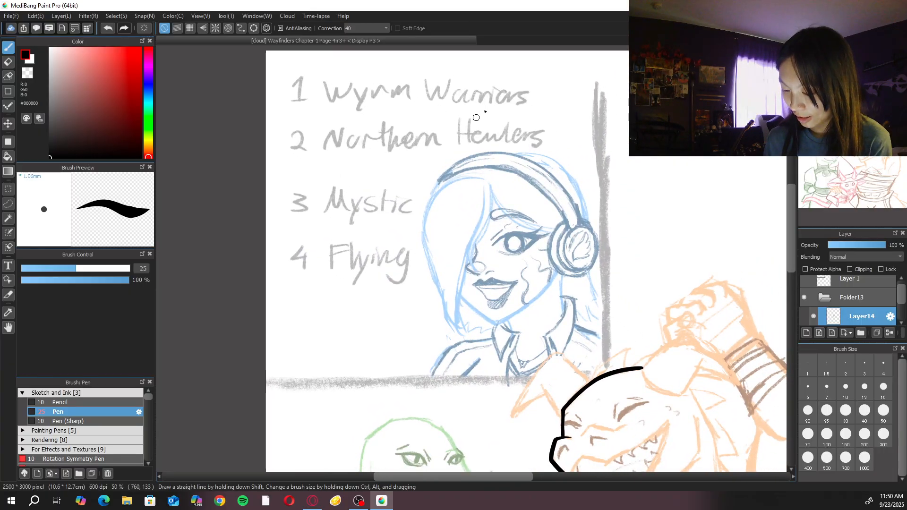
drag(712, 290, 600, 232)
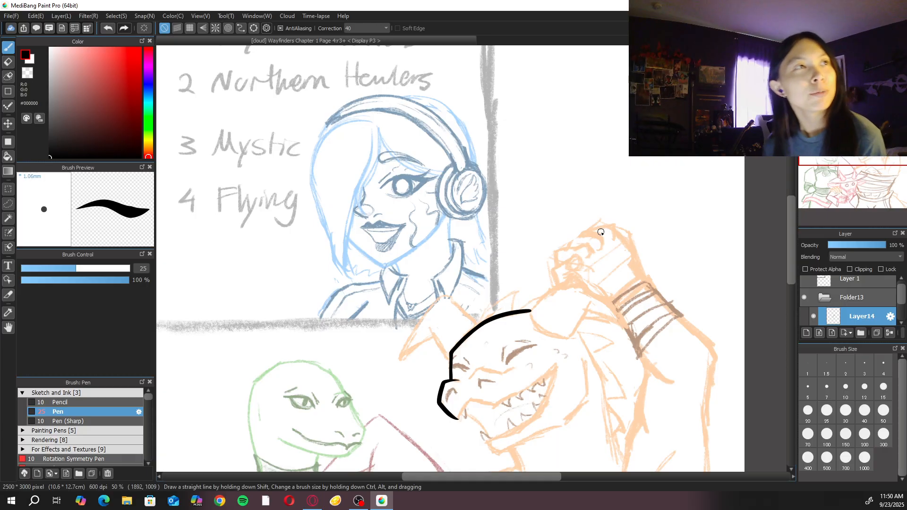
scroll(600, 232, up, 4)
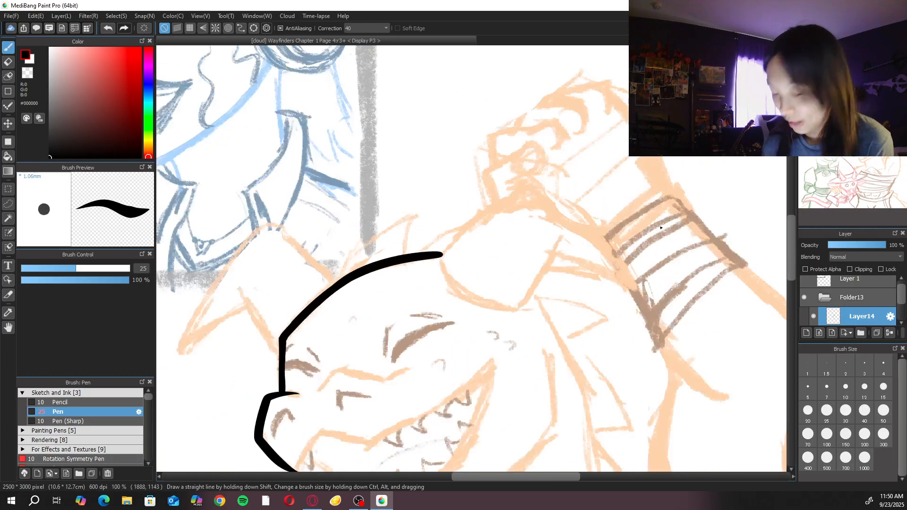
mouse_move(532, 292)
mouse_down()
mouse_move(572, 358)
mouse_move(589, 442)
mouse_up()
key(ctrl+z)
mouse_move(532, 293)
mouse_down()
mouse_move(582, 392)
mouse_move(595, 463)
mouse_up()
mouse_move(599, 395)
mouse_down()
mouse_move(585, 364)
mouse_move(584, 320)
mouse_up()
key(ctrl+z)
mouse_move(520, 219)
mouse_down()
mouse_move(573, 307)
mouse_move(584, 429)
mouse_up()
key(ctrl+z)
mouse_move(574, 334)
mouse_down()
mouse_move(539, 236)
mouse_move(550, 279)
mouse_up()
drag(572, 374, 576, 392)
key(ctrl+z)
drag(538, 219, 575, 375)
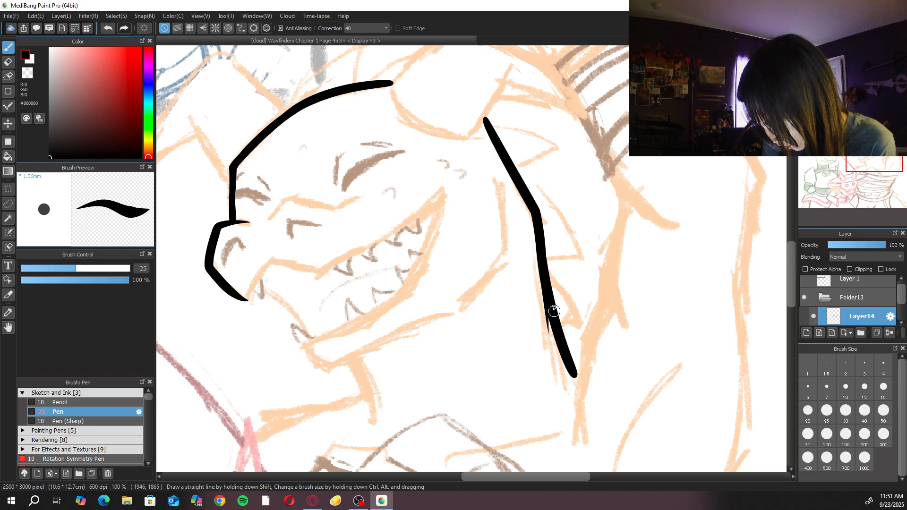
key(e)
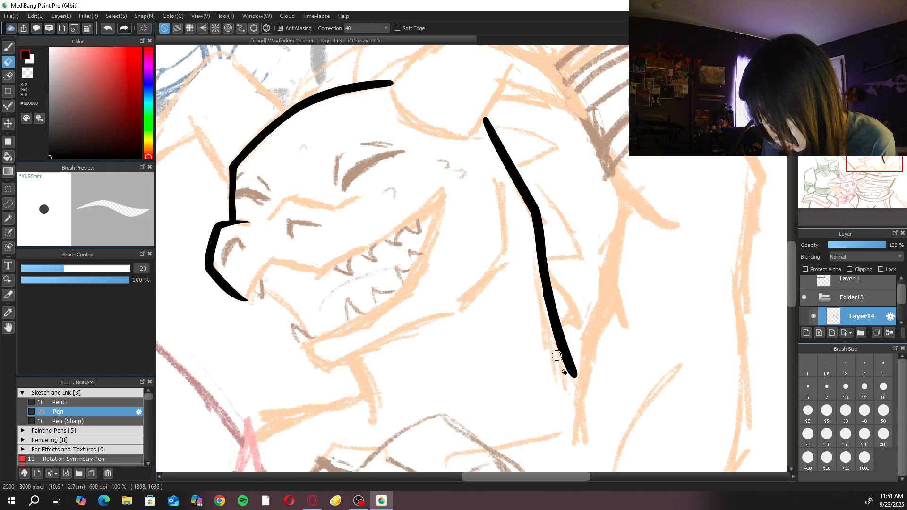
key(b)
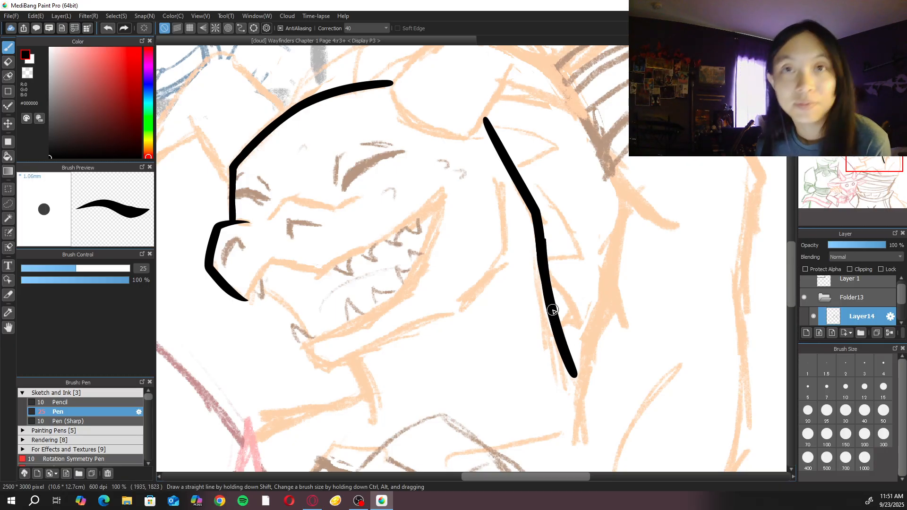
Ink the short throat line below the orange creature's jaw and the bent ridge line across its muzzle
drag(440, 320, 495, 288)
mouse_move(410, 326)
mouse_down()
mouse_move(427, 397)
mouse_move(483, 439)
mouse_up()
key(ctrl+plus)
mouse_move(324, 260)
mouse_down()
mouse_move(359, 227)
mouse_move(446, 233)
mouse_move(350, 228)
mouse_move(461, 233)
mouse_move(348, 227)
mouse_move(437, 239)
mouse_move(461, 226)
mouse_up()
key(ctrl+z)
key(ctrl+z)
key(ctrl+z)
drag(403, 237, 468, 225)
key(ctrl+z)
drag(401, 237, 469, 222)
key(ctrl+z)
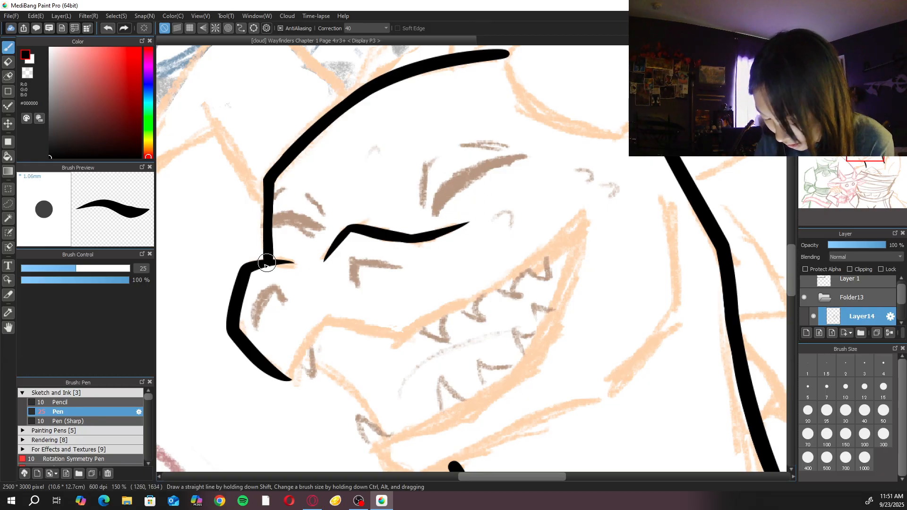
Lengthen the inked line above the orange creature's nostril and trim its edges with the eraser
mouse_move(298, 263)
mouse_down()
mouse_move(253, 267)
mouse_move(301, 268)
mouse_up()
key(e)
key(b)
scroll(285, 255, down, 2)
scroll(284, 258, up, 2)
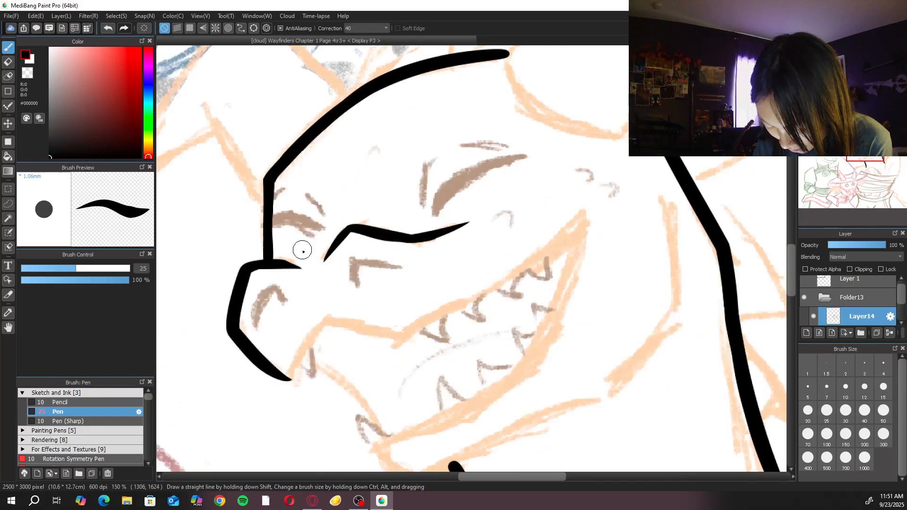
key(e)
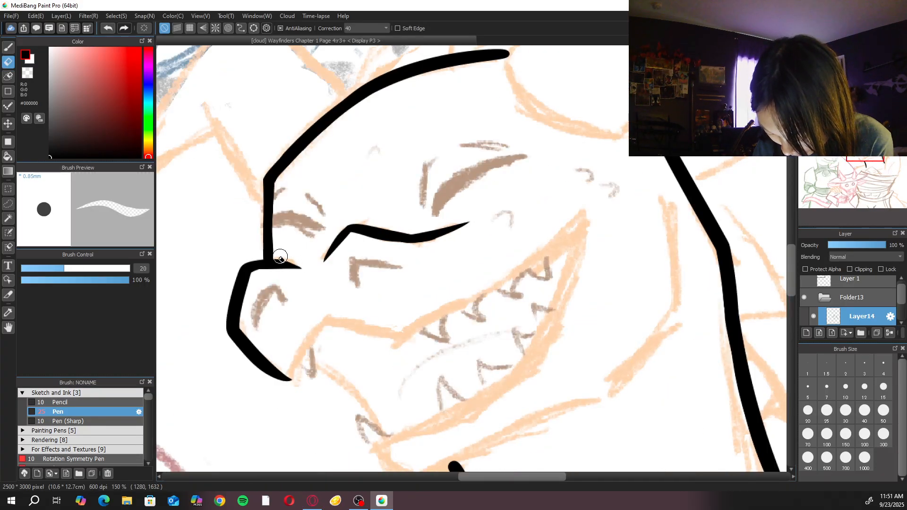
key(b)
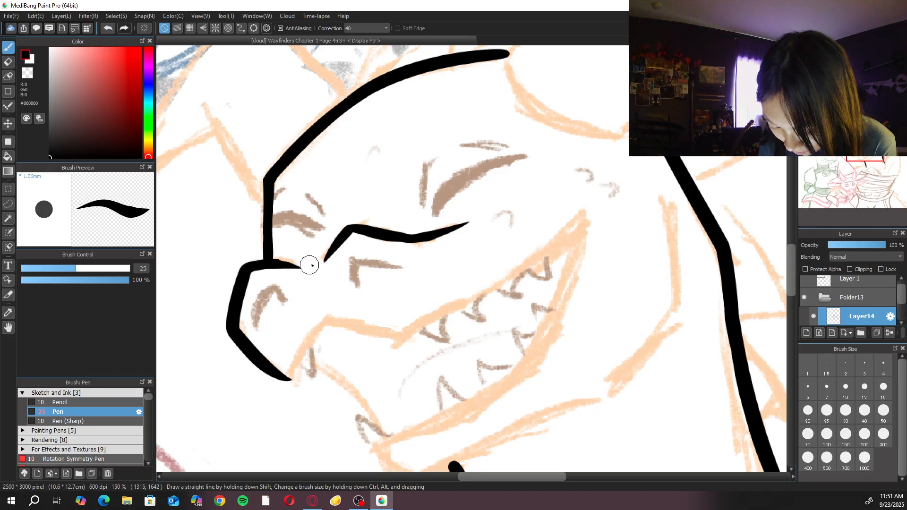
Ink the orange creature's upper lip line from the front of the mouth back to the corner of the grin
scroll(320, 245, down, 2)
scroll(325, 249, down, 1)
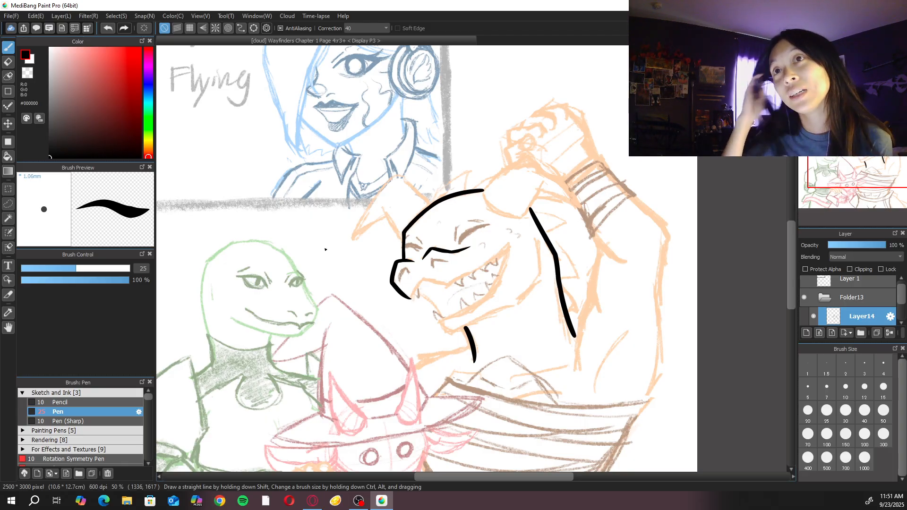
key(ctrl+plus)
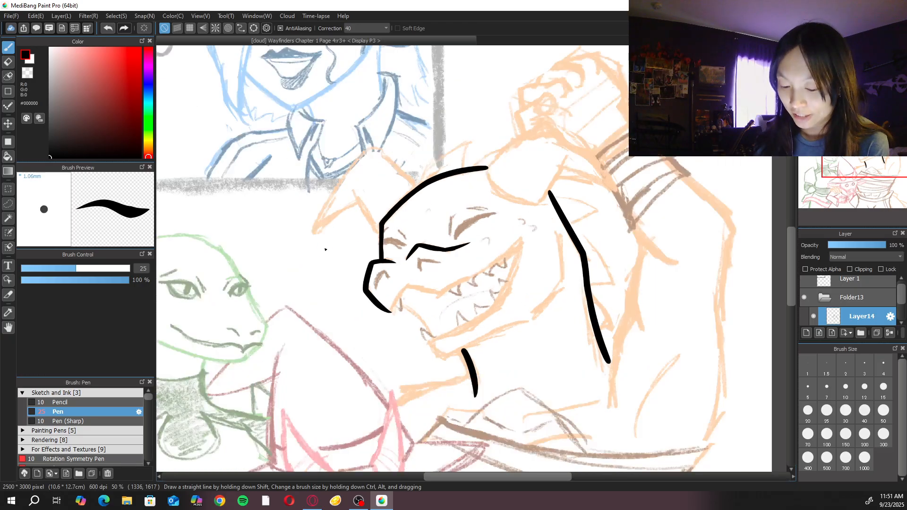
mouse_move(330, 320)
mouse_down()
mouse_move(403, 340)
mouse_move(508, 276)
mouse_up()
key(ctrl+z)
key(ctrl+z)
drag(399, 339, 585, 218)
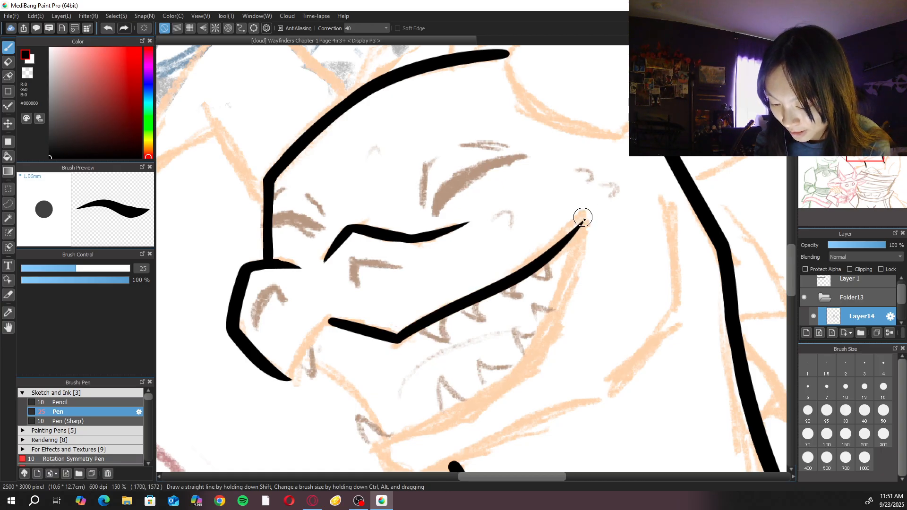
Ink the curved front edge of the upper lip, joining the mouth line to the tip of the snout
mouse_move(330, 318)
mouse_down()
mouse_move(358, 329)
mouse_move(290, 368)
mouse_up()
key(ctrl+z)
key(ctrl+z)
drag(327, 318, 288, 382)
key(ctrl+z)
drag(322, 323, 292, 383)
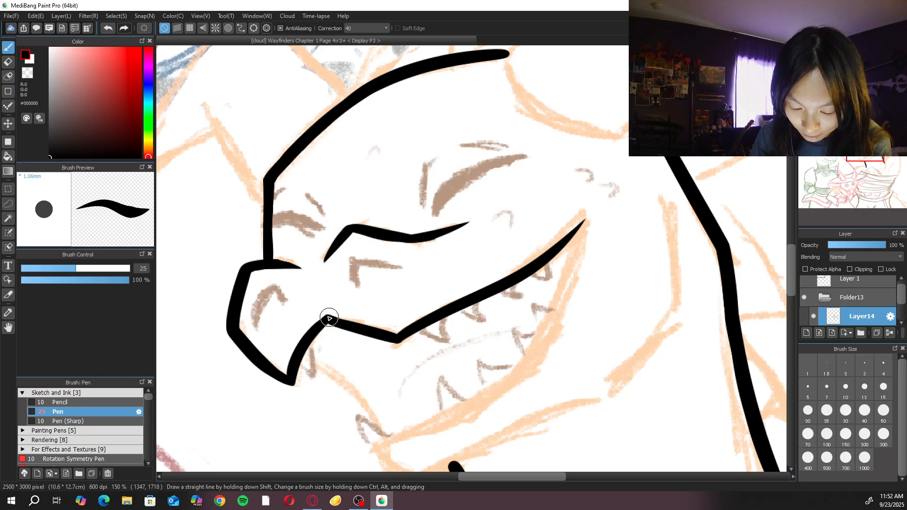
key(e)
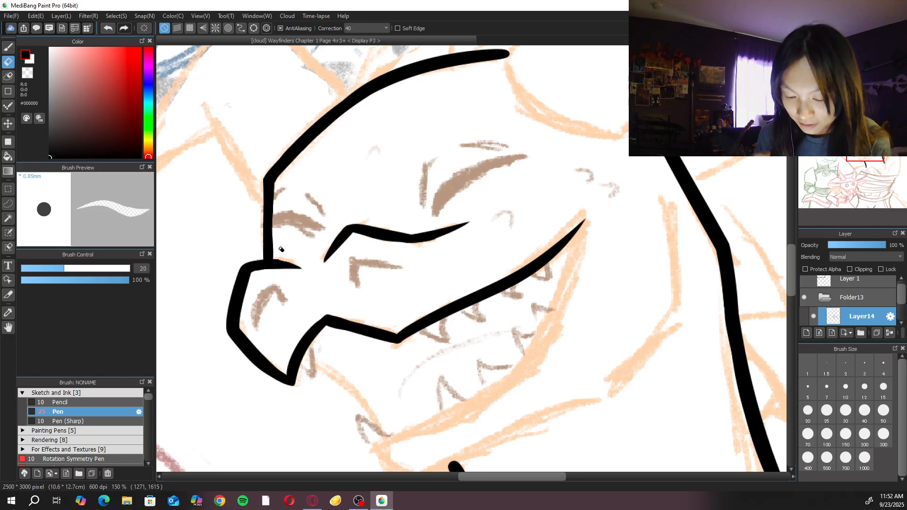
Switch from the eraser back to the Pen tool
key(ctrl+plus)
key(b)
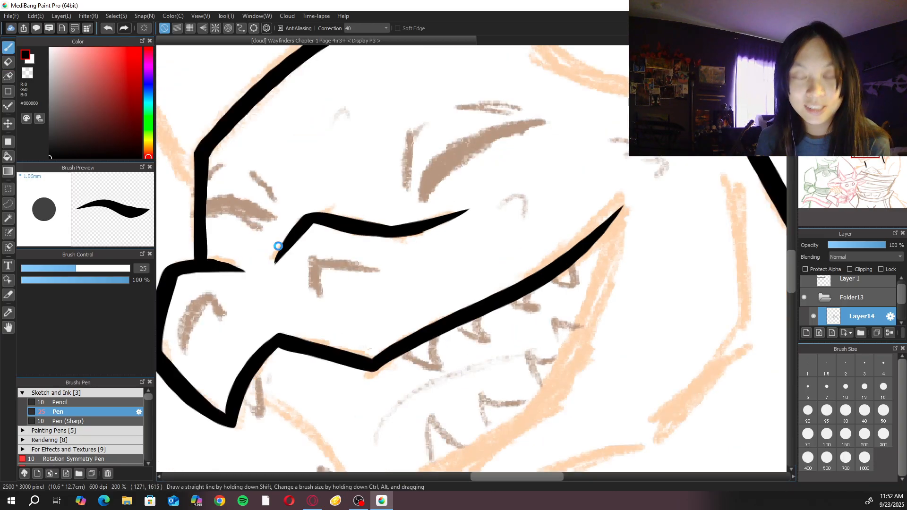
key(ctrl+minus)
key(ctrl+minus)
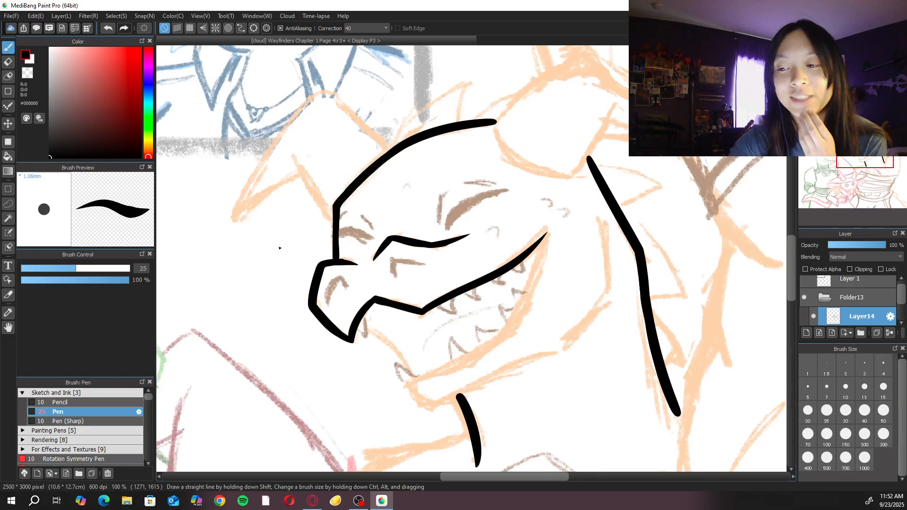
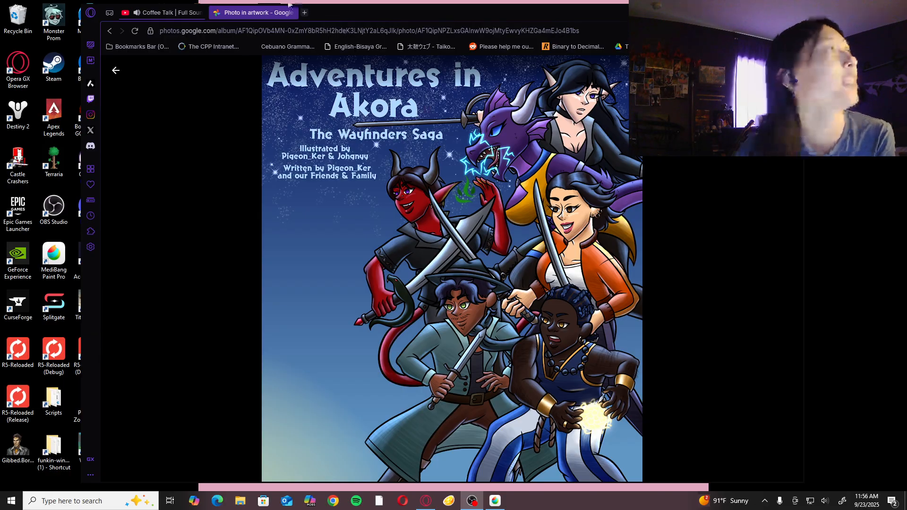
In the browser, return to the Google Photos artwork album and open the character height lineup picture
click(116, 70)
scroll(469, 204, down, 5)
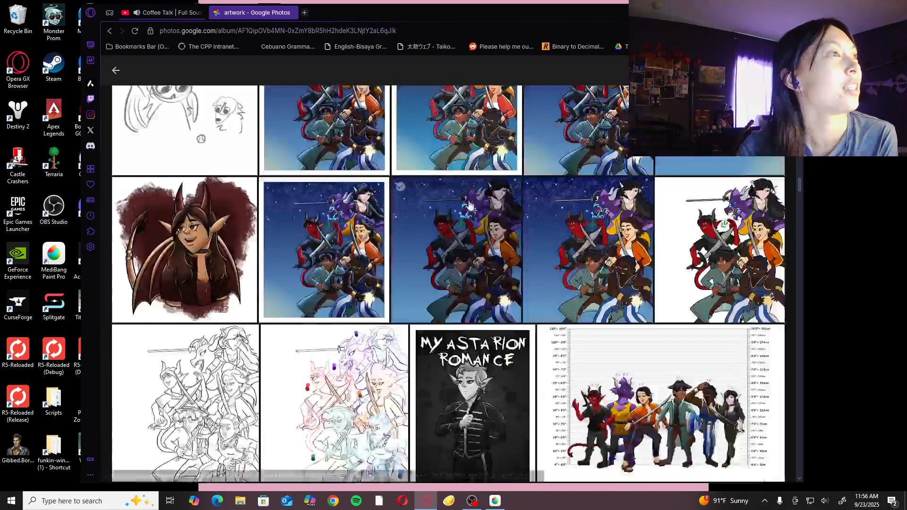
click(617, 369)
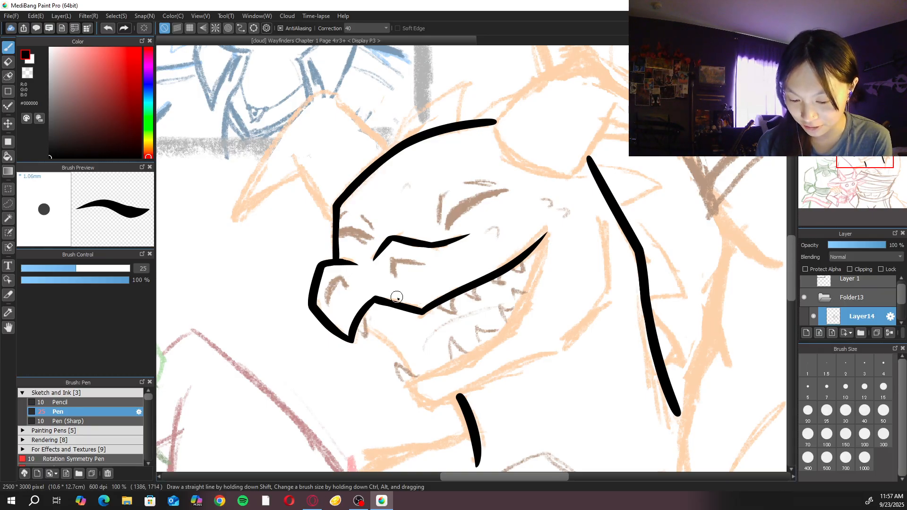
Back in MediBang Paint Pro, ink the lower lip line curving from the corner of the orange creature's grin down to the chin tip
drag(409, 381, 517, 325)
key(ctrl+z)
drag(409, 382, 481, 350)
drag(507, 321, 518, 308)
key(ctrl+z)
drag(547, 234, 498, 345)
key(ctrl+z)
drag(546, 234, 486, 348)
mouse_move(409, 381)
mouse_down()
mouse_move(485, 350)
mouse_move(517, 307)
mouse_up()
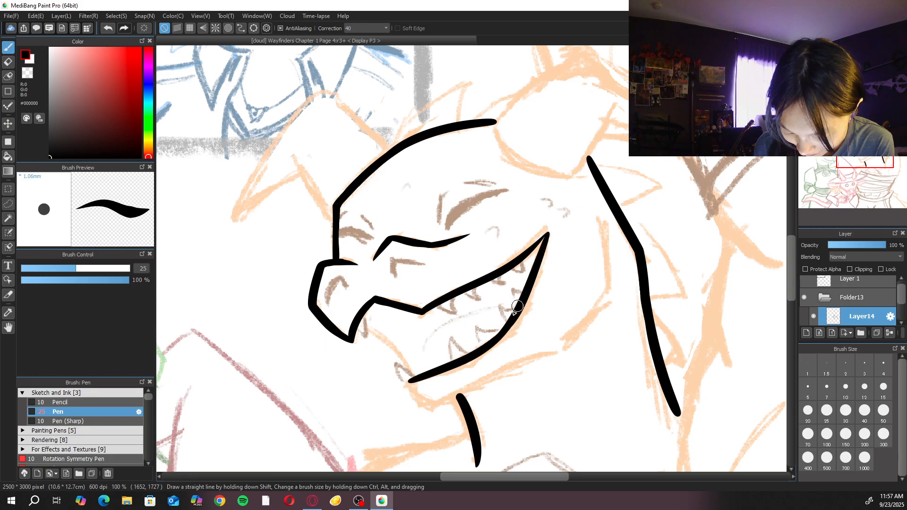
Ink the underside of the orange creature's jaw from the chin tip backwards, plus the angled cheek line behind the grin
mouse_move(411, 383)
mouse_down()
mouse_move(437, 408)
mouse_move(486, 405)
mouse_move(444, 405)
mouse_move(543, 359)
mouse_up()
key(ctrl+z)
key(ctrl+z)
key(ctrl+z)
mouse_move(411, 381)
mouse_down()
mouse_move(453, 399)
mouse_move(552, 370)
mouse_up()
key(ctrl+z)
drag(411, 382, 460, 400)
key(ctrl+z)
mouse_move(411, 382)
mouse_down()
mouse_move(457, 393)
mouse_move(553, 360)
mouse_up()
mouse_move(604, 221)
mouse_down()
mouse_move(611, 292)
mouse_move(580, 344)
mouse_up()
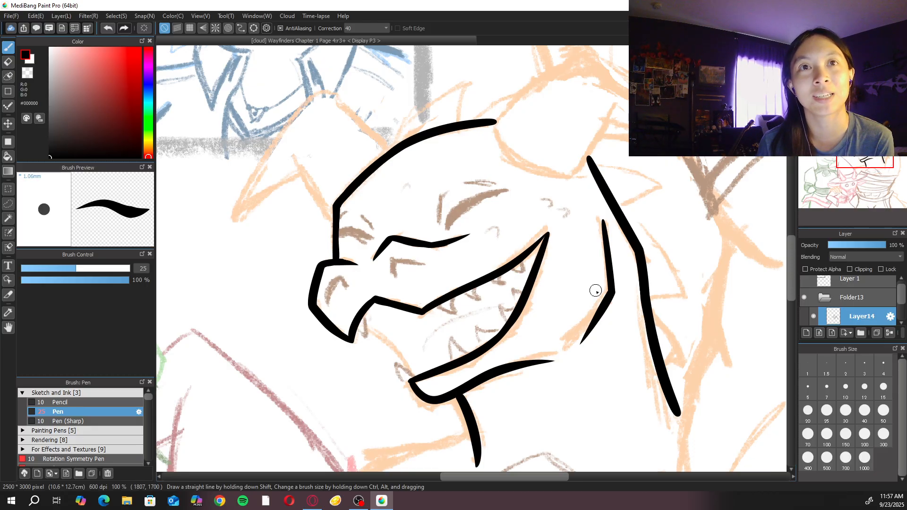
Ink both hooked nostril marks on the orange creature's snout
key(ctrl+plus)
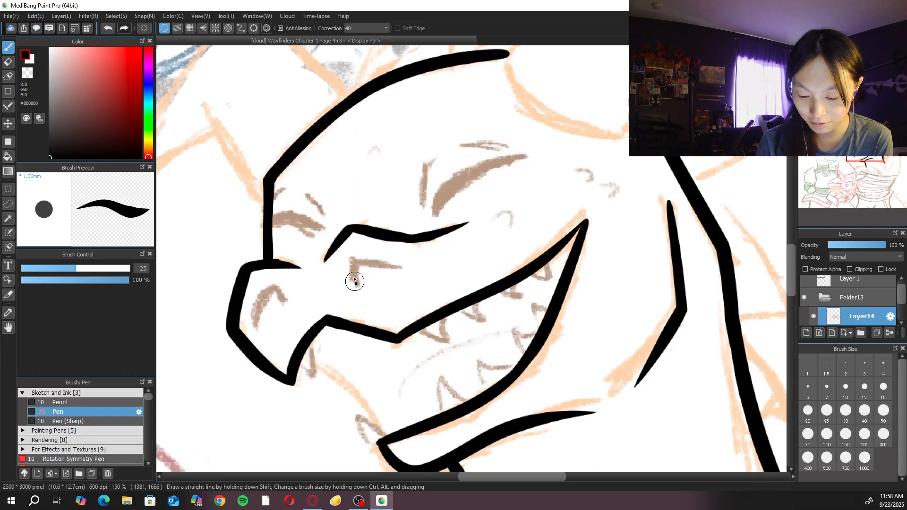
drag(356, 283, 400, 261)
drag(282, 304, 255, 329)
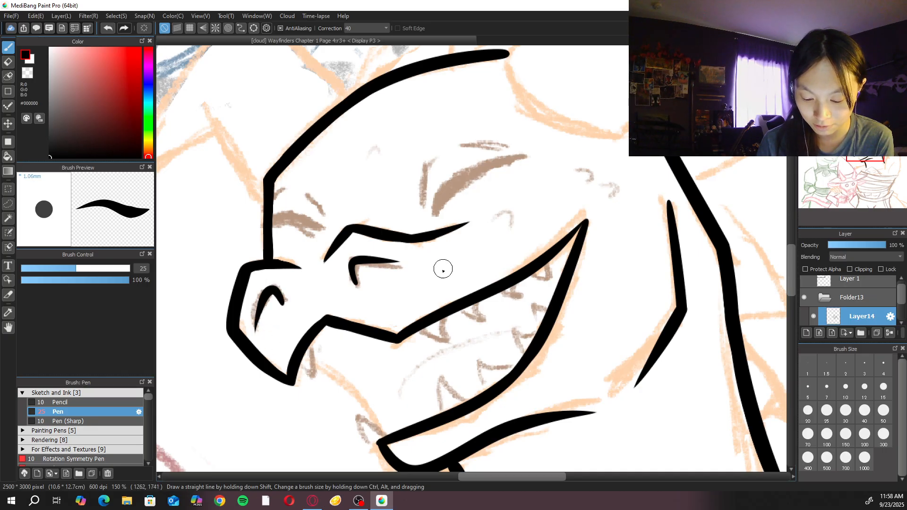
key(ctrl+z)
key(ctrl+z)
mouse_move(357, 285)
mouse_down()
mouse_move(348, 279)
mouse_move(400, 264)
mouse_up()
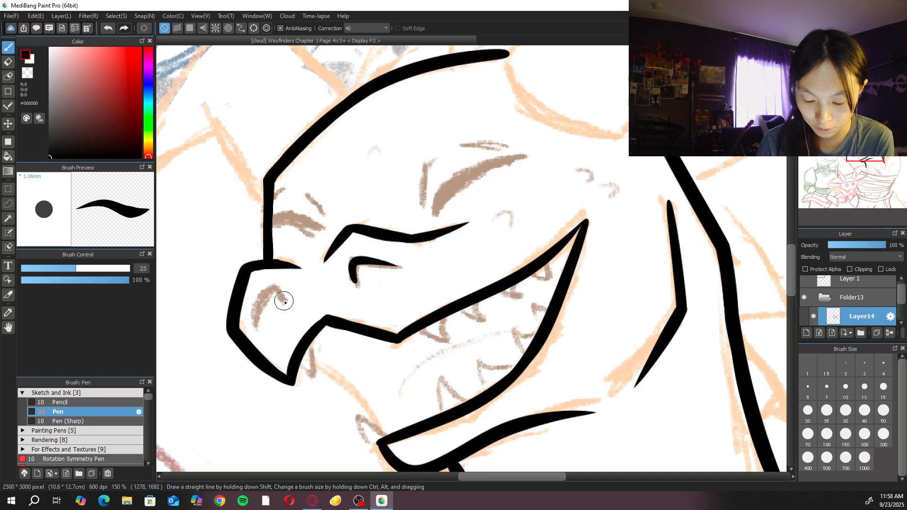
drag(284, 301, 252, 330)
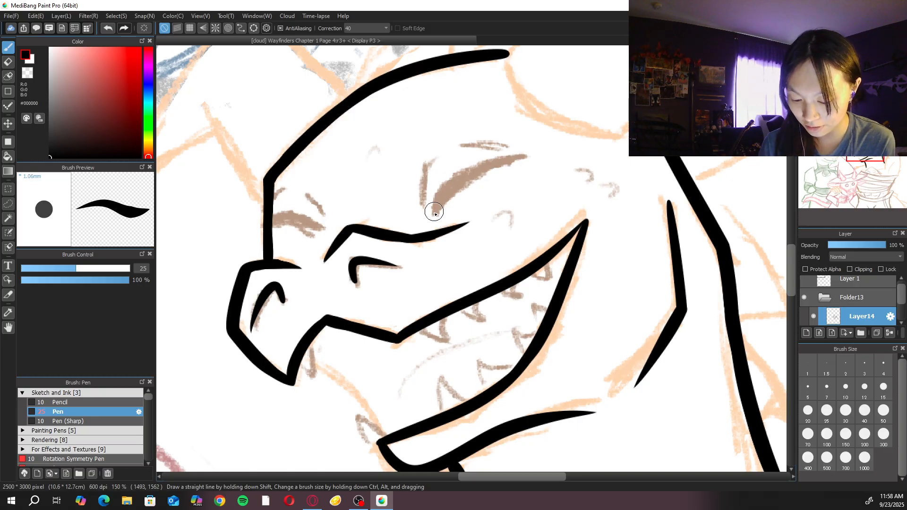
Ink the orange creature's near closed eye with the short crease beside it and the brow line above it
drag(437, 204, 542, 136)
key(ctrl+z)
mouse_move(434, 216)
mouse_down()
mouse_move(473, 171)
mouse_move(526, 155)
mouse_up()
drag(422, 204, 439, 152)
drag(515, 145, 471, 139)
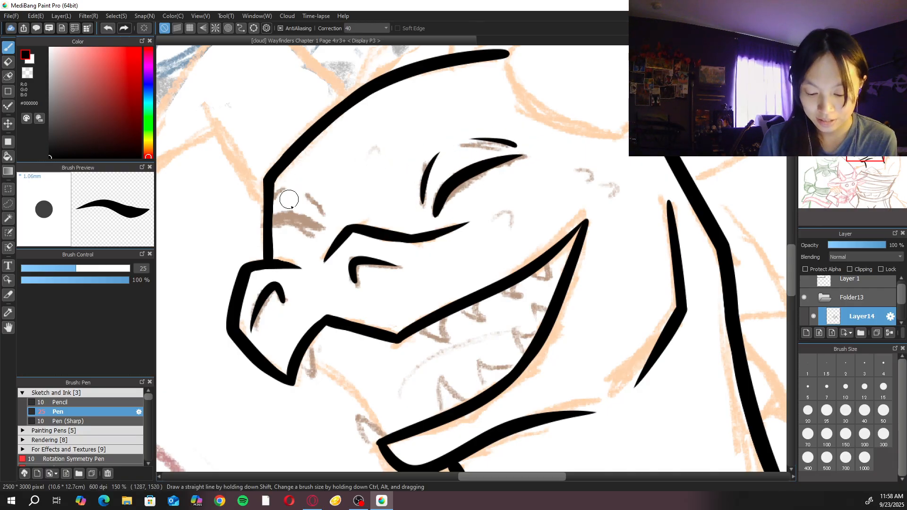
Ink the orange creature's far closed eye and the short slanted brow line above it
mouse_move(270, 217)
mouse_down()
mouse_move(313, 231)
mouse_move(287, 183)
mouse_up()
key(ctrl+z)
drag(323, 215, 293, 187)
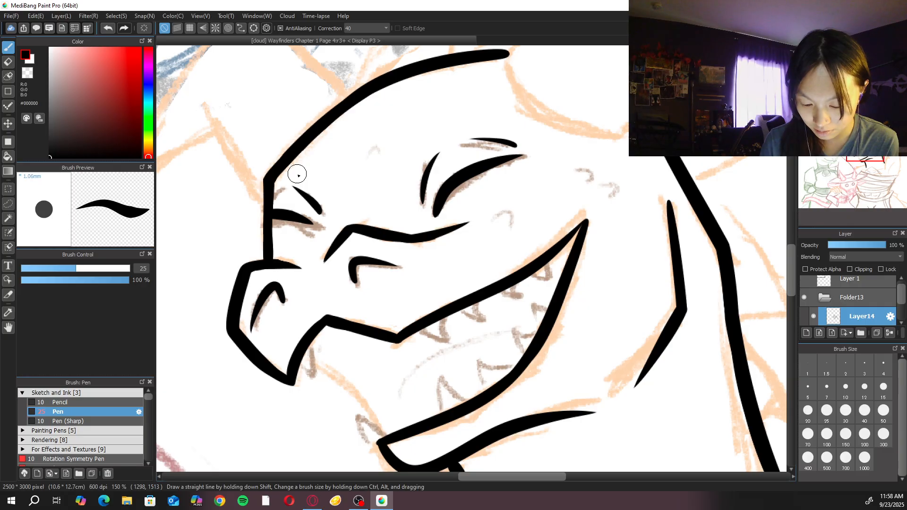
Set the pen size to 10 and try inking the fangs at the front of the orange creature's mouth
scroll(297, 175, down, 3)
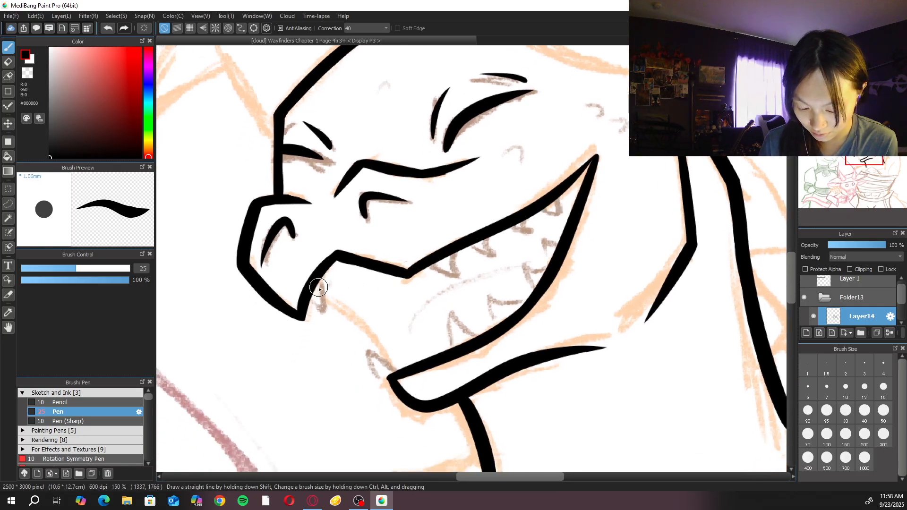
drag(316, 284, 328, 313)
key(ctrl+z)
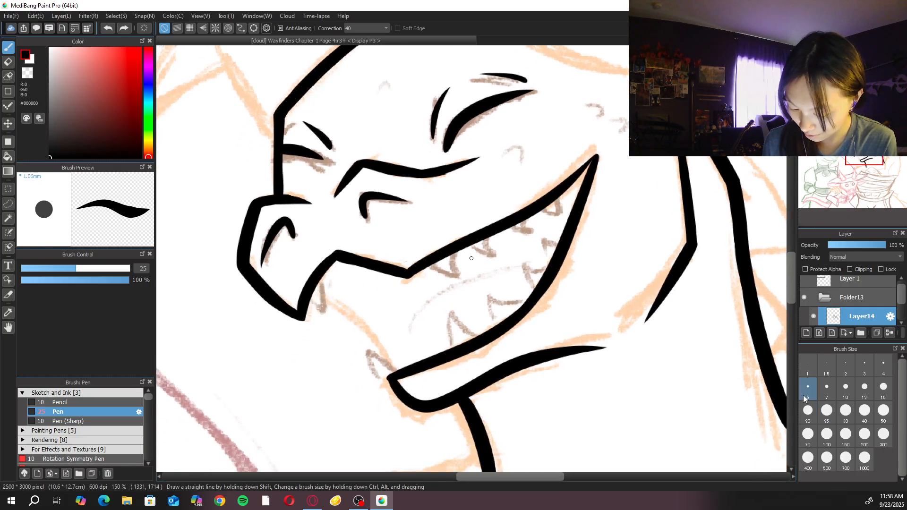
click(808, 386)
click(846, 386)
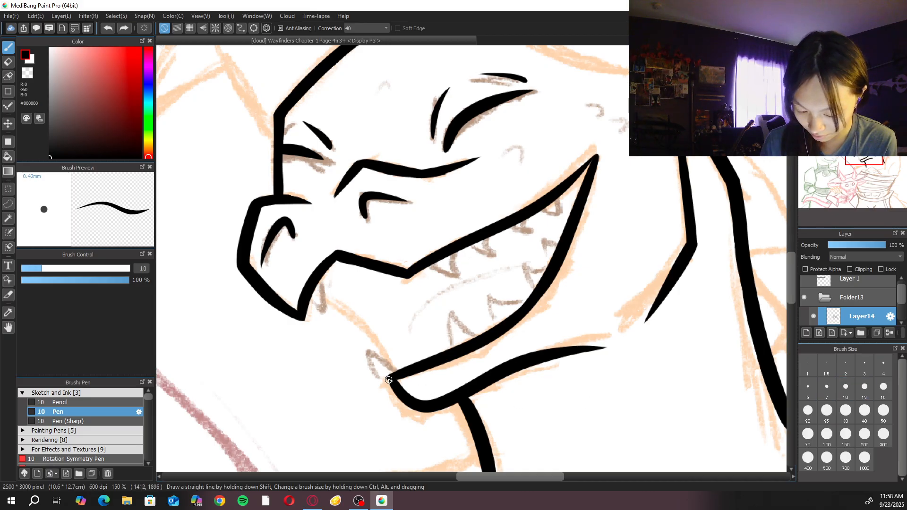
key(ctrl+z)
drag(391, 380, 401, 397)
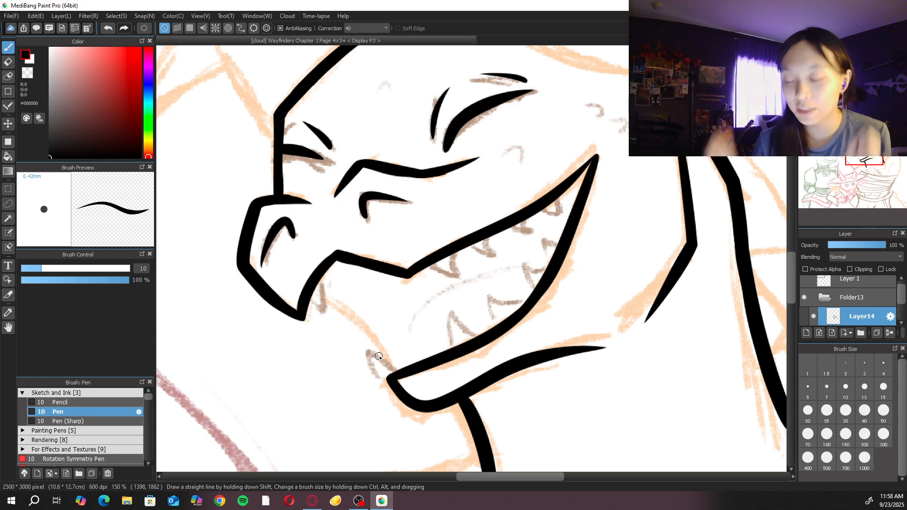
Show Folder6 briefly to view the coloured portrait in the upper panel, hide it again, and reselect Layer14 in Folder13
key(ctrl+0)
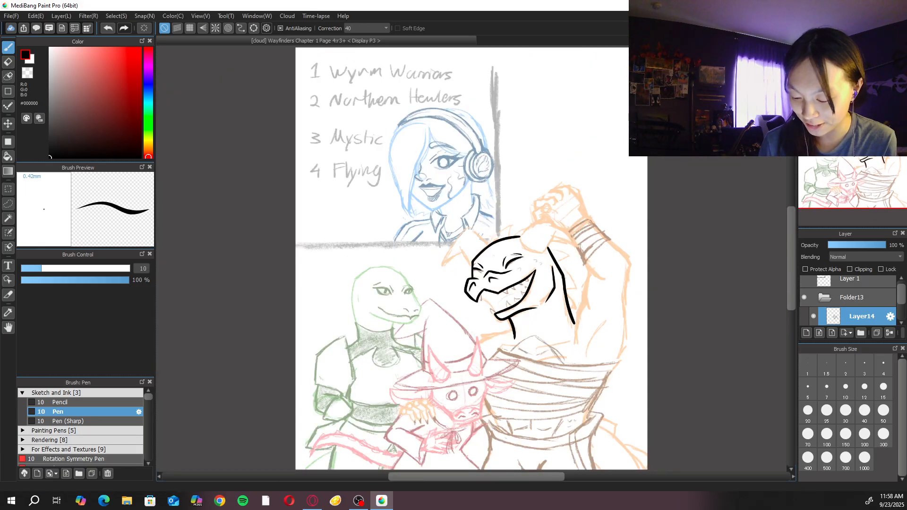
click(812, 297)
click(807, 315)
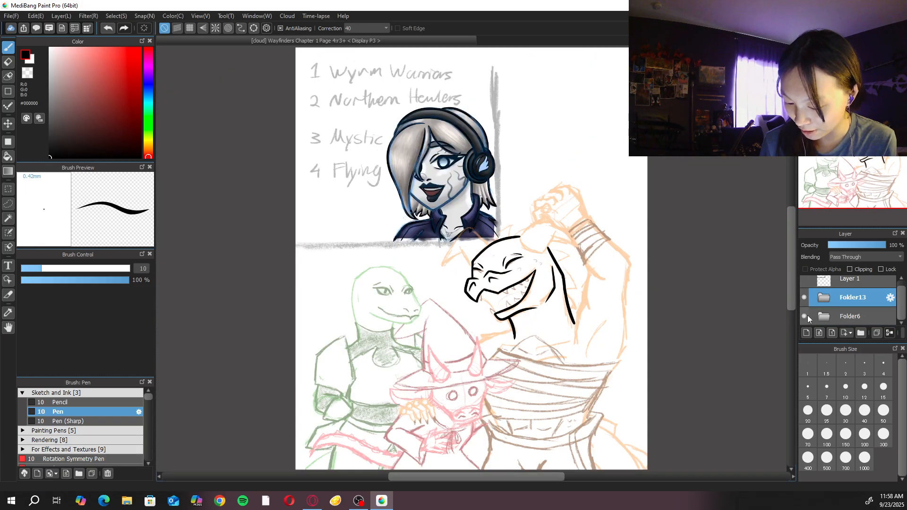
click(805, 316)
click(821, 299)
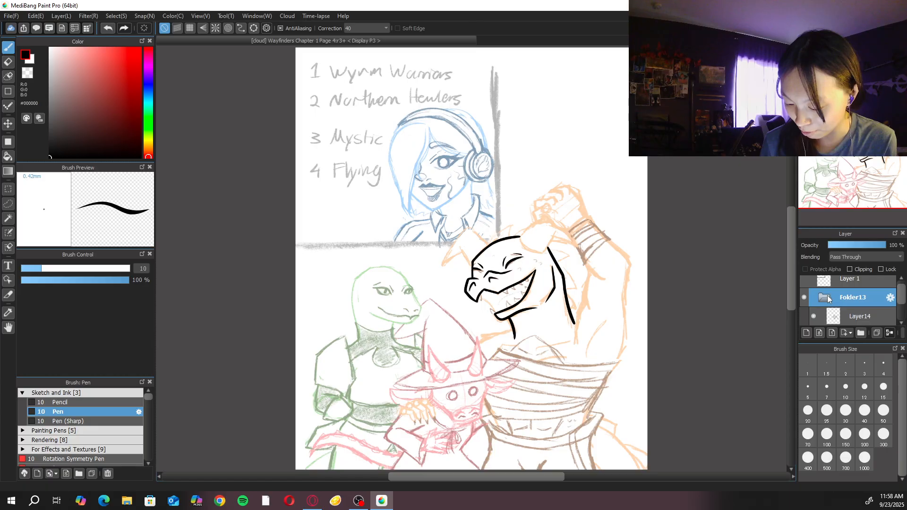
click(851, 314)
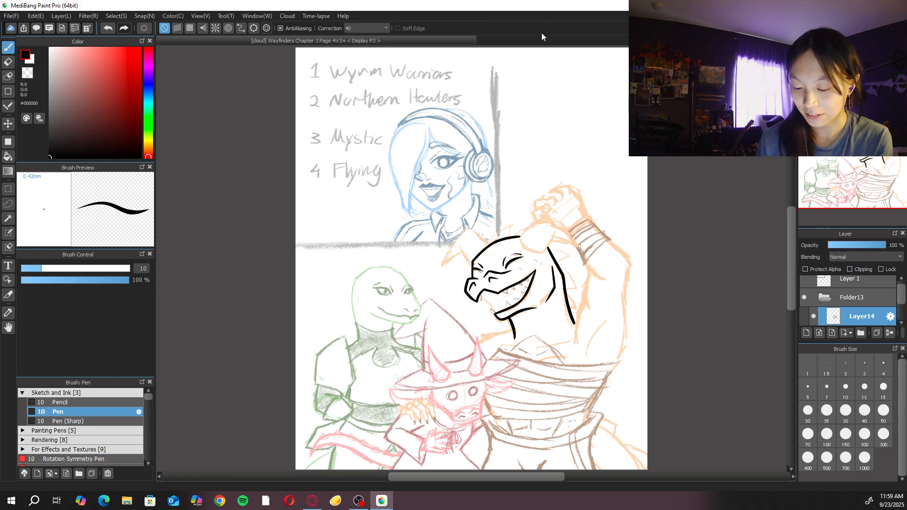
Ink the upper front fang behind the snout tip and the lower fang at the orange creature's chin tip
scroll(545, 319, up, 3)
scroll(545, 319, up, 6)
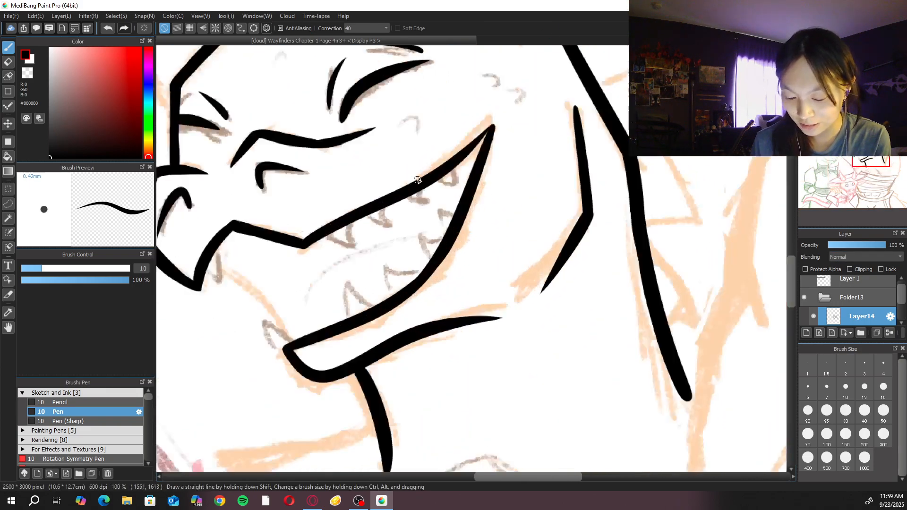
mouse_move(259, 344)
mouse_down()
mouse_move(257, 354)
mouse_move(264, 289)
mouse_up()
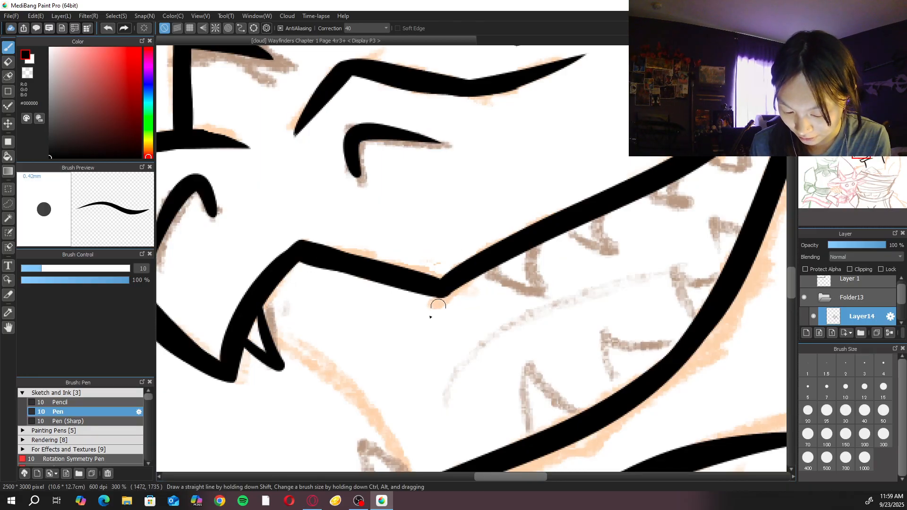
scroll(330, 340, down, 3)
drag(381, 429, 335, 376)
key(ctrl+z)
mouse_move(378, 427)
mouse_down()
mouse_move(341, 376)
mouse_move(424, 413)
mouse_move(364, 395)
mouse_move(418, 409)
mouse_up()
key(ctrl+z)
key(ctrl+z)
Ink the row of small pointed teeth along the upper lip line up to the corner of the grin
mouse_move(461, 210)
mouse_down()
mouse_move(516, 229)
mouse_move(499, 188)
mouse_up()
drag(543, 166, 602, 189)
mouse_move(603, 190)
mouse_down()
mouse_move(584, 152)
mouse_move(667, 155)
mouse_move(652, 118)
mouse_up()
key(ctrl+z)
mouse_move(706, 78)
mouse_down()
mouse_move(585, 177)
mouse_move(610, 208)
mouse_move(595, 174)
mouse_move(610, 204)
mouse_up()
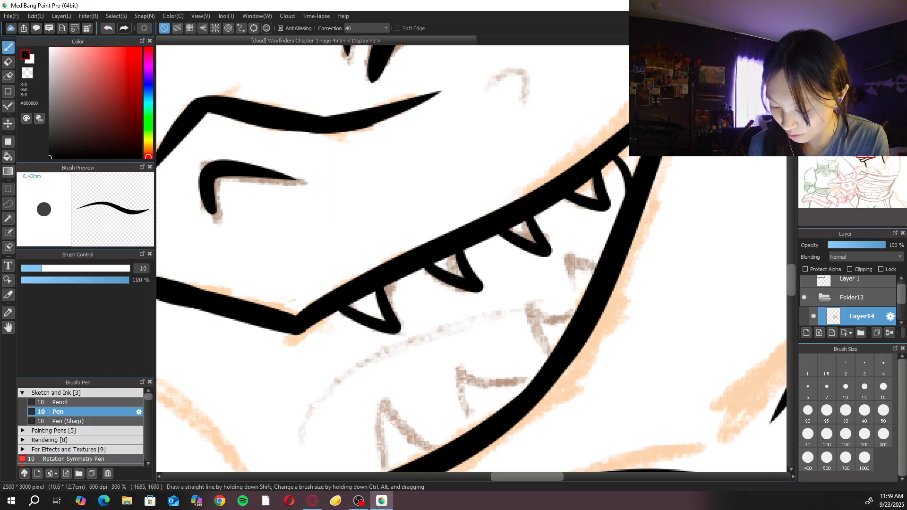
Ink the two larger pointed teeth rising from the front half of the orange creature's lower lip line
scroll(628, 192, down, 5)
drag(437, 251, 444, 279)
key(ctrl+z)
mouse_move(435, 324)
mouse_down()
mouse_move(431, 255)
mouse_move(485, 308)
mouse_up()
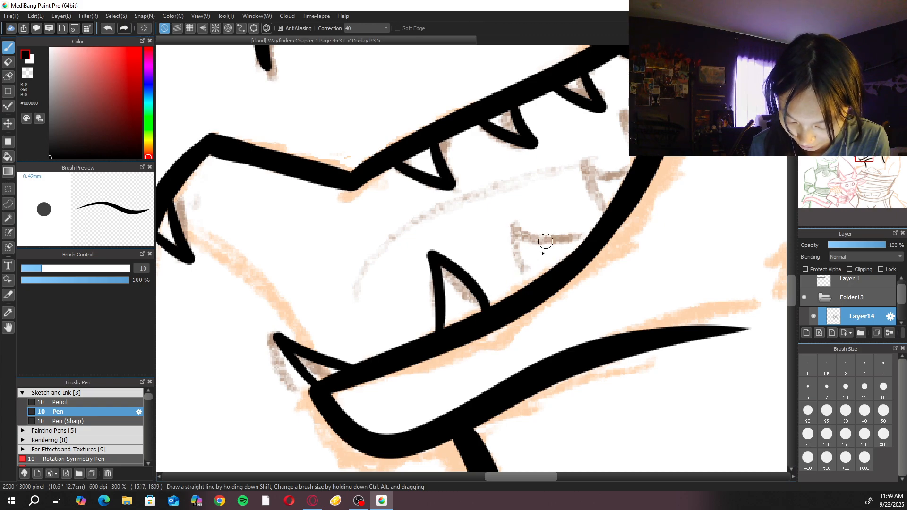
drag(531, 269, 578, 239)
key(ctrl+z)
mouse_move(536, 281)
mouse_down()
mouse_move(516, 229)
mouse_move(571, 249)
mouse_move(579, 229)
mouse_up()
Ink the two smaller lower teeth nearer the corner of the orange creature's grin
scroll(577, 228, down, 5)
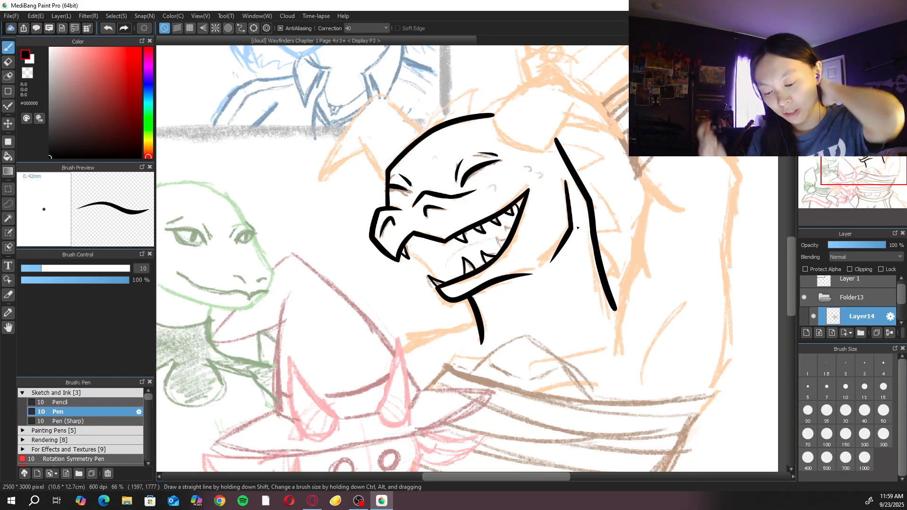
scroll(449, 193, up, 4)
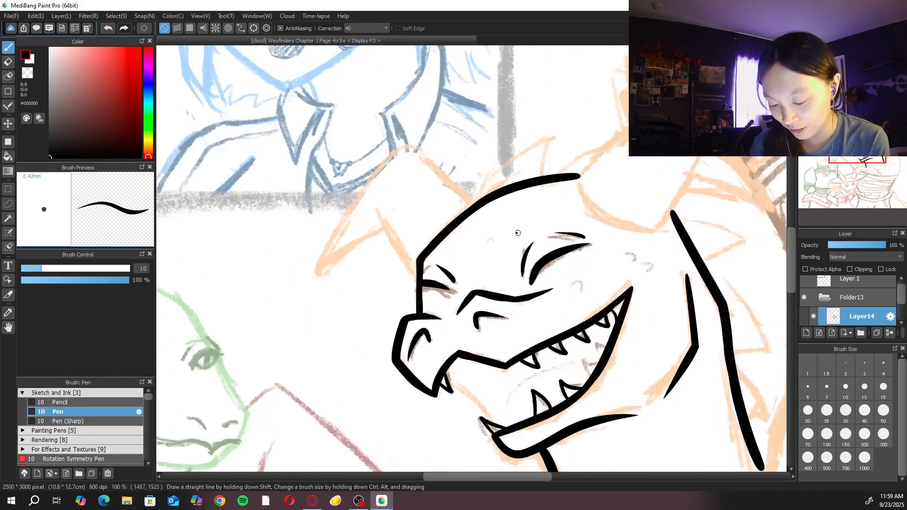
scroll(451, 204, down, 4)
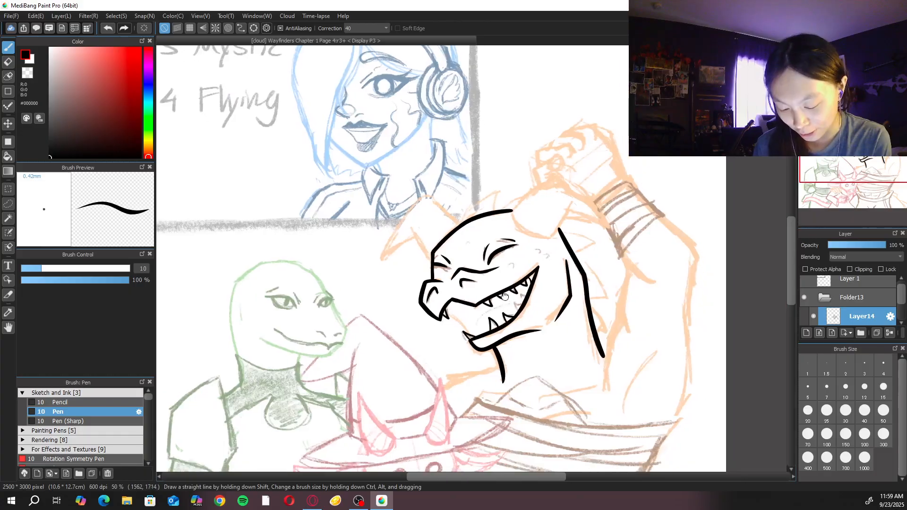
scroll(495, 373, up, 5)
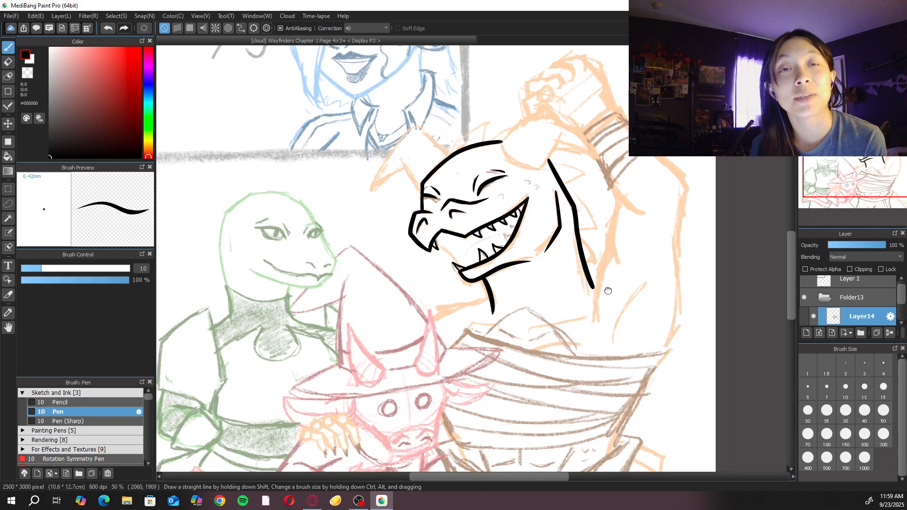
scroll(473, 259, up, 2)
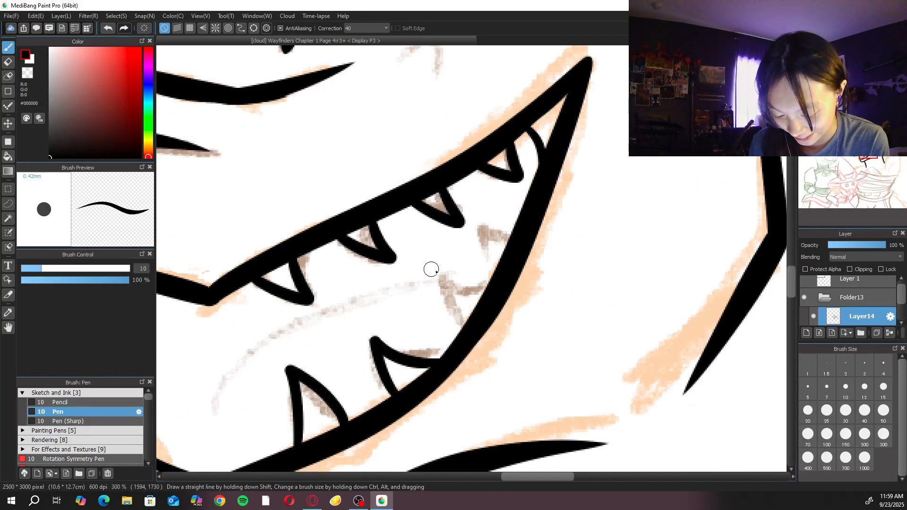
drag(473, 323, 480, 295)
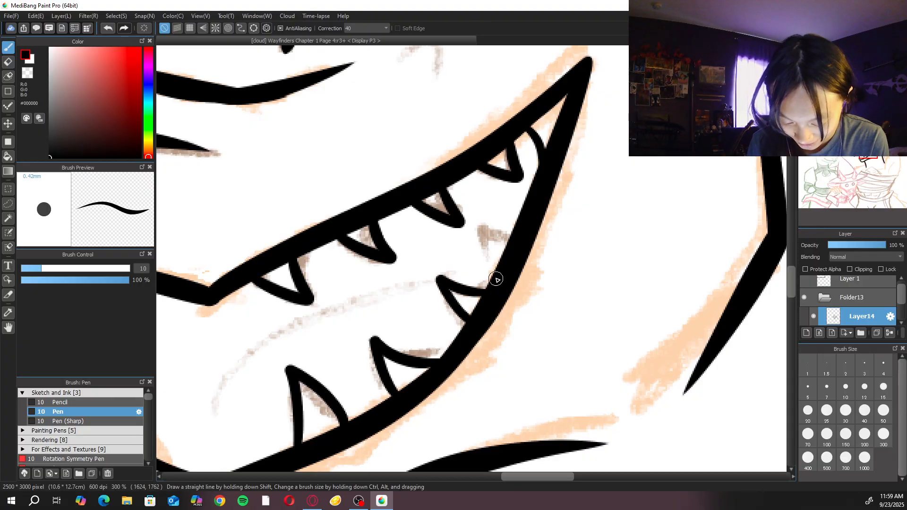
mouse_move(510, 233)
mouse_down()
mouse_move(528, 219)
mouse_move(495, 221)
mouse_move(524, 214)
mouse_up()
key(ctrl+z)
Ink the thin curved far edge of the open mouth, joining the upper front fang to the lower fang
scroll(519, 198, down, 4)
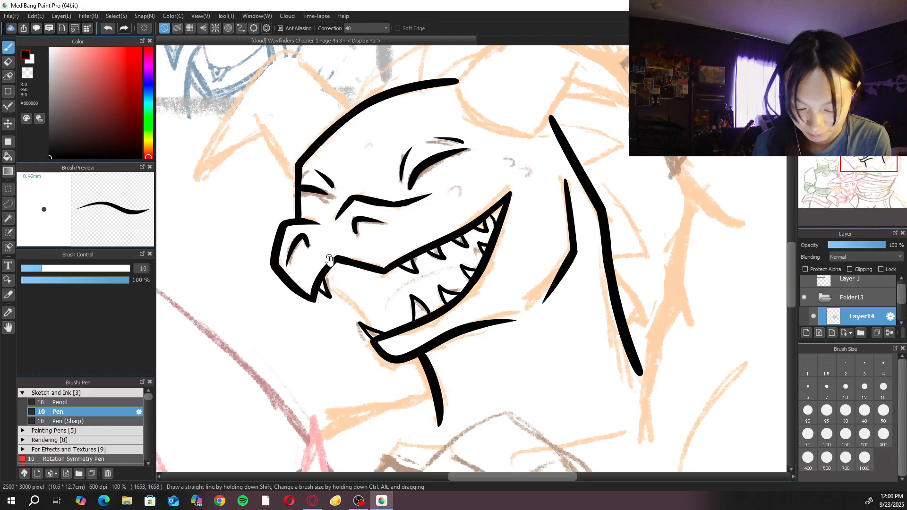
scroll(330, 258, up, 2)
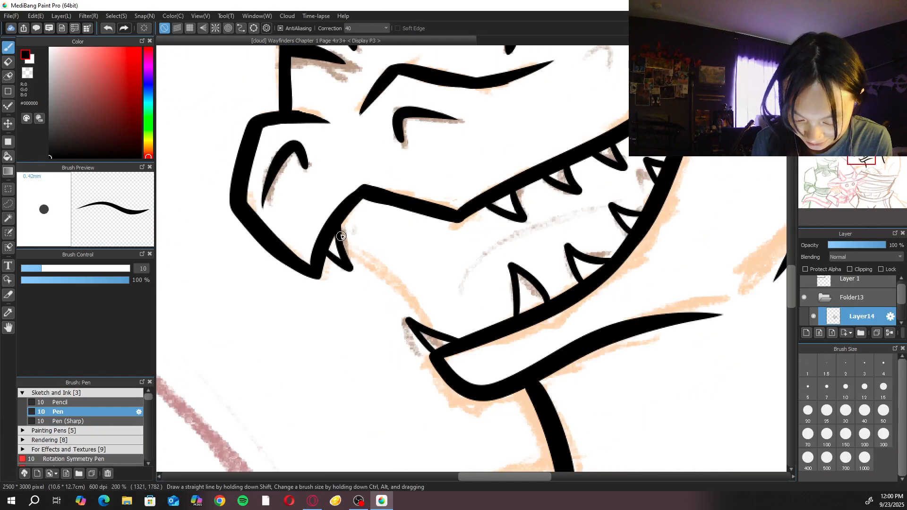
drag(342, 243, 428, 329)
key(ctrl+z)
drag(341, 239, 429, 330)
scroll(383, 268, down, 3)
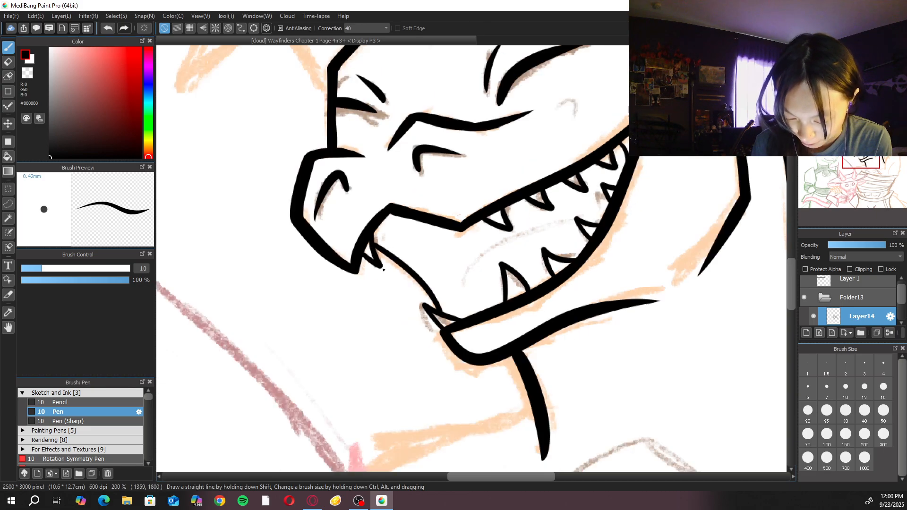
Thicken the far edge of the orange creature's open mouth between the upper and lower front fangs, using pen size 20
scroll(384, 269, up, 3)
drag(472, 255, 729, 390)
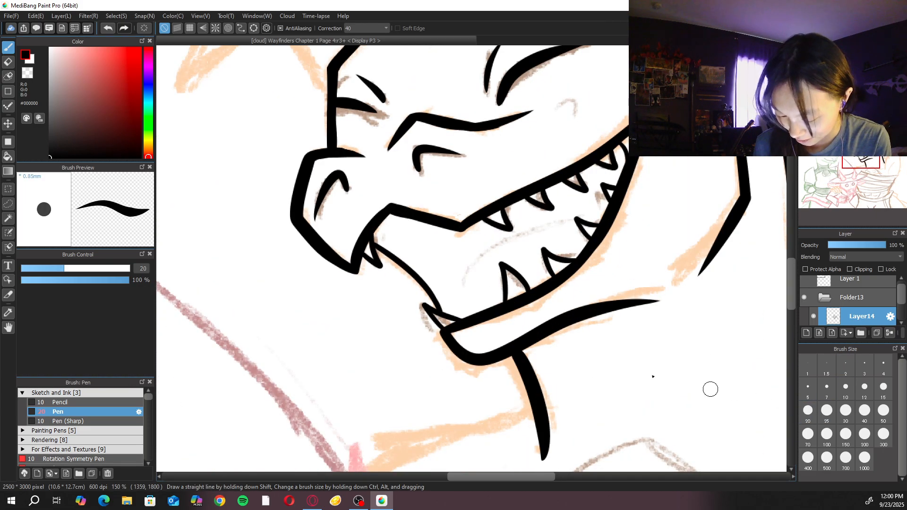
drag(415, 274, 441, 313)
key(ctrl+z)
drag(412, 270, 443, 312)
key(ctrl+z)
mouse_move(412, 270)
mouse_down()
mouse_move(444, 317)
mouse_move(425, 287)
mouse_move(440, 307)
mouse_up()
key(ctrl+z)
key(ctrl+z)
drag(414, 273, 441, 312)
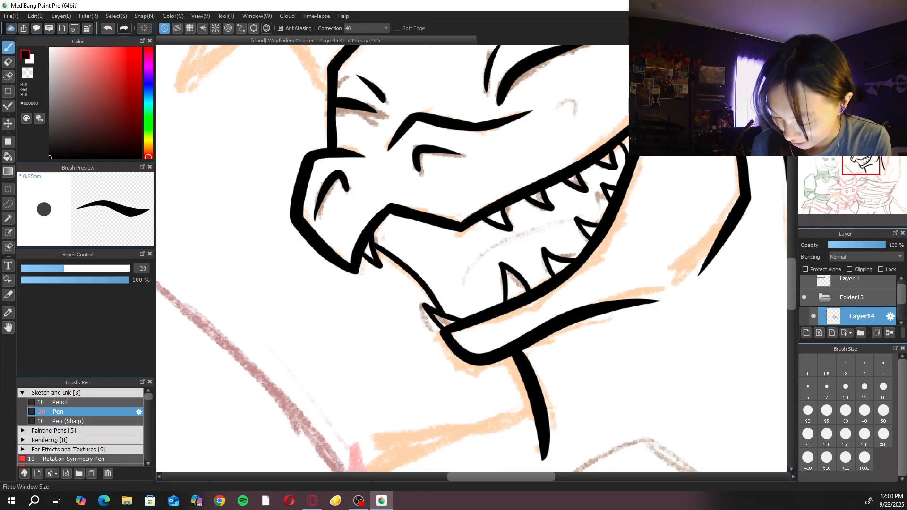
Open the cloud artworks Wayfinders Chapter 1 Page 2 and Wayfinders Chapter 1 Page 1
key(ctrl+0)
click(16, 19)
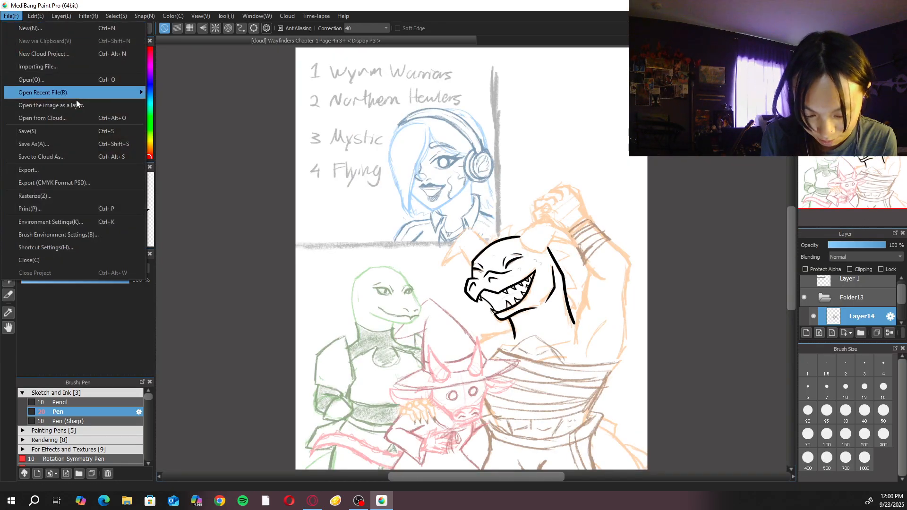
click(100, 121)
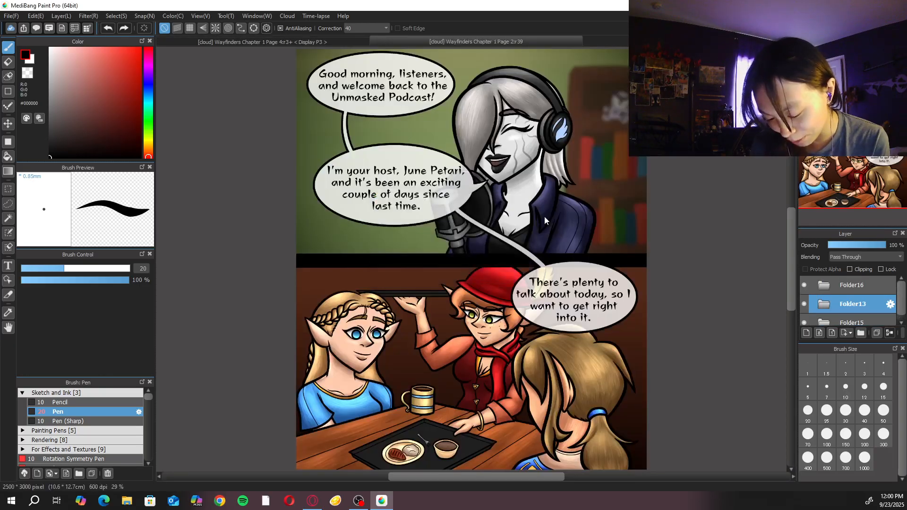
click(11, 16)
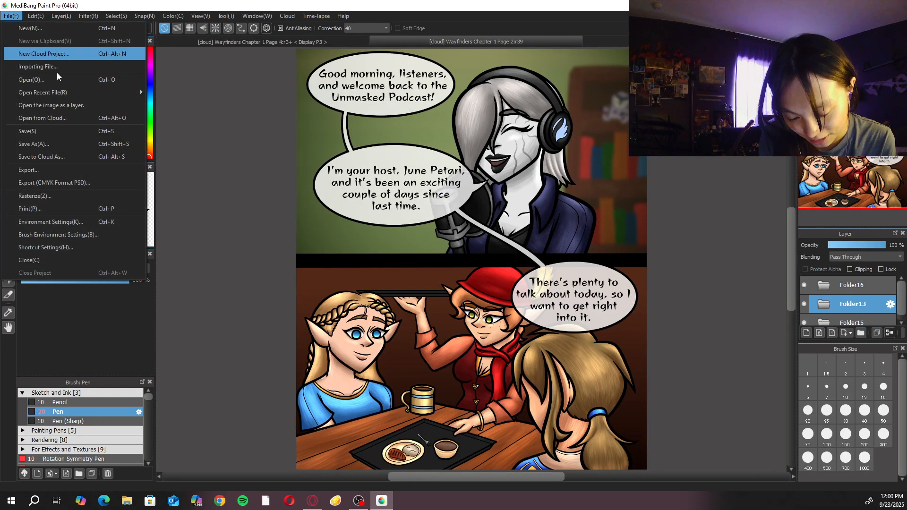
click(80, 117)
double_click(290, 305)
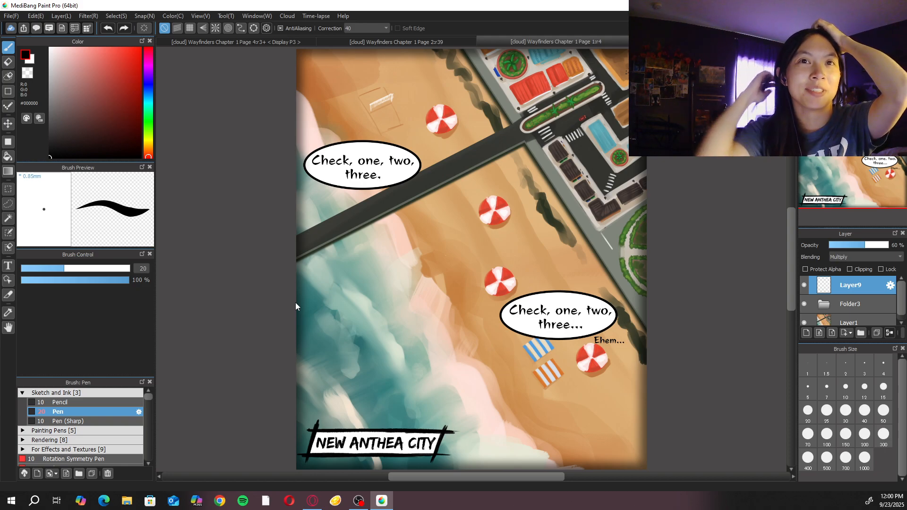
Open the cloud artwork Wayfinders Chapter 1 Page 3
click(11, 16)
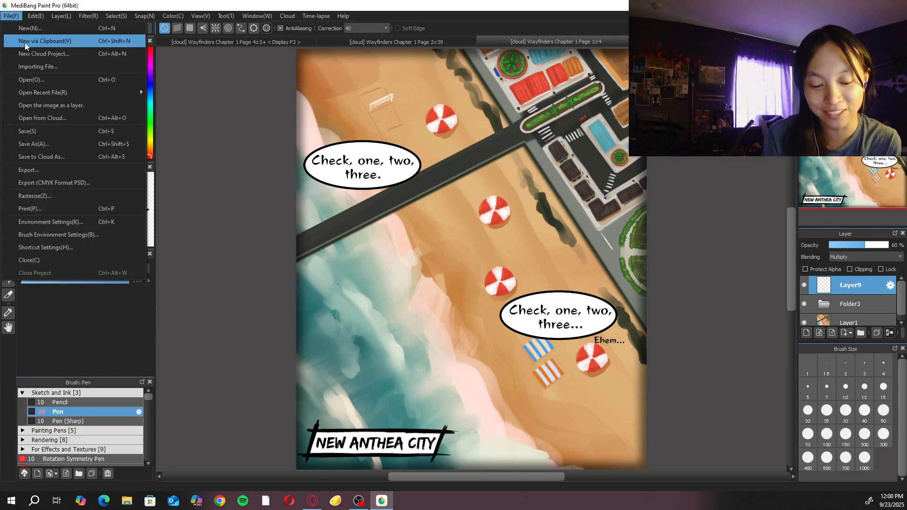
click(62, 117)
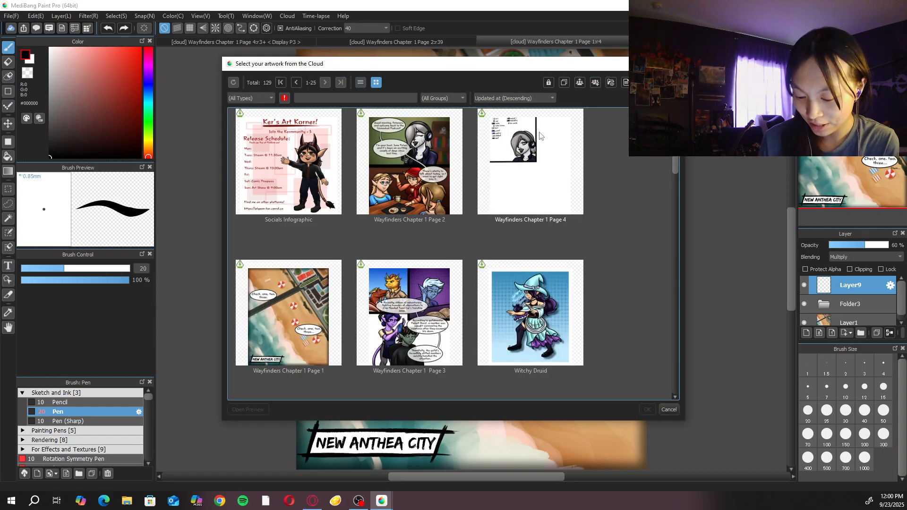
click(409, 326)
click(648, 407)
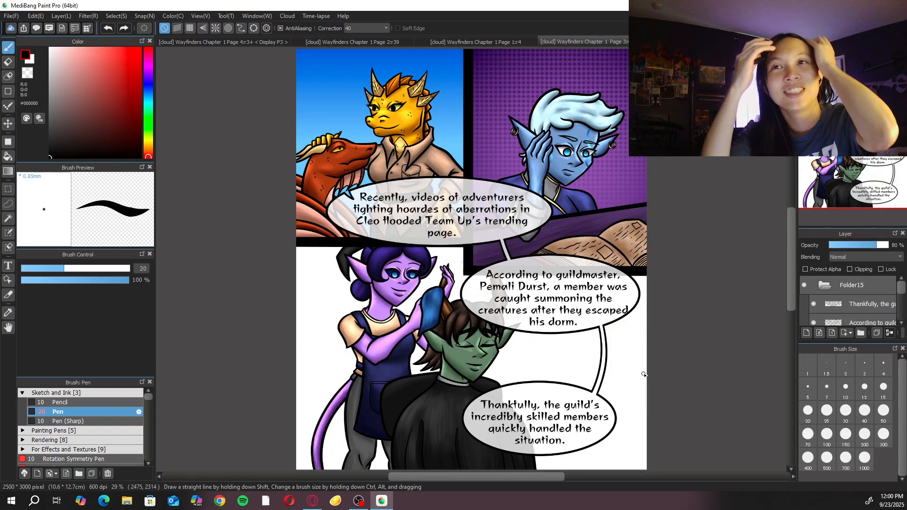
Look over the finished Page 1, and examine Page 2's speech bubbles and tavern panel up close
click(503, 41)
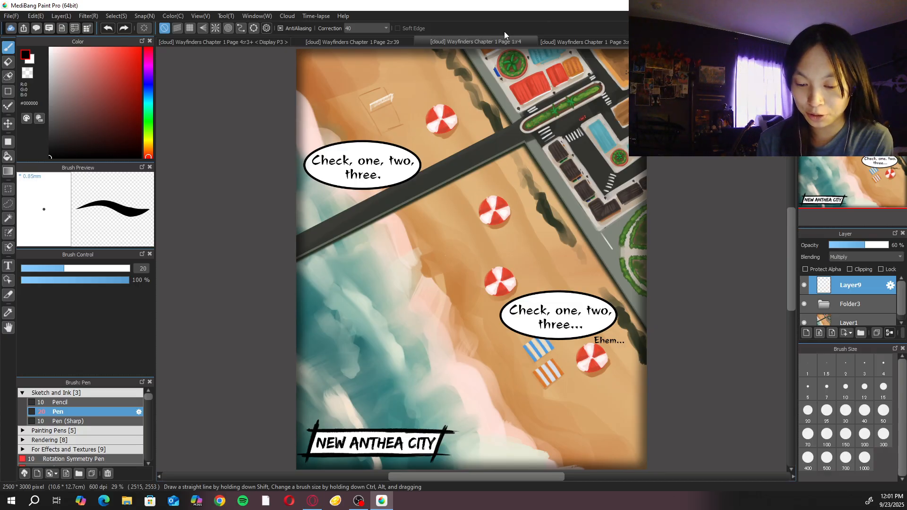
click(399, 41)
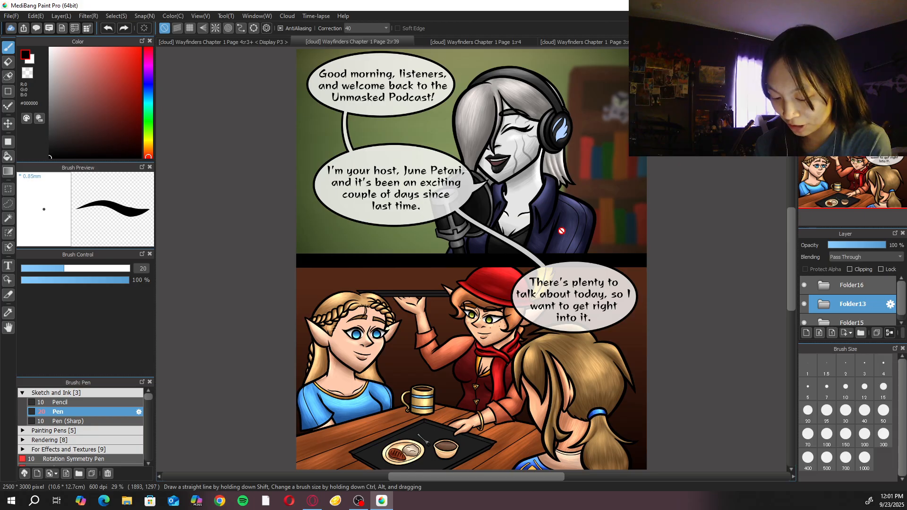
scroll(561, 231, down, 4)
ctrl+scroll(542, 234, up, 2)
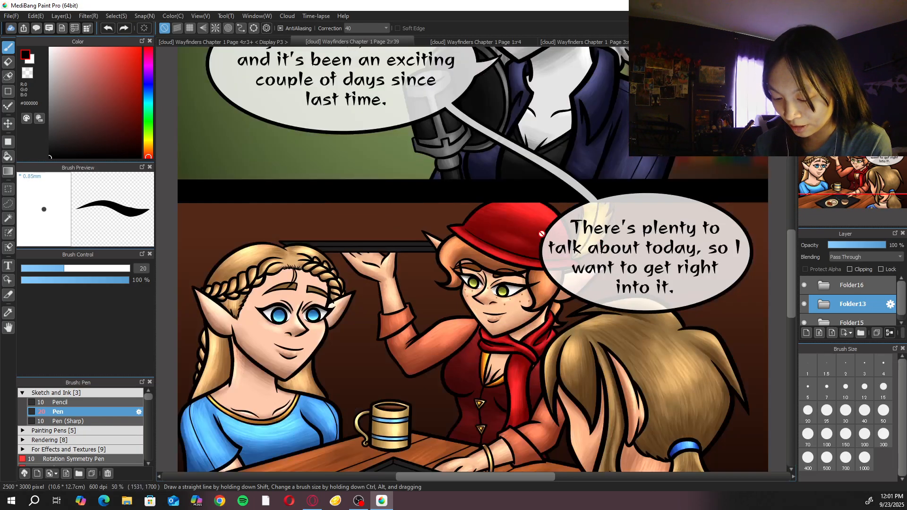
scroll(532, 298, down, 2)
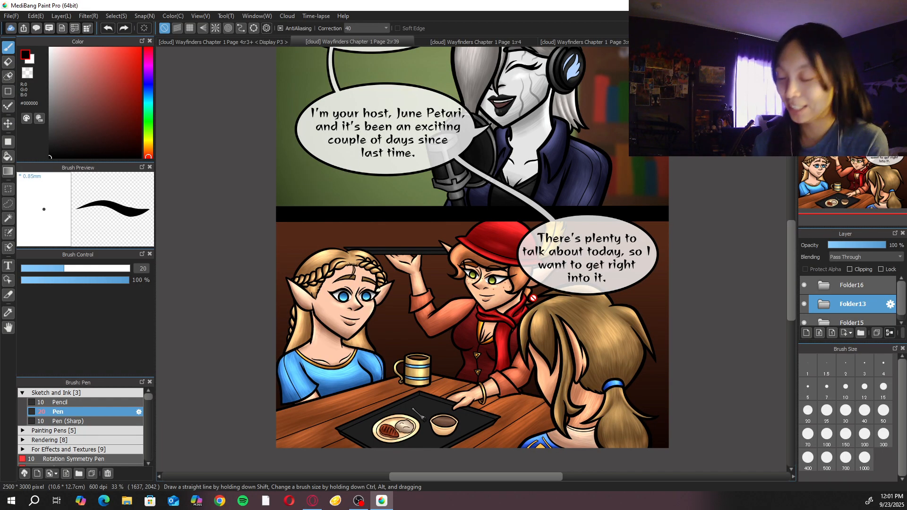
scroll(472, 283, down, 1)
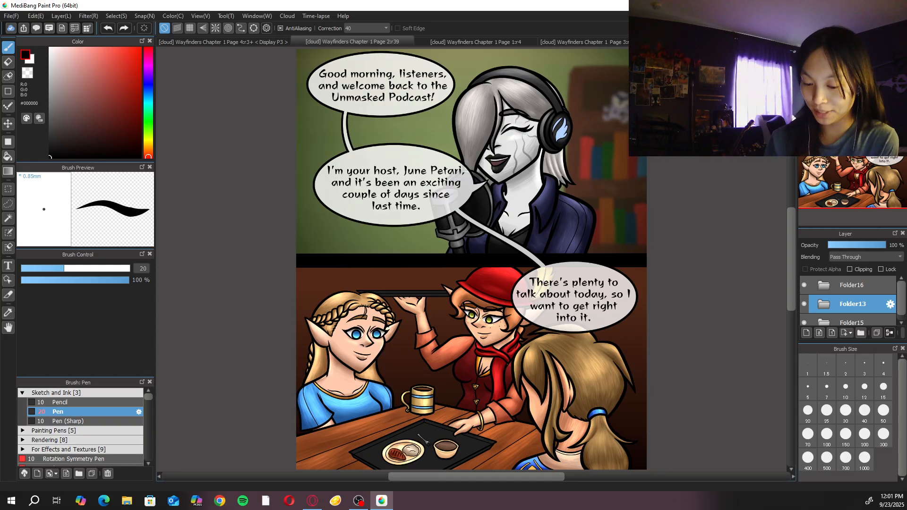
On Page 3, shift the "According to guildmaster" text slightly to center it in its speech bubble and save the page
click(618, 42)
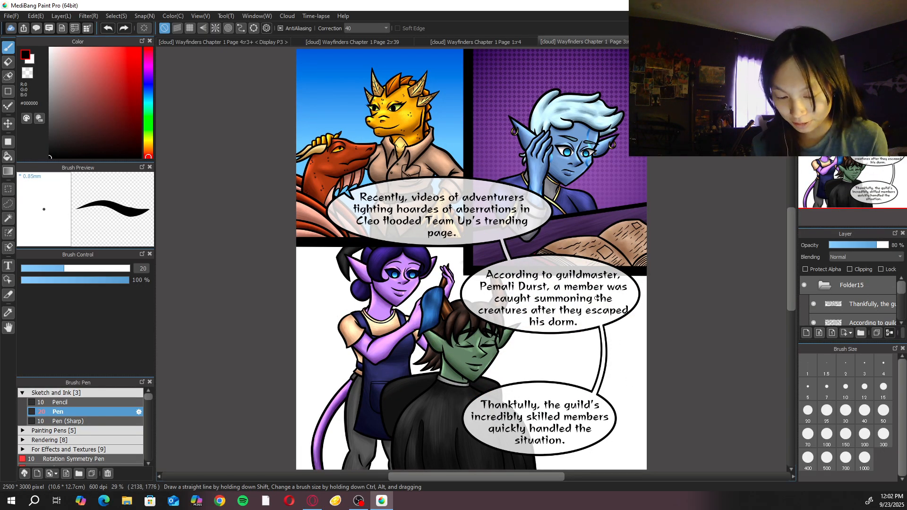
right_click(585, 300)
click(580, 337)
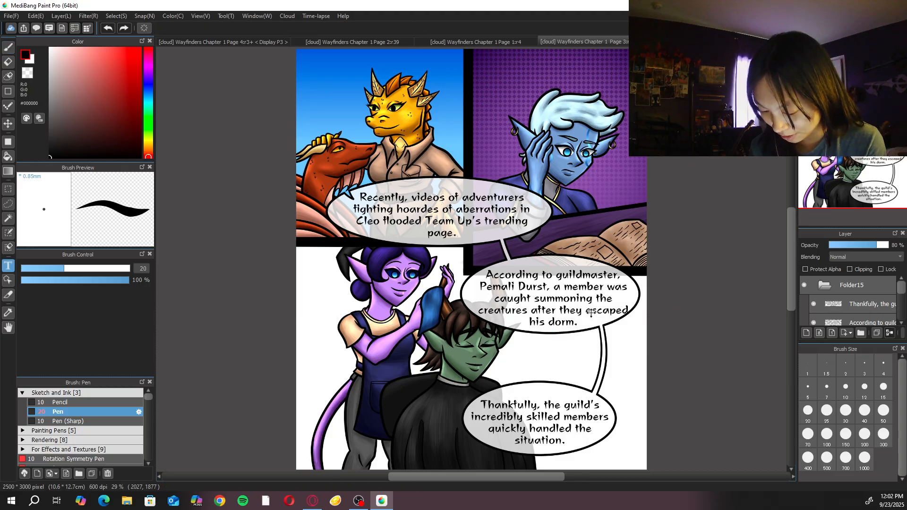
drag(607, 294, 612, 293)
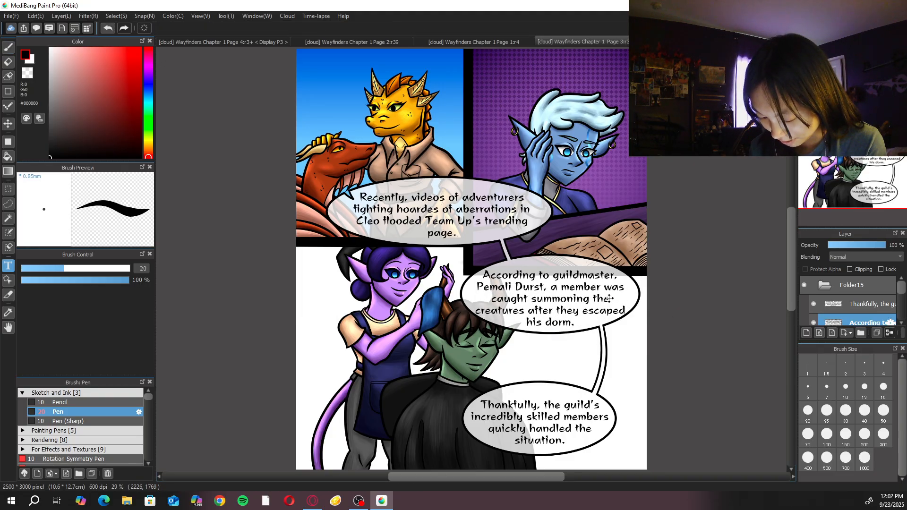
key(ctrl+s)
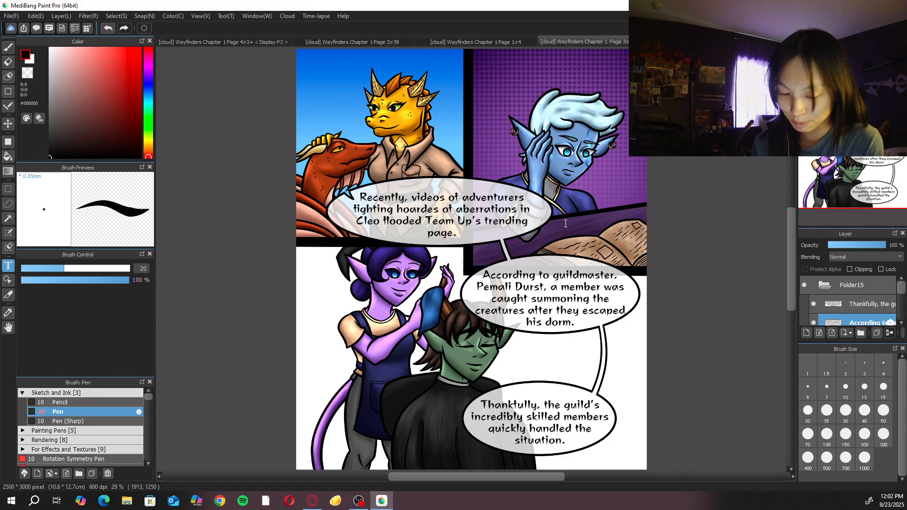
Examine Page 3's upper panels and the lower haircut panel up close, ending with the whole page in view
key(b)
scroll(542, 228, up, 4)
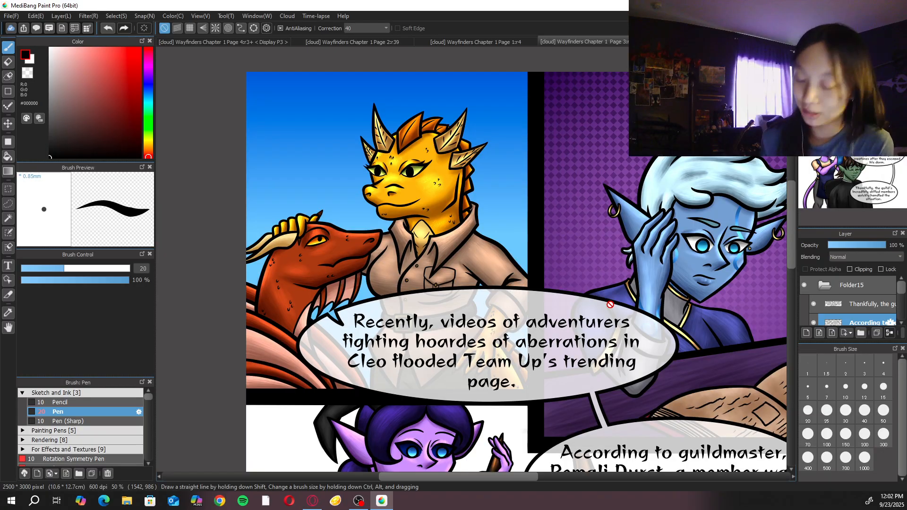
scroll(610, 305, right, 5)
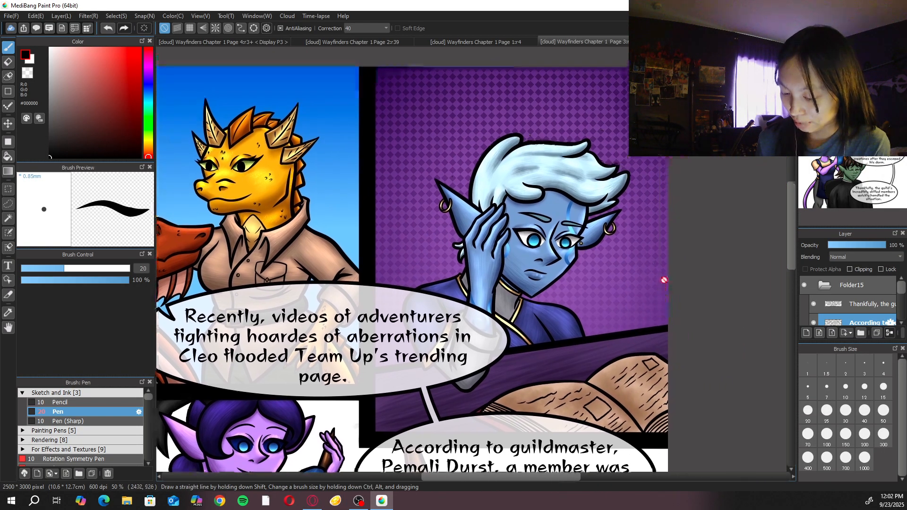
scroll(661, 289, down, 2)
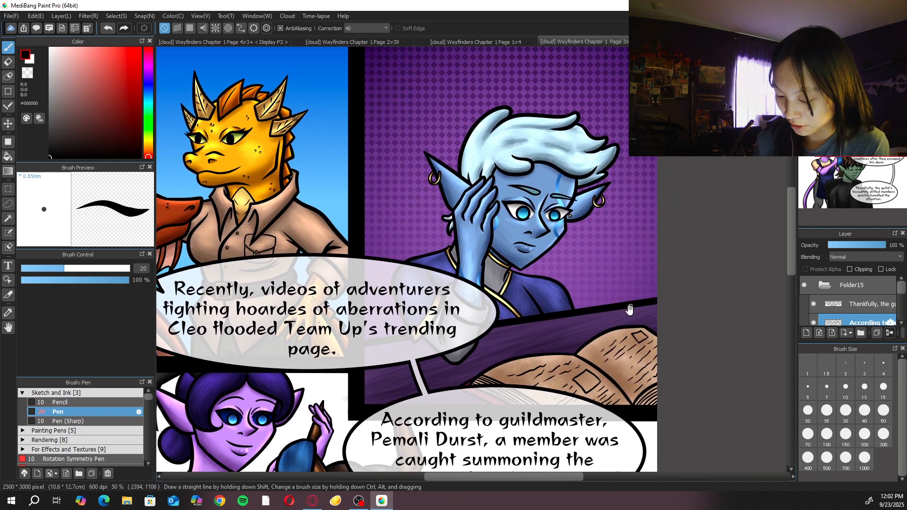
drag(549, 400, 695, 91)
key(ctrl+minus)
key(ctrl+plus)
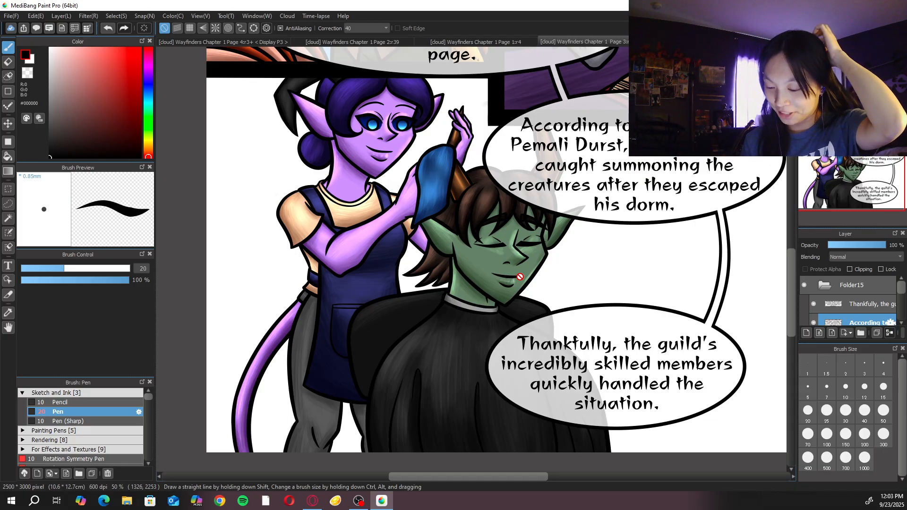
key(ctrl+0)
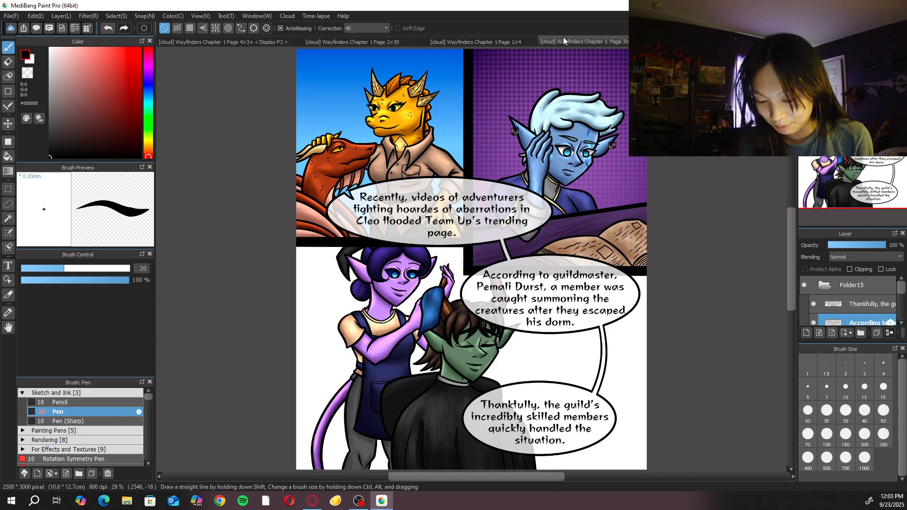
Compare the finished Pages 1, 2 and 3 by switching between them
click(480, 39)
click(411, 41)
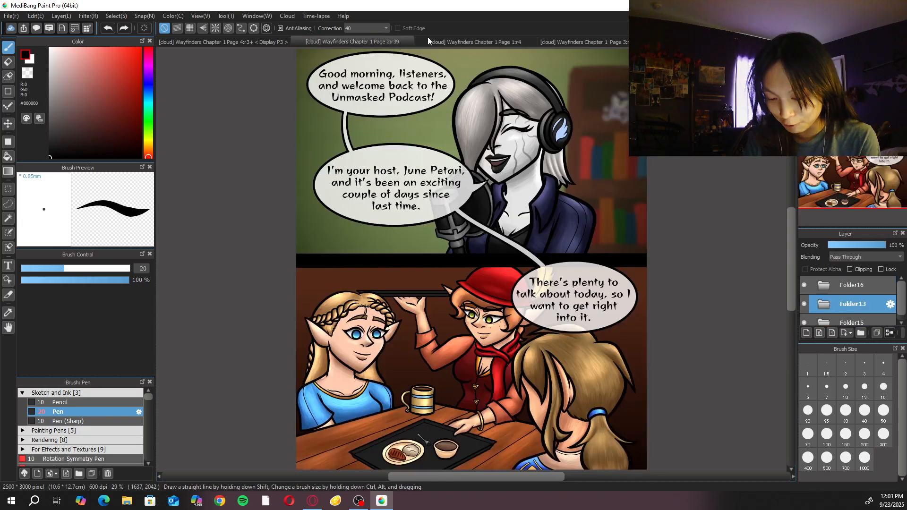
click(610, 42)
click(525, 40)
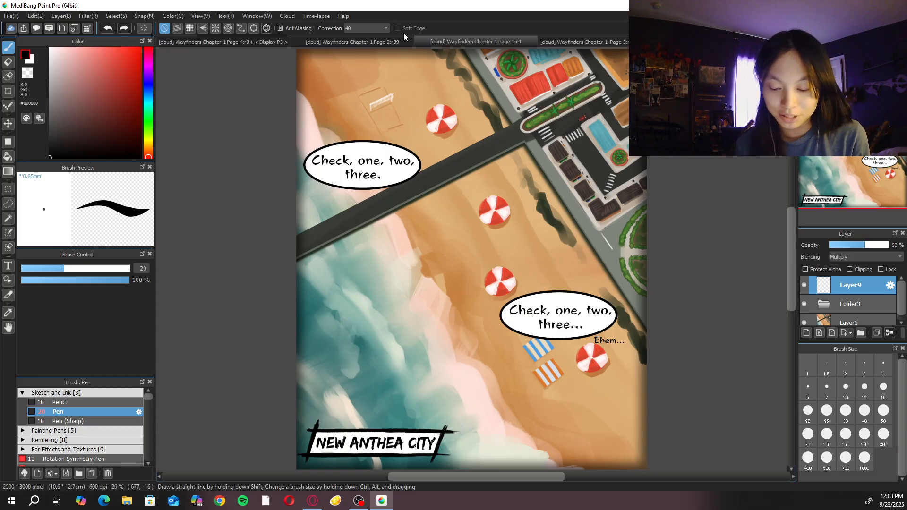
Close Pages 1, 2 and 3, leaving only Wayfinders Chapter 1 Page 4 open
key(ctrl+w)
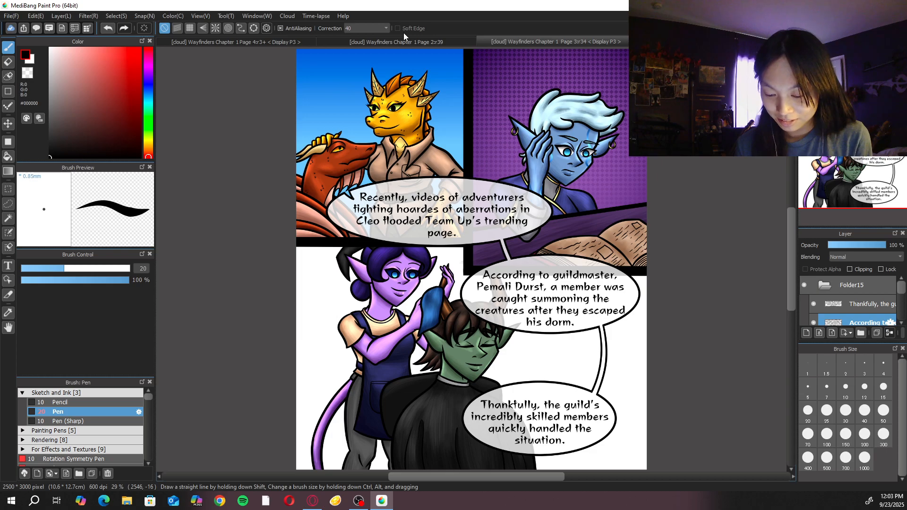
key(ctrl+w)
click(553, 42)
key(ctrl+w)
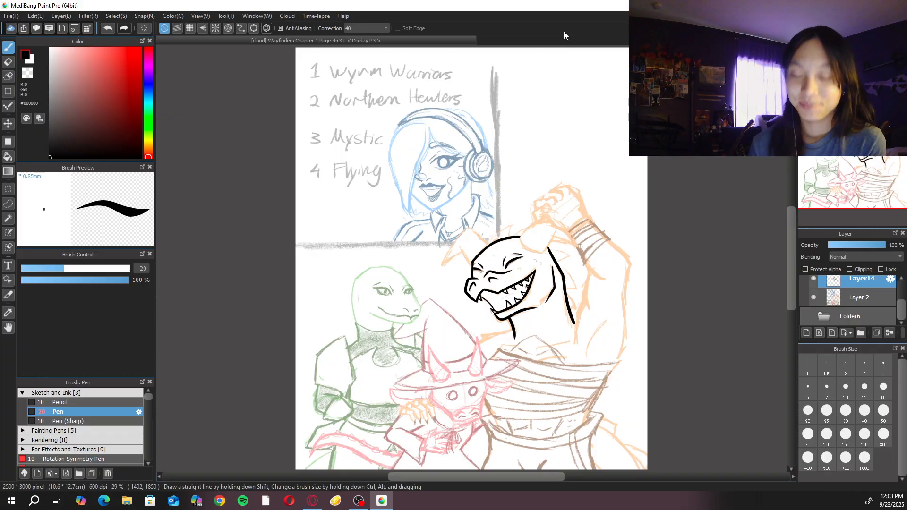
Ink small curved scale marks in clusters of three on the orange creature's forehead and cheek with pen size 10
scroll(542, 290, up, 6)
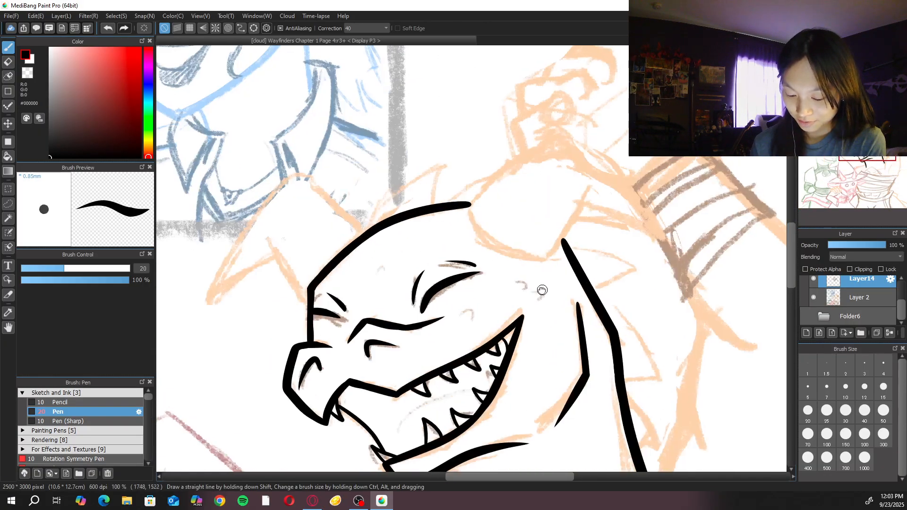
scroll(543, 290, up, 2)
click(845, 386)
mouse_move(464, 347)
mouse_down()
mouse_move(477, 353)
mouse_move(476, 326)
mouse_up()
key(ctrl+z)
mouse_move(274, 273)
mouse_down()
mouse_move(281, 263)
mouse_move(295, 280)
mouse_move(303, 245)
mouse_move(279, 267)
mouse_up()
key(ctrl+z)
key(ctrl+z)
key(ctrl+z)
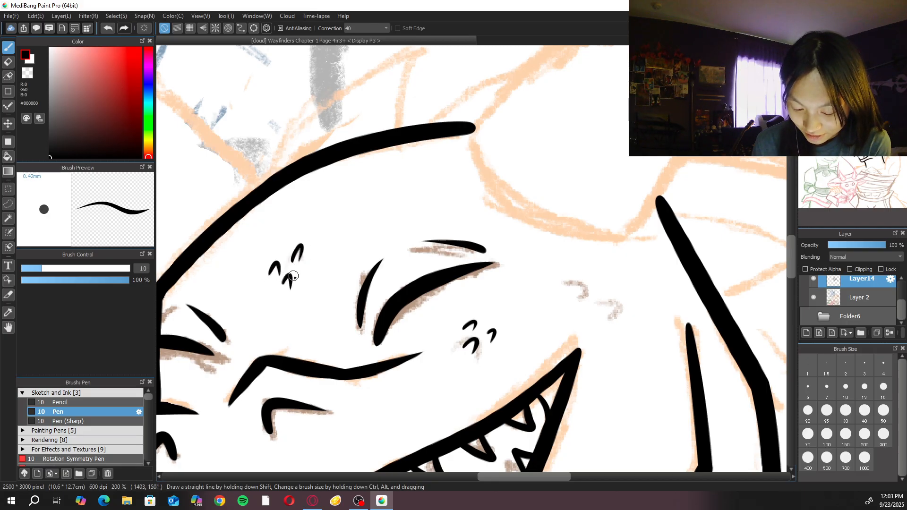
Ink a third cluster of three small scale marks behind the orange creature's closed eye
drag(459, 299, 544, 236)
drag(712, 310, 562, 317)
drag(504, 235, 520, 232)
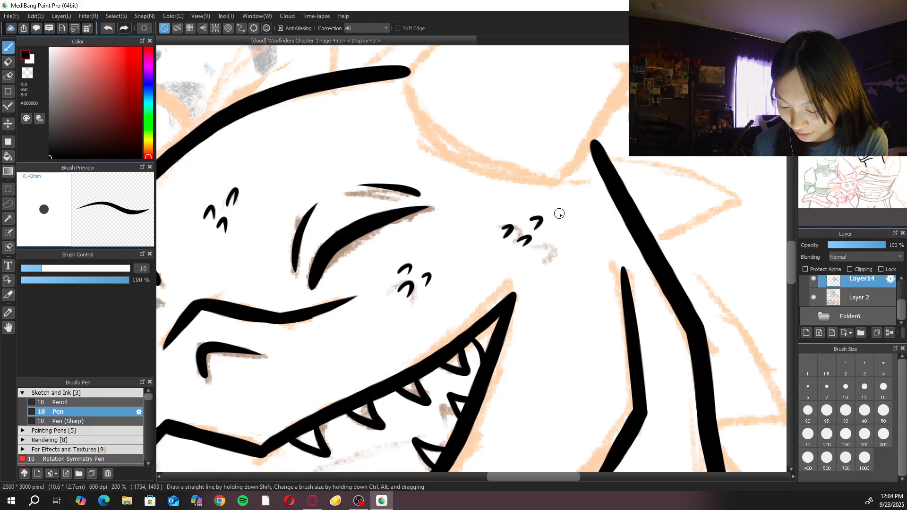
scroll(559, 214, down, 4)
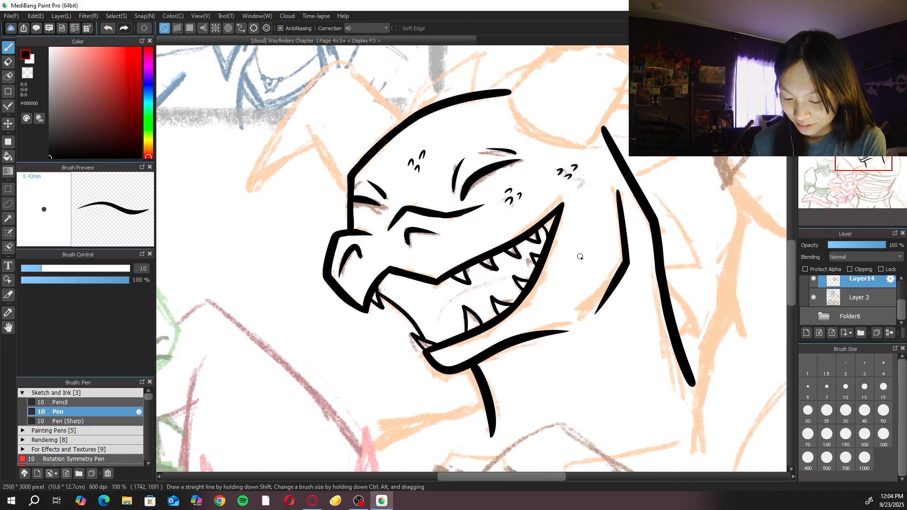
Try to re-ink the far edge of the open mouth between the front fangs with pen size 20
scroll(580, 256, up, 2)
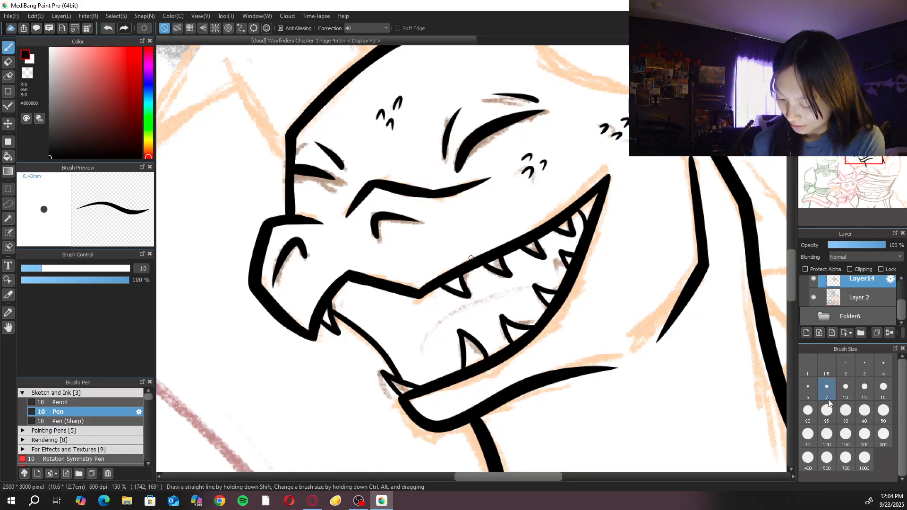
click(808, 410)
scroll(472, 263, up, 1)
mouse_move(290, 332)
mouse_down()
mouse_move(359, 401)
mouse_move(361, 392)
mouse_move(375, 417)
mouse_up()
key(ctrl+z)
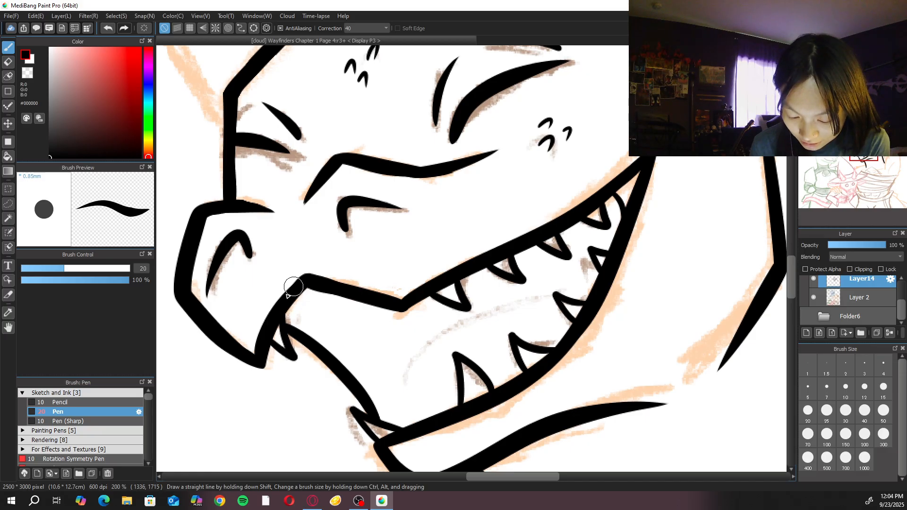
key(ctrl+minus)
key(ctrl+minus)
key(ctrl+minus)
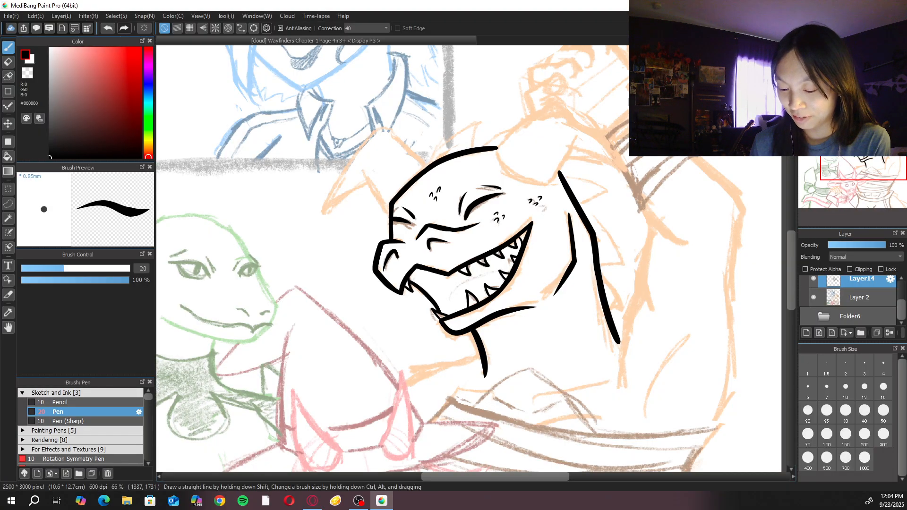
key(ctrl+plus)
key(ctrl+plus)
key(ctrl+plus)
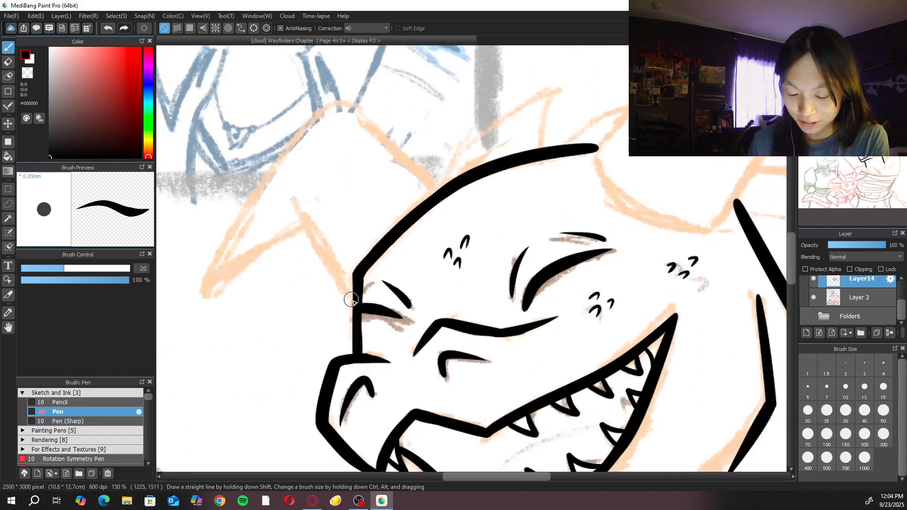
Ink the front, back and long outer edges of the orange creature's folded far ear with pen size 20
drag(351, 301, 294, 207)
key(ctrl+z)
drag(353, 301, 291, 185)
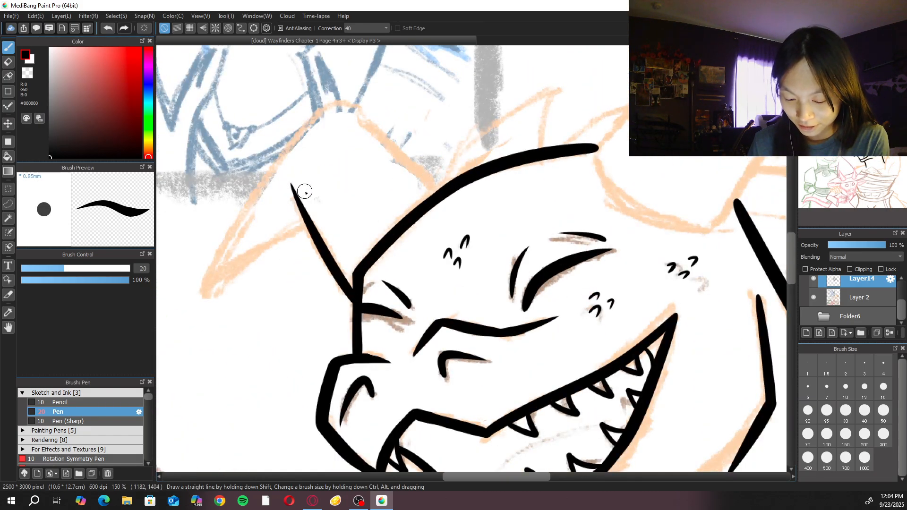
mouse_move(342, 105)
mouse_down()
mouse_move(443, 189)
mouse_move(340, 101)
mouse_move(206, 297)
mouse_up()
key(ctrl+z)
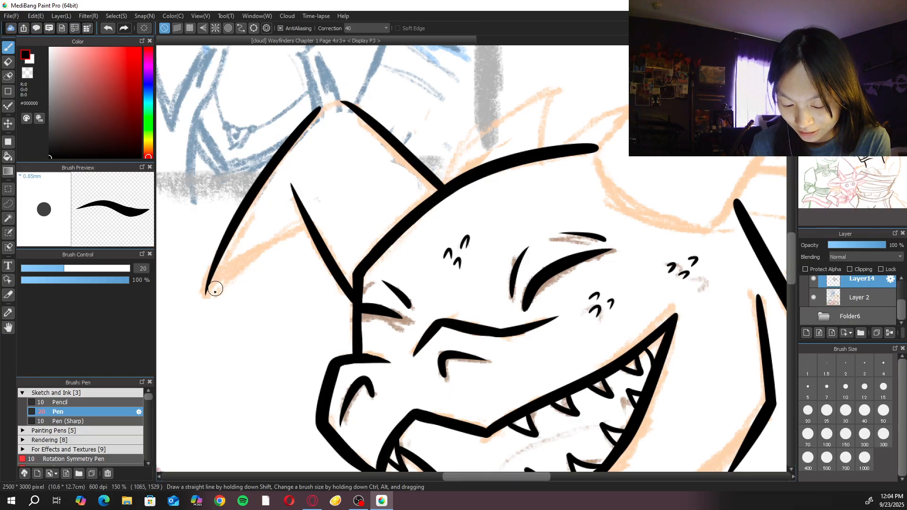
Join the far ear's back and outer edges with a rounded corner at the ear's peak
mouse_move(277, 189)
mouse_down()
mouse_move(423, 228)
mouse_move(459, 298)
mouse_up()
key(Left)
key(Left)
key(Left)
key(Left)
key(ctrl+plus)
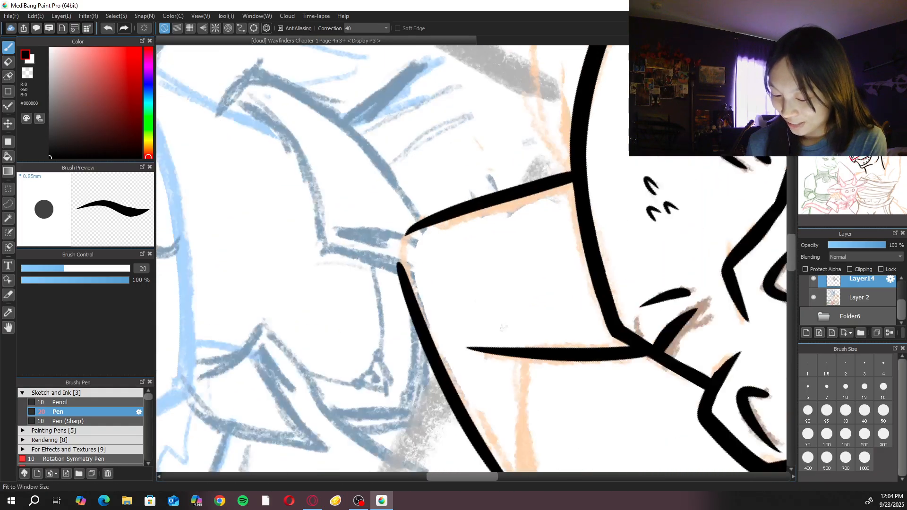
mouse_move(422, 222)
mouse_down()
mouse_move(405, 236)
mouse_move(425, 330)
mouse_move(403, 247)
mouse_move(431, 329)
mouse_move(418, 263)
mouse_move(435, 221)
mouse_move(415, 230)
mouse_move(417, 298)
mouse_up()
key(ctrl+z)
key(ctrl+z)
key(ctrl+z)
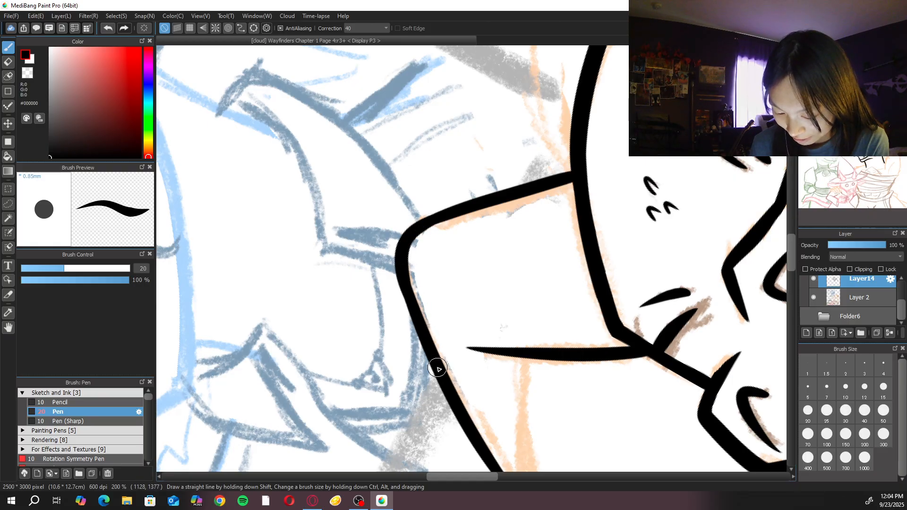
Ink the underside of the far ear's folded flap, from the front edge down to the pointed tip
scroll(515, 203, down, 5)
scroll(515, 203, right, 3)
mouse_move(444, 197)
mouse_down()
mouse_move(449, 328)
mouse_move(458, 345)
mouse_move(437, 216)
mouse_move(455, 360)
mouse_up()
key(ctrl+z)
key(ctrl+z)
mouse_move(443, 197)
mouse_down()
mouse_move(433, 258)
mouse_move(447, 348)
mouse_up()
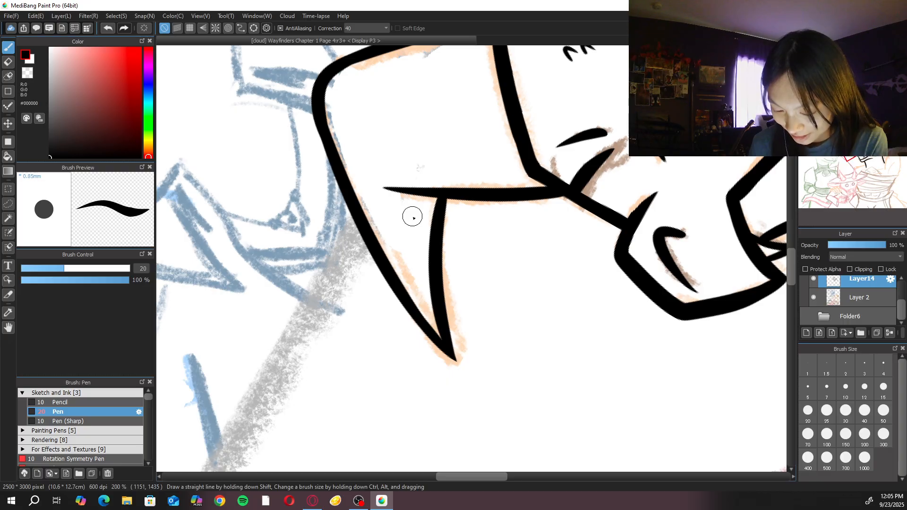
key(ctrl+alt+0)
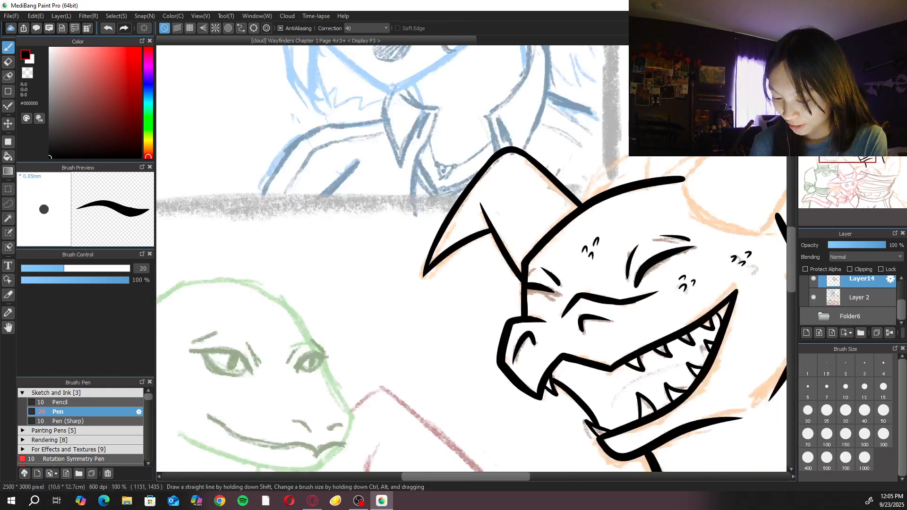
Ink the curved base of the near ear, from the end of the forehead line towards the neck
drag(708, 255, 523, 281)
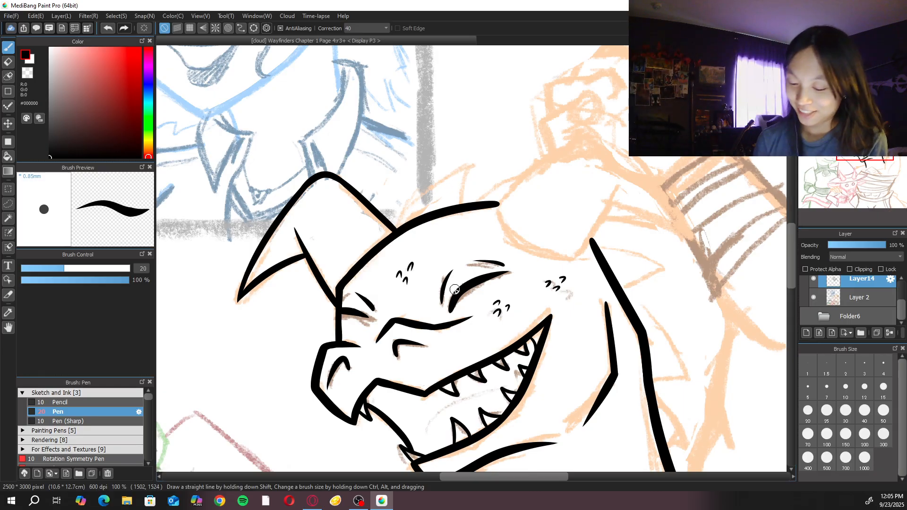
scroll(454, 290, up, 1)
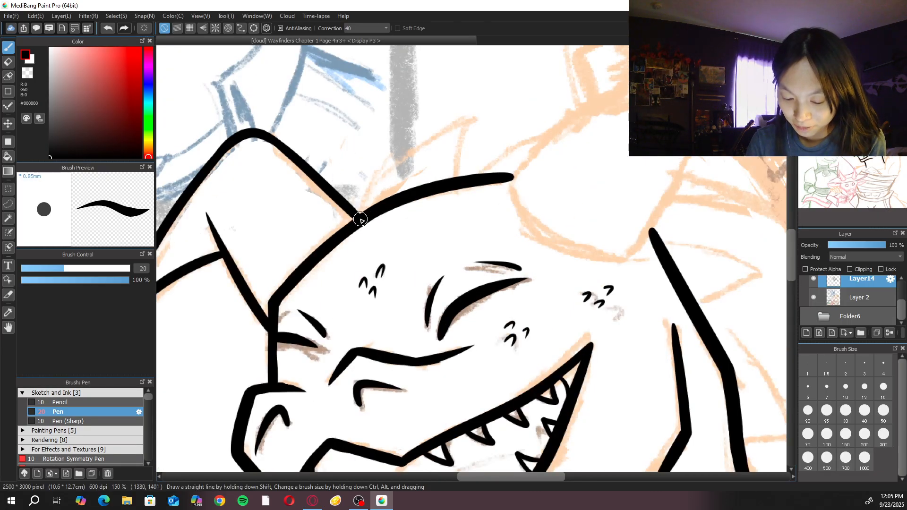
scroll(268, 115, down, 3)
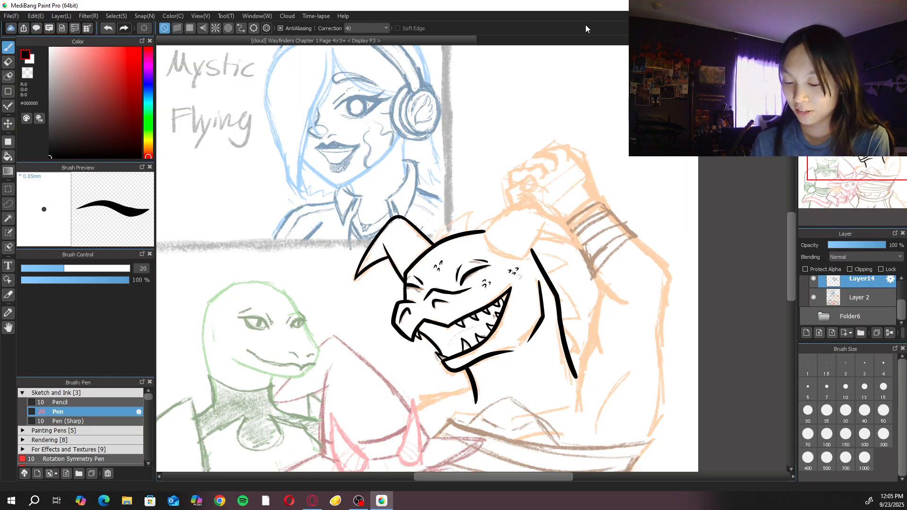
key(ctrl+plus)
key(ctrl+plus)
key(ctrl+plus)
drag(510, 180, 622, 239)
key(ctrl+z)
drag(510, 187, 632, 252)
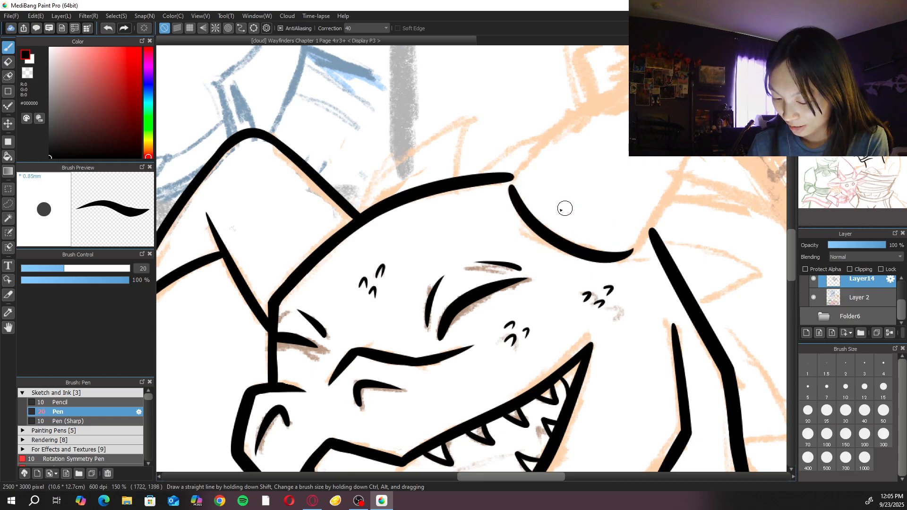
Ink the near ear's front edge, rising from the forehead line up to the ear's peak
drag(509, 183, 620, 93)
key(ctrl+z)
drag(508, 185, 662, 60)
key(ctrl+z)
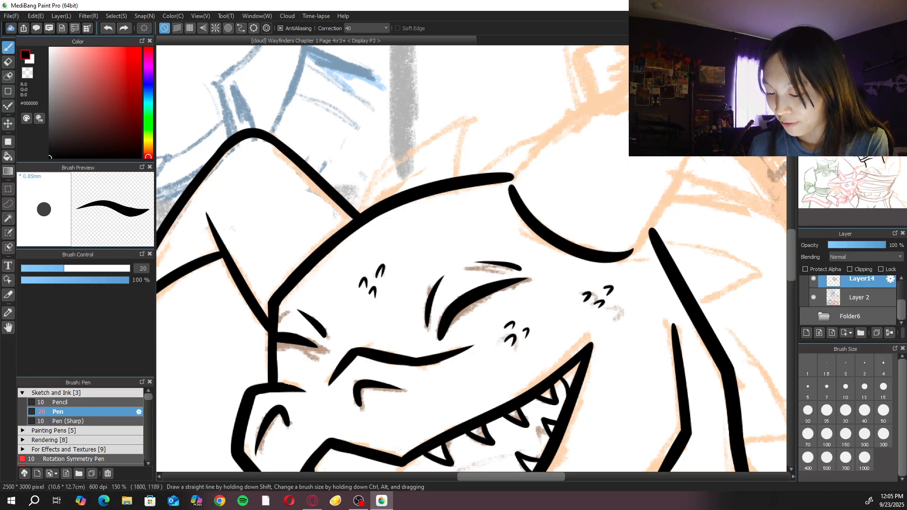
mouse_move(627, 88)
mouse_down()
mouse_move(511, 186)
mouse_move(540, 150)
mouse_move(649, 88)
mouse_move(557, 148)
mouse_up()
key(ctrl+z)
key(ctrl+z)
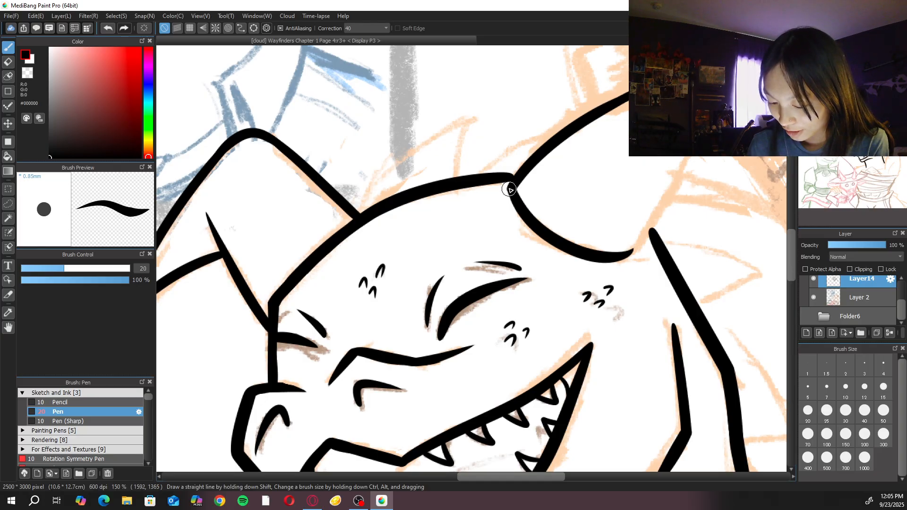
Ink the near ear's tapering rear edge upward from its base and smooth the corner where they meet
drag(443, 207, 469, 283)
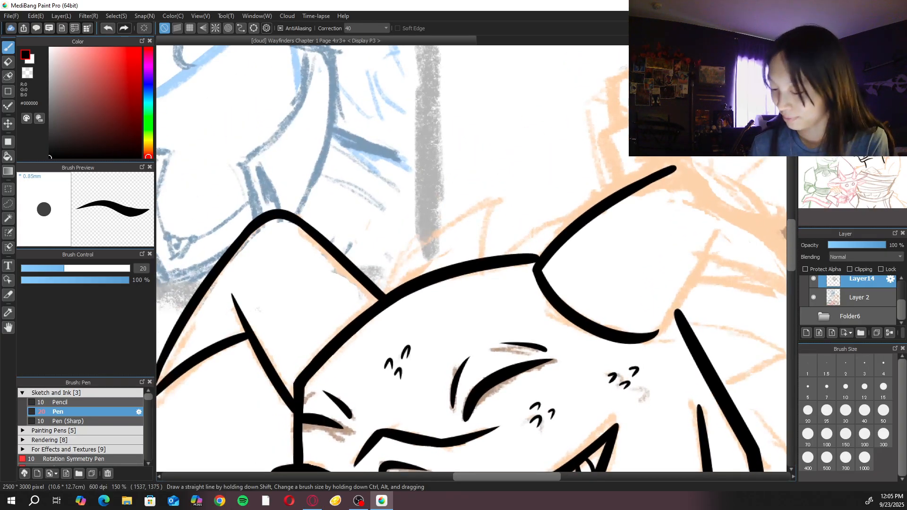
key(ctrl+Up)
key(Left)
key(Left)
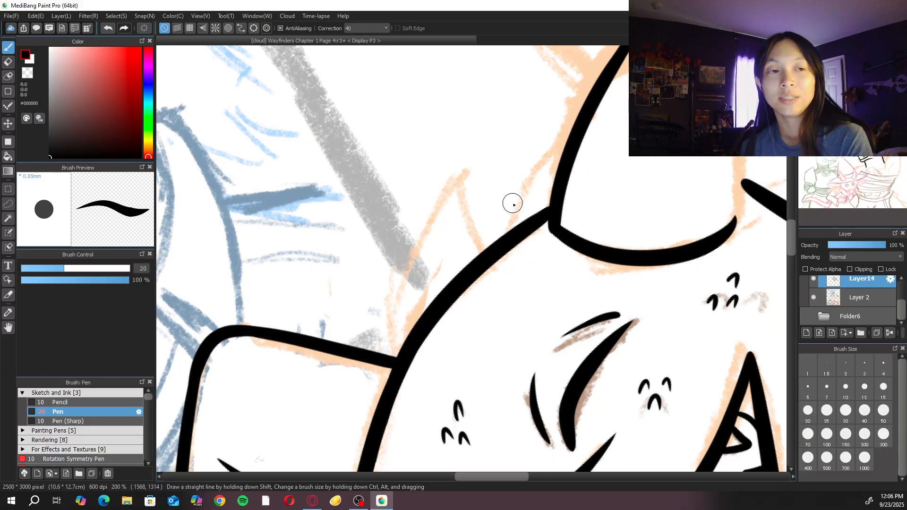
drag(513, 205, 328, 301)
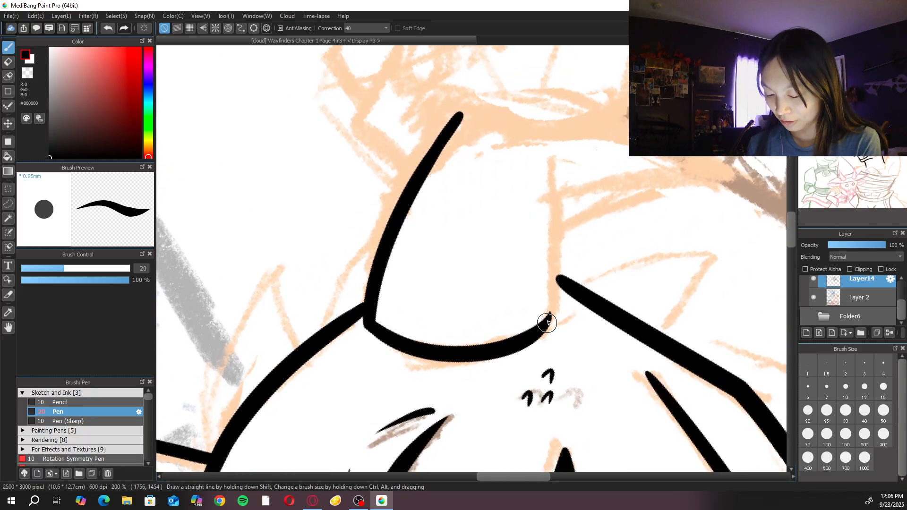
drag(546, 325, 548, 156)
key(ctrl+z)
drag(542, 318, 556, 152)
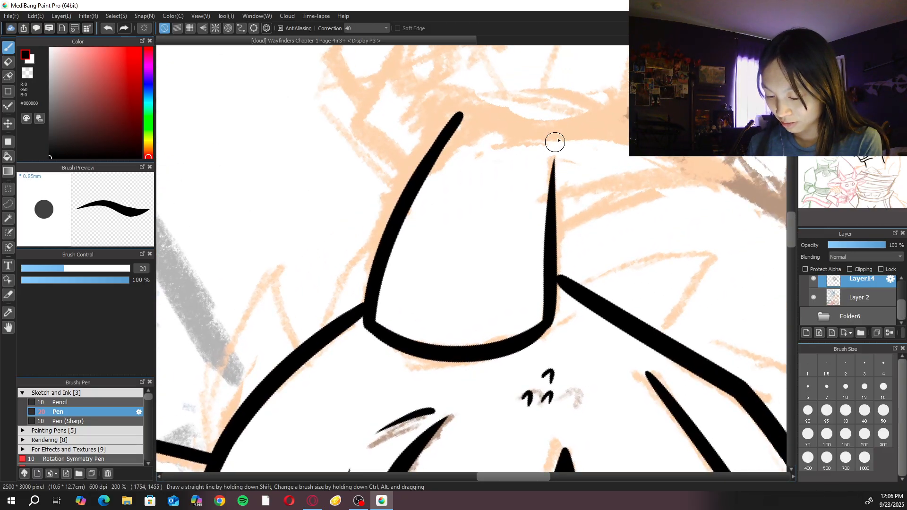
key(ctrl+z)
drag(543, 321, 553, 145)
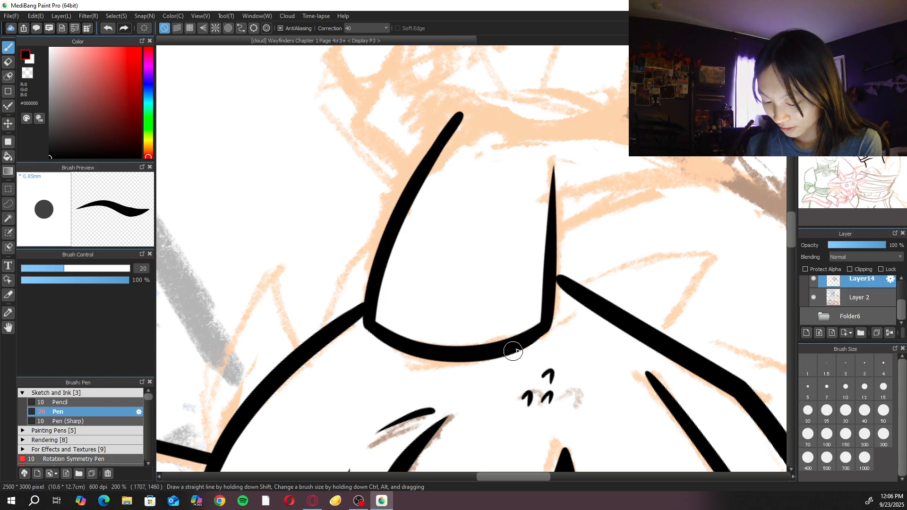
key(ctrl+z)
drag(547, 330, 504, 356)
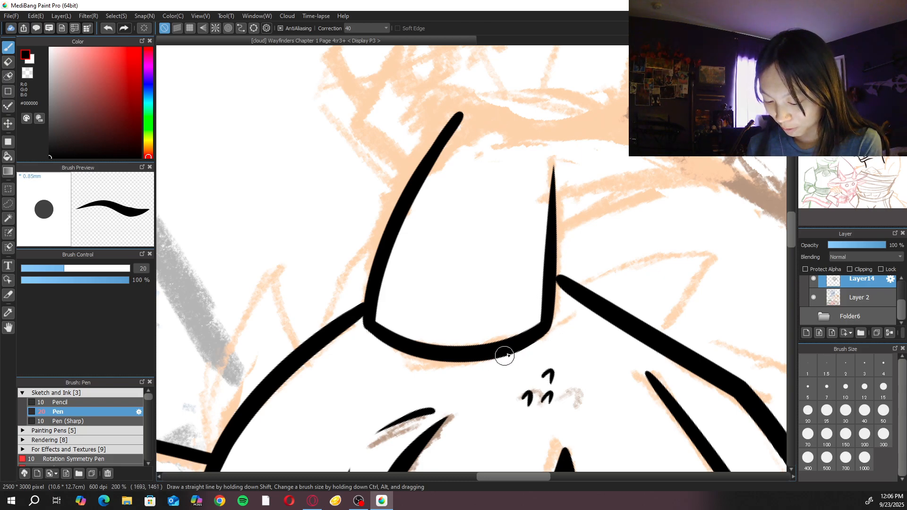
Ink the near ear's long outer edge, curving from the peak down to the folded tip
drag(571, 224, 417, 332)
key(Left)
key(Left)
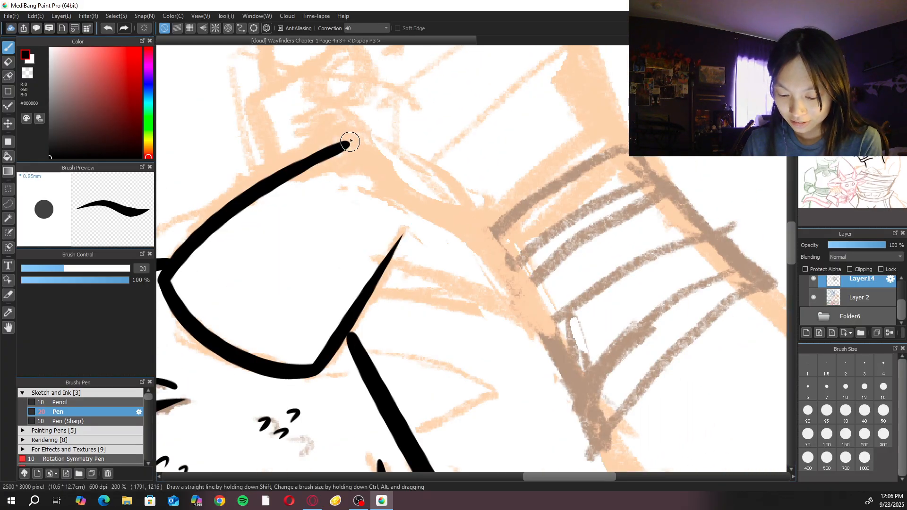
drag(344, 142, 313, 161)
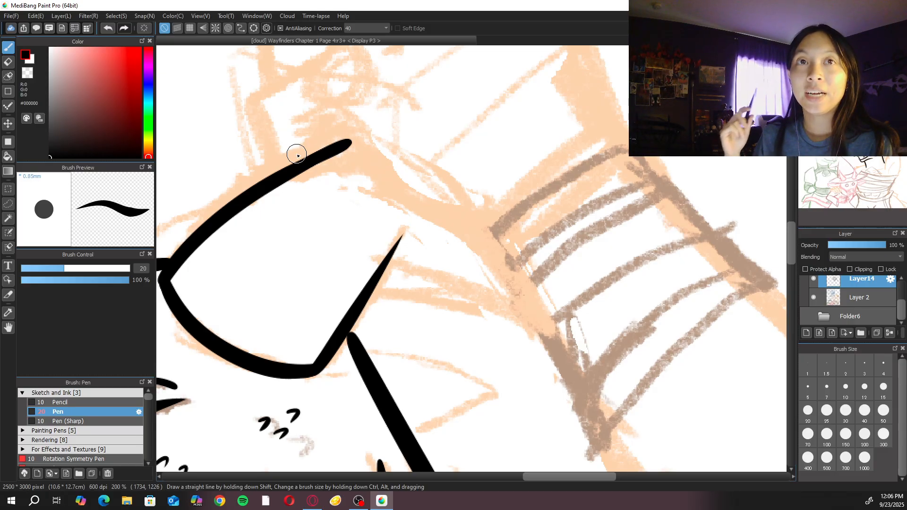
drag(344, 143, 537, 338)
key(ctrl+z)
drag(350, 140, 551, 327)
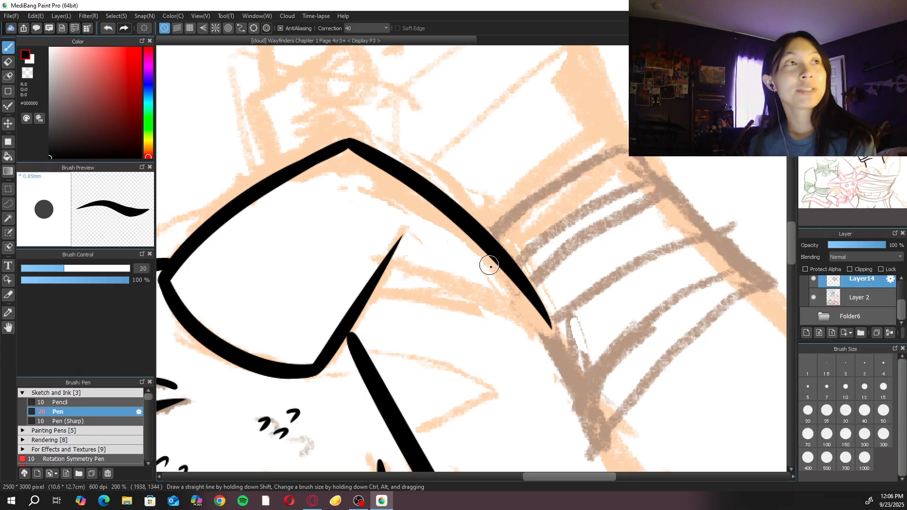
key(ctrl+Left)
key(ctrl+Left)
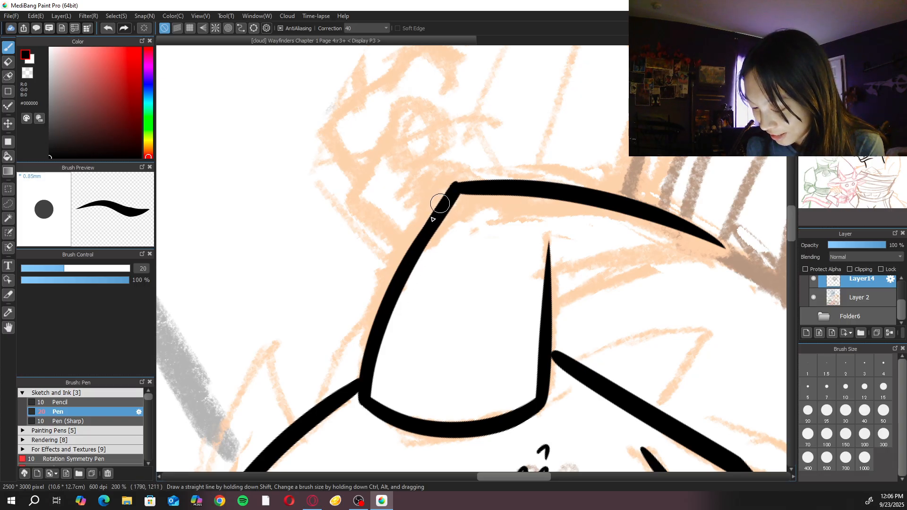
Clean up the corner at the near ear's peak and connect the top of the neck line to the ear's rear edge
drag(456, 187, 390, 291)
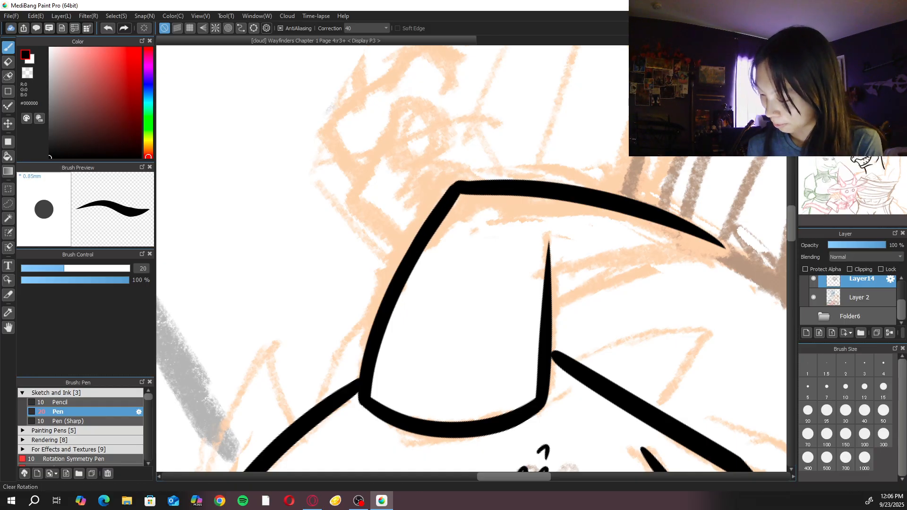
key(Right)
key(Right)
key(ctrl+plus)
key(e)
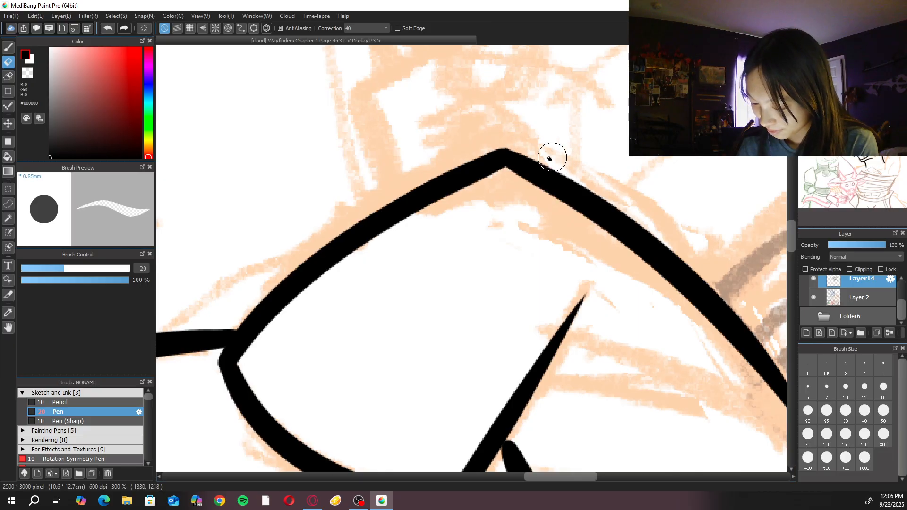
key(b)
key(ctrl+minus)
key(ctrl+minus)
key(ctrl+minus)
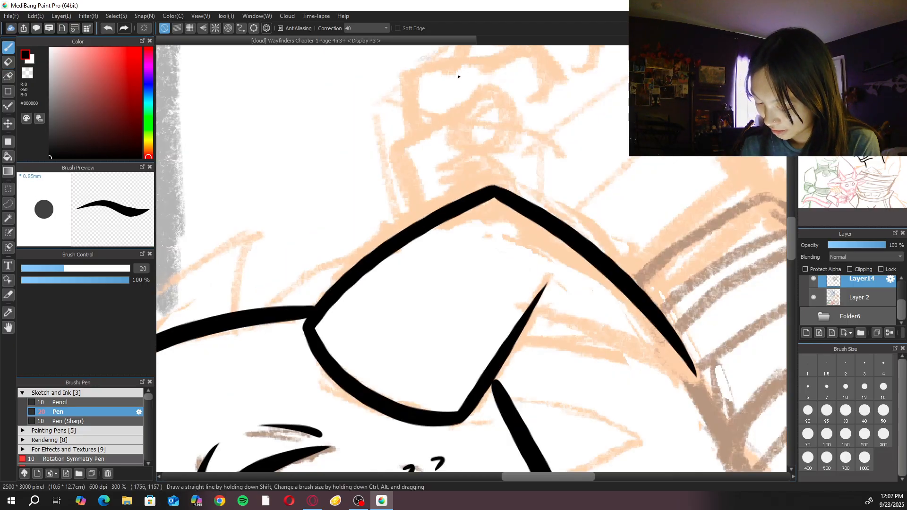
key(ctrl+plus)
key(ctrl+plus)
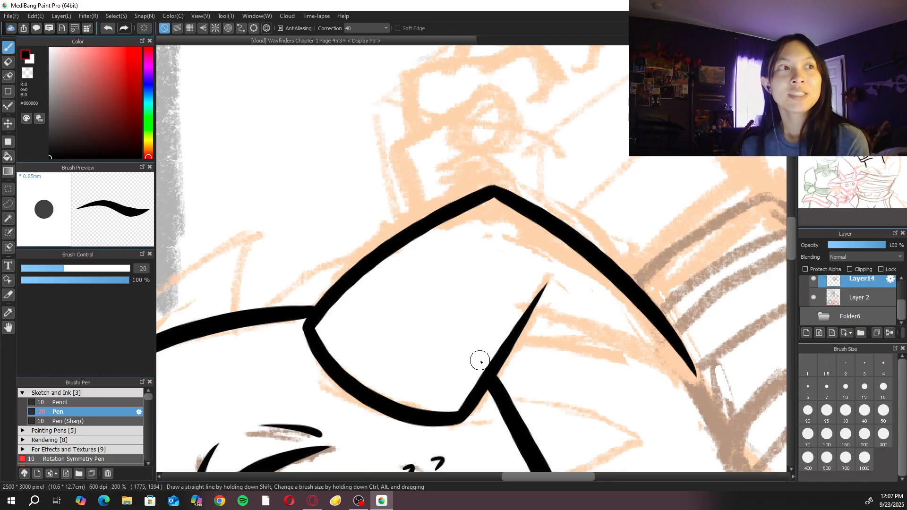
Ink the underside of the near ear's folded flap, from the tip back to the rear edge
drag(577, 284, 377, 182)
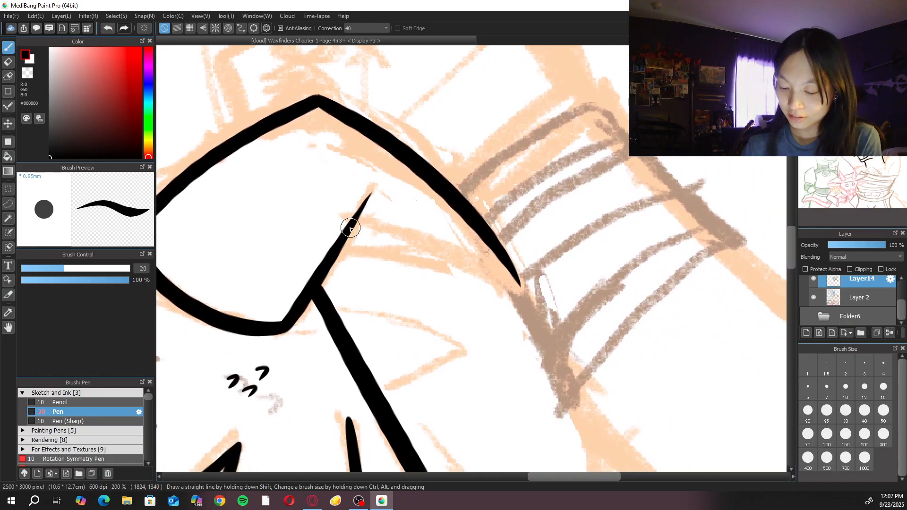
drag(350, 228, 529, 290)
key(ctrl+Left)
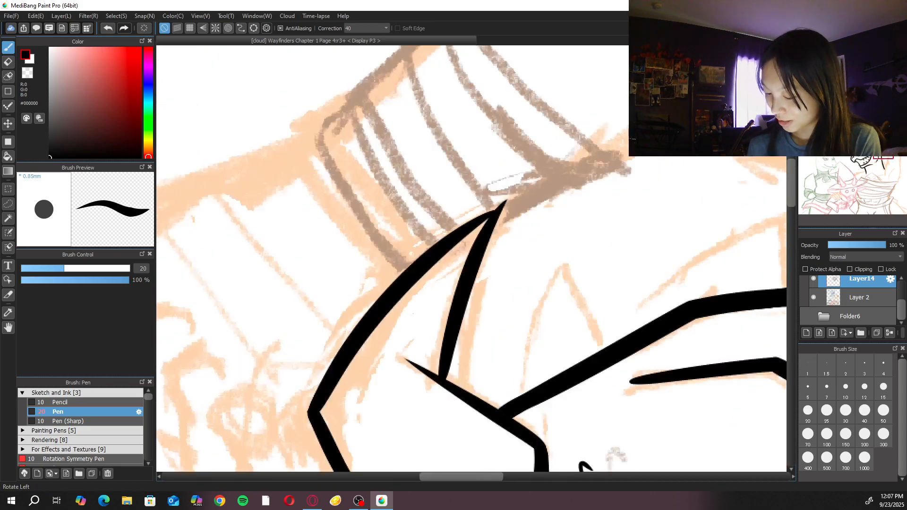
key(ctrl+z)
drag(494, 210, 456, 373)
key(ctrl+z)
mouse_move(497, 210)
mouse_down()
mouse_move(483, 240)
mouse_move(461, 386)
mouse_up()
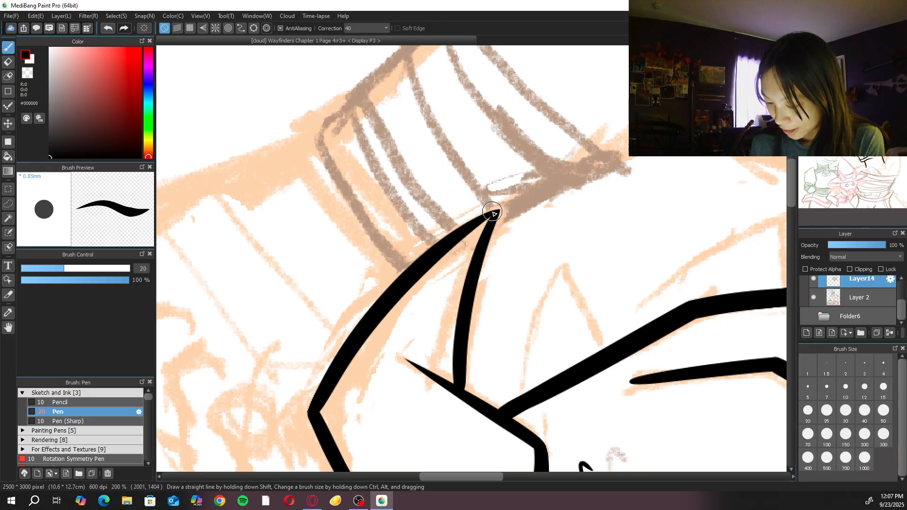
Thicken the end of the near ear's outer edge and sharpen the point where it meets the flap's underside
key(ctrl+Right)
drag(520, 285, 462, 213)
key(ctrl+z)
drag(488, 242, 506, 267)
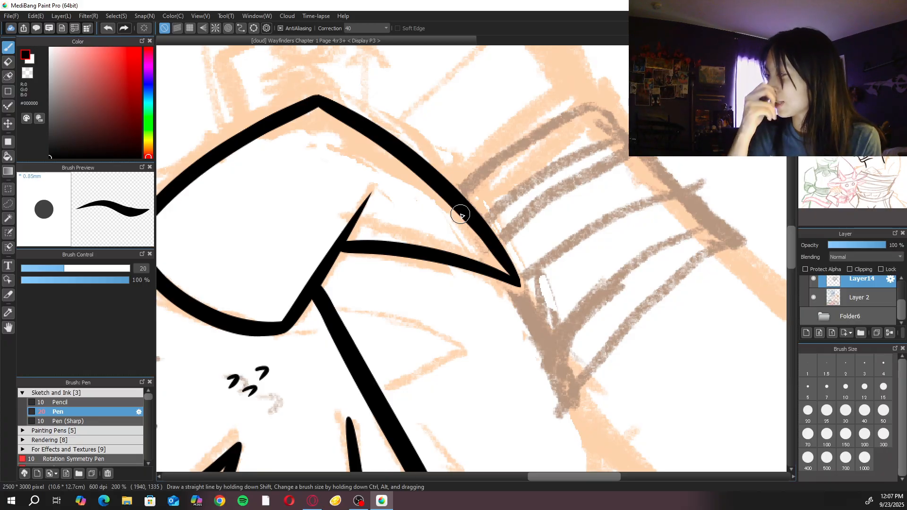
scroll(461, 215, up, 2)
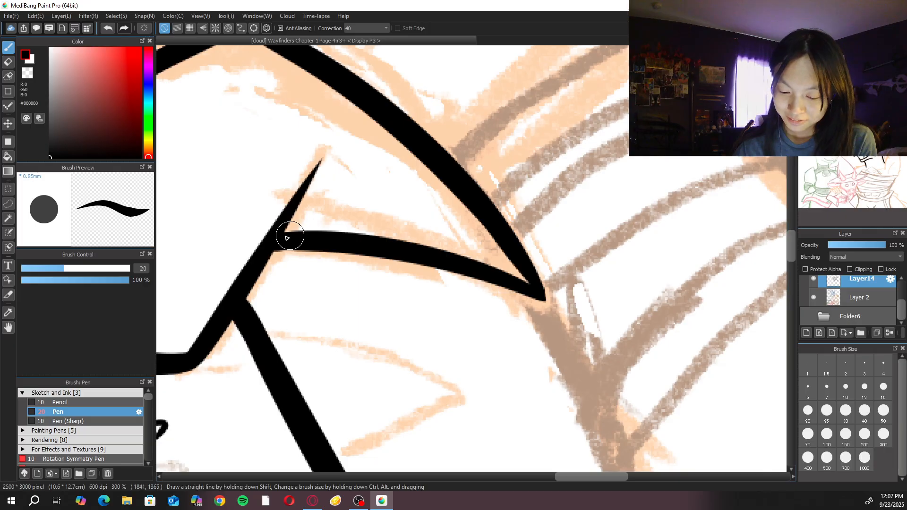
drag(535, 279, 542, 295)
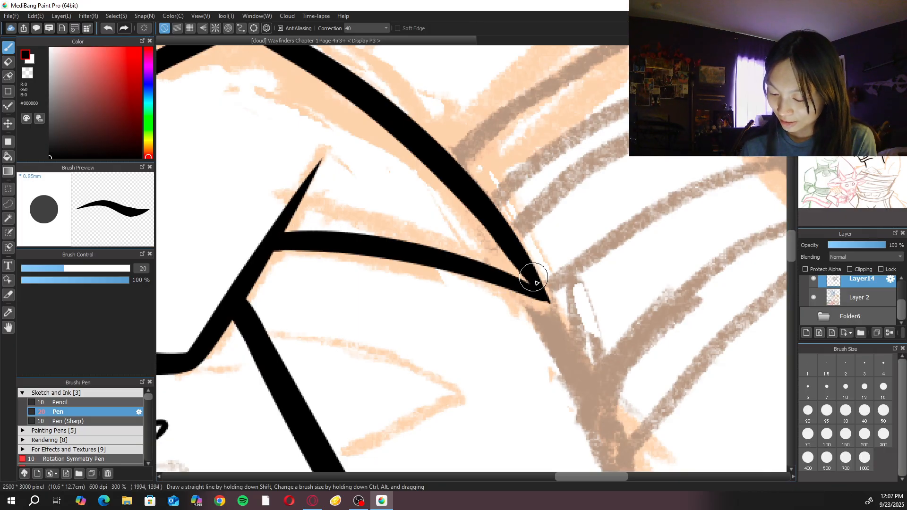
scroll(532, 268, down, 5)
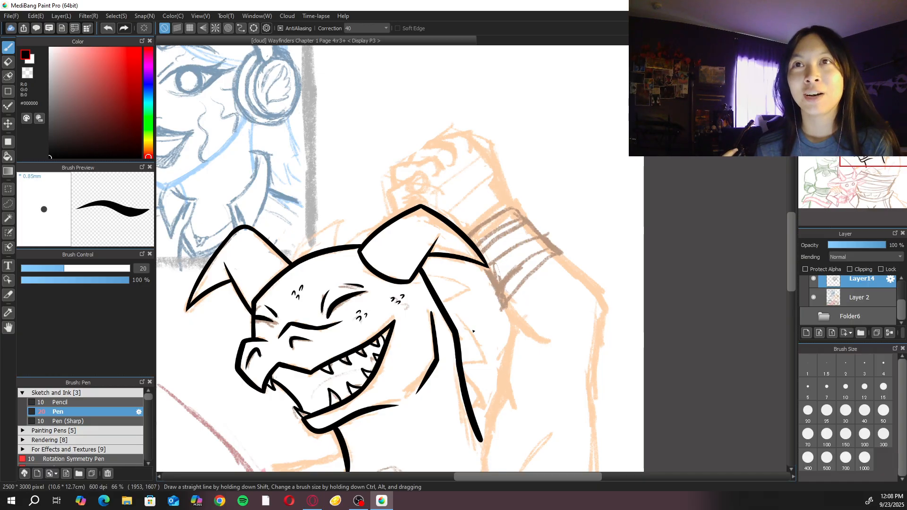
Ink the orange creature's shoulder line from the front of the neck down to the pink horned figure, and set the pen size to 5
drag(436, 272, 563, 130)
key(ctrl+plus)
mouse_move(440, 328)
mouse_down()
mouse_move(509, 288)
mouse_move(529, 302)
mouse_move(483, 322)
mouse_up()
key(ctrl+z)
drag(535, 289, 412, 354)
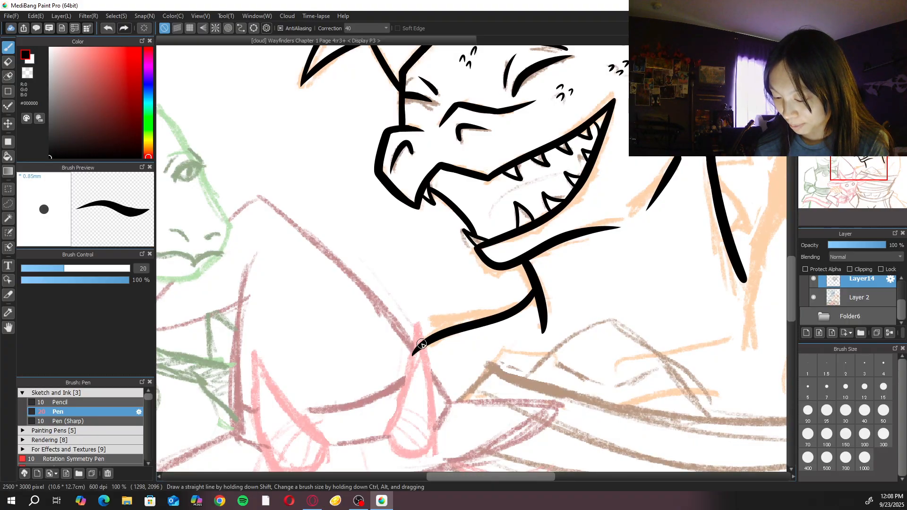
click(807, 386)
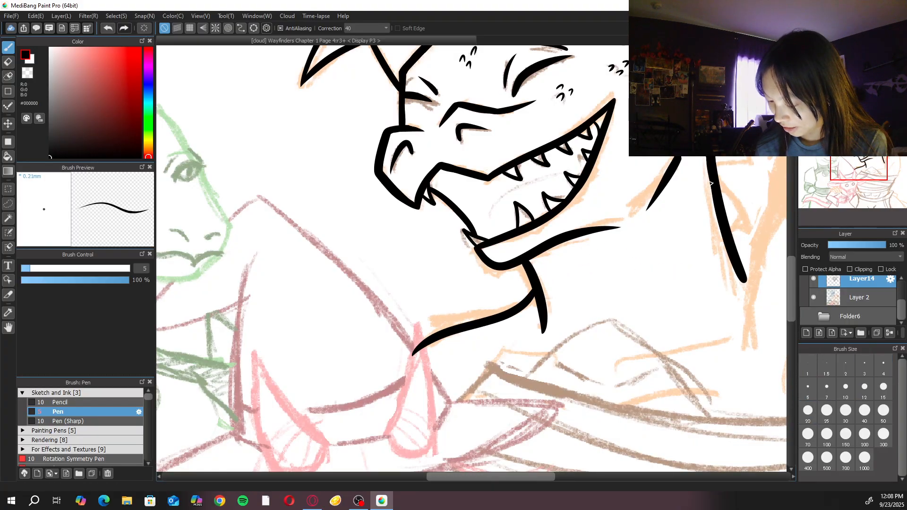
Set the pen size to 10 and ink small V-shaped scale marks on the orange creature's upper neck and beside the front neck line
drag(689, 201, 572, 239)
key(ctrl+z)
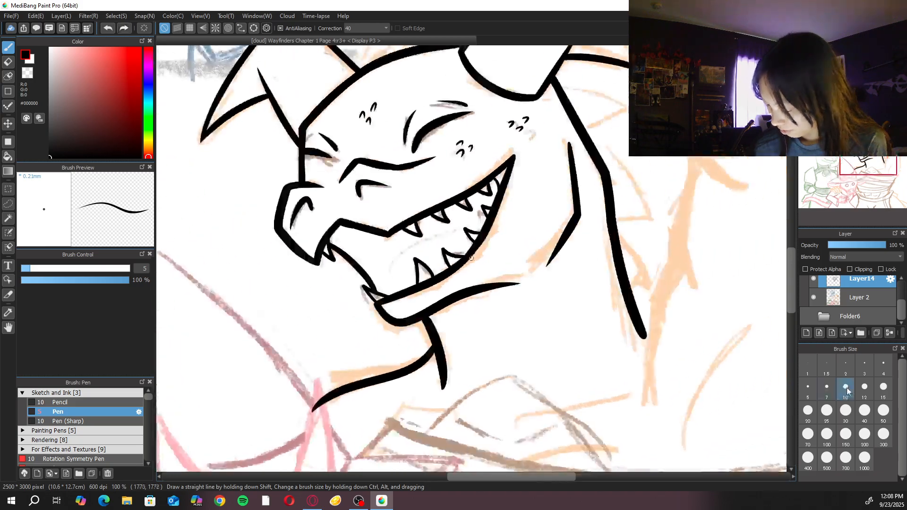
click(846, 387)
key(ctrl+plus)
mouse_move(647, 250)
mouse_down()
mouse_move(644, 275)
mouse_move(664, 268)
mouse_up()
mouse_move(434, 377)
mouse_down()
mouse_move(440, 370)
mouse_move(439, 399)
mouse_move(444, 391)
mouse_up()
key(ctrl+z)
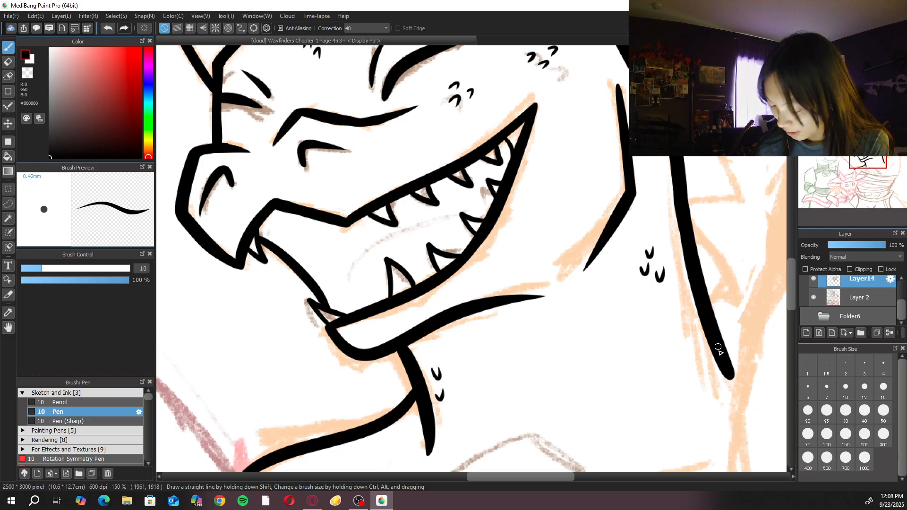
Ink two small scale marks low on the neck, just inside the end of its back line
drag(688, 354, 698, 356)
drag(612, 292, 623, 365)
scroll(623, 365, down, 2)
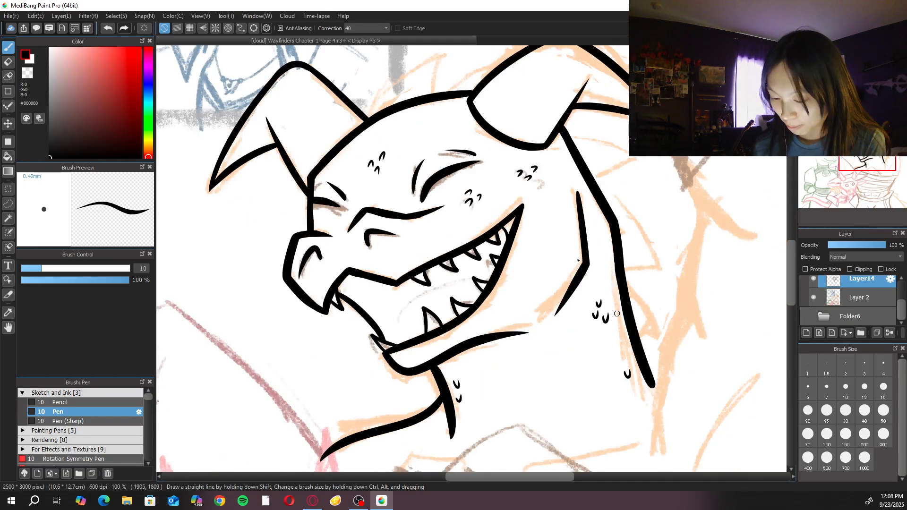
drag(659, 290, 631, 323)
scroll(631, 323, up, 2)
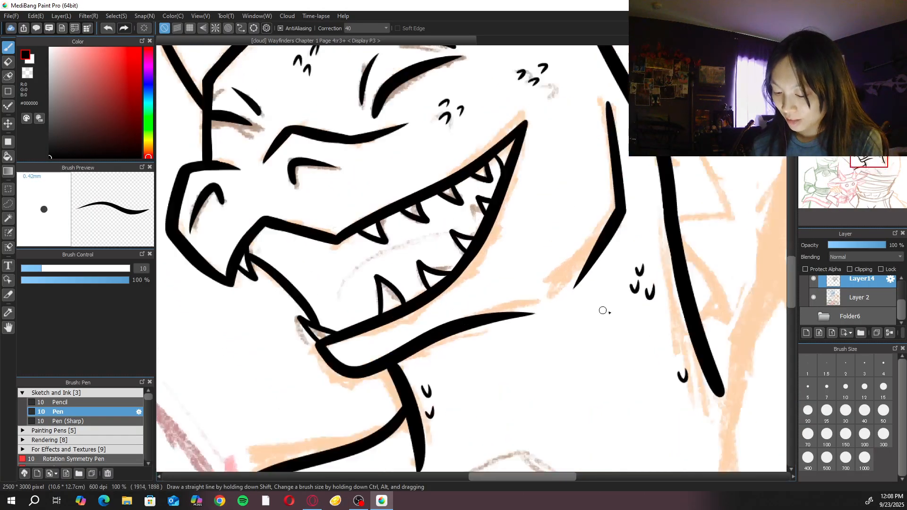
mouse_move(662, 361)
mouse_down()
mouse_move(666, 373)
mouse_move(669, 363)
mouse_up()
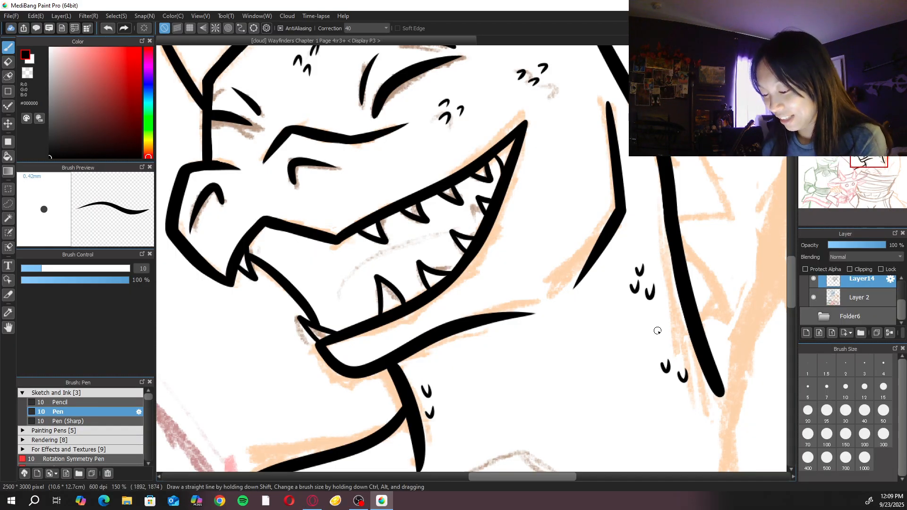
Set the pen size to 20 and ink the two crest spikes on top of the head between the ears
scroll(657, 330, up, 10)
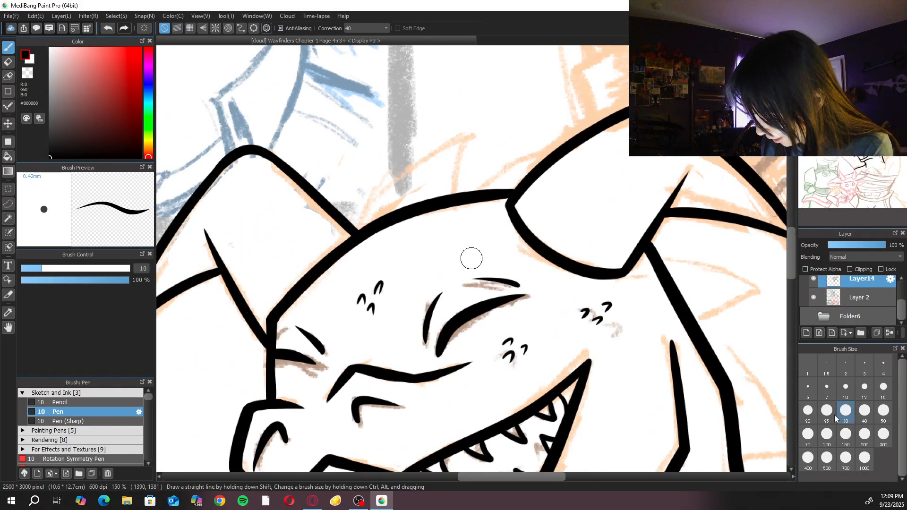
click(807, 411)
mouse_move(357, 230)
mouse_down()
mouse_move(379, 186)
mouse_move(470, 134)
mouse_move(451, 192)
mouse_up()
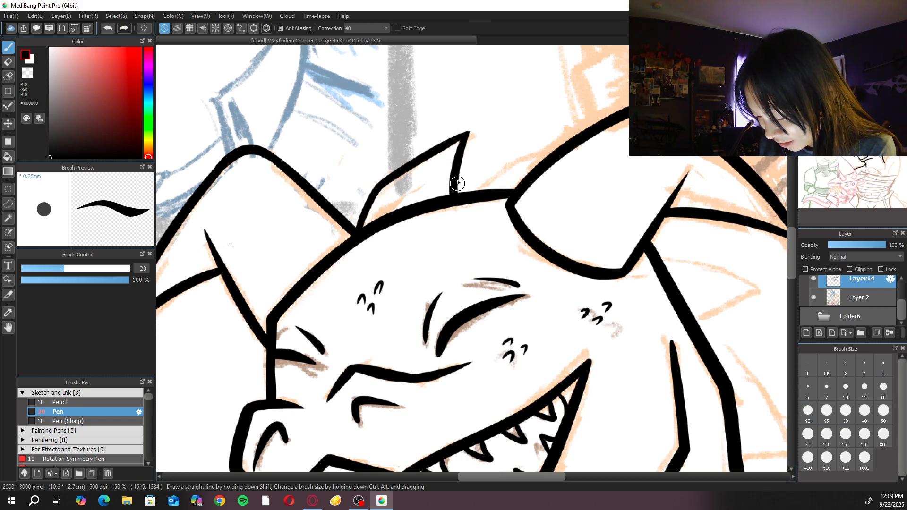
drag(472, 192, 566, 144)
Ink the first pointed spike on the back of the neck, directly below the near ear
mouse_move(655, 257)
mouse_down()
mouse_move(709, 268)
mouse_move(755, 292)
mouse_move(687, 328)
mouse_up()
drag(658, 195, 513, 170)
key(ctrl+z)
mouse_move(505, 228)
mouse_down()
mouse_move(571, 245)
mouse_move(606, 268)
mouse_move(536, 295)
mouse_up()
drag(589, 307, 572, 247)
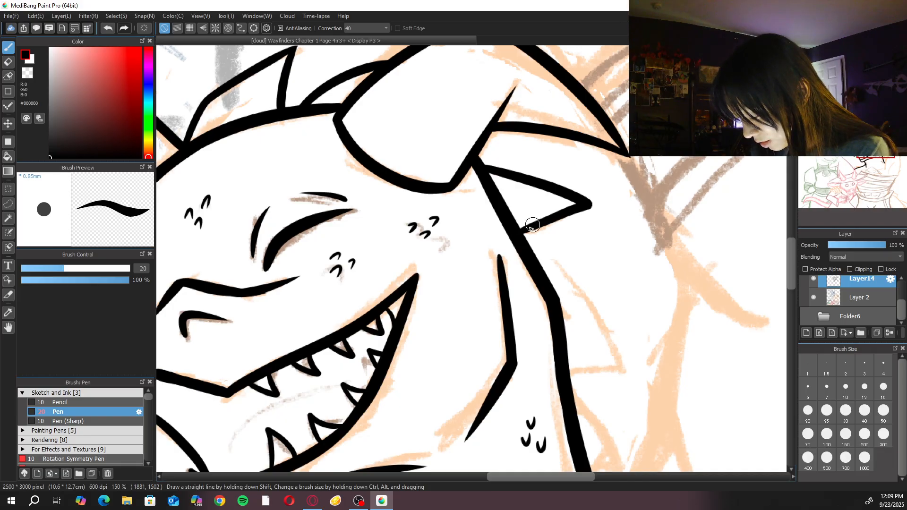
Ink the second spike down the back of the neck and touch up the first spike's upper edge
mouse_move(537, 259)
mouse_down()
mouse_move(595, 363)
mouse_move(584, 208)
mouse_up()
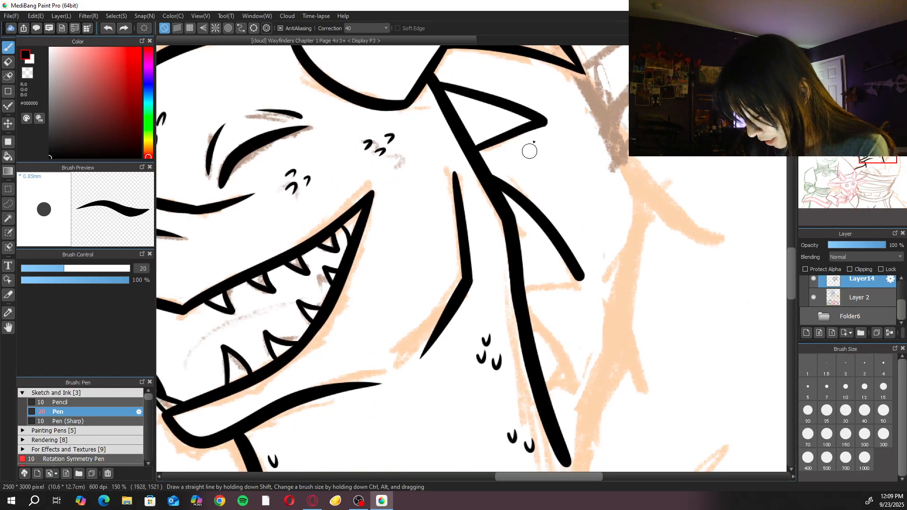
mouse_move(579, 276)
mouse_down()
mouse_move(517, 282)
mouse_move(550, 298)
mouse_move(557, 321)
mouse_up()
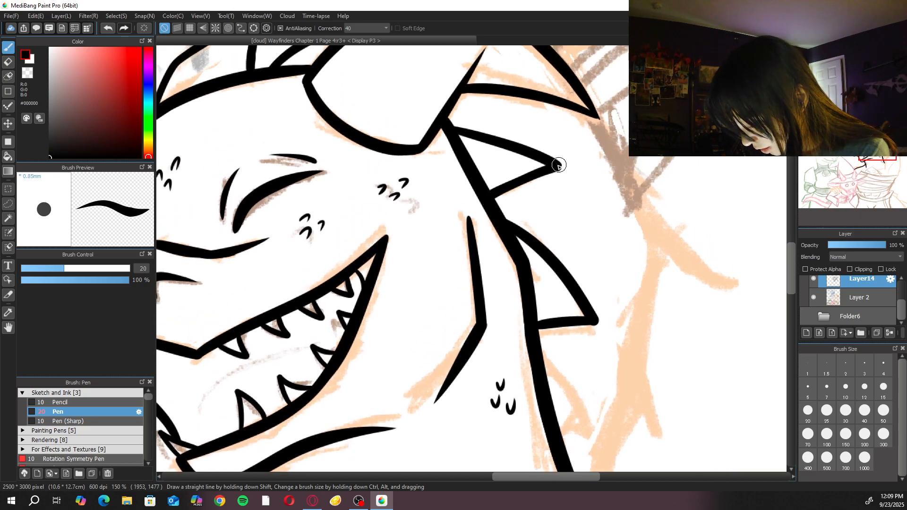
drag(452, 125, 501, 141)
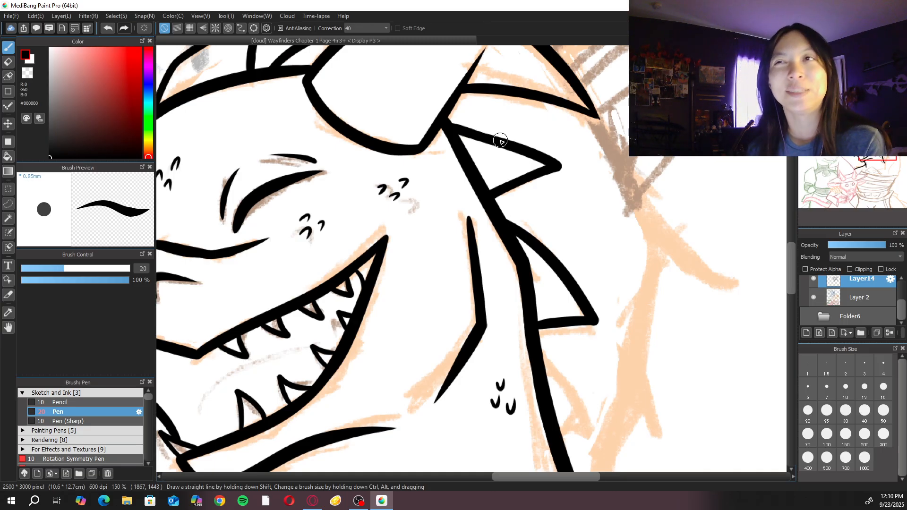
scroll(500, 142, down, 3)
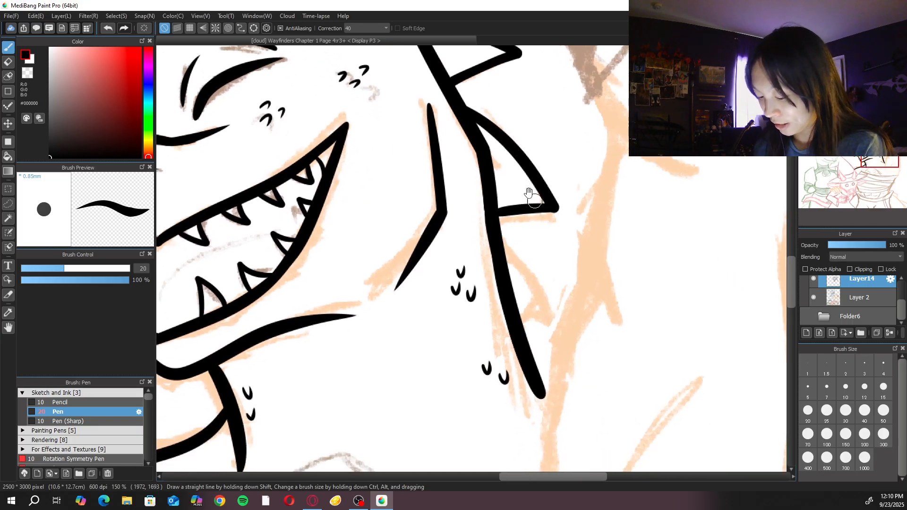
Ink the small triangular spikes at the lower end of the dragon's neck ridge, tracing the orange sketch
mouse_move(496, 240)
mouse_down()
mouse_move(561, 323)
mouse_move(522, 321)
mouse_move(559, 328)
mouse_move(552, 358)
mouse_up()
key(ctrl+z)
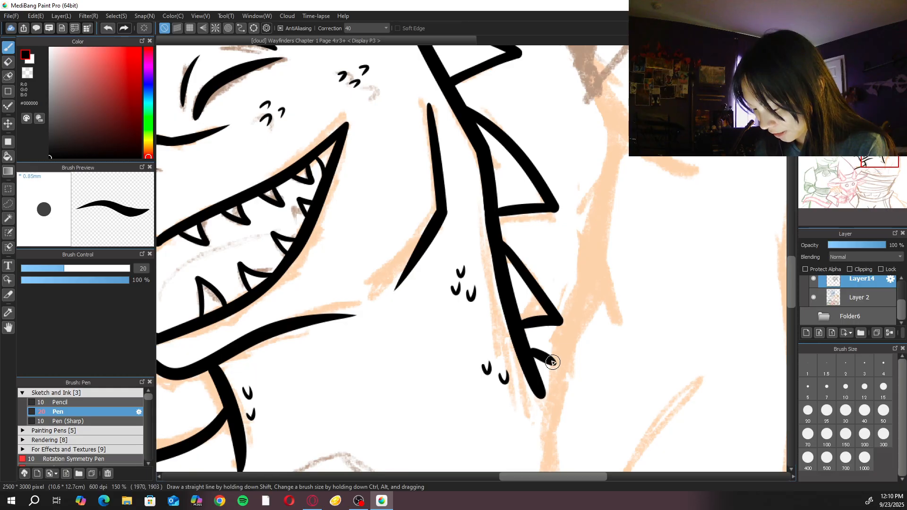
scroll(552, 357, down, 3)
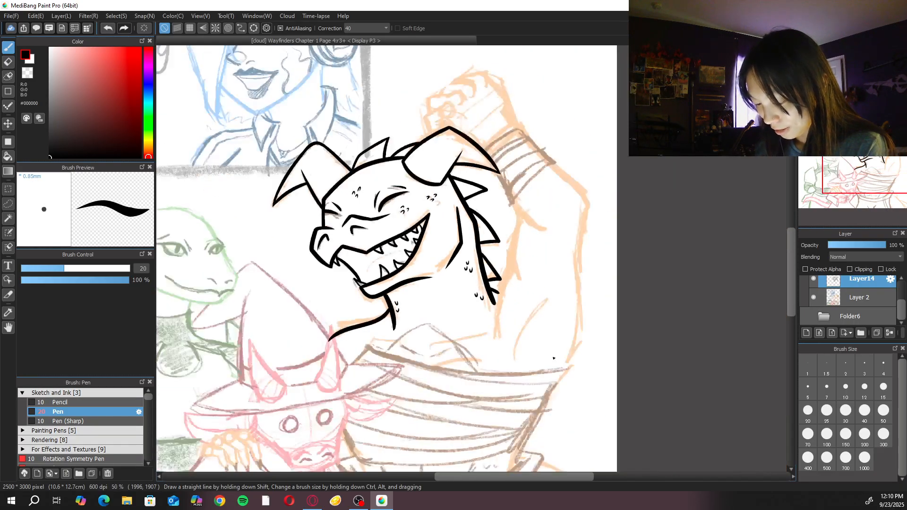
Set the pen size to 30 and ink the curved armpit line running down from the base of the dragon's neck
scroll(553, 358, up, 1)
scroll(529, 321, down, 1)
scroll(510, 284, up, 2)
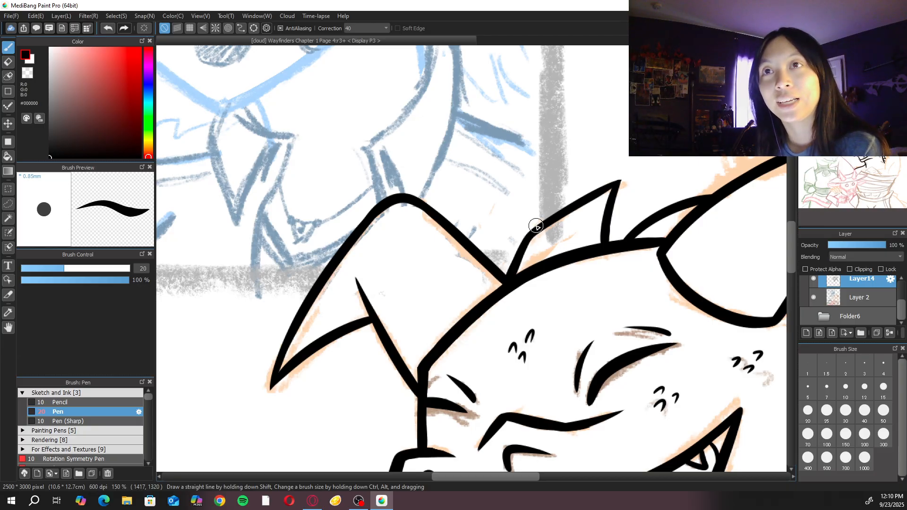
scroll(580, 317, down, 5)
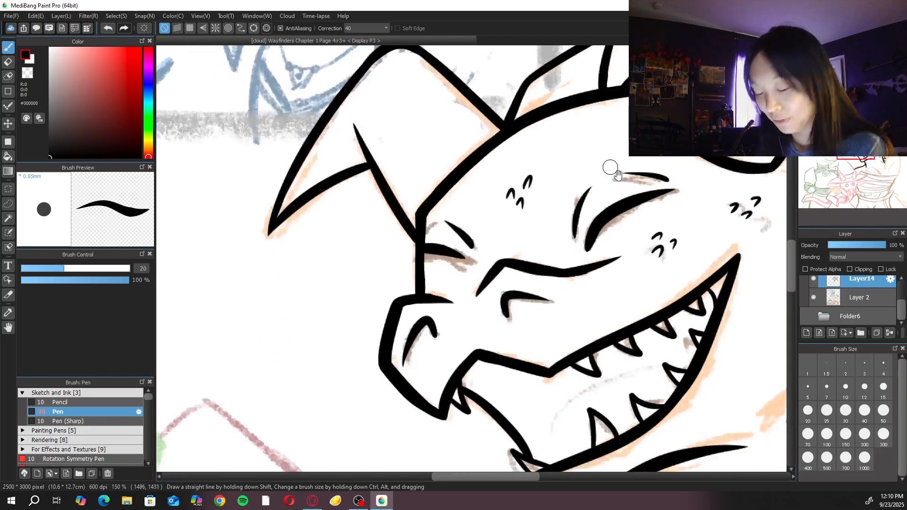
scroll(651, 274, up, 3)
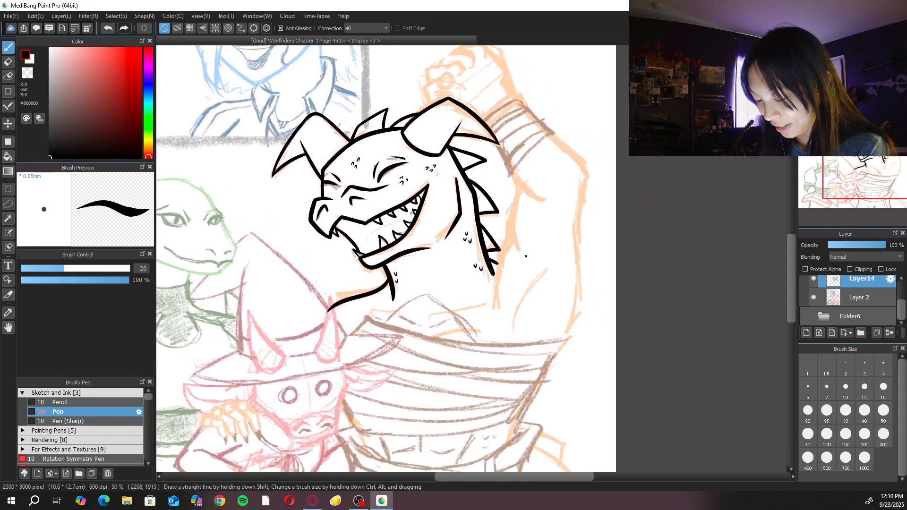
mouse_move(550, 215)
mouse_down()
mouse_move(532, 255)
mouse_move(526, 361)
mouse_up()
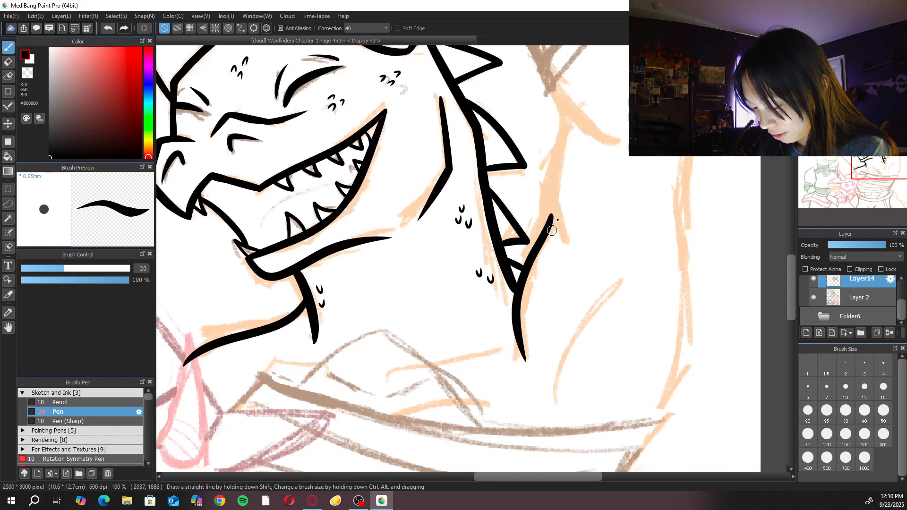
click(844, 410)
key(ctrl+z)
mouse_move(551, 212)
mouse_down()
mouse_move(516, 294)
mouse_move(523, 364)
mouse_up()
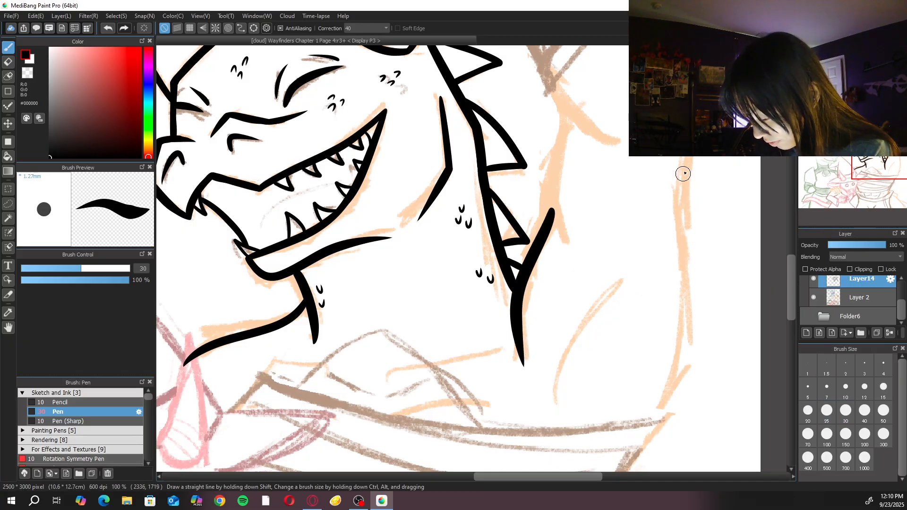
Ink the outer contour of the dragon's raised upper arm down to the shoulder
key(ctrl+z)
mouse_move(679, 172)
mouse_down()
mouse_move(685, 258)
mouse_move(669, 402)
mouse_move(657, 430)
mouse_move(682, 326)
mouse_up()
key(ctrl+z)
drag(661, 419, 686, 326)
Ink a long curved muscle line and a short stroke inside the raised upper arm
drag(624, 278, 557, 402)
key(ctrl+z)
drag(620, 280, 556, 401)
drag(620, 329, 622, 382)
key(ctrl+minus)
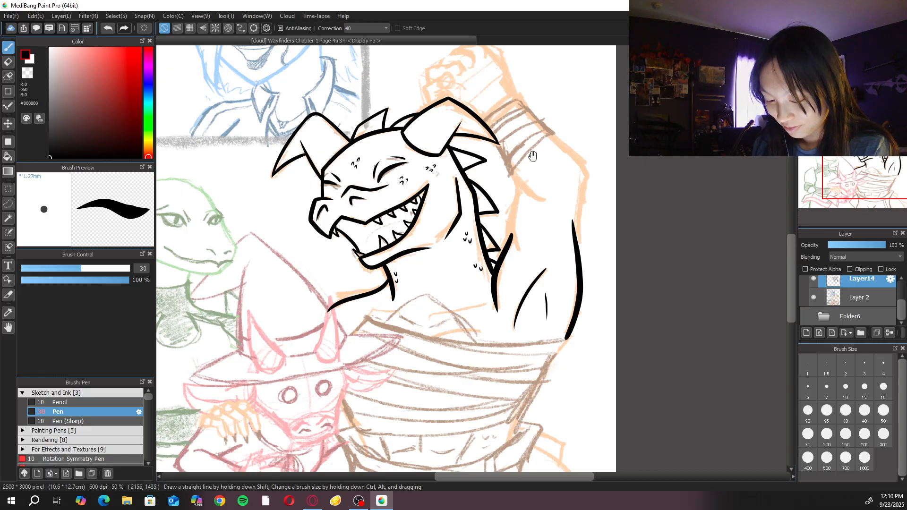
Ink the inner contour of the upper arm from the armpit up to the elbow crease
scroll(534, 153, up, 3)
drag(566, 241, 555, 303)
key(ctrl+z)
drag(565, 236, 543, 320)
key(ctrl+z)
mouse_move(569, 239)
mouse_down()
mouse_move(551, 333)
mouse_move(577, 378)
mouse_up()
Ink the outer elbow from below the wrist wraps around its corner and join it to the upper arm contour
drag(692, 227, 649, 271)
mouse_move(590, 184)
mouse_down()
mouse_move(654, 256)
mouse_move(640, 395)
mouse_up()
key(ctrl+z)
mouse_move(591, 185)
mouse_down()
mouse_move(637, 235)
mouse_move(656, 280)
mouse_move(645, 295)
mouse_move(644, 361)
mouse_up()
drag(644, 294, 639, 423)
key(ctrl+z)
drag(648, 291, 639, 415)
Ink the inner forearm line from the dragon's horn tip down into the elbow crease
drag(509, 259, 522, 286)
key(ctrl+z)
mouse_move(483, 207)
mouse_down()
mouse_move(518, 279)
mouse_move(572, 313)
mouse_up()
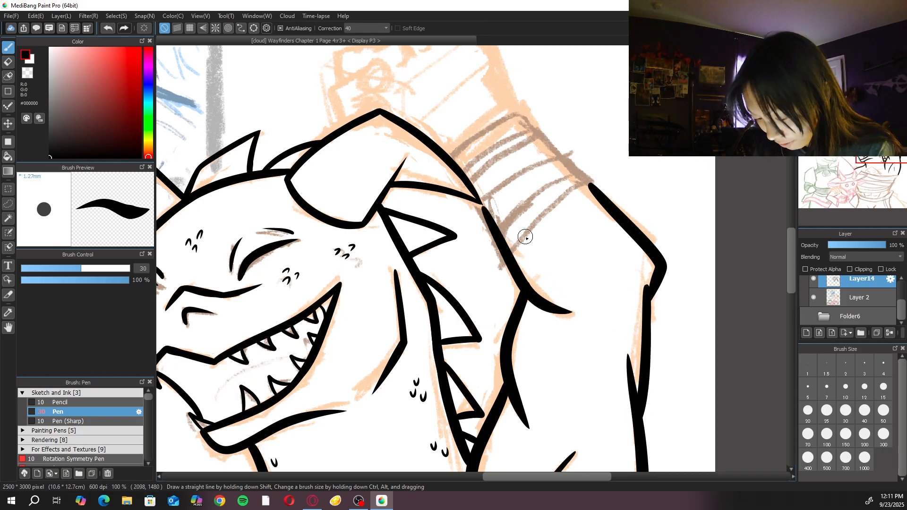
key(ctrl+z)
mouse_move(475, 202)
mouse_down()
mouse_move(522, 289)
mouse_move(511, 271)
mouse_up()
key(ctrl+z)
key(ctrl+z)
mouse_move(475, 203)
mouse_down()
mouse_move(522, 284)
mouse_move(566, 311)
mouse_up()
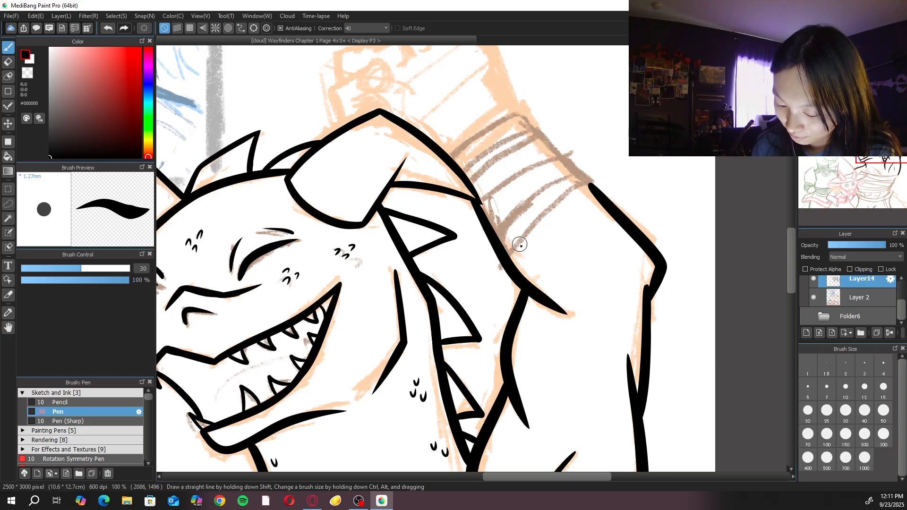
Set the pen size to 25 and ink the outer forearm edge along the wrist wraps, joining the elbow line
scroll(506, 194, up, 1)
key(bracketleft)
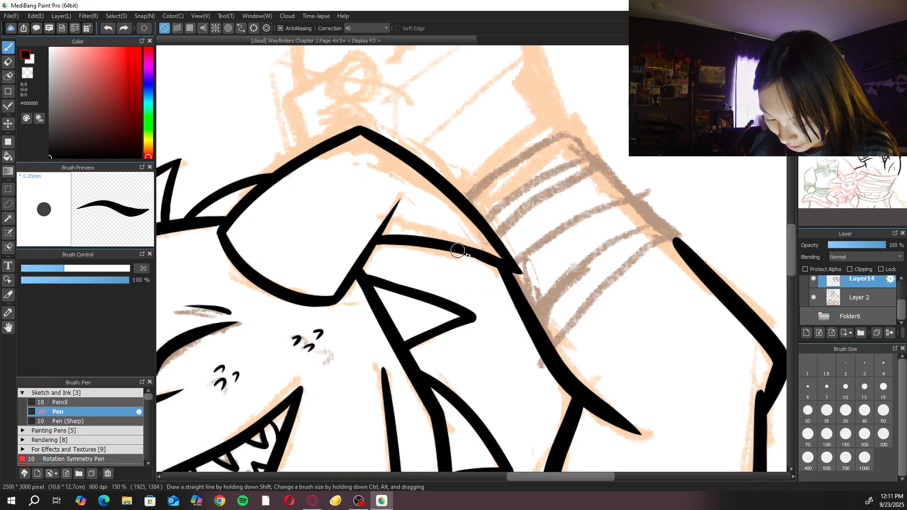
scroll(458, 199, down, 3)
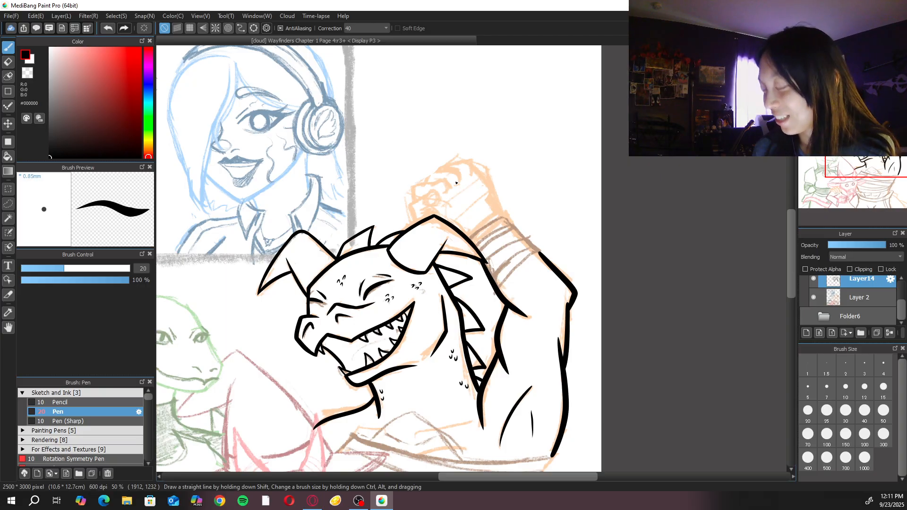
scroll(456, 182, up, 3)
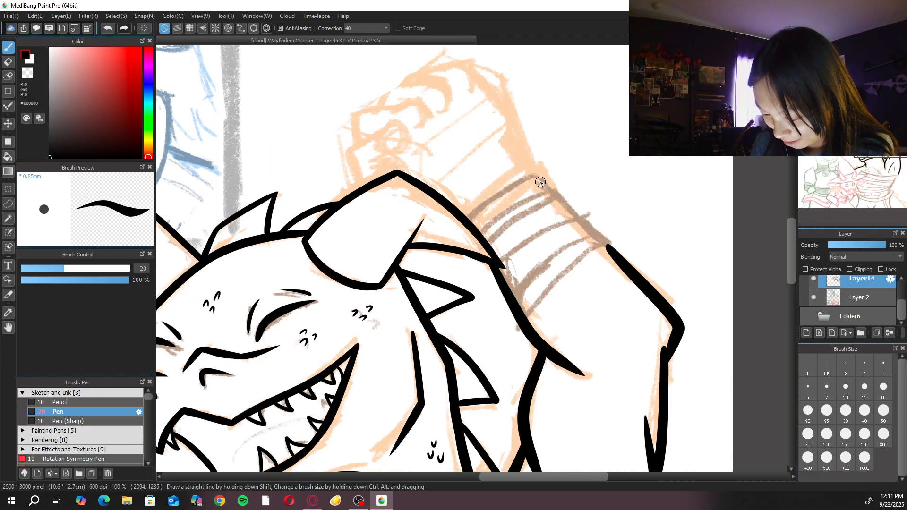
drag(537, 179, 613, 261)
key(ctrl+z)
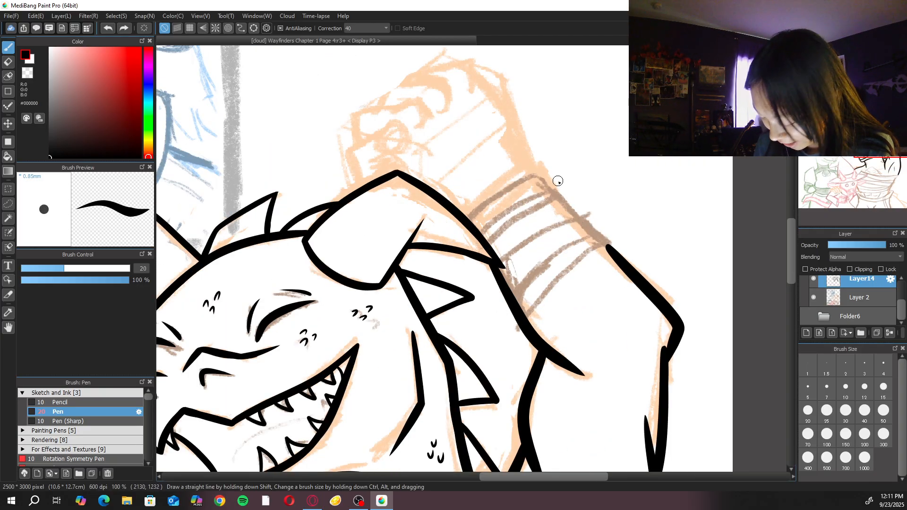
click(827, 410)
drag(539, 181, 614, 260)
key(ctrl+z)
drag(538, 180, 620, 268)
key(ctrl+z)
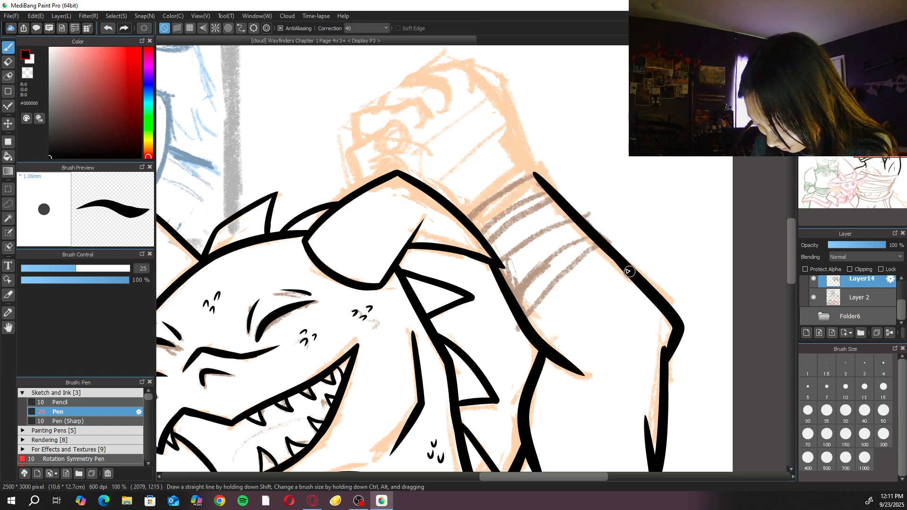
Set the pen size to 20 and ink the outer edge of the raised fist from the wrist up to the knuckle
scroll(621, 270, down, 3)
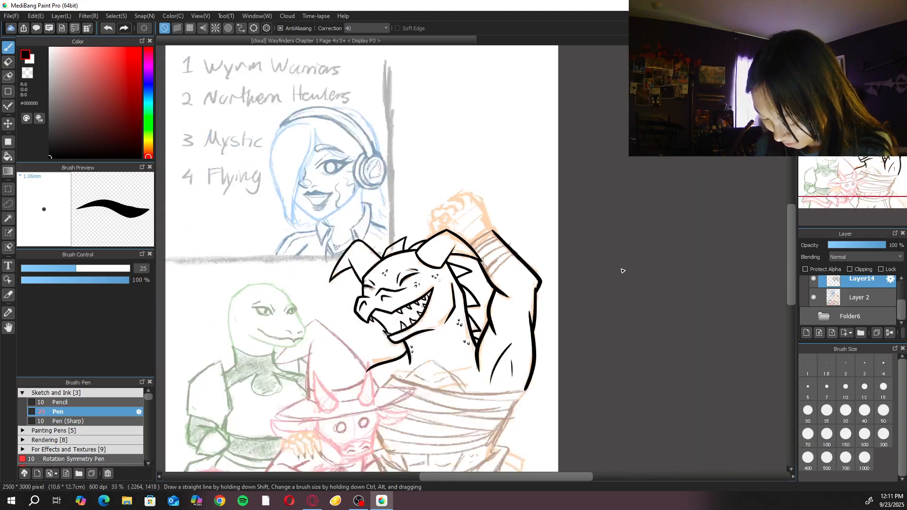
scroll(621, 275, up, 1)
scroll(609, 296, up, 1)
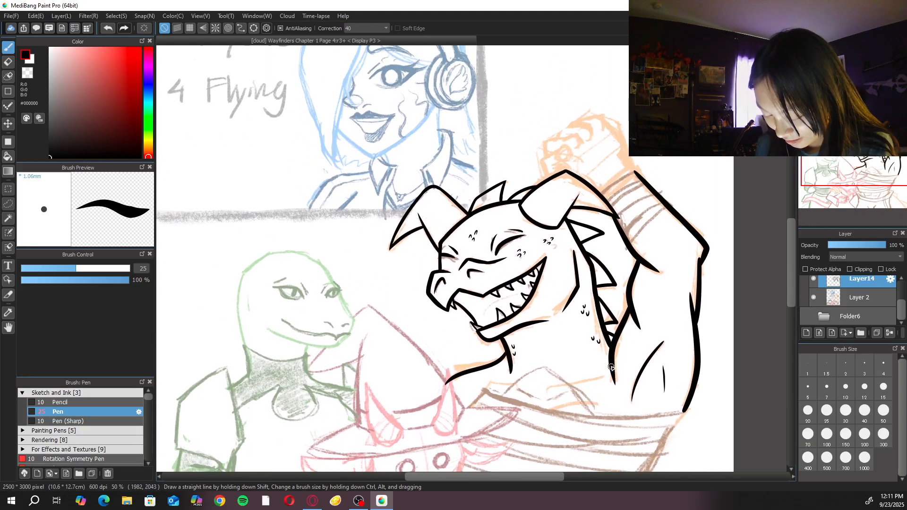
scroll(636, 284, up, 1)
scroll(636, 284, up, 2)
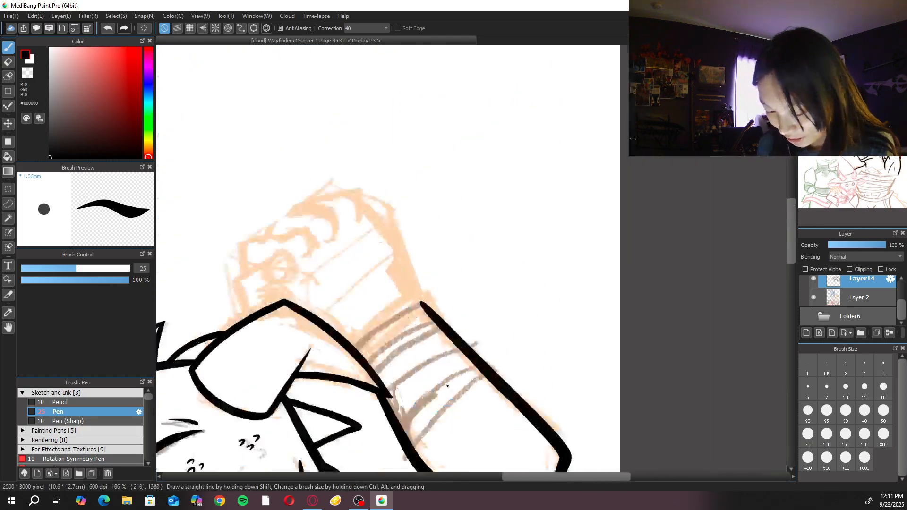
drag(342, 168, 433, 218)
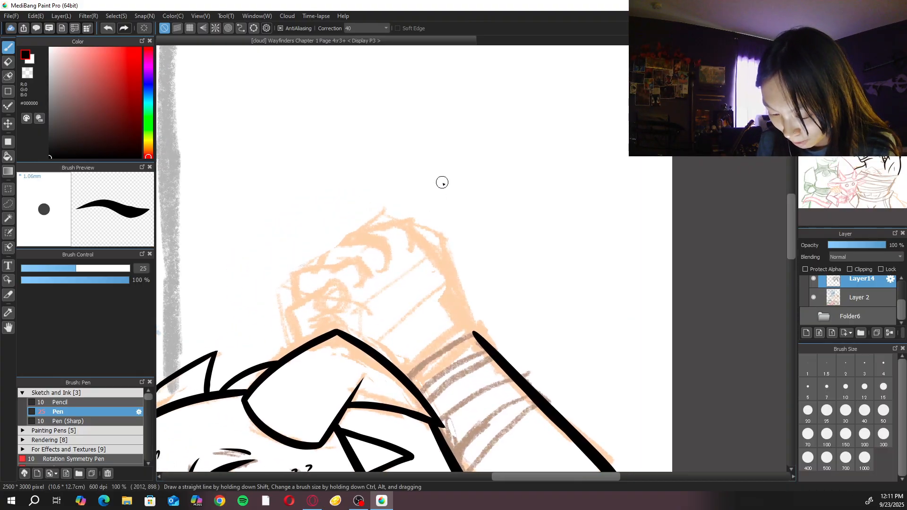
click(808, 410)
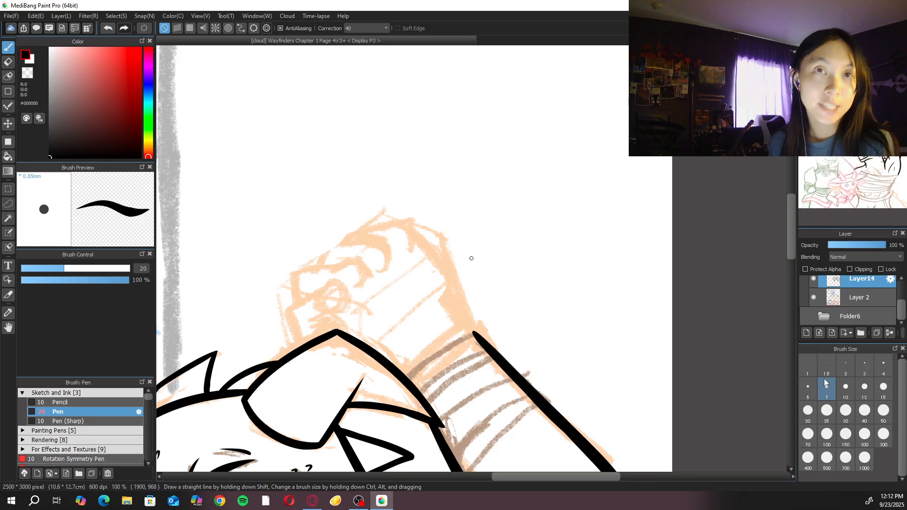
drag(403, 364, 390, 320)
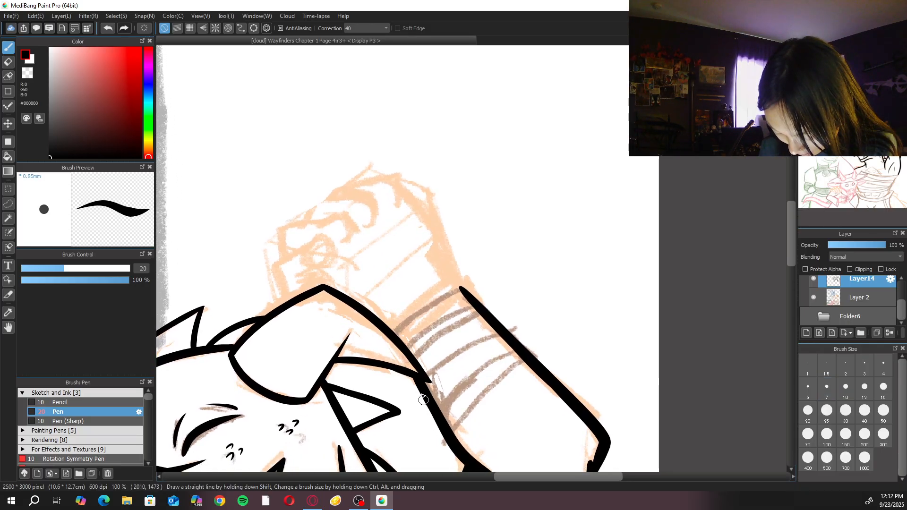
drag(464, 249, 470, 276)
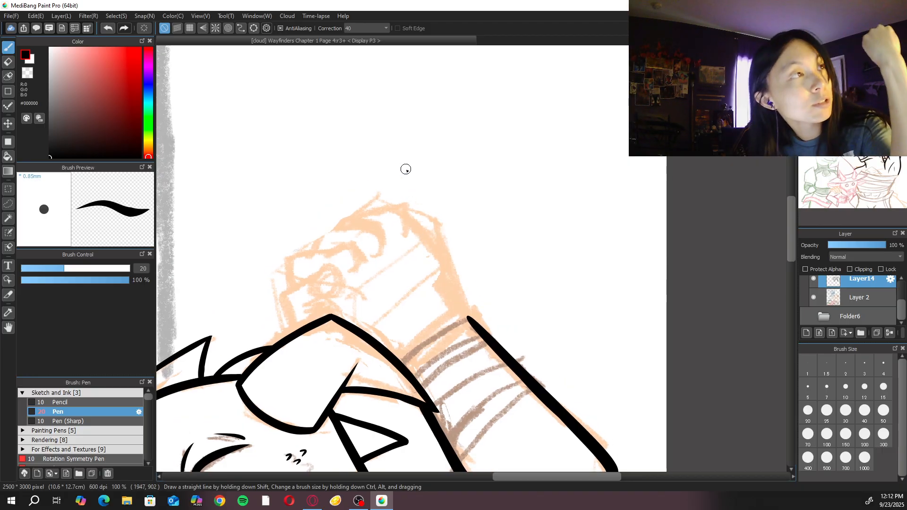
drag(409, 219, 460, 305)
key(ctrl+z)
drag(414, 223, 471, 323)
key(ctrl+z)
drag(443, 239, 472, 315)
key(ctrl+z)
drag(441, 223, 471, 319)
Ink the diagonal crease beside the fist's outer knuckle and the short top edge connecting them
drag(410, 223, 440, 261)
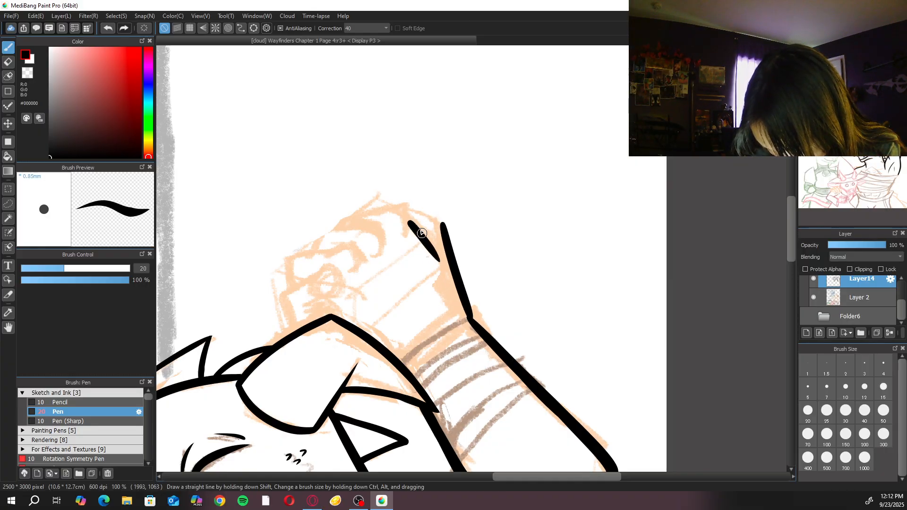
drag(410, 222, 438, 225)
scroll(438, 225, down, 3)
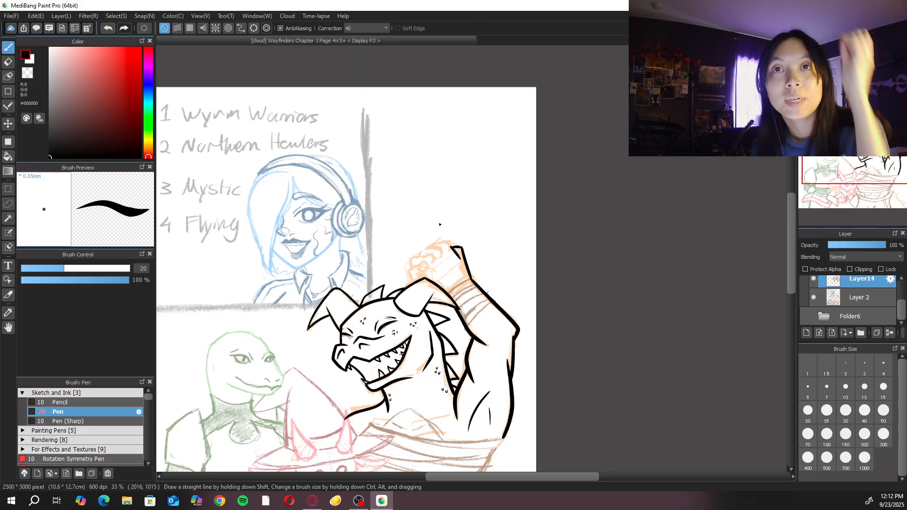
Ink the first two curled fingers along the top of the fist and thicken the line where they meet
scroll(440, 224, up, 4)
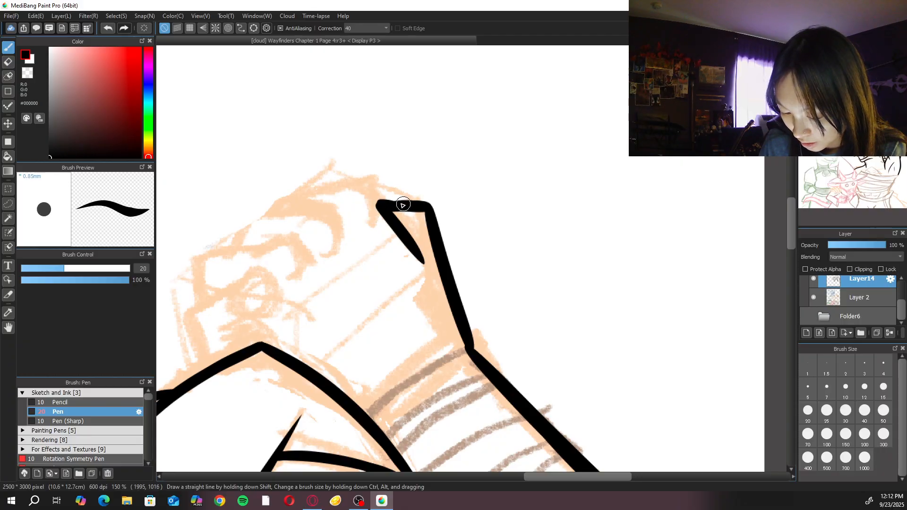
mouse_move(299, 195)
mouse_down()
mouse_move(351, 184)
mouse_move(385, 211)
mouse_up()
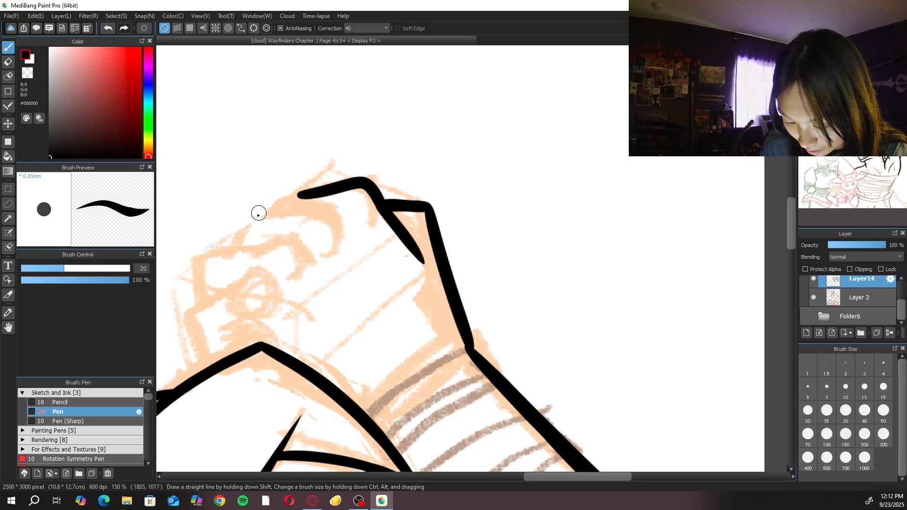
mouse_move(232, 250)
mouse_down()
mouse_move(257, 207)
mouse_move(333, 195)
mouse_up()
key(ctrl+z)
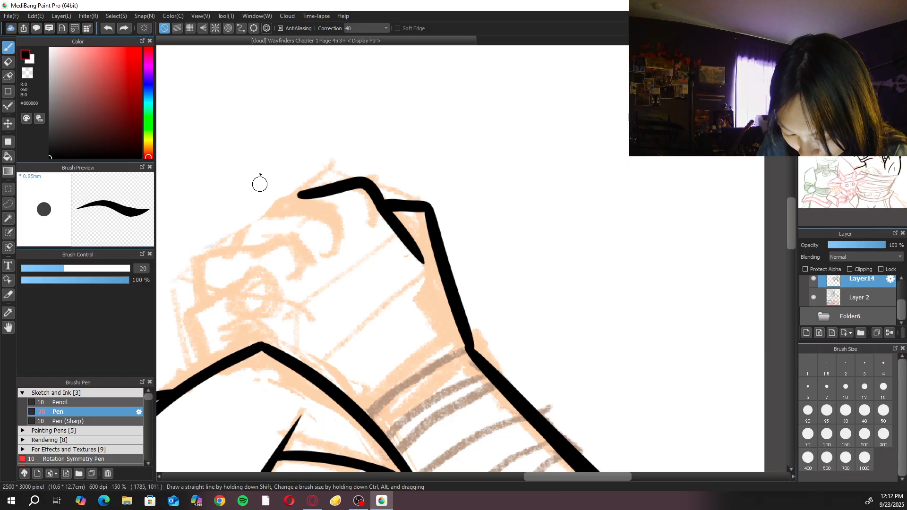
mouse_move(259, 207)
mouse_down()
mouse_move(232, 250)
mouse_move(330, 199)
mouse_move(343, 229)
mouse_up()
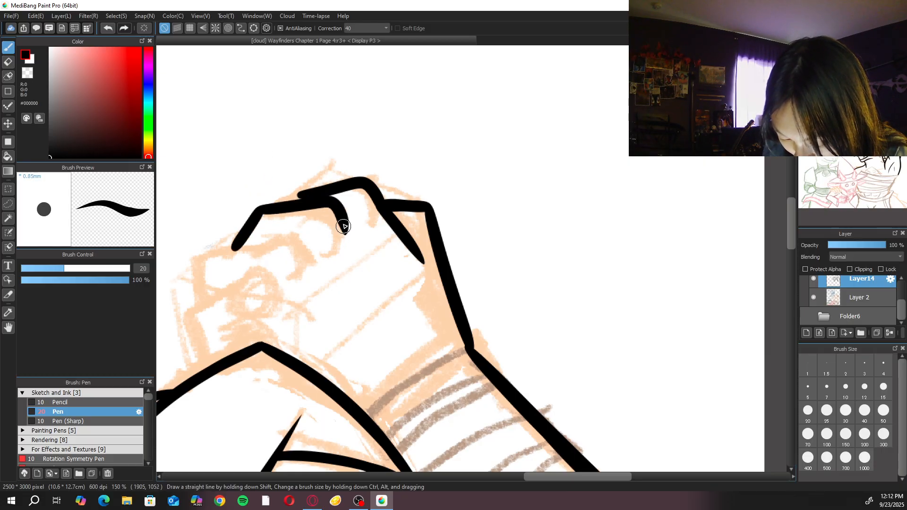
drag(284, 202, 326, 195)
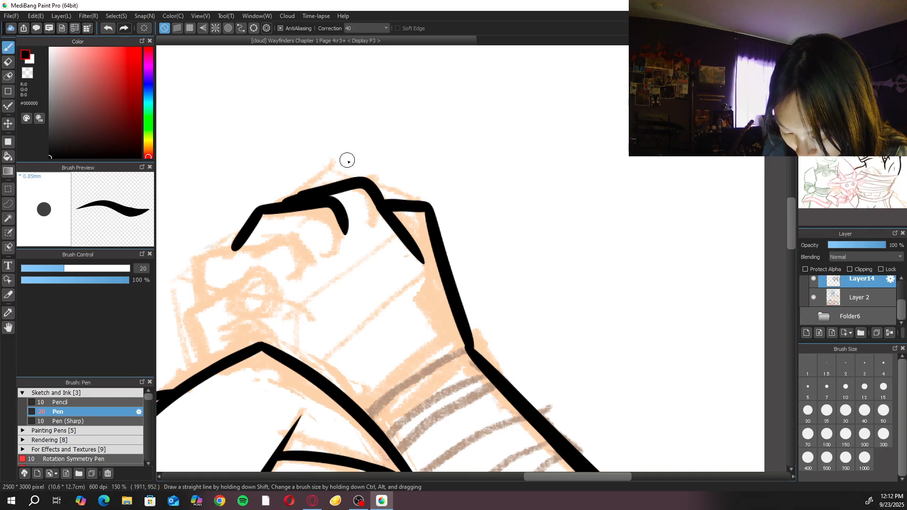
drag(578, 137, 624, 176)
key(Right)
key(Right)
key(Right)
key(e)
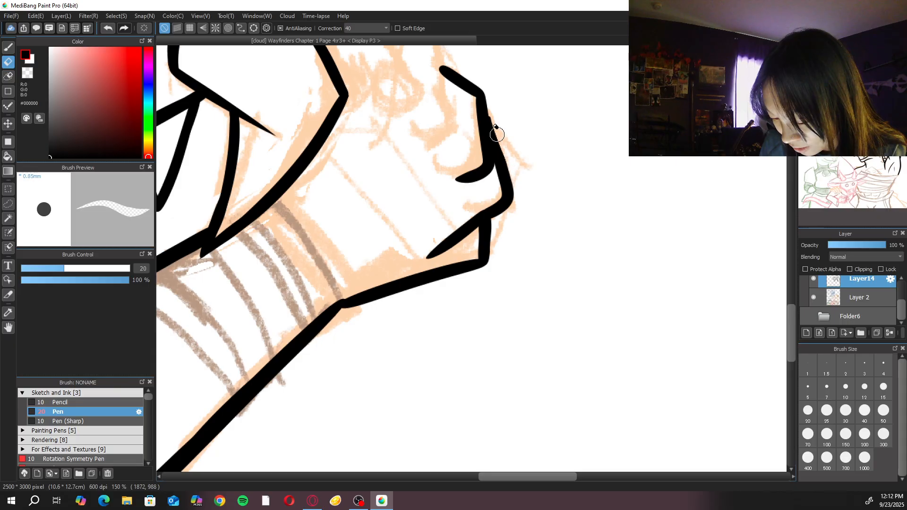
key(b)
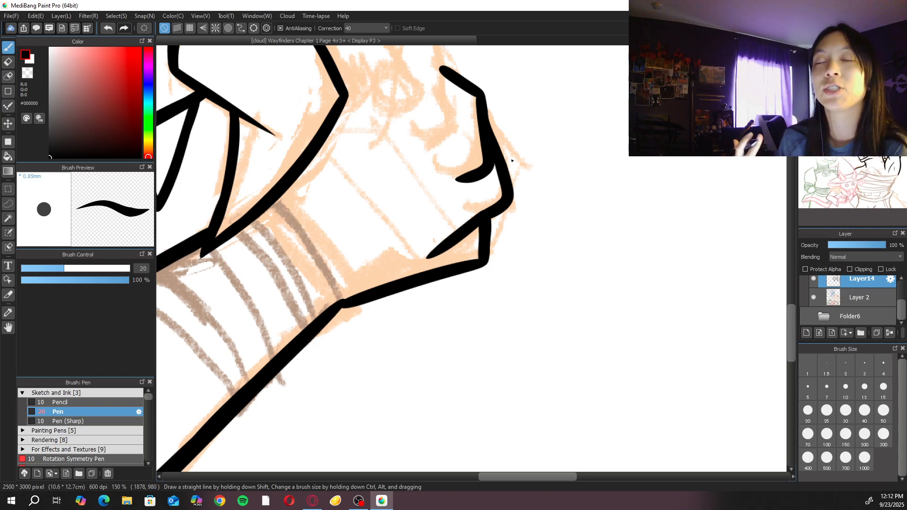
key(r)
drag(491, 189, 401, 239)
key(space)
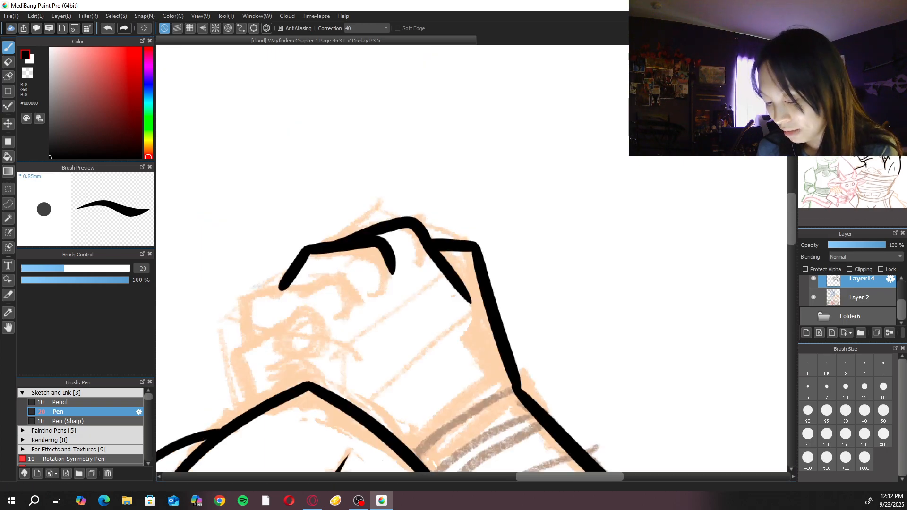
Ink the third curled finger of the fist, with its bent knuckle and outer side
drag(419, 276, 562, 236)
mouse_move(391, 265)
mouse_down()
mouse_move(394, 295)
mouse_move(394, 260)
mouse_move(469, 241)
mouse_move(394, 263)
mouse_move(393, 283)
mouse_move(402, 253)
mouse_move(481, 237)
mouse_move(399, 255)
mouse_move(393, 299)
mouse_move(403, 256)
mouse_move(415, 249)
mouse_move(492, 241)
mouse_move(508, 260)
mouse_up()
key(ctrl+z)
key(ctrl+z)
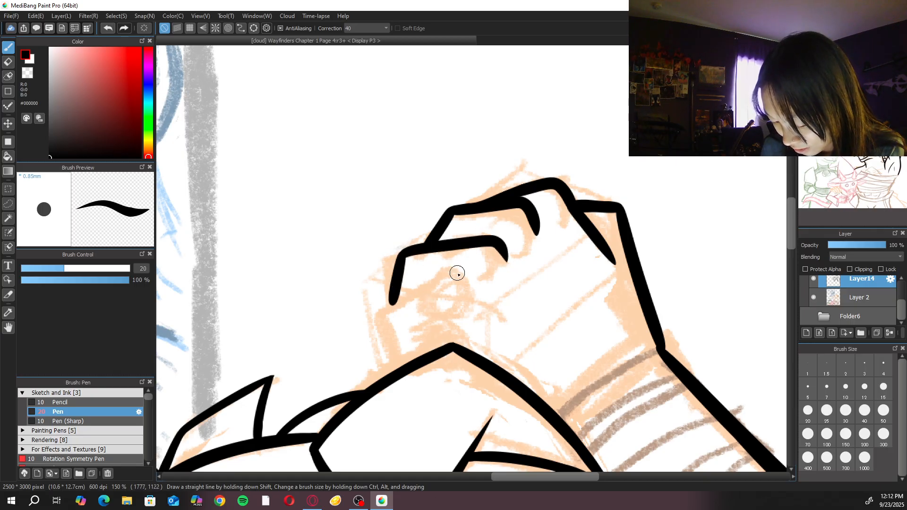
Ink the lowest curled finger of the fist down to the horn and try a short detail stroke beneath it
mouse_move(422, 292)
mouse_down()
mouse_move(465, 281)
mouse_move(460, 271)
mouse_move(478, 288)
mouse_move(423, 293)
mouse_move(383, 318)
mouse_move(401, 365)
mouse_up()
key(ctrl+z)
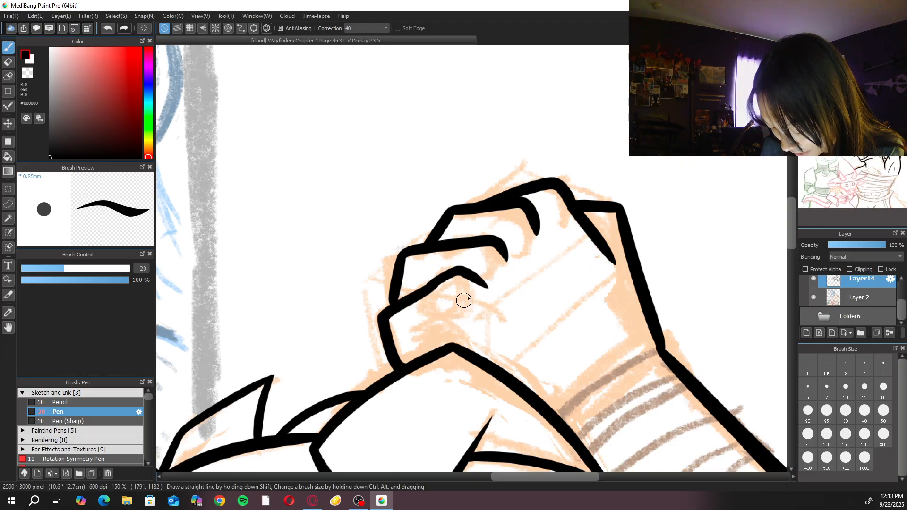
mouse_move(437, 325)
mouse_down()
mouse_move(453, 348)
mouse_move(416, 343)
mouse_move(421, 332)
mouse_up()
key(ctrl+z)
scroll(421, 332, down, 5)
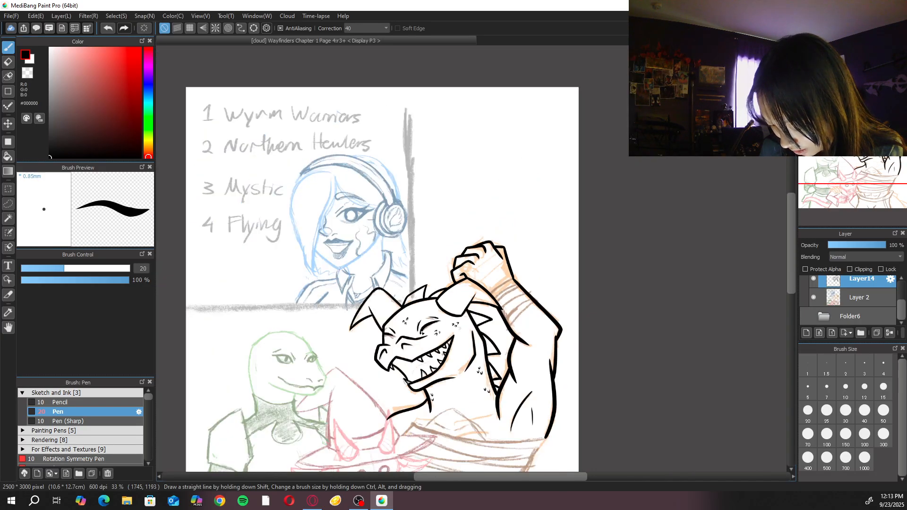
Ink the upper and lower edges of the wrist wrapping across the dragon's raised forearm
scroll(423, 333, up, 4)
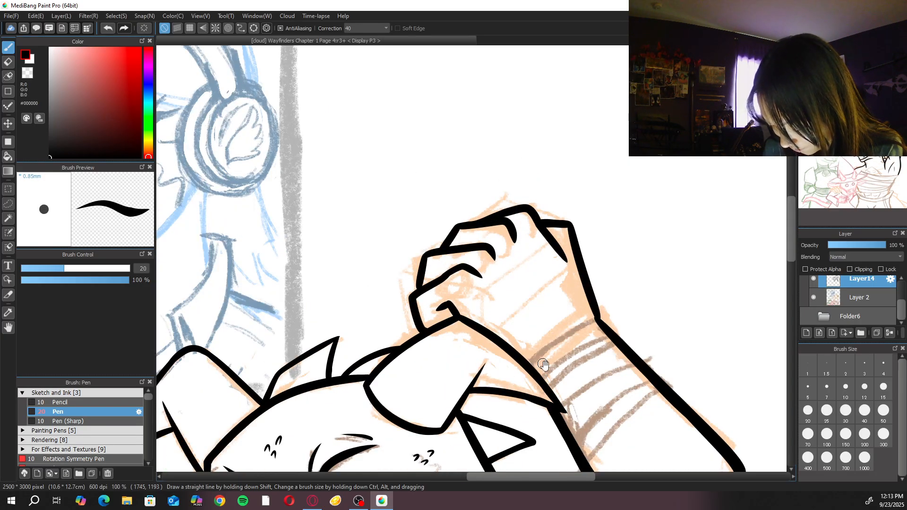
drag(575, 372, 540, 337)
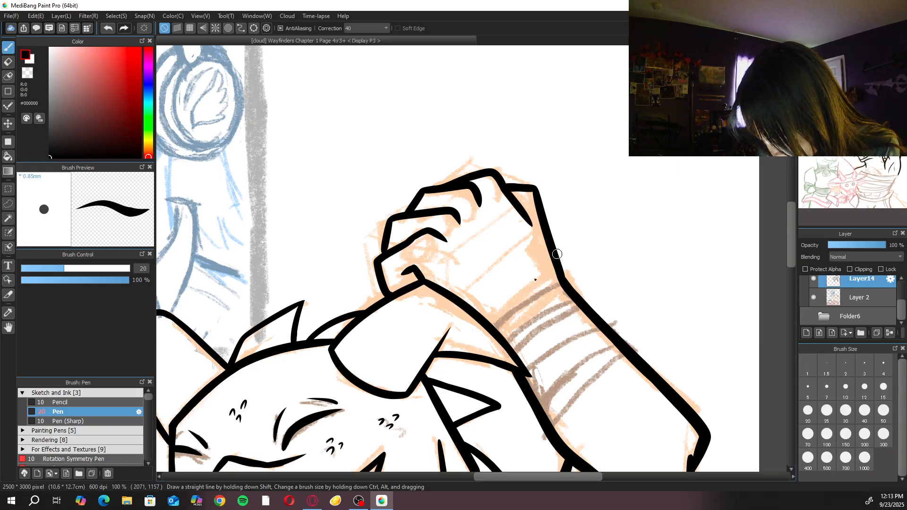
drag(492, 331, 563, 280)
drag(552, 425, 622, 353)
Set the pen size to 10 and ink four thinner curved bandage lines between the wrapping's two edges
click(846, 386)
scroll(614, 406, up, 2)
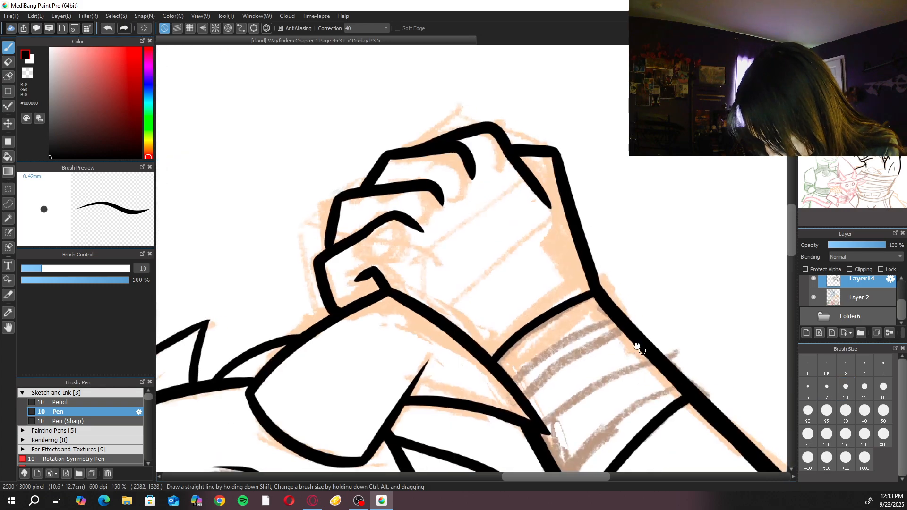
drag(516, 387, 609, 310)
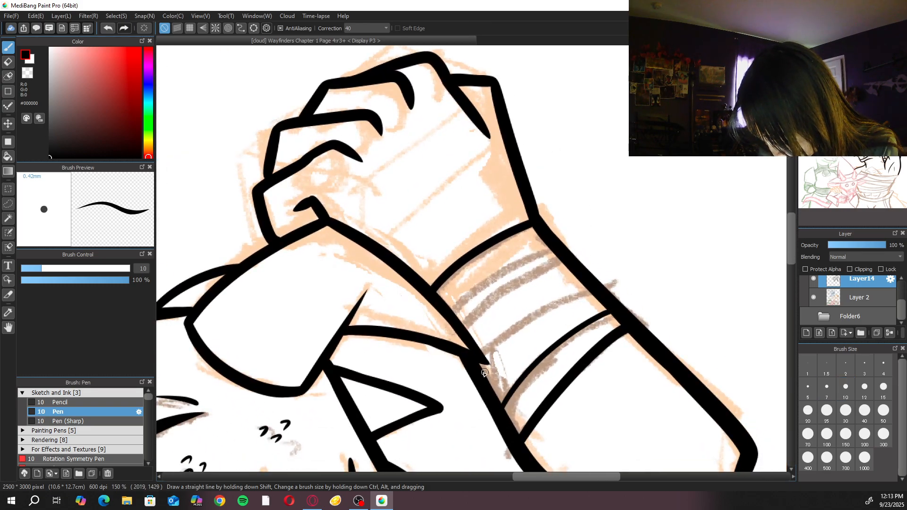
mouse_move(480, 368)
mouse_down()
mouse_move(565, 296)
mouse_move(588, 287)
mouse_up()
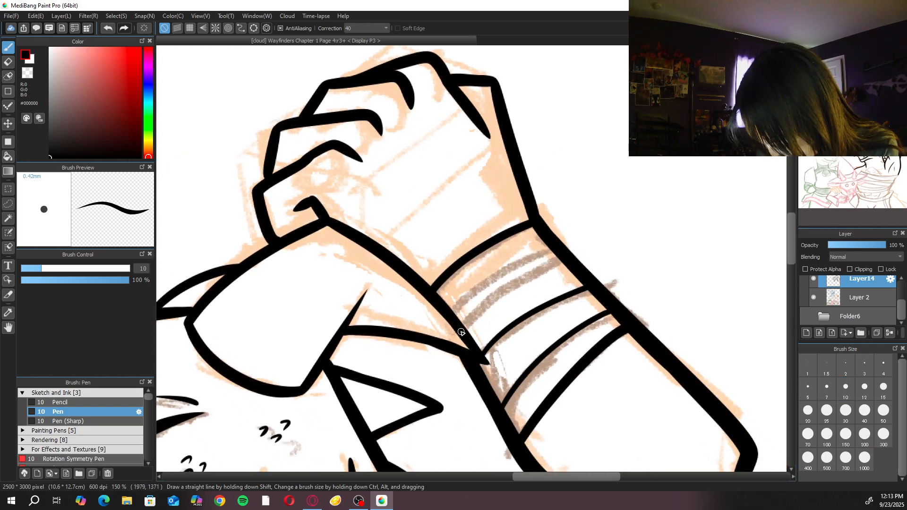
mouse_move(461, 332)
mouse_down()
mouse_move(528, 279)
mouse_move(567, 264)
mouse_up()
drag(450, 314, 546, 234)
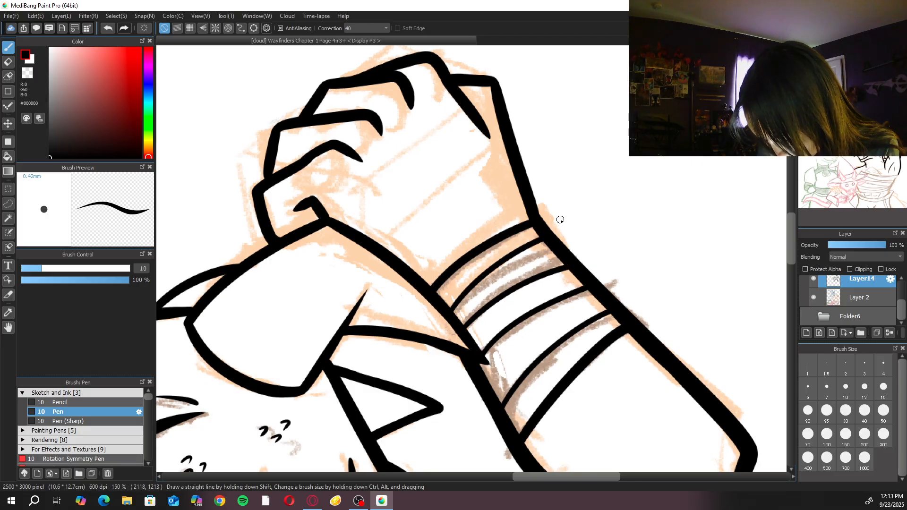
Thicken the peak and upper edge of the horn where it overlaps the base of the fist
key(ctrl+minus)
key(ctrl+minus)
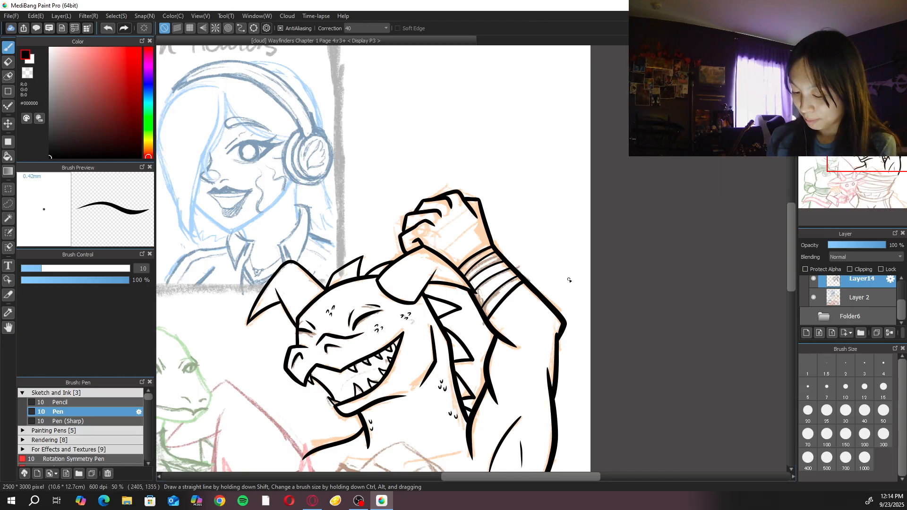
scroll(468, 230, up, 3)
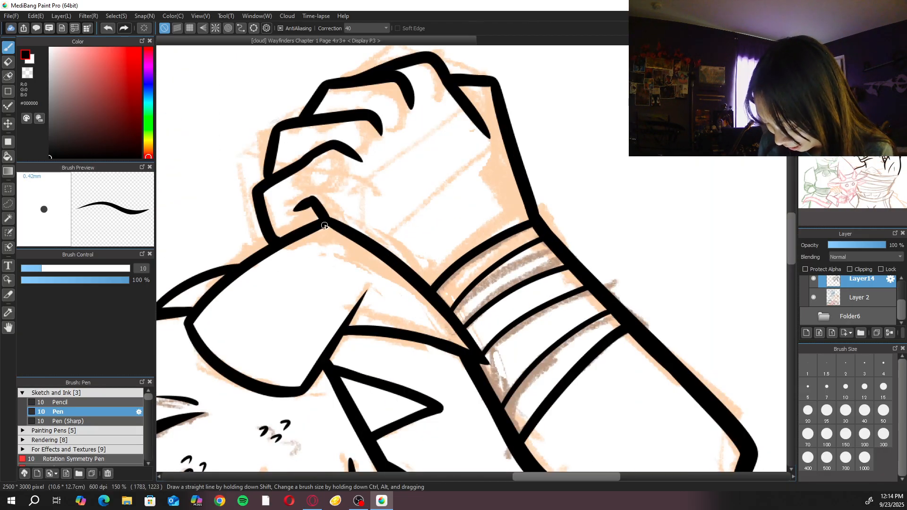
drag(328, 217, 376, 253)
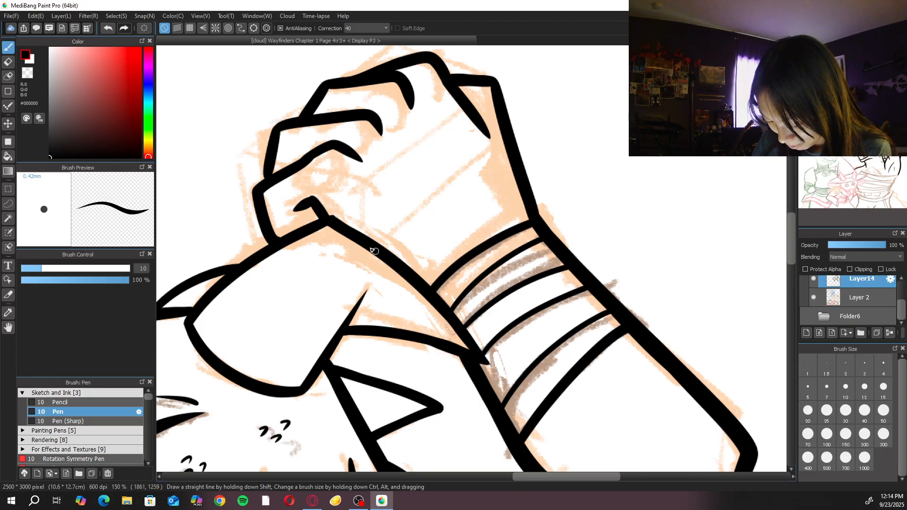
drag(331, 218, 377, 251)
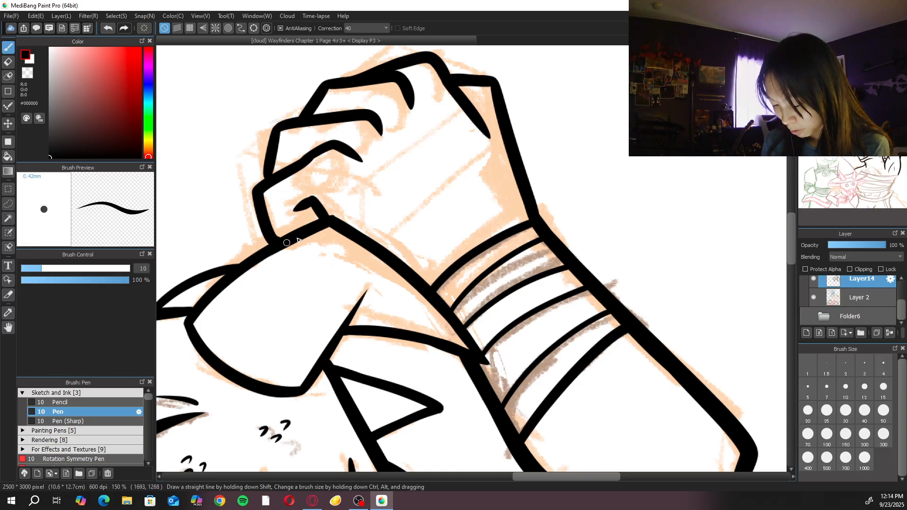
Thicken the outer edge of the dragon's other horn, from its bend down to the head, with the pen at size 30
scroll(249, 262, down, 2)
scroll(249, 262, down, 2)
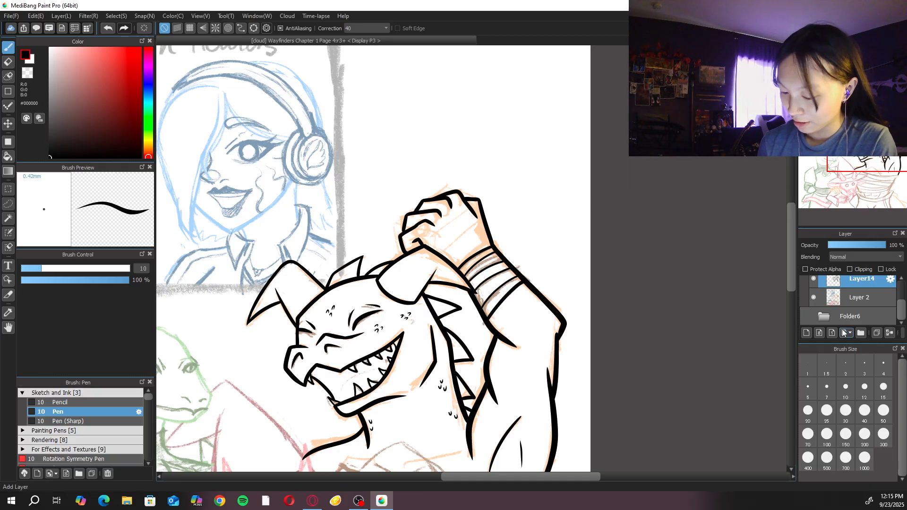
scroll(249, 262, up, 3)
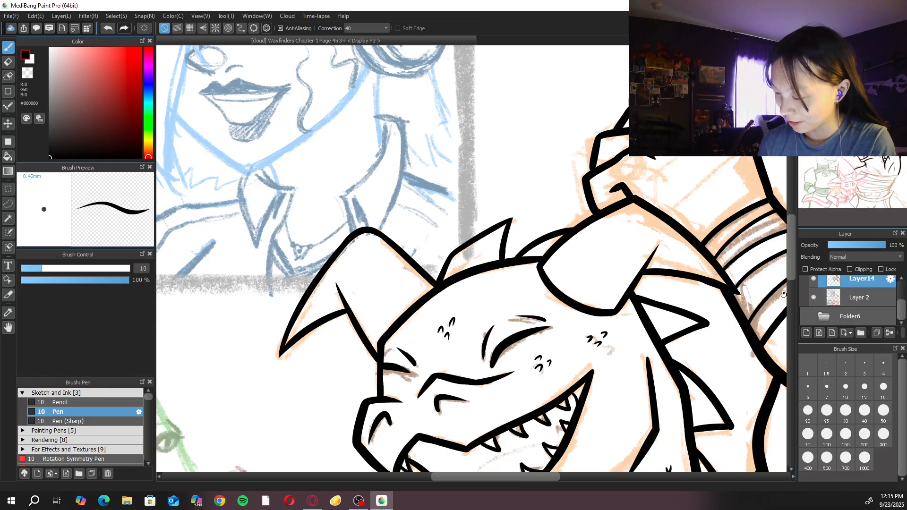
click(845, 412)
mouse_move(371, 229)
mouse_down()
mouse_move(438, 282)
mouse_move(369, 234)
mouse_move(427, 283)
mouse_up()
key(ctrl+z)
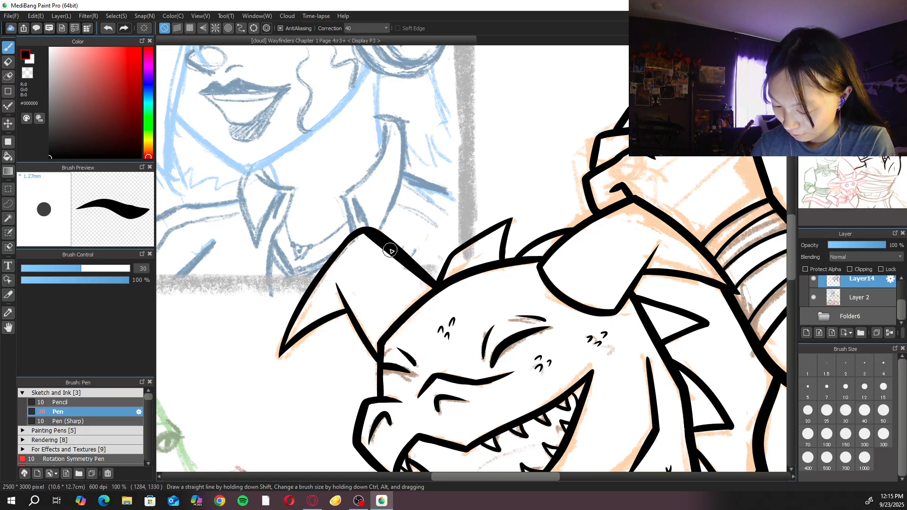
key(ctrl+z)
drag(365, 230, 447, 295)
key(ctrl+z)
drag(365, 229, 437, 285)
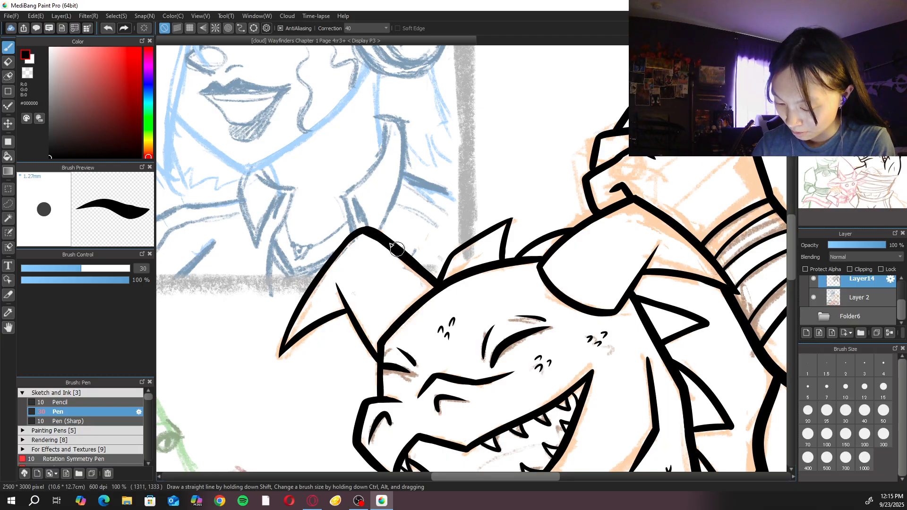
Erase excess ink around the thickened horn's bend to sharpen its corner, and set the pen to size 10 for touching it up
scroll(373, 233, up, 2)
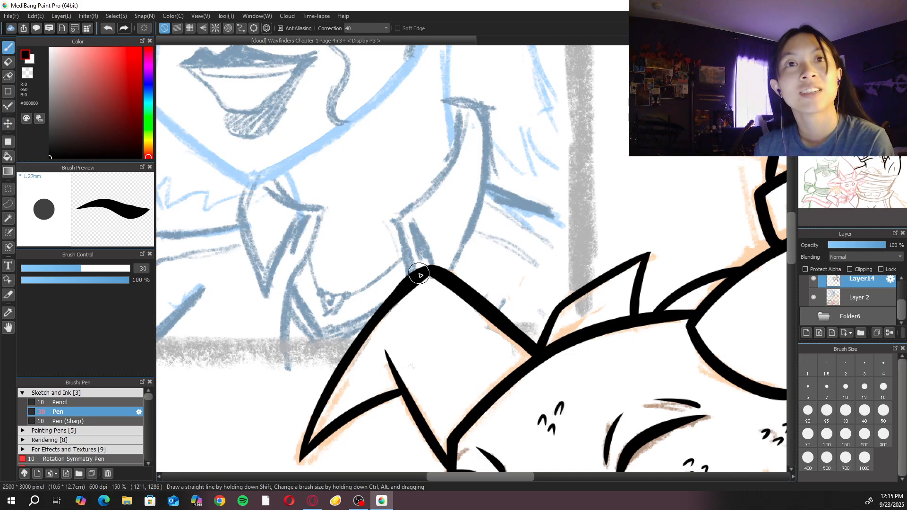
scroll(416, 272, up, 1)
key(e)
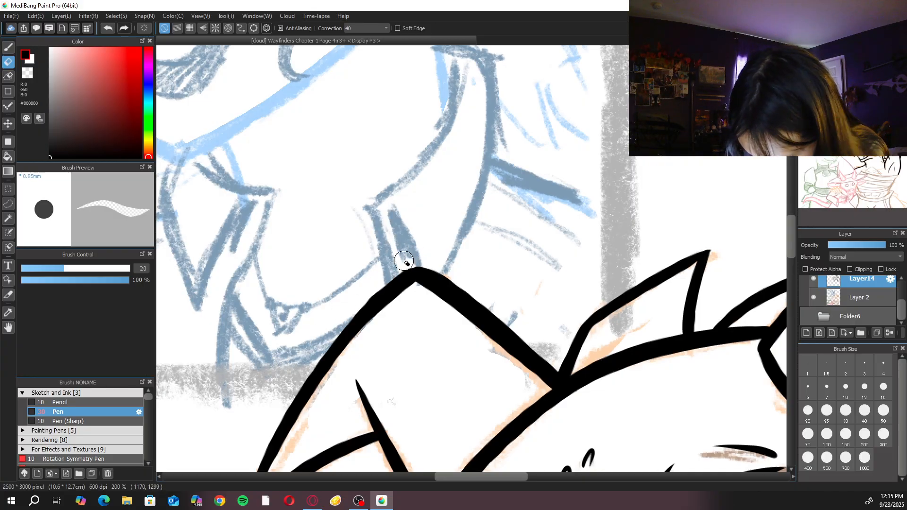
mouse_move(442, 274)
mouse_down()
mouse_move(522, 328)
mouse_move(435, 258)
mouse_move(534, 349)
mouse_move(472, 302)
mouse_up()
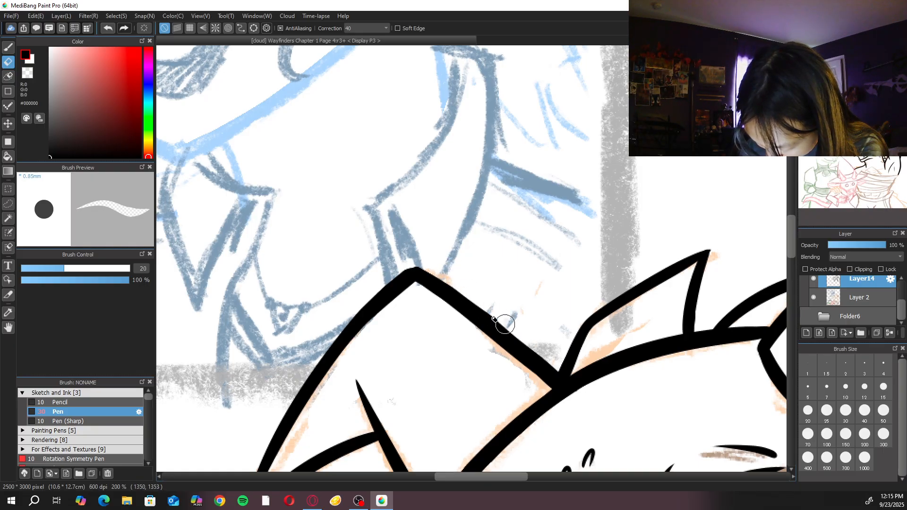
key(b)
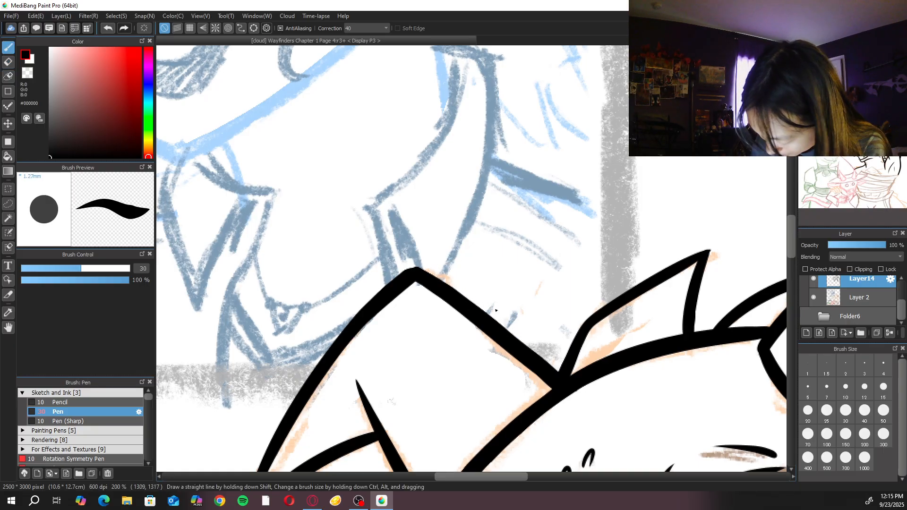
click(845, 387)
key(ctrl+plus)
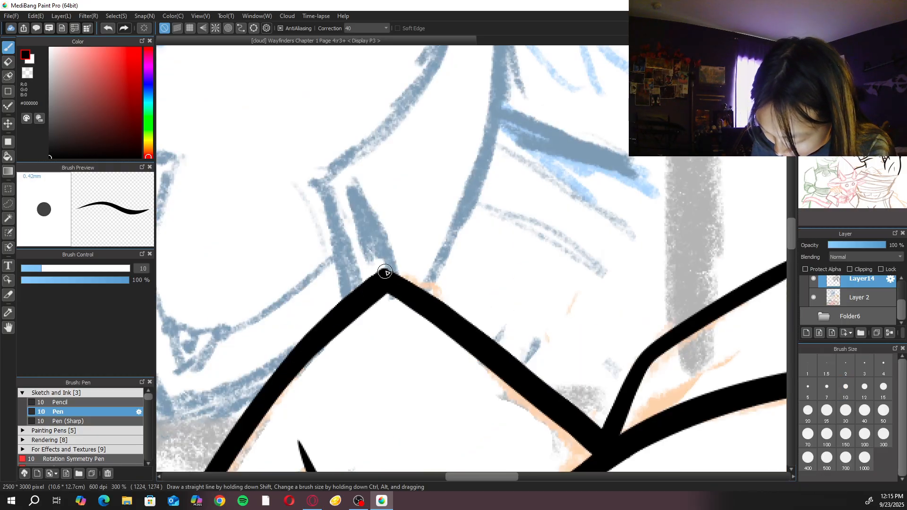
Ink the short diagonal torso edge below the dragon's shoulder, beside the pointed hat, with the pen at size 30
key(ctrl+minus)
key(ctrl+minus)
key(ctrl+minus)
key(ctrl+minus)
key(ctrl+minus)
key(ctrl+minus)
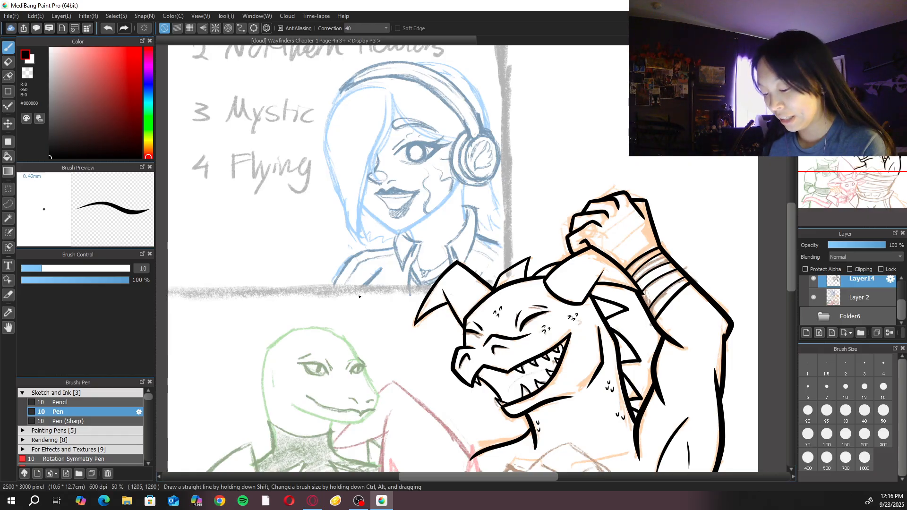
drag(586, 336, 564, 230)
key(ctrl+plus)
mouse_move(657, 297)
mouse_down()
mouse_move(574, 261)
mouse_move(626, 204)
mouse_up()
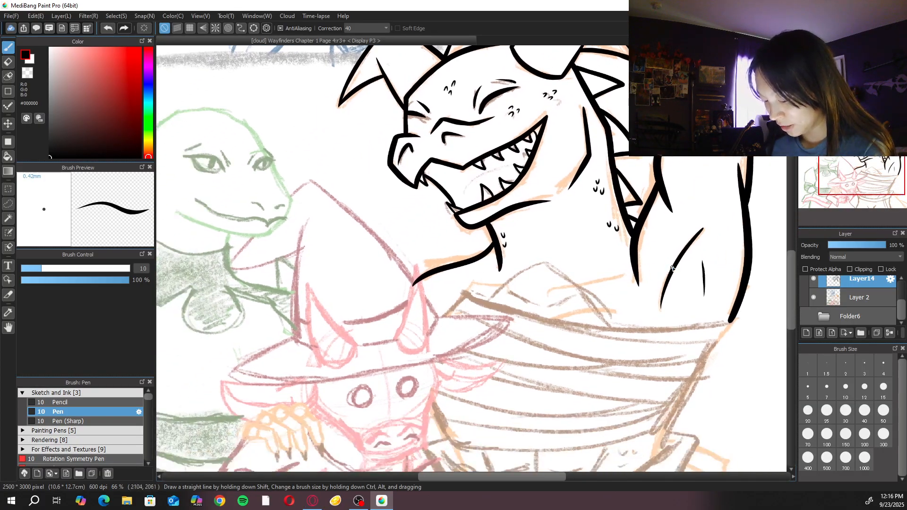
click(845, 411)
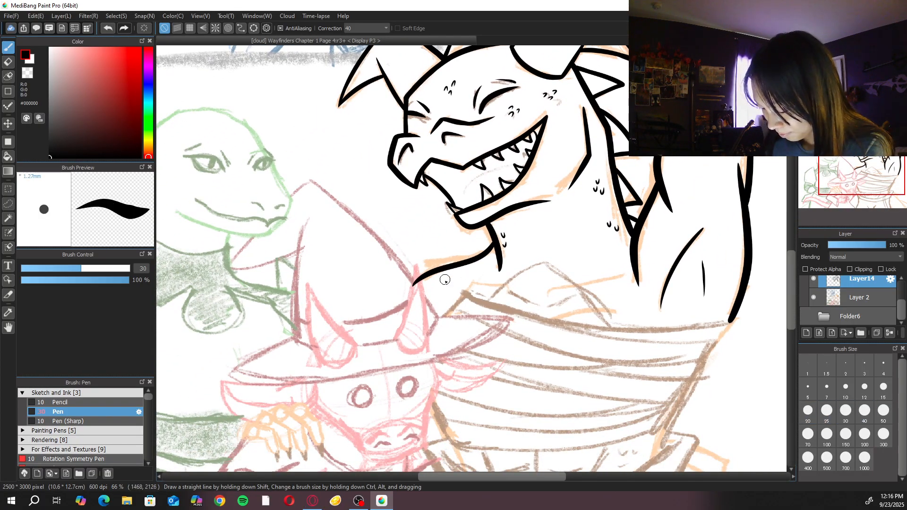
drag(442, 317, 474, 279)
key(ctrl+z)
drag(442, 316, 477, 280)
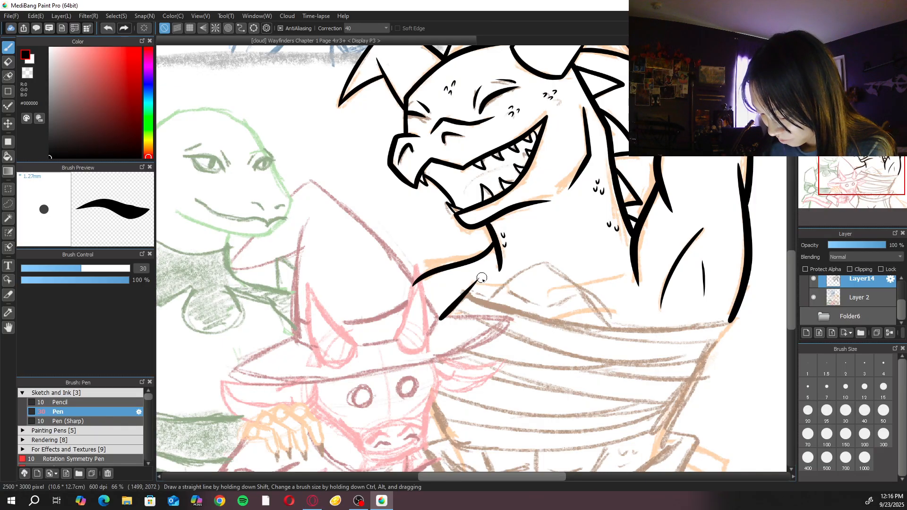
Ink the long side of the dragon's torso, continuing from the raised arm down to the waist wrapping
drag(739, 296, 726, 326)
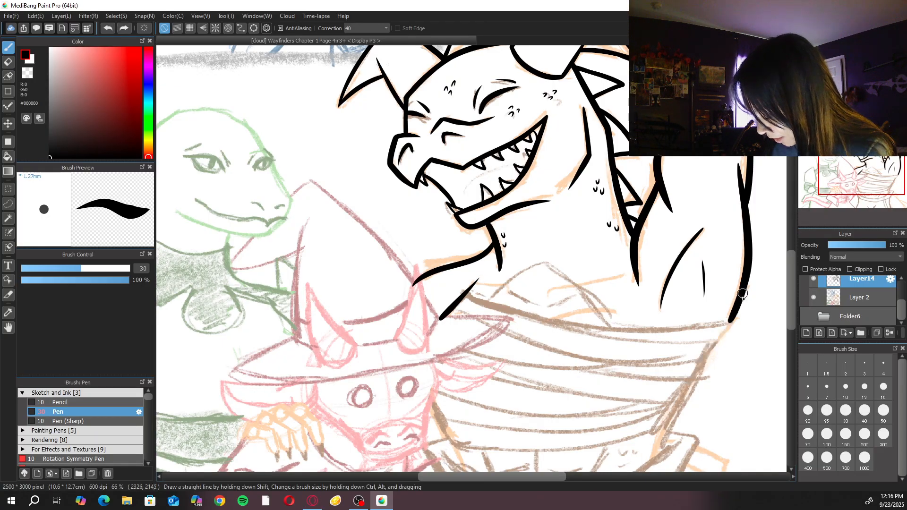
drag(743, 293, 676, 410)
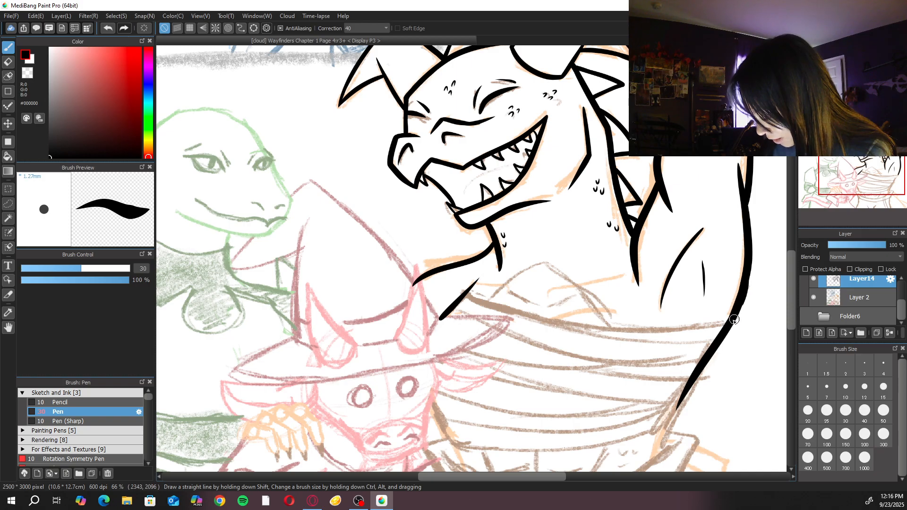
drag(700, 337, 719, 287)
mouse_move(712, 320)
mouse_down()
mouse_move(677, 406)
mouse_move(728, 309)
mouse_up()
key(ctrl+z)
key(ctrl+z)
mouse_move(675, 406)
mouse_down()
mouse_move(742, 282)
mouse_move(675, 405)
mouse_move(695, 351)
mouse_move(742, 279)
mouse_up()
key(ctrl+z)
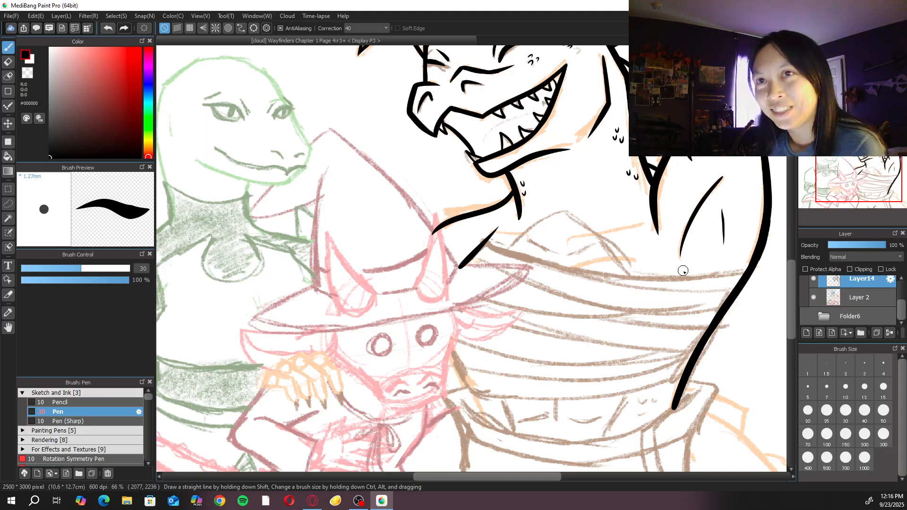
Erase the end of the dragon's shoulder line where it crosses the tip of the hat character's horn
drag(539, 243, 581, 297)
key(ctrl+plus)
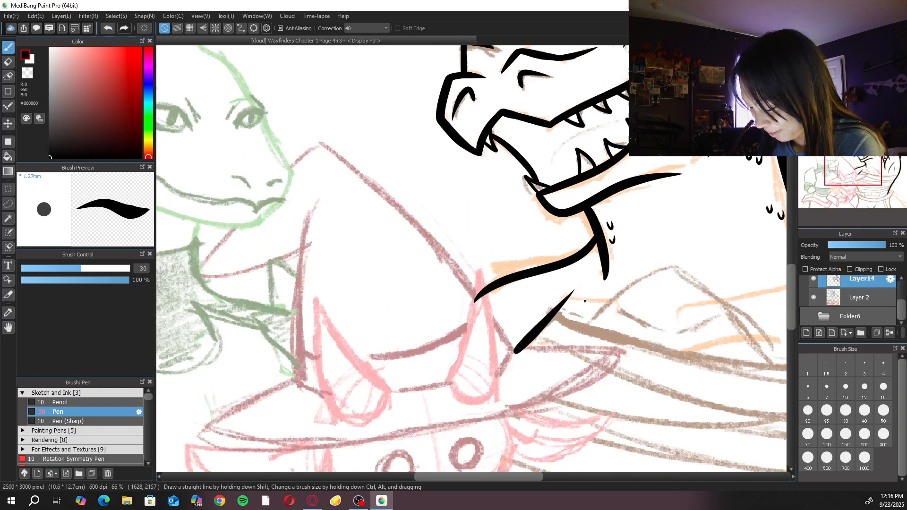
key(e)
mouse_move(481, 292)
mouse_down()
mouse_move(476, 314)
mouse_move(485, 303)
mouse_move(487, 322)
mouse_move(482, 293)
mouse_up()
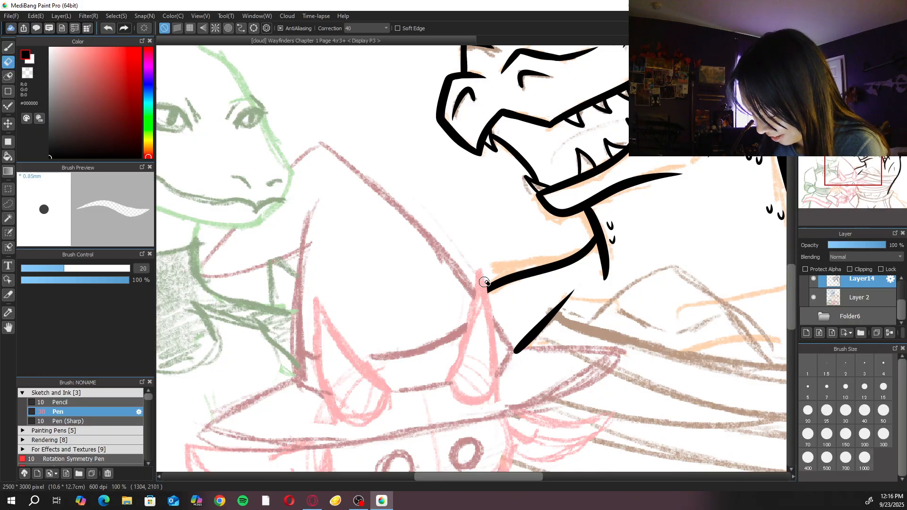
Ink both long sides of the hat character's horn nearest the dragon with the pen at size 20
key(b)
key(bracketleft)
key(bracketleft)
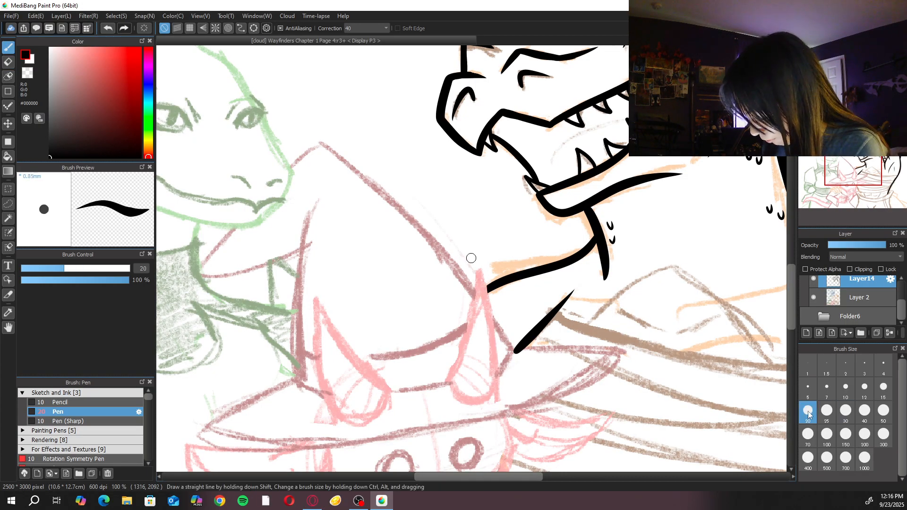
mouse_move(476, 278)
mouse_down()
mouse_move(448, 388)
mouse_move(470, 332)
mouse_move(448, 391)
mouse_up()
key(ctrl+z)
drag(482, 271, 497, 391)
key(ctrl+z)
drag(481, 271, 497, 392)
key(ctrl+z)
drag(481, 270, 496, 391)
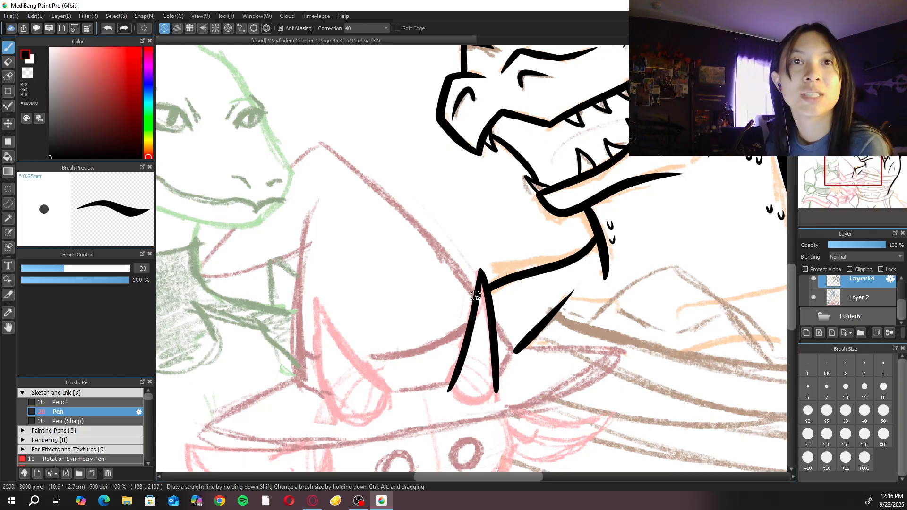
Ink the curved base closing the horn nearest the dragon and tidy its joined corners
key(Right)
key(Right)
key(Right)
key(Right)
key(Right)
key(Right)
key(Up)
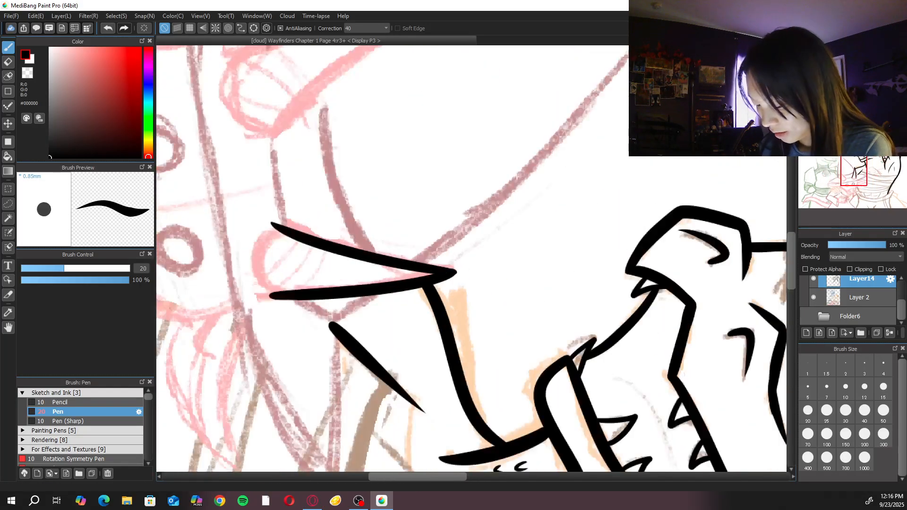
mouse_move(270, 225)
mouse_down()
mouse_move(257, 262)
mouse_move(273, 288)
mouse_move(272, 228)
mouse_move(262, 246)
mouse_move(272, 297)
mouse_up()
key(ctrl+z)
key(ctrl+z)
mouse_move(271, 222)
mouse_down()
mouse_move(319, 241)
mouse_move(294, 235)
mouse_up()
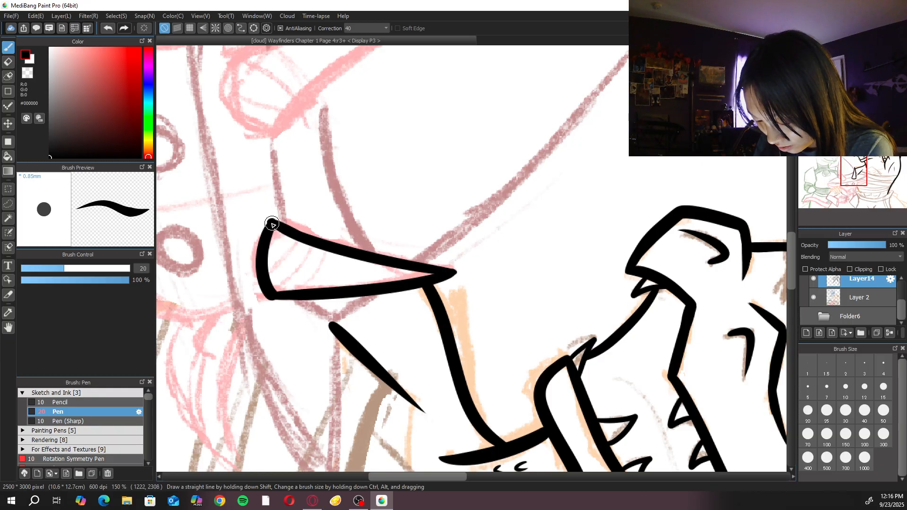
key(ctrl+z)
key(ctrl+z)
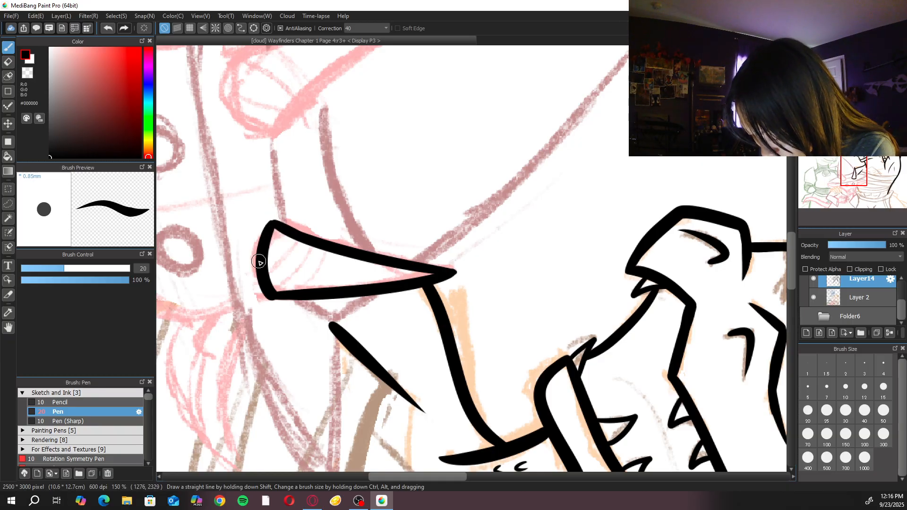
Ink the curved inner edge of the hat character's other horn, from its tip down to the base
key(Up)
key(ctrl+minus)
key(ctrl+minus)
key(ctrl+minus)
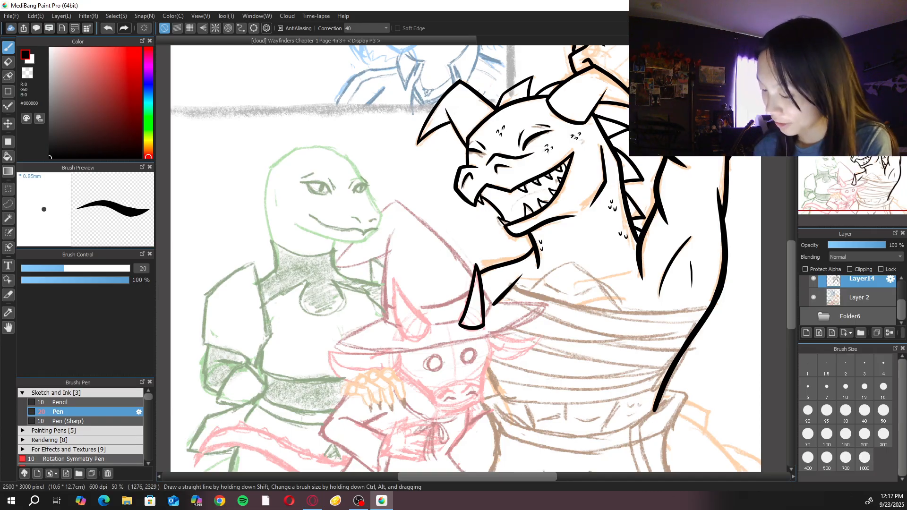
key(ctrl+plus)
drag(316, 302, 390, 394)
key(ctrl+z)
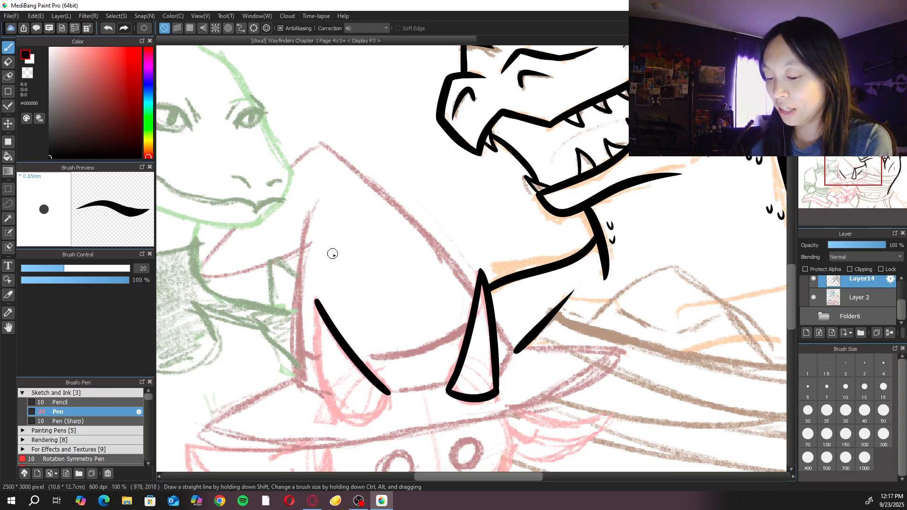
Touch up the tip of the hat character's horn nearest the dragon with a short pen stroke
scroll(472, 259, up, 2)
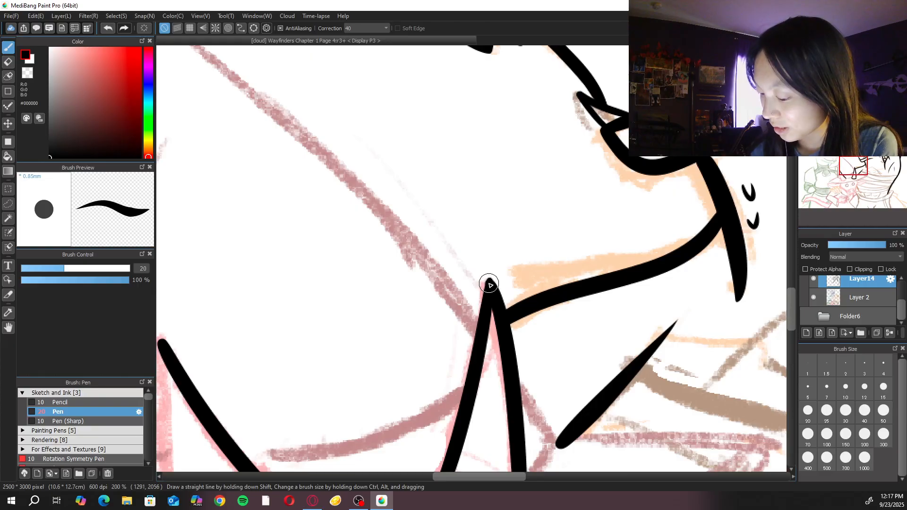
drag(490, 279, 498, 297)
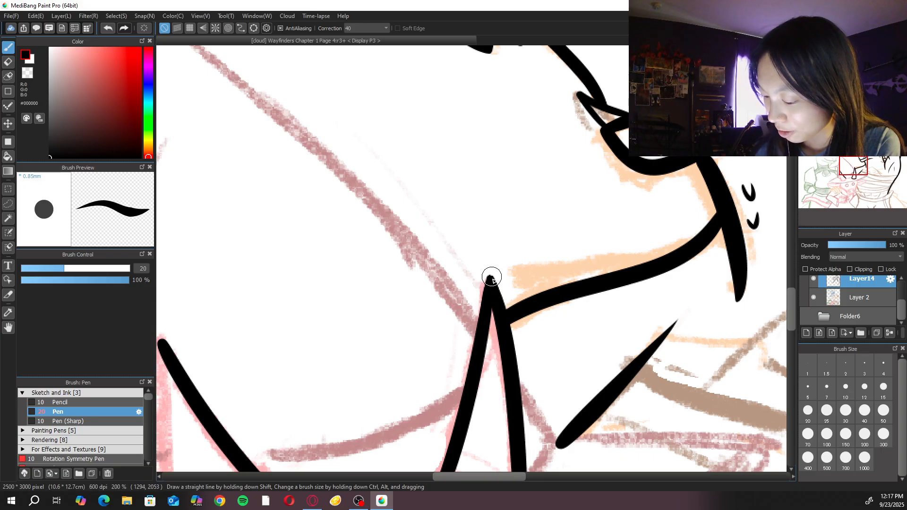
scroll(497, 299, down, 4)
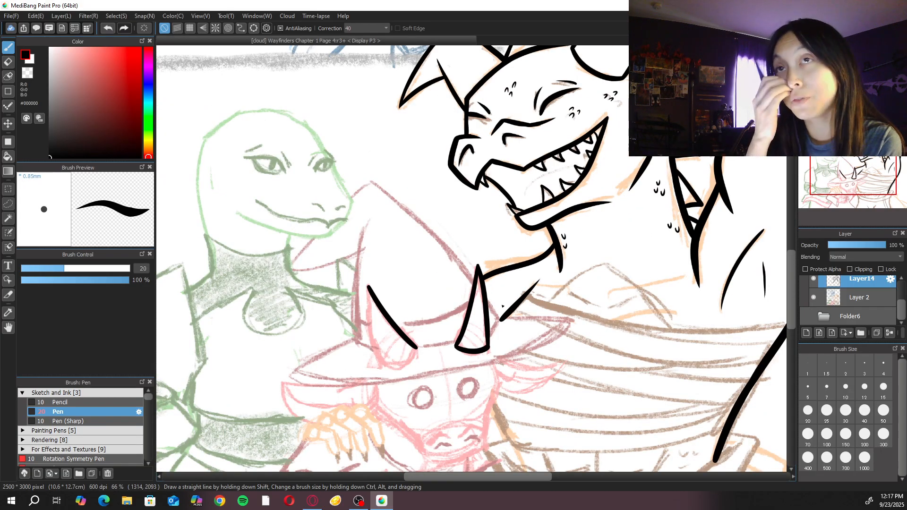
Ink the outer edge and rounded base of the hat character's other horn, closing its outline at the tip
scroll(502, 306, up, 3)
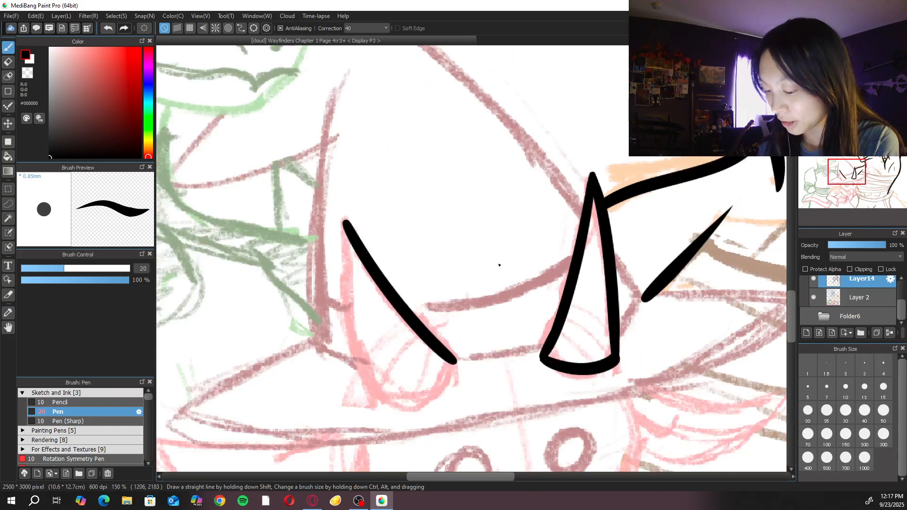
drag(344, 227, 390, 404)
key(ctrl+z)
mouse_move(343, 222)
mouse_down()
mouse_move(392, 407)
mouse_move(370, 364)
mouse_move(393, 407)
mouse_move(387, 402)
mouse_move(449, 362)
mouse_up()
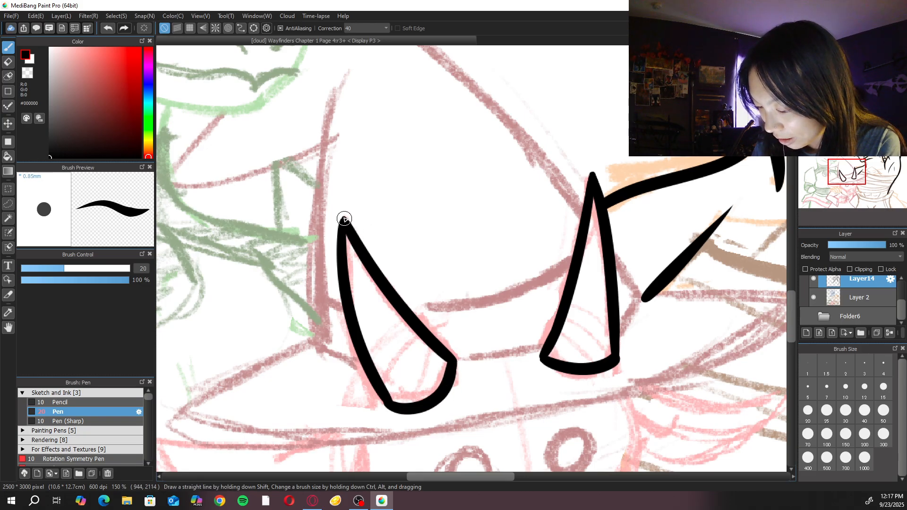
key(ctrl+minus)
key(ctrl+minus)
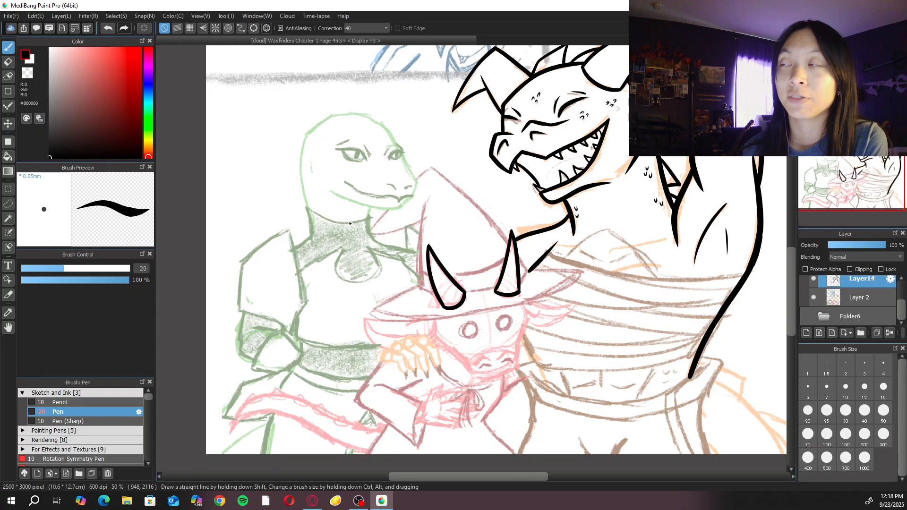
On a new layer, ink the hat's long slope facing the dragon down to the brim with the pen at size 30
key(ctrl+plus)
key(ctrl+plus)
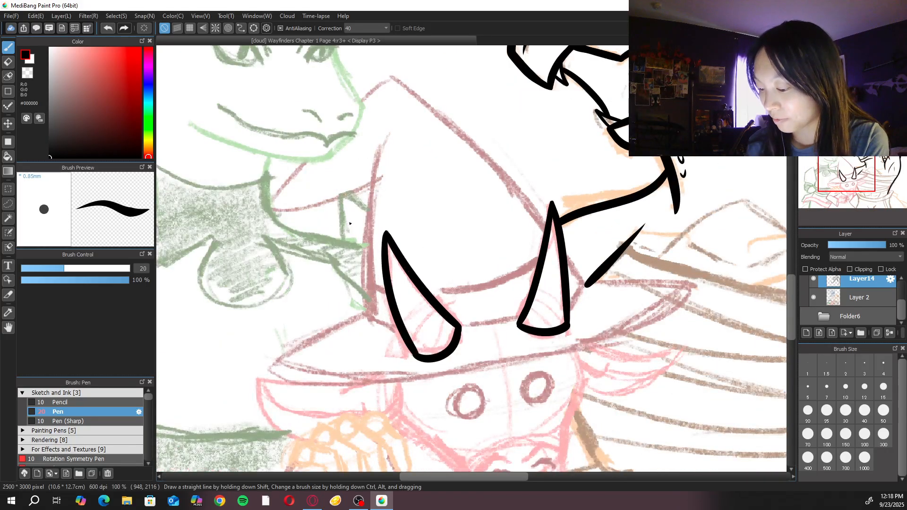
drag(350, 223, 344, 277)
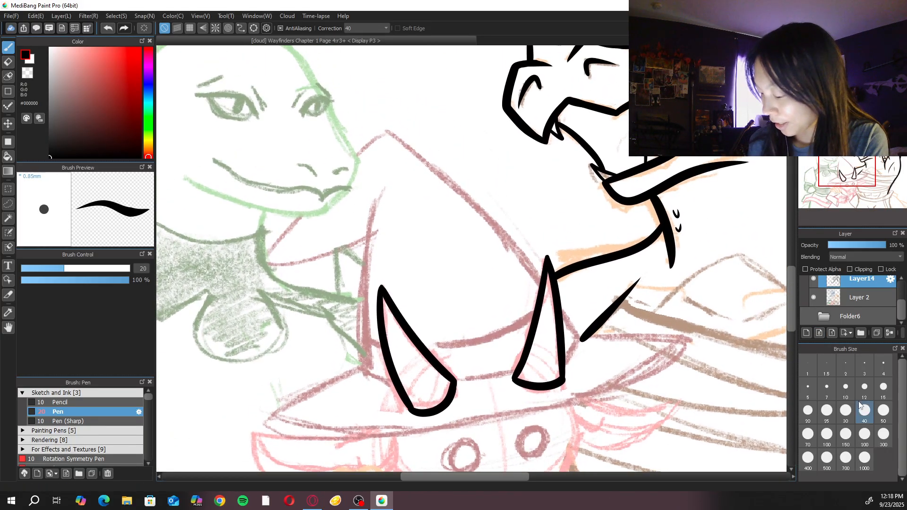
click(806, 333)
click(844, 412)
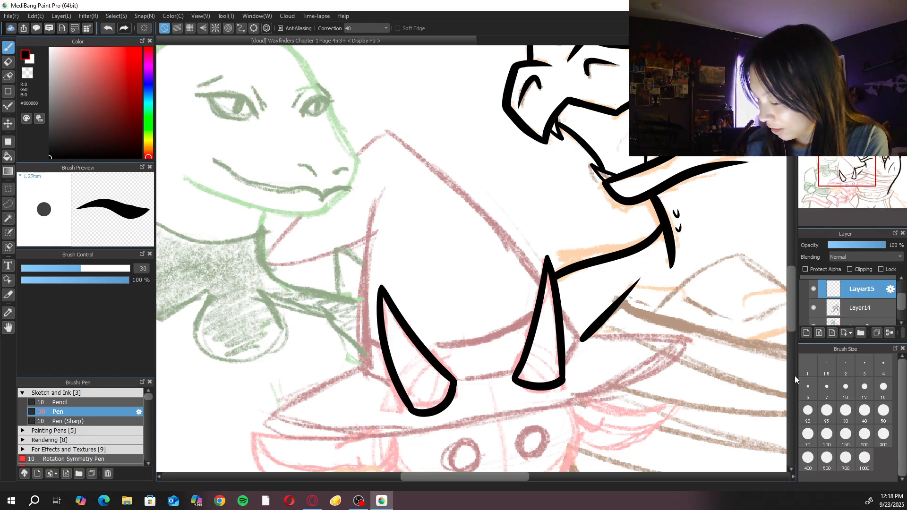
drag(389, 138, 442, 177)
drag(485, 217, 558, 311)
key(ctrl+z)
drag(390, 135, 570, 330)
key(ctrl+z)
mouse_move(398, 138)
mouse_down()
mouse_move(564, 329)
mouse_move(481, 209)
mouse_move(568, 325)
mouse_move(506, 256)
mouse_up()
key(ctrl+z)
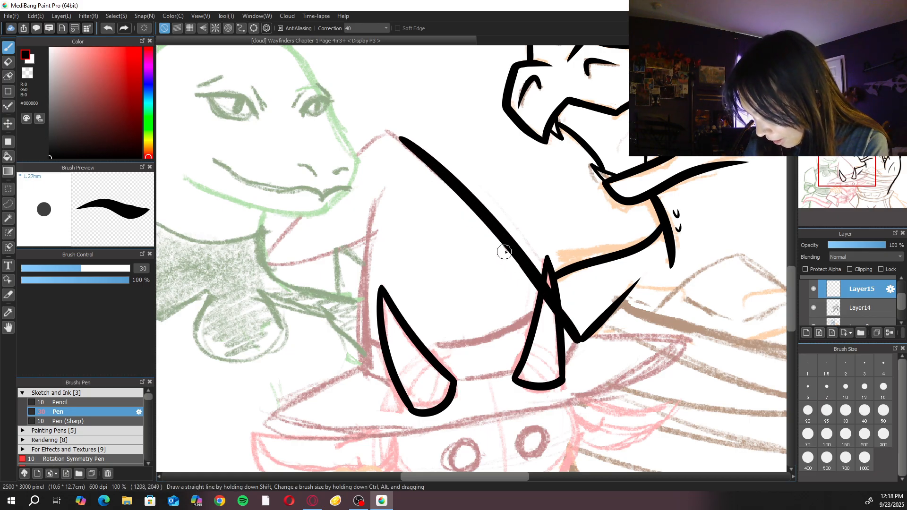
key(ctrl+z)
drag(579, 338, 516, 261)
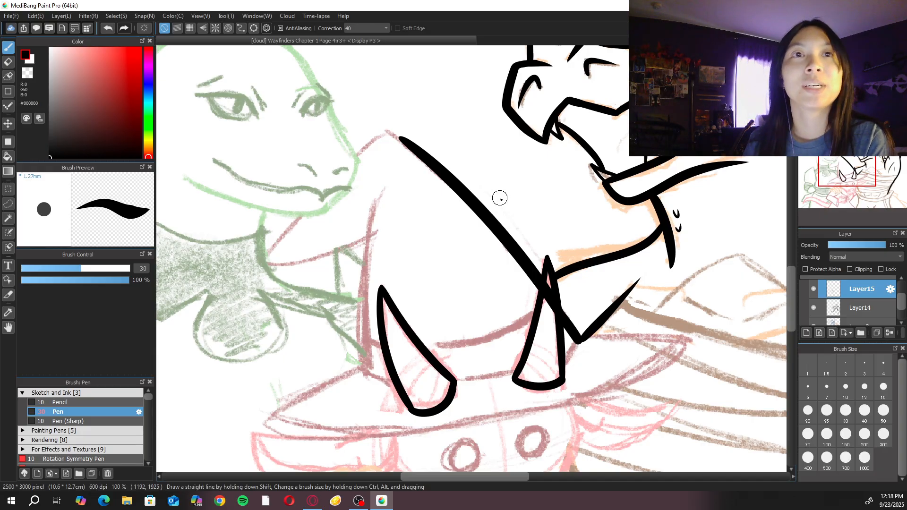
Erase the part of the hat's slope line that crosses the horn and extend its upper end to the hat's peak
key(e)
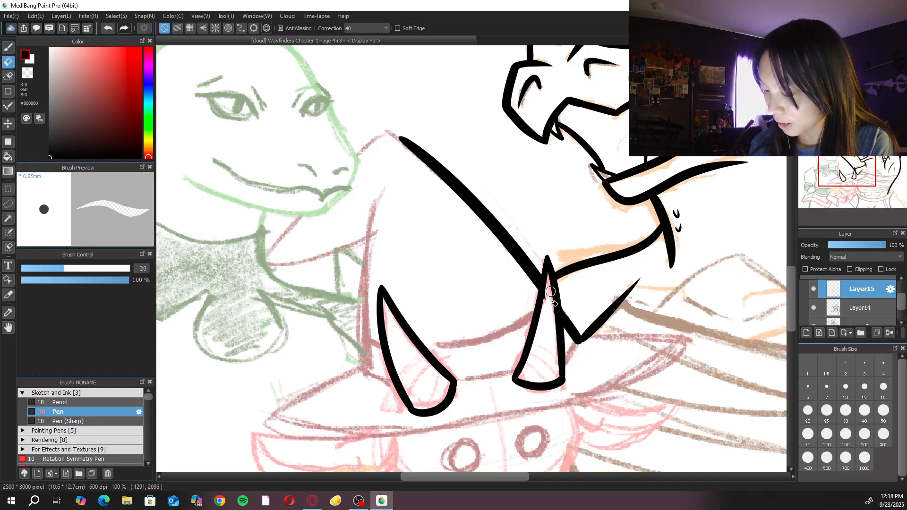
key(b)
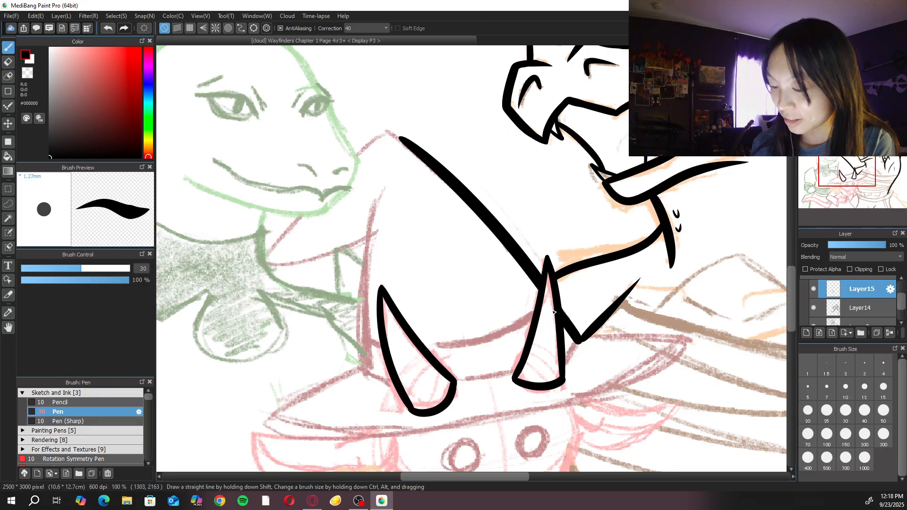
drag(392, 135, 423, 158)
key(ctrl+z)
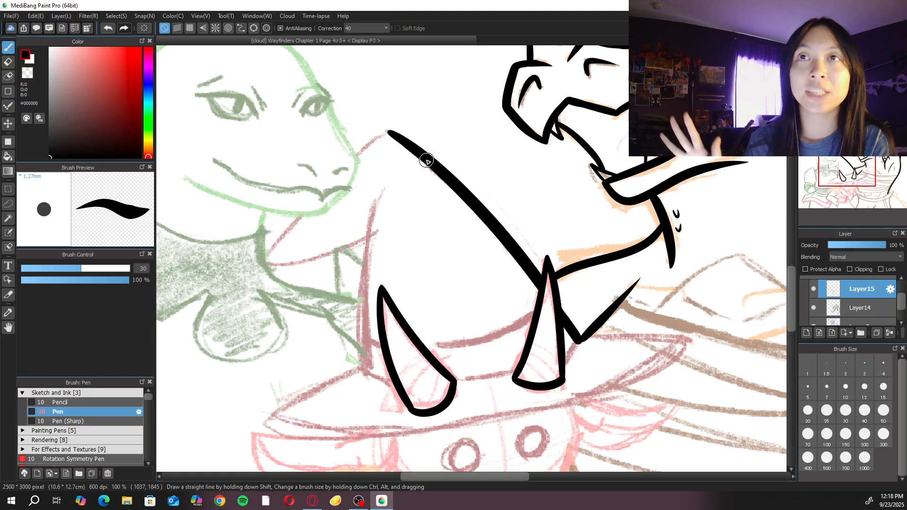
Ink the hat's drooping tip, from the peak down to its rounded end and back along the curved underside
mouse_move(386, 131)
mouse_down()
mouse_move(280, 238)
mouse_move(263, 265)
mouse_up()
key(ctrl+z)
drag(386, 133, 267, 263)
key(ctrl+z)
mouse_move(382, 135)
mouse_down()
mouse_move(262, 265)
mouse_move(367, 232)
mouse_up()
drag(389, 133, 358, 162)
key(ctrl+z)
drag(394, 134, 351, 172)
key(ctrl+z)
scroll(466, 263, up, 2)
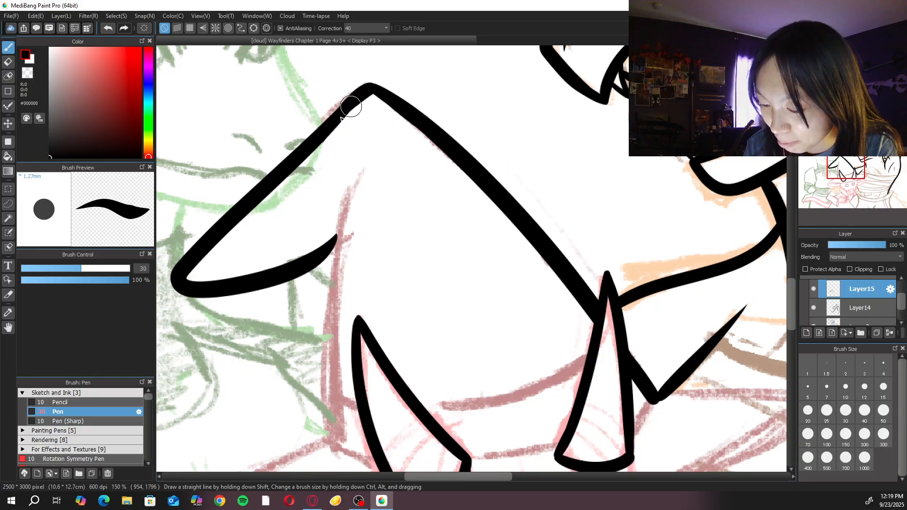
key(ctrl+minus)
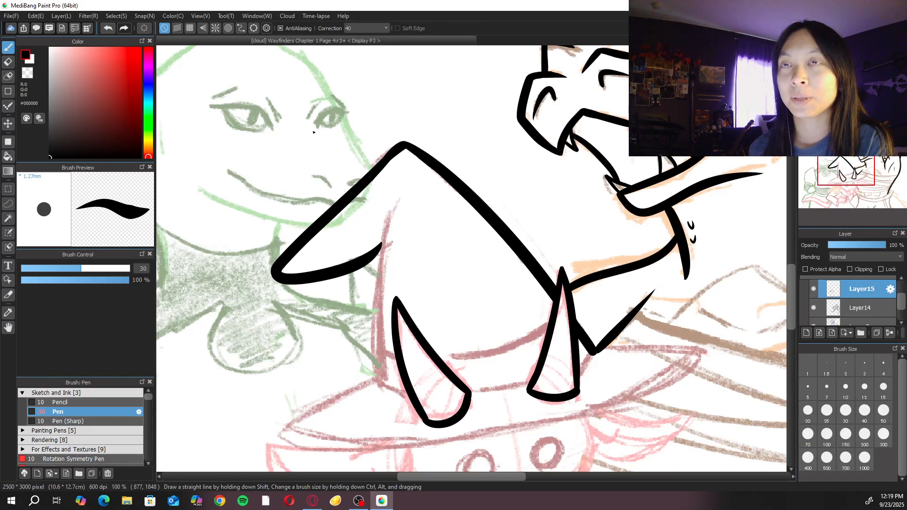
Ink the hat cone's other side from the brim up past the drooping tip, ending in a tapered fold line
drag(381, 370, 391, 202)
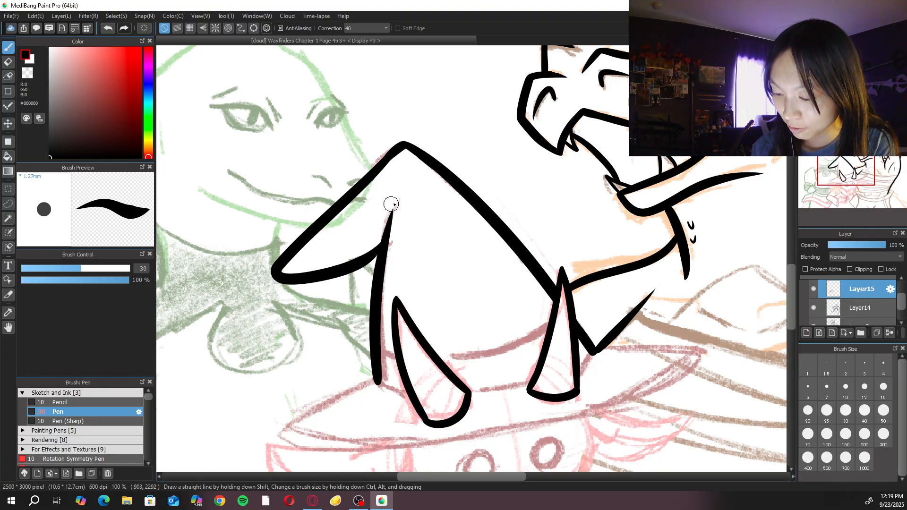
key(ctrl+z)
drag(378, 375, 401, 182)
key(ctrl+z)
mouse_move(376, 250)
mouse_down()
mouse_move(377, 209)
mouse_move(402, 183)
mouse_up()
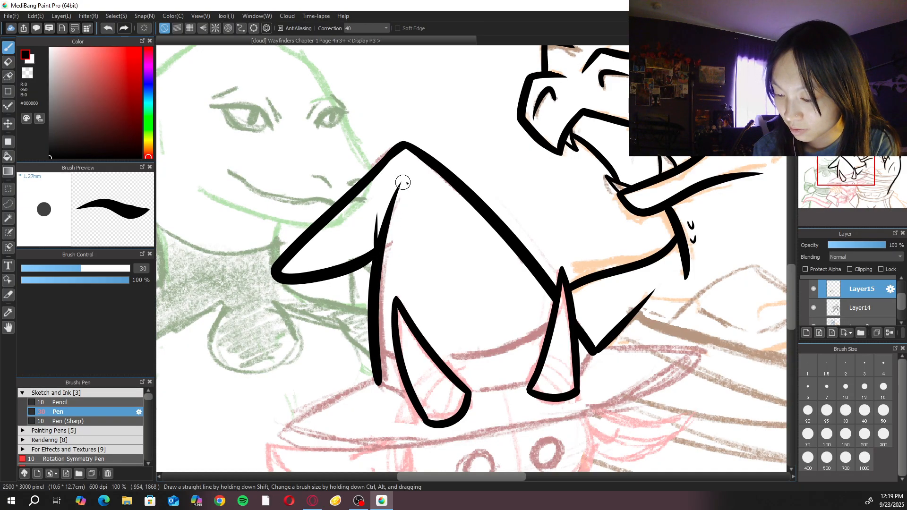
Ink the hat brim's outline from the cone's base around the near tip and along the lower edge to the far tip
drag(544, 348, 544, 291)
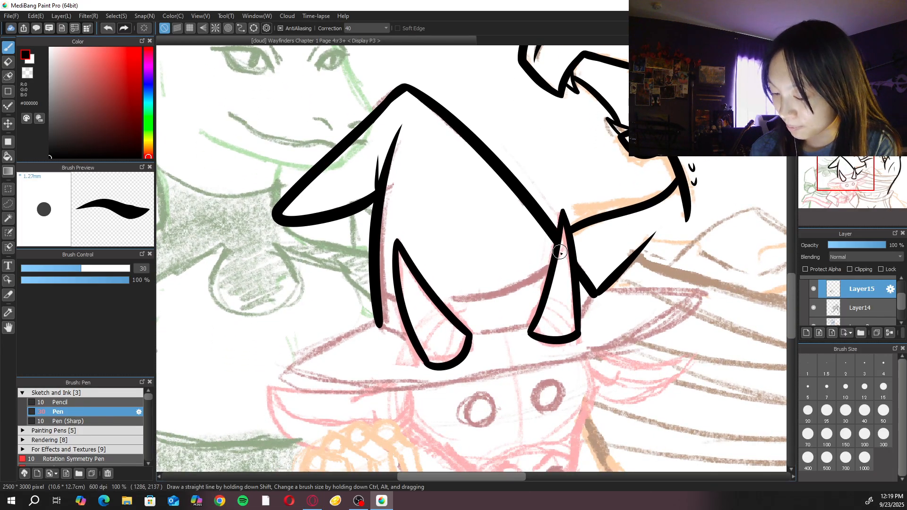
mouse_move(378, 322)
mouse_down()
mouse_move(314, 379)
mouse_move(657, 330)
mouse_up()
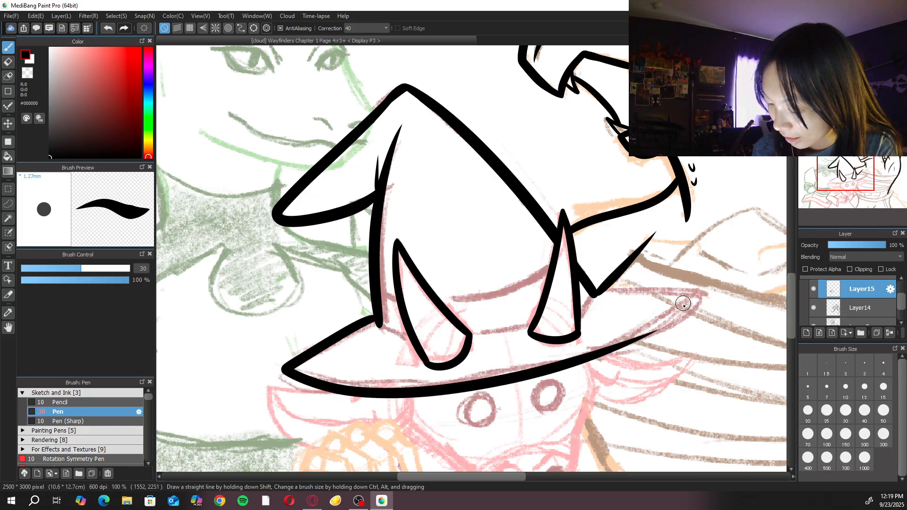
drag(691, 303, 574, 354)
key(ctrl+z)
drag(693, 299, 664, 325)
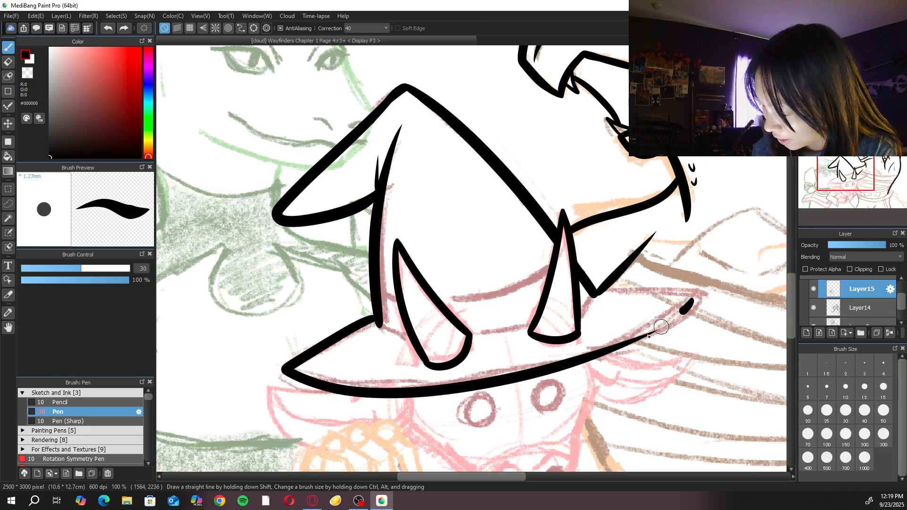
key(ctrl+z)
drag(698, 297, 522, 375)
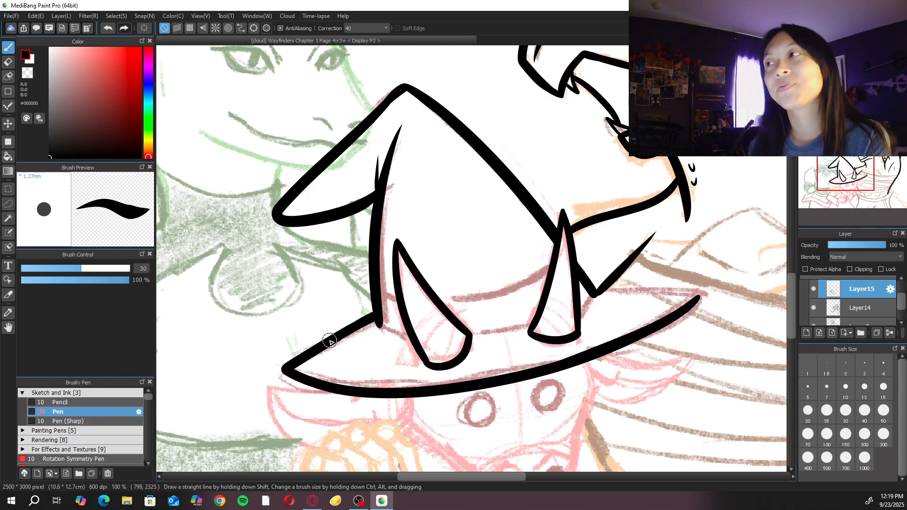
Ink the brim's upper edge between its far tip and the cone's base on the dragon's side
click(858, 54)
click(857, 54)
mouse_move(509, 389)
mouse_down()
mouse_move(492, 304)
mouse_move(532, 389)
mouse_up()
key(ctrl+z)
drag(482, 296, 532, 388)
key(ctrl+z)
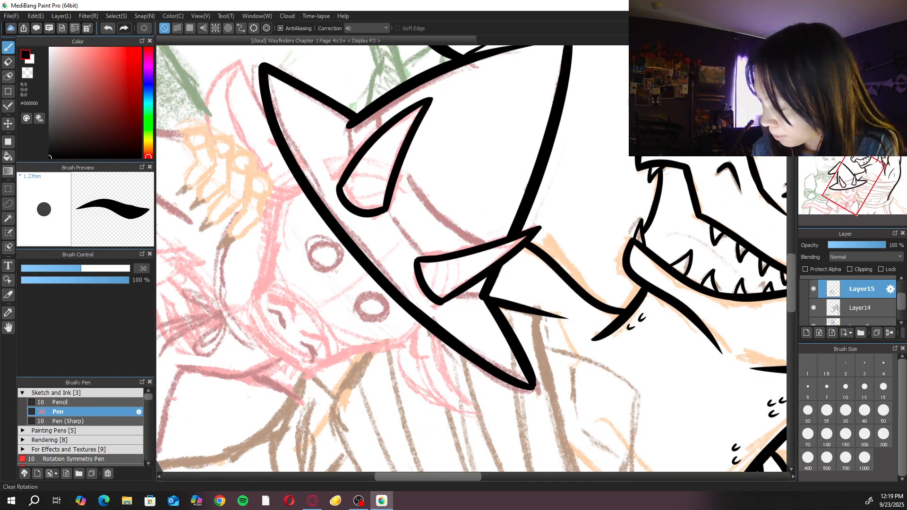
click(870, 54)
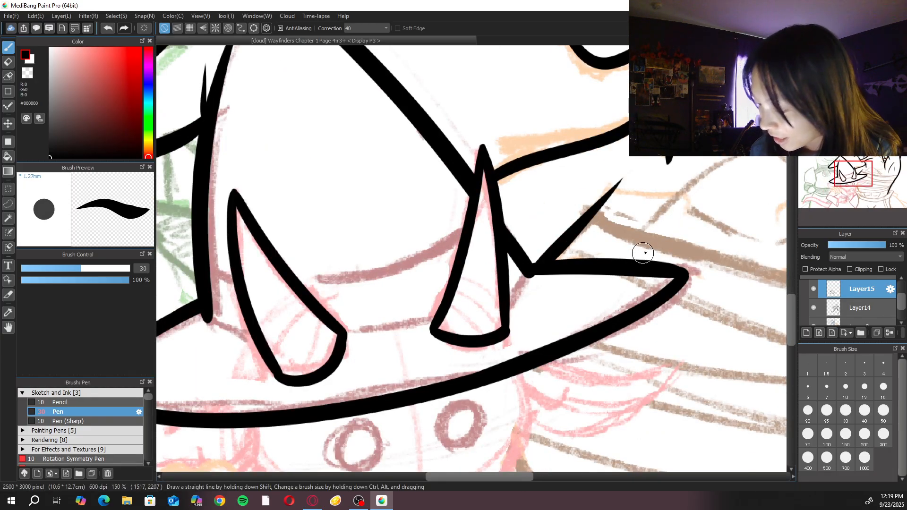
scroll(644, 248, down, 2)
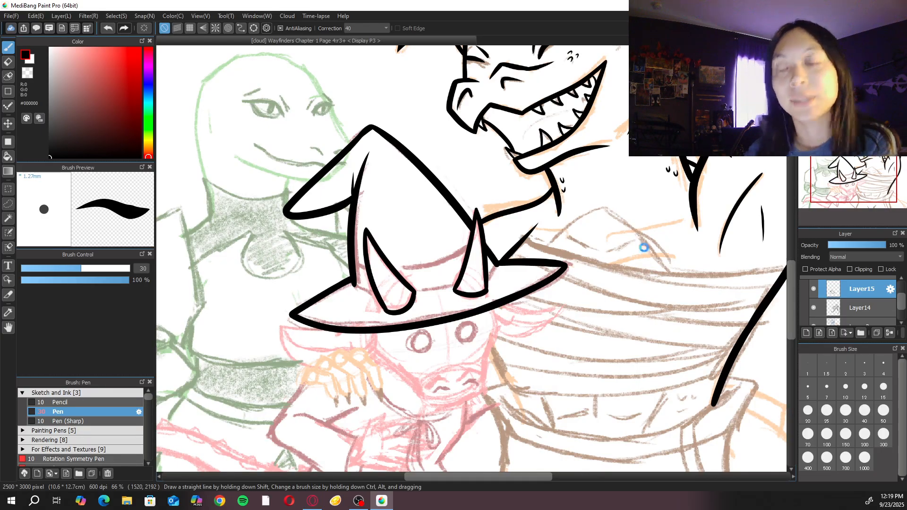
Smooth the joined corner at the hat's peak with a short pen stroke
scroll(378, 237, up, 2)
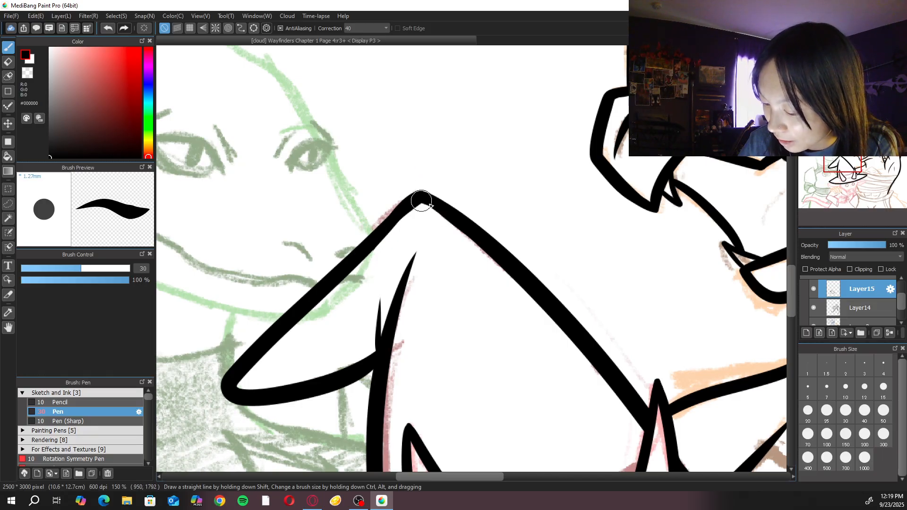
mouse_move(421, 192)
mouse_down()
mouse_move(394, 209)
mouse_move(383, 231)
mouse_up()
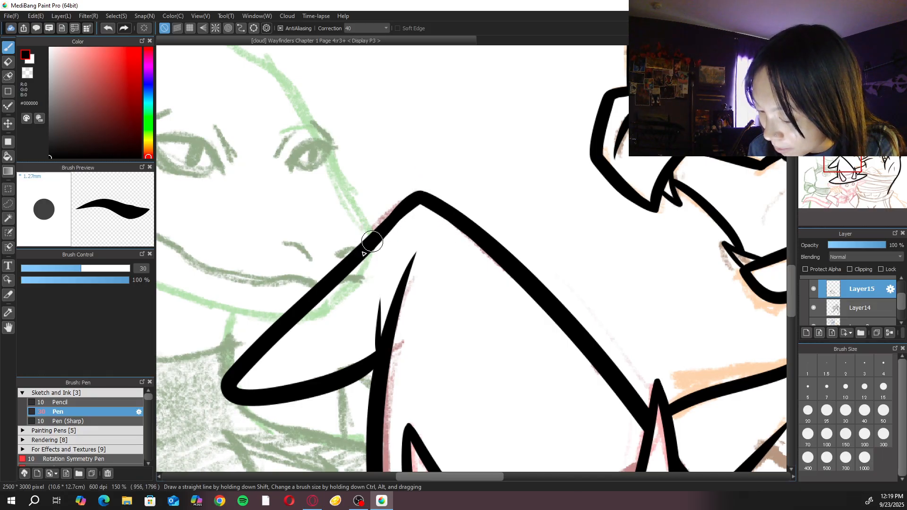
scroll(378, 236, down, 3)
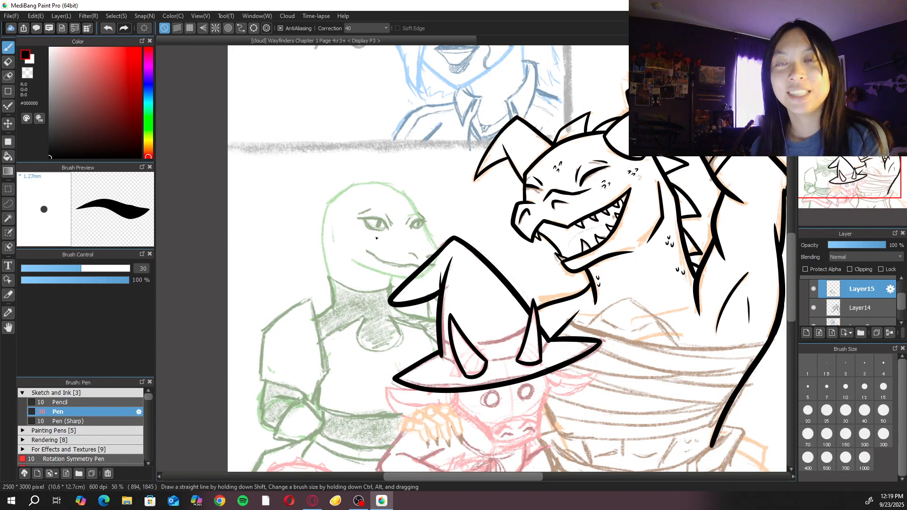
Merge the hat's line art layer into the layer below and add a new empty layer above it
scroll(461, 342, up, 4)
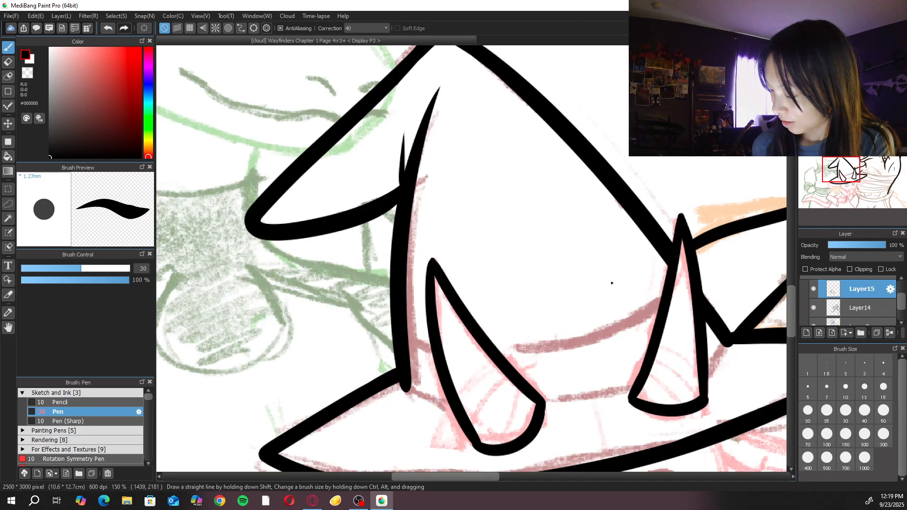
scroll(611, 281, down, 1)
click(890, 333)
click(807, 333)
Ink the curved upper edge of the hat band across the cone with the pen at size 20
click(870, 52)
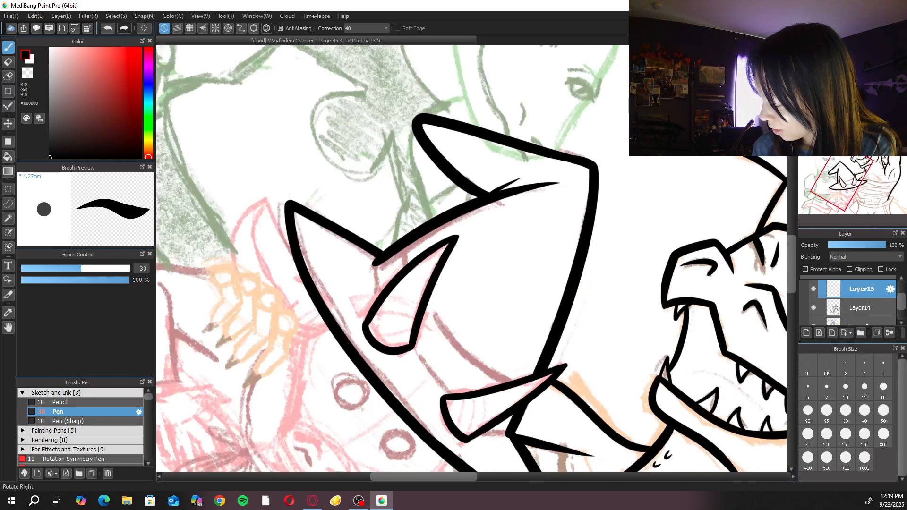
click(846, 387)
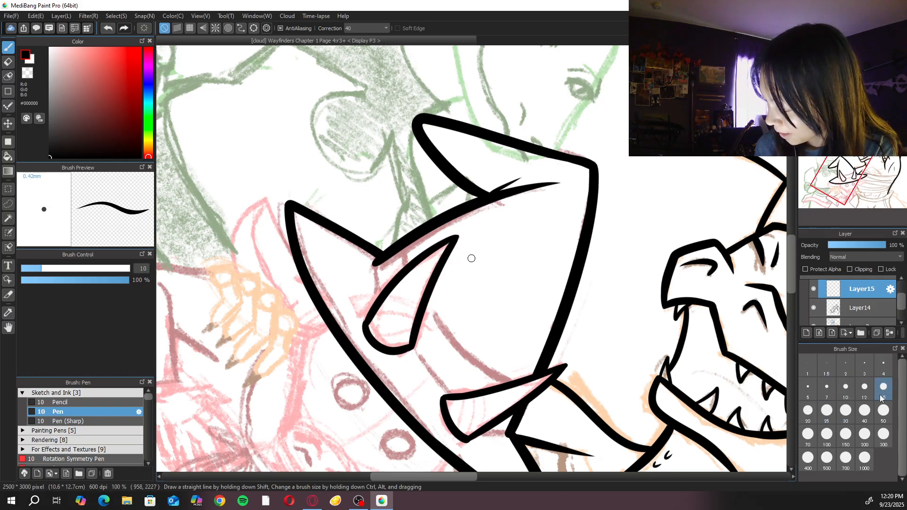
click(808, 410)
drag(406, 257, 520, 384)
key(ctrl+z)
mouse_move(403, 243)
mouse_down()
mouse_move(481, 363)
mouse_move(513, 380)
mouse_up()
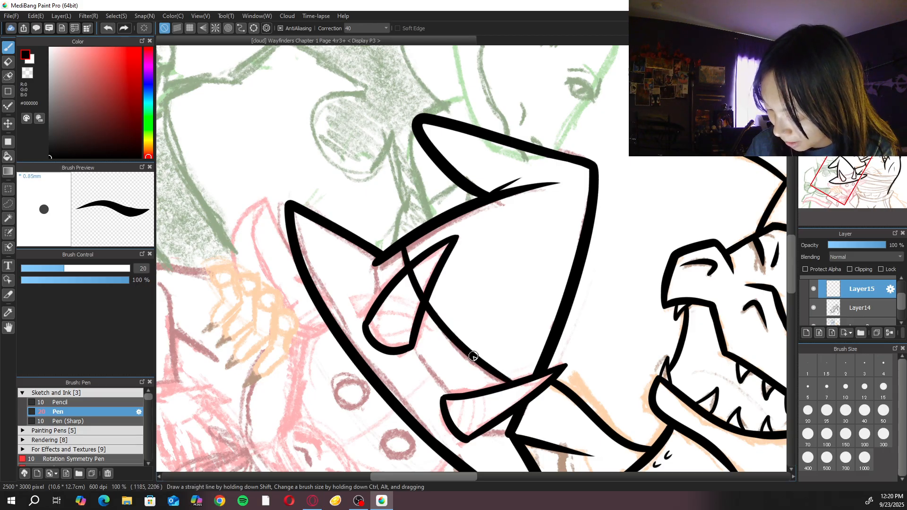
key(ctrl+z)
mouse_move(402, 244)
mouse_down()
mouse_move(473, 358)
mouse_move(514, 382)
mouse_up()
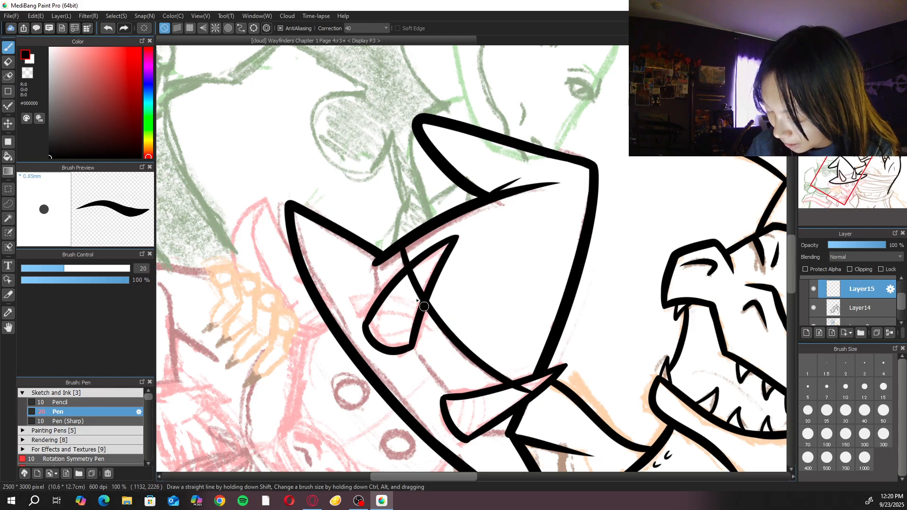
Ink the curved lower edge of the hat band where the cone meets the brim
drag(375, 261, 443, 393)
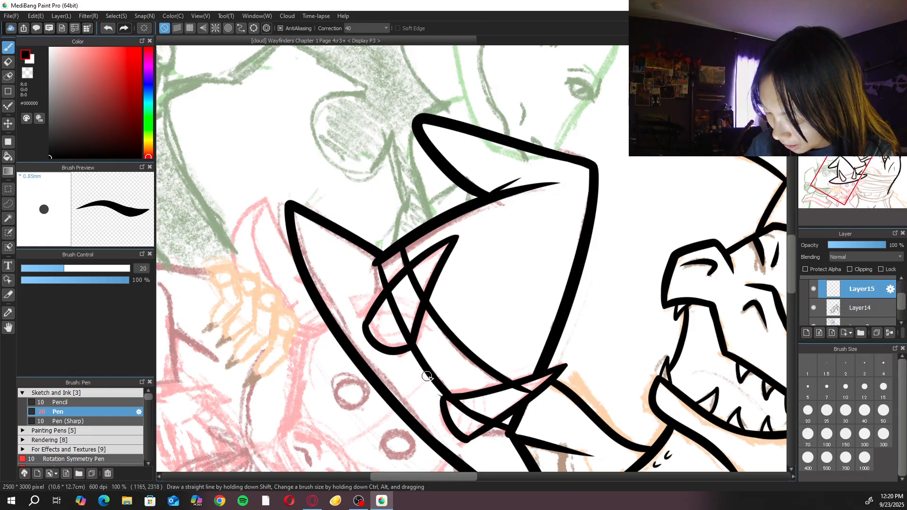
key(ctrl+z)
mouse_move(376, 263)
mouse_down()
mouse_move(384, 293)
mouse_move(494, 421)
mouse_up()
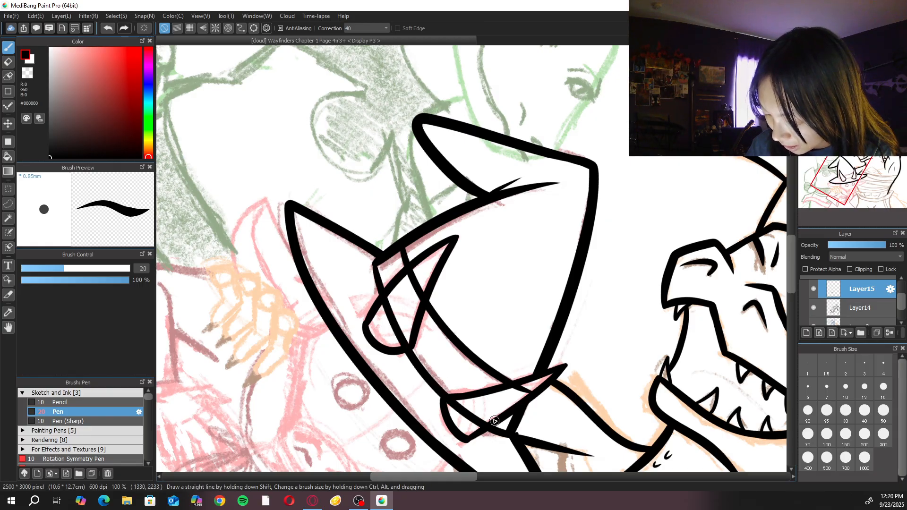
Redraw the hat band's curved lower edge with the pen and touch up both band edges with short strokes
key(ctrl+z)
mouse_move(374, 262)
mouse_down()
mouse_move(450, 400)
mouse_move(492, 423)
mouse_up()
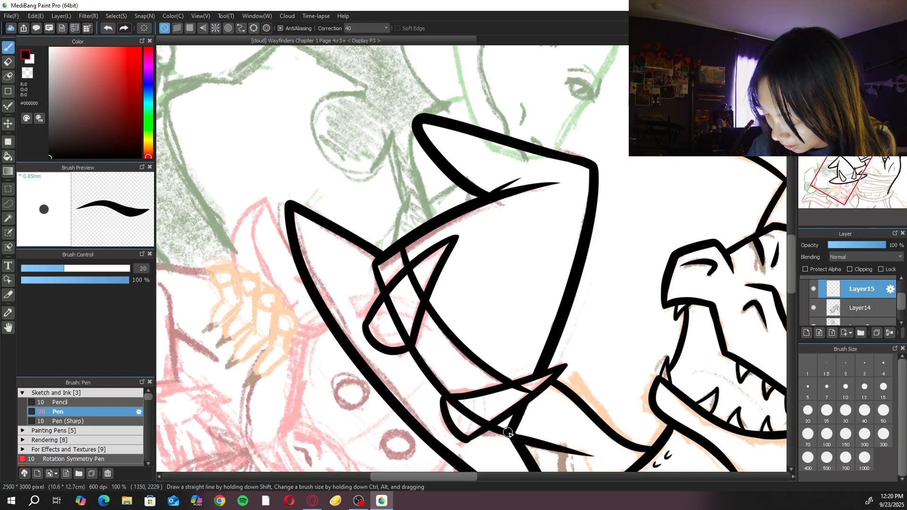
scroll(434, 377, up, 2)
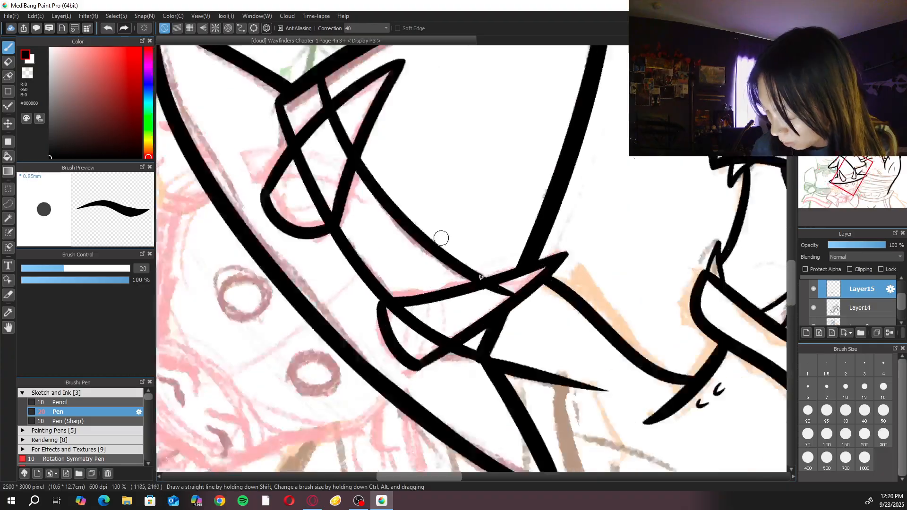
drag(453, 353, 478, 361)
drag(333, 109, 358, 166)
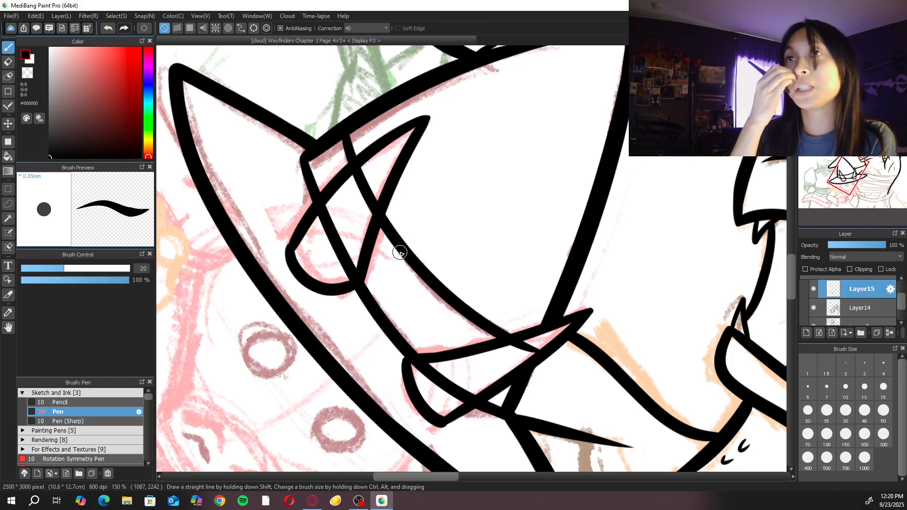
Erase the hat band lines that cross the inside of both horns, using the eraser up to size 30
click(856, 51)
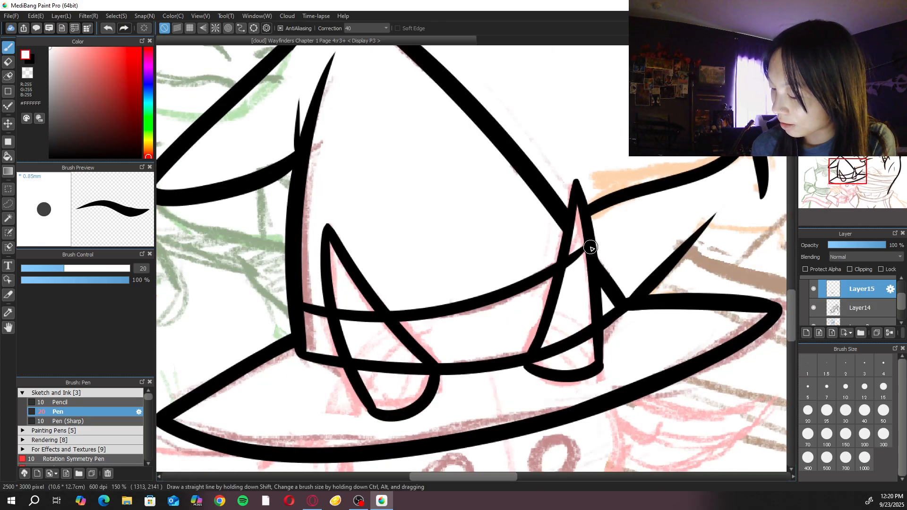
key(e)
mouse_move(585, 265)
mouse_down()
mouse_move(573, 257)
mouse_move(583, 257)
mouse_up()
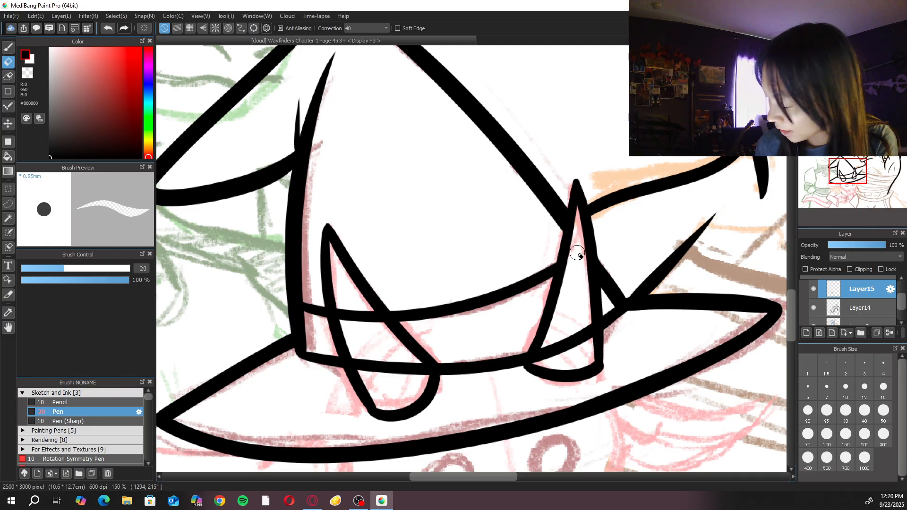
click(845, 416)
drag(543, 347, 583, 331)
mouse_move(336, 310)
mouse_down()
mouse_move(347, 290)
mouse_move(364, 297)
mouse_move(403, 350)
mouse_move(363, 335)
mouse_move(366, 375)
mouse_move(415, 373)
mouse_up()
scroll(416, 374, down, 3)
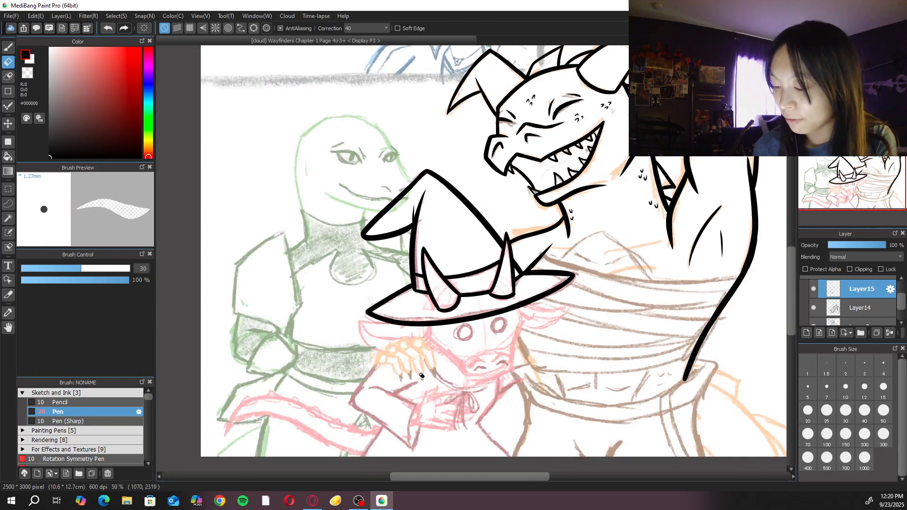
Ink the right side of the horned character's face from the hat brim down to the muzzle, with the pen at size 20
key(b)
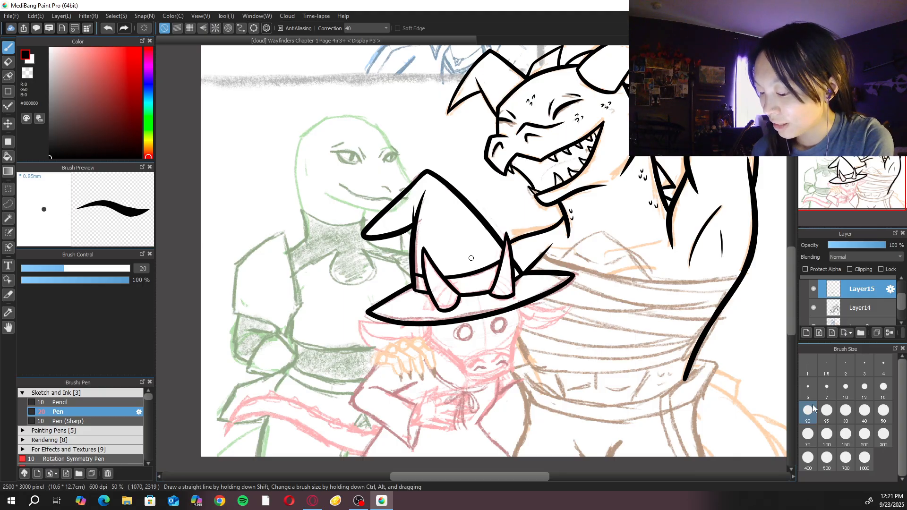
scroll(614, 210, up, 3)
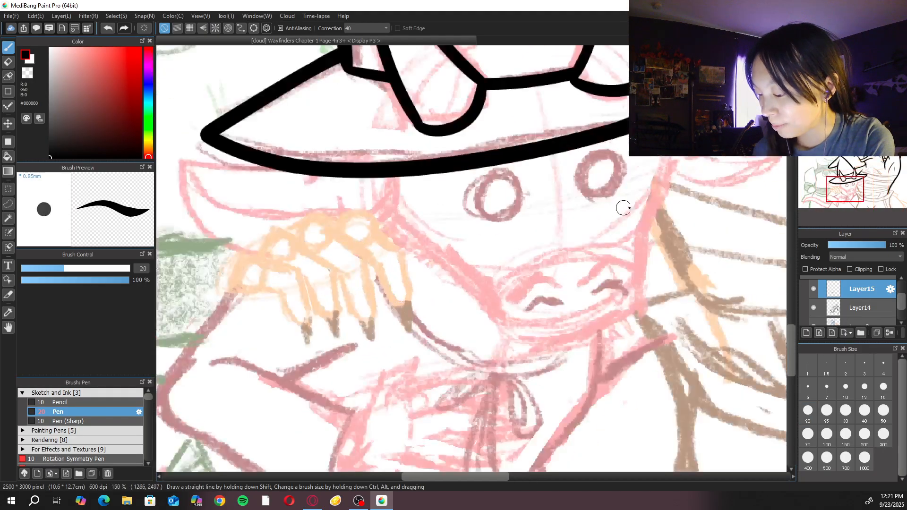
drag(662, 158, 645, 229)
key(ctrl+z)
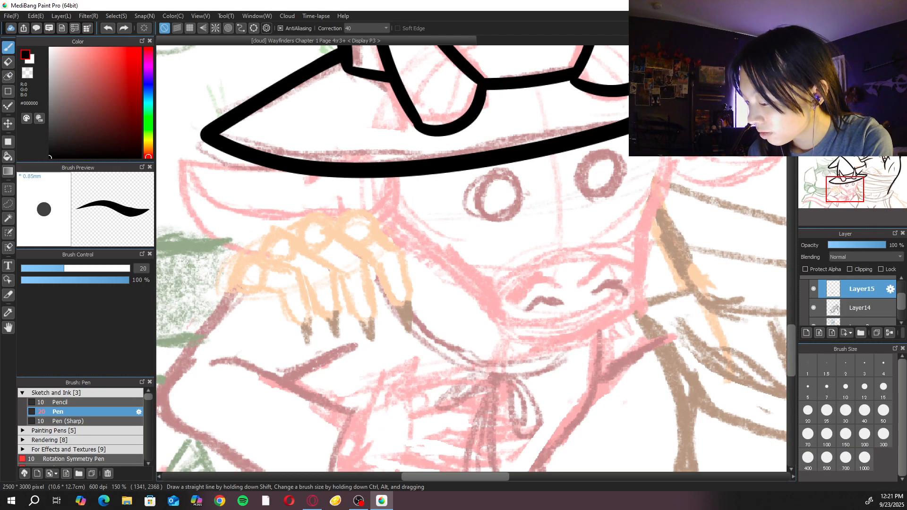
drag(666, 158, 633, 299)
key(ctrl+z)
key(ctrl+z)
drag(665, 158, 637, 304)
key(ctrl+z)
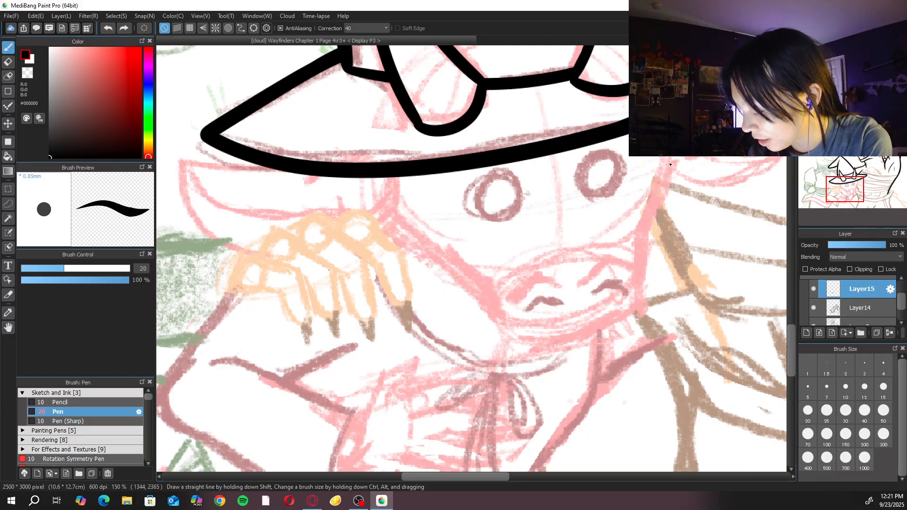
drag(670, 157, 633, 283)
drag(645, 234, 639, 307)
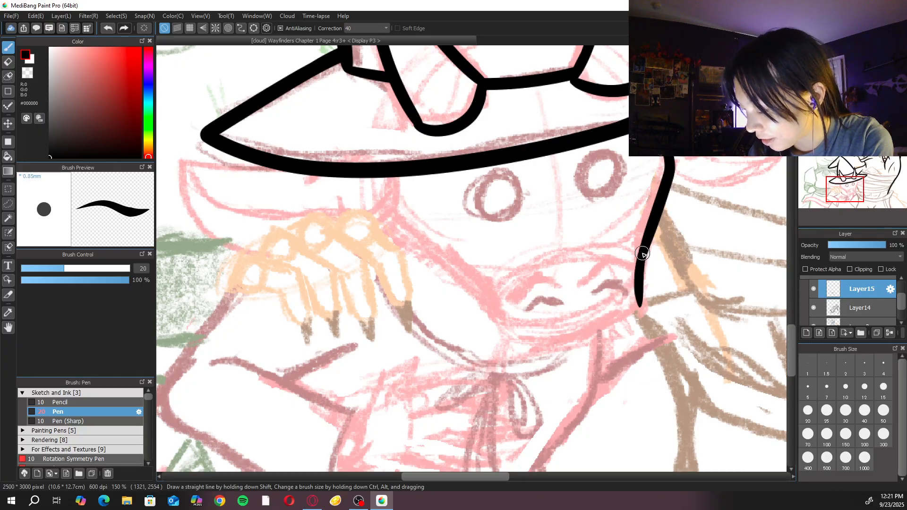
Ink the wavy underside of the muzzle, joining it to the face's right side line
mouse_move(510, 334)
mouse_down()
mouse_move(588, 330)
mouse_move(574, 337)
mouse_move(613, 324)
mouse_move(621, 303)
mouse_up()
key(ctrl+z)
mouse_move(502, 325)
mouse_down()
mouse_move(581, 331)
mouse_move(638, 306)
mouse_move(515, 336)
mouse_move(609, 326)
mouse_move(640, 283)
mouse_up()
key(ctrl+z)
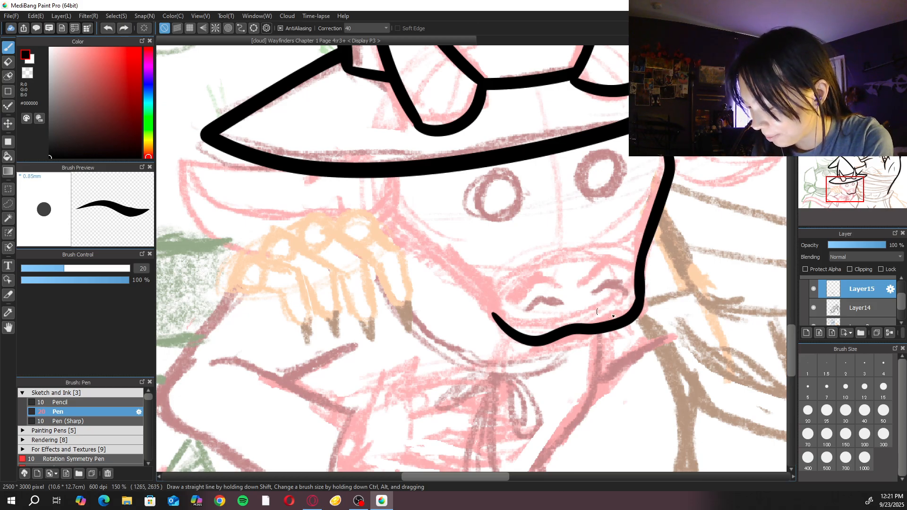
key(ctrl+z)
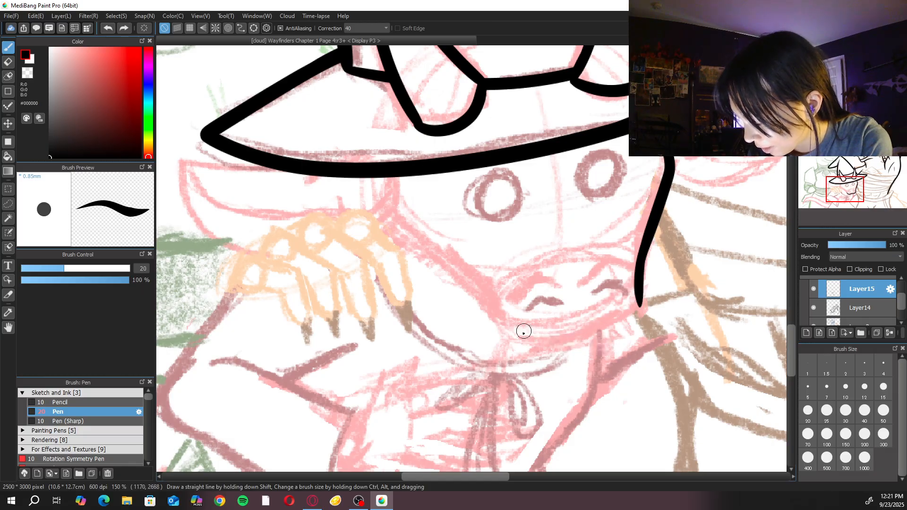
mouse_move(497, 314)
mouse_down()
mouse_move(570, 336)
mouse_move(612, 317)
mouse_up()
key(ctrl+z)
mouse_move(496, 314)
mouse_down()
mouse_move(516, 331)
mouse_move(613, 317)
mouse_up()
key(ctrl+z)
mouse_move(499, 314)
mouse_down()
mouse_move(523, 331)
mouse_move(609, 320)
mouse_move(640, 298)
mouse_up()
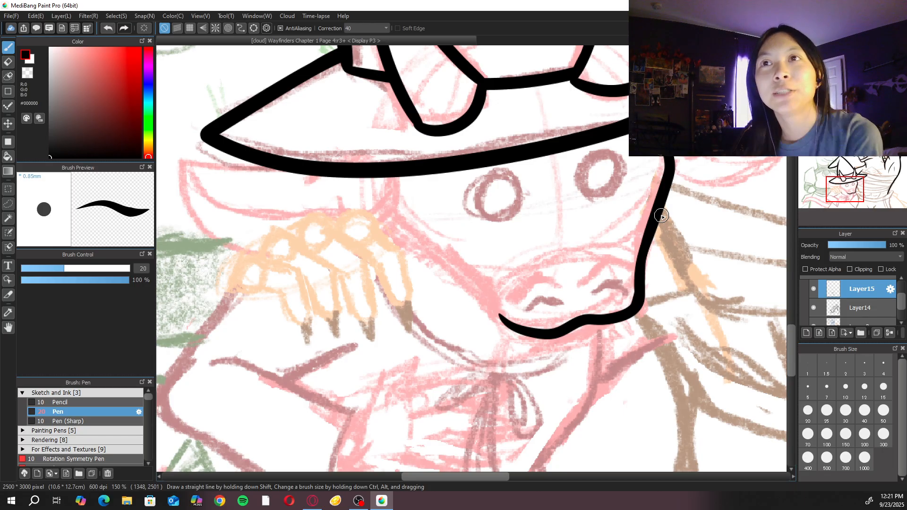
Ink the lower left jaw line from mid-cheek down to the muzzle's underside
drag(625, 221, 512, 271)
key(e)
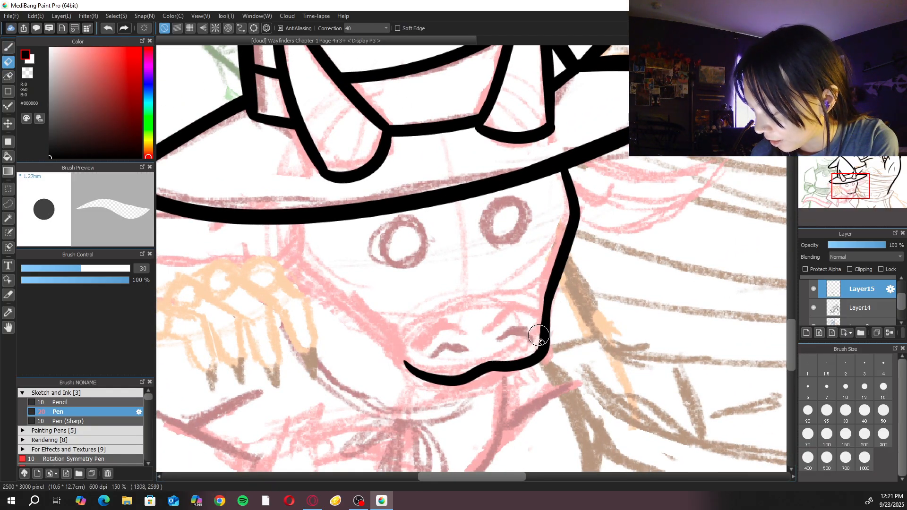
key(b)
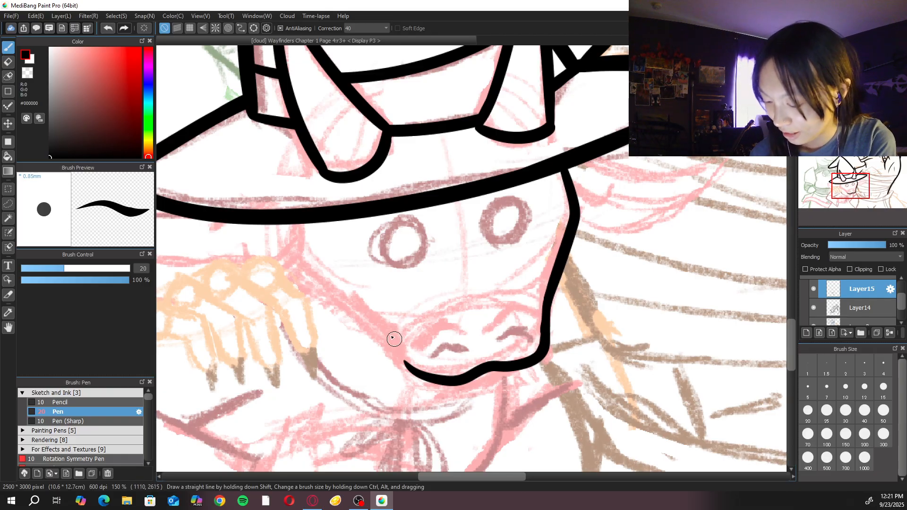
drag(351, 290, 425, 369)
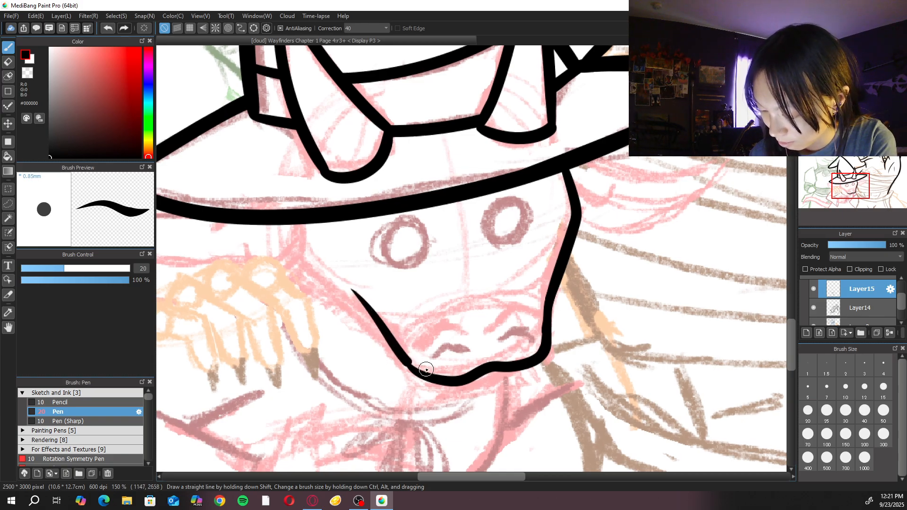
key(ctrl+z)
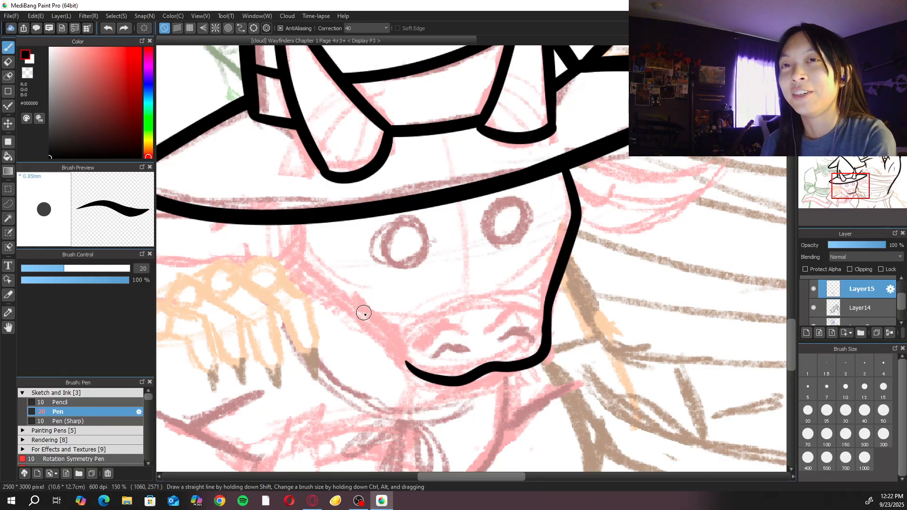
drag(350, 291, 425, 366)
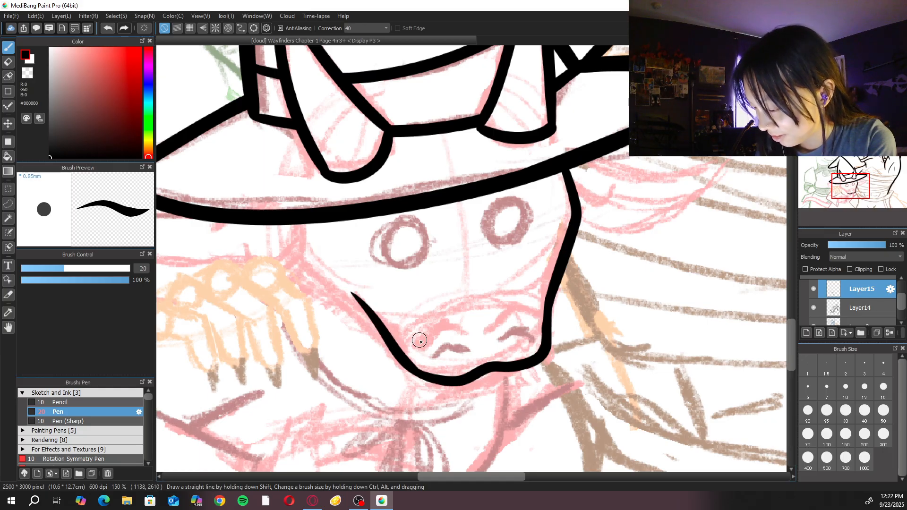
Ink the left cheek line from the hat brim down into the jaw line and reinforce it below the brim
mouse_move(289, 224)
mouse_down()
mouse_move(307, 271)
mouse_move(322, 280)
mouse_move(298, 243)
mouse_move(372, 325)
mouse_up()
key(ctrl+z)
key(ctrl+z)
mouse_move(297, 221)
mouse_down()
mouse_move(313, 273)
mouse_move(299, 240)
mouse_move(367, 324)
mouse_up()
key(ctrl+z)
key(ctrl+z)
mouse_move(297, 222)
mouse_down()
mouse_move(324, 288)
mouse_move(377, 339)
mouse_up()
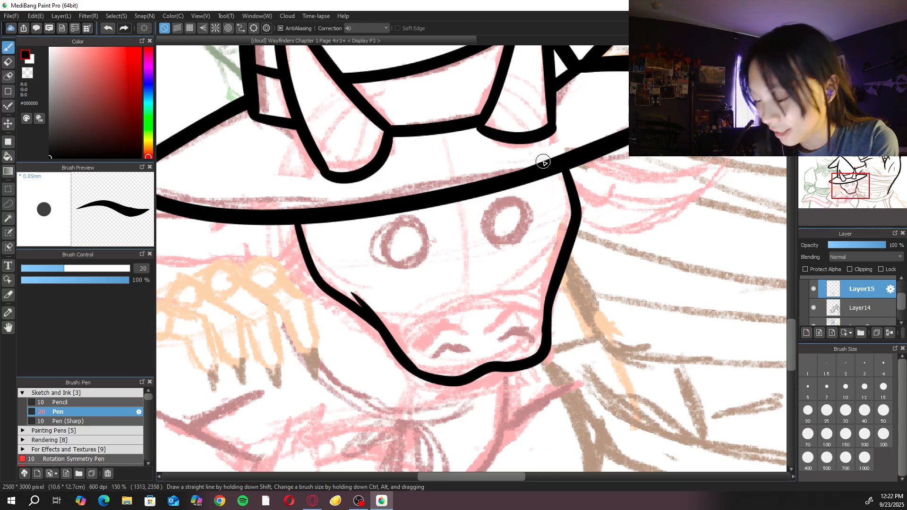
drag(297, 217, 315, 273)
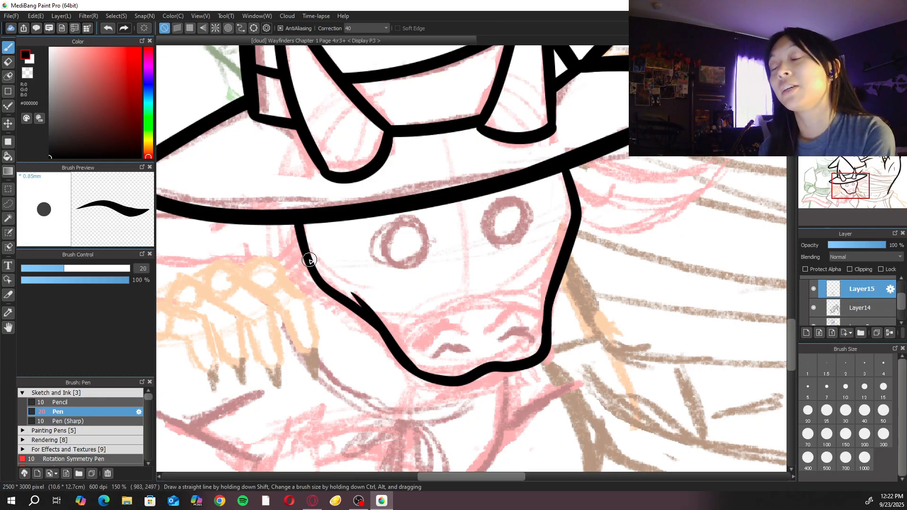
Ink the two arched ridges above the nostrils with the pen at size 20
drag(374, 305, 551, 318)
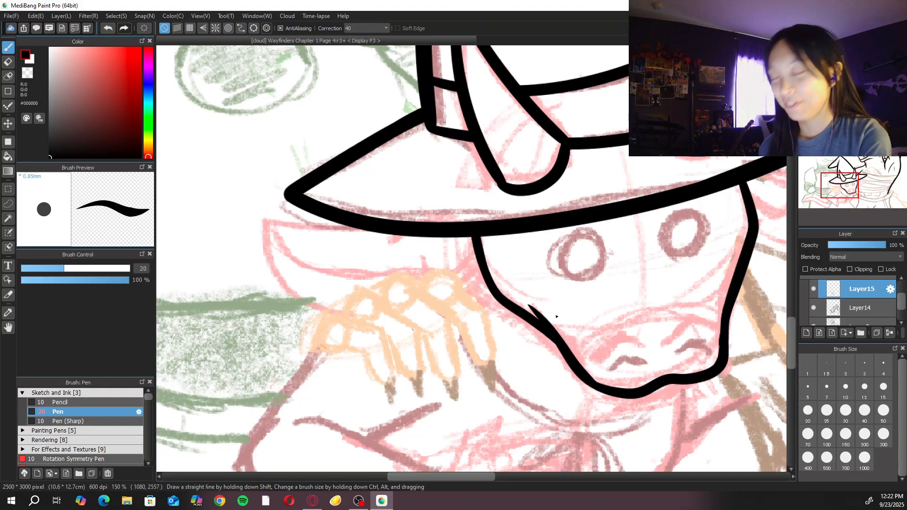
drag(692, 351, 512, 255)
key(ctrl+plus)
click(808, 415)
mouse_move(398, 257)
mouse_down()
mouse_move(440, 234)
mouse_move(462, 239)
mouse_move(554, 222)
mouse_up()
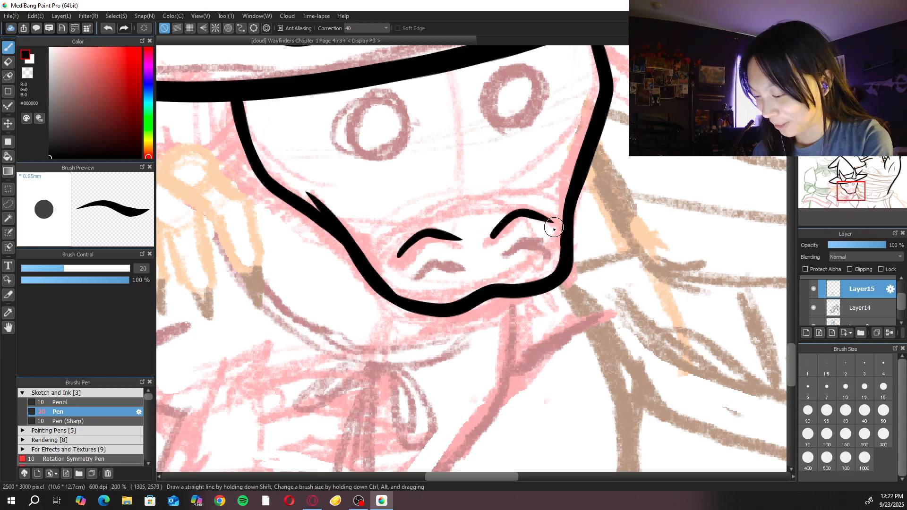
key(ctrl+z)
mouse_move(489, 237)
mouse_down()
mouse_move(516, 215)
mouse_move(559, 230)
mouse_up()
key(ctrl+z)
drag(489, 235, 549, 226)
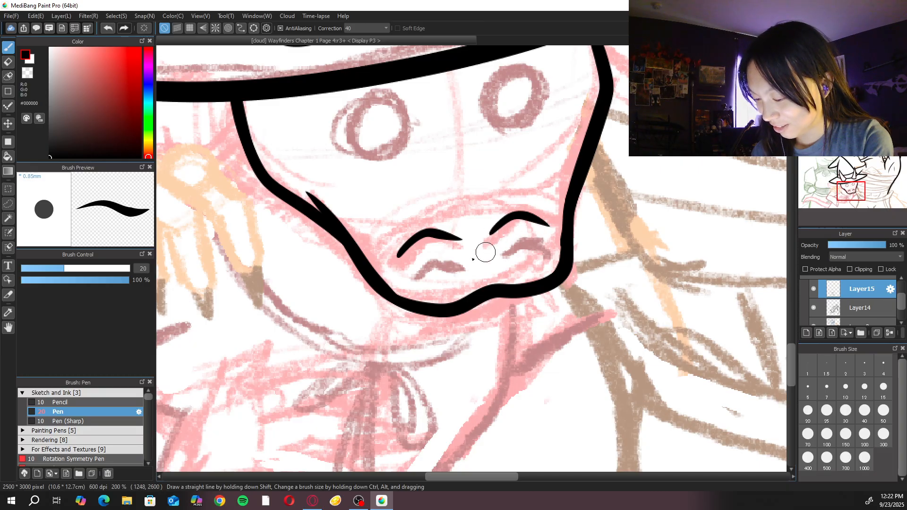
Ink the two small curved nostrils under the ridges with the pen at size 10
key([)
scroll(471, 258, up, 1)
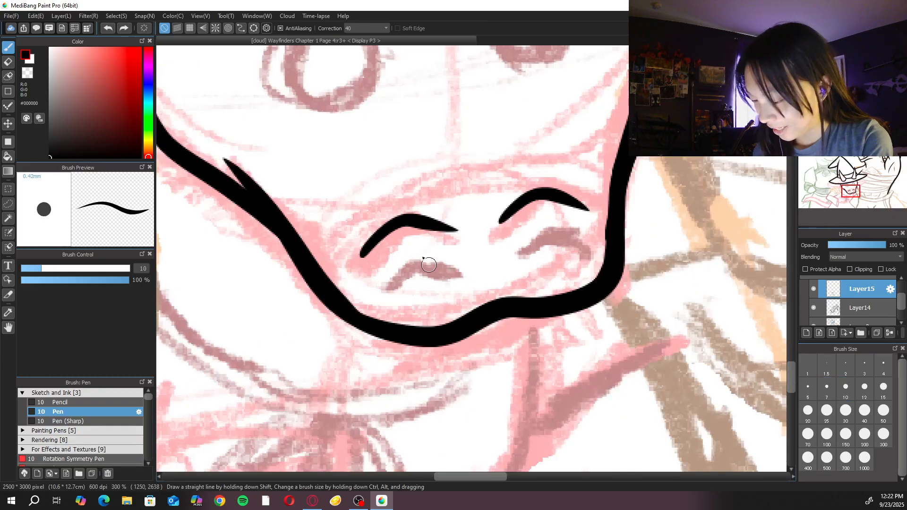
drag(443, 276, 392, 285)
drag(530, 258, 582, 245)
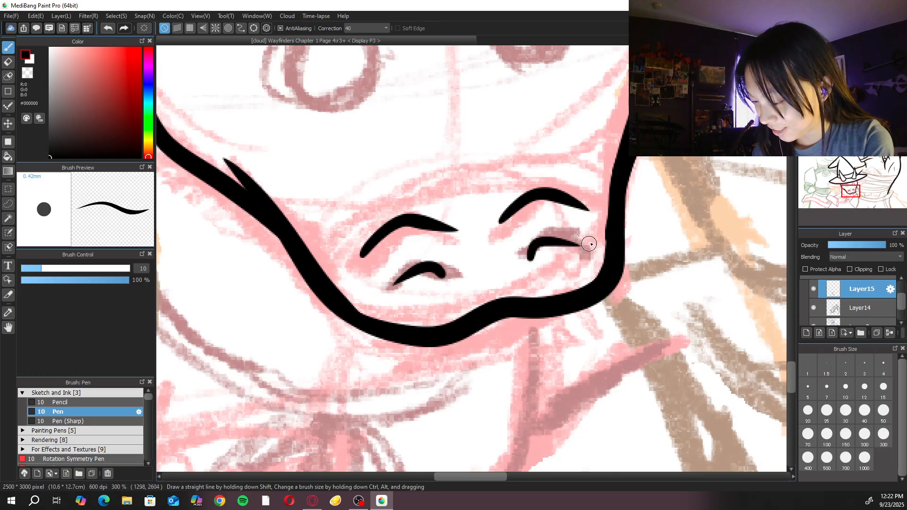
scroll(580, 234, down, 2)
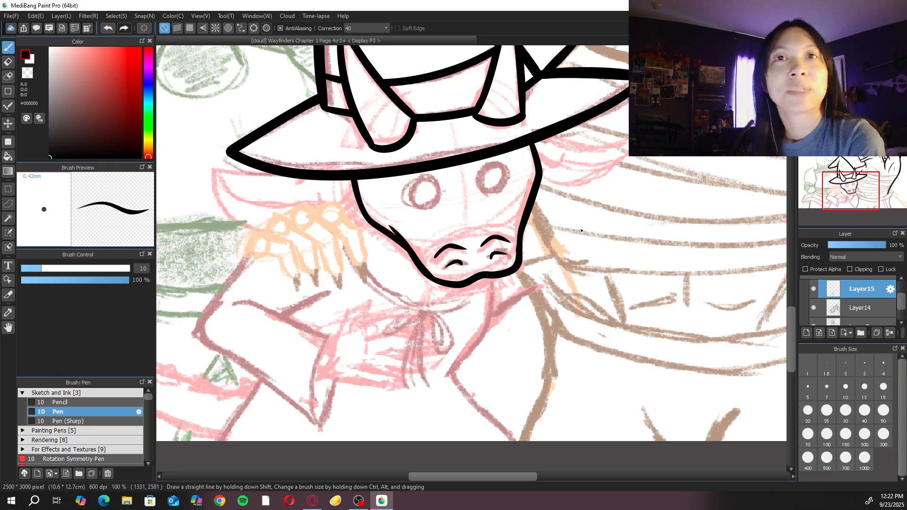
scroll(557, 177, up, 4)
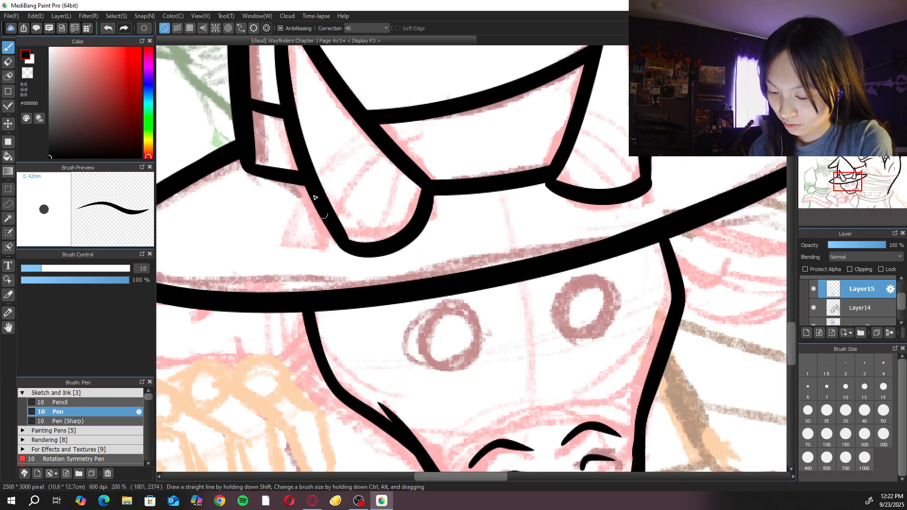
drag(341, 126, 367, 194)
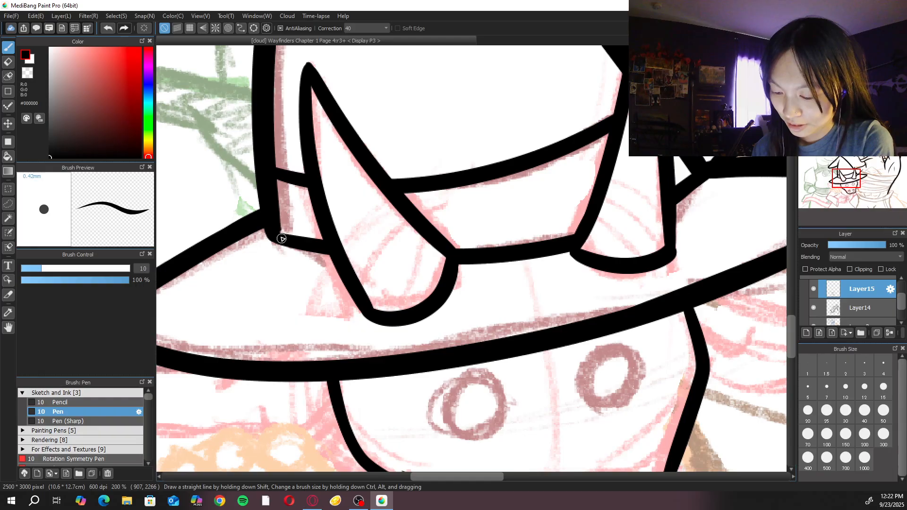
scroll(276, 203, down, 4)
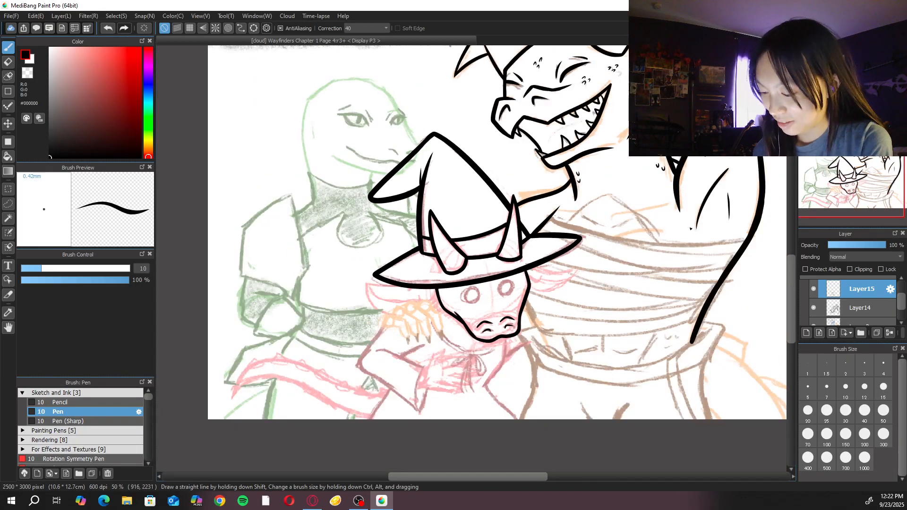
scroll(690, 229, up, 1)
scroll(686, 230, up, 4)
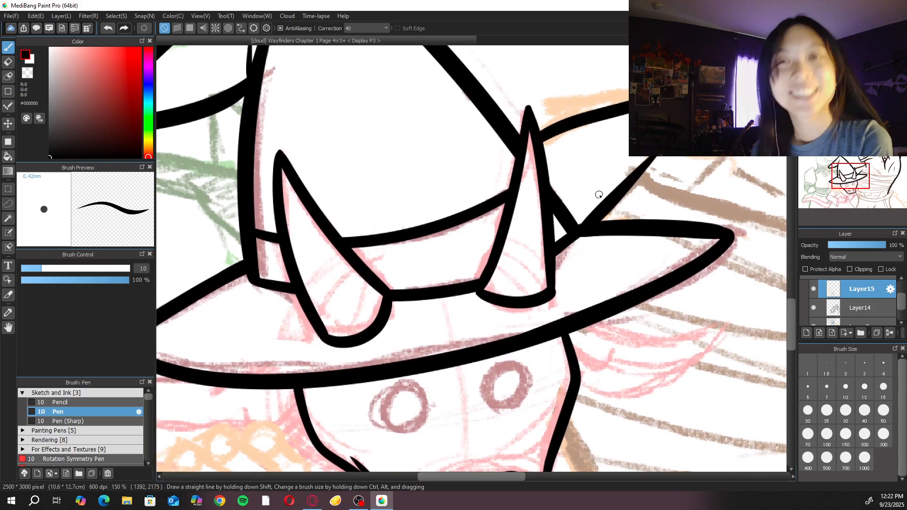
Erase the stray ink at the junction of the hat's right crown line and brim on Layer14 with the eraser at size 20
click(808, 411)
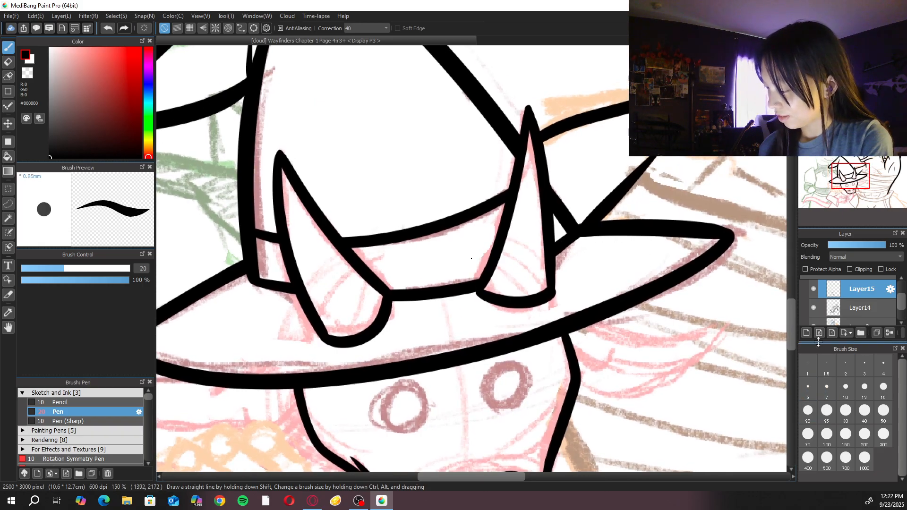
key(Right)
key(Right)
key(Right)
key(Right)
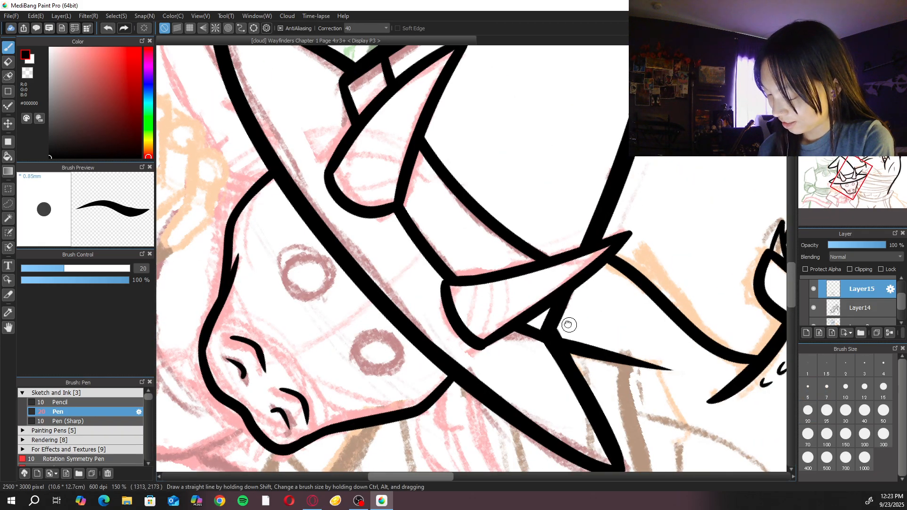
drag(569, 320, 560, 288)
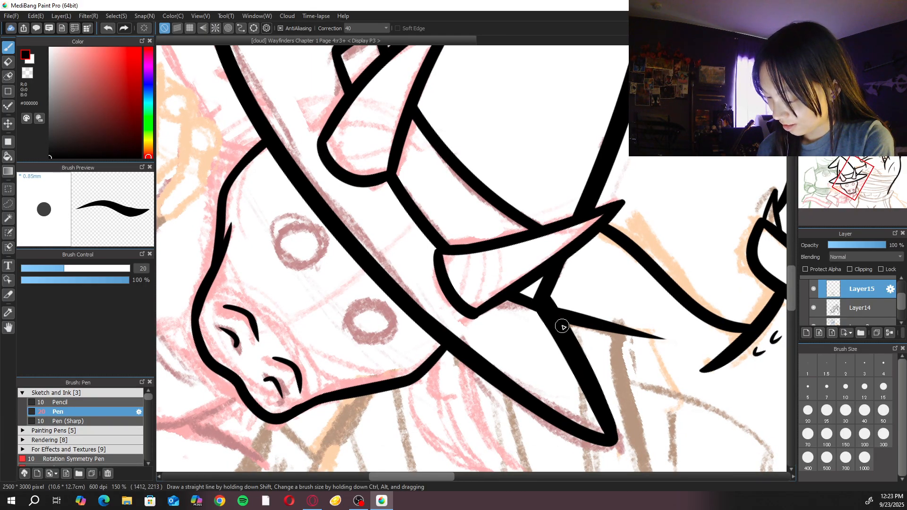
key(e)
key(ctrl+plus)
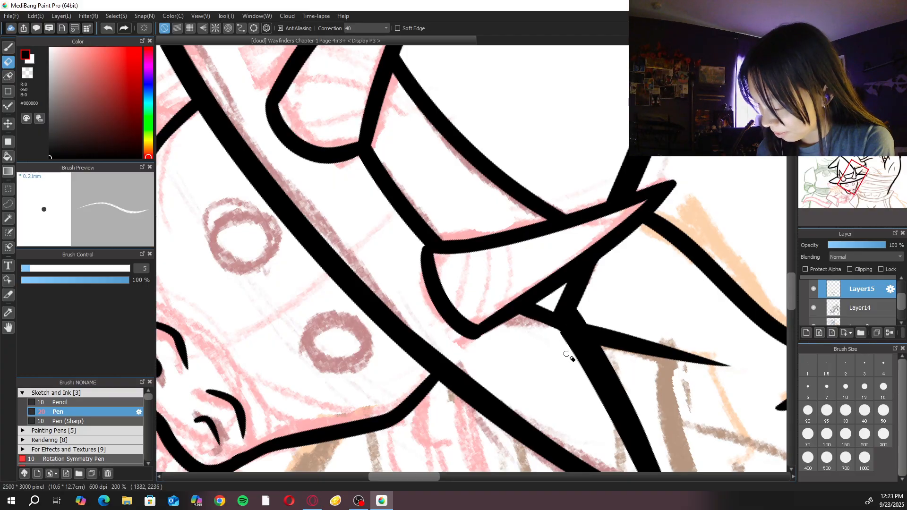
key(ctrl+z)
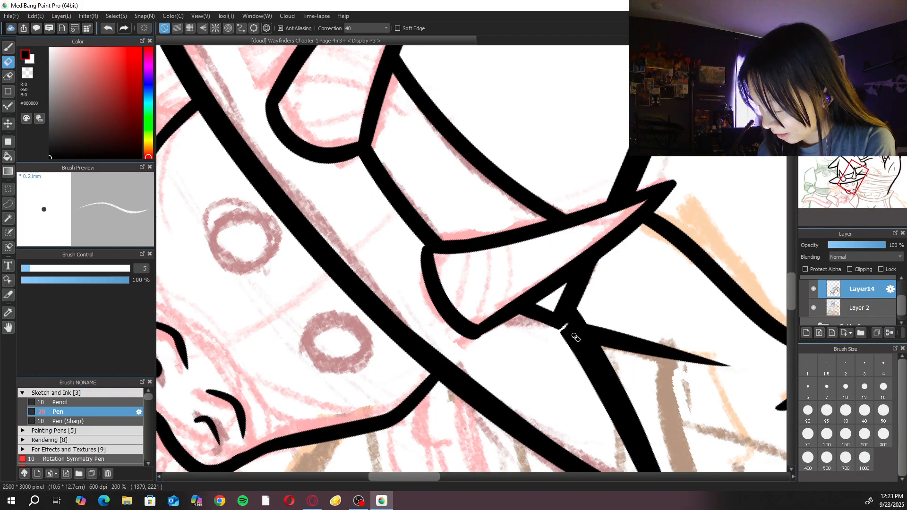
click(807, 410)
mouse_move(564, 329)
mouse_down()
mouse_move(589, 369)
mouse_move(609, 434)
mouse_up()
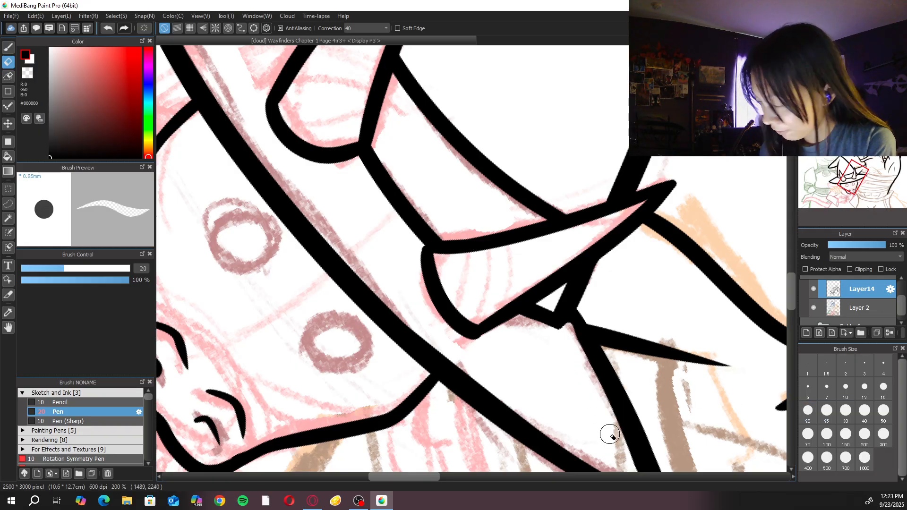
click(860, 54)
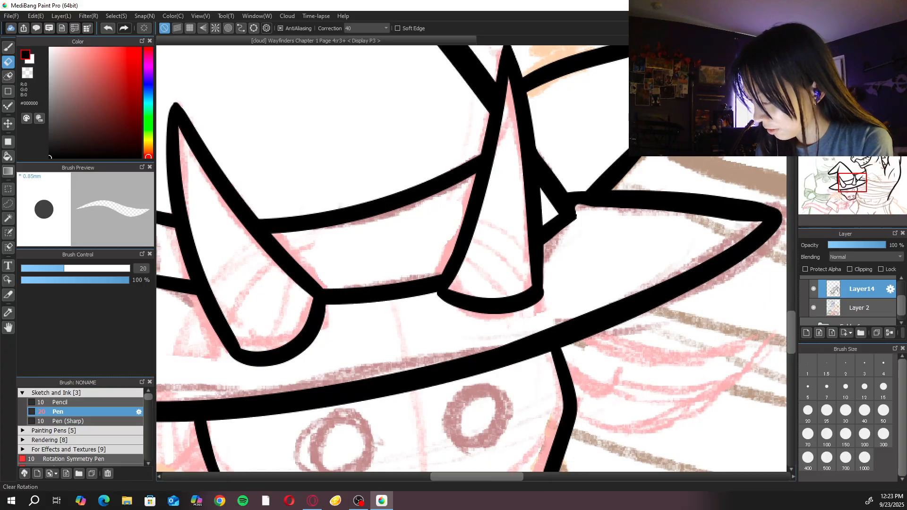
Trim the inner edge of the hat brim's upper line between the right horn and the brim's tip
key(Left)
key(Left)
drag(567, 176, 551, 272)
mouse_move(471, 229)
mouse_down()
mouse_move(571, 84)
mouse_move(520, 160)
mouse_up()
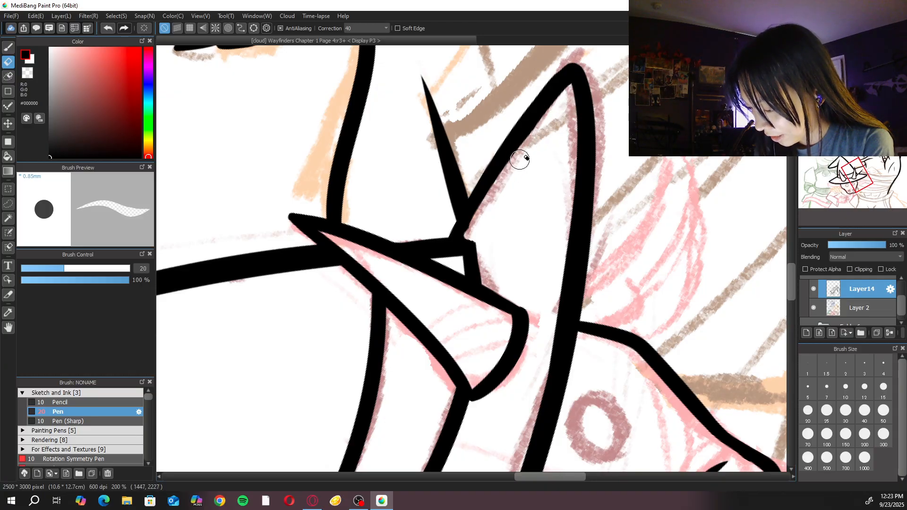
key(b)
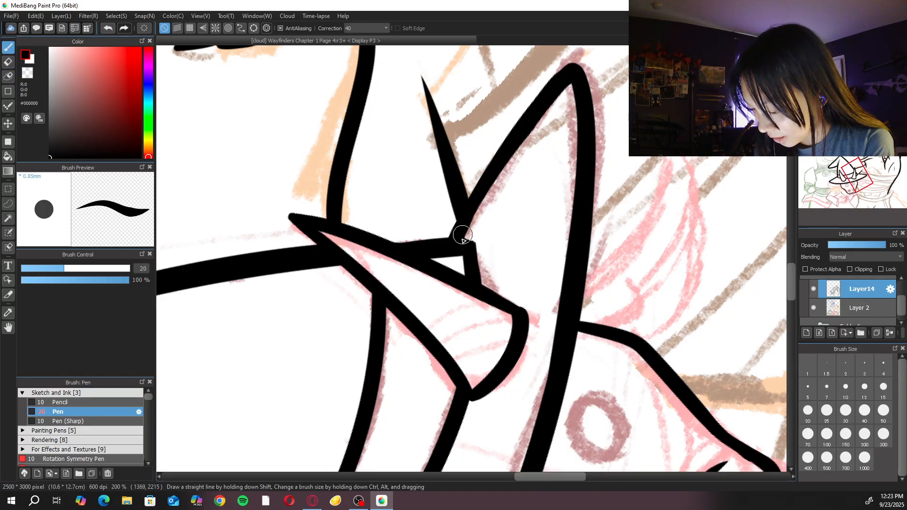
click(858, 53)
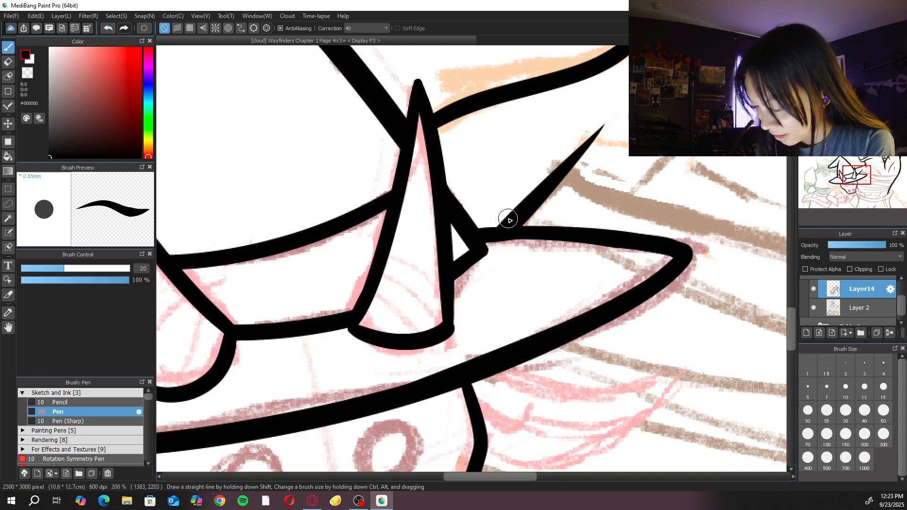
scroll(508, 220, down, 3)
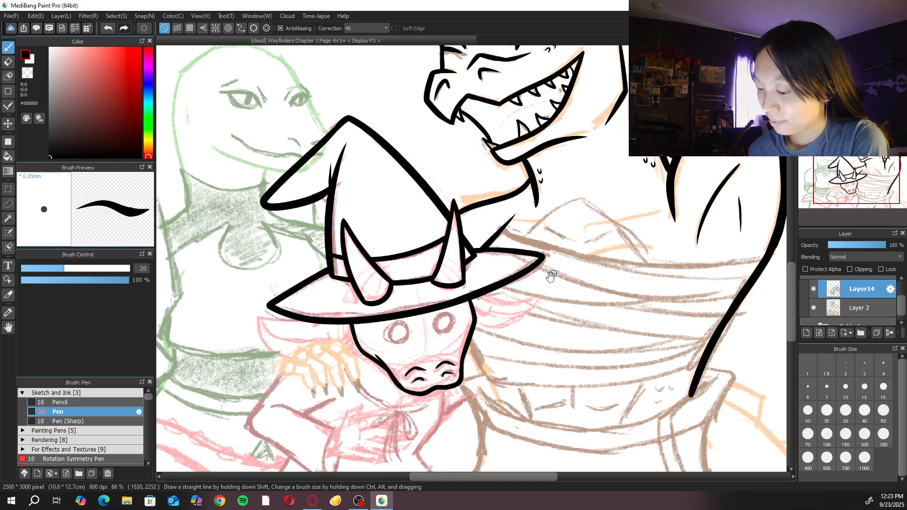
Ink the left ear's upper edge under the hat brim and its outer curve down to the sketched hand
scroll(553, 273, up, 4)
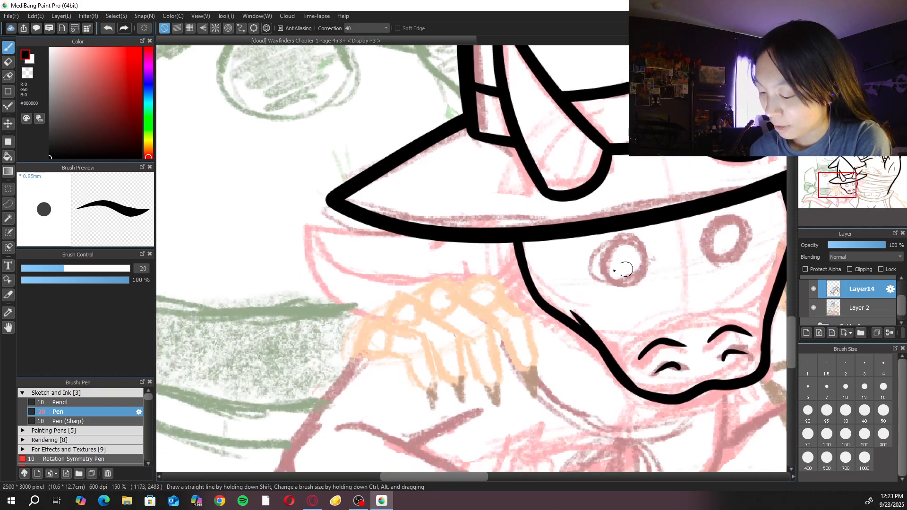
mouse_move(307, 222)
mouse_down()
mouse_move(403, 233)
mouse_move(375, 230)
mouse_move(381, 238)
mouse_move(421, 238)
mouse_up()
key(ctrl+z)
mouse_move(306, 223)
mouse_down()
mouse_move(425, 328)
mouse_move(441, 310)
mouse_up()
key(ctrl+z)
mouse_move(308, 227)
mouse_down()
mouse_move(310, 248)
mouse_move(394, 317)
mouse_move(335, 294)
mouse_move(378, 308)
mouse_up()
key(ctrl+z)
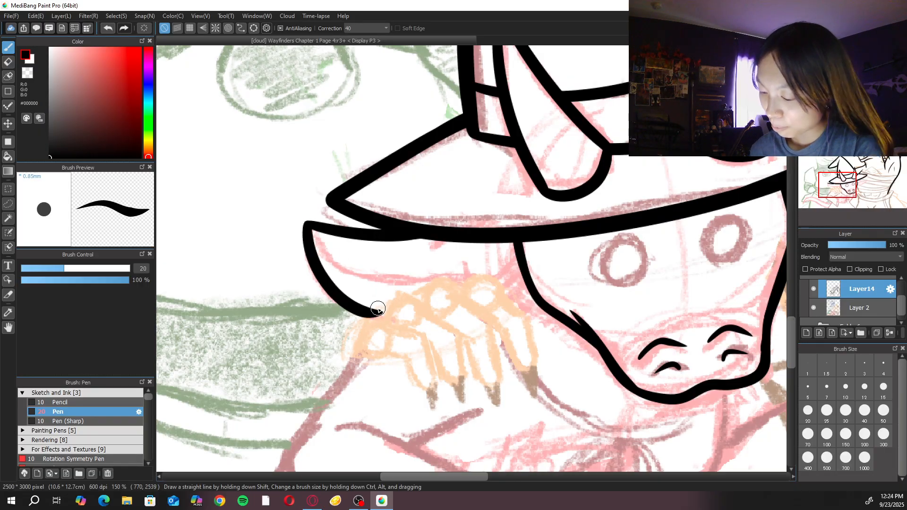
Ink the left ear's inner curve from the ear tip to the cheek line with the pen at size 20
mouse_move(313, 233)
mouse_down()
mouse_move(424, 287)
mouse_move(502, 259)
mouse_up()
key(Right)
key(Right)
key(Right)
key(Right)
key(ctrl+z)
drag(415, 111, 442, 253)
key(ctrl+z)
drag(415, 104, 496, 297)
key(ctrl+z)
drag(415, 104, 496, 297)
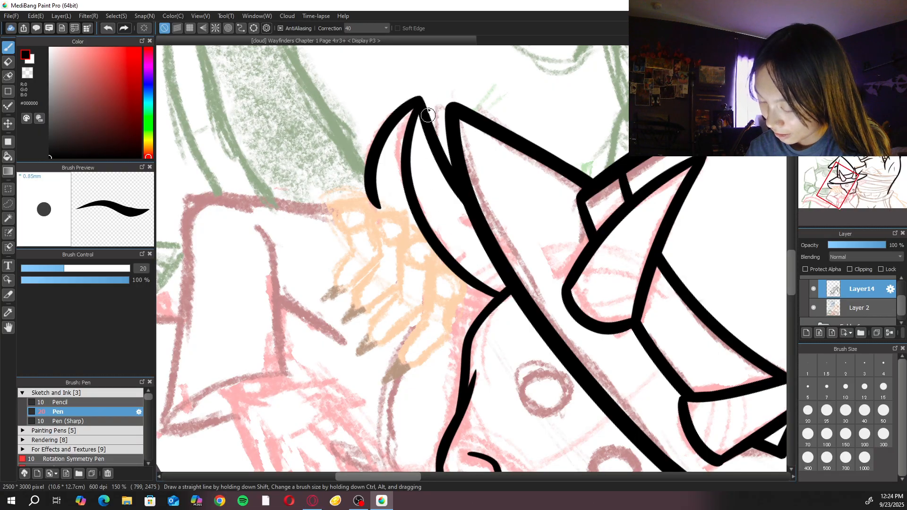
key(Up)
key(ctrl+minus)
key(ctrl+minus)
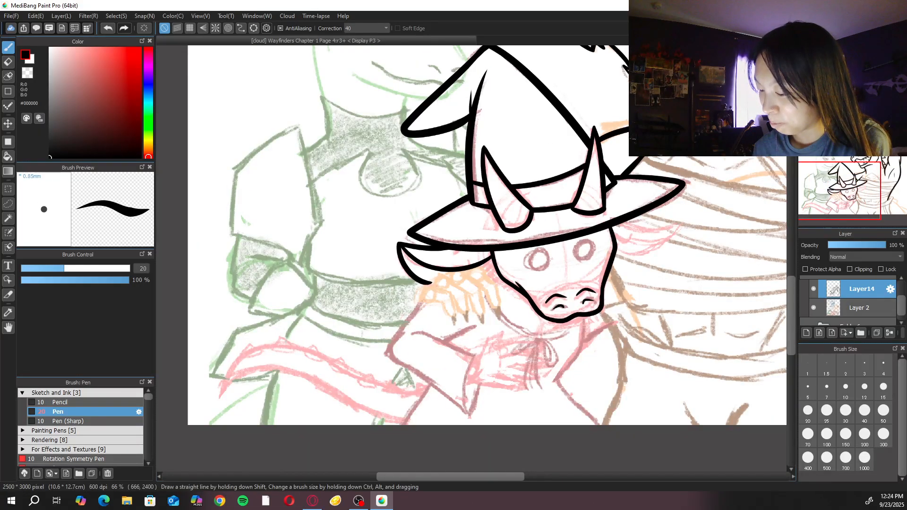
Ink the right ear's notched inner fold, upper edge and lower curve, meeting at a pointed tip
drag(690, 320, 527, 297)
key(ctrl+plus)
key(ctrl+plus)
key(ctrl+plus)
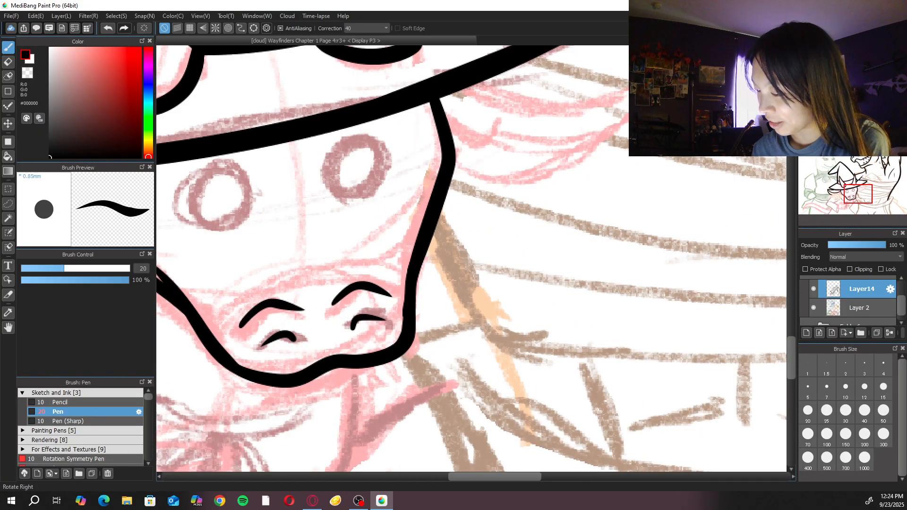
key(Right)
key(Right)
mouse_move(437, 141)
mouse_down()
mouse_move(462, 196)
mouse_move(633, 234)
mouse_up()
mouse_move(477, 141)
mouse_down()
mouse_move(564, 219)
mouse_move(638, 232)
mouse_up()
key(ctrl+z)
mouse_move(486, 142)
mouse_down()
mouse_move(545, 208)
mouse_move(625, 218)
mouse_up()
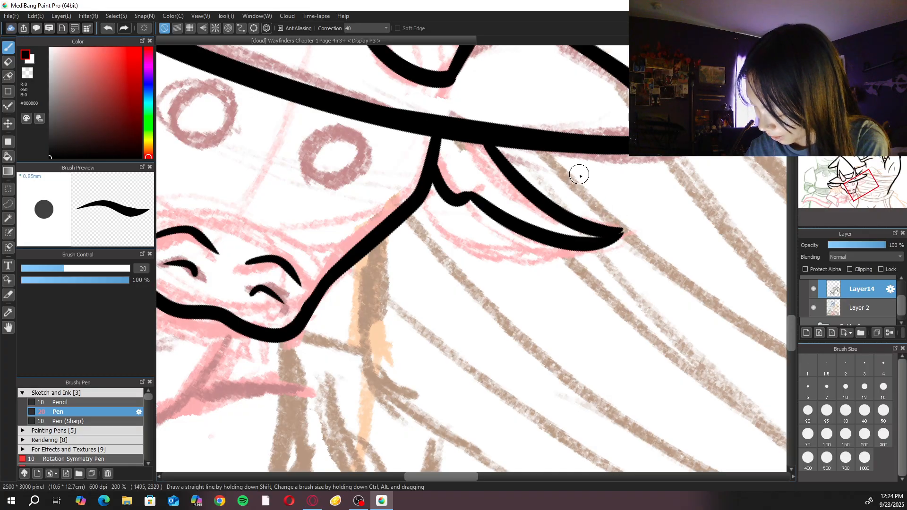
click(850, 150)
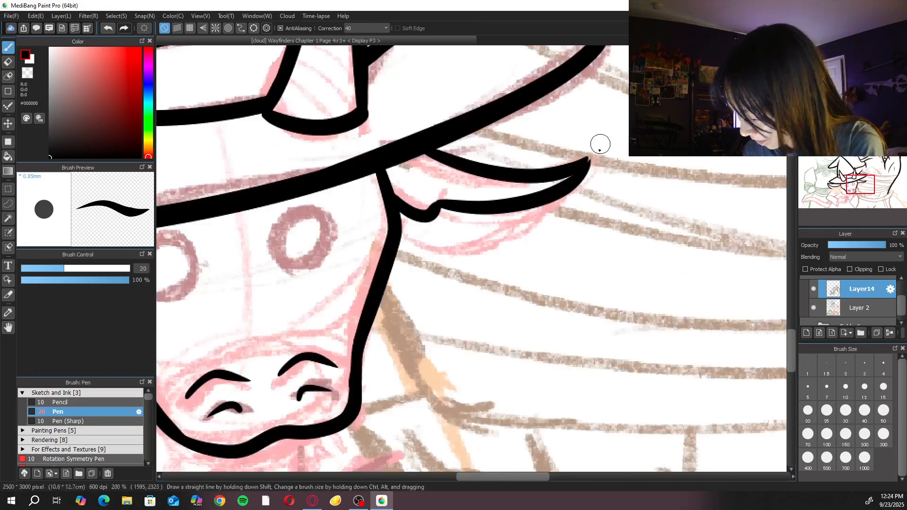
mouse_move(588, 161)
mouse_down()
mouse_move(575, 183)
mouse_move(476, 242)
mouse_move(397, 233)
mouse_up()
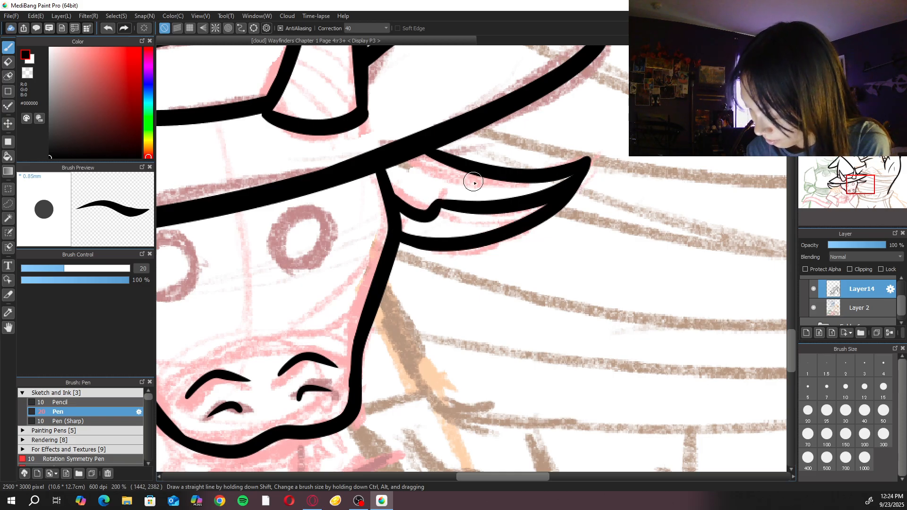
Erase a small gap in the left ear's inner curve near the cheek line
key(ctrl+minus)
key(ctrl+minus)
drag(486, 262, 683, 263)
key(ctrl+plus)
key(ctrl+plus)
key(e)
click(435, 262)
mouse_move(437, 273)
mouse_down()
mouse_move(446, 273)
mouse_move(464, 295)
mouse_move(477, 227)
mouse_move(486, 278)
mouse_move(480, 243)
mouse_move(481, 254)
mouse_move(453, 275)
mouse_move(489, 245)
mouse_up()
key(b)
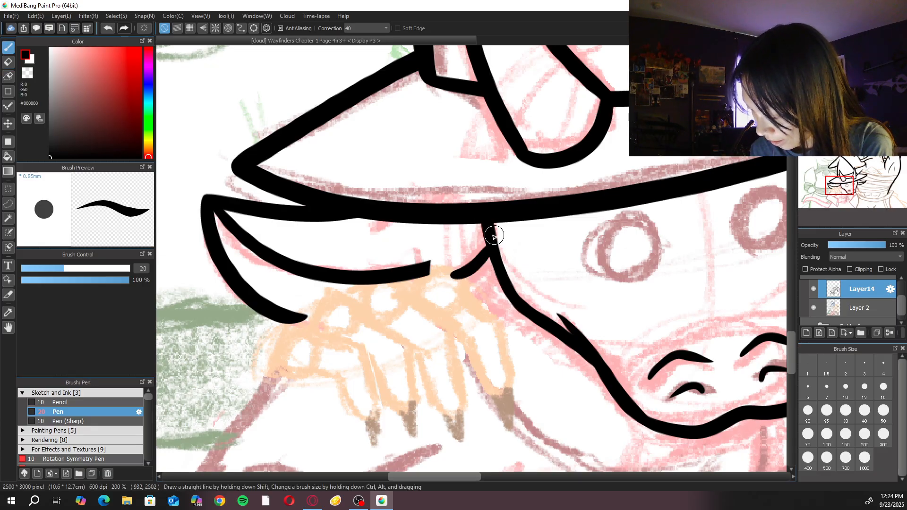
scroll(514, 233, down, 4)
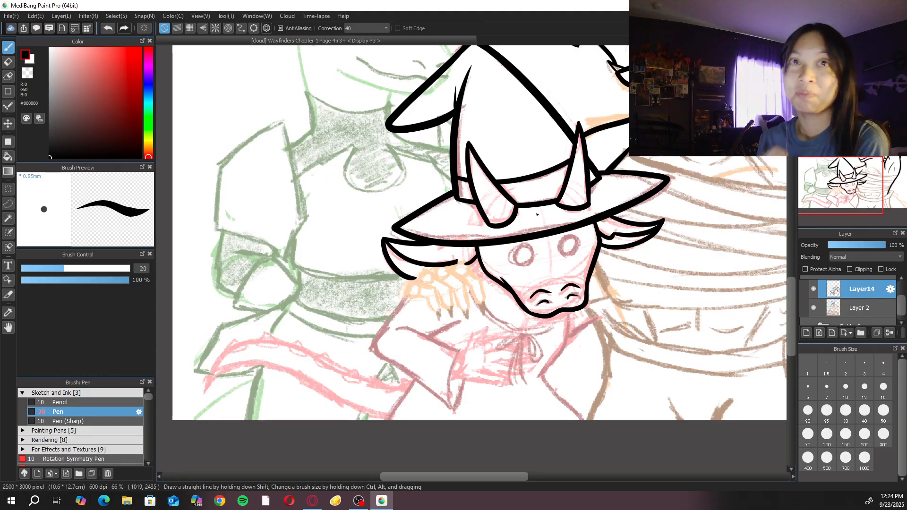
Touch up the right ear's fold notch and thicken the junction of its lines near the tip
scroll(537, 214, up, 2)
scroll(536, 213, up, 2)
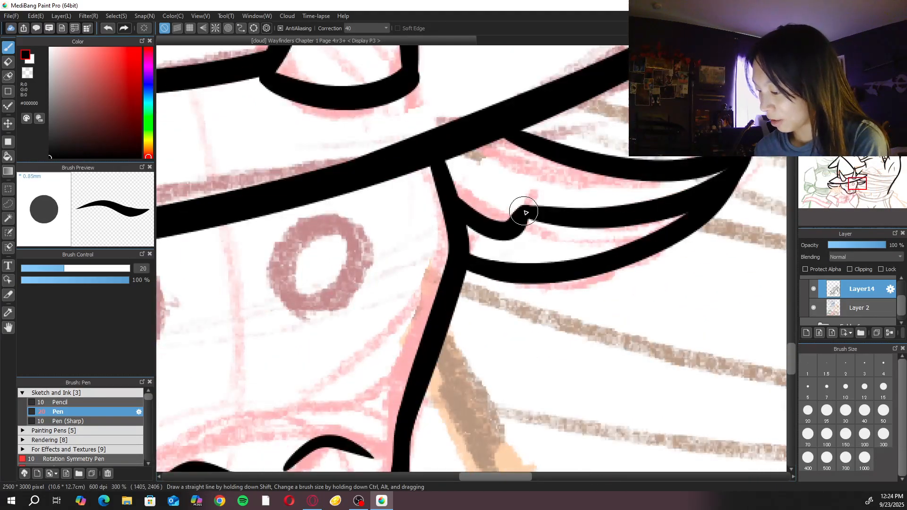
drag(526, 211, 524, 226)
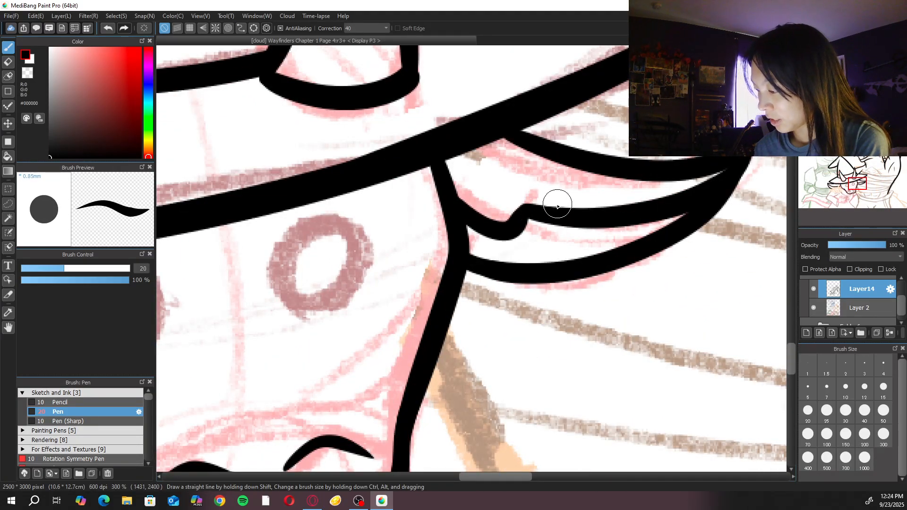
mouse_move(722, 206)
mouse_down()
mouse_move(752, 151)
mouse_move(741, 172)
mouse_up()
key(ctrl+z)
key(ctrl+z)
mouse_move(719, 202)
mouse_down()
mouse_move(749, 162)
mouse_move(743, 177)
mouse_up()
key(ctrl+minus)
key(ctrl+minus)
key(ctrl+plus)
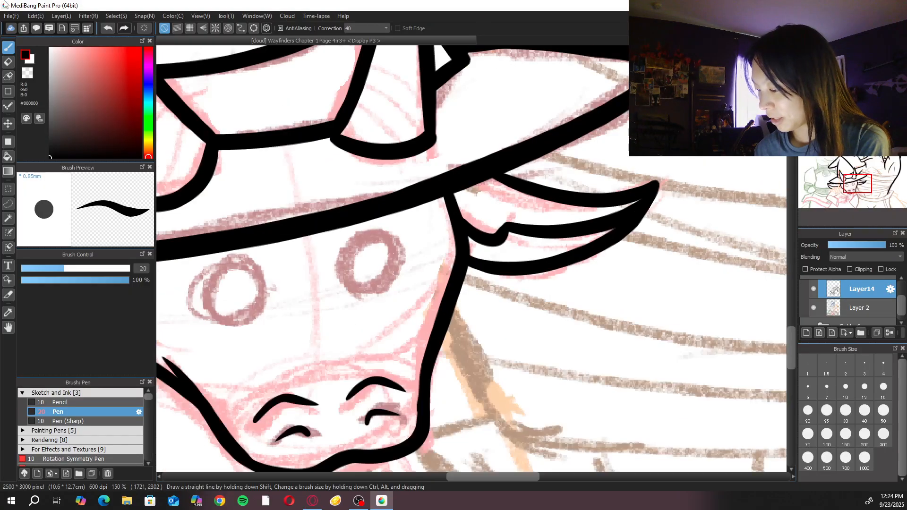
key(ctrl+minus)
key(ctrl+minus)
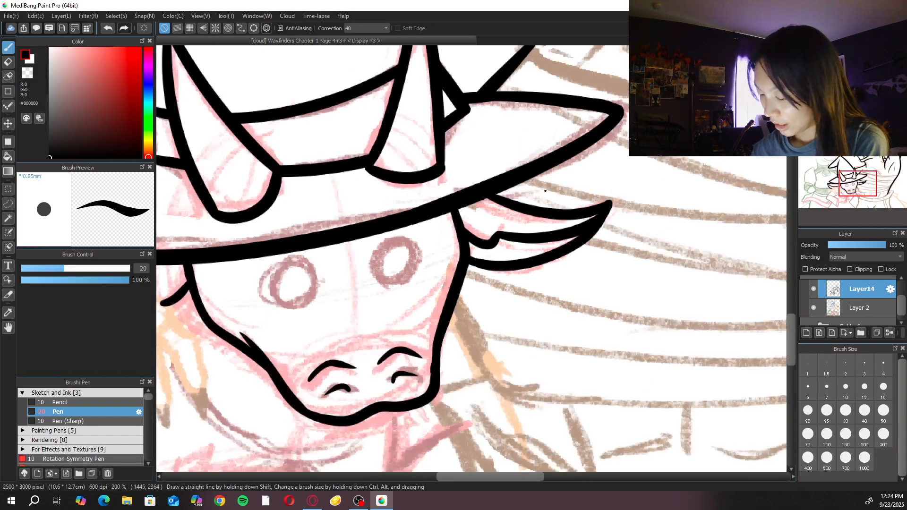
Ink the long garment line curving from under the muzzle down and left past the sketched bow
drag(487, 371, 621, 346)
mouse_move(504, 361)
mouse_down()
mouse_move(554, 340)
mouse_move(537, 363)
mouse_move(581, 319)
mouse_up()
drag(666, 314, 602, 304)
key(ctrl+plus)
mouse_move(662, 313)
mouse_down()
mouse_move(625, 287)
mouse_move(543, 432)
mouse_up()
key(ctrl+z)
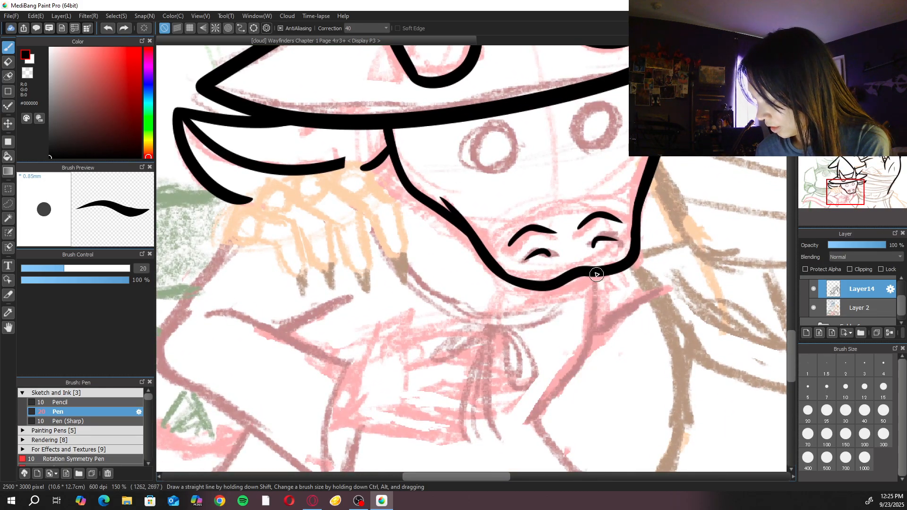
drag(594, 274, 575, 373)
key(ctrl+z)
mouse_move(595, 274)
mouse_down()
mouse_move(594, 326)
mouse_move(518, 447)
mouse_up()
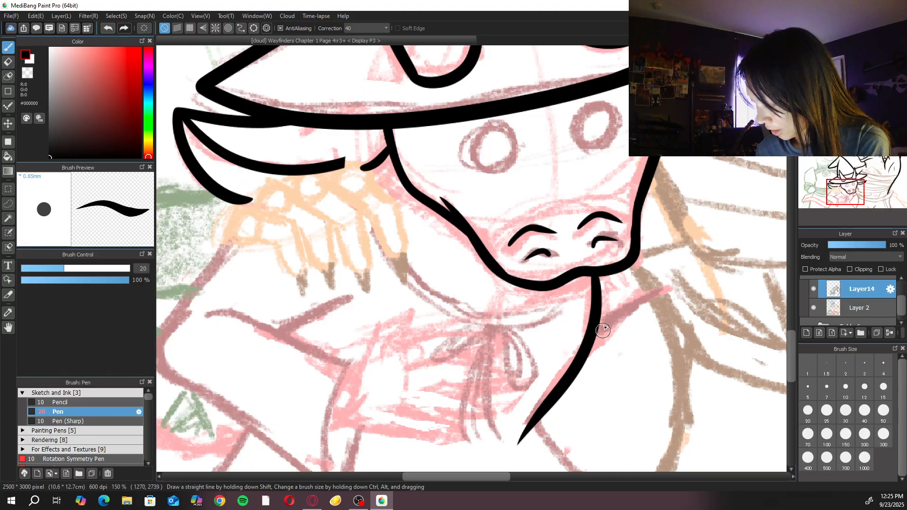
key(ctrl+minus)
key(ctrl+minus)
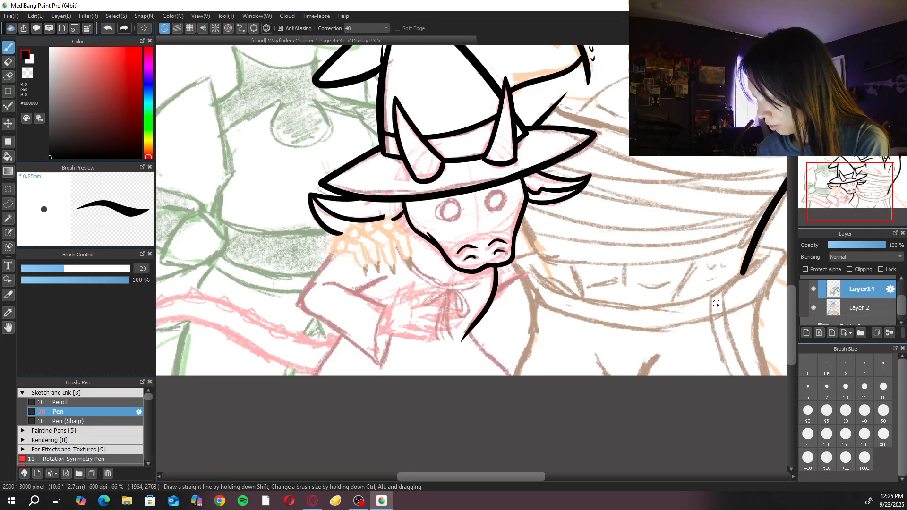
Ink the short diagonal shoulder line branching to the right from the garment line below the muzzle
key(ctrl+plus)
key(ctrl+plus)
drag(525, 327, 593, 293)
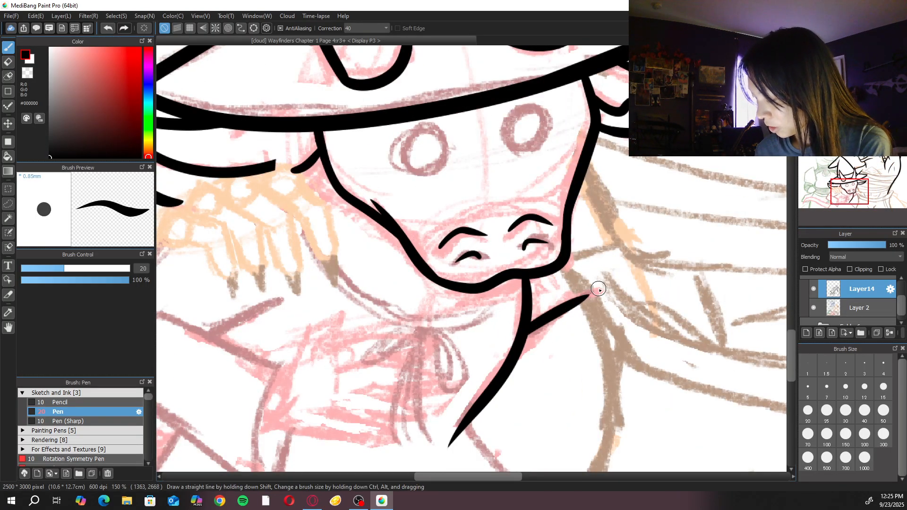
Ink the large character's left waist line from beside the horned character's cheek down to the sketched belt
drag(612, 264, 514, 341)
drag(481, 238, 539, 339)
drag(584, 230, 504, 216)
key(ctrl+minus)
key(ctrl+plus)
key(ctrl+z)
mouse_move(410, 230)
mouse_down()
mouse_move(417, 272)
mouse_move(461, 331)
mouse_move(443, 306)
mouse_move(467, 370)
mouse_move(467, 351)
mouse_move(474, 361)
mouse_move(472, 391)
mouse_up()
key(ctrl+z)
key(ctrl+z)
drag(450, 311, 476, 387)
drag(443, 319, 474, 391)
key(ctrl+z)
key(ctrl+z)
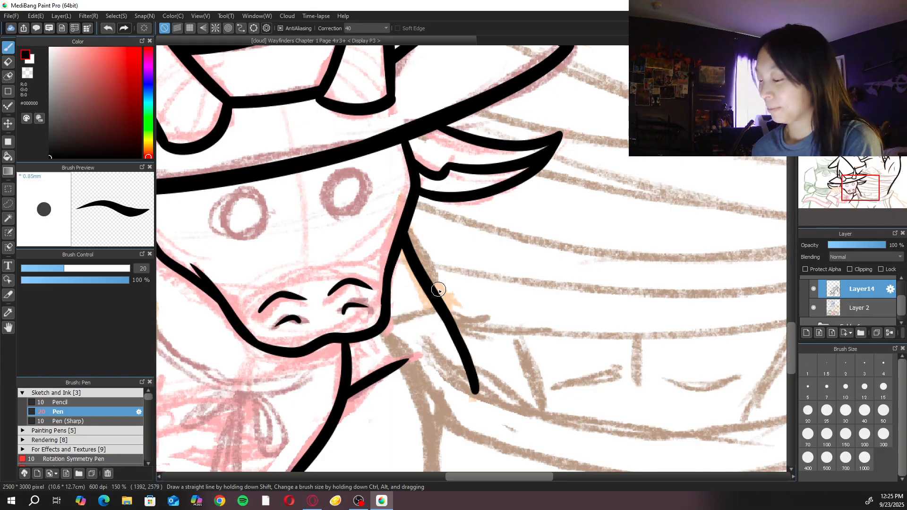
scroll(439, 289, down, 4)
Ink the right curved collarbone line on the large character's chest above the sketched wraps
scroll(678, 289, up, 5)
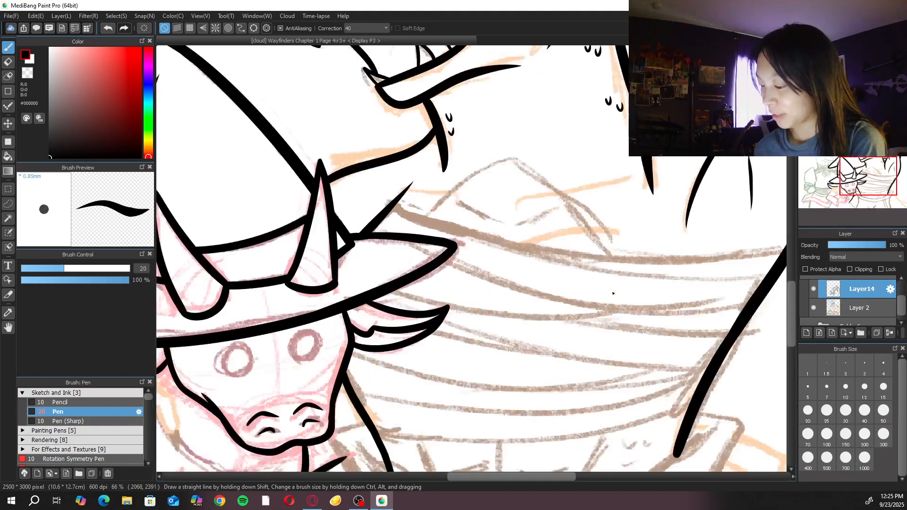
mouse_move(521, 240)
mouse_down()
mouse_move(688, 197)
mouse_move(522, 253)
mouse_move(675, 203)
mouse_up()
key(ctrl+z)
key(ctrl+z)
key(ctrl+z)
drag(516, 255, 679, 202)
drag(376, 209, 458, 247)
key(ctrl+z)
key(ctrl+z)
mouse_move(528, 250)
mouse_down()
mouse_move(698, 183)
mouse_move(683, 205)
mouse_move(581, 227)
mouse_move(529, 256)
mouse_up()
key(ctrl+z)
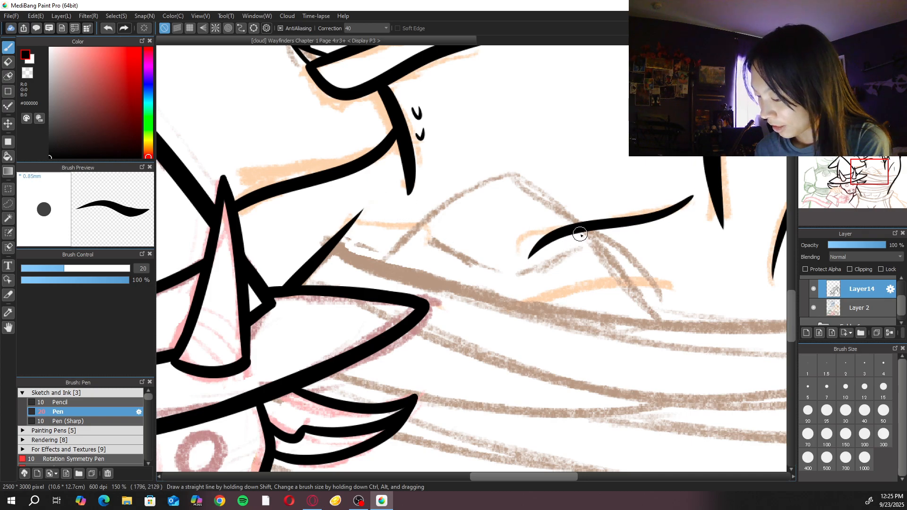
Ink the short left collarbone curve on the large character's chest, just right of the witch hat
drag(376, 208, 458, 251)
scroll(406, 194, down, 2)
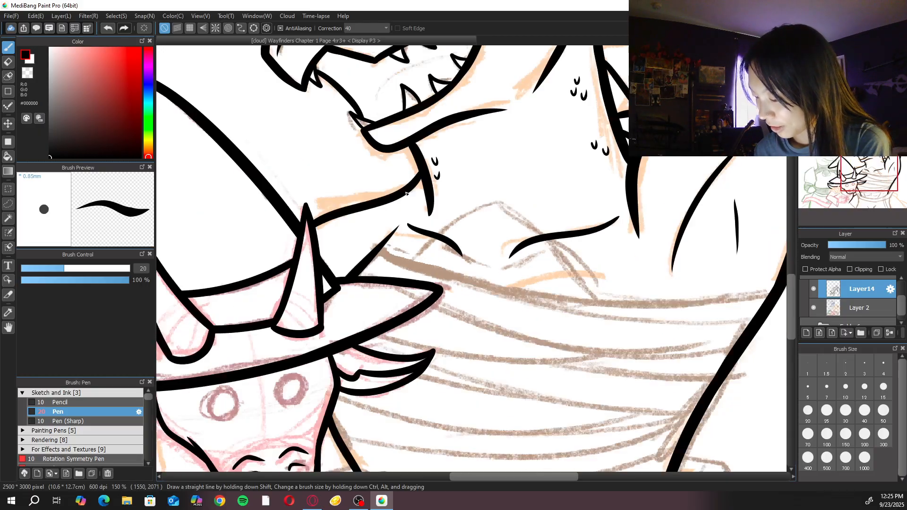
scroll(406, 194, down, 4)
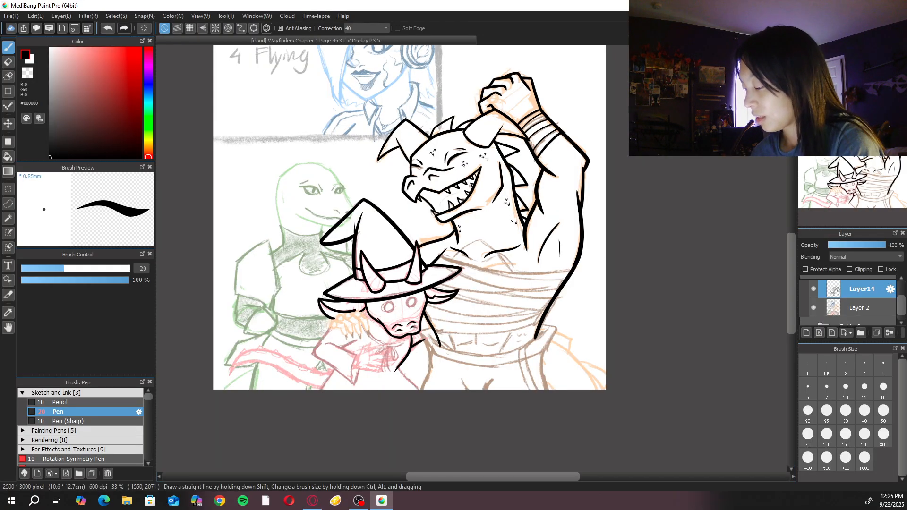
key(ctrl+plus)
key(ctrl+plus)
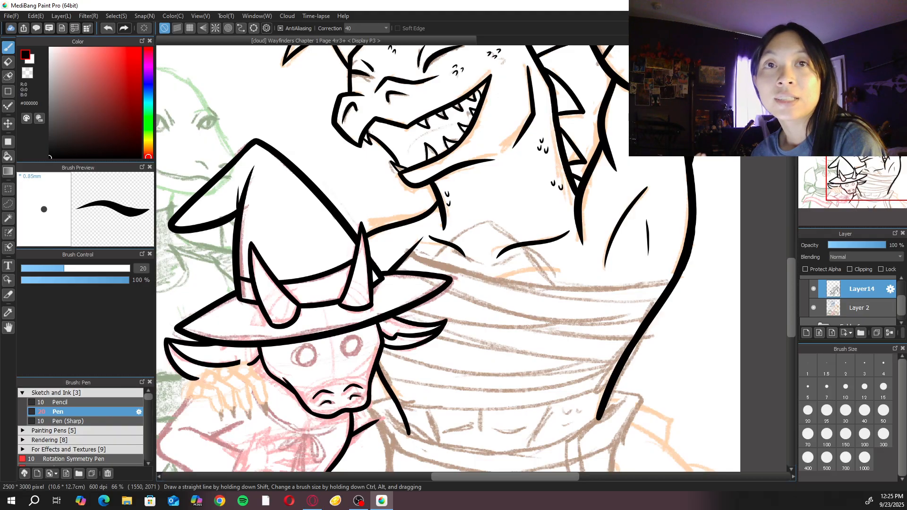
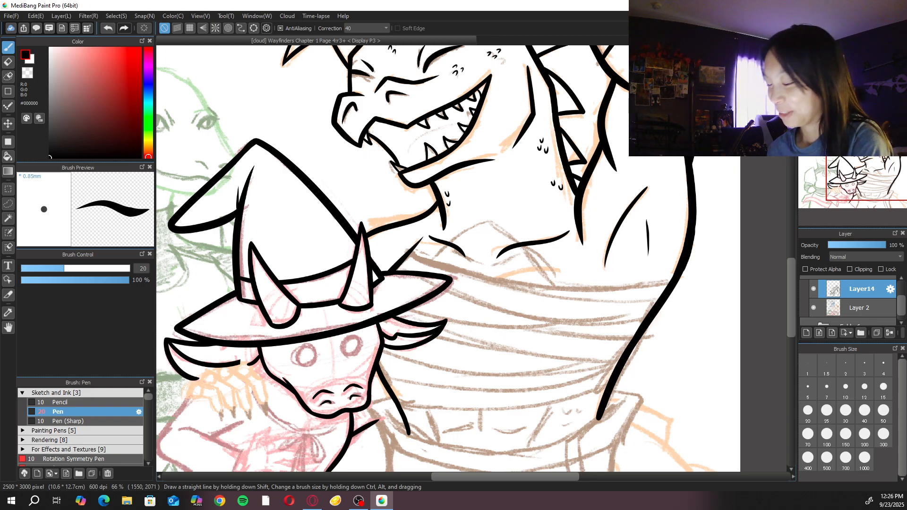
Ink the upper edge of the large character's chest wraps as one long curve across the torso with the pen at size 30
key(r)
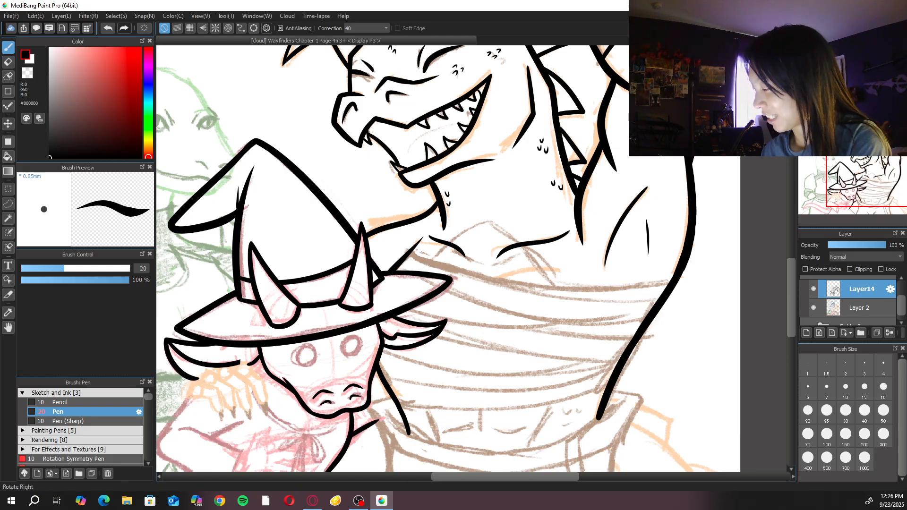
drag(479, 197, 443, 309)
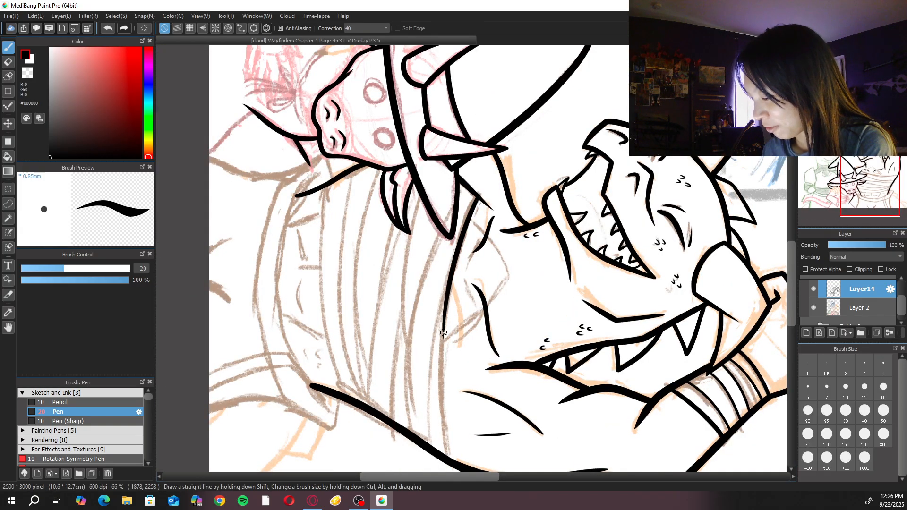
key(ctrl+z)
click(846, 410)
drag(476, 199, 439, 368)
key(ctrl+z)
mouse_move(478, 190)
mouse_down()
mouse_move(450, 251)
mouse_move(441, 460)
mouse_up()
key(ctrl+z)
drag(478, 192, 436, 382)
key(ctrl+z)
mouse_move(477, 190)
mouse_down()
mouse_move(437, 402)
mouse_move(445, 453)
mouse_up()
key(ctrl+z)
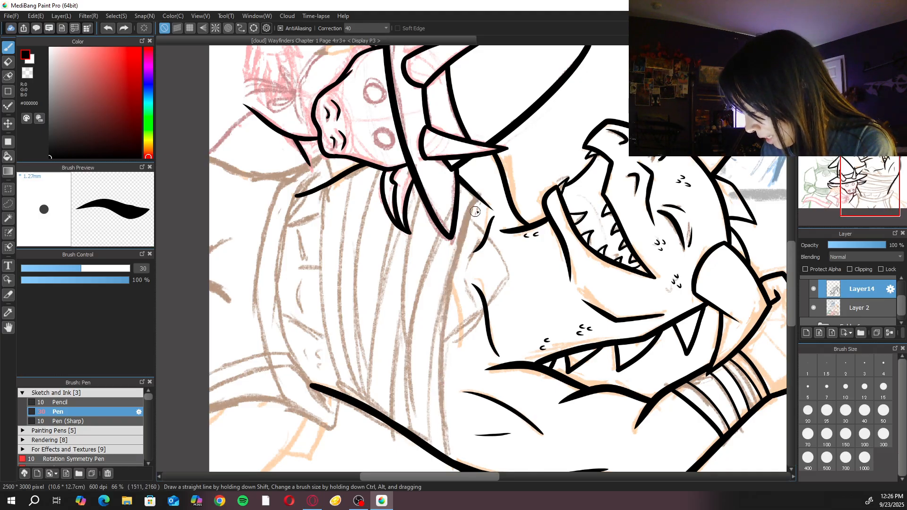
drag(474, 208, 447, 454)
key(ctrl+z)
mouse_move(478, 192)
mouse_down()
mouse_move(448, 280)
mouse_move(445, 452)
mouse_up()
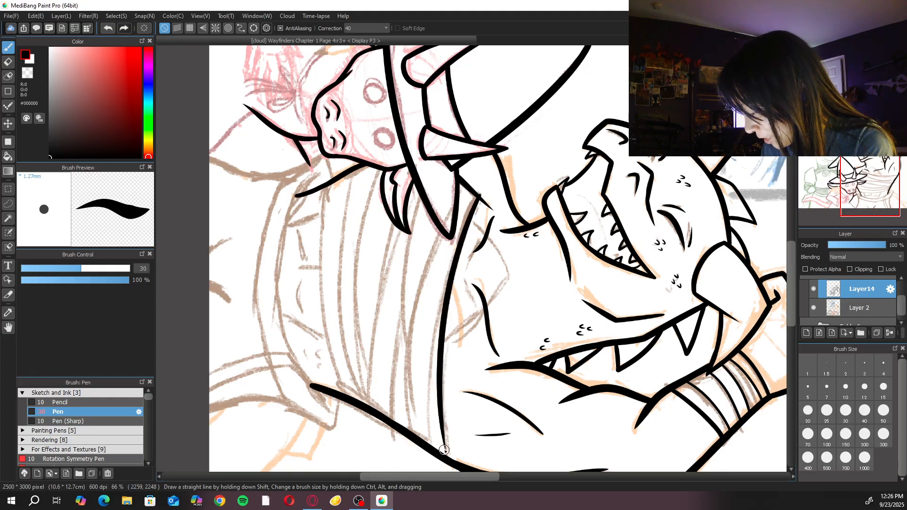
key(ctrl+z)
drag(438, 324, 446, 454)
key(ctrl+z)
drag(440, 396, 446, 455)
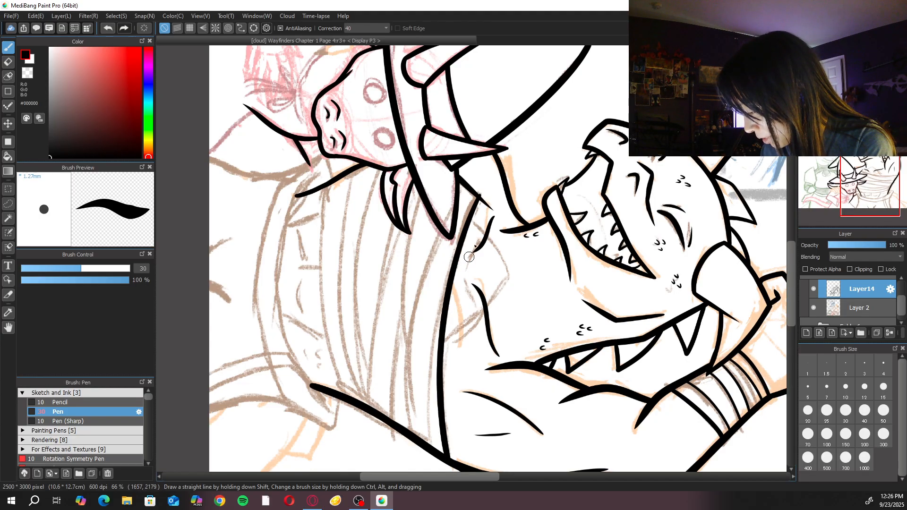
Erase the overshoot at the left end of the wraps' upper edge where it crosses the short diagonal shoulder line
click(865, 51)
key(ctrl+plus)
key(ctrl+plus)
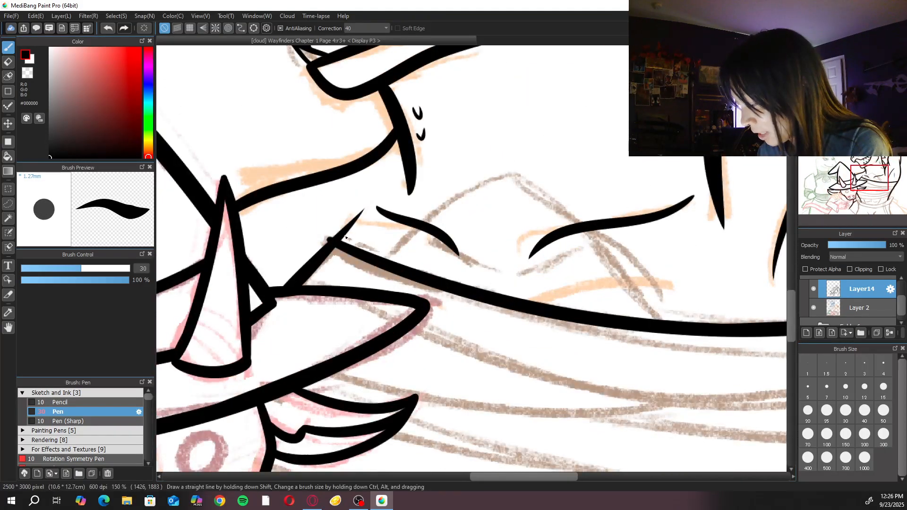
key(e)
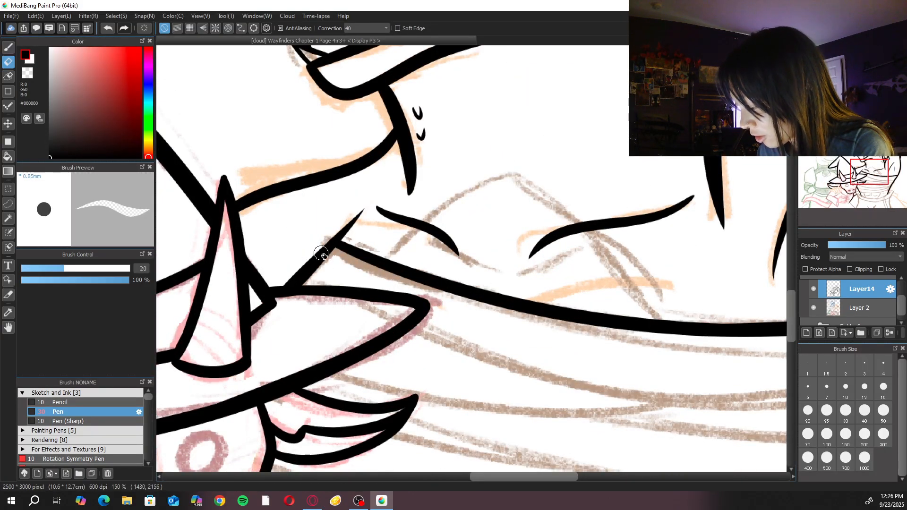
Ink the peaked cloth outline rising above the wraps' upper edge and crossing both collarbone lines
key(b)
mouse_move(388, 258)
mouse_down()
mouse_move(511, 176)
mouse_move(651, 319)
mouse_up()
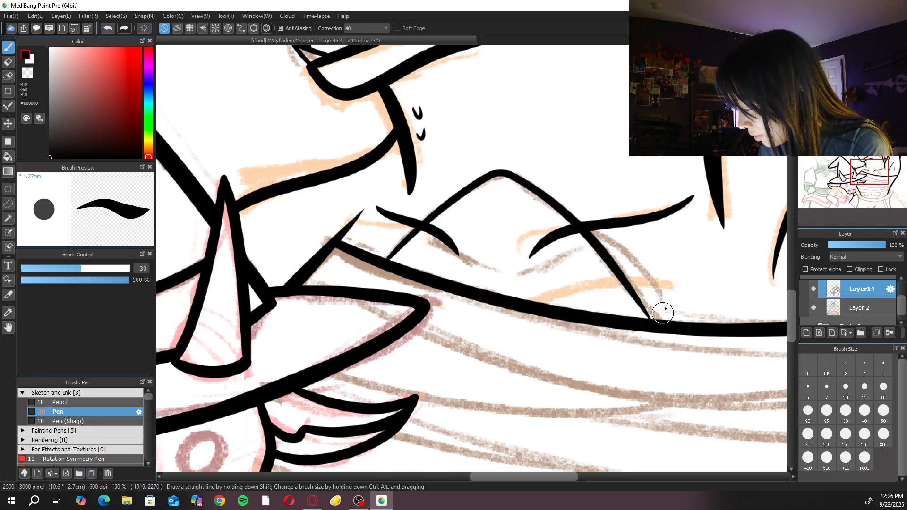
key(ctrl+z)
mouse_move(385, 258)
mouse_down()
mouse_move(461, 195)
mouse_move(531, 185)
mouse_move(676, 323)
mouse_up()
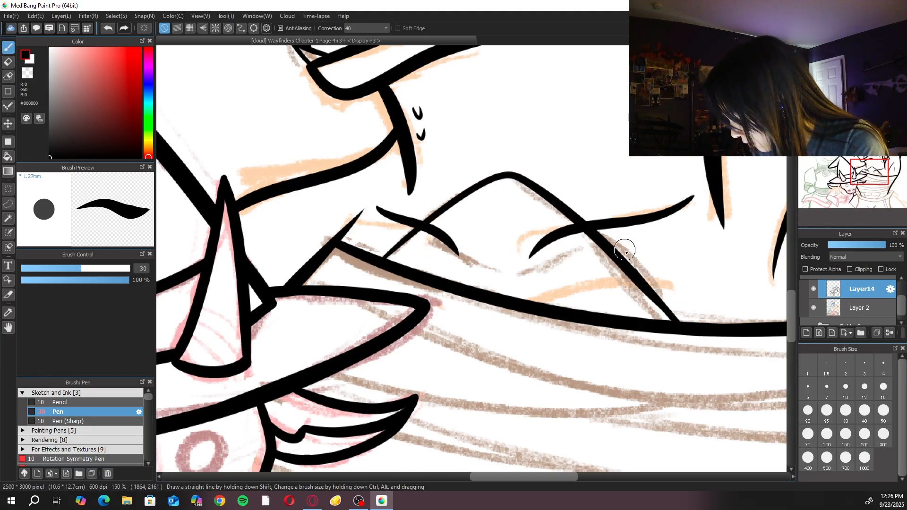
Ink two short crease lines inside the peaked outline down to the wraps' upper edge with the pen at size 10
click(845, 389)
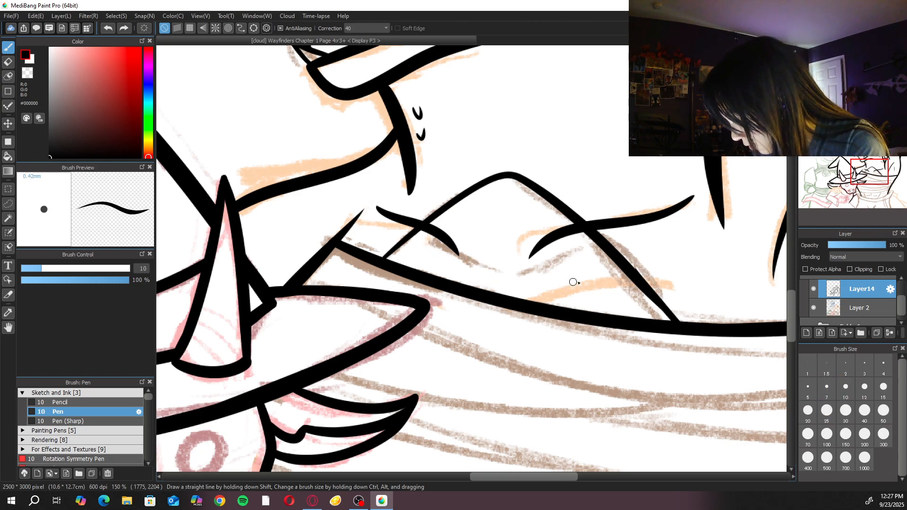
drag(418, 251, 438, 272)
drag(603, 271, 522, 302)
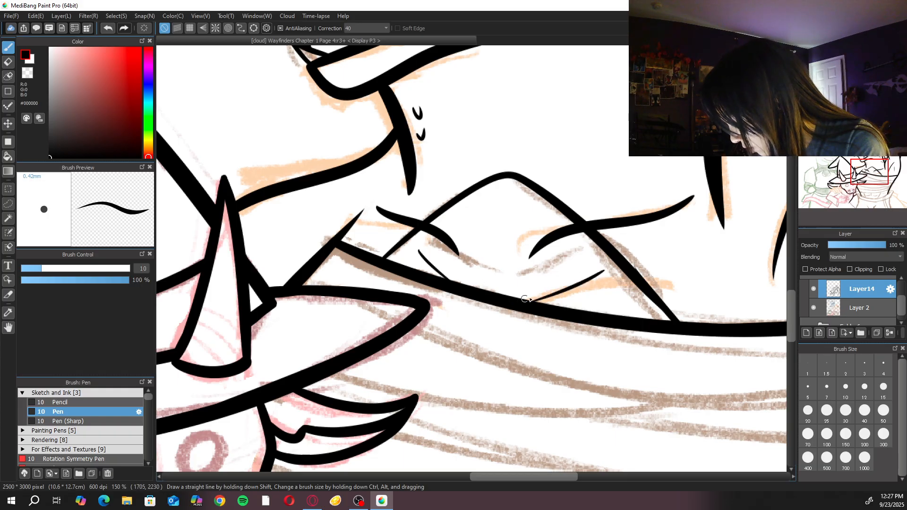
scroll(632, 248, down, 5)
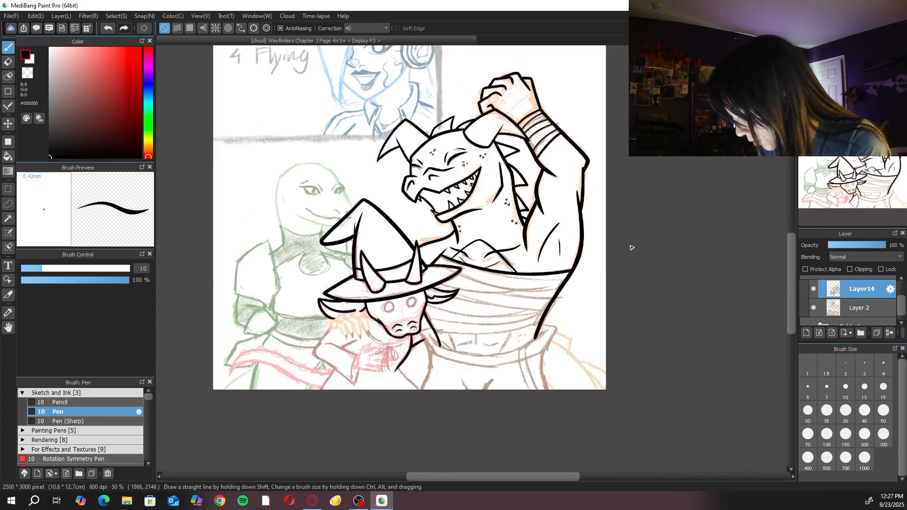
scroll(632, 247, up, 1)
scroll(632, 247, up, 5)
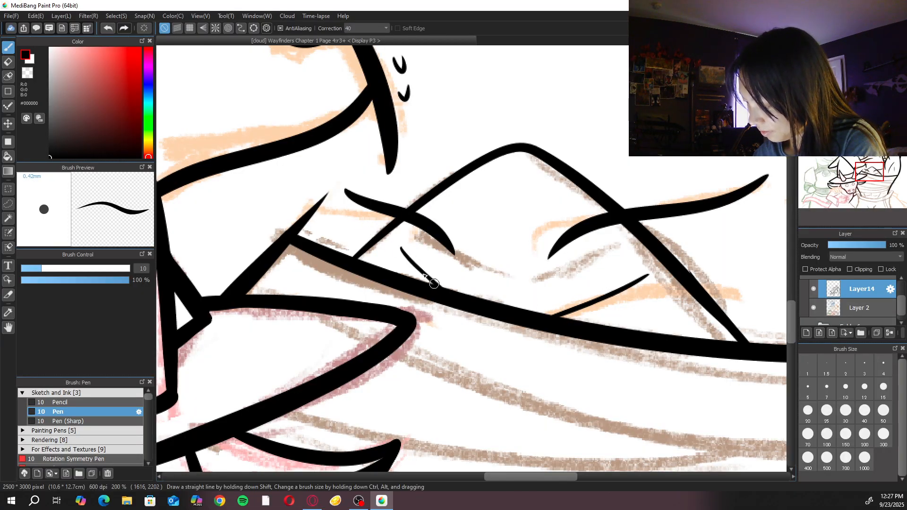
scroll(370, 190, down, 1)
scroll(371, 191, up, 2)
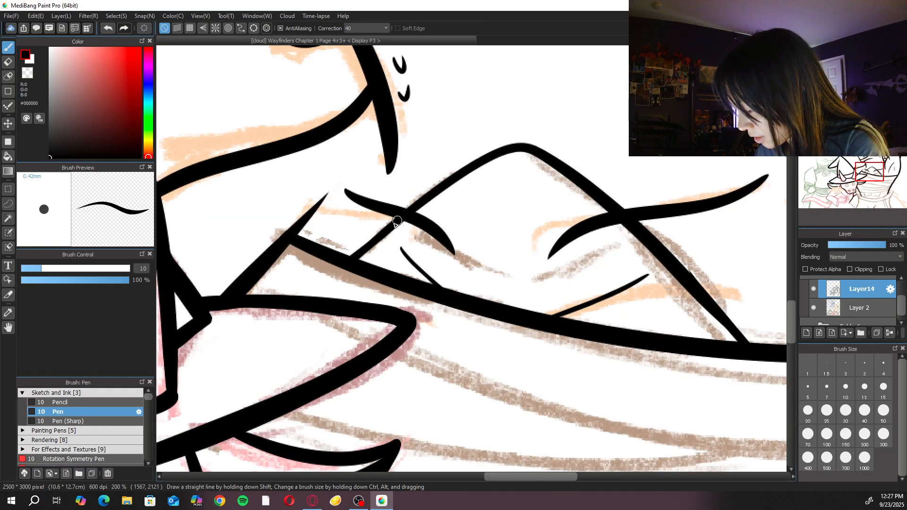
scroll(374, 231, right, 3)
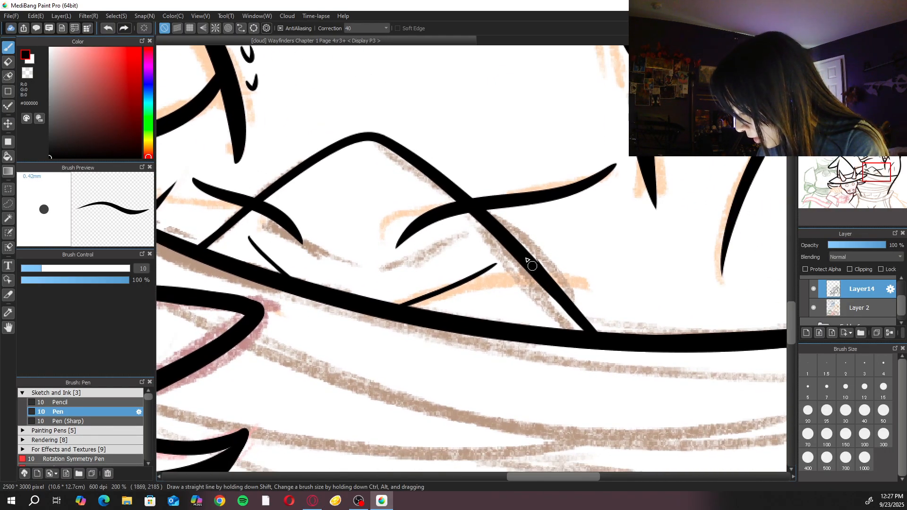
key(e)
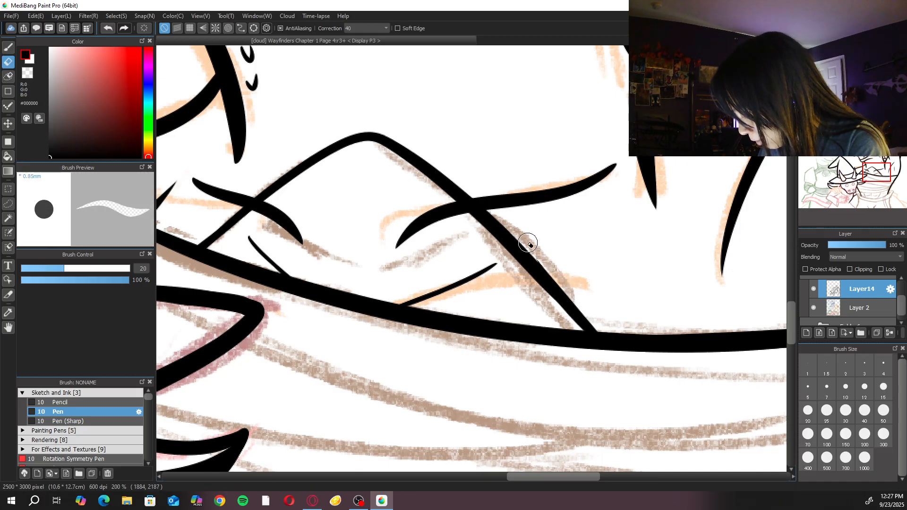
key(b)
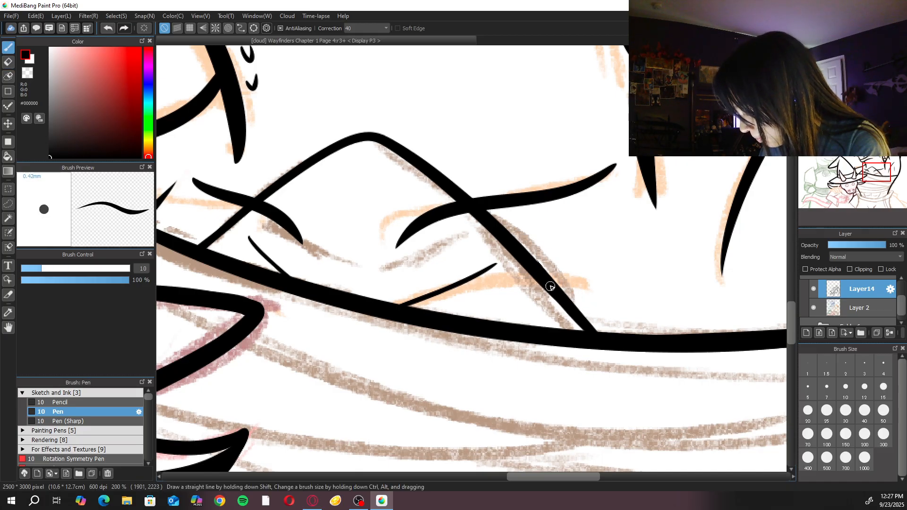
Ink the lower edge of the large character's wraps as a curve between the two waist lines at pen size 20
scroll(555, 287, down, 3)
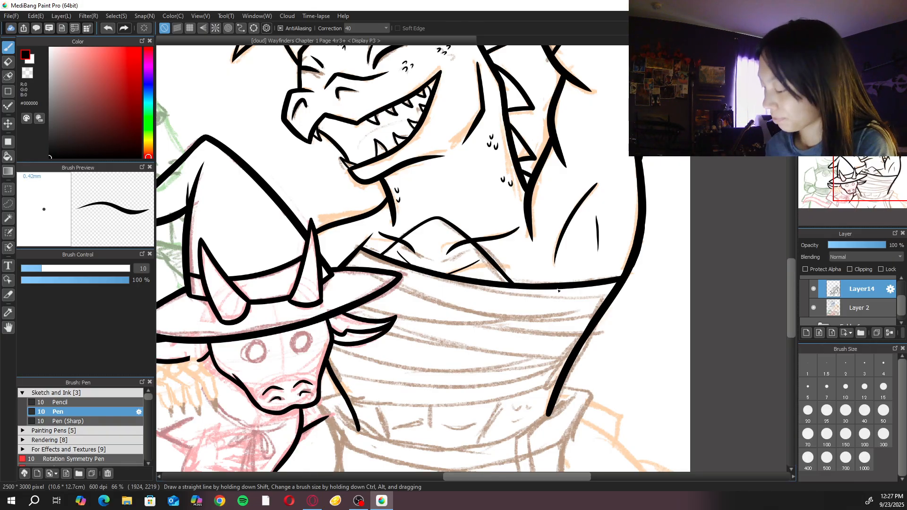
mouse_move(614, 334)
mouse_down()
mouse_move(598, 385)
mouse_move(603, 436)
mouse_move(699, 192)
mouse_up()
scroll(698, 192, up, 1)
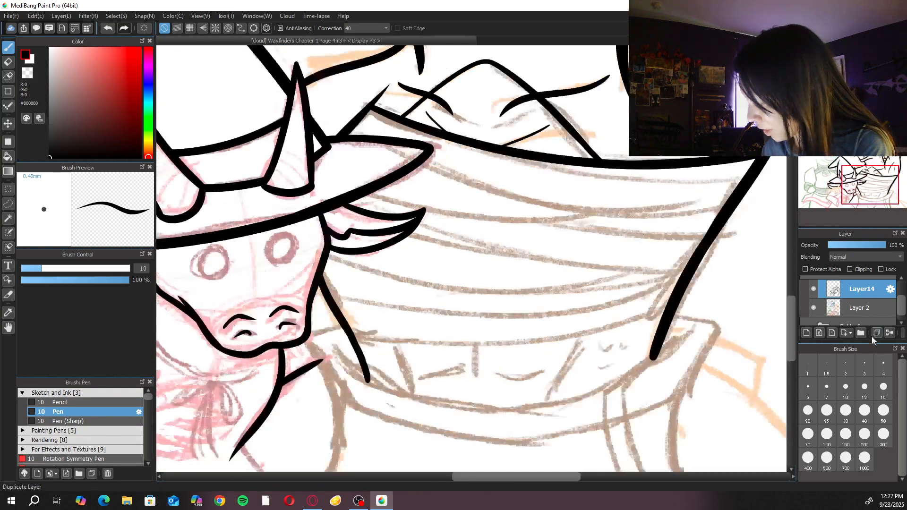
click(808, 417)
click(858, 53)
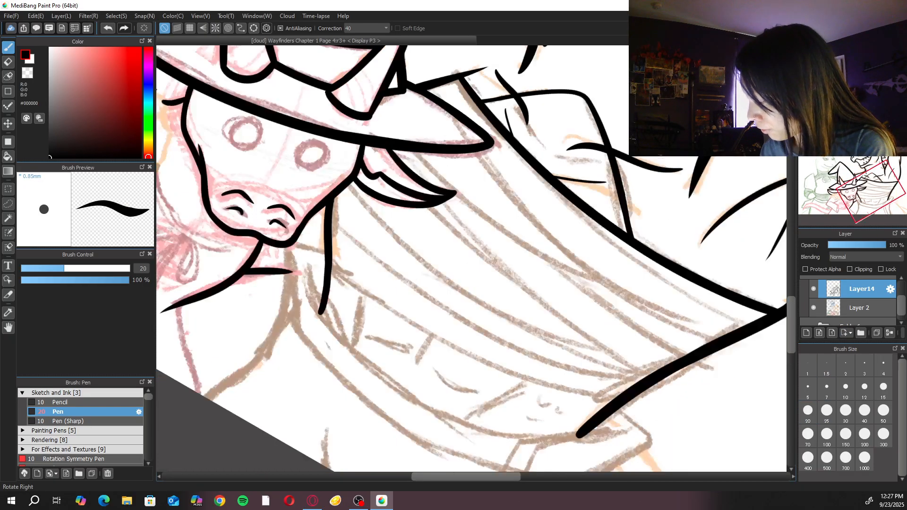
click(858, 53)
mouse_move(345, 194)
mouse_down()
mouse_move(420, 346)
mouse_move(515, 454)
mouse_up()
key(ctrl+z)
drag(347, 191, 515, 449)
key(ctrl+z)
mouse_move(347, 192)
mouse_down()
mouse_move(362, 231)
mouse_move(522, 445)
mouse_up()
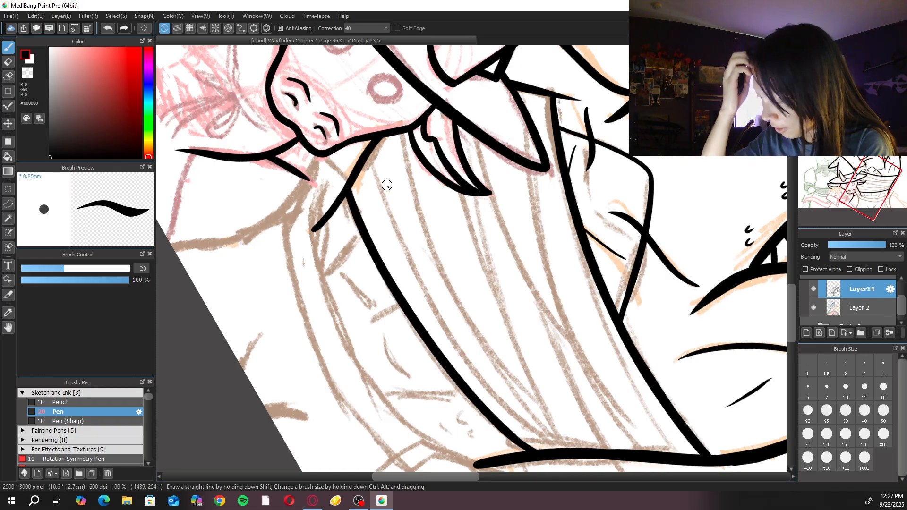
Ink two short slanted abdomen lines running from the wraps' lower edge down to the sketched belt
key(Left)
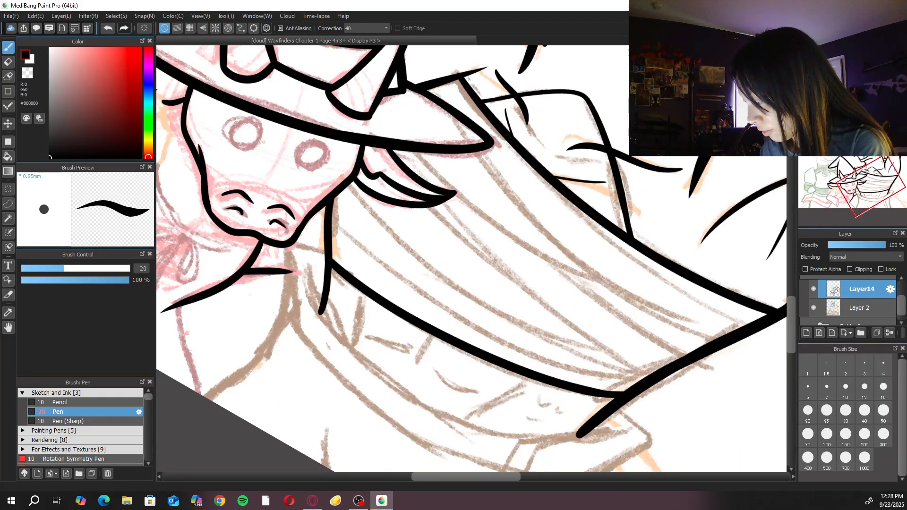
key(Right)
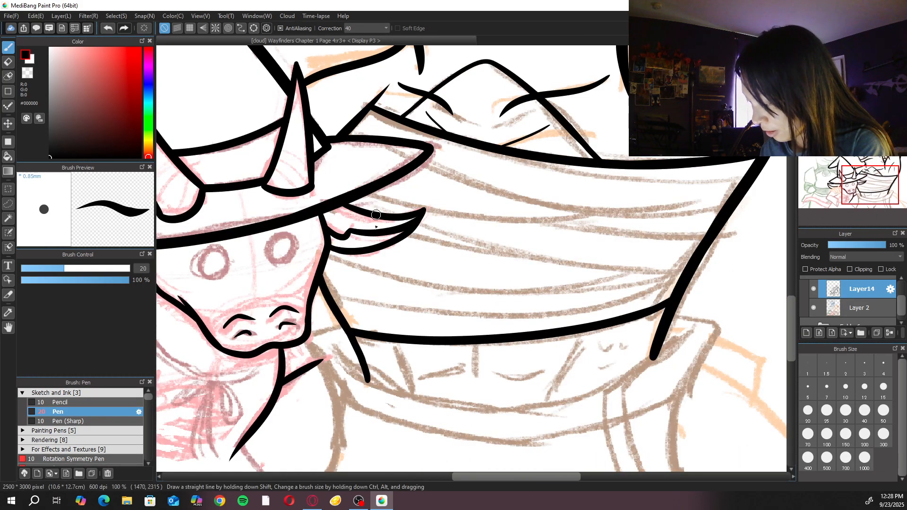
drag(390, 342, 411, 395)
key(ctrl+z)
drag(389, 342, 411, 395)
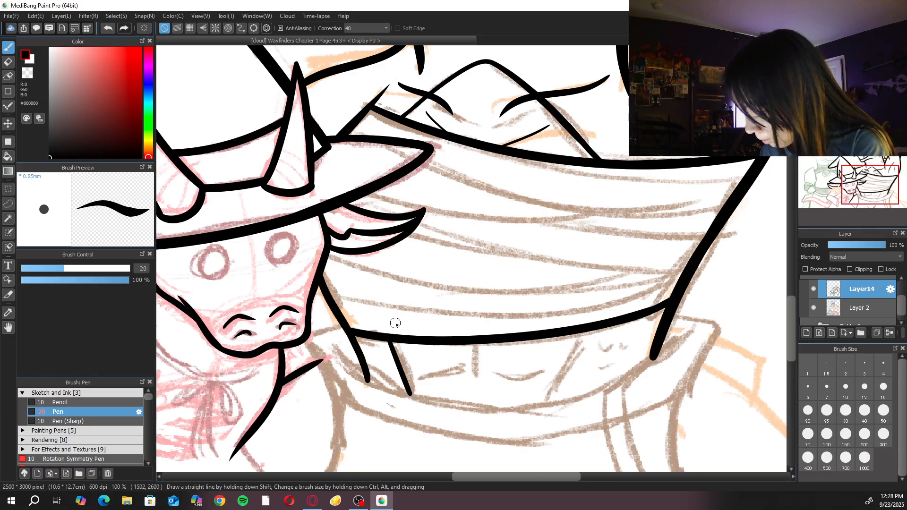
drag(589, 330, 560, 400)
key(ctrl+z)
key(ctrl+z)
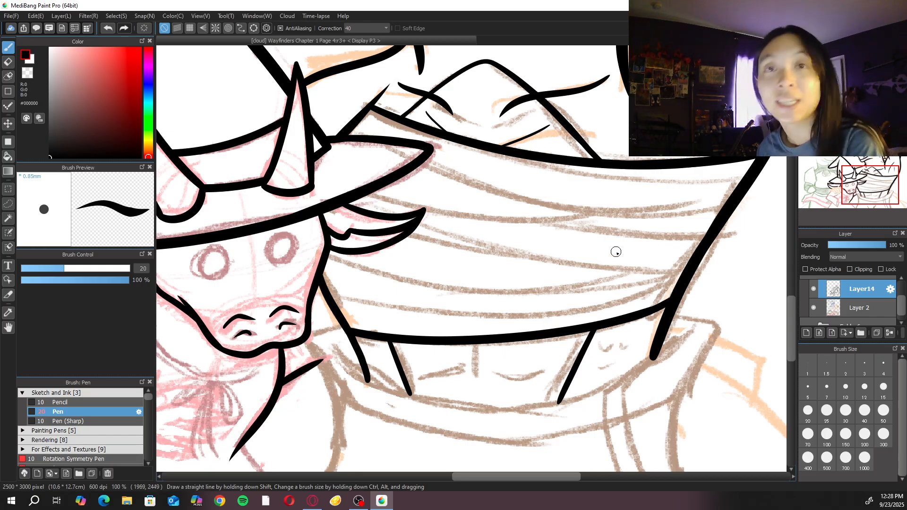
Add small clusters of scale marks on the large character's shoulder beside the hat, chest and raised arm at pen size 10
mouse_move(616, 251)
mouse_down()
mouse_move(577, 364)
mouse_move(615, 403)
mouse_up()
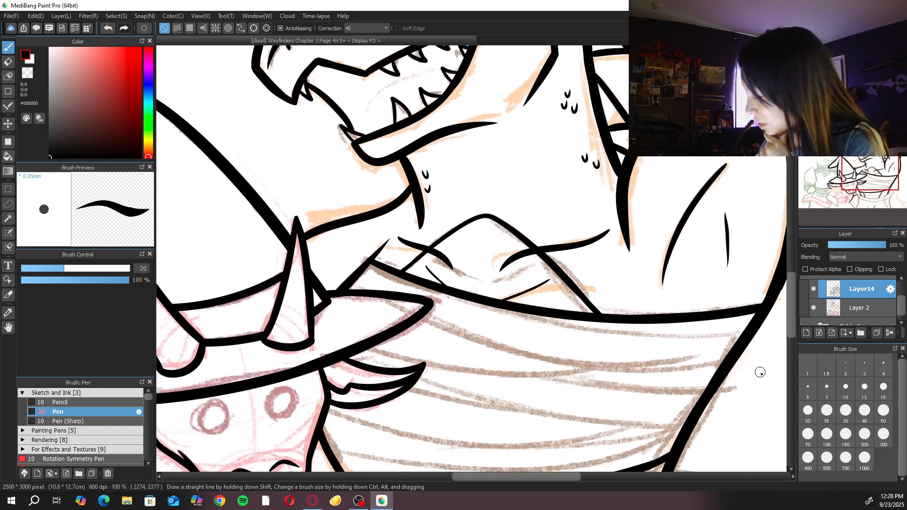
click(846, 386)
drag(409, 193, 305, 231)
scroll(325, 239, up, 1)
scroll(321, 246, up, 1)
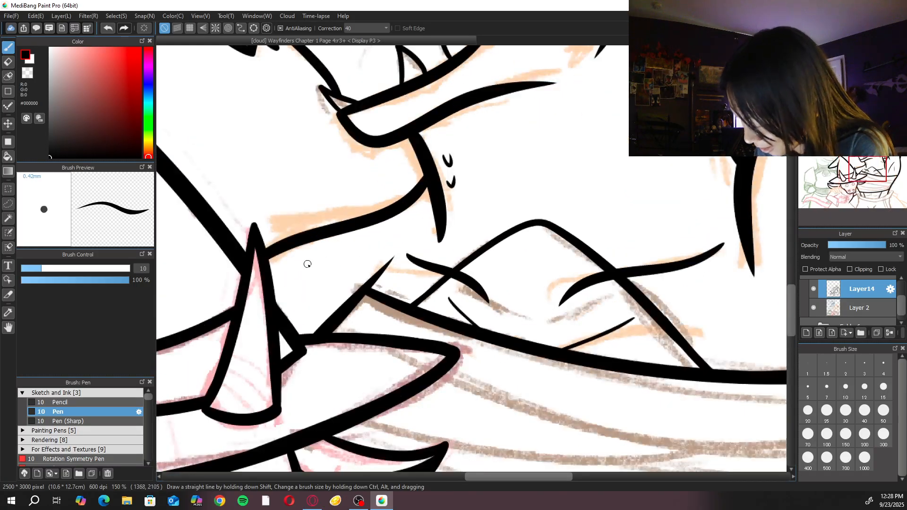
drag(289, 278, 296, 279)
mouse_move(611, 289)
mouse_down()
mouse_move(620, 302)
mouse_move(305, 401)
mouse_up()
drag(504, 299, 428, 432)
mouse_move(446, 247)
mouse_down()
mouse_move(462, 254)
mouse_move(455, 272)
mouse_up()
mouse_move(588, 170)
mouse_down()
mouse_move(594, 203)
mouse_move(559, 334)
mouse_up()
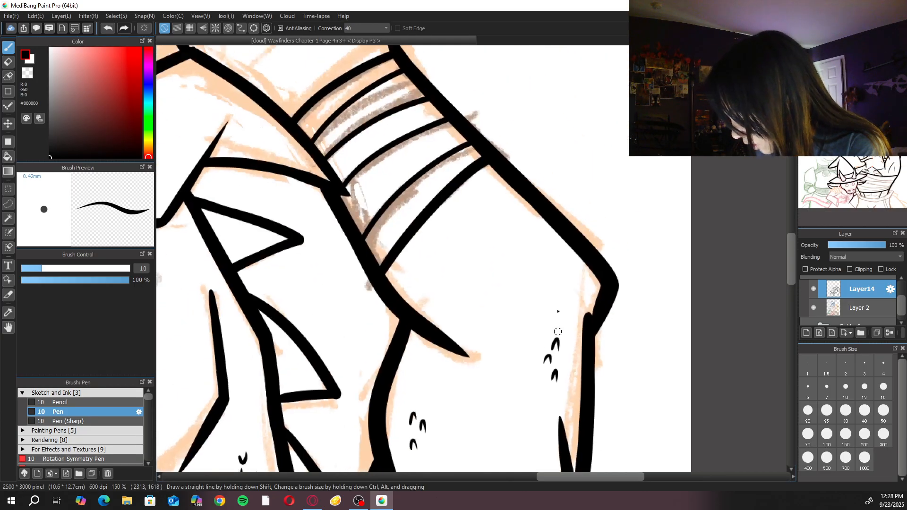
drag(428, 282, 437, 293)
scroll(437, 290, down, 5)
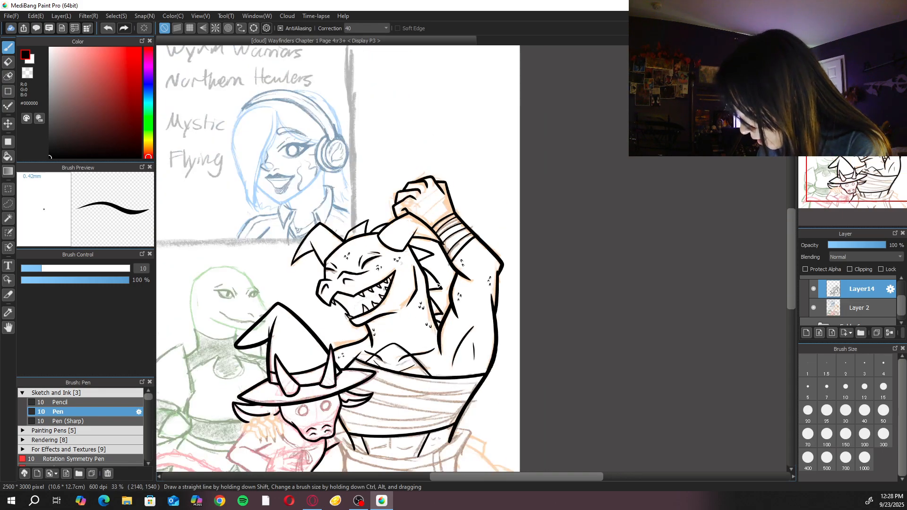
scroll(532, 346, up, 5)
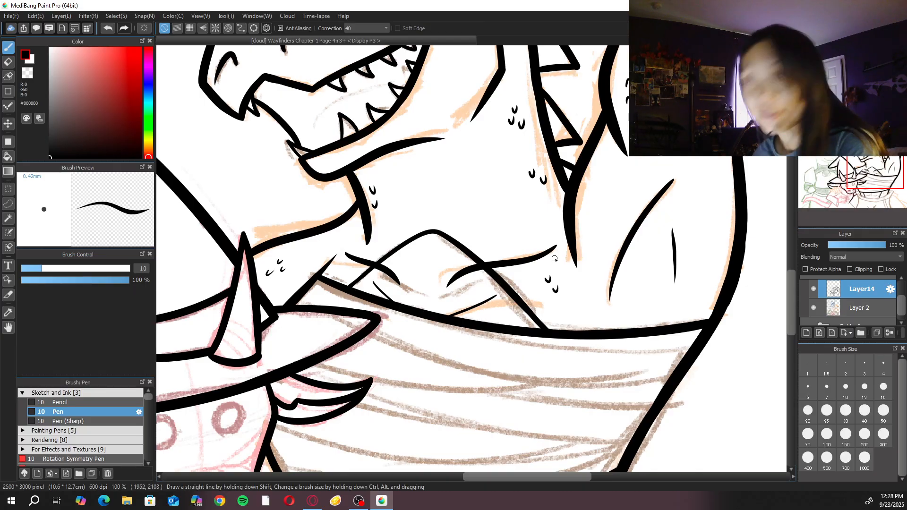
Ink a short vertical crease and a shallow curve on each side of it on the exposed belly below the wraps
drag(576, 377, 530, 206)
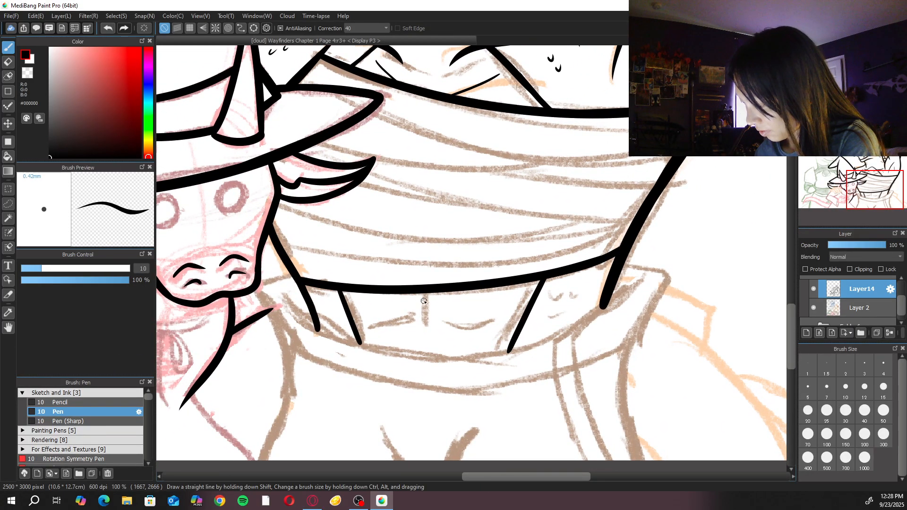
mouse_move(425, 293)
mouse_down()
mouse_move(499, 321)
mouse_move(502, 314)
mouse_move(476, 332)
mouse_move(498, 326)
mouse_up()
key(ctrl+z)
mouse_move(411, 321)
mouse_down()
mouse_move(360, 329)
mouse_move(410, 321)
mouse_move(372, 325)
mouse_up()
key(ctrl+z)
Add a small cluster of scale marks on the exposed belly between the right slanted abdomen line and the waist line
key(ctrl+plus)
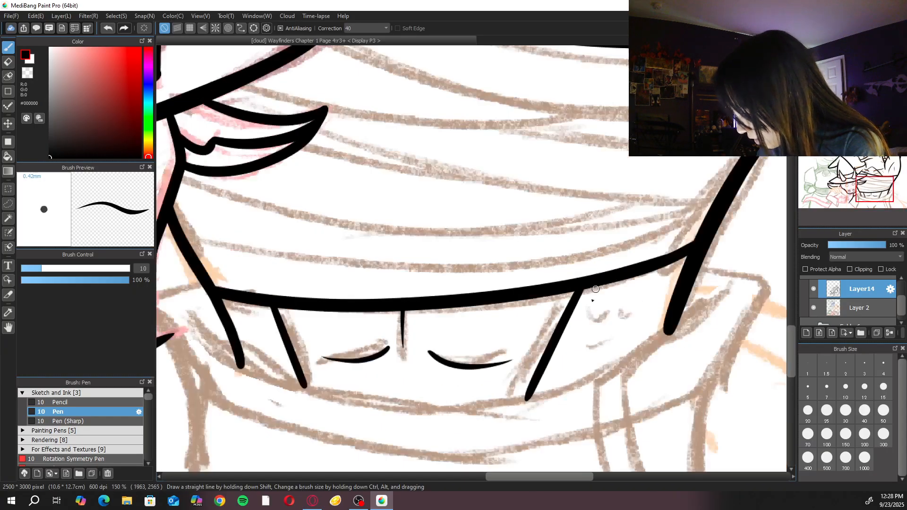
drag(594, 312, 625, 296)
drag(598, 334, 610, 327)
key(ctrl+minus)
key(ctrl+minus)
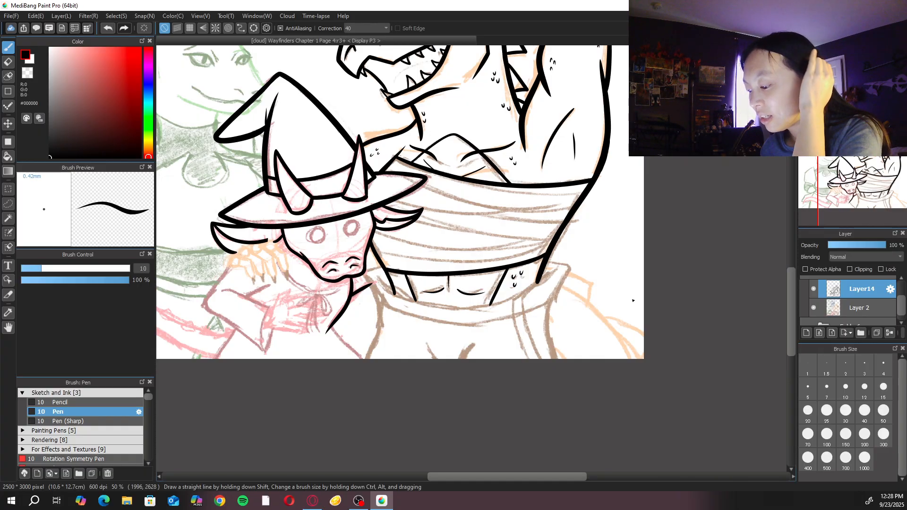
drag(580, 269, 563, 284)
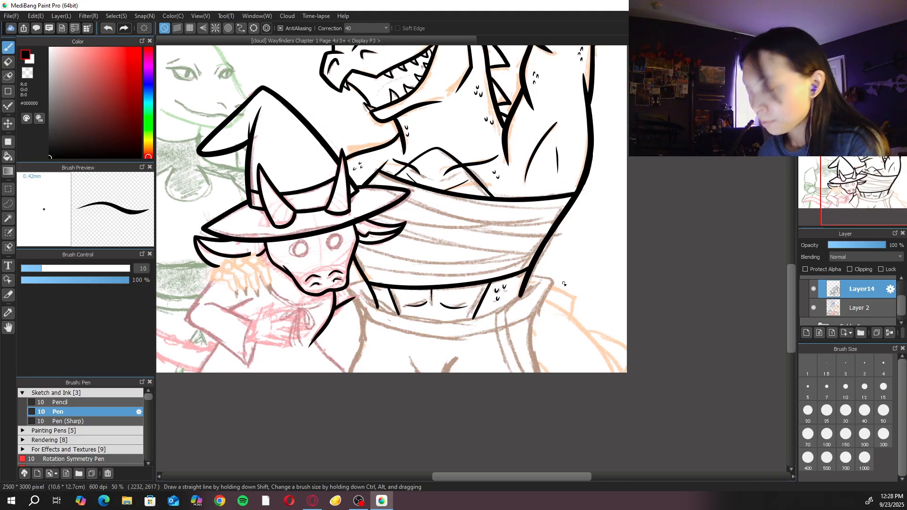
Ink the curved waistline across the large character's belly at pen size 30, following the upper edge of the sketched waistband
key(ctrl+plus)
click(808, 410)
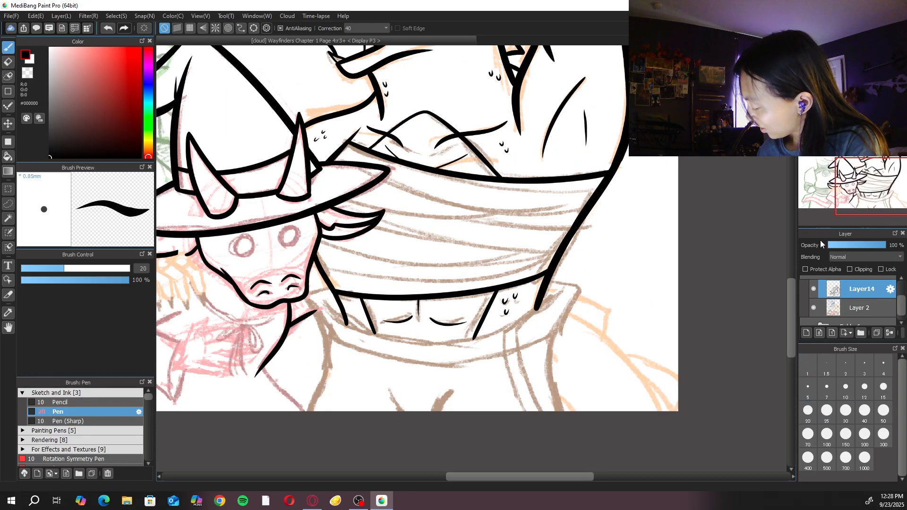
key(ctrl+Right)
click(849, 437)
click(846, 411)
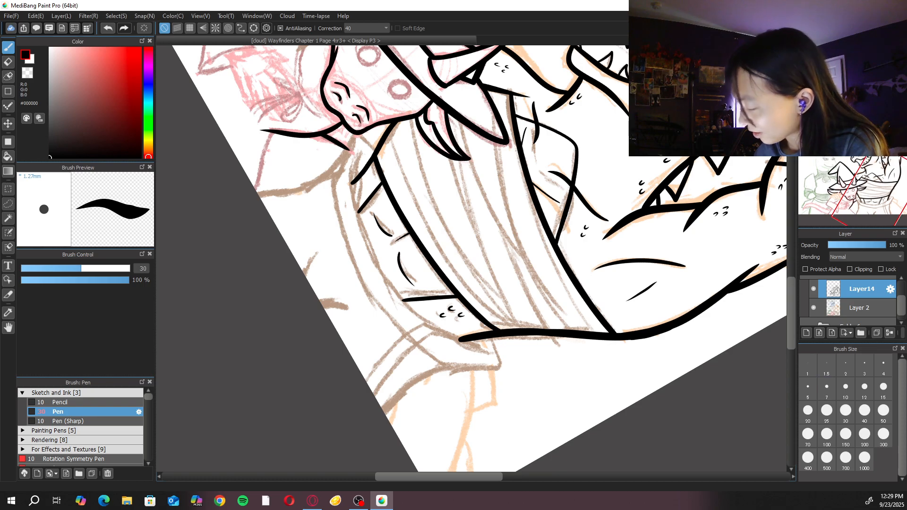
click(857, 53)
drag(417, 122, 401, 140)
key(ctrl+z)
mouse_move(421, 120)
mouse_down()
mouse_move(386, 185)
mouse_move(396, 278)
mouse_up()
key(ctrl+z)
mouse_move(421, 115)
mouse_down()
mouse_move(387, 184)
mouse_move(429, 335)
mouse_move(429, 323)
mouse_move(439, 344)
mouse_up()
key(ctrl+z)
drag(415, 313, 437, 344)
key(ctrl+z)
drag(408, 307, 434, 339)
click(873, 52)
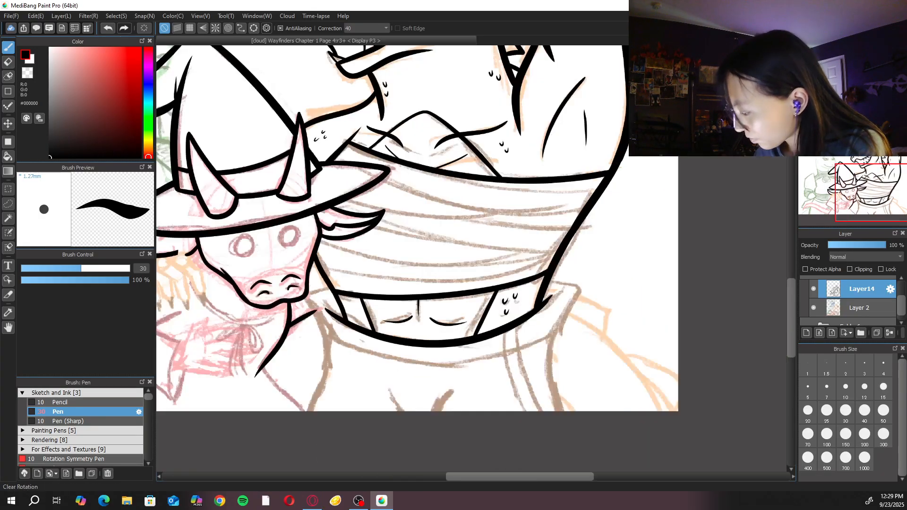
Clean up and thicken the left end of the waistline curve where it meets the large character's side
mouse_move(340, 285)
mouse_down()
mouse_move(314, 293)
mouse_move(337, 336)
mouse_up()
key(ctrl+z)
key(ctrl+z)
drag(329, 301, 361, 327)
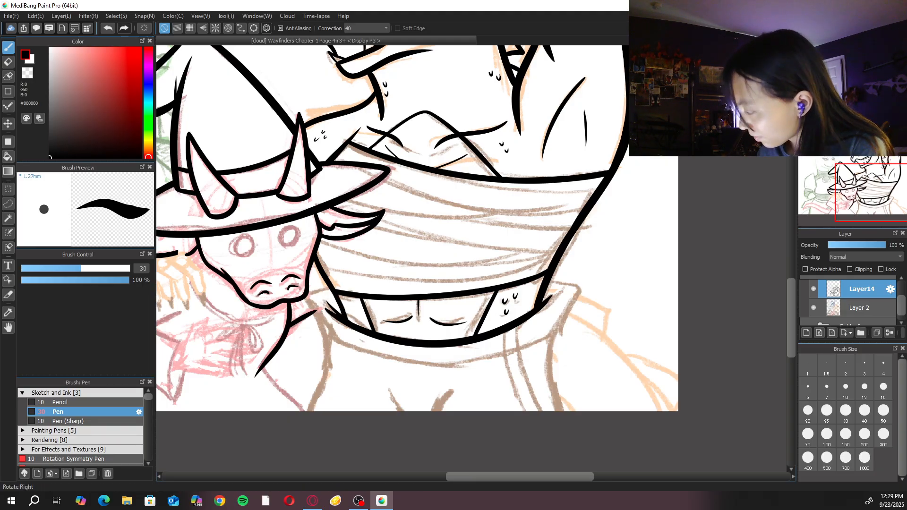
click(861, 52)
key(ctrl+plus)
key(ctrl+plus)
drag(279, 208, 470, 227)
key(e)
mouse_move(320, 213)
mouse_down()
mouse_move(339, 274)
mouse_move(353, 290)
mouse_up()
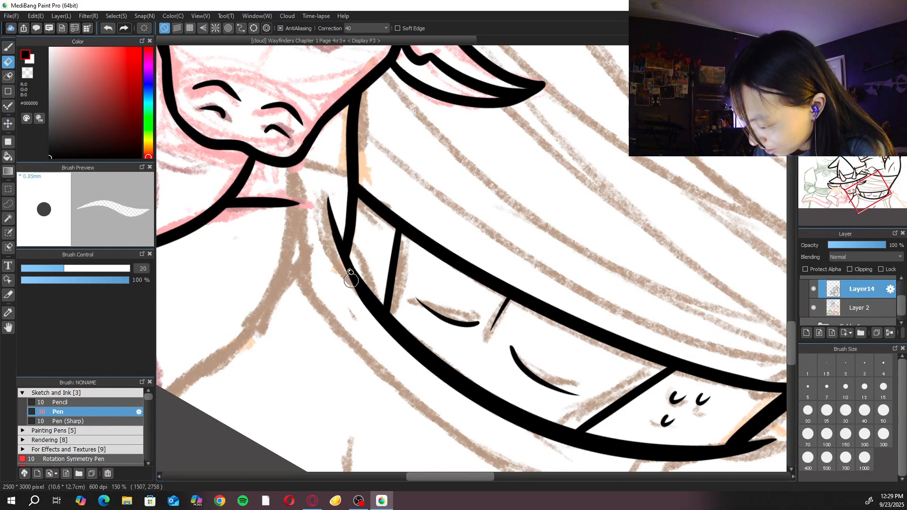
key(b)
drag(327, 197, 376, 316)
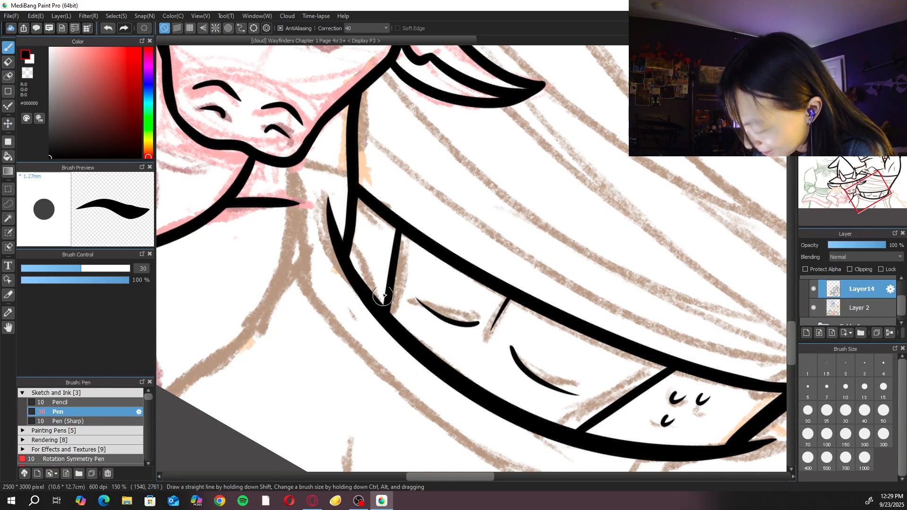
Ink the waistband's left folded flap and continue it down the left side of the large character's trousers
key(Up)
key(ctrl+minus)
key(ctrl+minus)
key(ctrl+minus)
mouse_move(509, 133)
mouse_down()
mouse_move(537, 267)
mouse_move(594, 261)
mouse_up()
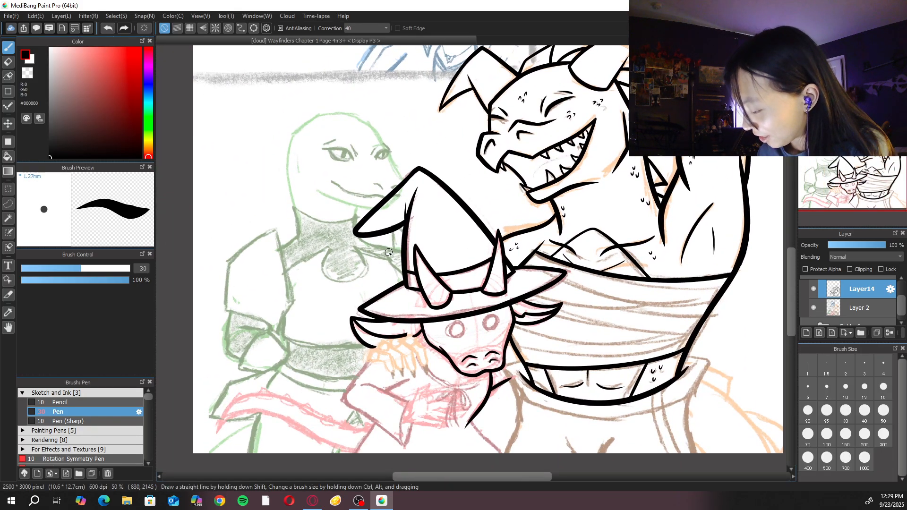
key(ctrl+plus)
key(ctrl+plus)
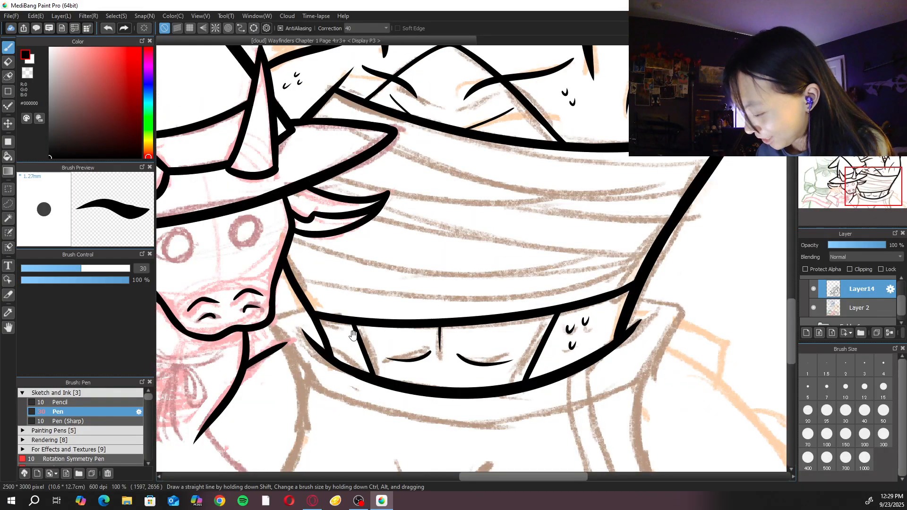
mouse_move(312, 306)
mouse_down()
mouse_move(277, 321)
mouse_move(322, 369)
mouse_up()
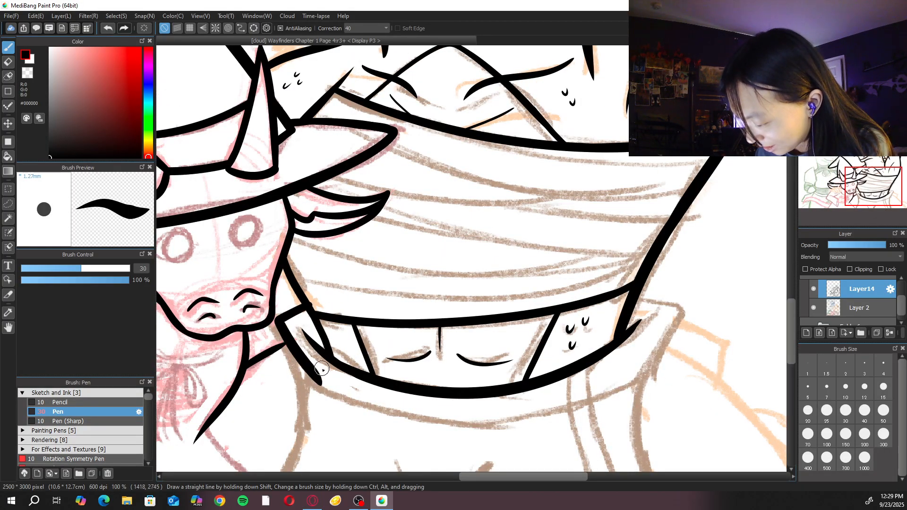
drag(354, 419, 372, 393)
key(ctrl+z)
mouse_move(326, 285)
mouse_down()
mouse_move(292, 296)
mouse_move(336, 355)
mouse_move(296, 467)
mouse_up()
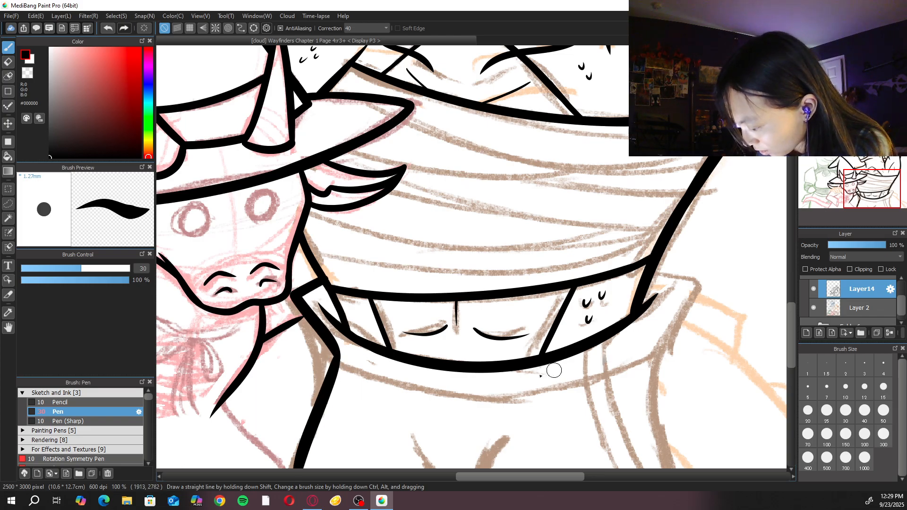
key(ctrl+plus)
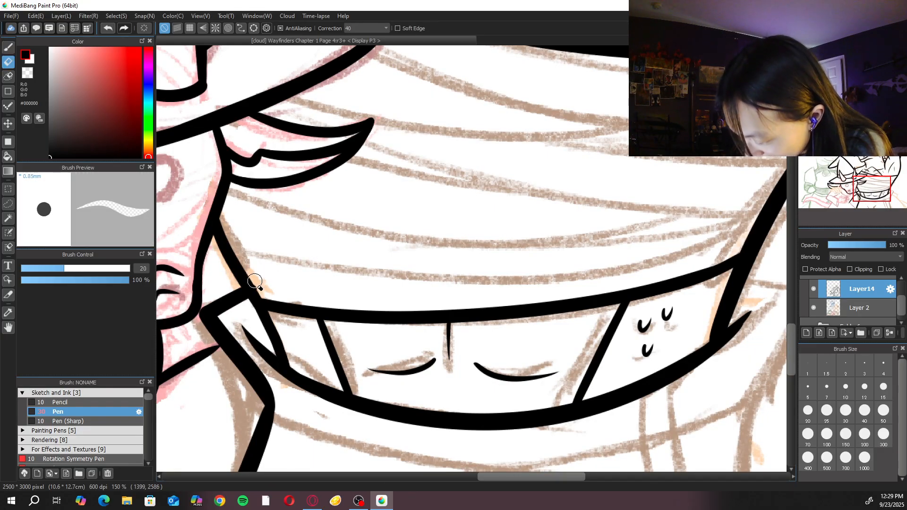
key(ctrl+minus)
key(ctrl+minus)
key(ctrl+minus)
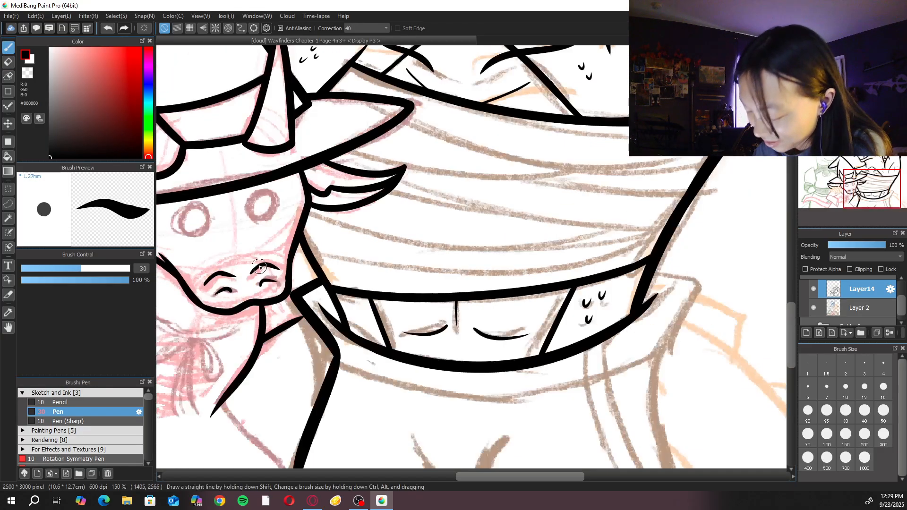
key(ctrl+plus)
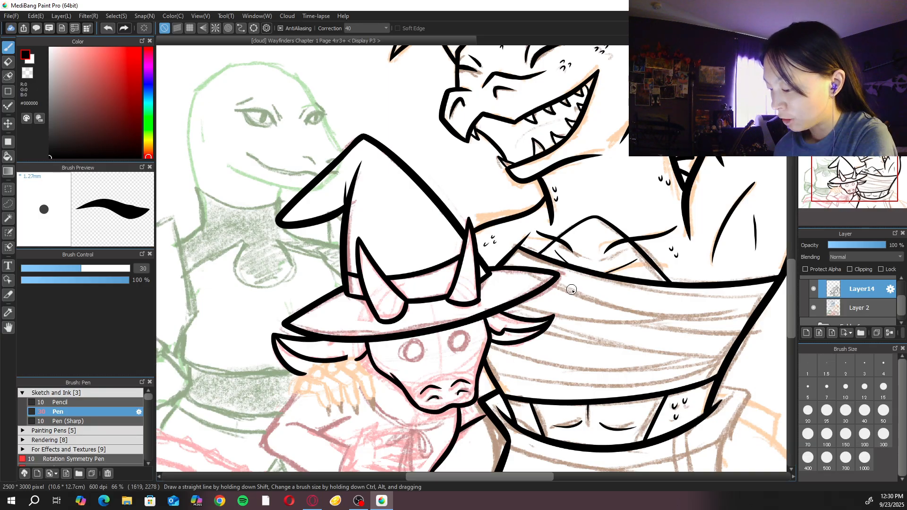
drag(449, 358, 508, 217)
scroll(551, 335, up, 4)
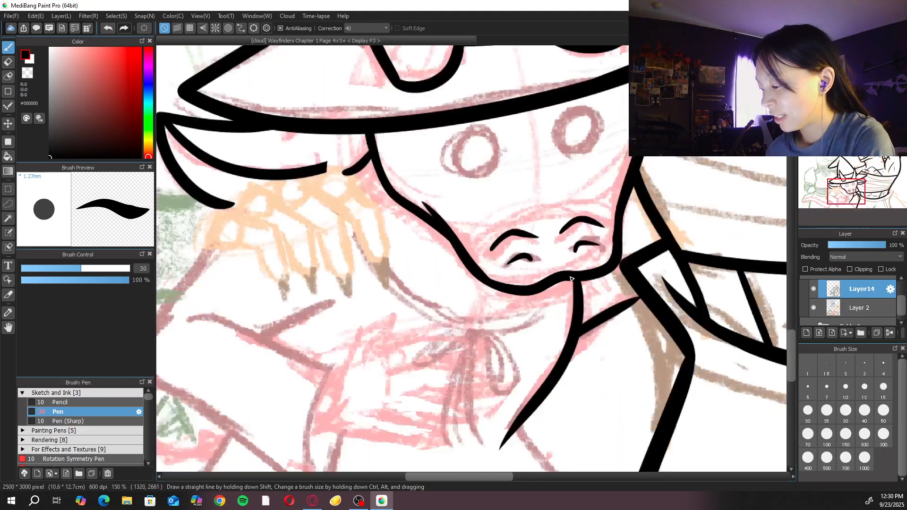
scroll(544, 355, down, 1)
scroll(544, 356, up, 1)
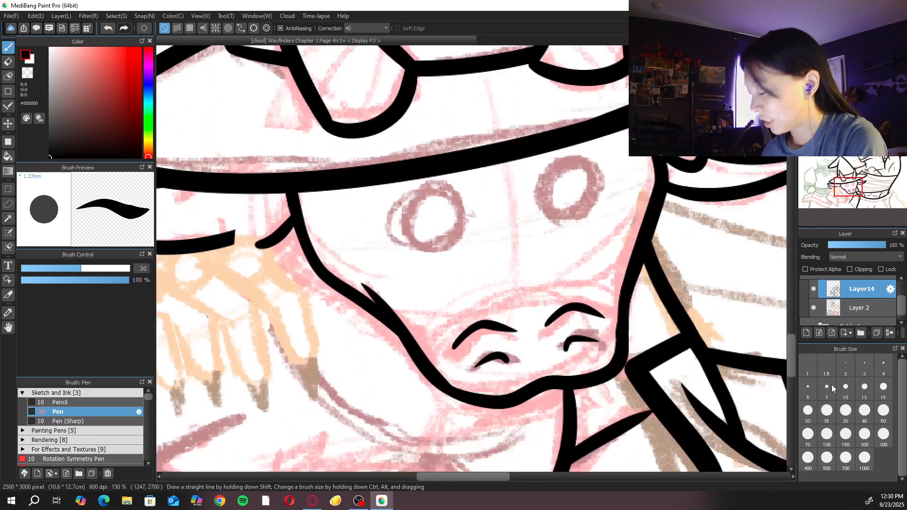
click(846, 387)
mouse_move(575, 166)
mouse_down()
mouse_move(542, 176)
mouse_move(591, 168)
mouse_move(577, 221)
mouse_move(559, 166)
mouse_move(581, 159)
mouse_move(596, 171)
mouse_move(598, 202)
mouse_move(581, 215)
mouse_up()
key(ctrl+z)
click(808, 386)
key(ctrl+z)
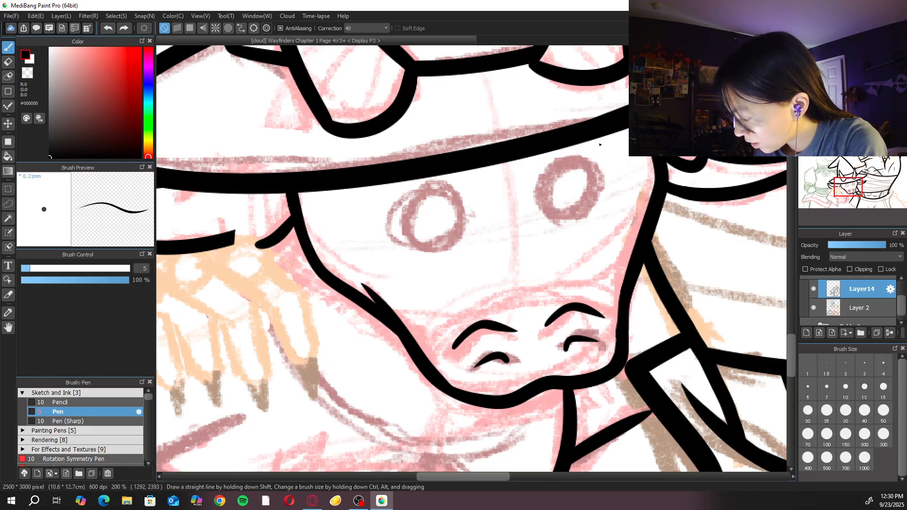
Set the stroke correction to 0 and ink both round eyes of the hatted bull character with loose circles at pen size 10
click(367, 28)
click(356, 37)
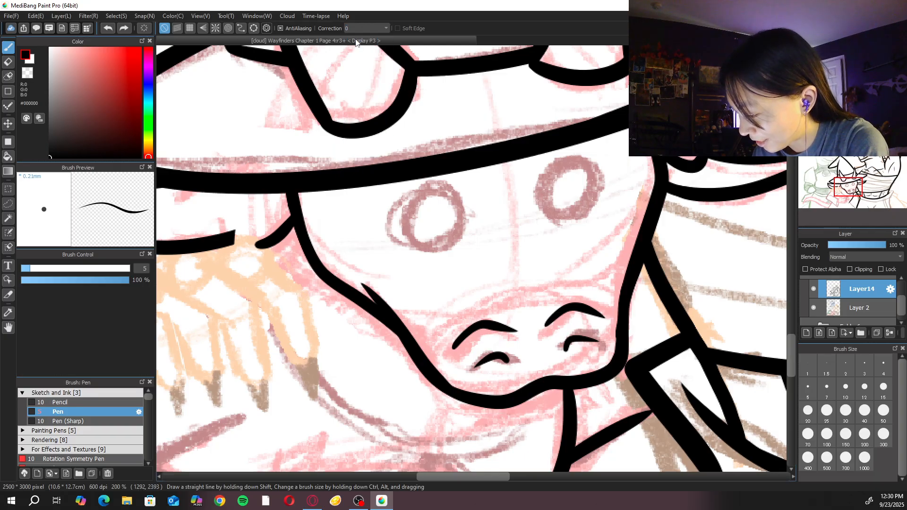
click(846, 389)
mouse_move(562, 160)
mouse_down()
mouse_move(544, 207)
mouse_move(598, 203)
mouse_move(585, 156)
mouse_move(585, 188)
mouse_up()
mouse_move(405, 206)
mouse_down()
mouse_move(437, 182)
mouse_move(452, 246)
mouse_move(459, 222)
mouse_move(458, 235)
mouse_up()
scroll(458, 235, down, 6)
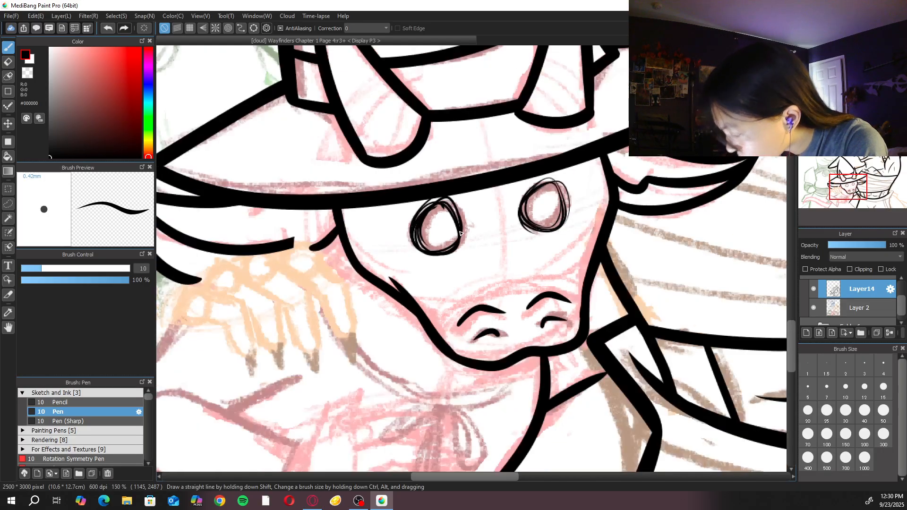
scroll(460, 233, up, 6)
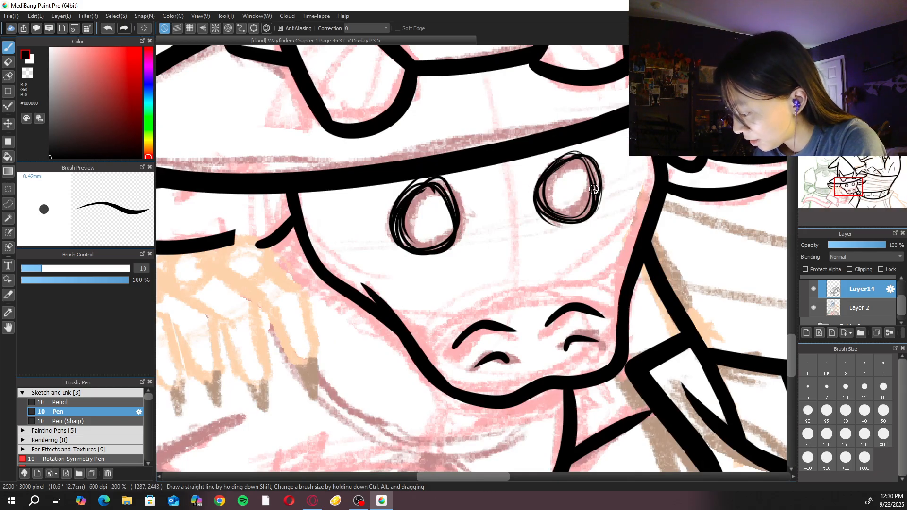
Extend the short slanted line beside the bull character's neck until it meets the large character's waistband flap
scroll(594, 189, down, 3)
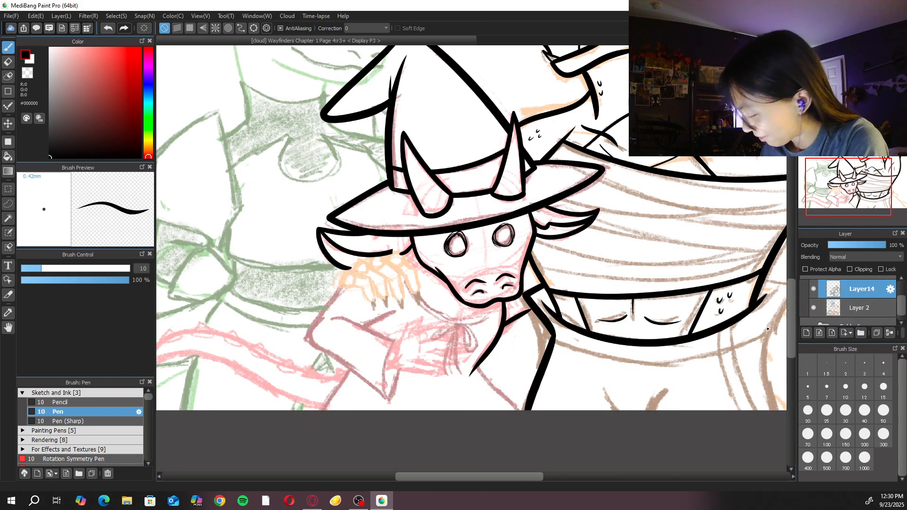
scroll(614, 342, up, 3)
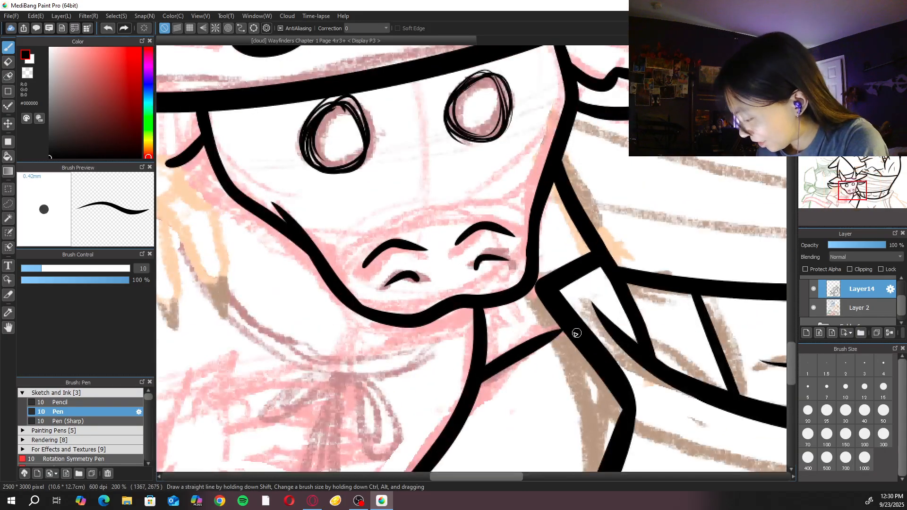
drag(562, 329, 478, 371)
drag(570, 326, 524, 352)
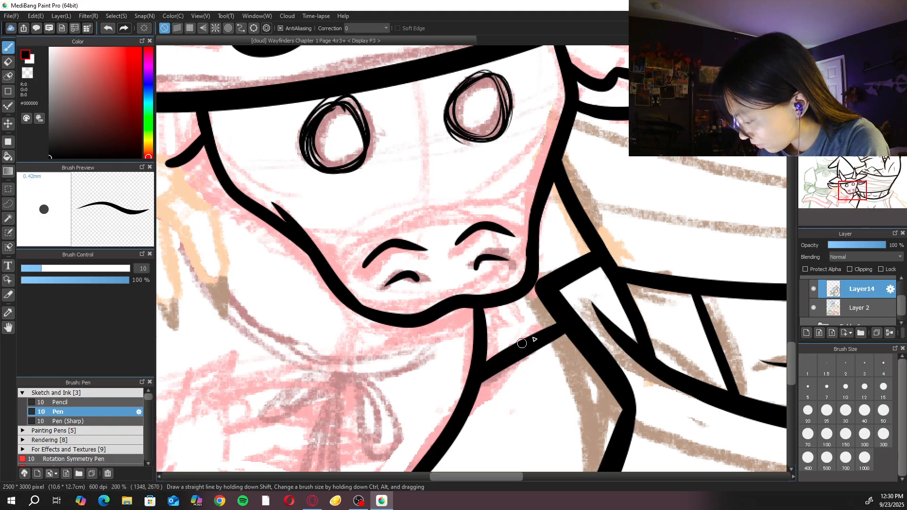
scroll(513, 350, down, 3)
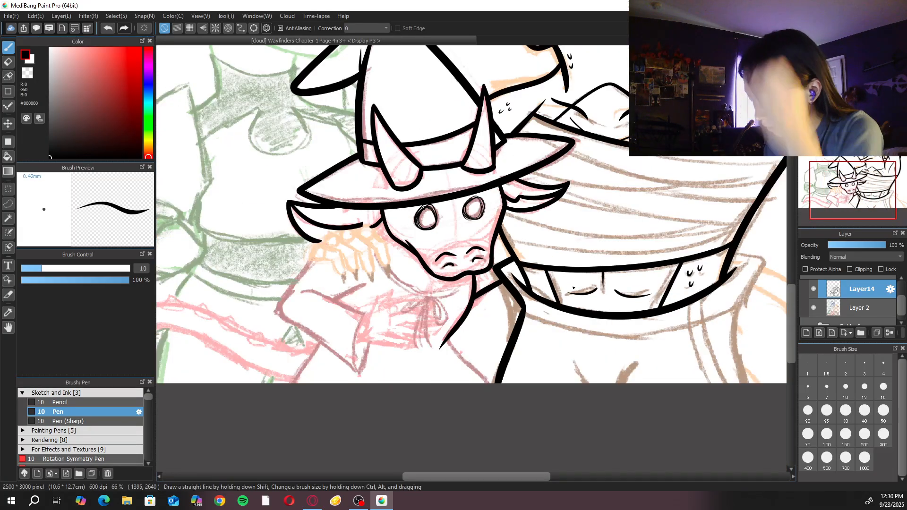
drag(572, 286, 487, 276)
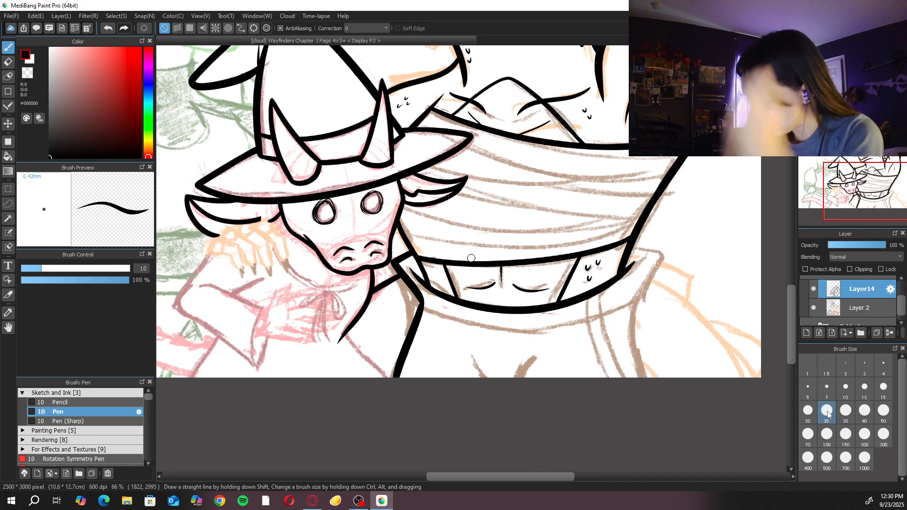
click(808, 410)
drag(714, 378, 634, 374)
scroll(633, 373, up, 3)
mouse_move(601, 220)
mouse_down()
mouse_move(646, 243)
mouse_move(584, 356)
mouse_up()
key(ctrl+z)
mouse_move(600, 220)
mouse_down()
mouse_move(627, 233)
mouse_move(629, 267)
mouse_move(574, 361)
mouse_up()
scroll(585, 314, down, 3)
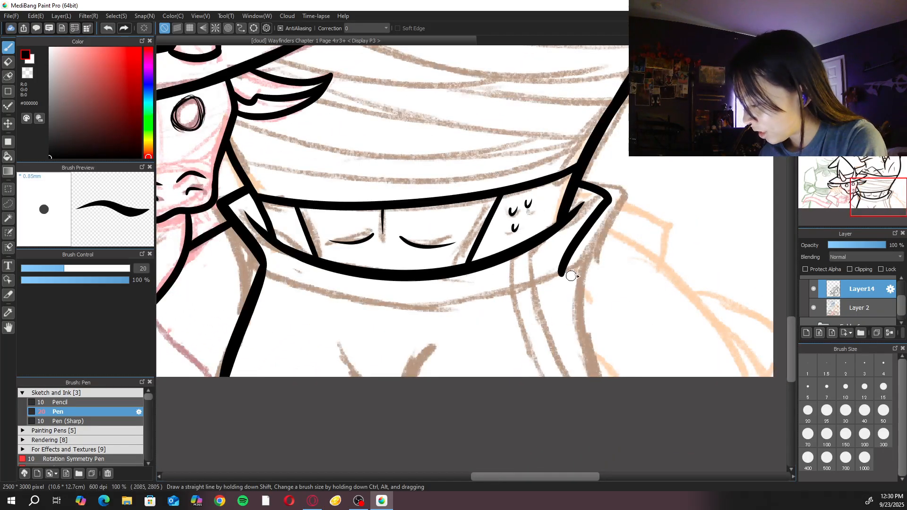
Ink the waistband's right folded flap and the trousers' right side at pen size 30 with stroke correction 40
click(846, 411)
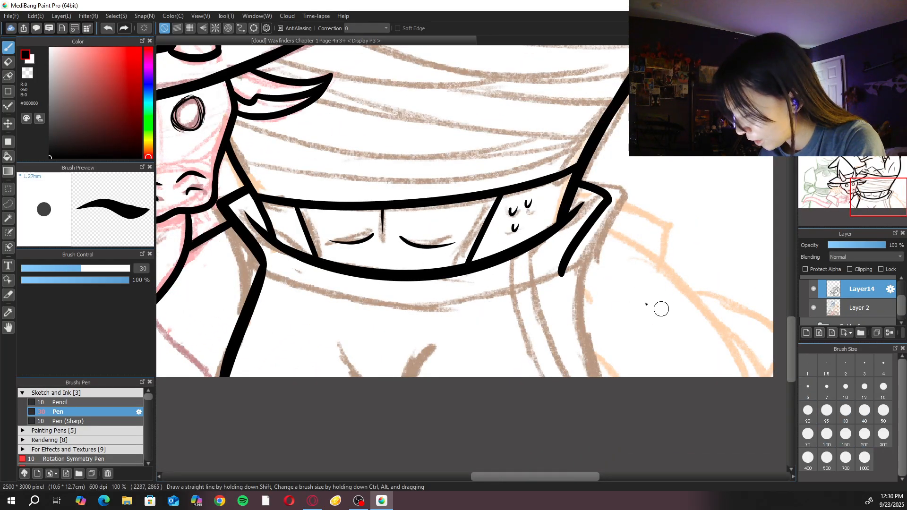
drag(562, 270, 592, 379)
key(ctrl+z)
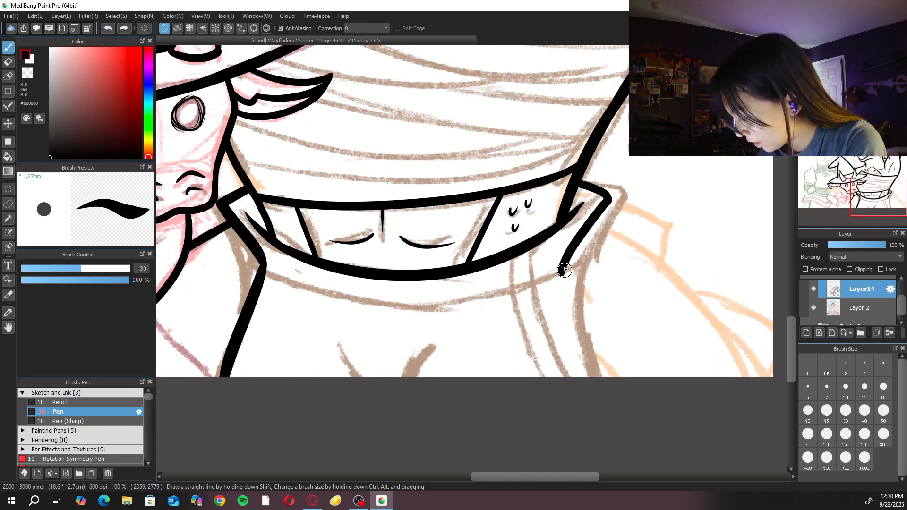
click(351, 29)
click(373, 281)
key(ctrl+z)
mouse_move(573, 182)
mouse_down()
mouse_move(592, 230)
mouse_move(572, 265)
mouse_move(608, 196)
mouse_move(569, 267)
mouse_up()
key(ctrl+z)
key(ctrl+z)
mouse_move(578, 181)
mouse_down()
mouse_move(610, 203)
mouse_move(569, 269)
mouse_move(588, 368)
mouse_up()
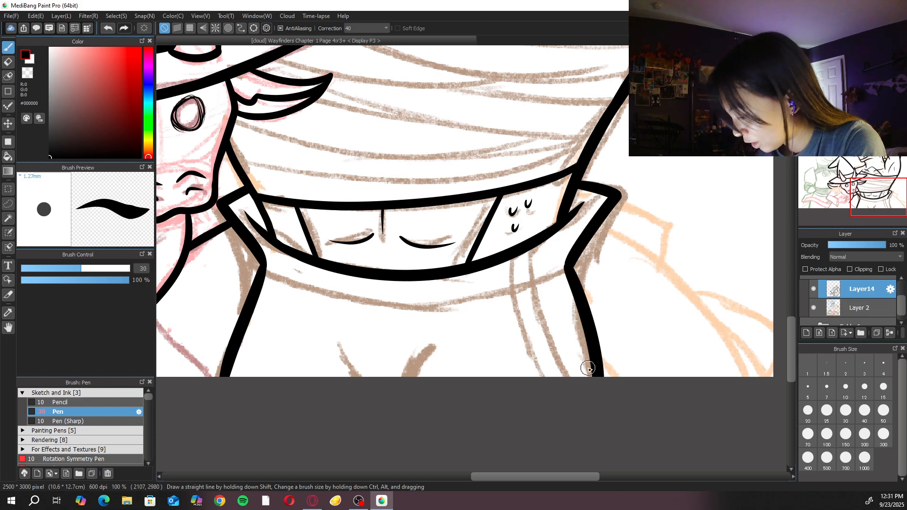
Ink two short converging crease lines at the bottom centre of the large character's trousers
drag(322, 332, 363, 377)
drag(417, 356, 405, 378)
scroll(643, 269, down, 4)
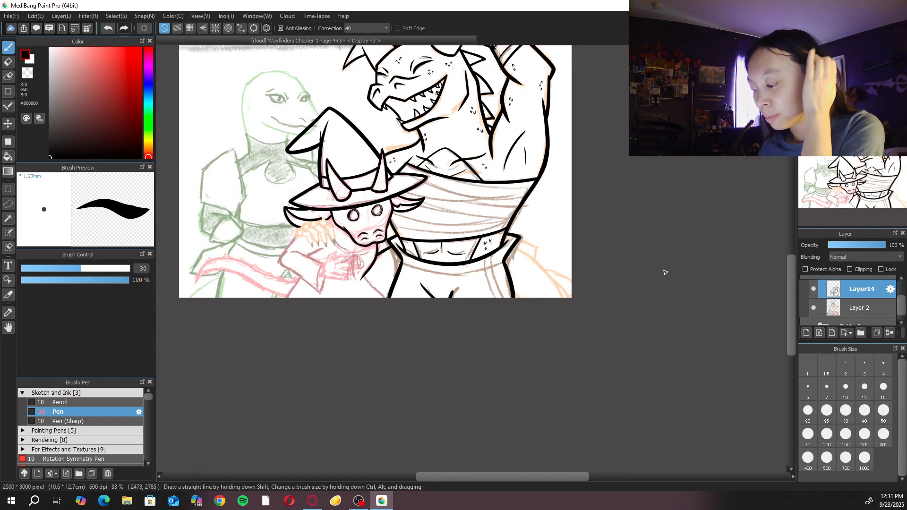
Ink the waistband's lower curved seam across the trousers at pen size 10
key(ctrl+plus)
key(ctrl+plus)
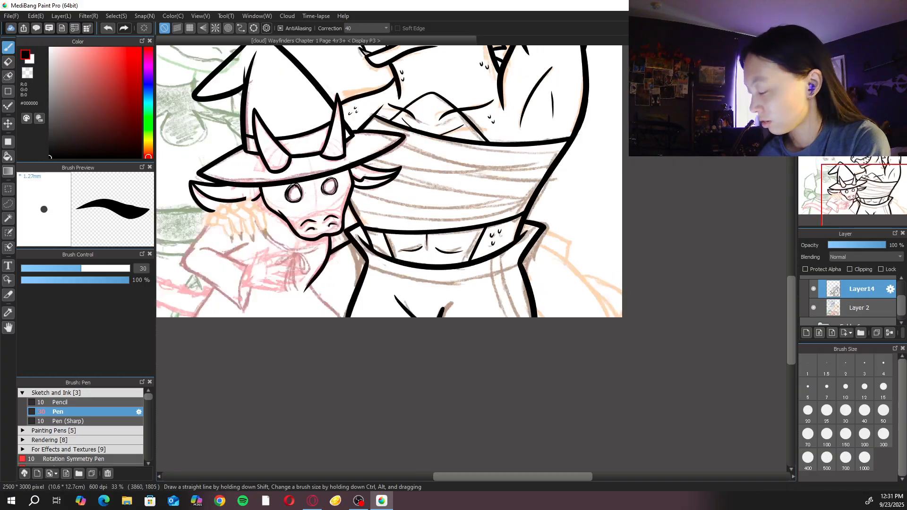
key(Right)
key(Right)
click(846, 388)
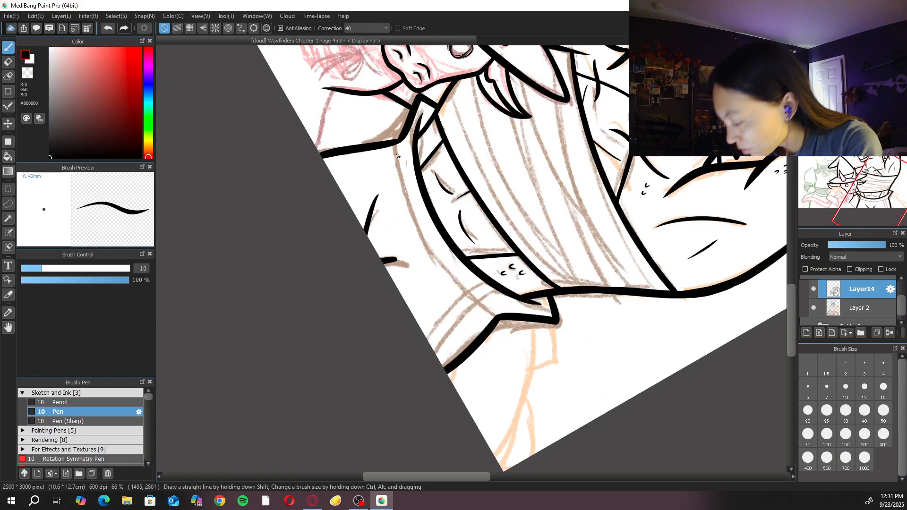
drag(402, 172, 481, 302)
key(ctrl+z)
drag(401, 171, 488, 310)
key(ctrl+z)
drag(398, 159, 491, 310)
drag(435, 208, 491, 298)
key(Left)
key(Left)
Ink two parallel curved stripe lines from the waistline down the right side of the trousers at pen size 20
key(ctrl+plus)
key(ctrl+plus)
click(808, 411)
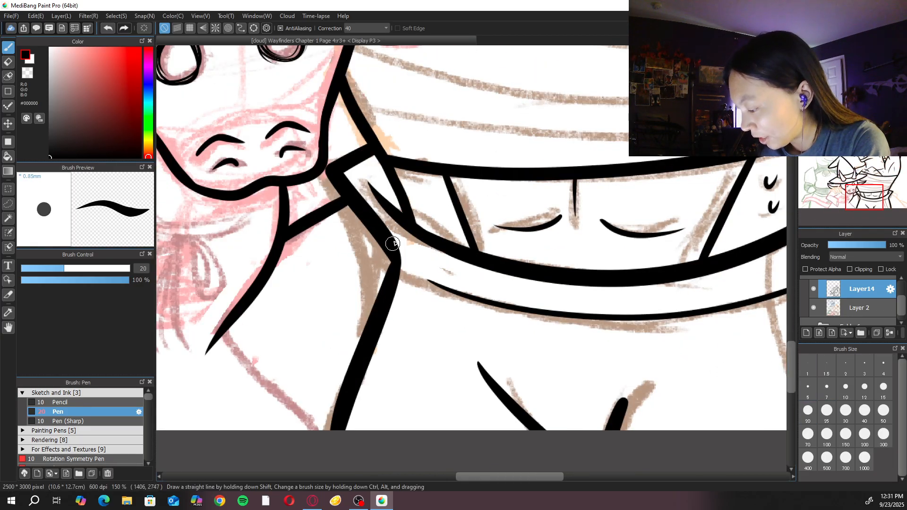
mouse_move(399, 269)
mouse_down()
mouse_move(393, 226)
mouse_move(396, 269)
mouse_move(398, 259)
mouse_move(386, 293)
mouse_move(391, 249)
mouse_move(375, 313)
mouse_move(392, 257)
mouse_move(379, 303)
mouse_up()
key(ctrl+z)
key(ctrl+minus)
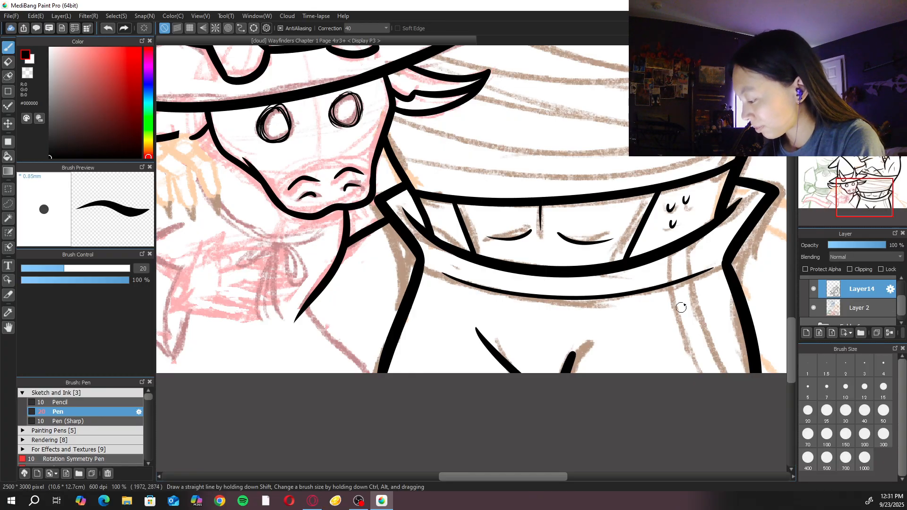
scroll(681, 308, right, 5)
scroll(681, 308, up, 1)
drag(552, 274, 585, 390)
key(ctrl+z)
key(ctrl+z)
drag(552, 274, 586, 389)
key(ctrl+z)
drag(552, 274, 588, 393)
mouse_move(571, 261)
mouse_down()
mouse_move(609, 393)
mouse_move(573, 273)
mouse_up()
key(ctrl+z)
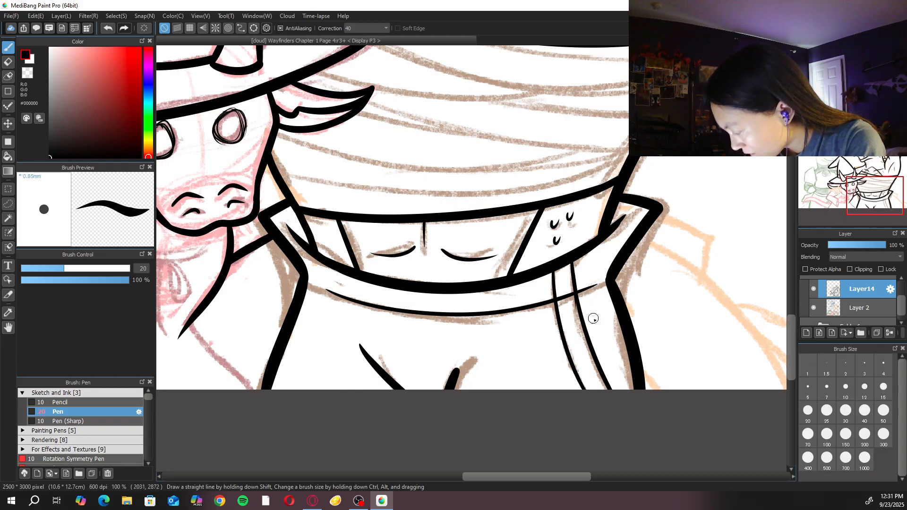
scroll(594, 318, down, 4)
scroll(528, 324, up, 4)
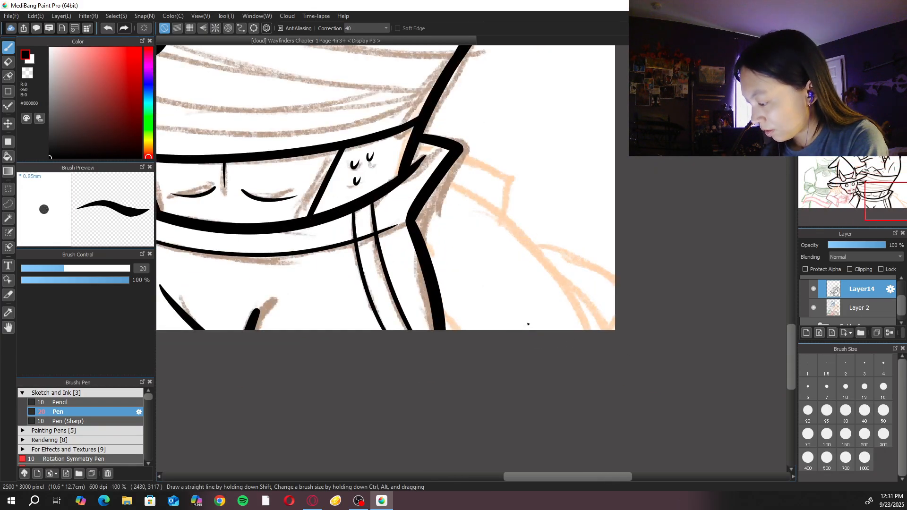
Ink the tail's long curved upper line and short lower edge beside the large character's trousers at pen size 30
click(866, 434)
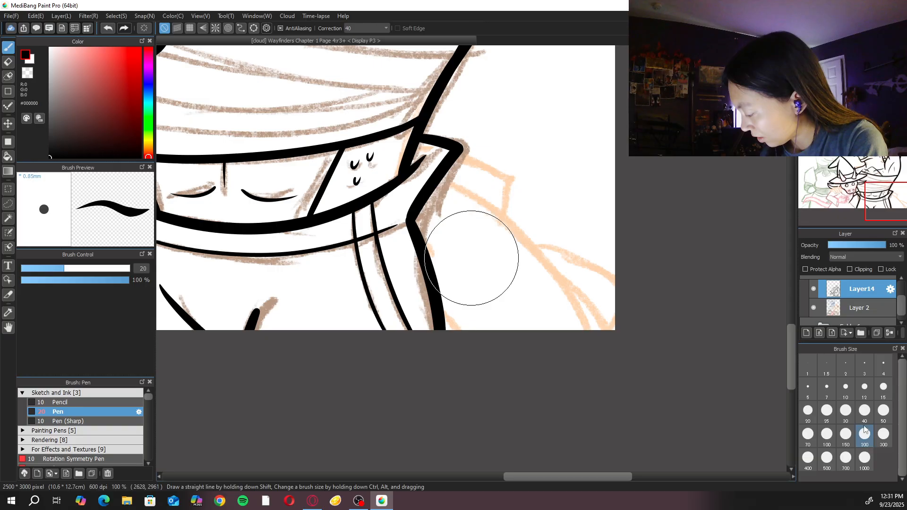
click(846, 410)
mouse_move(442, 182)
mouse_down()
mouse_move(634, 368)
mouse_move(650, 455)
mouse_up()
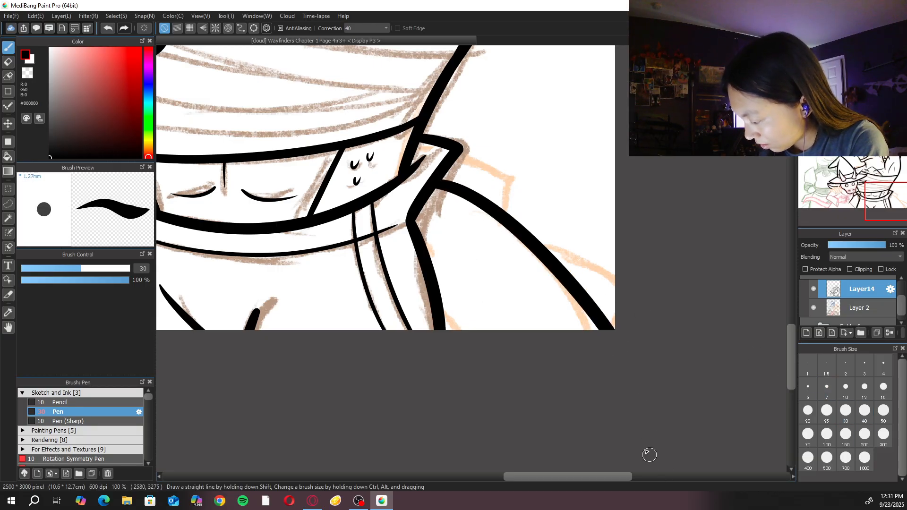
key(ctrl+z)
drag(437, 178, 613, 332)
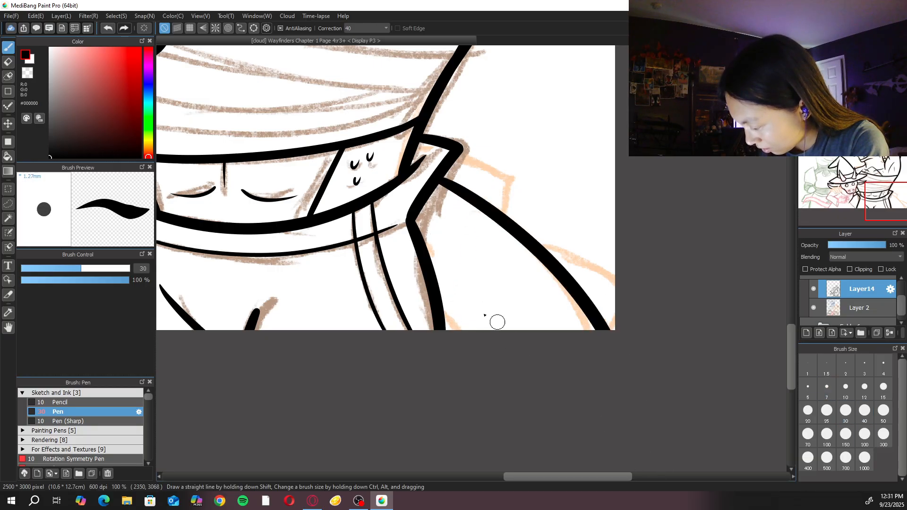
drag(439, 314, 457, 330)
Ink the pointed spikes along the upper edge of the large character's tail
mouse_move(449, 165)
mouse_down()
mouse_move(486, 169)
mouse_move(504, 180)
mouse_move(495, 207)
mouse_up()
key(ctrl+z)
mouse_move(453, 163)
mouse_down()
mouse_move(517, 181)
mouse_move(494, 207)
mouse_up()
mouse_move(534, 239)
mouse_down()
mouse_move(613, 269)
mouse_move(596, 302)
mouse_move(614, 326)
mouse_up()
key(ctrl+minus)
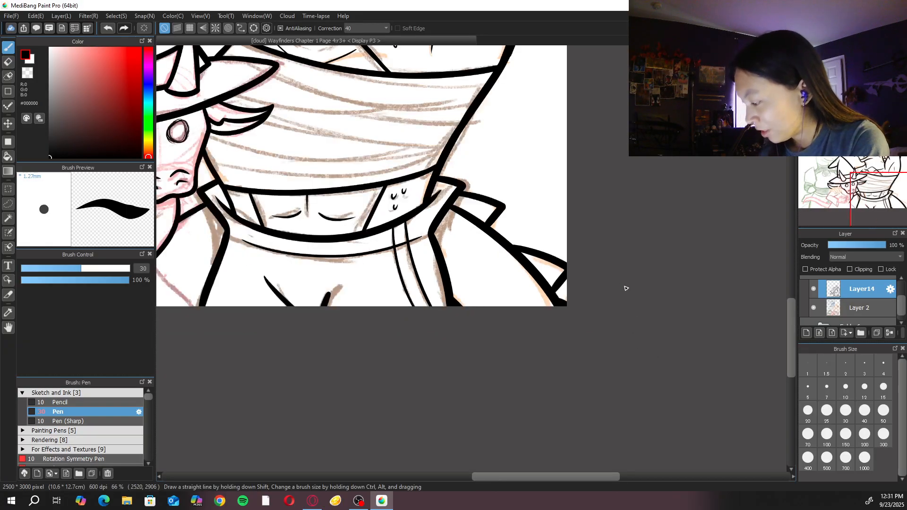
key(ctrl+z)
mouse_move(501, 230)
mouse_down()
mouse_move(558, 257)
mouse_move(561, 284)
mouse_move(579, 302)
mouse_up()
key(ctrl+minus)
key(ctrl+minus)
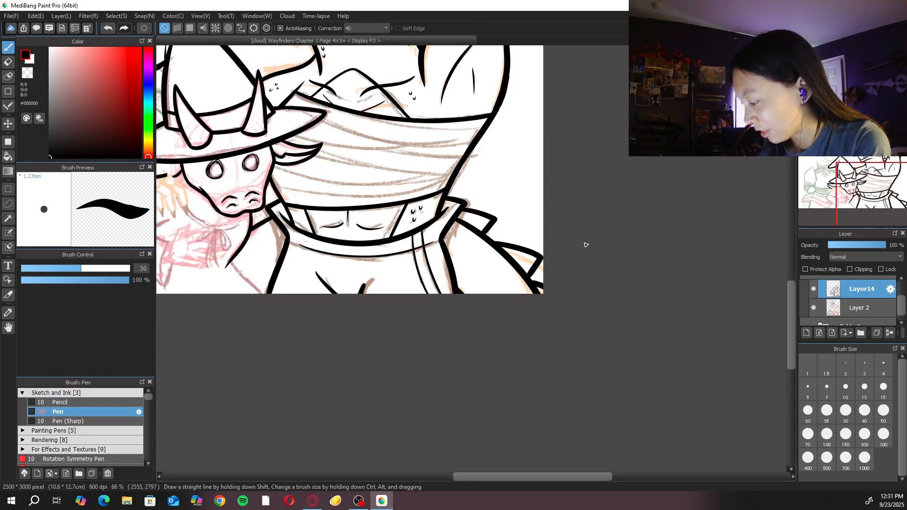
drag(533, 263, 590, 365)
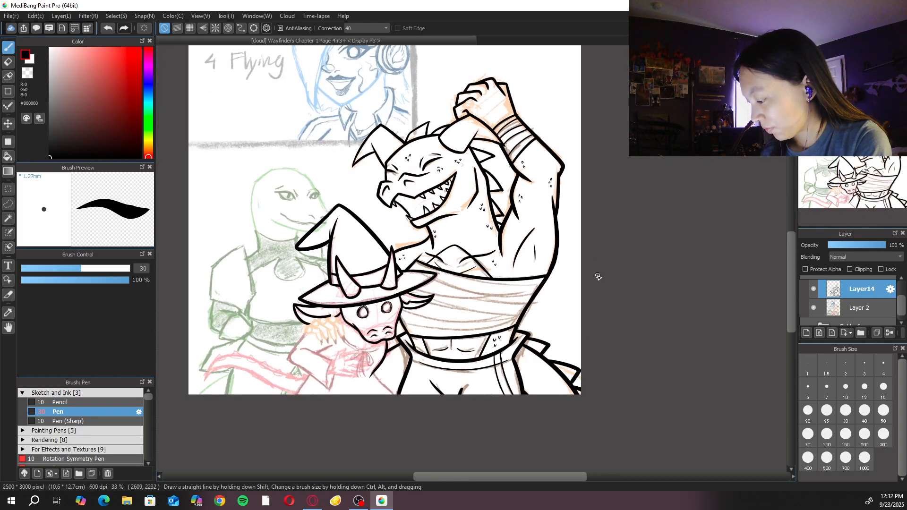
drag(575, 307, 581, 308)
Ink the two uppermost fold lines of the large character's chest wrap at pen size 20, starting from the bull's hat brim
key(ctrl+plus)
key(Right)
key(Right)
key(Right)
key(Right)
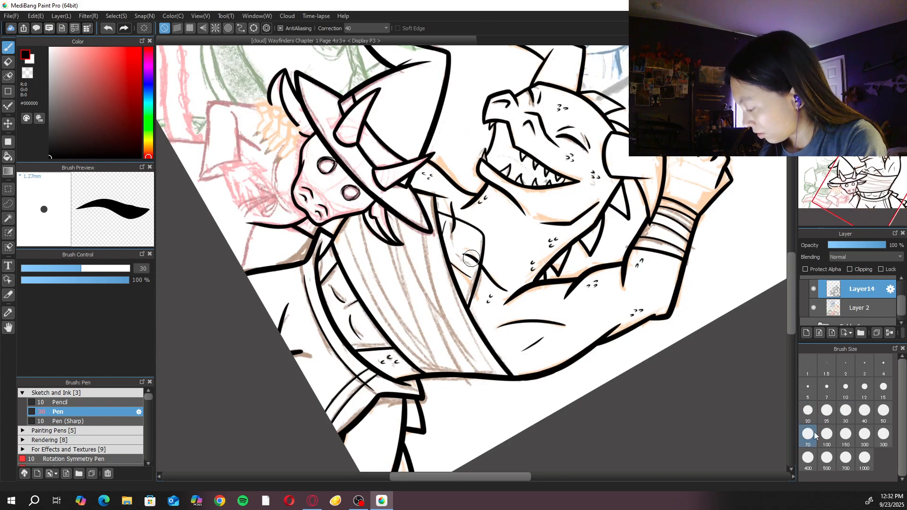
click(808, 410)
key(ctrl+plus)
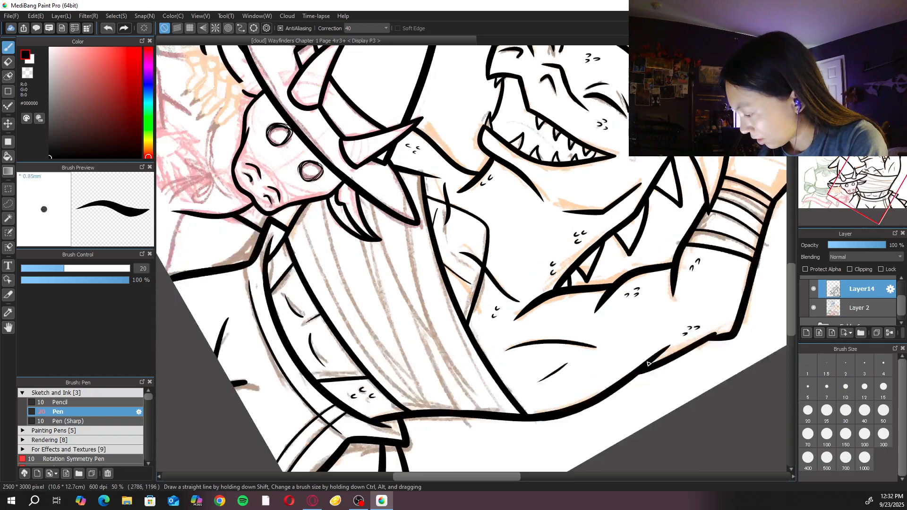
drag(407, 225, 481, 416)
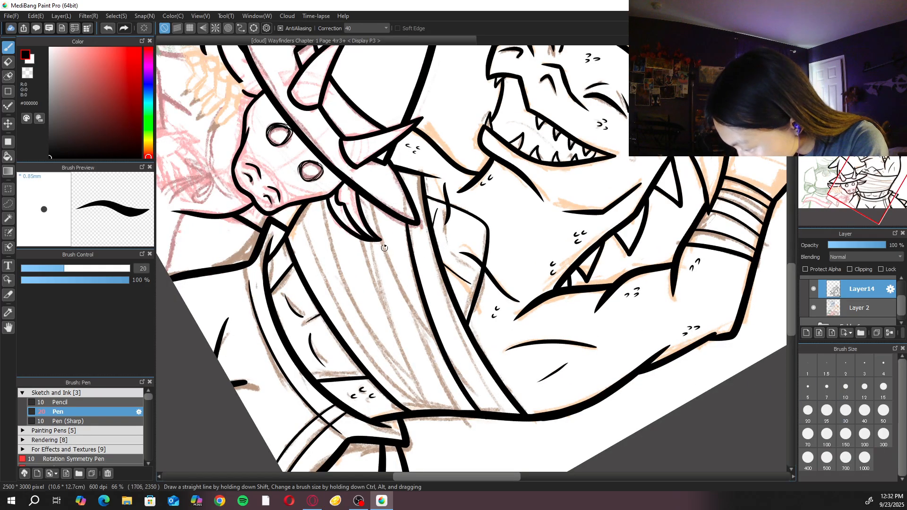
drag(368, 198, 429, 331)
key(ctrl+z)
drag(371, 197, 427, 326)
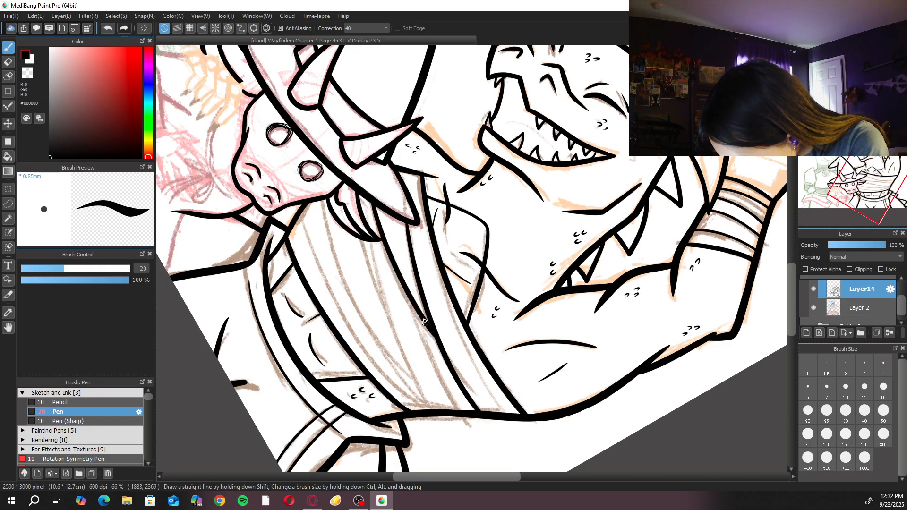
Ink a long fold line from the bull's ear across the chest wrap on a new layer, then merge it into Layer14
drag(370, 202, 376, 278)
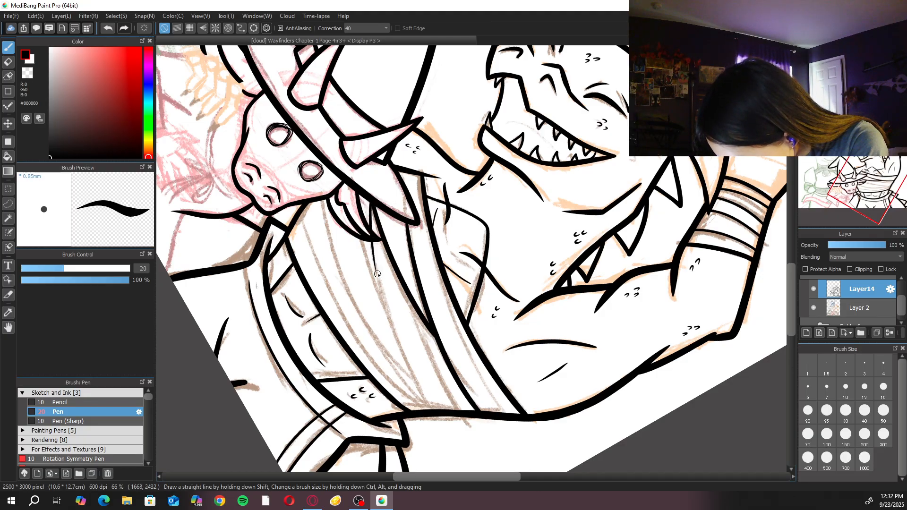
key(ctrl+z)
click(807, 333)
mouse_move(371, 199)
mouse_down()
mouse_move(374, 274)
mouse_move(427, 414)
mouse_up()
key(ctrl+z)
drag(371, 201, 430, 415)
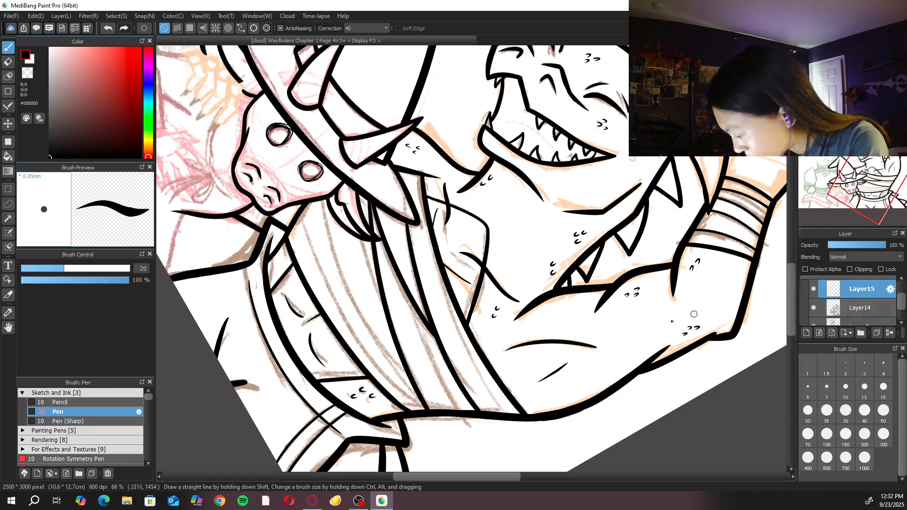
key(e)
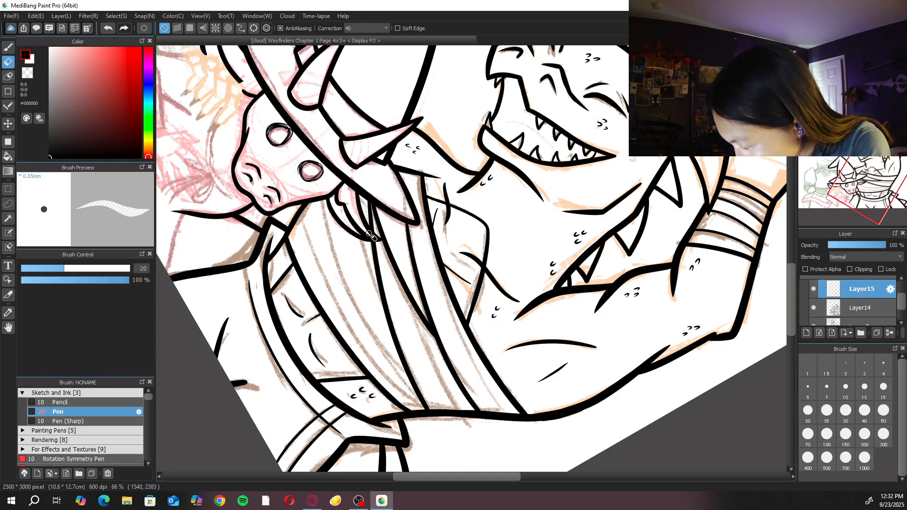
key(b)
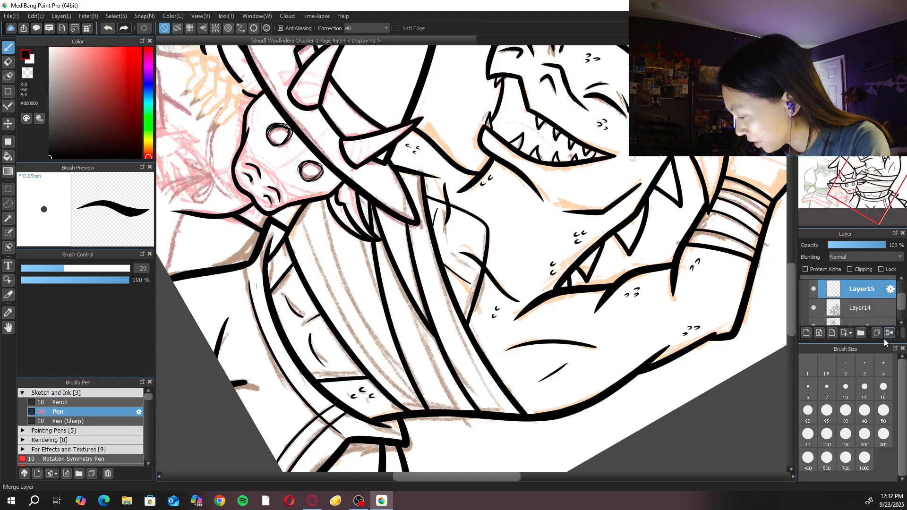
click(886, 338)
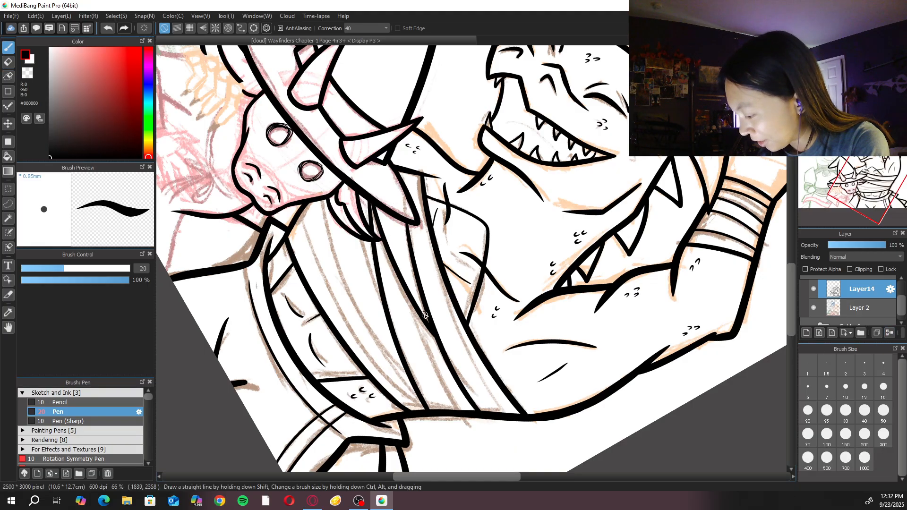
Ink a branching fold line to the chest wrap's far side edge and a short fold line below the bull's ear
mouse_move(402, 284)
mouse_down()
mouse_move(458, 414)
mouse_move(446, 388)
mouse_move(456, 417)
mouse_up()
key(ctrl+z)
key(ctrl+z)
drag(403, 286, 455, 416)
click(443, 367)
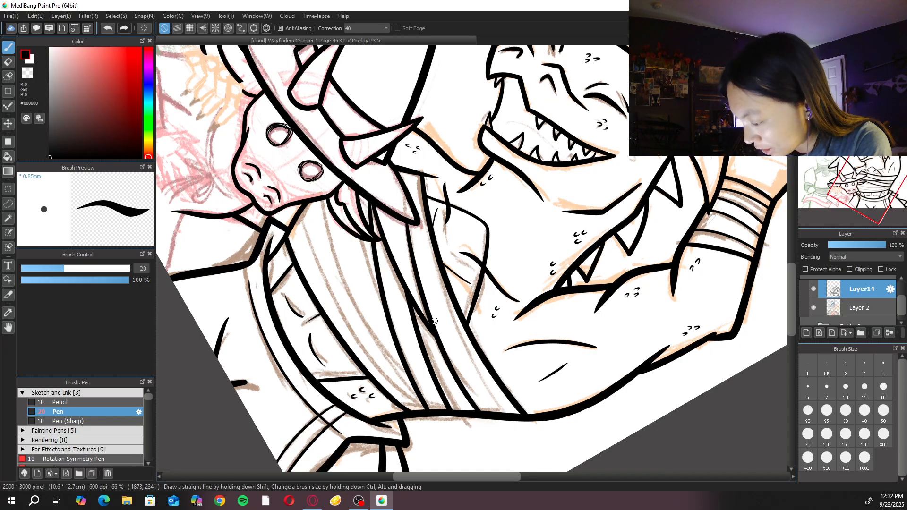
drag(357, 234, 385, 311)
key(ctrl+z)
drag(356, 232, 386, 312)
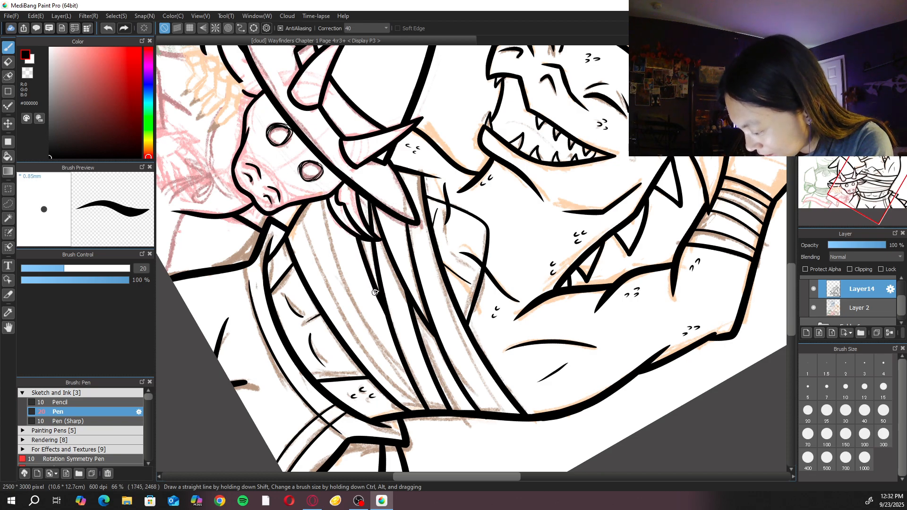
Ink the remaining long curved fold lines across the lower part of the chest wrap, converging at its far side edge
mouse_move(322, 208)
mouse_down()
mouse_move(378, 341)
mouse_move(415, 393)
mouse_move(331, 233)
mouse_move(429, 412)
mouse_up()
key(ctrl+z)
key(ctrl+z)
drag(402, 378, 431, 412)
mouse_move(299, 217)
mouse_down()
mouse_move(316, 263)
mouse_move(397, 382)
mouse_up()
key(ctrl+z)
mouse_move(298, 210)
mouse_down()
mouse_move(373, 364)
mouse_move(423, 412)
mouse_up()
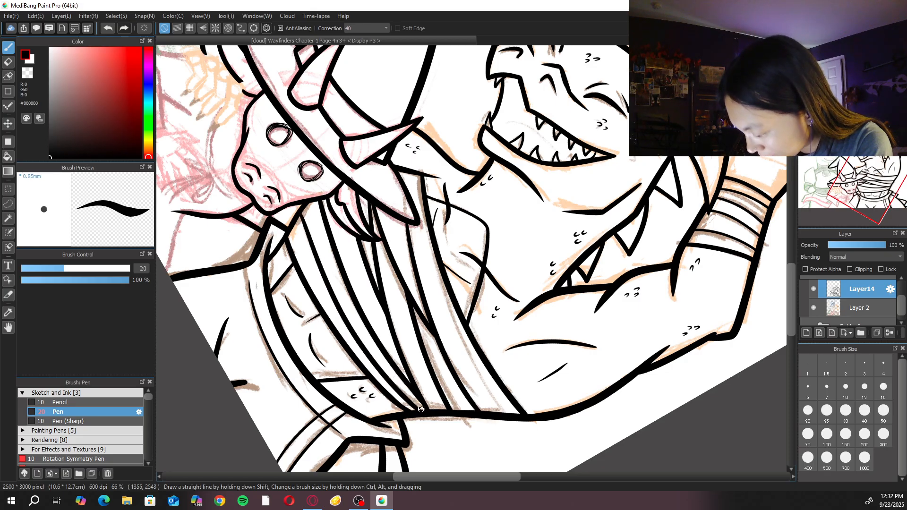
scroll(274, 184, up, 2)
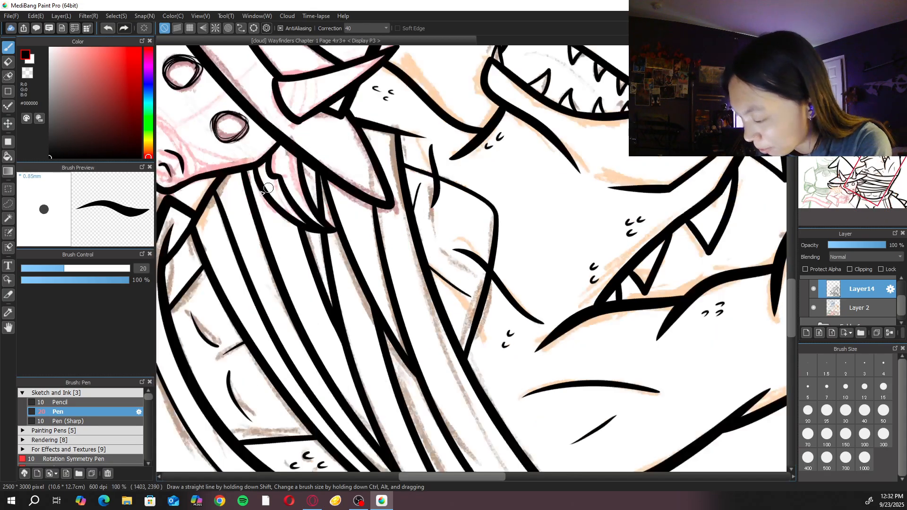
key(ctrl+z)
drag(214, 189, 222, 218)
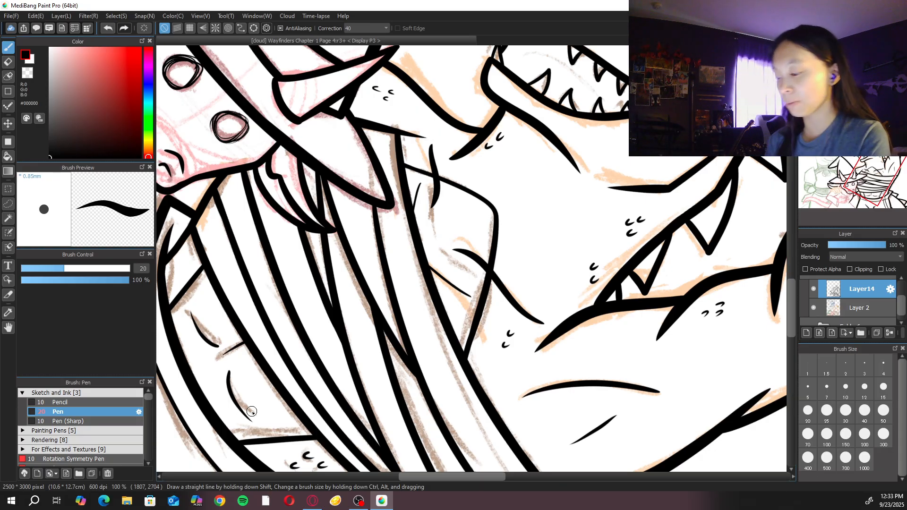
scroll(252, 412, down, 4)
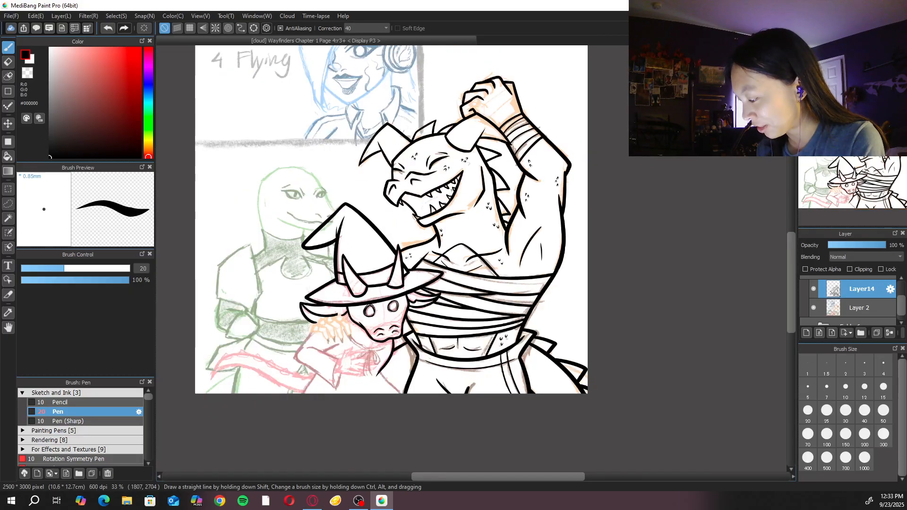
drag(594, 268, 647, 387)
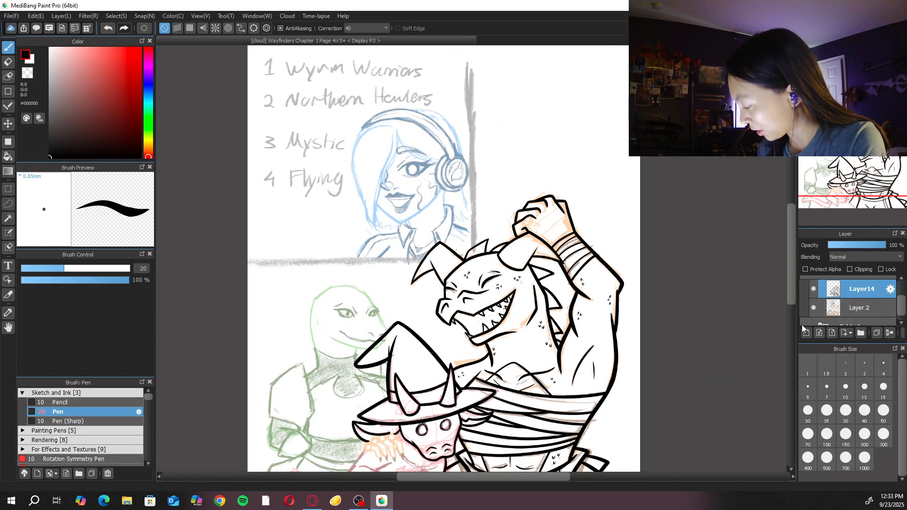
click(805, 324)
click(804, 323)
drag(658, 341, 612, 221)
key(Right)
key(Right)
drag(545, 261, 643, 227)
key(Up)
key(Up)
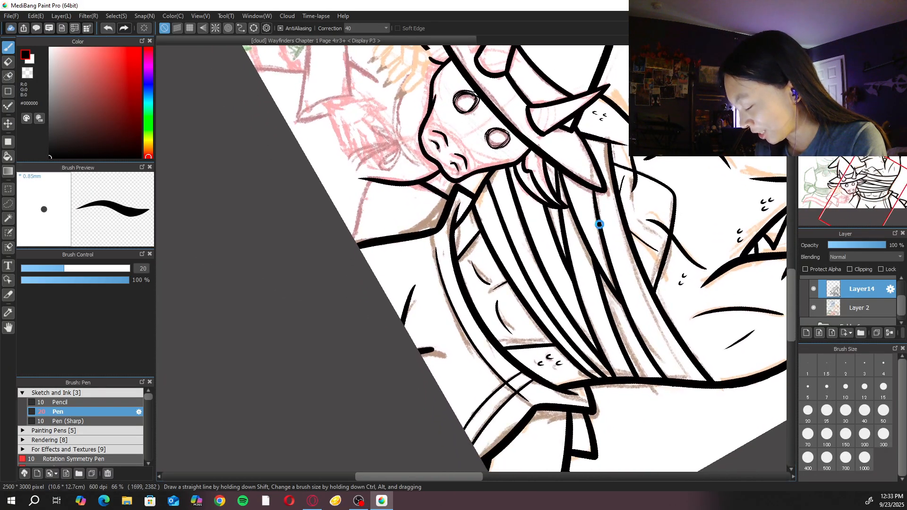
Ink the first knuckle line of the hand resting on the bull's shoulder, beside the face, at pen size 20
key(Left)
key(Left)
drag(380, 239, 525, 264)
key(Up)
drag(461, 258, 528, 290)
key(Up)
key(Up)
mouse_move(394, 217)
mouse_down()
mouse_move(423, 203)
mouse_move(475, 235)
mouse_up()
key(ctrl+z)
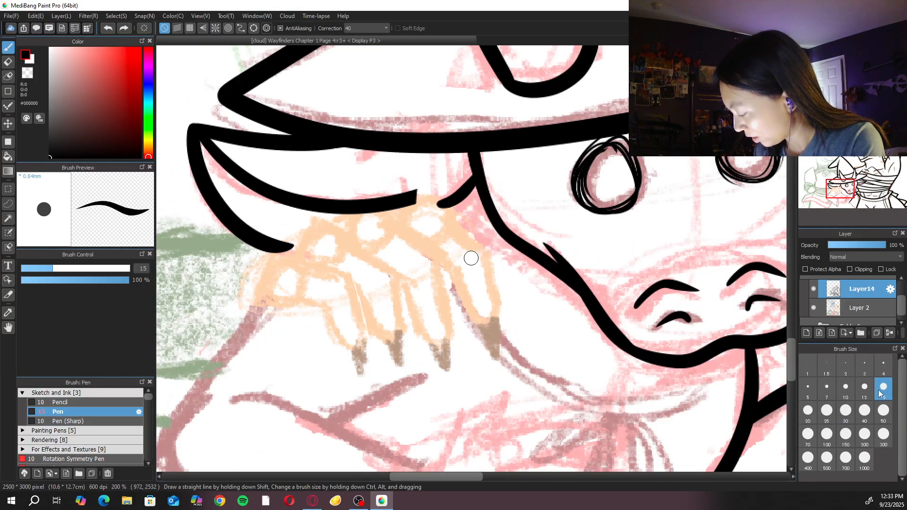
click(884, 387)
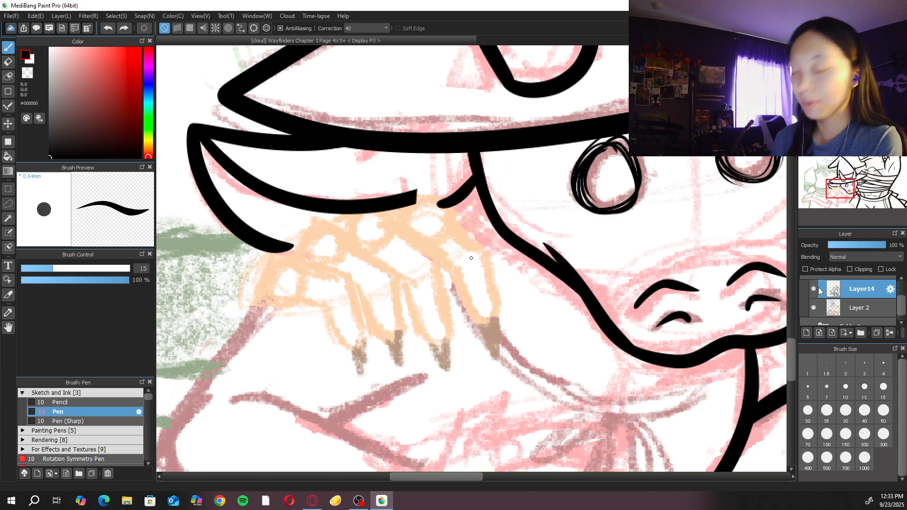
click(807, 410)
mouse_move(396, 221)
mouse_down()
mouse_move(422, 194)
mouse_move(463, 223)
mouse_move(411, 208)
mouse_move(460, 232)
mouse_up()
key(ctrl+z)
key(ctrl+z)
Ink the outer side, rounded tip and inner side of the finger nearest the bull's face
mouse_move(428, 194)
mouse_down()
mouse_move(492, 255)
mouse_move(478, 239)
mouse_move(495, 305)
mouse_up()
key(ctrl+z)
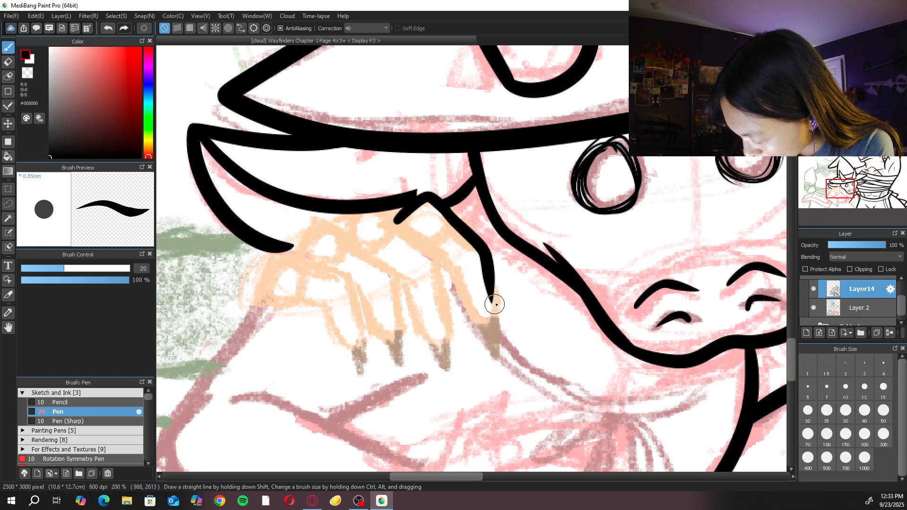
key(ctrl+z)
mouse_move(432, 204)
mouse_down()
mouse_move(490, 270)
mouse_move(498, 310)
mouse_up()
drag(449, 266, 486, 329)
key(ctrl+z)
mouse_move(449, 263)
mouse_down()
mouse_move(468, 310)
mouse_move(502, 308)
mouse_move(493, 263)
mouse_move(469, 312)
mouse_move(498, 306)
mouse_up()
key(ctrl+z)
drag(449, 263, 463, 302)
key(ctrl+z)
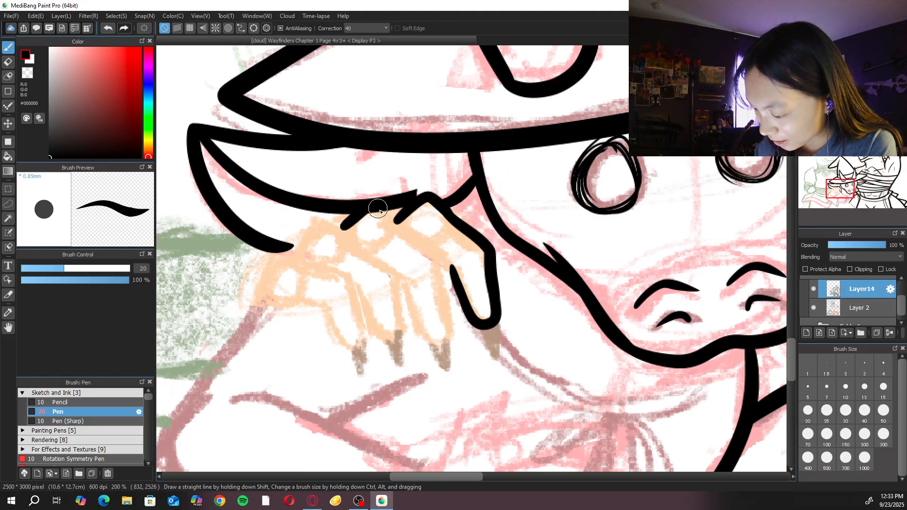
Ink the second finger's knuckle beneath the bull's ear and the side running down beside the first finger
drag(378, 195, 344, 226)
mouse_move(395, 208)
mouse_down()
mouse_move(442, 257)
mouse_move(451, 314)
mouse_up()
key(ctrl+z)
key(ctrl+z)
drag(395, 208, 436, 256)
key(ctrl+z)
mouse_move(395, 207)
mouse_down()
mouse_move(435, 260)
mouse_move(444, 305)
mouse_up()
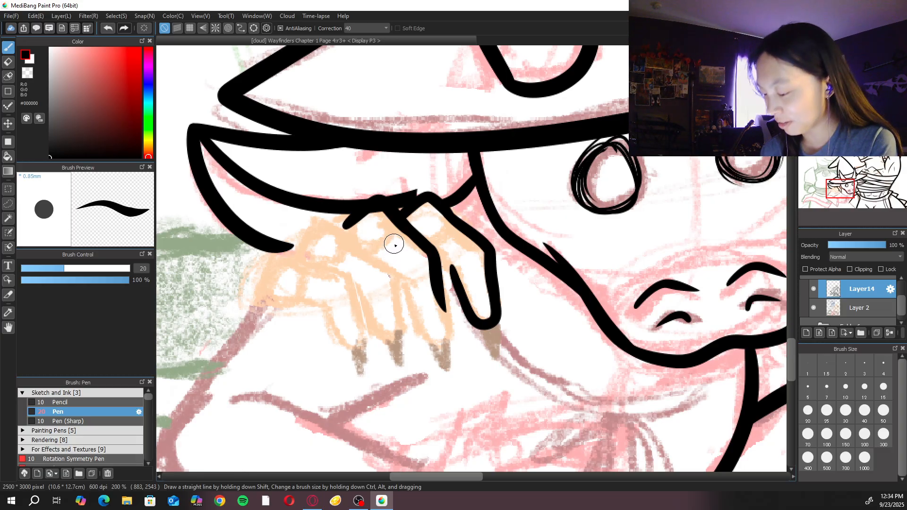
key(ctrl+z)
mouse_move(398, 214)
mouse_down()
mouse_move(430, 256)
mouse_move(456, 329)
mouse_up()
key(ctrl+z)
drag(428, 251, 455, 332)
Ink the second finger's inner side and rounded tip
mouse_move(405, 280)
mouse_down()
mouse_move(437, 347)
mouse_move(457, 329)
mouse_move(410, 306)
mouse_move(456, 329)
mouse_up()
key(ctrl+z)
key(ctrl+z)
mouse_move(408, 279)
mouse_down()
mouse_move(427, 337)
mouse_move(451, 321)
mouse_move(443, 251)
mouse_move(436, 260)
mouse_move(461, 278)
mouse_move(439, 263)
mouse_move(457, 274)
mouse_up()
key(ctrl+z)
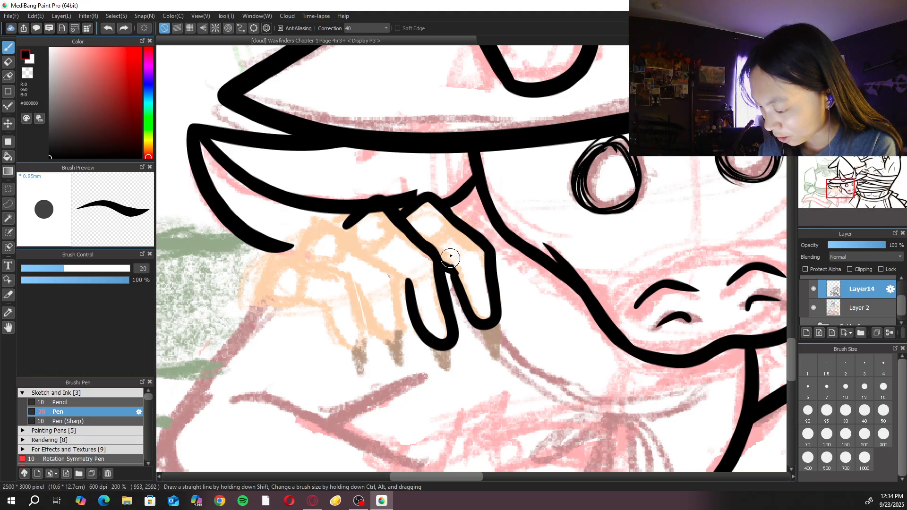
Erase the overlapping ink where the two fingers and knuckles meet, and touch up the line below the bull's ear
key(e)
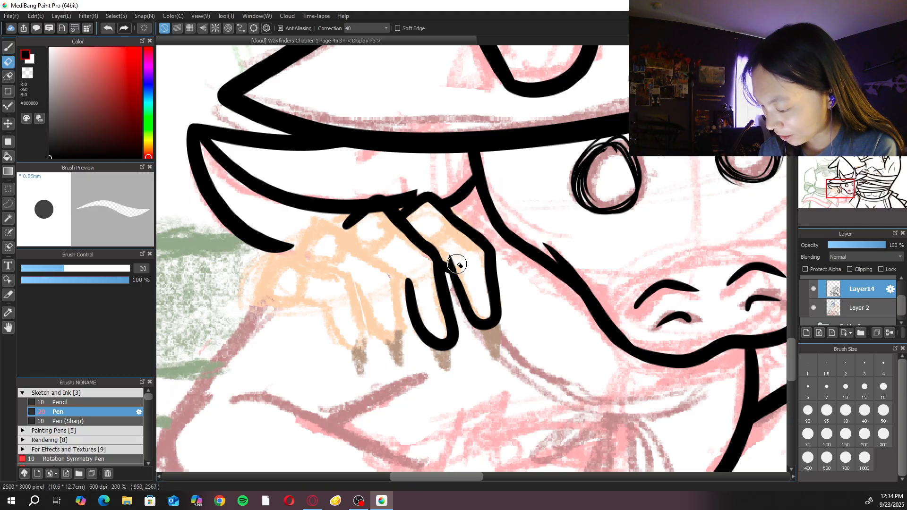
key(b)
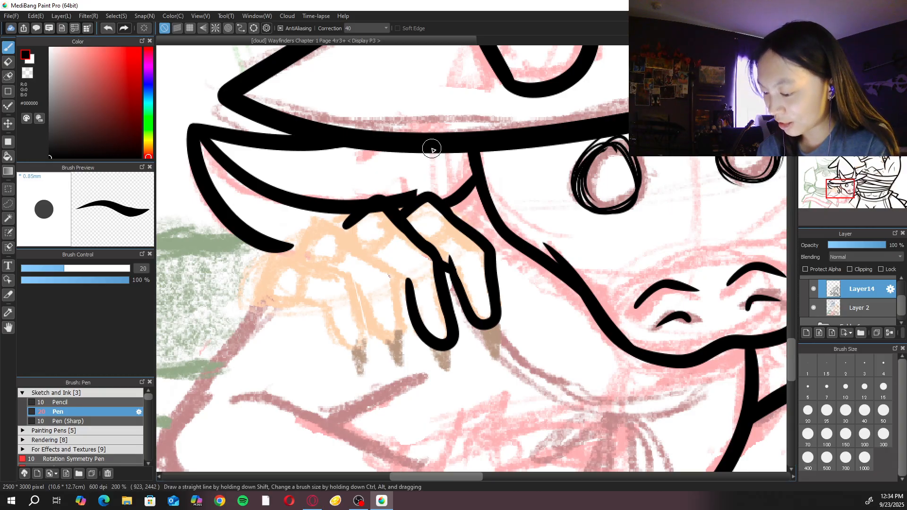
key(e)
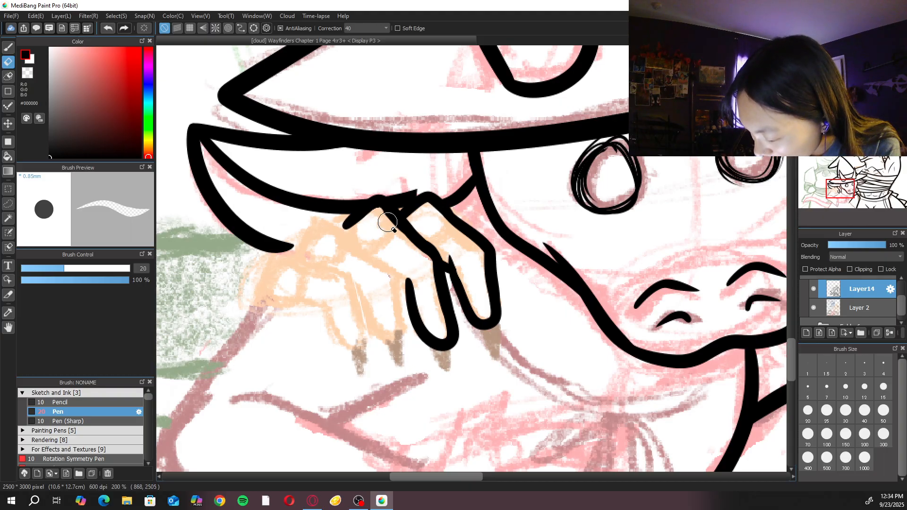
key(b)
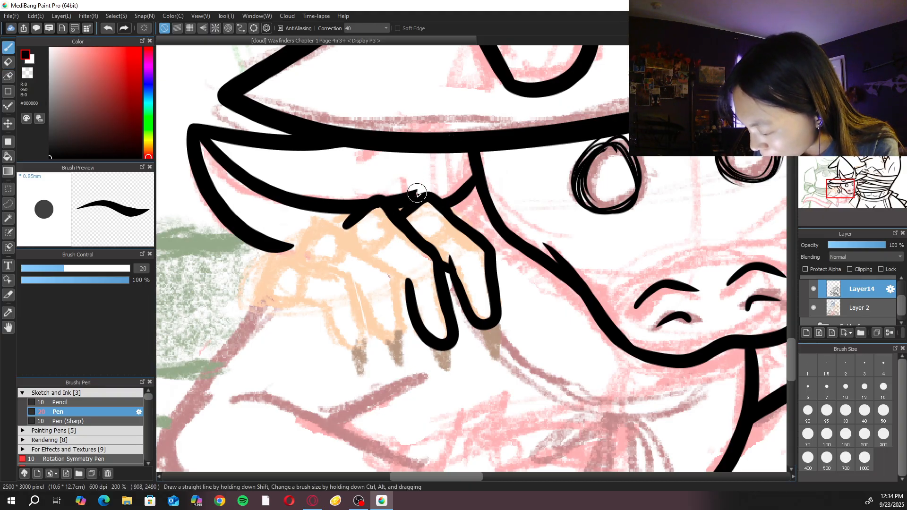
drag(426, 192, 404, 194)
scroll(440, 176, down, 5)
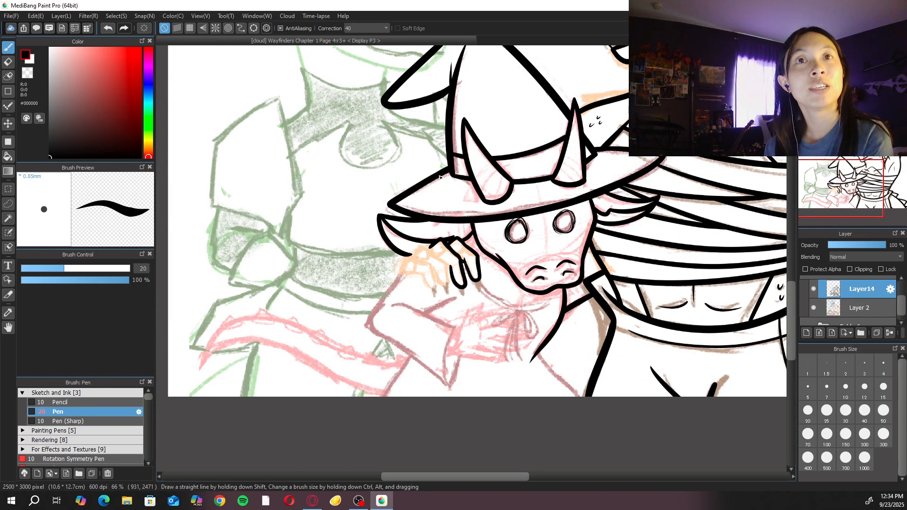
scroll(440, 176, down, 2)
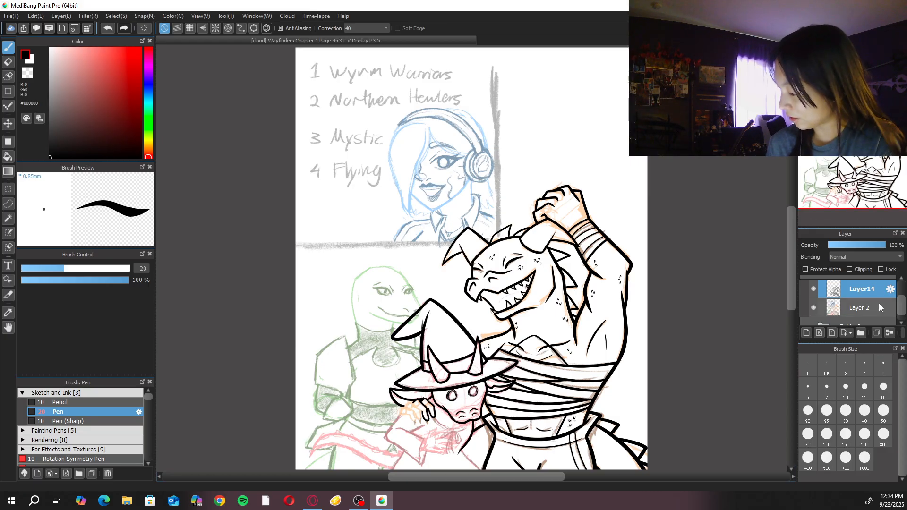
Examine the clean art by temporarily showing the coloured headphone-girl portrait and briefly hiding the rough sketch on Layer 2
click(804, 325)
key(ctrl+Up)
key(ctrl+Up)
key(ctrl+Up)
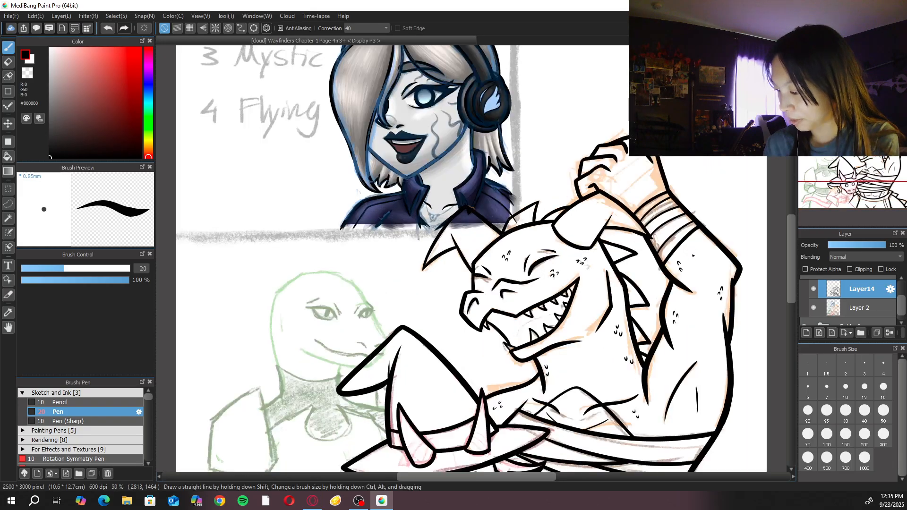
drag(471, 219, 493, 269)
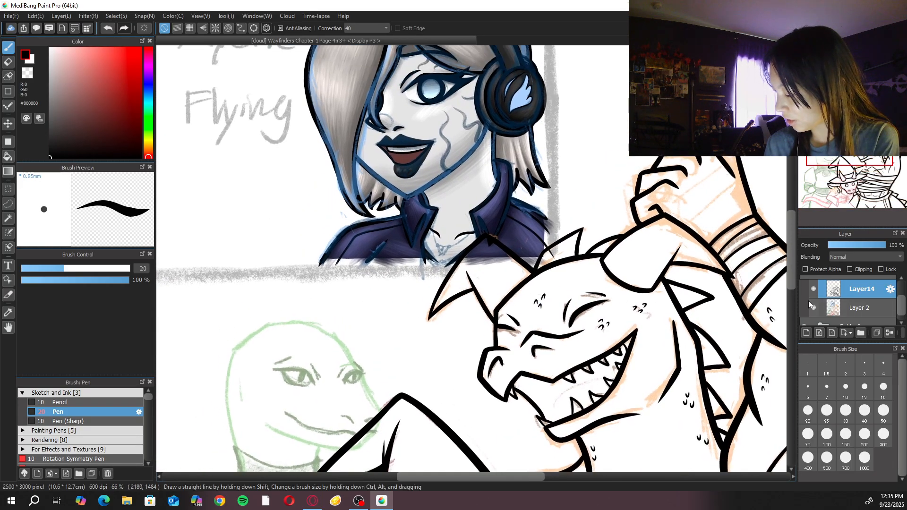
click(813, 308)
drag(594, 239, 609, 287)
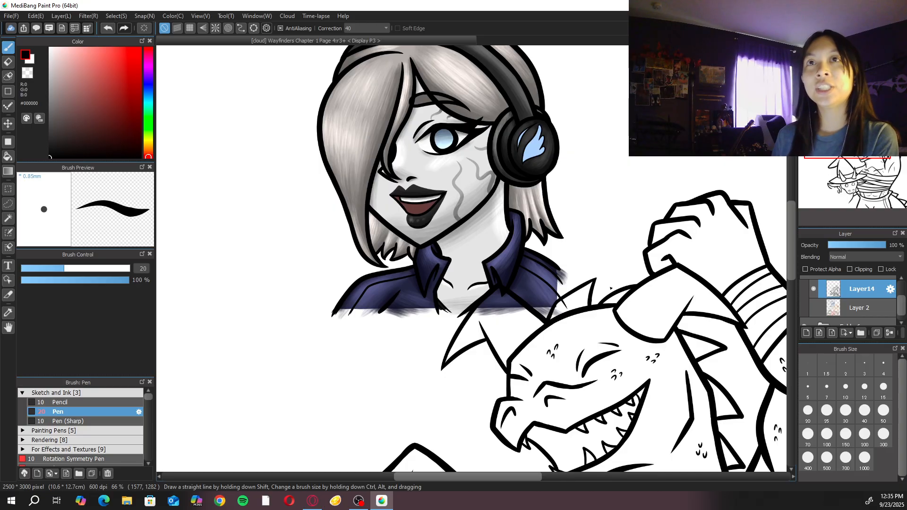
click(814, 308)
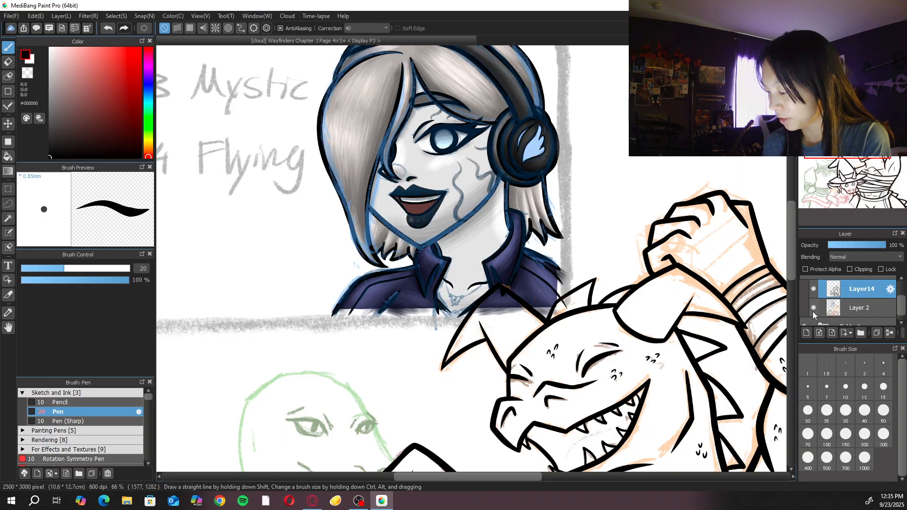
click(814, 310)
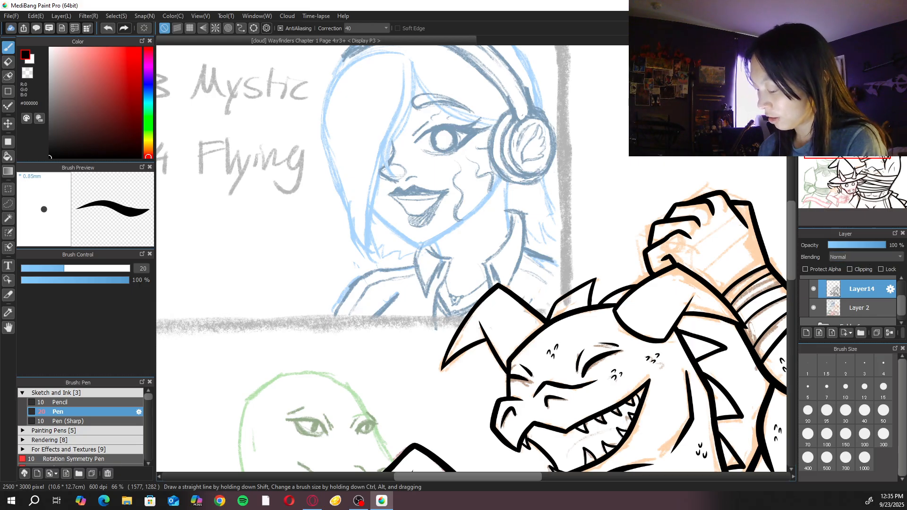
Thicken the back edge of the pointed spike between the large character's horns and sharpen where it meets the tip
scroll(510, 317, up, 4)
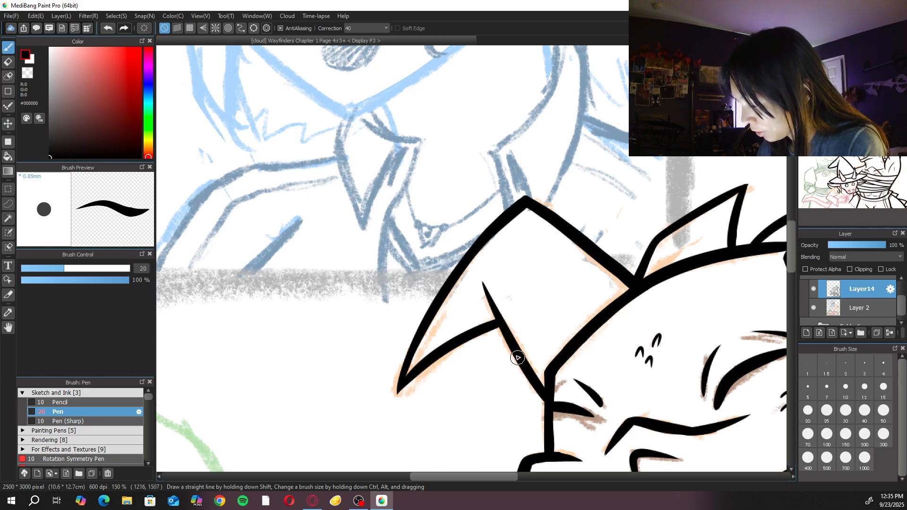
scroll(512, 293, down, 4)
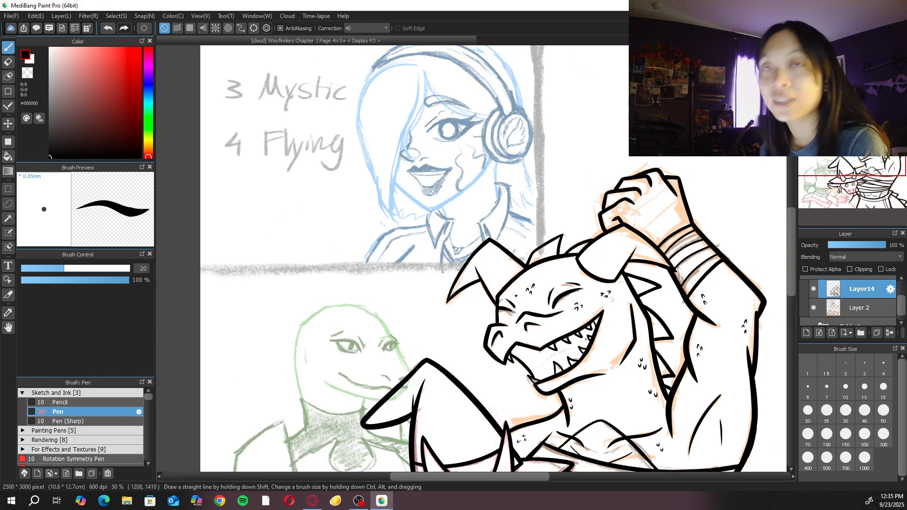
scroll(479, 287, up, 5)
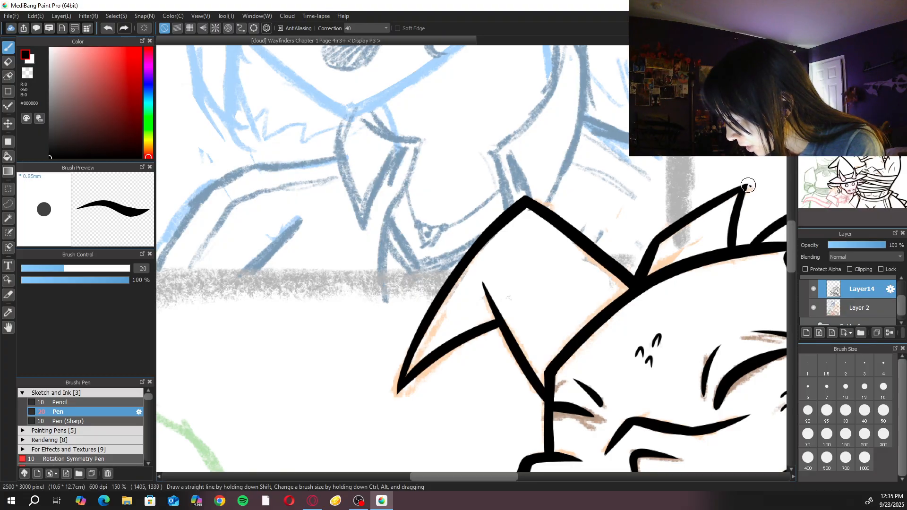
scroll(751, 187, down, 4)
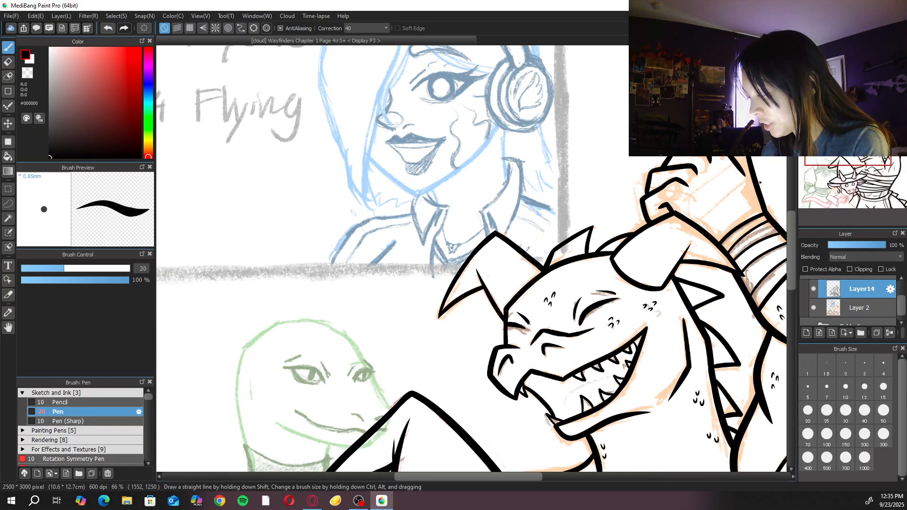
drag(760, 182, 674, 143)
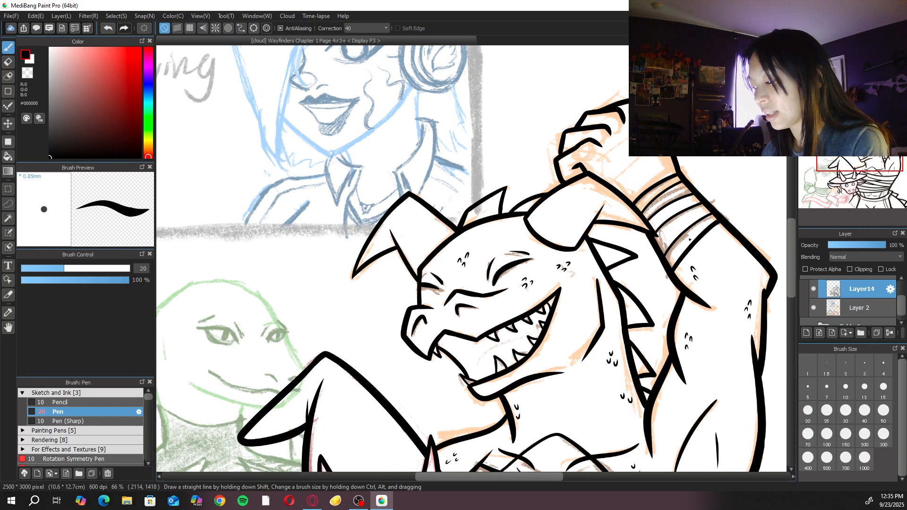
scroll(690, 240, up, 5)
drag(562, 135, 547, 195)
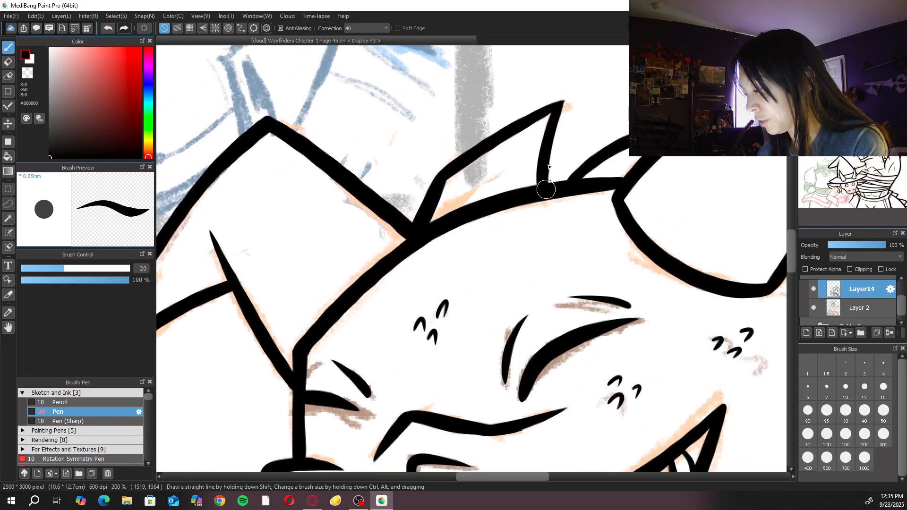
mouse_move(560, 103)
mouse_down()
mouse_move(551, 195)
mouse_move(559, 110)
mouse_move(547, 144)
mouse_up()
key(ctrl+z)
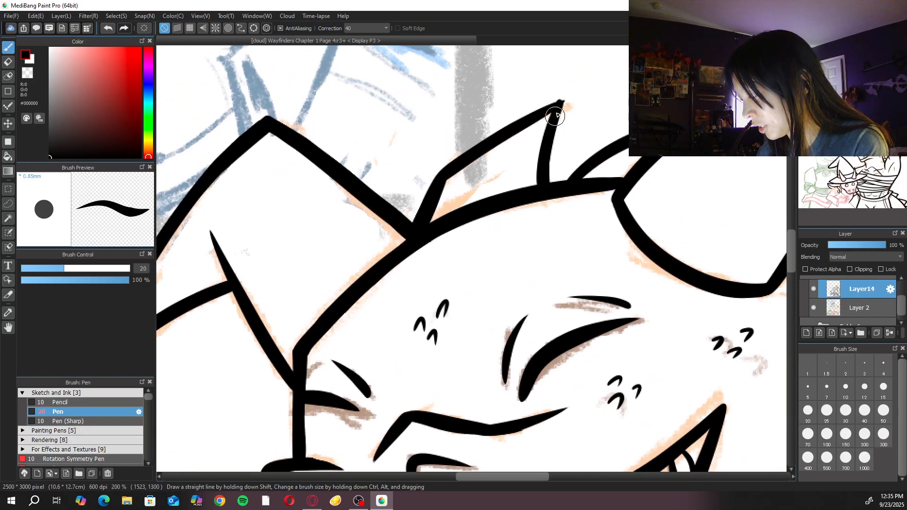
drag(562, 101, 549, 194)
key(ctrl+z)
drag(553, 131, 553, 189)
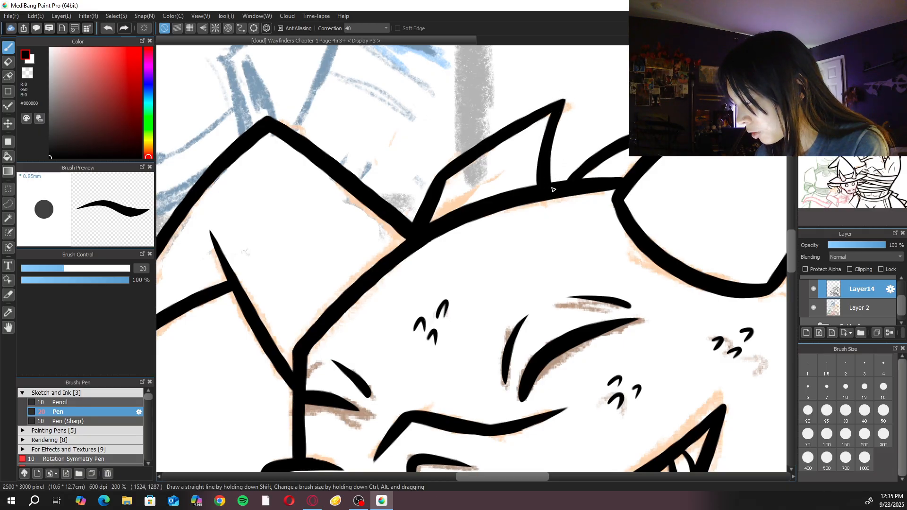
key(ctrl+minus)
key(ctrl+minus)
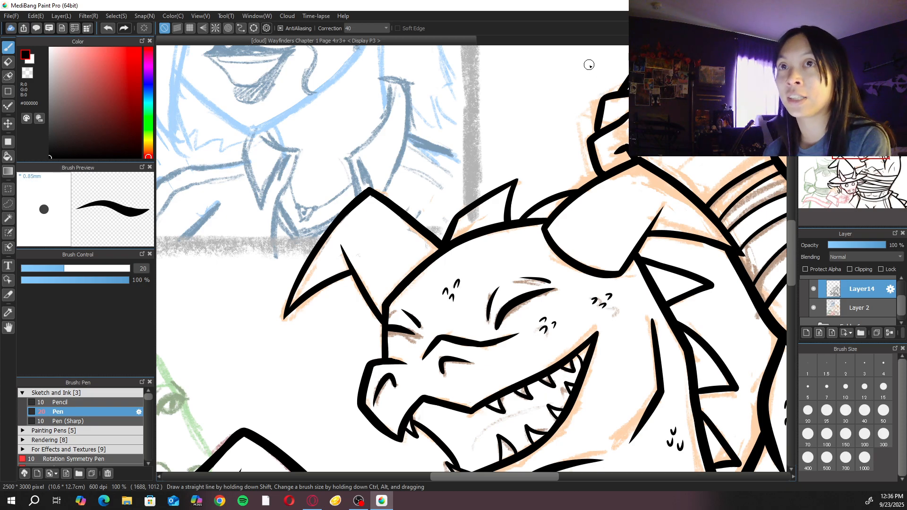
drag(563, 311, 582, 263)
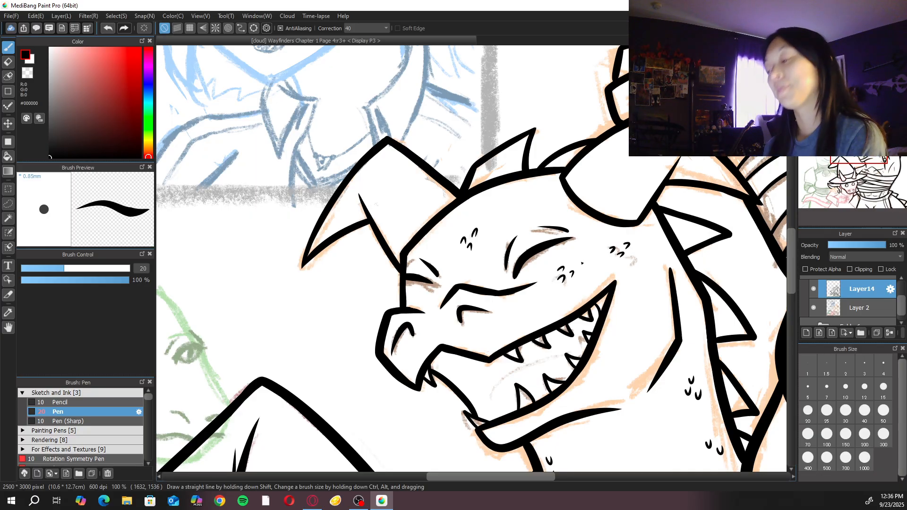
scroll(581, 262, down, 3)
mouse_move(640, 377)
mouse_down()
mouse_move(640, 325)
mouse_move(591, 258)
mouse_up()
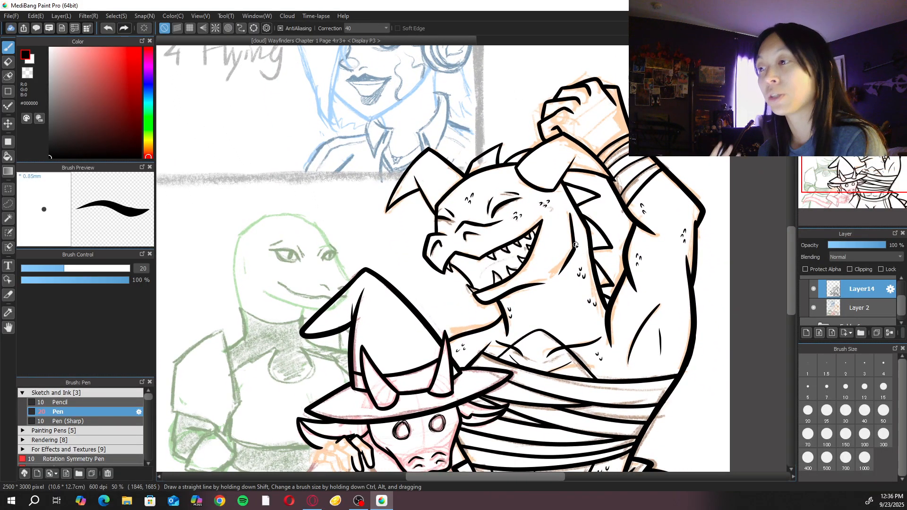
Reduce the pen size to 15 and try the third finger's knuckle line beneath the bull's ear
drag(625, 381, 607, 184)
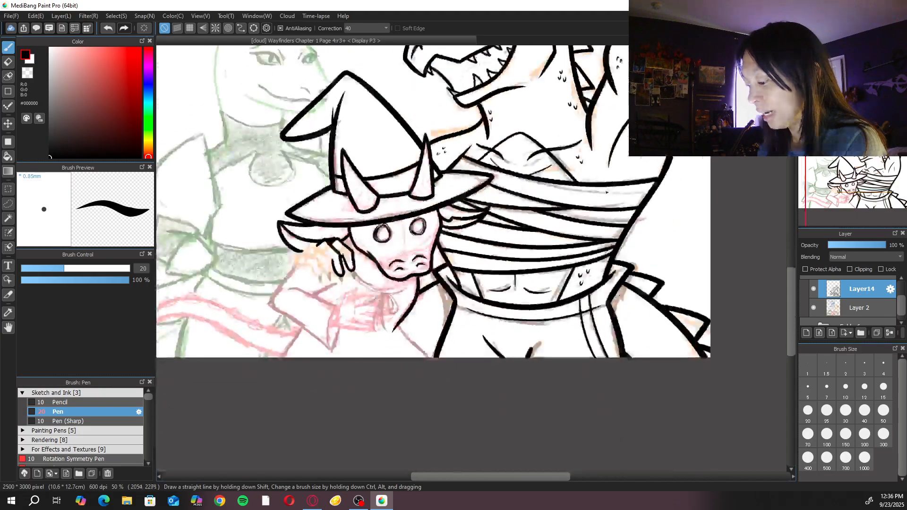
key(ctrl+plus)
drag(506, 320, 637, 348)
drag(514, 355, 628, 387)
key(ctrl+plus)
key(ctrl+plus)
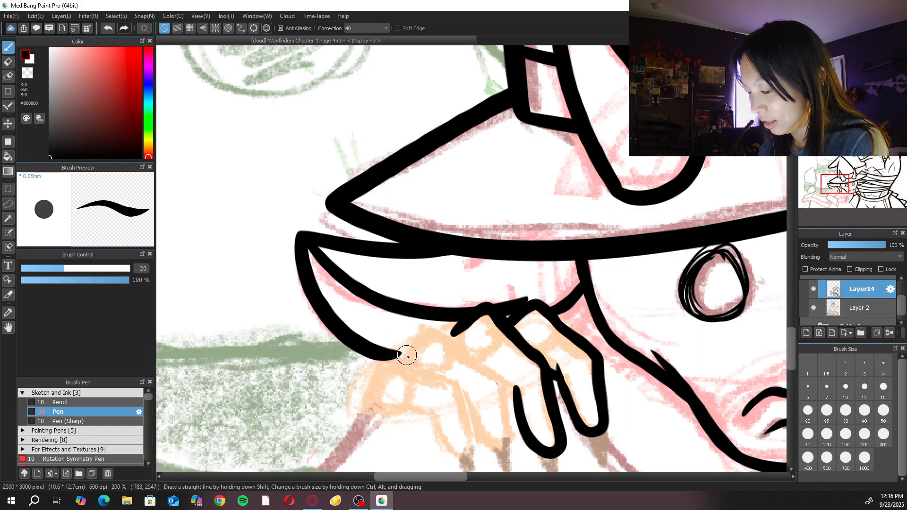
mouse_move(405, 359)
mouse_down()
mouse_move(427, 324)
mouse_move(475, 353)
mouse_up()
key(ctrl+z)
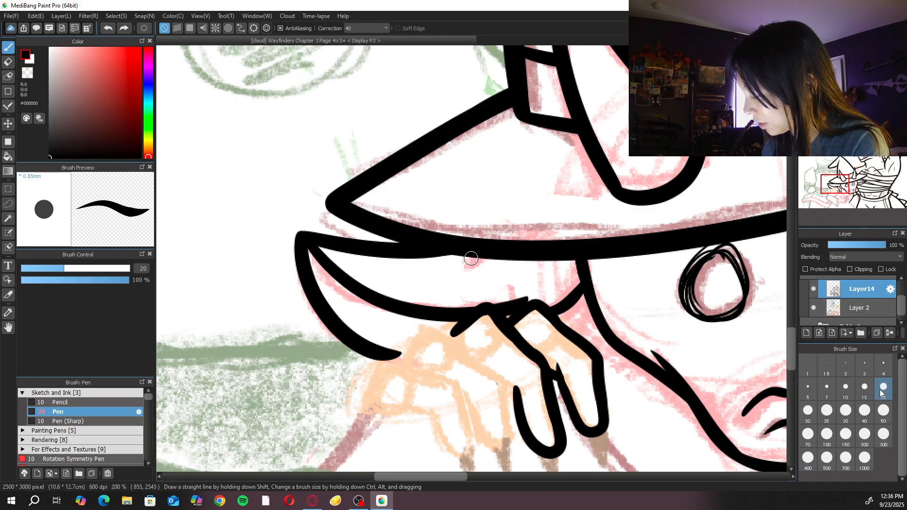
mouse_move(405, 359)
mouse_down()
mouse_move(431, 330)
mouse_move(467, 355)
mouse_up()
drag(434, 327, 488, 368)
key(ctrl+z)
key(ctrl+z)
Ink the third finger's peaked knuckle at the ear's lower edge and the side running down beside the second finger
mouse_move(403, 359)
mouse_down()
mouse_move(422, 334)
mouse_move(467, 359)
mouse_move(442, 336)
mouse_move(499, 376)
mouse_move(512, 428)
mouse_up()
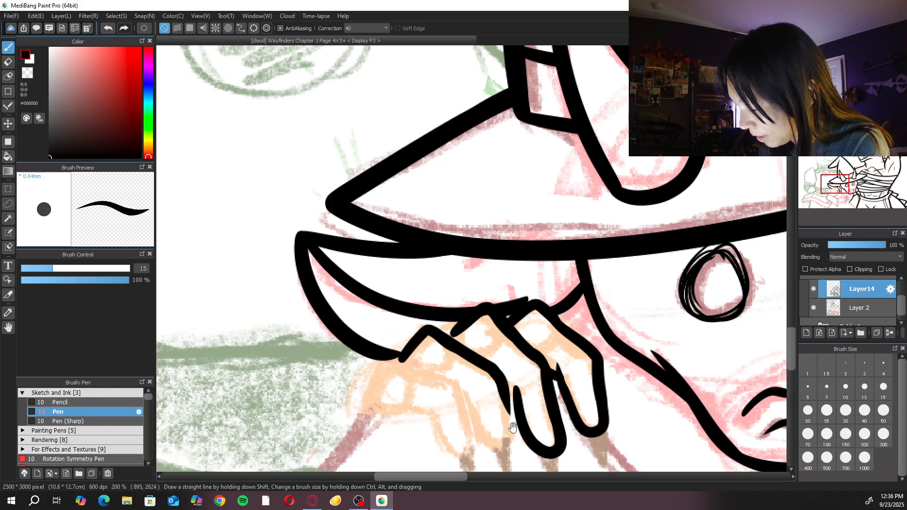
key(ctrl+z)
scroll(512, 428, down, 1)
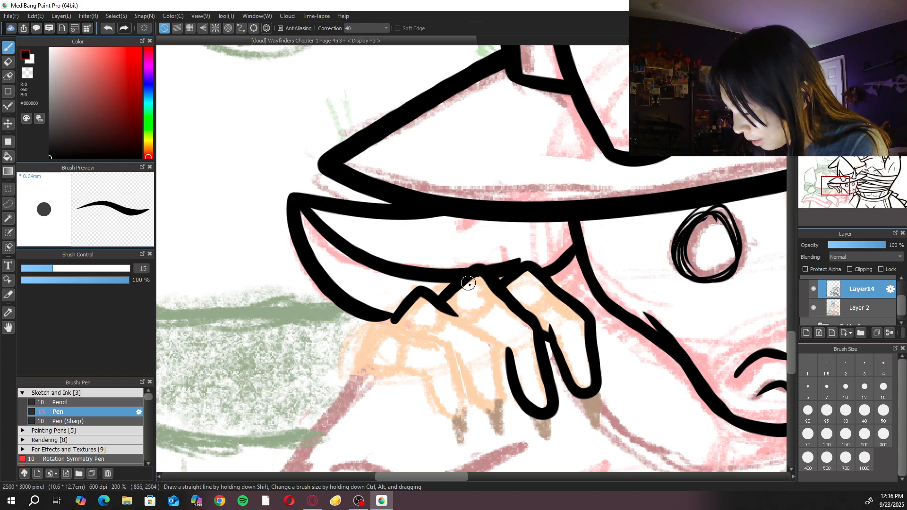
key(ctrl+z)
mouse_move(420, 289)
mouse_down()
mouse_move(495, 341)
mouse_move(505, 416)
mouse_move(477, 417)
mouse_up()
Ink the third finger's inner side, curving it into the rounded fingertip
drag(460, 350, 488, 411)
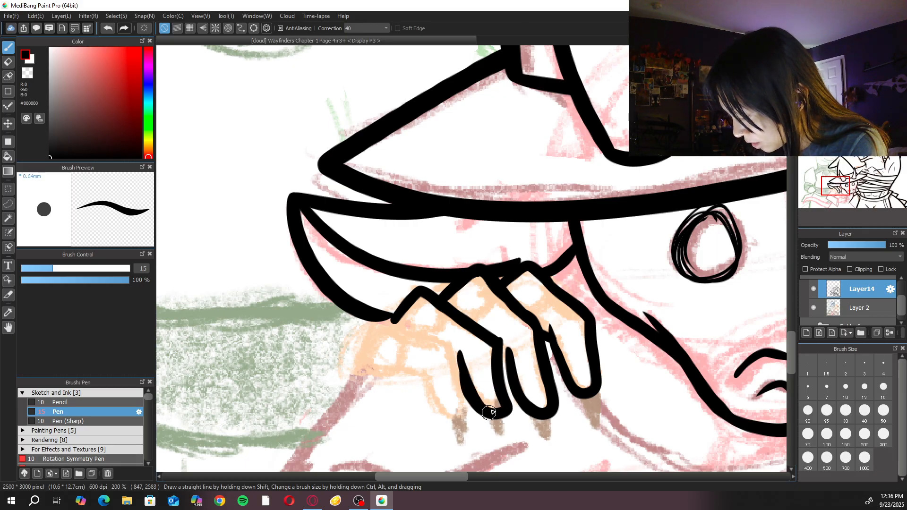
key(ctrl+z)
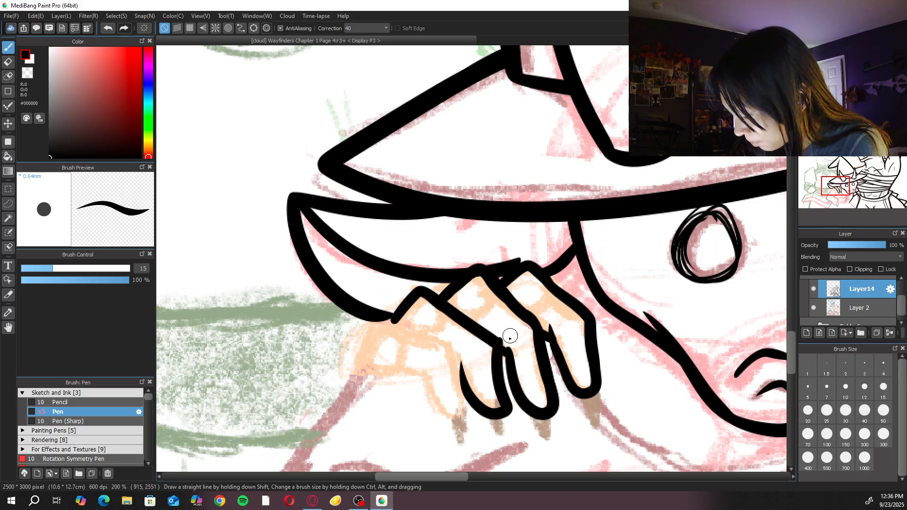
drag(459, 357, 481, 412)
key(ctrl+z)
key(ctrl+z)
mouse_move(459, 354)
mouse_down()
mouse_move(464, 388)
mouse_move(478, 407)
mouse_up()
key(ctrl+z)
key(ctrl+z)
mouse_move(457, 352)
mouse_down()
mouse_move(466, 389)
mouse_move(482, 404)
mouse_move(460, 360)
mouse_move(464, 385)
mouse_up()
key(ctrl+minus)
key(ctrl+minus)
key(ctrl+plus)
key(ctrl+plus)
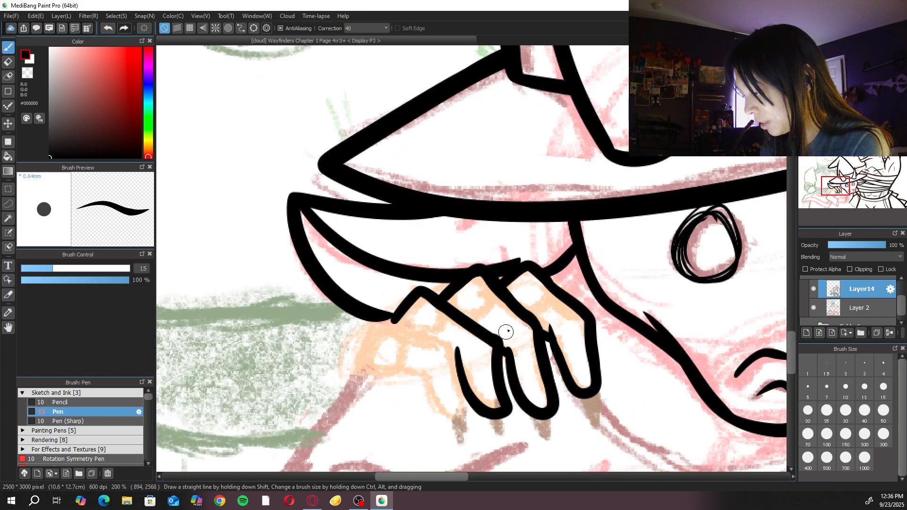
Ink the last finger from the back of the hand over its knuckle, down its side and around the rounded tip
key(ctrl+minus)
key(ctrl+minus)
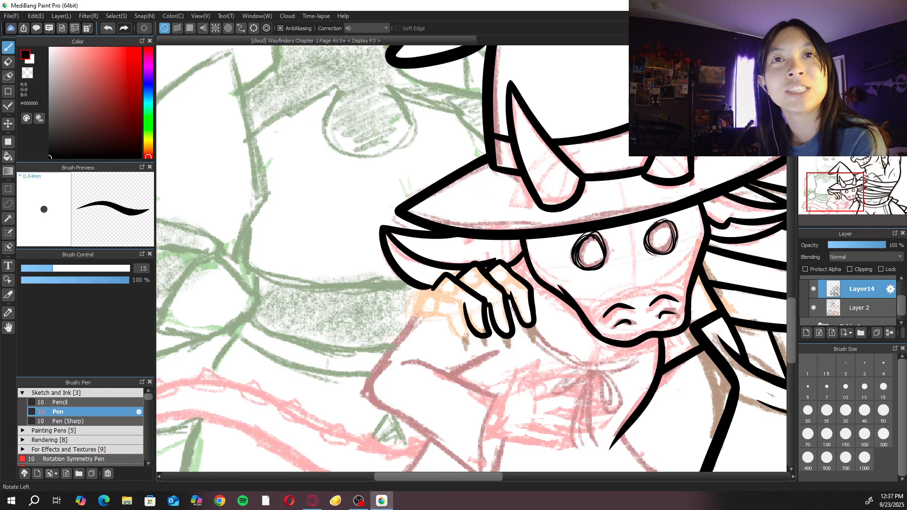
scroll(506, 378, up, 5)
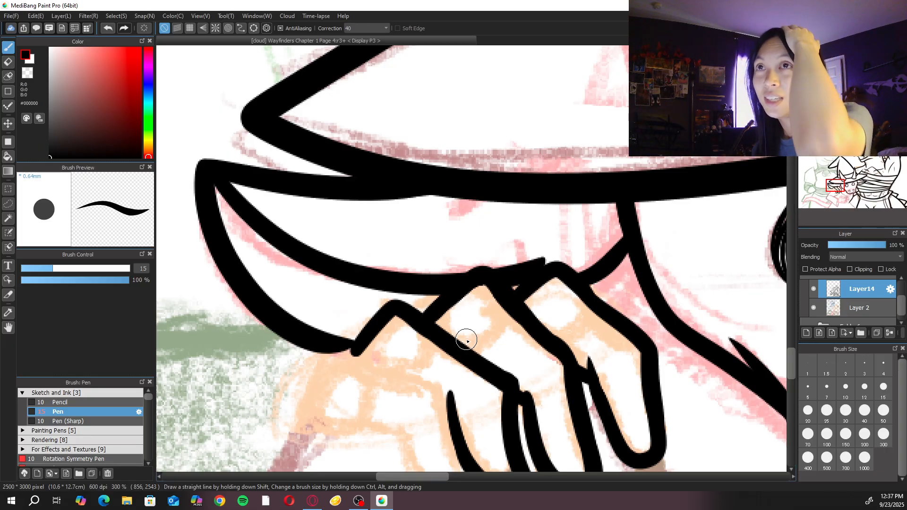
drag(514, 375, 545, 282)
mouse_move(348, 277)
mouse_down()
mouse_move(331, 329)
mouse_move(391, 284)
mouse_up()
key(ctrl+z)
mouse_move(330, 310)
mouse_down()
mouse_move(359, 262)
mouse_move(405, 276)
mouse_move(370, 263)
mouse_move(450, 284)
mouse_move(482, 352)
mouse_up()
key(ctrl+z)
mouse_move(362, 267)
mouse_down()
mouse_move(460, 293)
mouse_move(480, 367)
mouse_up()
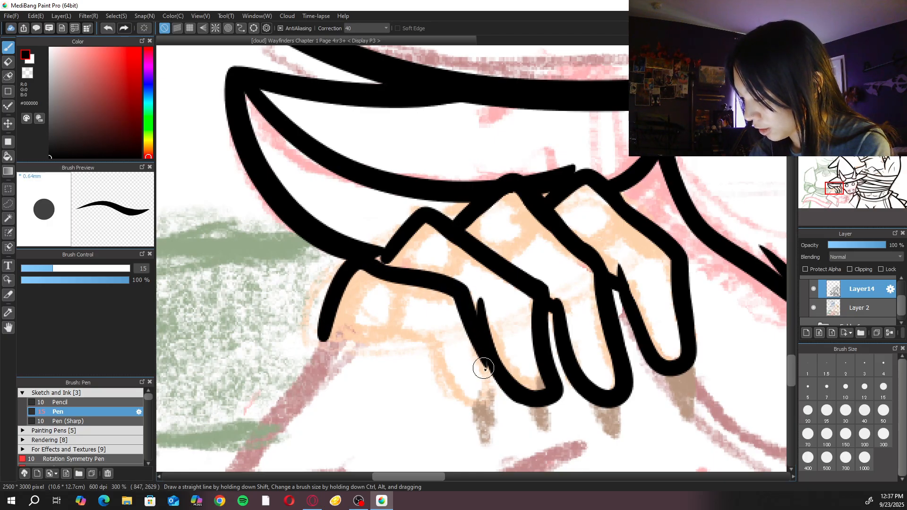
mouse_move(423, 330)
mouse_down()
mouse_move(469, 399)
mouse_move(489, 363)
mouse_up()
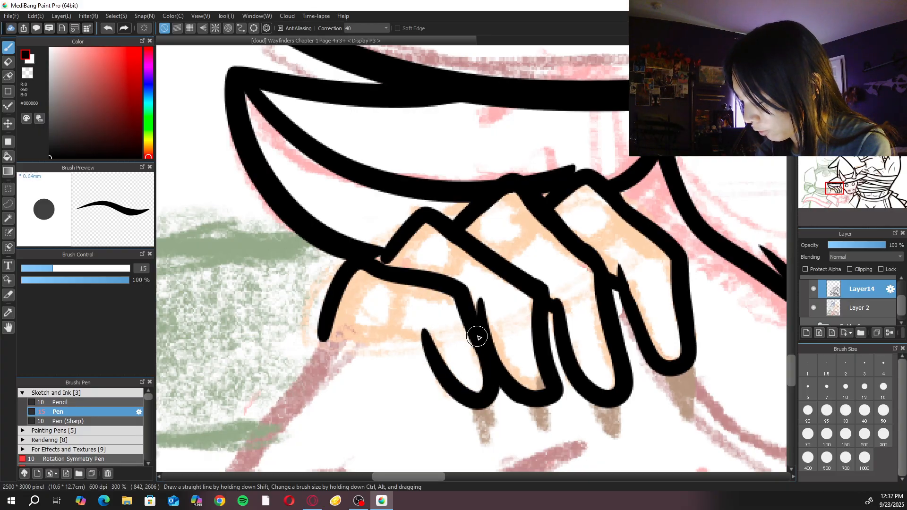
Ink the hand's lower edge from the wrist to the last finger, closing the outline over the bull's shoulder
drag(337, 328, 416, 337)
key(ctrl+z)
drag(334, 327, 419, 336)
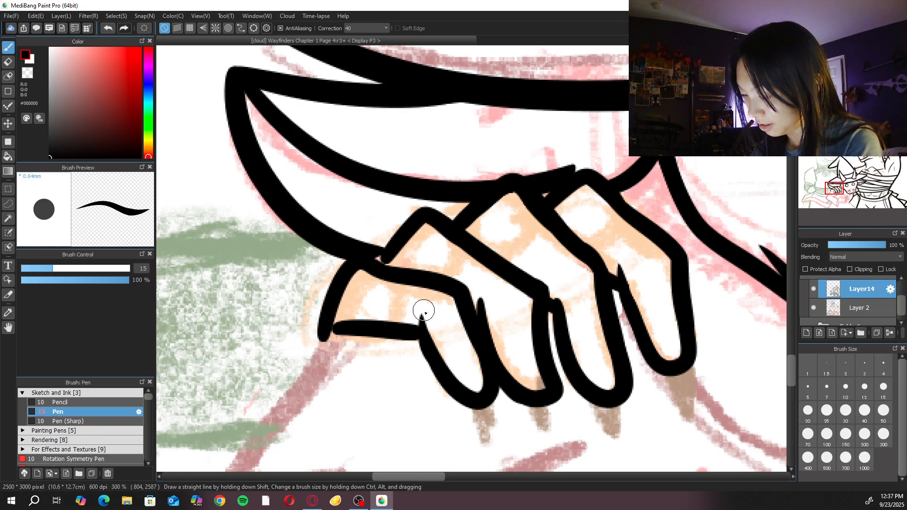
scroll(422, 255, down, 3)
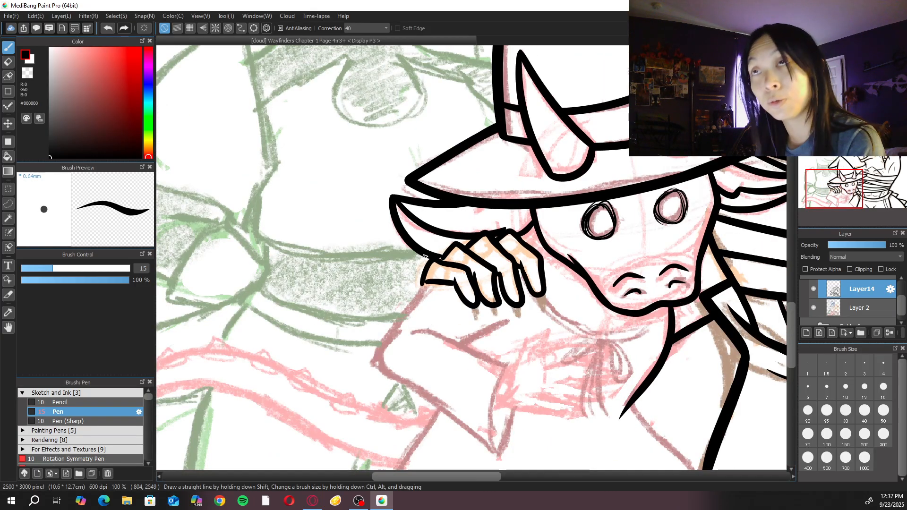
scroll(424, 257, up, 2)
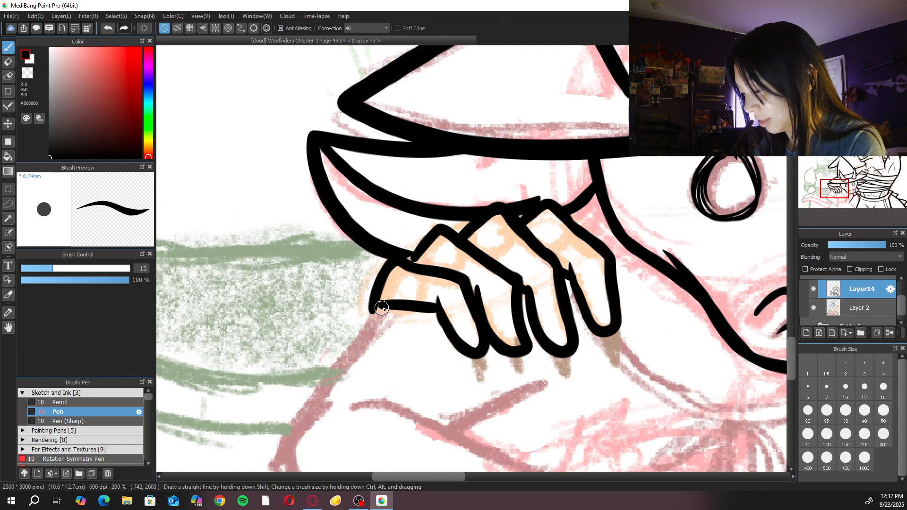
scroll(404, 310, down, 2)
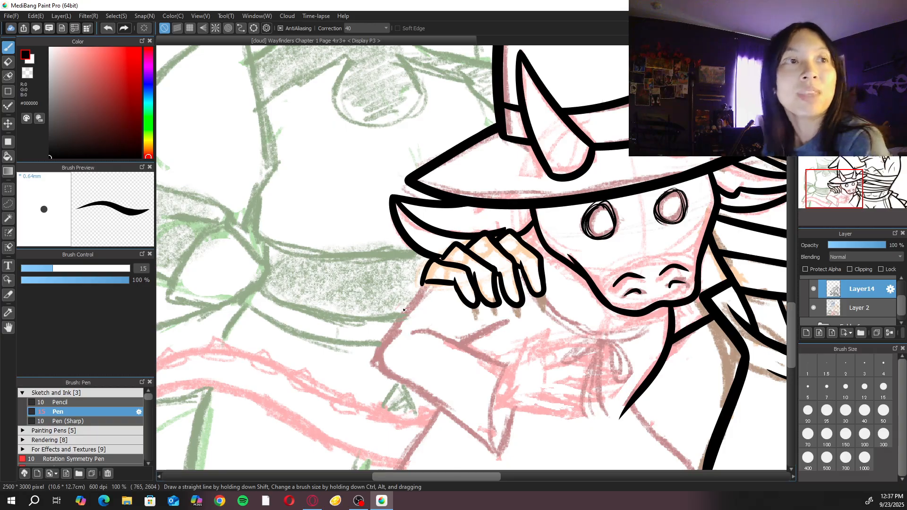
scroll(404, 310, down, 2)
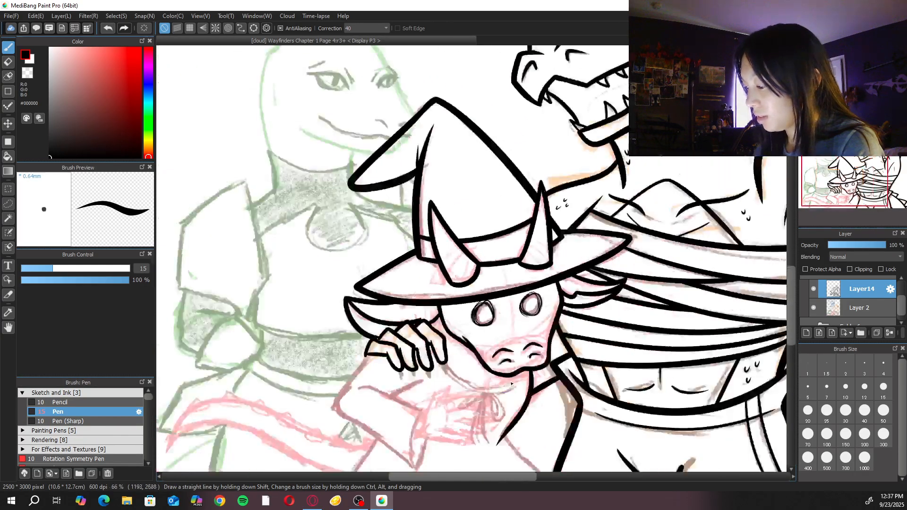
scroll(559, 339, up, 2)
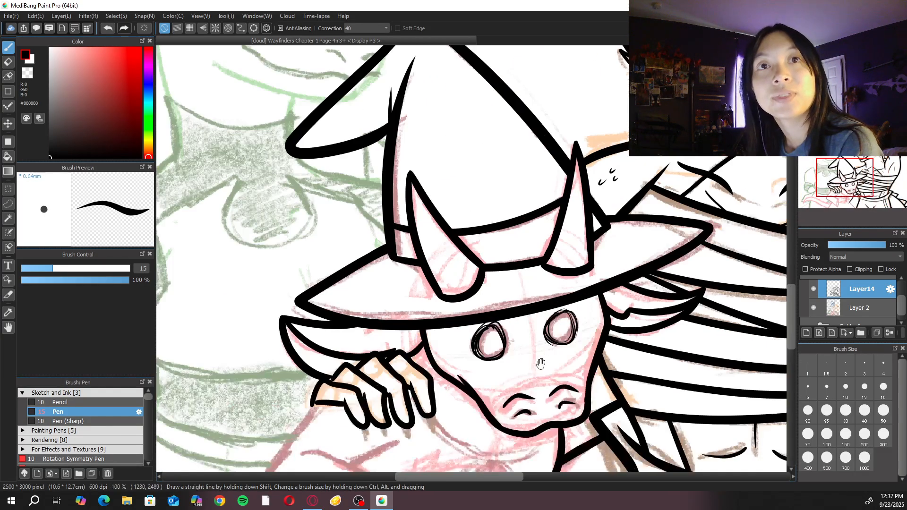
scroll(484, 291, up, 2)
drag(658, 317, 545, 199)
drag(587, 303, 648, 320)
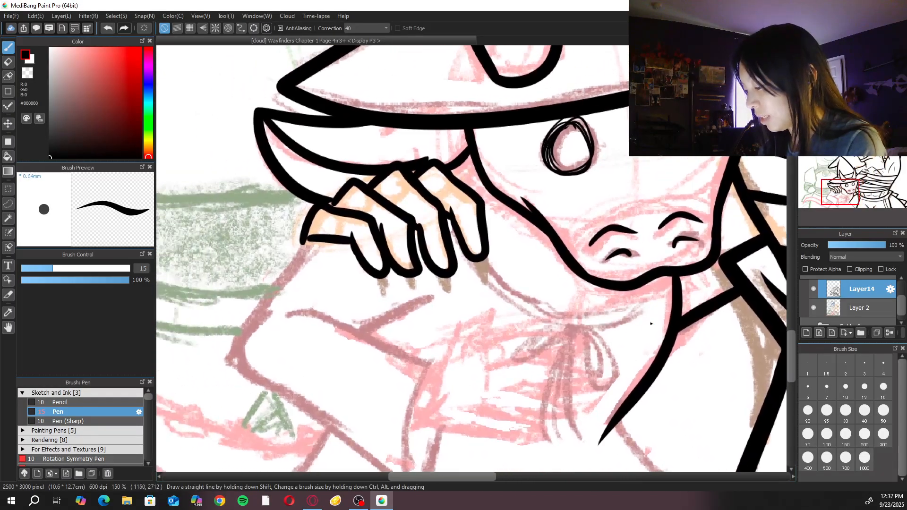
Set the pen size to 10 and ink pointed claws on the tips of the first and second fingers
scroll(470, 264, up, 2)
click(845, 389)
mouse_move(472, 259)
mouse_down()
mouse_move(496, 282)
mouse_move(496, 258)
mouse_move(489, 302)
mouse_move(493, 254)
mouse_move(491, 299)
mouse_move(493, 274)
mouse_move(475, 266)
mouse_move(482, 279)
mouse_move(495, 253)
mouse_up()
key(ctrl+z)
key(ctrl+z)
mouse_move(418, 307)
mouse_down()
mouse_move(431, 324)
mouse_move(441, 306)
mouse_move(435, 325)
mouse_move(437, 288)
mouse_move(434, 333)
mouse_up()
key(ctrl+z)
key(ctrl+z)
drag(438, 286, 435, 336)
key(ctrl+z)
drag(433, 285, 435, 336)
Ink matching pointed claws on the tips of the third and last fingers
drag(359, 291, 376, 322)
key(ctrl+z)
mouse_move(357, 293)
mouse_down()
mouse_move(376, 328)
mouse_move(344, 298)
mouse_move(377, 344)
mouse_up()
key(ctrl+z)
key(ctrl+z)
drag(362, 287, 368, 339)
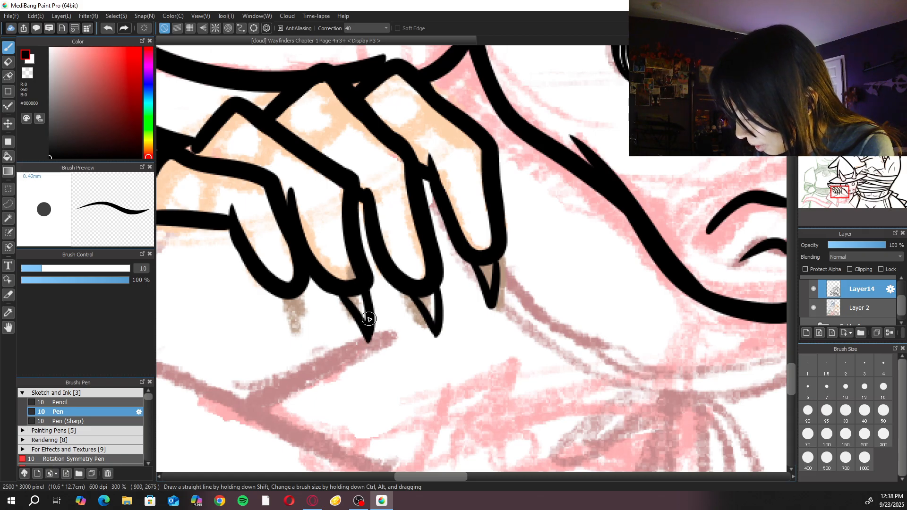
drag(283, 296, 297, 333)
mouse_move(306, 288)
mouse_down()
mouse_move(299, 333)
mouse_move(302, 316)
mouse_up()
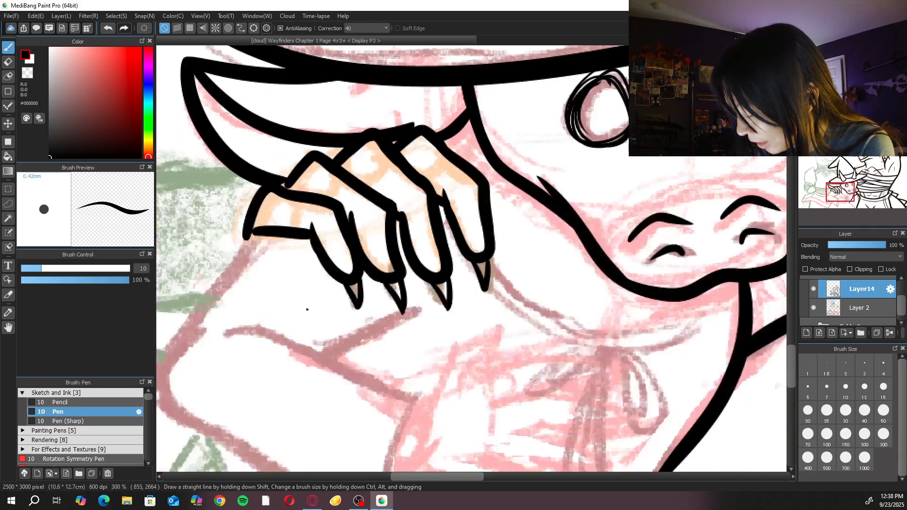
Set the pen size to 20 and ink a short line between the first finger's knuckle and the bull's face, below the ear
scroll(306, 309, down, 3)
scroll(307, 310, down, 3)
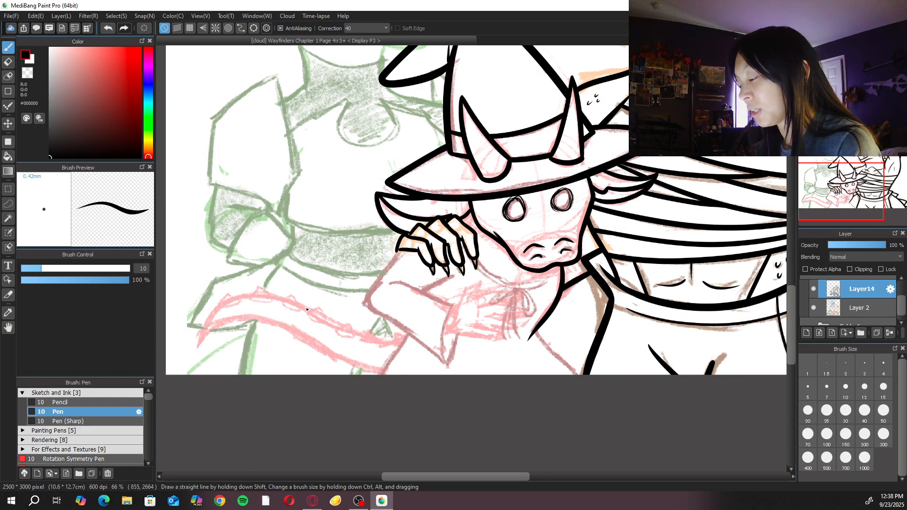
key(ctrl+plus)
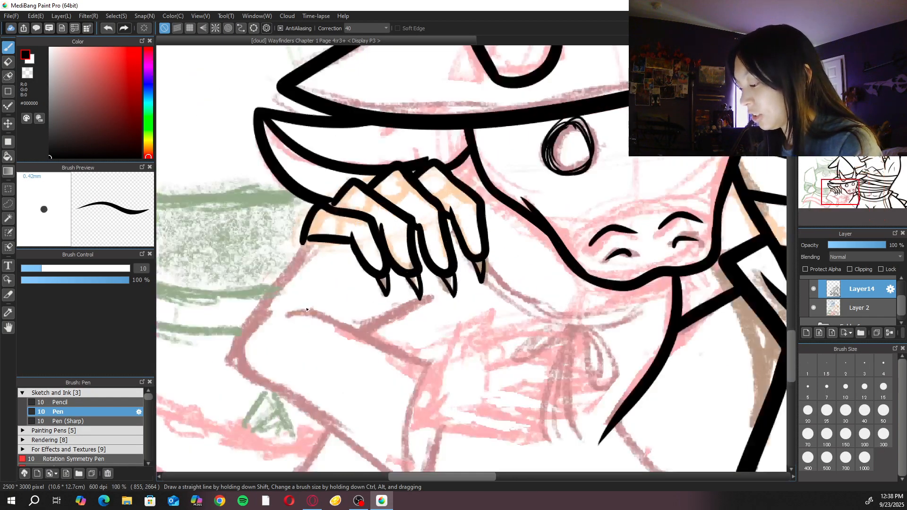
scroll(695, 344, up, 2)
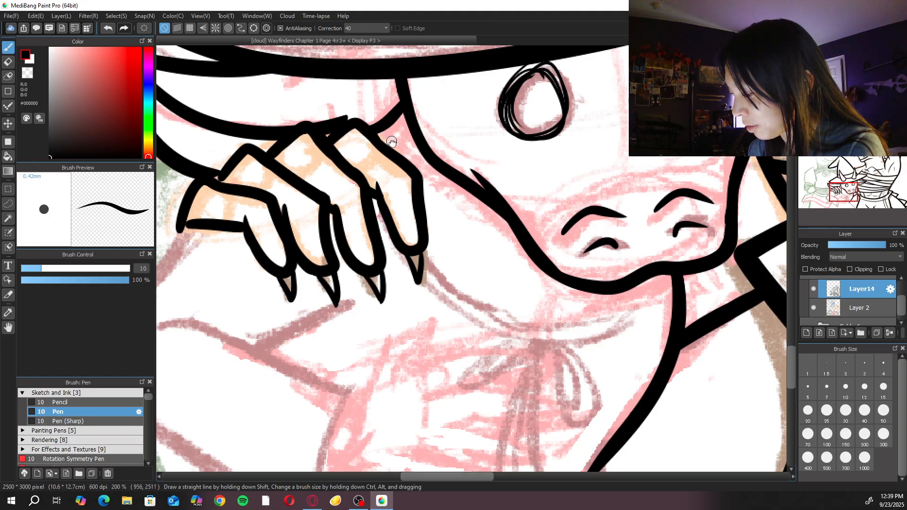
scroll(390, 141, down, 3)
scroll(457, 179, up, 2)
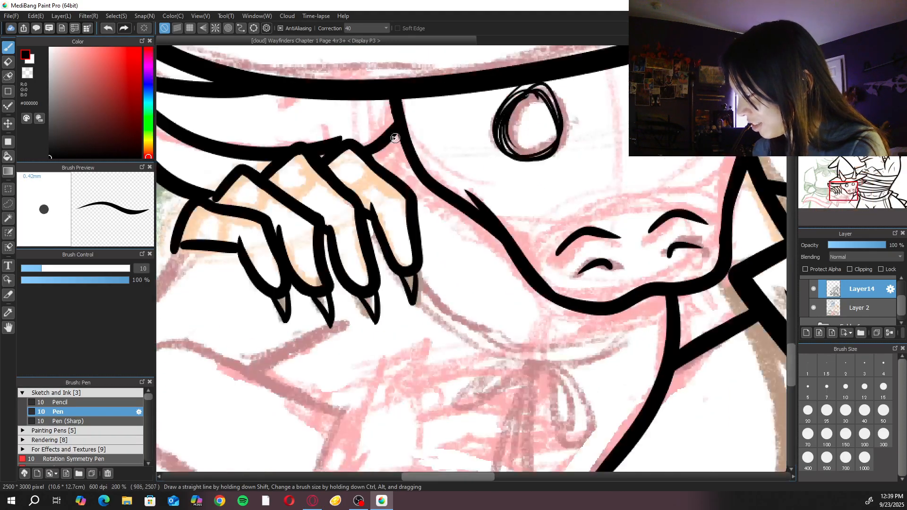
scroll(424, 117, down, 1)
scroll(424, 118, down, 1)
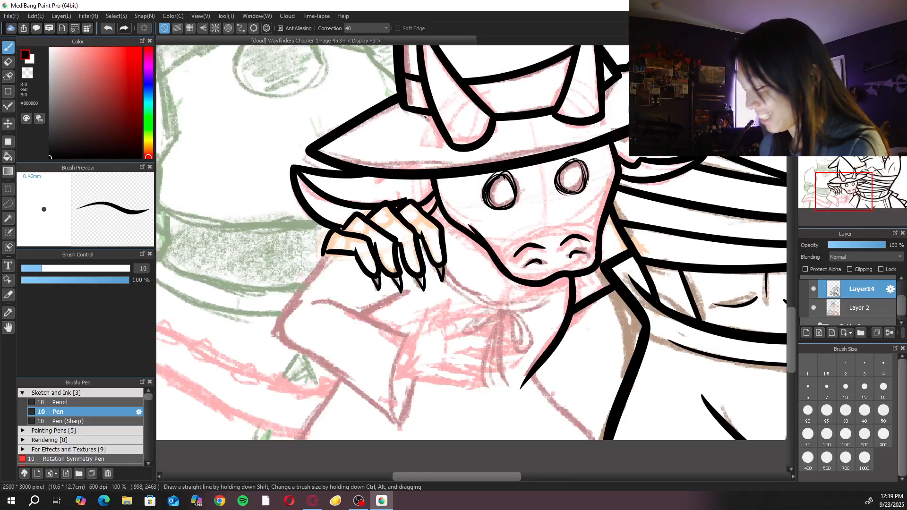
scroll(424, 117, up, 2)
click(808, 410)
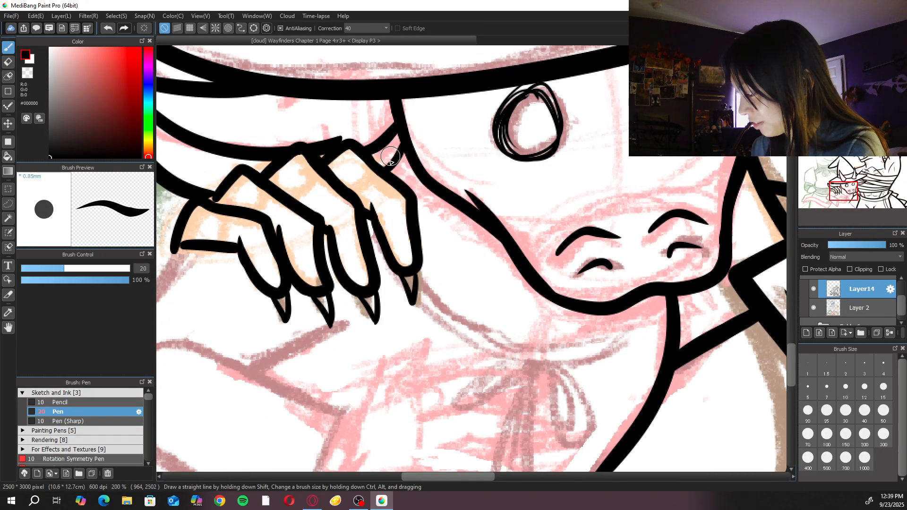
mouse_move(396, 161)
mouse_down()
mouse_move(388, 169)
mouse_move(443, 217)
mouse_up()
drag(266, 236, 281, 240)
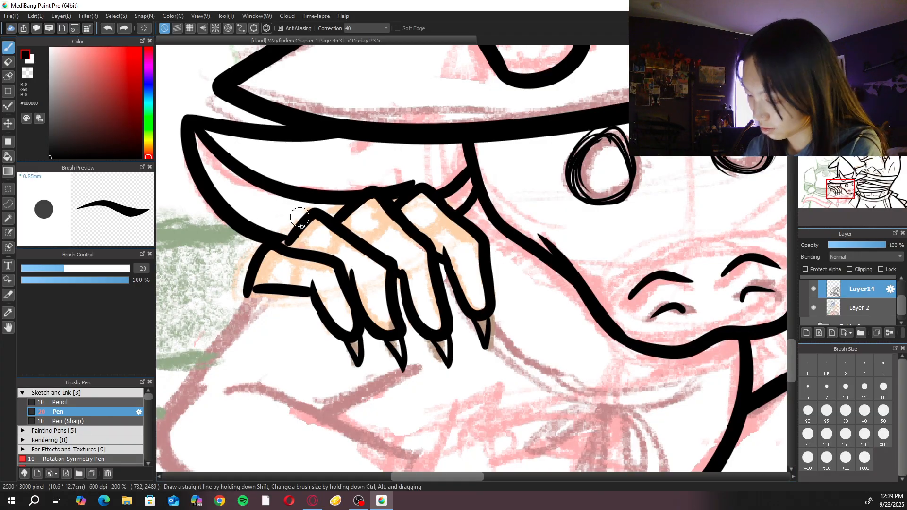
Set the pen size to 10, rotate the canvas right and ink the first curved collar line from the first claw to the chin
scroll(332, 183, down, 3)
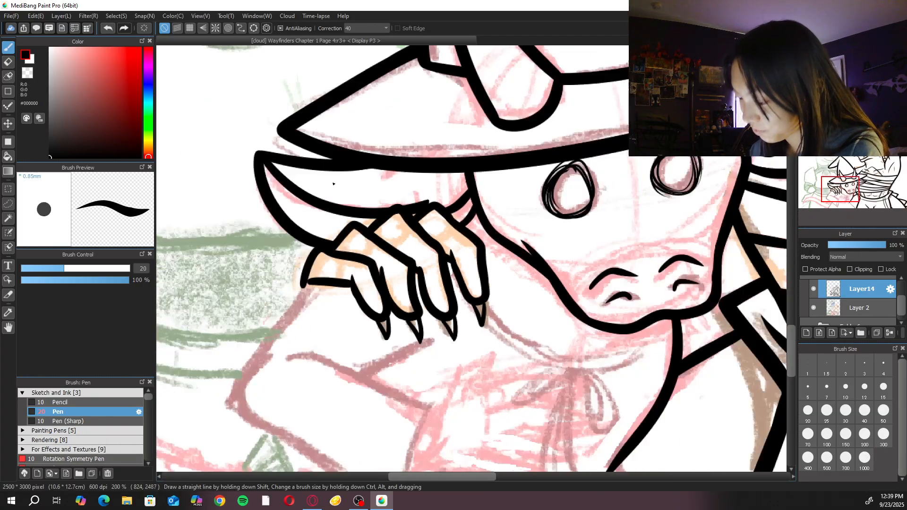
scroll(582, 304, up, 2)
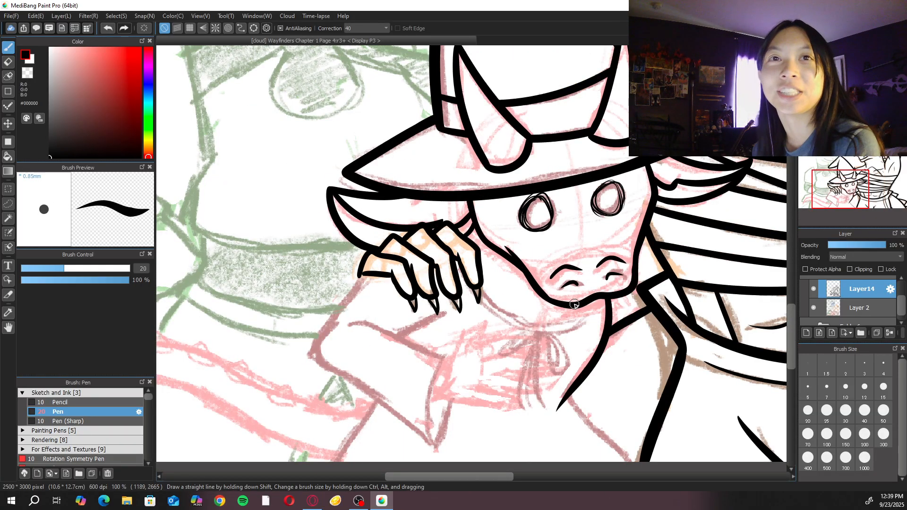
scroll(574, 305, up, 3)
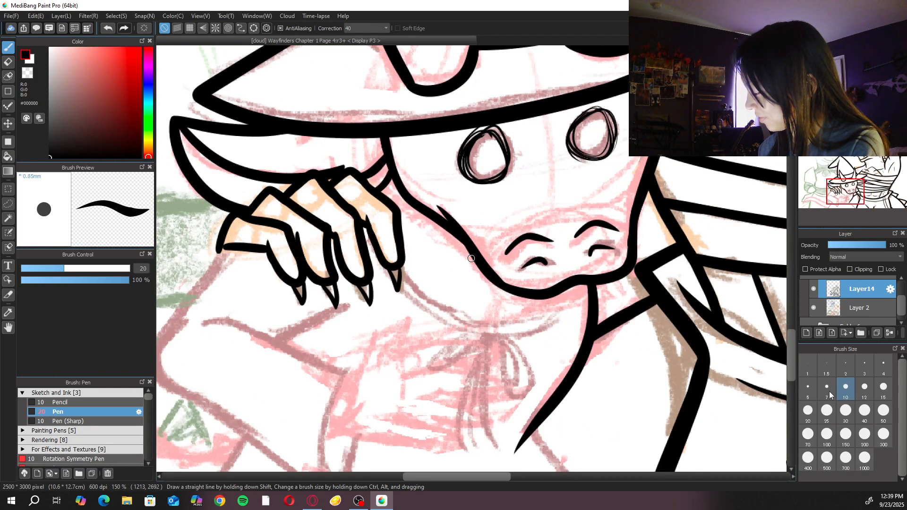
click(845, 388)
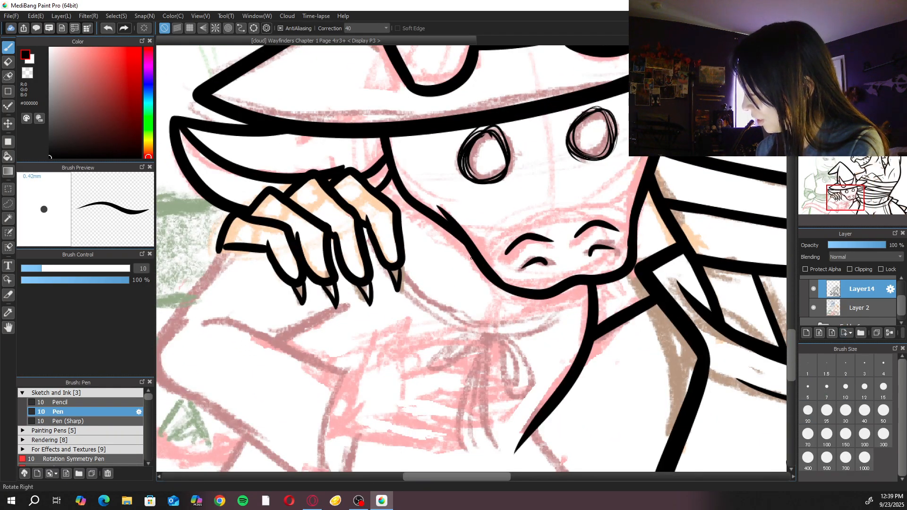
key(ctrl+Right)
mouse_move(452, 192)
mouse_down()
mouse_move(433, 214)
mouse_move(422, 335)
mouse_move(444, 374)
mouse_up()
Ink the second collar line parallel to the first, curving from the first finger's claw to the neck under the chin
drag(445, 189, 403, 302)
key(ctrl+z)
mouse_move(445, 194)
mouse_down()
mouse_move(401, 277)
mouse_move(425, 366)
mouse_up()
key(ctrl+z)
drag(447, 189, 416, 373)
key(ctrl+z)
mouse_move(448, 188)
mouse_down()
mouse_move(404, 302)
mouse_move(438, 375)
mouse_up()
key(ctrl+z)
mouse_move(448, 188)
mouse_down()
mouse_move(431, 208)
mouse_move(405, 322)
mouse_move(434, 374)
mouse_up()
key(ctrl+z)
mouse_move(449, 195)
mouse_down()
mouse_move(425, 213)
mouse_move(405, 321)
mouse_move(440, 378)
mouse_up()
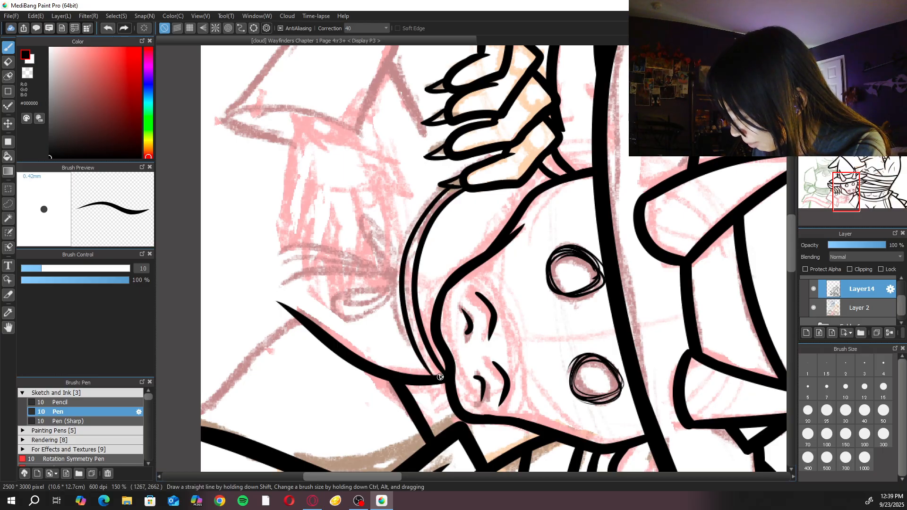
Clear the canvas rotation and erase the collar line's overlap on the first finger's claw
click(857, 52)
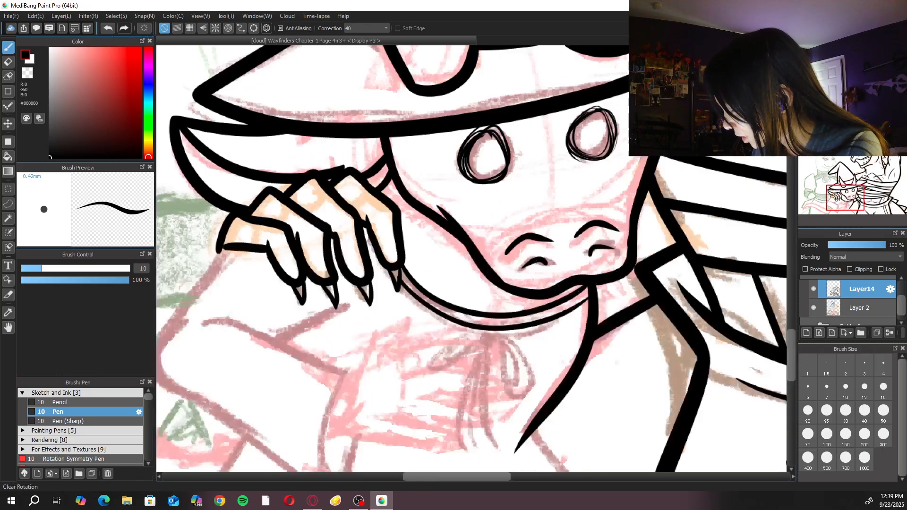
click(806, 52)
mouse_move(595, 326)
mouse_down()
mouse_move(628, 305)
mouse_move(587, 327)
mouse_up()
key(ctrl+z)
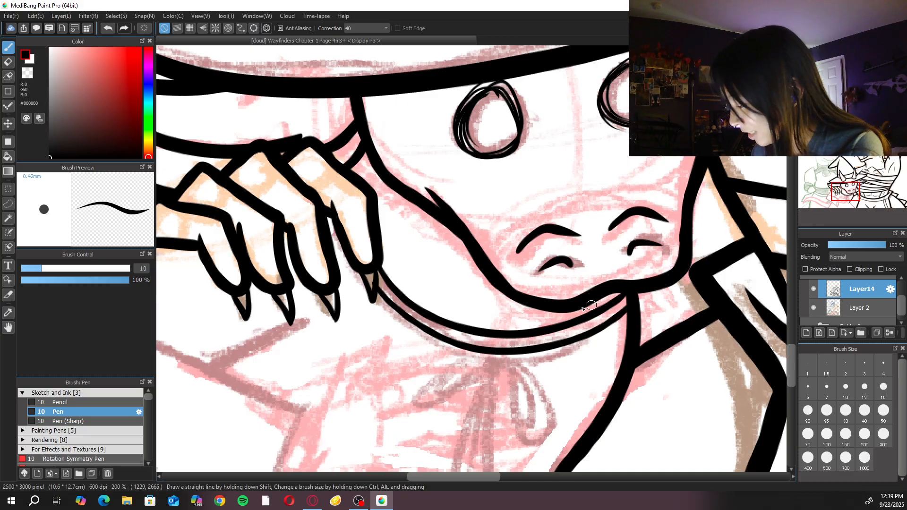
key(ctrl+plus)
key(e)
mouse_move(324, 295)
mouse_down()
mouse_move(323, 302)
mouse_move(328, 288)
mouse_move(327, 310)
mouse_up()
key(b)
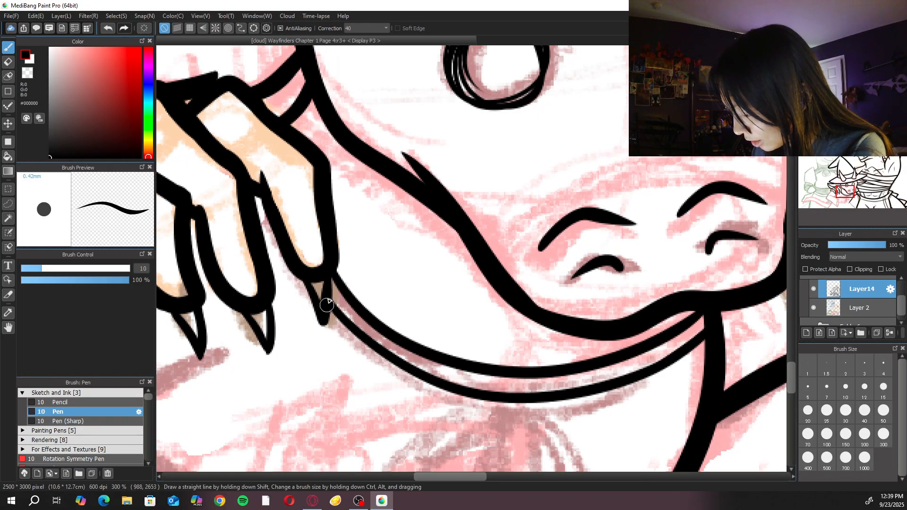
Set the pen size to 20 and ink the sleeve's outer edge from below the hand around the elbow
key(ctrl+minus)
key(ctrl+minus)
key(ctrl+minus)
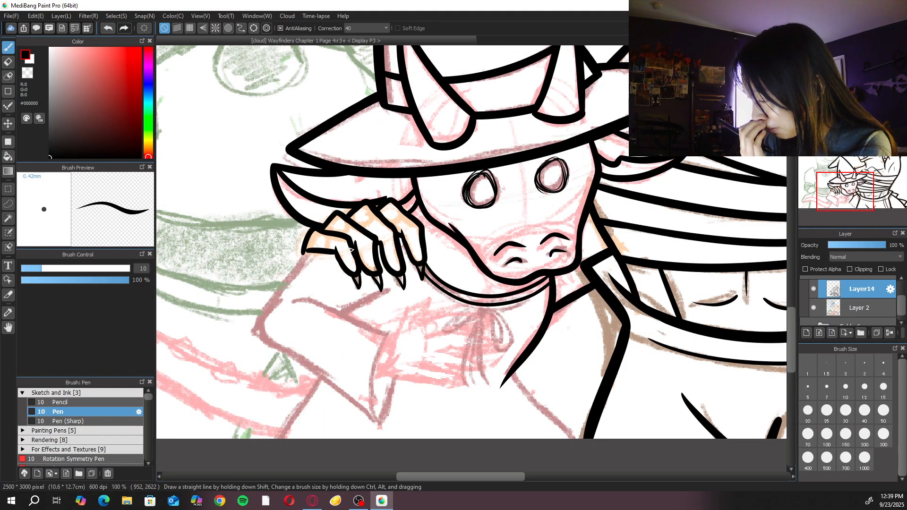
key(ctrl+plus)
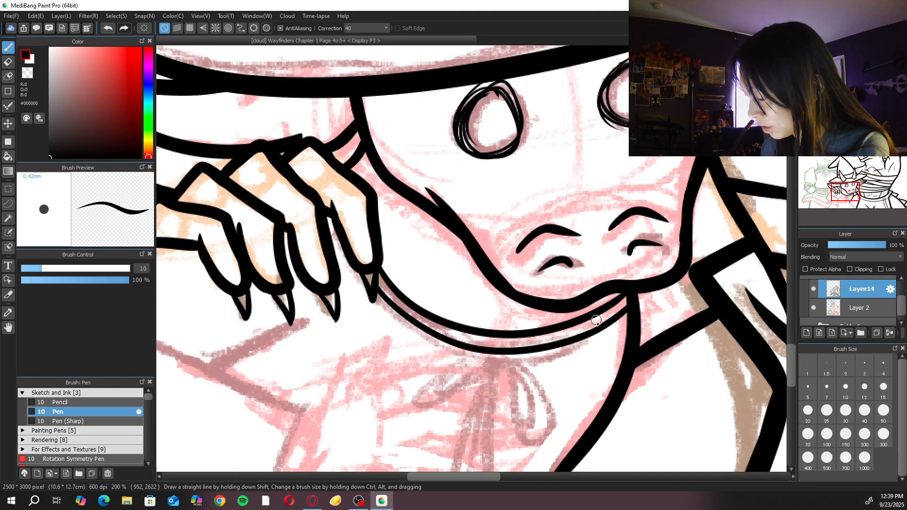
scroll(595, 320, down, 1)
key(ctrl+minus)
key(ctrl+minus)
key(ctrl+minus)
key(ctrl+plus)
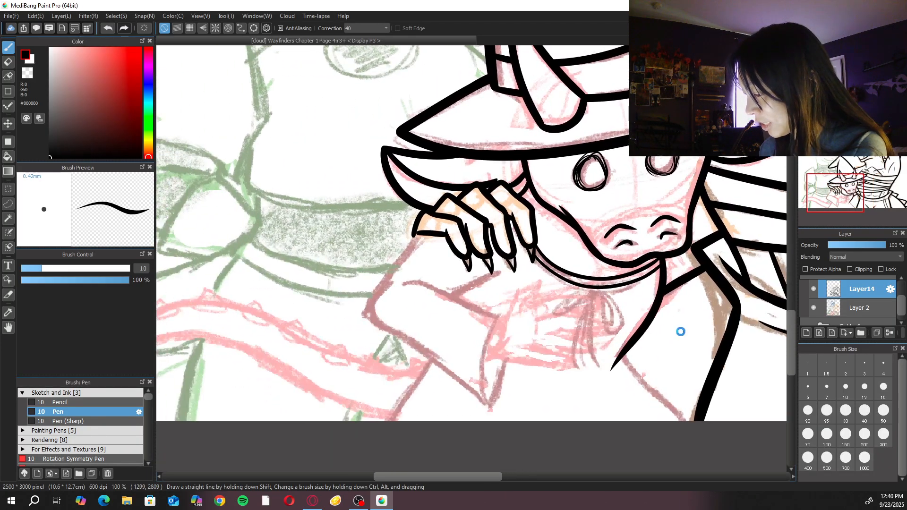
key(ctrl+plus)
click(808, 410)
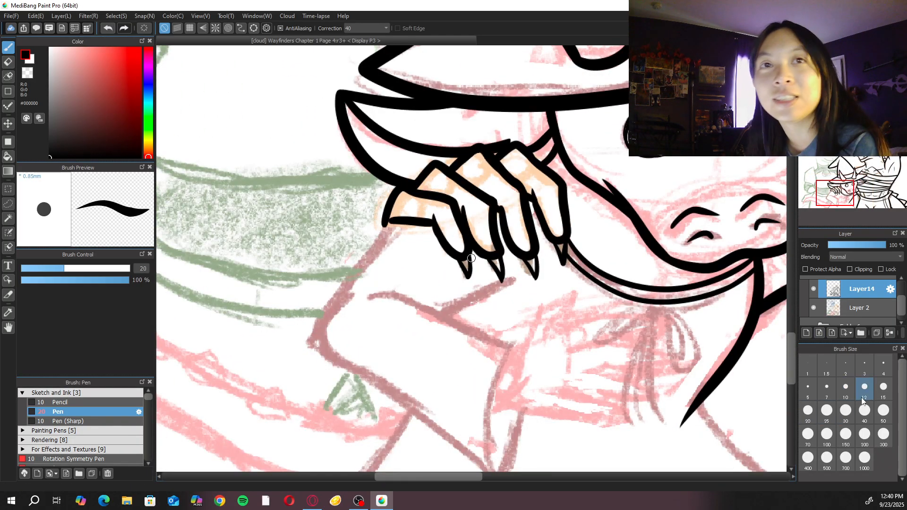
drag(392, 222, 344, 288)
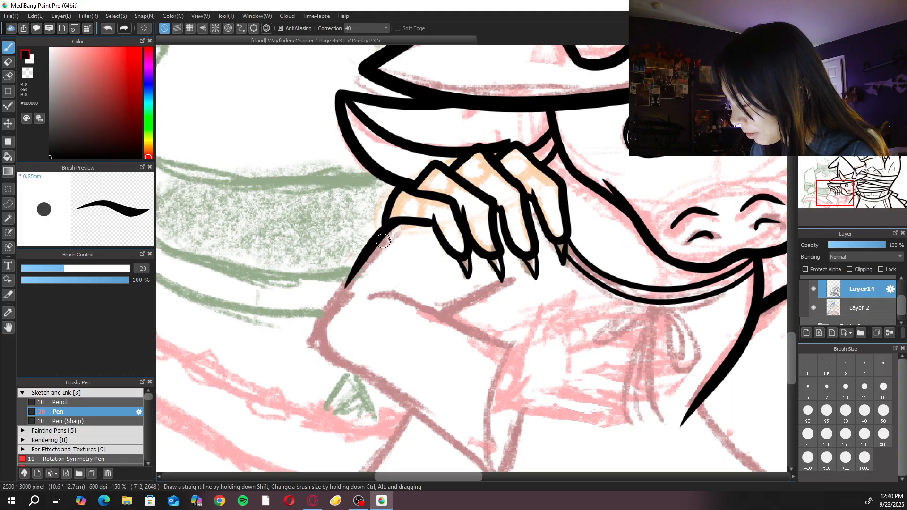
key(ctrl+z)
drag(396, 218, 352, 273)
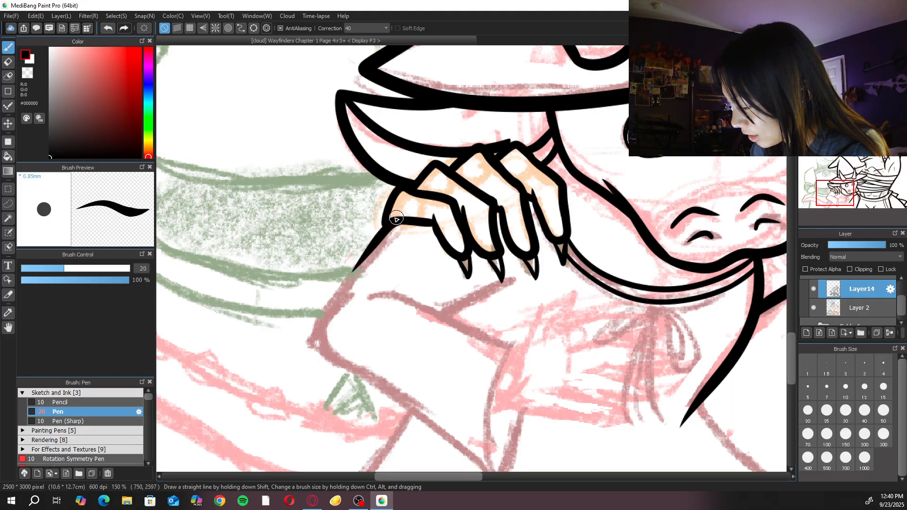
mouse_move(381, 233)
mouse_down()
mouse_move(319, 319)
mouse_move(321, 346)
mouse_move(390, 409)
mouse_up()
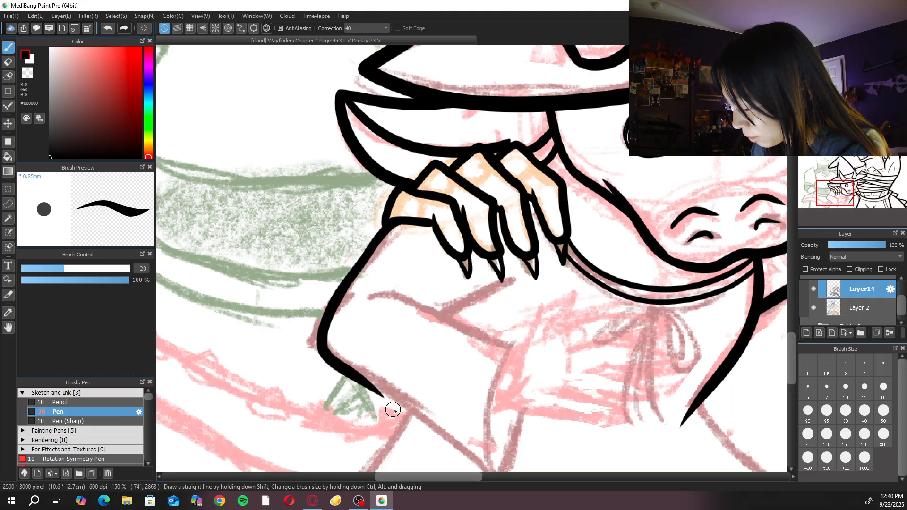
Ink the sleeve's lower edge from the elbow down to the pointed tip of the cuff
drag(486, 356, 467, 269)
key(ctrl+z)
mouse_move(319, 203)
mouse_down()
mouse_move(307, 230)
mouse_move(326, 279)
mouse_move(425, 352)
mouse_move(477, 410)
mouse_up()
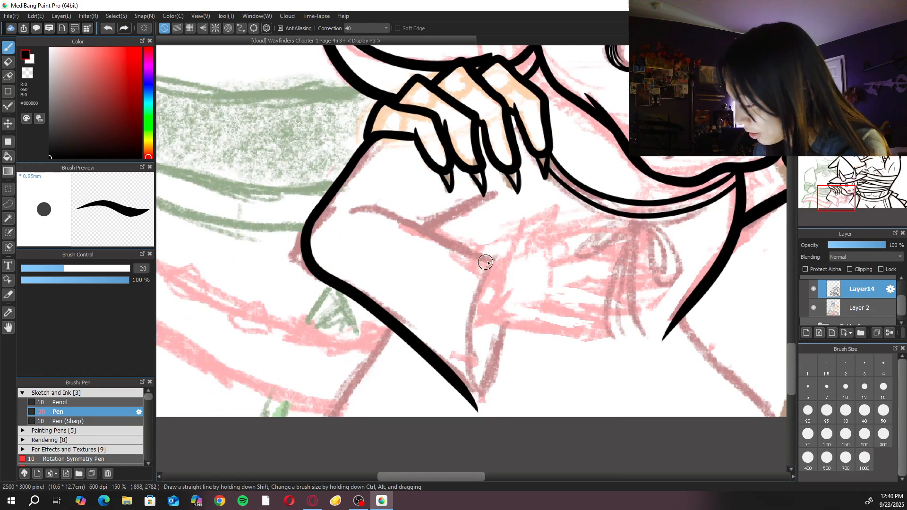
drag(493, 259, 477, 407)
key(ctrl+z)
key(ctrl+z)
key(ctrl+z)
key(ctrl+z)
mouse_move(321, 204)
mouse_down()
mouse_move(345, 289)
mouse_move(385, 303)
mouse_move(322, 204)
mouse_move(348, 289)
mouse_move(468, 385)
mouse_up()
key(ctrl+z)
drag(424, 347, 482, 395)
key(ctrl+z)
drag(440, 355, 478, 397)
Ink the cuff's curved opening edge down to the pointed tip and the short back edge rising from it
mouse_move(493, 259)
mouse_down()
mouse_move(472, 332)
mouse_move(481, 397)
mouse_up()
key(ctrl+z)
mouse_move(493, 259)
mouse_down()
mouse_move(474, 307)
mouse_move(481, 399)
mouse_up()
drag(502, 324, 481, 397)
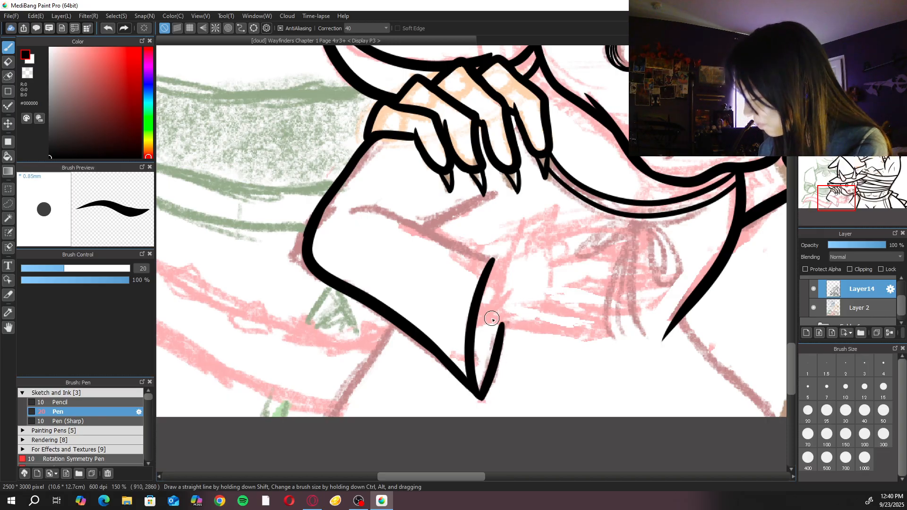
Ink the sleeve's upper edge as a curved fold running down to the cuff's upper corner
key(ctrl+Left)
key(Up)
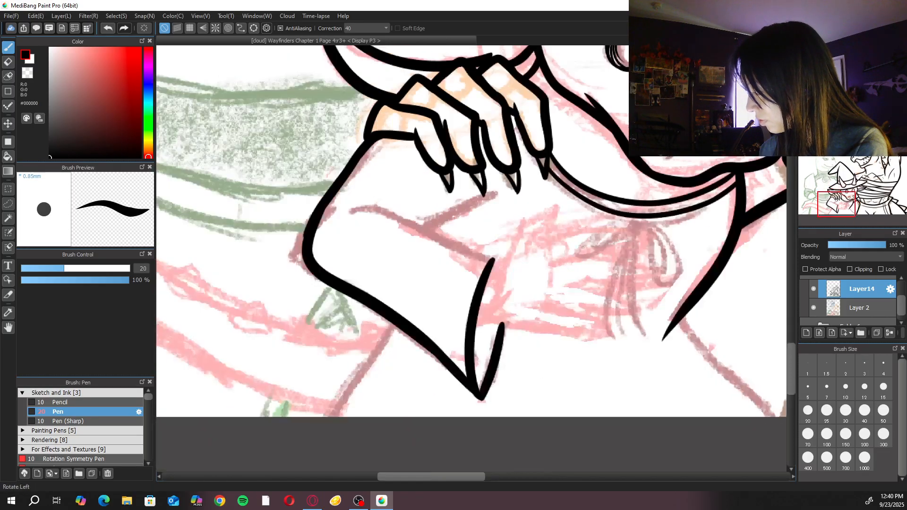
key(ctrl+0)
mouse_move(588, 353)
mouse_down()
mouse_move(610, 252)
mouse_move(601, 276)
mouse_move(567, 275)
mouse_up()
scroll(615, 245, up, 2)
drag(657, 296, 645, 468)
drag(555, 393, 685, 119)
scroll(658, 195, up, 1)
key(ctrl+plus)
key(ctrl+plus)
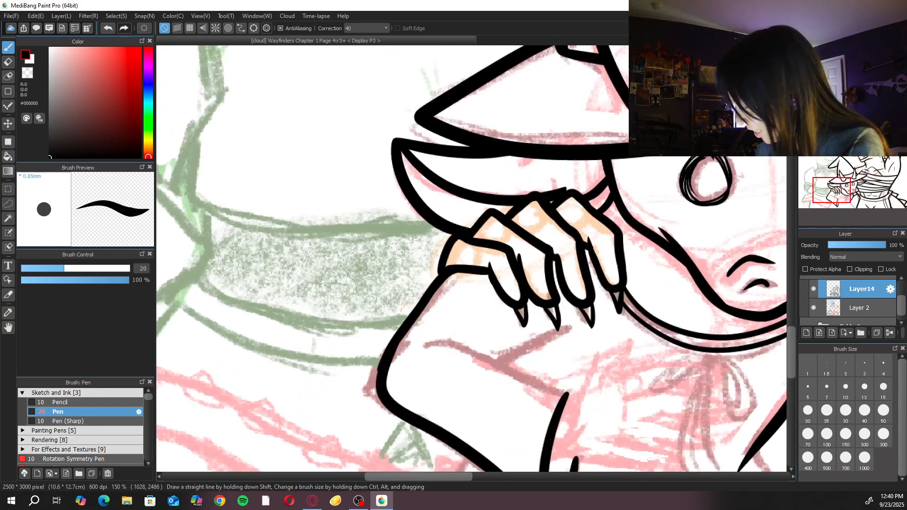
key(Left)
key(Left)
key(Left)
key(Left)
drag(636, 245, 526, 352)
Ink the short diagonal crease branching from the sleeve's upper fold toward the claws
drag(575, 282, 588, 192)
key(ctrl+z)
mouse_move(569, 286)
mouse_down()
mouse_move(581, 205)
mouse_move(581, 255)
mouse_move(590, 211)
mouse_up()
key(ctrl+z)
mouse_move(614, 151)
mouse_down()
mouse_move(661, 326)
mouse_move(639, 328)
mouse_move(656, 138)
mouse_up()
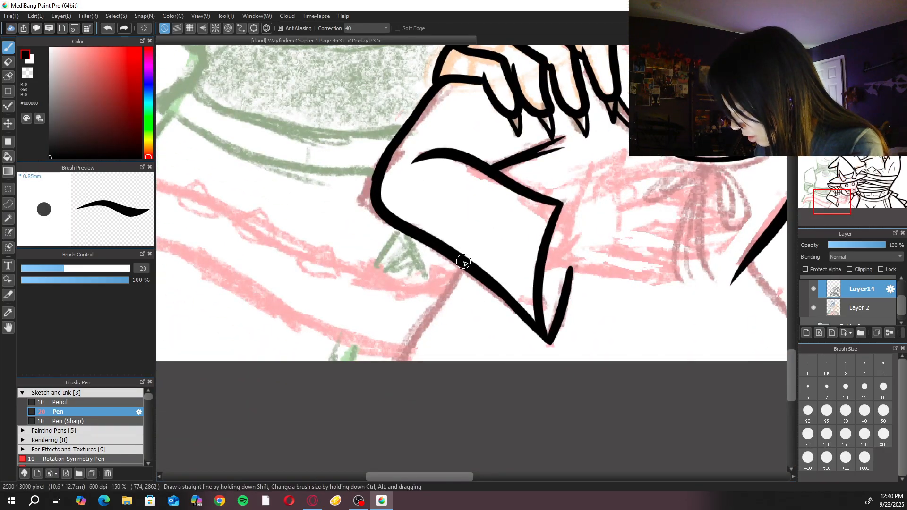
Ink the body lines running to the page's bottom edge, one from under the sleeve and one from the chest line's lower end
drag(639, 357, 440, 369)
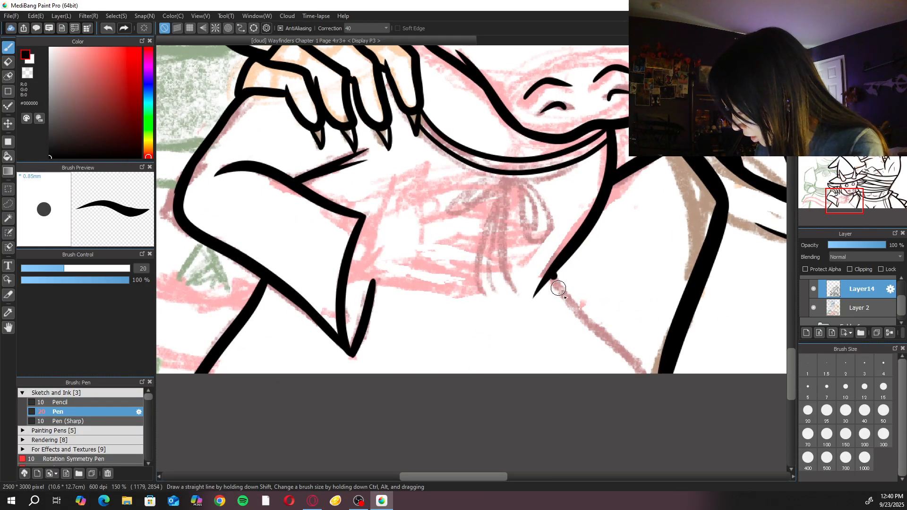
drag(555, 283, 657, 403)
key(ctrl+z)
mouse_move(551, 279)
mouse_down()
mouse_move(545, 303)
mouse_move(547, 295)
mouse_up()
key(ctrl+z)
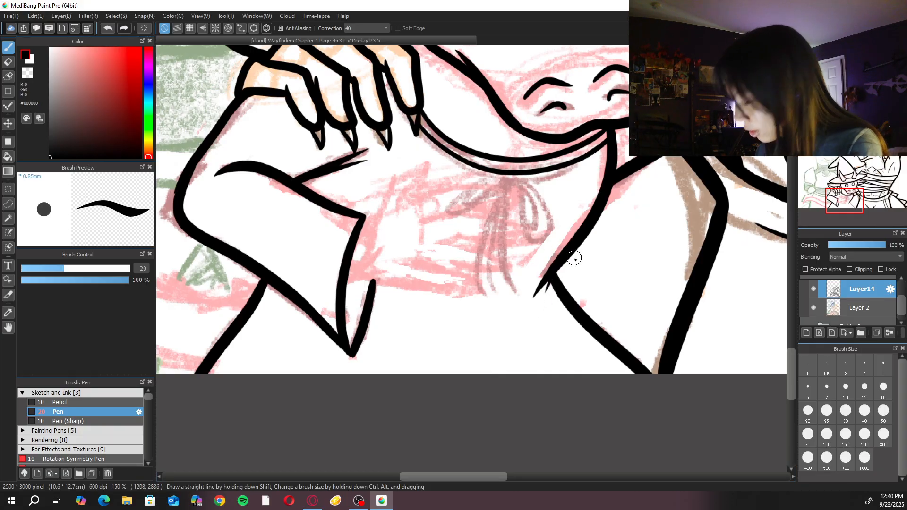
Ink a short line from the cuff's upper corner toward the bull's chest
key(ctrl+minus)
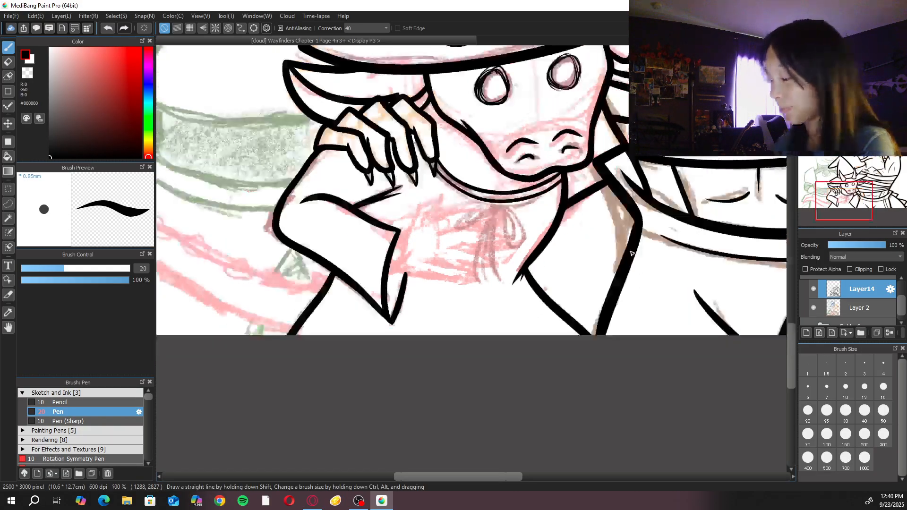
drag(588, 314, 587, 357)
key(ctrl+plus)
drag(467, 353, 504, 353)
key(ctrl+plus)
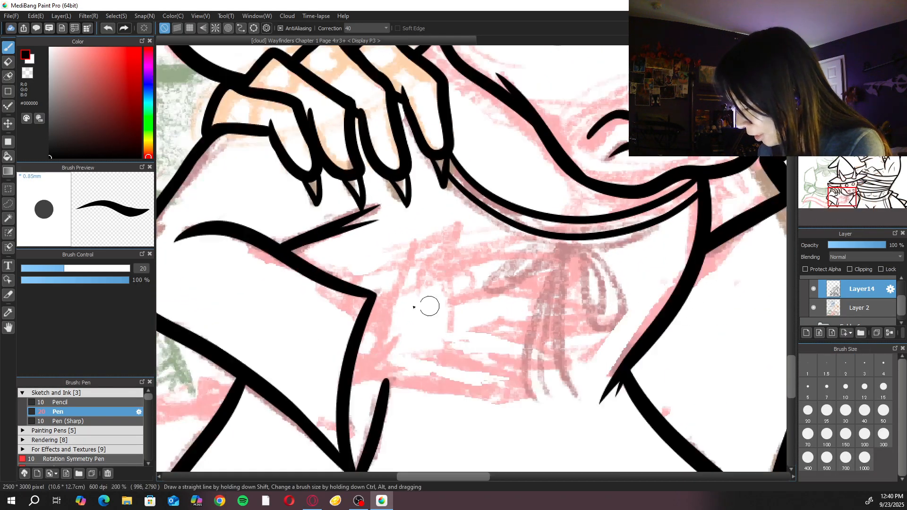
drag(368, 299, 393, 293)
key(ctrl+z)
click(828, 413)
key(ctrl+z)
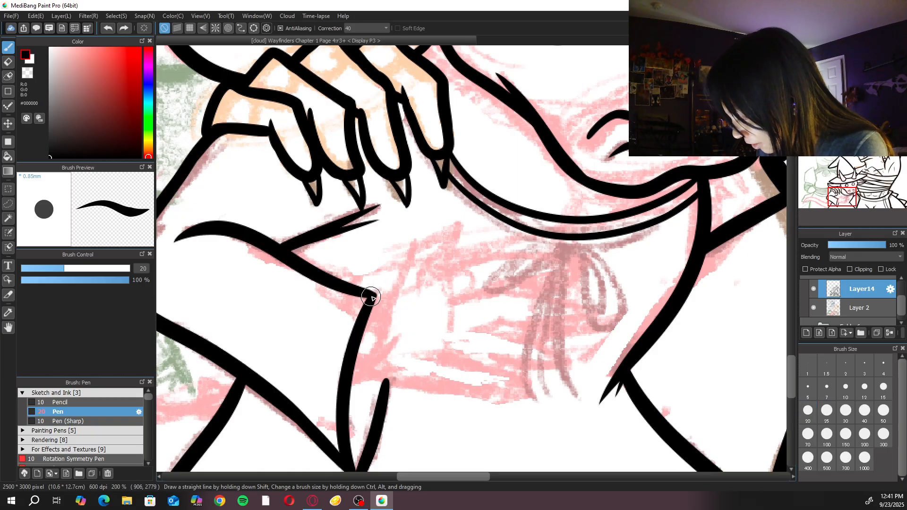
key(ctrl+z)
drag(379, 294, 399, 287)
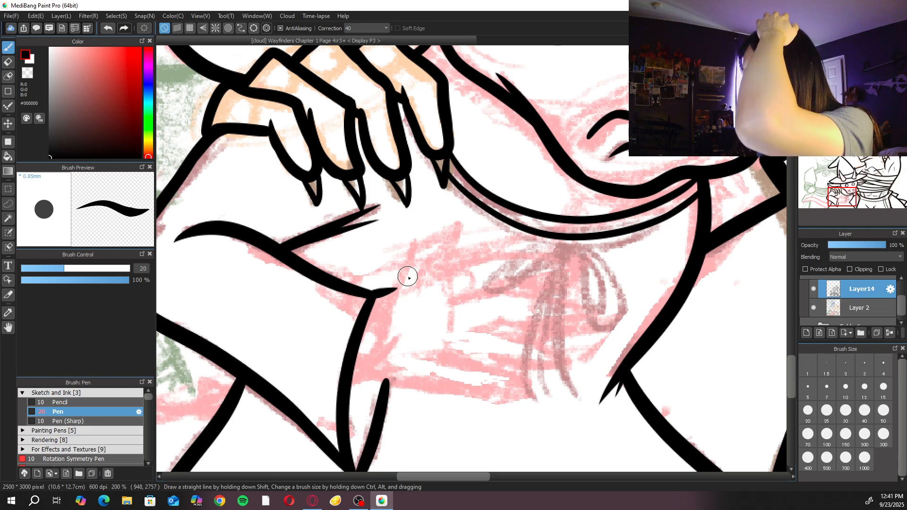
Set the pen size to 15 and ink a jagged torso contour rising from the cuff's upper corner, with a pointed zigzag beneath the collar
click(851, 360)
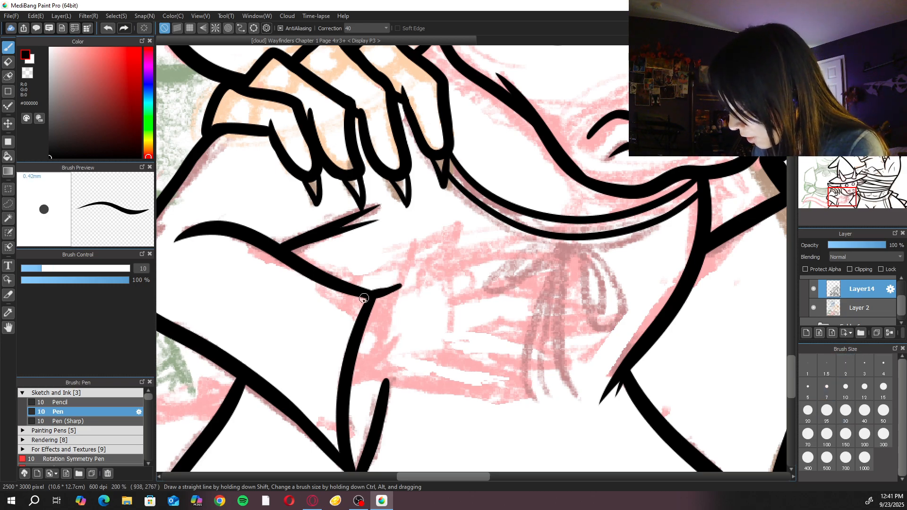
key(bracketright)
key(bracketright)
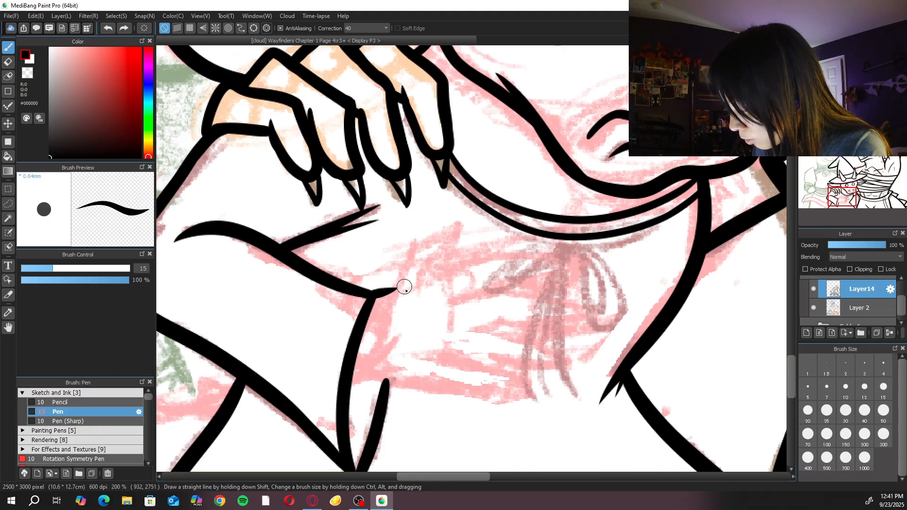
mouse_move(378, 292)
mouse_down()
mouse_move(396, 289)
mouse_move(418, 252)
mouse_move(460, 228)
mouse_up()
key(ctrl+z)
drag(444, 279, 508, 263)
mouse_move(410, 273)
mouse_down()
mouse_move(374, 297)
mouse_move(394, 288)
mouse_move(422, 250)
mouse_move(463, 245)
mouse_up()
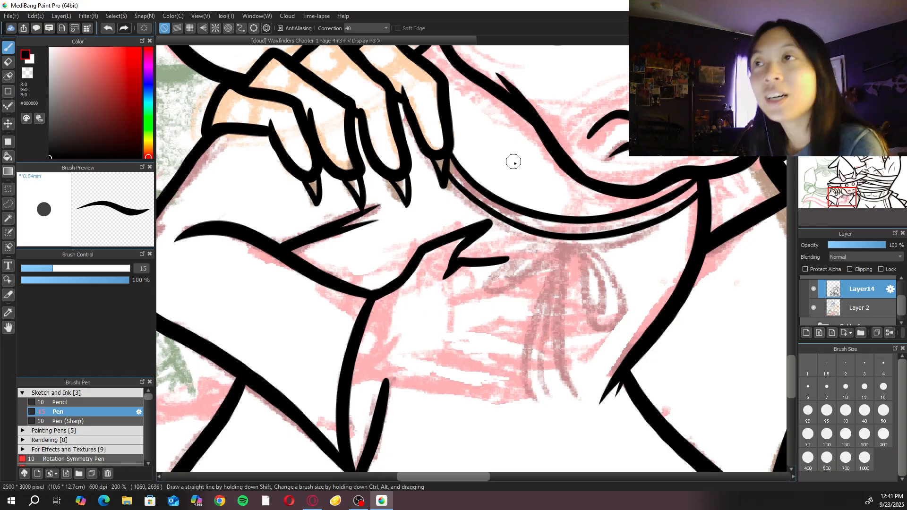
Redraw the contour's upper part as a curve rising from the cuff's corner, continuing in a flatter line to the zigzag's tip beneath the collar
key(ctrl+z)
drag(432, 241, 383, 296)
mouse_move(435, 236)
mouse_down()
mouse_move(495, 233)
mouse_move(471, 254)
mouse_up()
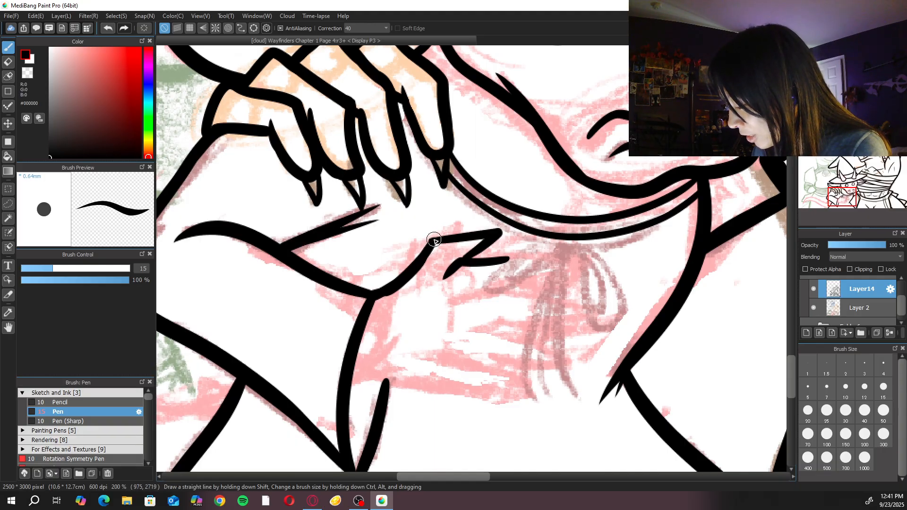
drag(432, 239, 405, 282)
key(ctrl+z)
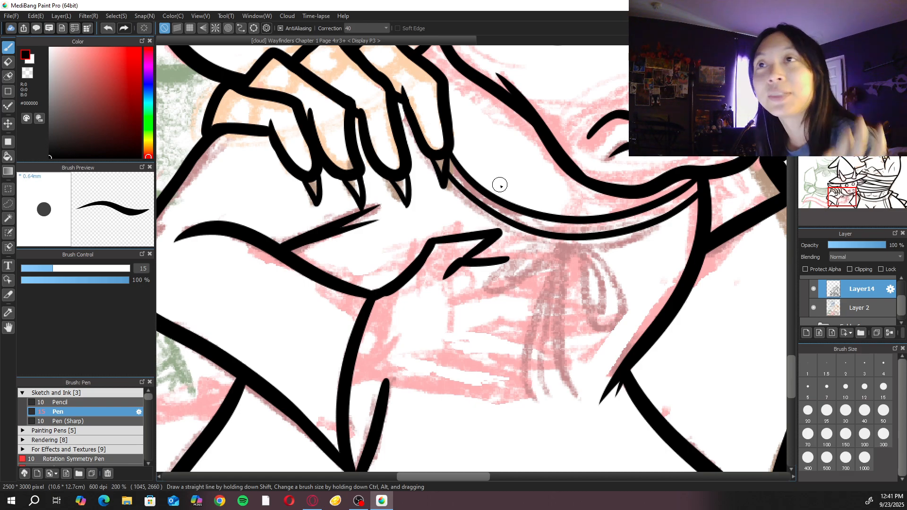
drag(617, 316, 599, 283)
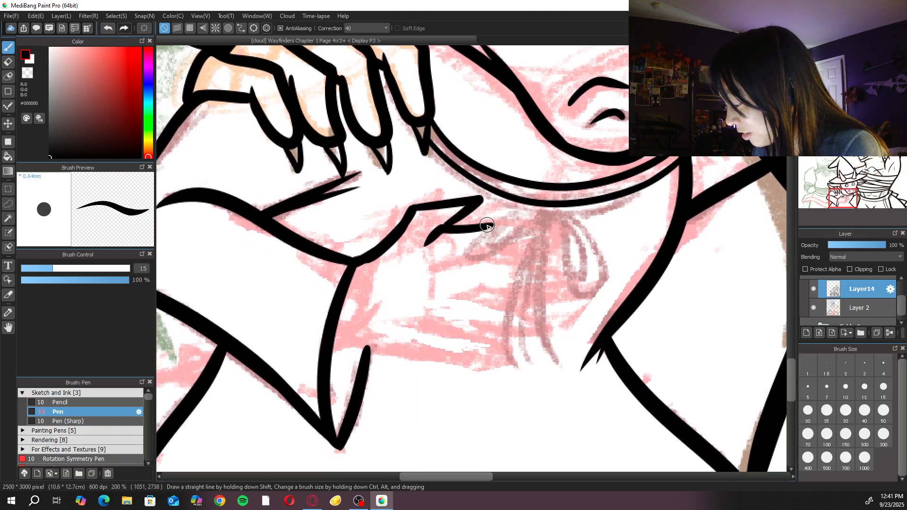
Ink the pointed index finger of the sleeved hand on the hat-wearing character's chest, undoing strokes that miss
drag(486, 226, 549, 239)
key(ctrl+z)
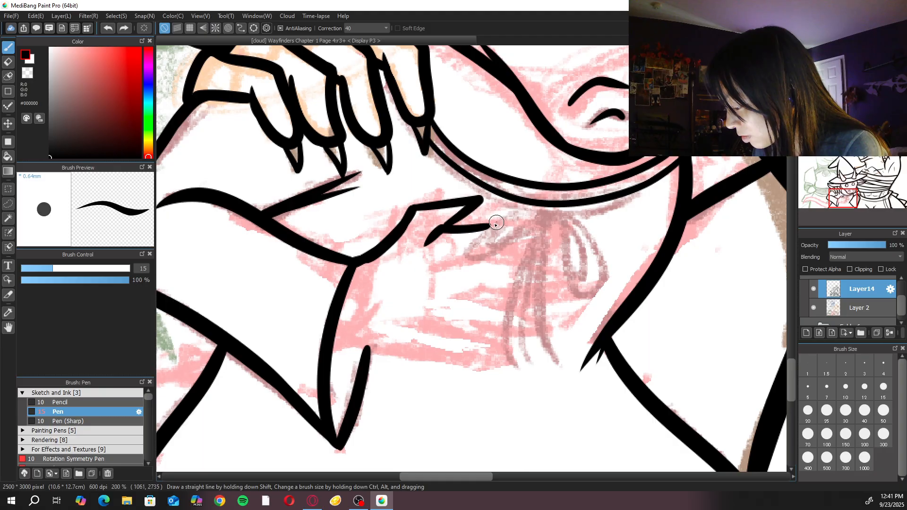
mouse_move(494, 226)
mouse_down()
mouse_move(574, 237)
mouse_move(508, 244)
mouse_move(495, 225)
mouse_move(573, 239)
mouse_move(510, 244)
mouse_move(467, 226)
mouse_move(502, 222)
mouse_move(593, 246)
mouse_move(506, 242)
mouse_move(500, 222)
mouse_move(502, 243)
mouse_move(518, 245)
mouse_move(477, 256)
mouse_up()
key(ctrl+z)
key(ctrl+z)
key(ctrl+z)
key(ctrl+z)
key(ctrl+z)
key(ctrl+z)
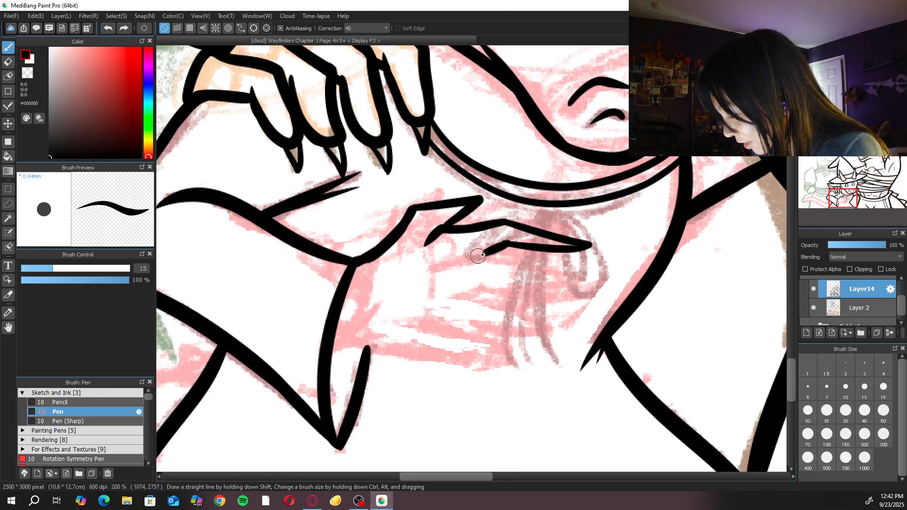
Ink the middle finger directly below the index finger, redoing its strokes to follow the pink sketch
scroll(588, 233, down, 3)
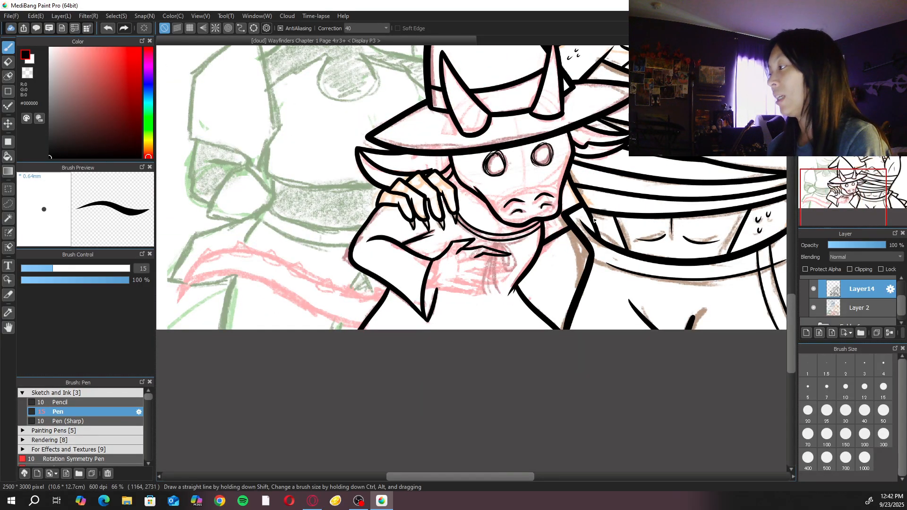
scroll(594, 220, up, 3)
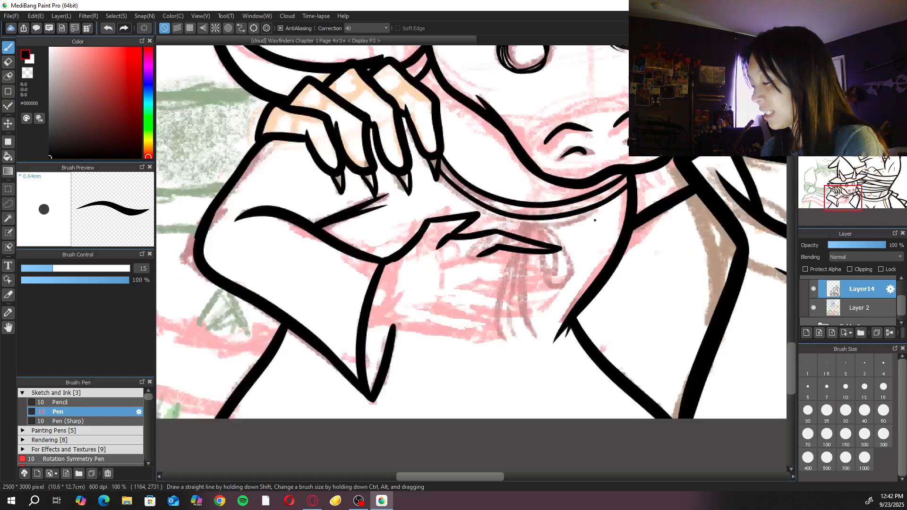
mouse_move(489, 260)
mouse_down()
mouse_move(421, 259)
mouse_move(419, 284)
mouse_up()
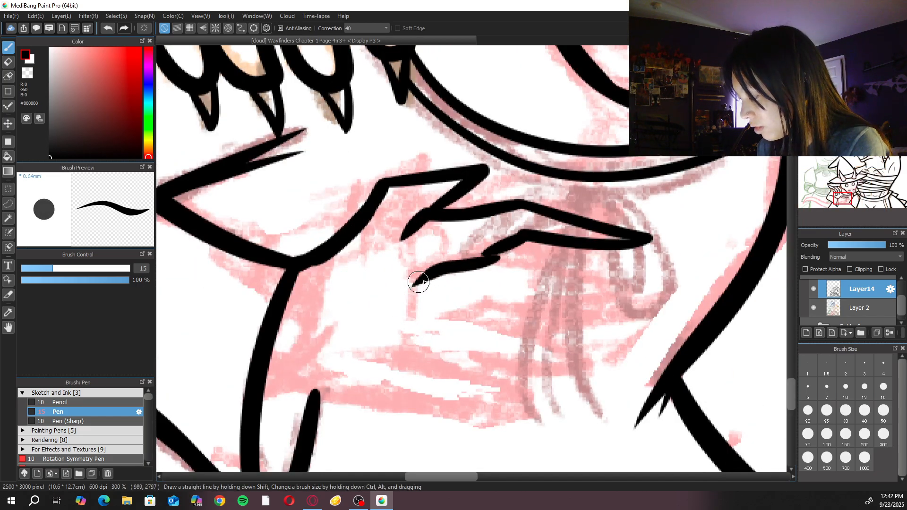
key(ctrl+z)
drag(491, 258, 424, 269)
key(ctrl+z)
mouse_move(494, 255)
mouse_down()
mouse_move(412, 277)
mouse_move(471, 259)
mouse_move(516, 260)
mouse_move(472, 255)
mouse_move(491, 257)
mouse_move(466, 259)
mouse_move(512, 257)
mouse_move(617, 283)
mouse_move(508, 296)
mouse_move(561, 306)
mouse_move(490, 304)
mouse_move(449, 315)
mouse_up()
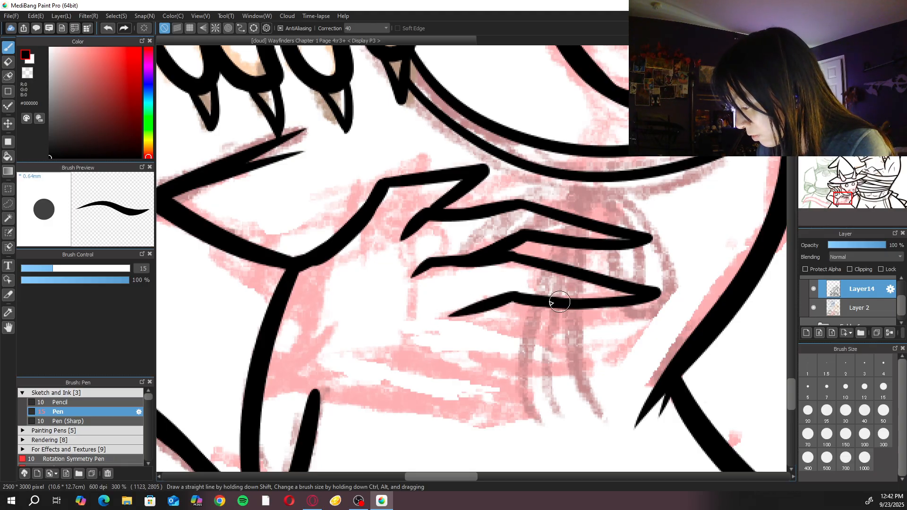
Examine the inked fingers in close-up and against the surrounding figures
key(ctrl+minus)
key(ctrl+minus)
key(ctrl+minus)
key(ctrl+minus)
key(ctrl+plus)
key(ctrl+plus)
key(ctrl+minus)
key(ctrl+minus)
key(ctrl+minus)
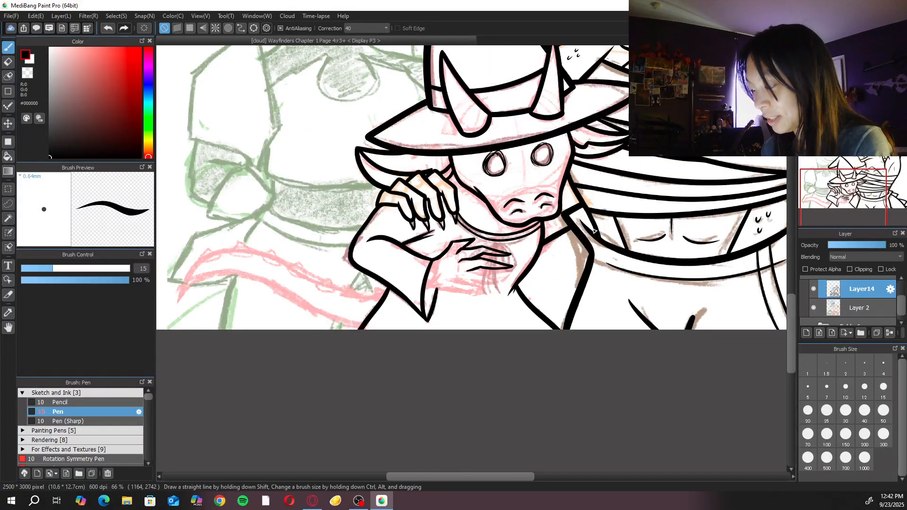
mouse_move(669, 303)
mouse_down()
mouse_move(540, 342)
mouse_move(527, 371)
mouse_move(494, 404)
mouse_move(515, 415)
mouse_move(538, 411)
mouse_move(668, 322)
mouse_up()
key(ctrl+plus)
key(ctrl+plus)
key(ctrl+plus)
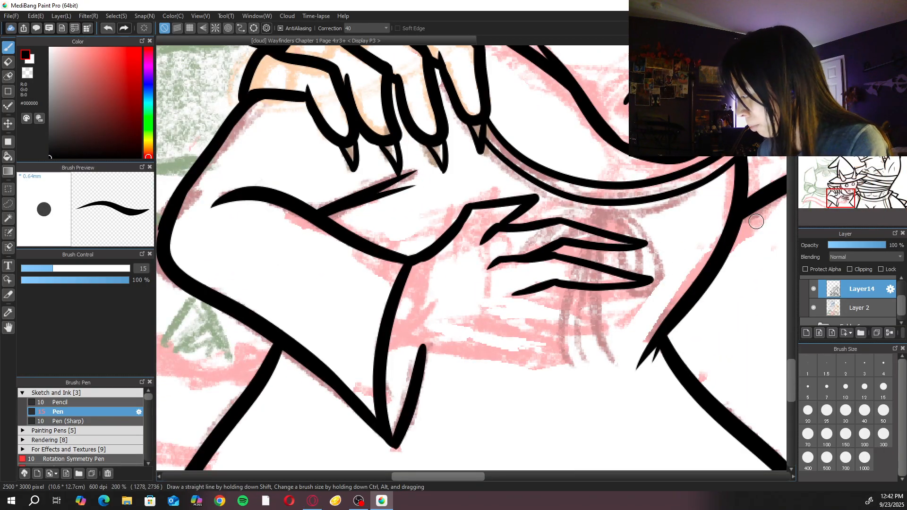
Redraw the short line below the middle finger and ink the tapered ring finger beside it
key(ctrl+plus)
drag(594, 185, 553, 253)
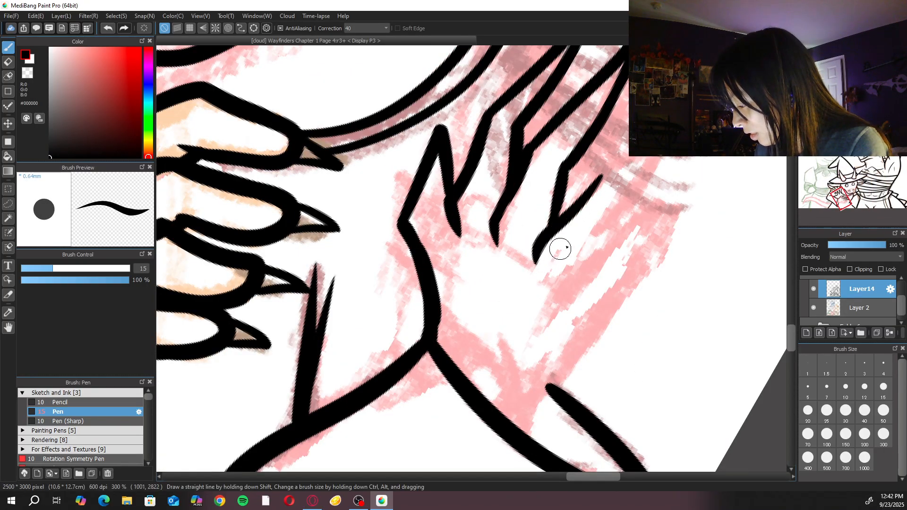
key(ctrl+z)
drag(594, 182, 539, 266)
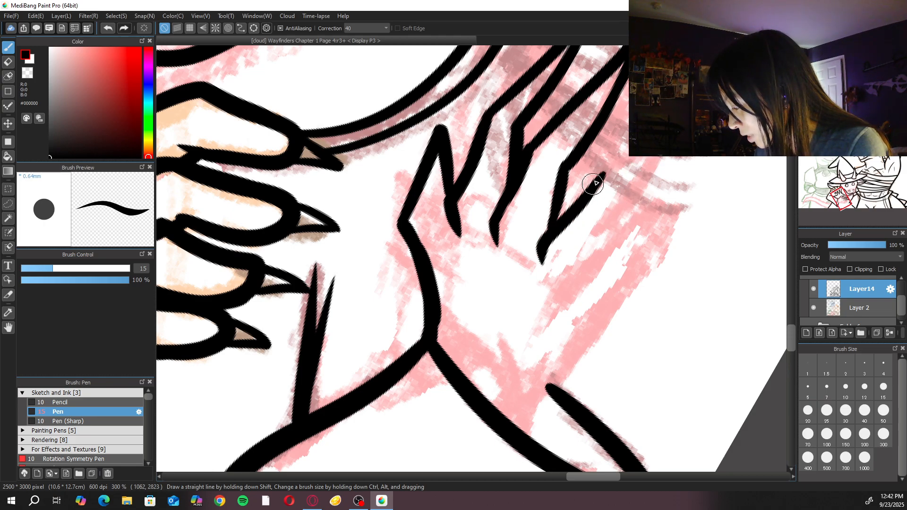
mouse_move(595, 182)
mouse_down()
mouse_move(629, 167)
mouse_move(623, 208)
mouse_move(582, 265)
mouse_up()
key(ctrl+z)
mouse_move(628, 203)
mouse_down()
mouse_move(593, 243)
mouse_move(590, 262)
mouse_up()
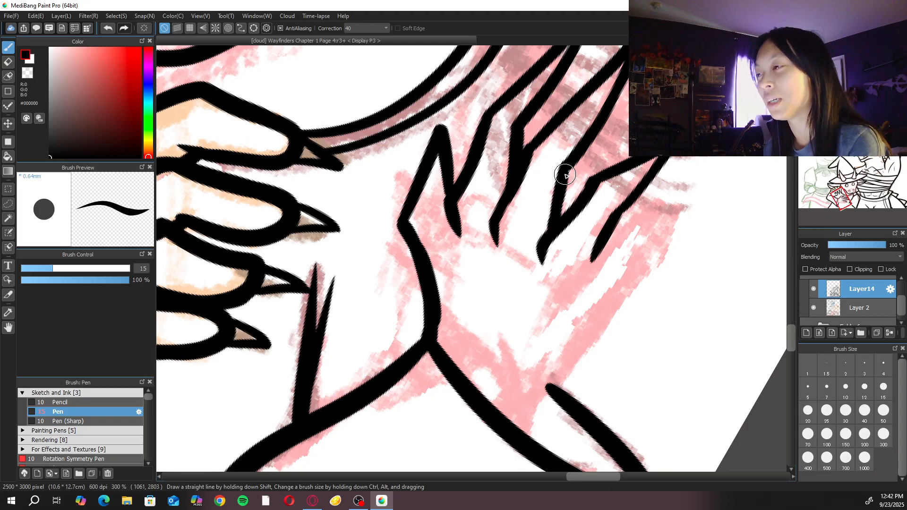
Ink the short dividing line between the ring finger and the little finger, retrying the stroke
mouse_move(668, 208)
mouse_down()
mouse_move(587, 267)
mouse_move(608, 249)
mouse_move(573, 294)
mouse_move(574, 318)
mouse_up()
key(ctrl+z)
key(ctrl+z)
drag(591, 267, 569, 308)
key(ctrl+z)
drag(597, 262, 568, 312)
Ink the little finger's outer side and the lower edge of the hand up to the sleeve cuff
drag(682, 204, 628, 232)
key(ctrl+z)
mouse_move(683, 203)
mouse_down()
mouse_move(635, 258)
mouse_move(682, 203)
mouse_move(596, 326)
mouse_up()
key(ctrl+z)
mouse_move(613, 296)
mouse_down()
mouse_move(581, 355)
mouse_move(517, 429)
mouse_up()
key(Up)
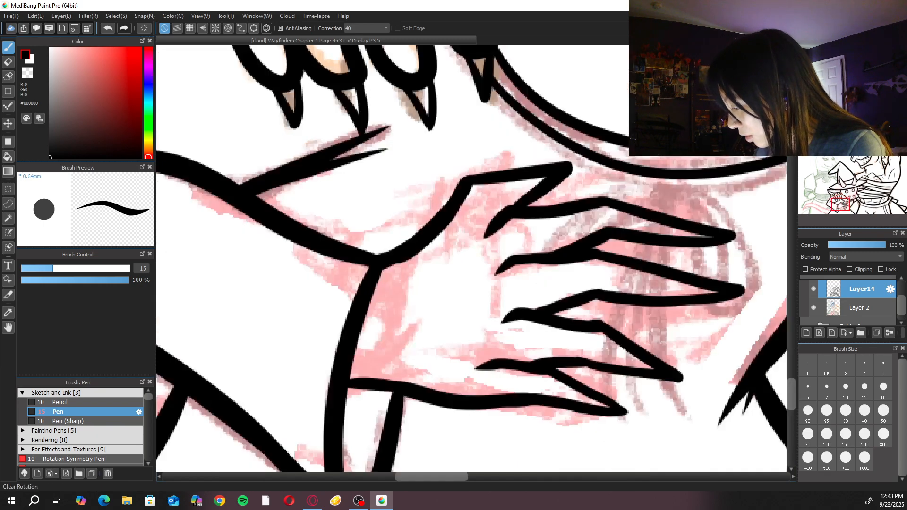
Redraw the end of the hand's lower edge so that it runs cleanly into the sleeve cuff
key(ctrl+z)
drag(375, 369, 440, 396)
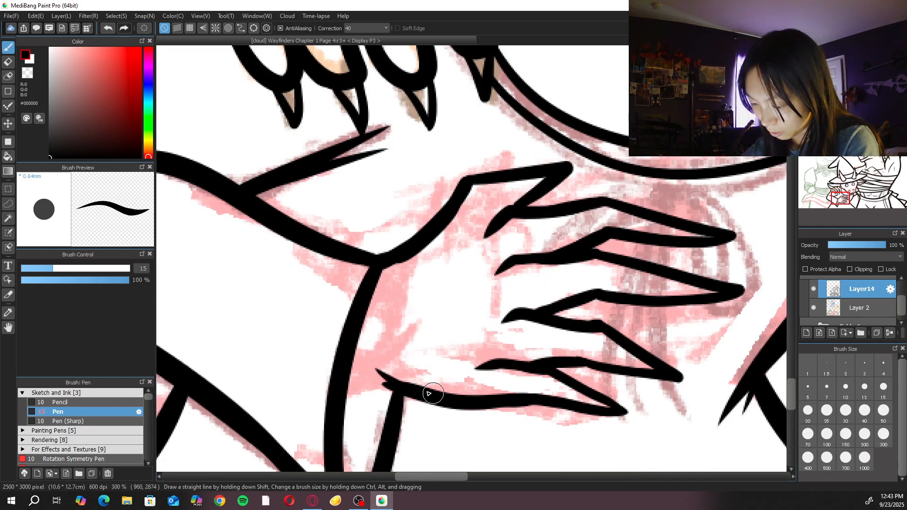
drag(345, 370, 396, 388)
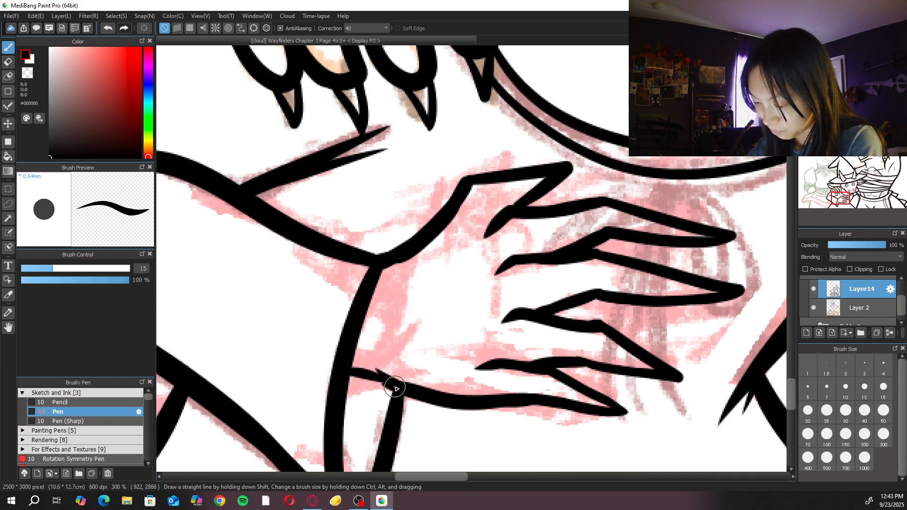
key(ctrl+z)
key(Left)
key(Left)
mouse_move(460, 403)
mouse_down()
mouse_move(505, 293)
mouse_move(468, 325)
mouse_up()
key(ctrl+z)
drag(516, 294, 466, 324)
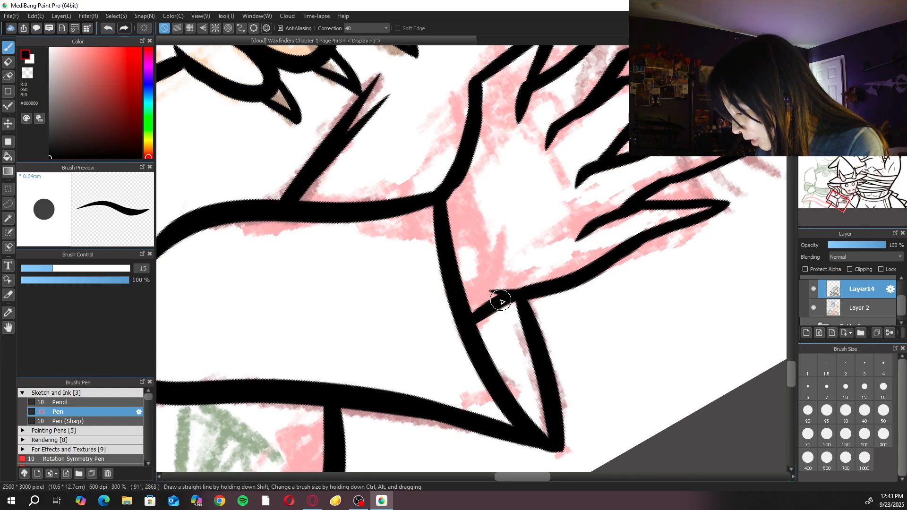
key(Right)
key(Right)
key(ctrl+minus)
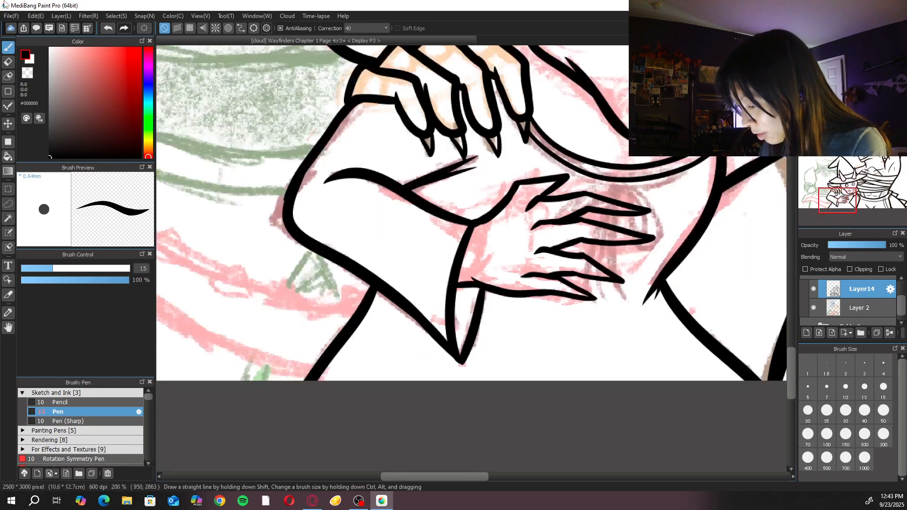
Inspect the join between hand and sleeve cuff, and view the whole page
key(Left)
key(Left)
key(ctrl+plus)
key(ctrl+plus)
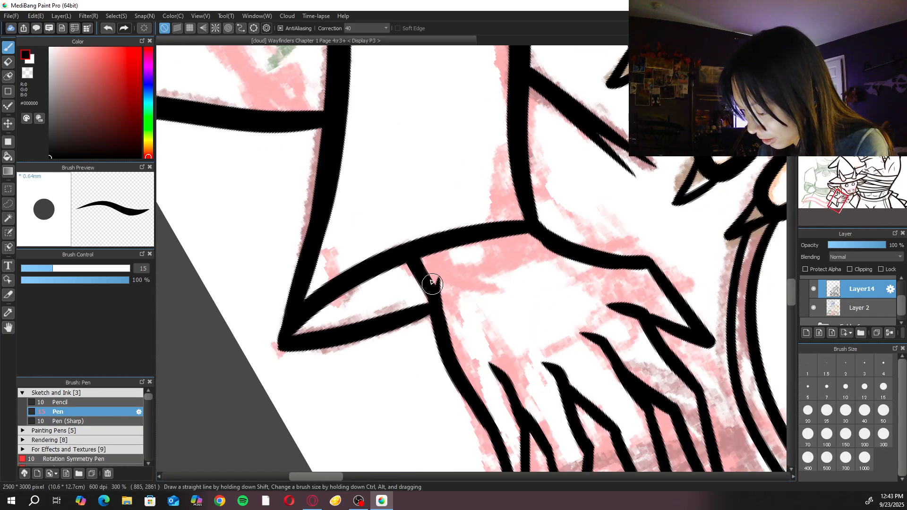
key(Right)
key(Right)
key(ctrl+0)
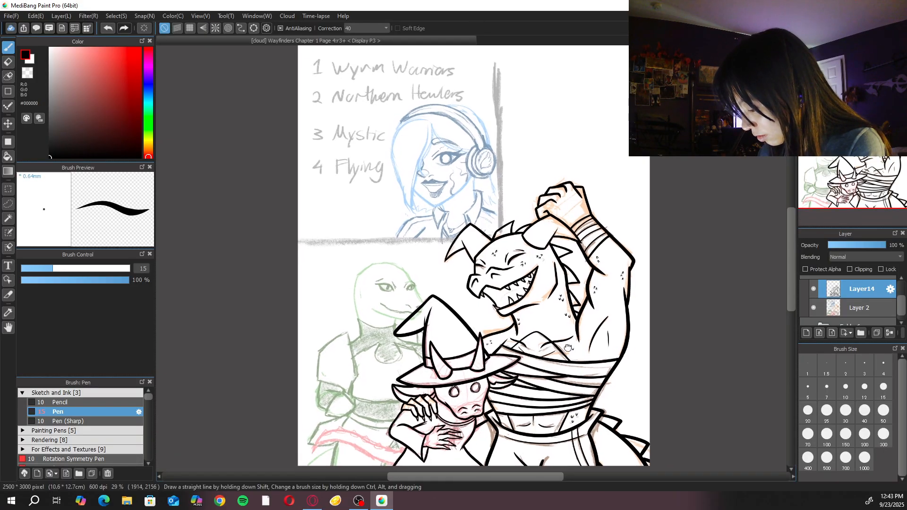
Set the pen size to 20 and ink the tail's upper edge from the sleeve to the tip
drag(568, 346, 628, 228)
scroll(627, 228, up, 4)
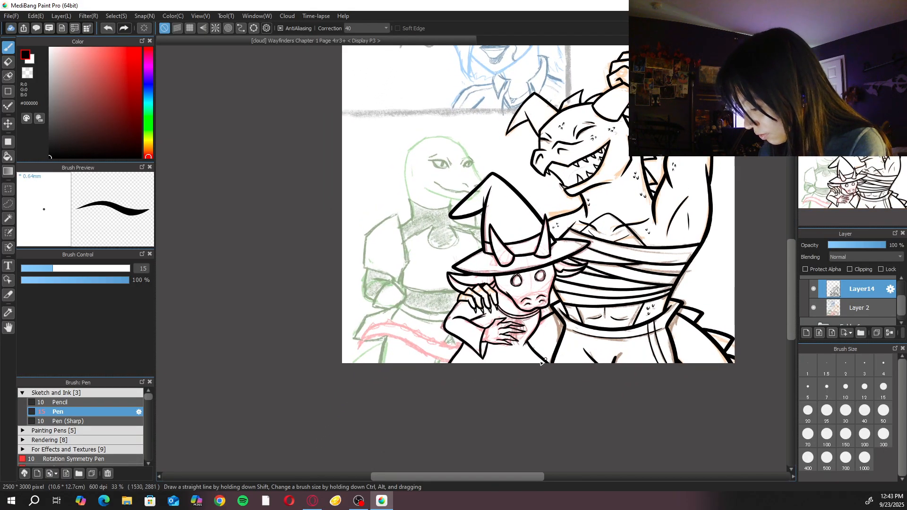
scroll(607, 301, up, 3)
key(Left)
key(Left)
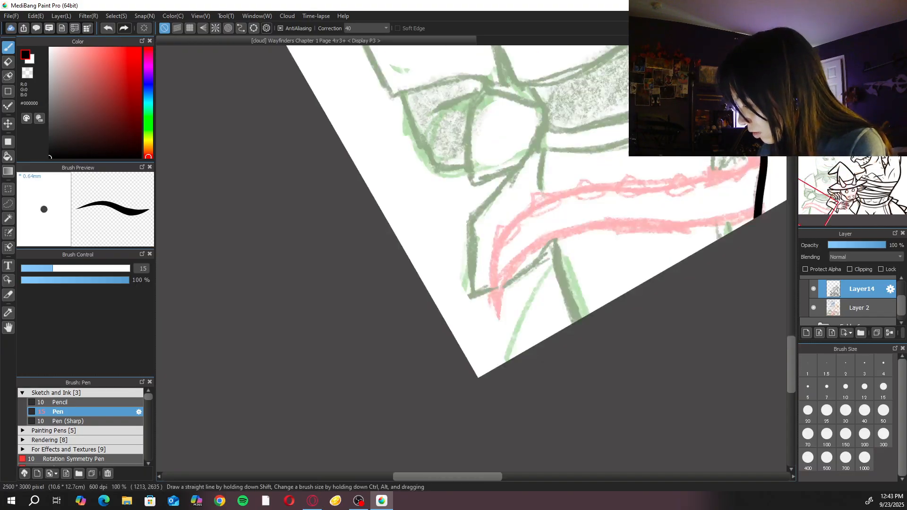
drag(605, 170, 574, 276)
click(808, 411)
mouse_move(626, 162)
mouse_down()
mouse_move(587, 195)
mouse_move(494, 404)
mouse_up()
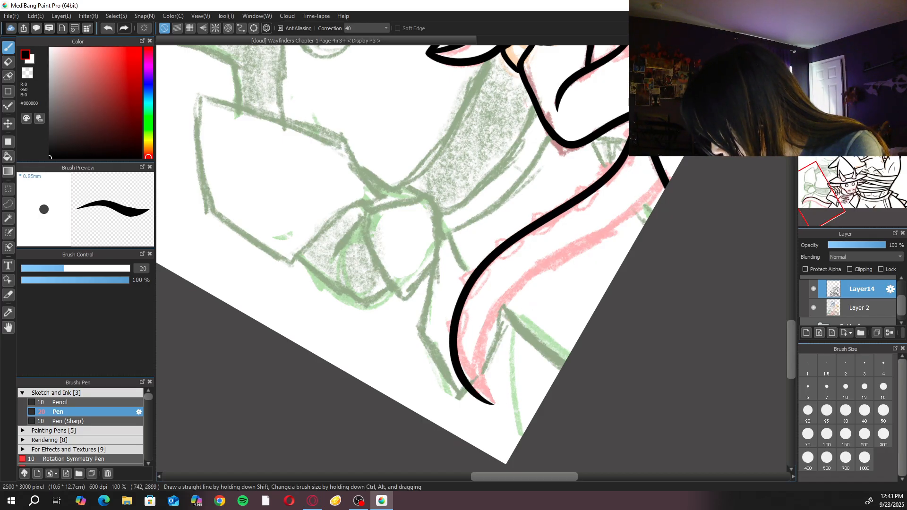
Ink the tail's lower edge from the robe to the tip, repeating the stroke for a smooth curve
mouse_move(662, 181)
mouse_down()
mouse_move(537, 275)
mouse_move(492, 402)
mouse_up()
key(ctrl+z)
drag(663, 178, 506, 312)
key(ctrl+z)
mouse_move(664, 172)
mouse_down()
mouse_move(659, 188)
mouse_move(492, 313)
mouse_move(493, 404)
mouse_up()
Inspect the tail's inked edges and close the gap where they meet at the tip
drag(614, 298, 605, 250)
key(ctrl+plus)
drag(737, 189, 502, 305)
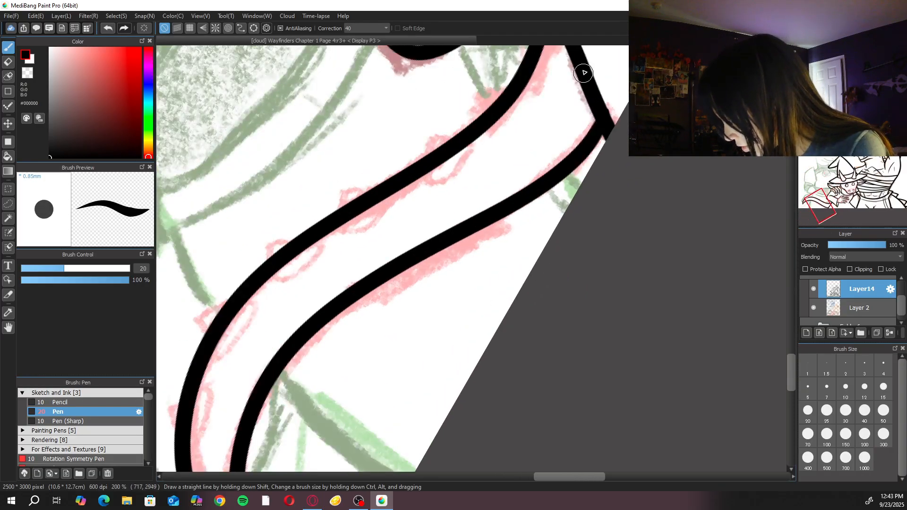
drag(548, 89, 543, 320)
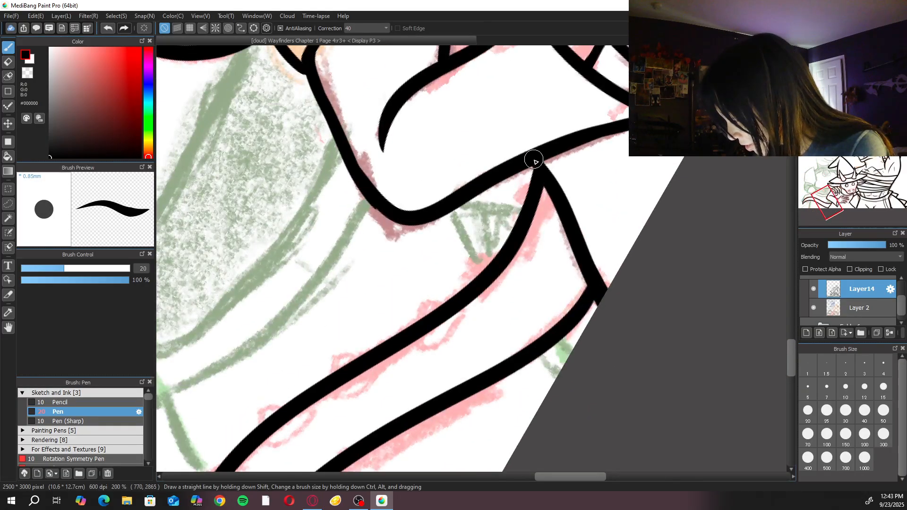
scroll(522, 223, down, 5)
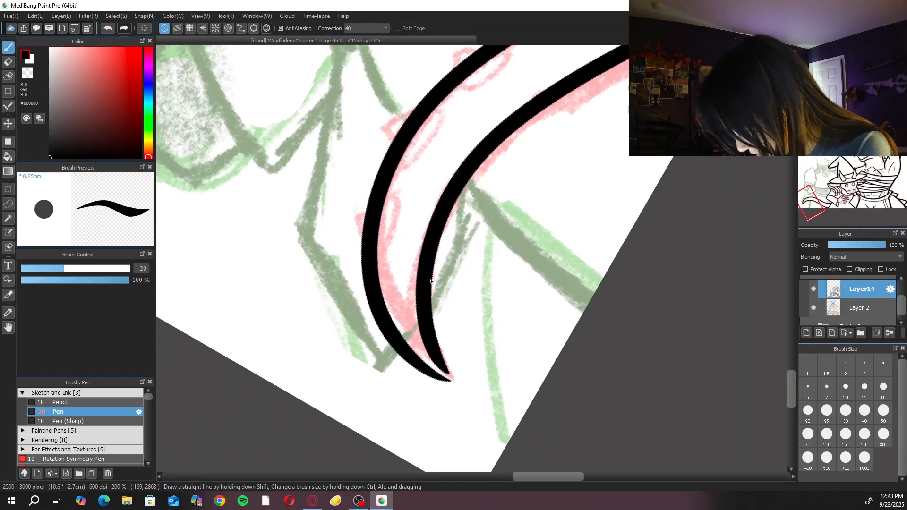
drag(415, 345, 456, 379)
key(ctrl+z)
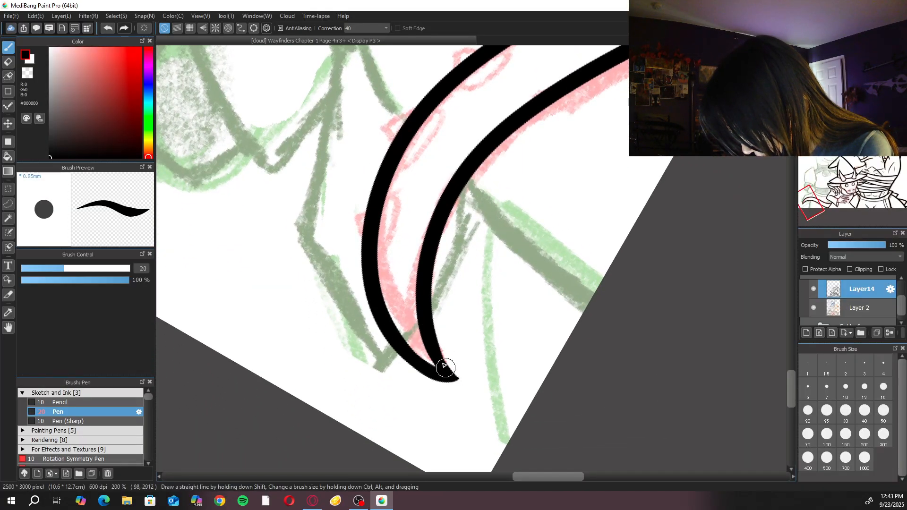
Check the inked tail against the rest of the page and save the drawing
key(Up)
key(ctrl+minus)
key(ctrl+minus)
key(ctrl+minus)
key(ctrl+minus)
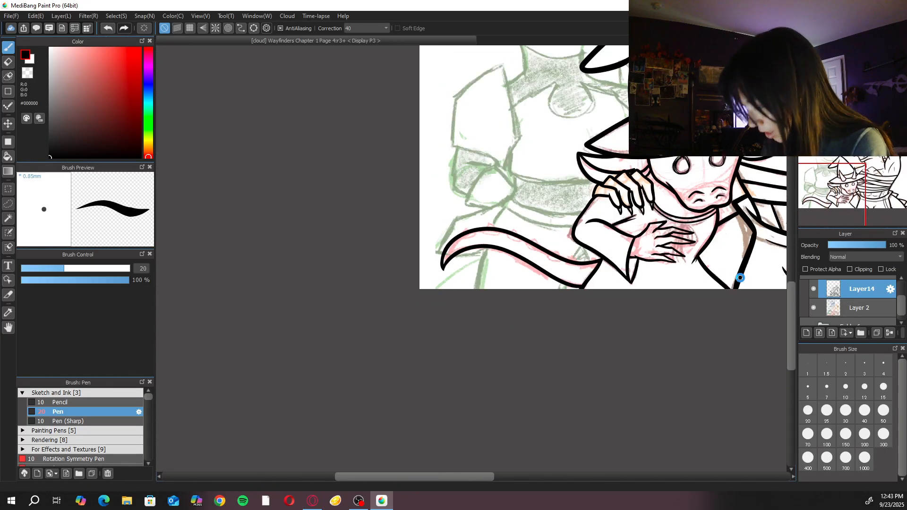
drag(739, 279, 654, 302)
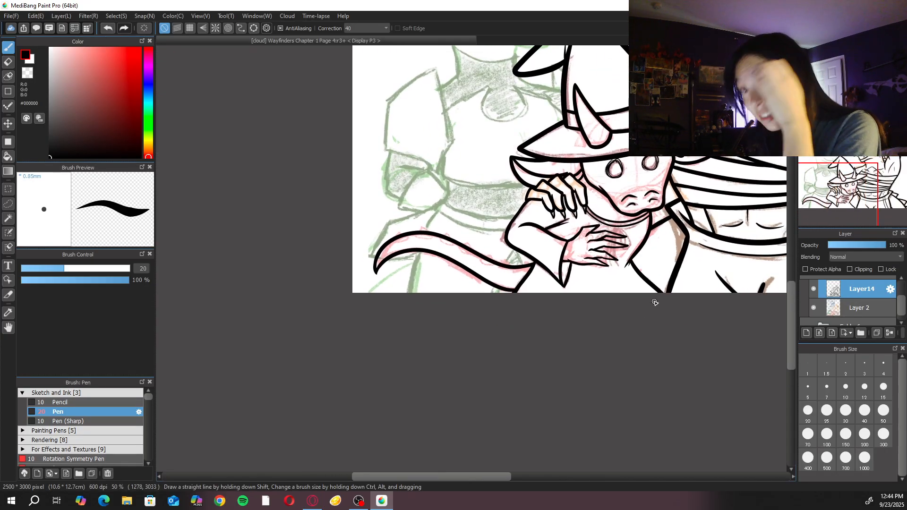
scroll(473, 340, up, 5)
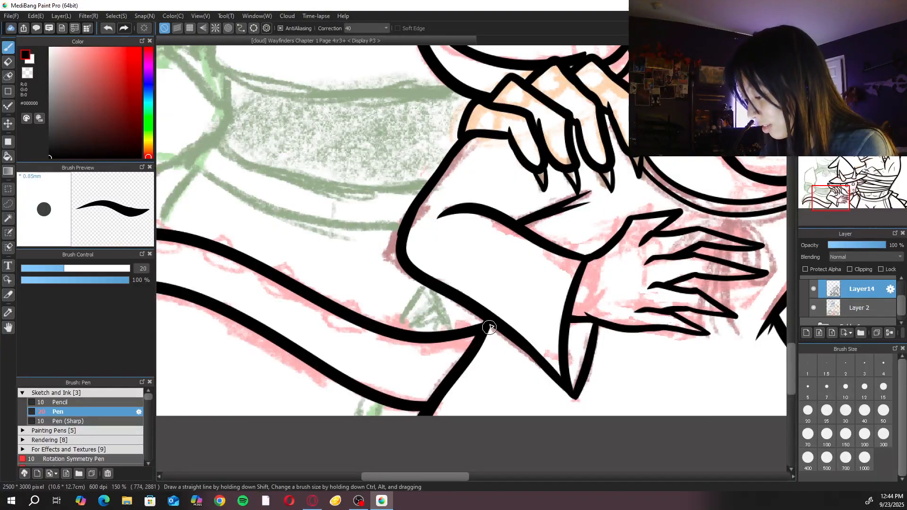
scroll(482, 333, down, 5)
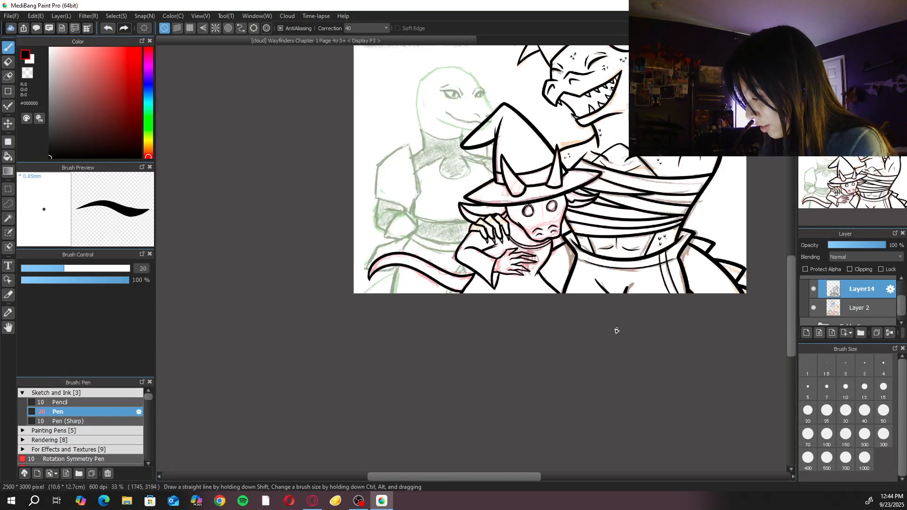
key(ctrl+0)
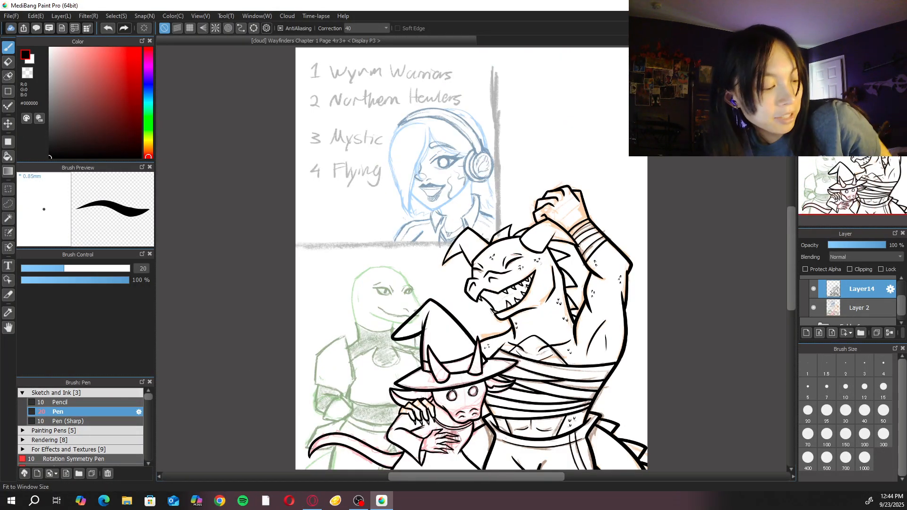
key(ctrl+s)
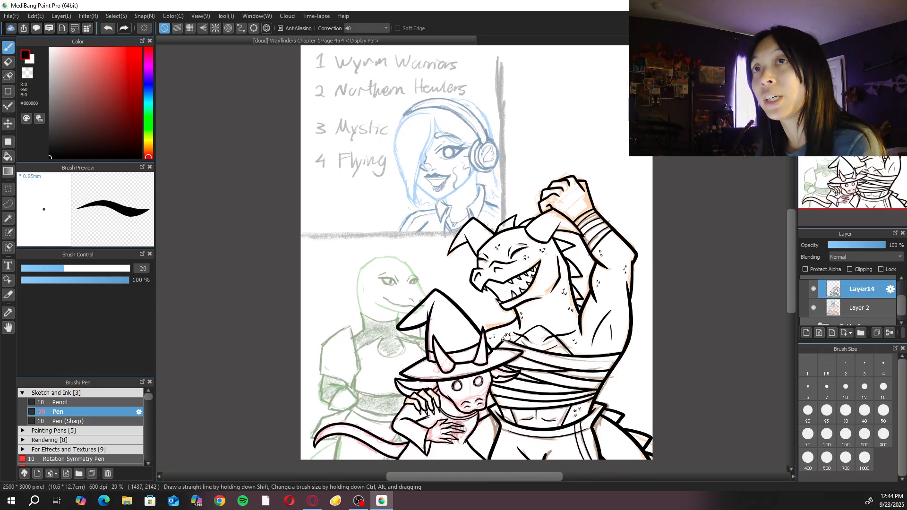
Add a new layer above Layer14 for inking the green-sketched reptile character
scroll(642, 280, up, 5)
drag(642, 280, 627, 290)
click(806, 332)
key(ctrl+plus)
drag(619, 156, 477, 355)
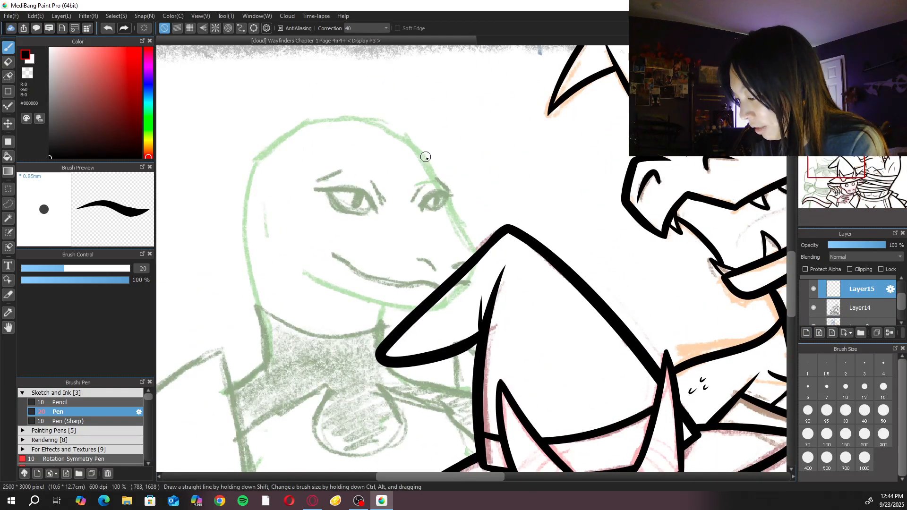
key(ctrl+plus)
Ink the top and back of the green-sketched reptile's head with one curved outline reaching down towards the neck
mouse_move(342, 151)
mouse_down()
mouse_move(435, 234)
mouse_move(425, 214)
mouse_move(437, 235)
mouse_up()
key(ctrl+z)
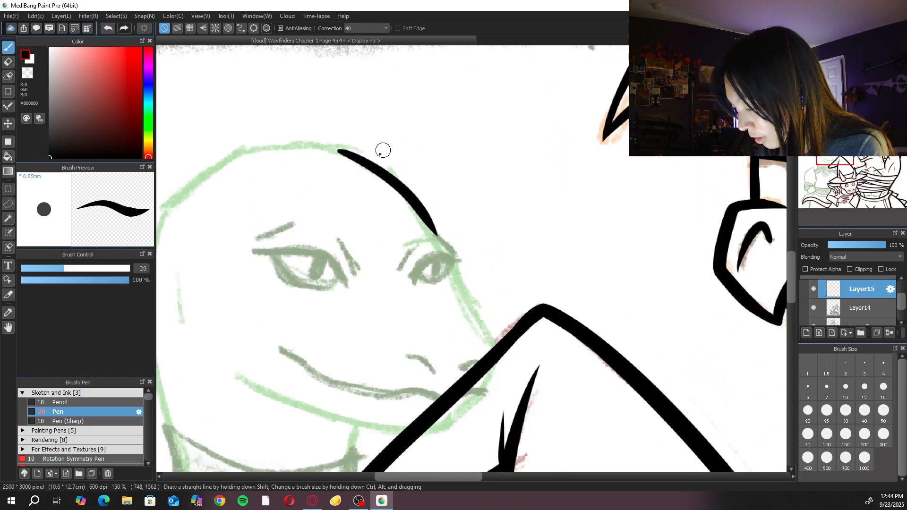
key(ctrl+alt+Left)
key(ctrl+alt+Left)
mouse_move(491, 143)
mouse_down()
mouse_move(432, 162)
mouse_move(363, 231)
mouse_move(355, 333)
mouse_up()
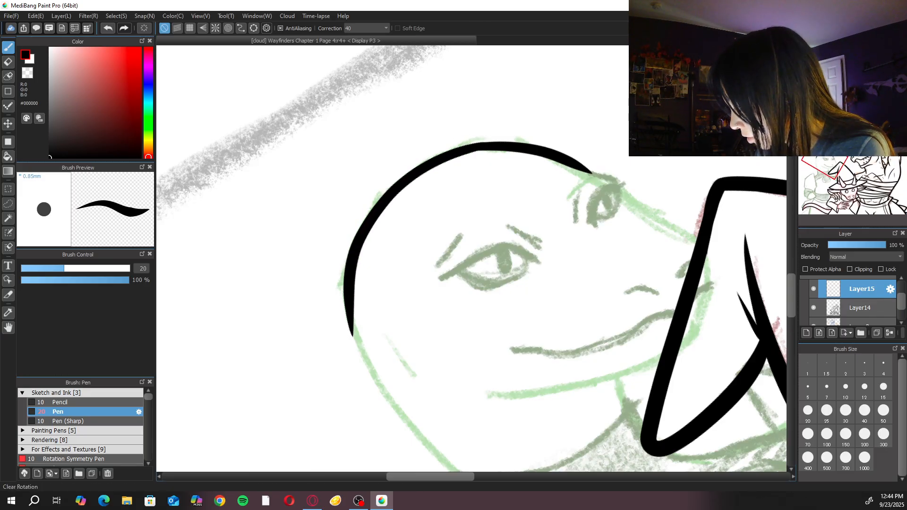
key(ctrl+alt+Right)
key(ctrl+alt+Right)
drag(358, 221, 378, 389)
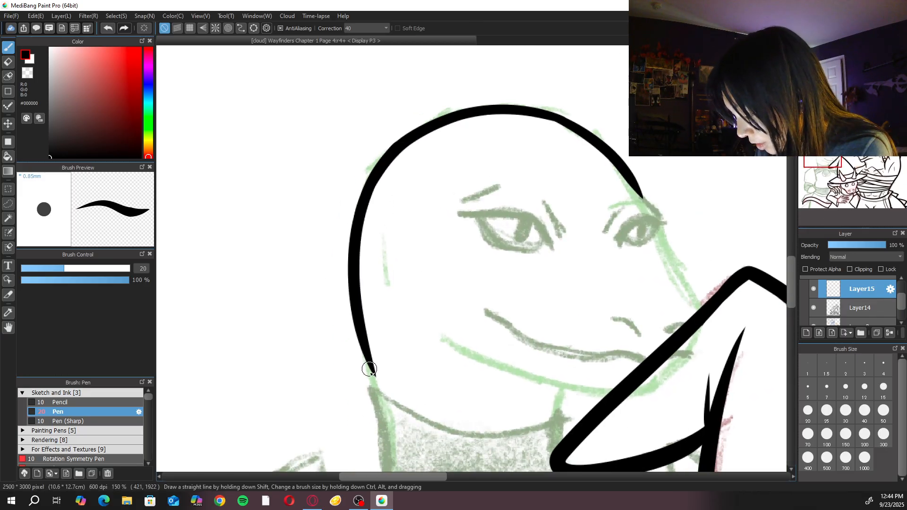
Hide Layer14 and ink the front of the reptile's snout from below the far eye, around the nose, to the chin
drag(718, 272, 596, 255)
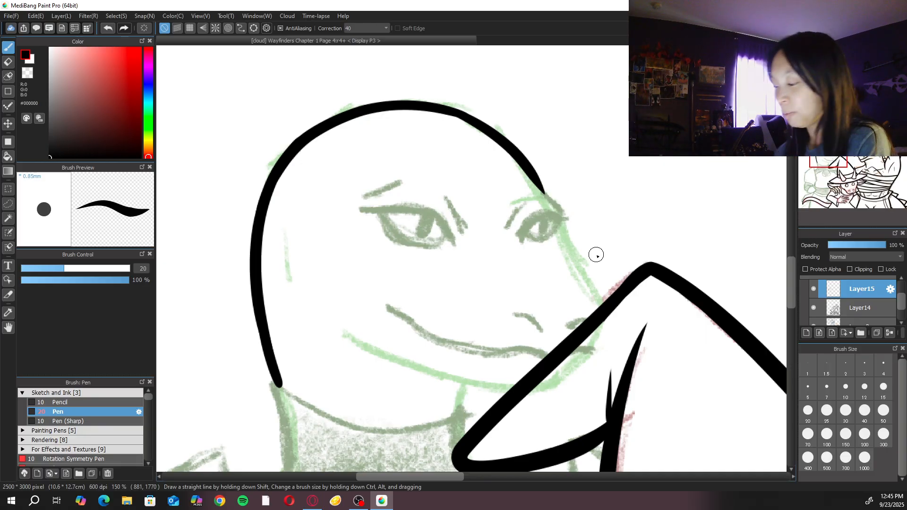
key(ctrl+plus)
drag(588, 225, 644, 313)
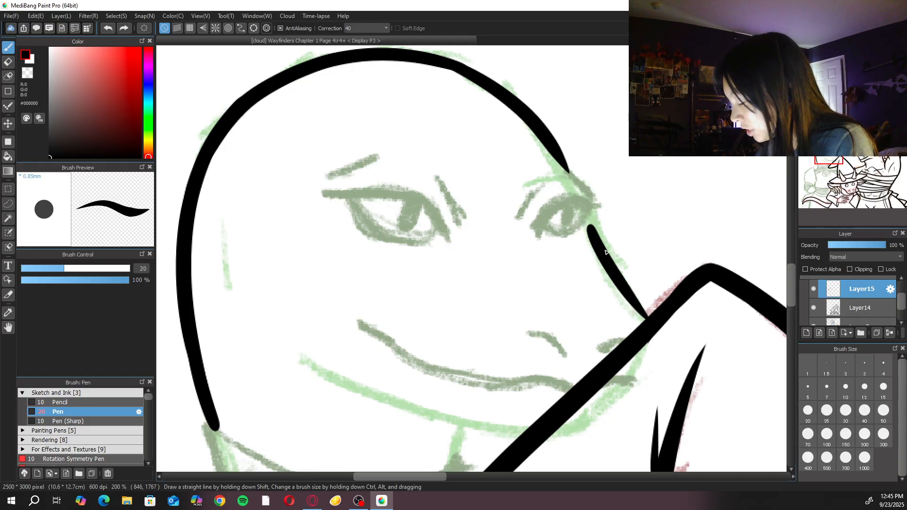
click(813, 308)
mouse_move(612, 267)
mouse_down()
mouse_move(650, 328)
mouse_move(632, 372)
mouse_move(576, 424)
mouse_up()
drag(632, 365, 654, 324)
key(ctrl+z)
mouse_move(648, 250)
mouse_down()
mouse_move(626, 367)
mouse_move(589, 389)
mouse_up()
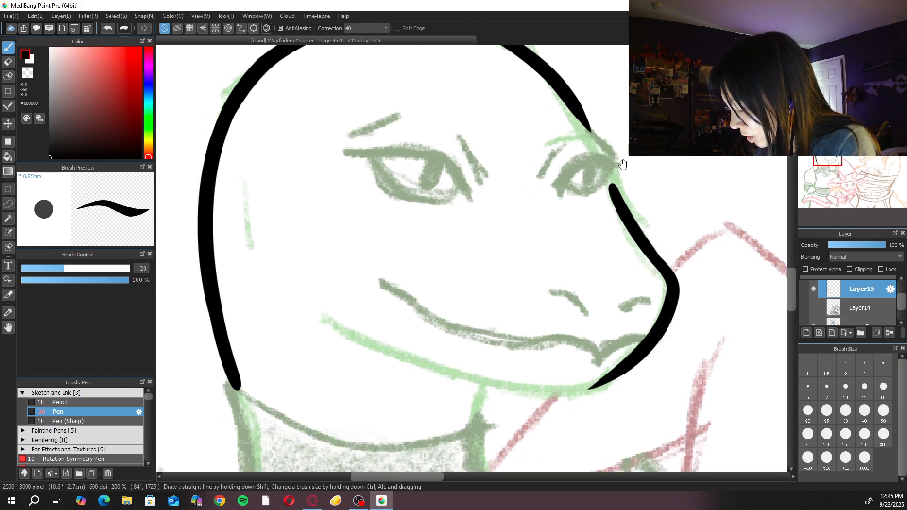
Ink the lower jaw as a tapering curve from the chin back across the cheek
key(ctrl+minus)
key(ctrl+minus)
key(ctrl+minus)
key(ctrl+plus)
key(ctrl+plus)
key(ctrl+plus)
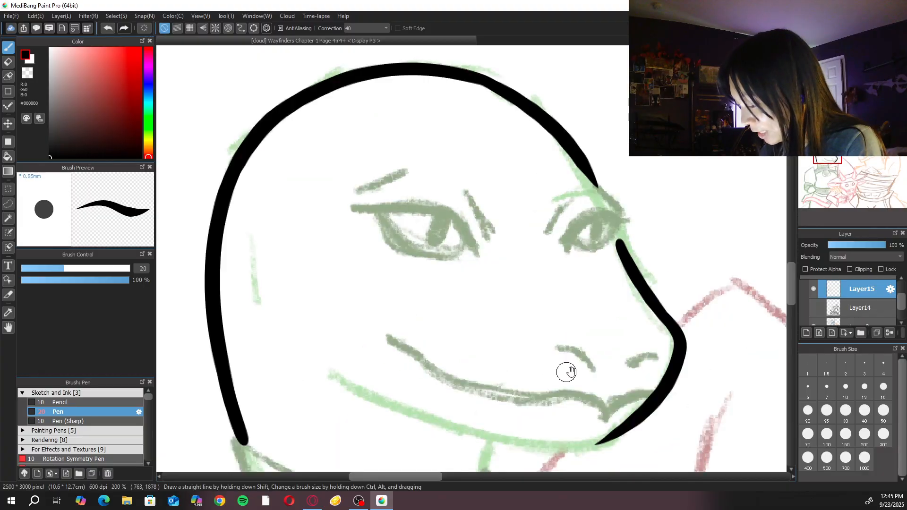
drag(568, 371, 580, 331)
drag(628, 262, 547, 396)
mouse_move(338, 168)
mouse_down()
mouse_move(378, 402)
mouse_move(378, 391)
mouse_move(425, 456)
mouse_move(385, 360)
mouse_move(380, 377)
mouse_up()
key(ctrl+z)
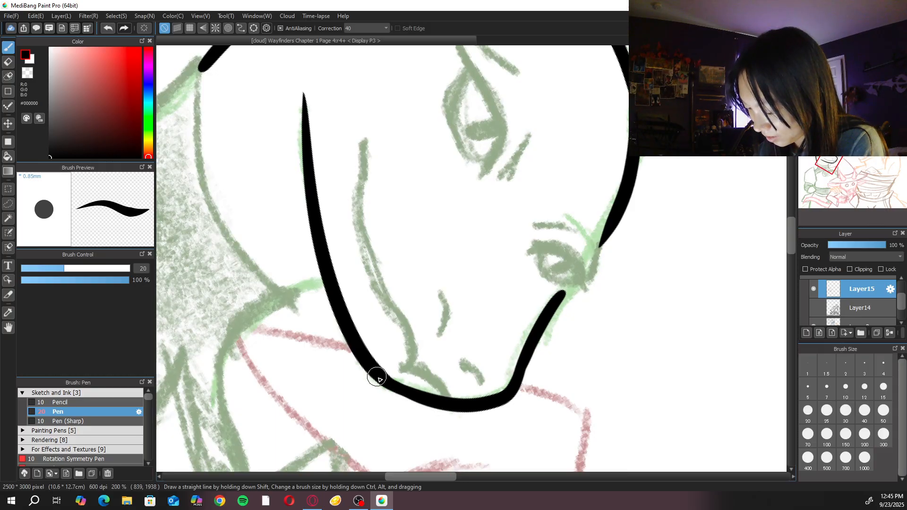
key(Up)
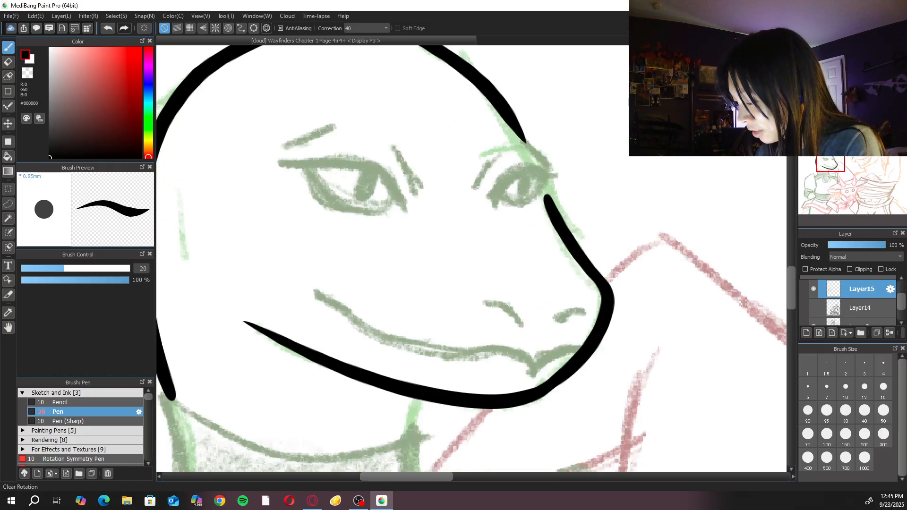
mouse_move(595, 197)
mouse_down()
mouse_move(600, 204)
mouse_move(670, 190)
mouse_up()
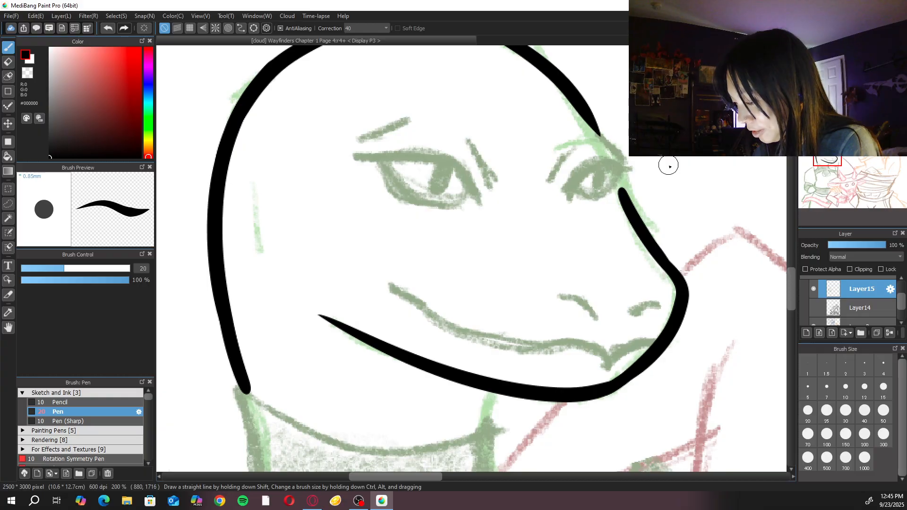
Ink the short tapered contour line just inside the back of the reptile's head
key(ctrl+z)
drag(253, 171, 266, 272)
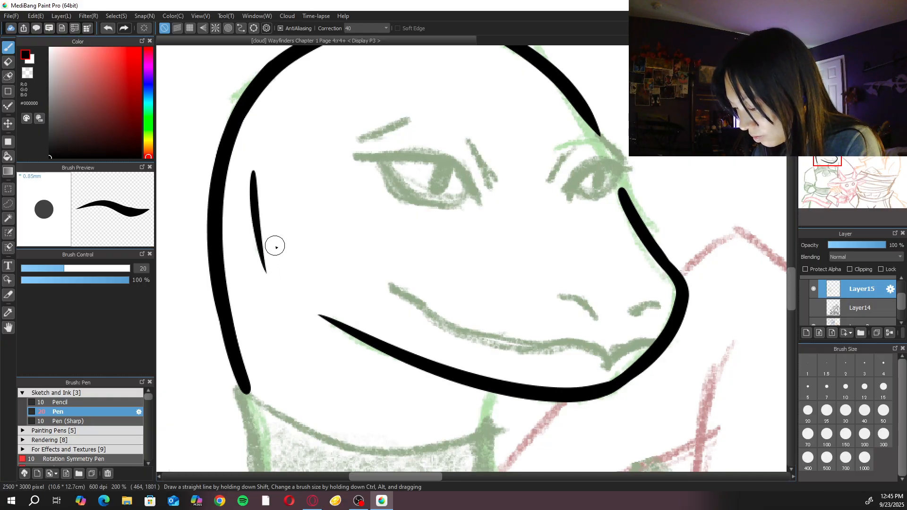
key(ctrl+z)
mouse_move(257, 241)
mouse_down()
mouse_move(262, 158)
mouse_move(270, 267)
mouse_move(257, 225)
mouse_up()
key(ctrl+z)
key(ctrl+z)
drag(267, 263, 259, 149)
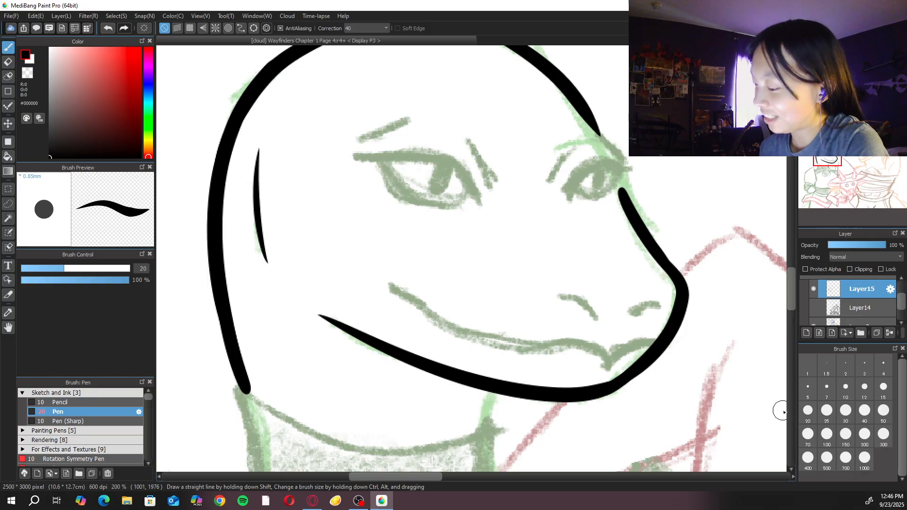
Reduce the pen size to 10 and ink the far eye's upper lid and the brow bump above it
scroll(604, 279, up, 2)
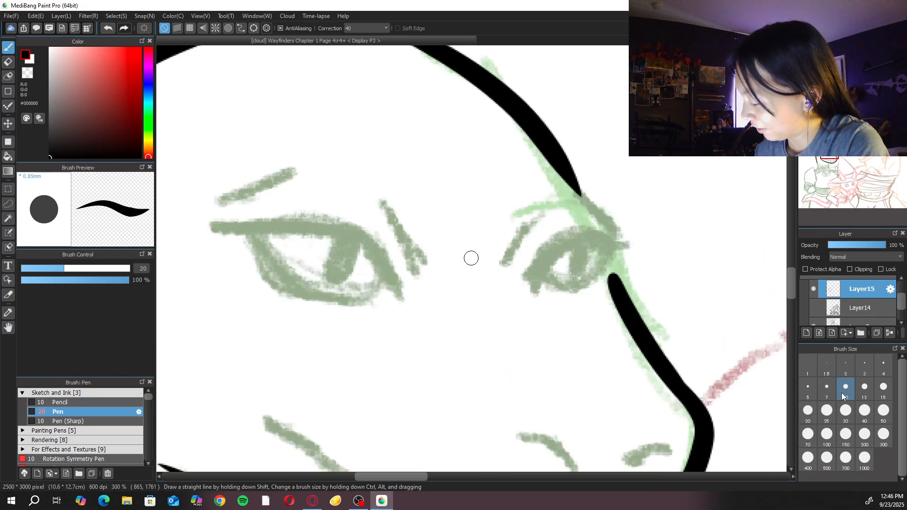
click(845, 388)
drag(614, 256, 608, 282)
mouse_move(531, 287)
mouse_down()
mouse_move(579, 238)
mouse_move(623, 244)
mouse_up()
key(ctrl+z)
mouse_move(528, 296)
mouse_down()
mouse_move(605, 239)
mouse_move(623, 245)
mouse_move(576, 197)
mouse_up()
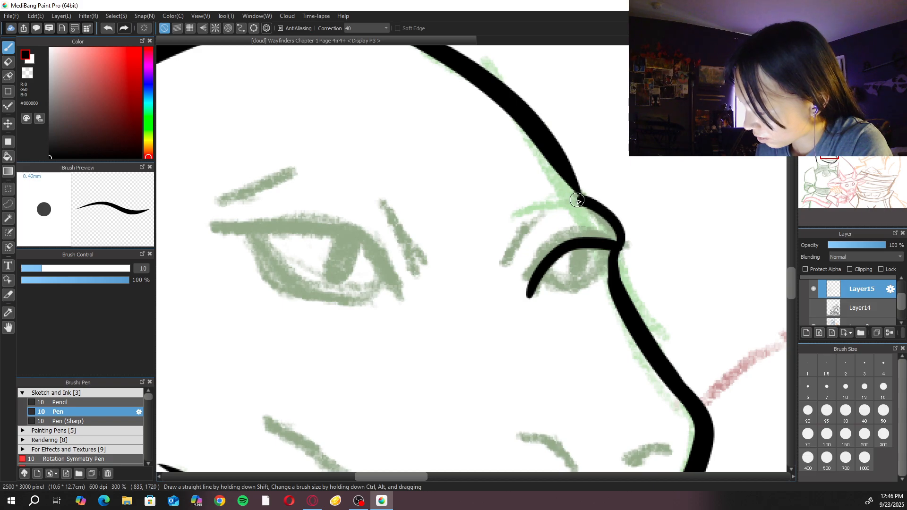
Redraw the brow ridge joining the head outline to the far eye and ink that eye's lower lid
click(844, 53)
click(844, 53)
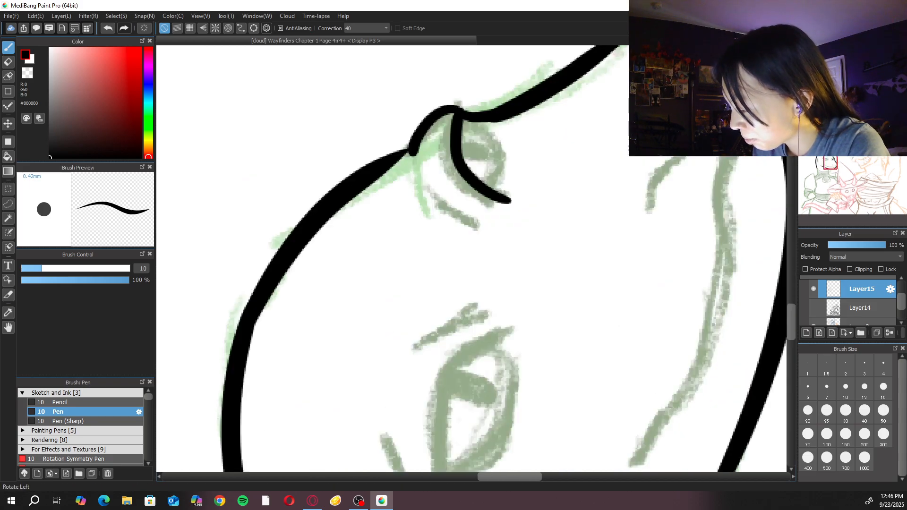
key(ctrl+z)
drag(451, 113, 420, 178)
key(ctrl+z)
drag(458, 112, 419, 175)
key(ctrl+z)
mouse_move(457, 109)
mouse_down()
mouse_move(416, 160)
mouse_move(426, 158)
mouse_move(424, 143)
mouse_move(370, 169)
mouse_up()
click(858, 53)
key(ctrl+z)
mouse_move(589, 210)
mouse_down()
mouse_move(551, 143)
mouse_move(590, 206)
mouse_up()
mouse_move(561, 150)
mouse_down()
mouse_move(602, 222)
mouse_move(586, 213)
mouse_up()
mouse_move(607, 267)
mouse_down()
mouse_move(572, 292)
mouse_move(580, 288)
mouse_move(535, 280)
mouse_move(574, 293)
mouse_move(605, 273)
mouse_up()
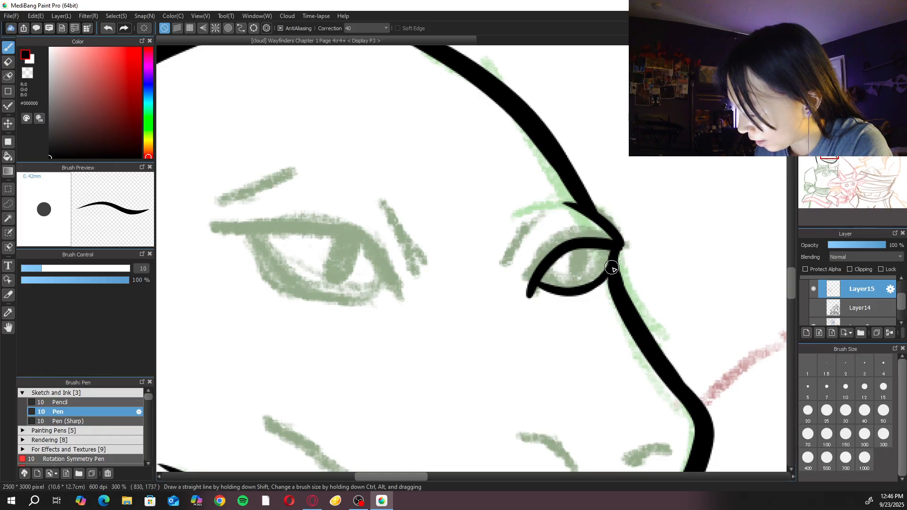
Clean up the join between the far eye's outer corner and the snout outline, alternating between eraser and pen
key(e)
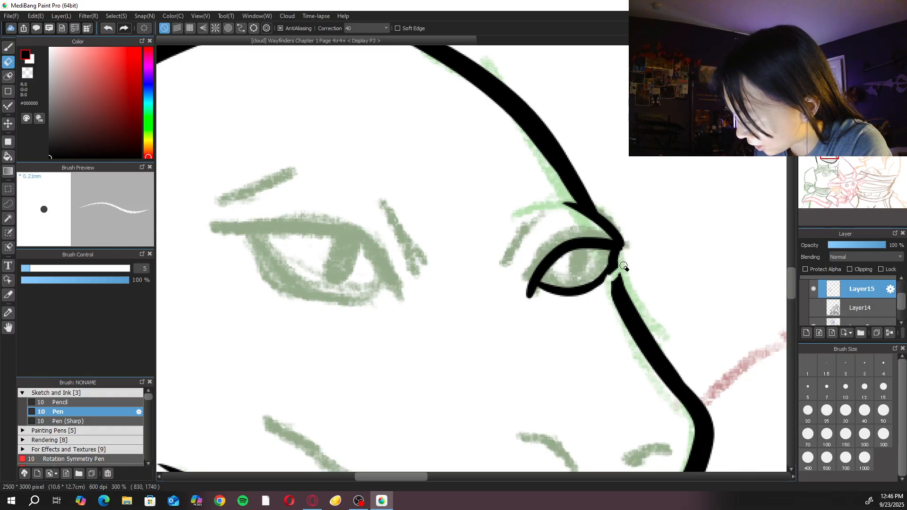
key(b)
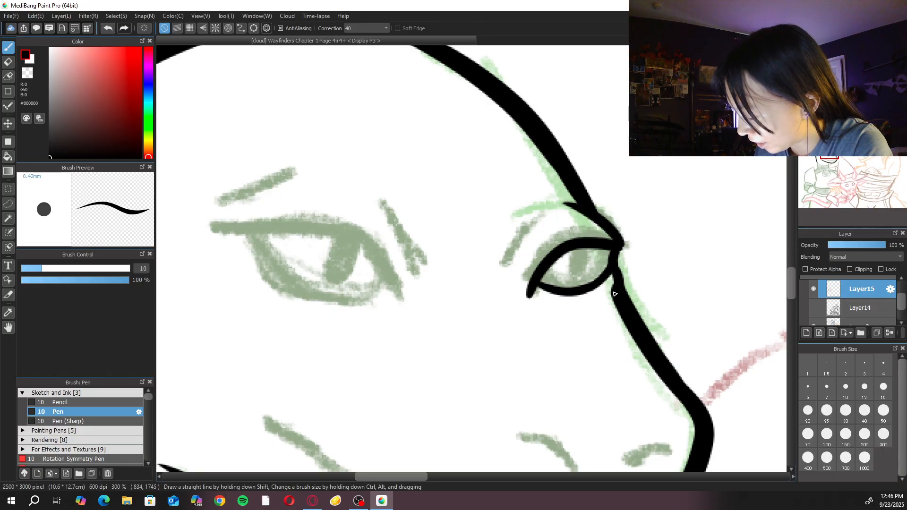
scroll(629, 262, down, 5)
scroll(654, 208, up, 5)
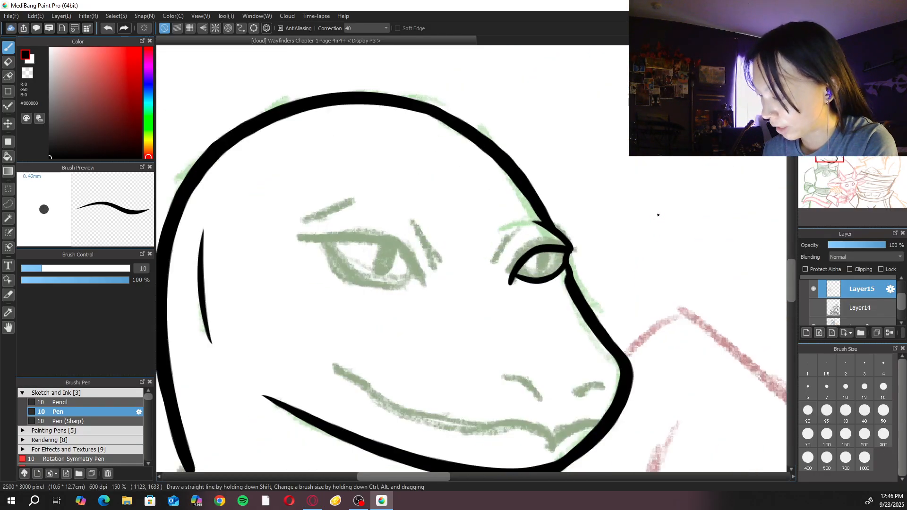
key(e)
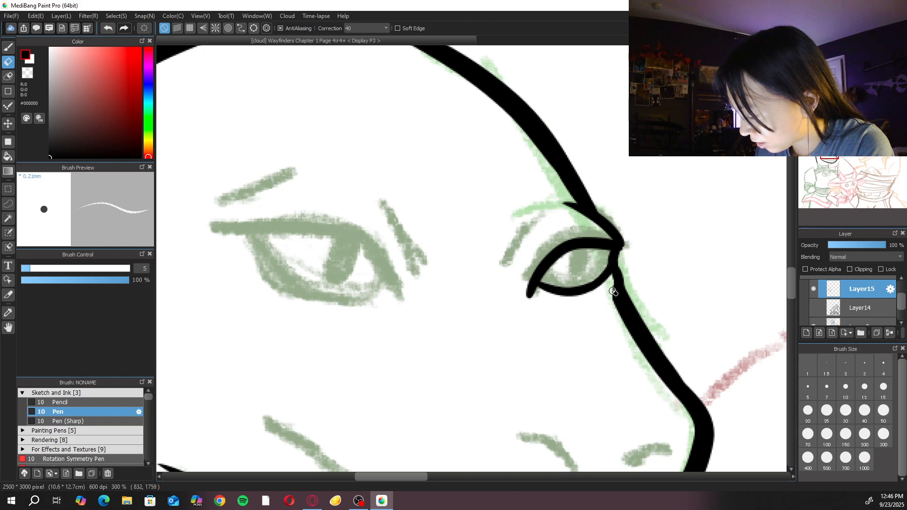
key(b)
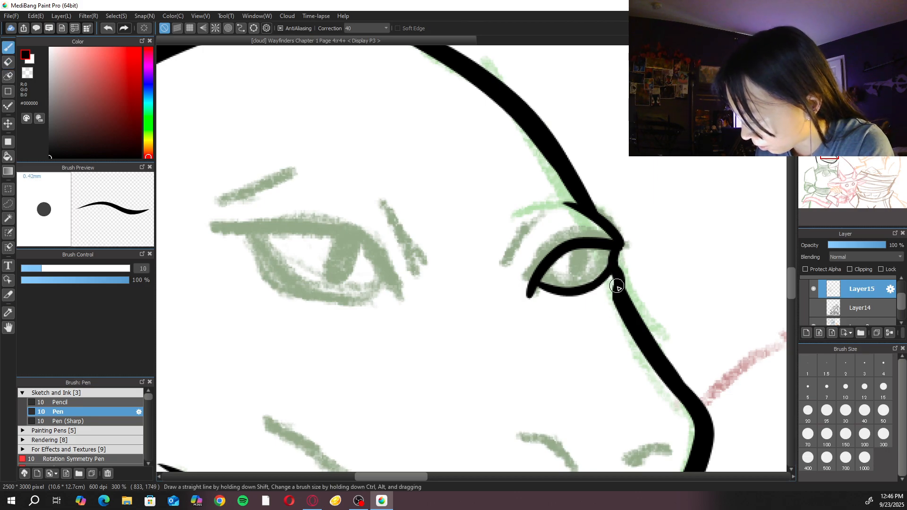
key(e)
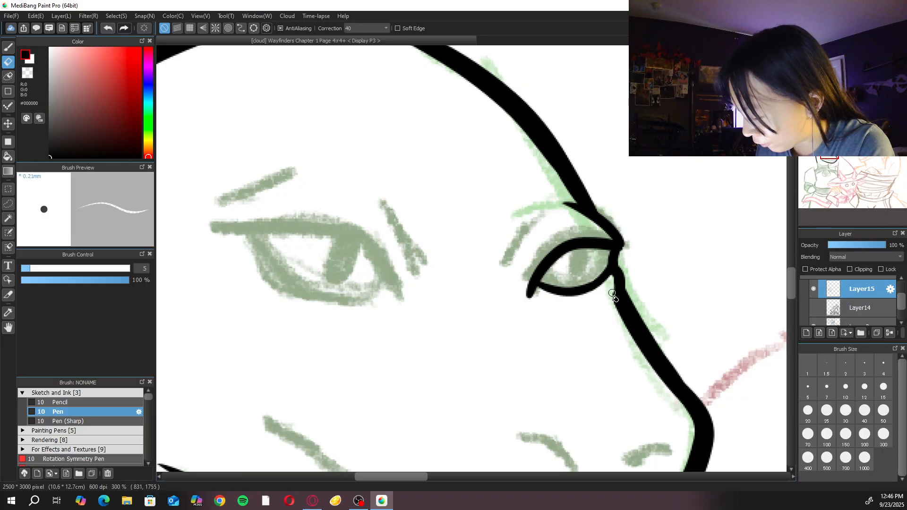
key(b)
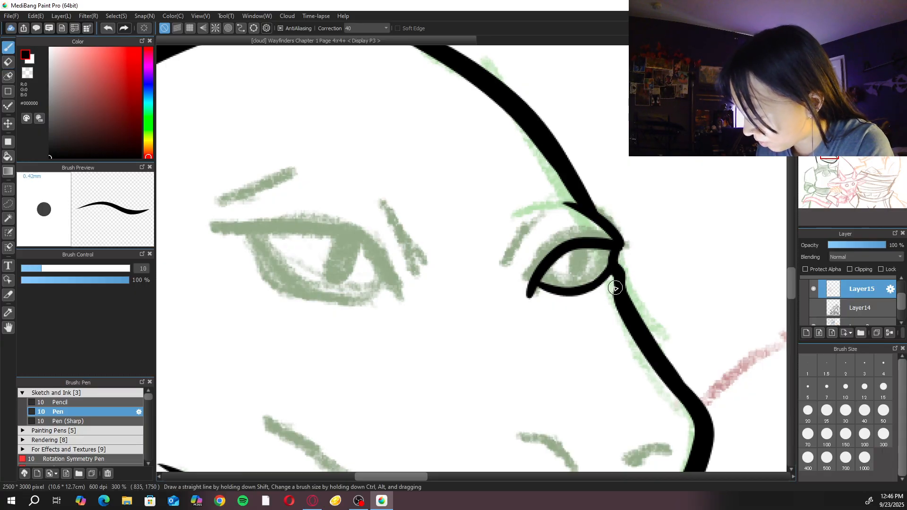
key(ctrl+z)
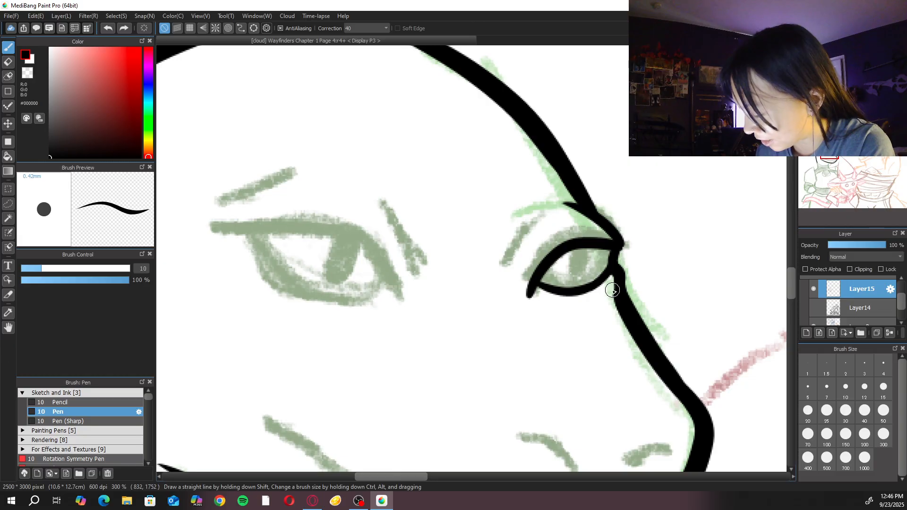
key(e)
key(b)
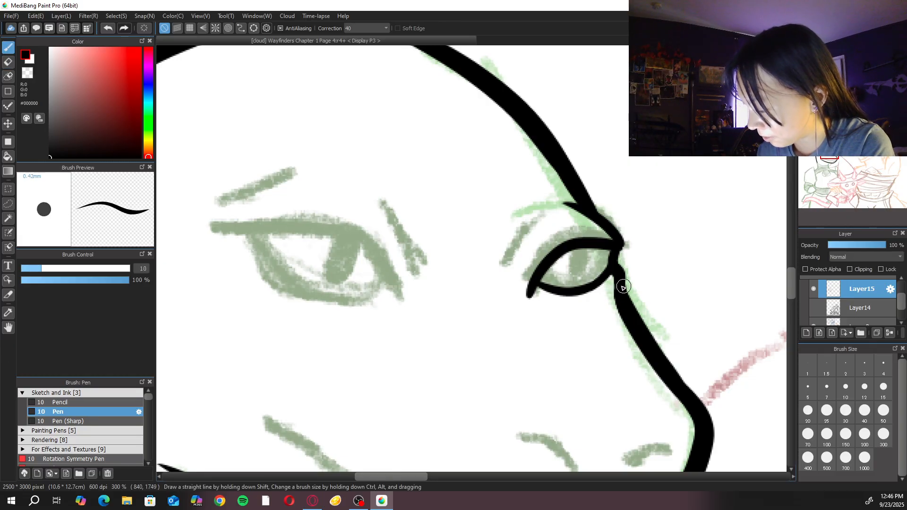
key(ctrl+minus)
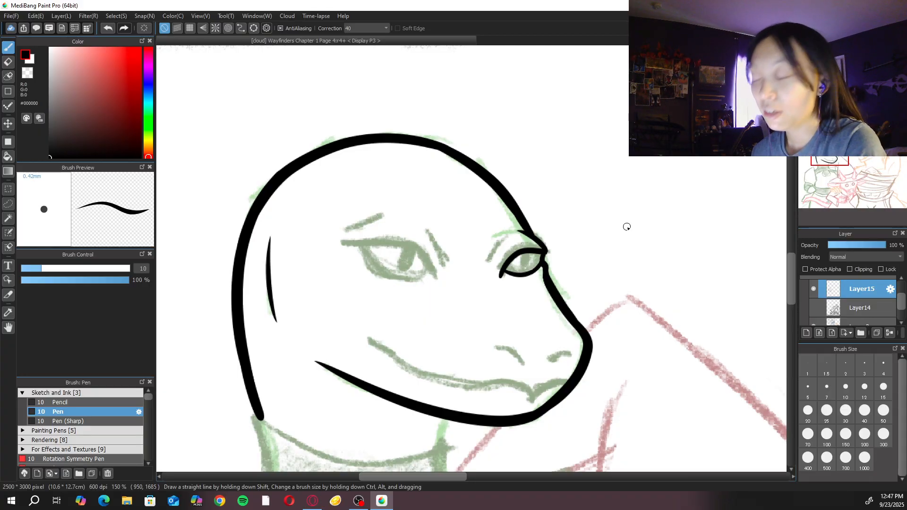
Ink the crease line beside the far eye and fill in its dark slit pupil
key(ctrl+plus)
key(ctrl+plus)
drag(529, 242, 566, 195)
key(ctrl+z)
drag(522, 271, 567, 193)
mouse_move(609, 261)
mouse_down()
mouse_move(614, 283)
mouse_move(614, 246)
mouse_move(609, 283)
mouse_move(622, 241)
mouse_move(617, 264)
mouse_move(664, 247)
mouse_up()
scroll(663, 247, down, 4)
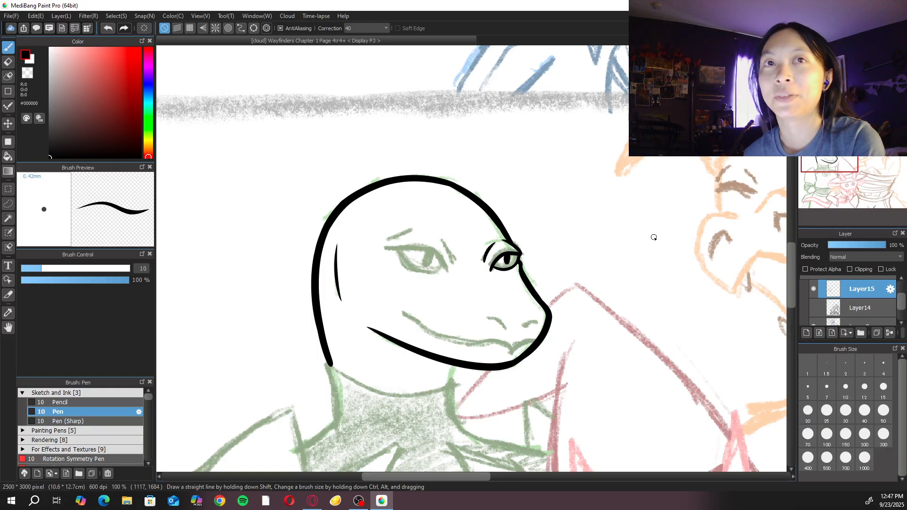
Ink the first part of the near eye's upper lid, curving from the inner corner over the pupil
key(ctrl+plus)
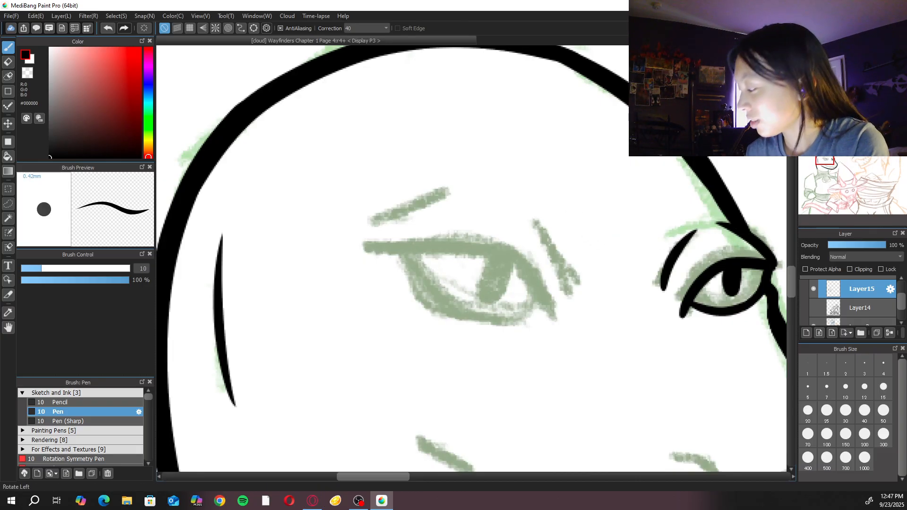
key(Left)
key(Left)
key(Left)
key(Left)
mouse_move(558, 216)
mouse_down()
mouse_move(487, 226)
mouse_move(415, 343)
mouse_up()
key(ctrl+z)
mouse_move(555, 218)
mouse_down()
mouse_move(496, 224)
mouse_move(425, 326)
mouse_up()
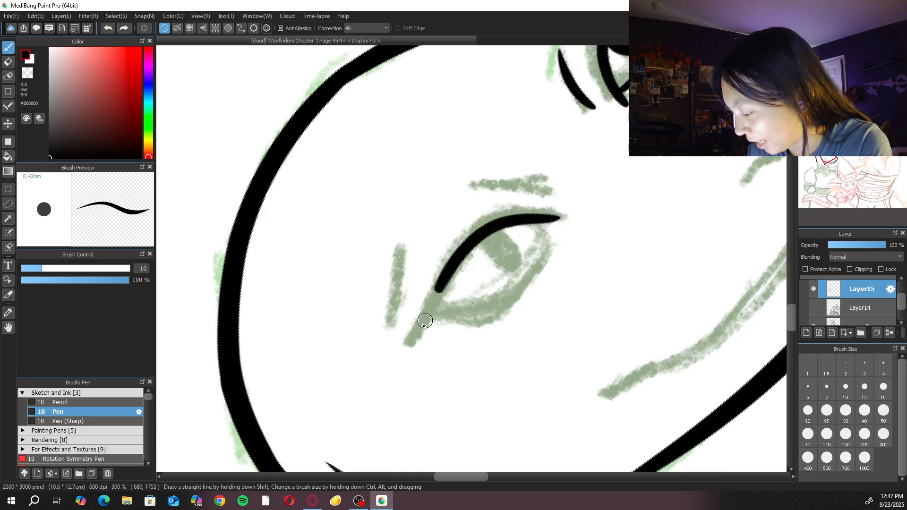
Extend the near eye's upper lid to its outer corner in a tapered line and thicken the lid's arch
drag(449, 264, 405, 352)
key(ctrl+z)
drag(447, 267, 411, 346)
drag(427, 312, 519, 217)
key(ctrl+z)
drag(436, 288, 531, 217)
mouse_move(474, 230)
mouse_down()
mouse_move(546, 217)
mouse_move(516, 216)
mouse_move(461, 248)
mouse_up()
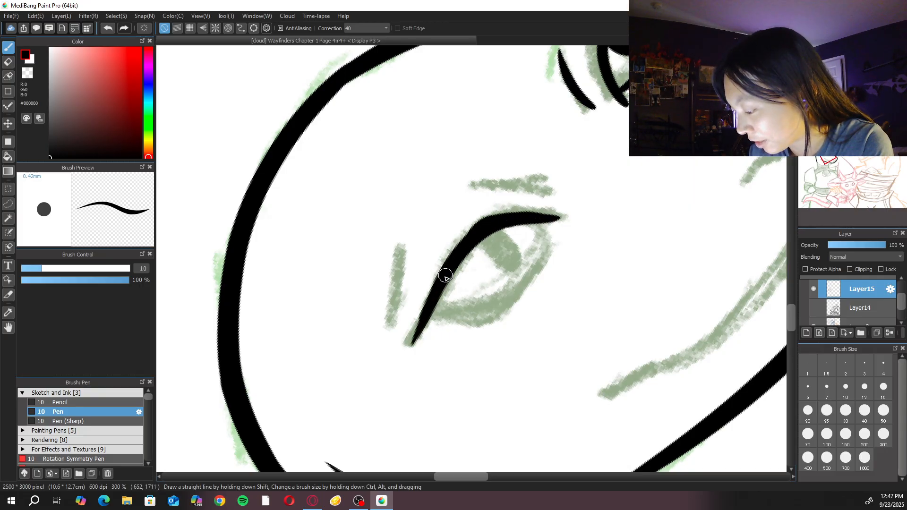
key(Up)
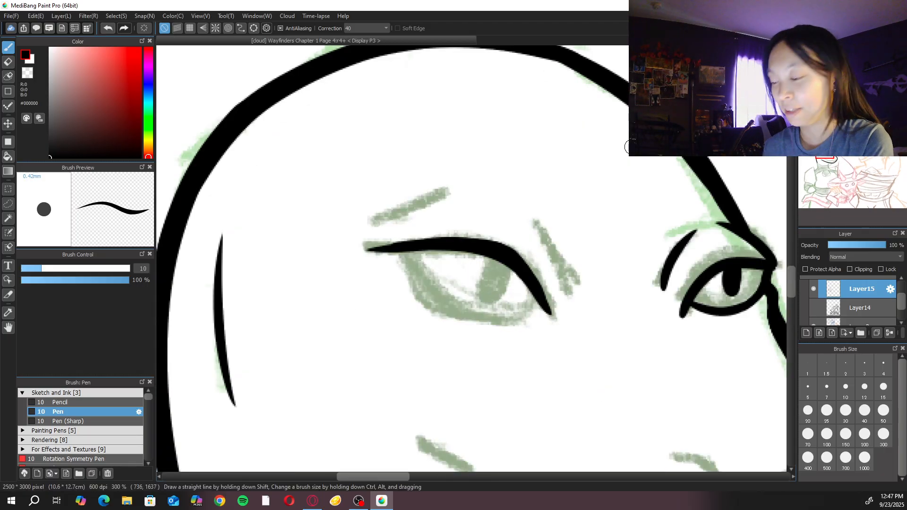
Ink the short crease lines beside the near eye's inner corner and above its outer corner
key(Left)
key(Left)
key(Left)
key(Left)
key(Left)
key(Left)
key(Left)
key(Left)
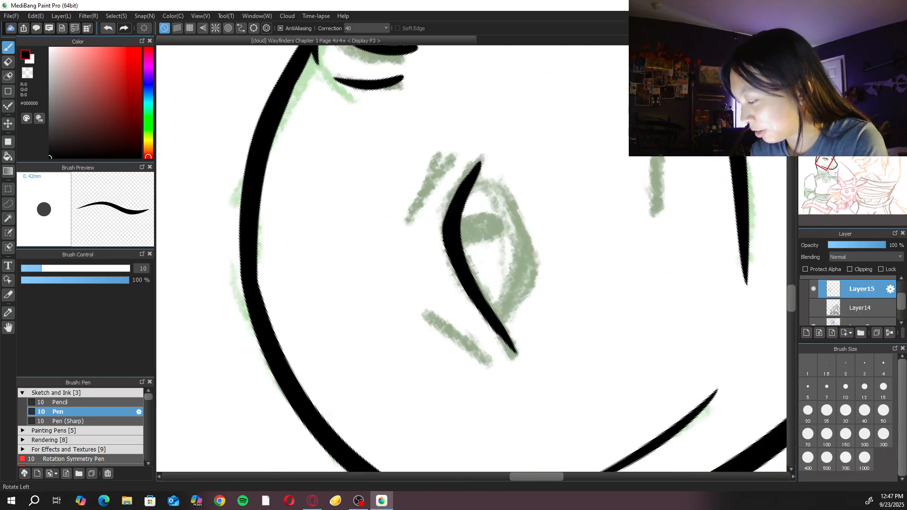
drag(450, 155, 411, 223)
key(ctrl+z)
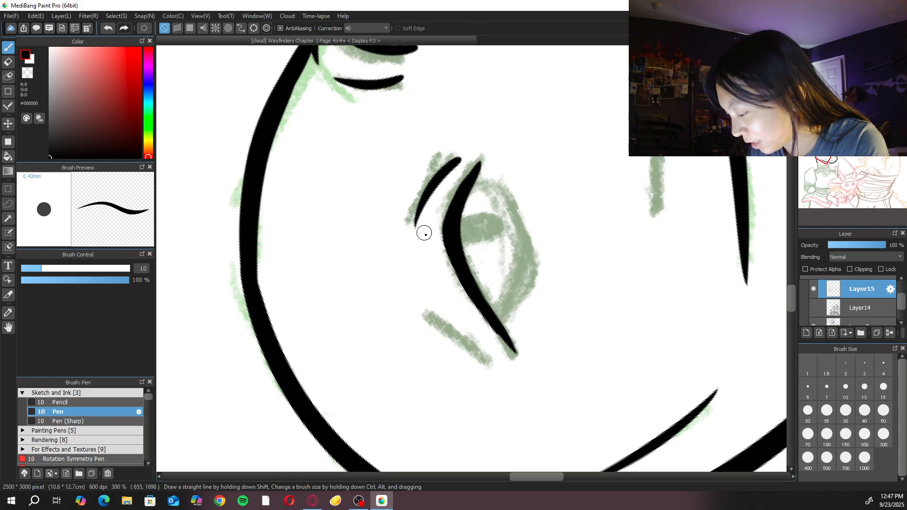
key(Up)
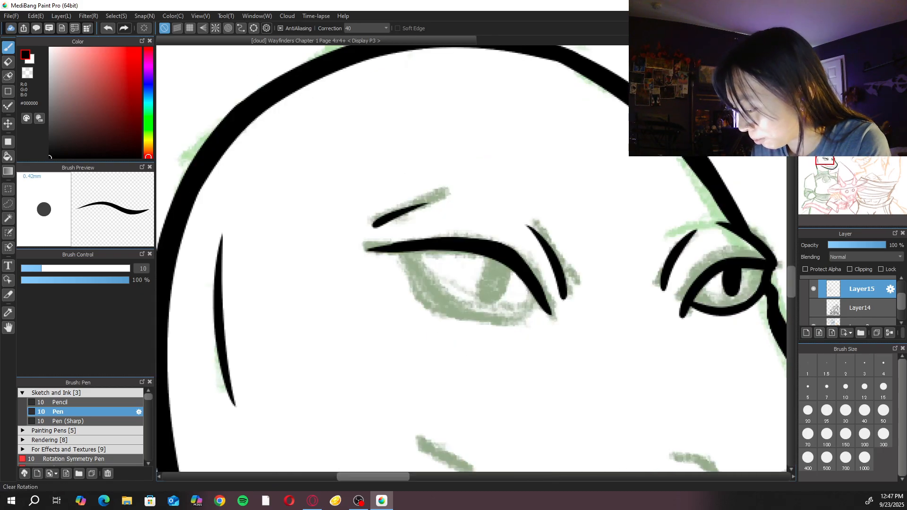
key(ctrl+z)
drag(374, 230, 446, 203)
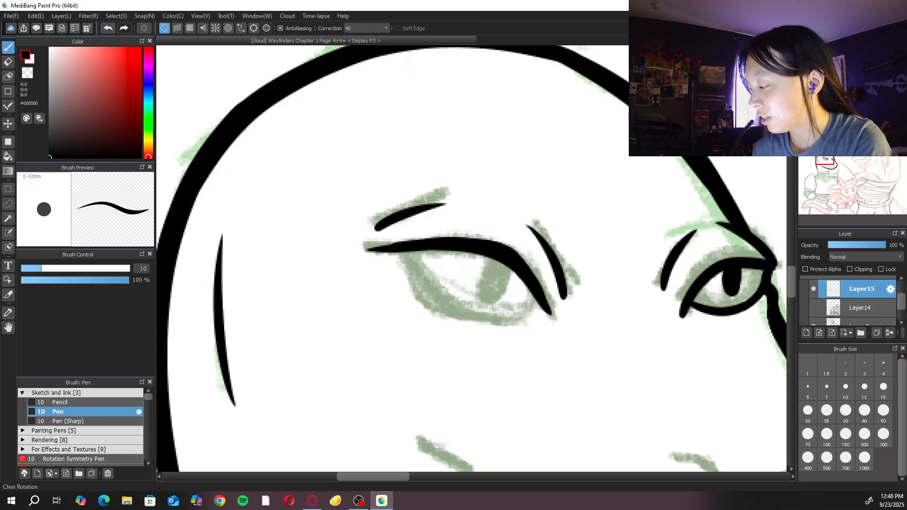
Ink the near eye's lower lid as one curve joining both ends of the upper lid
mouse_move(391, 253)
mouse_down()
mouse_move(451, 316)
mouse_move(397, 253)
mouse_move(541, 309)
mouse_up()
key(ctrl+z)
key(ctrl+z)
mouse_move(392, 246)
mouse_down()
mouse_move(446, 318)
mouse_move(549, 310)
mouse_up()
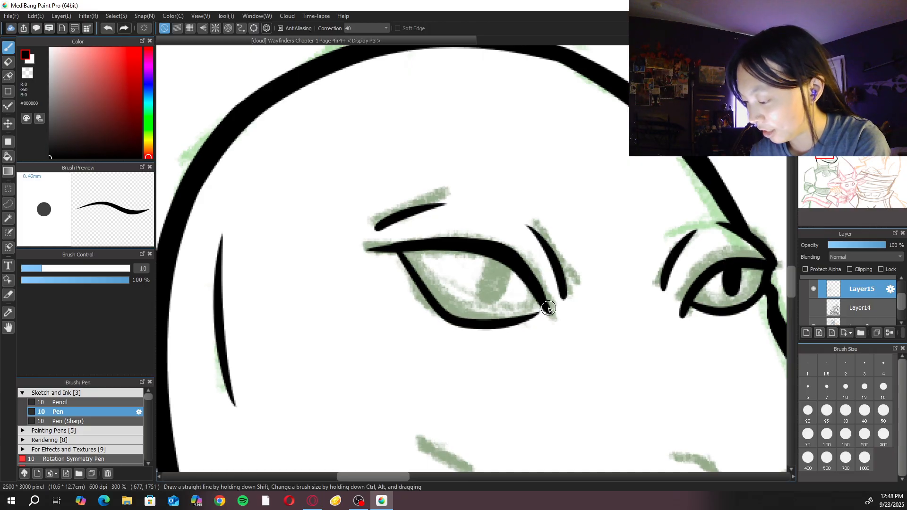
key(ctrl+z)
mouse_move(398, 250)
mouse_down()
mouse_move(411, 265)
mouse_move(560, 309)
mouse_up()
key(ctrl+z)
mouse_move(395, 244)
mouse_down()
mouse_move(450, 314)
mouse_move(551, 310)
mouse_up()
Fill in the near eye's slanted oval pupil with solid black
key(ctrl+Left)
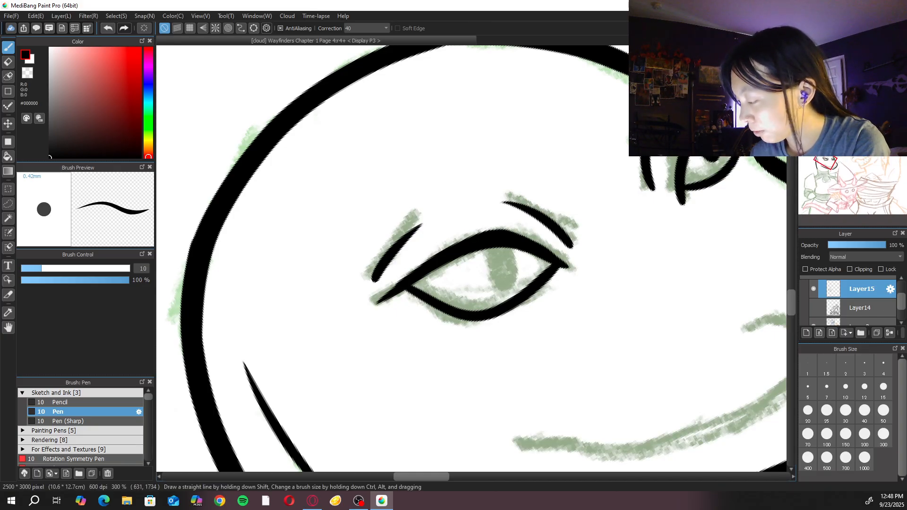
key(ctrl+Right)
mouse_move(492, 263)
mouse_down()
mouse_move(499, 293)
mouse_move(502, 256)
mouse_move(490, 276)
mouse_up()
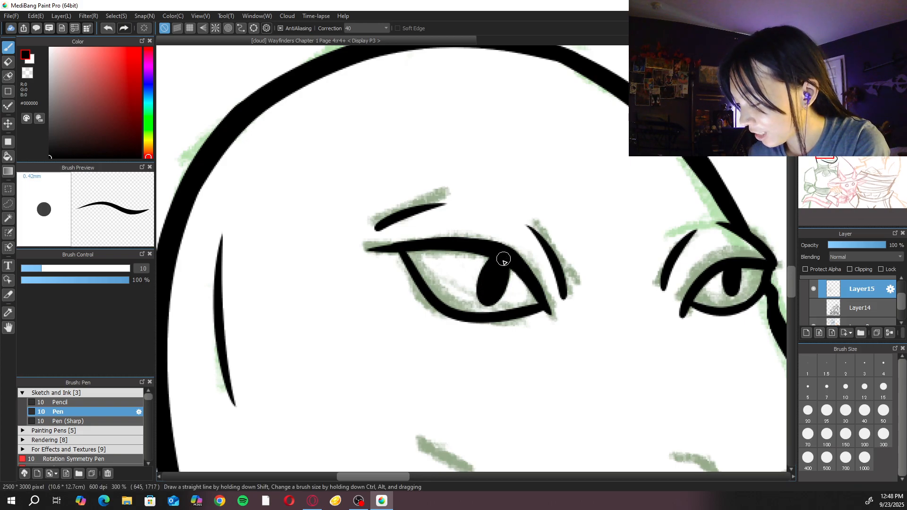
Try an extra stroke along the far eye's upper lid and undo it
scroll(503, 259, down, 5)
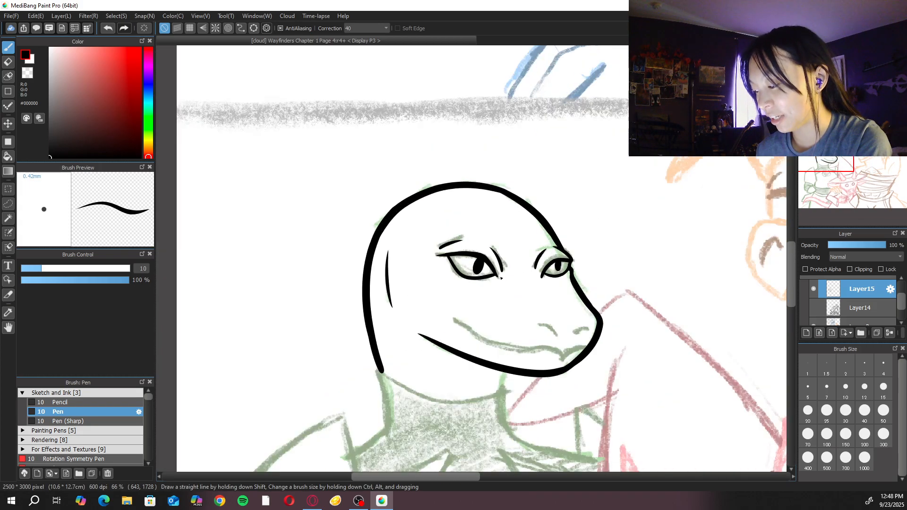
scroll(501, 278, up, 5)
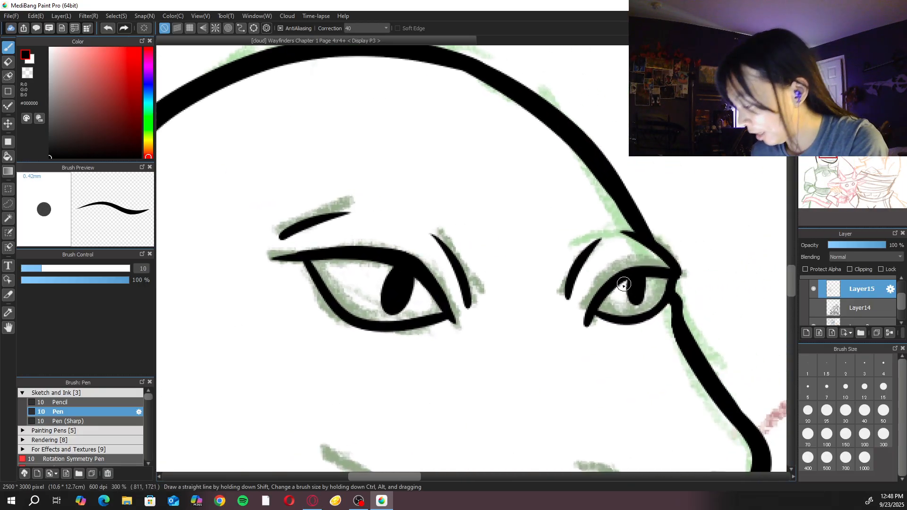
mouse_move(589, 309)
mouse_down()
mouse_move(610, 276)
mouse_move(671, 270)
mouse_move(625, 271)
mouse_move(591, 309)
mouse_move(619, 269)
mouse_move(676, 265)
mouse_up()
key(ctrl+z)
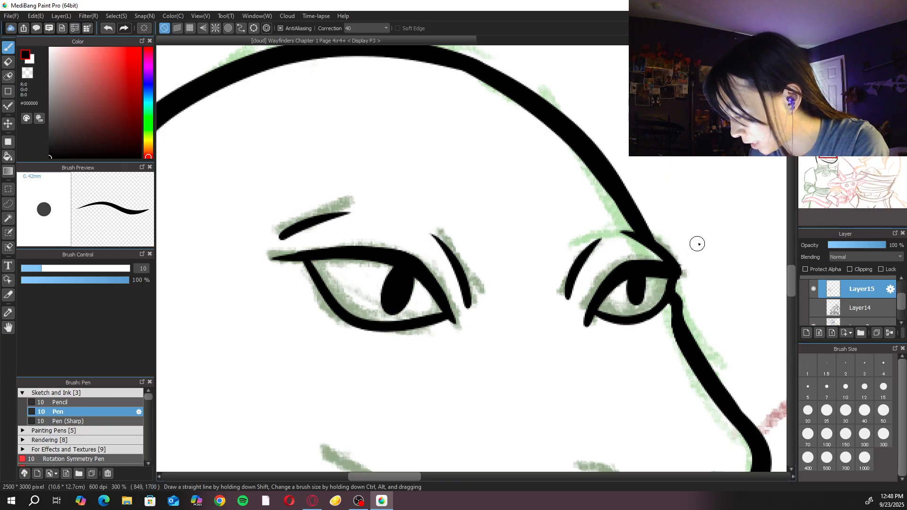
key(ctrl+z)
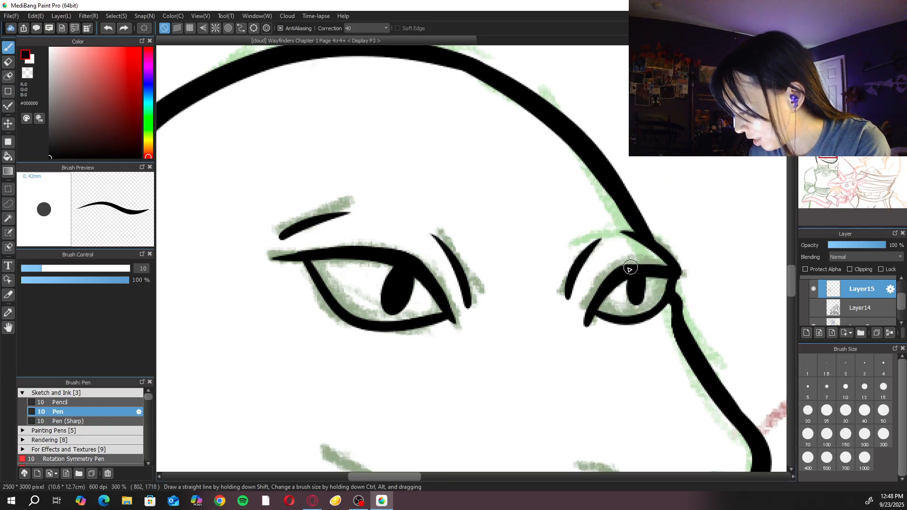
Erase the excess ink at the far eye's inner corner so the lids end in a clean tip
key(ctrl+minus)
key(ctrl+minus)
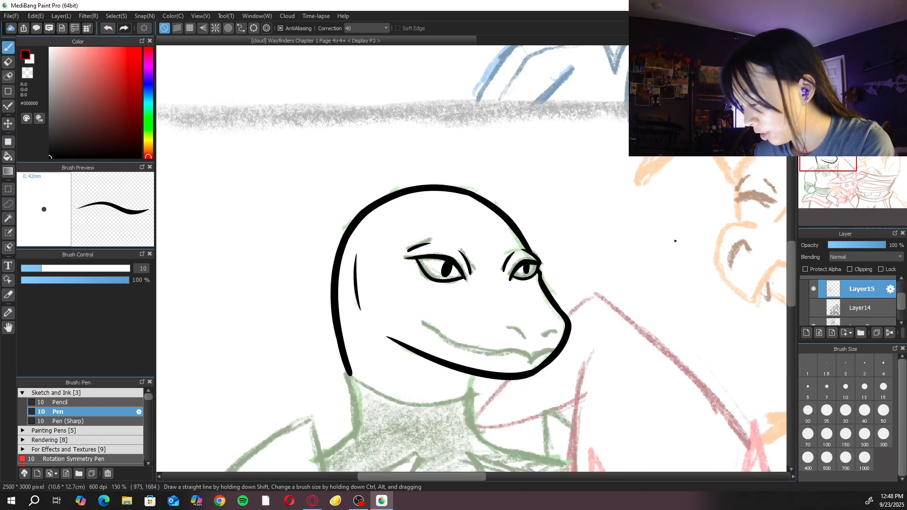
key(ctrl+minus)
key(ctrl+minus)
key(ctrl+plus)
key(ctrl+plus)
key(ctrl+plus)
key(ctrl+plus)
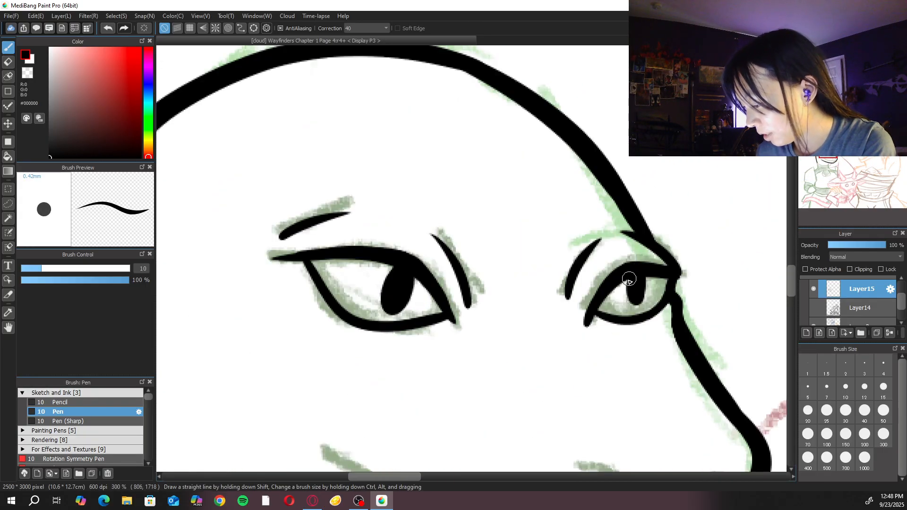
key(e)
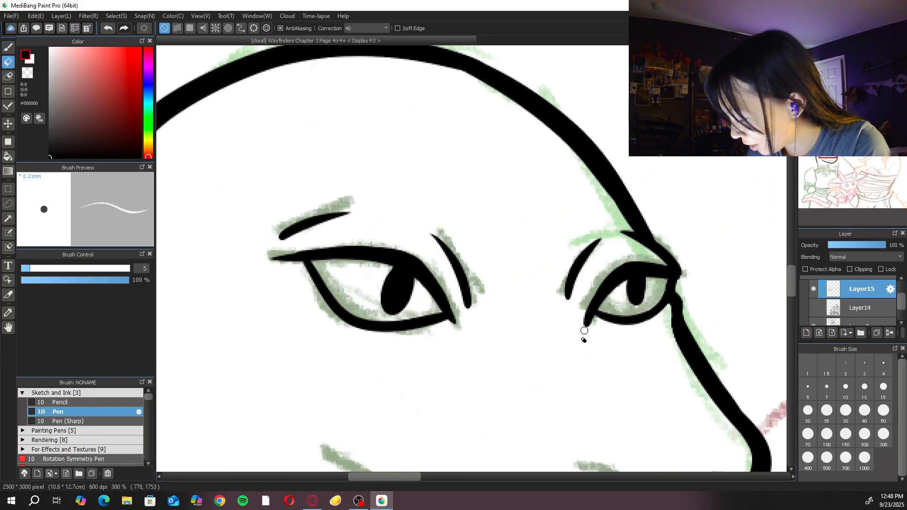
drag(590, 321, 584, 325)
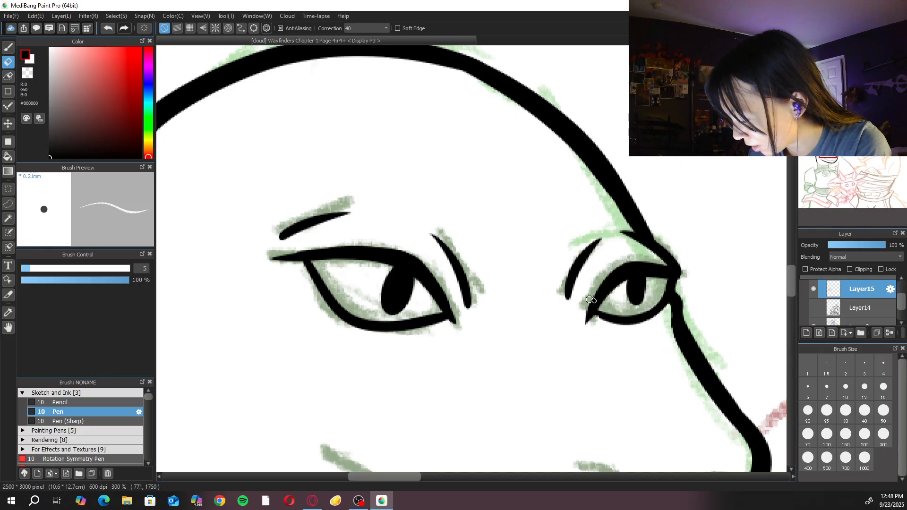
key(b)
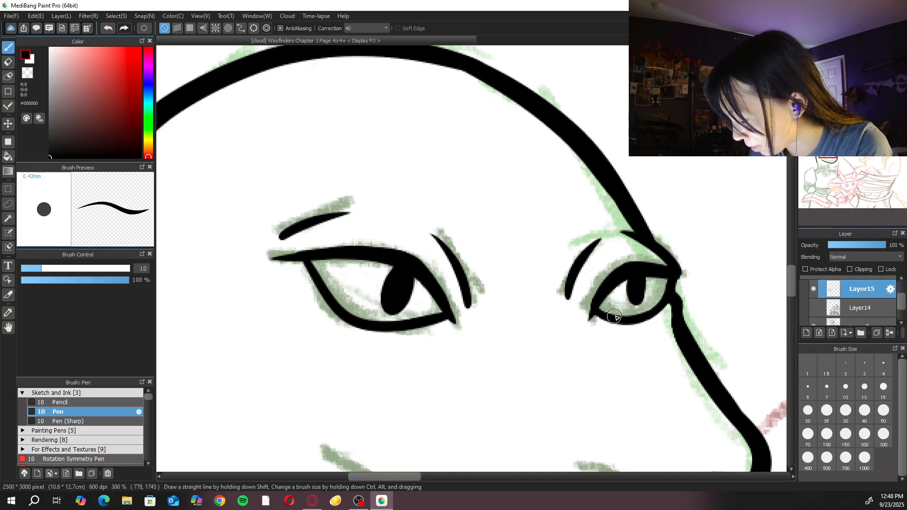
Erase the crease line above the near eye's outer corner and redraw it as a tapered stroke slightly closer to the eye
key(ctrl+alt+0)
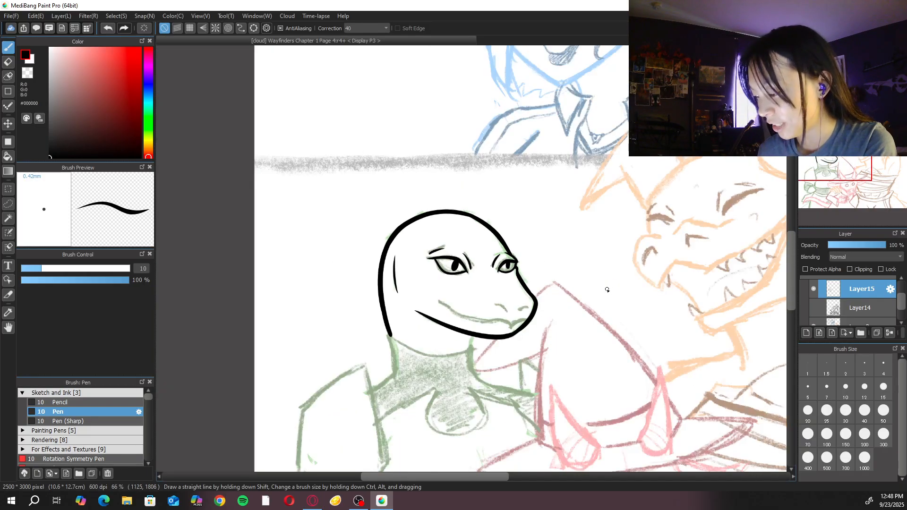
key(ctrl+plus)
key(ctrl+plus)
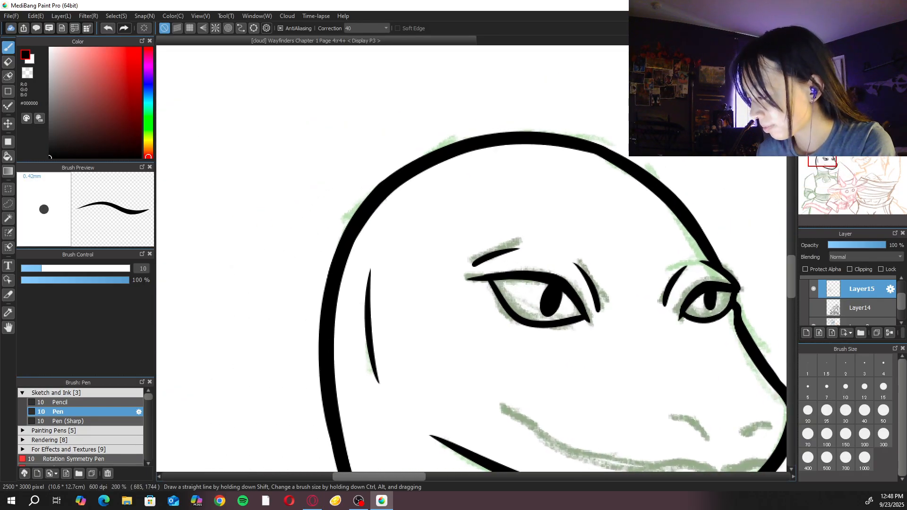
key(ctrl+plus)
key(e)
mouse_move(529, 210)
mouse_down()
mouse_move(482, 268)
mouse_move(494, 240)
mouse_up()
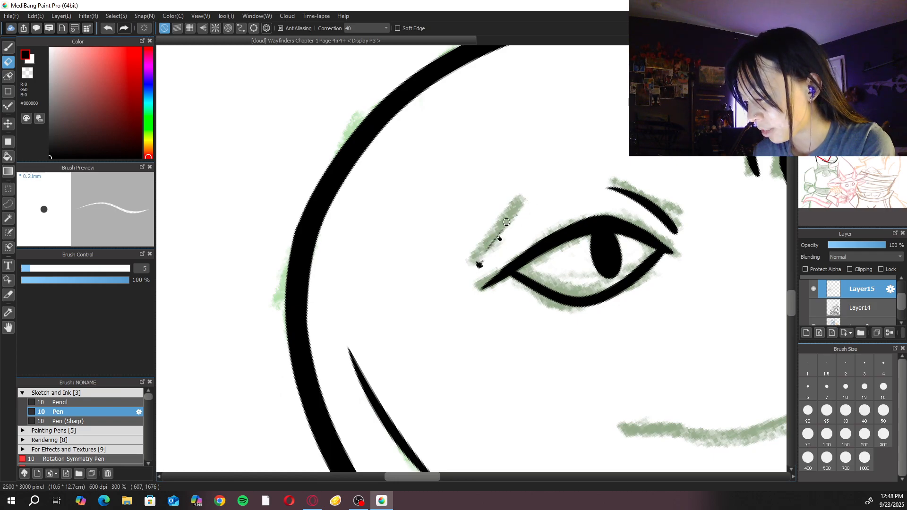
key(b)
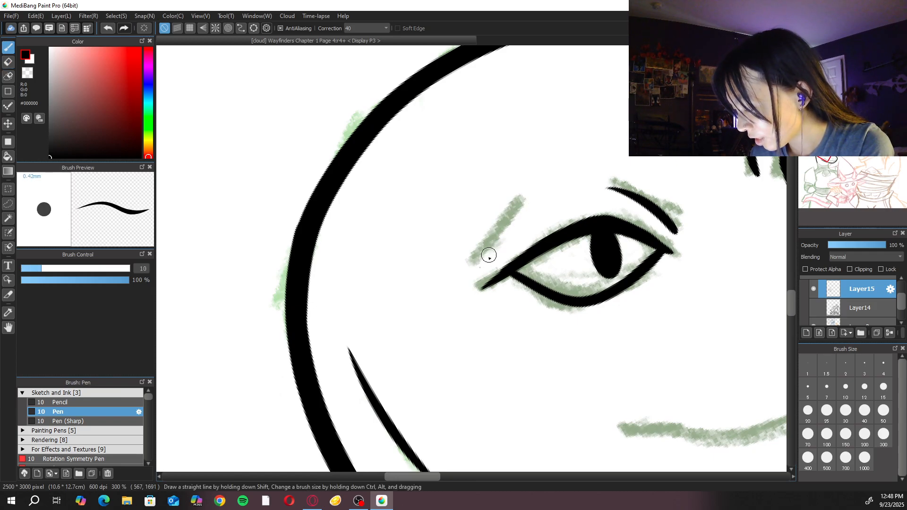
drag(488, 260, 540, 195)
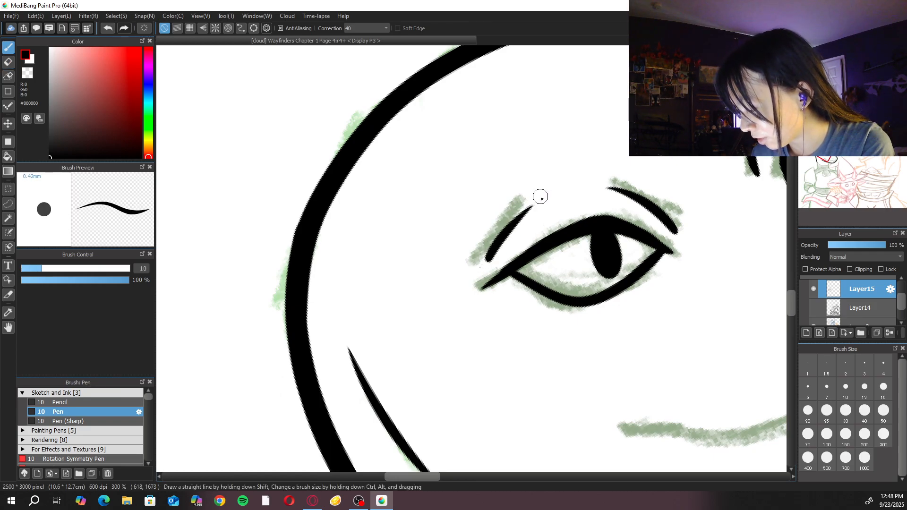
key(ctrl+minus)
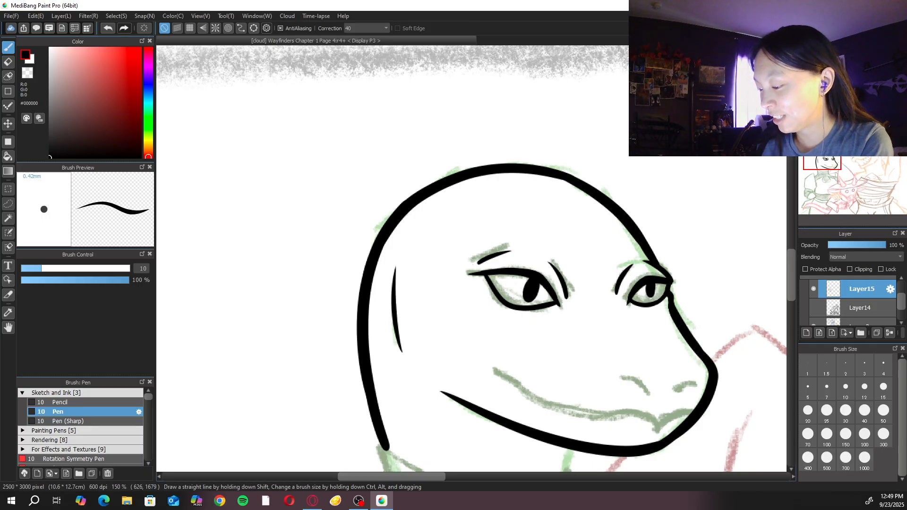
Ink the two nostrils on the snout as short tapered arches with the pen at size 20
scroll(651, 277, up, 3)
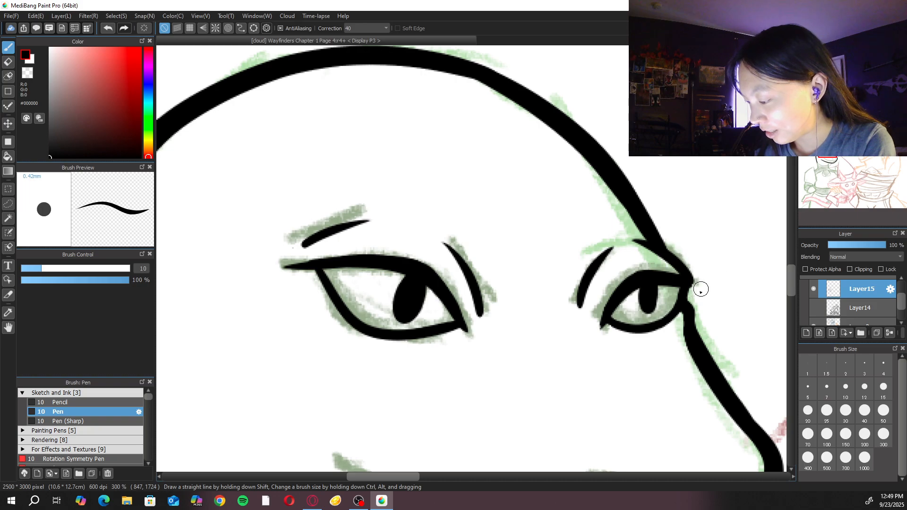
scroll(690, 312, down, 1)
scroll(693, 316, down, 4)
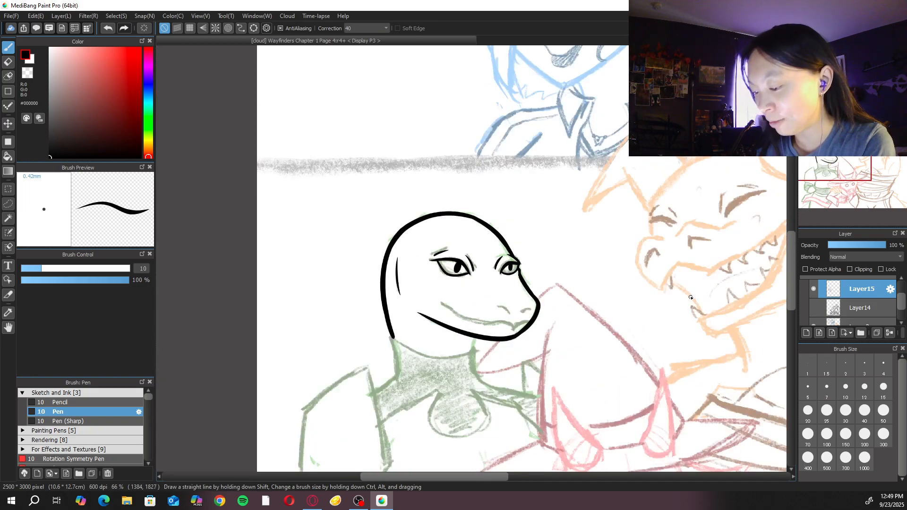
scroll(688, 258, up, 3)
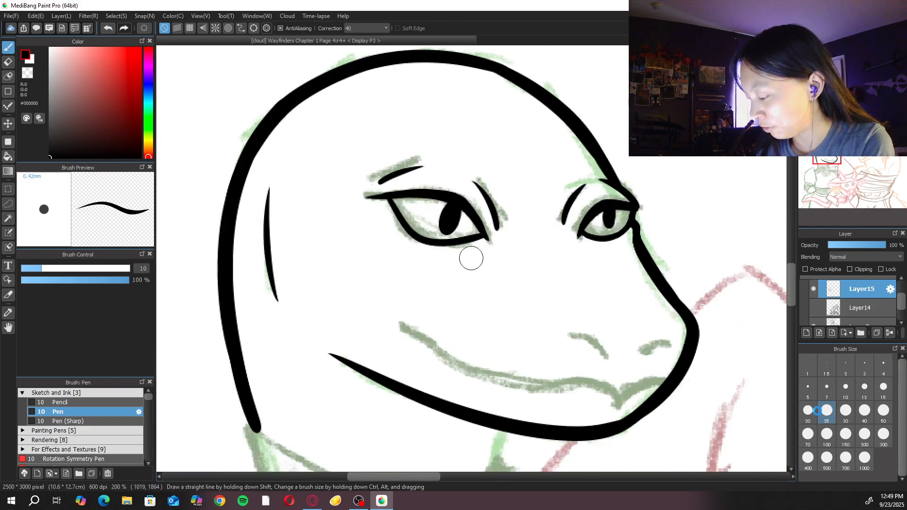
scroll(470, 257, up, 1)
drag(666, 400, 621, 388)
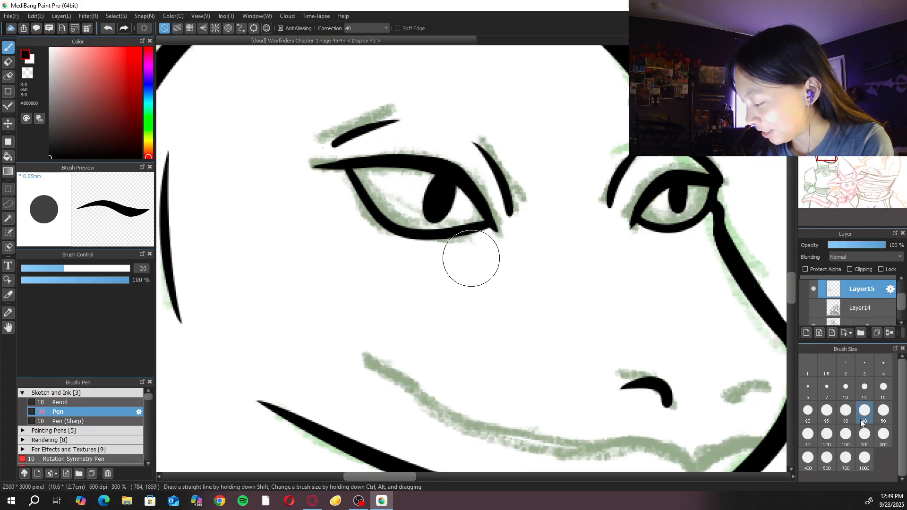
drag(735, 404, 776, 388)
key(ctrl+z)
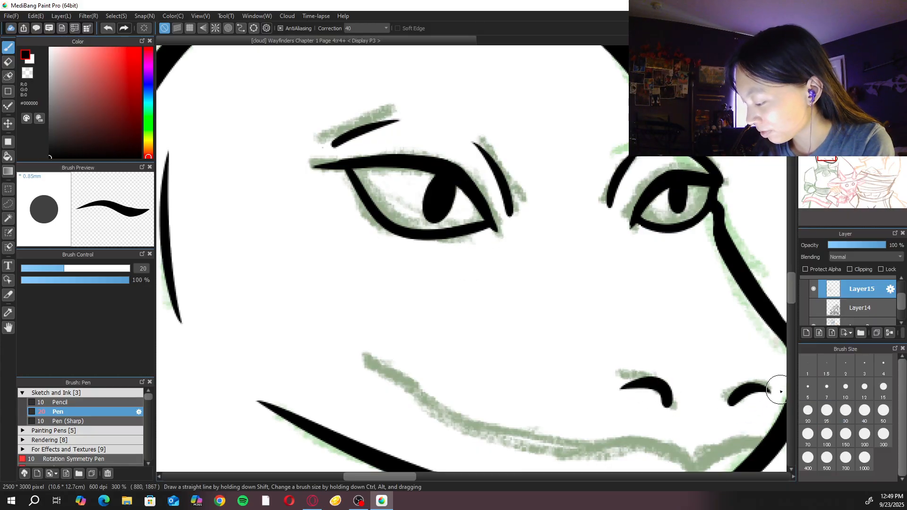
scroll(773, 395, down, 1)
scroll(772, 395, down, 1)
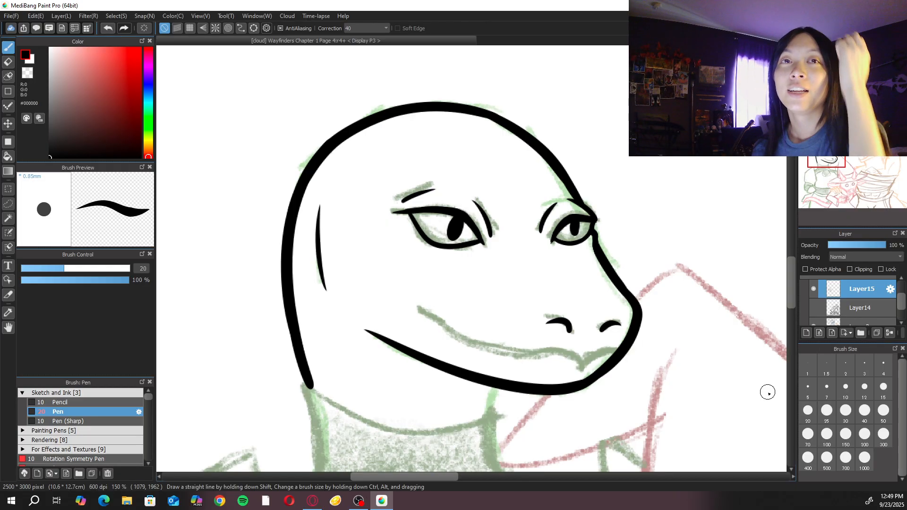
Ink the long mouth line as one tapered curve from the cheek to below the near nostril, redoing the stroke until it starts higher on the cheek
key(ctrl+plus)
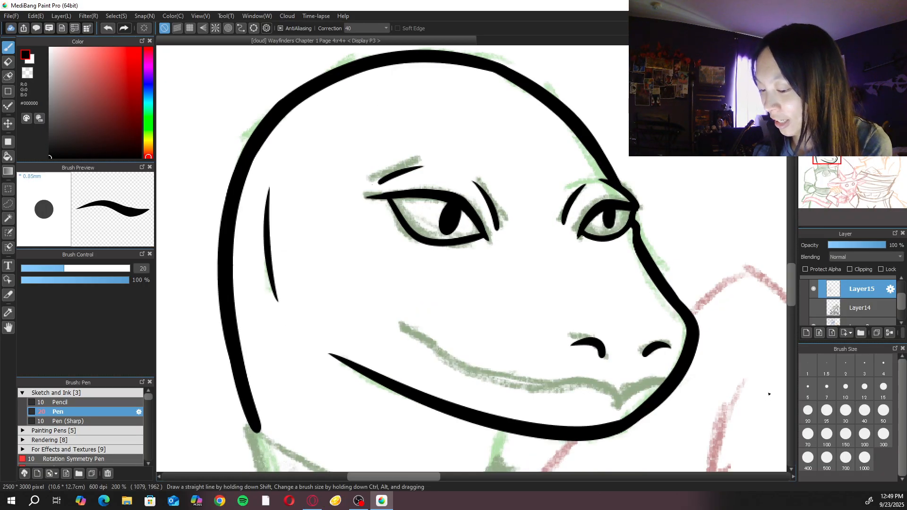
key(ctrl+z)
mouse_move(399, 326)
mouse_down()
mouse_move(528, 383)
mouse_move(569, 385)
mouse_up()
key(ctrl+z)
mouse_move(383, 314)
mouse_down()
mouse_move(535, 383)
mouse_move(569, 385)
mouse_up()
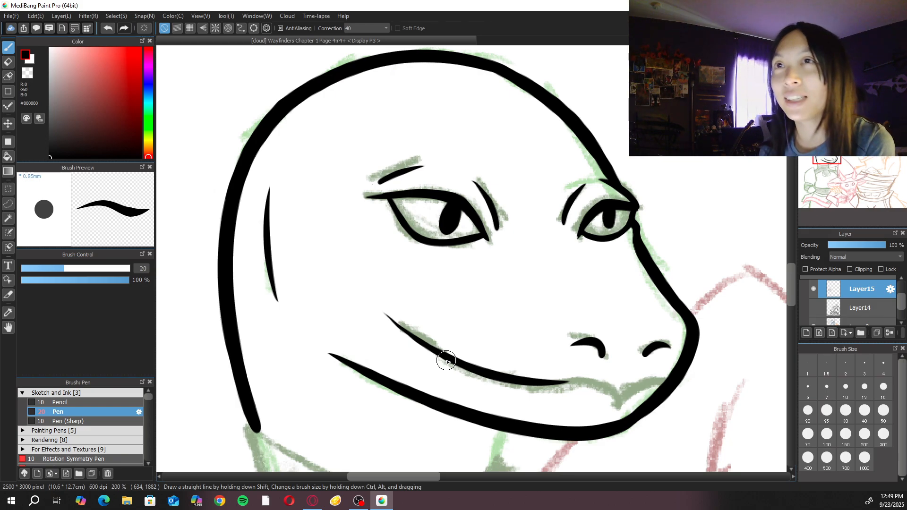
With the pen at size 10, ink the upper lip's two arches meeting in a point, joining the mouth line to the snout outline
click(846, 386)
drag(686, 398, 635, 326)
key(ctrl+plus)
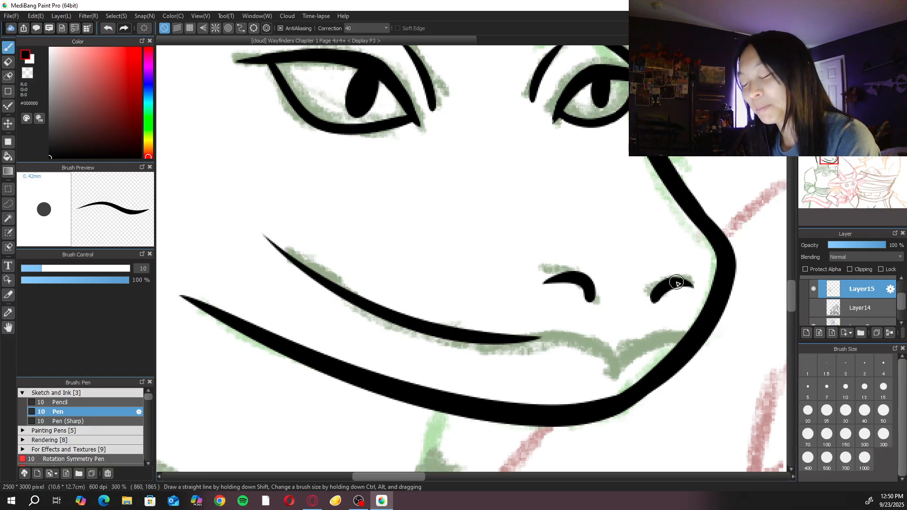
drag(617, 377, 680, 344)
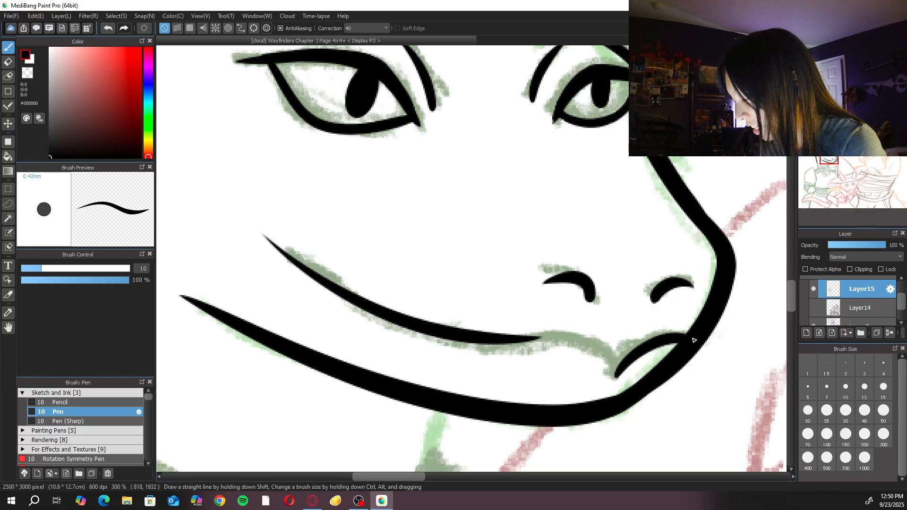
mouse_move(591, 112)
mouse_down()
mouse_move(557, 141)
mouse_move(557, 237)
mouse_up()
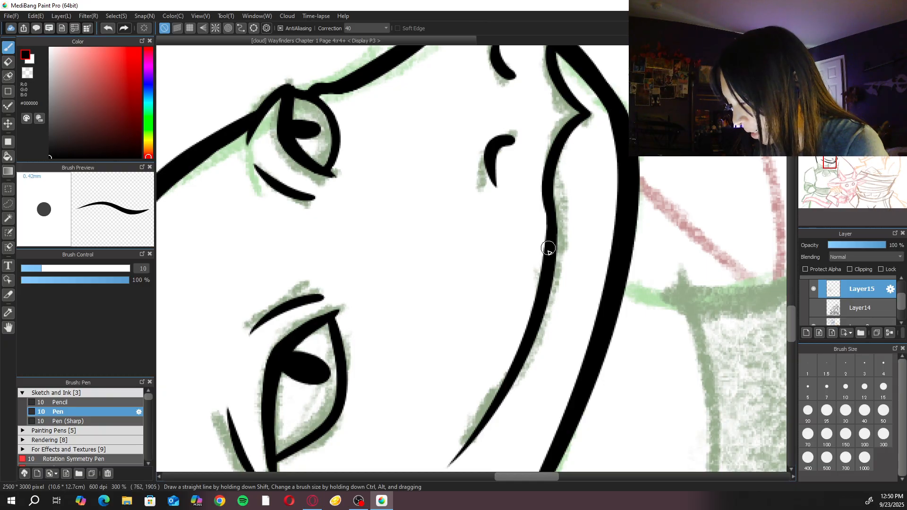
key(Up)
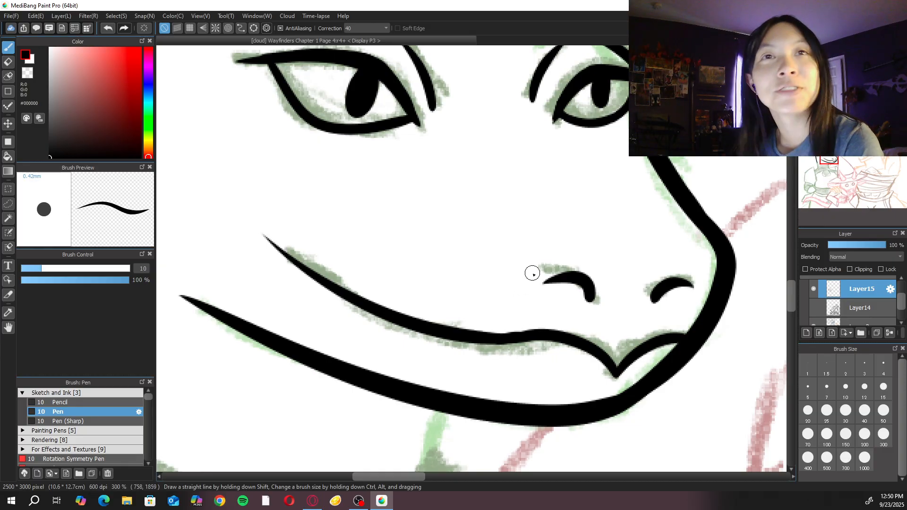
key(ctrl+minus)
key(ctrl+minus)
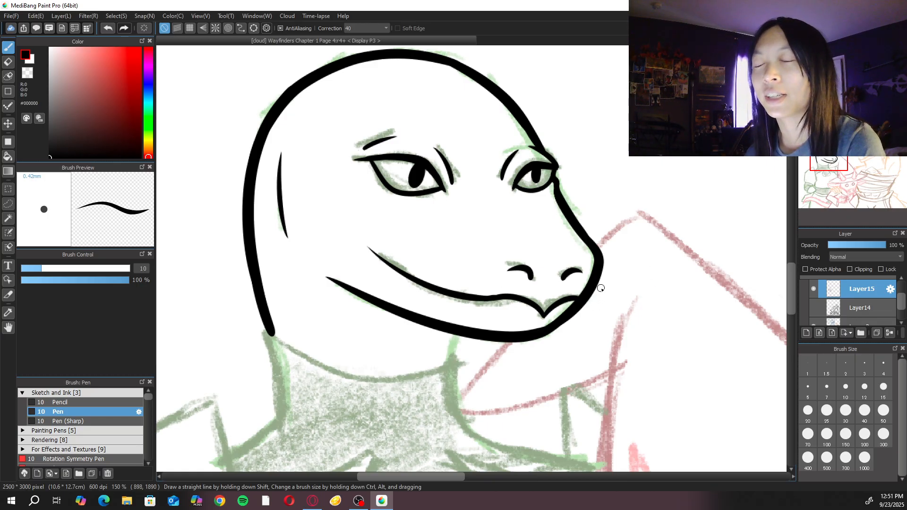
Set the pen size to 20 and ink the short front neck line running down from the jaw
drag(577, 318, 701, 251)
click(807, 410)
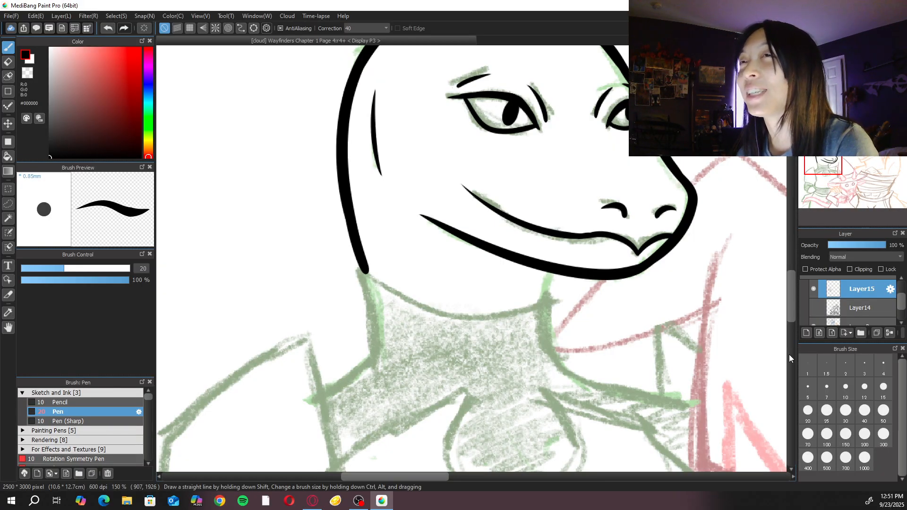
key(ctrl+plus)
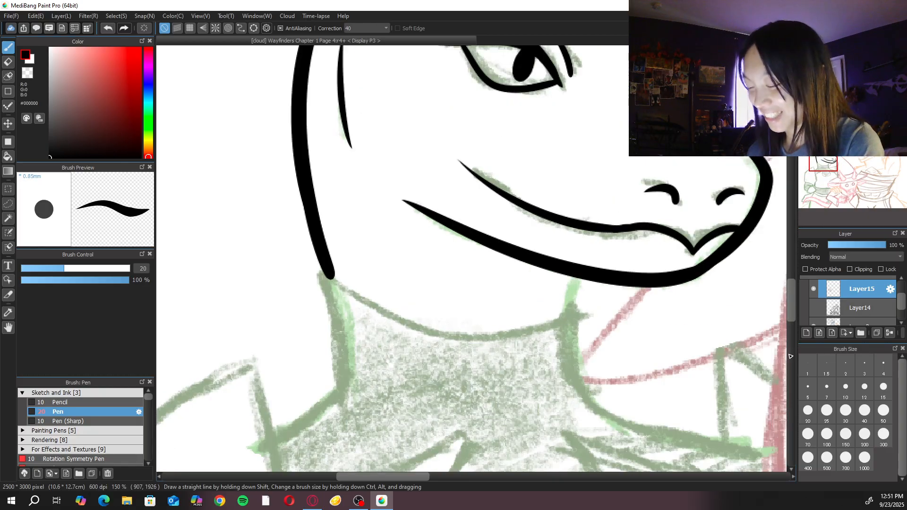
drag(581, 279, 570, 313)
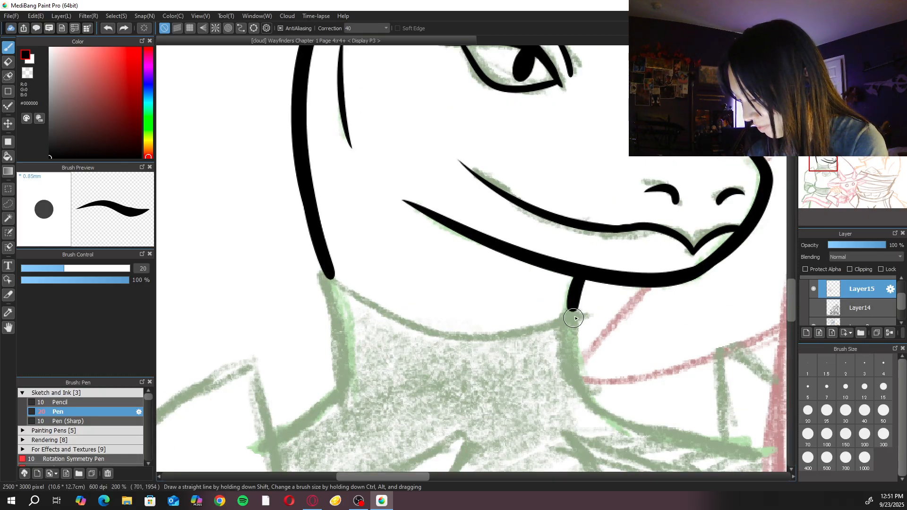
Rotate the canvas and ink the curved collar edge across the neck, joining the back-of-head line to the short front neck line
key(ctrl+minus)
key(ctrl+minus)
key(ctrl+plus)
drag(626, 256, 618, 263)
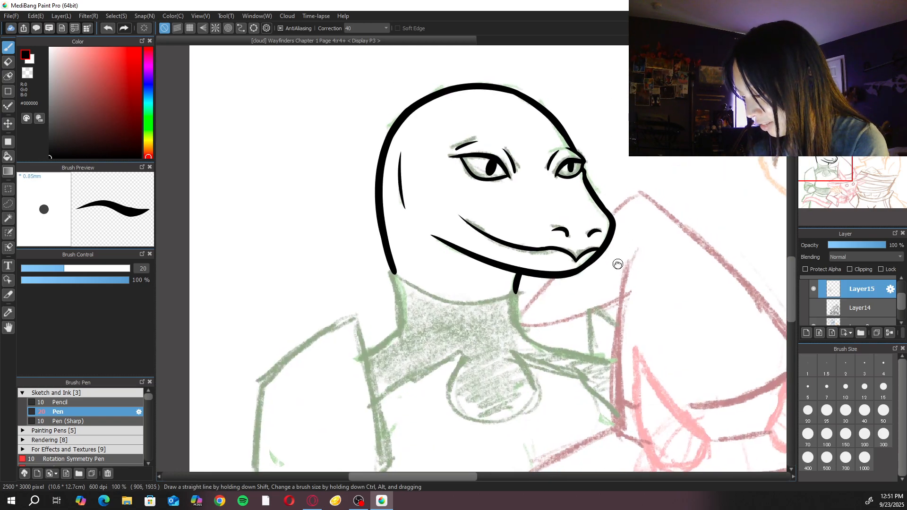
key(ctrl+plus)
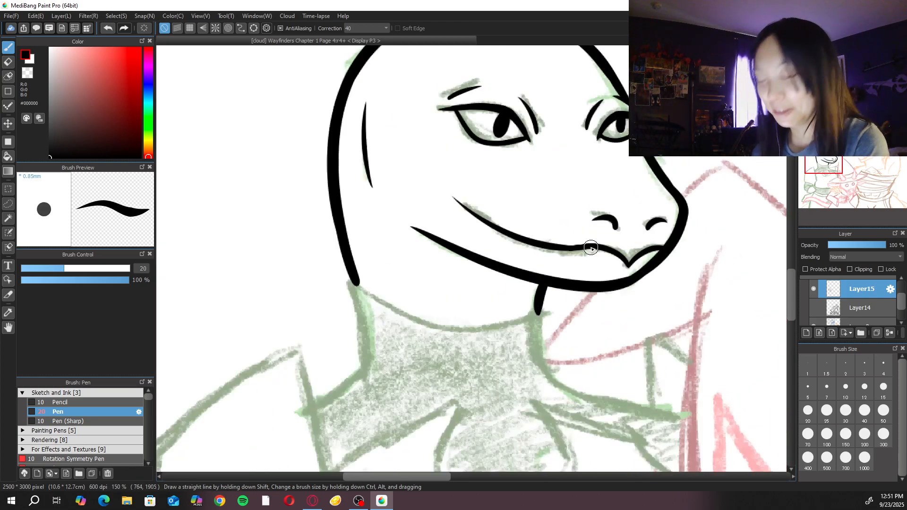
key(Right)
key(Right)
key(Right)
key(Right)
key(Right)
key(Right)
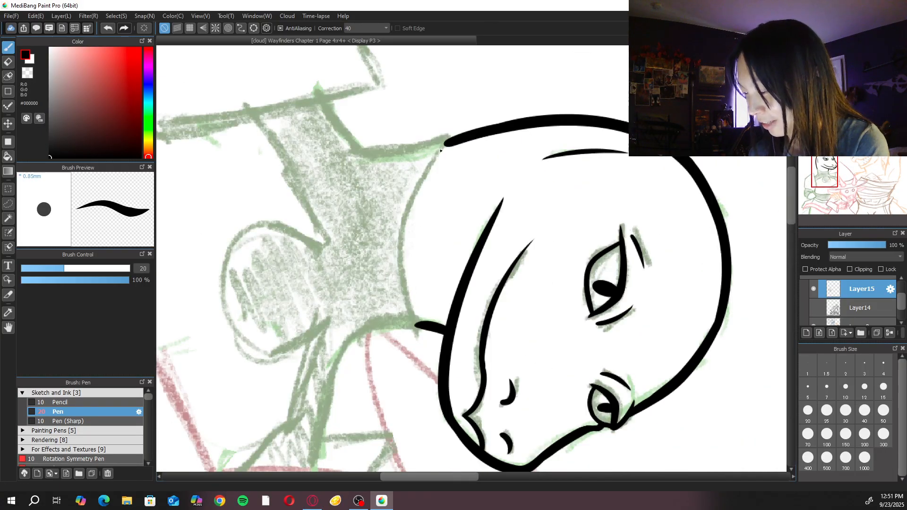
drag(439, 149, 416, 325)
key(ctrl+z)
mouse_move(447, 138)
mouse_down()
mouse_move(415, 203)
mouse_move(416, 326)
mouse_move(404, 252)
mouse_up()
key(ctrl+z)
drag(416, 326, 405, 246)
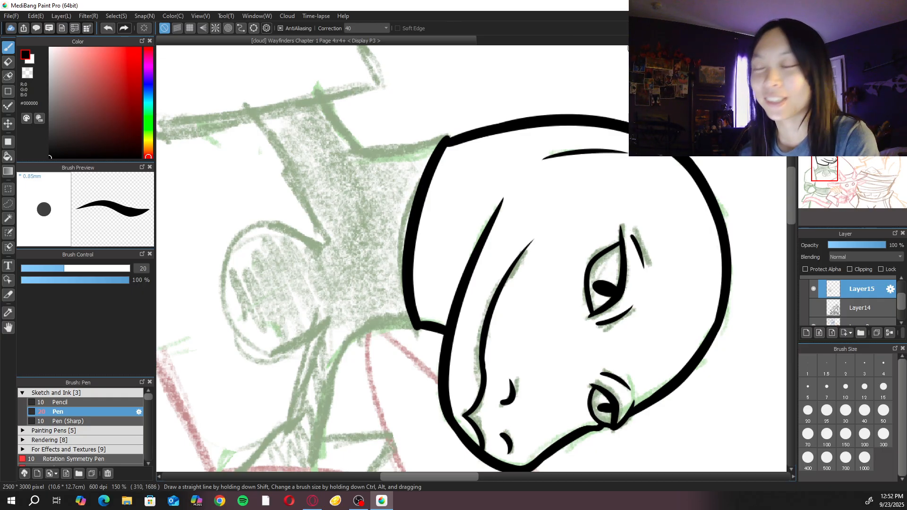
Ink the back neck line from the collar's rear corner down to the shoulder, redoing the stroke until it tapers past the sketched shoulder
key(ctrl+plus)
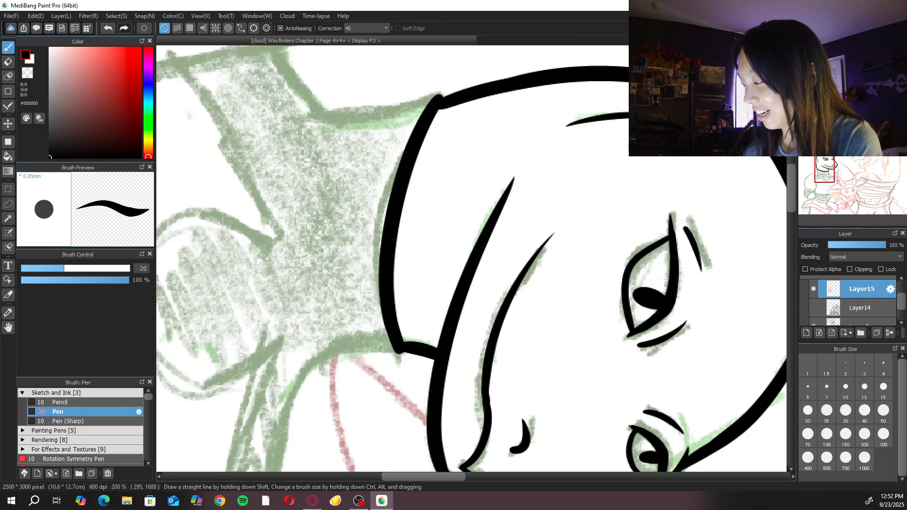
key(Up)
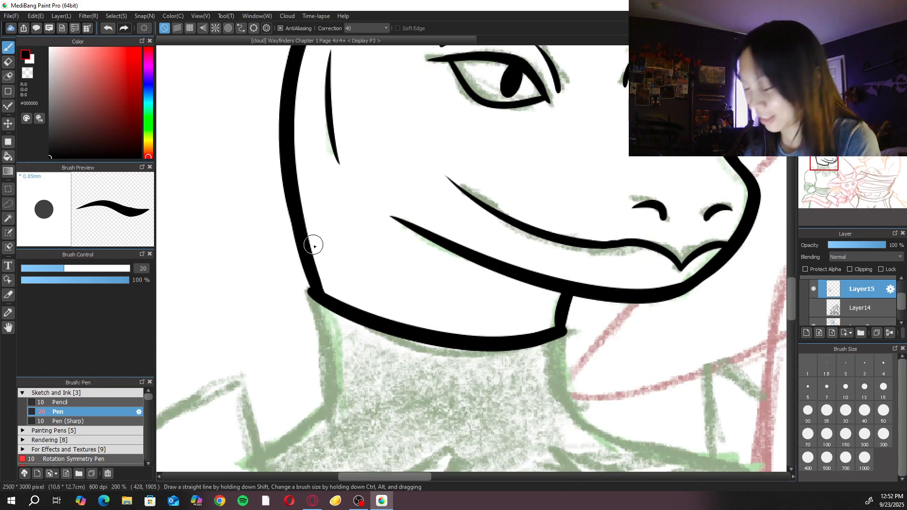
drag(313, 244, 294, 209)
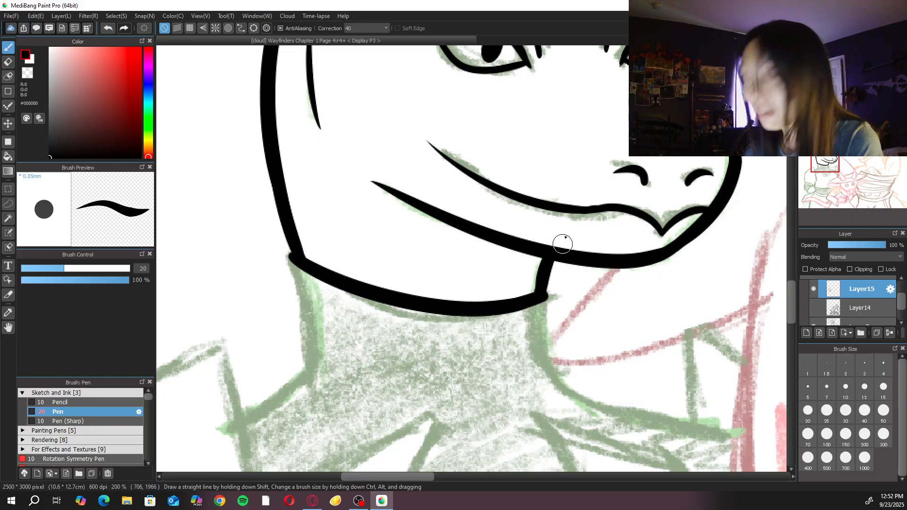
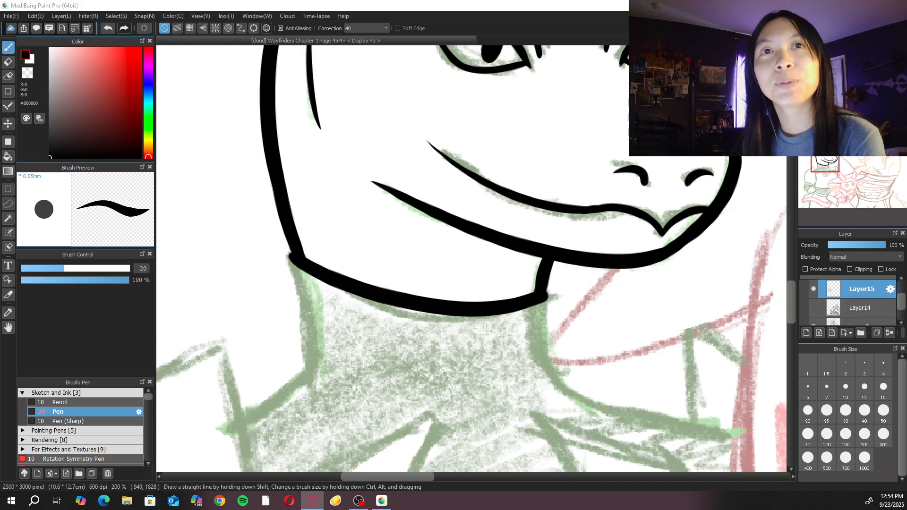
click(588, 26)
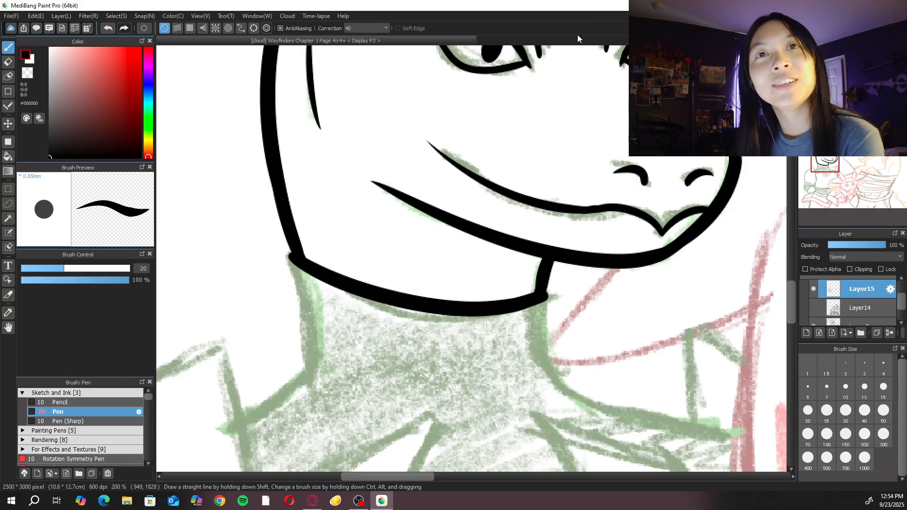
drag(292, 259, 305, 373)
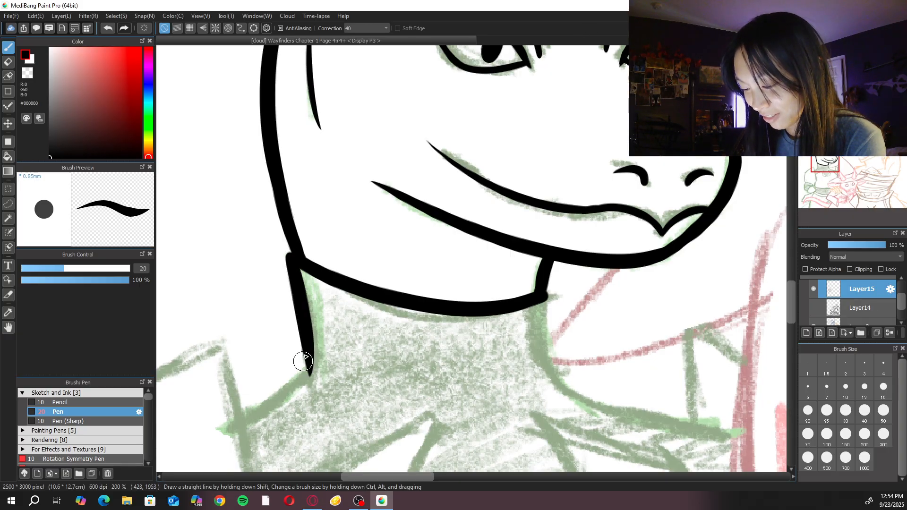
key(ctrl+z)
drag(292, 255, 309, 373)
key(ctrl+z)
drag(287, 248, 315, 403)
key(ctrl+z)
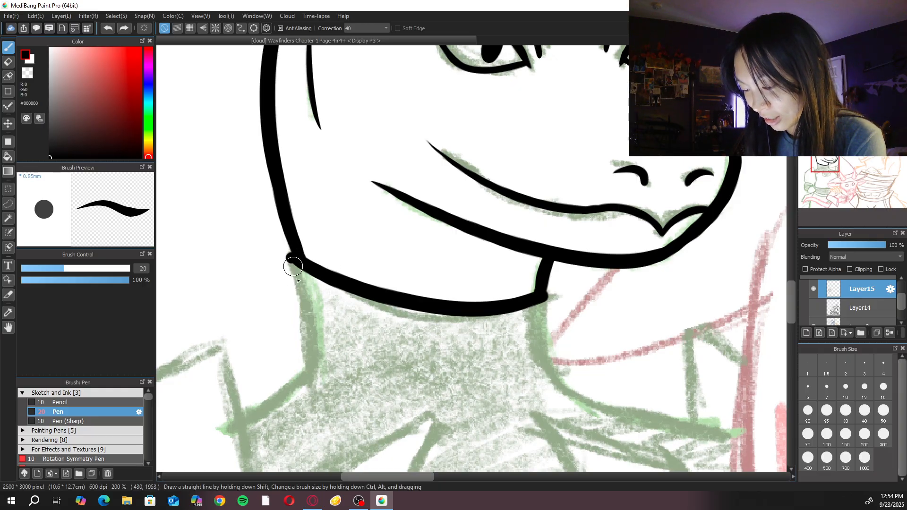
drag(289, 255, 313, 402)
mouse_move(293, 250)
mouse_down()
mouse_move(300, 246)
mouse_move(288, 255)
mouse_up()
key(ctrl+z)
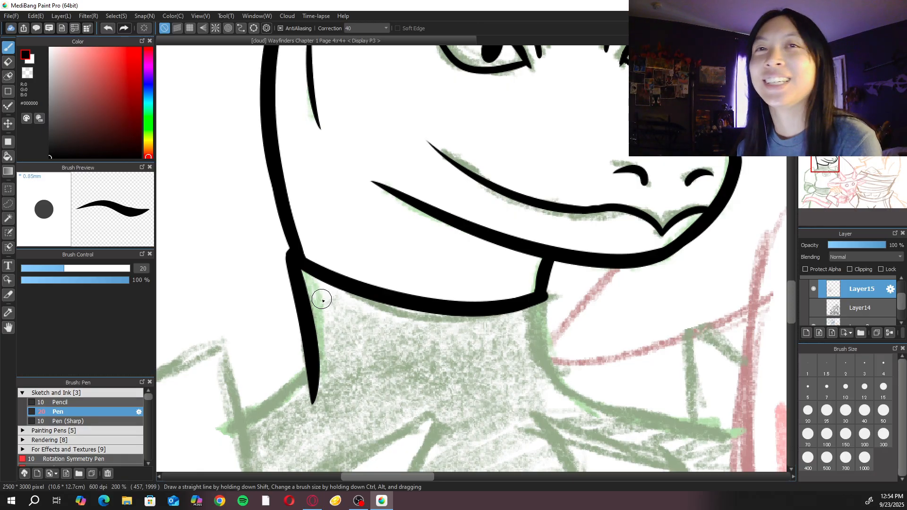
Ink the front neck line from the collar's front corner down to the chest, redoing the stroke until it follows the sketch
scroll(563, 246, down, 1)
drag(544, 273, 541, 347)
key(ctrl+z)
key(ctrl+z)
drag(542, 272, 541, 363)
key(ctrl+z)
key(ctrl+z)
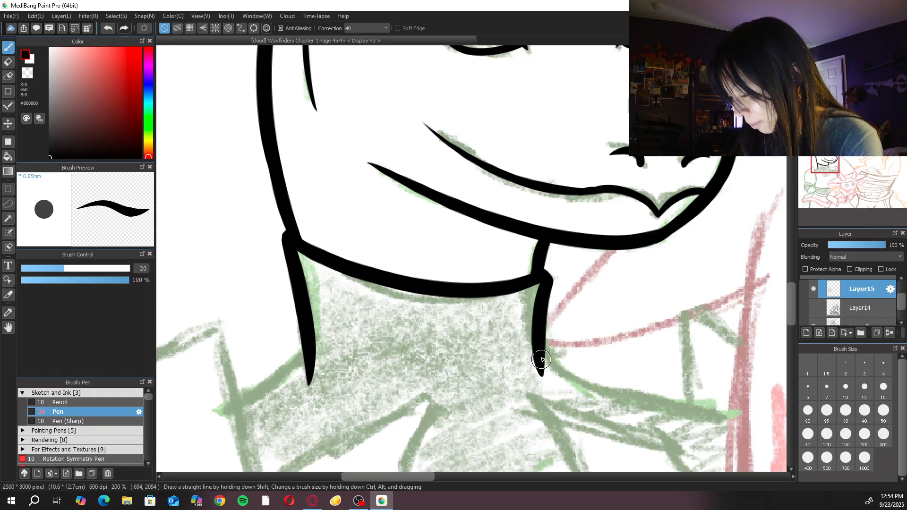
key(ctrl+minus)
key(ctrl+minus)
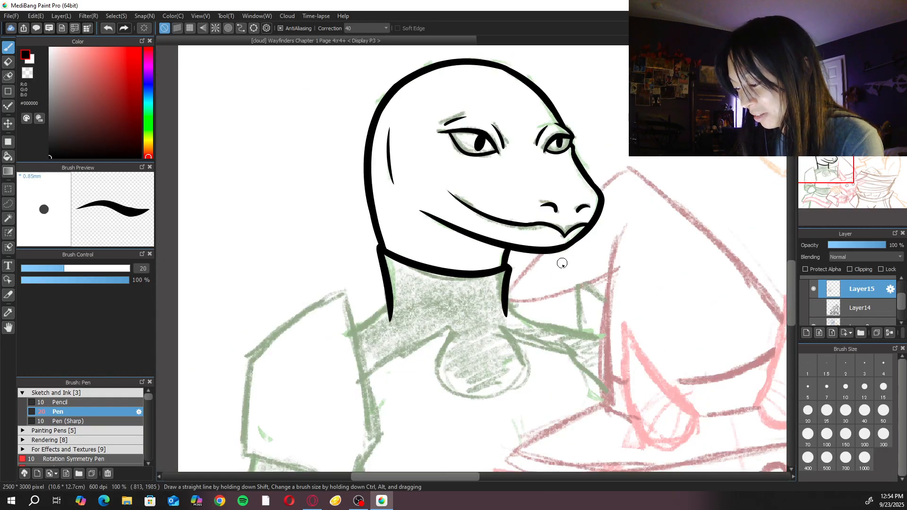
key(ctrl+plus)
key(ctrl+plus)
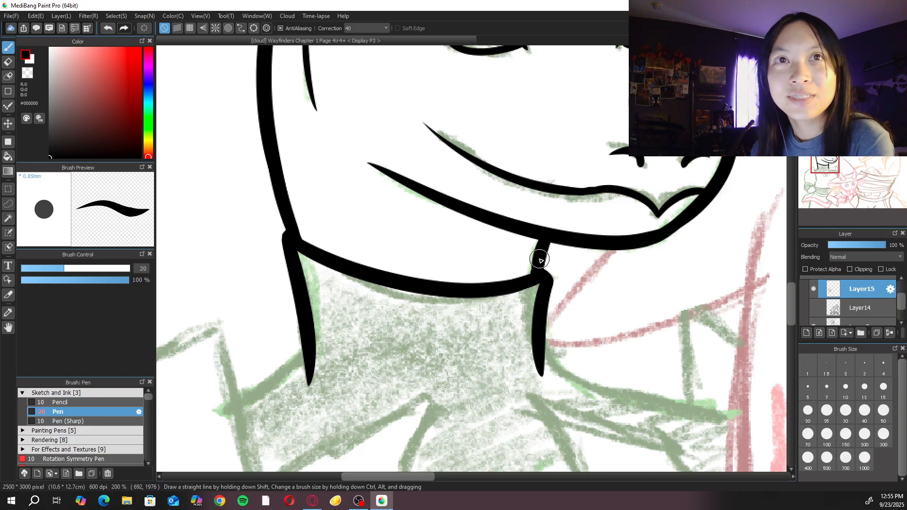
Ink both shoulder lines sloping outward from the neck, one to the shoulder pad and a longer curve toward the horned character's hat
drag(399, 271, 526, 255)
drag(430, 325, 369, 383)
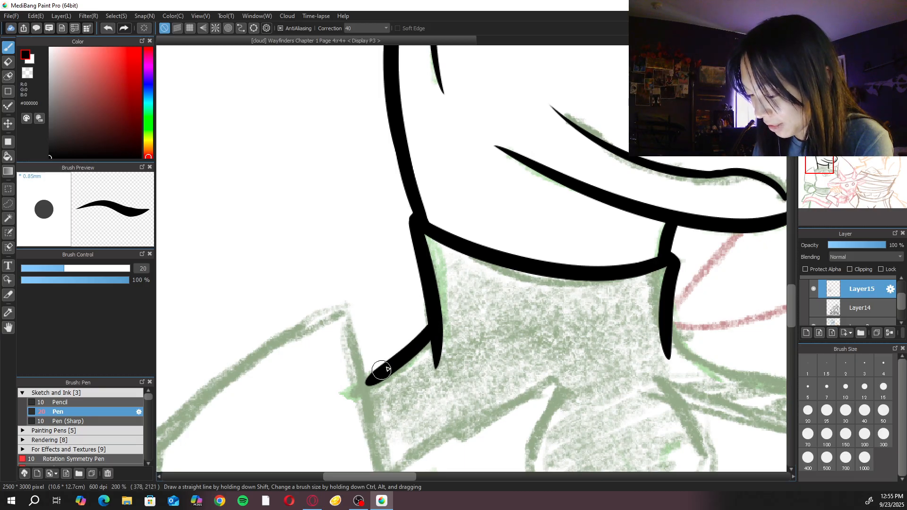
drag(411, 293, 192, 224)
mouse_move(450, 259)
mouse_down()
mouse_move(493, 294)
mouse_move(623, 327)
mouse_up()
key(ctrl+z)
mouse_move(449, 255)
mouse_down()
mouse_move(489, 296)
mouse_move(624, 328)
mouse_up()
key(ctrl+minus)
key(ctrl+minus)
key(ctrl+minus)
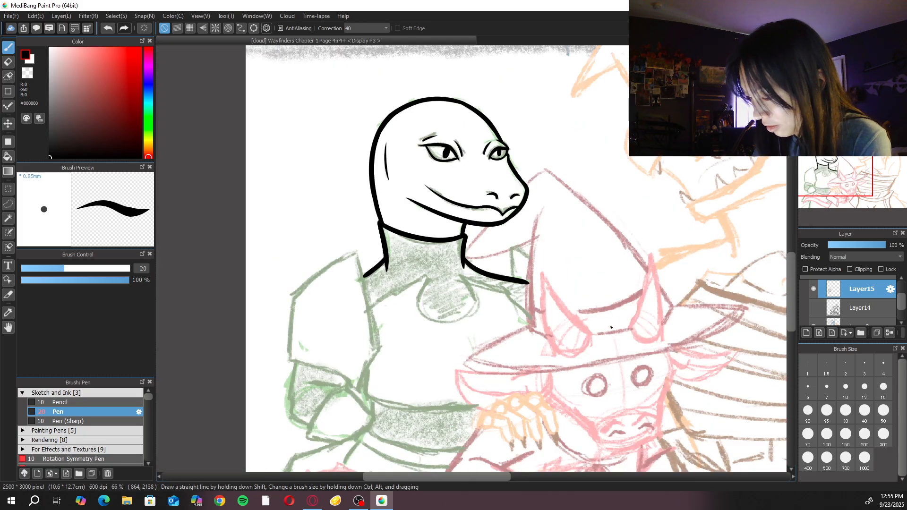
Show Layer14 and, with the eraser at size 50, erase its hat line where it crosses the reptile's snout
click(813, 308)
key(ctrl+plus)
key(ctrl+plus)
key(ctrl+plus)
key(ctrl+plus)
key(e)
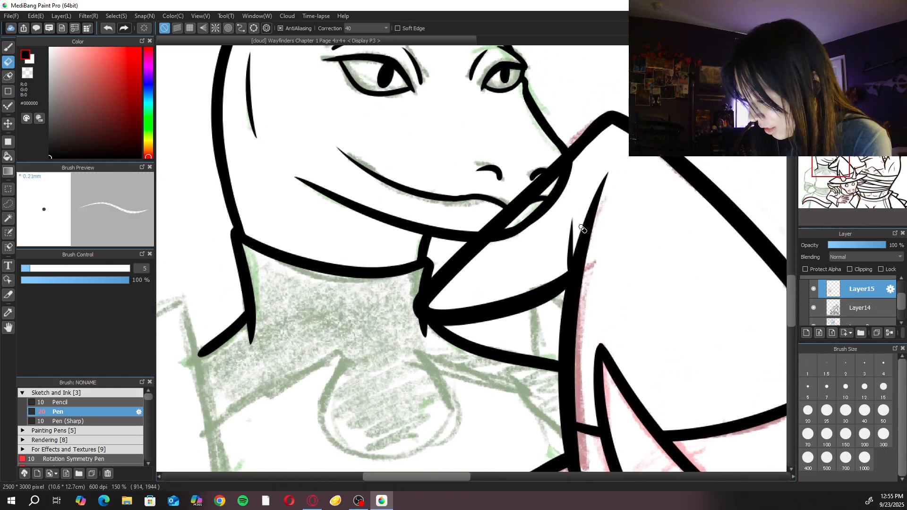
click(860, 308)
click(883, 410)
mouse_move(508, 211)
mouse_down()
mouse_move(481, 227)
mouse_move(540, 162)
mouse_move(557, 159)
mouse_move(548, 175)
mouse_up()
key(ctrl+minus)
key(ctrl+minus)
key(ctrl+minus)
key(ctrl+minus)
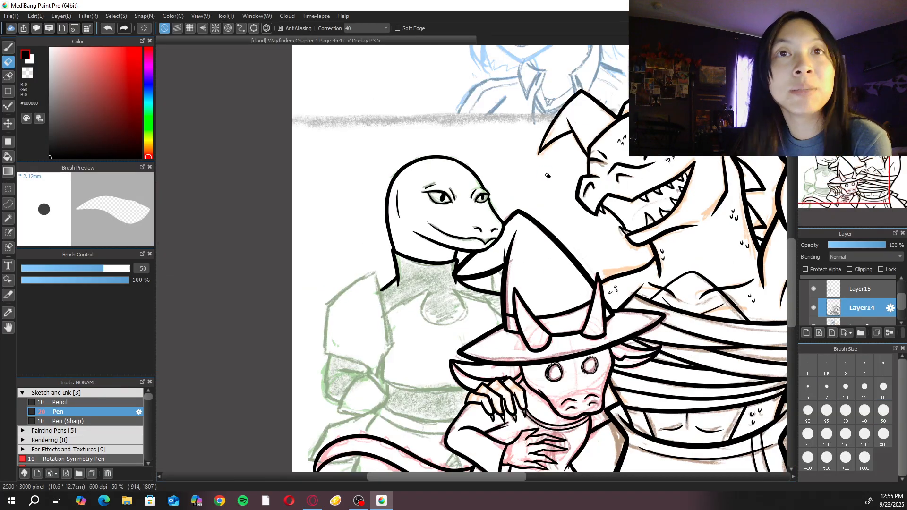
With the pen at size 20 on Layer14, ink the shoulder pad's inner edge from its peak down to the bent lower tip
key(b)
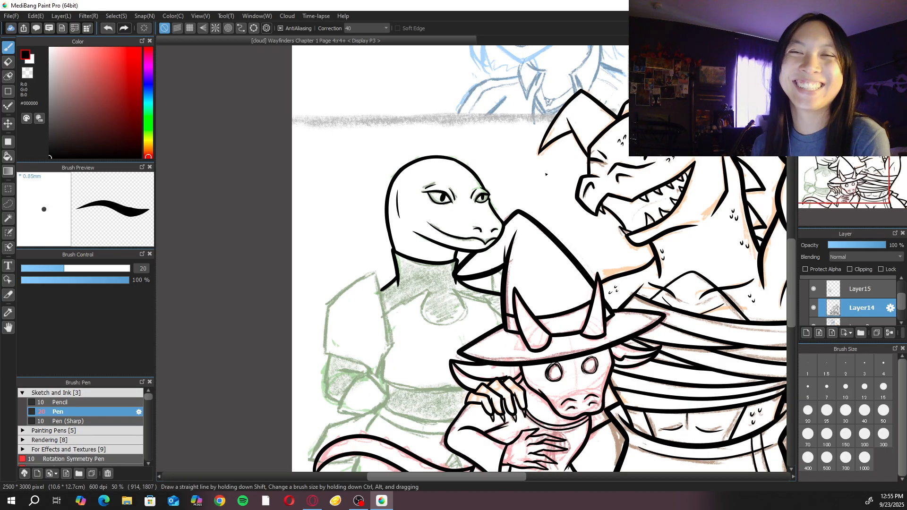
scroll(879, 307, down, 2)
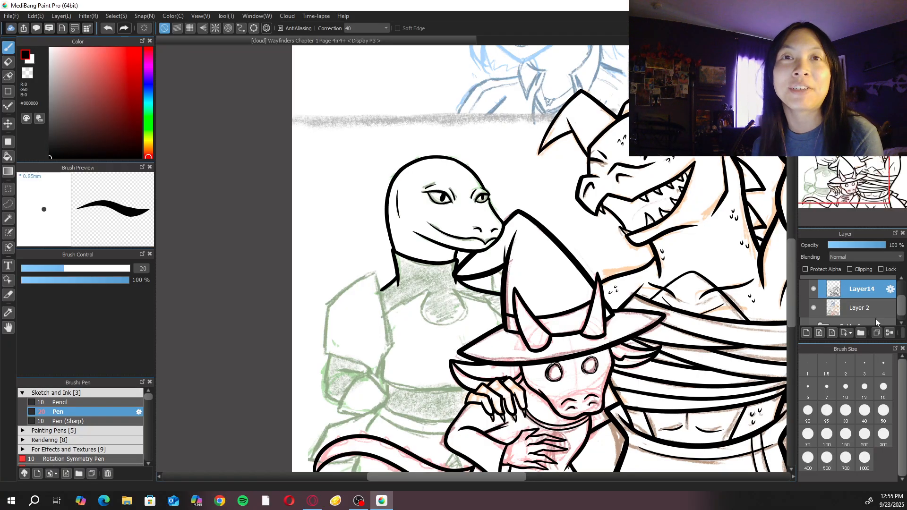
scroll(402, 287, up, 5)
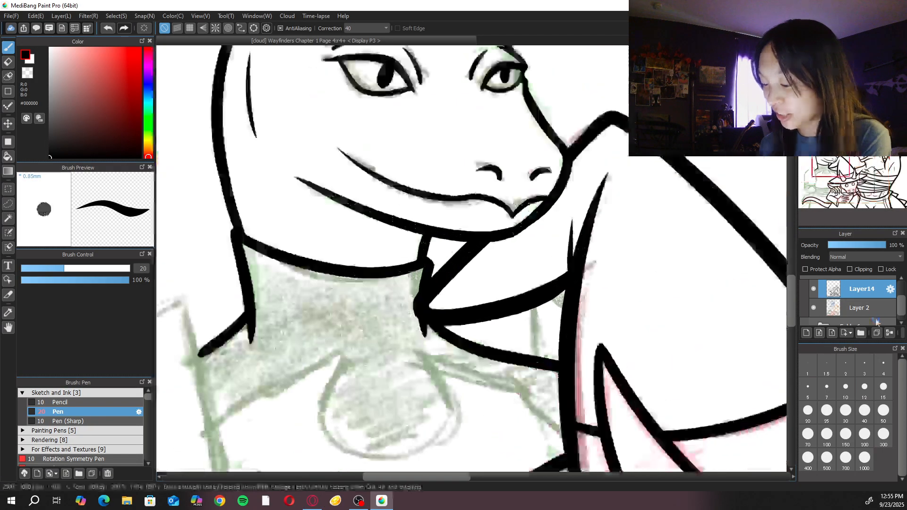
drag(623, 273, 591, 282)
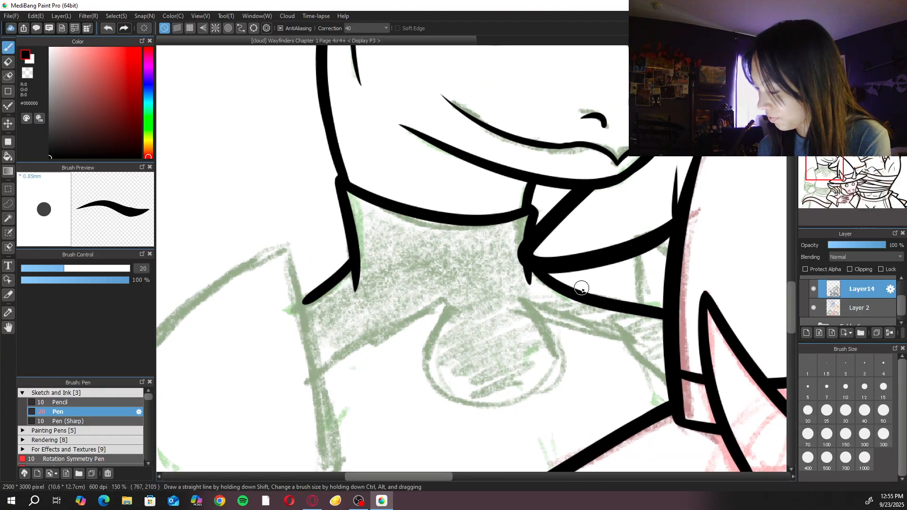
drag(324, 338, 464, 195)
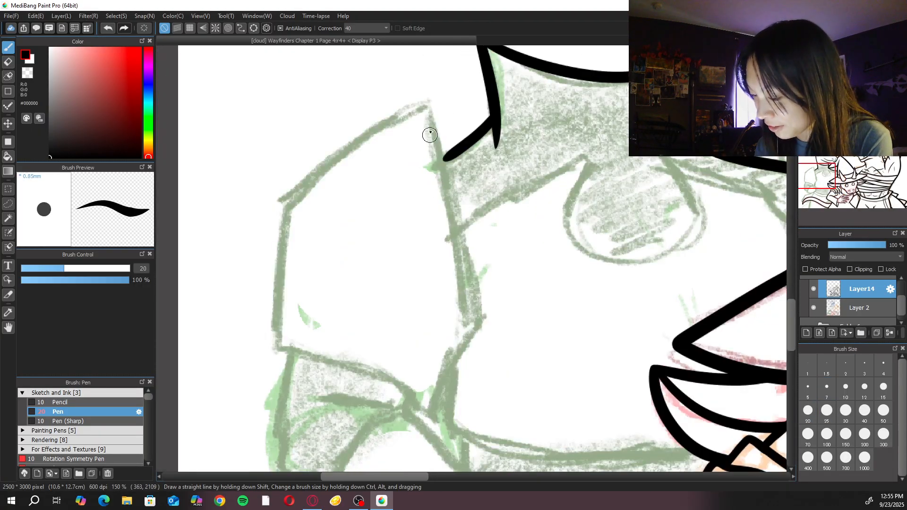
mouse_move(424, 108)
mouse_down()
mouse_move(487, 318)
mouse_move(432, 131)
mouse_move(476, 330)
mouse_move(427, 409)
mouse_up()
key(ctrl+z)
key(ctrl+z)
mouse_move(425, 106)
mouse_down()
mouse_move(478, 329)
mouse_move(434, 413)
mouse_up()
key(ctrl+z)
mouse_move(428, 106)
mouse_down()
mouse_move(480, 330)
mouse_move(437, 422)
mouse_up()
drag(473, 174, 484, 196)
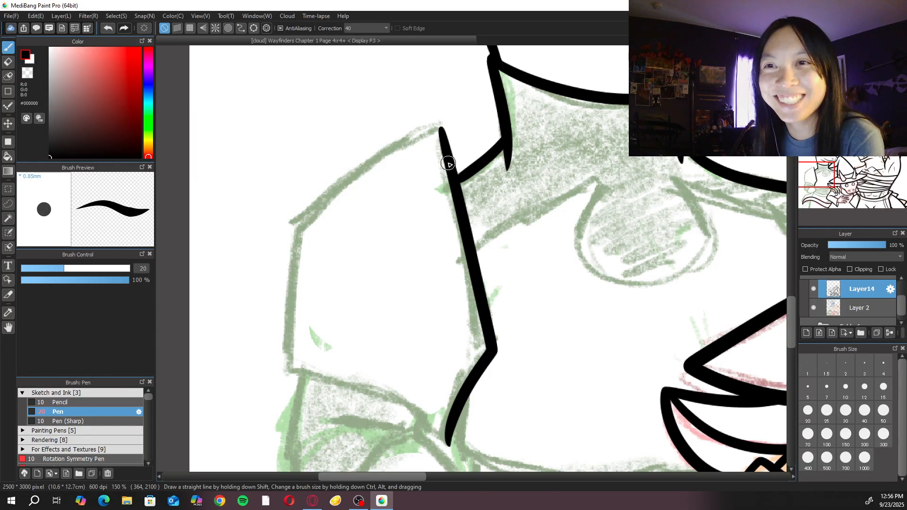
Ink the shoulder pad's sloping top edge and its outer side, from the peak down to the lower outer corner
scroll(448, 164, up, 1)
drag(442, 149, 304, 248)
key(ctrl+z)
mouse_move(442, 150)
mouse_down()
mouse_move(362, 195)
mouse_move(301, 246)
mouse_move(292, 387)
mouse_up()
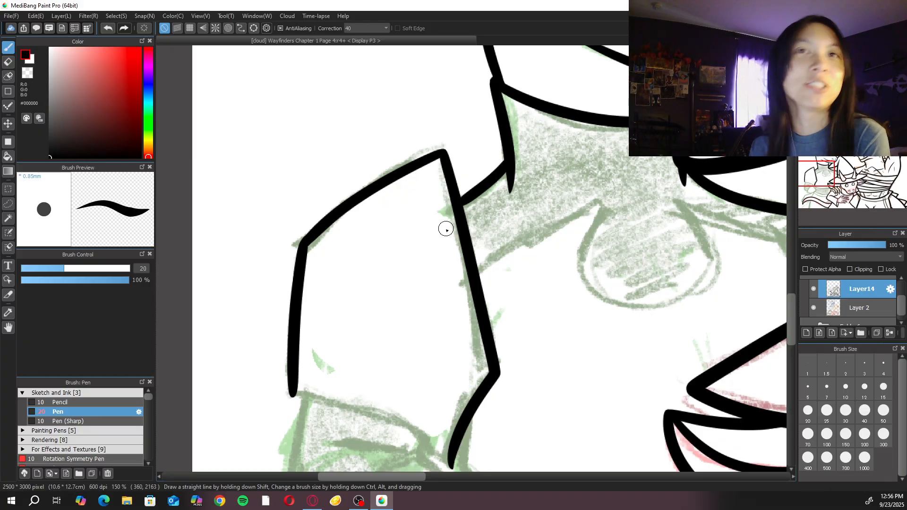
Rotate the canvas, close the shoulder pad with a curved lower edge between its outer corner and tip, and restore the upright view
click(870, 53)
click(869, 53)
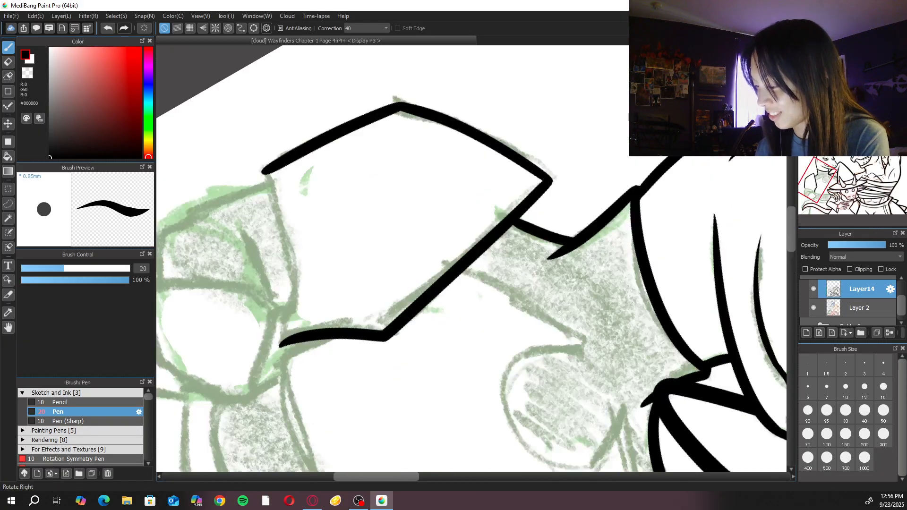
drag(263, 173, 283, 342)
key(ctrl+z)
mouse_move(263, 172)
mouse_down()
mouse_move(286, 266)
mouse_move(284, 341)
mouse_up()
key(ctrl+z)
mouse_move(265, 173)
mouse_down()
mouse_move(290, 319)
mouse_move(283, 341)
mouse_up()
key(ctrl+z)
mouse_move(266, 173)
mouse_down()
mouse_move(291, 287)
mouse_move(284, 341)
mouse_up()
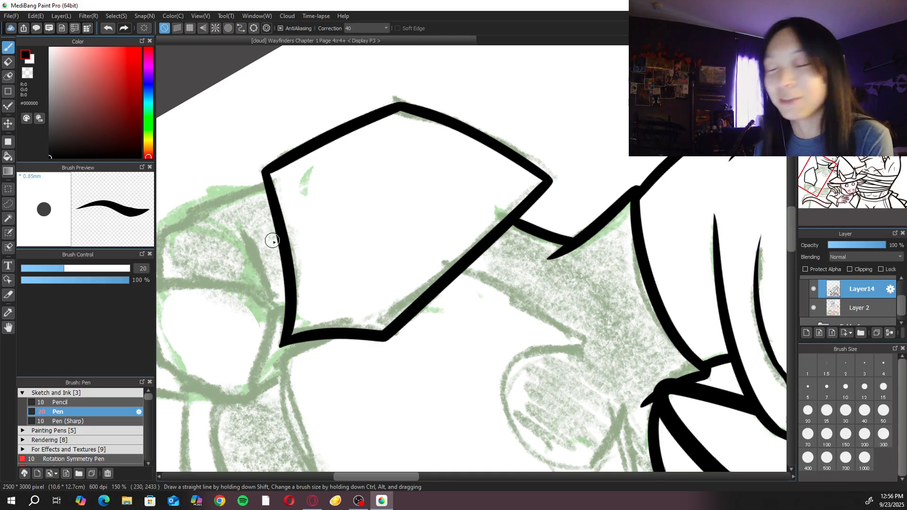
key(Up)
key(ctrl+minus)
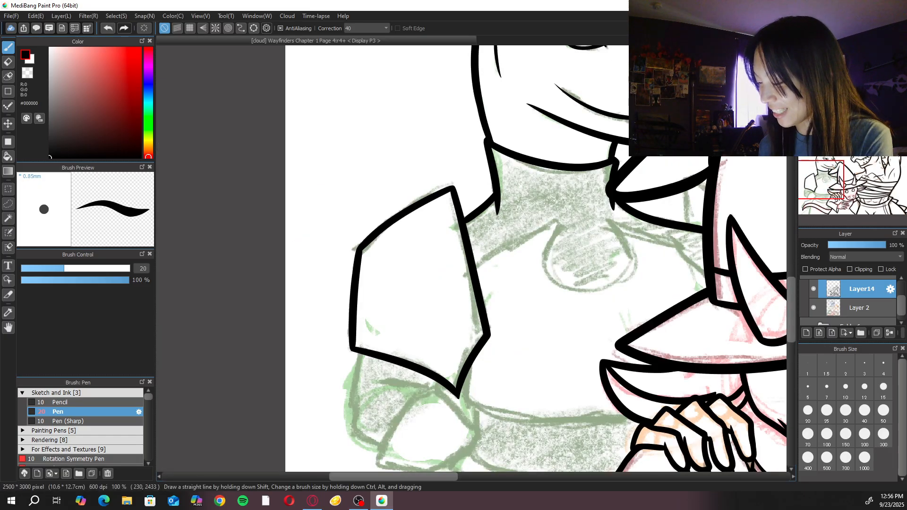
Ink the arm's outer contour from beneath the shoulder pad down and around the elbow, redoing the stroke to follow the sketch
scroll(405, 345, up, 2)
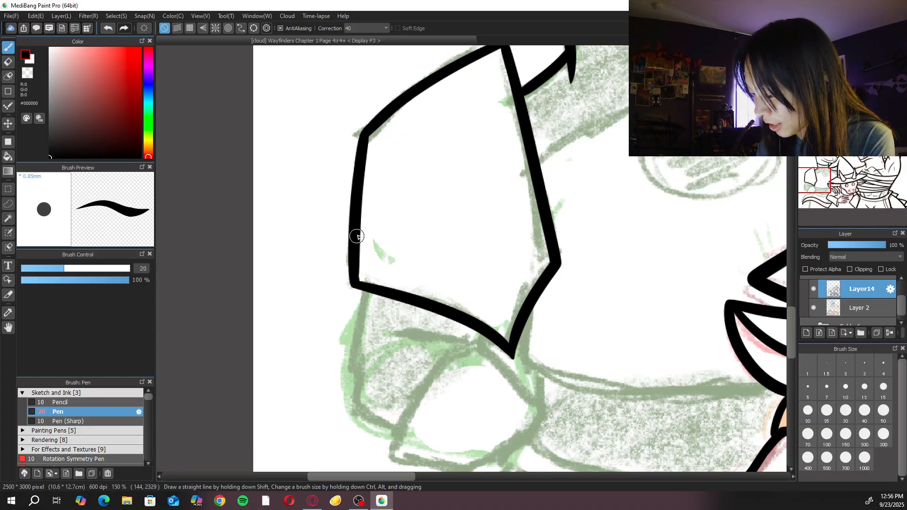
mouse_move(368, 290)
mouse_down()
mouse_move(356, 378)
mouse_move(362, 333)
mouse_move(355, 337)
mouse_move(356, 379)
mouse_up()
key(ctrl+z)
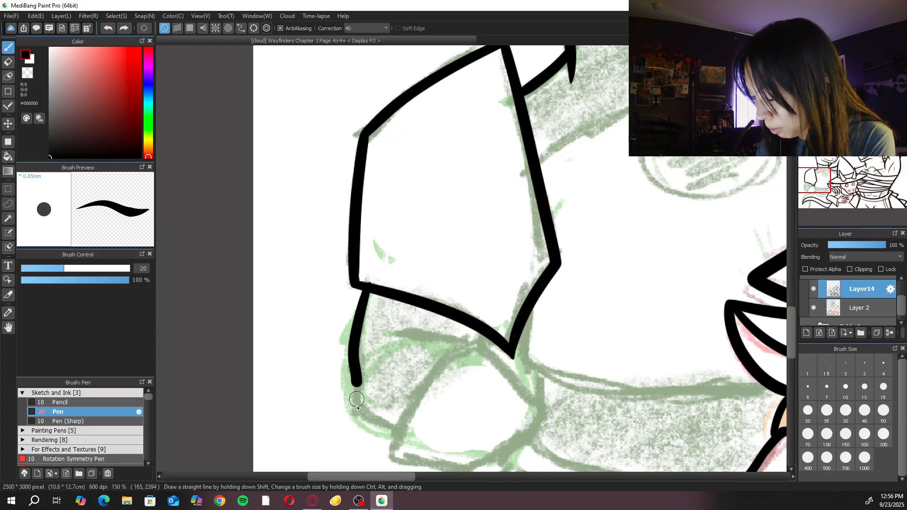
key(ctrl+z)
mouse_move(368, 290)
mouse_down()
mouse_move(352, 357)
mouse_move(361, 421)
mouse_move(394, 435)
mouse_up()
key(ctrl+z)
mouse_move(357, 359)
mouse_down()
mouse_move(355, 393)
mouse_move(395, 434)
mouse_up()
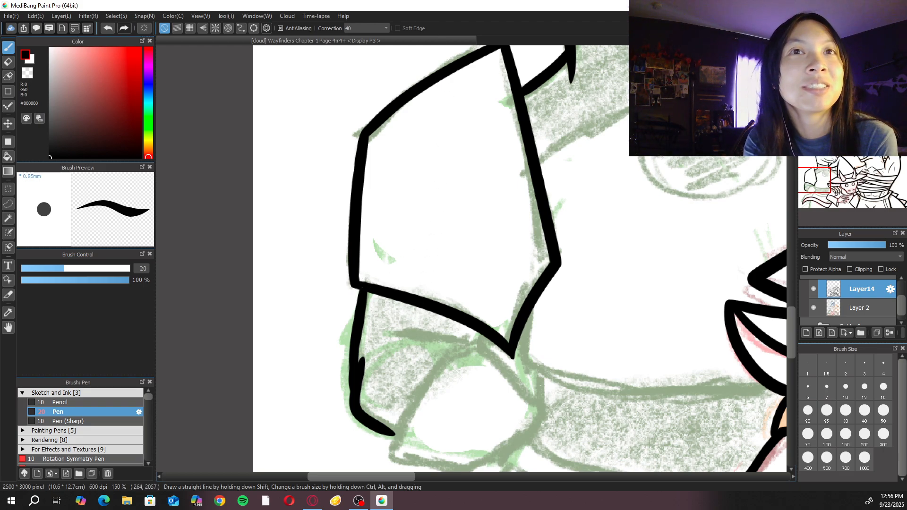
key(alt+Tab)
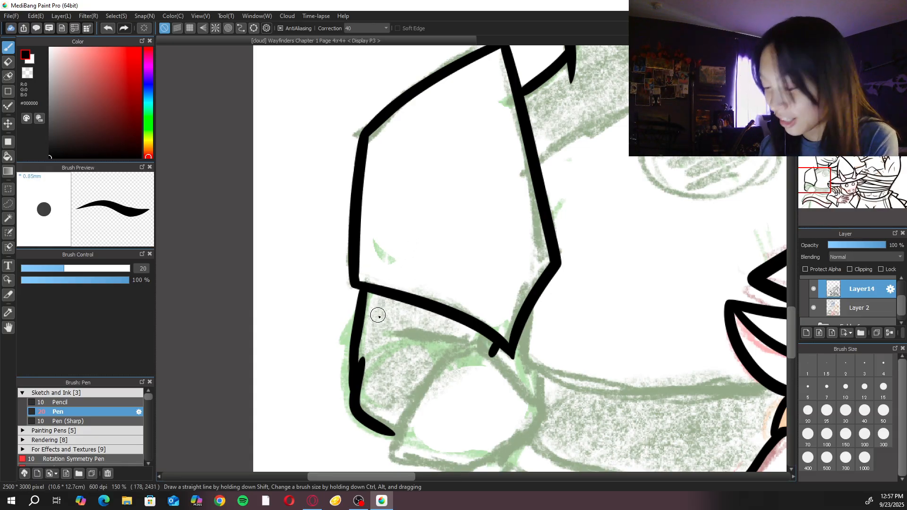
Ink the chest piece's side and curved lower edge, from the shoulder pad along the waistband to the horned character's ear
drag(583, 313, 554, 194)
key(ctrl+minus)
key(ctrl+minus)
key(ctrl+plus)
drag(611, 282, 494, 360)
key(ctrl+plus)
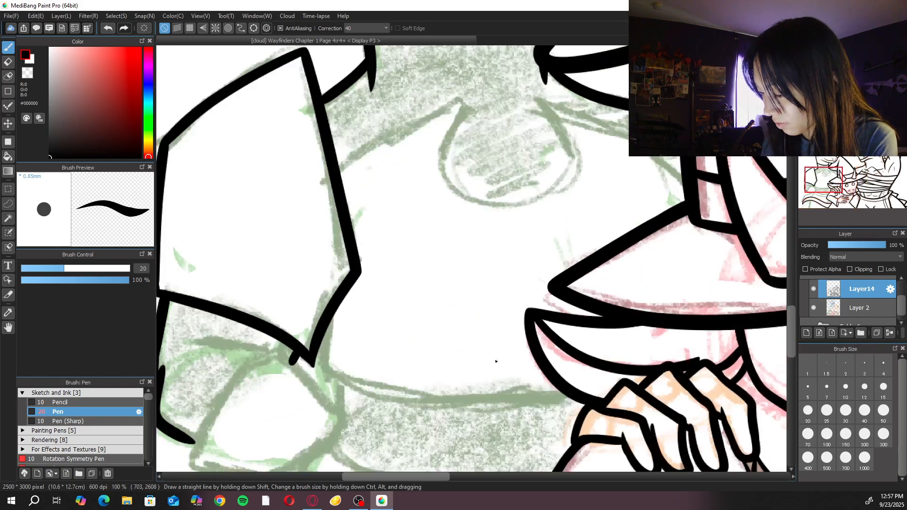
mouse_move(319, 326)
mouse_down()
mouse_move(334, 382)
mouse_move(557, 407)
mouse_up()
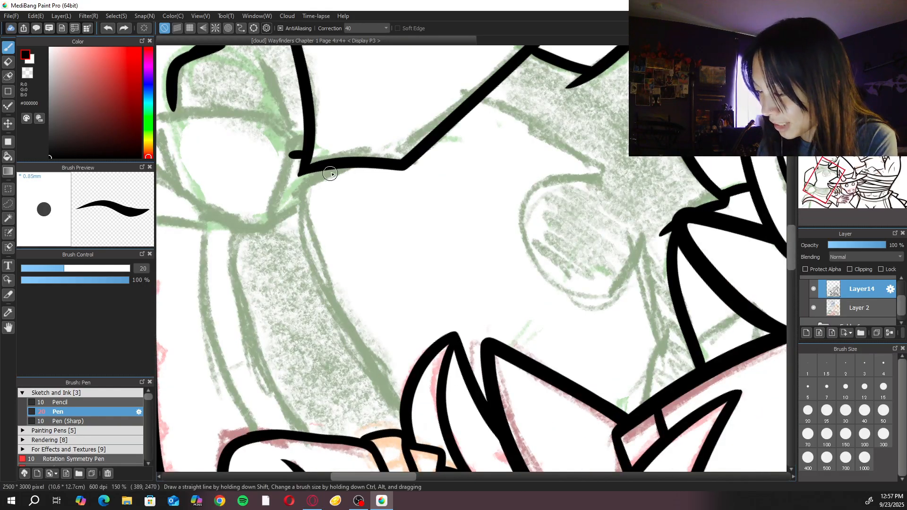
mouse_move(352, 161)
mouse_down()
mouse_move(301, 199)
mouse_move(341, 339)
mouse_move(384, 399)
mouse_move(352, 332)
mouse_up()
key(ctrl+z)
drag(402, 422, 340, 323)
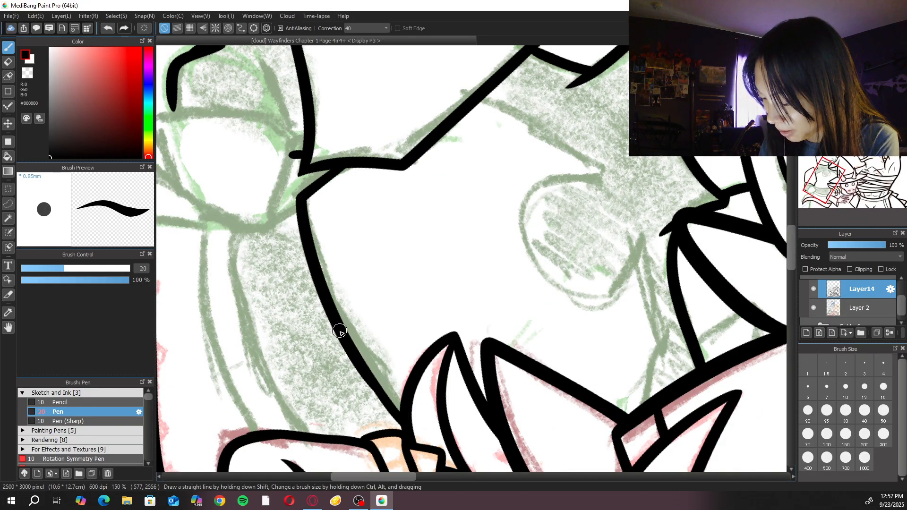
key(ctrl+minus)
key(ctrl+minus)
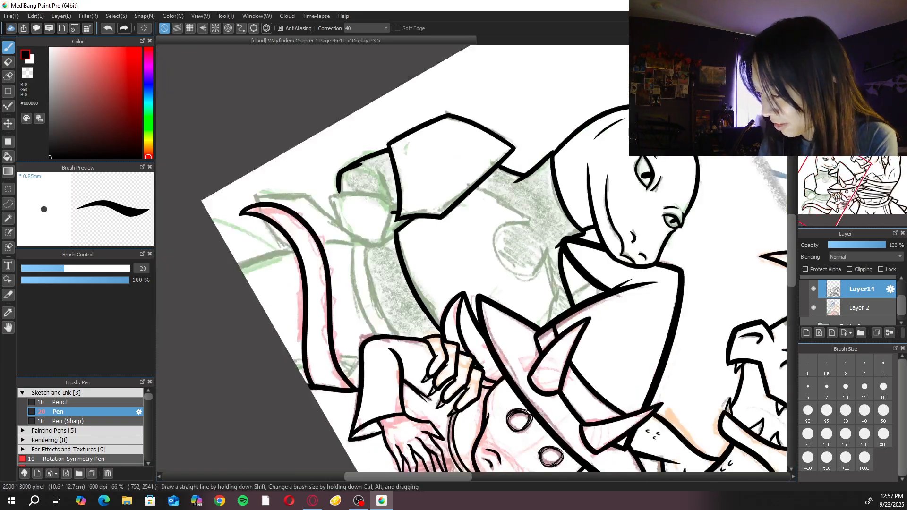
Ink the chest piece's upper edges, one from the shoulder pad to the round pendant and one slanting down to the hat brim
key(Right)
key(Up)
key(ctrl+plus)
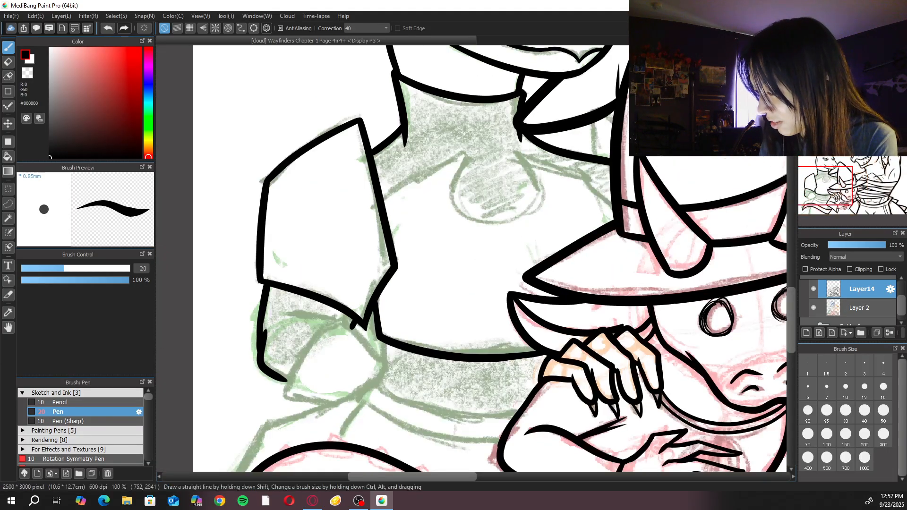
drag(667, 171, 542, 228)
key(ctrl+plus)
drag(439, 225, 495, 288)
mouse_move(383, 286)
mouse_down()
mouse_move(427, 296)
mouse_move(532, 275)
mouse_up()
mouse_move(298, 255)
mouse_down()
mouse_move(418, 186)
mouse_move(295, 256)
mouse_up()
key(ctrl+z)
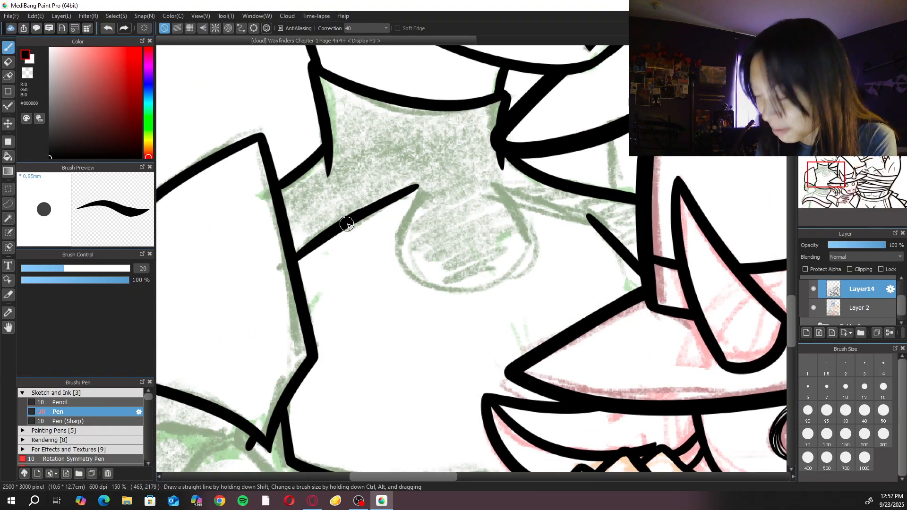
Ink the chest piece's remaining upper edge from the round cutout to the slanted line above the hat brim, and touch up the opposite edge's tip
drag(352, 220, 355, 234)
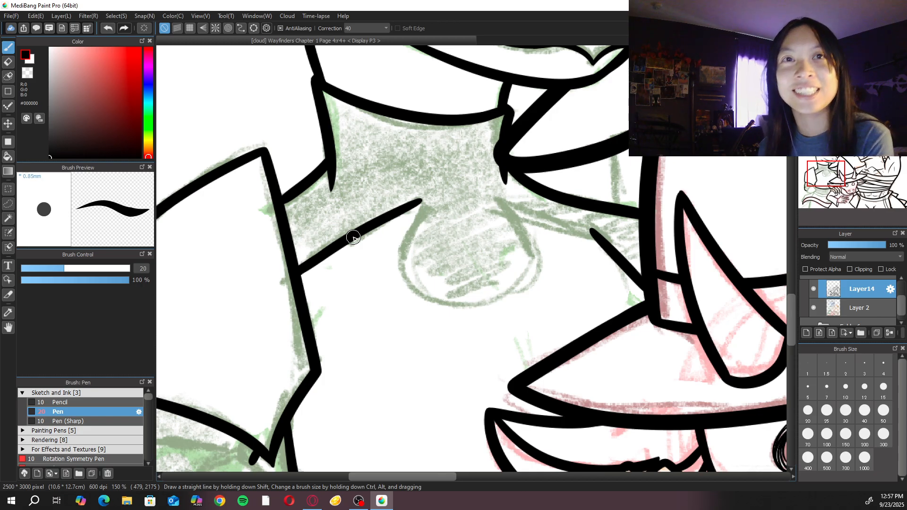
drag(587, 262, 536, 276)
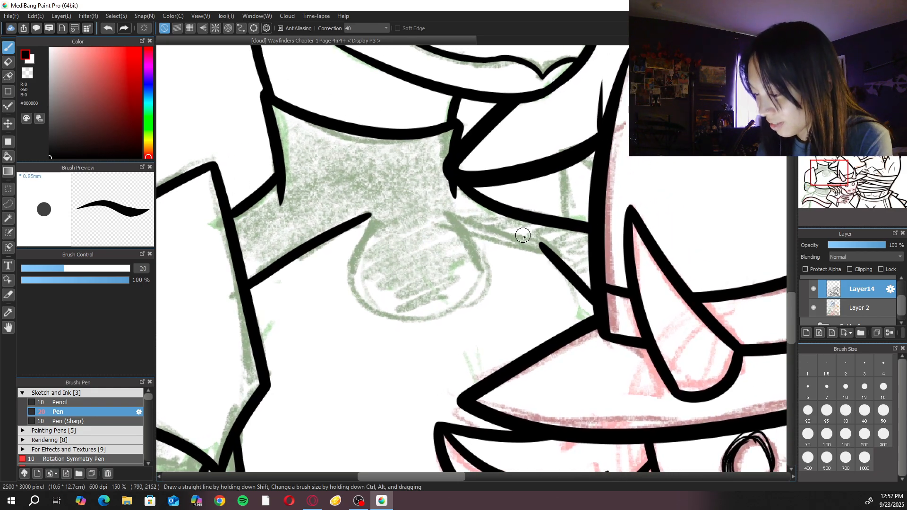
drag(444, 208, 536, 242)
key(ctrl+z)
drag(444, 208, 535, 242)
key(ctrl+z)
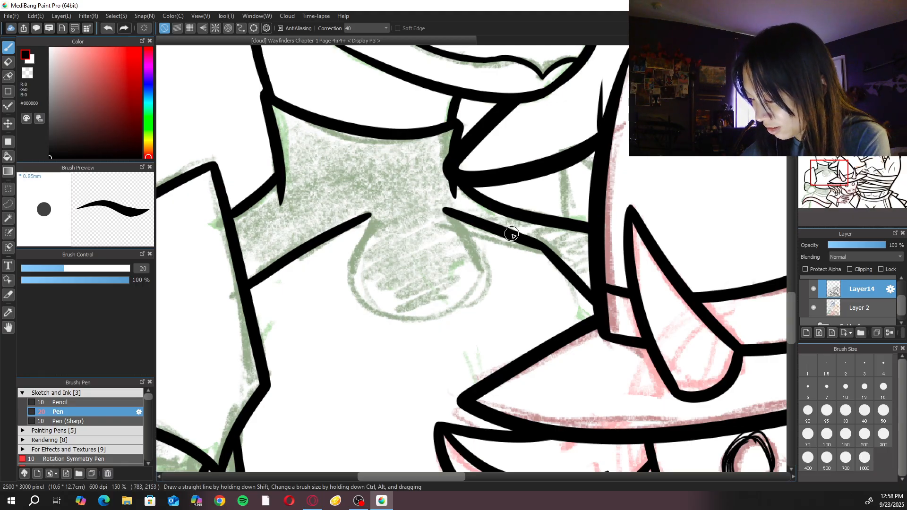
drag(372, 215, 347, 227)
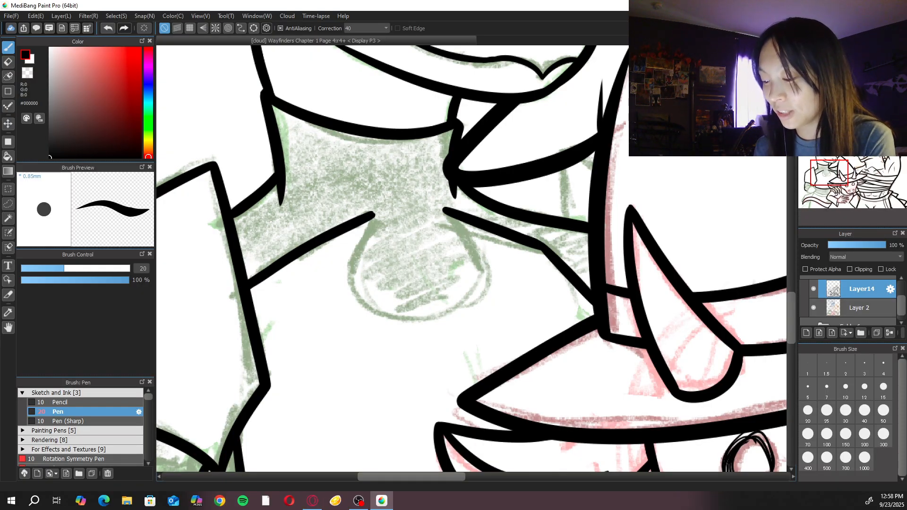
Ink the round cutout at the chest piece's neckline, joining the tips of the two upper edges
mouse_move(376, 214)
mouse_down()
mouse_move(352, 257)
mouse_move(413, 321)
mouse_move(467, 273)
mouse_move(451, 218)
mouse_move(395, 326)
mouse_move(476, 275)
mouse_move(435, 203)
mouse_move(445, 207)
mouse_move(373, 216)
mouse_move(359, 237)
mouse_move(382, 320)
mouse_move(440, 207)
mouse_up()
key(ctrl+z)
key(ctrl+z)
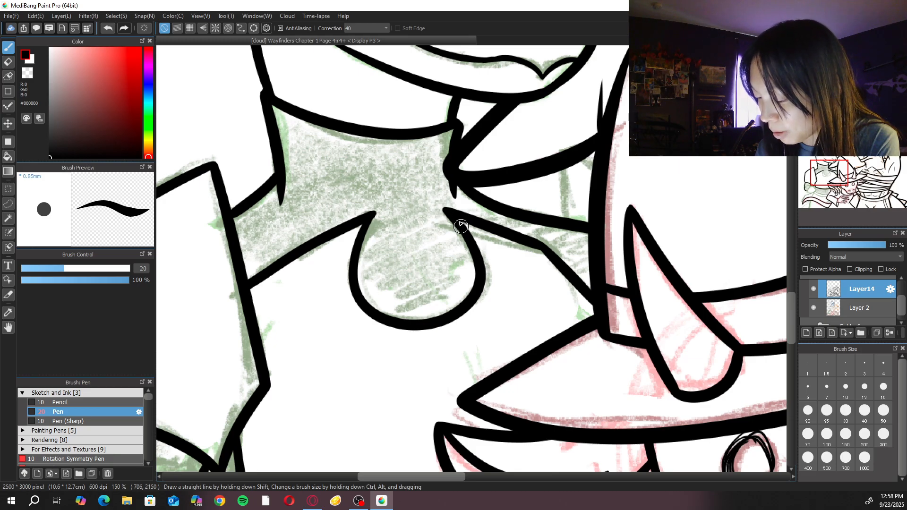
Rotate the canvas and ink the forearm guard's curved upper edge, straight inner side and short outer lower edge
scroll(463, 208, down, 2)
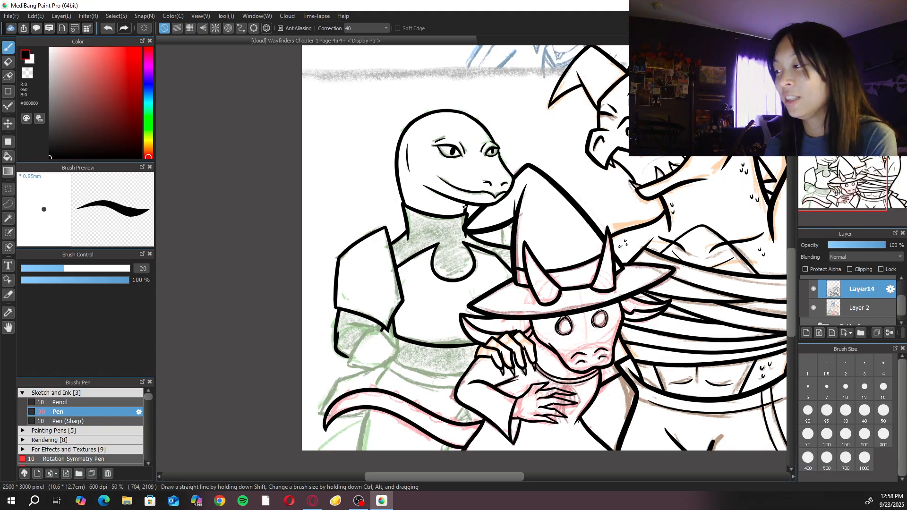
scroll(465, 207, up, 4)
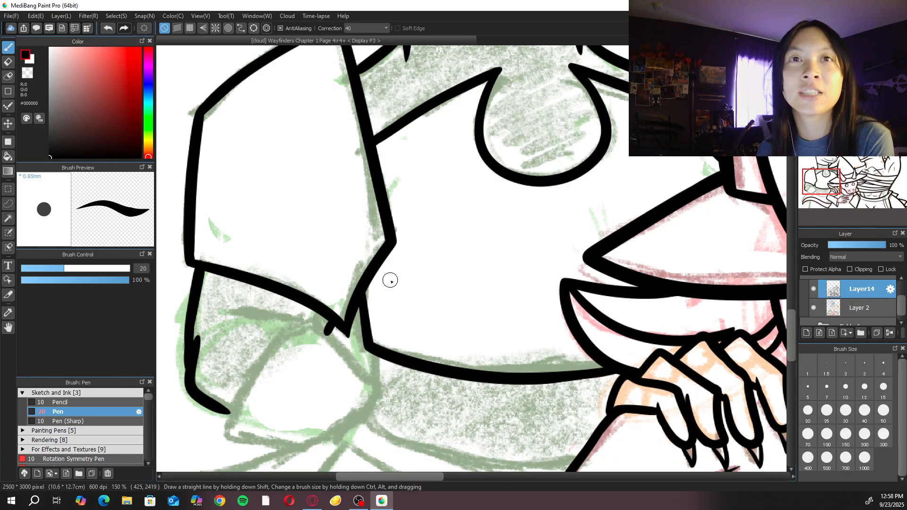
drag(391, 305, 519, 258)
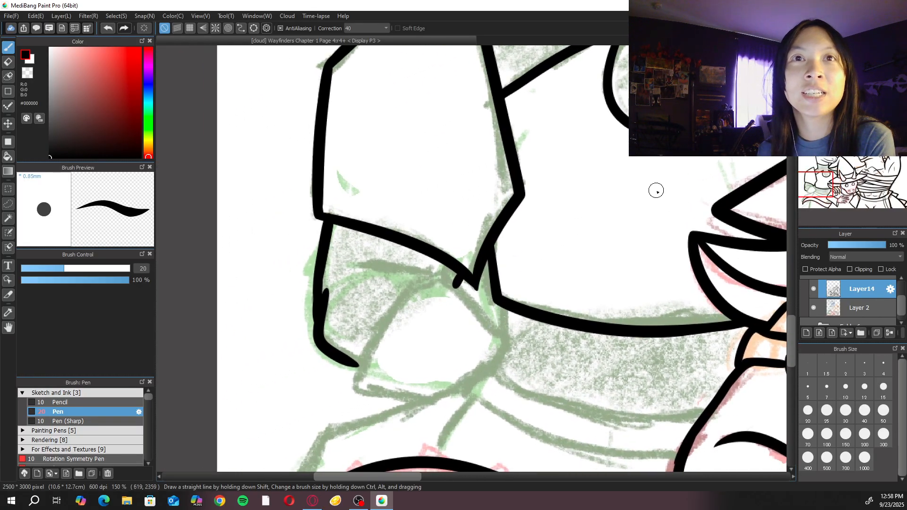
click(850, 149)
mouse_move(312, 316)
mouse_down()
mouse_move(369, 263)
mouse_move(435, 249)
mouse_move(404, 250)
mouse_move(310, 314)
mouse_up()
key(ctrl+z)
key(ctrl+z)
mouse_move(437, 254)
mouse_down()
mouse_move(364, 257)
mouse_move(308, 309)
mouse_up()
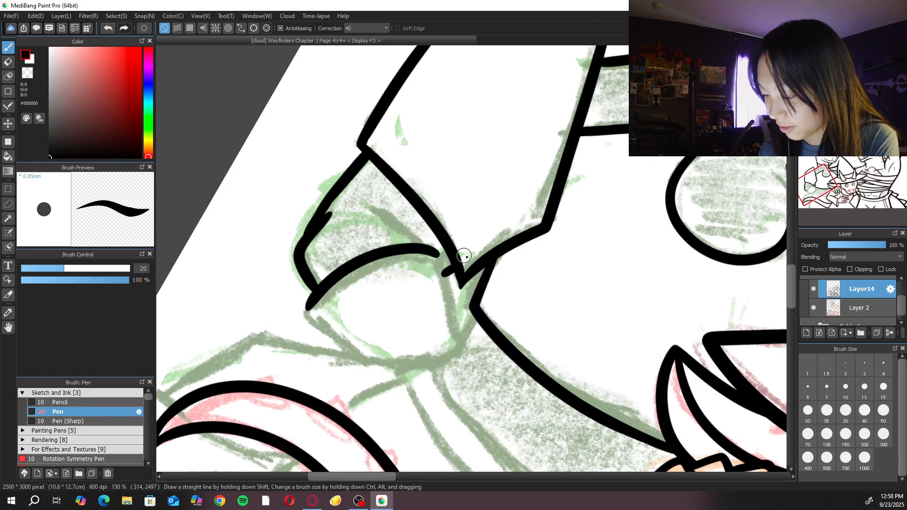
drag(438, 256, 464, 347)
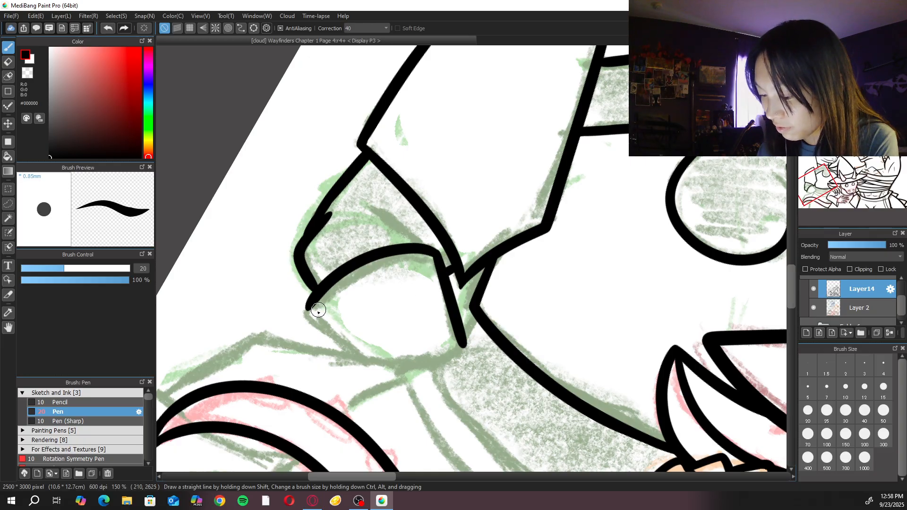
drag(313, 304, 349, 355)
key(ctrl+z)
drag(312, 308, 356, 363)
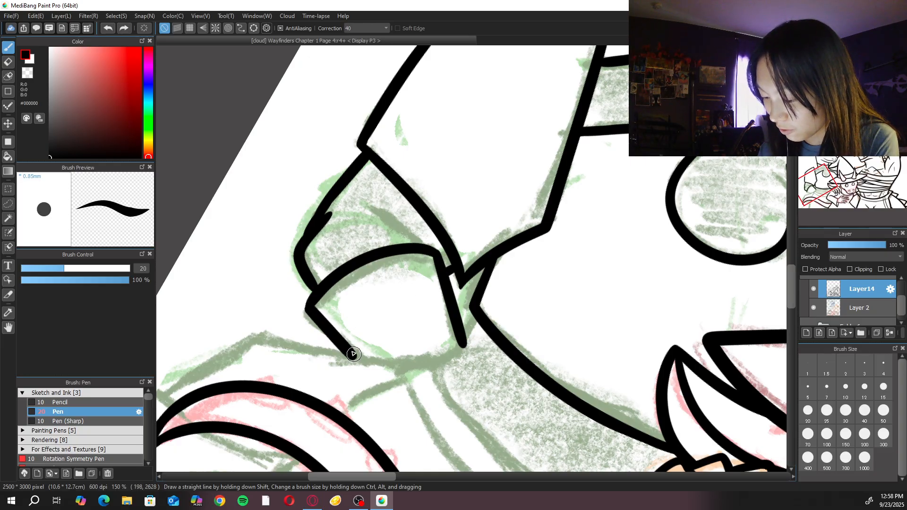
Ink crease marks in the sleeve between the shoulder pad and the forearm guard, and restore the upright view
key(ctrl+Left)
key(ctrl+Right)
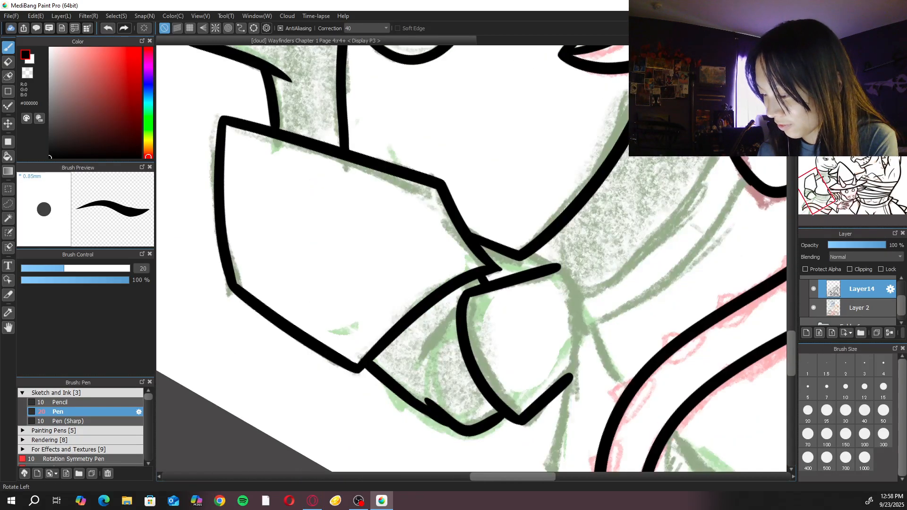
mouse_move(420, 358)
mouse_down()
mouse_move(461, 308)
mouse_move(427, 321)
mouse_up()
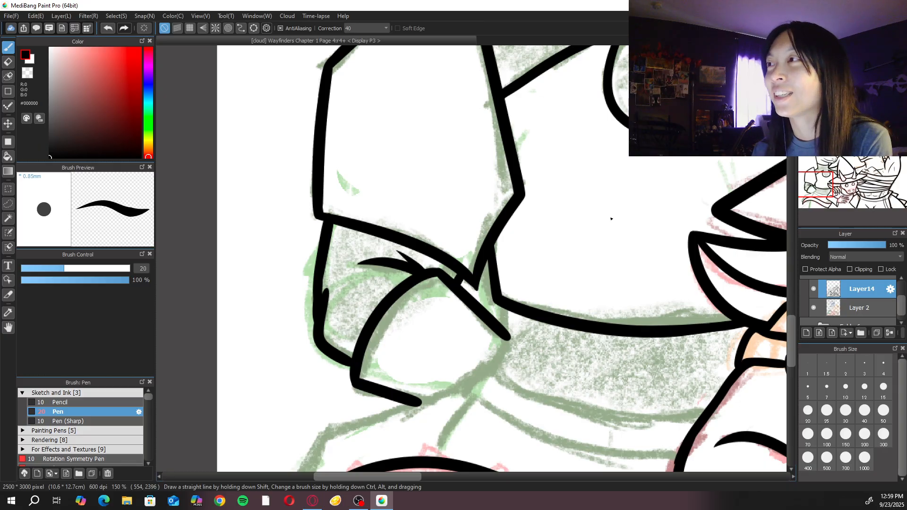
Ink the short line from the chest piece's lower corner around the forearm guard's inner corner, redoing it to follow the sketch
drag(502, 312, 510, 352)
key(ctrl+z)
drag(496, 300, 507, 343)
key(ctrl+z)
mouse_move(496, 297)
mouse_down()
mouse_move(509, 341)
mouse_move(496, 365)
mouse_up()
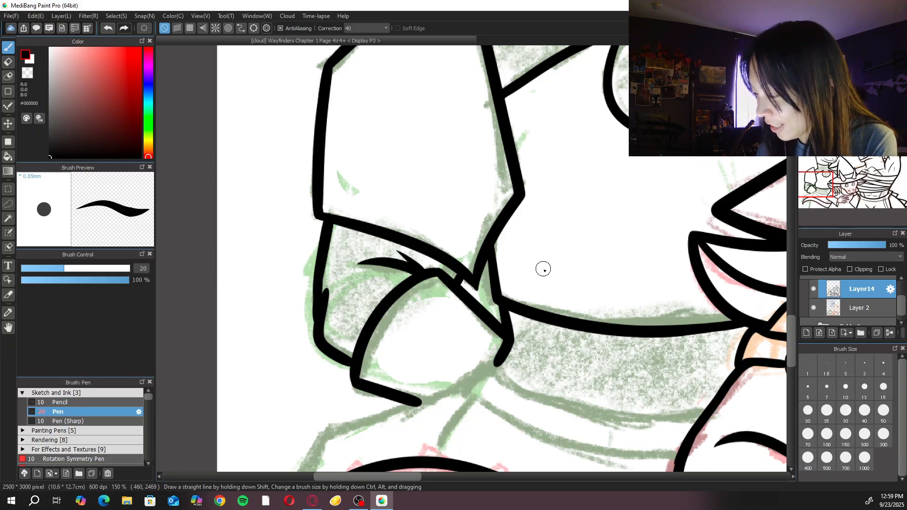
Try to ink a short tapered crease on the chest piece between the round cutout and the hat brim
drag(544, 270, 380, 342)
drag(556, 210, 572, 250)
key(ctrl+z)
drag(557, 209, 571, 270)
key(ctrl+z)
scroll(556, 255, up, 1)
key(ctrl+z)
drag(547, 228, 572, 272)
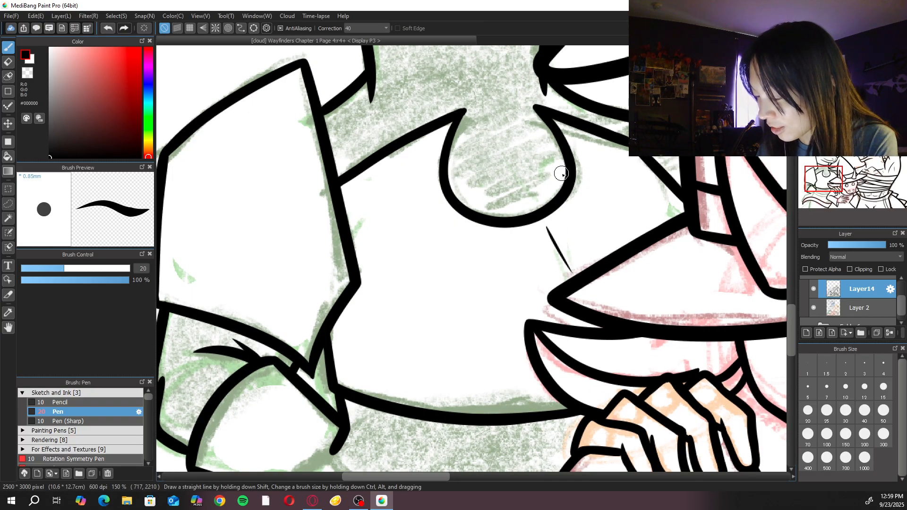
scroll(562, 175, down, 2)
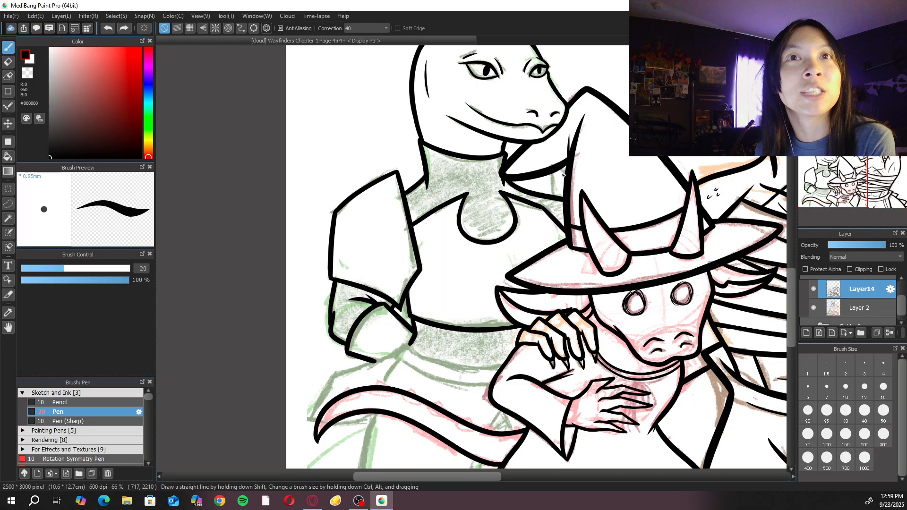
scroll(563, 175, up, 2)
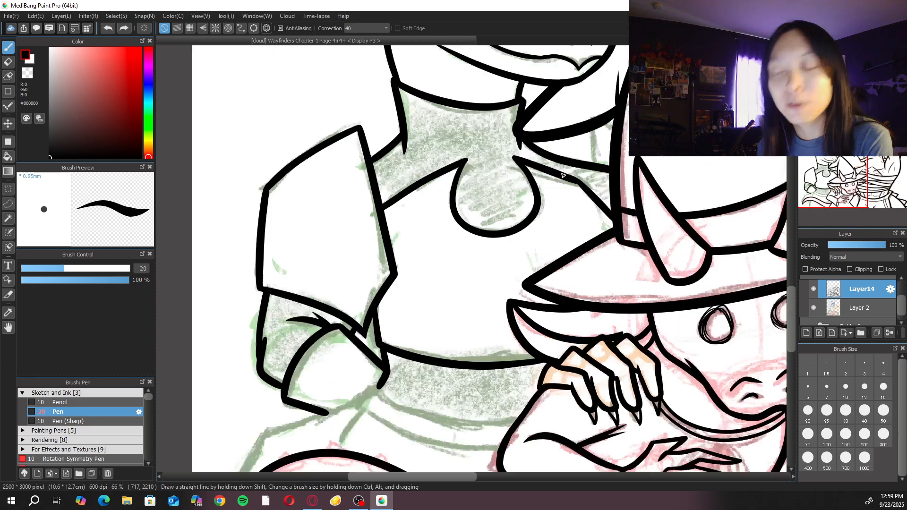
Ink the belt's short curved end beneath the forearm guard's inner corner
drag(451, 346, 574, 187)
scroll(486, 297, up, 2)
mouse_move(492, 284)
mouse_down()
mouse_move(474, 293)
mouse_move(460, 321)
mouse_up()
key(ctrl+z)
drag(494, 285, 466, 320)
Rotate the canvas, ink the belt's upper and lower edges across to the horned character's sleeve, and restore the upright view
mouse_move(492, 285)
mouse_down()
mouse_move(571, 336)
mouse_move(597, 339)
mouse_up()
click(846, 150)
click(846, 150)
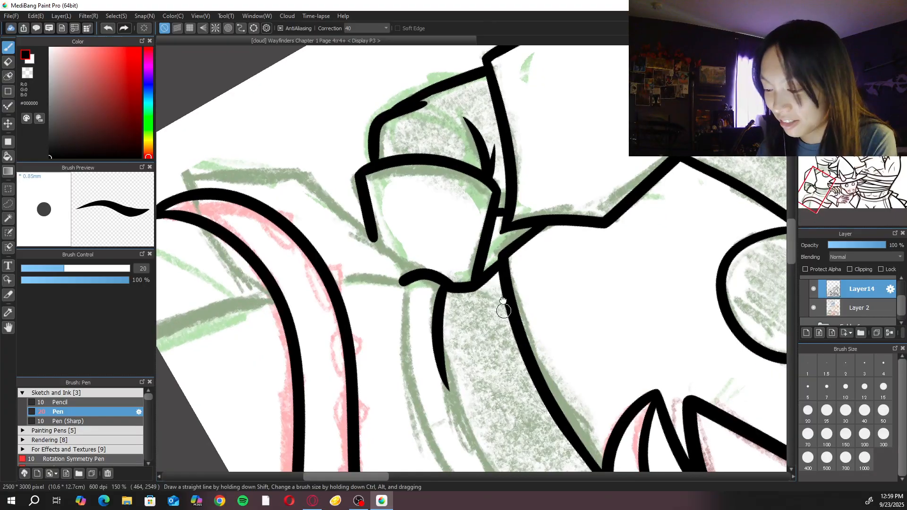
click(846, 150)
key(ctrl+z)
mouse_move(457, 204)
mouse_down()
mouse_move(460, 280)
mouse_move(524, 408)
mouse_up()
key(ctrl+z)
mouse_move(457, 204)
mouse_down()
mouse_move(500, 384)
mouse_move(518, 409)
mouse_up()
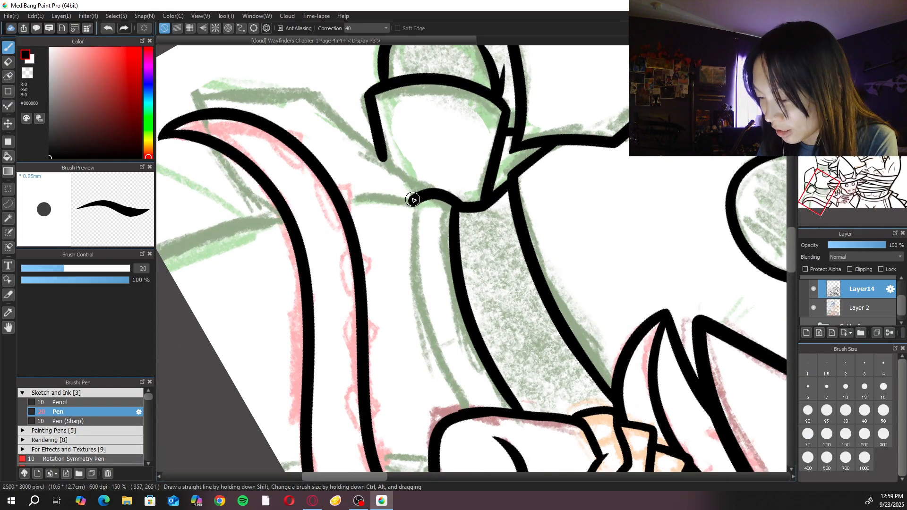
mouse_move(413, 198)
mouse_down()
mouse_move(413, 273)
mouse_move(465, 410)
mouse_up()
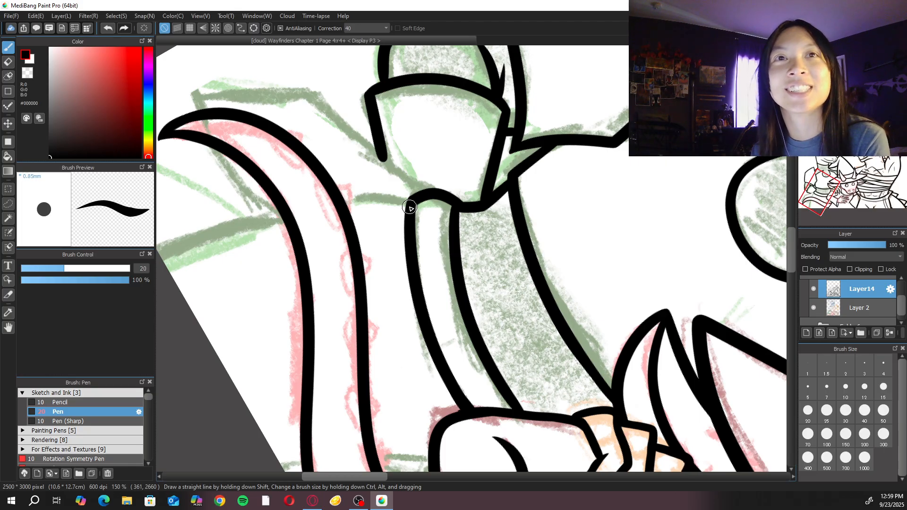
key(Up)
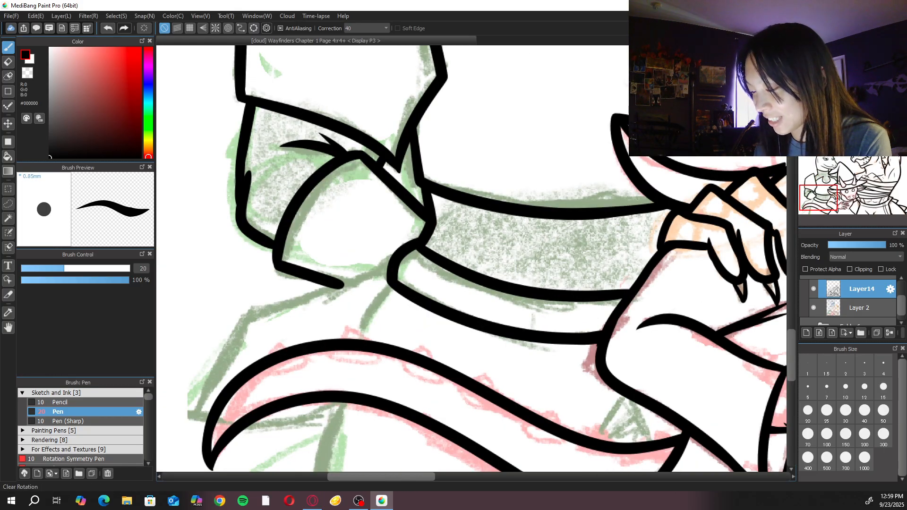
Ink the leg's outer line from the belt to the tail and from beneath the tail to the page's bottom edge
drag(392, 281, 356, 338)
key(ctrl+z)
mouse_move(390, 290)
mouse_down()
mouse_move(369, 340)
mouse_move(399, 261)
mouse_up()
drag(370, 313, 350, 472)
key(ctrl+z)
mouse_move(367, 318)
mouse_down()
mouse_move(349, 385)
mouse_move(345, 474)
mouse_up()
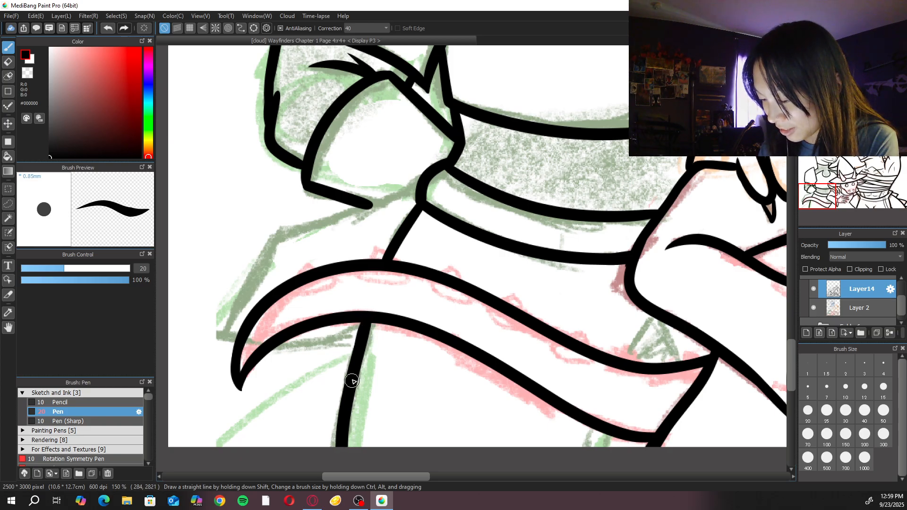
drag(360, 360, 303, 309)
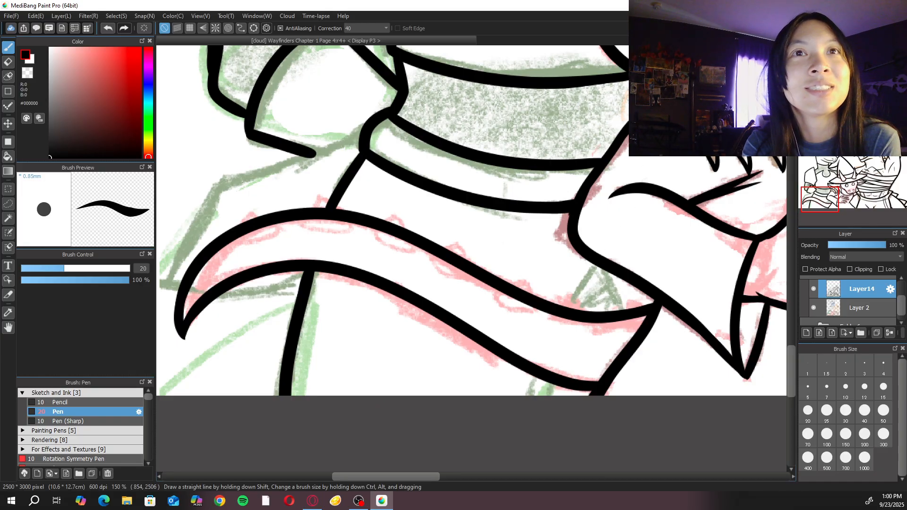
key(alt+Tab)
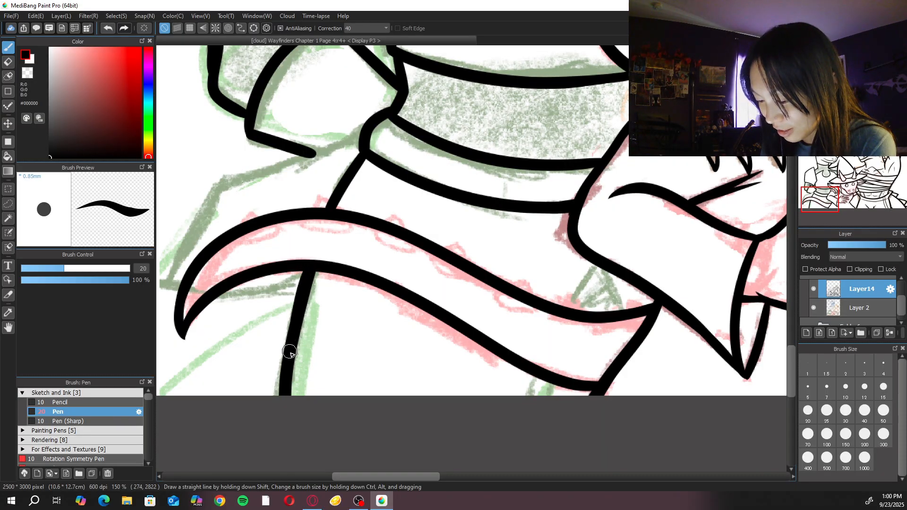
Ink the coat flap's straight upper edge from the belt's end past the forearm guard to its outer corner, redoing it until clean
scroll(609, 253, down, 1)
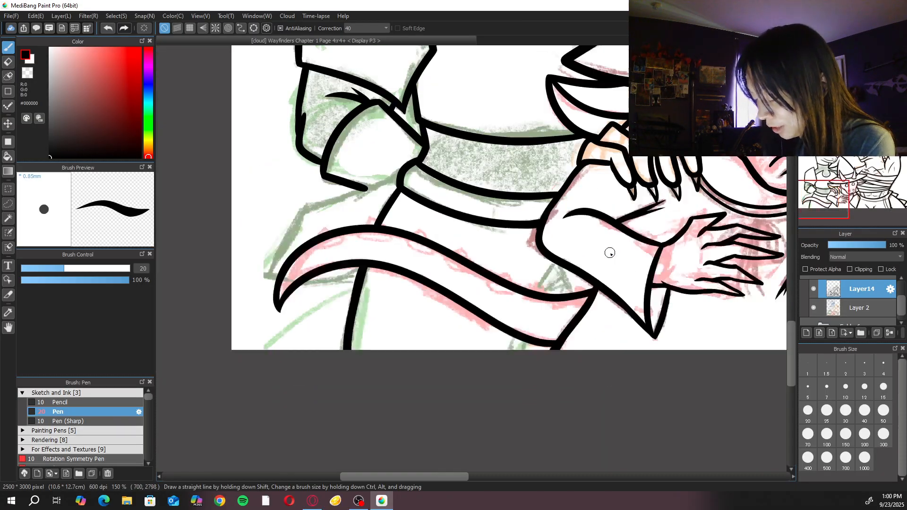
scroll(609, 252, down, 1)
scroll(603, 341, up, 2)
mouse_move(598, 220)
mouse_down()
mouse_move(428, 290)
mouse_move(507, 246)
mouse_move(446, 270)
mouse_up()
key(ctrl+z)
key(ctrl+z)
drag(594, 214, 575, 221)
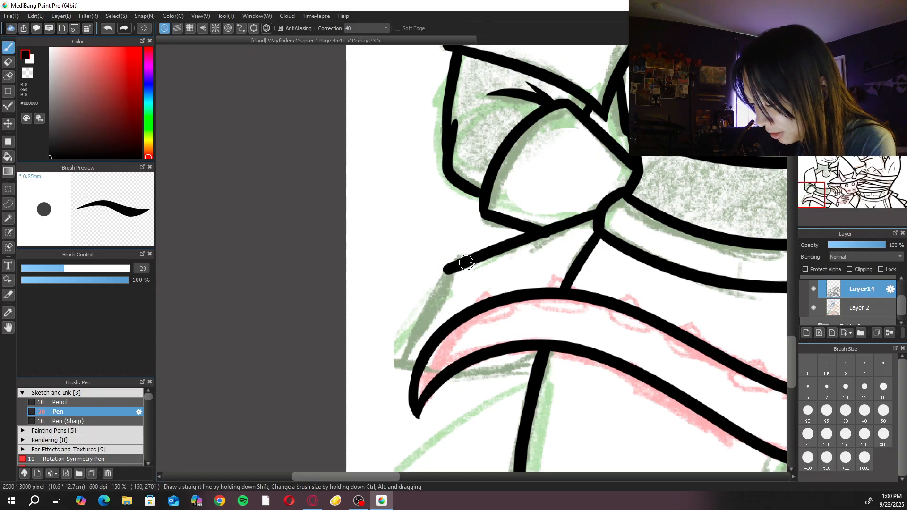
key(ctrl+z)
click(596, 218)
shift+click(458, 268)
drag(451, 270, 545, 234)
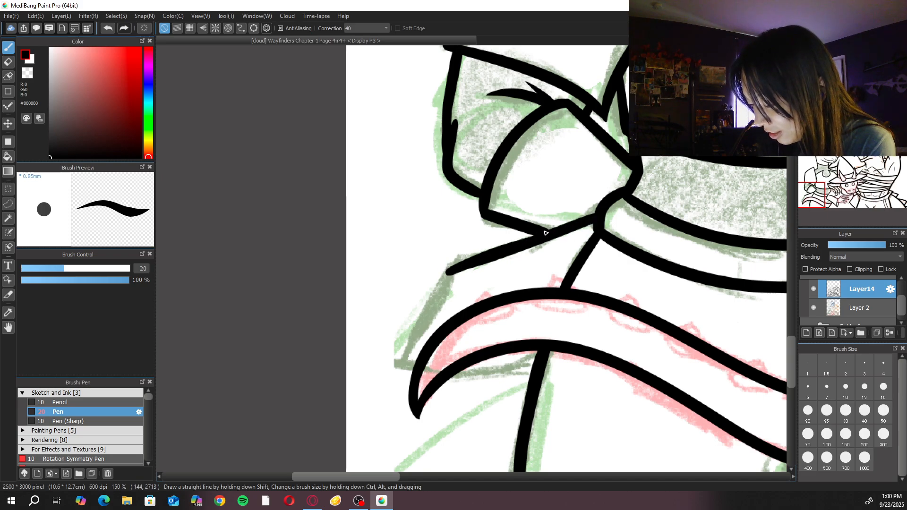
key(ctrl+z)
drag(452, 270, 555, 227)
key(ctrl+z)
drag(452, 270, 547, 230)
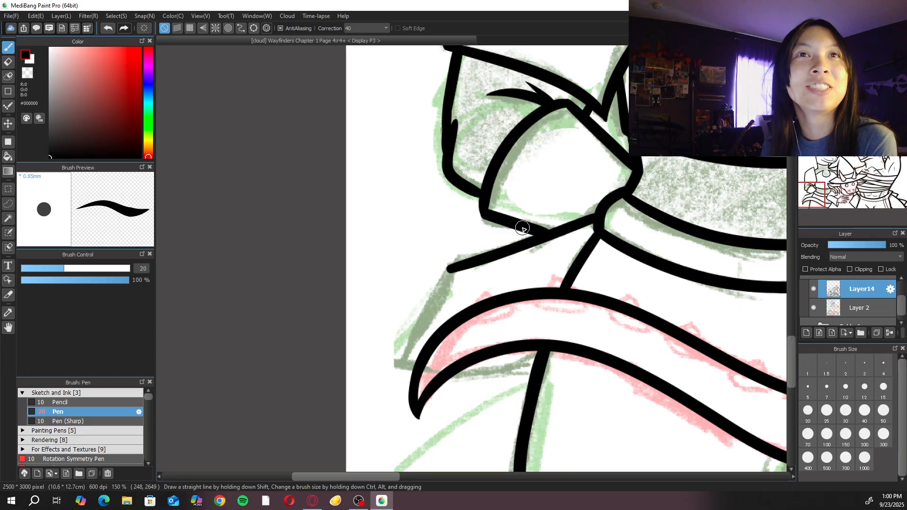
Ink the coat flap's outer edge from its upper corner down to the point beside the tail tip
mouse_move(453, 268)
mouse_down()
mouse_move(403, 361)
mouse_move(450, 269)
mouse_up()
key(ctrl+z)
key(ctrl+z)
key(ctrl+z)
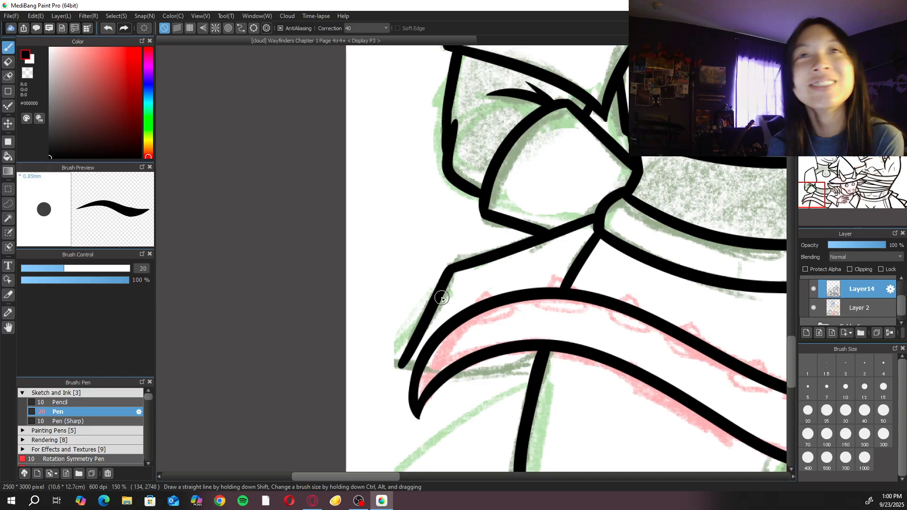
Rotate the canvas, ink the coat flap's lower edge behind the tail on a new layer, and erase the part crossing the tail
key(Right)
key(Right)
key(Right)
key(Right)
key(Right)
key(Right)
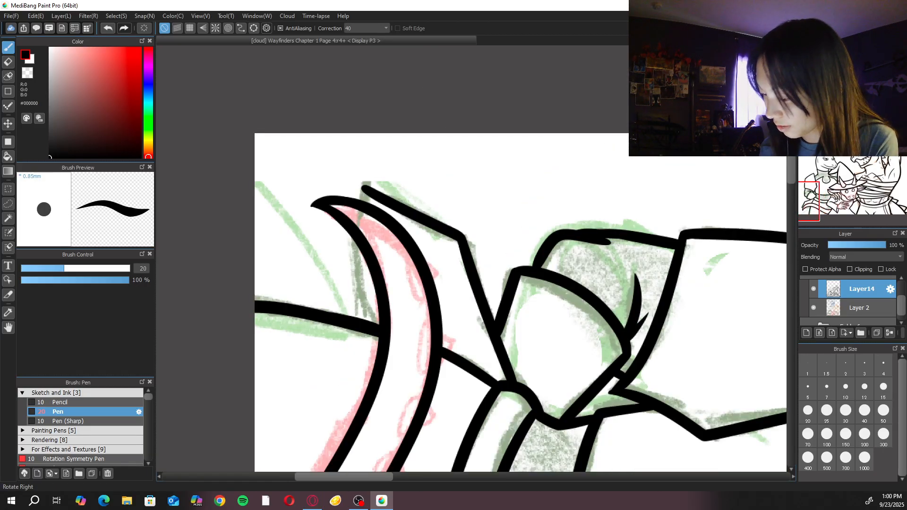
click(806, 332)
drag(365, 188, 381, 341)
key(ctrl+z)
drag(365, 188, 381, 333)
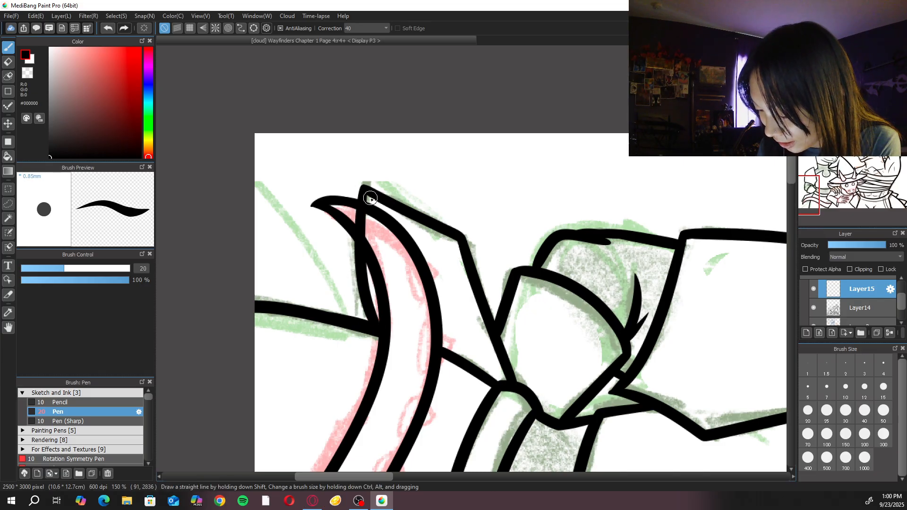
key(e)
mouse_move(361, 203)
mouse_down()
mouse_move(354, 222)
mouse_move(364, 202)
mouse_move(371, 237)
mouse_up()
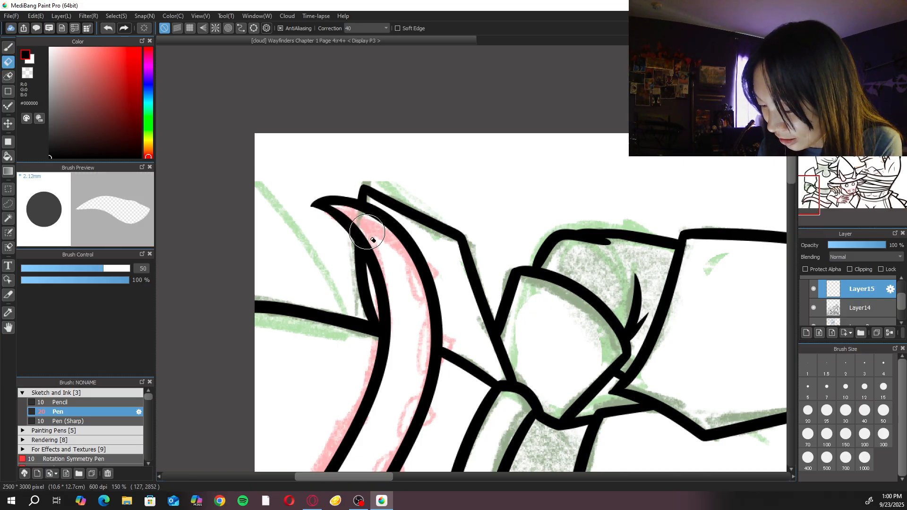
Restore the upright view, merge the new layer into Layer14, and ink a diagonal line from beneath the tail to the page's bottom edge
key(b)
click(864, 218)
click(889, 333)
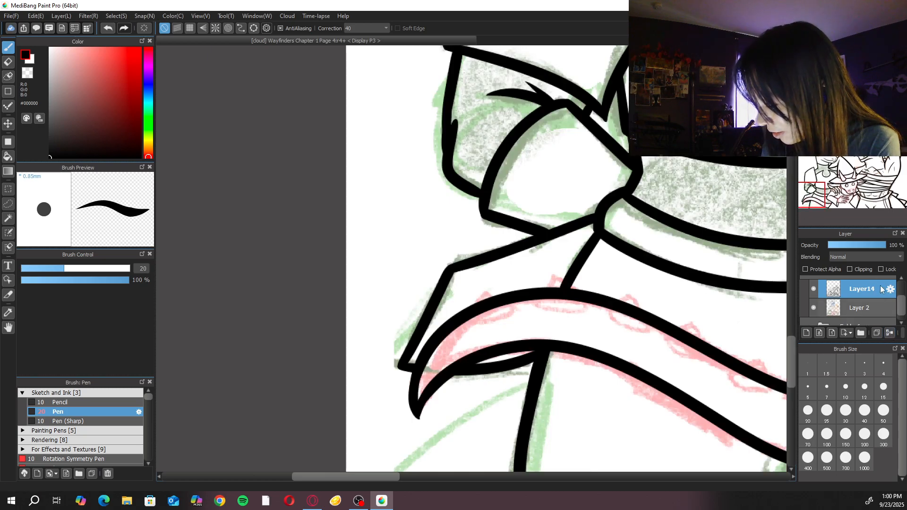
mouse_move(554, 363)
mouse_down()
mouse_move(452, 340)
mouse_move(419, 398)
mouse_up()
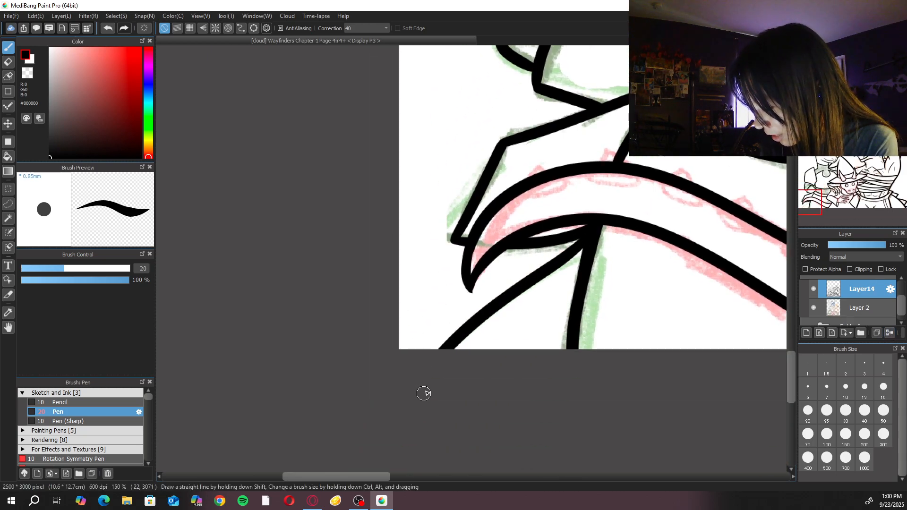
scroll(498, 330, down, 5)
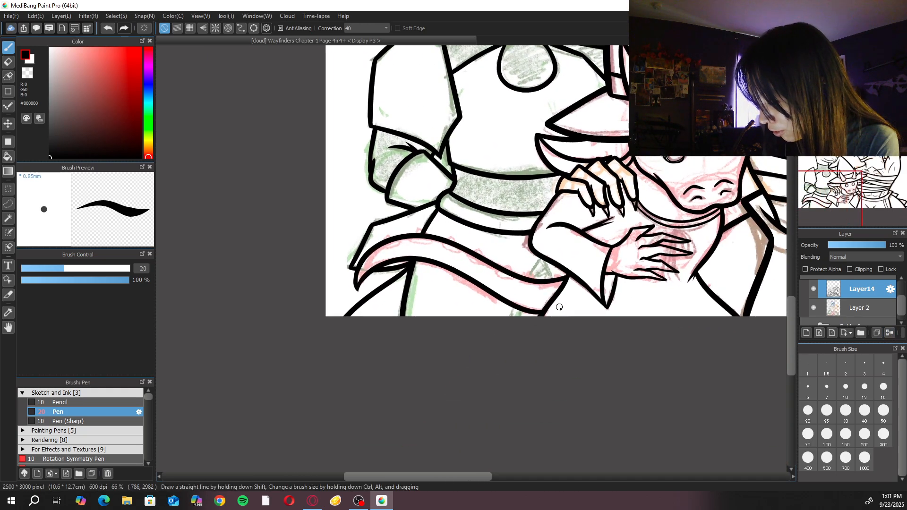
On a new layer, ink two diagonal lines fanning down from the sleeve's underside across the tail, redoing the second until clean
scroll(559, 307, up, 5)
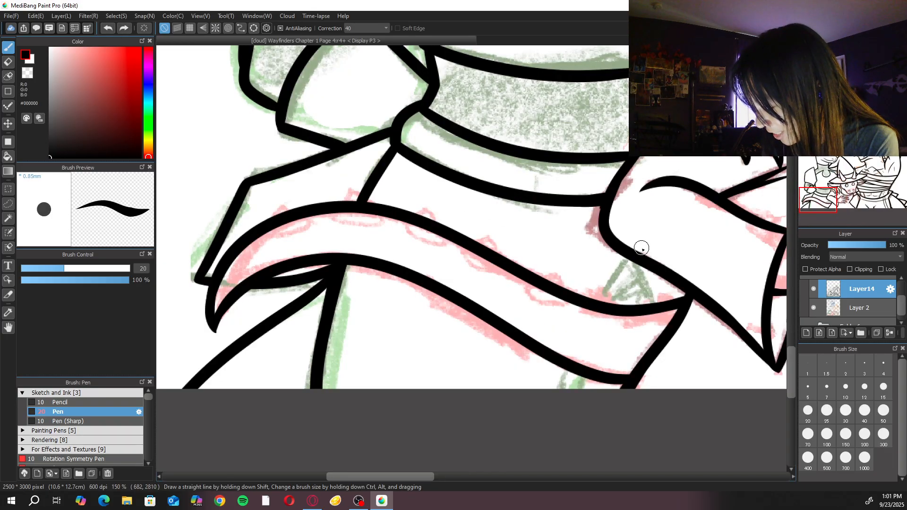
click(806, 332)
drag(628, 257, 573, 387)
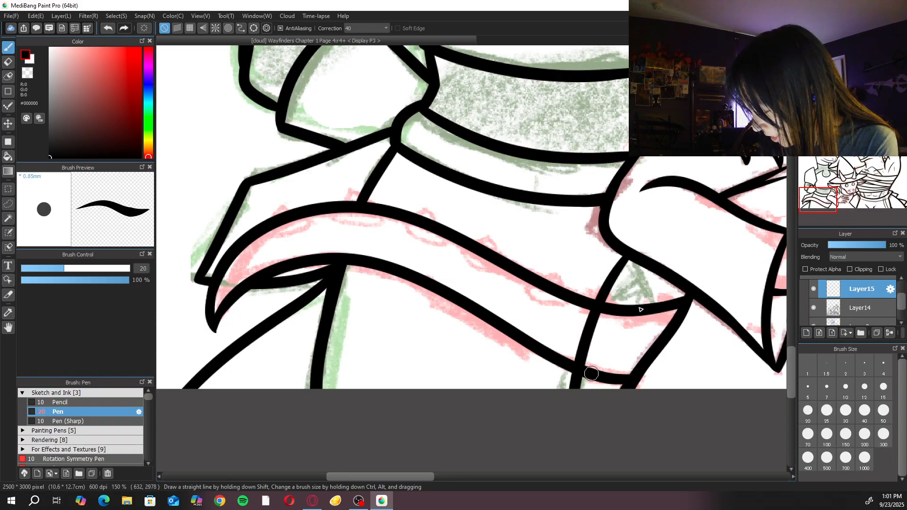
drag(626, 259, 670, 367)
key(ctrl+z)
mouse_move(629, 257)
mouse_down()
mouse_move(666, 354)
mouse_move(660, 302)
mouse_up()
key(ctrl+z)
drag(669, 350, 673, 359)
key(ctrl+z)
drag(628, 257, 674, 366)
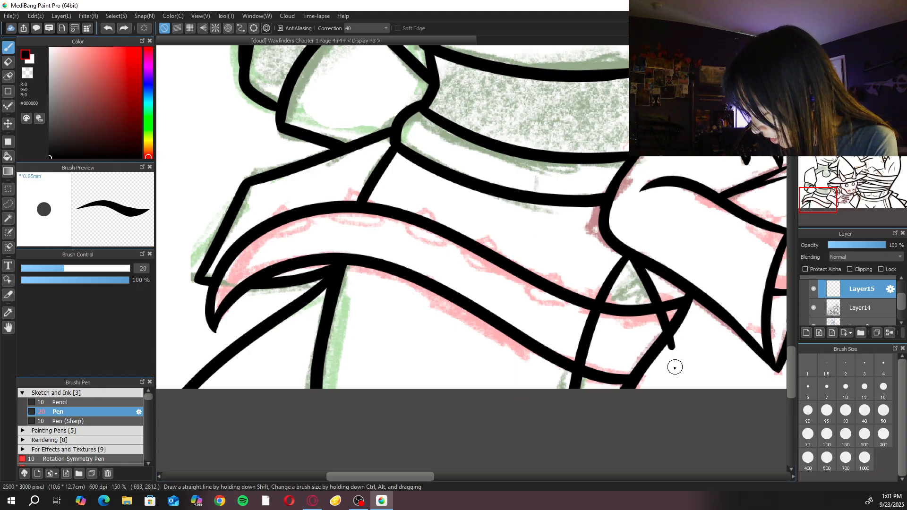
Erase the parts of the two new diagonal lines that cross the tail
key(e)
mouse_move(659, 305)
mouse_down()
mouse_move(638, 323)
mouse_move(671, 319)
mouse_move(652, 326)
mouse_move(675, 366)
mouse_up()
mouse_move(579, 350)
mouse_down()
mouse_move(584, 359)
mouse_move(587, 320)
mouse_move(603, 318)
mouse_up()
key(b)
scroll(633, 320, down, 2)
scroll(634, 322, down, 3)
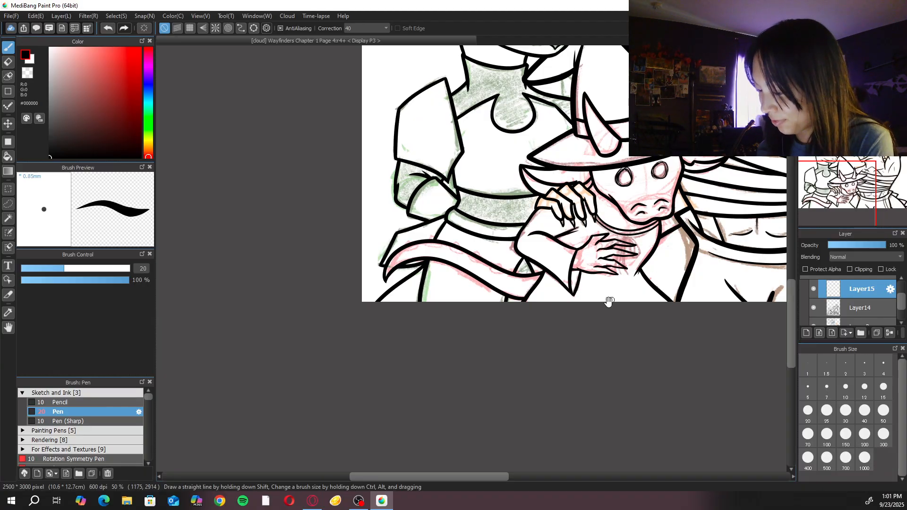
scroll(611, 300, up, 2)
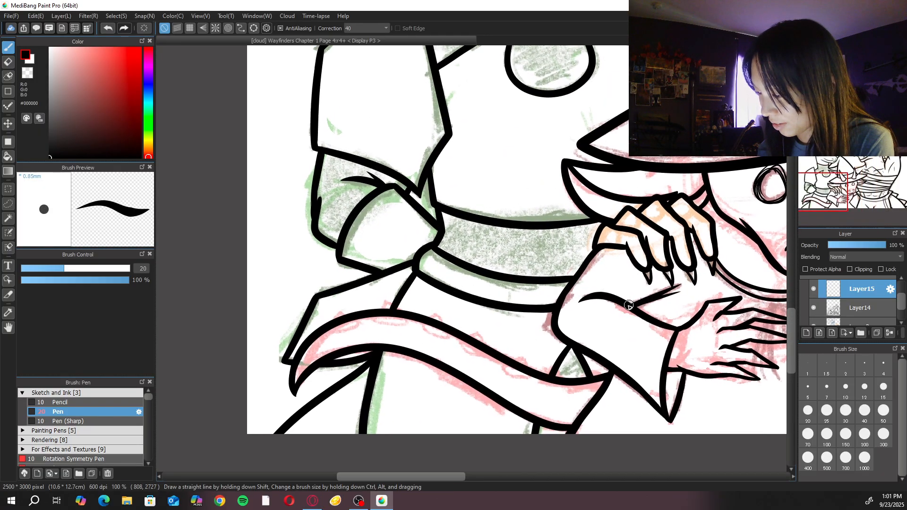
scroll(623, 309, down, 1)
scroll(620, 316, down, 1)
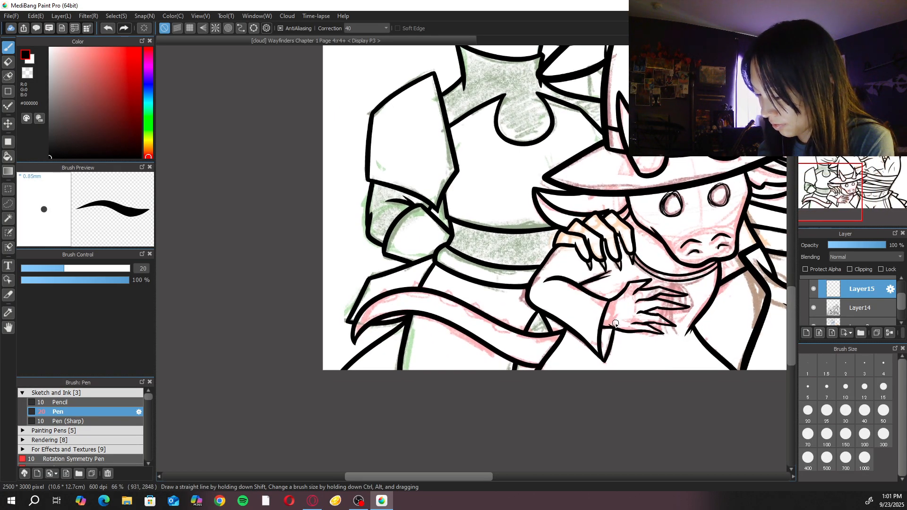
scroll(612, 328, up, 3)
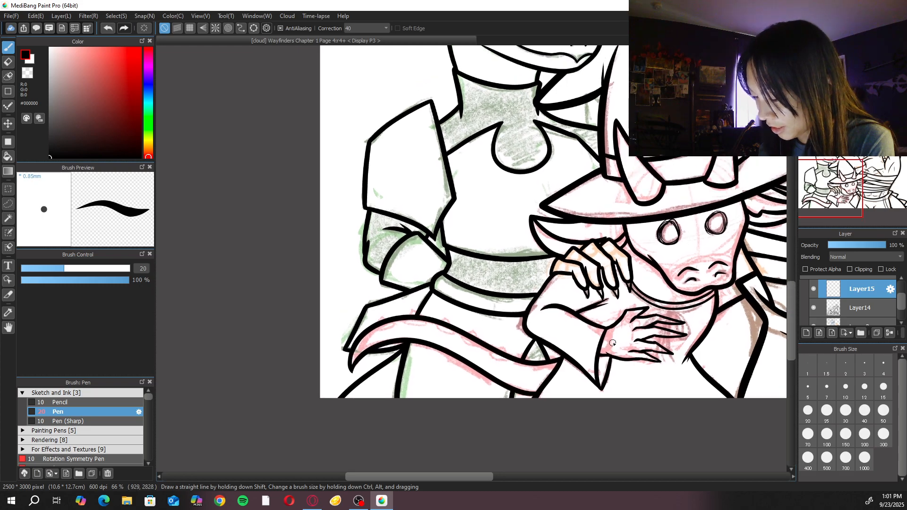
mouse_move(611, 342)
mouse_down()
mouse_move(606, 395)
mouse_move(618, 338)
mouse_up()
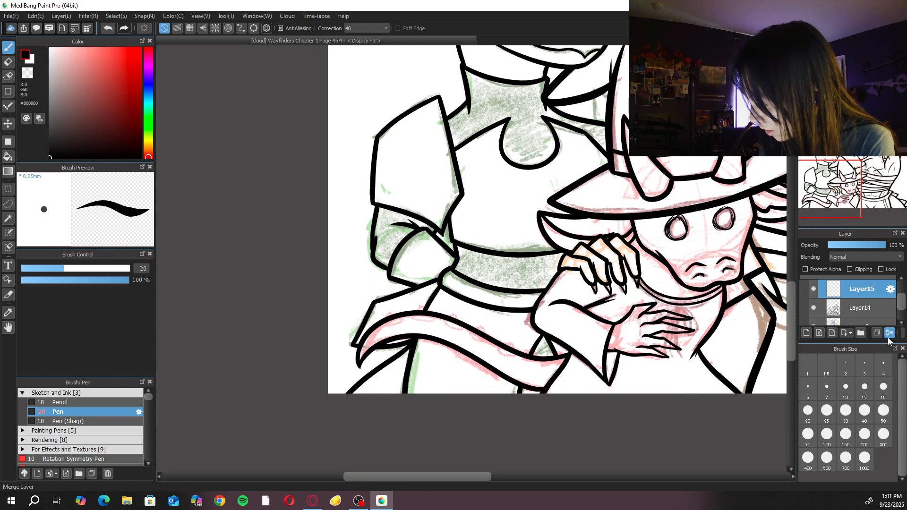
Set the pen size to 15 and ink the two triangular spikes with curved bases on the tail's upper edge nearest the sleeve
key(ctrl+plus)
drag(690, 373, 672, 294)
key(ctrl+plus)
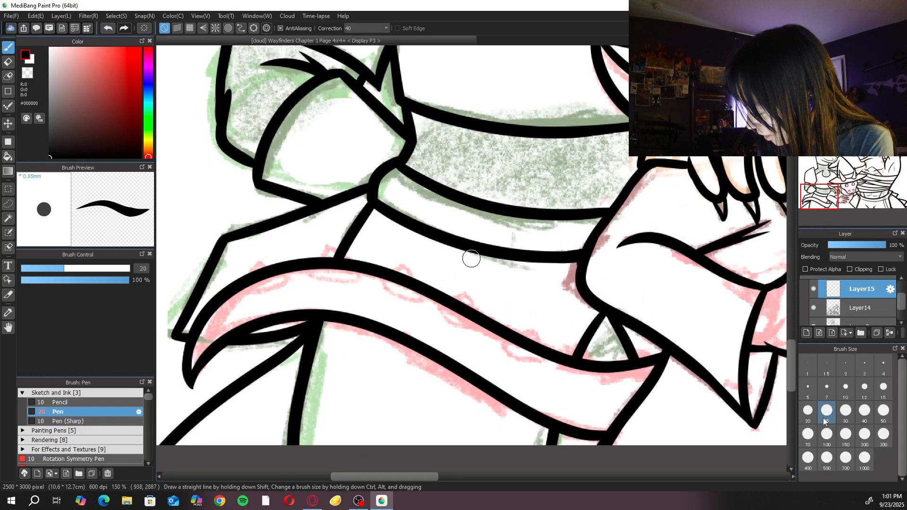
click(882, 388)
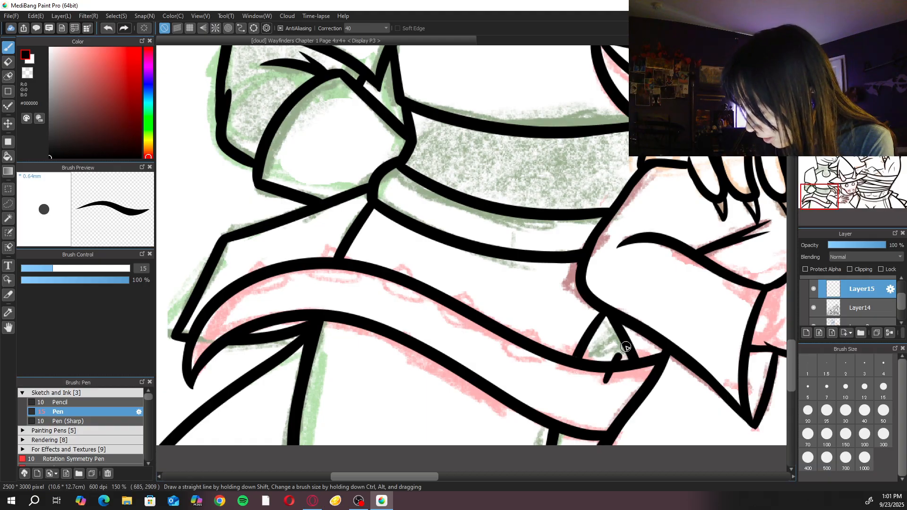
mouse_move(608, 361)
mouse_down()
mouse_move(627, 354)
mouse_move(649, 375)
mouse_up()
mouse_move(550, 371)
mouse_down()
mouse_move(578, 337)
mouse_move(593, 376)
mouse_move(572, 354)
mouse_move(580, 380)
mouse_move(589, 371)
mouse_up()
key(ctrl+z)
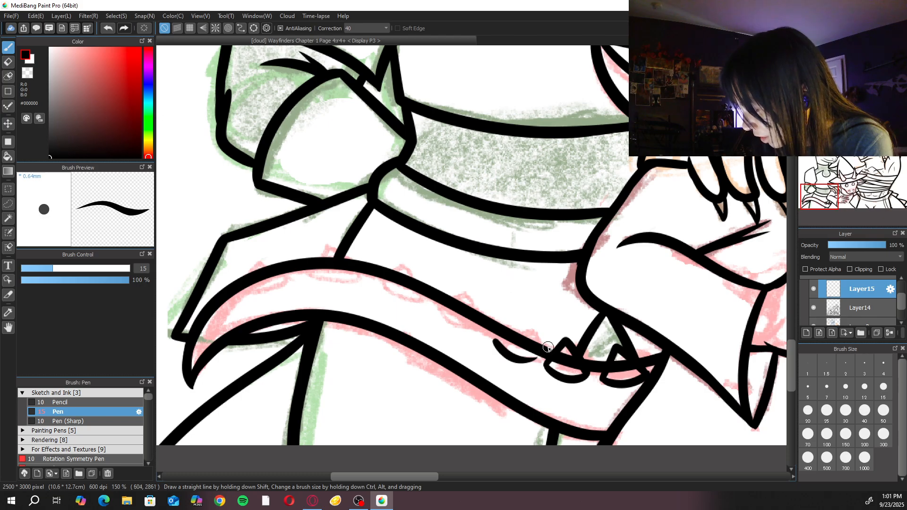
Ink the third and fourth spikes from the sleeve along the tail's upper edge, redoing their curved bases until clean
scroll(495, 341, up, 1)
drag(491, 360, 543, 384)
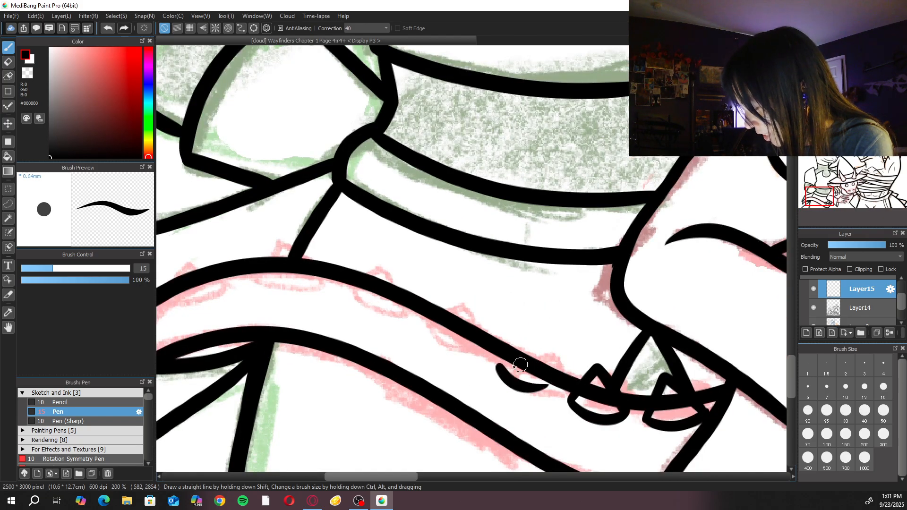
key(ctrl+z)
mouse_move(491, 361)
mouse_down()
mouse_move(505, 379)
mouse_move(545, 382)
mouse_up()
mouse_move(495, 360)
mouse_down()
mouse_move(539, 338)
mouse_move(543, 383)
mouse_up()
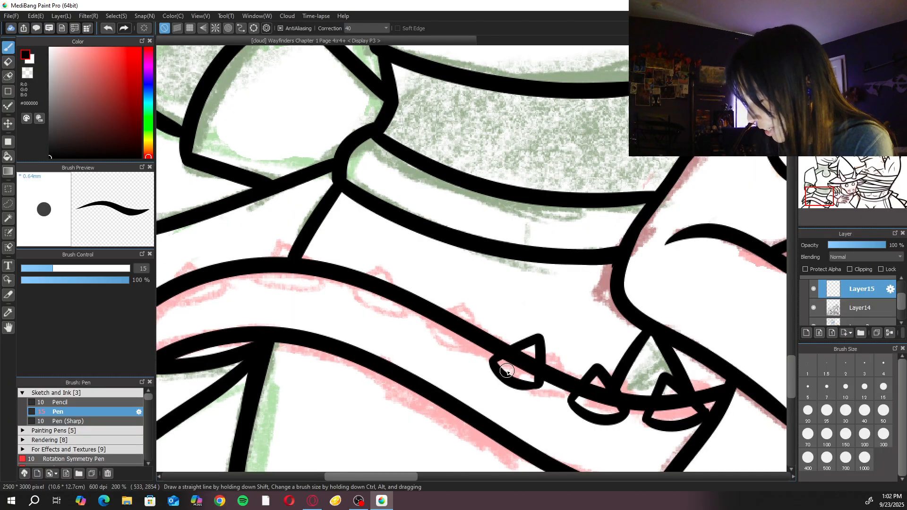
mouse_move(414, 317)
mouse_down()
mouse_move(451, 346)
mouse_move(470, 338)
mouse_up()
mouse_move(415, 316)
mouse_down()
mouse_move(456, 301)
mouse_move(464, 343)
mouse_move(427, 333)
mouse_move(468, 338)
mouse_up()
key(ctrl+z)
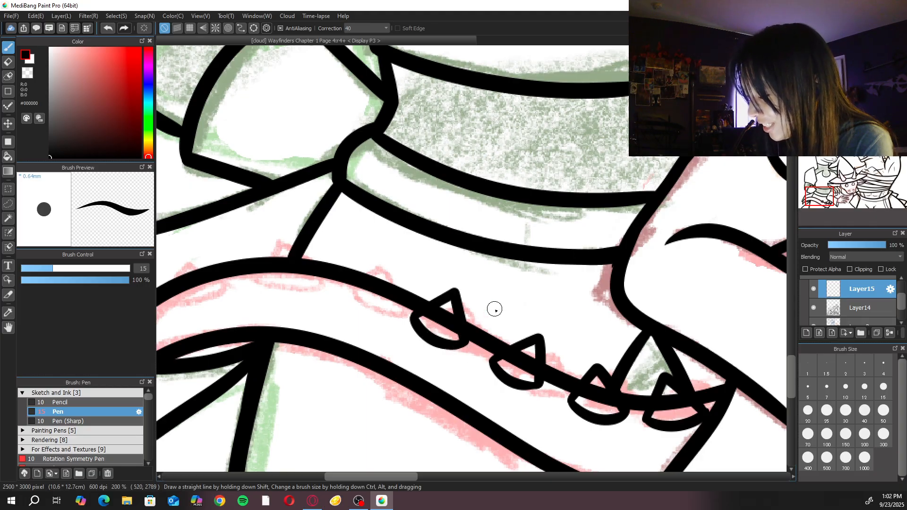
scroll(496, 309, down, 3)
mouse_move(444, 332)
mouse_down()
mouse_move(458, 358)
mouse_move(480, 356)
mouse_move(463, 335)
mouse_up()
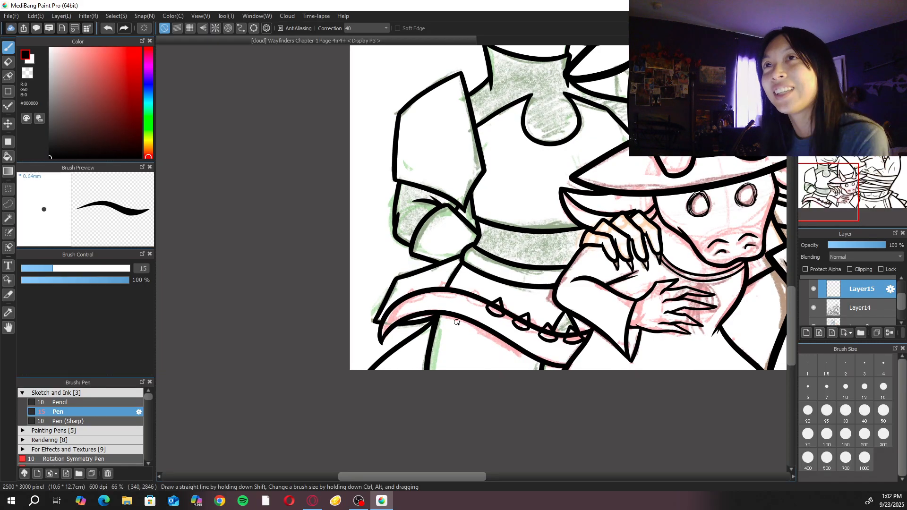
Ink the fifth and sixth spikes from the sleeve along the tail's upper edge, redoing strokes until they are clean
scroll(457, 322, up, 3)
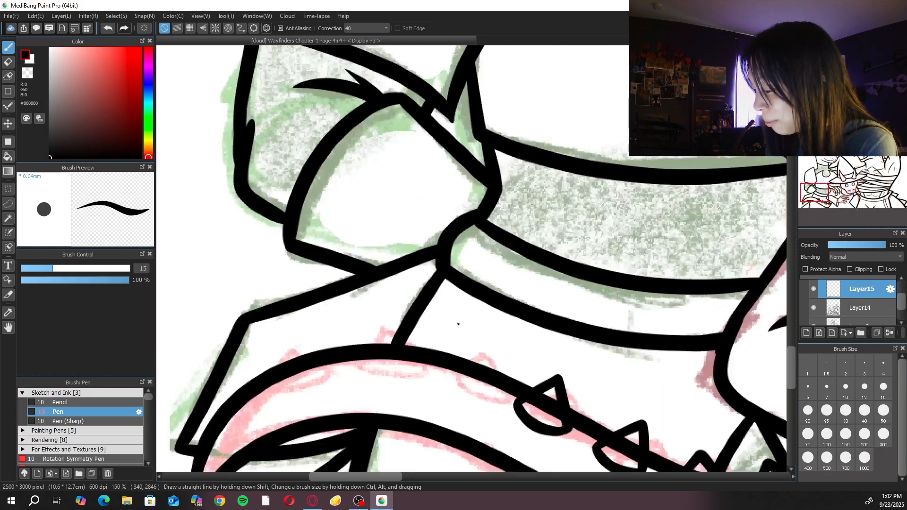
drag(451, 387, 490, 389)
key(ctrl+z)
mouse_move(440, 372)
mouse_down()
mouse_move(484, 389)
mouse_move(468, 344)
mouse_move(450, 357)
mouse_move(482, 364)
mouse_move(486, 388)
mouse_up()
key(ctrl+z)
key(ctrl+z)
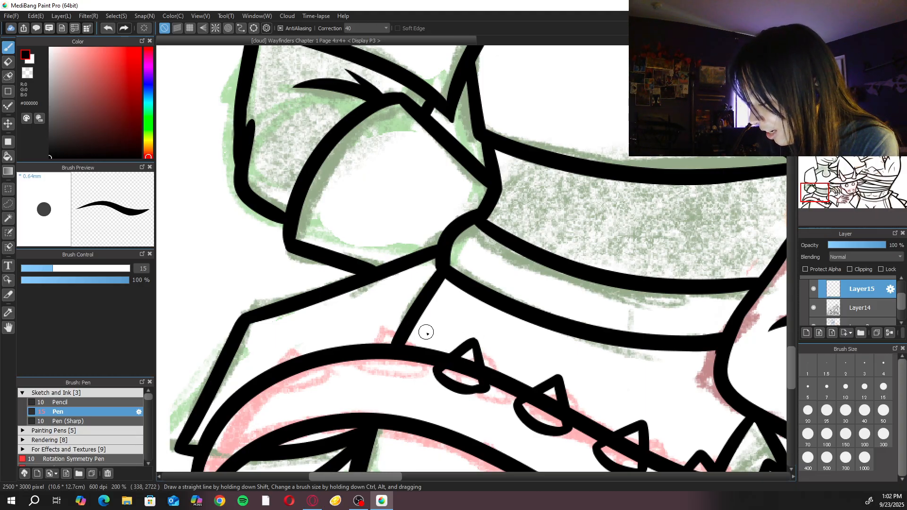
mouse_move(379, 326)
mouse_down()
mouse_move(411, 369)
mouse_move(351, 367)
mouse_move(409, 371)
mouse_move(420, 351)
mouse_up()
key(ctrl+z)
mouse_move(378, 324)
mouse_down()
mouse_move(355, 366)
mouse_move(384, 381)
mouse_move(420, 351)
mouse_up()
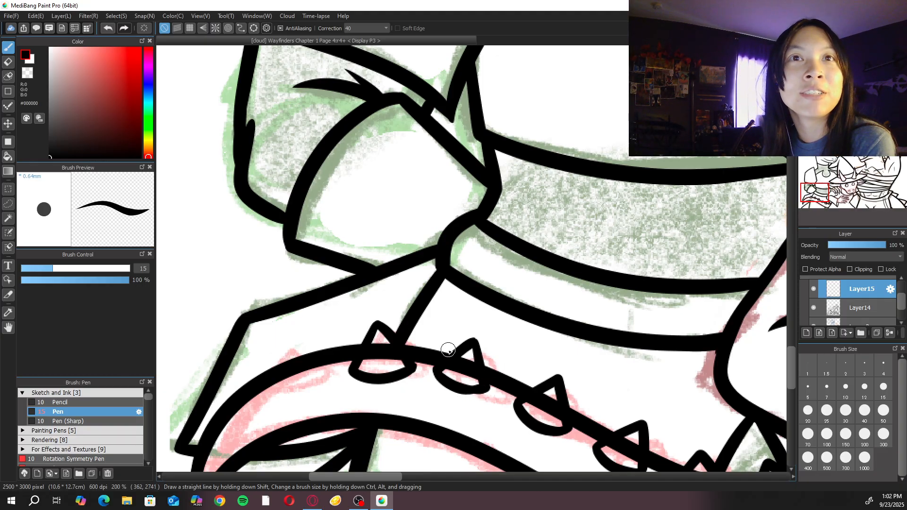
drag(446, 340, 475, 290)
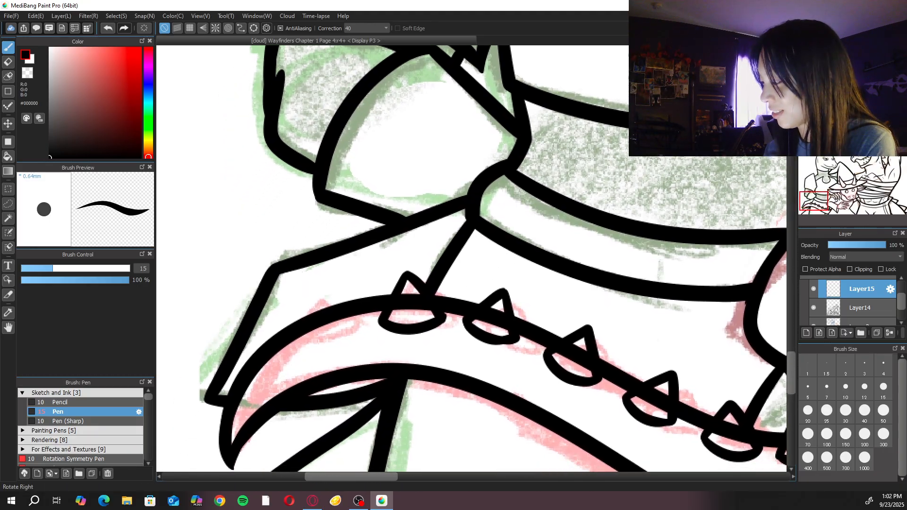
key(Right)
key(Right)
key(Right)
key(Right)
key(ctrl+plus)
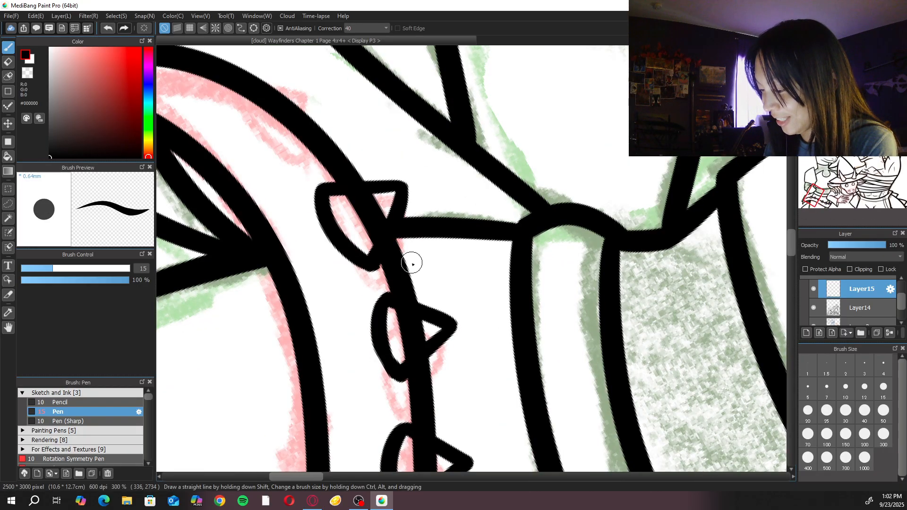
key(ctrl+minus)
key(ctrl+minus)
key(Up)
key(ctrl+minus)
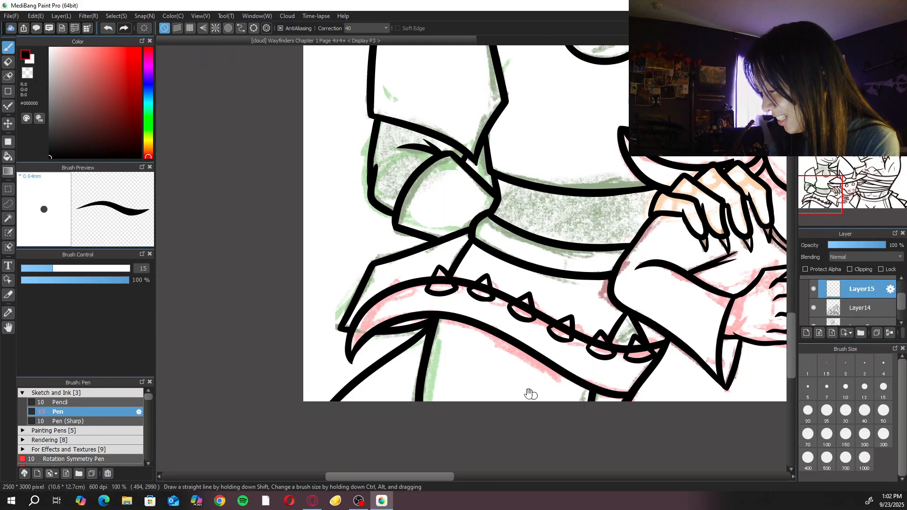
Ink the last spike on the tail's upper edge, closest to the tail tip, redoing its pointed outline once
key(ctrl+plus)
key(ctrl+plus)
mouse_move(452, 279)
mouse_down()
mouse_move(477, 314)
mouse_move(442, 274)
mouse_move(423, 327)
mouse_move(436, 332)
mouse_move(475, 303)
mouse_up()
key(ctrl+z)
mouse_move(442, 274)
mouse_down()
mouse_move(420, 322)
mouse_move(458, 326)
mouse_move(477, 298)
mouse_move(475, 319)
mouse_up()
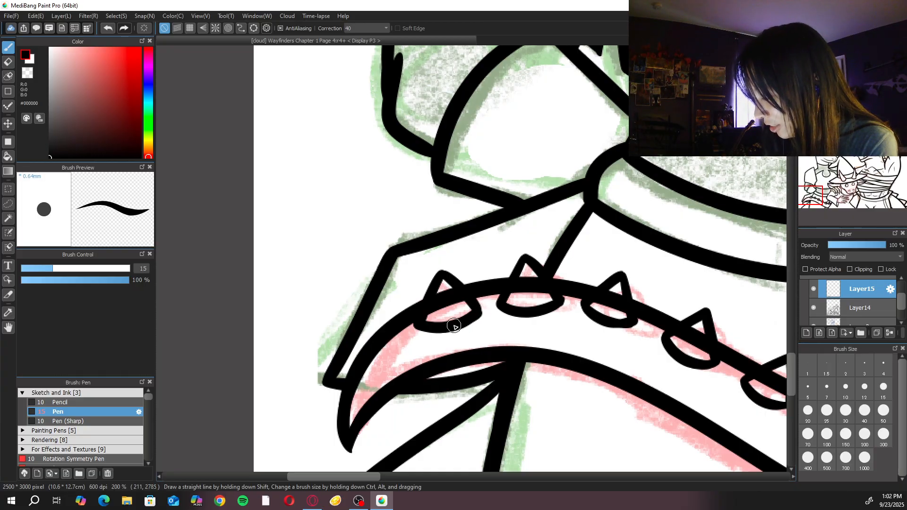
scroll(472, 278, down, 4)
mouse_move(715, 347)
mouse_down()
mouse_move(543, 344)
mouse_move(573, 387)
mouse_move(520, 425)
mouse_move(478, 479)
mouse_up()
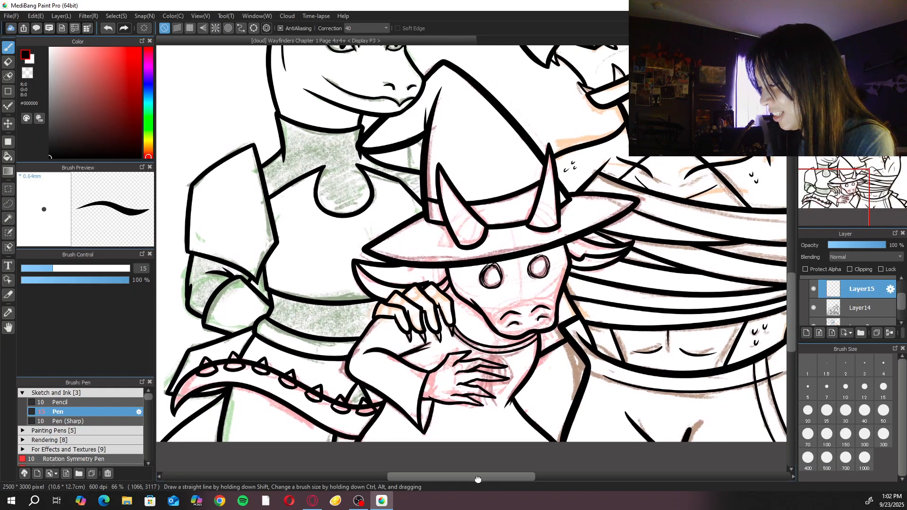
On Layer14, erase the tail's outline where it runs through the inside of the spikes, using an eraser of size 20
scroll(611, 348, up, 6)
key(ctrl+Down)
key(e)
mouse_move(472, 401)
mouse_down()
mouse_move(496, 370)
mouse_move(517, 395)
mouse_move(580, 388)
mouse_move(555, 374)
mouse_up()
click(808, 410)
mouse_move(399, 352)
mouse_down()
mouse_move(368, 384)
mouse_move(429, 401)
mouse_up()
mouse_move(303, 340)
mouse_down()
mouse_move(306, 314)
mouse_move(293, 317)
mouse_move(470, 340)
mouse_up()
mouse_move(349, 273)
mouse_down()
mouse_move(381, 302)
mouse_move(377, 281)
mouse_move(343, 297)
mouse_move(439, 306)
mouse_up()
mouse_move(349, 297)
mouse_down()
mouse_move(331, 299)
mouse_move(305, 281)
mouse_move(459, 308)
mouse_up()
mouse_move(350, 283)
mouse_down()
mouse_move(316, 264)
mouse_move(290, 277)
mouse_move(425, 267)
mouse_up()
mouse_move(302, 277)
mouse_down()
mouse_move(297, 310)
mouse_move(325, 314)
mouse_move(347, 304)
mouse_up()
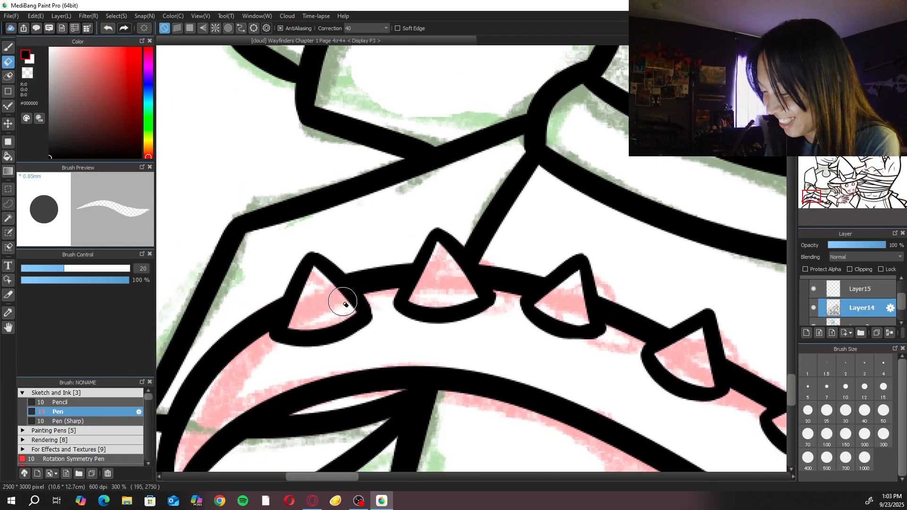
Merge the spikes' layer, Layer15, down into Layer14
scroll(343, 303, down, 5)
scroll(343, 303, down, 4)
key(b)
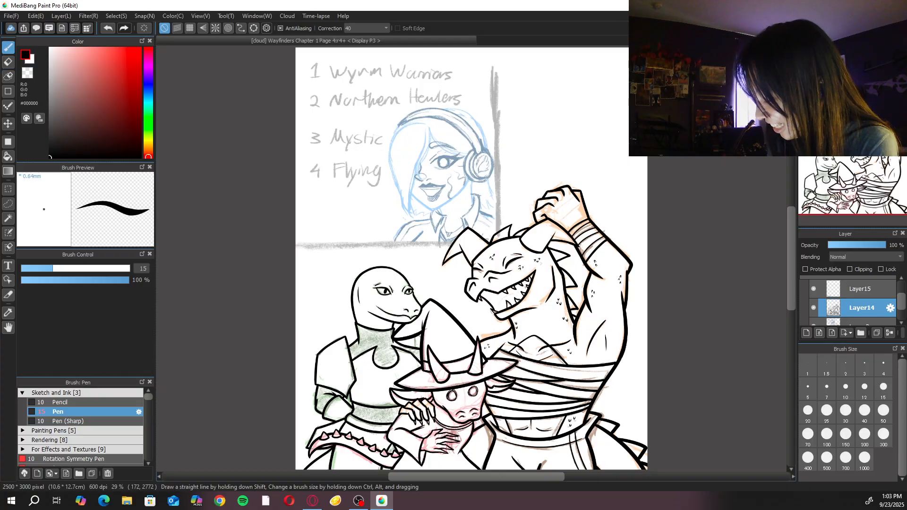
click(872, 290)
click(888, 333)
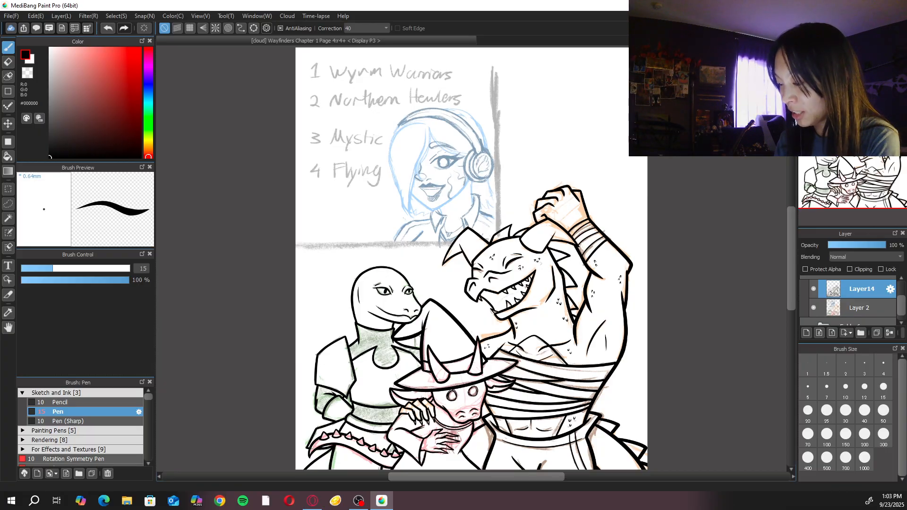
Set the pen size to 20 and ink a short vertical line behind the reptile's neck, just beside the witch hat, redoing it once
key(ctrl+plus)
key(ctrl+plus)
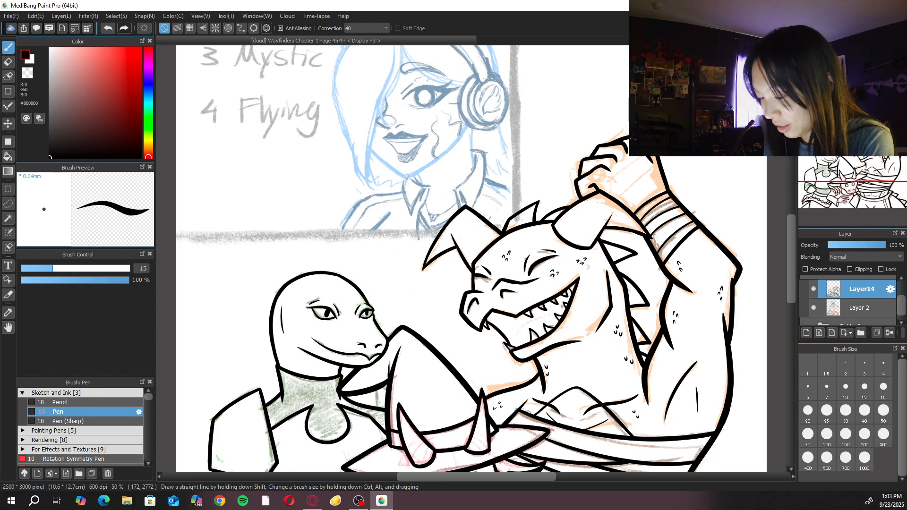
scroll(227, 444, up, 2)
click(807, 410)
drag(513, 326, 518, 358)
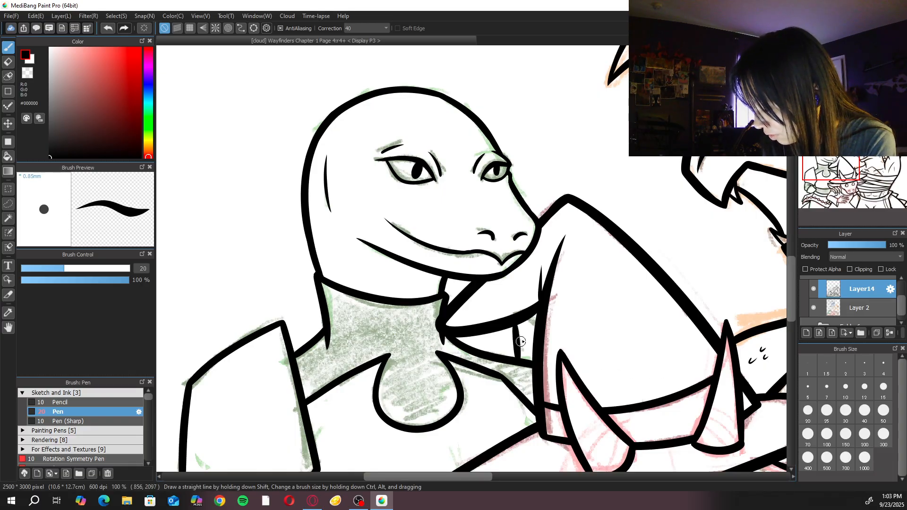
key(ctrl+z)
drag(513, 321, 518, 358)
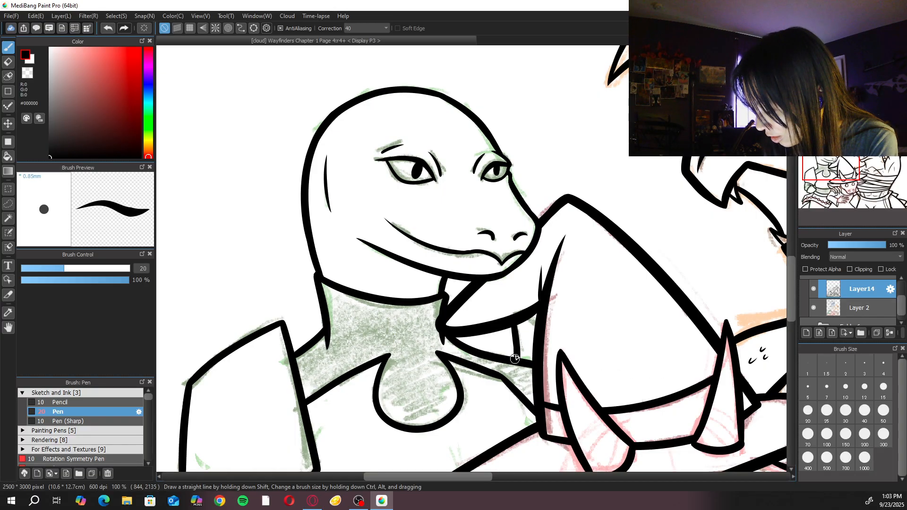
Set the pen size to 10, ink a small circle under the horned hat-wearer's necklace, and add a new layer above Layer14
scroll(578, 243, down, 3)
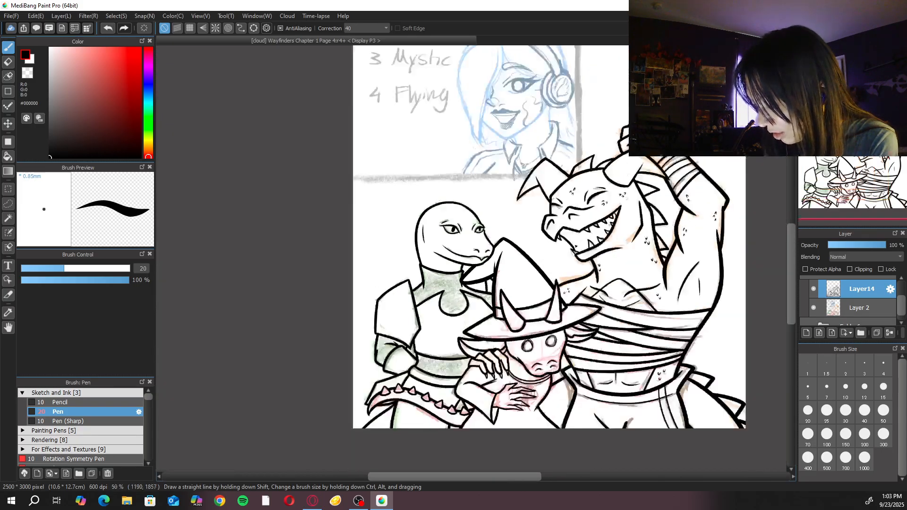
scroll(524, 359, up, 1)
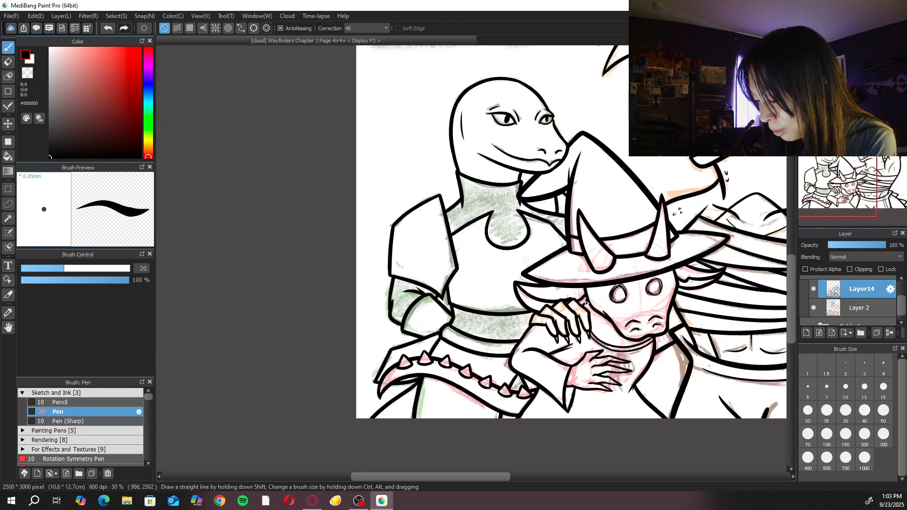
drag(586, 301, 607, 277)
scroll(613, 284, up, 6)
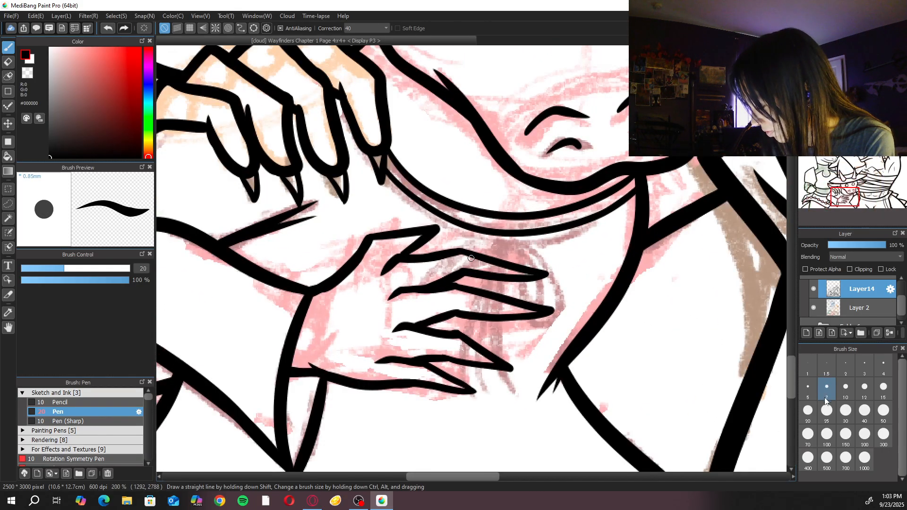
click(845, 388)
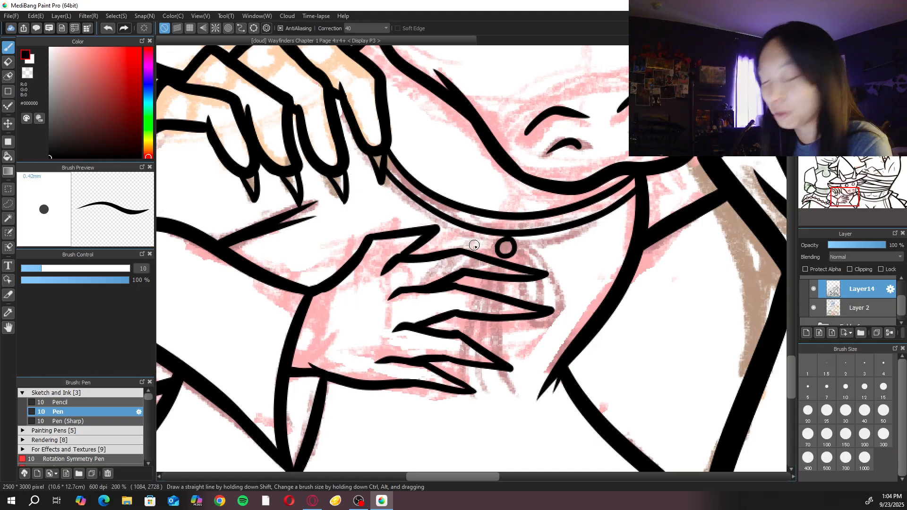
click(816, 333)
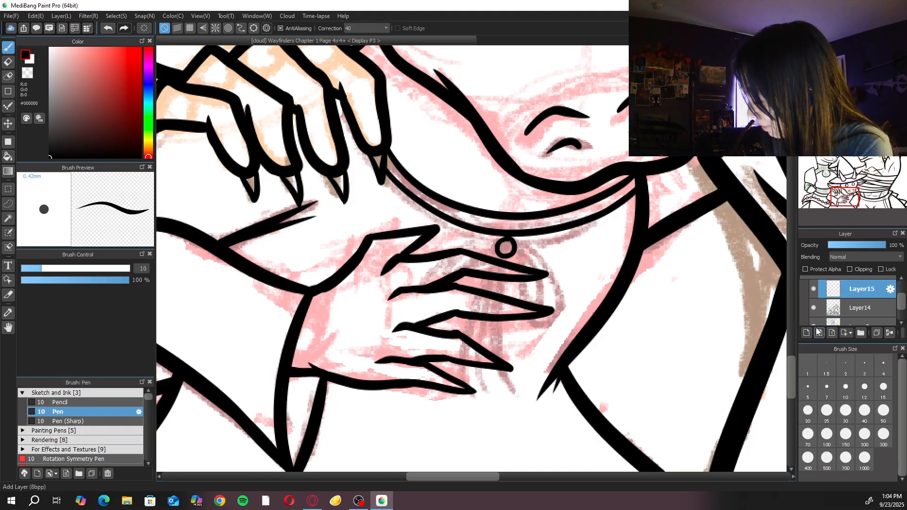
Ink the pendant bow's loop on the side away from the wrist, with inner fold lines, undoing the unsatisfactory strokes
mouse_move(512, 255)
mouse_down()
mouse_move(558, 311)
mouse_move(524, 252)
mouse_up()
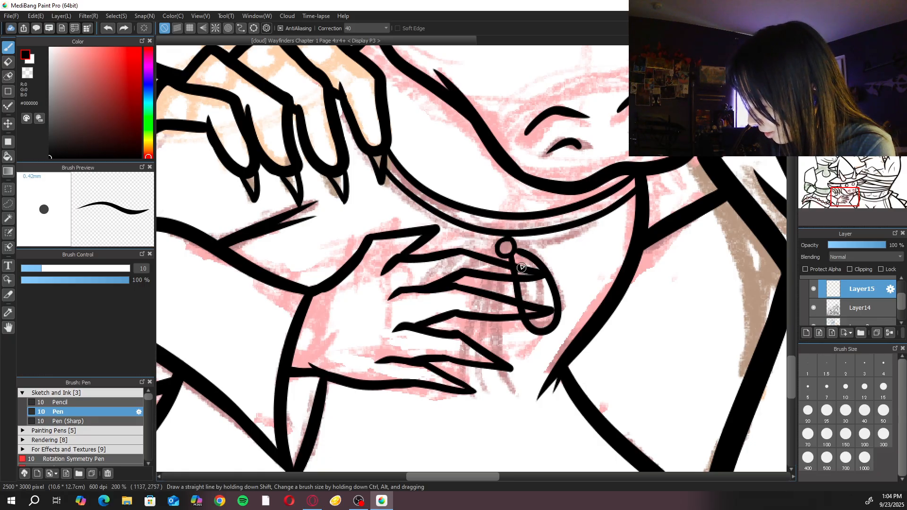
mouse_move(525, 280)
mouse_down()
mouse_move(532, 304)
mouse_move(524, 274)
mouse_move(528, 296)
mouse_move(556, 313)
mouse_move(541, 298)
mouse_move(539, 274)
mouse_move(542, 310)
mouse_move(526, 259)
mouse_move(541, 318)
mouse_move(536, 273)
mouse_move(520, 262)
mouse_move(546, 324)
mouse_up()
key(ctrl+z)
key(ctrl+z)
key(ctrl+z)
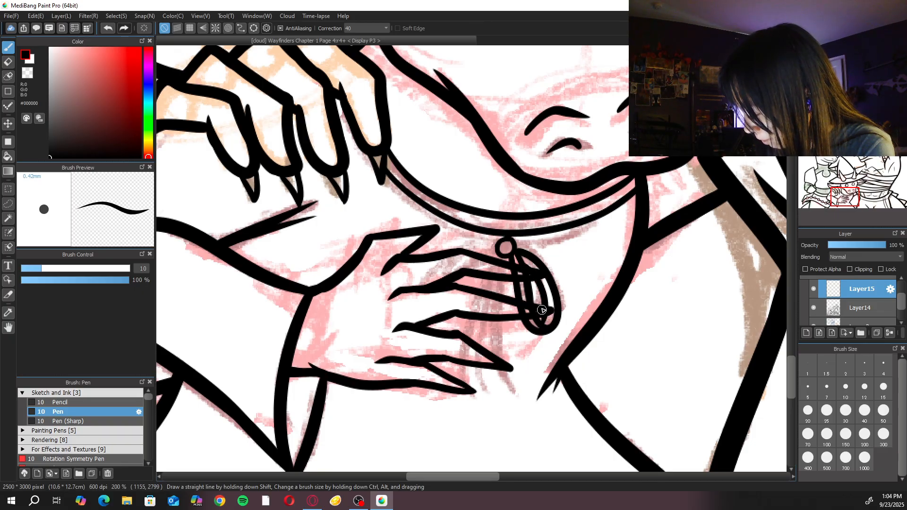
Ink the bow's opposite loop across the clawed fingers, redoing its outline until it fans out from the small circle
drag(500, 244, 456, 267)
key(ctrl+z)
mouse_move(500, 245)
mouse_down()
mouse_move(438, 275)
mouse_move(470, 283)
mouse_move(502, 259)
mouse_move(448, 329)
mouse_up()
drag(478, 273, 457, 296)
key(ctrl+z)
key(ctrl+z)
drag(503, 256, 444, 325)
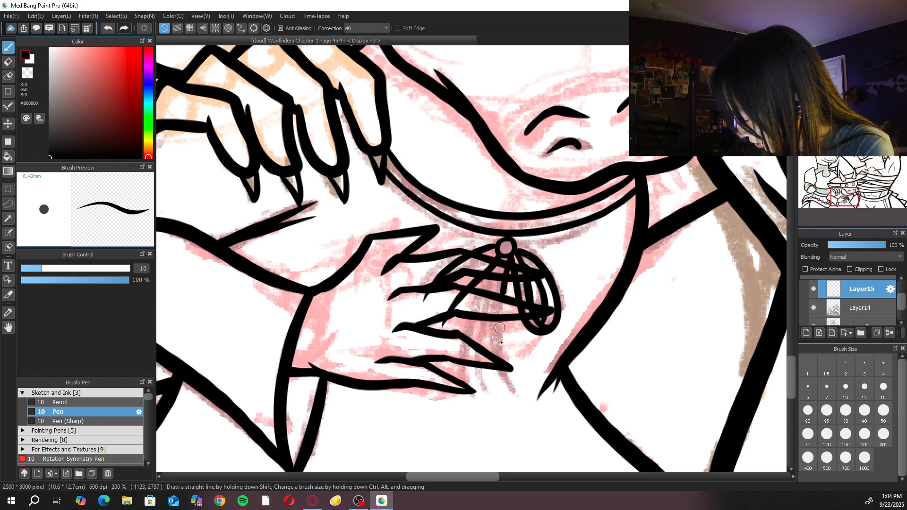
Ink the bow's two long ribbon tails hanging down past the clawed hand, redoing the edge of the tail nearer the wrist
drag(510, 259, 530, 402)
mouse_move(502, 258)
mouse_down()
mouse_move(498, 354)
mouse_move(531, 403)
mouse_up()
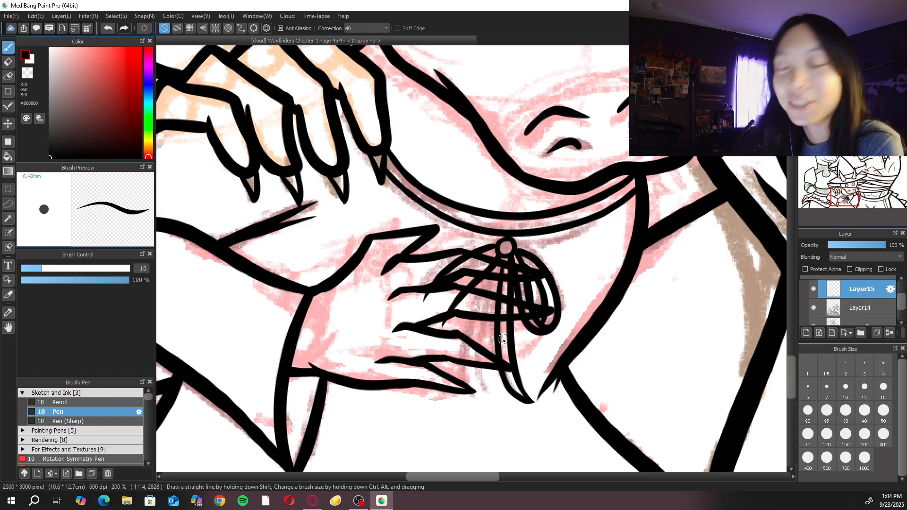
drag(495, 282, 490, 293)
drag(478, 335, 482, 401)
drag(486, 272, 474, 382)
key(ctrl+z)
mouse_move(489, 272)
mouse_down()
mouse_move(467, 315)
mouse_move(467, 376)
mouse_move(483, 404)
mouse_up()
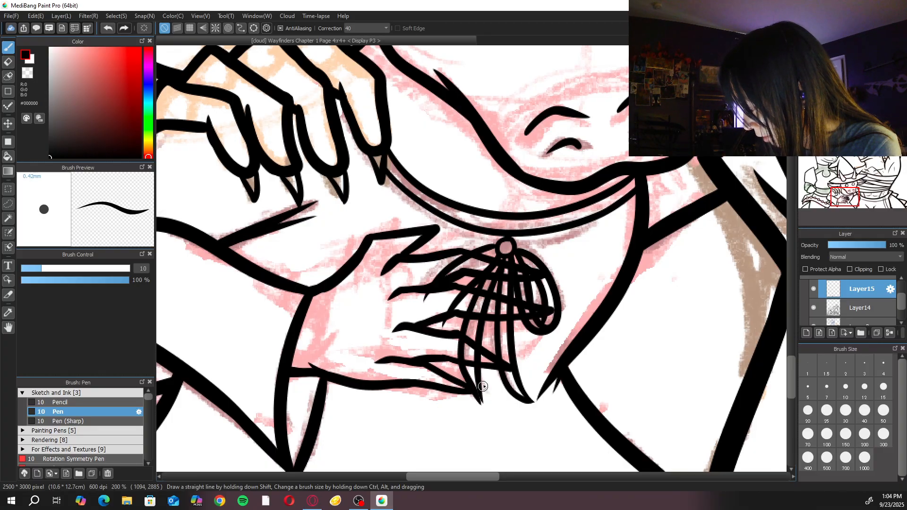
key(ctrl+z)
mouse_move(489, 271)
mouse_down()
mouse_move(474, 301)
mouse_move(464, 381)
mouse_move(483, 404)
mouse_up()
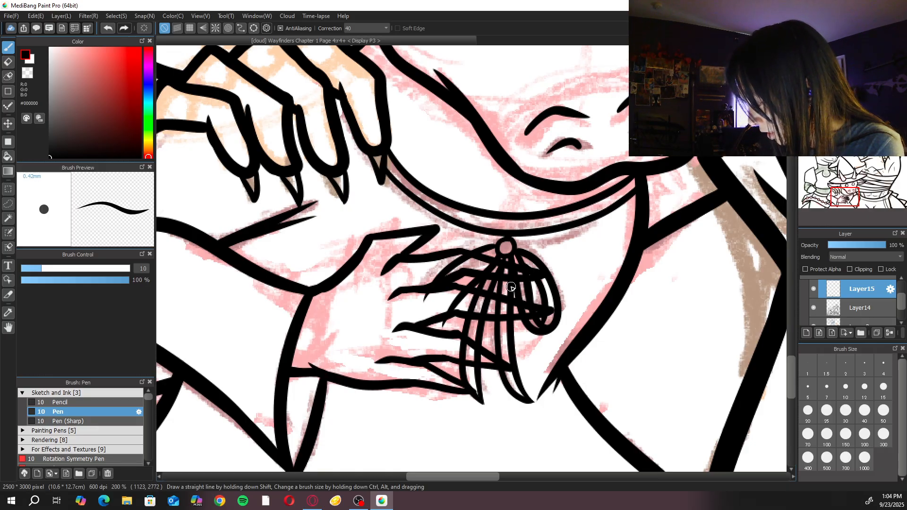
Erase the bow's lines where they cross the clawed fingers, using an eraser of size 20
key(e)
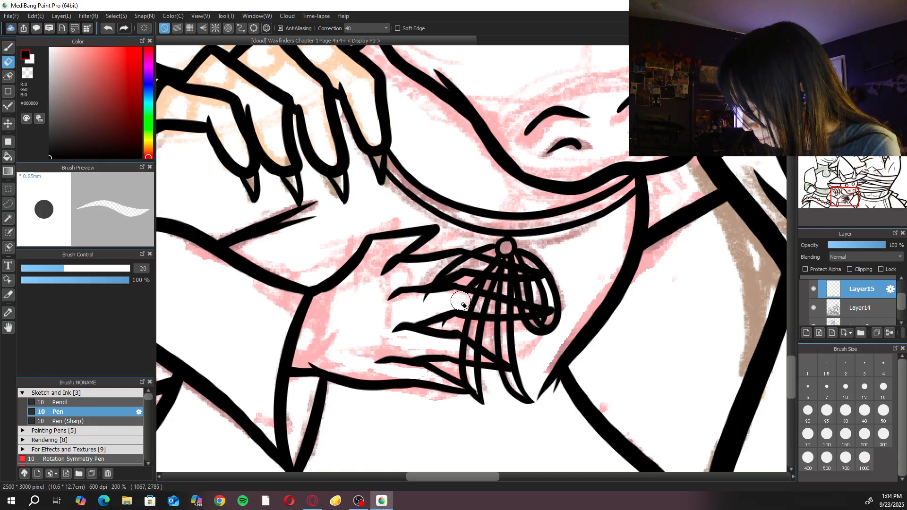
drag(450, 321, 447, 323)
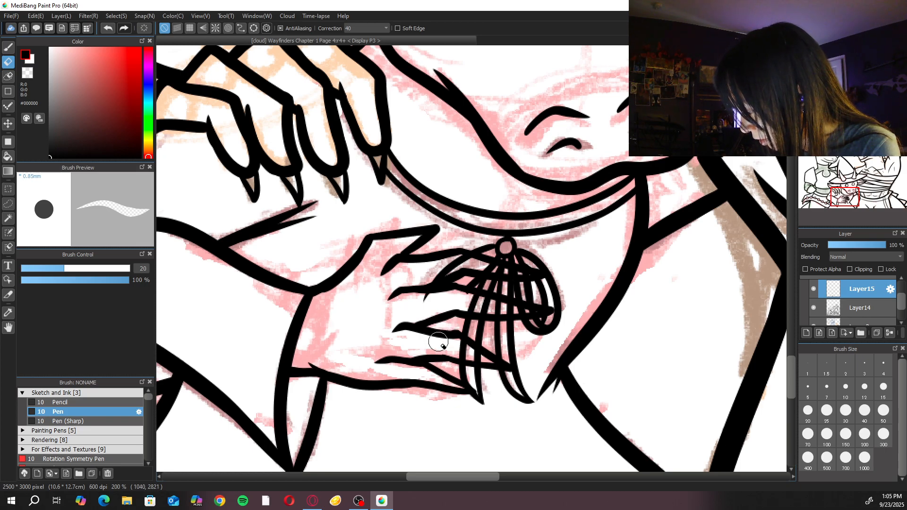
mouse_move(442, 273)
mouse_down()
mouse_move(469, 297)
mouse_move(449, 268)
mouse_move(457, 261)
mouse_move(489, 272)
mouse_move(478, 266)
mouse_move(544, 266)
mouse_move(467, 299)
mouse_move(510, 307)
mouse_move(461, 299)
mouse_move(465, 308)
mouse_move(530, 310)
mouse_move(476, 367)
mouse_move(457, 351)
mouse_move(455, 360)
mouse_move(516, 363)
mouse_move(463, 343)
mouse_move(484, 382)
mouse_move(474, 390)
mouse_move(517, 309)
mouse_up()
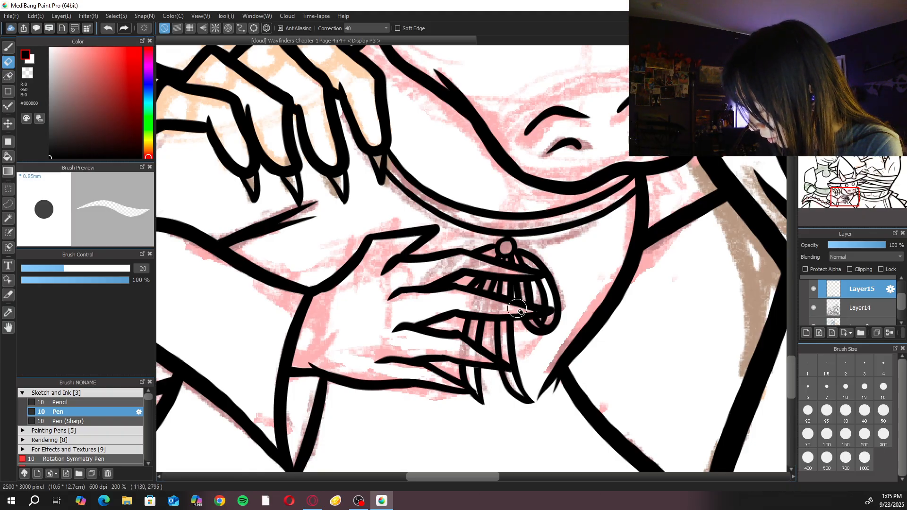
Check the inked bow up close and against the whole page
key(b)
key(ctrl+minus)
key(ctrl+minus)
key(ctrl+minus)
key(ctrl+minus)
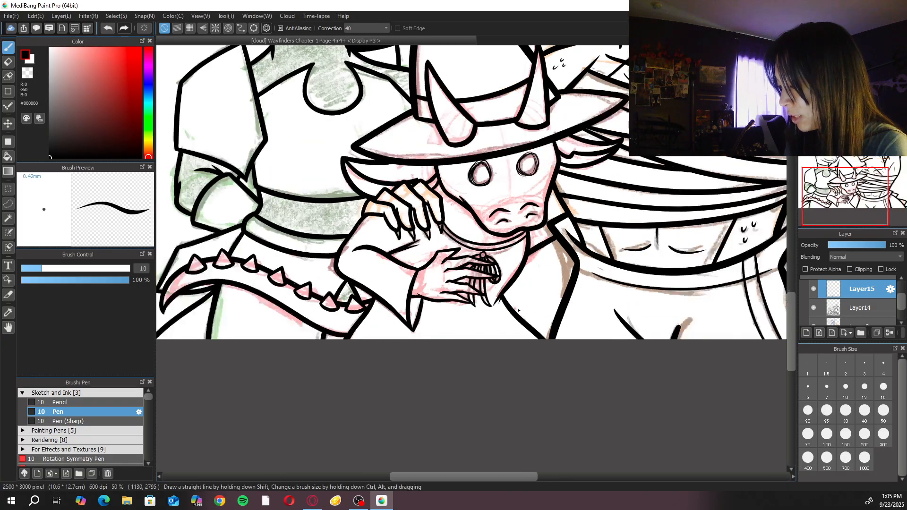
key(ctrl+plus)
key(ctrl+plus)
key(ctrl+plus)
key(ctrl+plus)
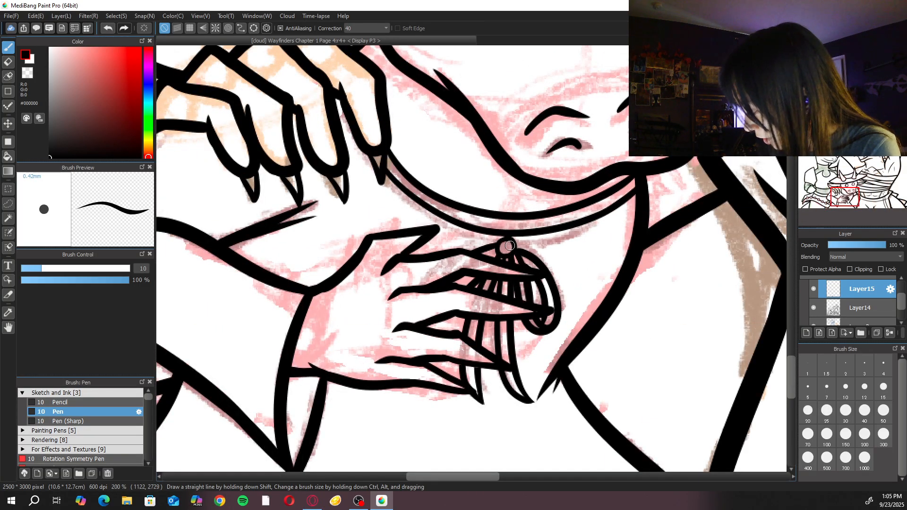
key(ctrl+minus)
key(ctrl+minus)
key(ctrl+minus)
key(ctrl+minus)
key(ctrl+minus)
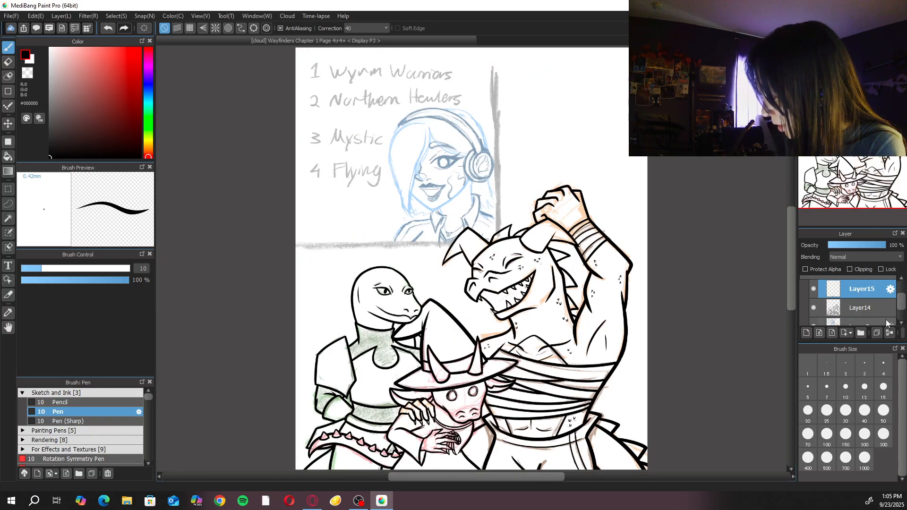
Merge the bow's layer, Layer15, down into Layer14 and hide the Layer 2 sketch
click(890, 333)
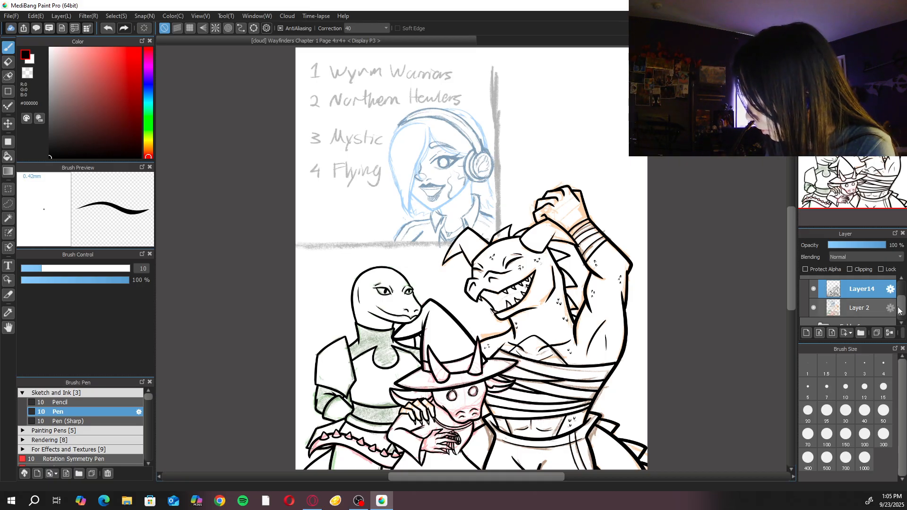
scroll(901, 306, up, 1)
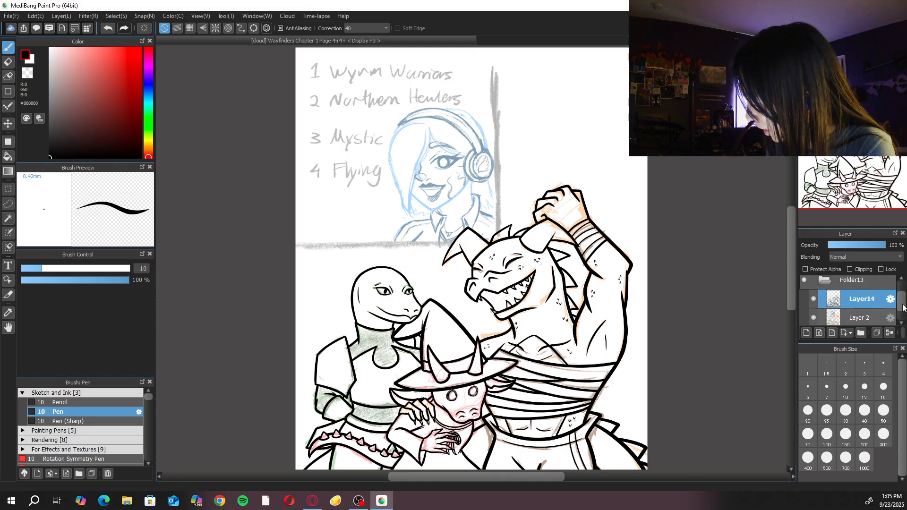
click(814, 322)
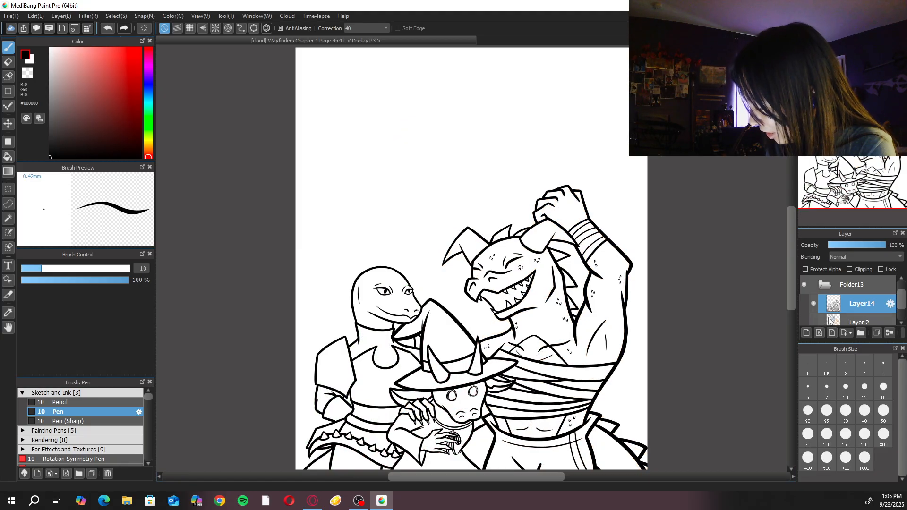
Add a new layer directly below the hidden Layer 2 sketch for the flat colors
key(ctrl+plus)
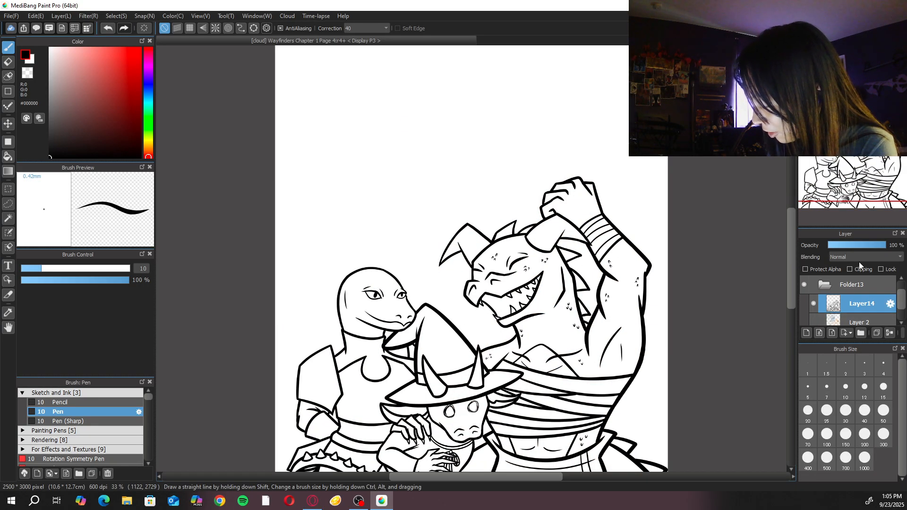
drag(654, 377, 619, 275)
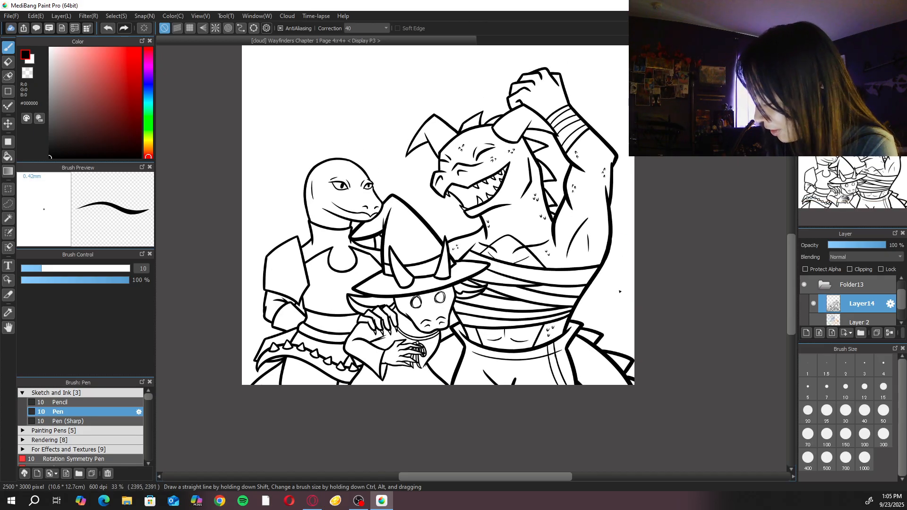
key(ctrl+plus)
scroll(894, 319, down, 1)
click(894, 319)
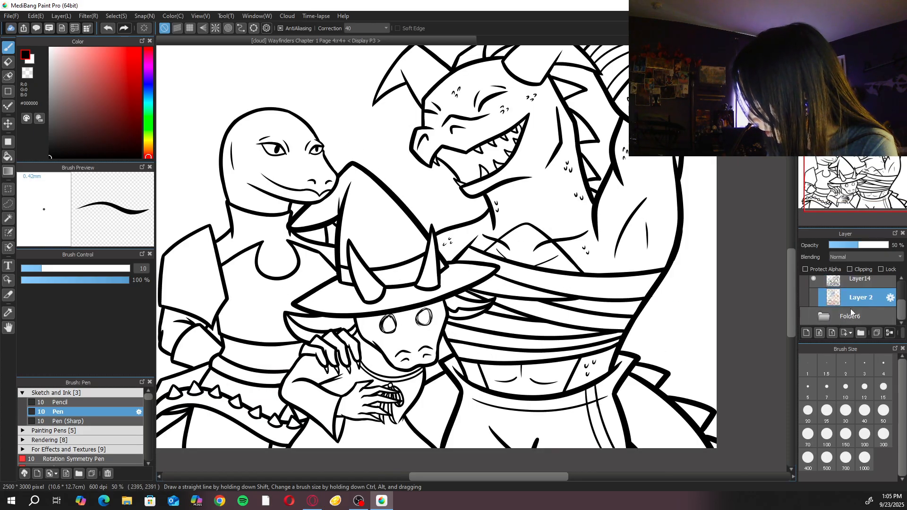
key(ctrl+shift+n)
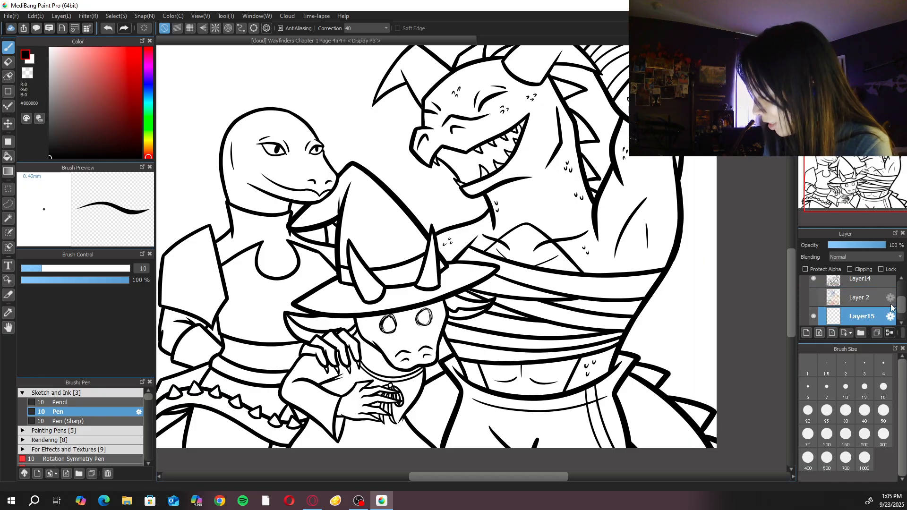
scroll(895, 312, down, 1)
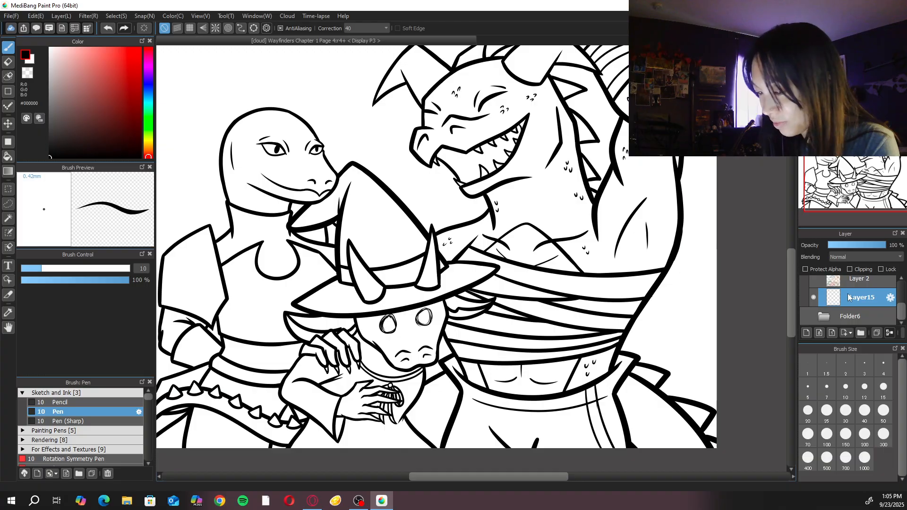
Set the brush correction to 0 and save the page
click(361, 31)
click(360, 37)
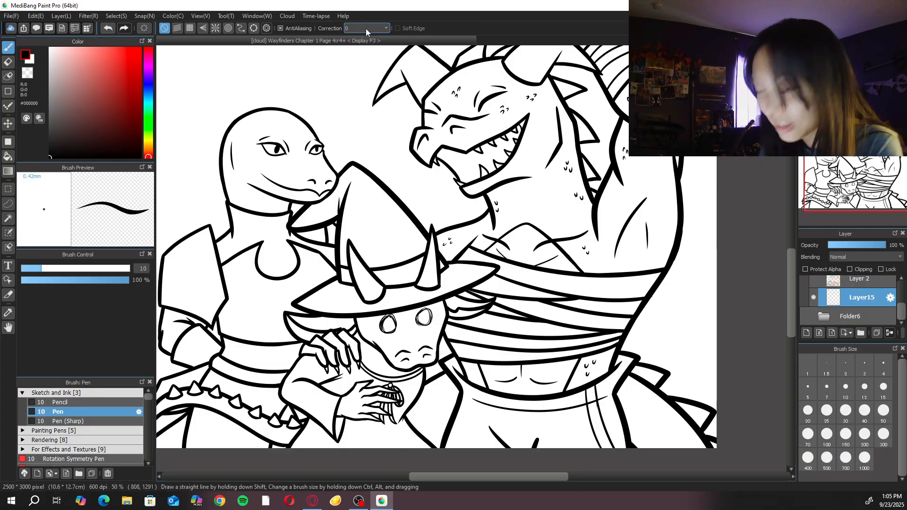
key(ctrl+s)
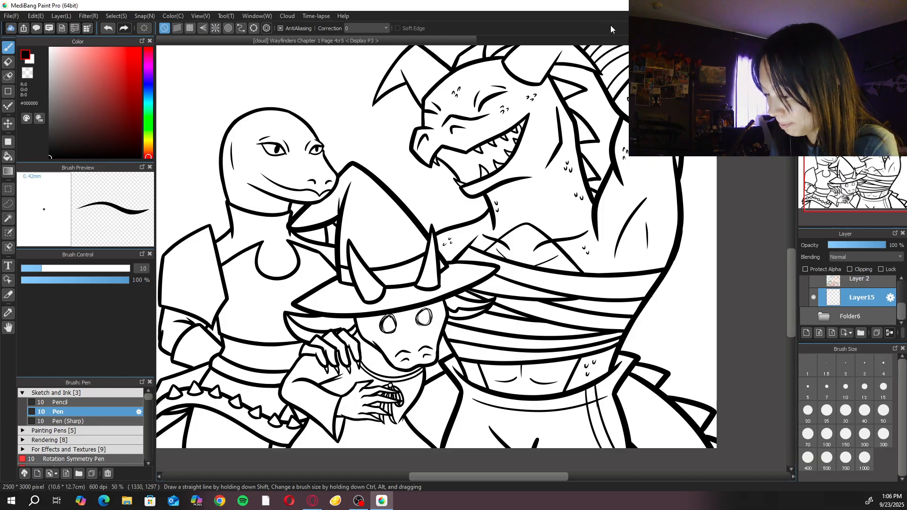
Pick the orange #E99E68 and try a Fill tool fill on the laughing dragon's head and neck, undoing it
scroll(529, 117, up, 4)
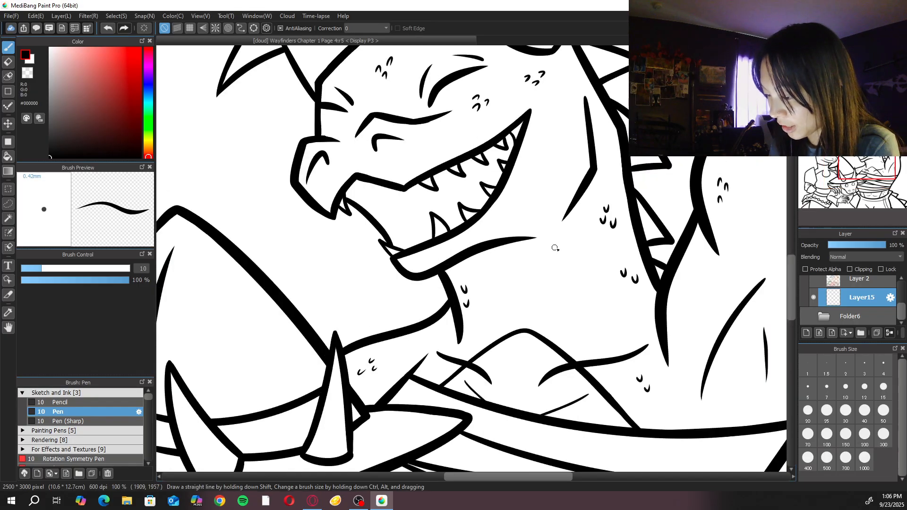
drag(556, 249, 541, 298)
click(149, 151)
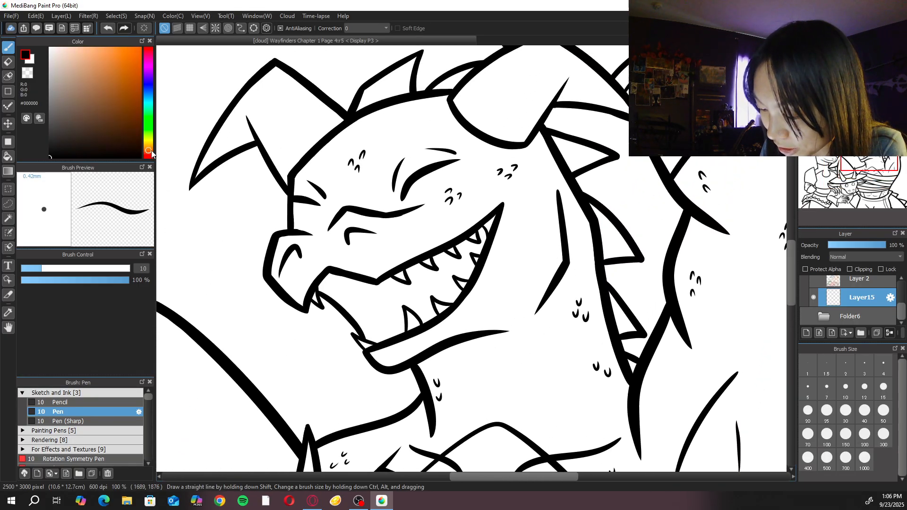
mouse_move(106, 89)
mouse_down()
mouse_move(96, 64)
mouse_move(104, 84)
mouse_up()
drag(148, 151, 148, 153)
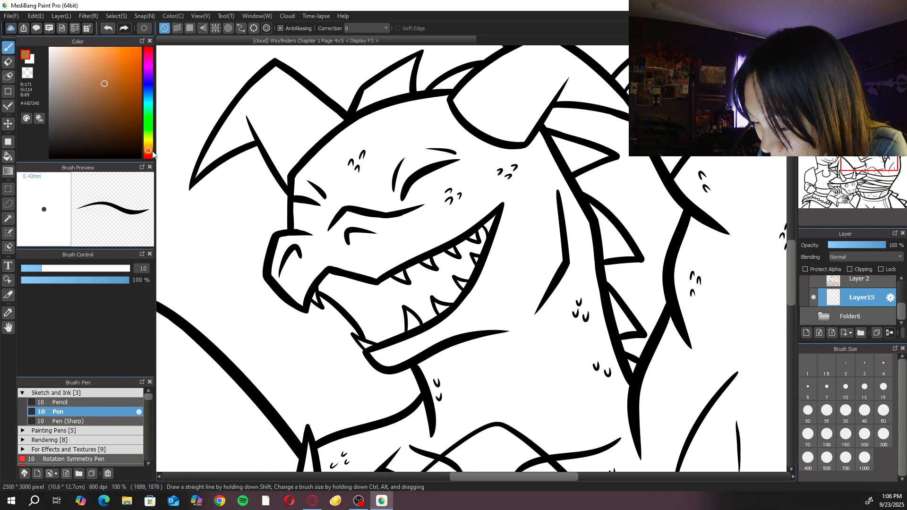
mouse_move(99, 95)
mouse_down()
mouse_move(106, 63)
mouse_move(106, 79)
mouse_up()
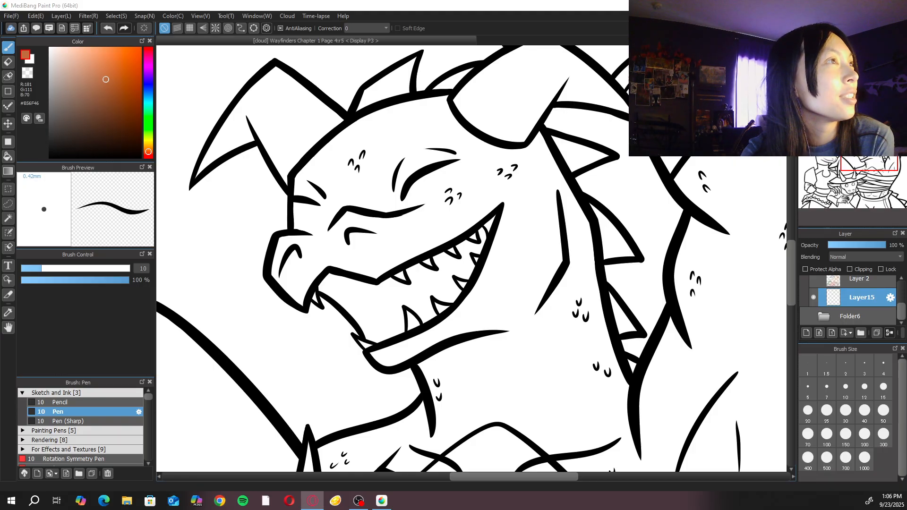
click(150, 153)
drag(150, 149, 152, 151)
drag(111, 77, 100, 57)
click(9, 156)
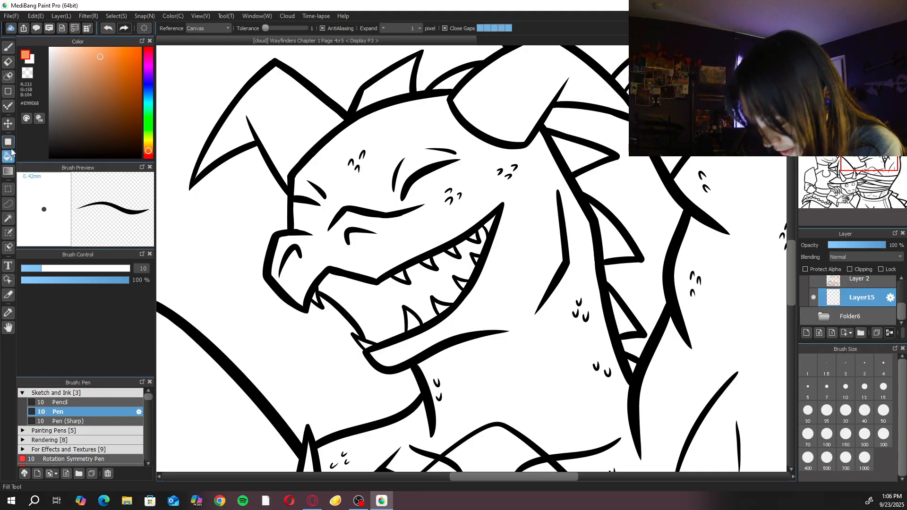
click(548, 299)
key(ctrl+z)
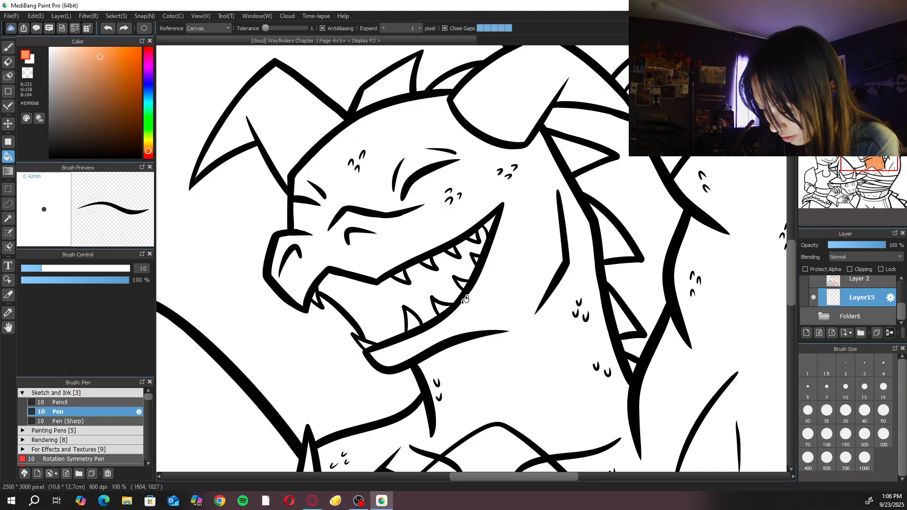
Change the color to the duller orange #D2986D and fill the laughing dragon's head, neck and shoulder on Layer15
drag(104, 65, 93, 67)
click(521, 293)
click(425, 409)
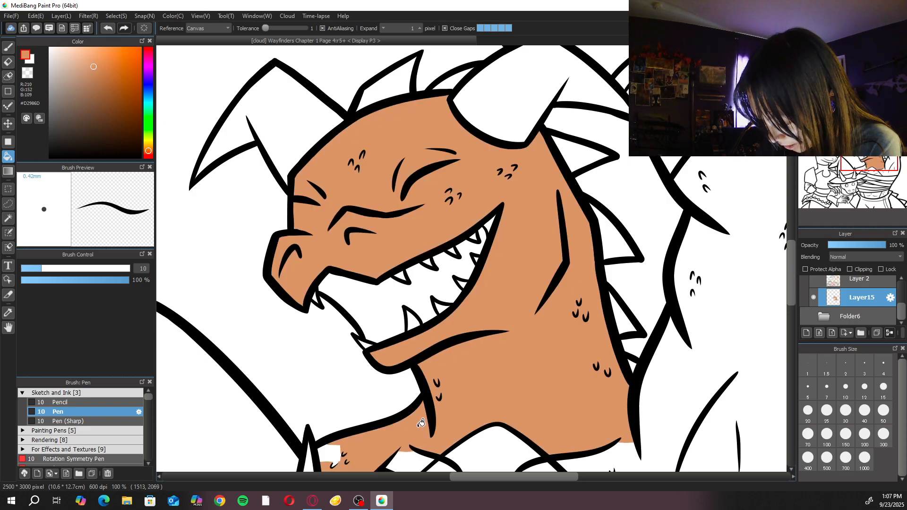
drag(425, 409, 449, 373)
drag(646, 339, 605, 340)
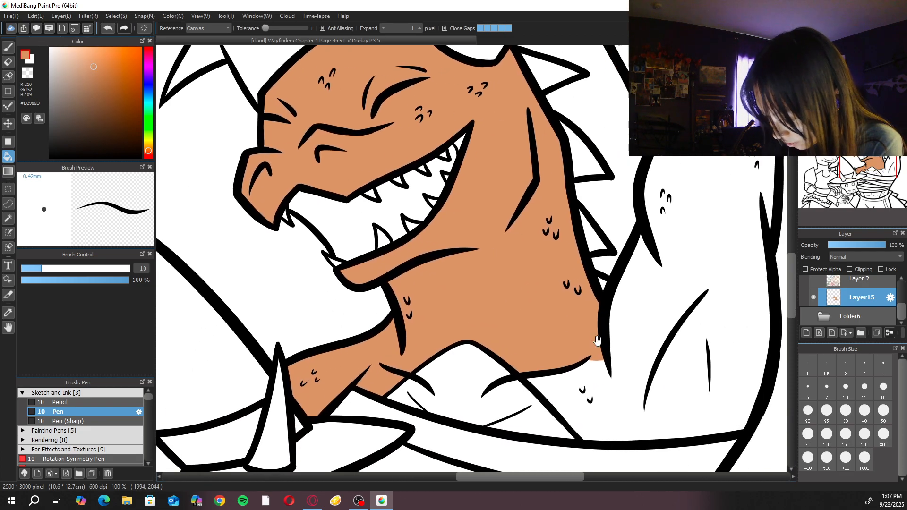
Fill the laughing dragon's raised arm, fist and fingers with the orange #D2986D on Layer15
click(644, 414)
key(ctrl+minus)
drag(567, 141, 528, 248)
click(482, 200)
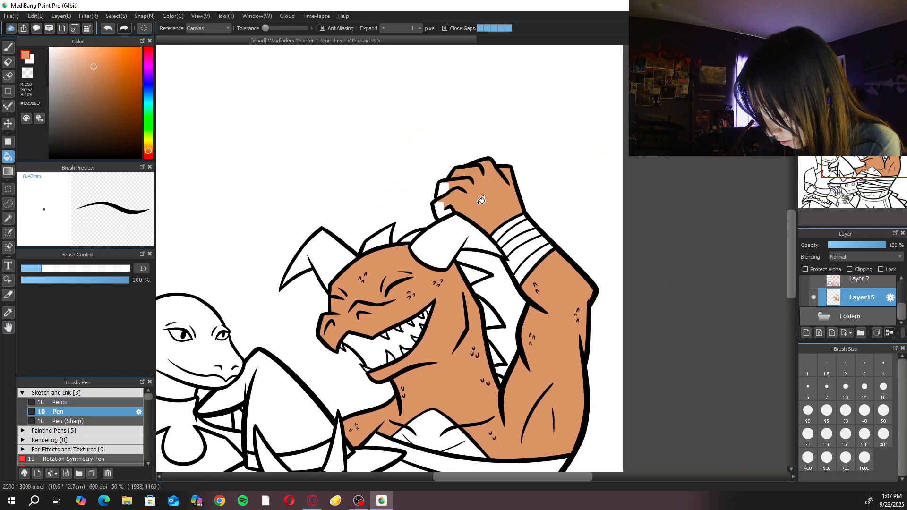
click(444, 189)
click(447, 200)
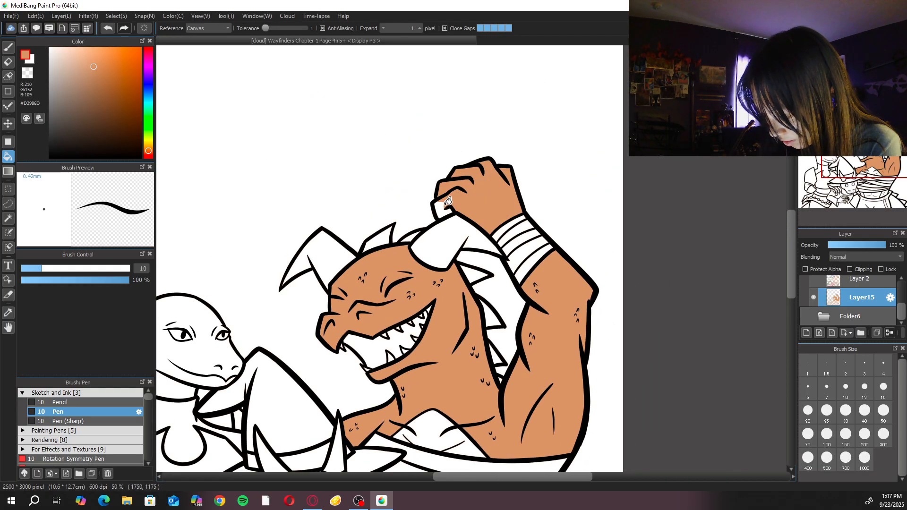
Fill the dragon's four fingers resting on the small horned character's shoulder with the orange #D2986D
drag(371, 396, 609, 193)
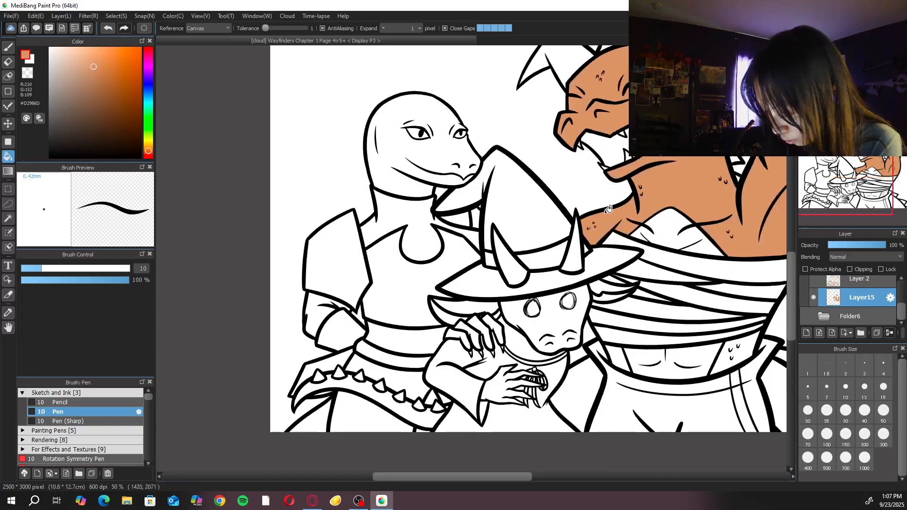
key(ctrl+plus)
key(ctrl+plus)
click(506, 388)
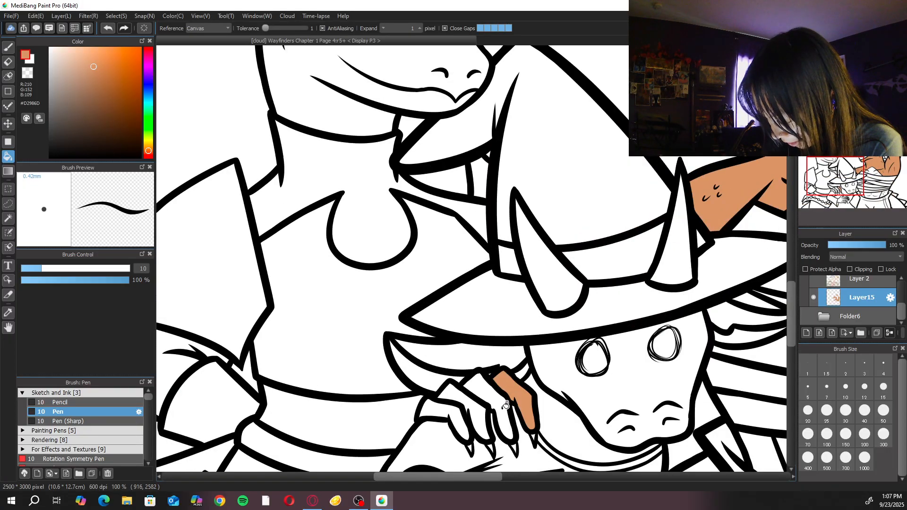
click(497, 414)
click(472, 415)
click(447, 422)
key(ctrl+plus)
key(ctrl+plus)
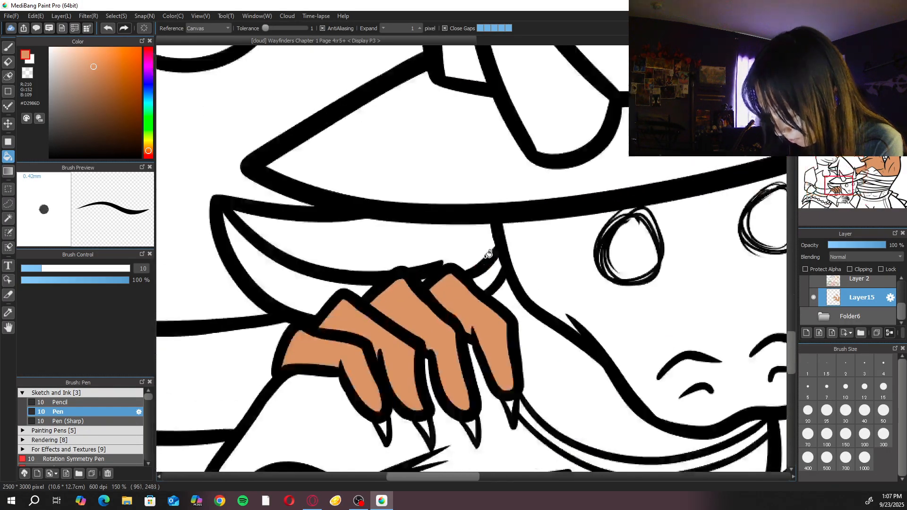
Fill the dragon's tail behind the trousers with the orange #D2986D
key(ctrl+minus)
key(ctrl+minus)
key(ctrl+minus)
drag(650, 363, 541, 331)
Set up the Pen on the line art Layer14 with black #000000 and a brush correction of 40
key(b)
click(875, 286)
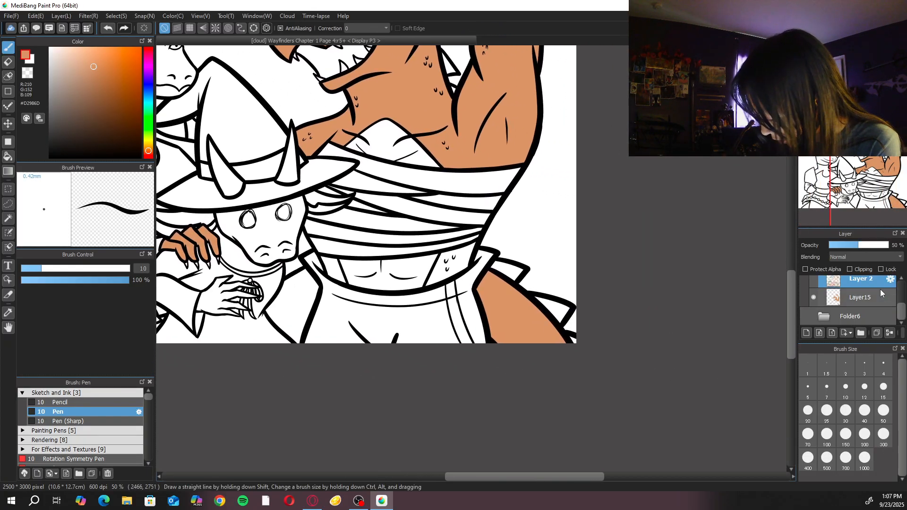
scroll(876, 292, up, 2)
click(861, 300)
click(101, 112)
click(50, 158)
key(ctrl+plus)
key(ctrl+plus)
click(370, 29)
click(359, 282)
key(ctrl+plus)
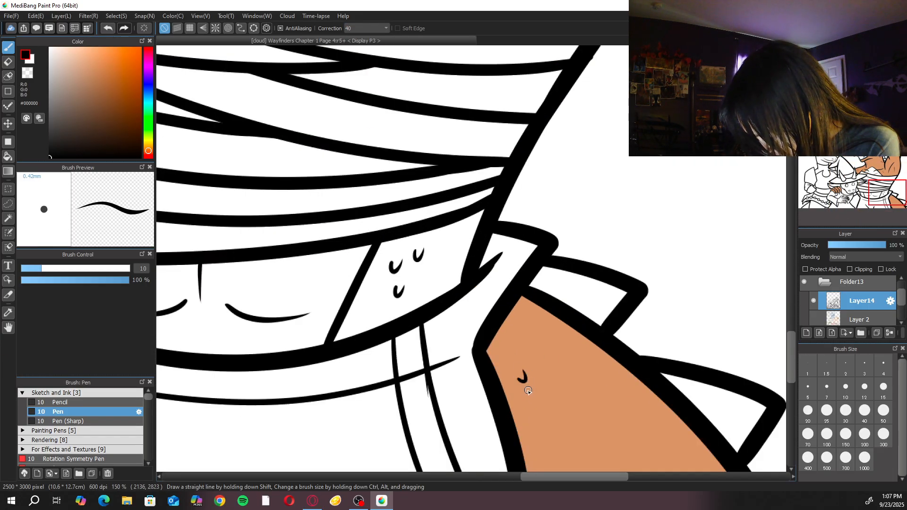
Draw small clusters of curved black scale marks across the dragon's orange tail
drag(537, 385, 546, 393)
drag(543, 361, 434, 233)
drag(565, 309, 573, 321)
drag(585, 337, 593, 329)
mouse_move(462, 384)
mouse_down()
mouse_move(469, 375)
mouse_move(488, 377)
mouse_up()
mouse_move(443, 283)
mouse_down()
mouse_move(448, 311)
mouse_move(576, 392)
mouse_up()
key(ctrl+plus)
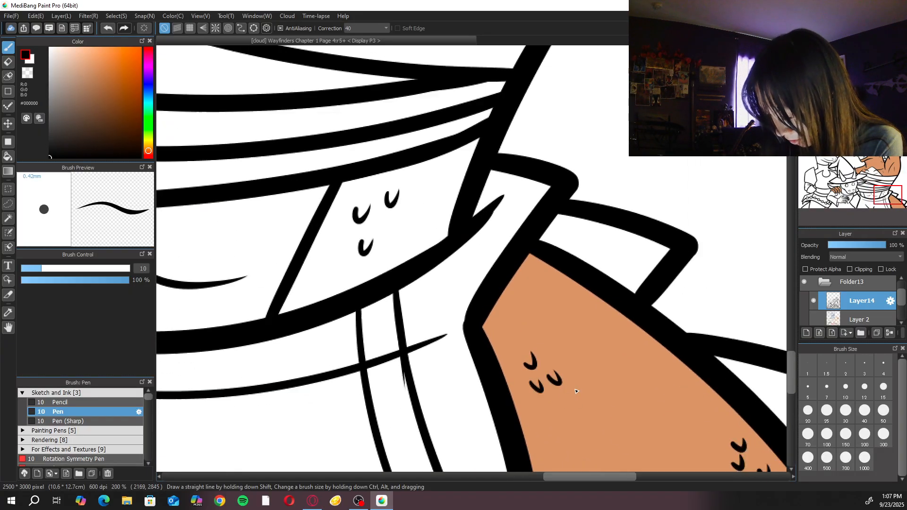
Erase the stray line tip beside the side seam of the dragon's trousers
key(e)
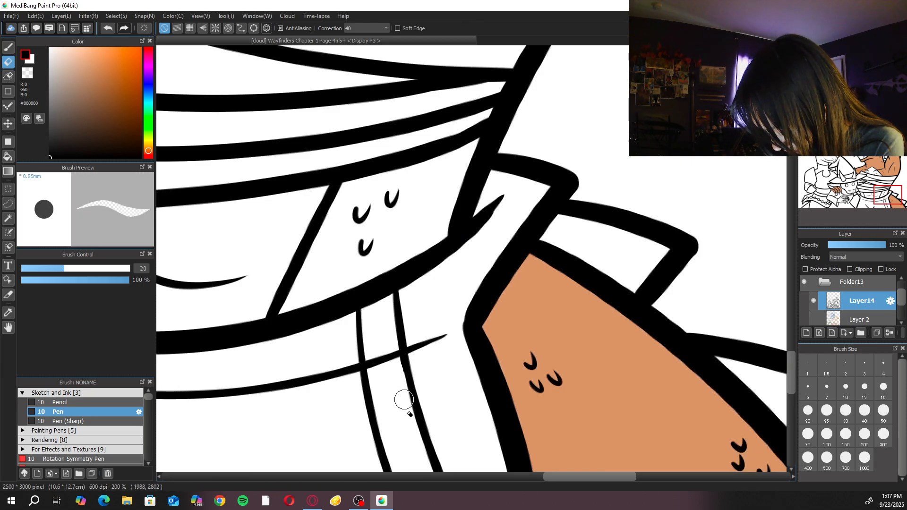
key(b)
key(ctrl+minus)
key(ctrl+minus)
key(ctrl+minus)
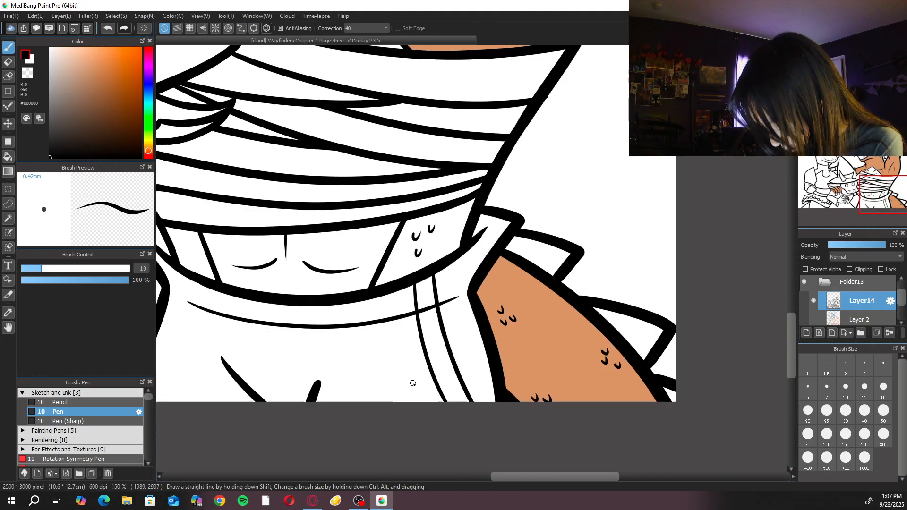
Return to Layer15, set the brush correction to 0 and pick the orange #D2986D from the dragon's neck
scroll(859, 307, down, 2)
click(874, 299)
click(369, 27)
click(368, 36)
drag(391, 80, 467, 299)
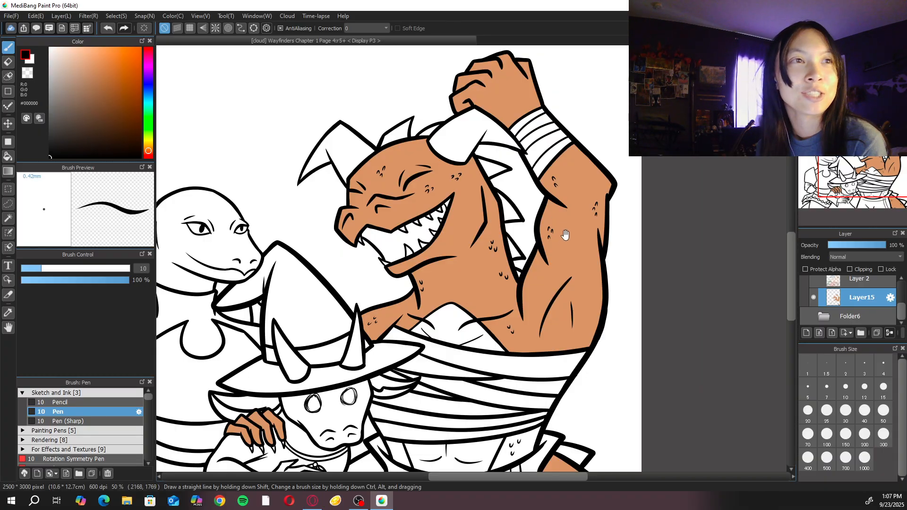
drag(565, 248, 564, 274)
key(ctrl+plus)
key(ctrl+plus)
key(ctrl+plus)
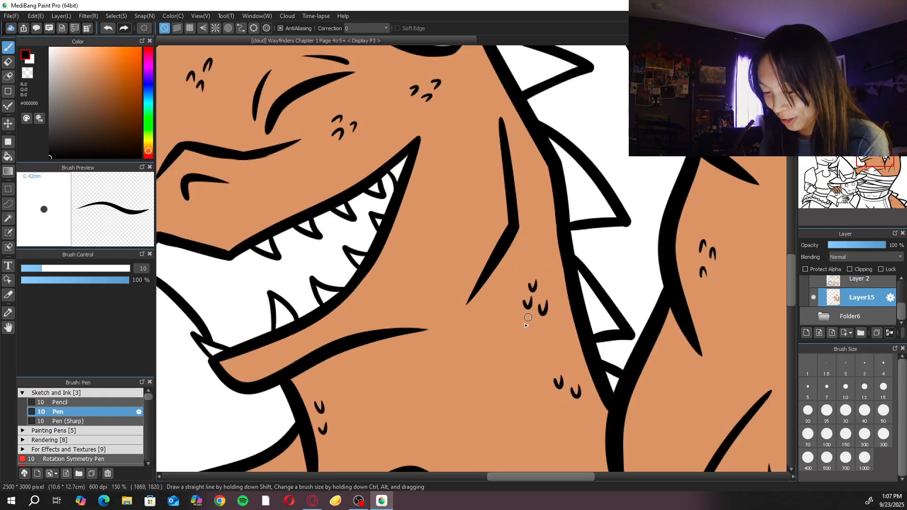
alt+click(513, 362)
Check the orange fill on the dragon's arm, chest, shoulder and hand for areas still missing color
drag(687, 231, 562, 397)
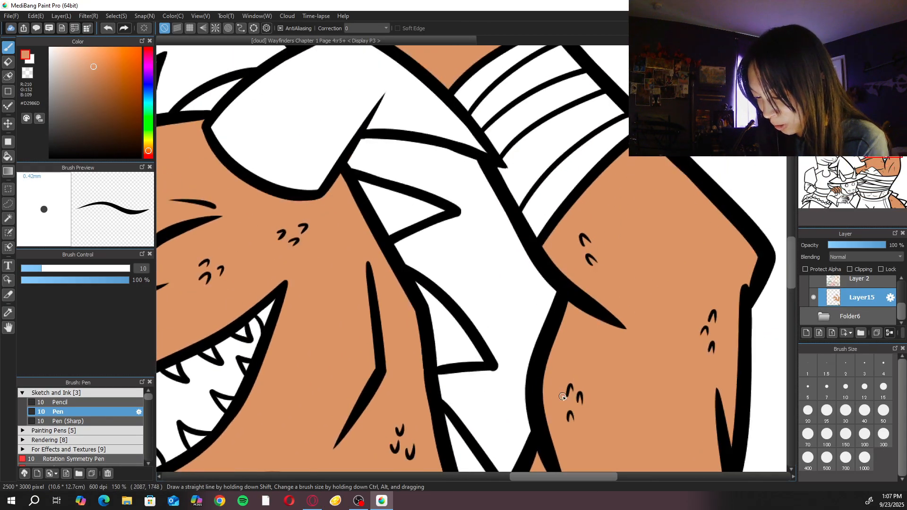
drag(487, 248, 585, 417)
key(ctrl+minus)
drag(453, 389, 667, 289)
drag(652, 356, 618, 169)
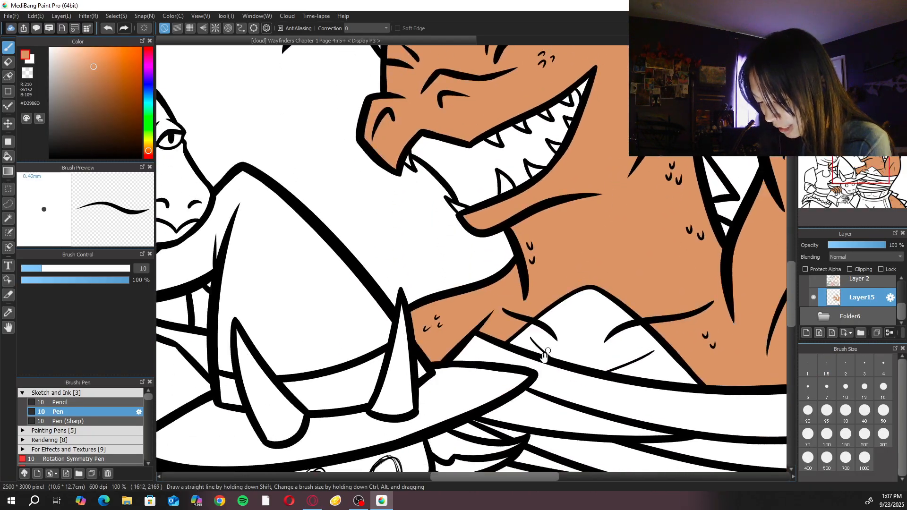
drag(549, 350, 624, 265)
drag(604, 344, 658, 237)
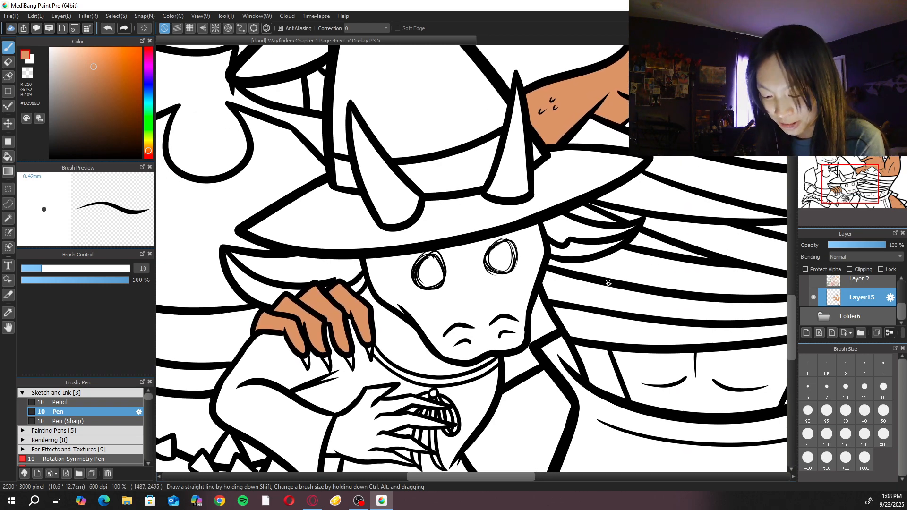
drag(560, 302, 532, 187)
Draw black scale marks on Layer14 on the dragon's waist, on the side next to the small horned character
scroll(548, 179, up, 2)
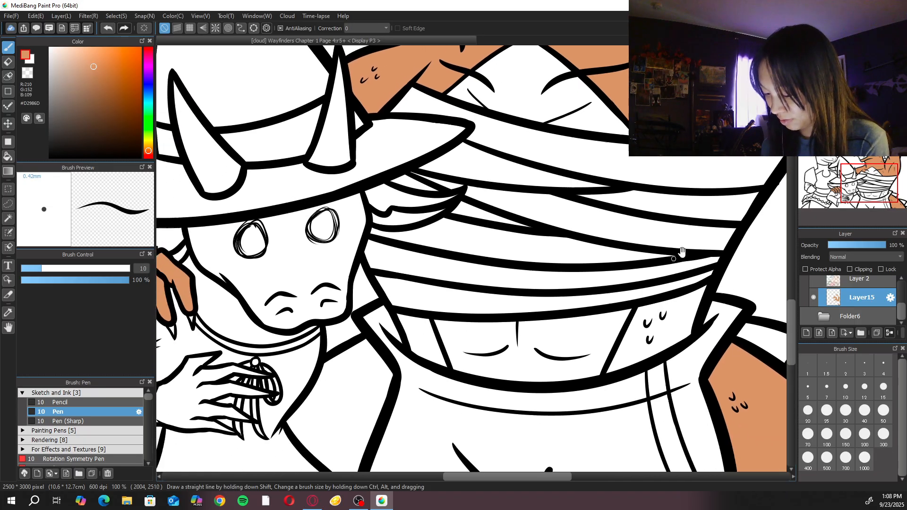
scroll(878, 293, up, 2)
click(877, 294)
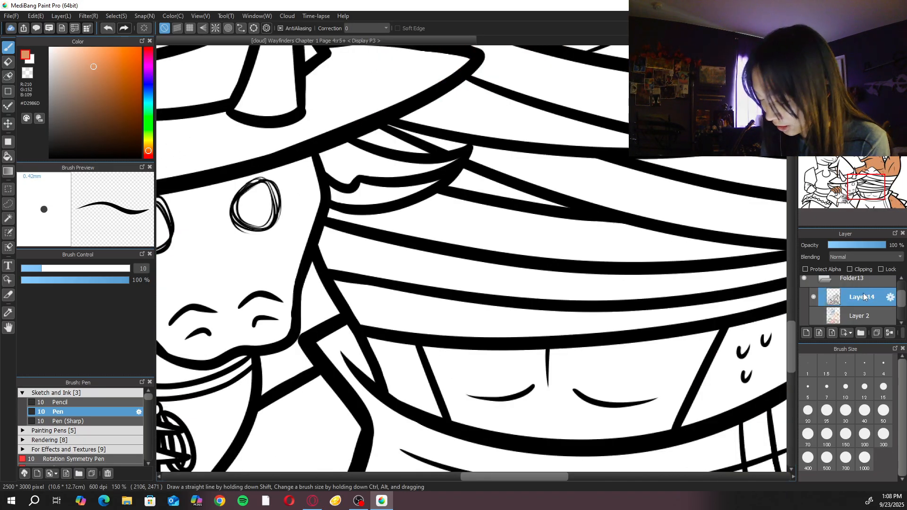
scroll(366, 399, up, 1)
mouse_move(363, 397)
mouse_down()
mouse_move(380, 409)
mouse_move(372, 426)
mouse_up()
key(ctrl+z)
scroll(380, 404, down, 3)
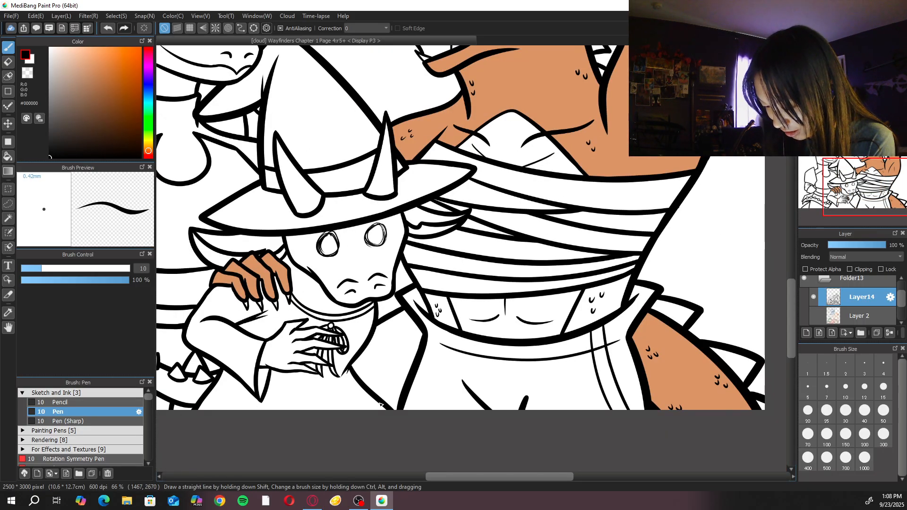
scroll(380, 405, up, 1)
scroll(902, 303, down, 1)
scroll(902, 303, down, 1)
Fill both sides of the dragon's exposed waist with the orange #D2986D on Layer15, leaving the belly plate white
click(862, 303)
alt+click(754, 369)
right_click(728, 350)
click(680, 333)
click(439, 348)
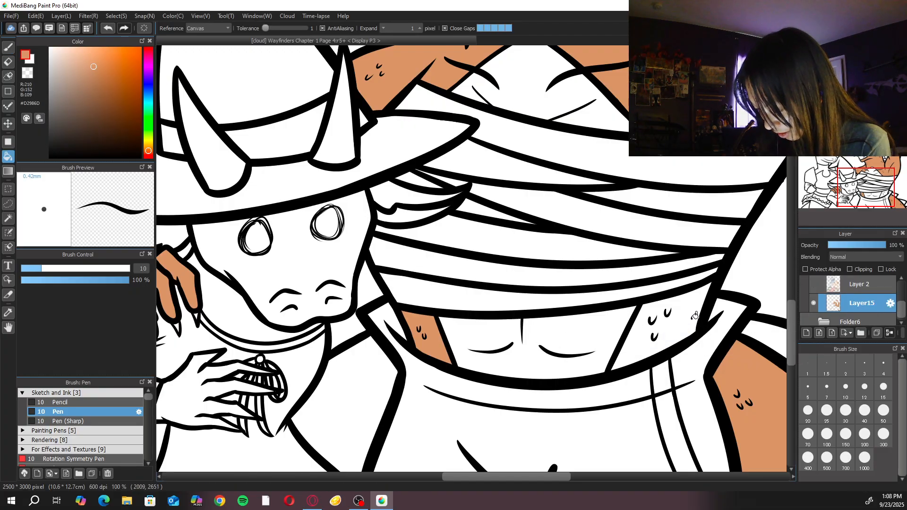
scroll(661, 257, down, 2)
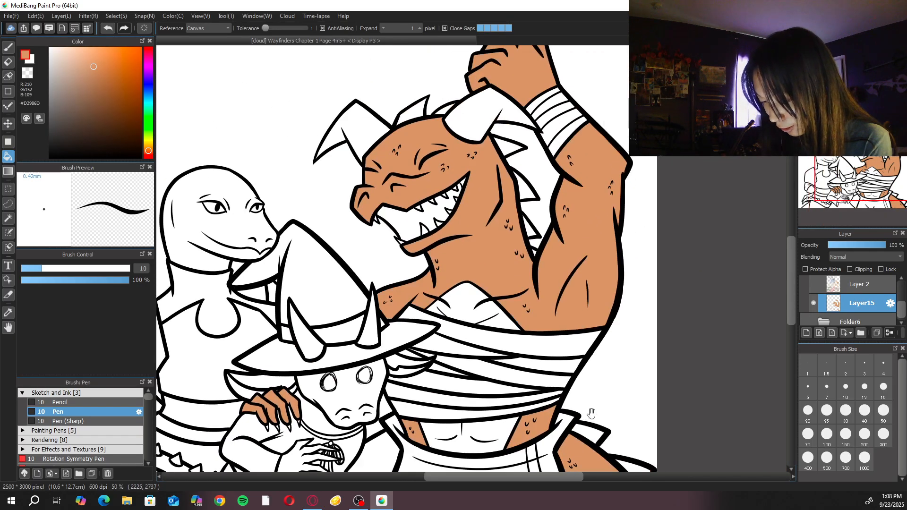
scroll(551, 342, up, 2)
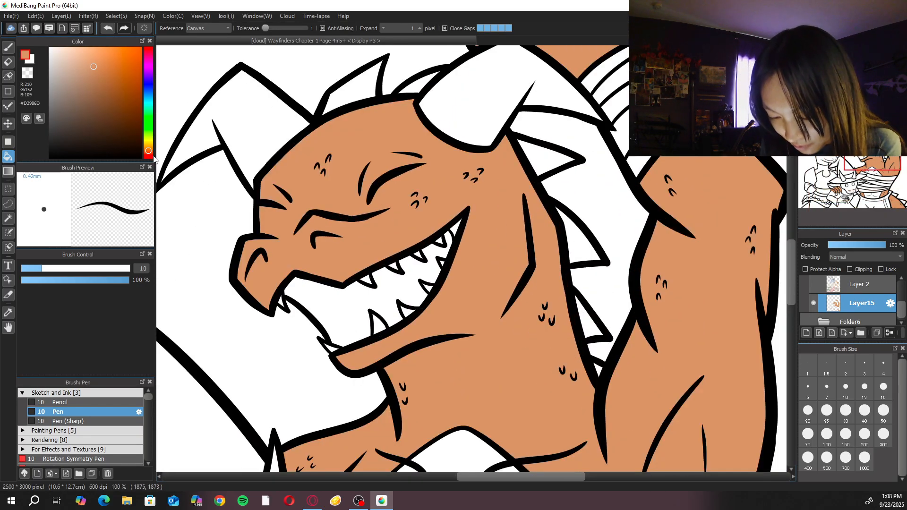
Change the color to dark red #7C1918 and fill the inside of the laughing dragon's mouth
click(147, 155)
drag(103, 98, 123, 102)
click(148, 157)
click(357, 298)
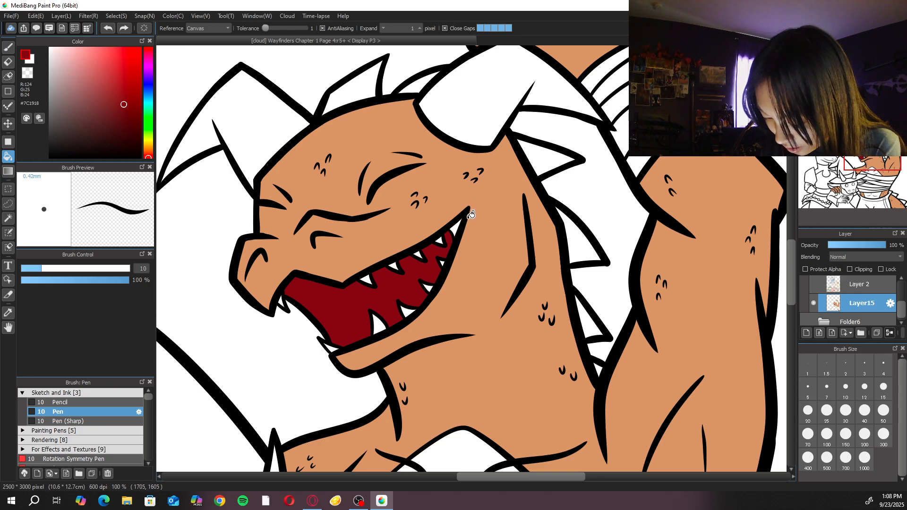
Lighten the dragon's skin orange to the pale #E0C6B3 and fill the back corner of the mouth
key(ctrl+plus)
key(b)
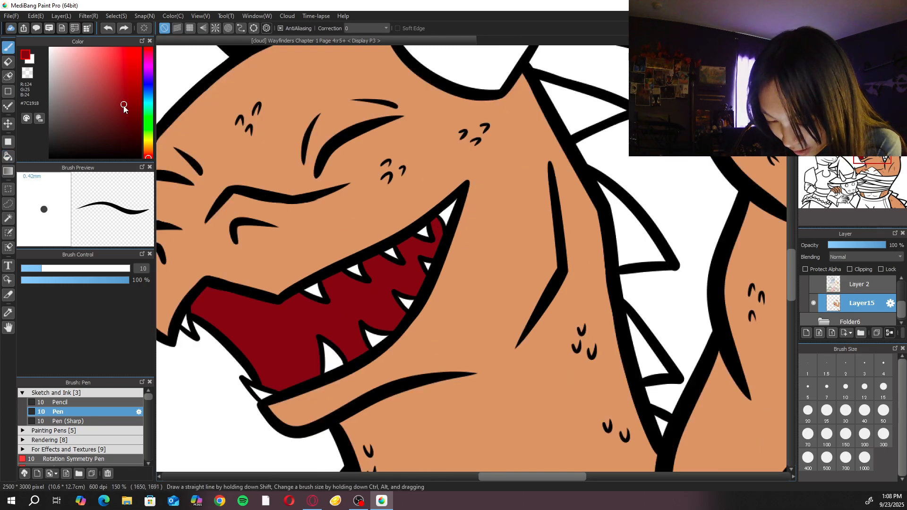
alt+click(460, 283)
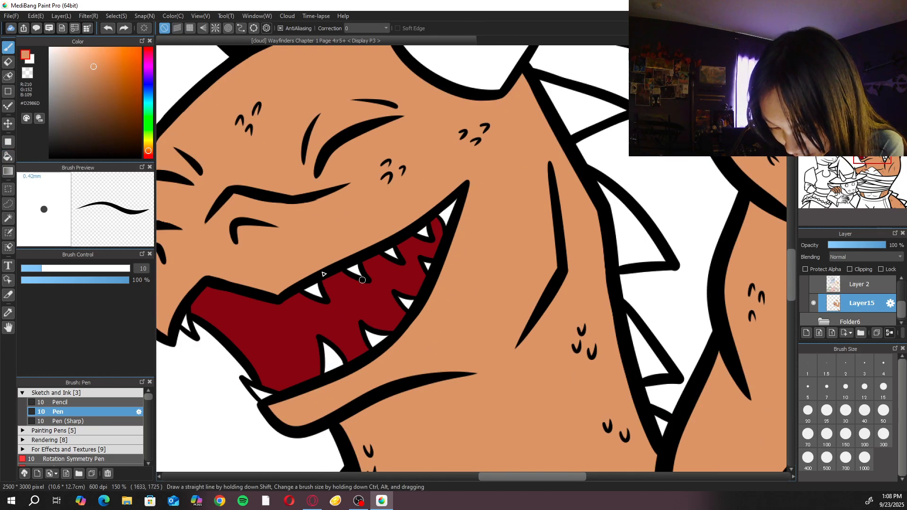
drag(92, 69, 67, 61)
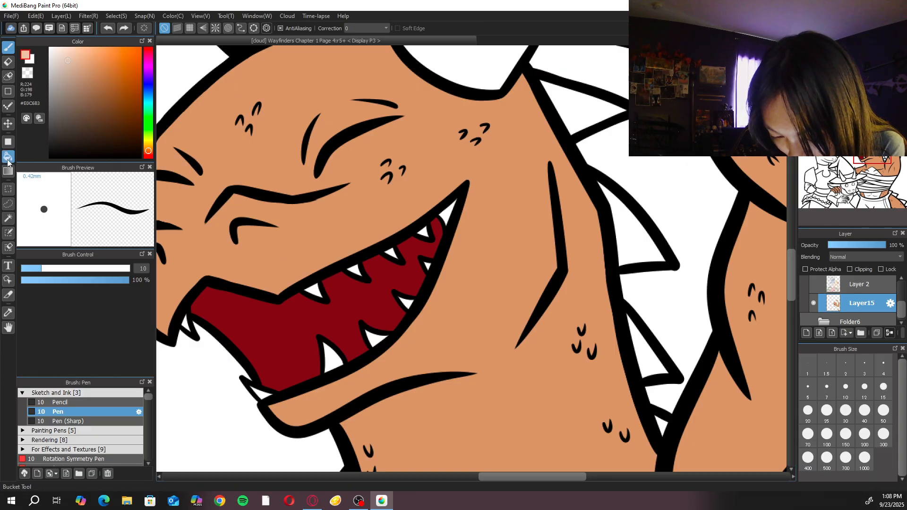
key(g)
click(448, 211)
key(ctrl+plus)
key(b)
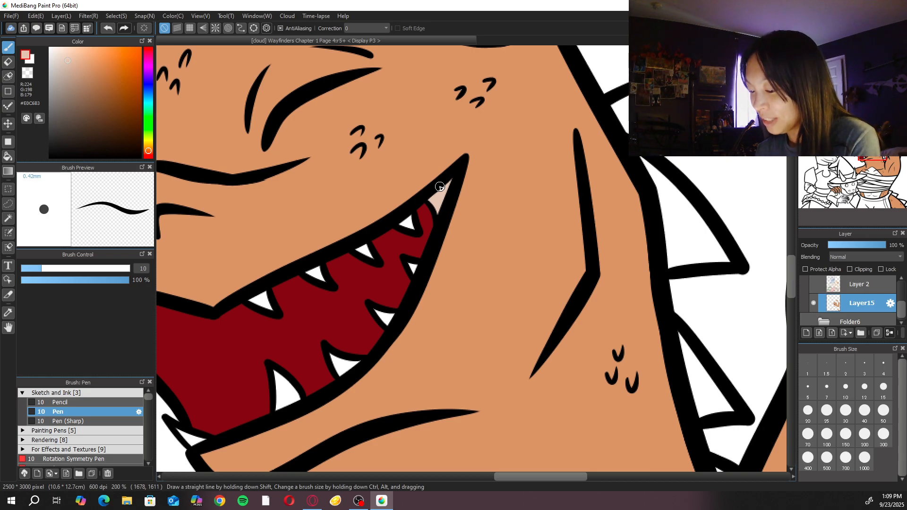
drag(440, 187, 613, 220)
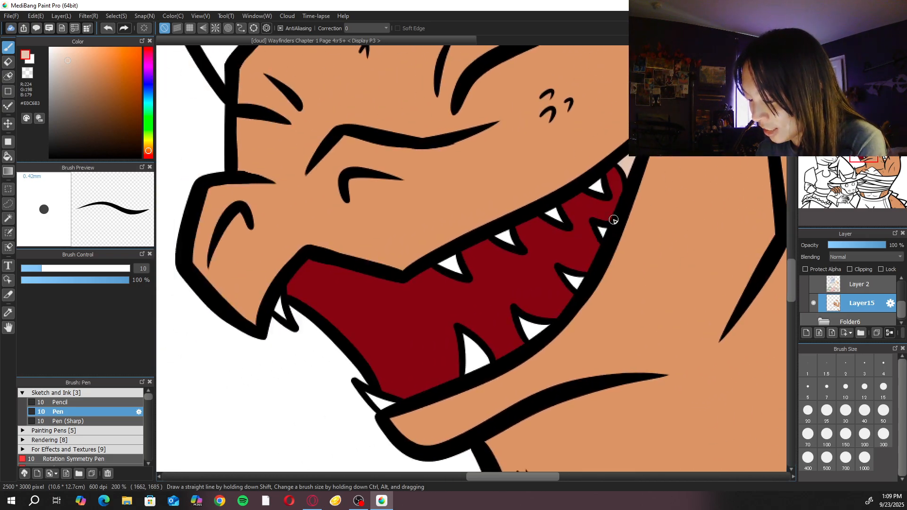
Try filling the dragon's lower teeth, upper teeth and front fang with the orange #D2986D
right_click(439, 420)
right_click(439, 404)
click(395, 389)
click(383, 400)
click(481, 359)
click(541, 324)
click(574, 282)
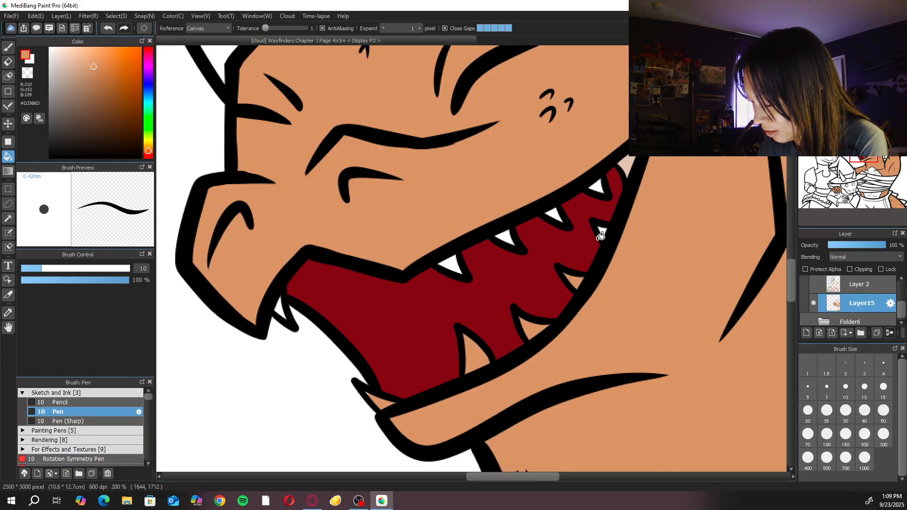
click(604, 229)
click(597, 187)
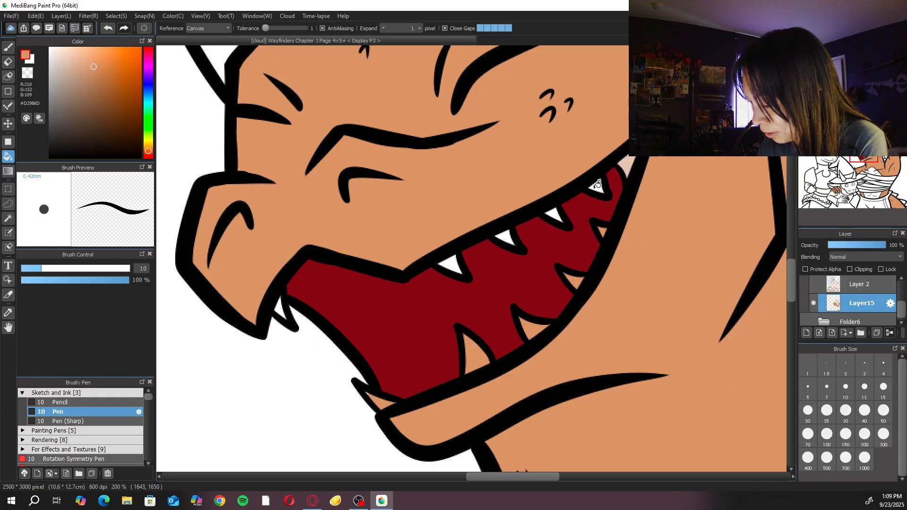
click(559, 209)
click(511, 237)
click(461, 267)
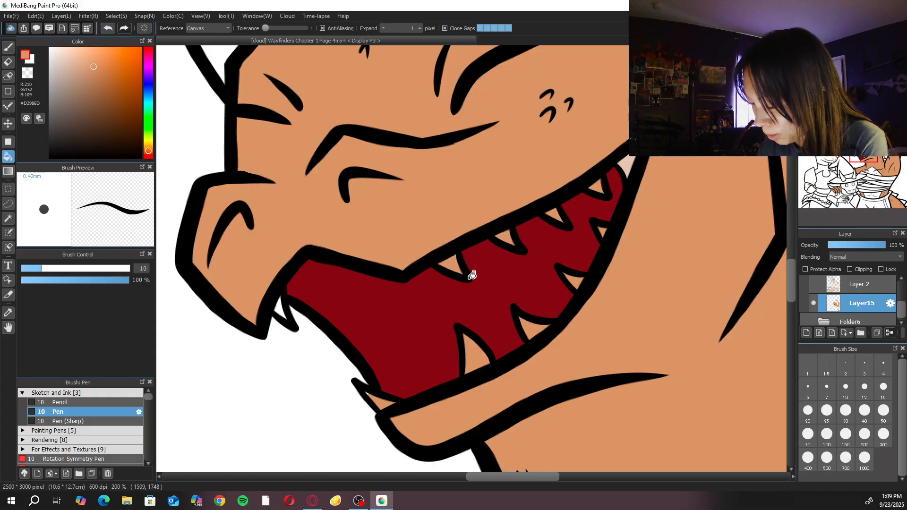
click(280, 306)
Pick white #FFFFFF and fill the dragon's front fang and the lower teeth from front to back
key(b)
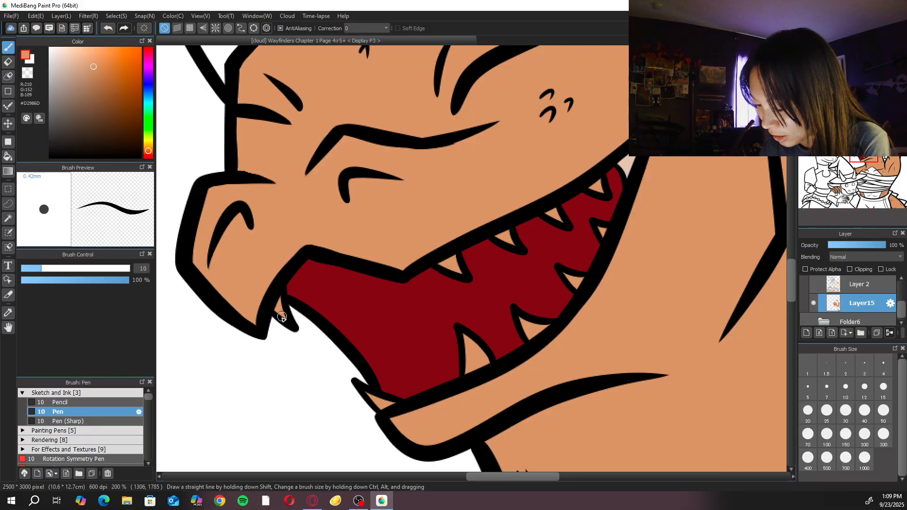
alt+click(317, 391)
right_click(331, 338)
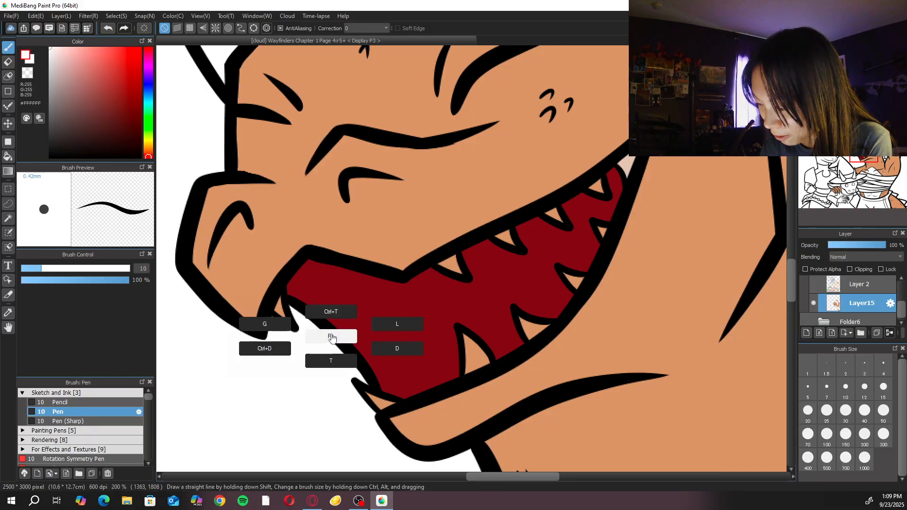
click(265, 324)
click(279, 308)
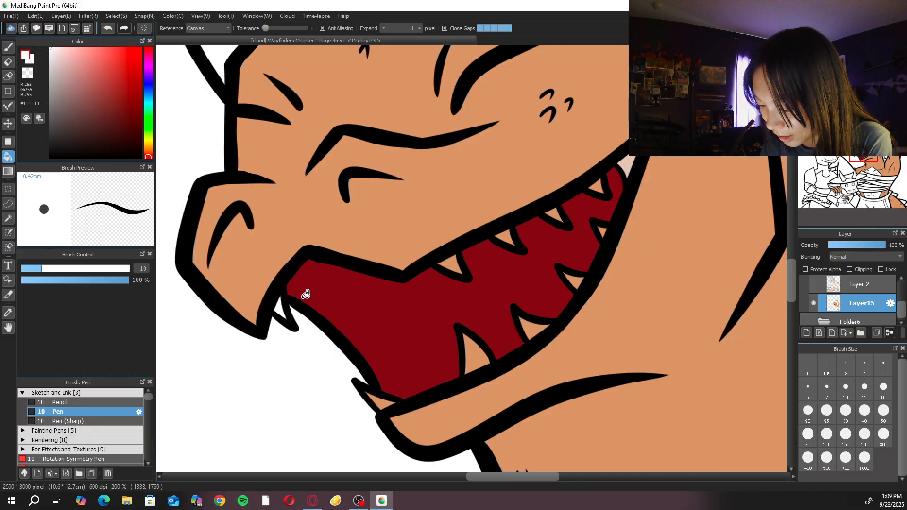
click(389, 401)
click(487, 349)
click(537, 326)
click(575, 280)
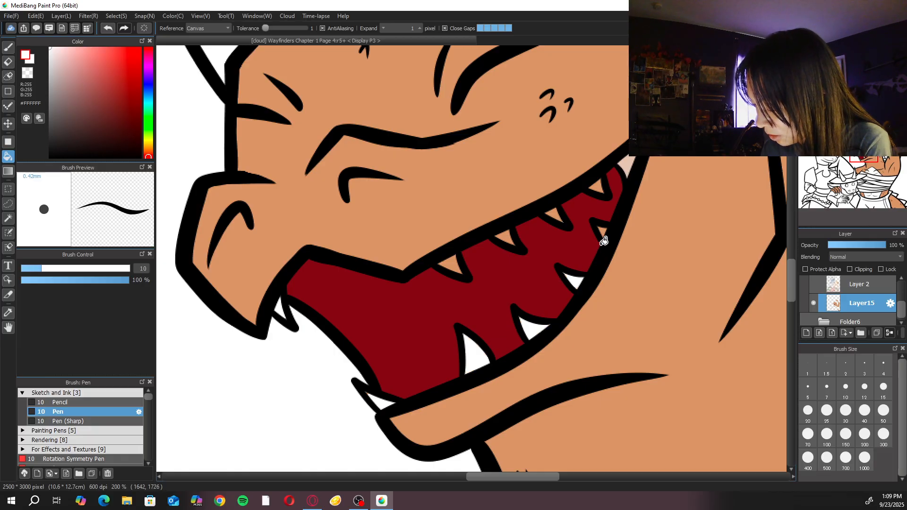
Fill the dragon's rearmost lower tooth and all the upper teeth from back to front with white
click(603, 232)
click(595, 186)
key(ctrl+z)
key(ctrl+z)
click(596, 187)
click(555, 215)
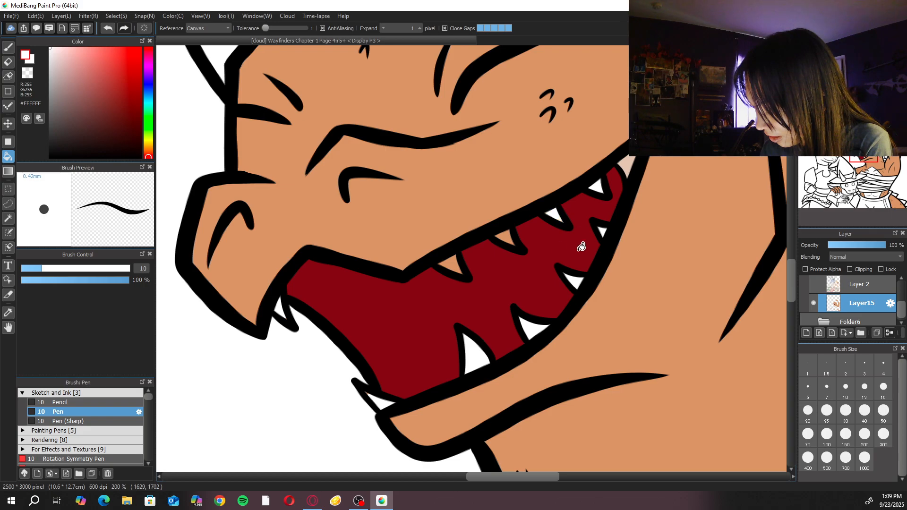
click(504, 239)
click(453, 263)
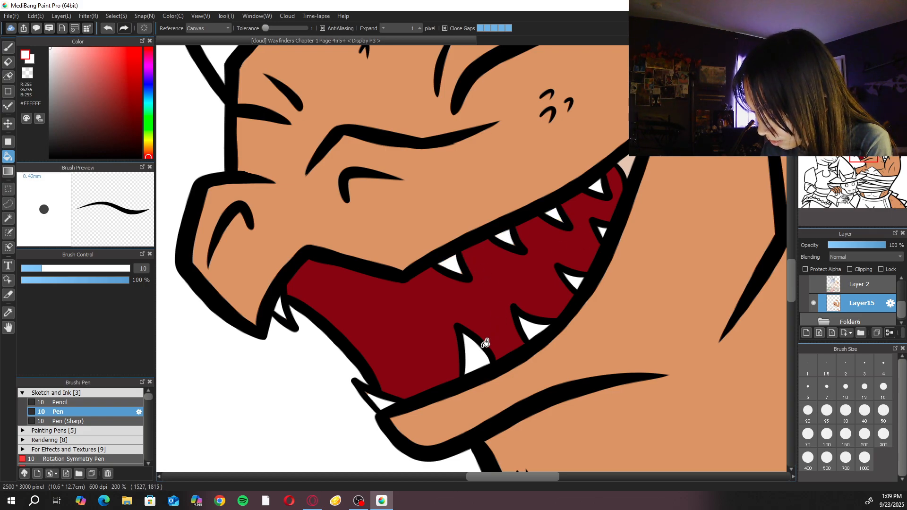
key(b)
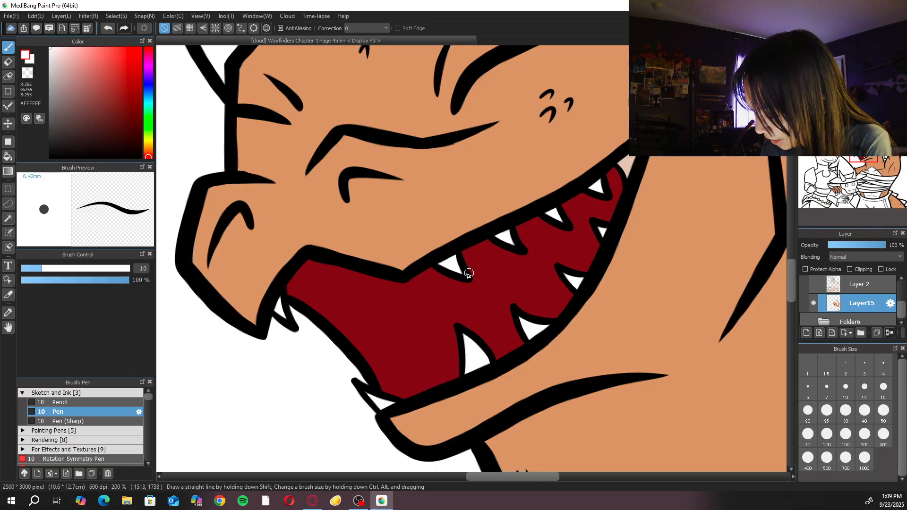
Sample the dragon's skin orange, darken it to brown #603421 and fill the spikes on top of the head
key(ctrl+minus)
key(ctrl+minus)
key(ctrl+minus)
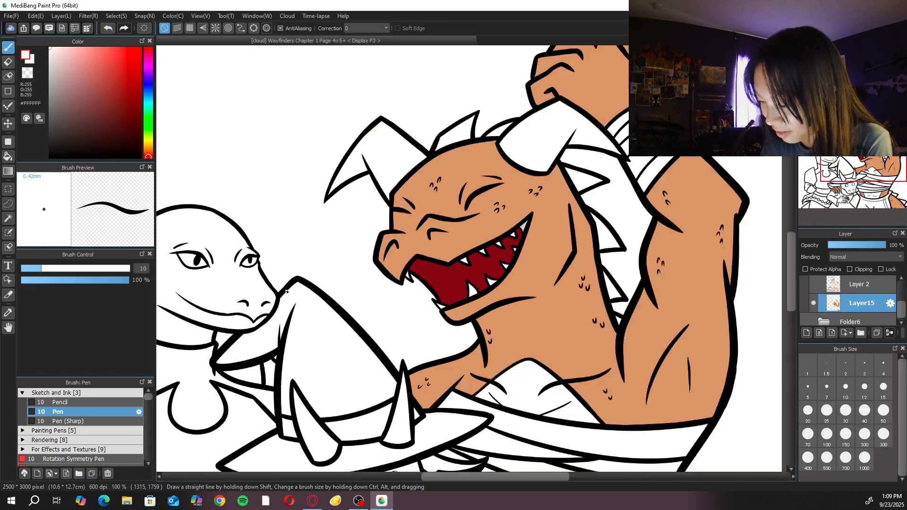
drag(634, 353, 633, 354)
alt+click(541, 326)
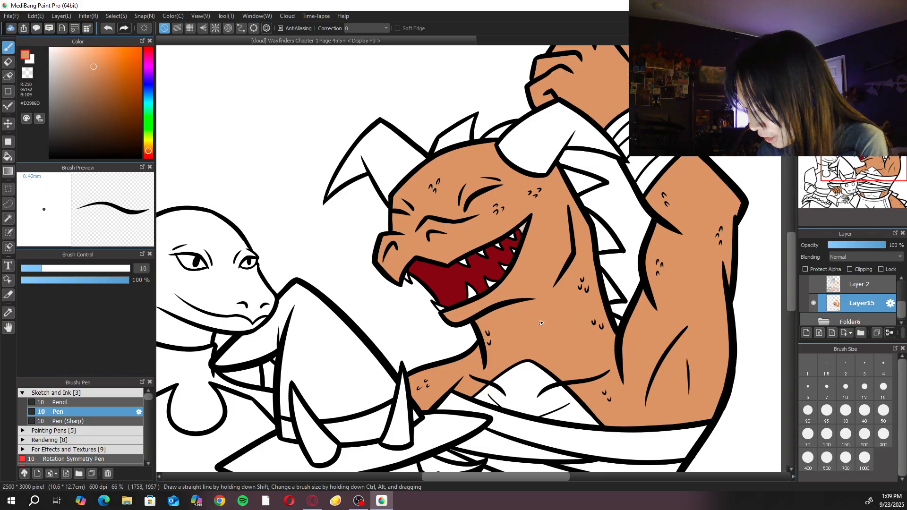
click(148, 153)
drag(99, 79, 109, 116)
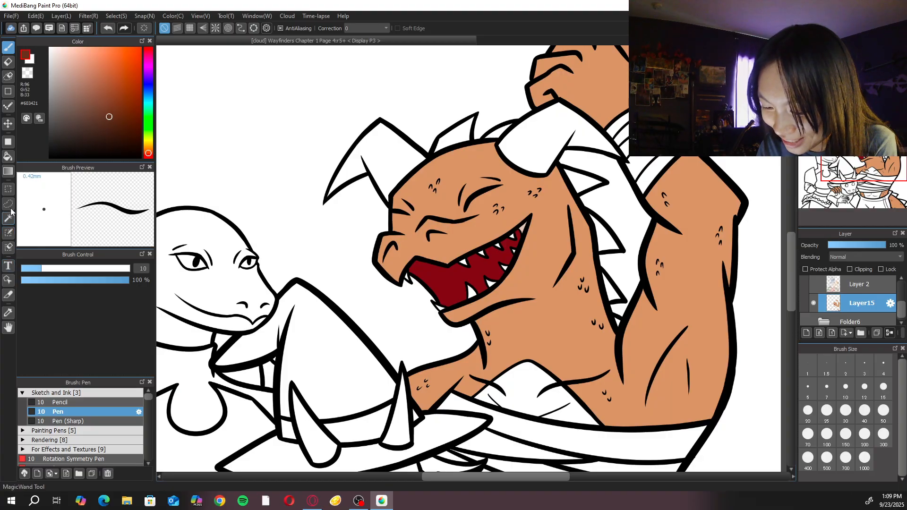
click(11, 157)
click(467, 133)
click(499, 129)
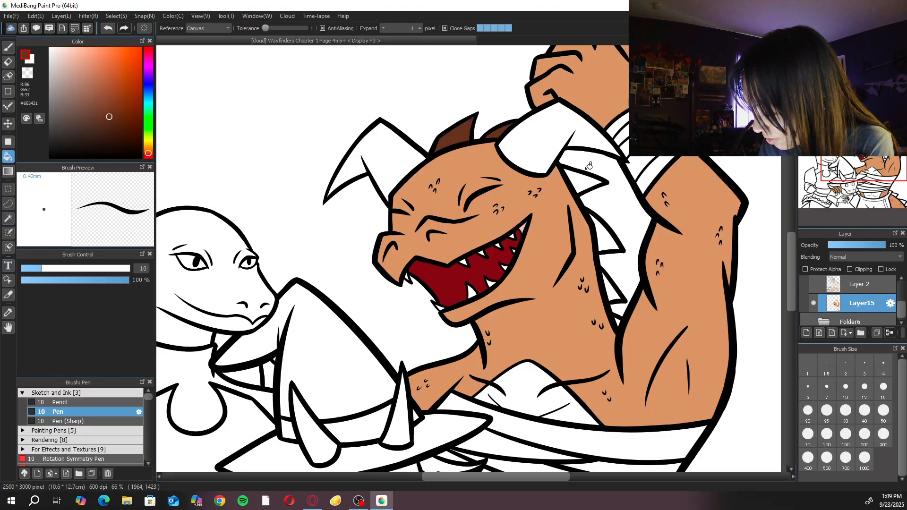
Fill the spikes down the back of the dragon's neck with the brown #603421
click(586, 179)
click(607, 239)
click(615, 283)
click(621, 295)
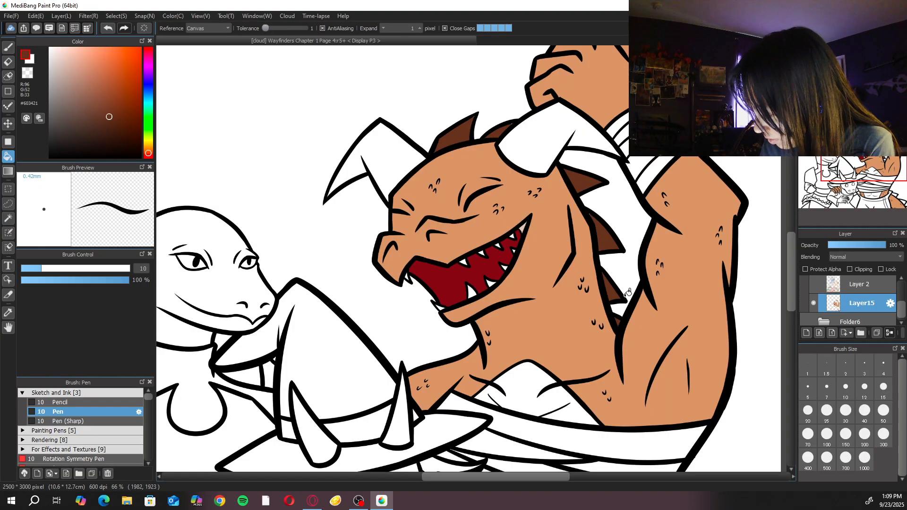
Fill the dragon's tail spikes with brown and touch up their unfilled edges using the Pen at size 20
scroll(625, 303, down, 5)
scroll(625, 304, right, 3)
click(518, 264)
click(585, 332)
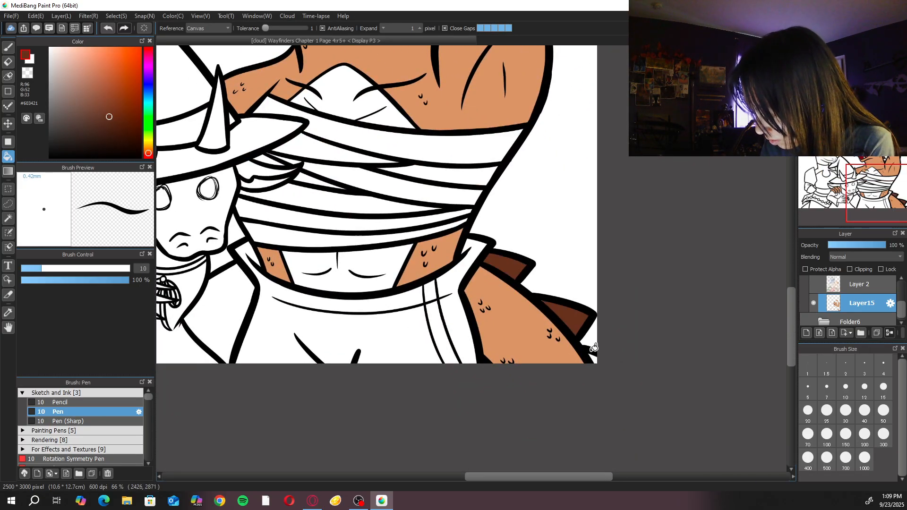
click(596, 359)
scroll(600, 325, up, 1)
key(b)
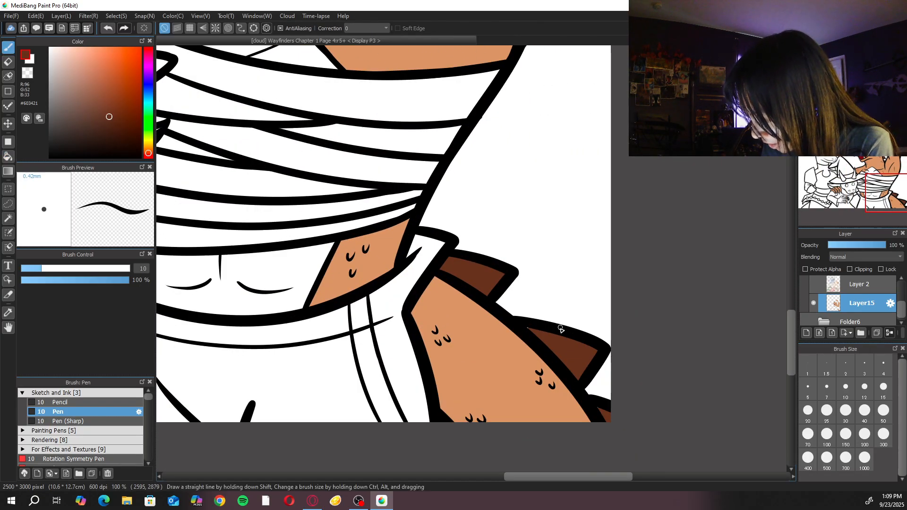
drag(600, 355, 611, 413)
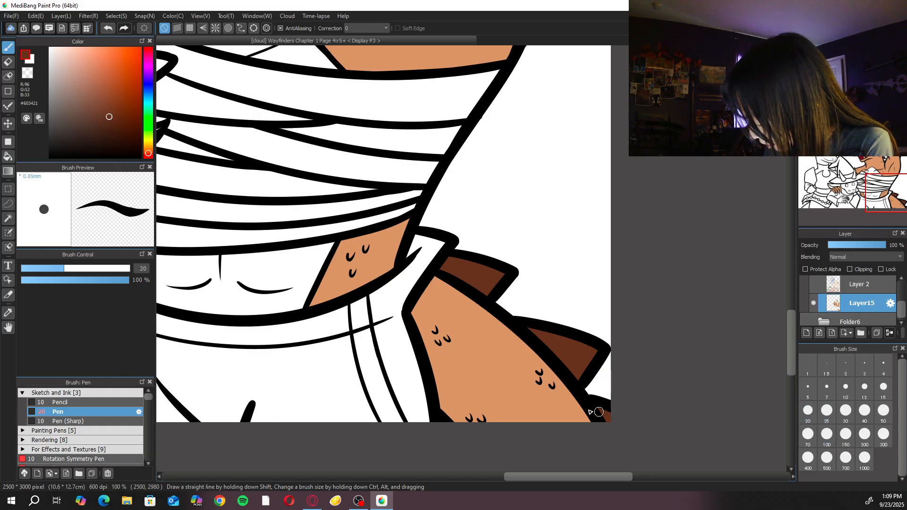
Touch up the unfilled corners of the dragon's neck and head spikes with the brown pen
drag(446, 154, 448, 403)
drag(499, 267, 517, 394)
key(ctrl+plus)
drag(325, 209, 352, 276)
drag(301, 146, 488, 324)
drag(479, 208, 524, 266)
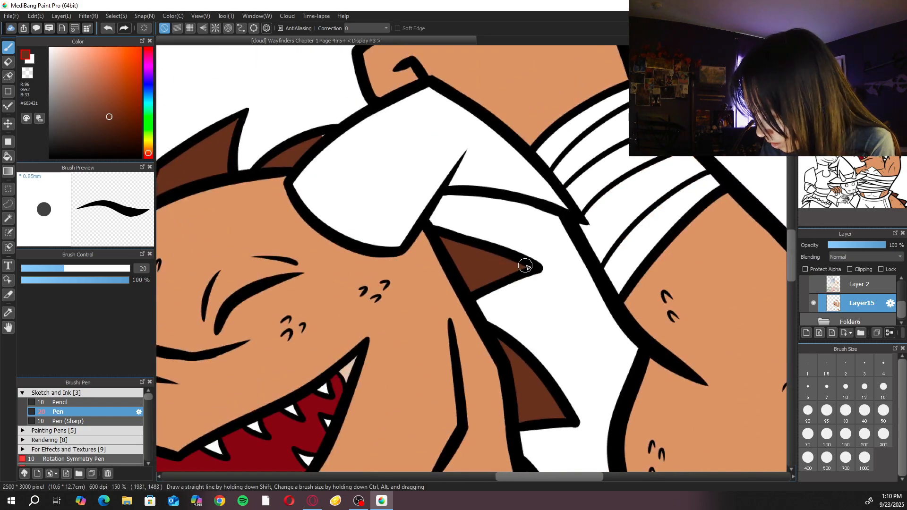
drag(517, 344, 506, 208)
drag(415, 223, 601, 398)
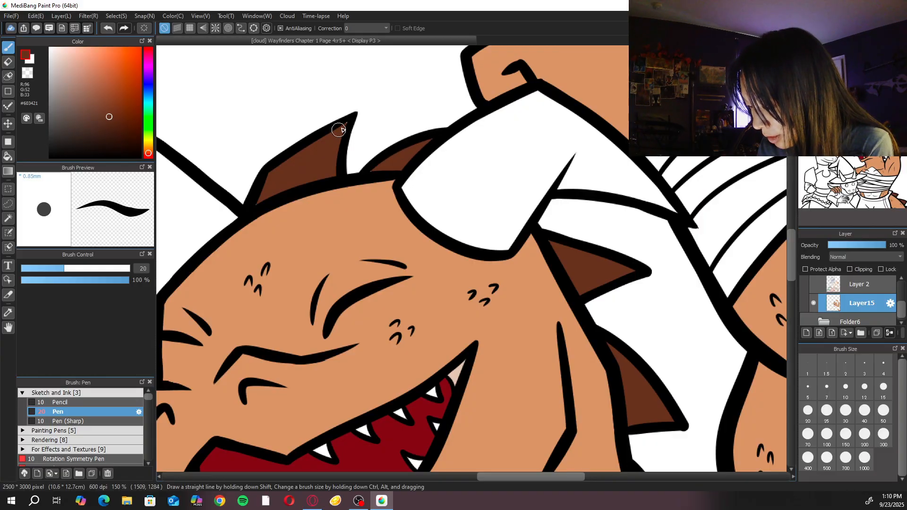
Sample the dragon's skin orange, lighten it to peach #FFCDB3 and fill the exposed chest above the wraps
scroll(339, 142, down, 4)
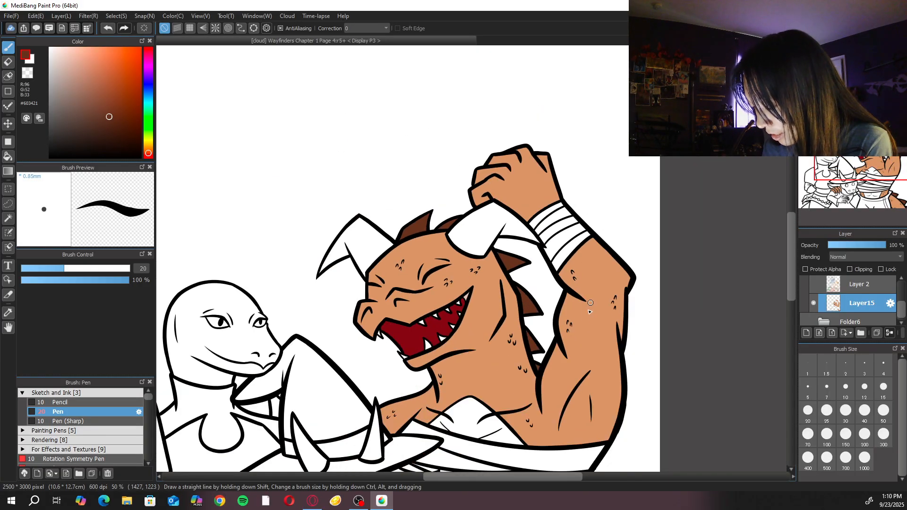
scroll(586, 331, down, 5)
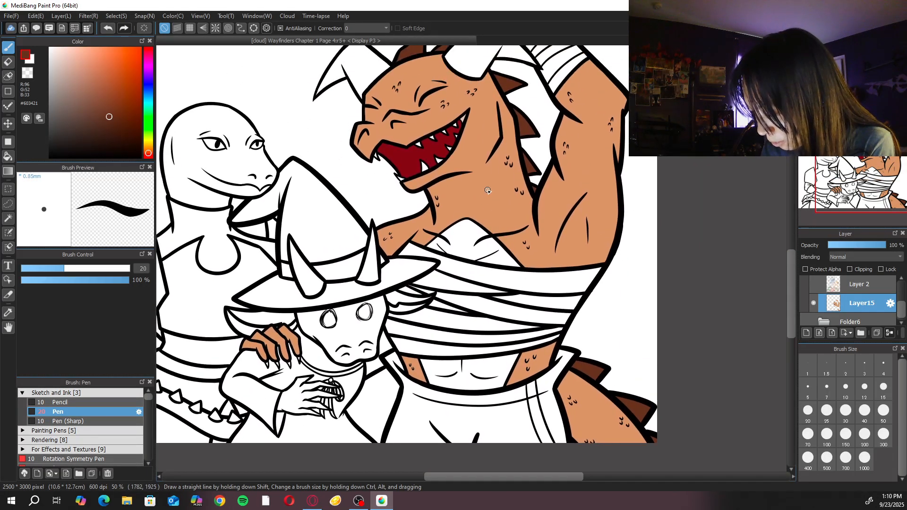
alt+click(417, 181)
drag(92, 63, 77, 30)
key(g)
scroll(491, 245, up, 2)
click(488, 221)
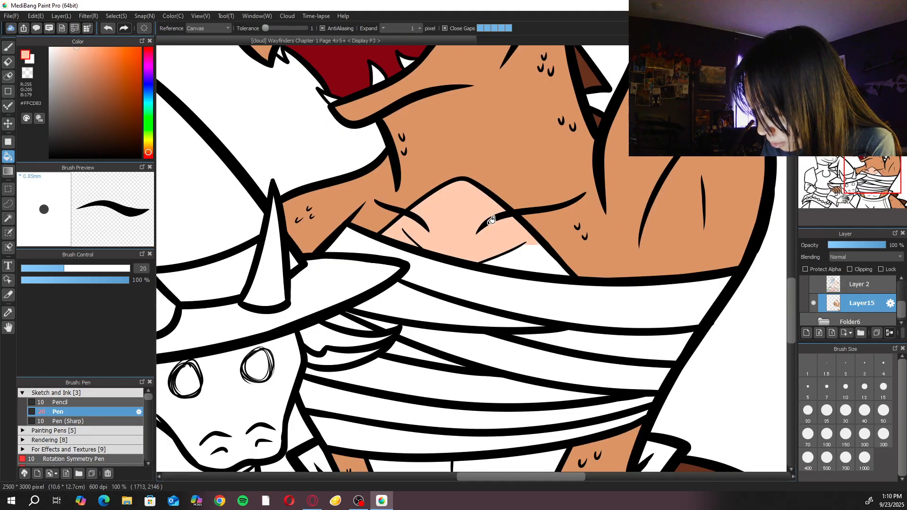
click(537, 249)
Fill both halves of the dragon's exposed belly below the wraps with the peach #FFCDB3
scroll(520, 264, down, 3)
click(447, 365)
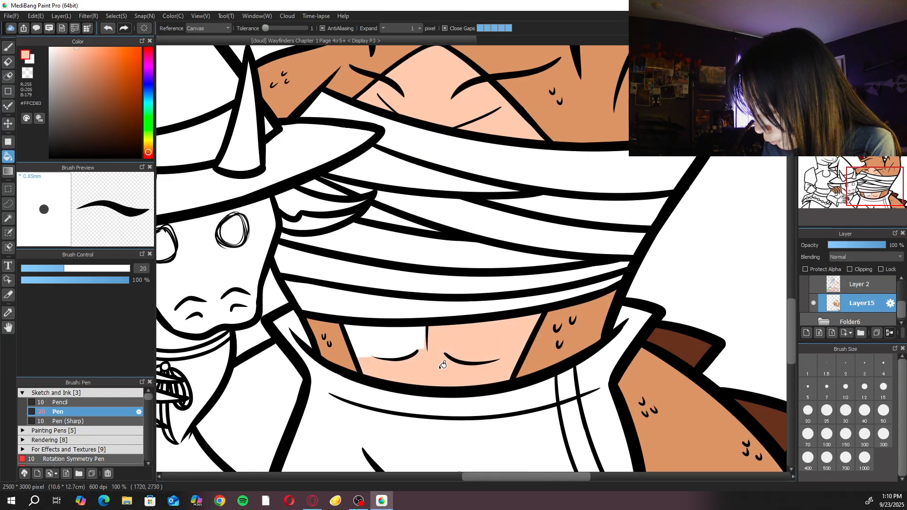
click(402, 342)
scroll(577, 294, up, 2)
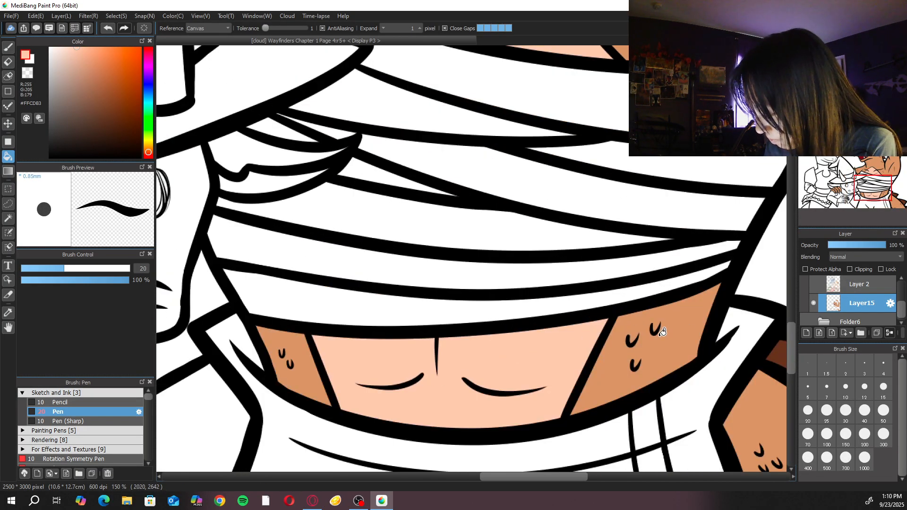
key(b)
scroll(575, 287, down, 2)
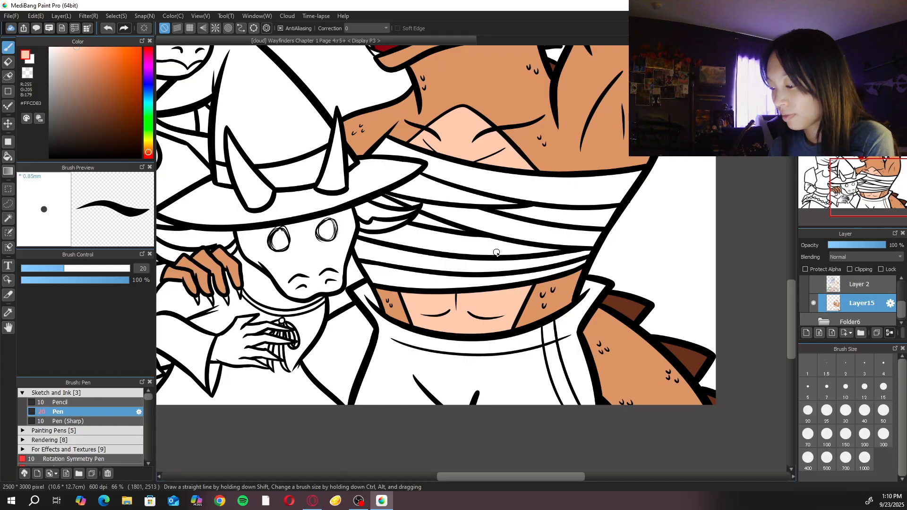
Try filling both of the dragon's horns with the peach #FFCDB3
drag(514, 168, 522, 213)
drag(526, 152, 526, 308)
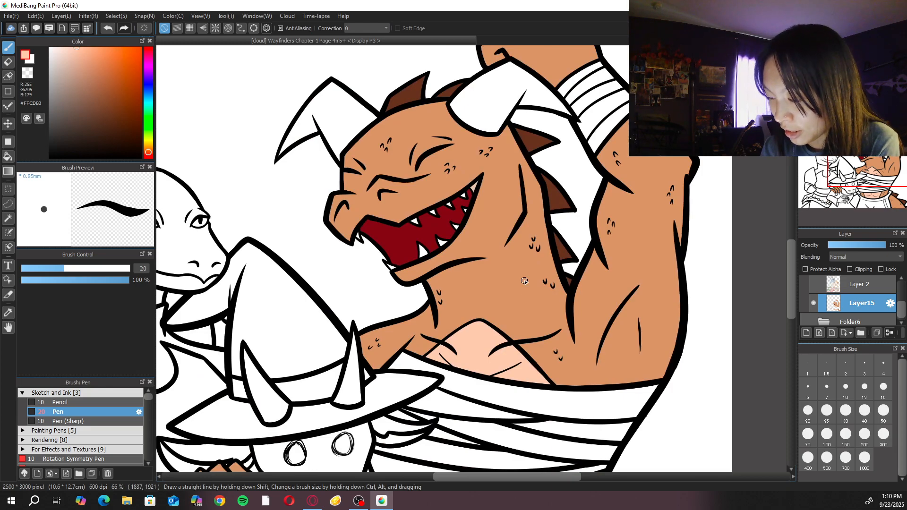
key(g)
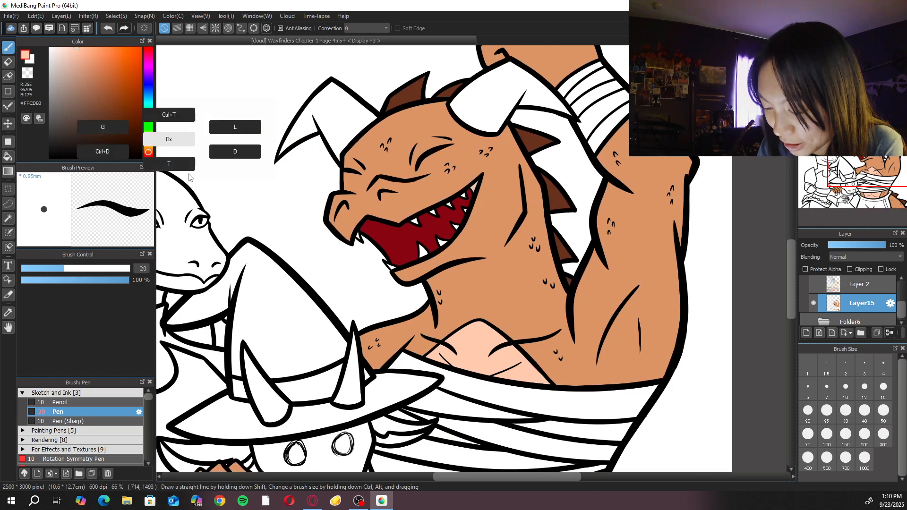
click(349, 121)
click(486, 117)
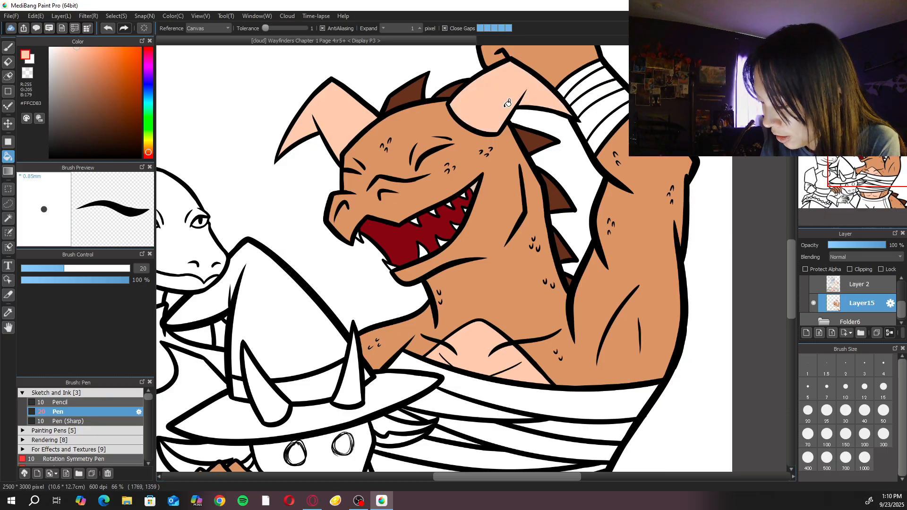
scroll(462, 318, up, 5)
key(b)
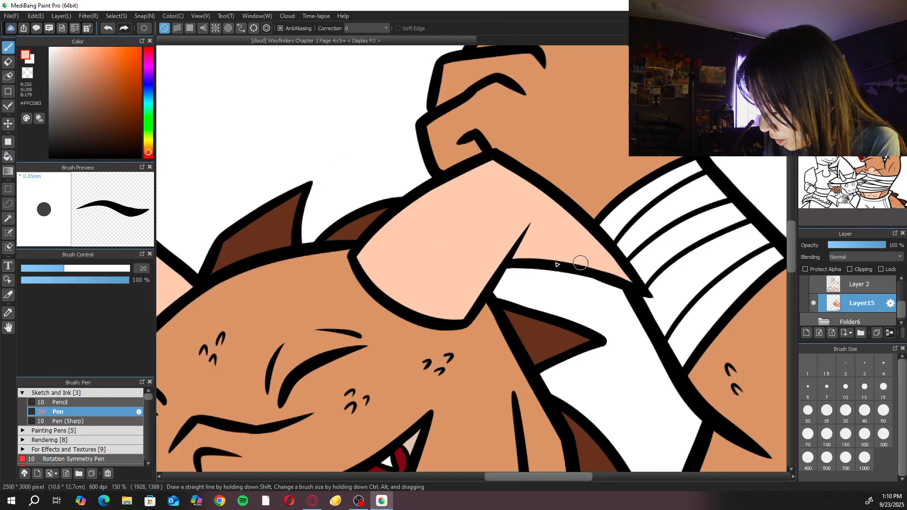
scroll(523, 239, down, 4)
scroll(262, 298, up, 4)
scroll(265, 274, down, 5)
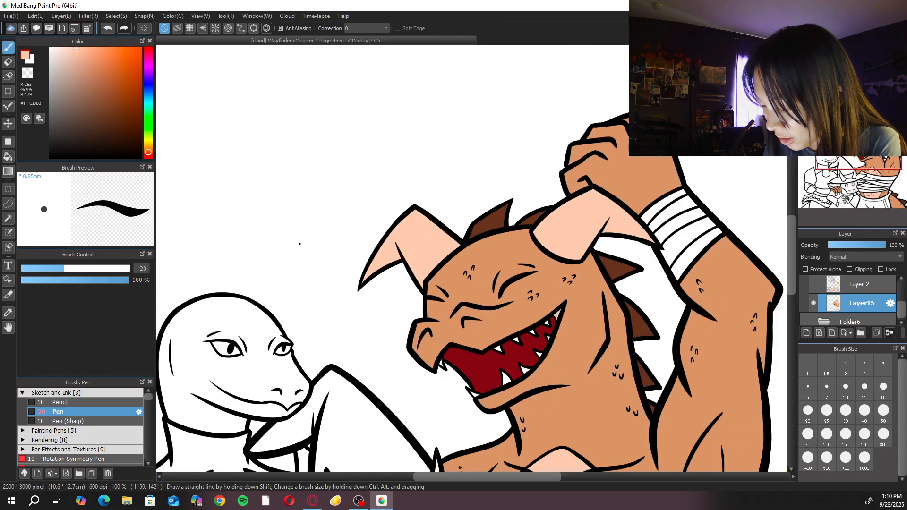
Sample the brown #603421 from a tail spike, then fill and touch up the claws of the dragon's lower hand
scroll(579, 174, up, 3)
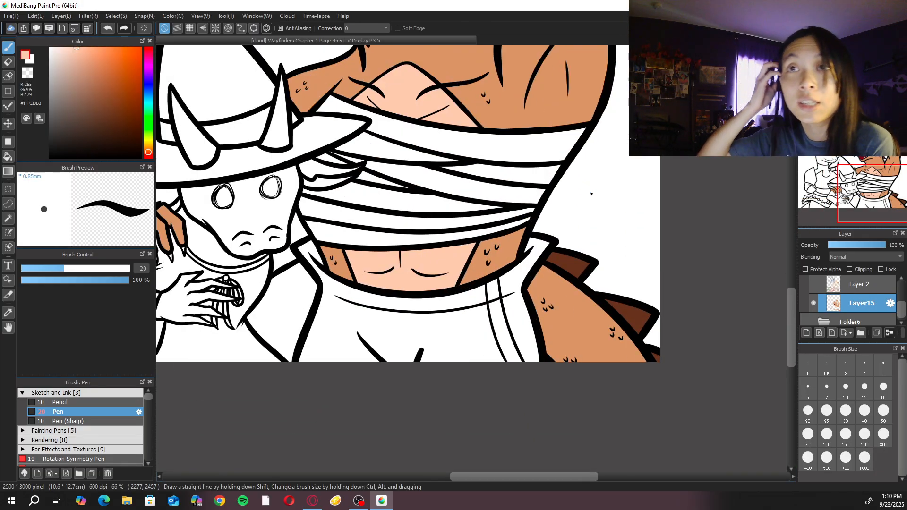
alt+click(577, 261)
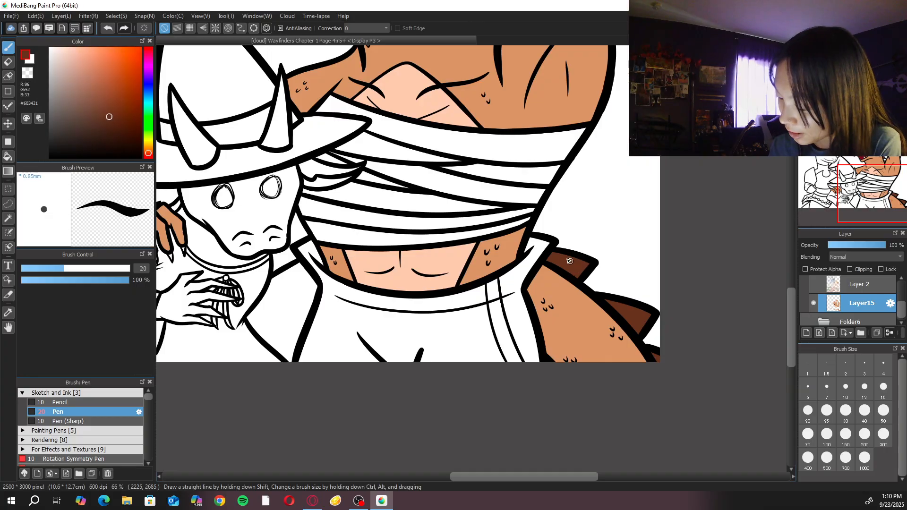
drag(437, 307, 528, 373)
scroll(527, 373, up, 3)
key(g)
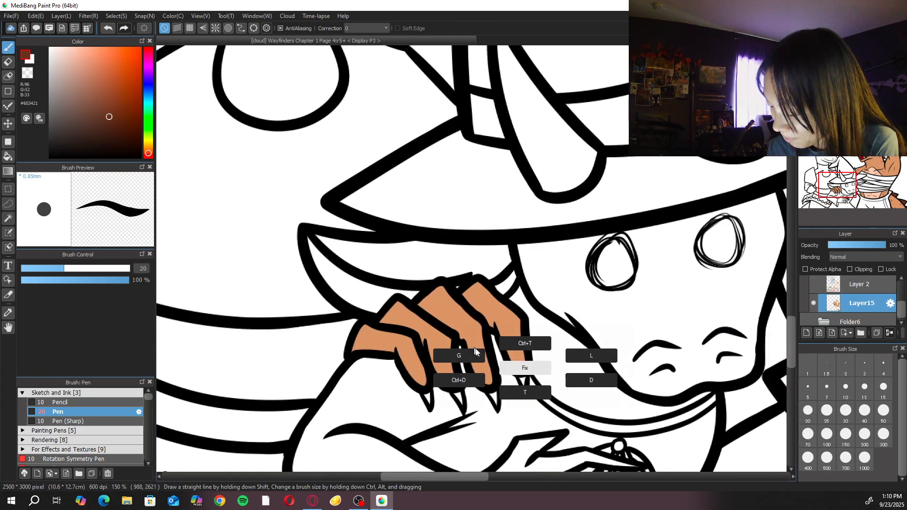
scroll(528, 371, up, 1)
click(544, 417)
drag(543, 416, 551, 327)
click(511, 350)
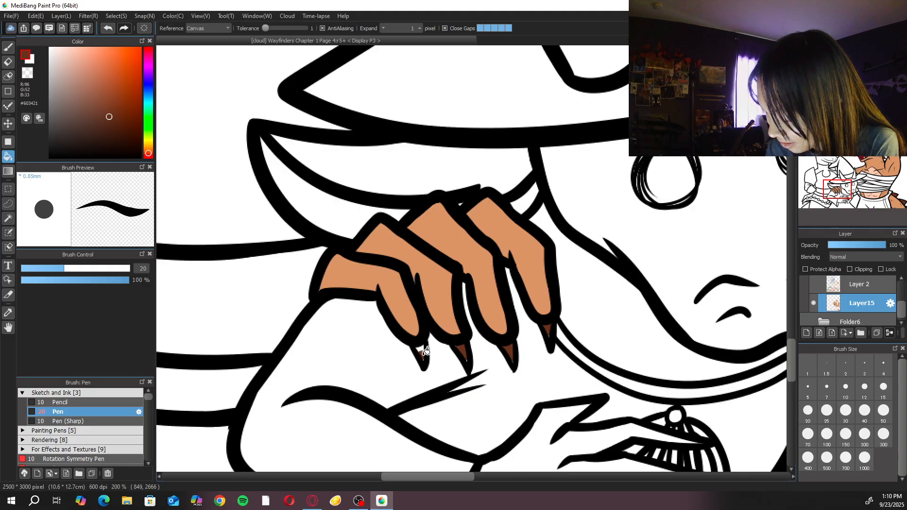
key(p)
mouse_move(422, 350)
mouse_down()
mouse_move(471, 351)
mouse_move(467, 360)
mouse_move(460, 348)
mouse_move(514, 359)
mouse_move(550, 328)
mouse_up()
Change the color to very dark brown #301307 and fill both of the dragon's horns
key(ctrl+minus)
key(ctrl+minus)
key(ctrl+minus)
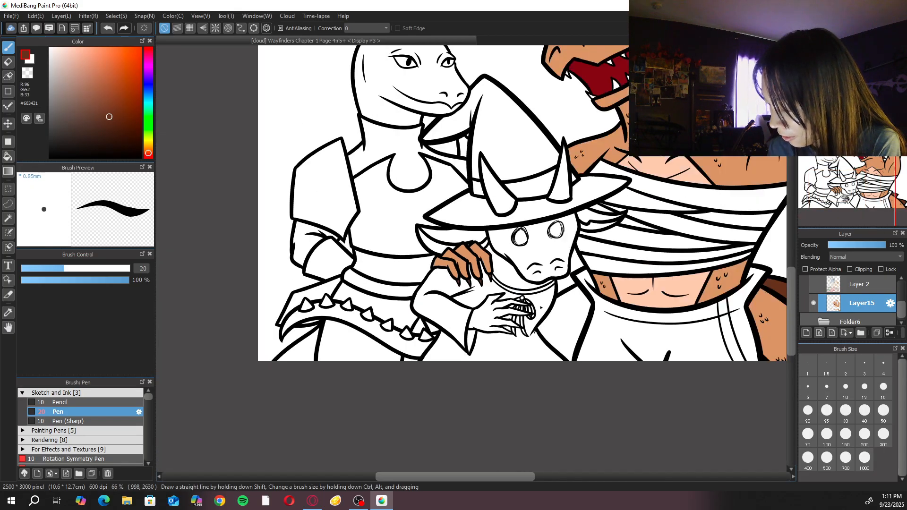
drag(654, 296, 478, 441)
scroll(560, 375, up, 1)
scroll(560, 375, down, 2)
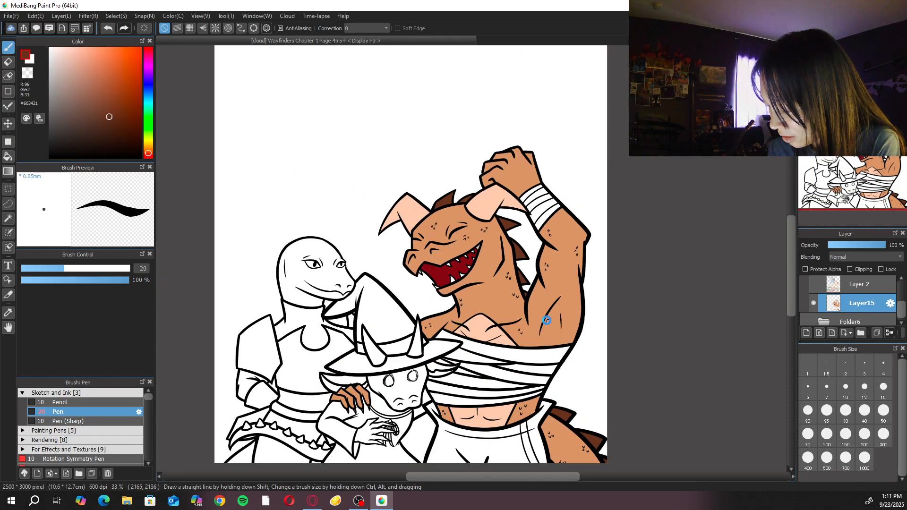
alt+click(490, 191)
scroll(475, 127, up, 1)
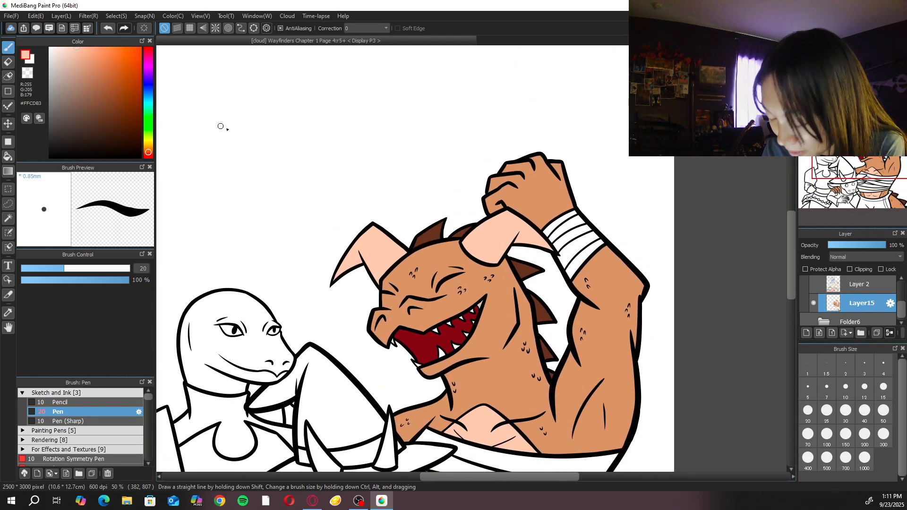
click(121, 136)
click(116, 144)
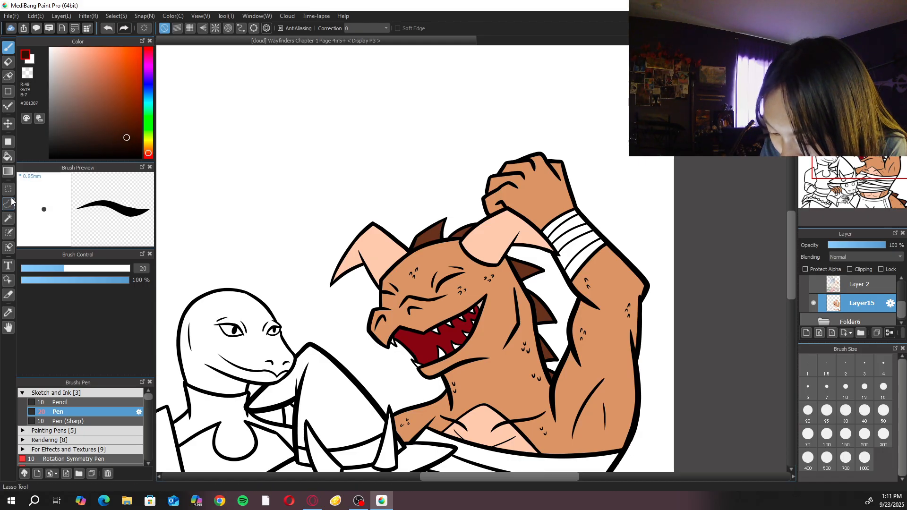
click(9, 157)
click(387, 260)
click(499, 235)
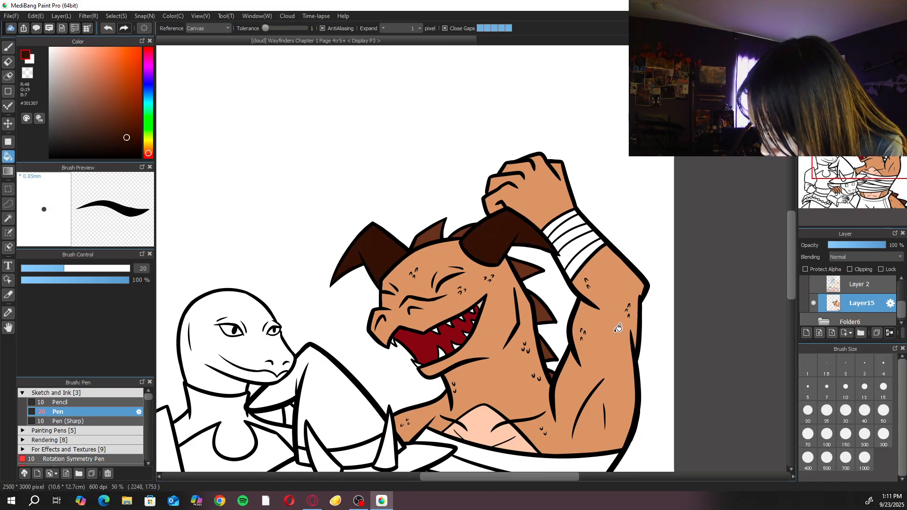
Examine the dragon's filled horns up close and the coloring across the whole page
scroll(638, 291, down, 2)
scroll(635, 289, up, 4)
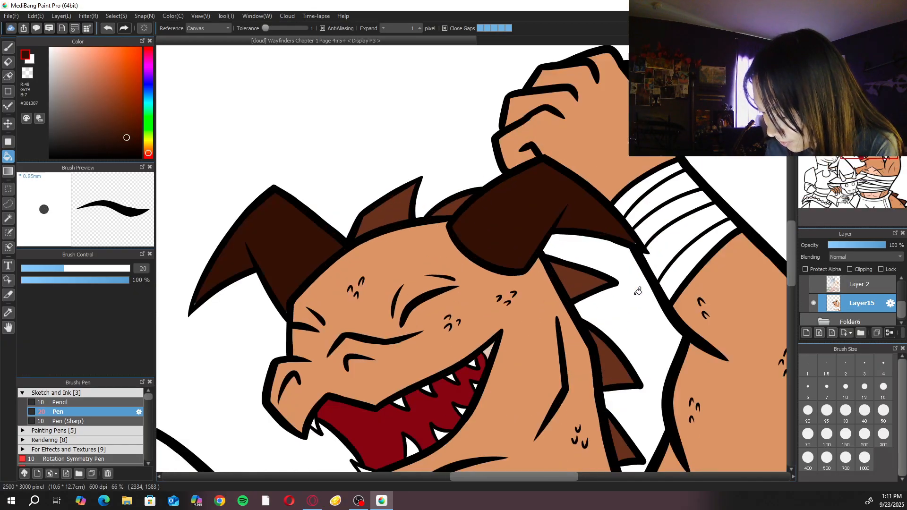
key(b)
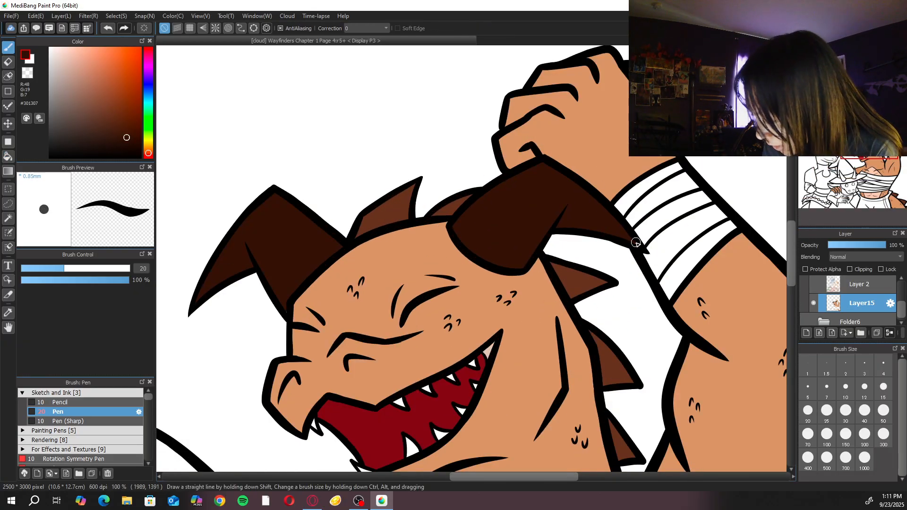
key(ctrl+minus)
key(ctrl+minus)
drag(655, 364, 674, 155)
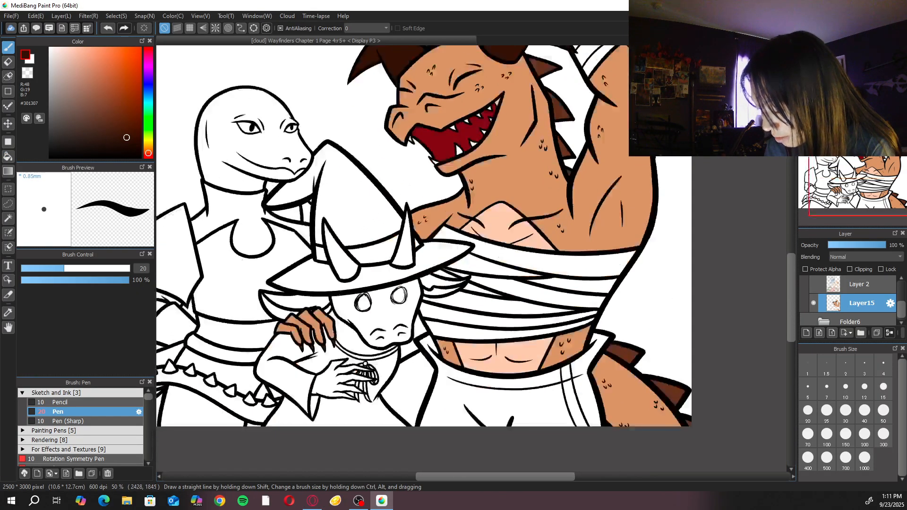
key(ctrl+0)
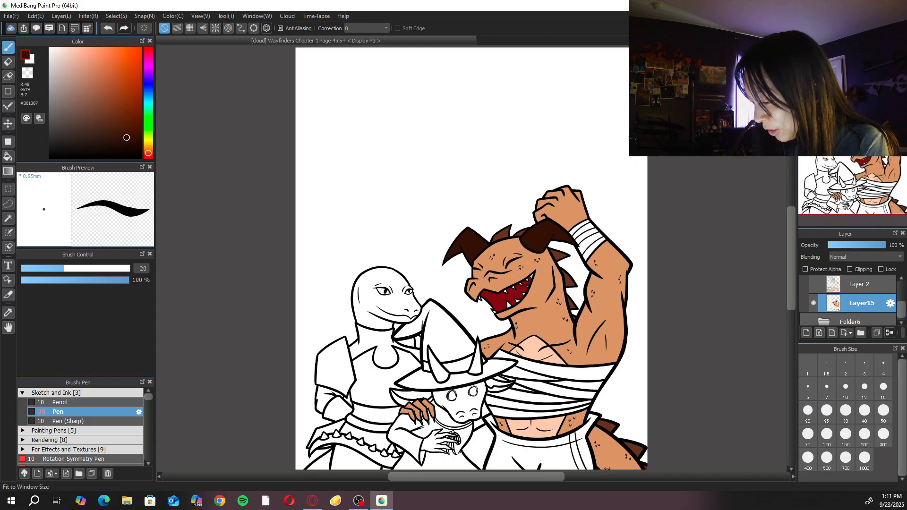
key(ctrl+plus)
key(ctrl+plus)
drag(598, 232, 563, 133)
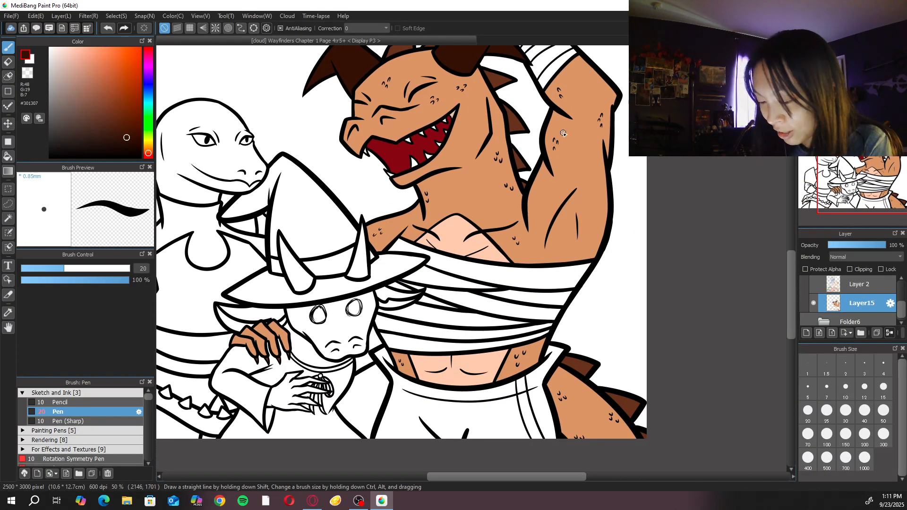
Change the color to beige #C8AD8D and fill all the bandage strips around the dragon's raised wrist
click(148, 148)
click(60, 69)
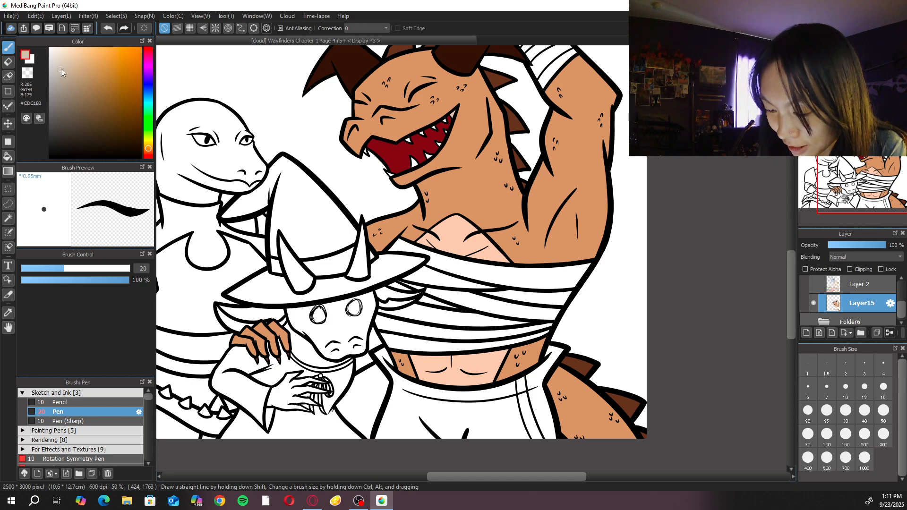
drag(77, 79, 76, 73)
click(76, 70)
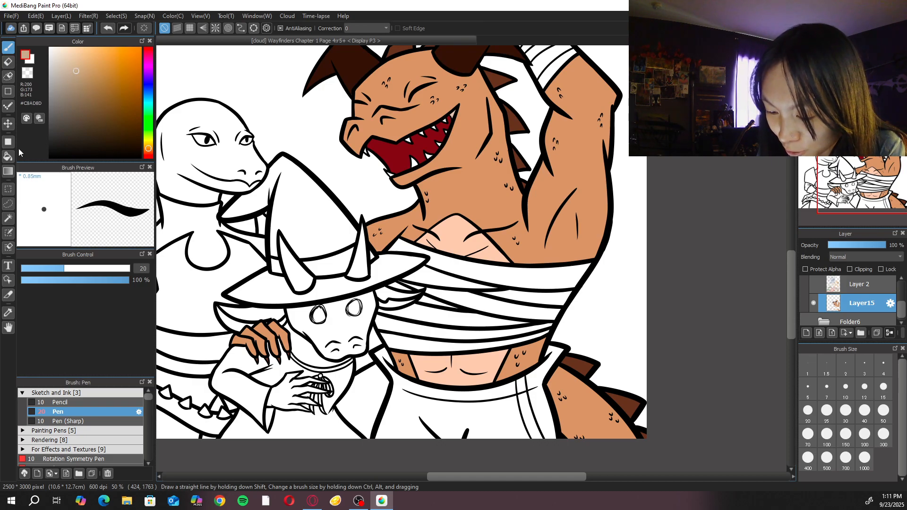
click(8, 156)
scroll(527, 329, up, 2)
scroll(526, 329, up, 2)
click(524, 364)
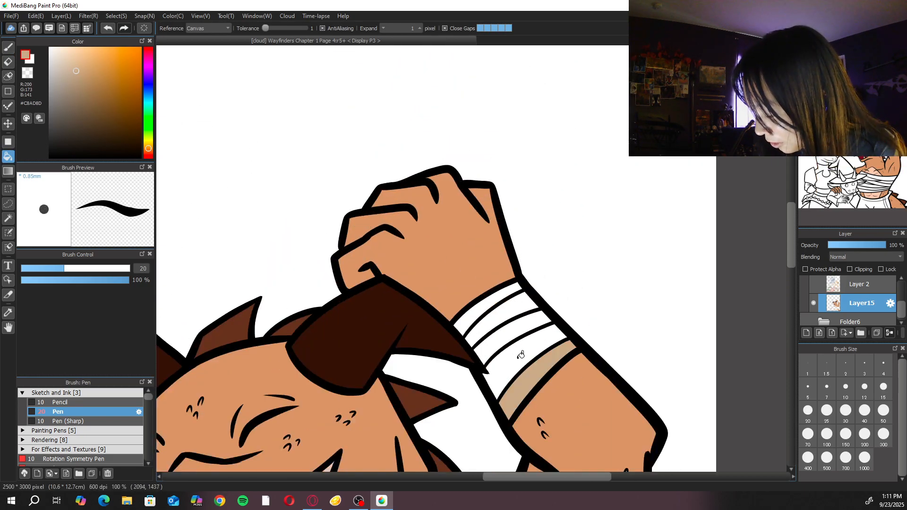
click(517, 344)
click(508, 326)
click(493, 307)
click(517, 297)
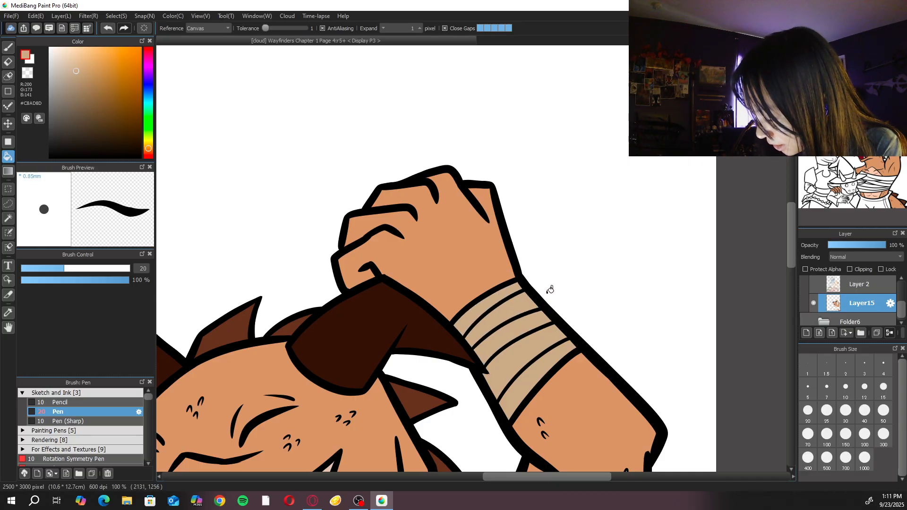
Fill every strip of the dragon's chest wraps with the same beige, including the small slivers beside the hat brim
scroll(567, 257, down, 4)
scroll(571, 247, up, 2)
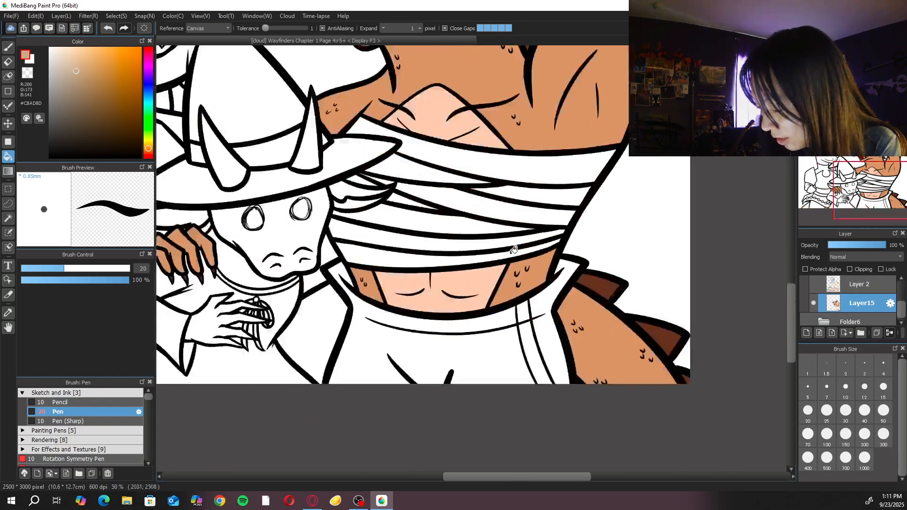
click(436, 246)
click(444, 226)
click(454, 213)
click(420, 201)
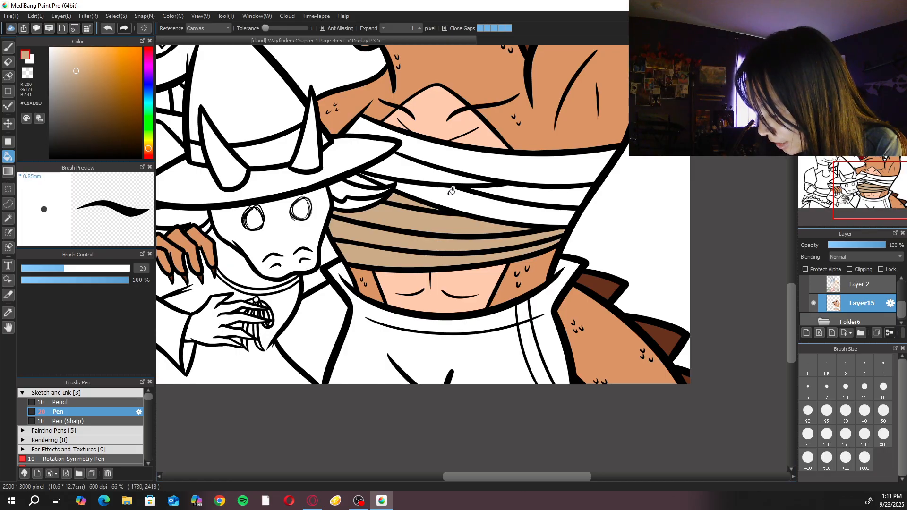
click(453, 190)
click(478, 178)
click(506, 186)
click(505, 164)
click(388, 178)
click(380, 125)
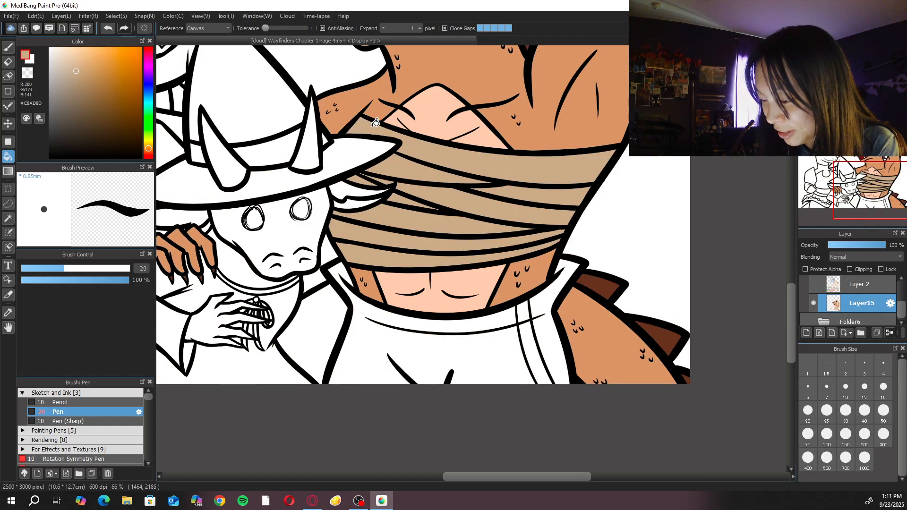
Set the pen size to 50 and check the dragon's chest wraps for unfilled gaps
key(b)
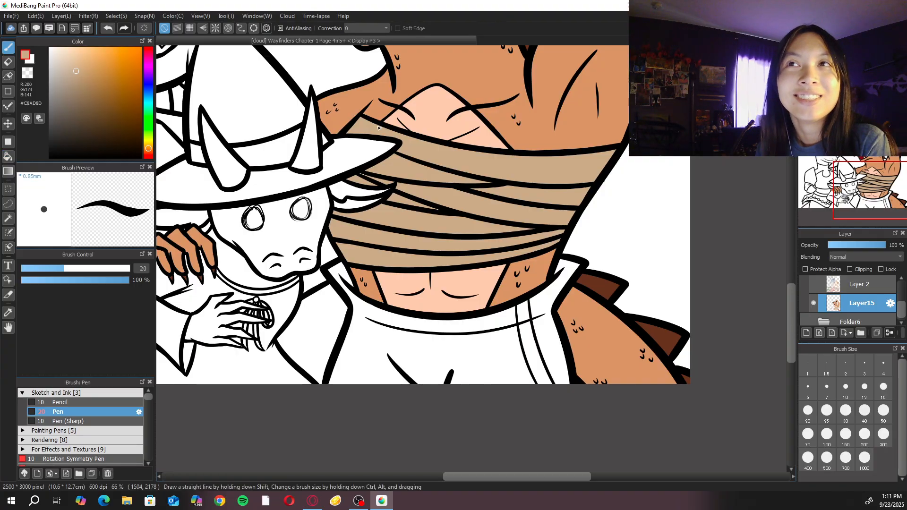
key(ctrl+plus)
key(ctrl+plus)
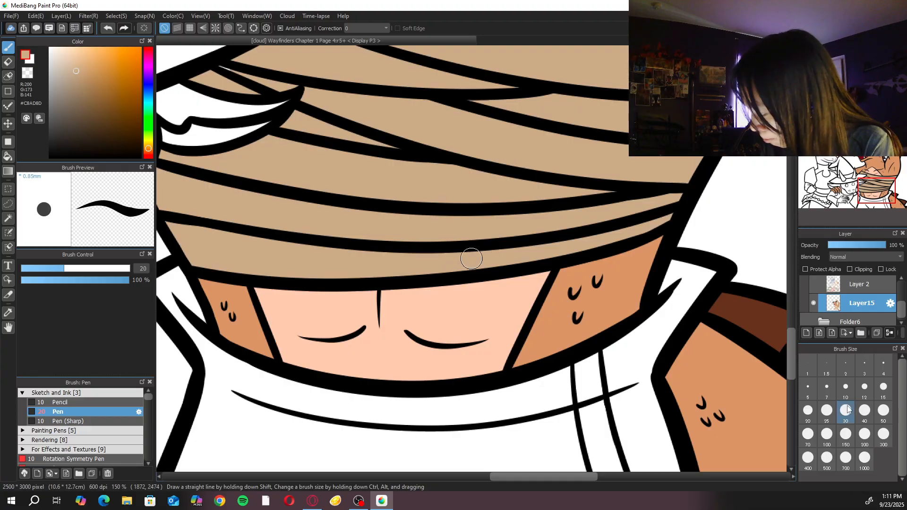
click(883, 413)
drag(284, 211, 383, 260)
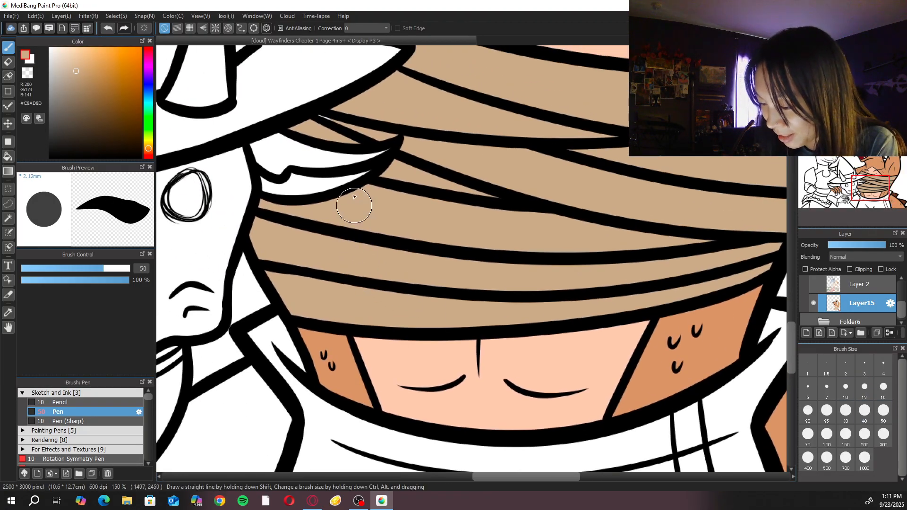
drag(560, 206, 438, 331)
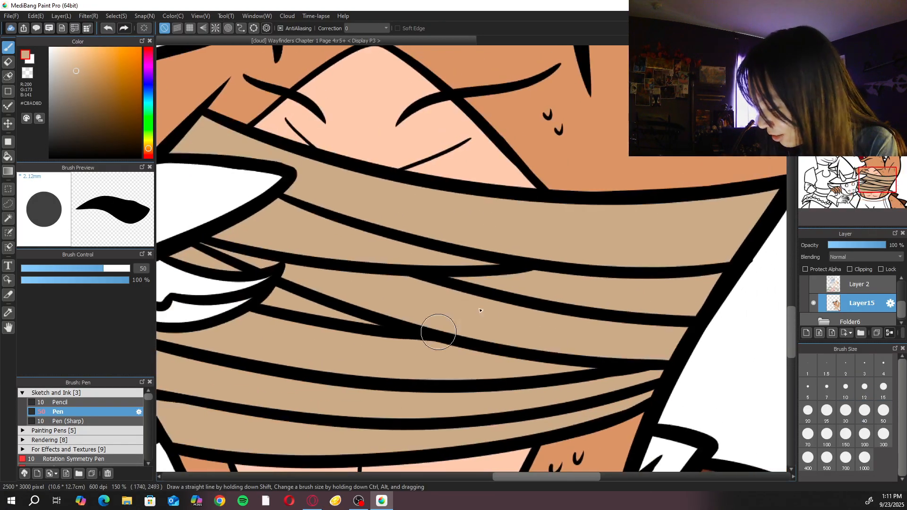
drag(447, 267, 503, 286)
scroll(485, 275, down, 5)
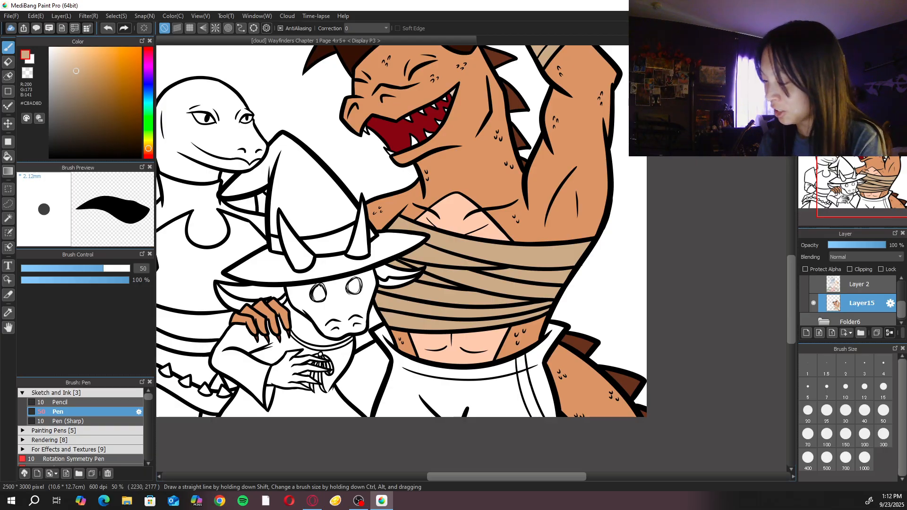
Change the color to dark purple #482965 and fill the dragon's trousers and flared waistband, leaving the side stripe unfilled
key(ctrl+plus)
drag(510, 282, 507, 263)
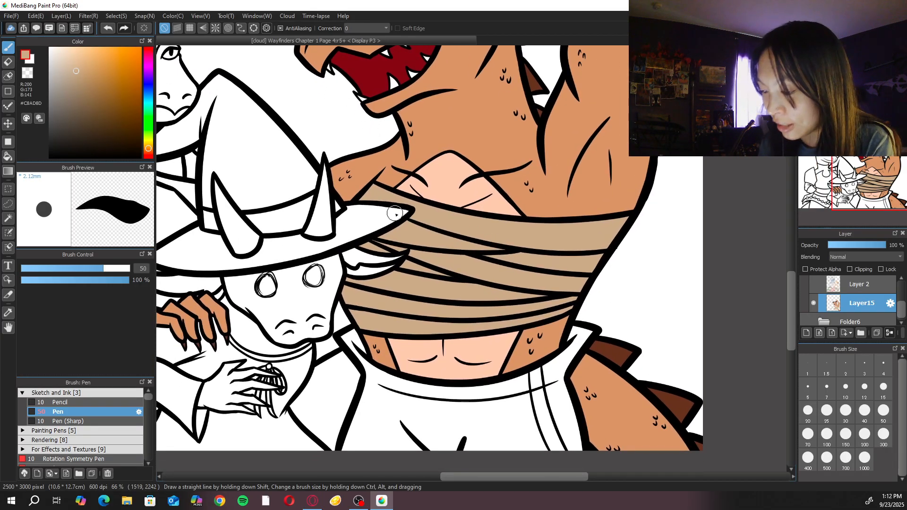
click(148, 74)
mouse_move(91, 95)
mouse_down()
mouse_move(85, 125)
mouse_move(103, 116)
mouse_up()
click(8, 156)
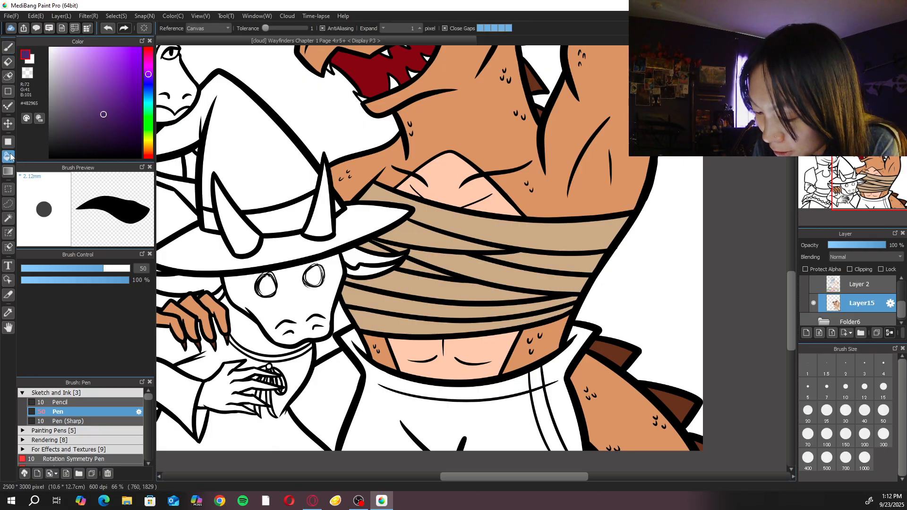
click(439, 410)
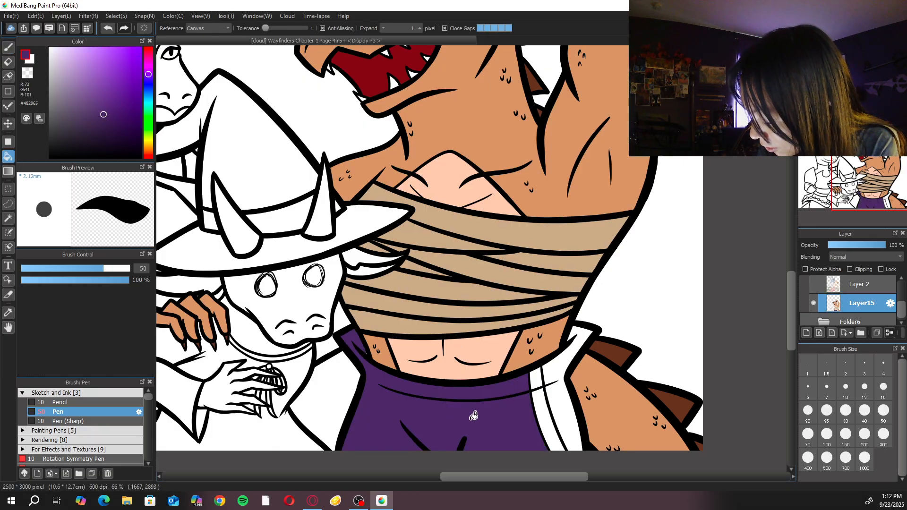
click(557, 407)
click(574, 347)
scroll(574, 331, up, 2)
key(b)
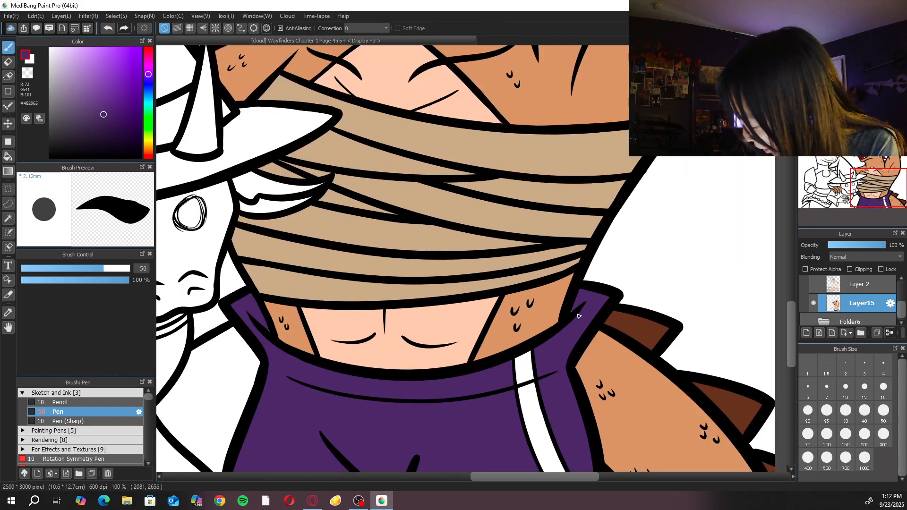
Change the color to light purple #8B71A3 and fill both parts of the trousers' side stripe
drag(541, 345, 488, 288)
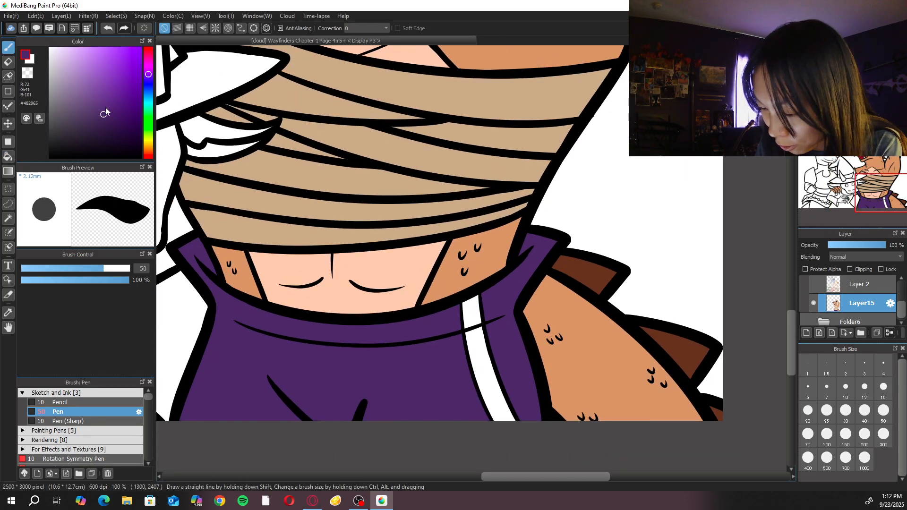
drag(85, 95, 77, 87)
click(8, 156)
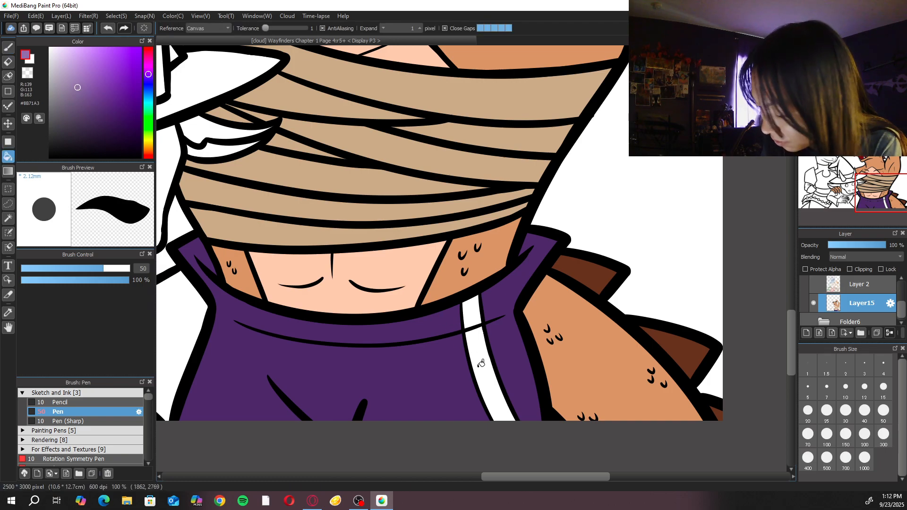
click(476, 317)
click(487, 357)
scroll(624, 310, down, 5)
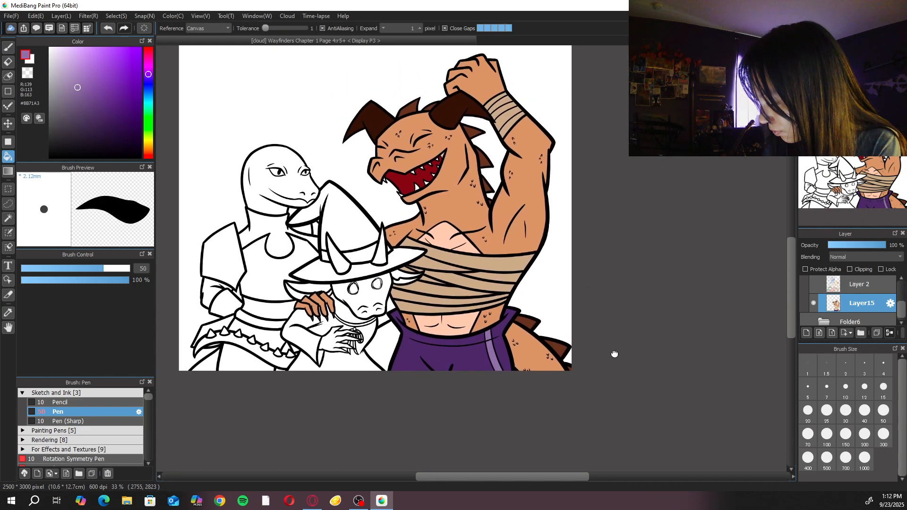
key(b)
click(830, 52)
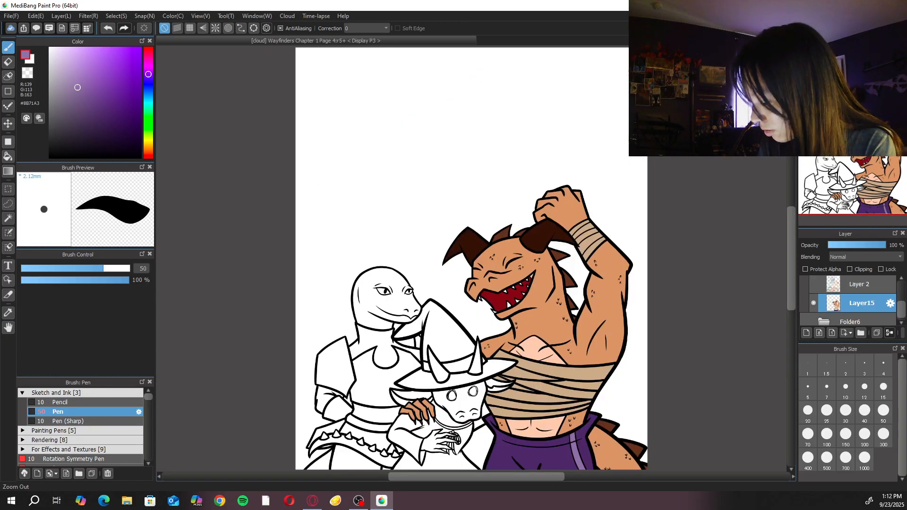
Try filling the face, neck and outer ears of the horned character in the witch hat with red #9A2323
scroll(586, 259, up, 4)
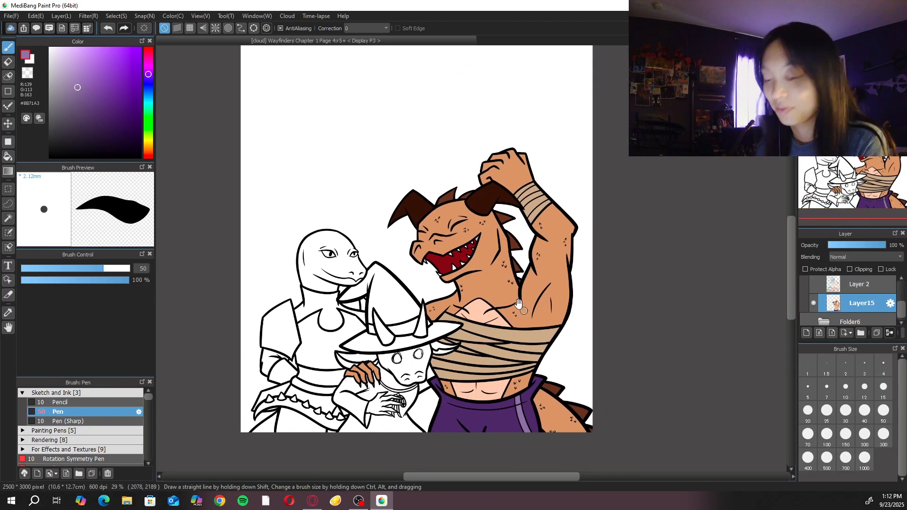
scroll(586, 259, down, 3)
scroll(585, 258, left, 2)
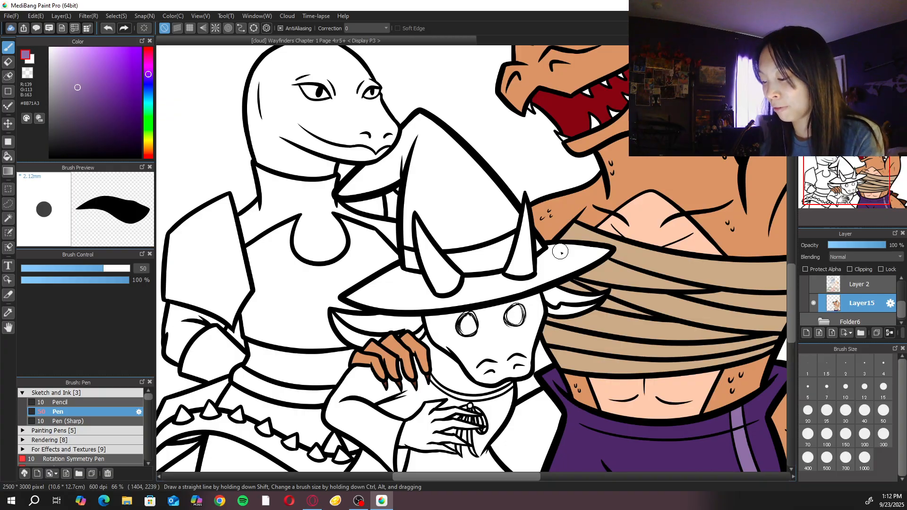
scroll(560, 252, up, 2)
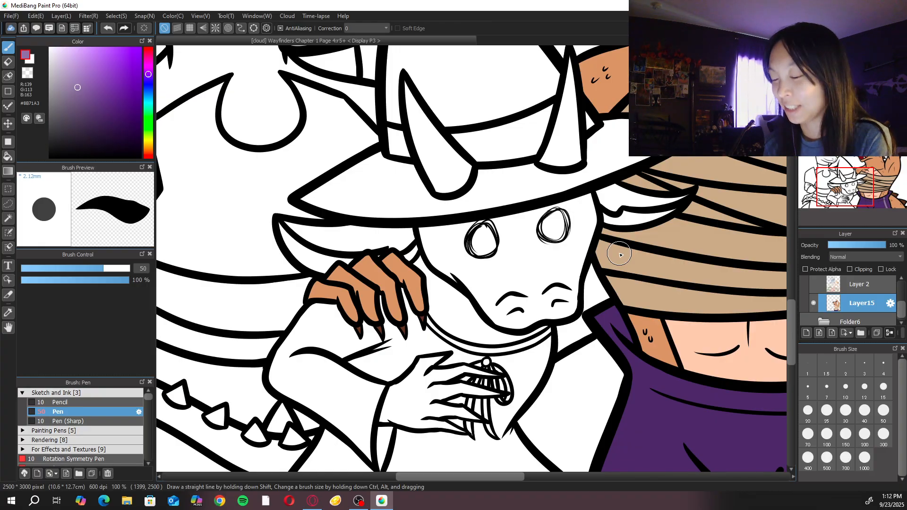
drag(148, 66, 148, 48)
drag(104, 74, 122, 90)
click(8, 156)
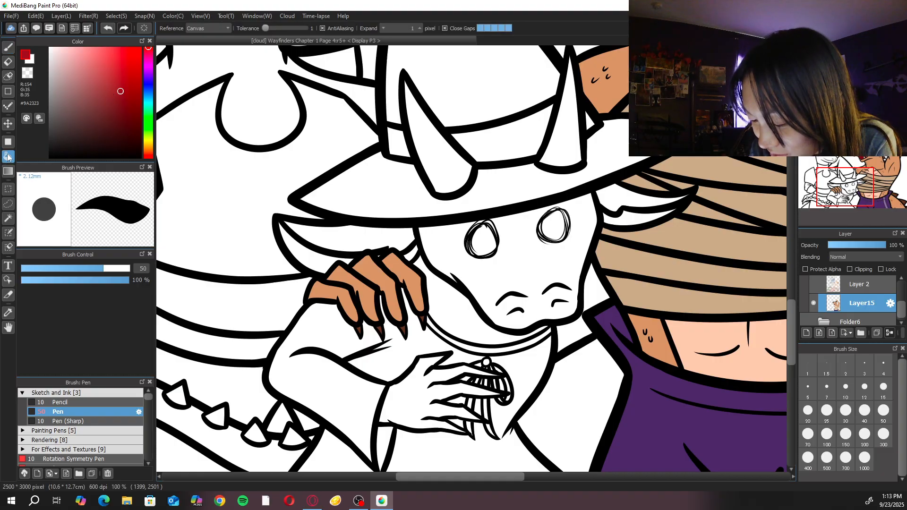
click(485, 296)
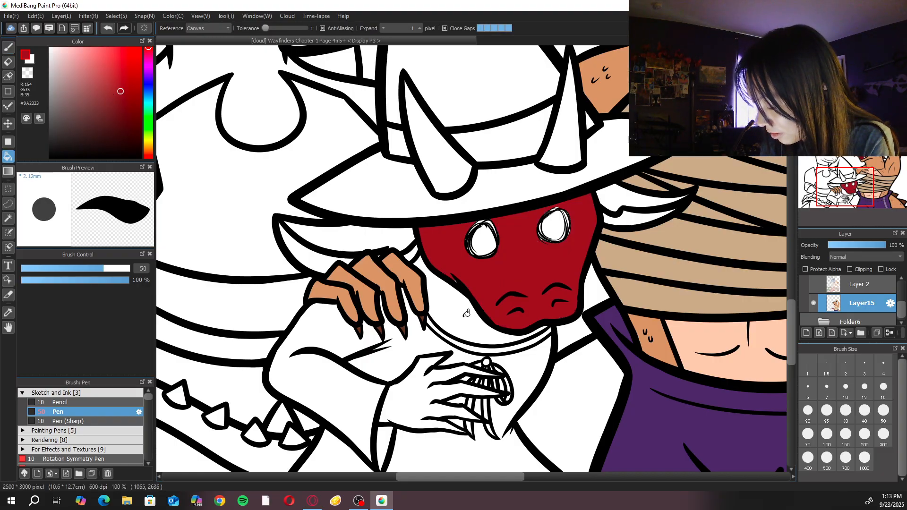
click(466, 313)
click(616, 197)
click(399, 234)
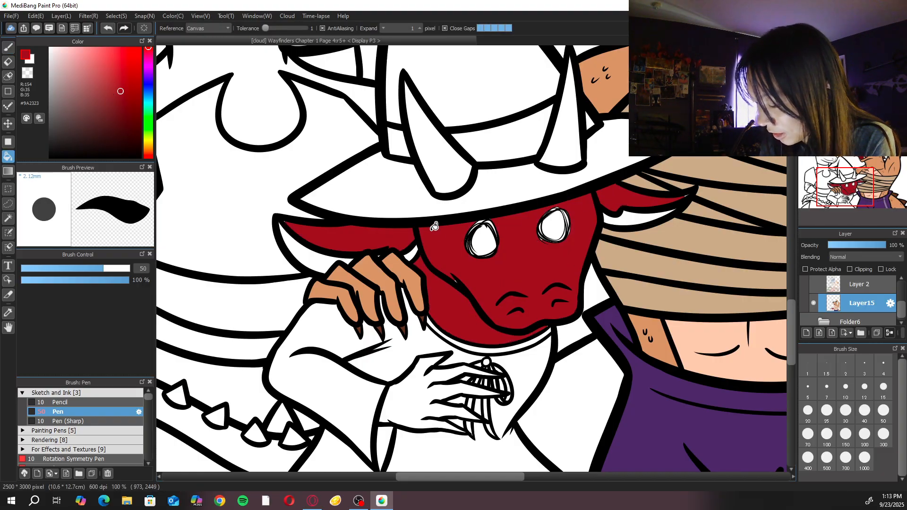
Try filling the hat-wearing character's clawed hand with the same red
scroll(479, 315, down, 3)
drag(479, 315, 449, 352)
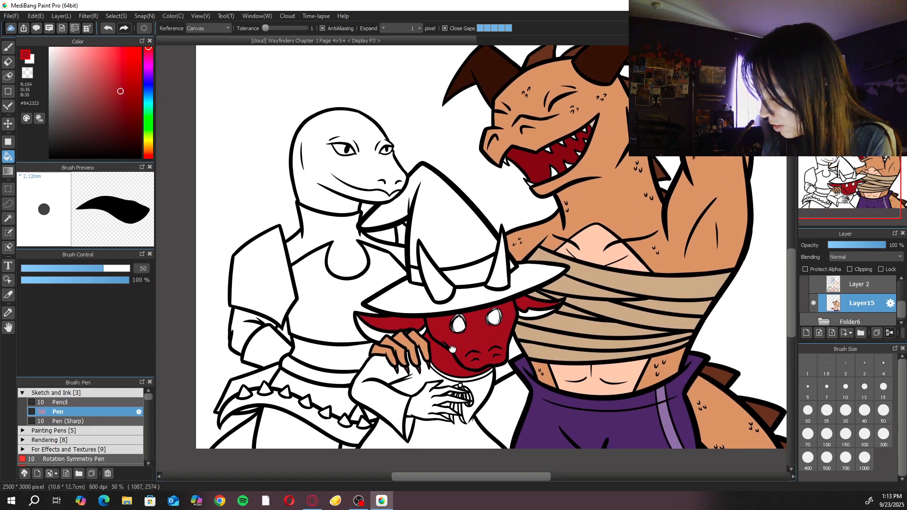
scroll(446, 378, up, 3)
click(433, 399)
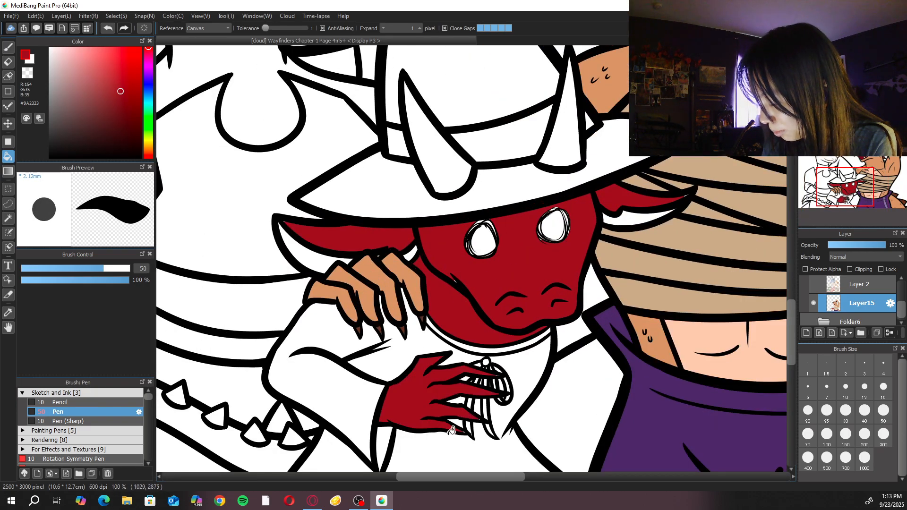
Undo the red fills on the hat-wearing character's hand, ears, neck and face
key(ctrl+z)
key(ctrl+z)
key(ctrl+z)
key(ctrl+z)
key(ctrl+z)
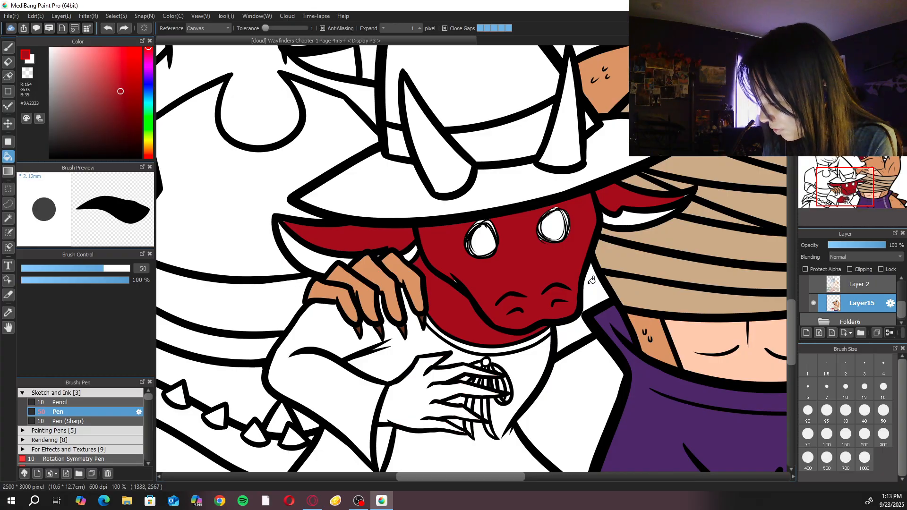
Change the color to red #9A3423 and fill the hat-wearing character's face, neck, outer ears and clawed hand
drag(148, 150, 150, 156)
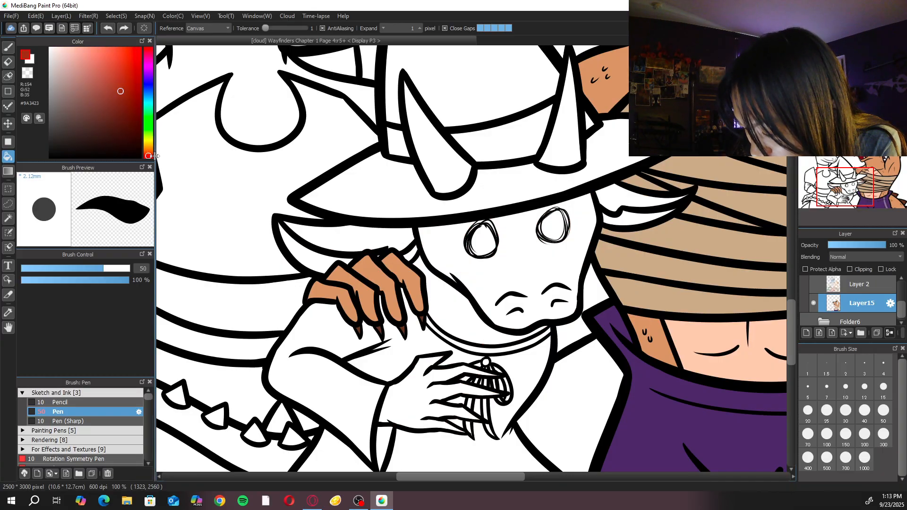
click(473, 311)
click(473, 312)
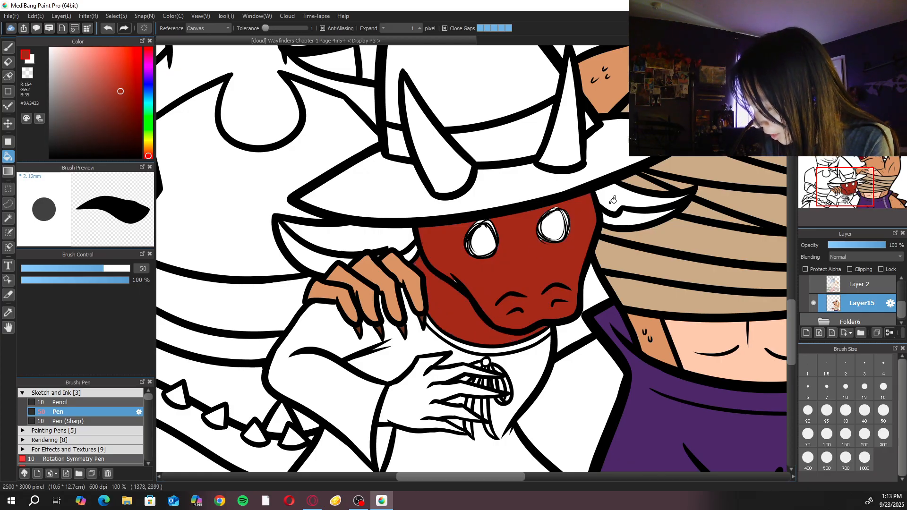
click(612, 198)
click(437, 236)
click(423, 407)
Touch up the black outline around the clawed hand's lower fingers on Layer14, using a size 20 pen and sampled black
scroll(537, 395, up, 3)
key(b)
scroll(496, 309, up, 2)
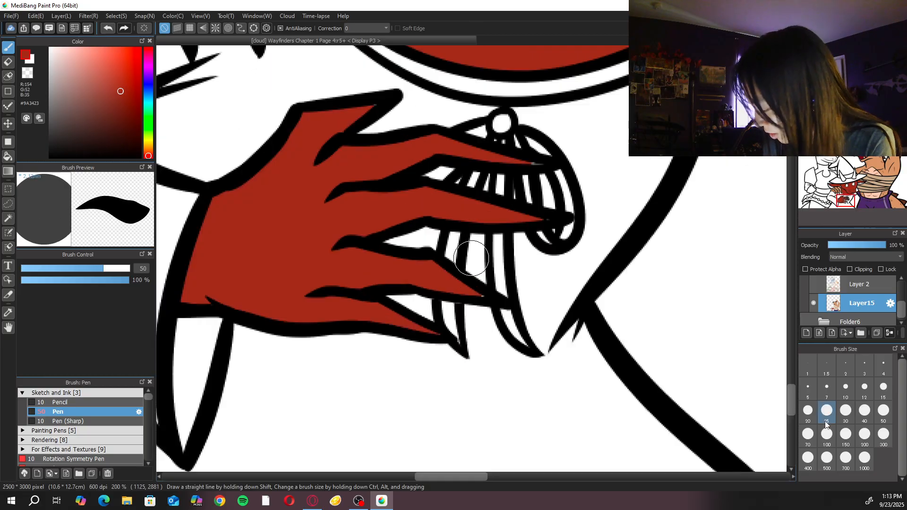
click(808, 410)
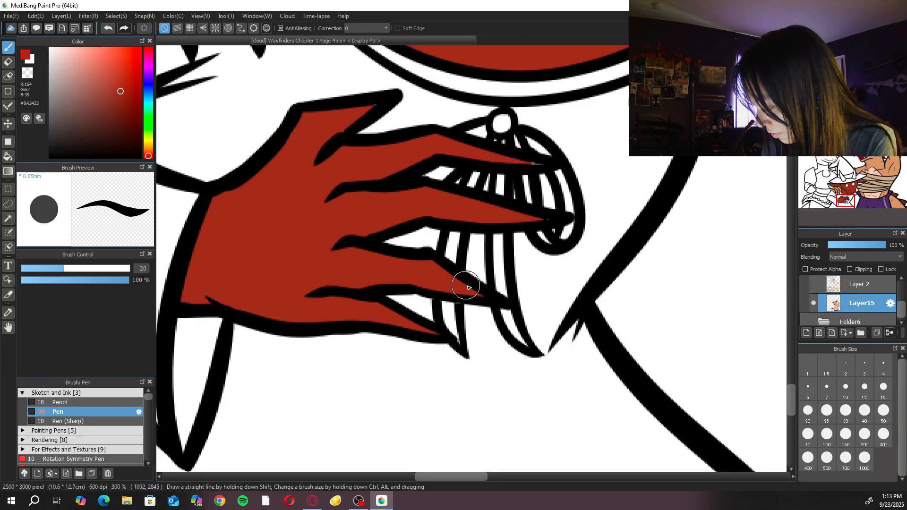
scroll(869, 289, up, 1)
click(860, 290)
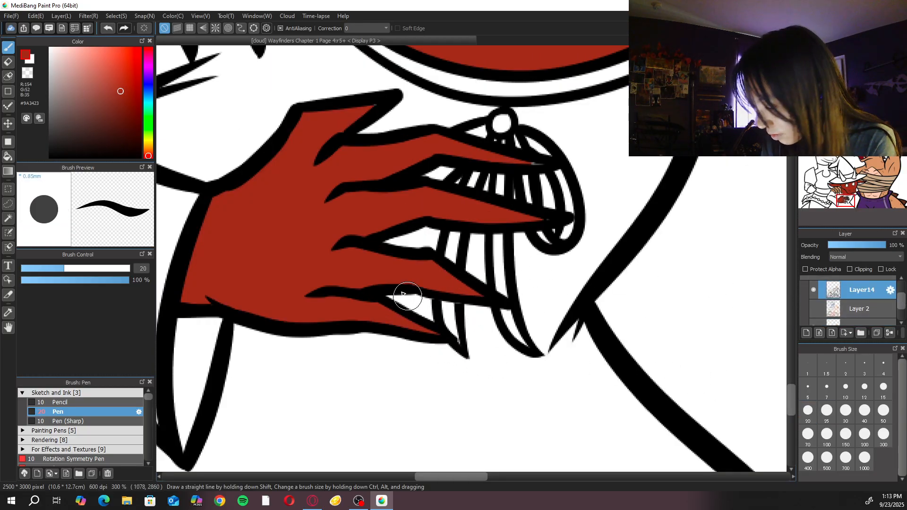
alt+click(463, 310)
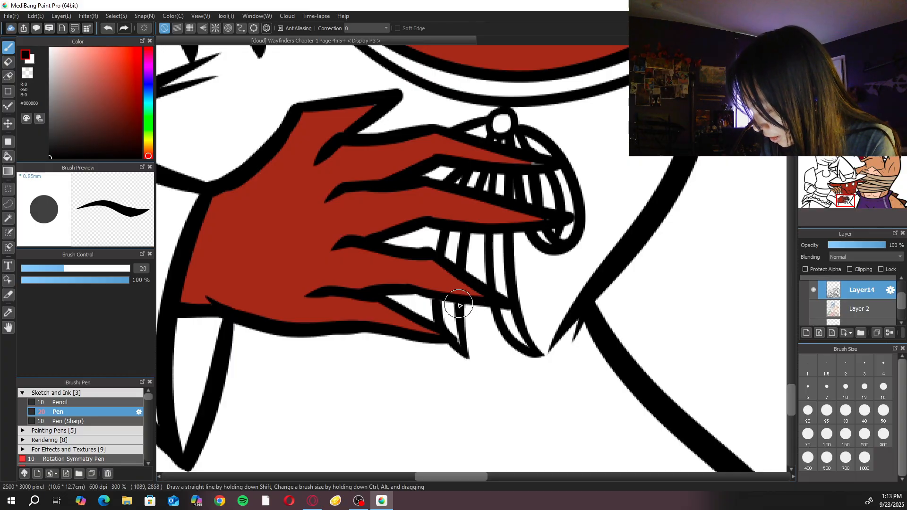
scroll(480, 290, down, 2)
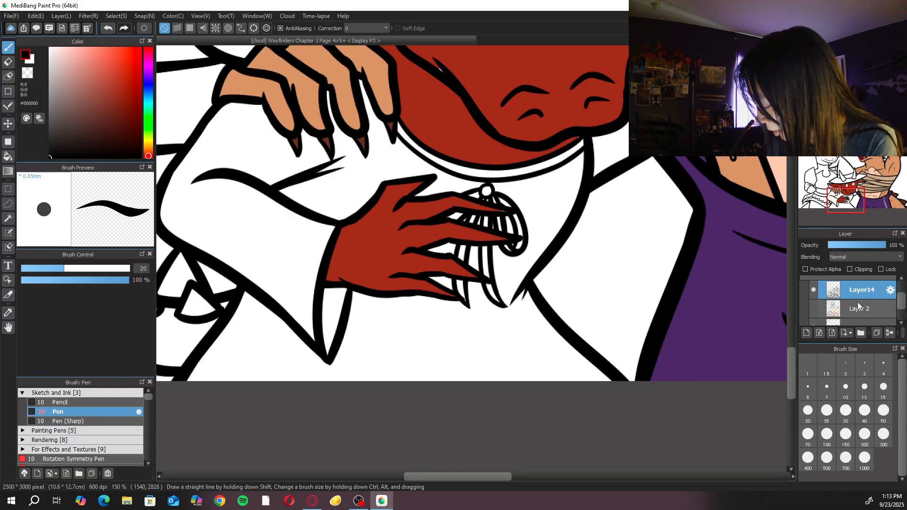
On Layer15, sample the skin red and cover unfilled slivers at the fingertips and along the jaw line with a size 10 pen
scroll(878, 307, down, 1)
click(877, 302)
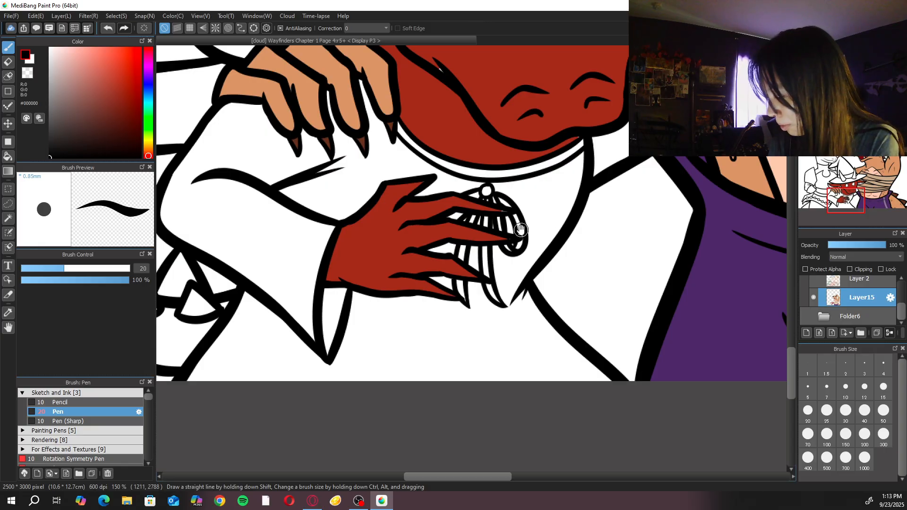
drag(527, 230, 505, 346)
alt+click(414, 230)
scroll(500, 229, up, 2)
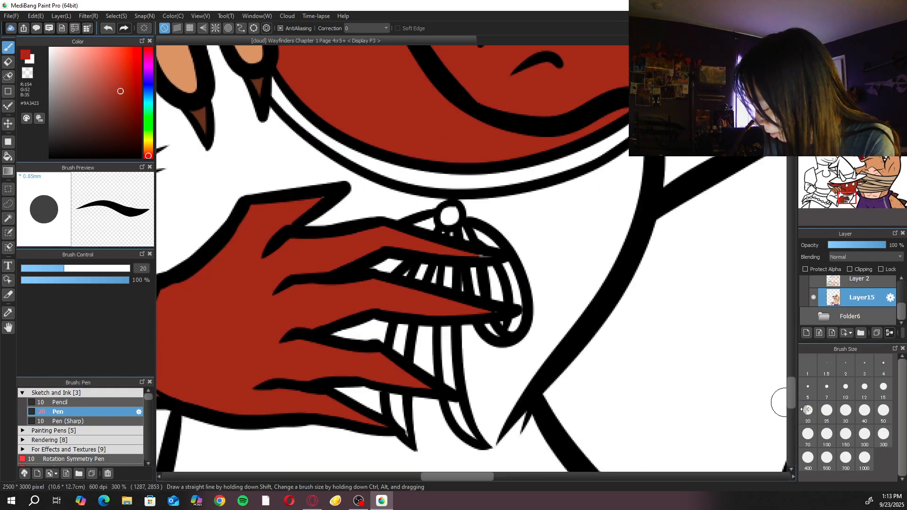
click(846, 386)
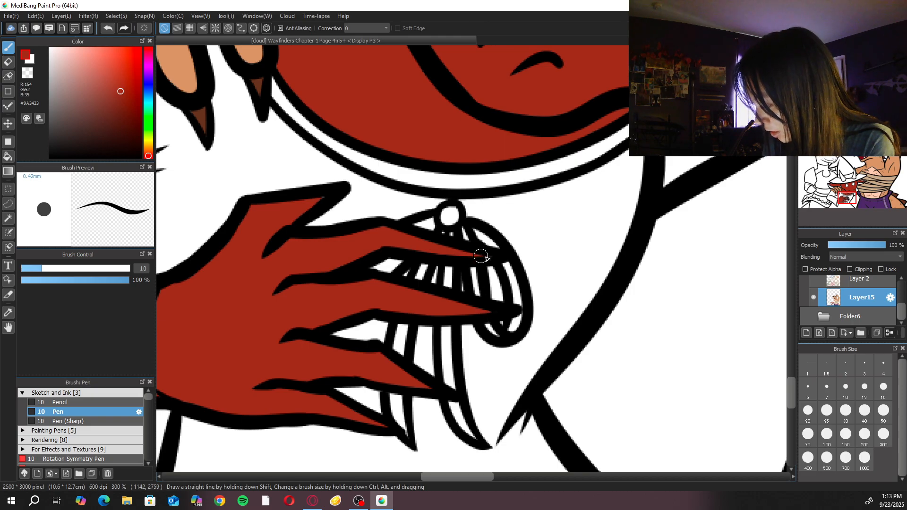
scroll(357, 145, down, 1)
drag(342, 175, 459, 372)
drag(334, 231, 405, 257)
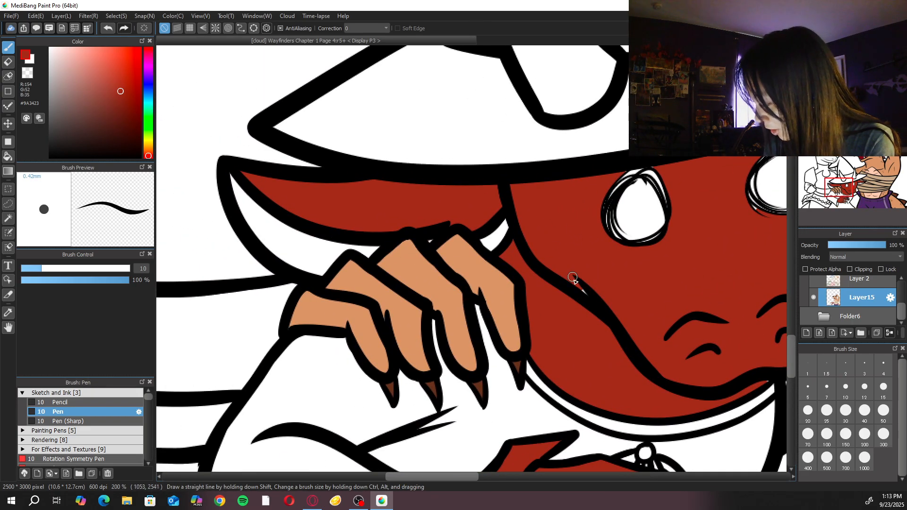
Paint the insides of both of the hat-wearing character's eyes with the skin red, using a size 50 pen
drag(650, 354, 401, 385)
mouse_move(531, 171)
mouse_down()
mouse_move(518, 181)
mouse_move(526, 178)
mouse_up()
drag(524, 198, 537, 208)
mouse_move(377, 222)
mouse_down()
mouse_move(385, 248)
mouse_move(354, 275)
mouse_up()
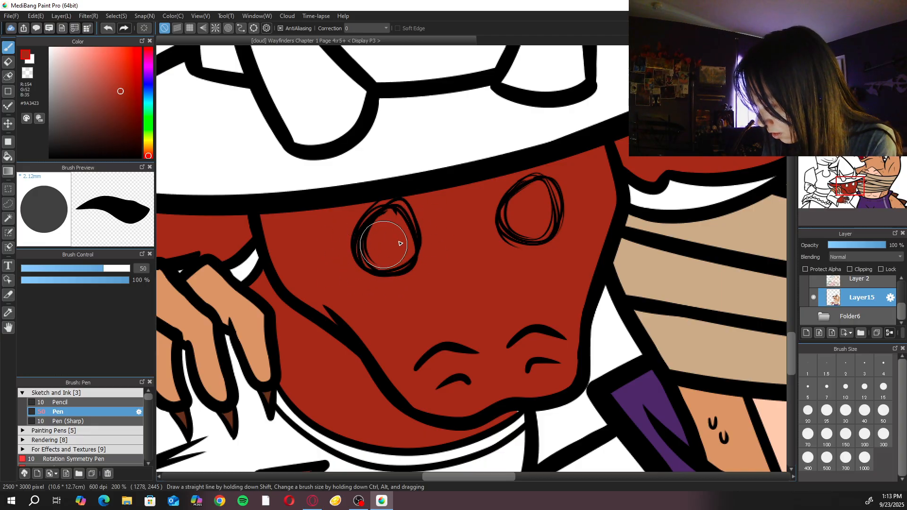
drag(657, 218, 586, 240)
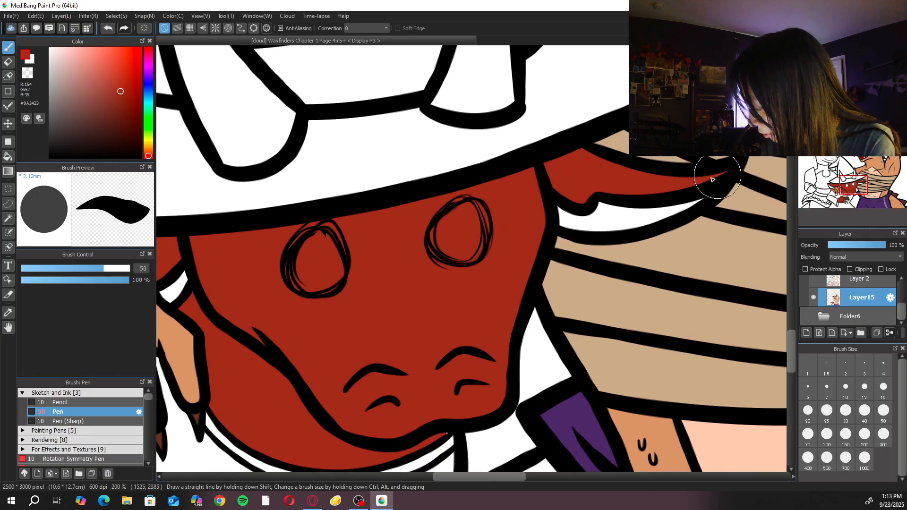
Fill both eyes of the red horned character with white (#FFFFFF) using the Bucket tool
key(x)
click(8, 154)
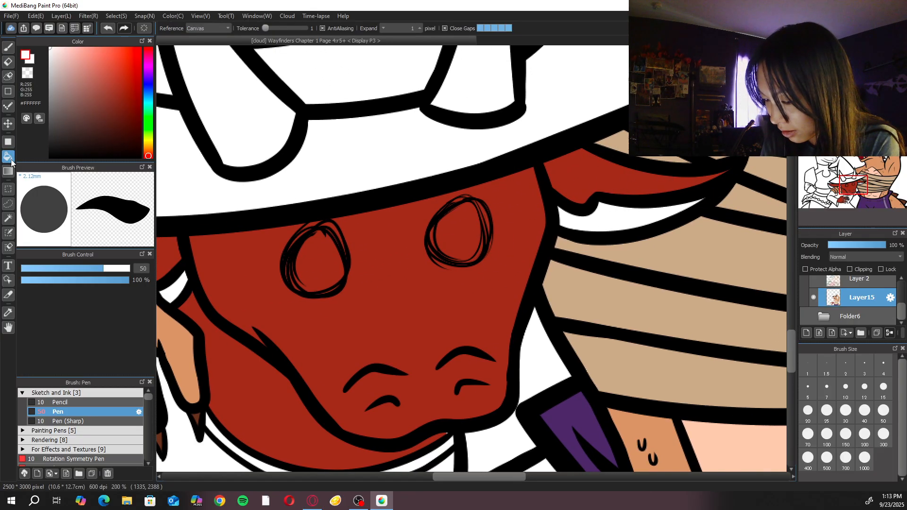
click(322, 258)
click(449, 222)
scroll(467, 255, up, 2)
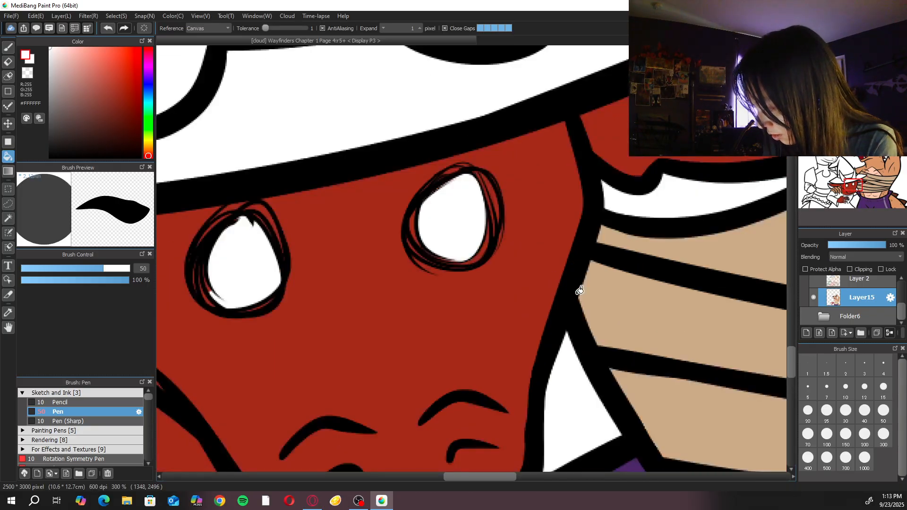
Paint the gaps between the sketchy outline strokes of both eyes white with the Pen at size 10
key(b)
click(845, 387)
mouse_move(416, 210)
mouse_down()
mouse_move(425, 253)
mouse_move(472, 264)
mouse_up()
mouse_move(486, 226)
mouse_down()
mouse_move(472, 257)
mouse_move(479, 209)
mouse_move(486, 234)
mouse_move(491, 188)
mouse_move(473, 176)
mouse_move(487, 245)
mouse_up()
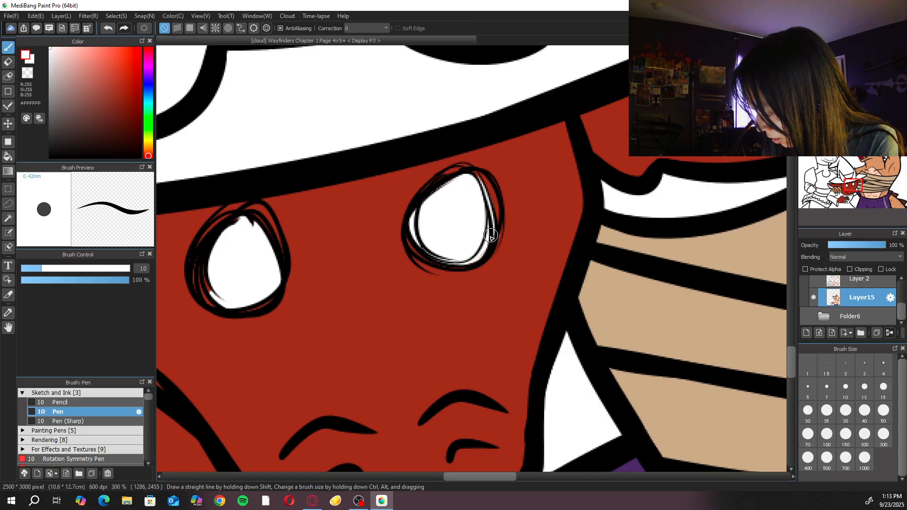
drag(211, 289, 203, 283)
mouse_move(245, 218)
mouse_down()
mouse_move(228, 253)
mouse_move(250, 222)
mouse_move(270, 242)
mouse_up()
mouse_move(277, 291)
mouse_down()
mouse_move(261, 306)
mouse_move(272, 297)
mouse_move(244, 312)
mouse_move(259, 307)
mouse_move(216, 305)
mouse_move(209, 287)
mouse_move(201, 291)
mouse_move(222, 305)
mouse_up()
key(ctrl+minus)
key(ctrl+minus)
key(ctrl+minus)
key(ctrl+minus)
key(ctrl+minus)
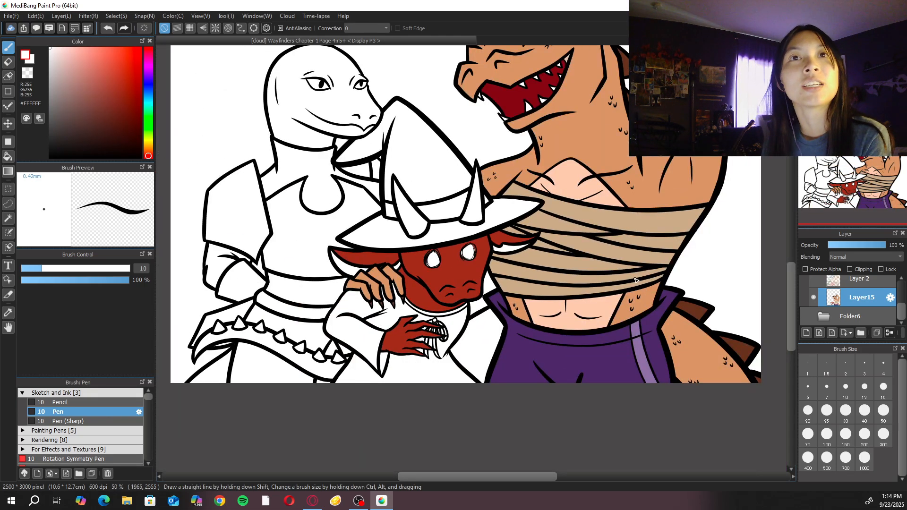
key(ctrl+plus)
key(ctrl+plus)
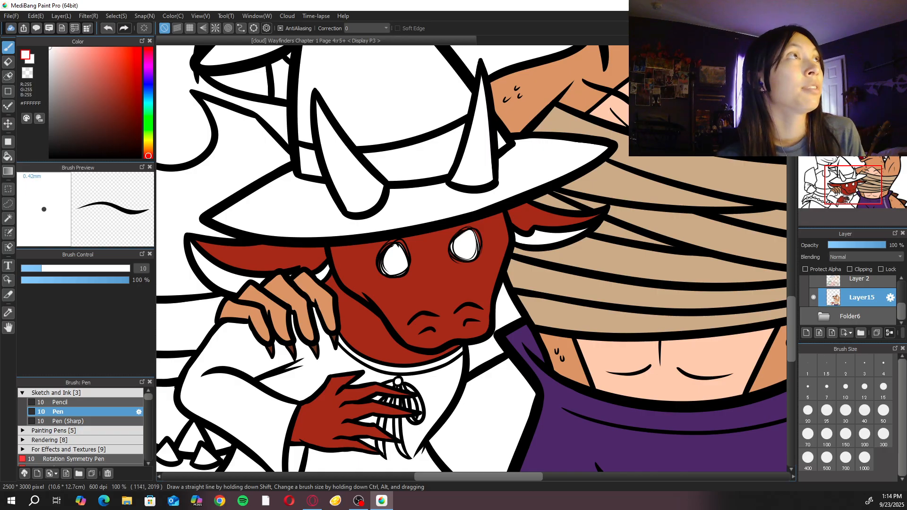
Switch to the Opera GX browser and preview the first rakshasa 5e image results as visual references
key(alt+Tab)
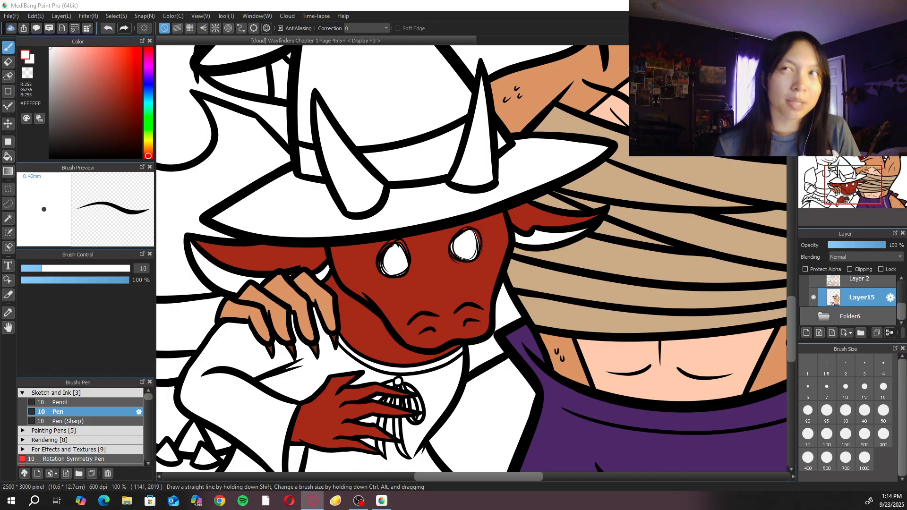
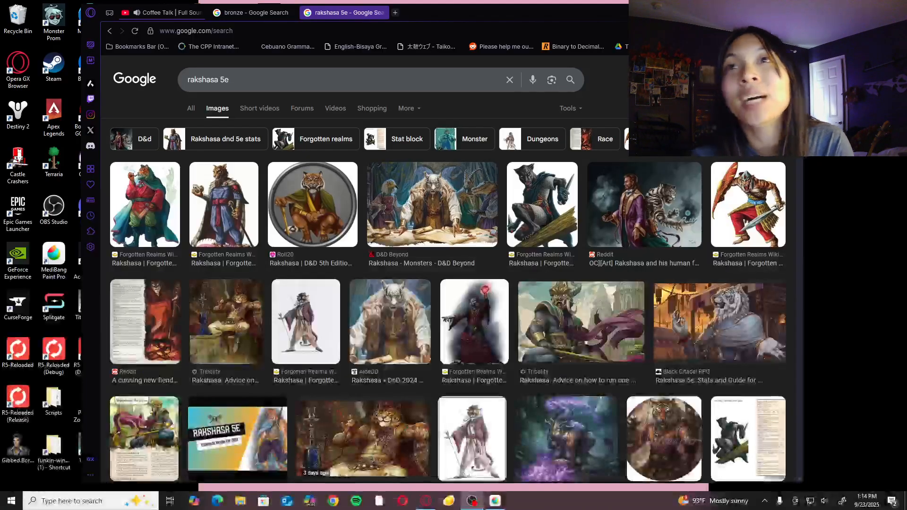
click(153, 187)
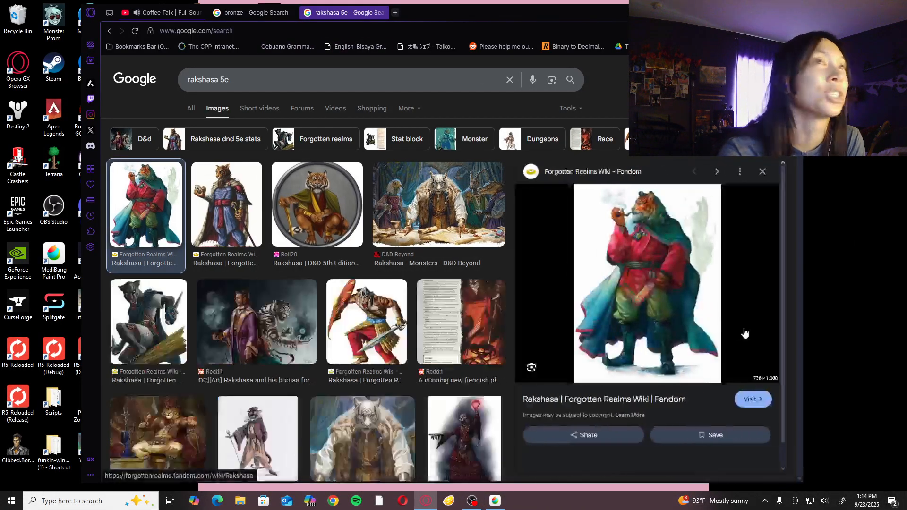
click(762, 171)
click(217, 198)
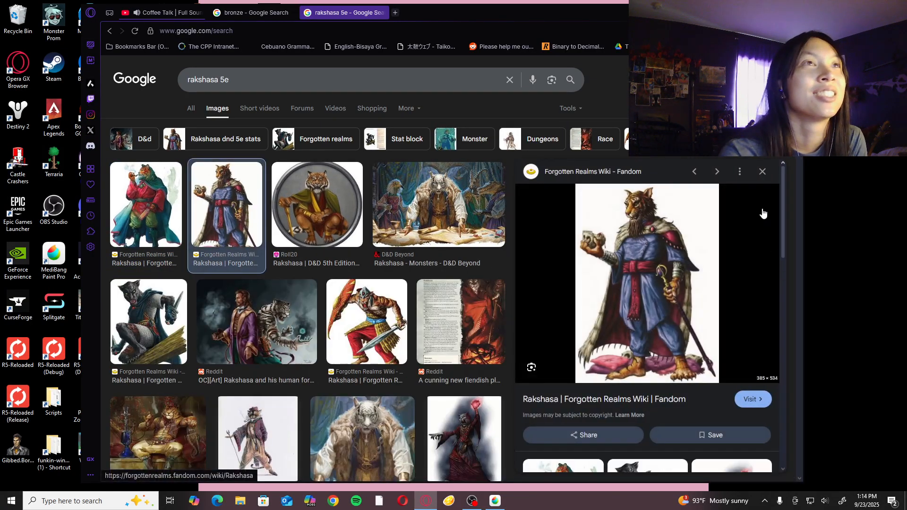
click(718, 174)
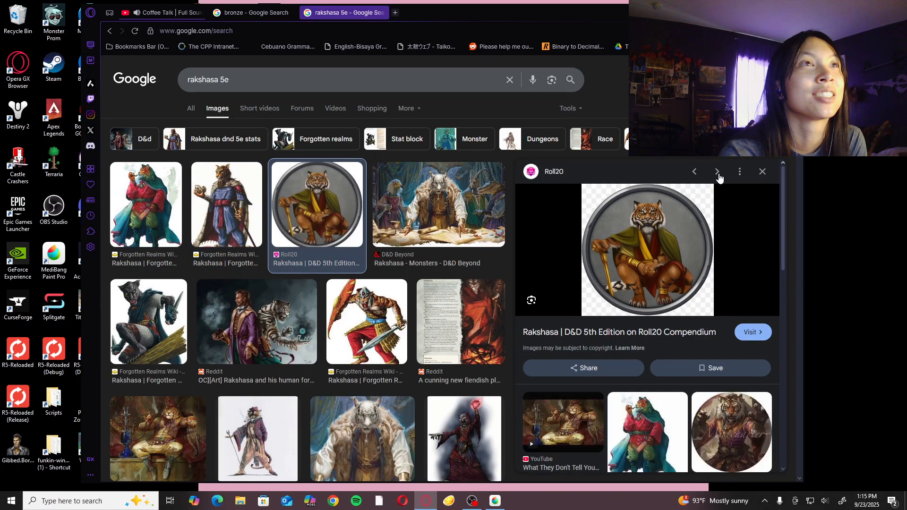
click(717, 174)
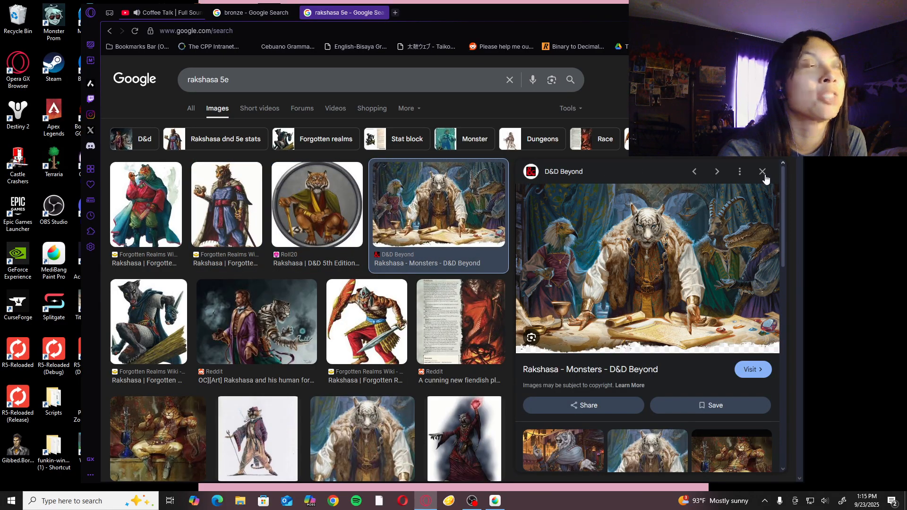
click(763, 172)
Open the Forgotten Realms Wiki article on Rakshasa from the rakshasa 5e web results and dismiss its pop-ups
click(253, 13)
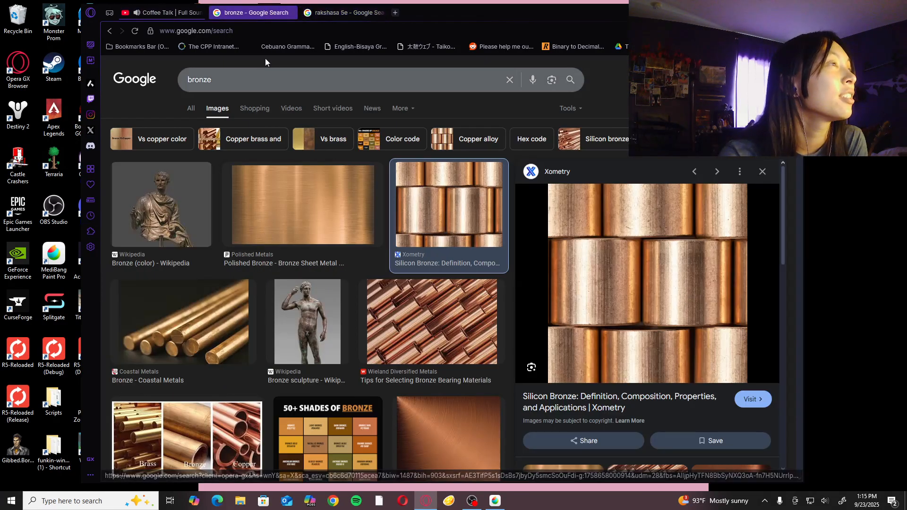
click(343, 13)
click(191, 108)
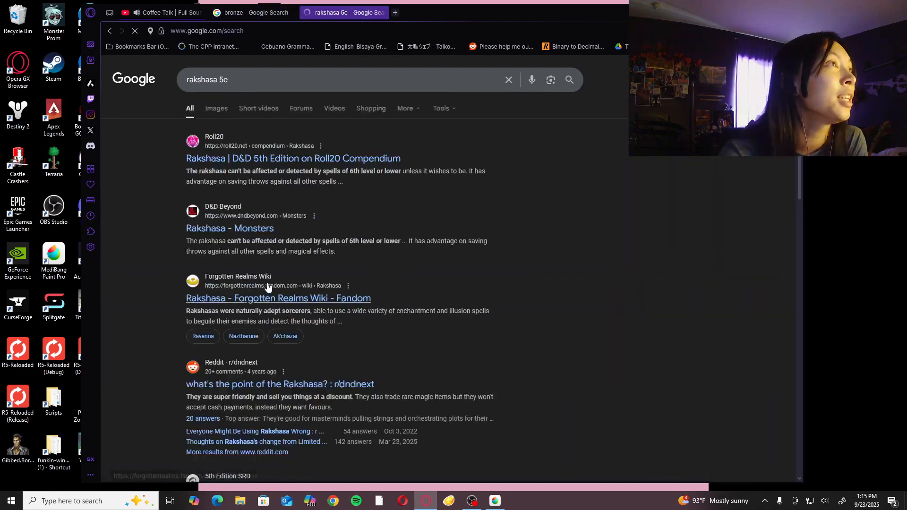
click(328, 298)
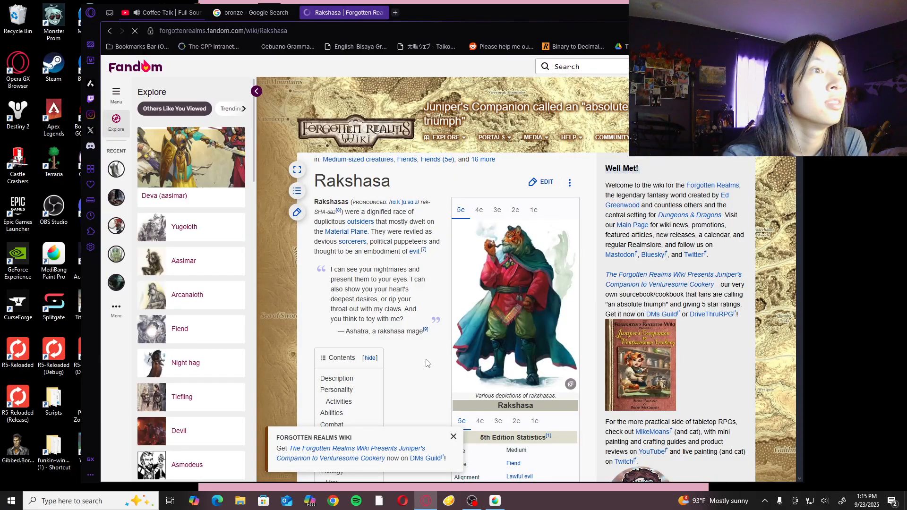
scroll(427, 363, down, 1)
click(452, 437)
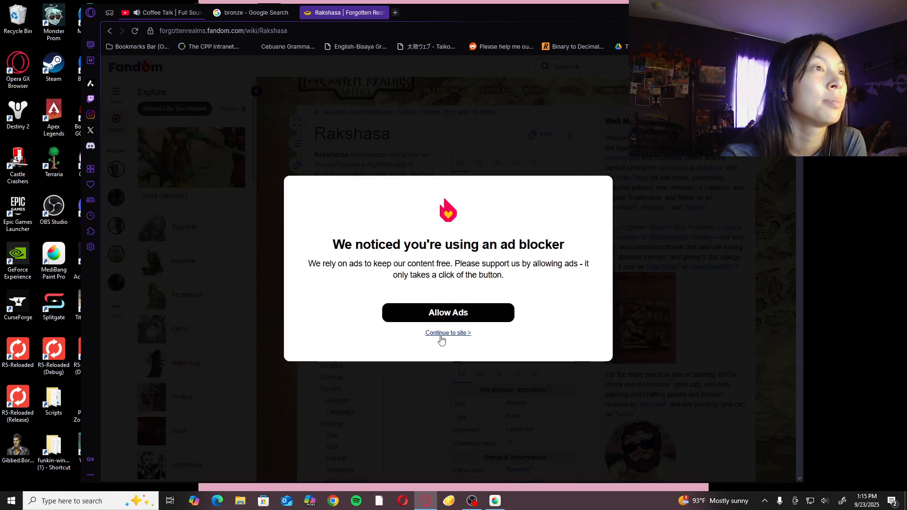
click(440, 335)
scroll(407, 370, down, 1)
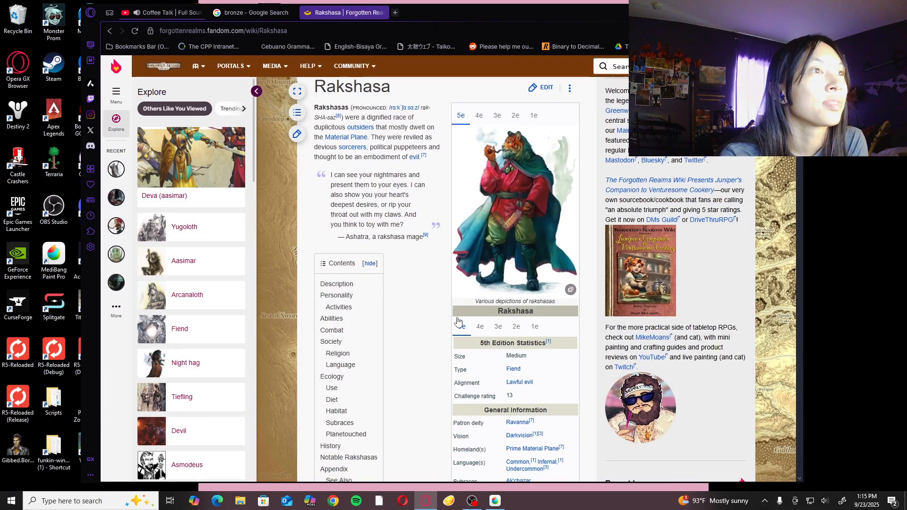
Compare the 3e and 5e statistics in the Rakshasa article's infobox
click(498, 327)
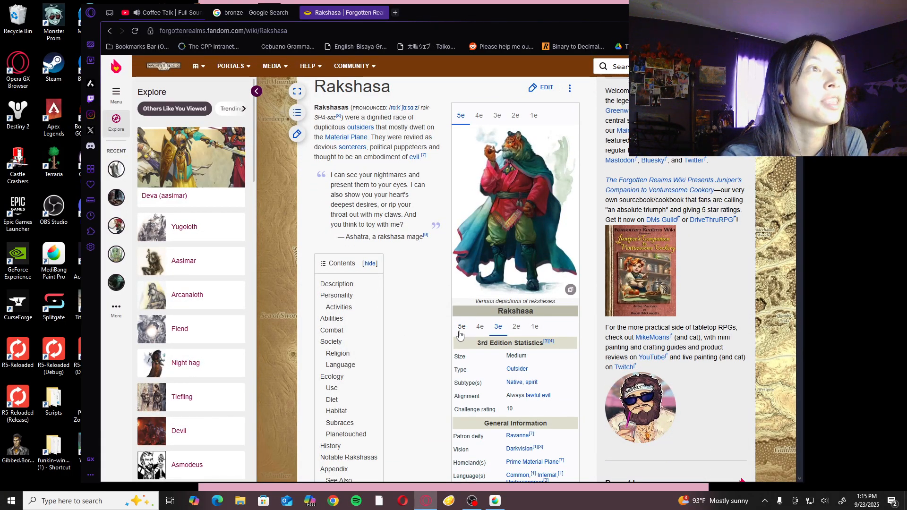
click(461, 329)
scroll(387, 333, down, 4)
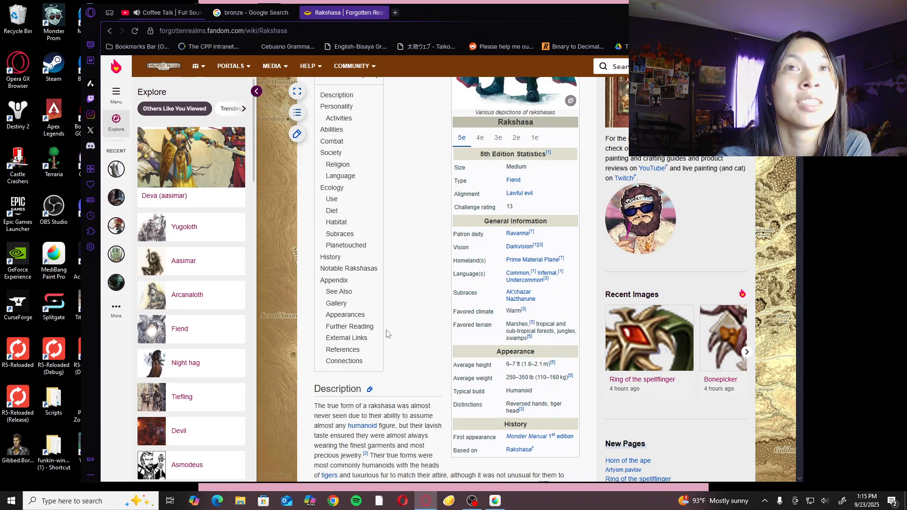
Read through the Rakshasa article from the description to the gallery and return to its beginning
scroll(399, 327, down, 6)
scroll(405, 325, down, 3)
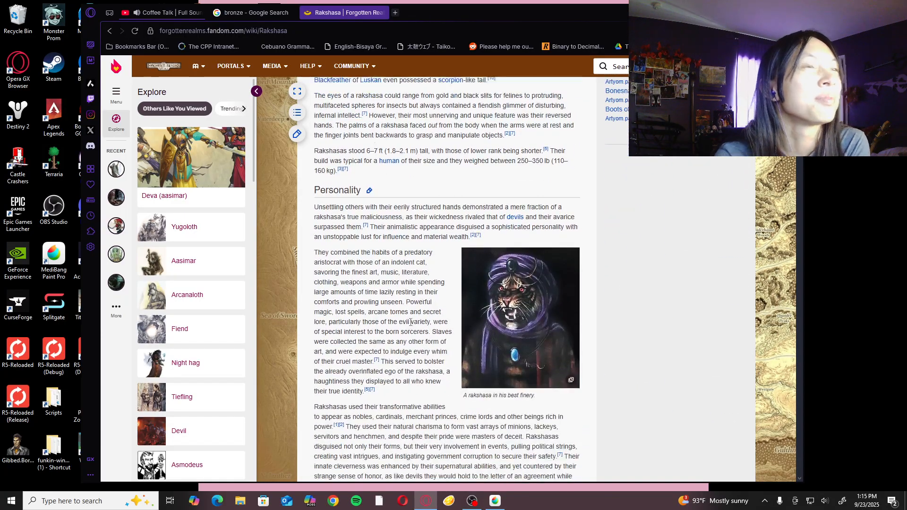
scroll(411, 321, down, 5)
scroll(423, 313, down, 9)
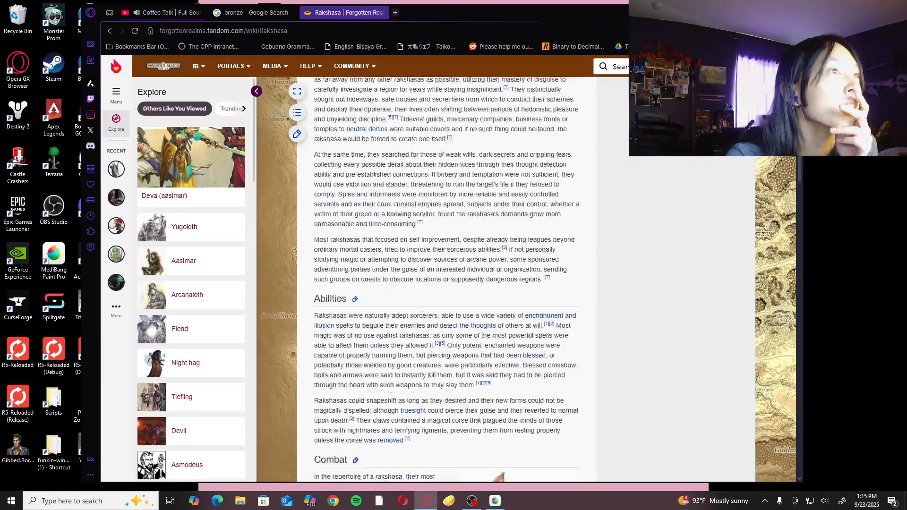
scroll(423, 317, down, 4)
scroll(423, 316, down, 20)
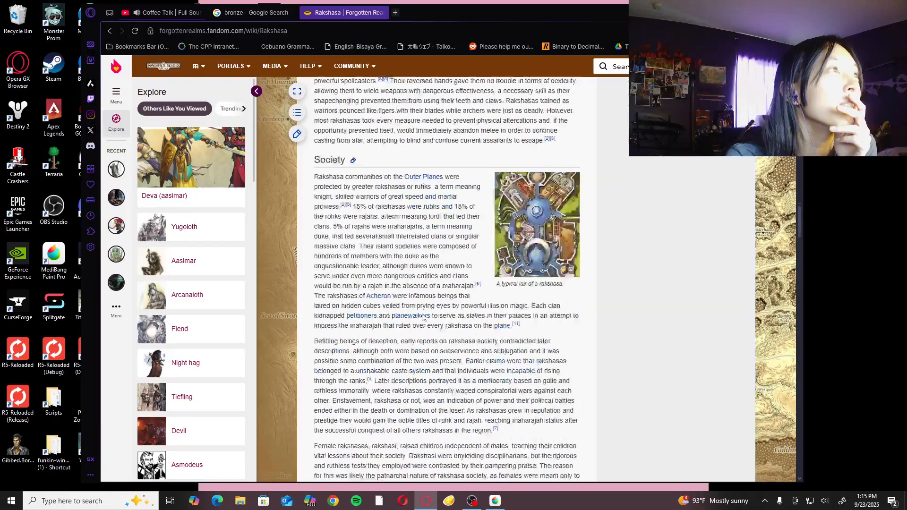
scroll(422, 317, down, 5)
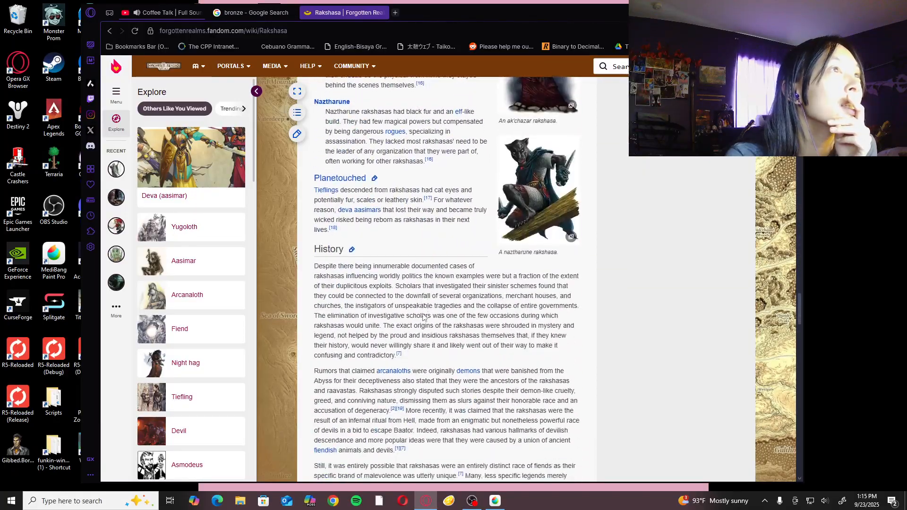
scroll(424, 317, down, 9)
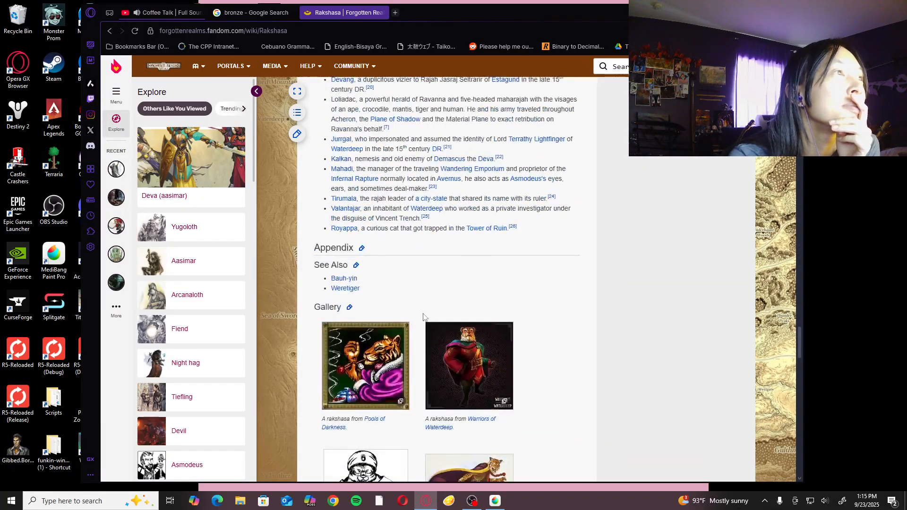
scroll(424, 317, up, 2)
scroll(424, 317, up, 1)
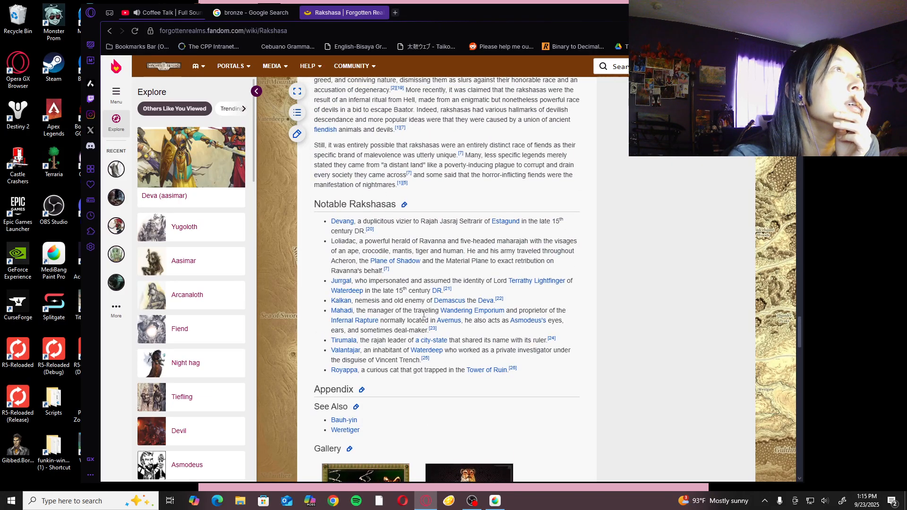
scroll(424, 316, up, 20)
scroll(423, 317, up, 20)
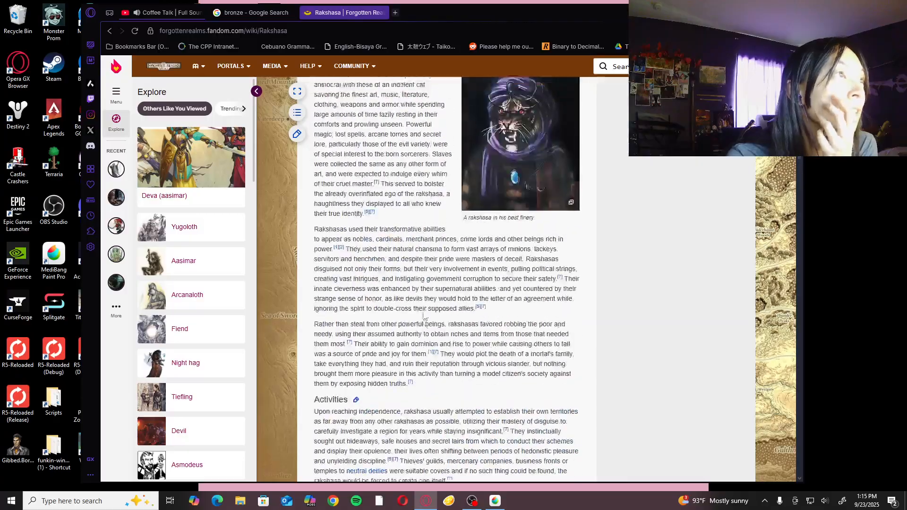
scroll(423, 318, up, 12)
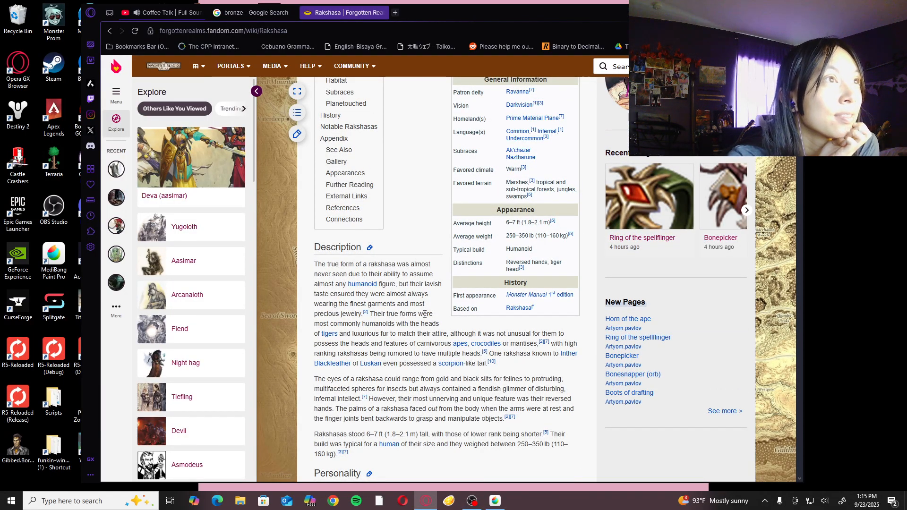
scroll(425, 315, up, 2)
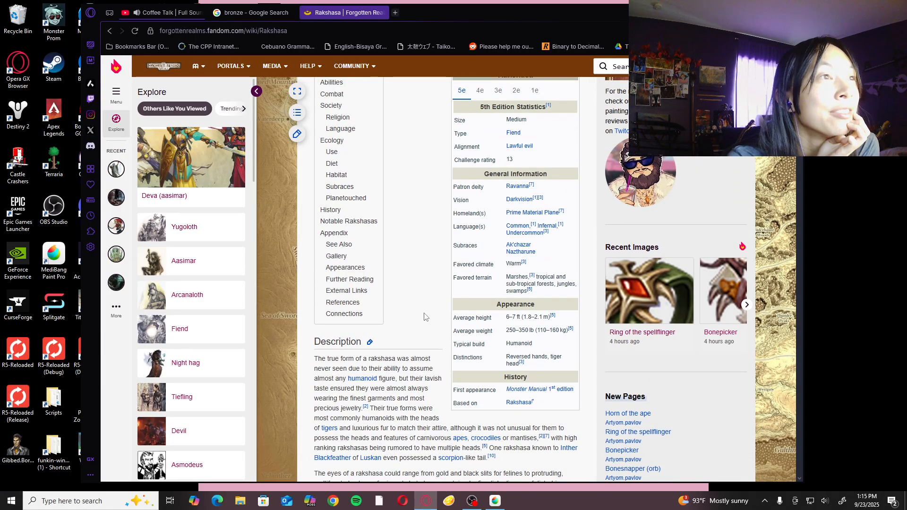
scroll(424, 316, up, 7)
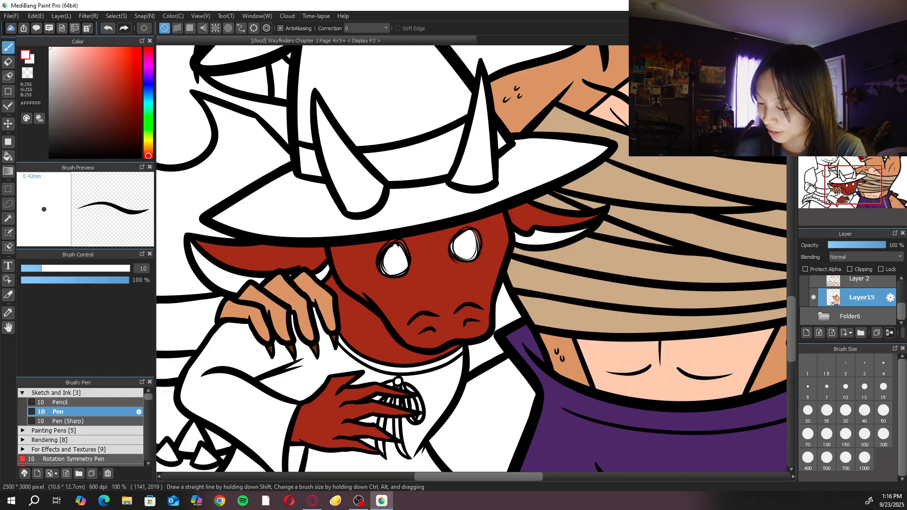
Back in MediBang Paint Pro, sample the red of the horned character's face and lighten it to #C36554
alt+click(636, 216)
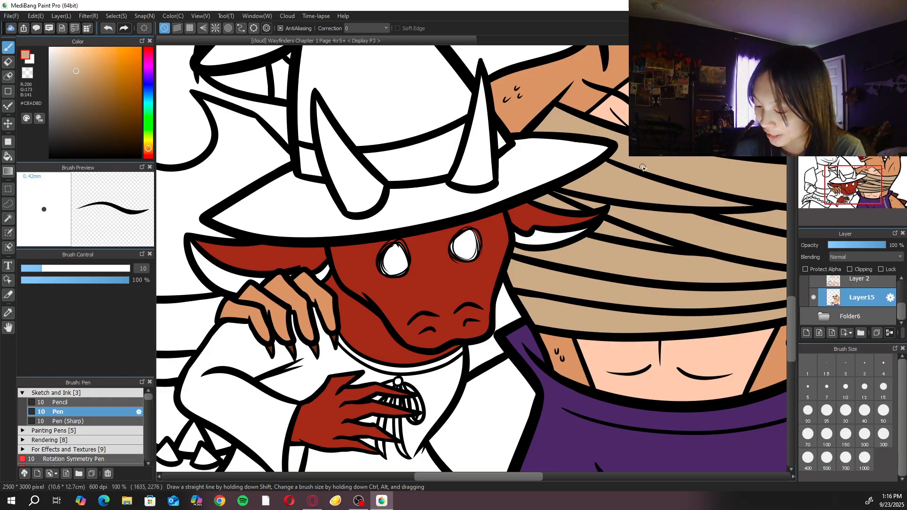
alt+click(421, 289)
key(ctrl+minus)
key(ctrl+minus)
key(ctrl+minus)
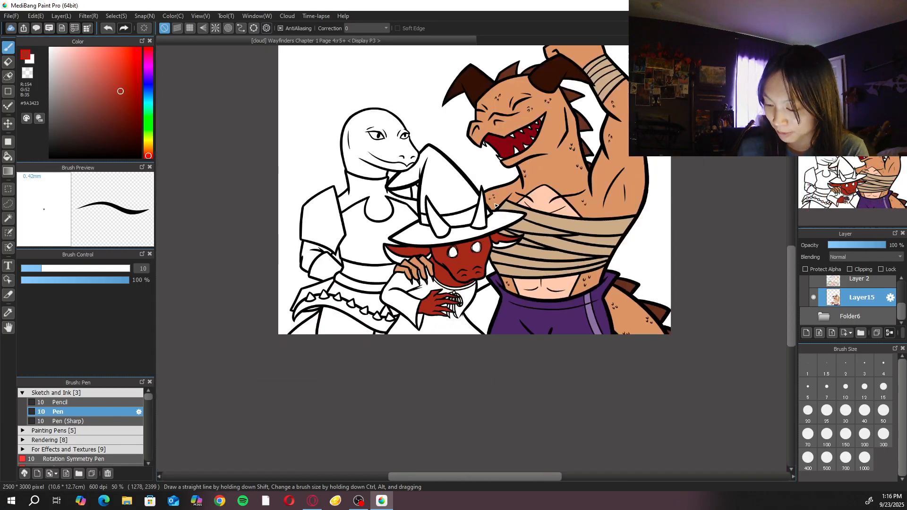
key(ctrl+plus)
key(ctrl+plus)
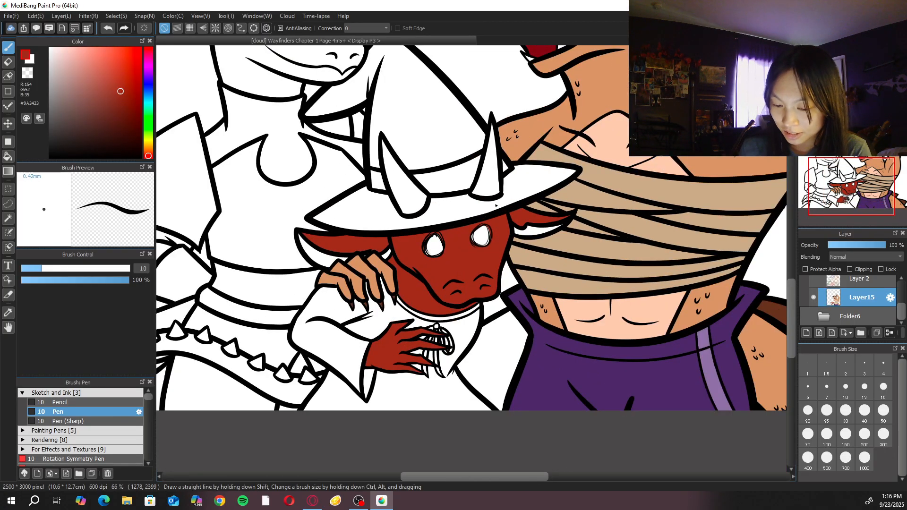
click(102, 73)
Fill the inner parts of the horned character's two ears with the light red #C36554, including the small area beside the fingers
click(8, 157)
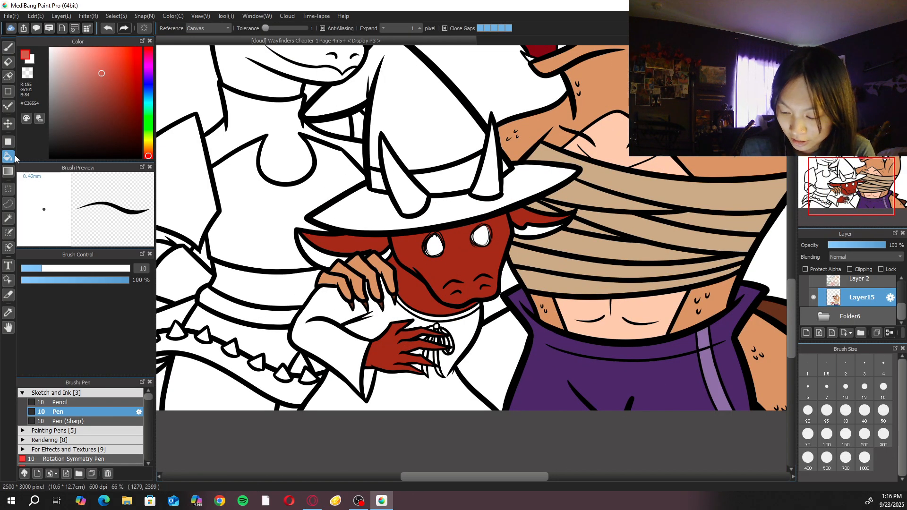
key(ctrl+plus)
click(326, 254)
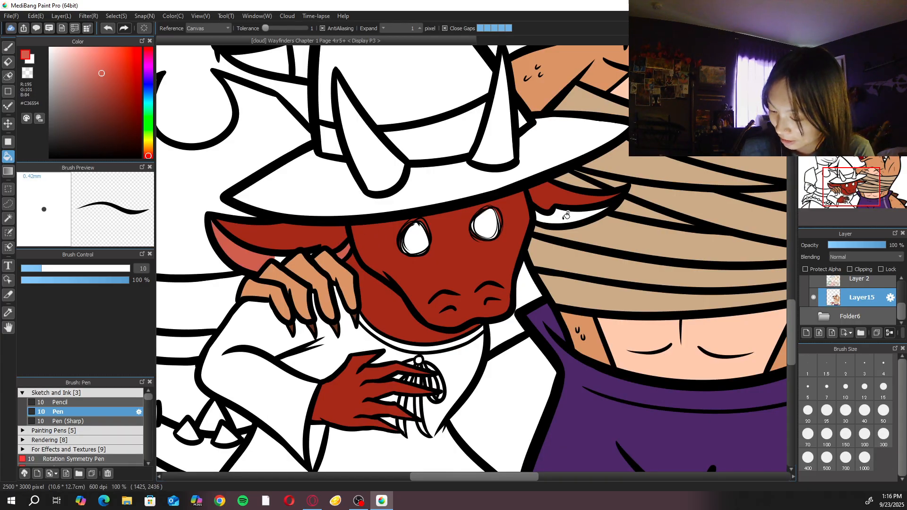
click(566, 216)
key(ctrl+plus)
key(b)
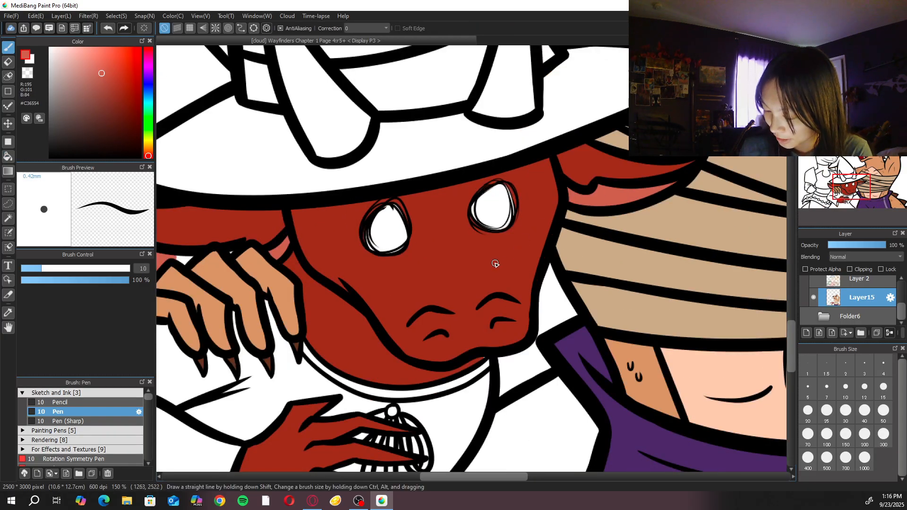
drag(308, 329, 547, 263)
key(g)
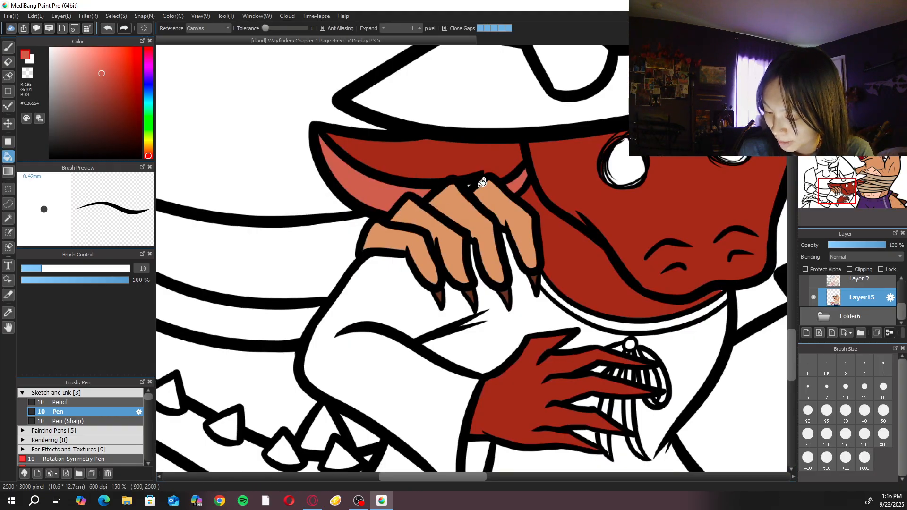
key(b)
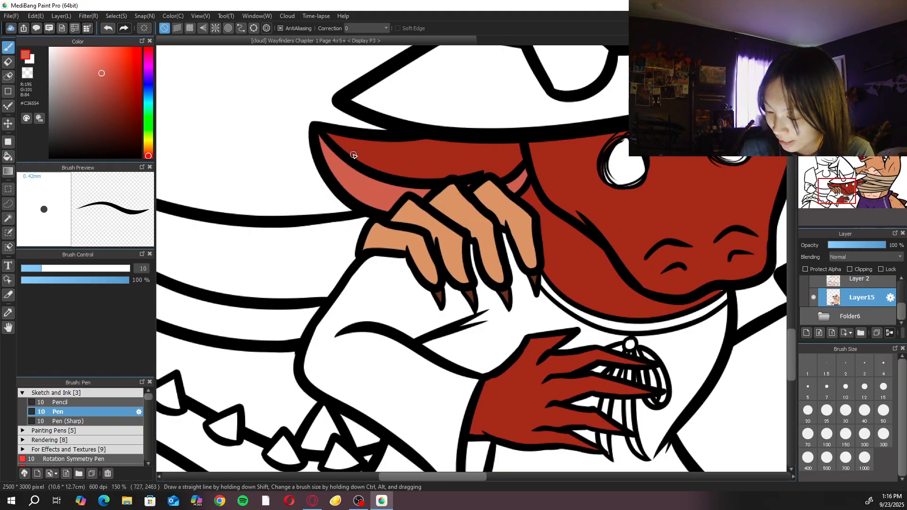
drag(608, 231, 246, 310)
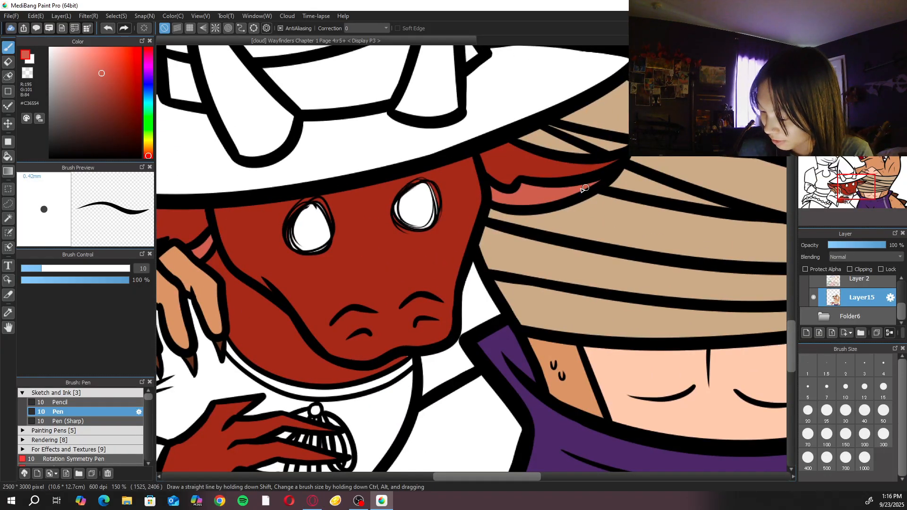
Sample the face's red #9A3423 and fill the gap in the sketchy outline of the eye nearer the bandaged torso
right_click(436, 246)
click(401, 229)
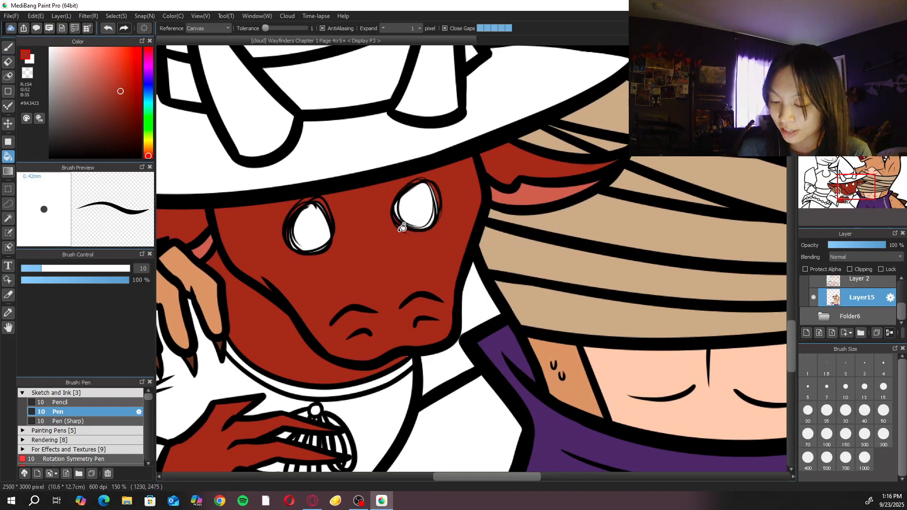
key(ctrl+minus)
key(ctrl+minus)
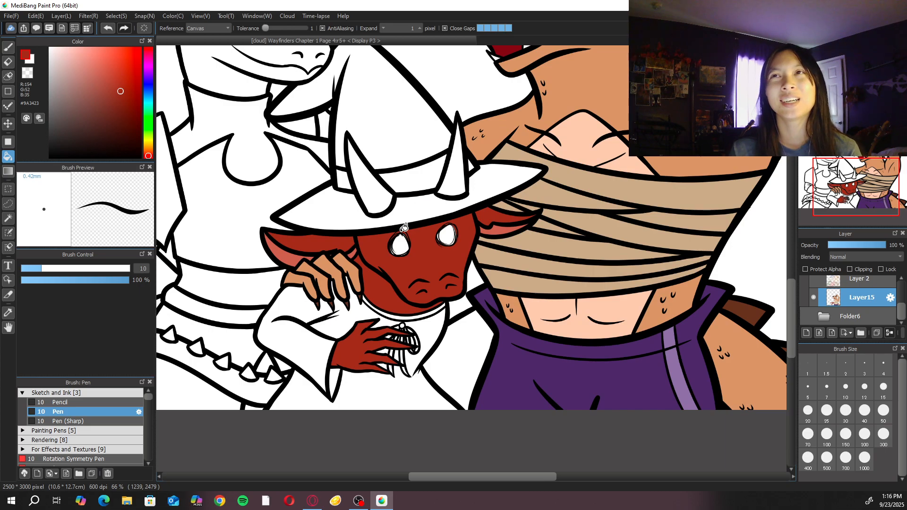
Fill the whole length of the spiked tail with the face's red #9A3423, from its base to the tip
scroll(543, 250, up, 3)
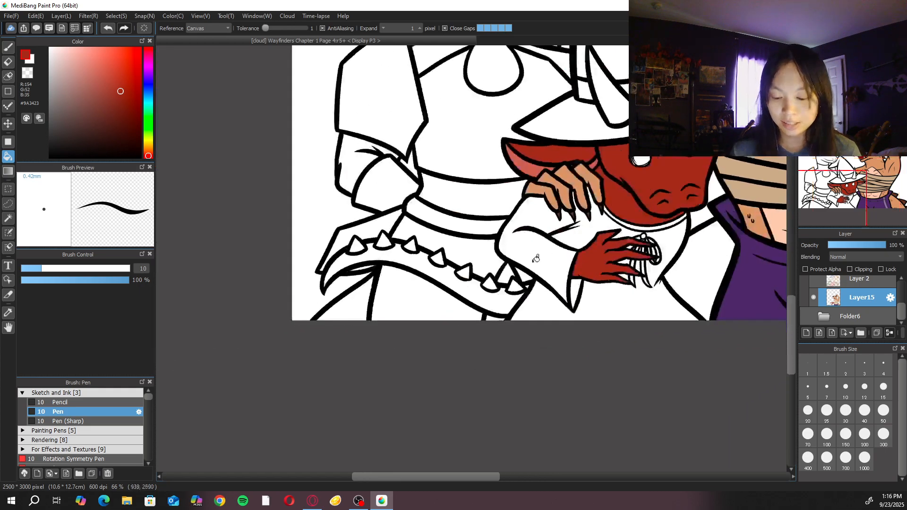
click(542, 333)
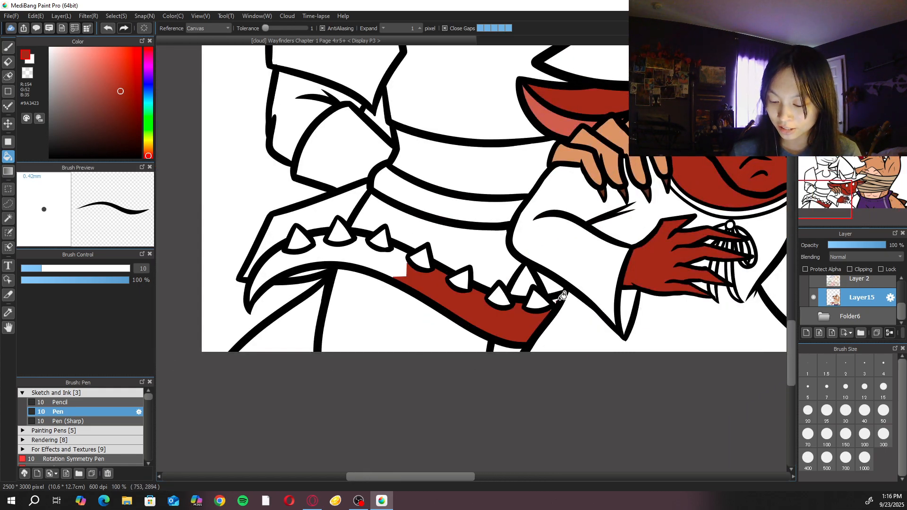
click(397, 260)
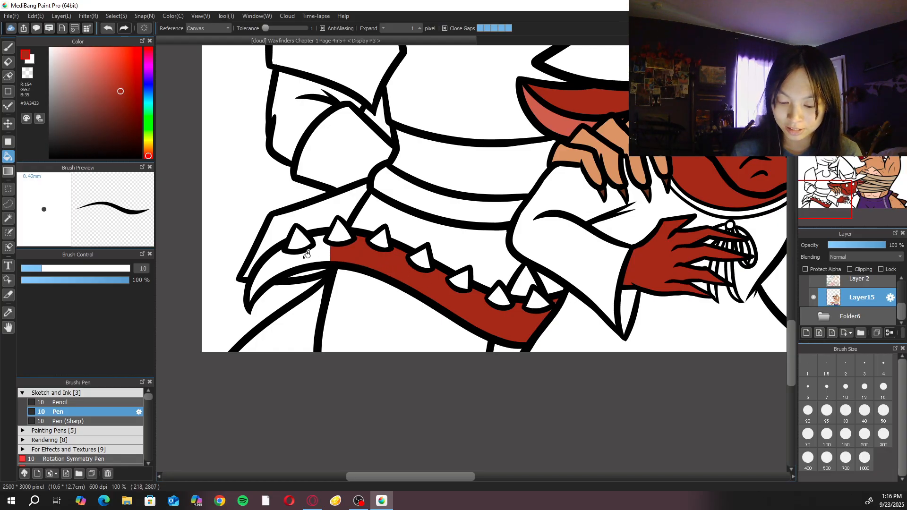
click(290, 266)
Touch up the unfilled edges of the tail around the spikes with the Pen at size 20 in the same red
scroll(411, 303, up, 2)
key(b)
scroll(490, 295, up, 1)
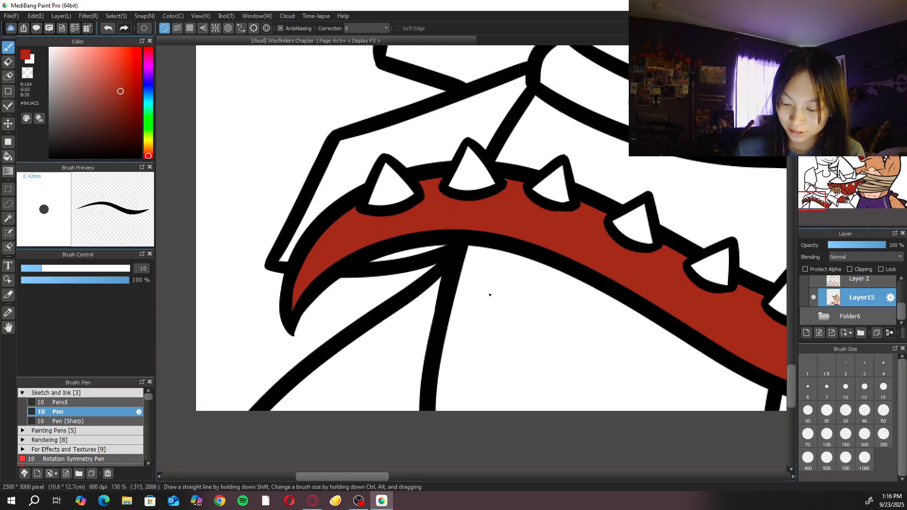
key(bracketright)
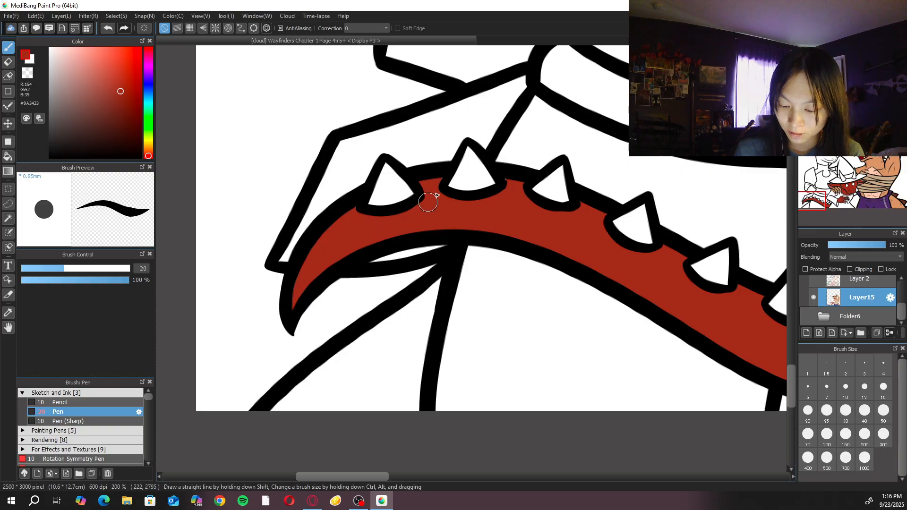
drag(609, 282, 515, 286)
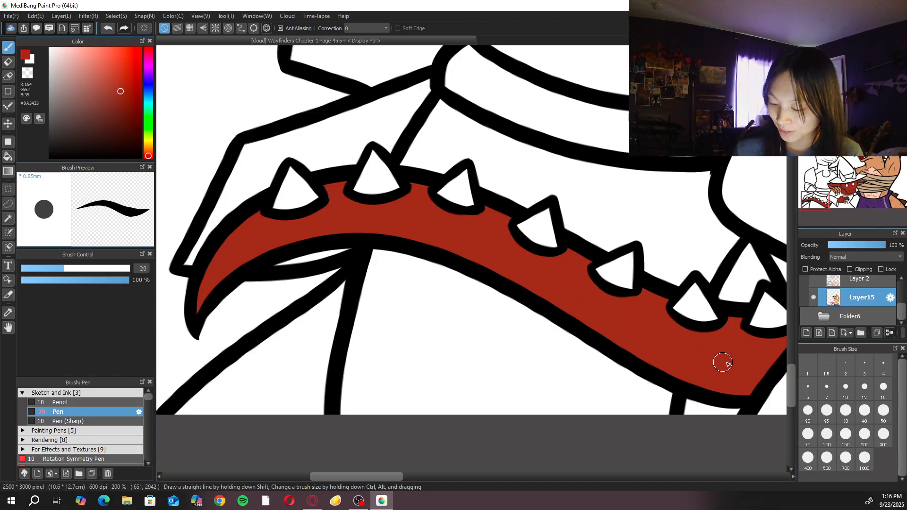
drag(688, 356, 638, 348)
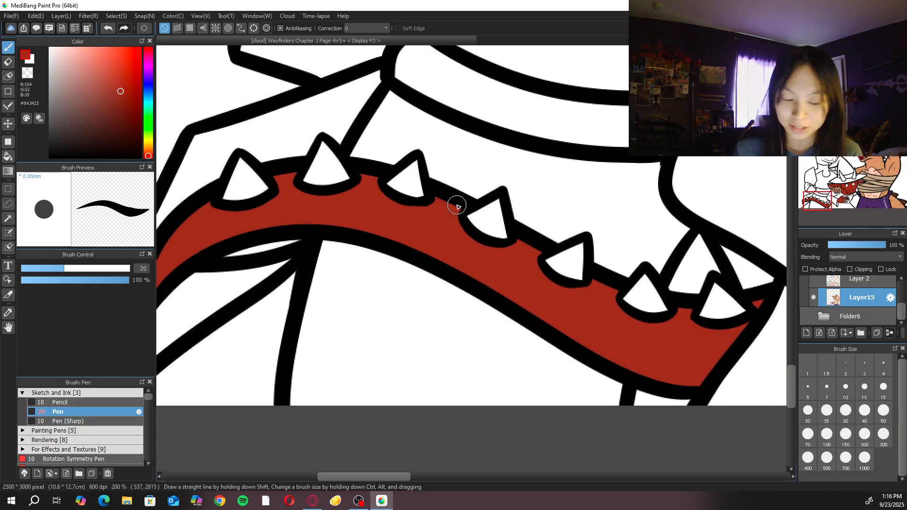
Darken the red to #3A110A and fill the seven spikes along the tail with it
drag(121, 93, 125, 134)
key(g)
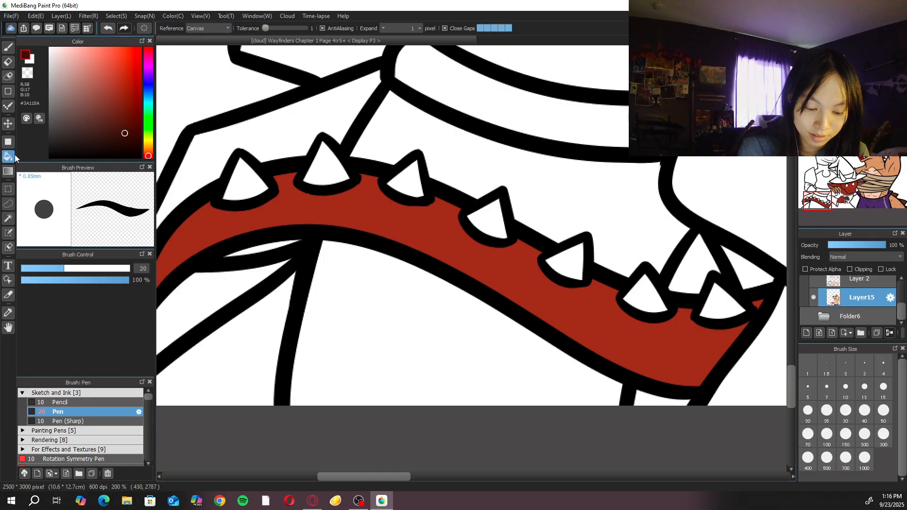
click(721, 300)
click(644, 297)
click(568, 265)
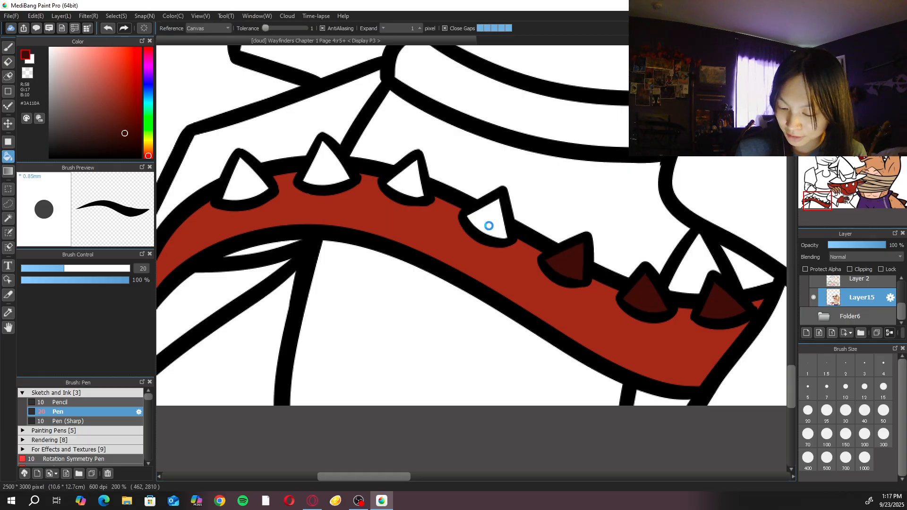
click(491, 222)
click(402, 181)
click(317, 172)
click(246, 183)
key(b)
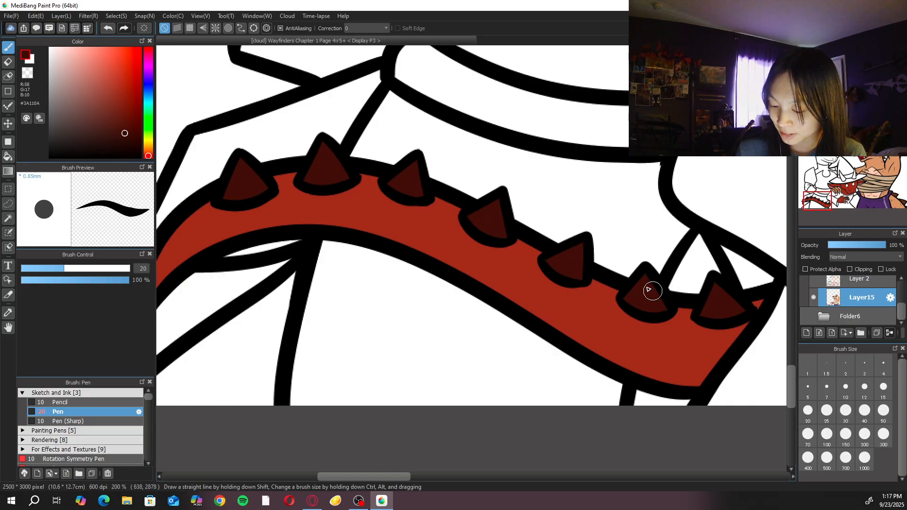
Clean up the edges of the horned character's eyes with the Pen, sampling the face's red for the surround and white for the inside
key(ctrl+minus)
key(ctrl+minus)
drag(653, 264, 504, 327)
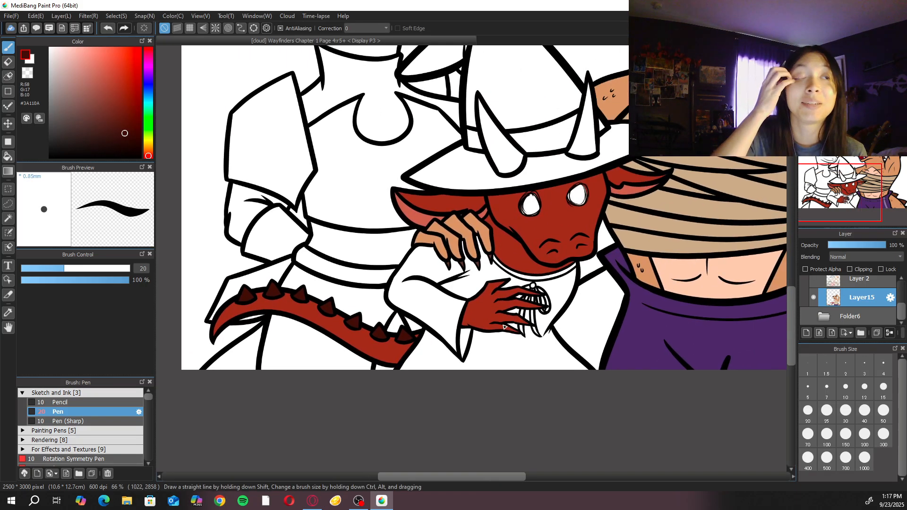
alt+click(550, 224)
scroll(553, 226, up, 3)
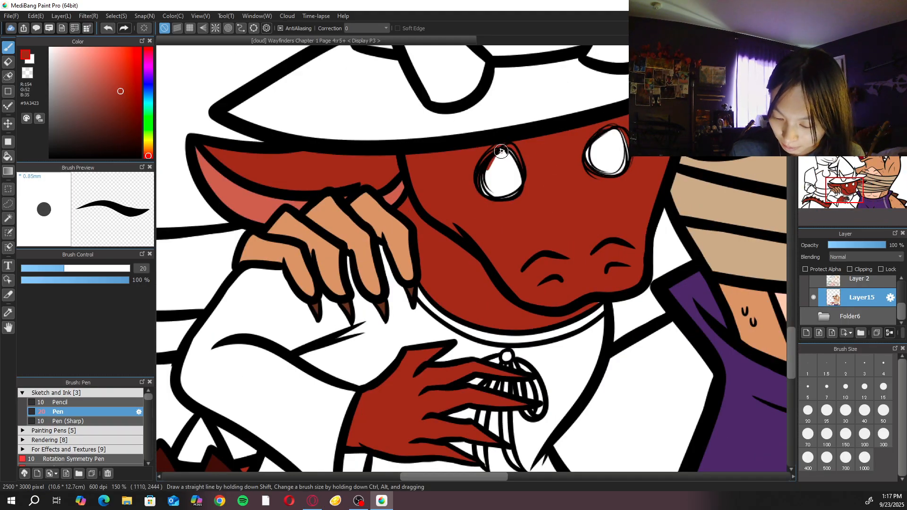
alt+click(504, 176)
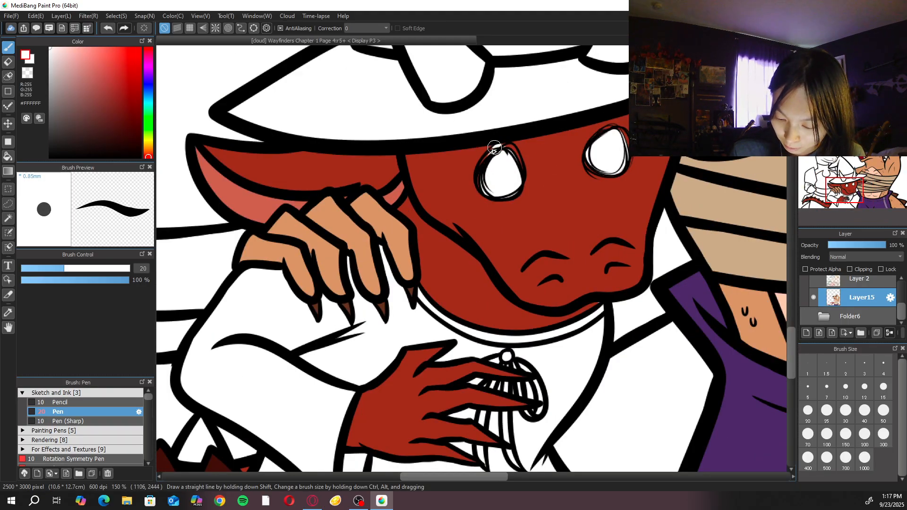
scroll(501, 149, up, 1)
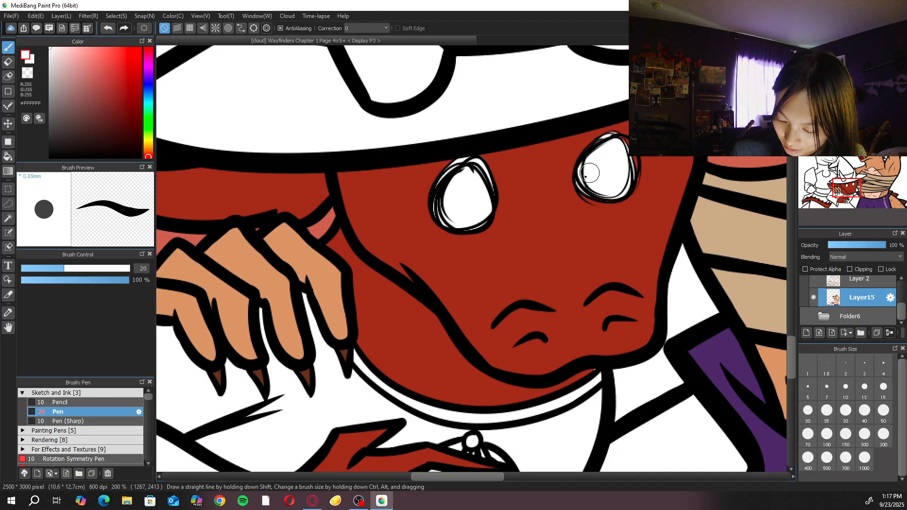
right_click(659, 152)
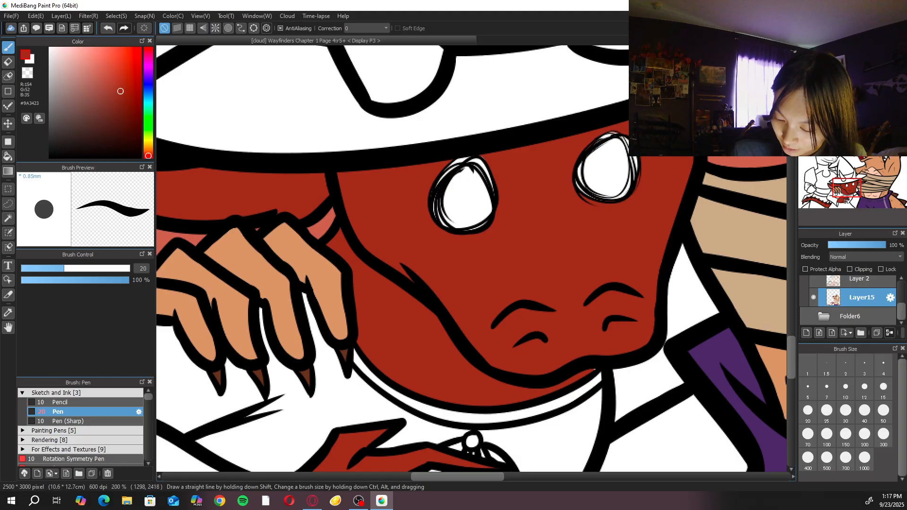
right_click(609, 169)
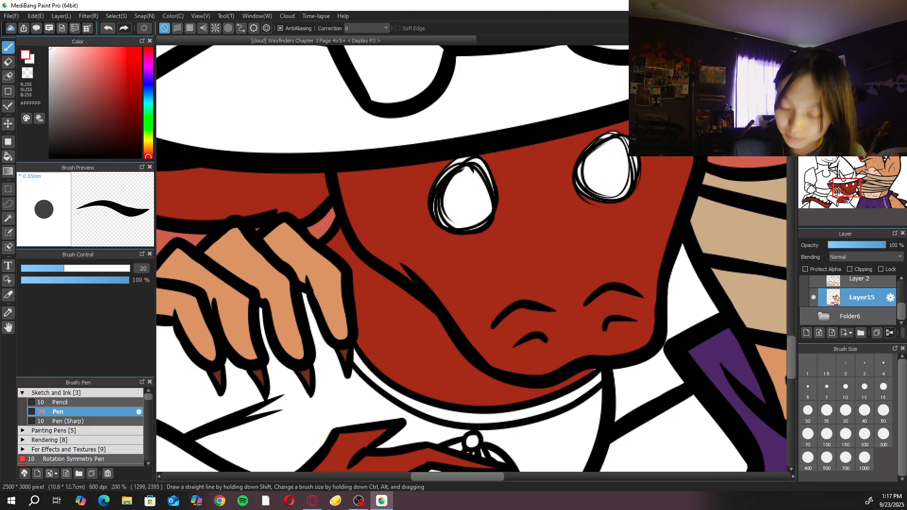
key(ctrl+minus)
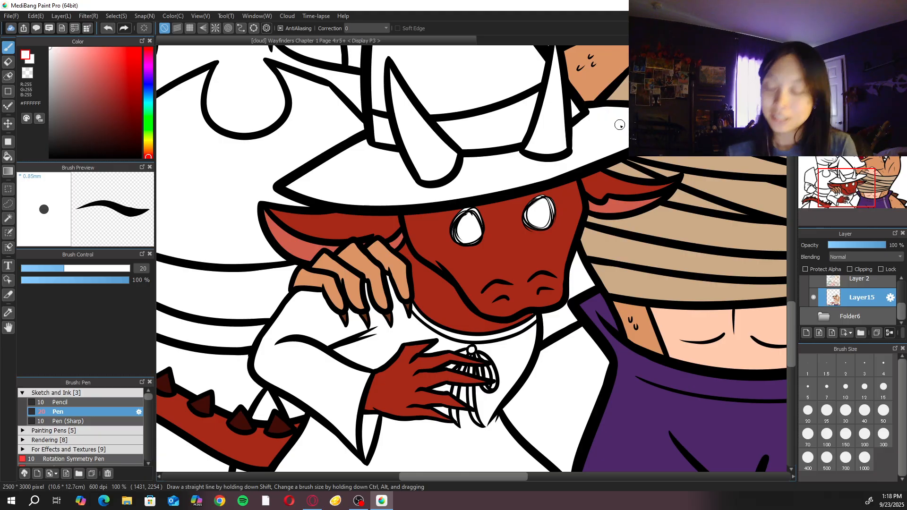
Choose the pale yellow #DDCF9E and fill both horns on the witch hat with it
scroll(581, 136, up, 4)
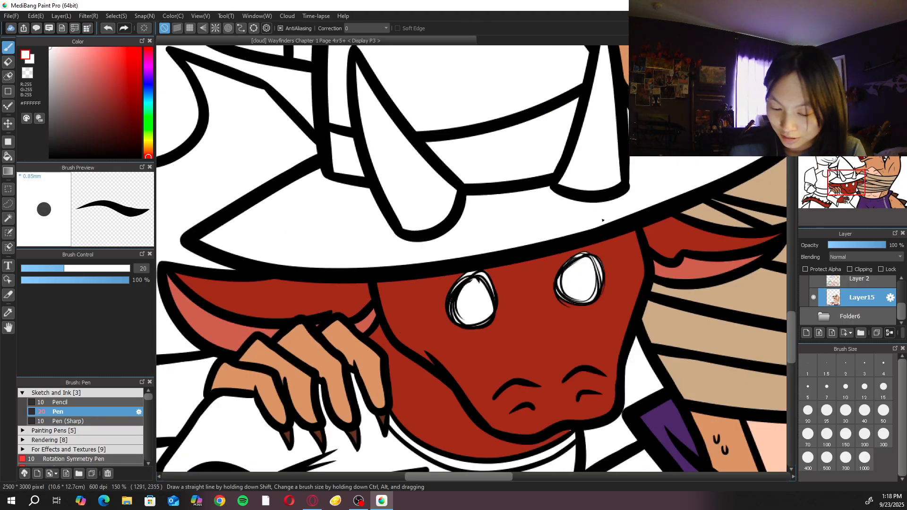
click(149, 148)
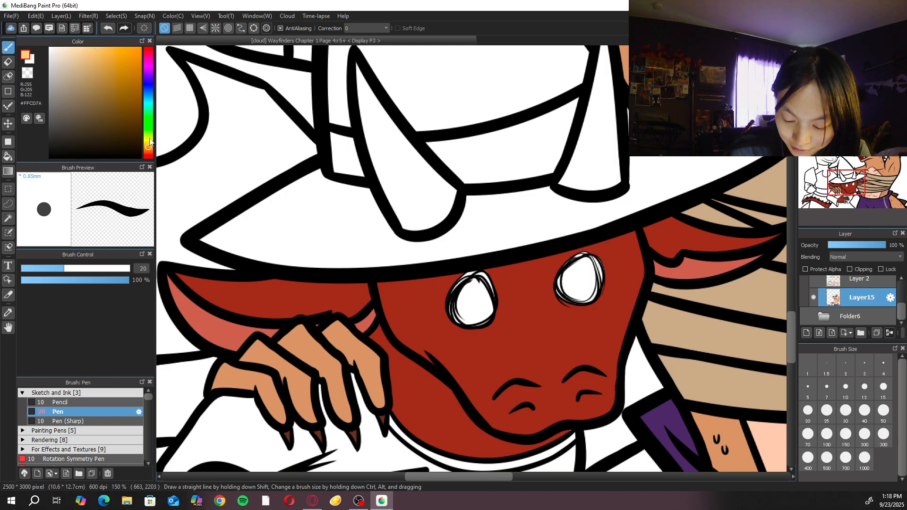
click(151, 150)
click(150, 145)
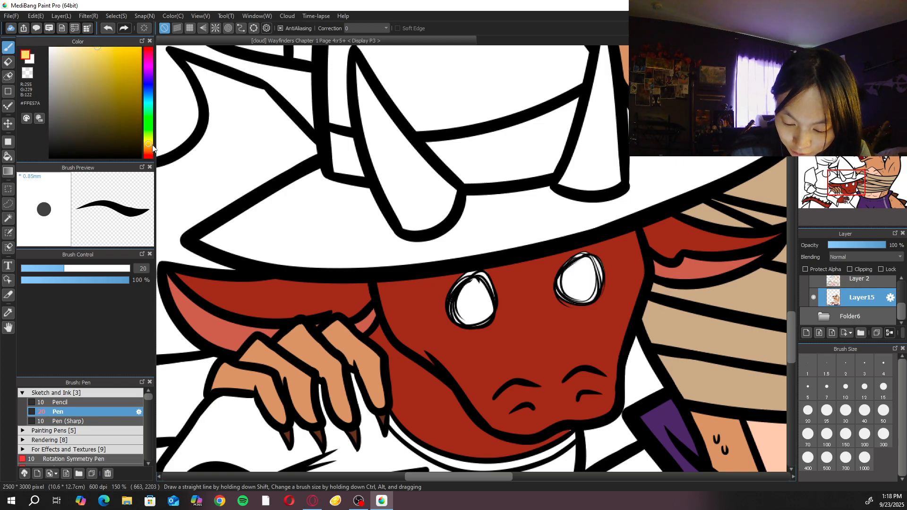
click(75, 62)
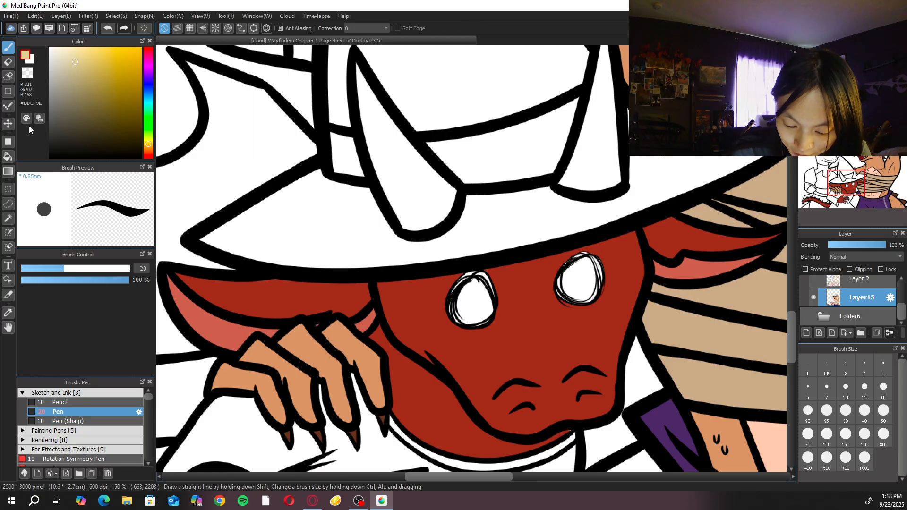
click(8, 156)
click(423, 181)
click(604, 154)
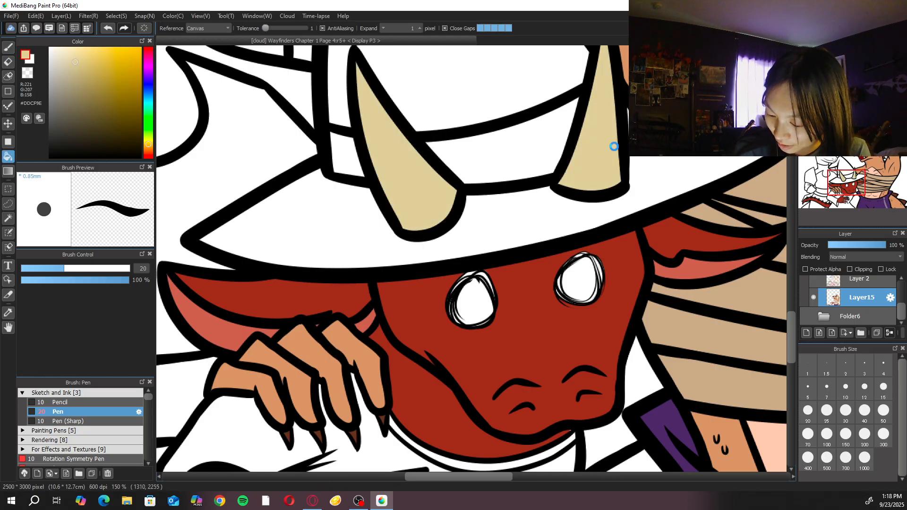
Choose the magenta #A72B69 and try it as a fill on the witch hat's crown, folded tip and brim
scroll(615, 144, down, 3)
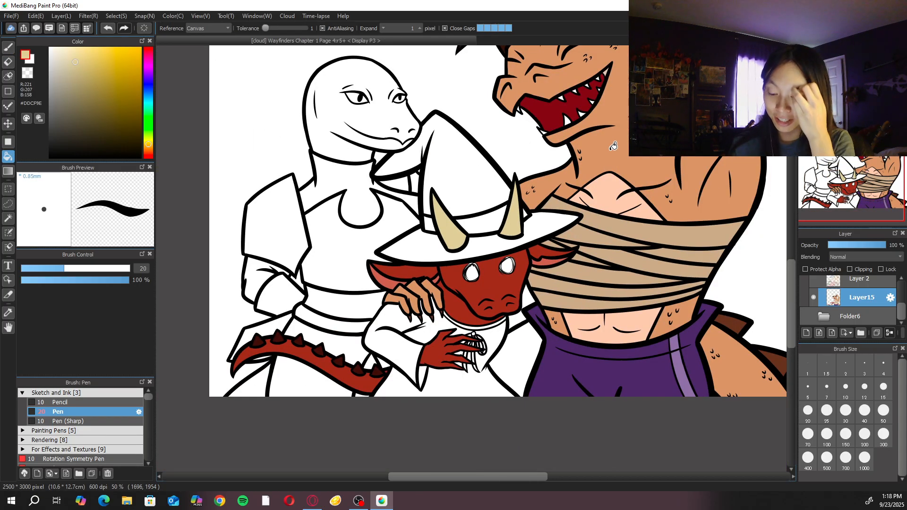
scroll(613, 145, up, 3)
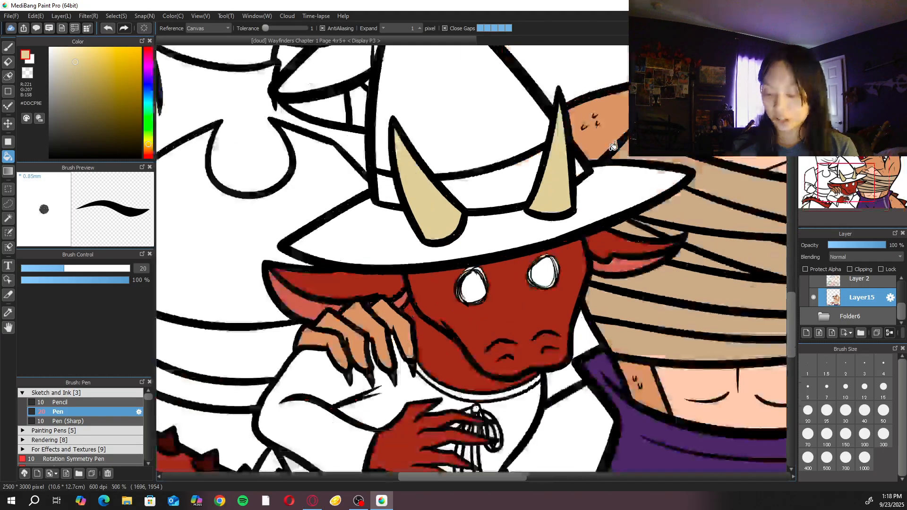
scroll(592, 169, up, 3)
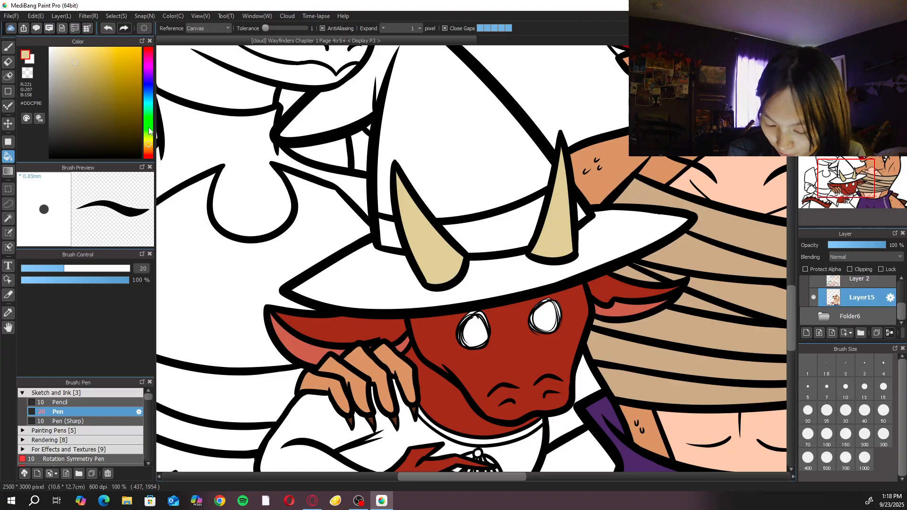
click(149, 59)
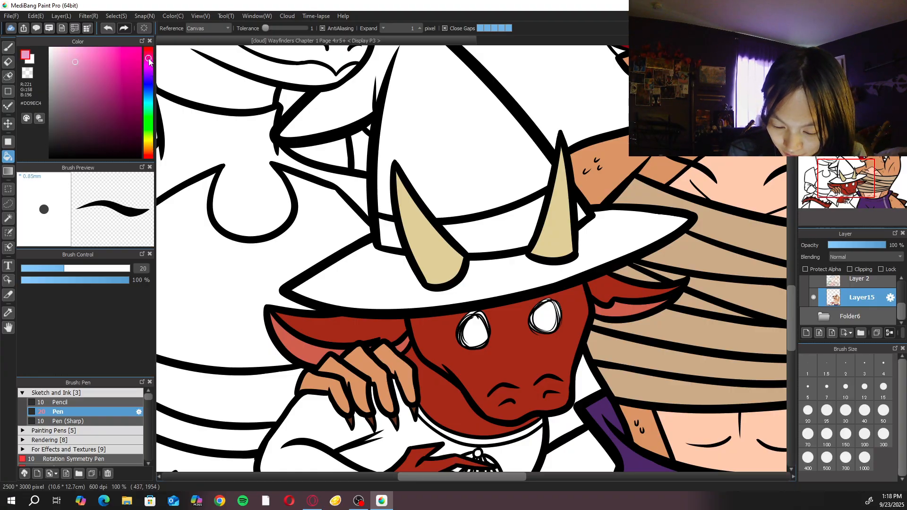
click(116, 90)
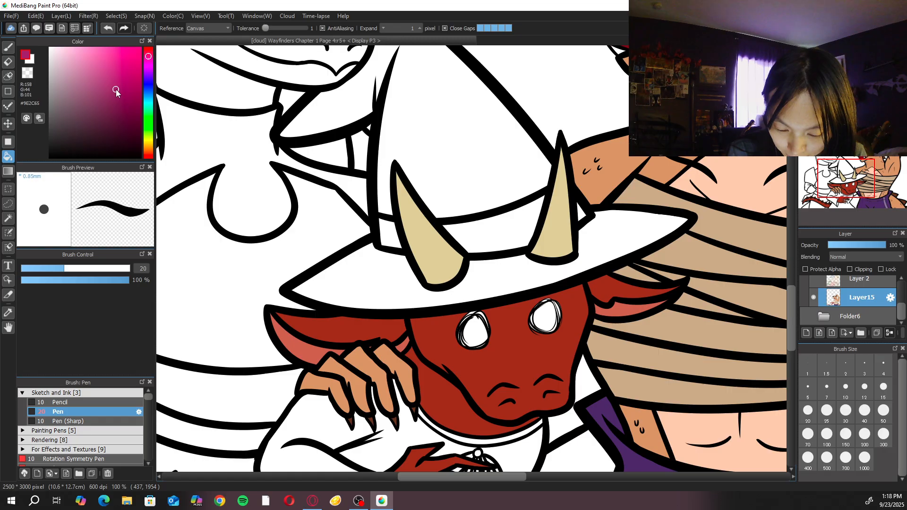
click(491, 173)
click(496, 262)
click(600, 248)
click(392, 281)
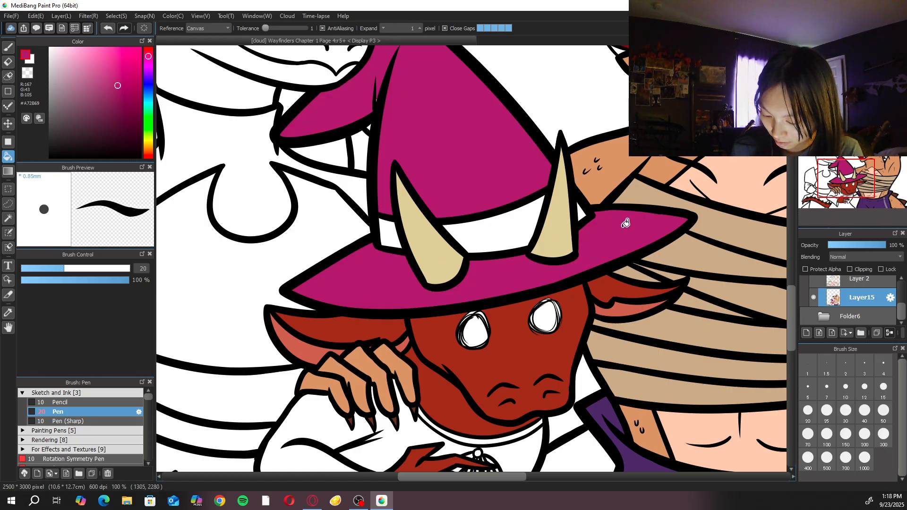
Try the same magenta on the horned character's robe and undo all the magenta fills on robe and hat
key(ctrl+minus)
click(401, 339)
click(410, 376)
click(481, 400)
key(ctrl+z)
key(ctrl+z)
key(ctrl+z)
key(ctrl+z)
key(ctrl+z)
key(ctrl+z)
key(ctrl+z)
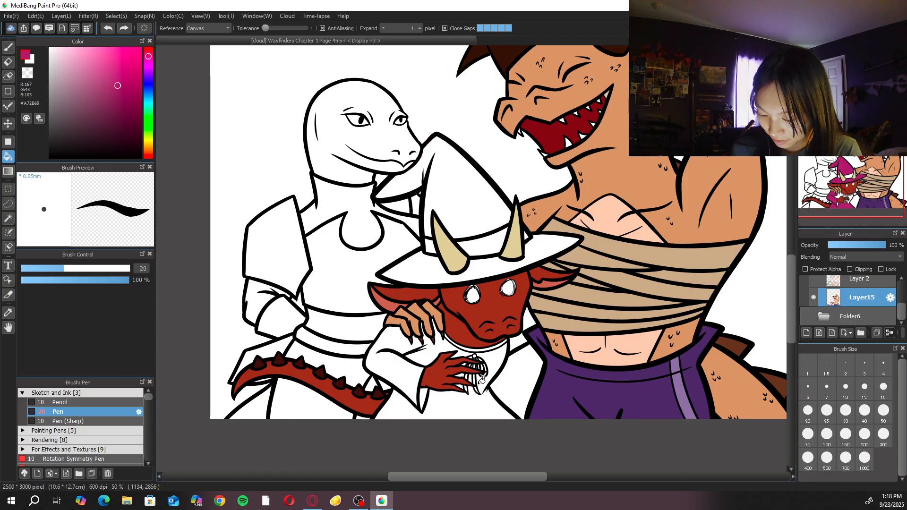
Choose the dark blue #373A8D and fill the witch hat's crown, folded tip and brim with it
key(ctrl+plus)
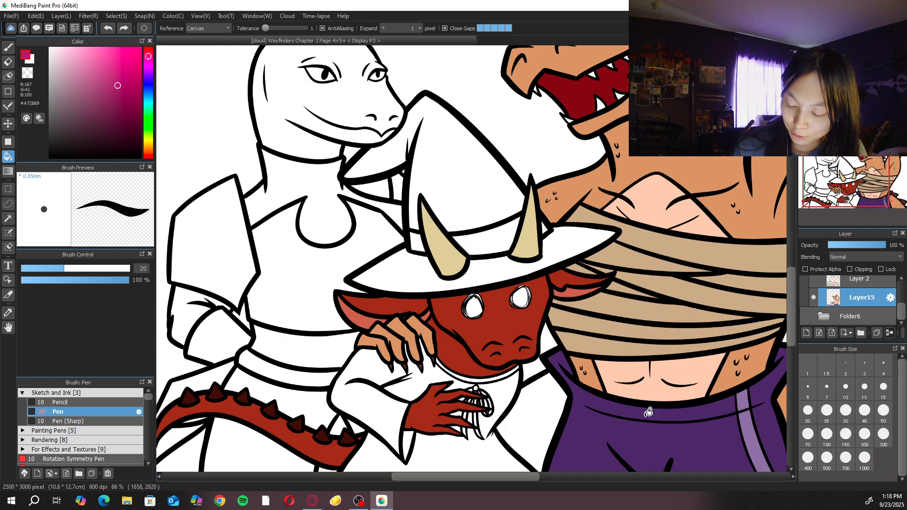
click(148, 86)
mouse_move(106, 91)
mouse_down()
mouse_move(104, 70)
mouse_move(107, 94)
mouse_up()
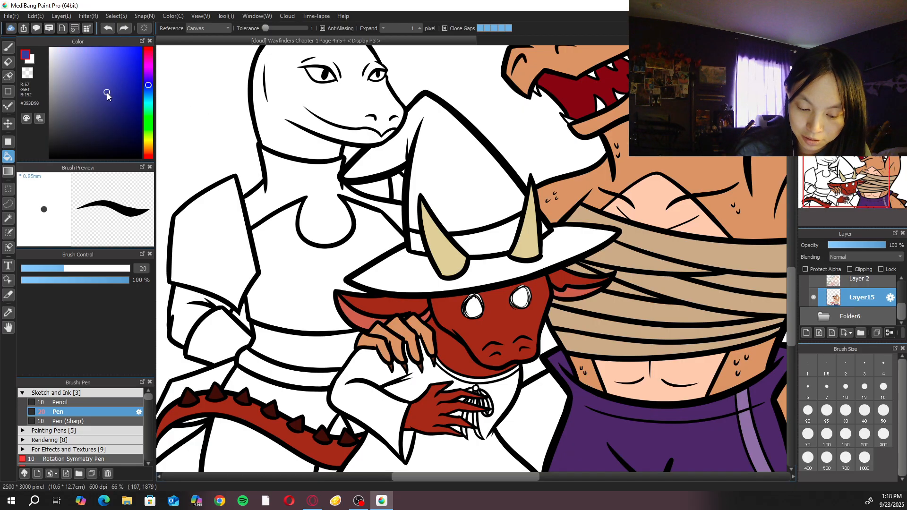
click(497, 268)
click(437, 277)
click(562, 247)
click(495, 207)
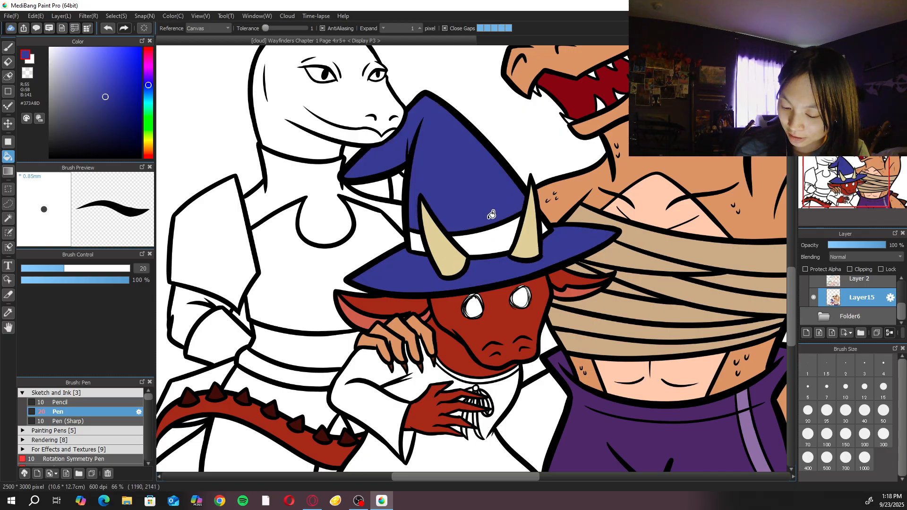
Fill the shoulder, sleeve and lower body of the horned character's robe with the same dark blue
click(414, 365)
click(429, 371)
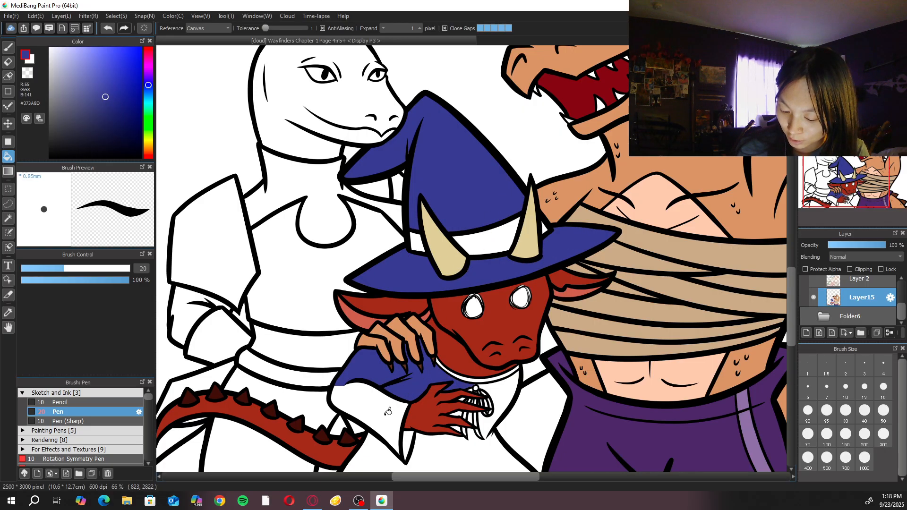
click(386, 412)
click(449, 450)
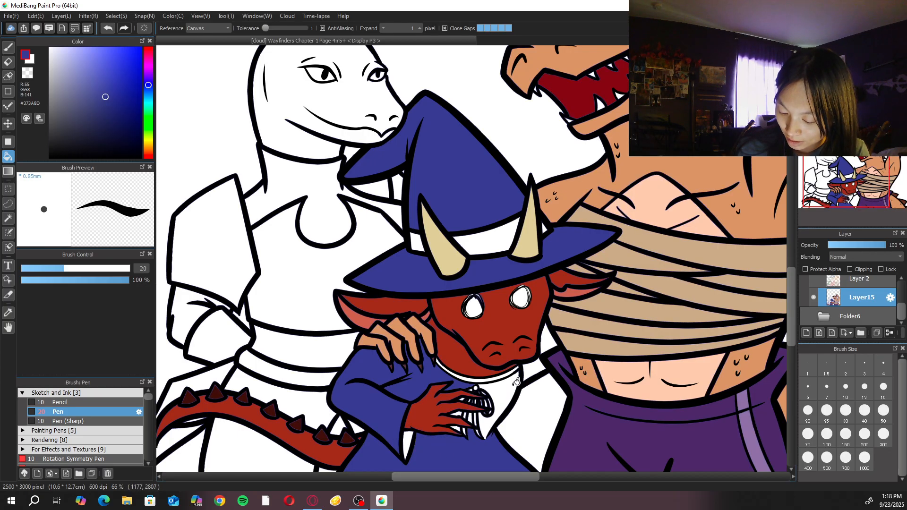
Fill the remaining small robe areas around the pendant and between the fingers with the same blue
drag(566, 313, 550, 230)
key(ctrl+plus)
key(ctrl+plus)
click(462, 451)
click(425, 430)
click(401, 420)
click(397, 453)
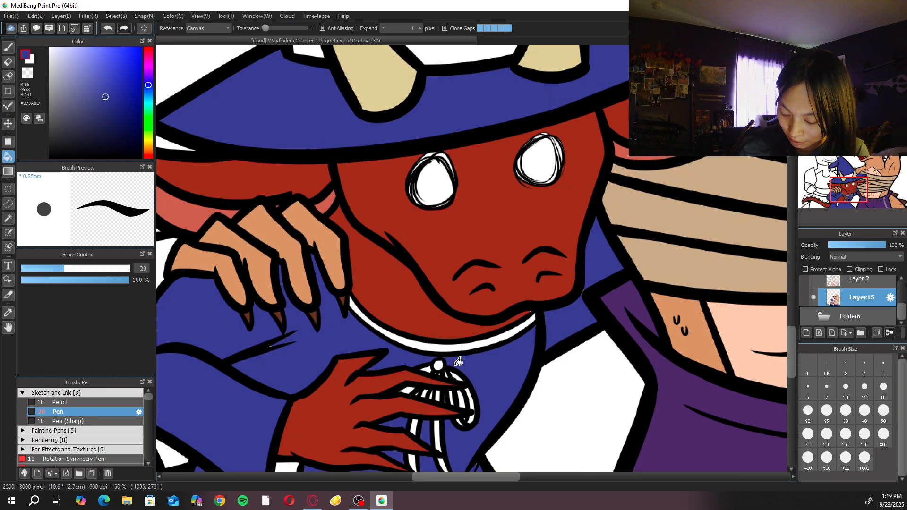
Touch up the unfilled edges of the robe around the collar and pendant with the Pen at size 20, sampling the robe's blue
scroll(452, 365, up, 2)
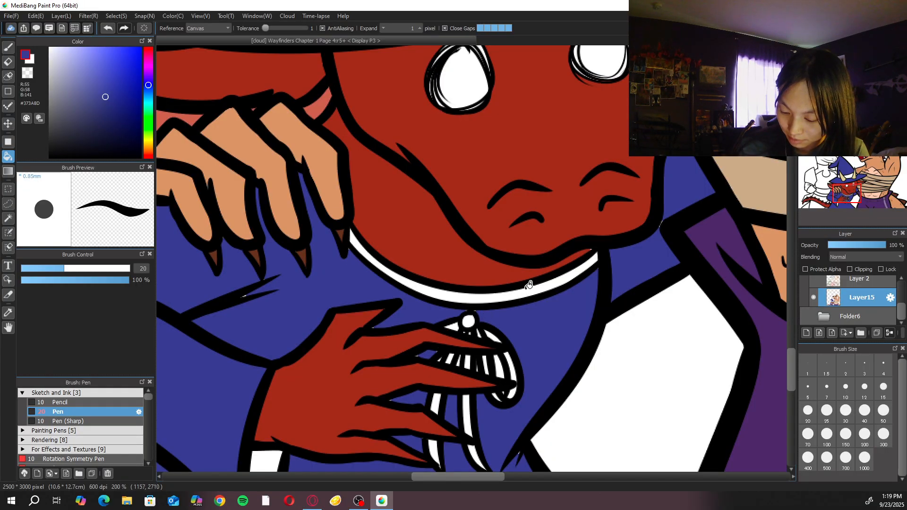
key(b)
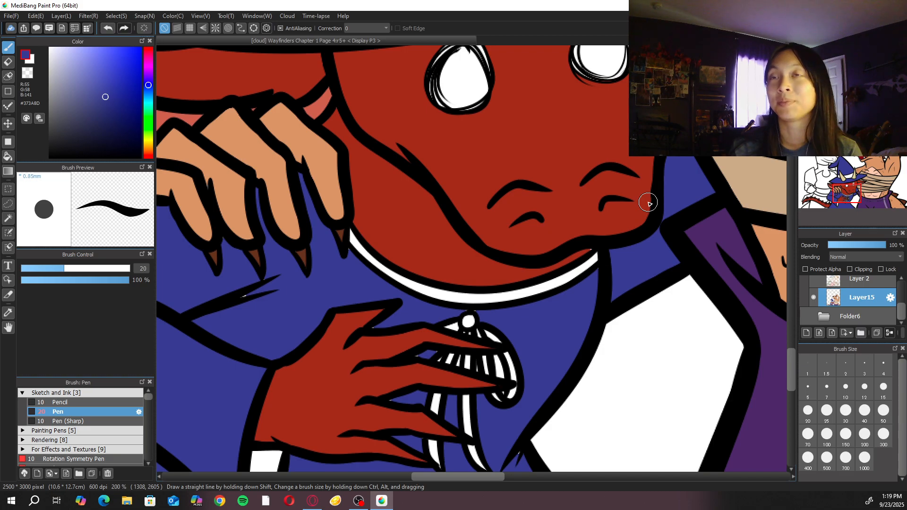
alt+click(582, 253)
alt+click(585, 295)
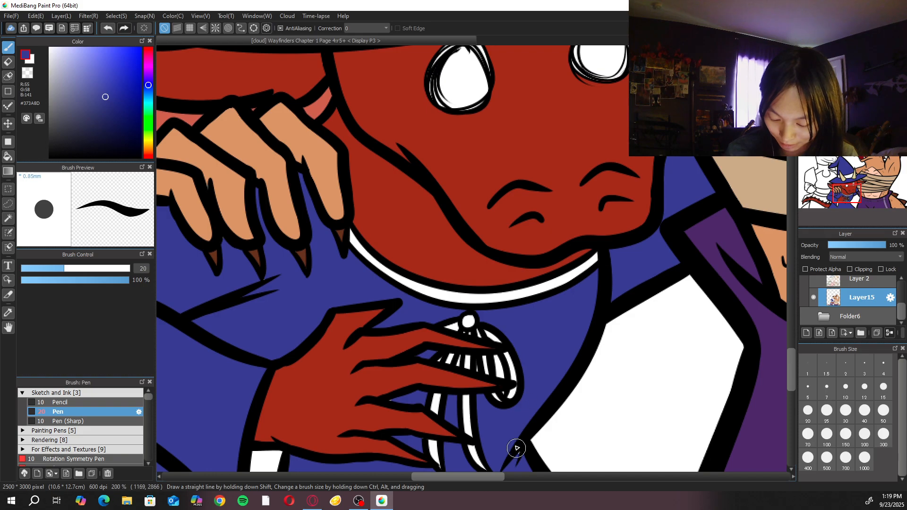
drag(441, 344, 479, 321)
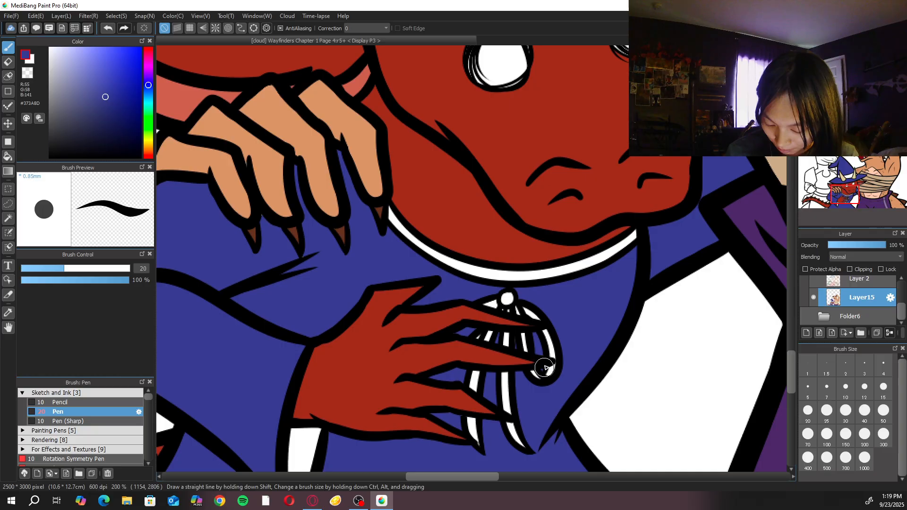
key(ctrl+plus)
scroll(552, 251, down, 3)
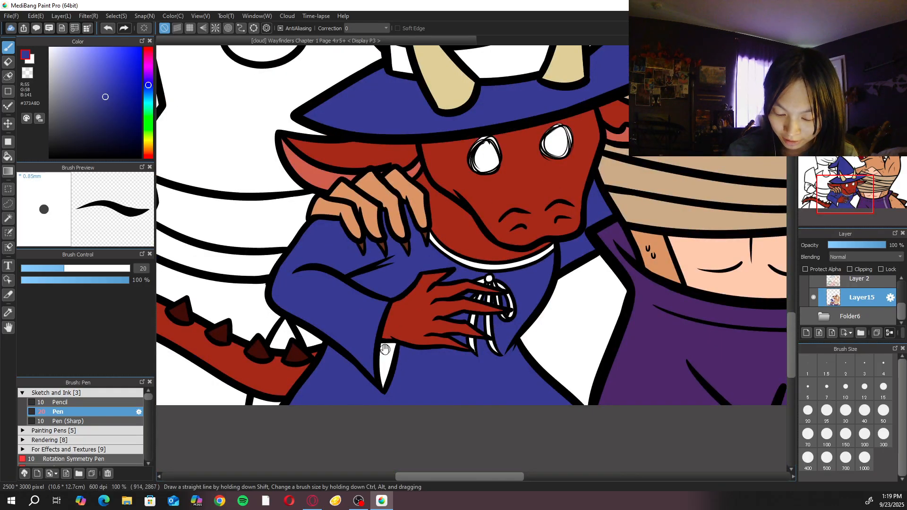
Darken the blue to #25264F, fill the inside of the robe's sleeve opening and touch up its edges with the Pen
scroll(385, 349, up, 1)
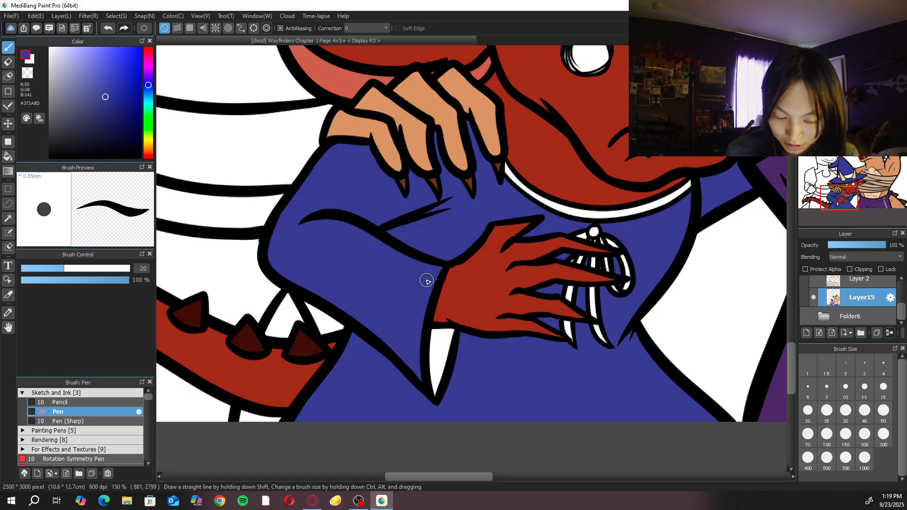
click(96, 124)
right_click(343, 192)
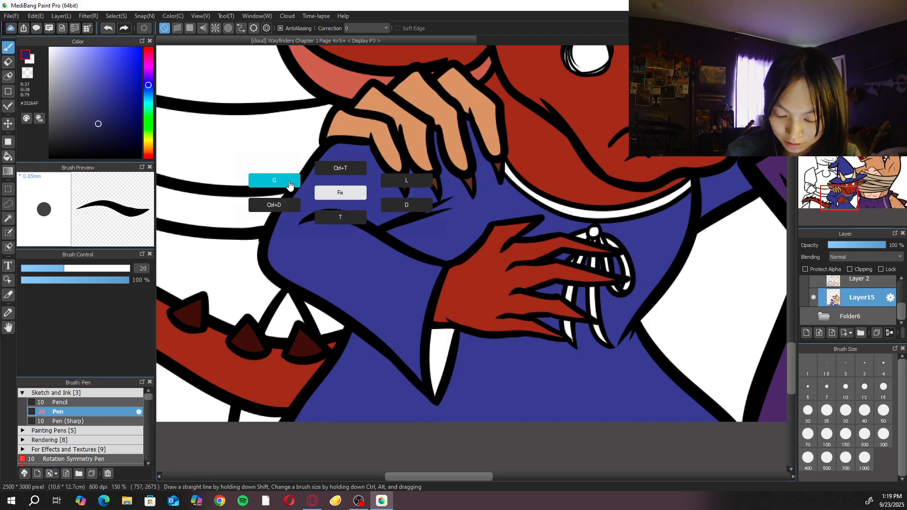
click(344, 193)
click(446, 352)
scroll(448, 353, up, 1)
key(b)
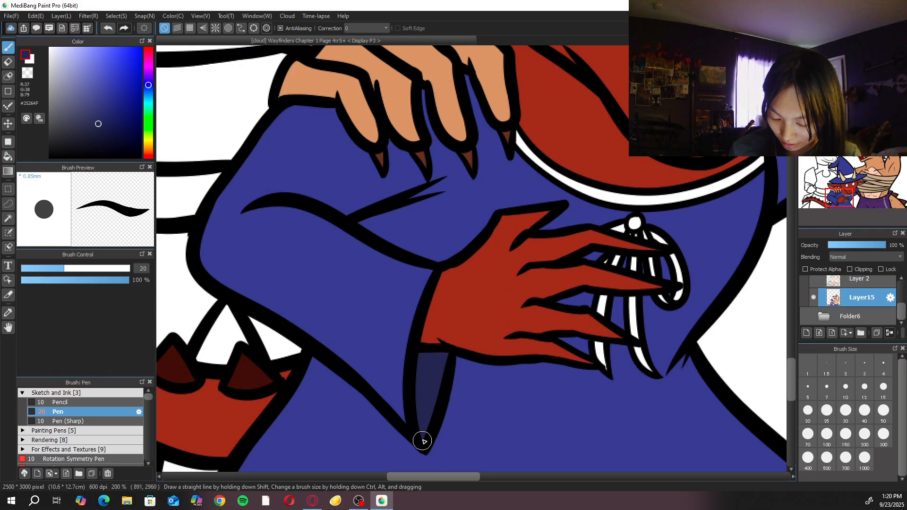
scroll(454, 359, down, 3)
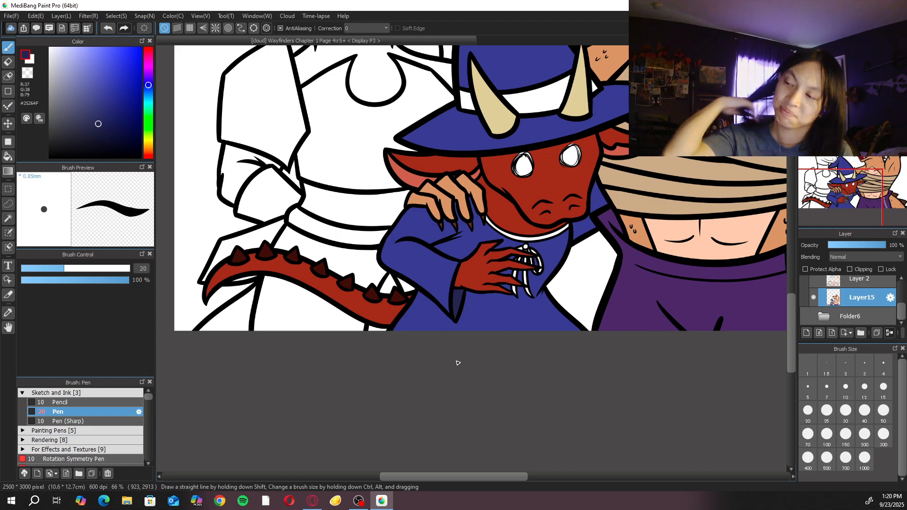
Choose the golden yellow #FFC965 and fill the three visible parts of the witch hat's band with it
drag(568, 198, 501, 319)
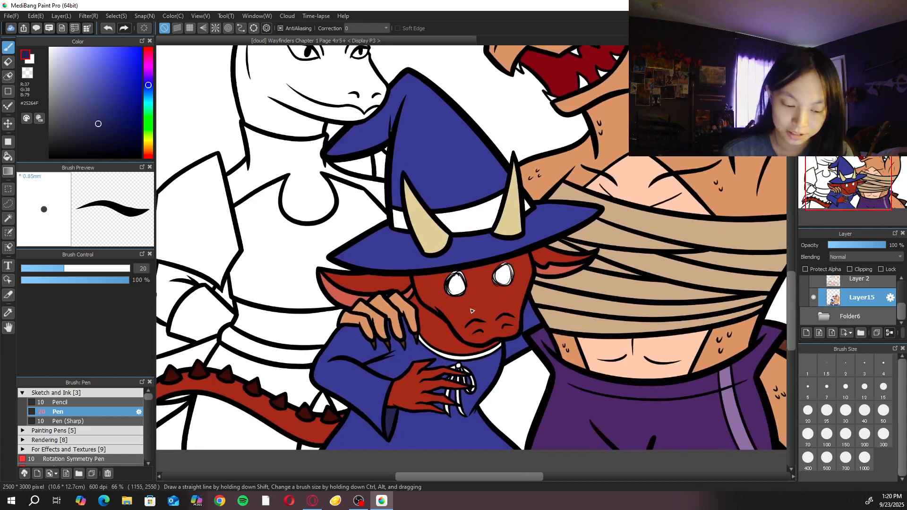
click(148, 144)
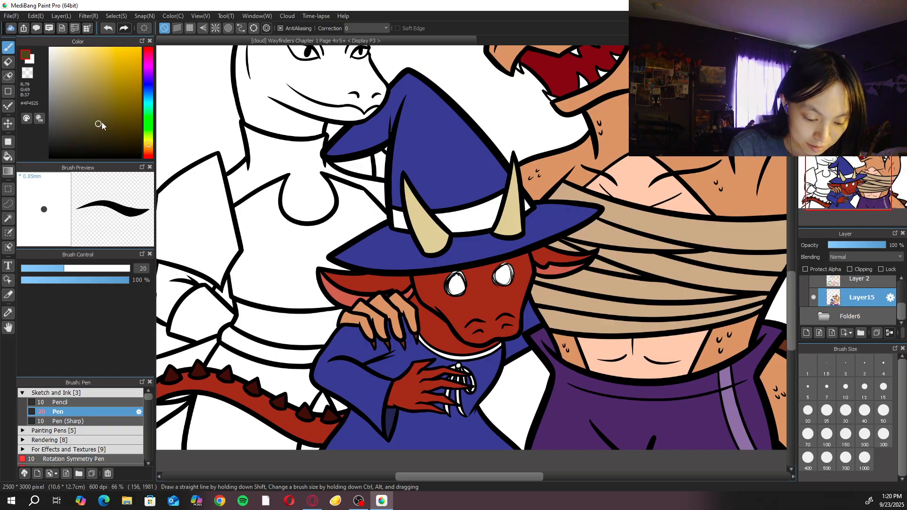
click(151, 146)
mouse_move(105, 111)
mouse_down()
mouse_move(115, 76)
mouse_move(107, 50)
mouse_up()
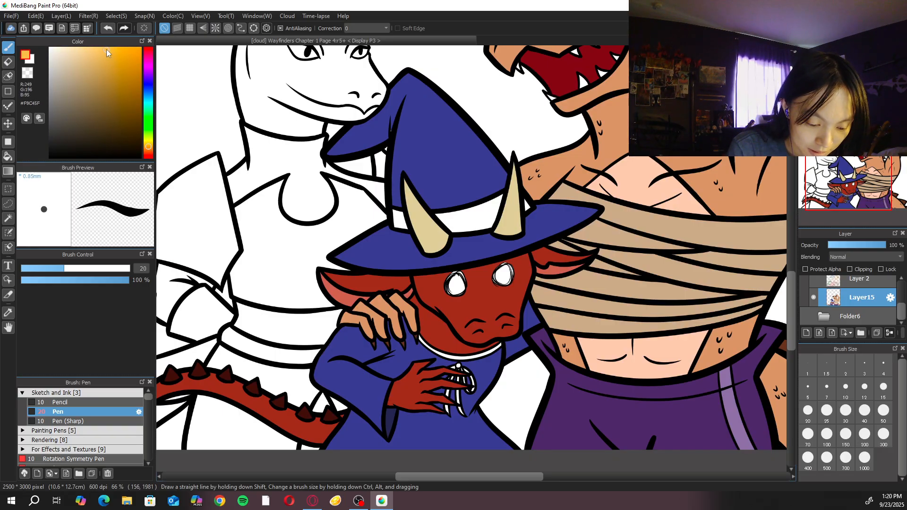
key(g)
scroll(470, 172, up, 5)
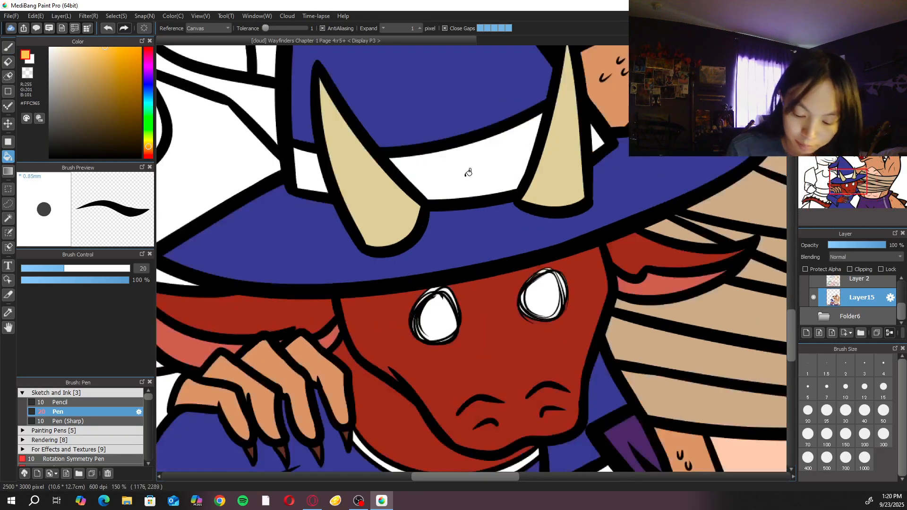
click(470, 172)
click(320, 171)
click(597, 139)
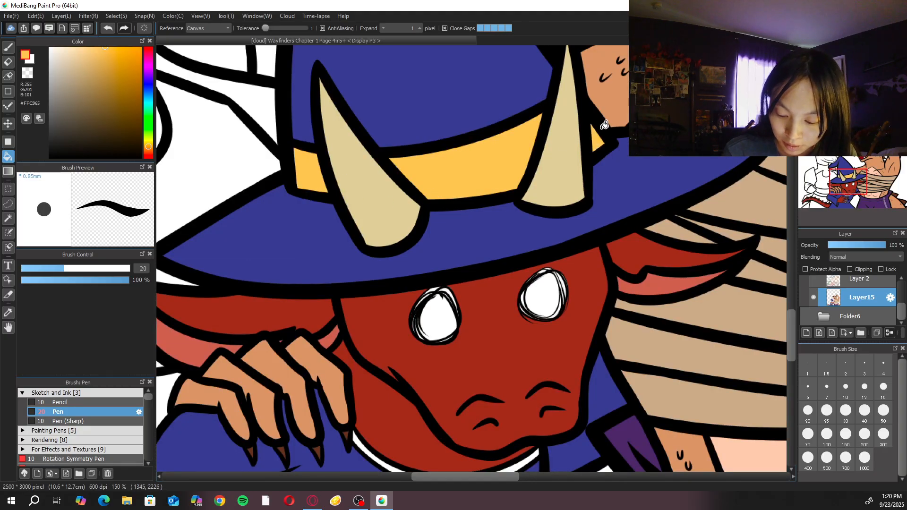
Paint the robe's collar trim in the same golden yellow with the Pen at size 20
key(b)
drag(541, 145, 544, 131)
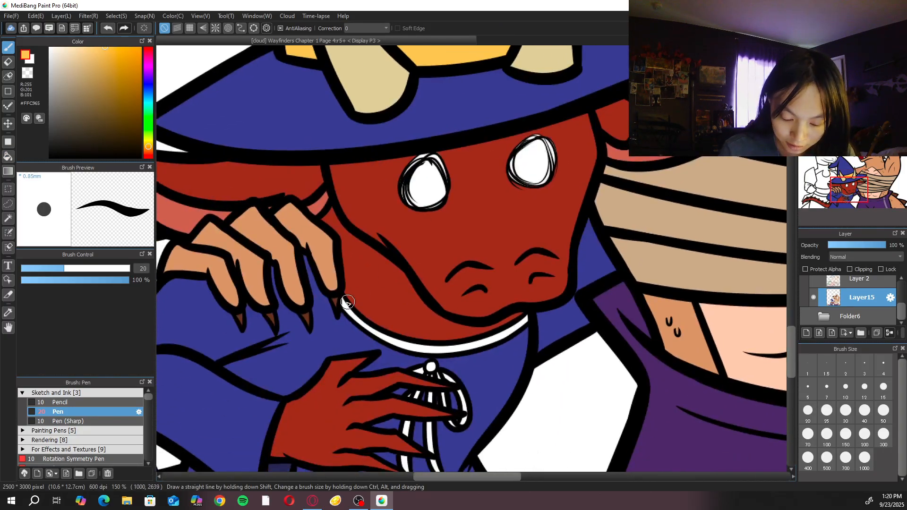
mouse_move(344, 304)
mouse_down()
mouse_move(378, 334)
mouse_move(344, 300)
mouse_move(394, 339)
mouse_move(378, 331)
mouse_move(434, 349)
mouse_move(402, 337)
mouse_move(472, 344)
mouse_move(458, 327)
mouse_move(455, 343)
mouse_move(434, 348)
mouse_move(500, 333)
mouse_move(466, 345)
mouse_move(485, 343)
mouse_move(524, 322)
mouse_up()
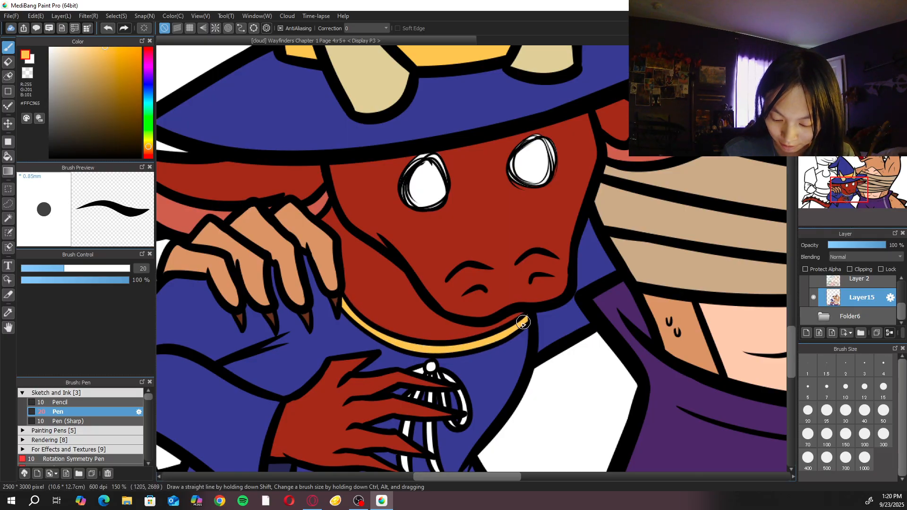
scroll(519, 319, down, 3)
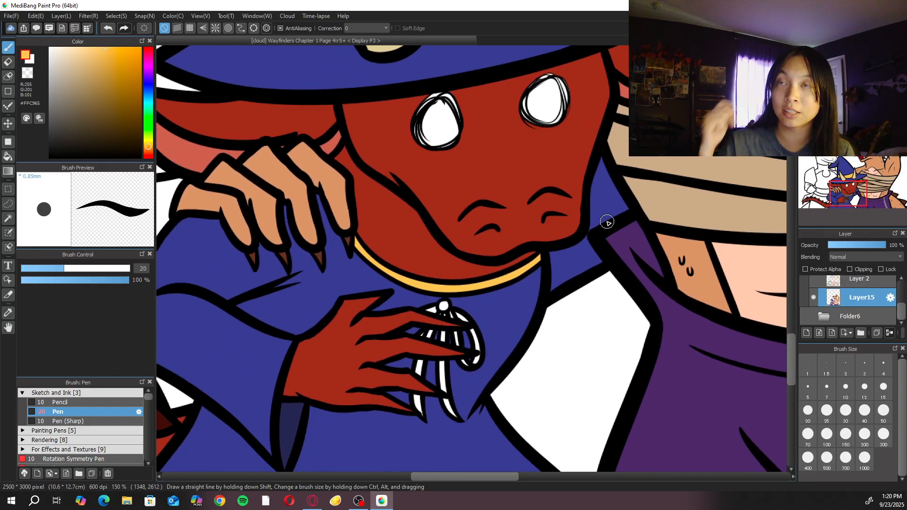
Browse the cloud artworks and open Crystal Tiefling for reference
click(11, 15)
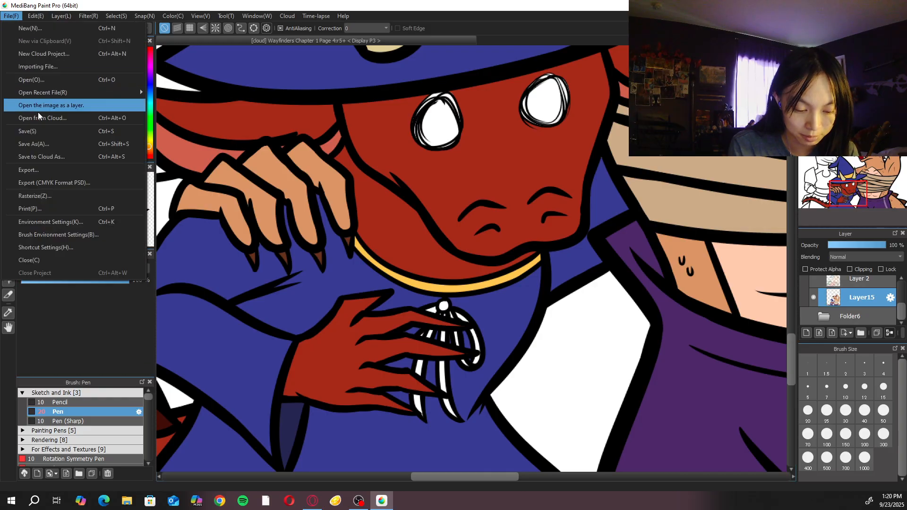
click(74, 119)
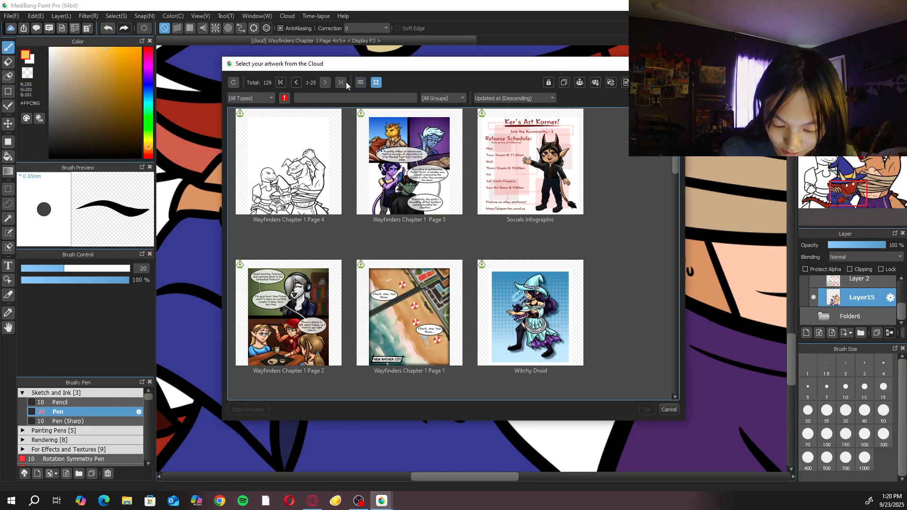
click(326, 84)
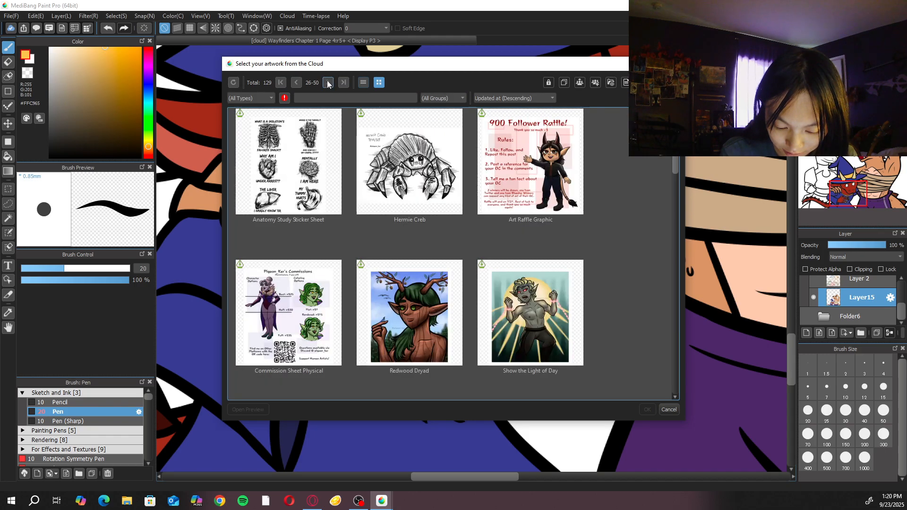
click(328, 83)
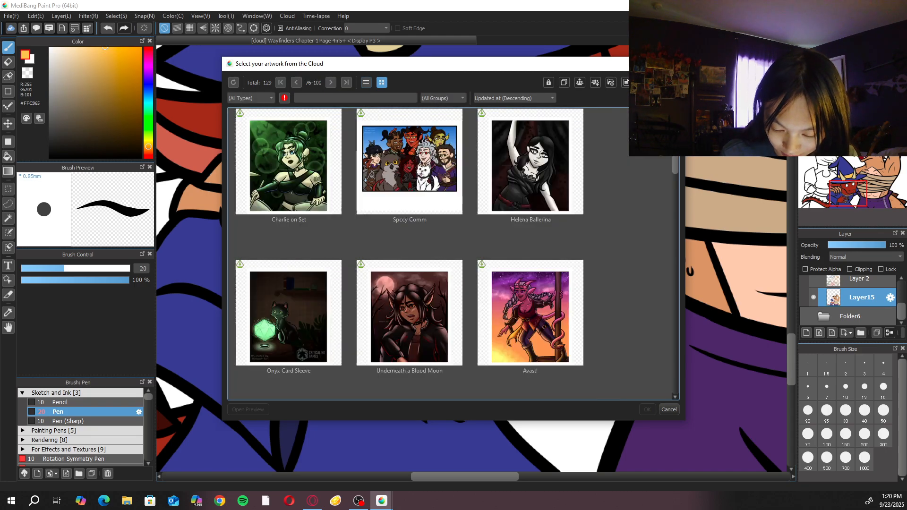
drag(675, 165, 654, 362)
click(331, 83)
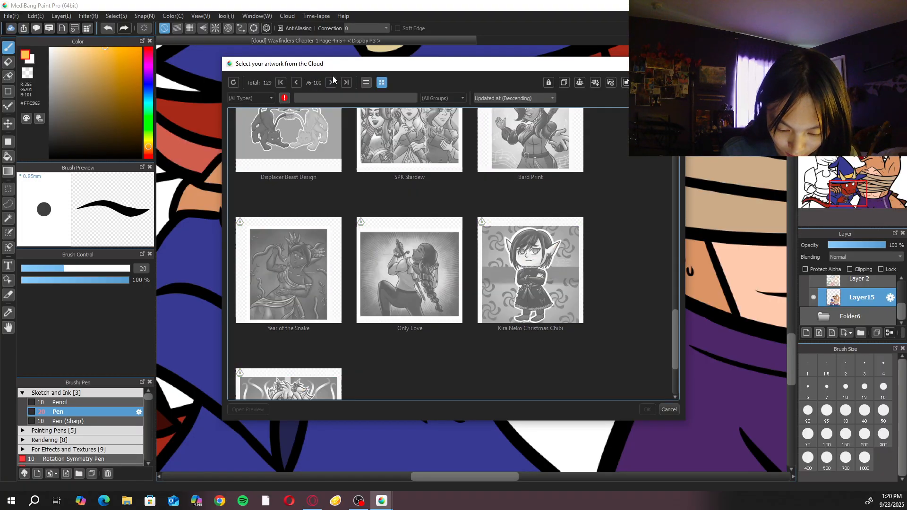
drag(675, 162, 642, 217)
click(306, 320)
click(646, 409)
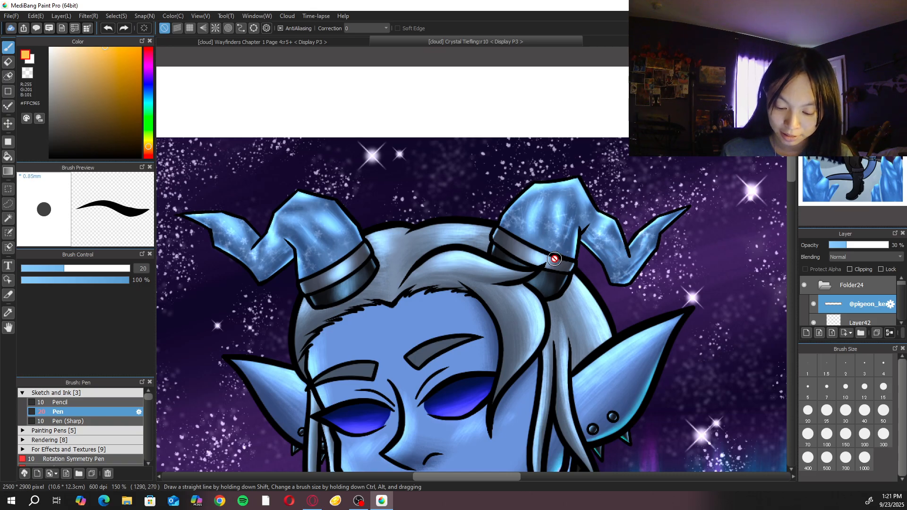
Examine the horned character's head in the Crystal Tiefling artwork and close that file
drag(628, 233, 634, 185)
scroll(614, 227, down, 2)
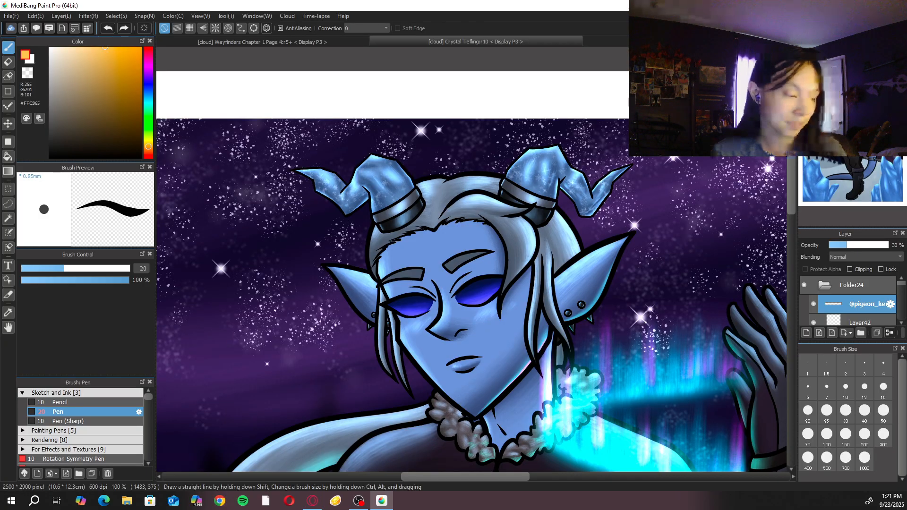
key(ctrl+w)
Touch up the edges of both of the red character's ears with the Pen, sampling the pink, tan and red around them
scroll(497, 262, up, 4)
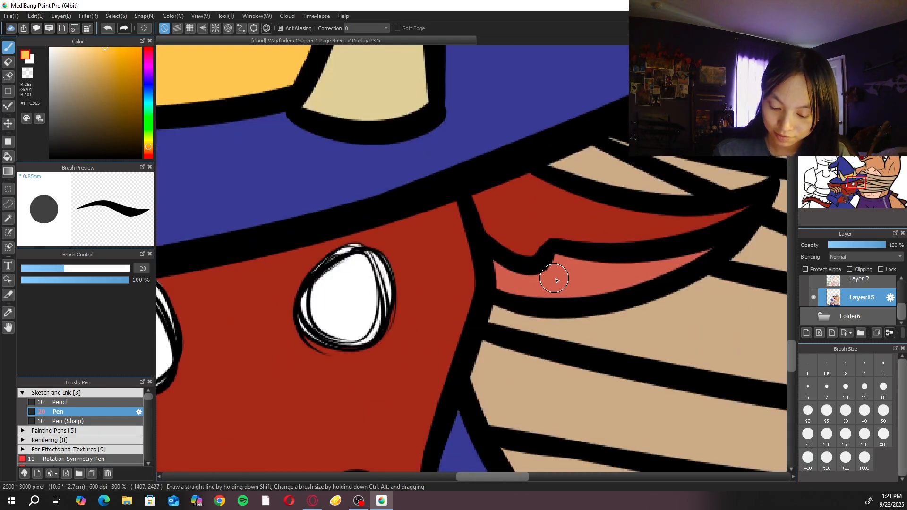
alt+click(497, 262)
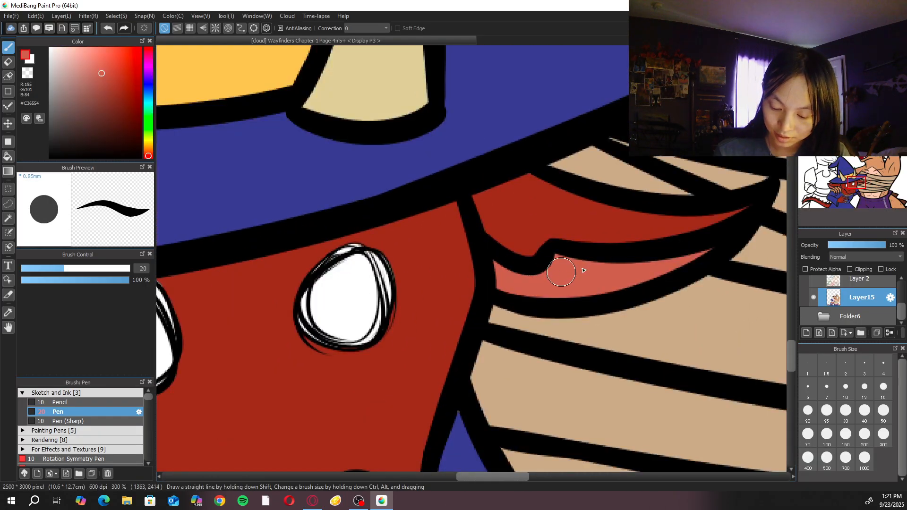
alt+click(644, 178)
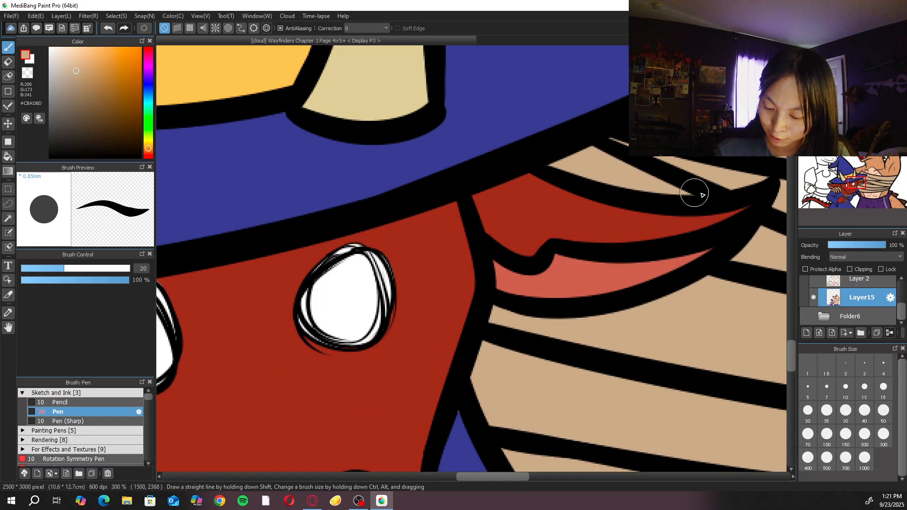
alt+click(697, 267)
scroll(719, 237, down, 3)
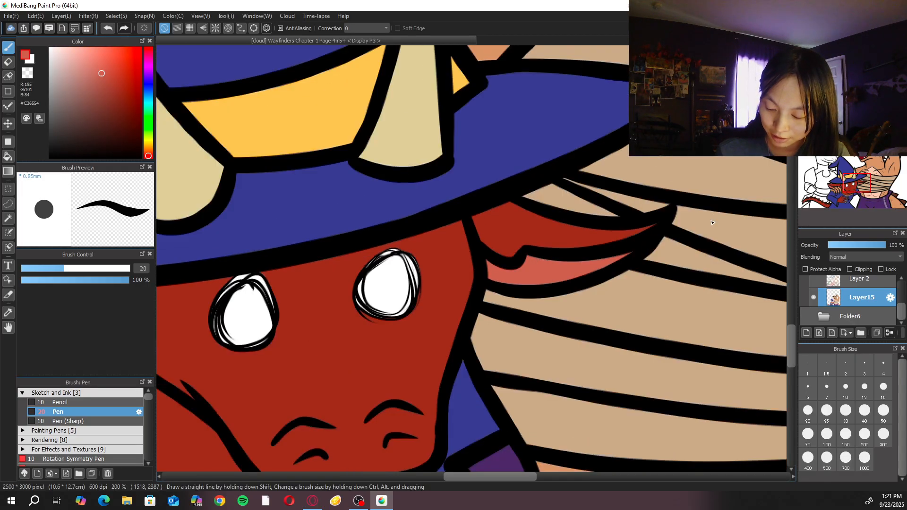
scroll(272, 249, up, 3)
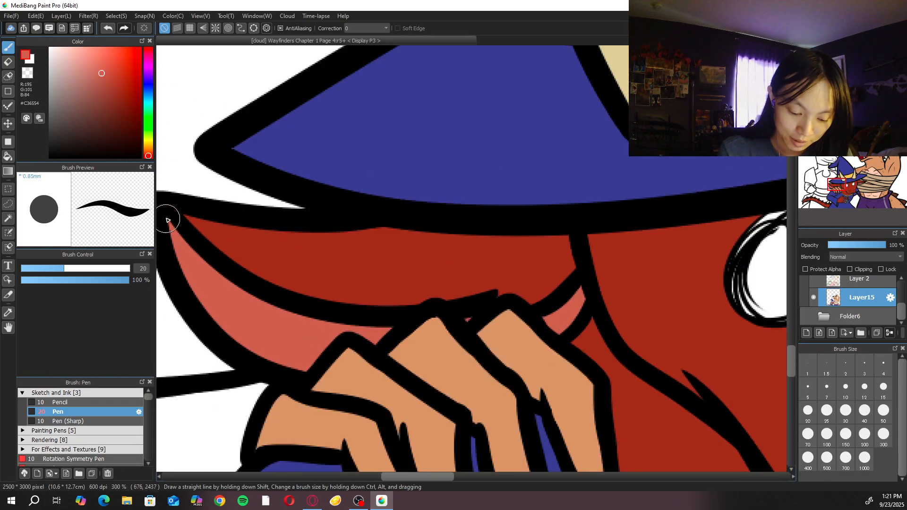
alt+click(207, 237)
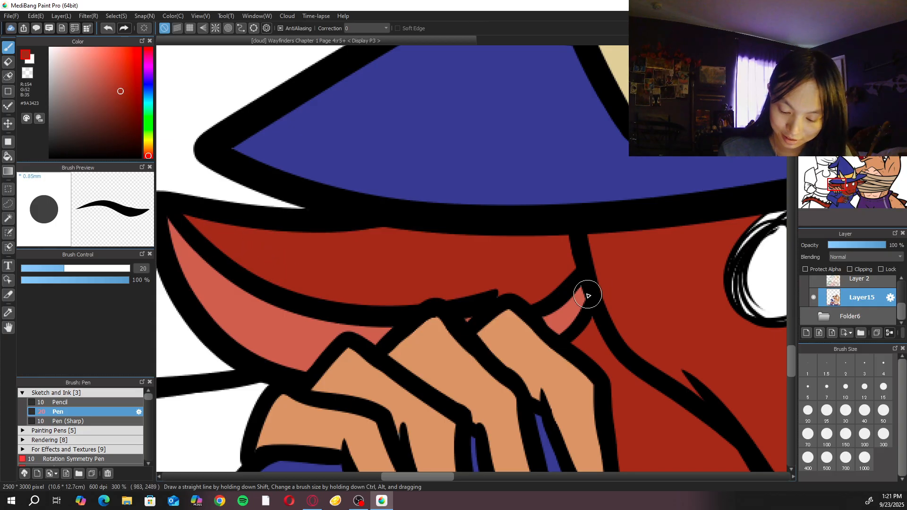
scroll(583, 295, down, 2)
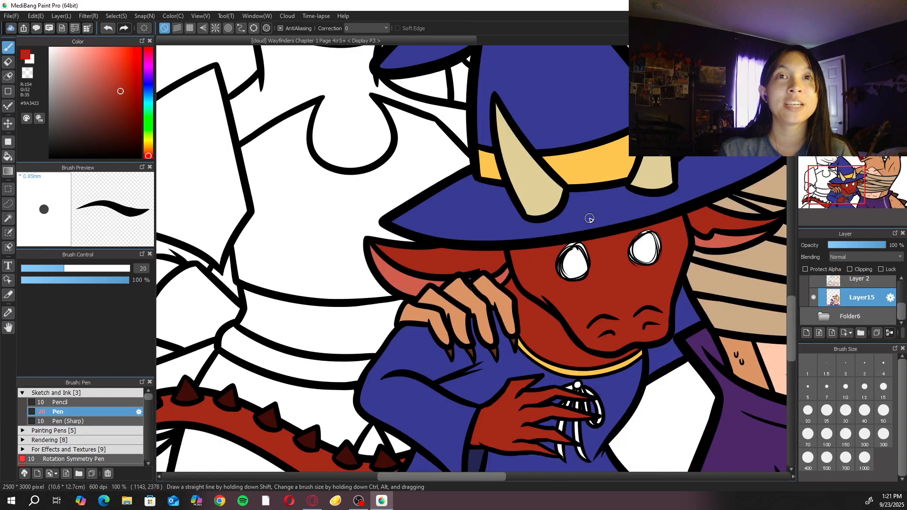
Sample the collar trim's golden yellow #FFC965 and fill the pendant's round bead with it
drag(651, 320, 603, 184)
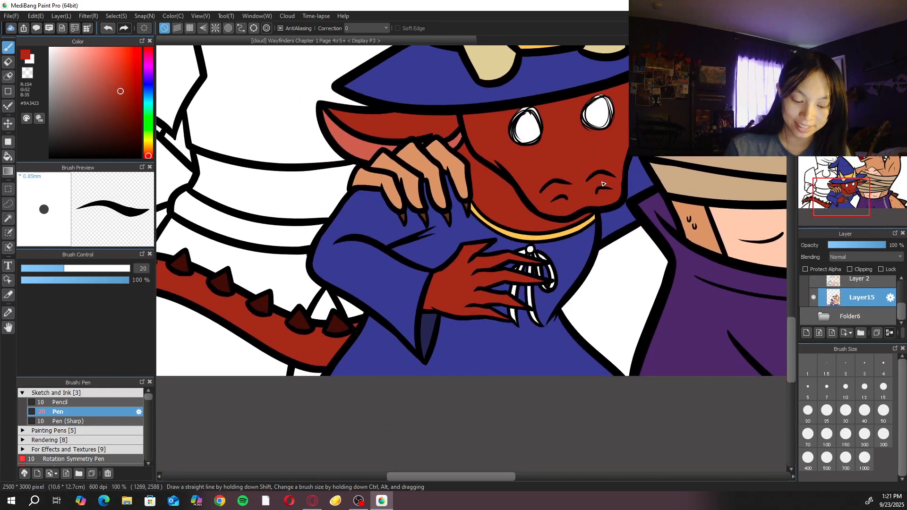
scroll(603, 185, up, 2)
alt+click(598, 219)
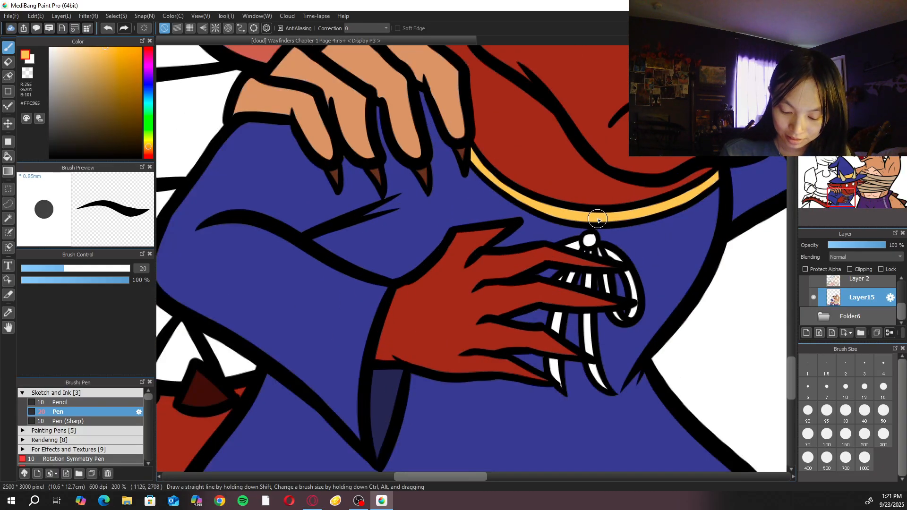
right_click(623, 210)
click(557, 199)
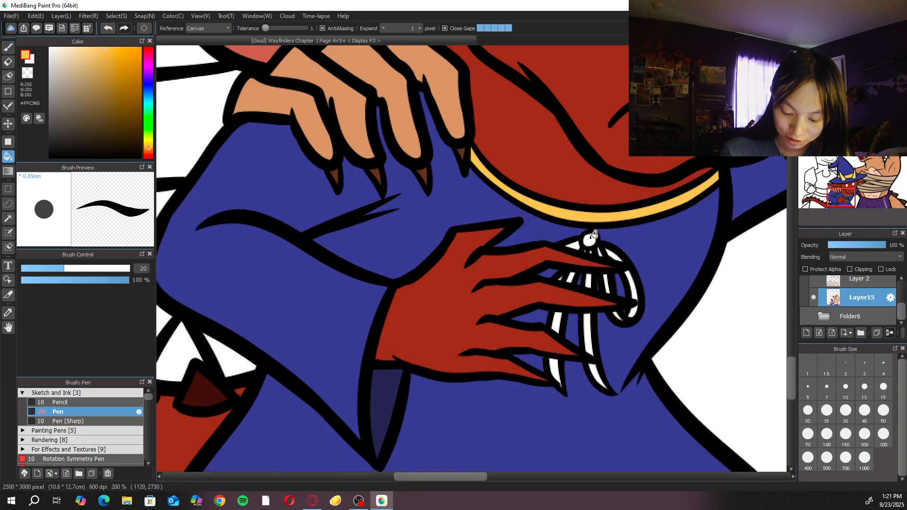
scroll(576, 243, up, 1)
Paint the pendant's strands nearest the palm golden yellow with the Pen at size 20, following them down between the fingers
key(b)
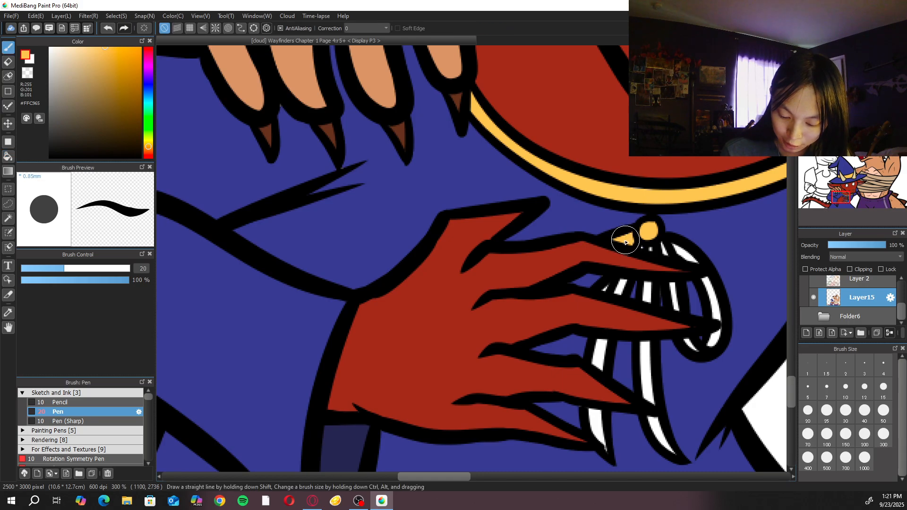
drag(609, 292, 625, 282)
drag(599, 361, 603, 347)
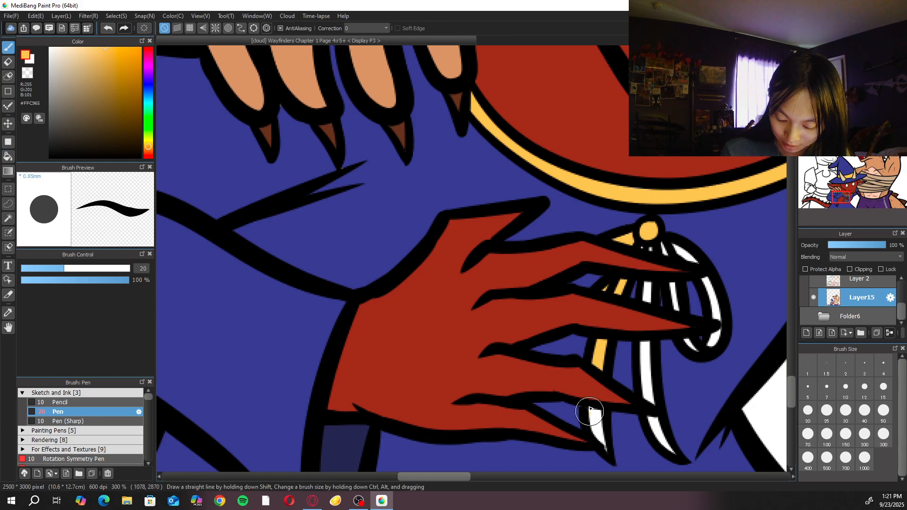
drag(590, 412, 604, 442)
drag(586, 401, 598, 428)
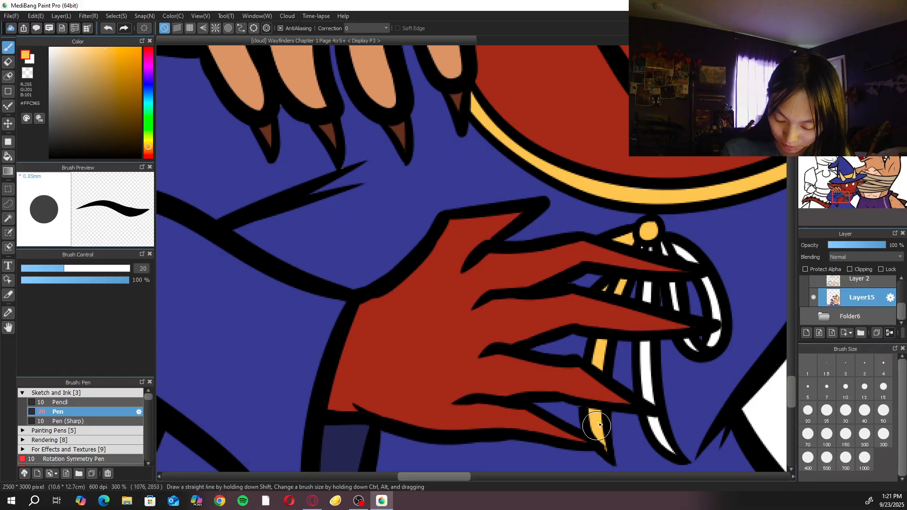
Paint the pendant's long middle strand and its curved loop golden yellow, redoing the stroke at the strand's tip
mouse_move(644, 345)
mouse_down()
mouse_move(651, 417)
mouse_move(677, 460)
mouse_up()
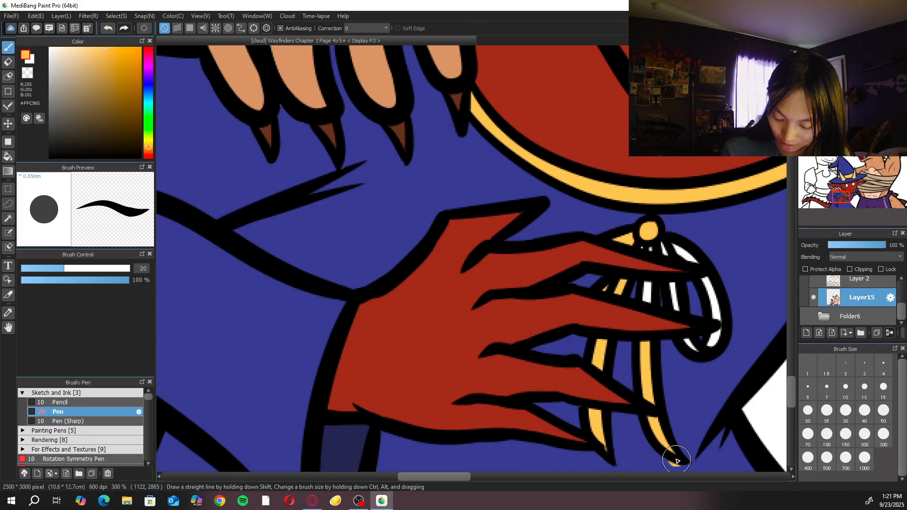
key(ctrl+z)
drag(652, 409, 673, 451)
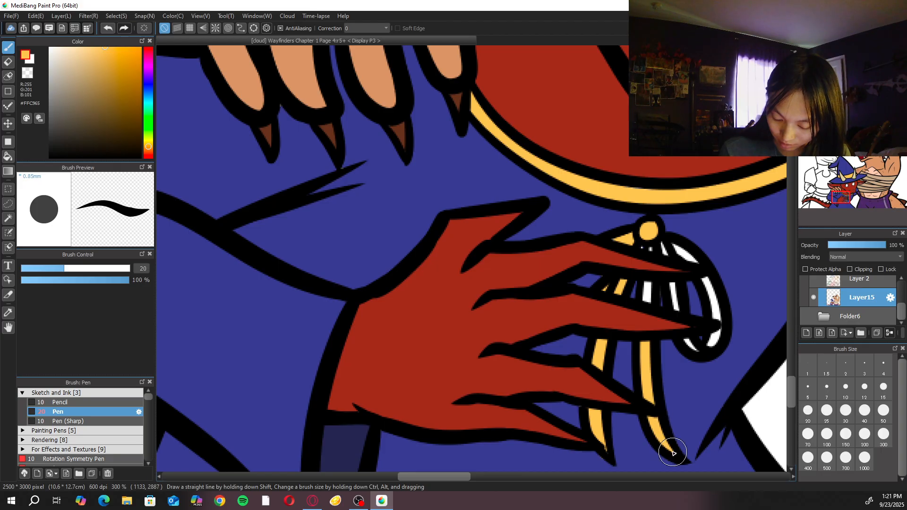
drag(650, 285, 648, 304)
drag(649, 248, 645, 247)
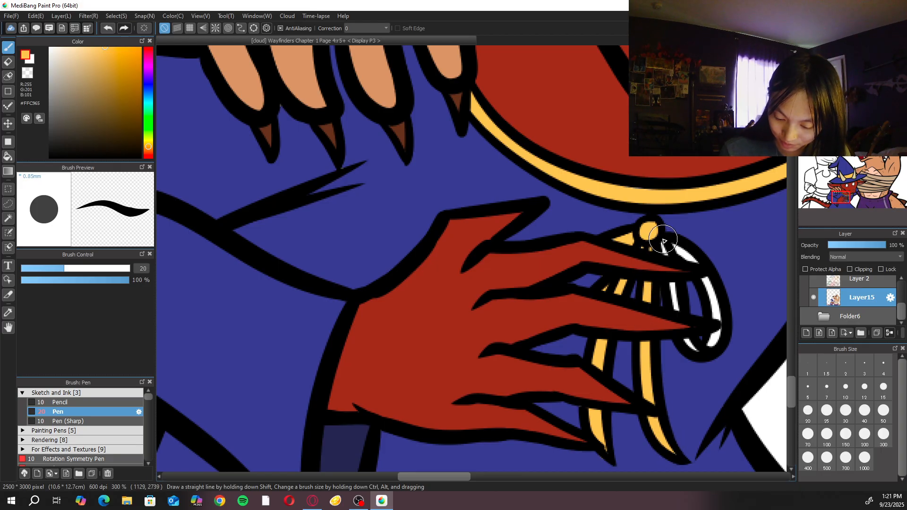
mouse_move(711, 348)
mouse_down()
mouse_move(714, 293)
mouse_move(680, 253)
mouse_move(704, 257)
mouse_move(682, 249)
mouse_up()
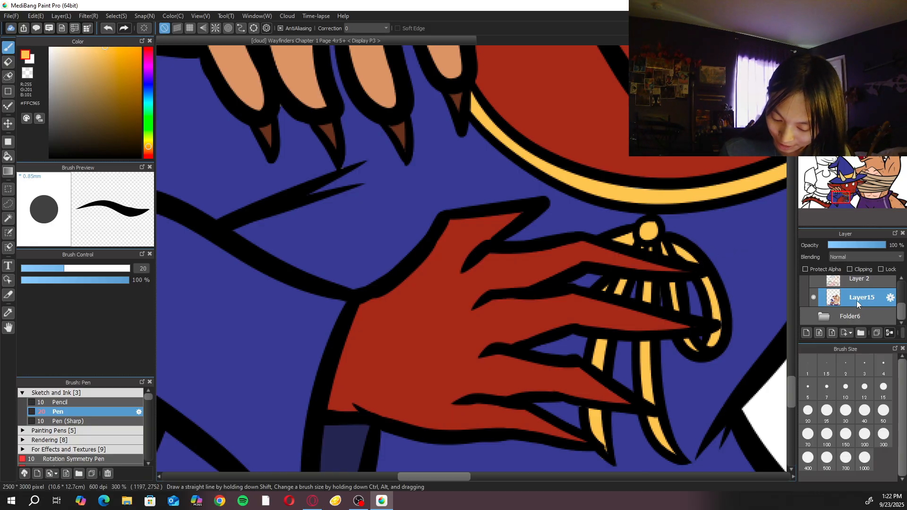
Switch to Layer14 and sample the black of the line art to touch up the outline around the pendant
scroll(902, 313, up, 1)
click(862, 281)
alt+click(507, 243)
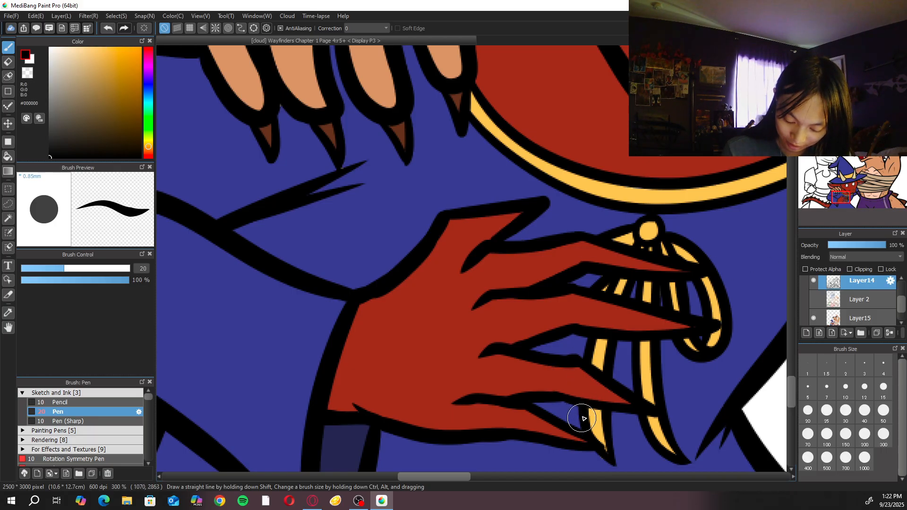
Return to Layer15 and sample the robe's blue #373A8D to touch up the robe beside the lowest fingertip
scroll(887, 300, down, 1)
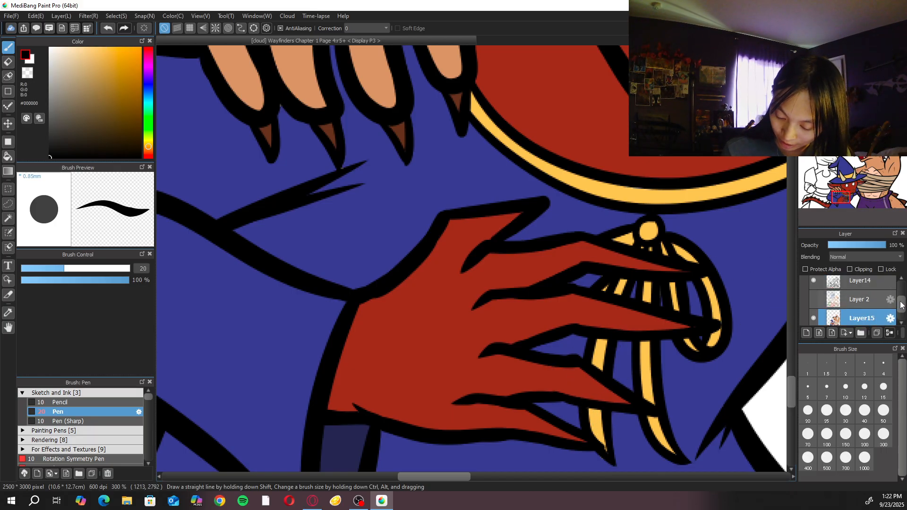
click(876, 303)
right_click(600, 475)
click(591, 457)
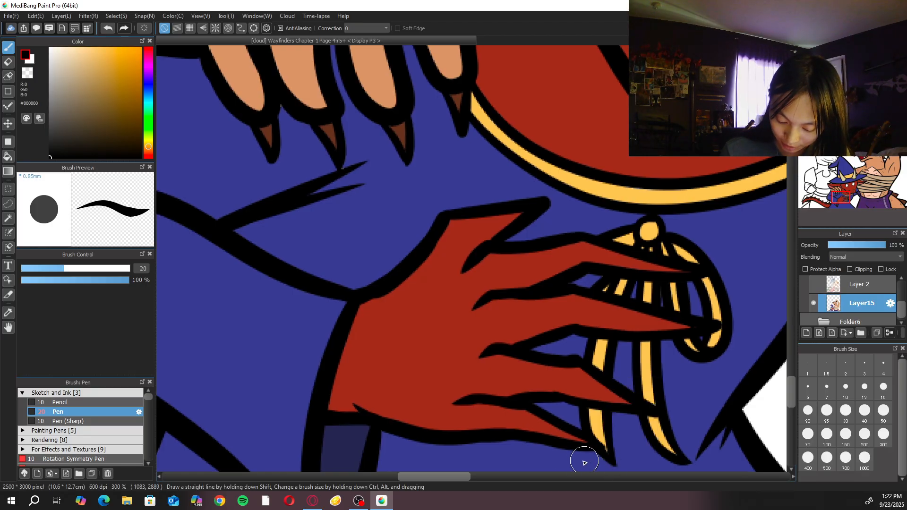
alt+click(587, 457)
Examine the red horned character's colouring from the robe and tail up to the witch hat's folded tip for missed spots
key(ctrl+minus)
key(ctrl+minus)
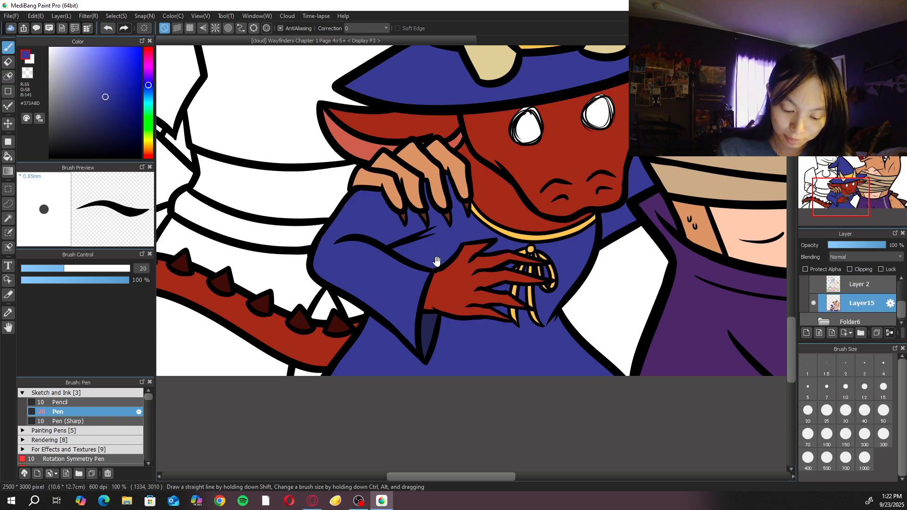
drag(448, 279, 471, 378)
drag(501, 345, 505, 359)
key(ctrl+minus)
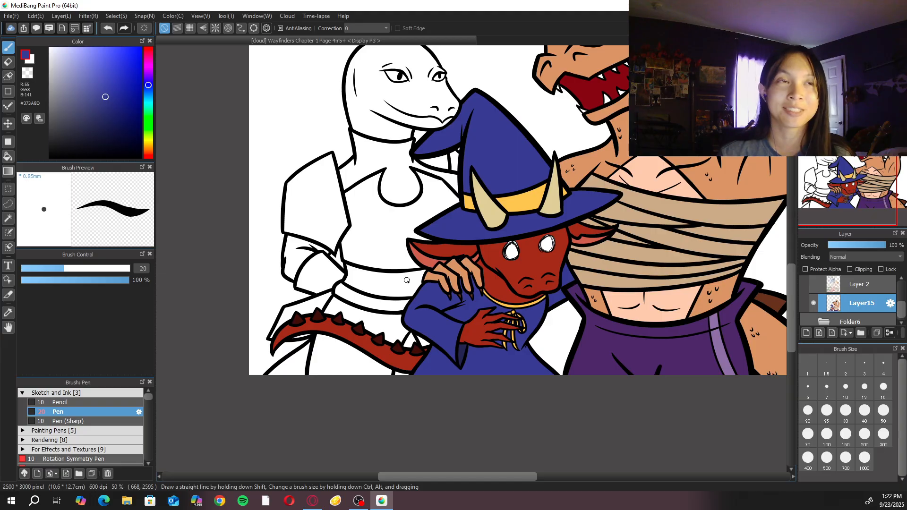
drag(407, 280, 467, 339)
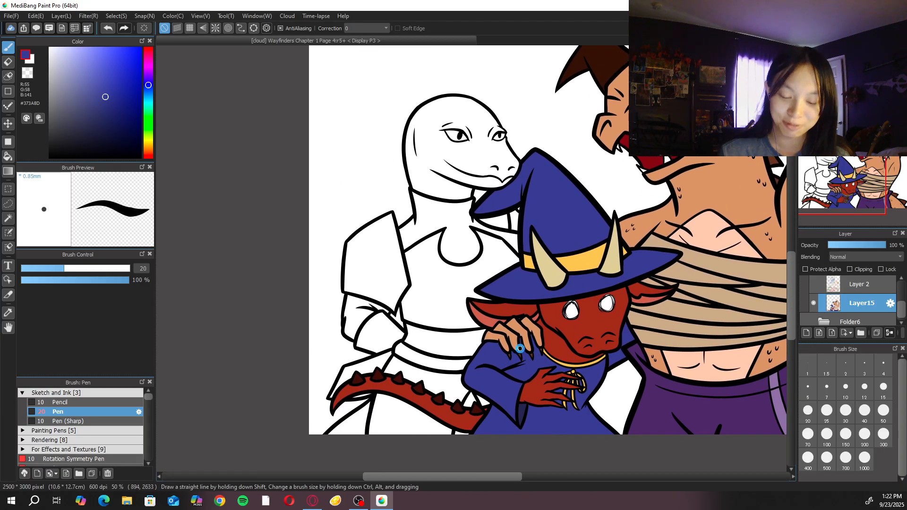
scroll(519, 349, up, 1)
mouse_move(558, 248)
mouse_down()
mouse_move(561, 239)
mouse_move(570, 282)
mouse_up()
scroll(561, 268, up, 3)
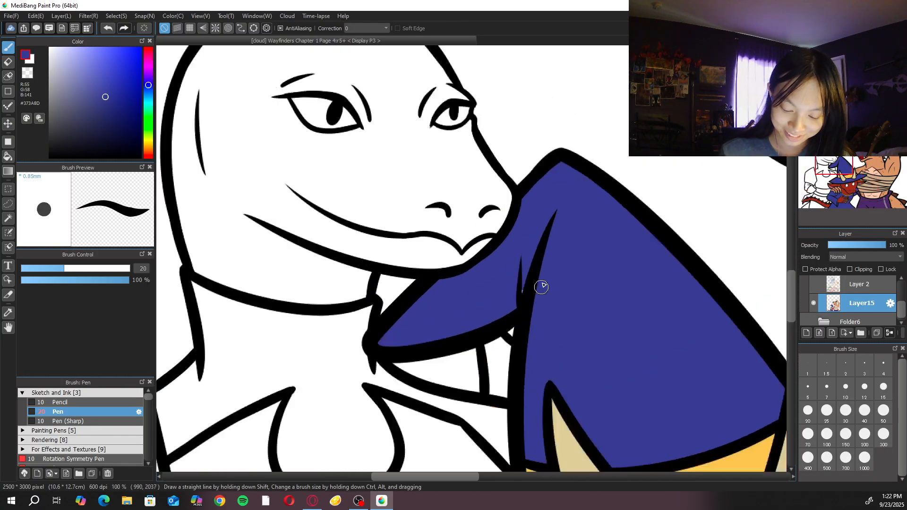
scroll(539, 296, down, 1)
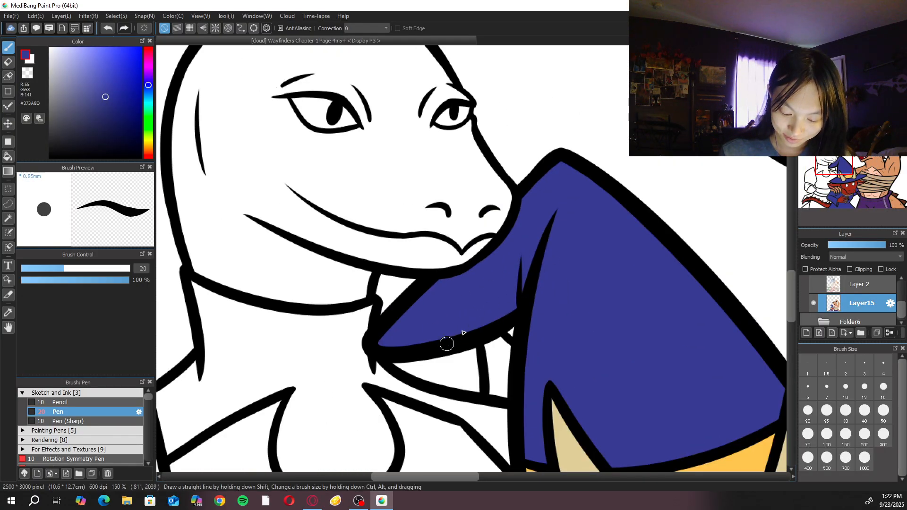
scroll(541, 260, down, 2)
drag(619, 298, 633, 141)
drag(562, 227, 576, 287)
Fill the lizard character's head and tail with the muted light green #7B9567
click(152, 126)
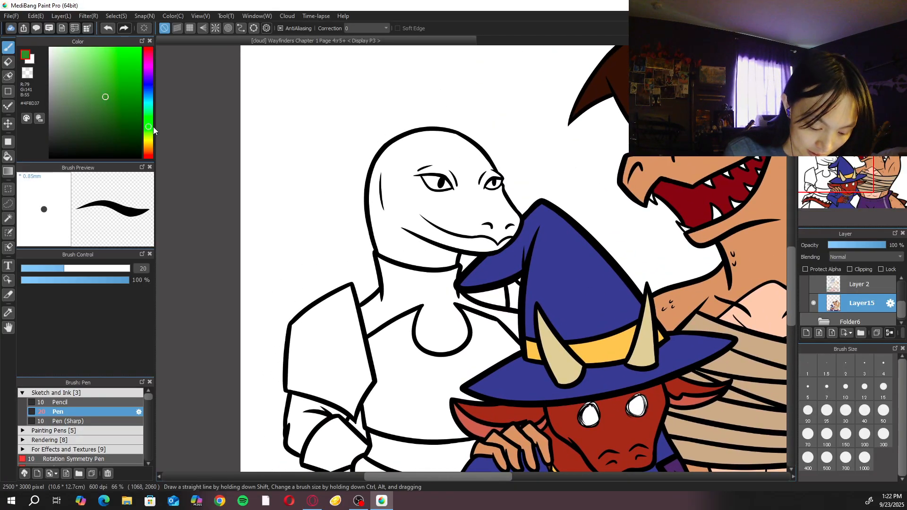
drag(150, 124, 151, 131)
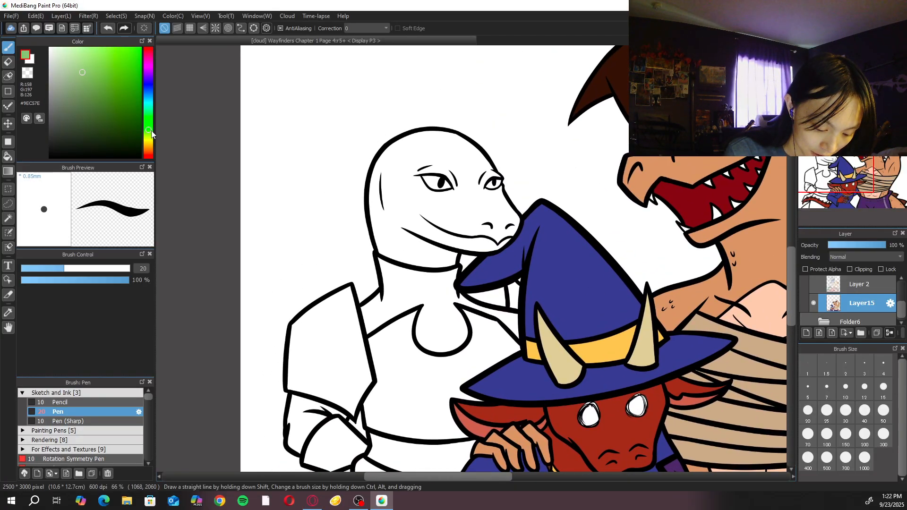
click(78, 94)
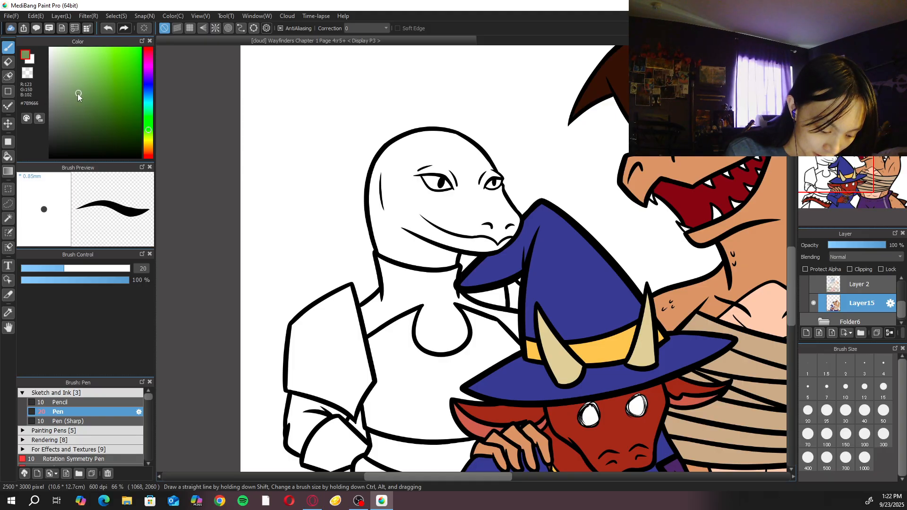
click(11, 156)
click(465, 225)
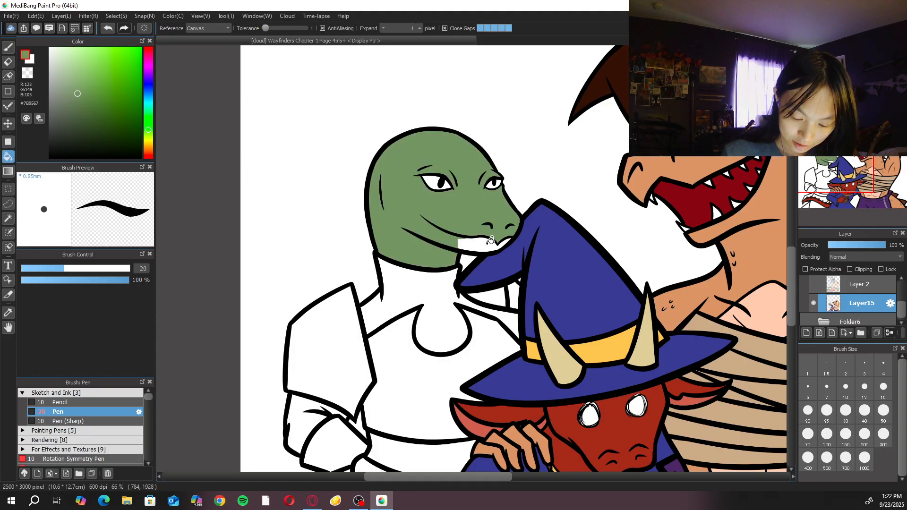
drag(410, 386, 469, 198)
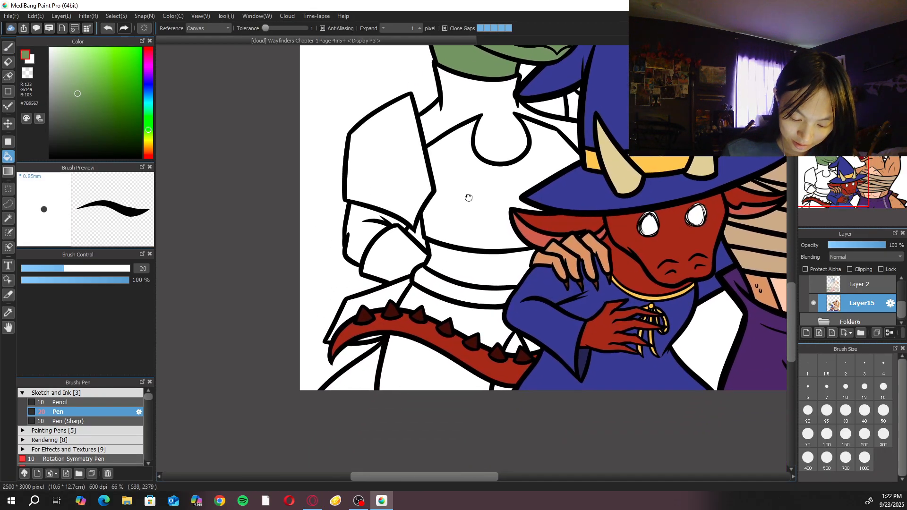
scroll(535, 327, up, 5)
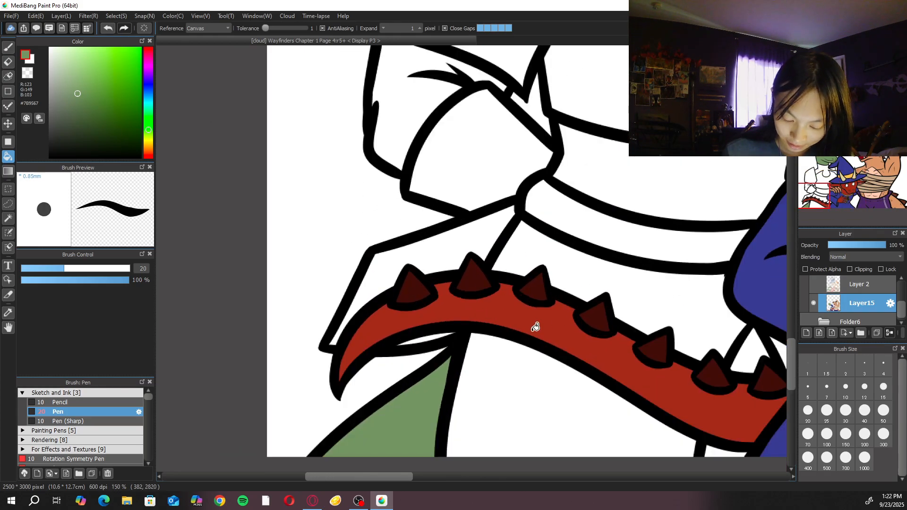
Examine the lizard character from the tail and waist up to the face to check the green fill
key(b)
drag(600, 226, 429, 429)
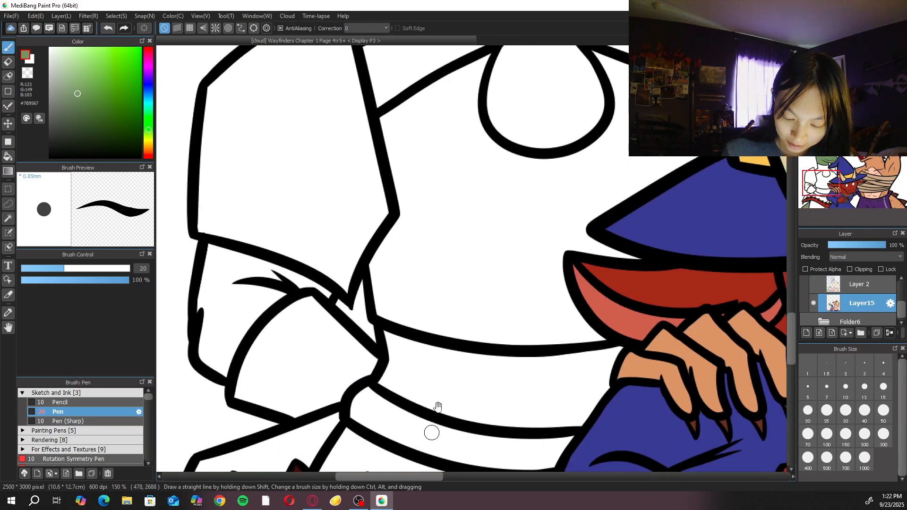
drag(500, 245, 401, 467)
drag(459, 312, 455, 486)
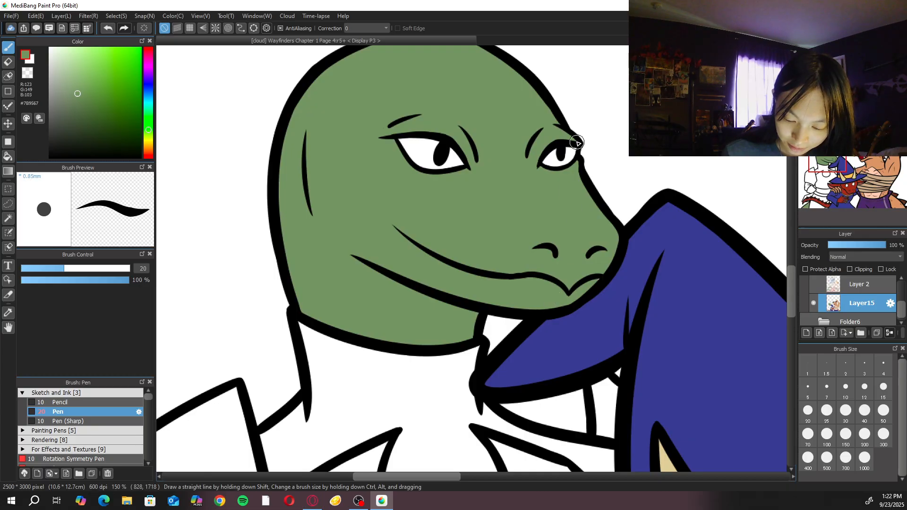
scroll(375, 253, up, 2)
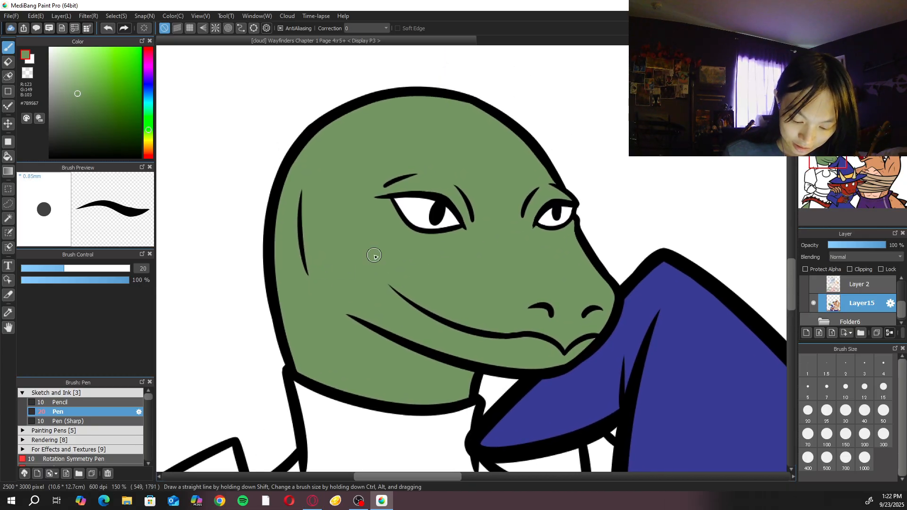
scroll(374, 257, down, 3)
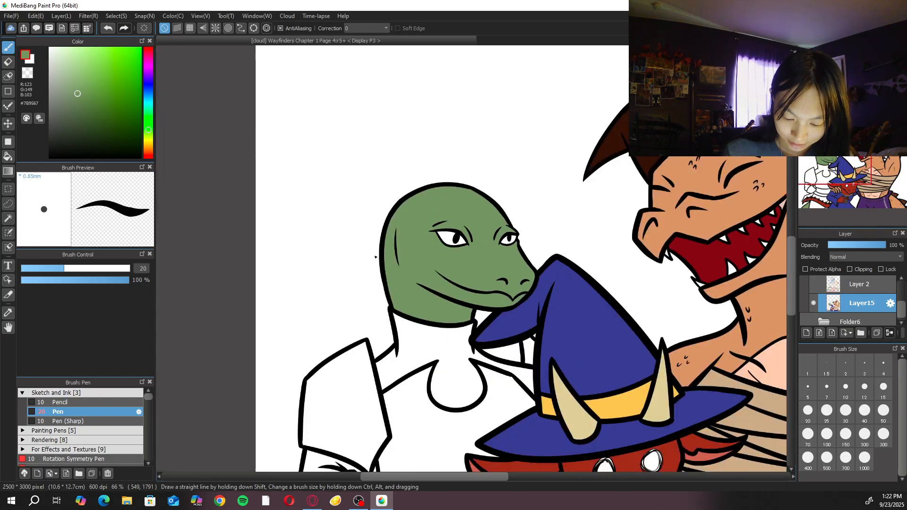
scroll(375, 257, up, 2)
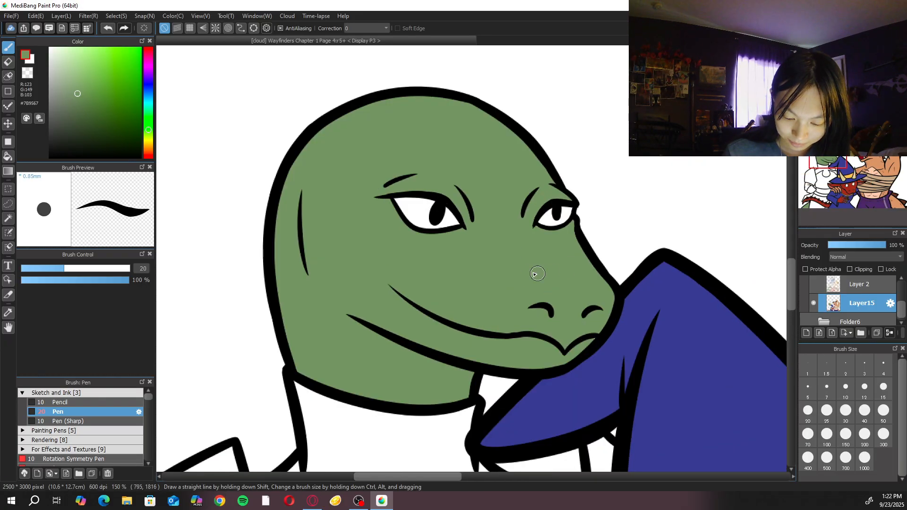
Darken the green to #5B6F4C and refill the lizard's head, jaw and tail with it
click(77, 101)
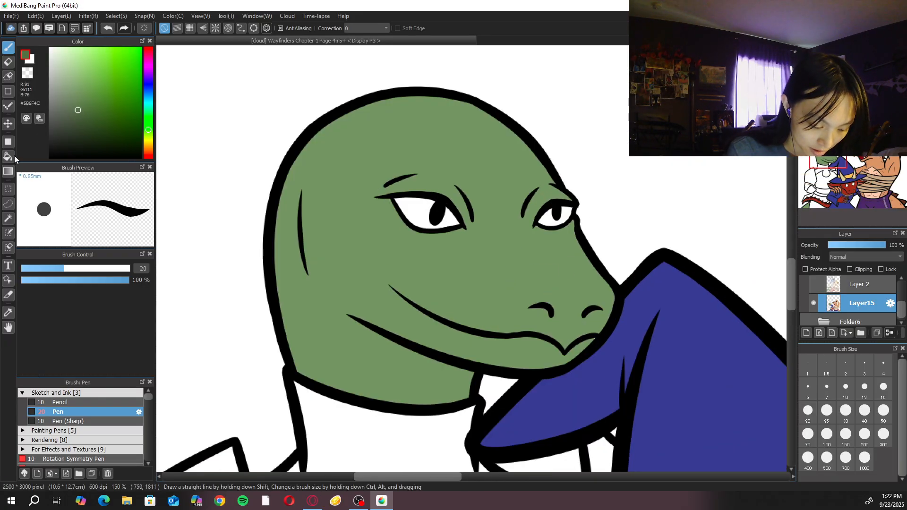
click(9, 156)
click(497, 355)
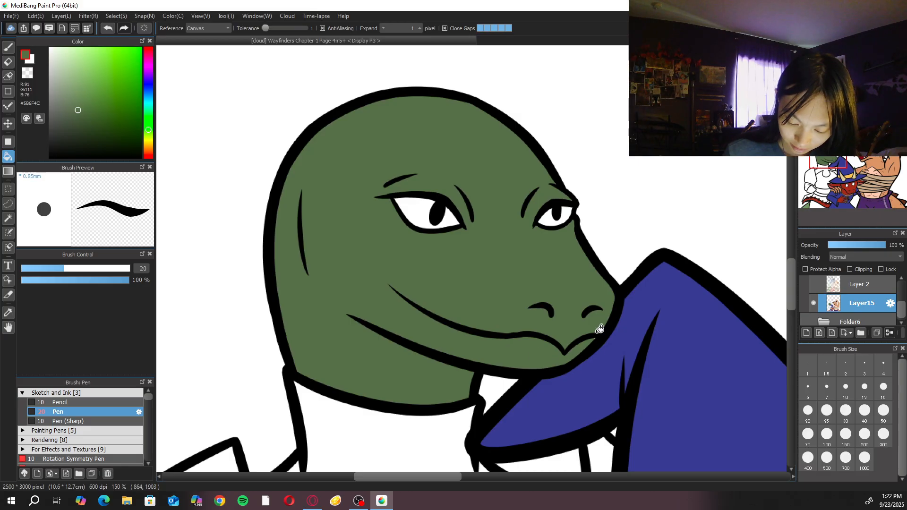
key(b)
scroll(574, 303, down, 3)
mouse_move(498, 358)
mouse_down()
mouse_move(516, 214)
mouse_move(463, 330)
mouse_move(402, 420)
mouse_up()
scroll(516, 214, up, 1)
right_click(434, 340)
click(382, 333)
key(b)
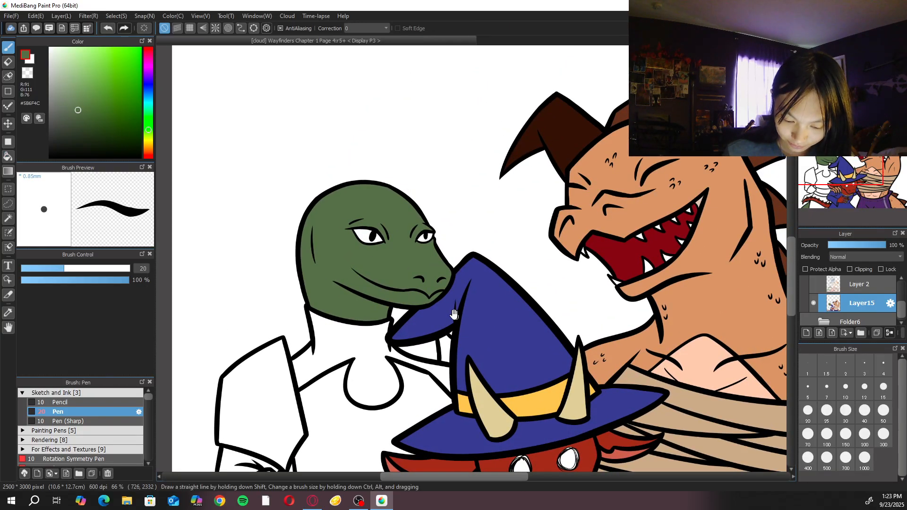
Fill the whites of both of the lizard's eyes with the blue #508CBD
drag(466, 305, 502, 336)
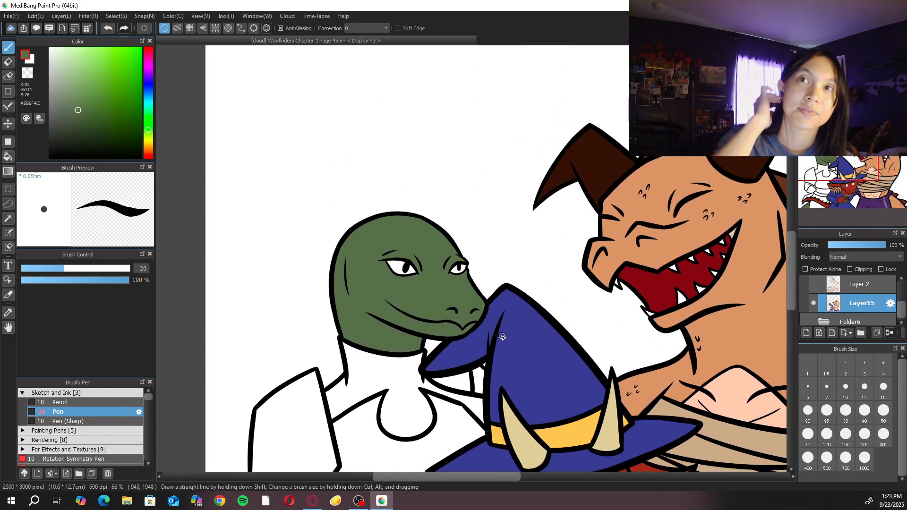
scroll(502, 336, up, 3)
mouse_move(373, 295)
mouse_down()
mouse_move(441, 277)
mouse_move(444, 222)
mouse_up()
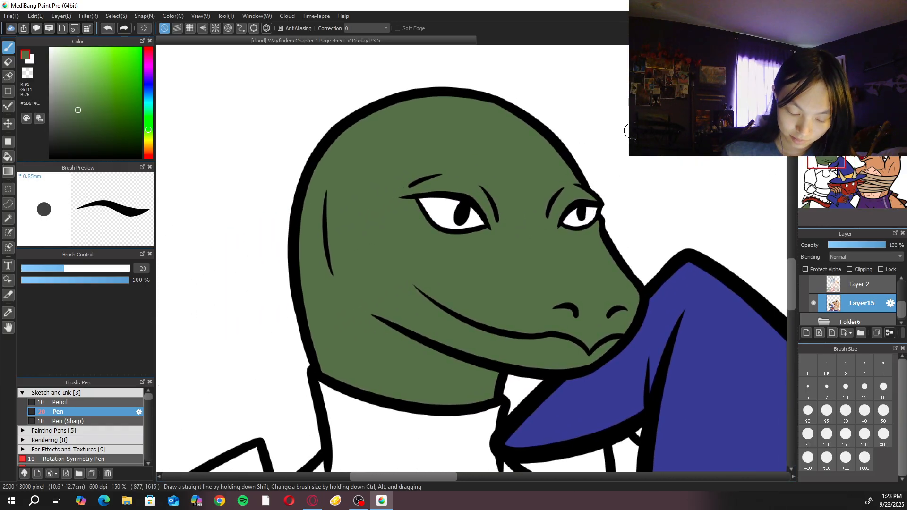
drag(151, 88, 151, 95)
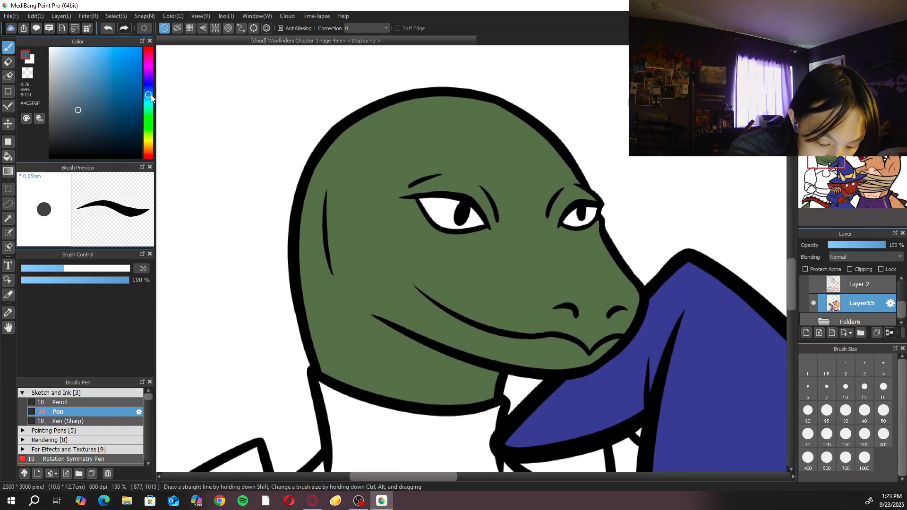
drag(104, 70, 108, 66)
click(102, 76)
click(8, 157)
click(475, 215)
click(476, 214)
click(572, 216)
key(ctrl+plus)
click(637, 194)
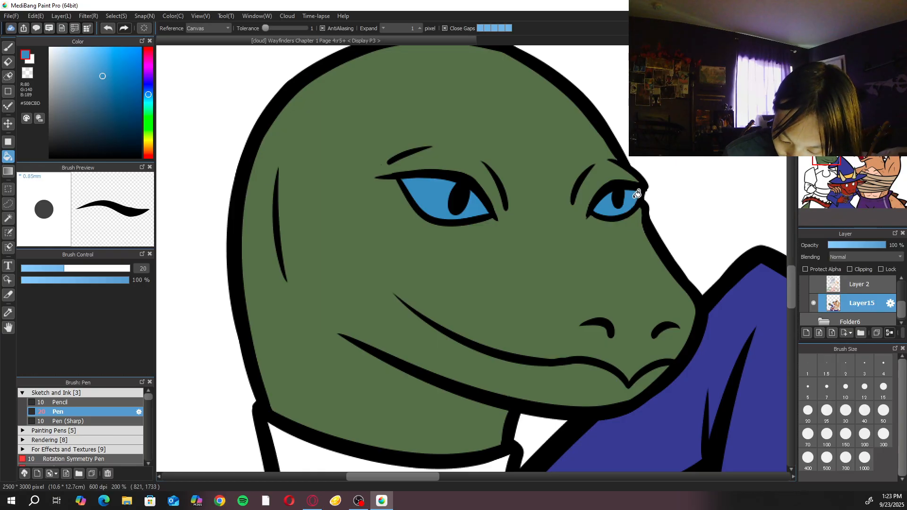
Sample the lizard's skin green #5B6F4C and look over the character's arm, waist and tail for missed spots
key(b)
right_click(539, 249)
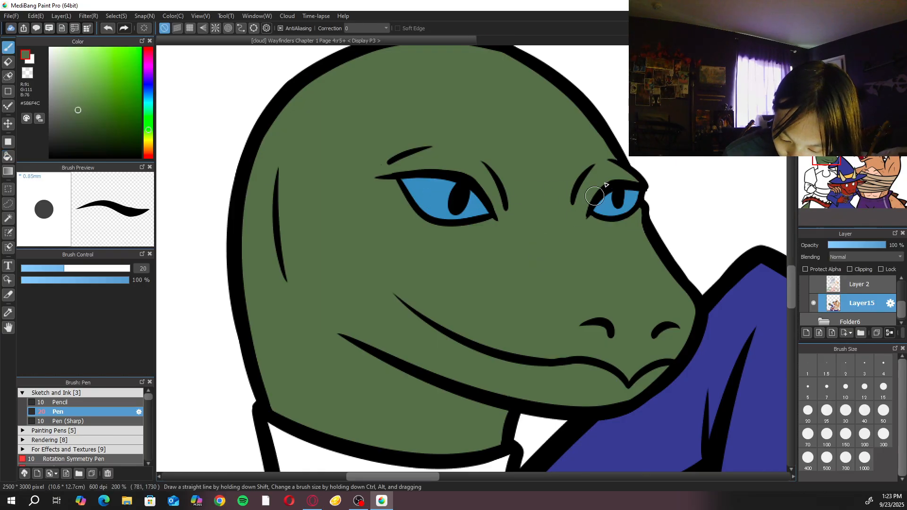
key(ctrl+minus)
key(ctrl+minus)
key(ctrl+minus)
drag(555, 319, 558, 169)
drag(452, 330, 527, 214)
key(ctrl+plus)
key(ctrl+plus)
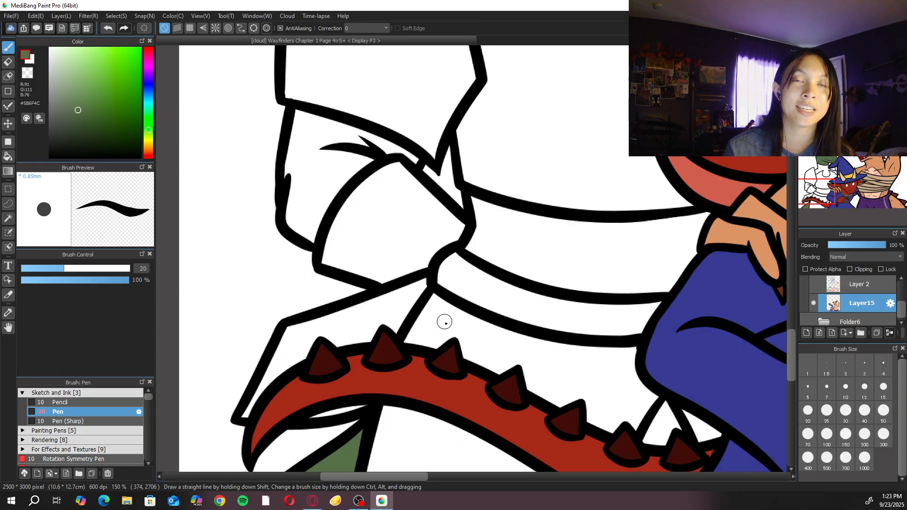
key(ctrl+minus)
key(ctrl+minus)
drag(566, 202, 512, 363)
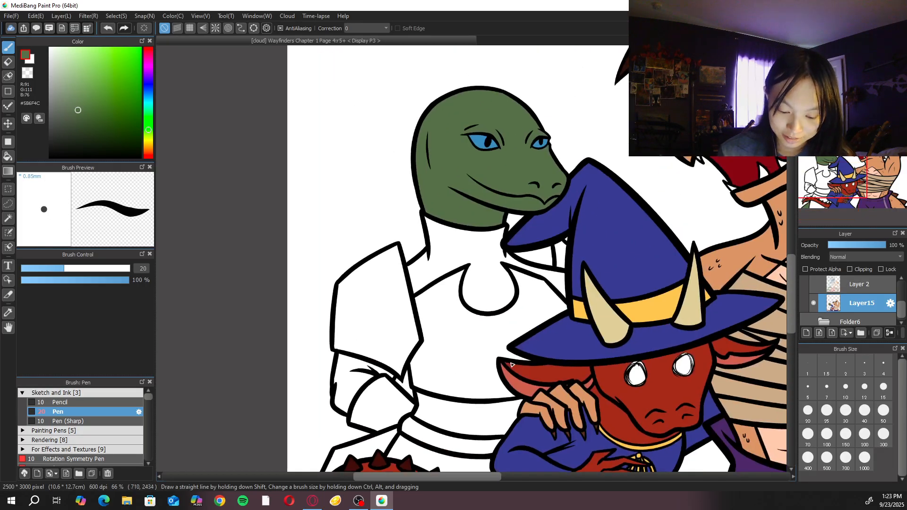
Set the fill colour to the reddish brown #573423 for the lizard's undershirt
key(ctrl+plus)
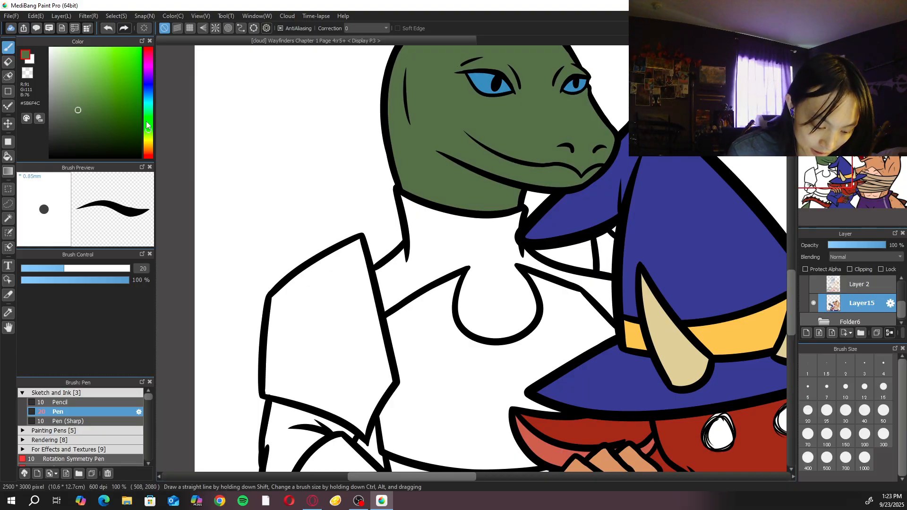
click(148, 150)
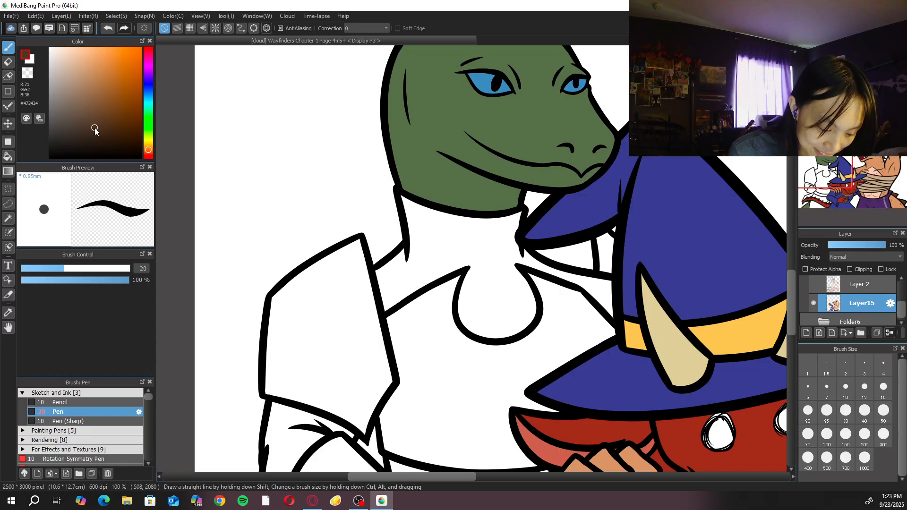
drag(147, 150, 147, 152)
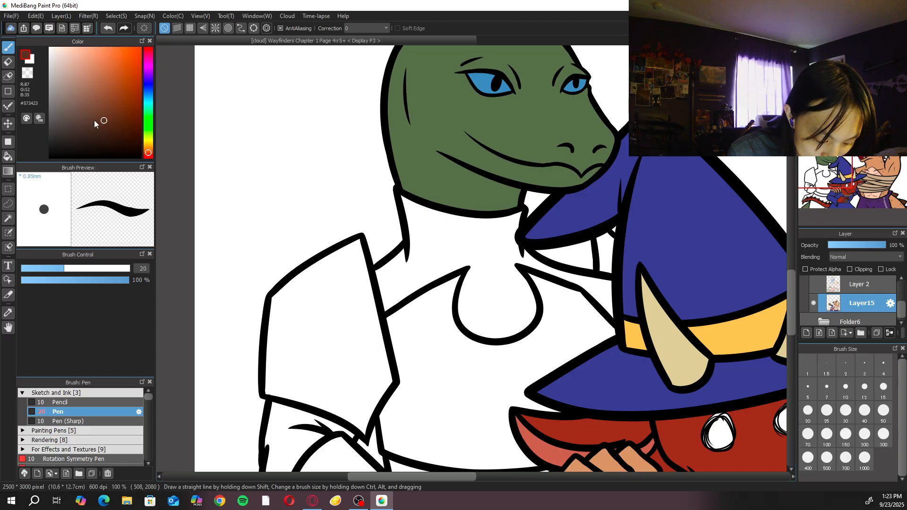
key(g)
click(513, 298)
click(603, 277)
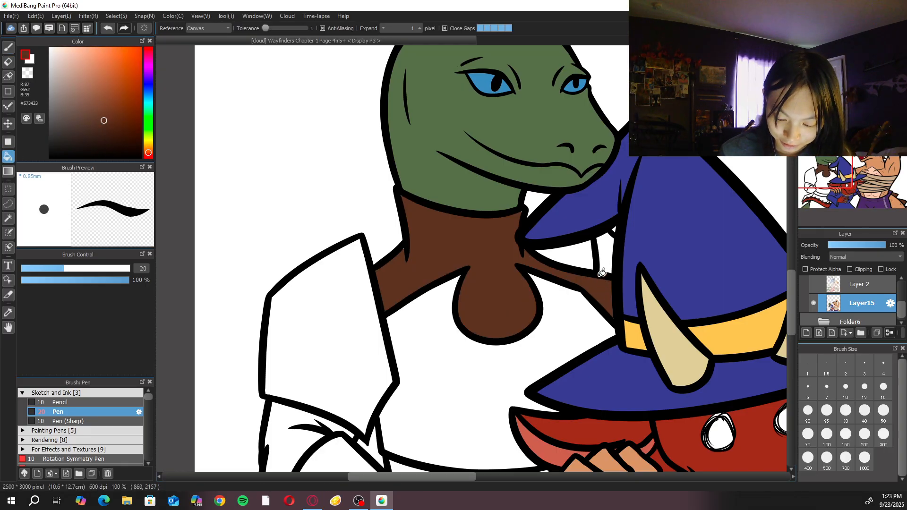
key(ctrl+z)
key(ctrl+z)
click(596, 250)
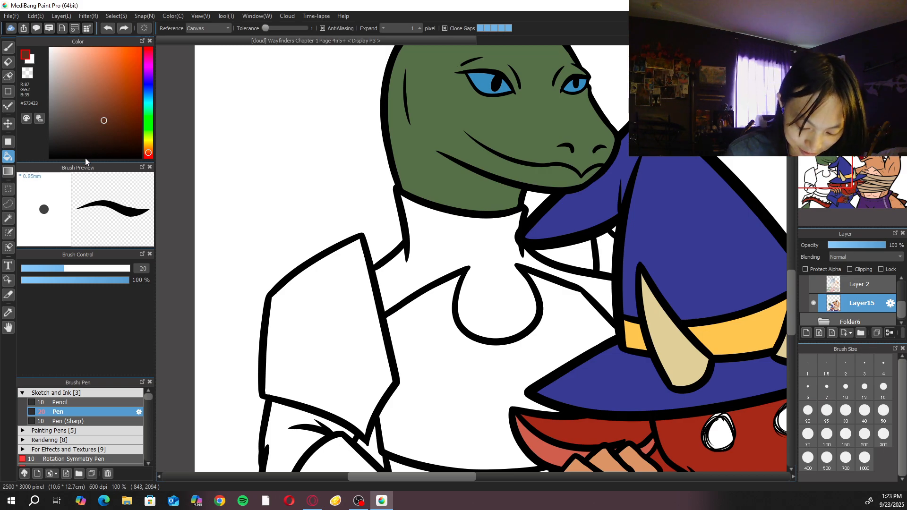
key(ctrl+z)
Darken the brown to #2F1E17 and fill the lizard's undershirt at the neck, chest opening, shoulders and bent sleeve
click(92, 133)
click(95, 138)
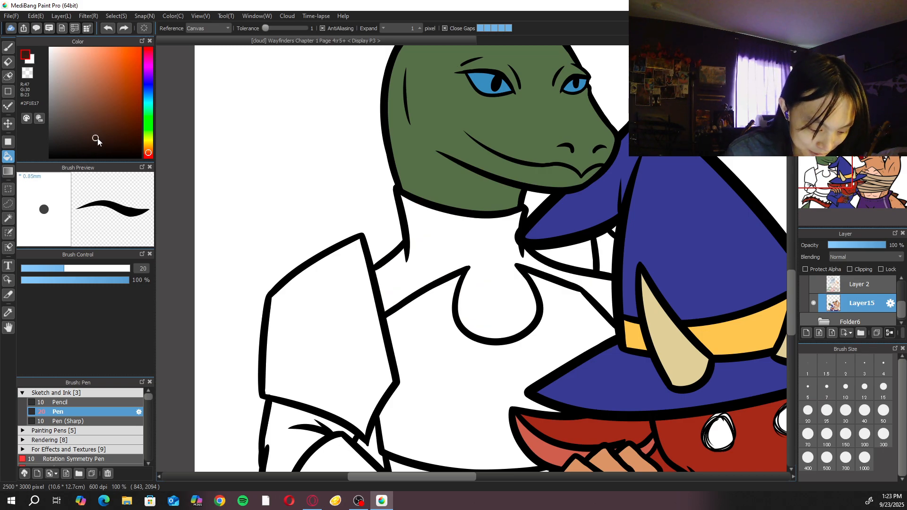
click(418, 261)
click(603, 294)
scroll(526, 259, down, 4)
click(385, 314)
Fill the lizard's waist band and the small gaps above and below the red spiked tail with #2F1E17
scroll(471, 207, down, 5)
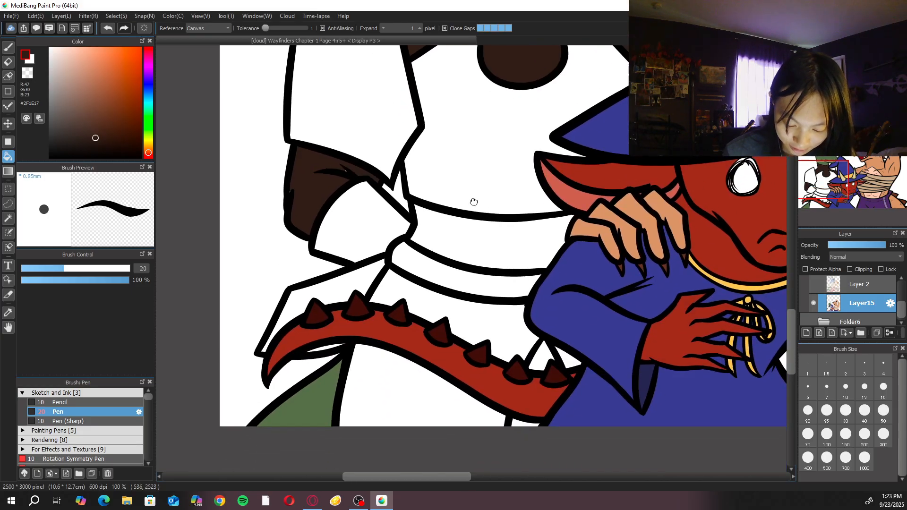
click(543, 354)
click(525, 270)
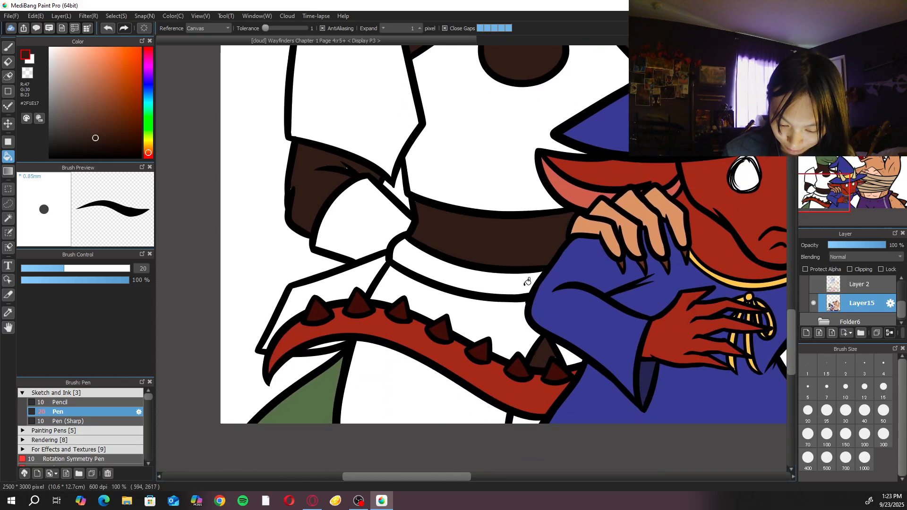
click(523, 418)
Examine the lizard's dark brown clothing from the gap below the red tail up to the collar for missed spots
scroll(542, 379, up, 3)
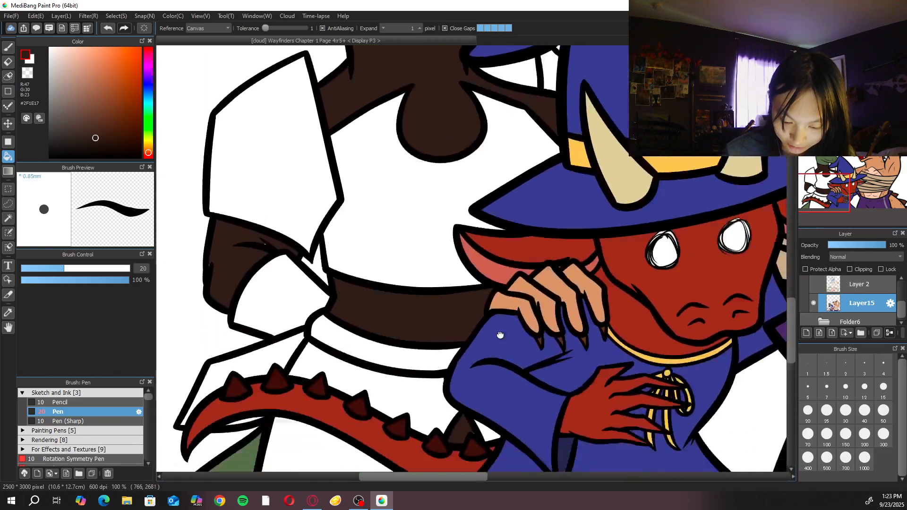
key(b)
scroll(474, 338, down, 1)
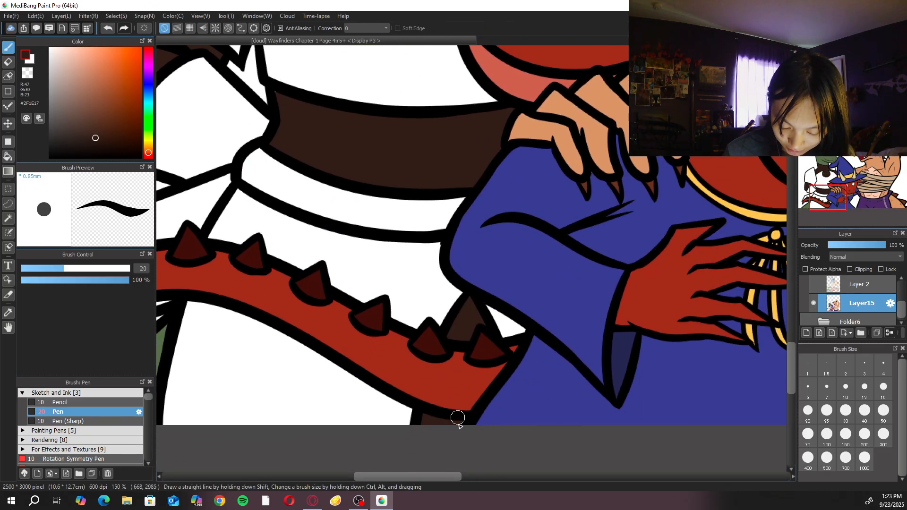
scroll(407, 359, up, 5)
scroll(369, 228, left, 3)
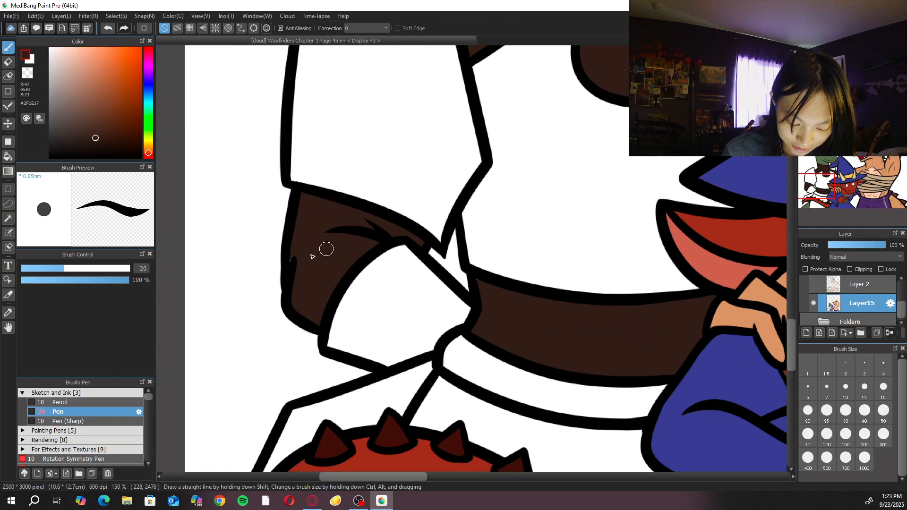
scroll(520, 324, right, 3)
scroll(409, 239, up, 5)
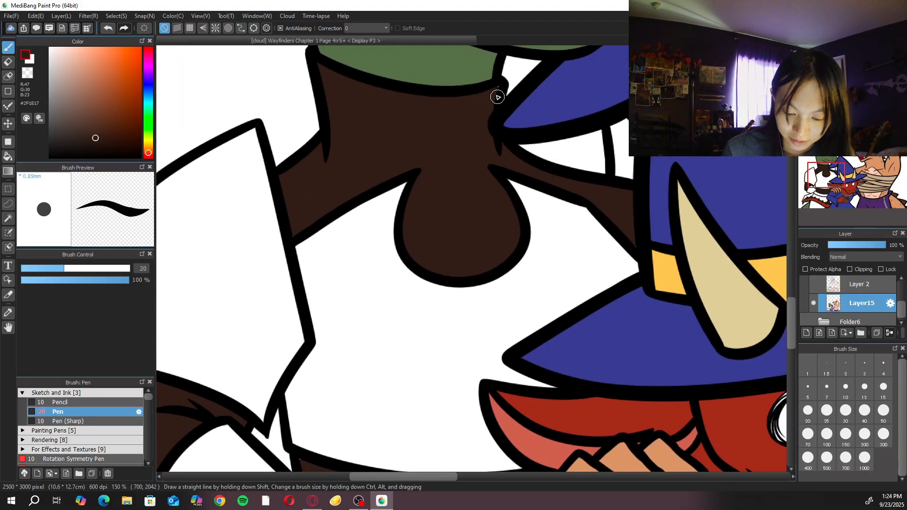
scroll(609, 293, up, 4)
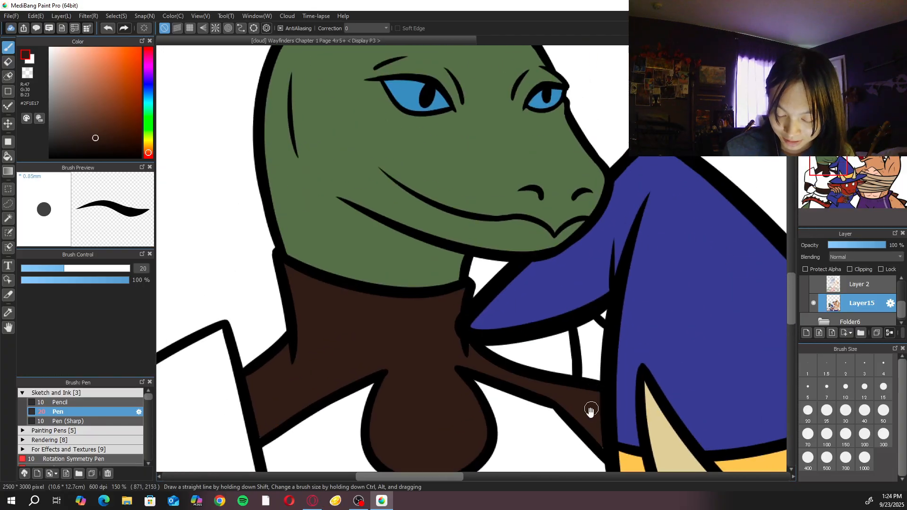
scroll(591, 405, down, 2)
scroll(588, 331, down, 2)
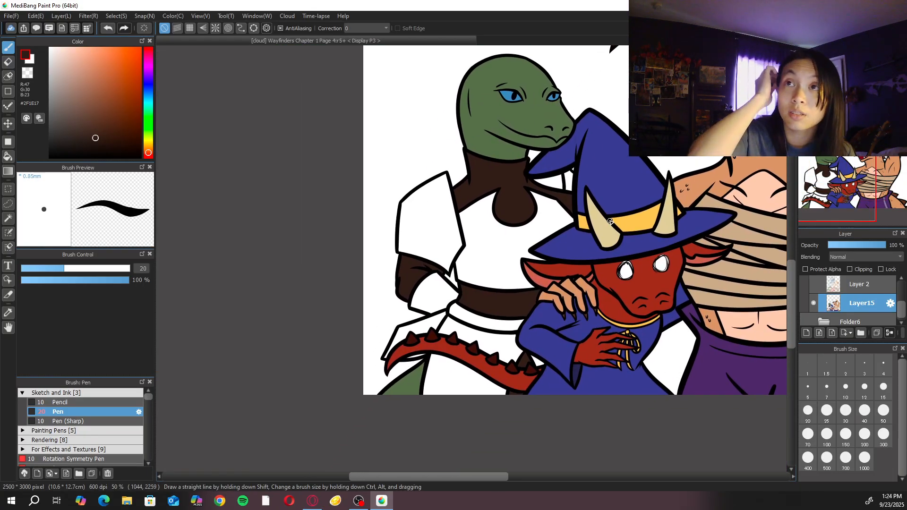
Set the fill colour to grey #6F6F6F and fill the lizard's shoulder plate and chest armour
scroll(610, 221, up, 2)
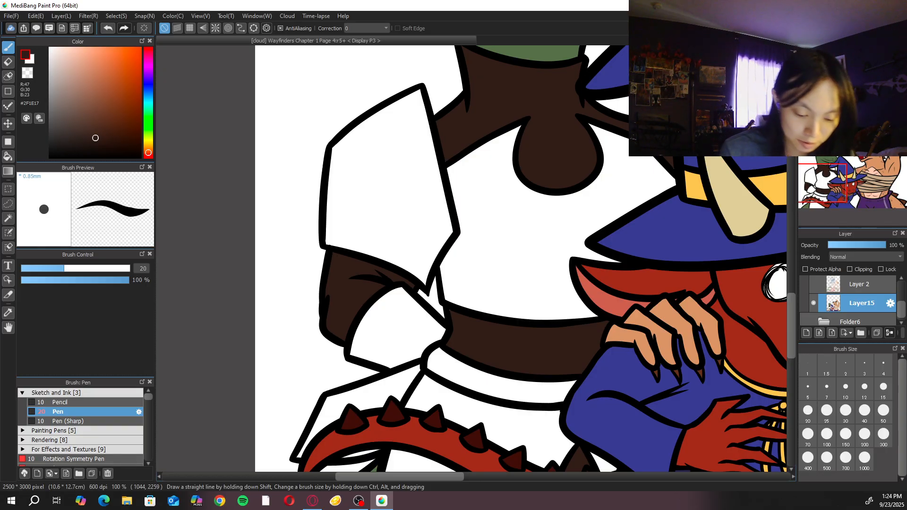
click(148, 92)
click(88, 88)
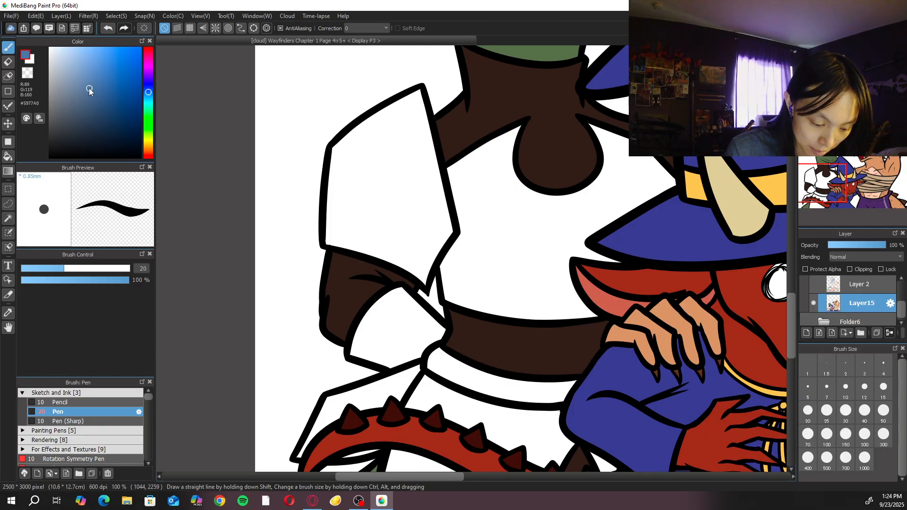
drag(47, 88, 42, 103)
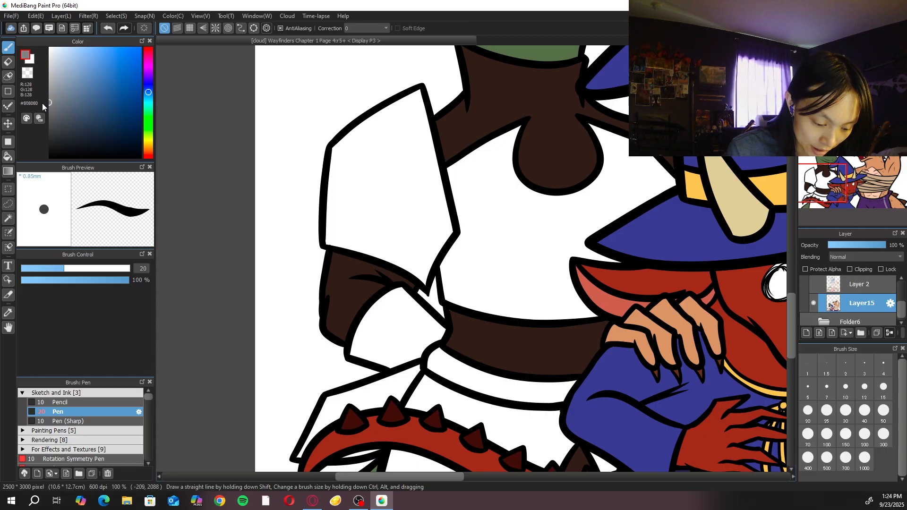
key(g)
click(526, 302)
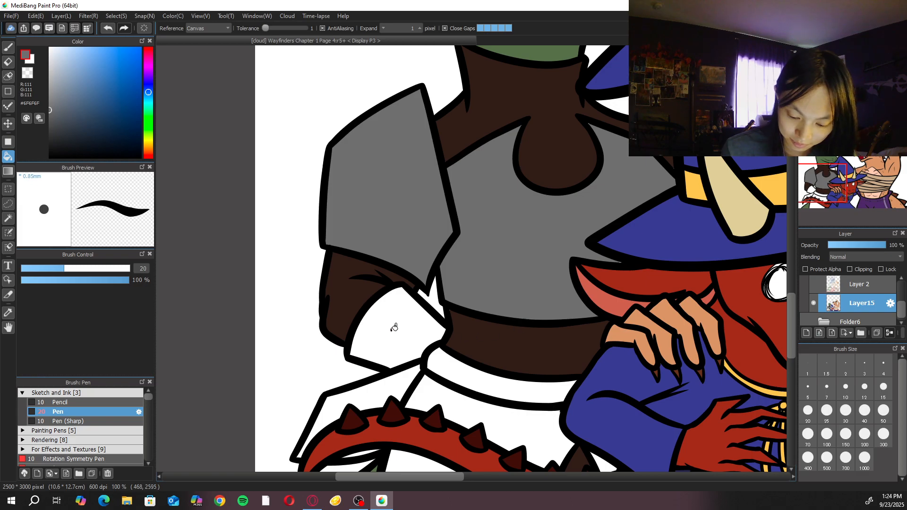
Fill the lizard's forearm guard, the hip plates above the red spiked tail and the leg below it with #6F6F6F
click(401, 327)
click(531, 418)
click(405, 380)
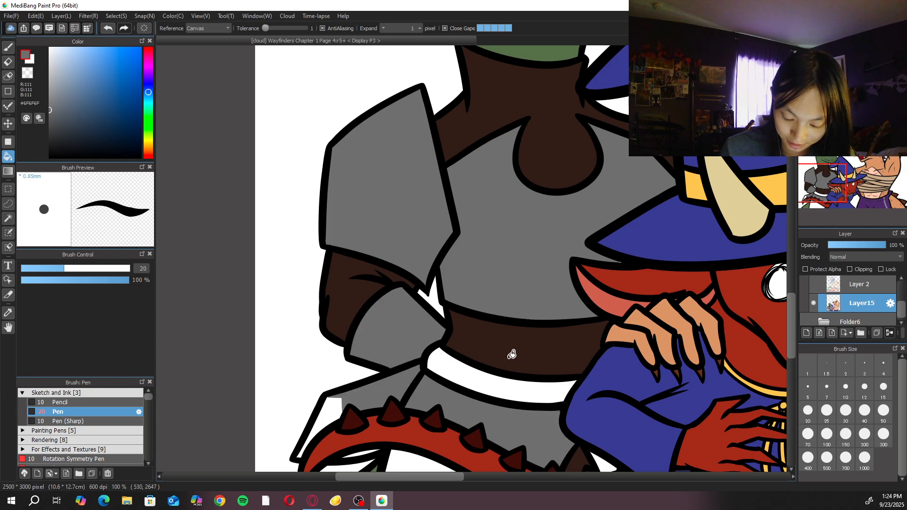
scroll(511, 355, down, 3)
click(331, 333)
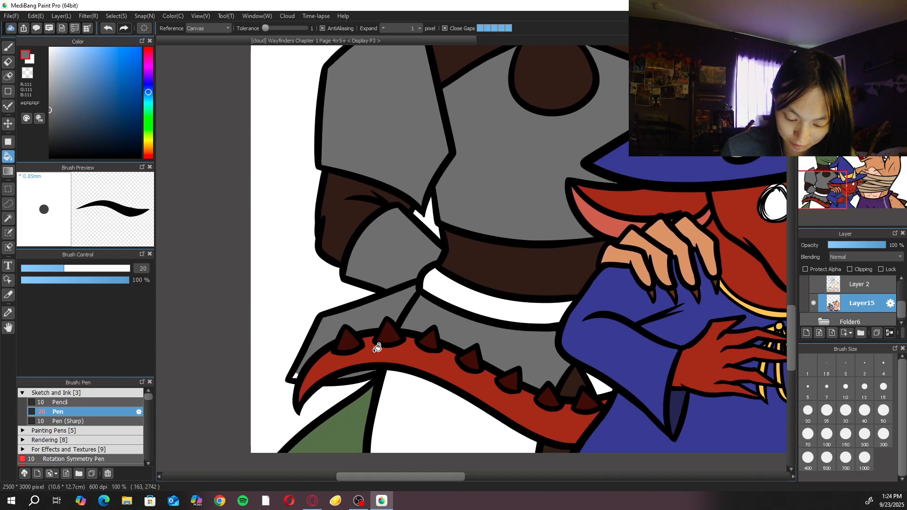
click(425, 408)
Fill the small piece of the lizard's far shoulder armour showing behind the blue wizard hat with #6F6F6F
scroll(605, 382, up, 5)
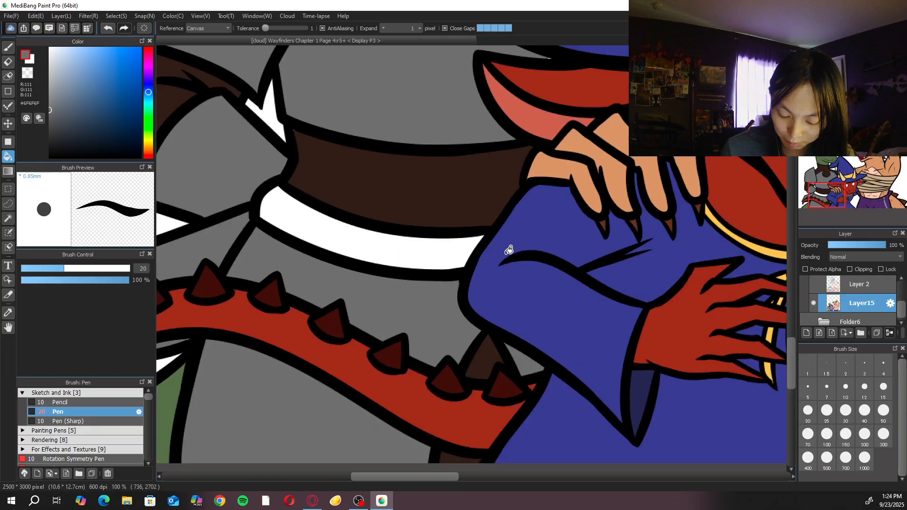
key(b)
scroll(530, 306, down, 5)
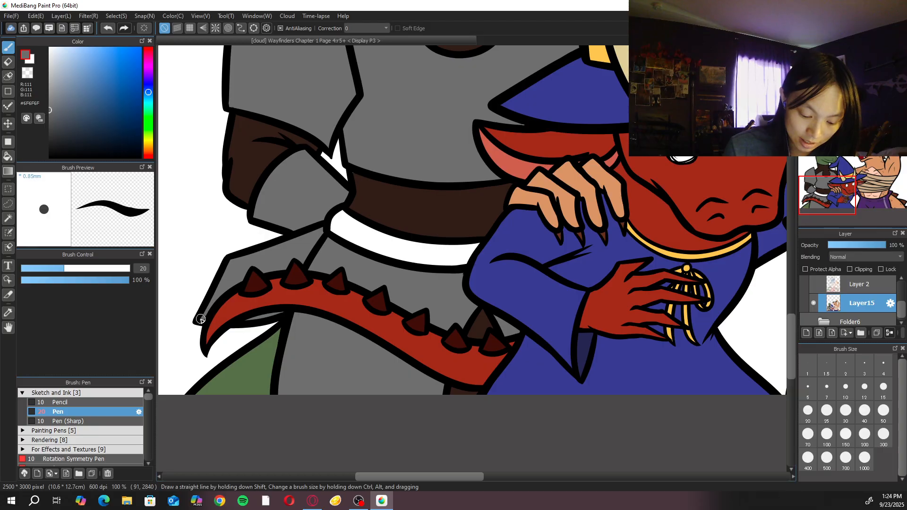
scroll(353, 360, up, 5)
scroll(354, 361, up, 2)
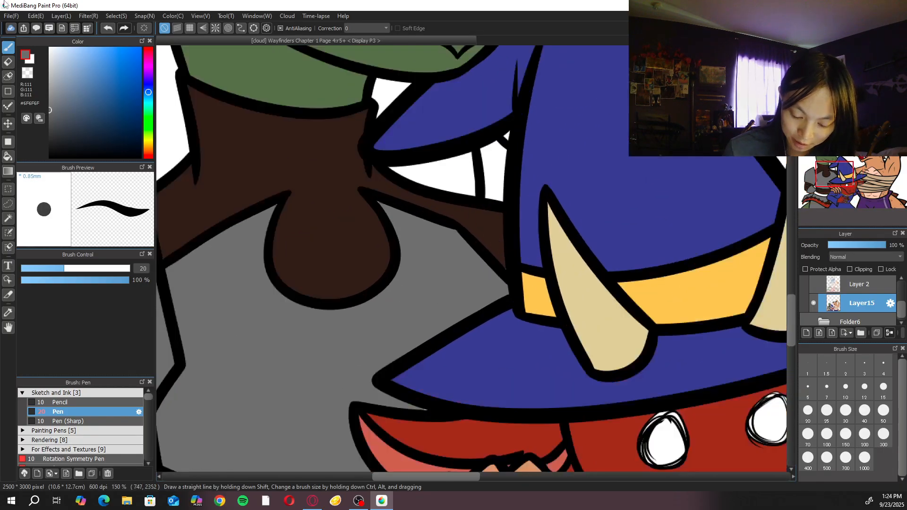
scroll(466, 358, up, 1)
right_click(473, 214)
click(412, 204)
click(491, 202)
key(b)
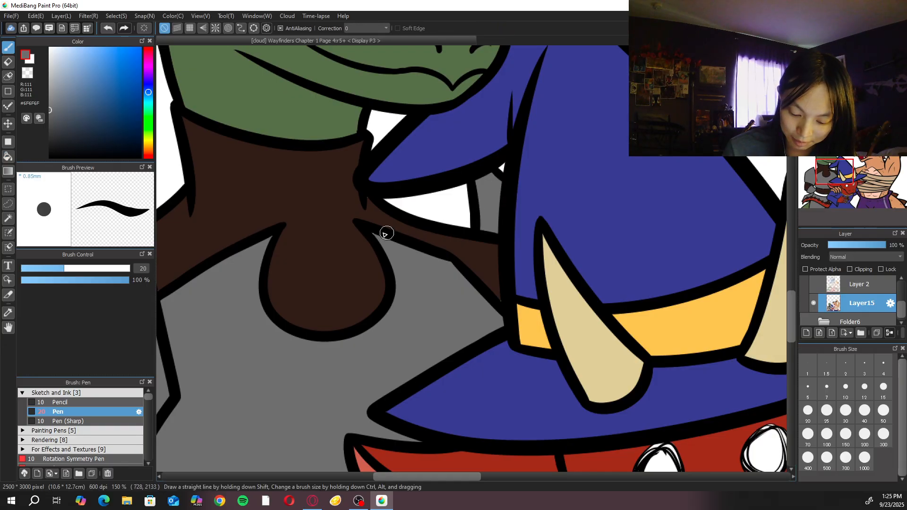
Sample the undershirt brown #2F1E17 and the armour grey #6F6F6F to touch up missed corners around the lizard's chest and shoulder
alt+click(490, 283)
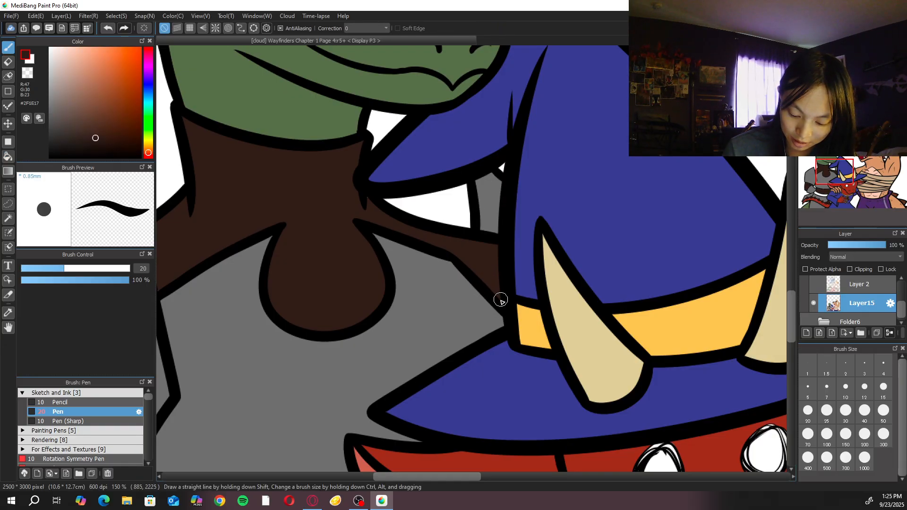
alt+click(452, 318)
drag(371, 300, 584, 242)
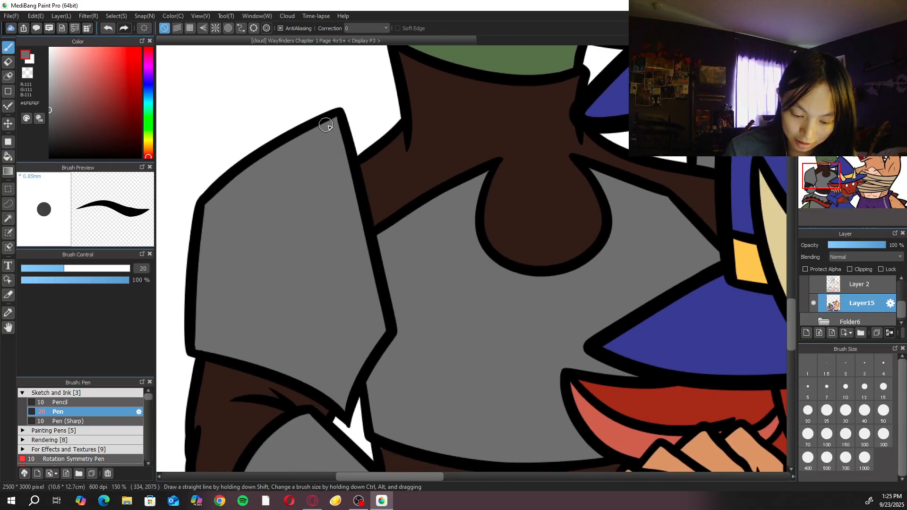
key(ctrl+minus)
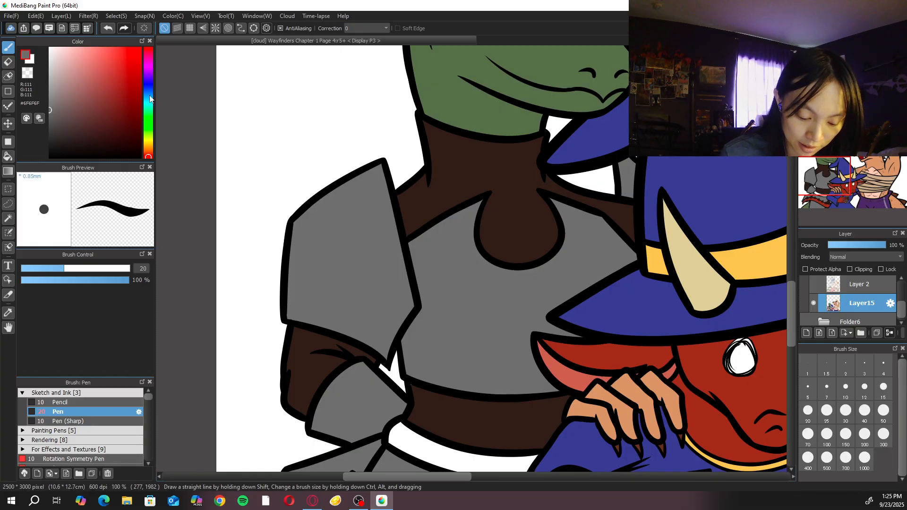
Try filling the lizard's belt with dark grey #1E1E1E
drag(51, 120, 29, 142)
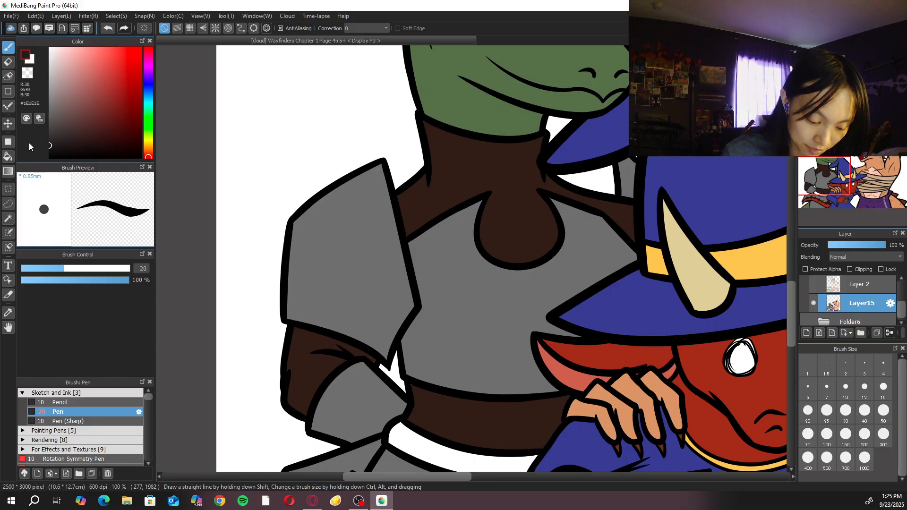
click(8, 157)
click(453, 457)
drag(456, 286, 425, 182)
key(ctrl+z)
Fill the lizard's belt with near-black #0B0B0B and pick up the waist band's brown #2F1E17 for the pen
drag(66, 149, 41, 158)
click(449, 356)
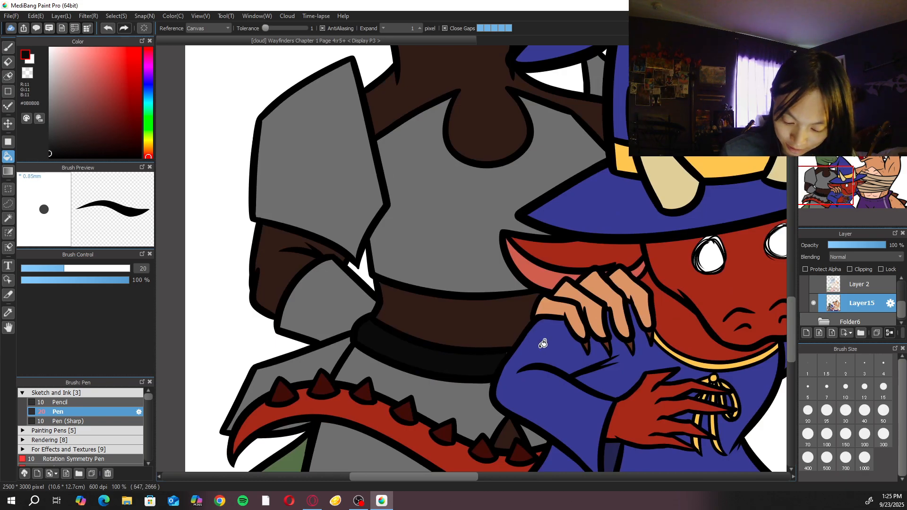
scroll(541, 356, up, 2)
key(b)
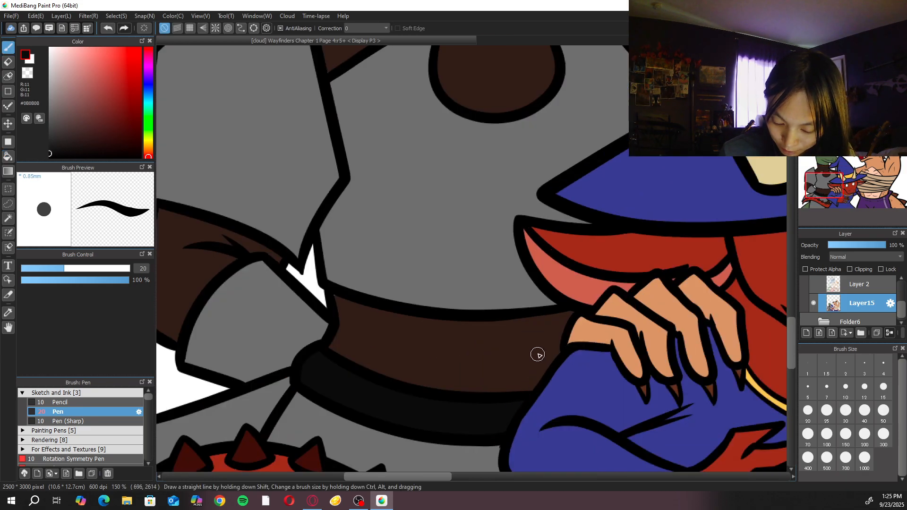
alt+click(409, 348)
scroll(371, 307, down, 3)
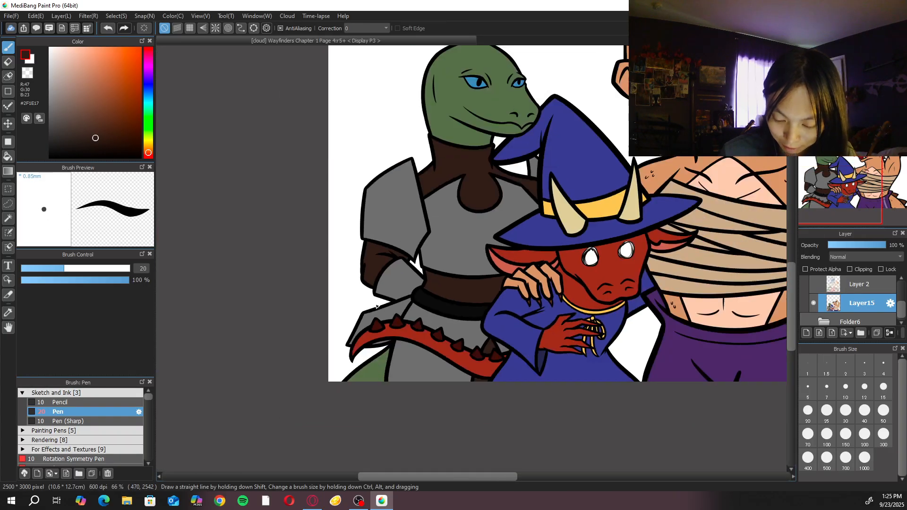
drag(737, 163, 713, 219)
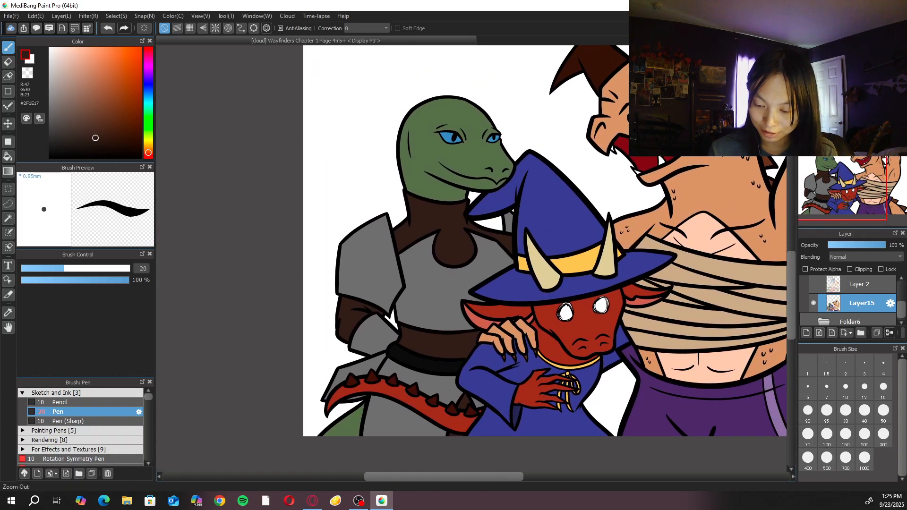
Save the page and show Layer 1 with the black panel borders
key(ctrl+0)
key(ctrl+s)
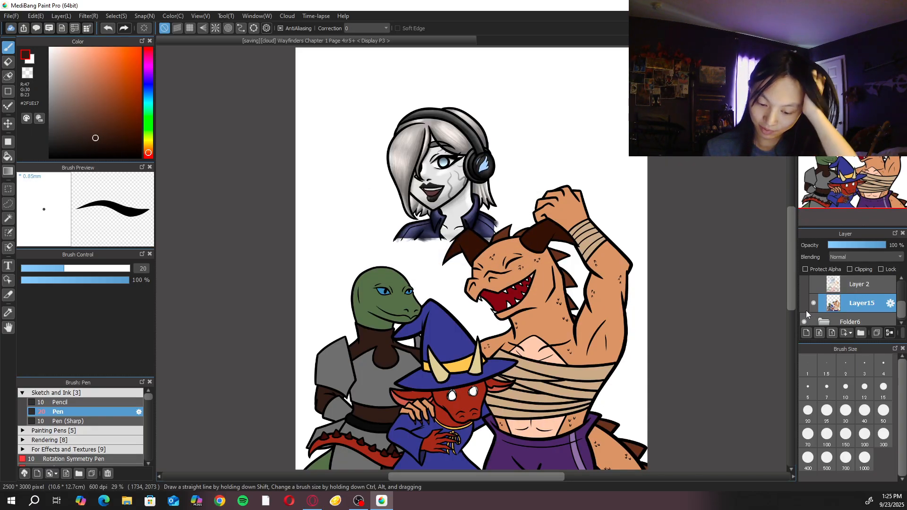
drag(904, 308, 902, 286)
click(805, 285)
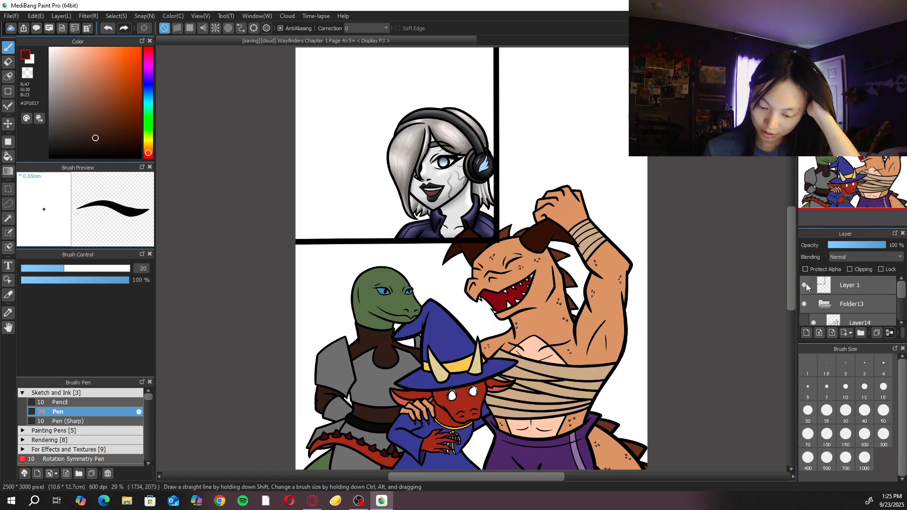
Move Folder13 above Layer 1 so the group of characters overlaps the panel borders
key(ctrl+alt+0)
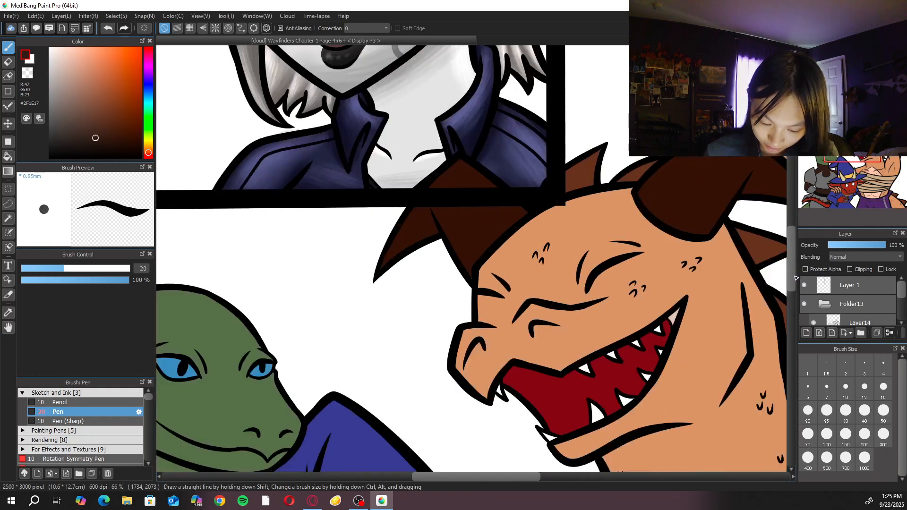
drag(853, 304, 860, 279)
key(ctrl+minus)
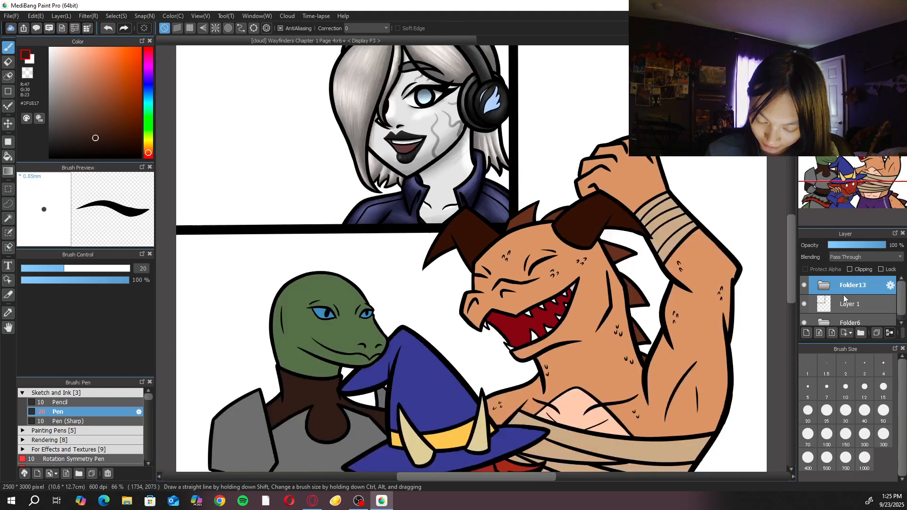
key(ctrl+0)
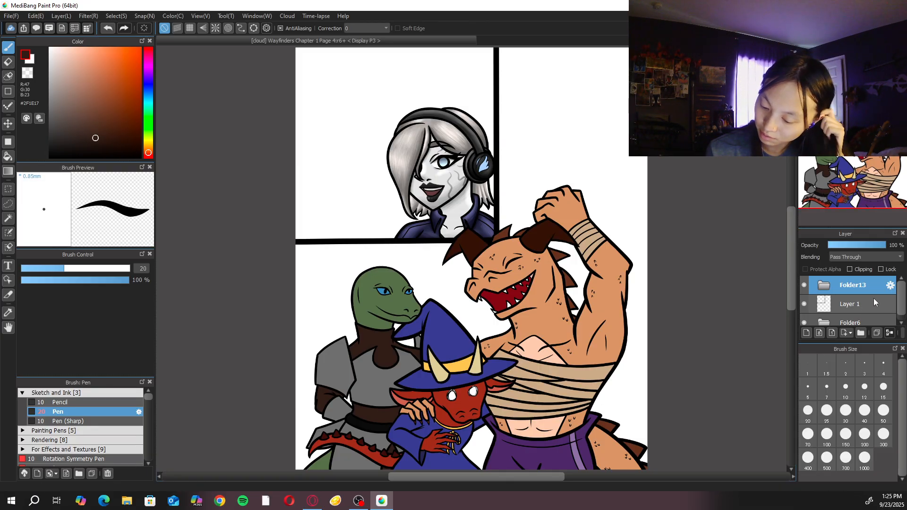
Add a new layer directly above Layer15 inside Folder13 and save the page
scroll(864, 307, down, 3)
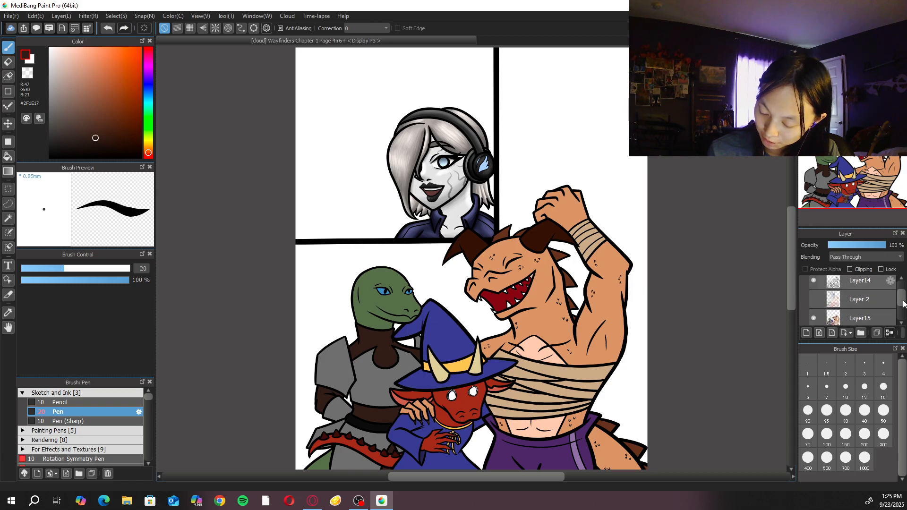
click(806, 333)
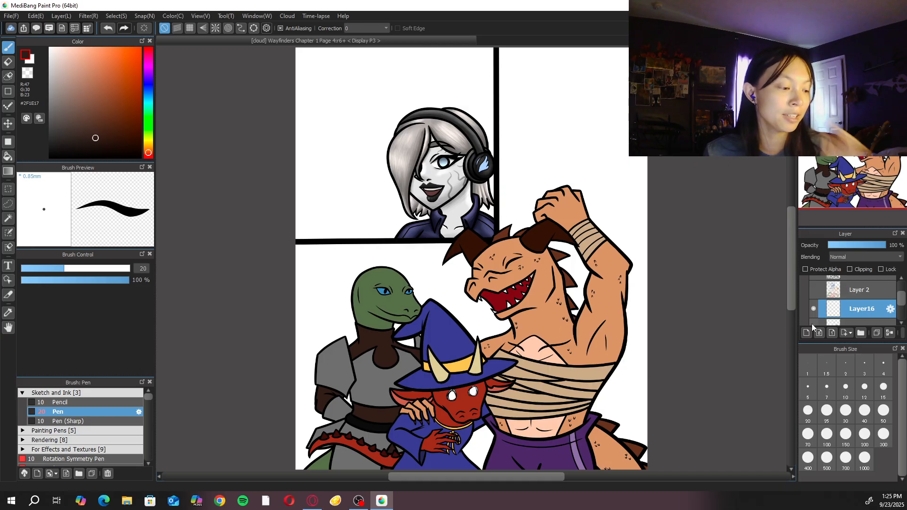
key(ctrl+s)
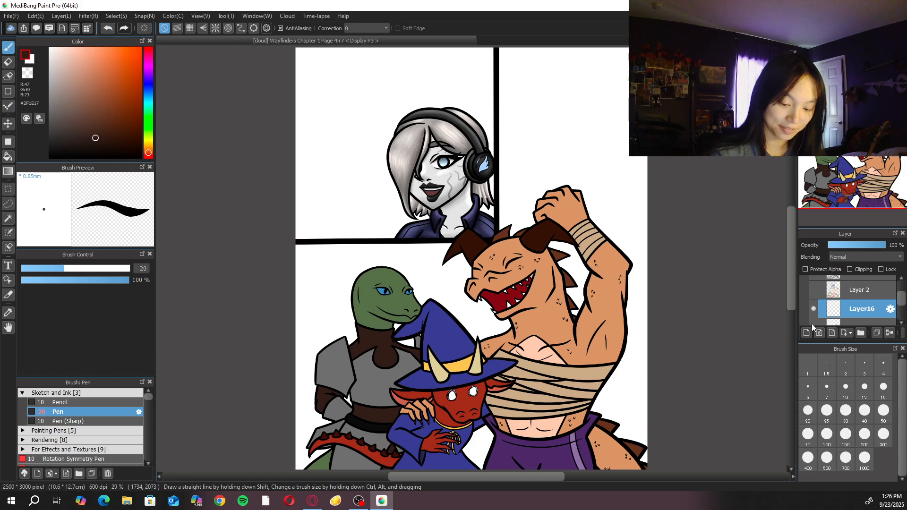
Choose the Watercolor (Wet) brush and set its colour to brown #663920, starting from the laughing dragon's sampled skin tone #D2986D
scroll(903, 313, down, 3)
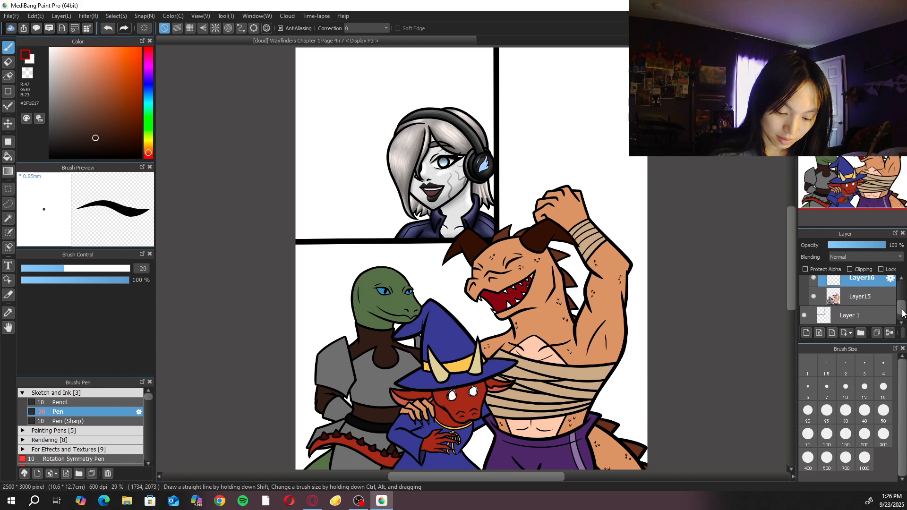
key(ctrl+plus)
key(ctrl+plus)
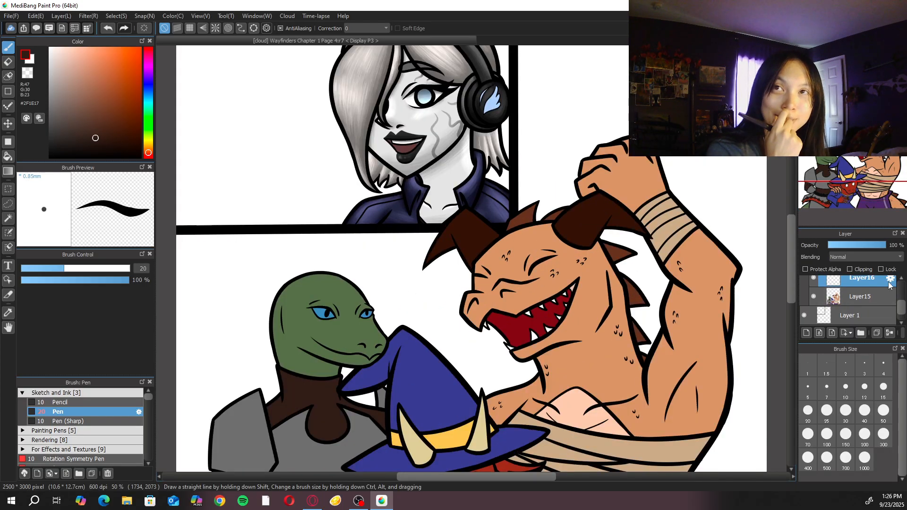
alt+click(587, 316)
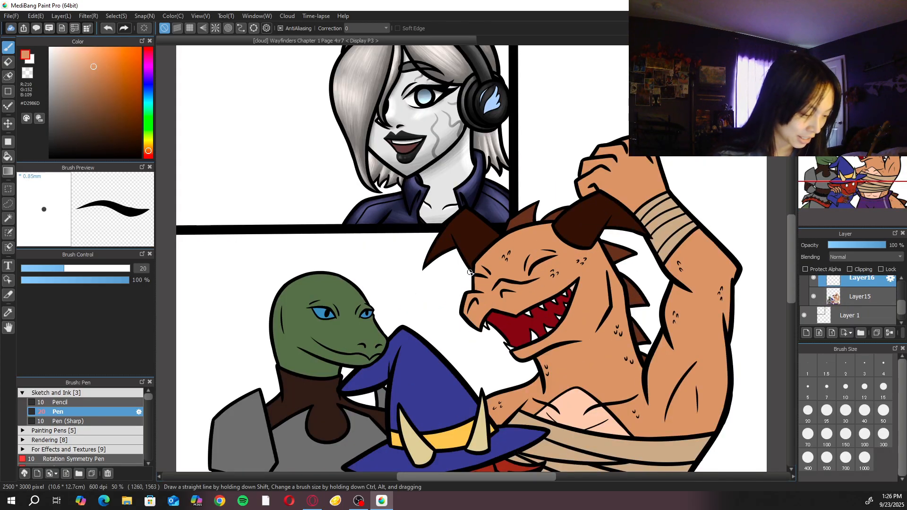
click(109, 394)
click(103, 411)
click(102, 431)
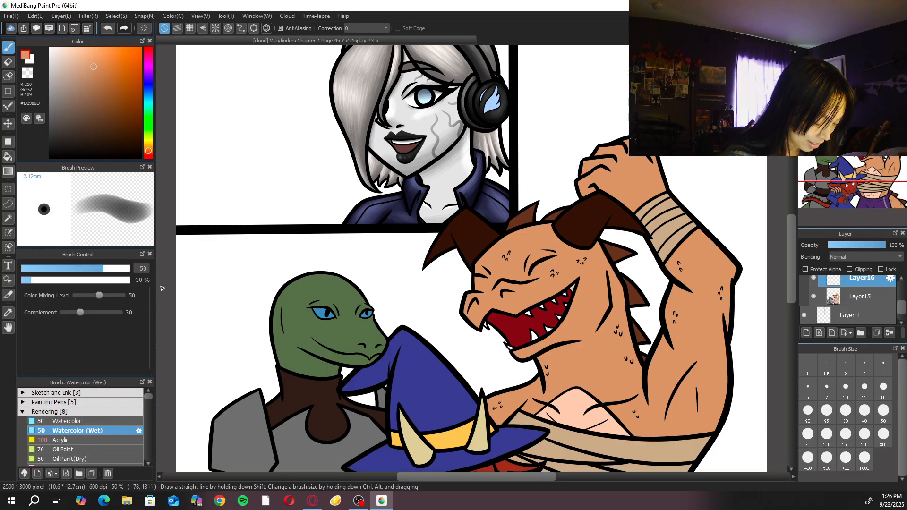
click(148, 152)
drag(106, 95, 113, 112)
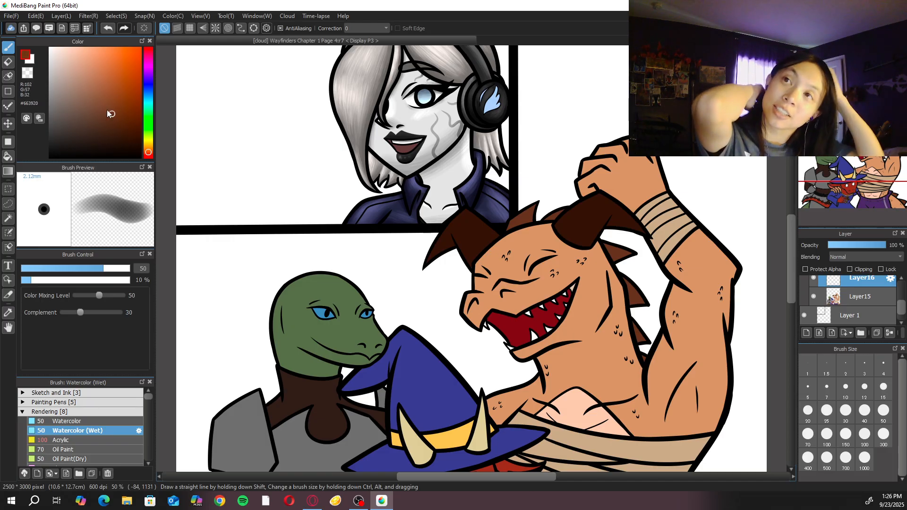
Shade the laughing dragon's neck beneath the open jaw with Watercolor (Wet), using brush size 100 and then 200
key(Right)
key(Right)
key(Right)
key(Right)
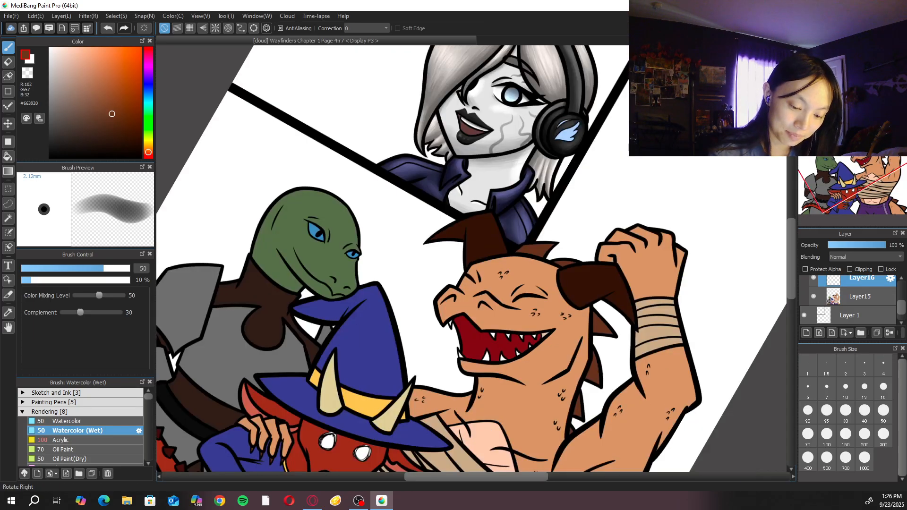
drag(445, 244, 576, 222)
key(Up)
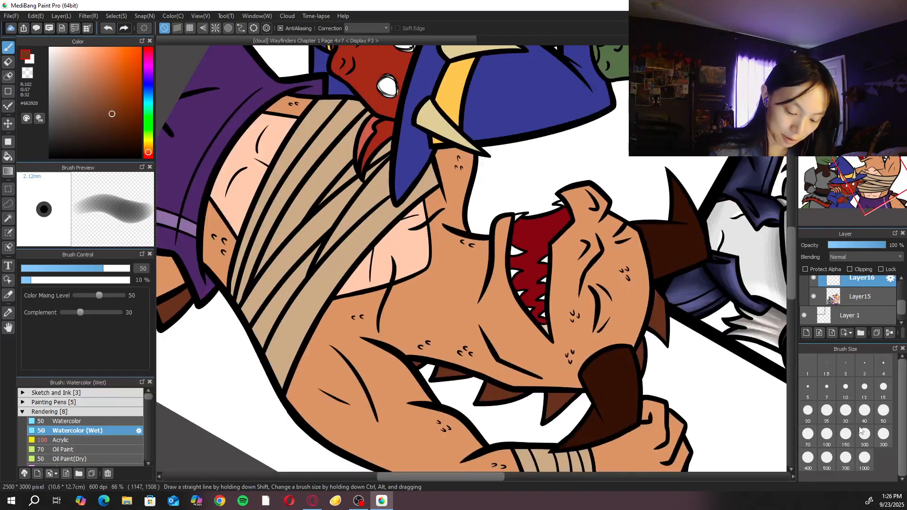
click(826, 434)
drag(493, 234, 487, 321)
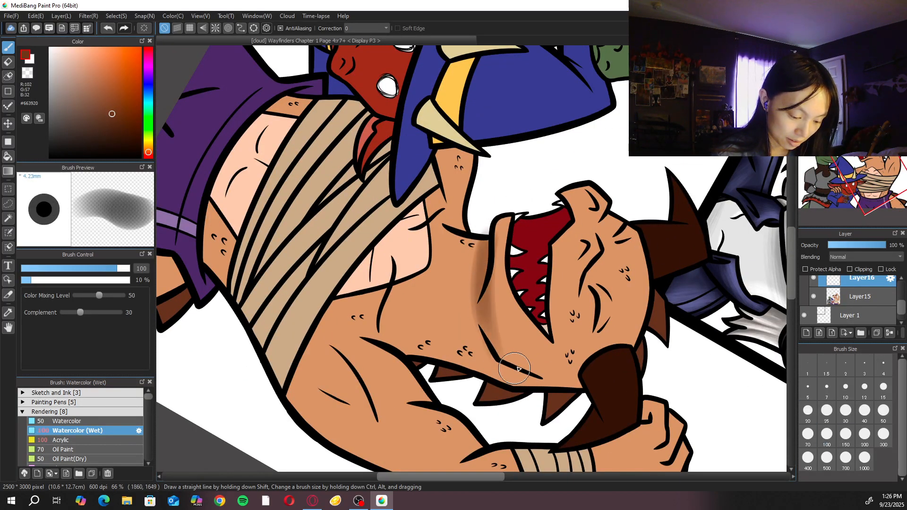
click(864, 434)
mouse_move(484, 239)
mouse_down()
mouse_move(483, 340)
mouse_move(477, 250)
mouse_move(507, 371)
mouse_move(477, 312)
mouse_move(522, 377)
mouse_move(476, 239)
mouse_move(484, 333)
mouse_move(481, 248)
mouse_move(504, 379)
mouse_move(478, 229)
mouse_move(506, 392)
mouse_move(471, 216)
mouse_move(491, 387)
mouse_move(463, 235)
mouse_move(469, 359)
mouse_move(456, 260)
mouse_move(451, 329)
mouse_move(472, 240)
mouse_move(481, 319)
mouse_move(486, 230)
mouse_move(505, 368)
mouse_move(494, 322)
mouse_move(566, 397)
mouse_move(509, 340)
mouse_move(490, 267)
mouse_move(515, 362)
mouse_move(492, 285)
mouse_move(530, 375)
mouse_move(496, 267)
mouse_move(533, 377)
mouse_move(475, 288)
mouse_move(463, 309)
mouse_move(483, 368)
mouse_move(460, 238)
mouse_move(483, 386)
mouse_move(460, 281)
mouse_move(439, 255)
mouse_up()
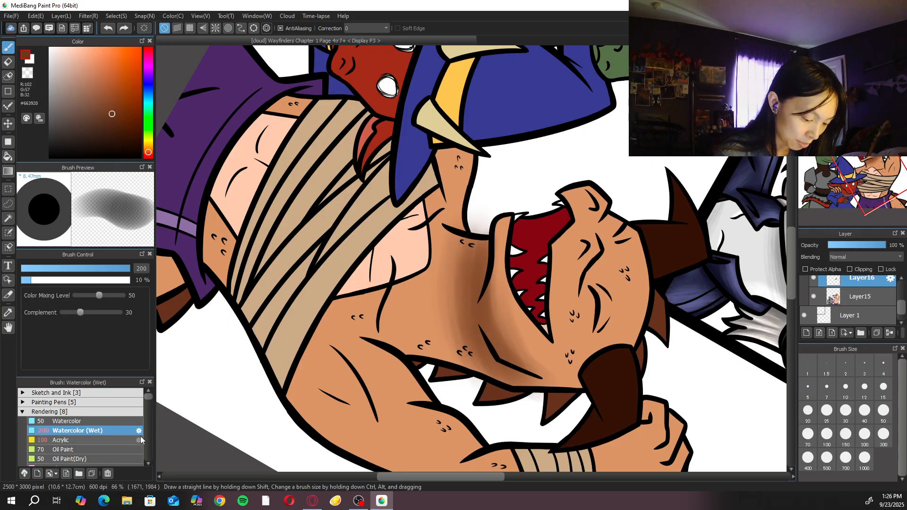
Soften the laughing dragon's neck shading under the jaw with the Blur brush at size 200
scroll(142, 410, down, 2)
click(71, 433)
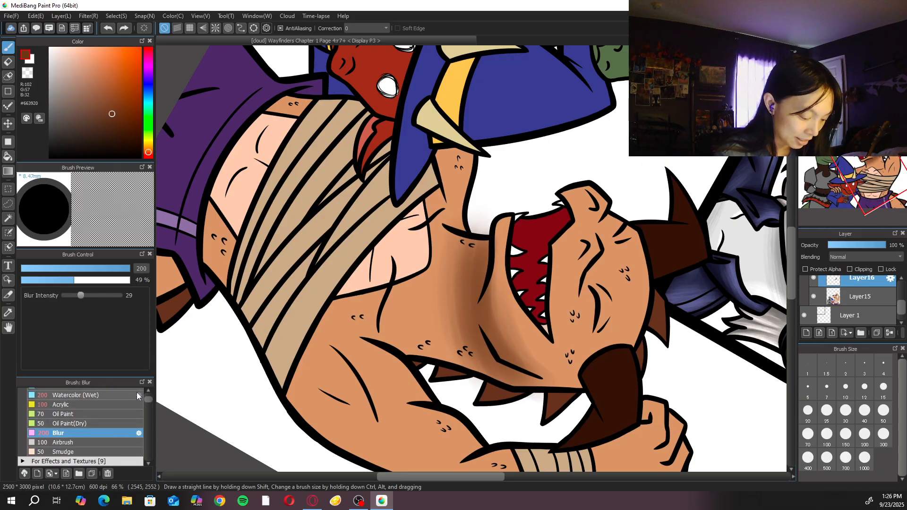
mouse_move(471, 275)
mouse_down()
mouse_move(456, 369)
mouse_move(478, 208)
mouse_move(416, 277)
mouse_move(419, 246)
mouse_up()
Shade the laughing dragon's cheek and throat behind the mouth corner with Watercolor (Wet) at brush size 100
click(98, 396)
key(ctrl+plus)
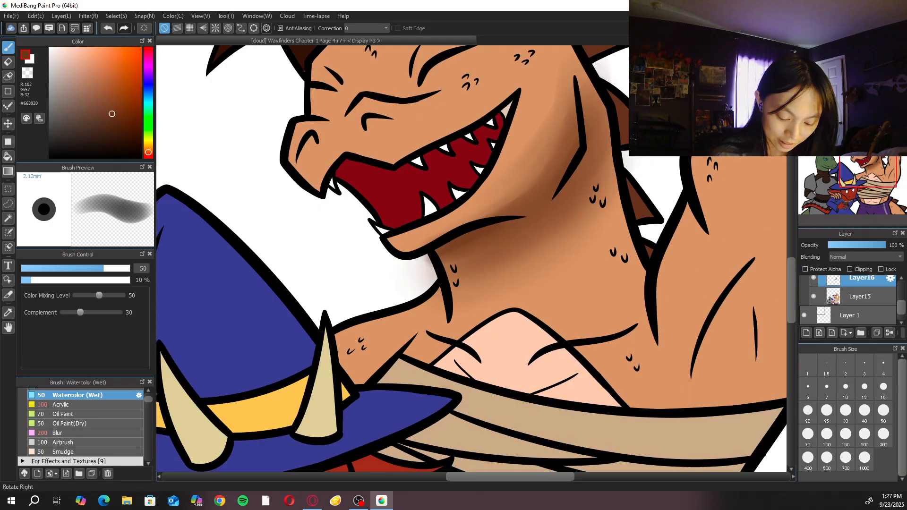
click(827, 434)
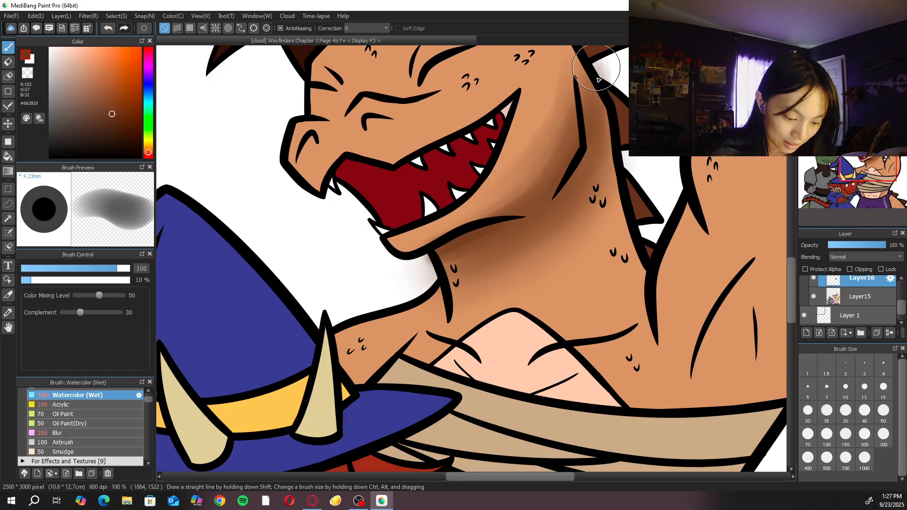
mouse_move(570, 134)
mouse_down()
mouse_move(560, 183)
mouse_move(475, 267)
mouse_up()
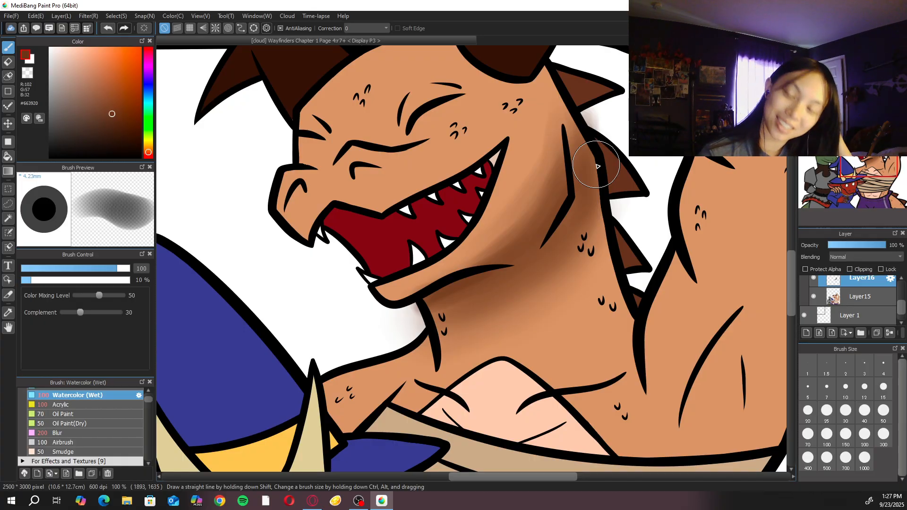
Shade along the laughing dragon's lower jaw from chin to cheek with Watercolor (Wet), using brush size 30 and then 50
click(839, 417)
drag(397, 296, 480, 264)
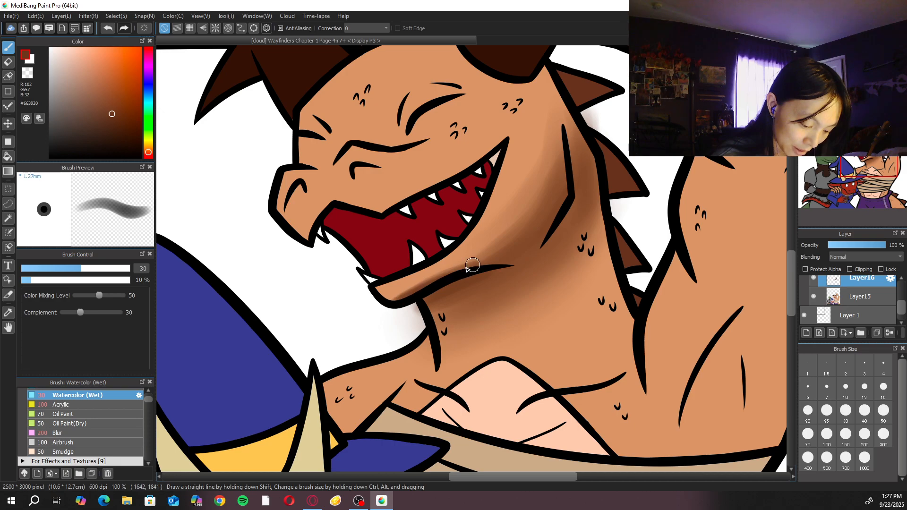
click(884, 411)
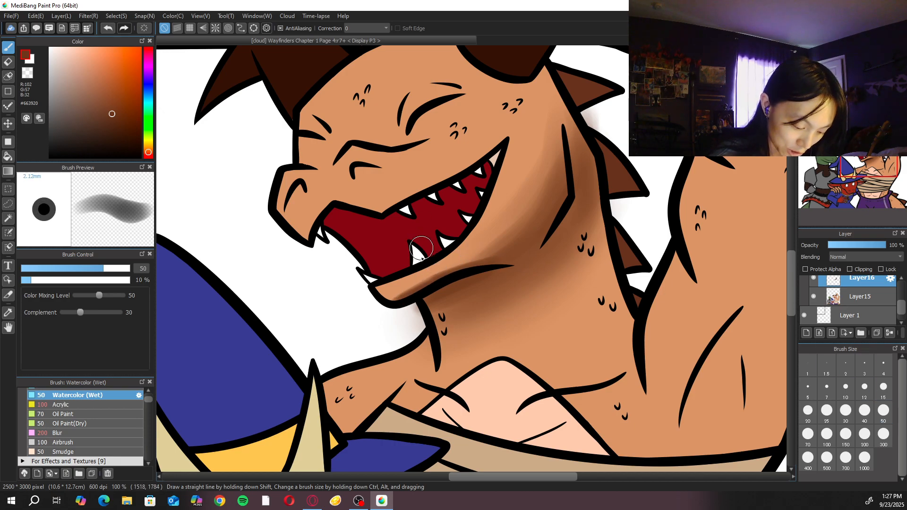
mouse_move(387, 304)
mouse_down()
mouse_move(453, 278)
mouse_move(393, 300)
mouse_move(449, 275)
mouse_move(401, 293)
mouse_move(437, 276)
mouse_move(399, 284)
mouse_move(509, 251)
mouse_up()
mouse_move(426, 276)
mouse_down()
mouse_move(523, 238)
mouse_move(437, 257)
mouse_move(472, 239)
mouse_move(470, 275)
mouse_move(484, 311)
mouse_move(477, 272)
mouse_move(501, 341)
mouse_move(476, 273)
mouse_move(503, 353)
mouse_move(473, 257)
mouse_move(496, 367)
mouse_move(459, 271)
mouse_move(484, 334)
mouse_move(481, 210)
mouse_move(481, 331)
mouse_move(480, 206)
mouse_move(486, 329)
mouse_move(479, 209)
mouse_move(481, 312)
mouse_move(469, 204)
mouse_up()
click(855, 53)
click(855, 53)
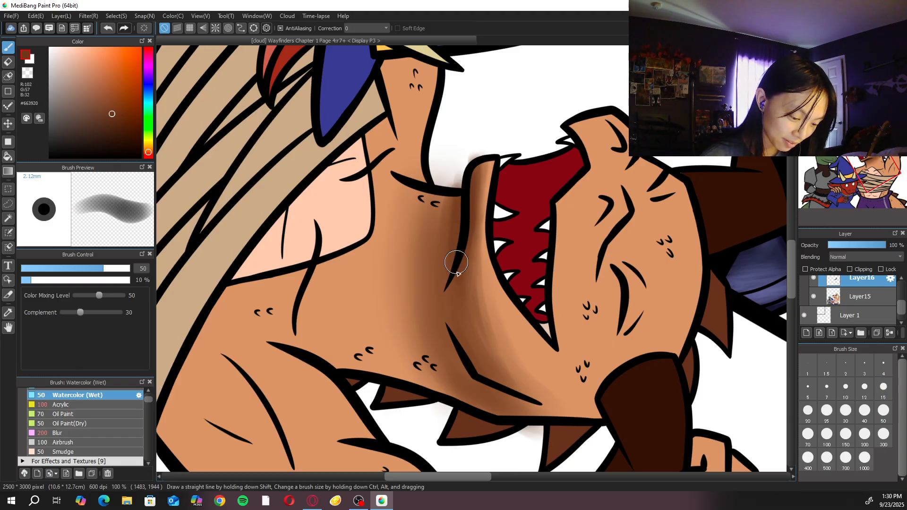
Enlarge the eraser to size 50 and erase the stray shading outside the outline between chin and shoulder
key(e)
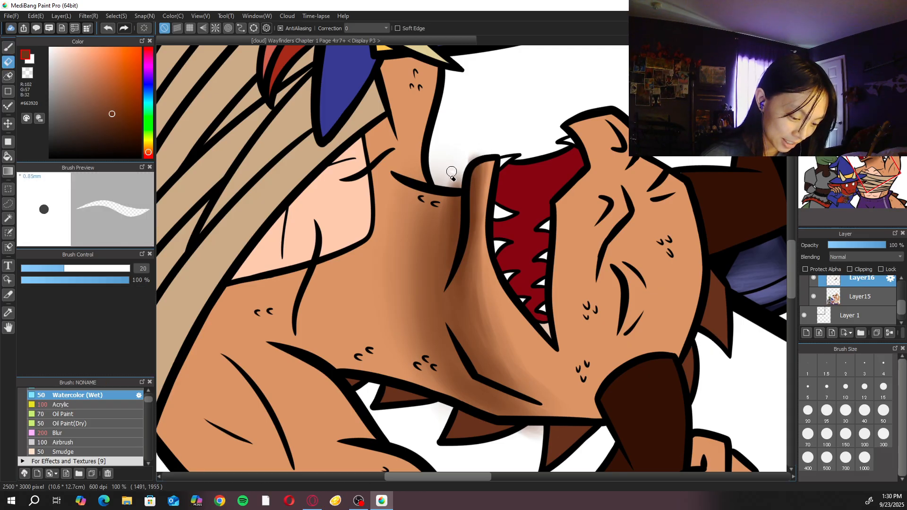
key(bracketright)
key(bracketright)
key(bracketright)
key(bracketright)
mouse_move(440, 161)
mouse_down()
mouse_move(455, 177)
mouse_move(439, 183)
mouse_move(458, 187)
mouse_move(472, 156)
mouse_up()
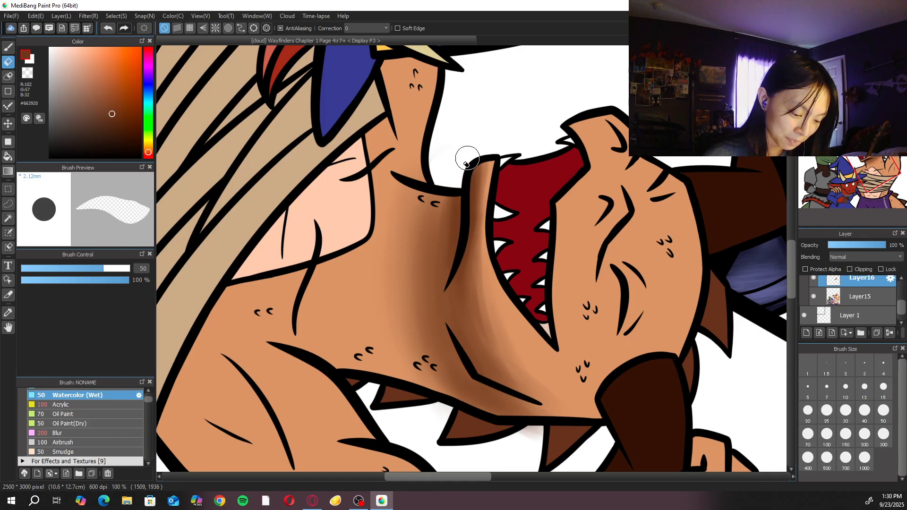
Build up the jaw shading with Watercolor (Wet) at size 100 and smooth it with the Blur brush at size 200
key(b)
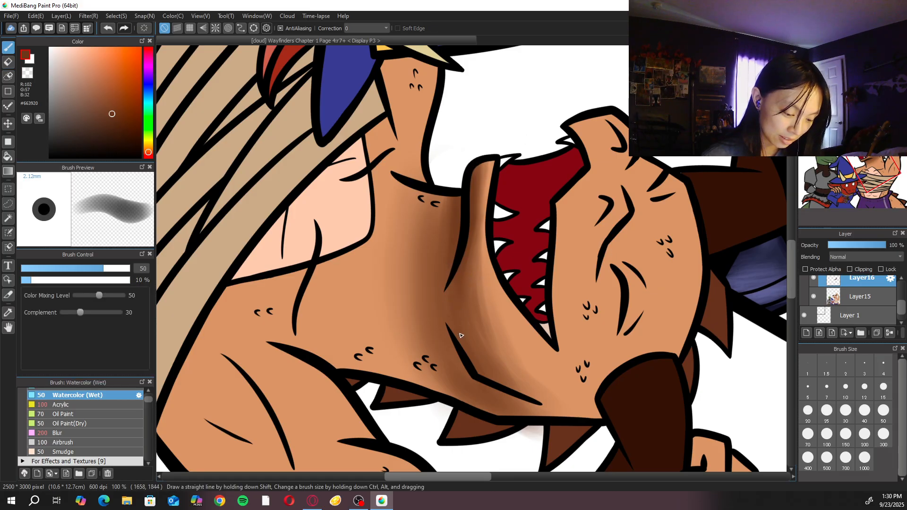
click(827, 434)
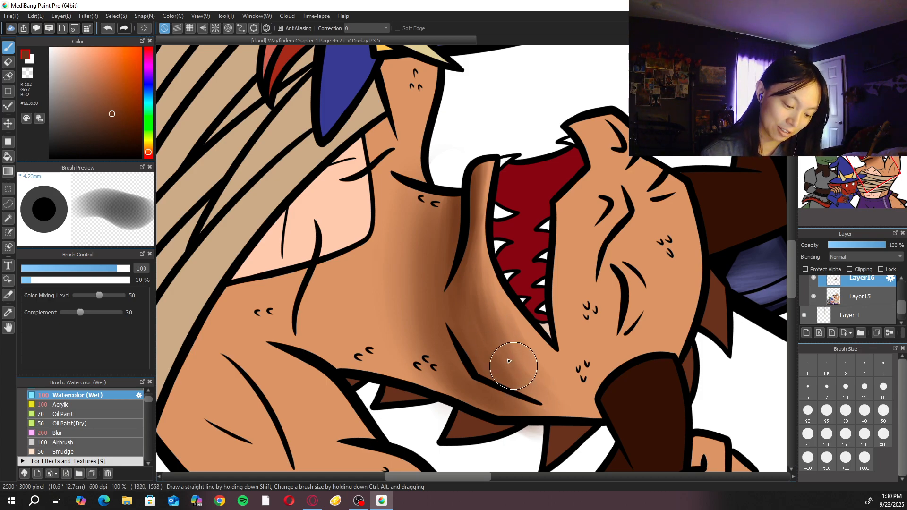
click(110, 434)
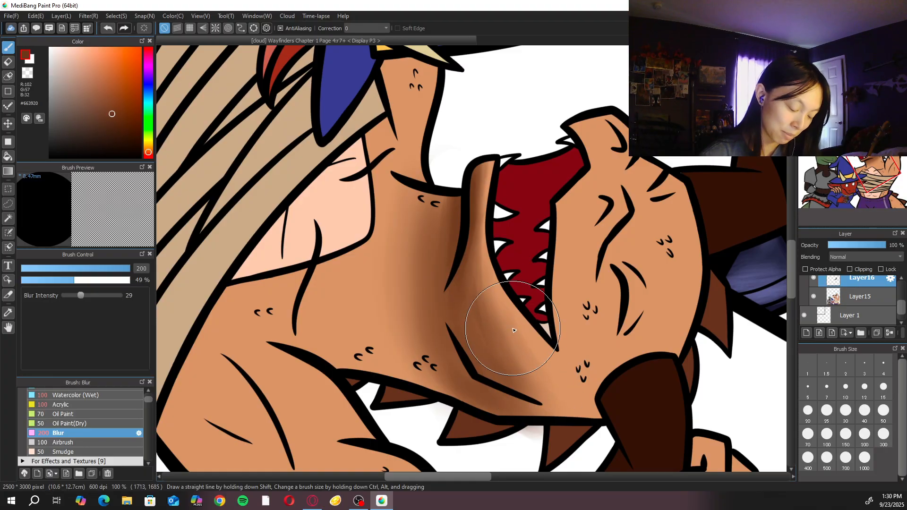
click(81, 395)
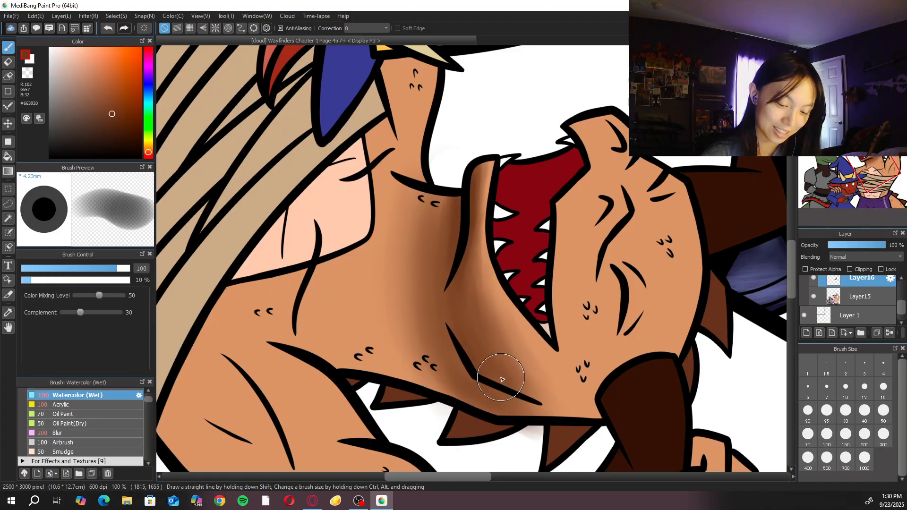
Erase the shading spilled around the spikes behind the laughing dragon's neck with the size 50 eraser
click(864, 149)
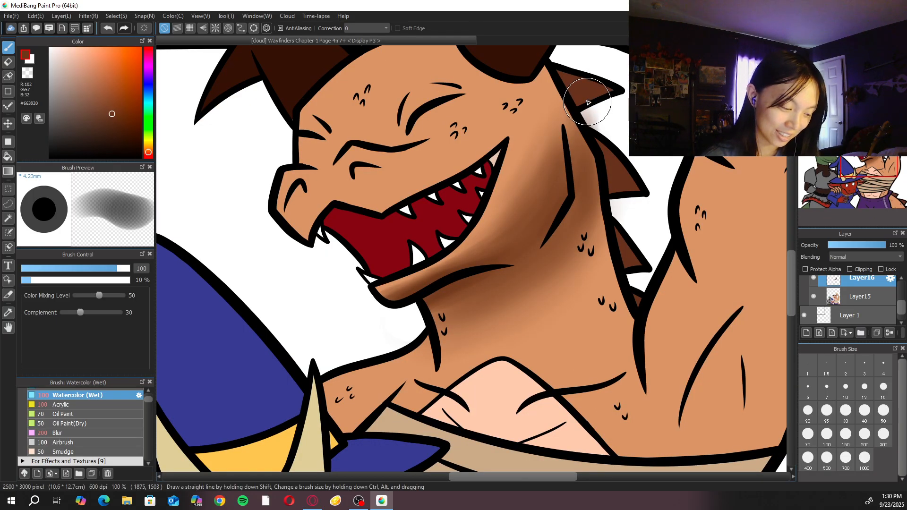
key(e)
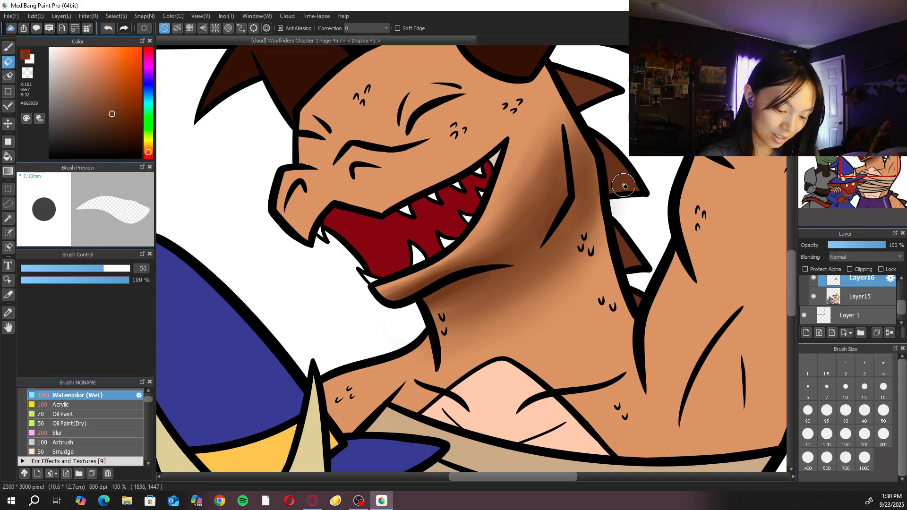
key(b)
drag(520, 255, 601, 329)
click(879, 413)
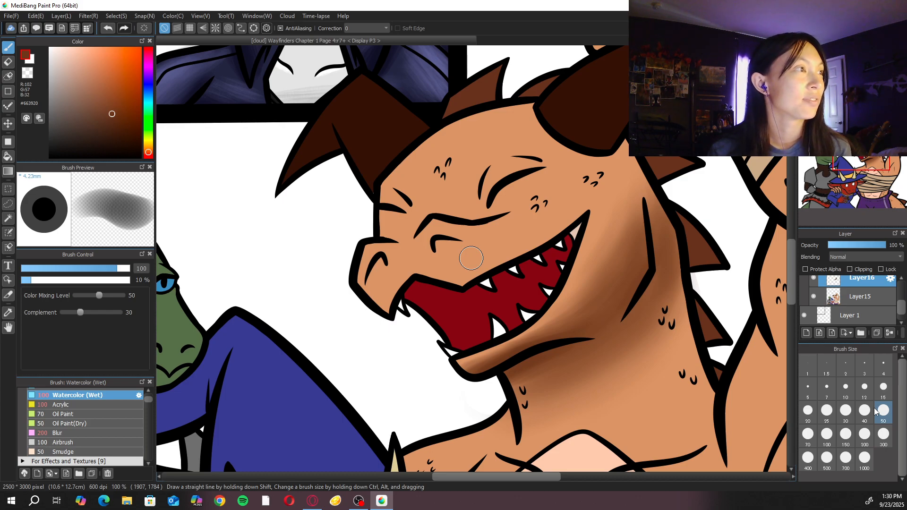
drag(616, 306, 621, 304)
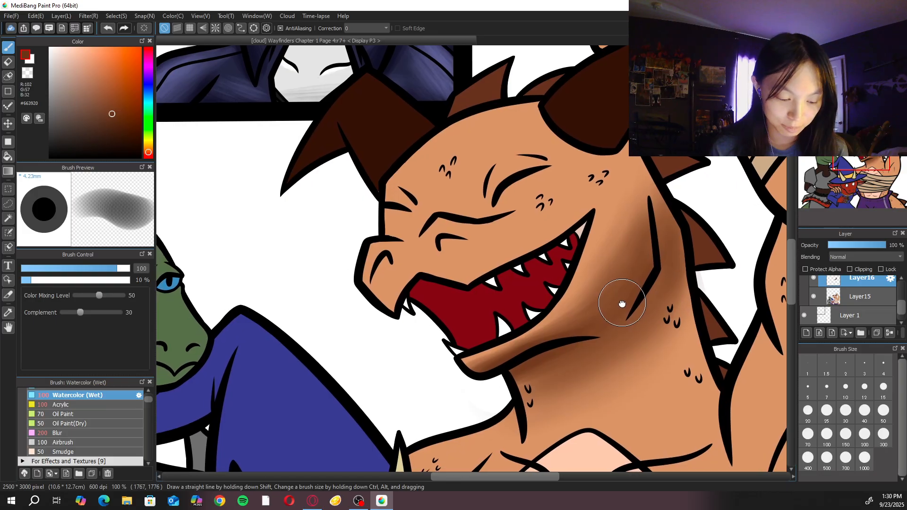
drag(638, 270, 630, 290)
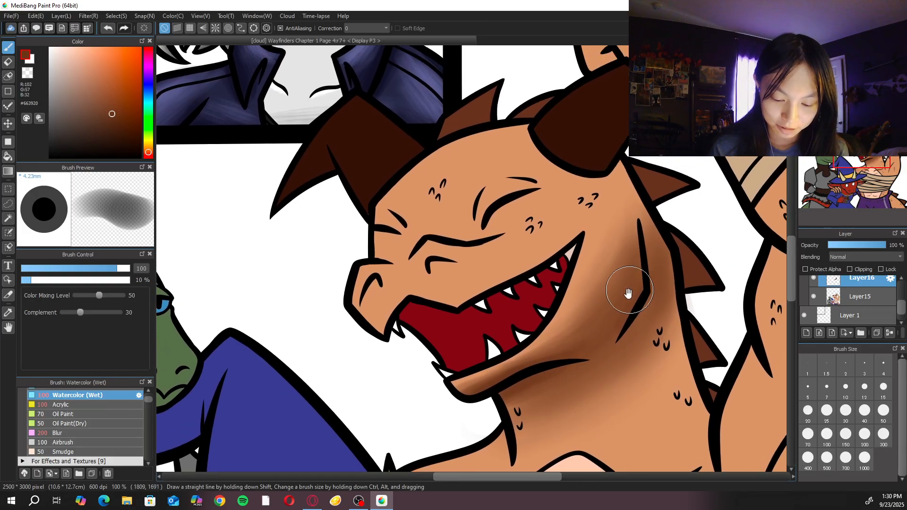
key(e)
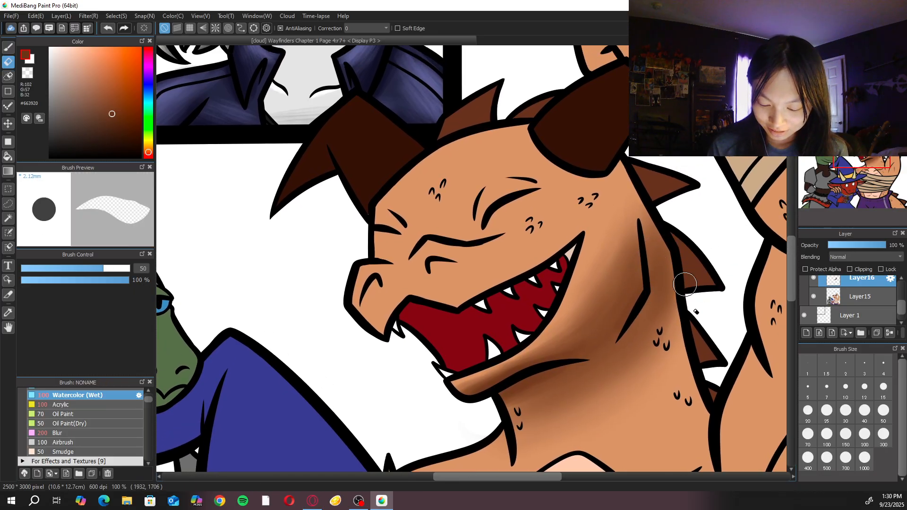
key(b)
Shade beneath the laughing dragon's two nostril lines with Watercolor (Wet) at brush size 20
drag(413, 223, 472, 258)
click(808, 410)
key(ctrl+plus)
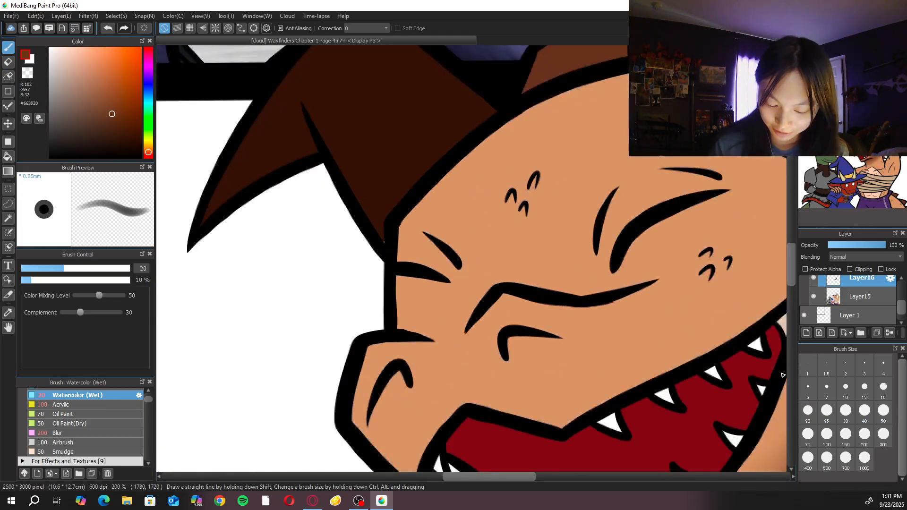
mouse_move(515, 341)
mouse_down()
mouse_move(453, 348)
mouse_move(474, 360)
mouse_up()
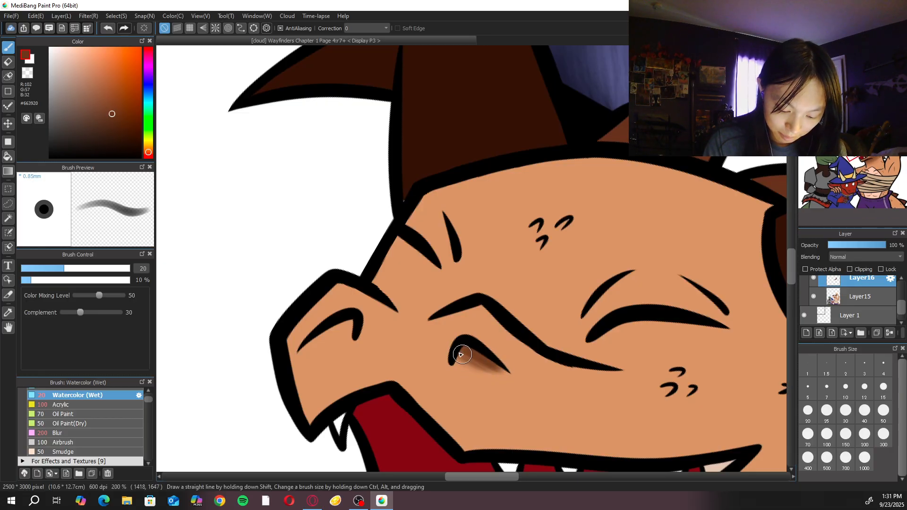
mouse_move(449, 306)
mouse_down()
mouse_move(380, 406)
mouse_move(396, 391)
mouse_up()
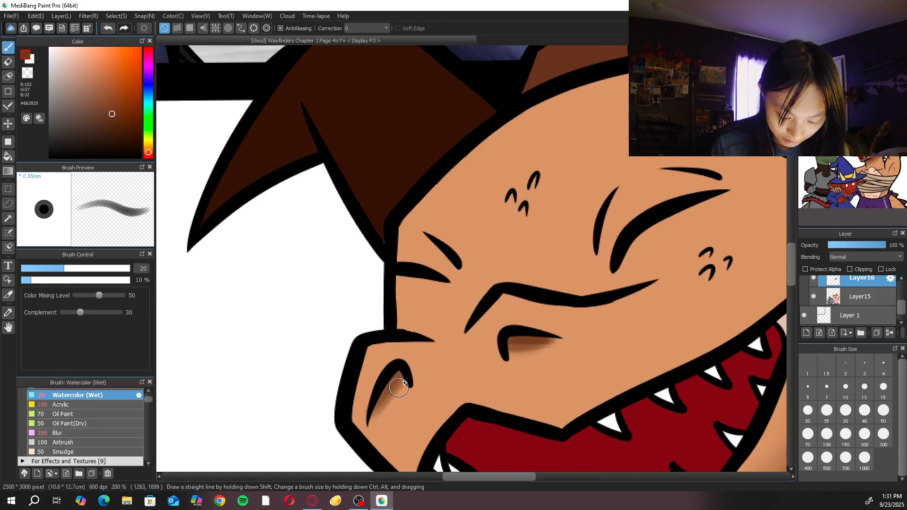
Soften the shading of both nostrils with the Blur brush at size 50
scroll(373, 417, down, 5)
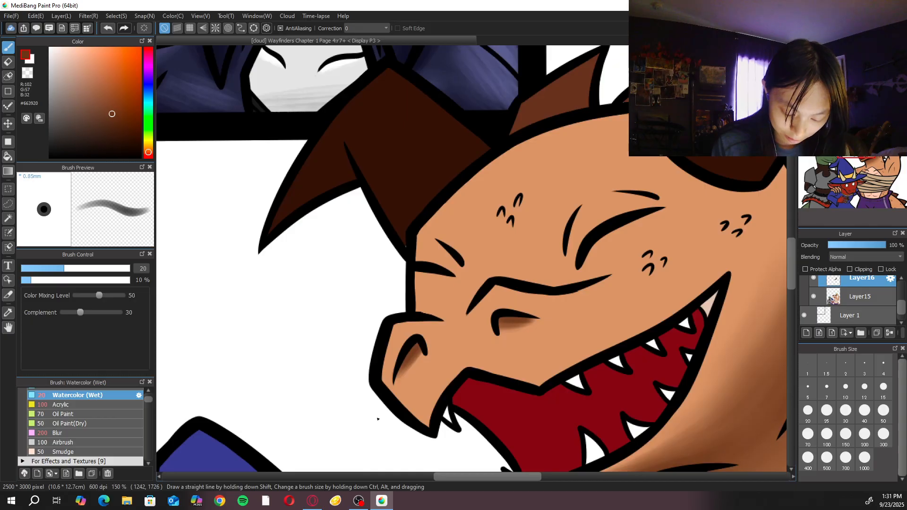
scroll(376, 417, up, 2)
click(59, 433)
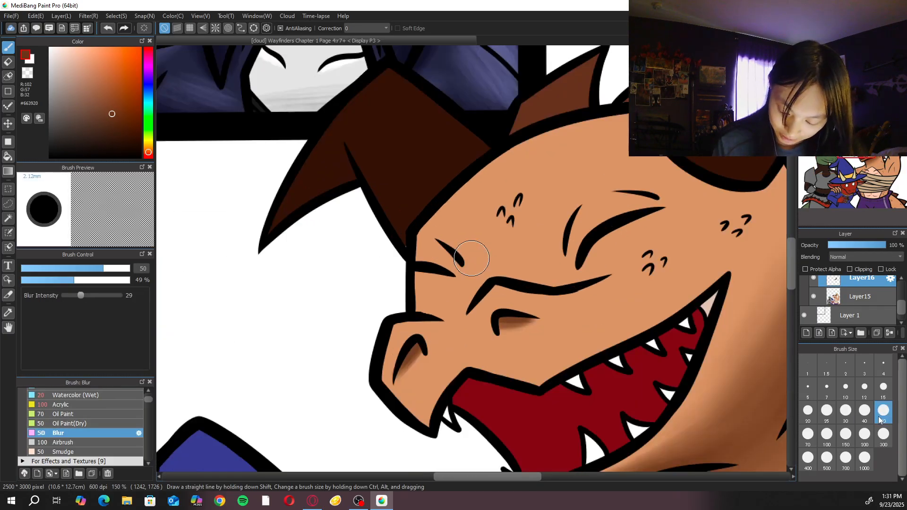
mouse_move(514, 328)
mouse_down()
mouse_move(546, 325)
mouse_move(511, 334)
mouse_up()
drag(429, 352, 396, 381)
Shade the laughing dragon's upper jaw along the edge of the open mouth with Watercolor (Wet) at brush size 100
click(105, 398)
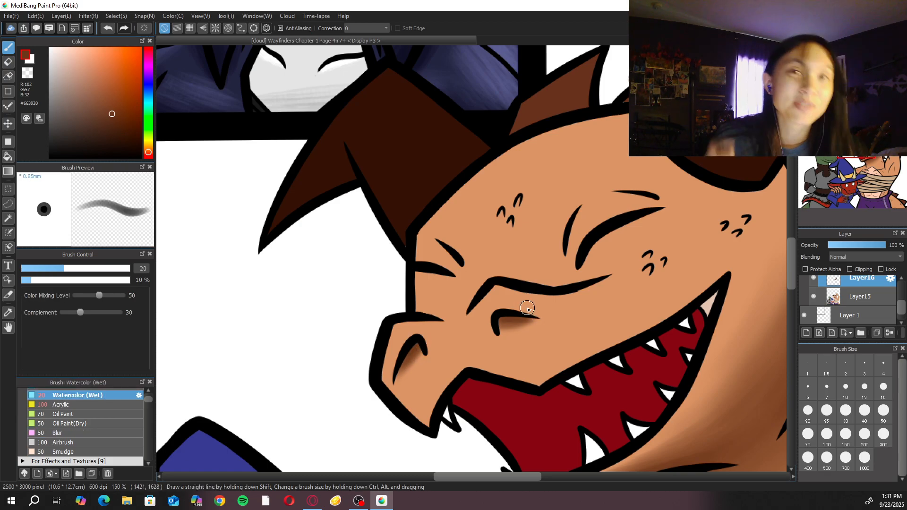
scroll(527, 309, down, 2)
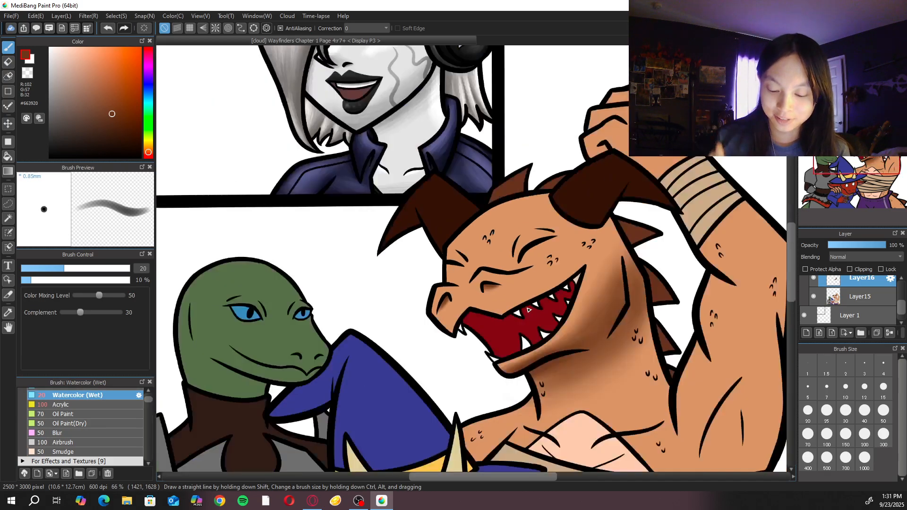
scroll(529, 309, up, 1)
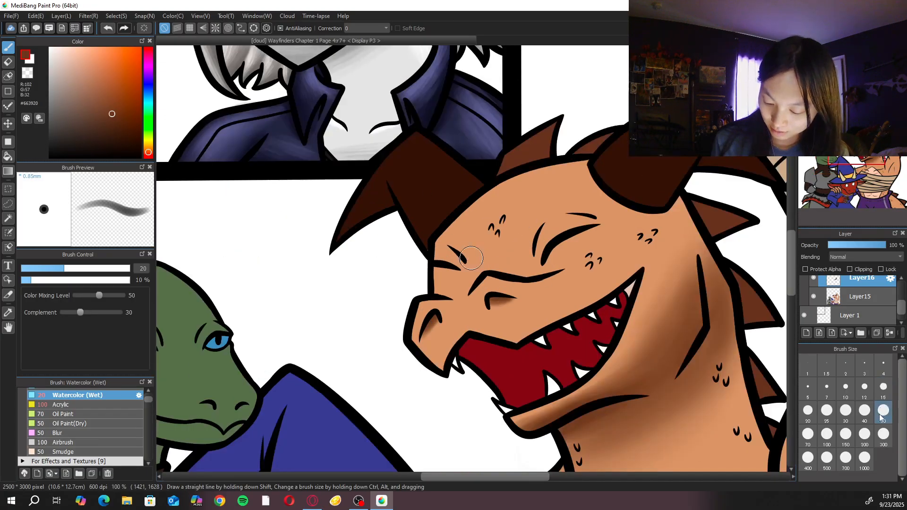
click(883, 410)
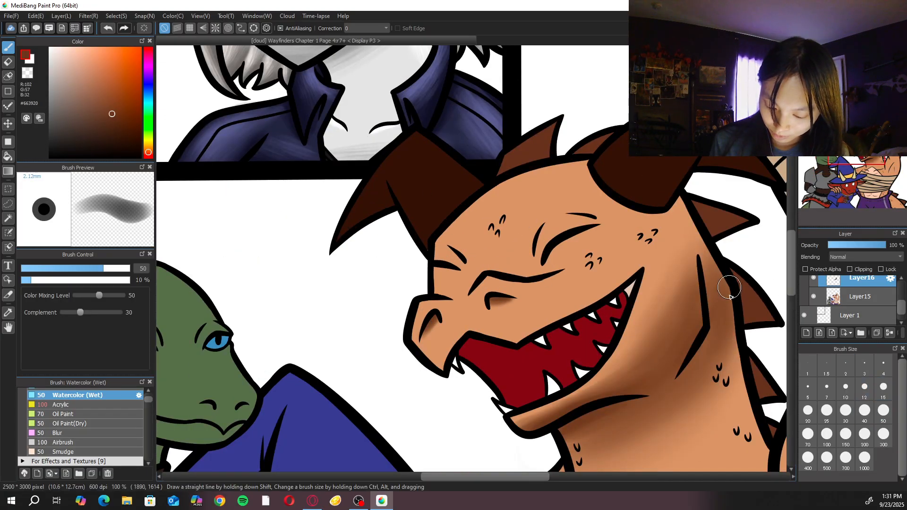
click(831, 409)
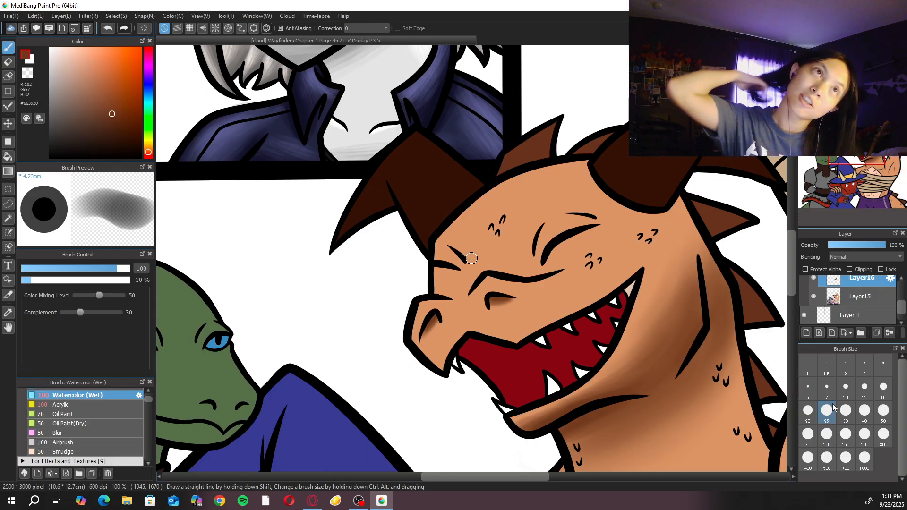
key(Right)
key(Right)
key(Right)
key(Right)
key(Right)
key(Right)
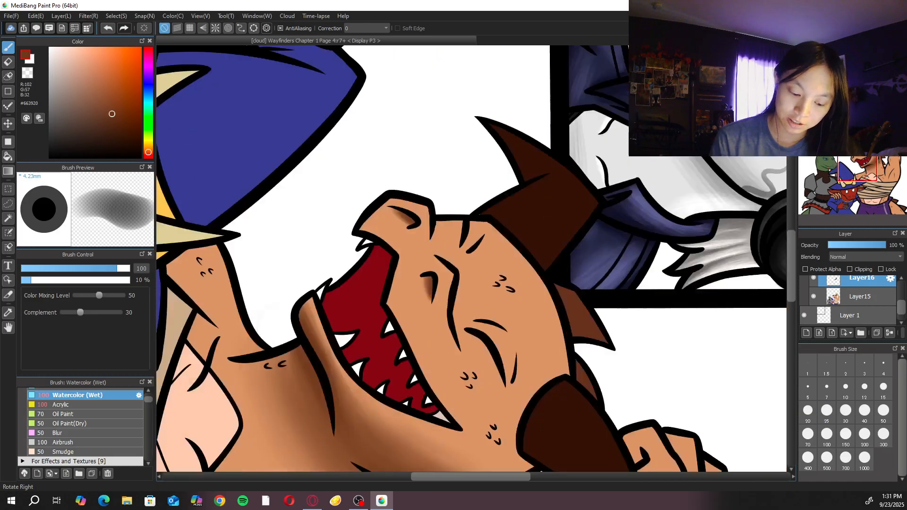
drag(390, 307, 458, 418)
mouse_move(399, 284)
mouse_down()
mouse_move(485, 435)
mouse_move(403, 297)
mouse_move(444, 410)
mouse_up()
drag(378, 307, 413, 367)
drag(378, 275, 426, 358)
drag(389, 258, 448, 372)
drag(413, 314, 455, 404)
drag(361, 241, 406, 302)
drag(371, 272, 453, 405)
Shade the tip of the laughing dragon's snout and the bridge of its nose with the size 100 watercolor brush
key(Up)
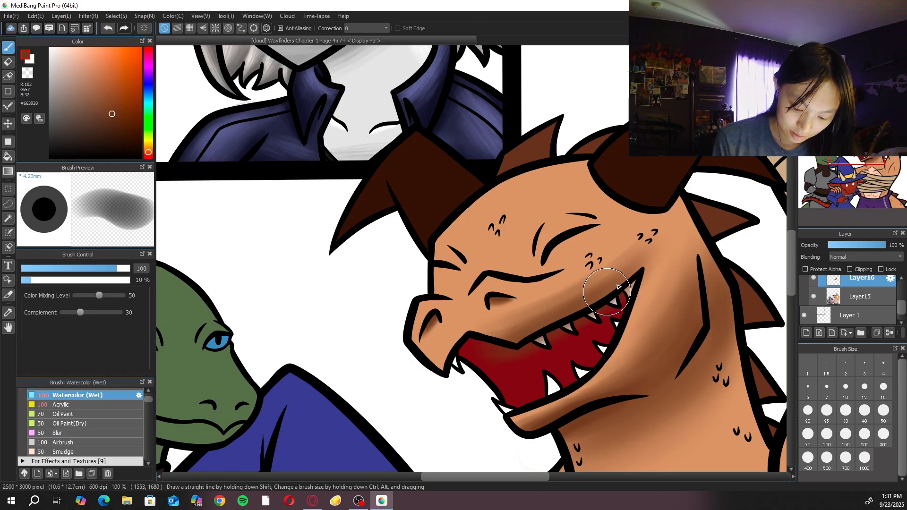
mouse_move(466, 335)
mouse_down()
mouse_move(435, 371)
mouse_move(472, 330)
mouse_move(458, 334)
mouse_move(517, 328)
mouse_move(472, 341)
mouse_move(493, 320)
mouse_move(435, 362)
mouse_up()
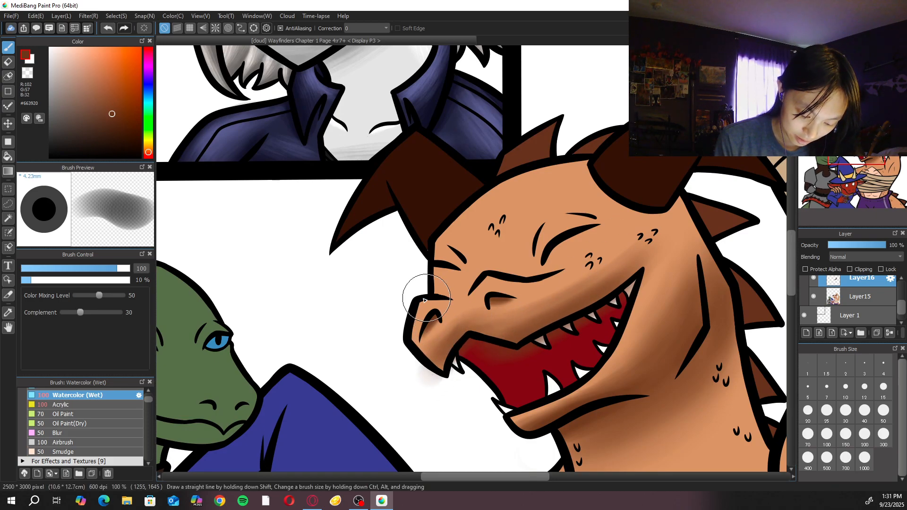
mouse_move(467, 294)
mouse_down()
mouse_move(454, 302)
mouse_move(455, 295)
mouse_up()
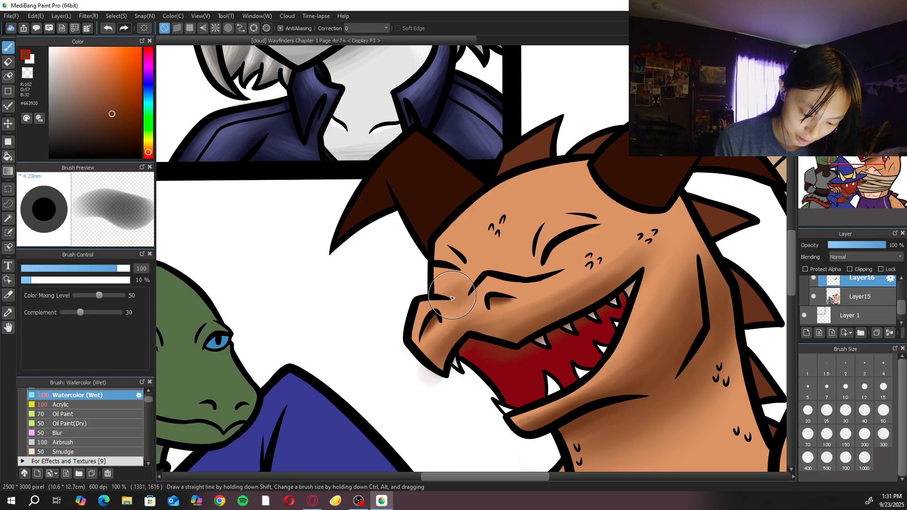
Erase the brown shading spilled below the snout and over the red mouth and teeth with the size 50 eraser
key(e)
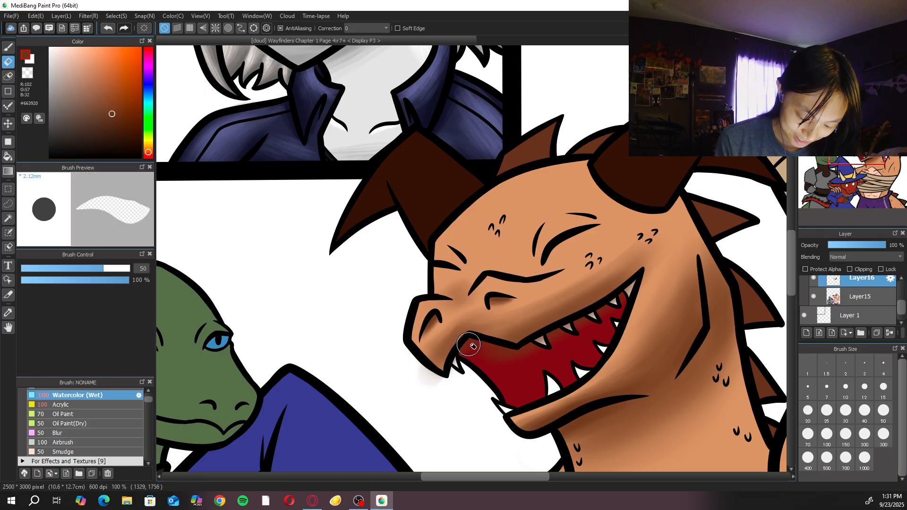
drag(451, 378, 438, 382)
mouse_move(471, 356)
mouse_down()
mouse_move(554, 360)
mouse_move(506, 363)
mouse_move(613, 304)
mouse_move(562, 339)
mouse_move(630, 287)
mouse_move(604, 324)
mouse_move(579, 333)
mouse_up()
key(b)
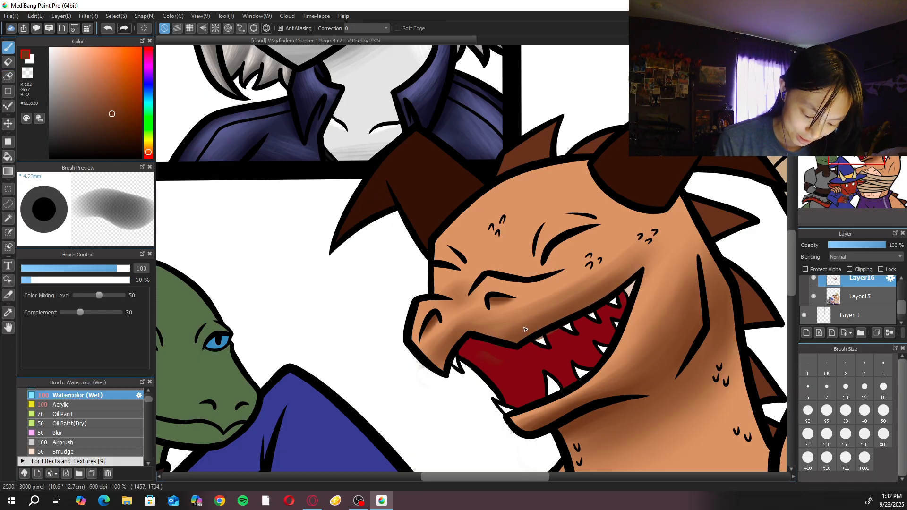
Darken the tip of the laughing dragon's snout with Watercolor (Wet) at brush size 50 and erase the spill below it
click(807, 410)
scroll(540, 382, up, 2)
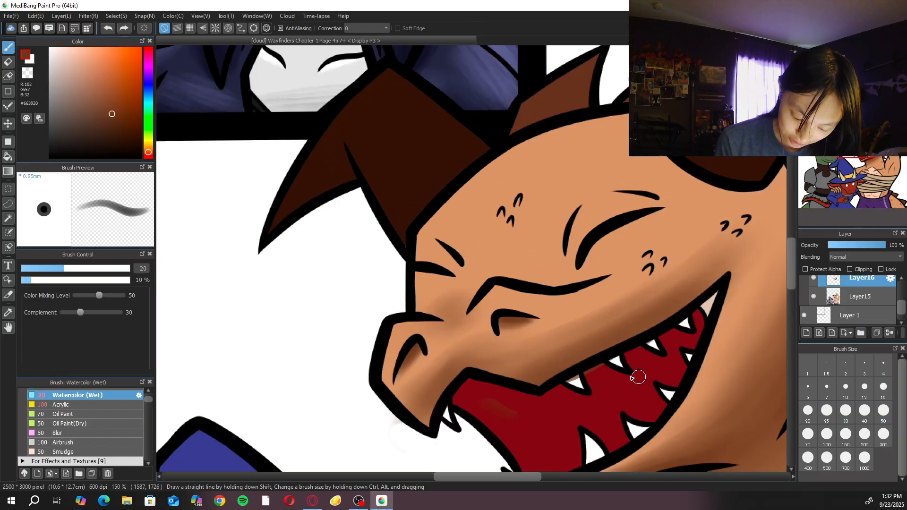
key(e)
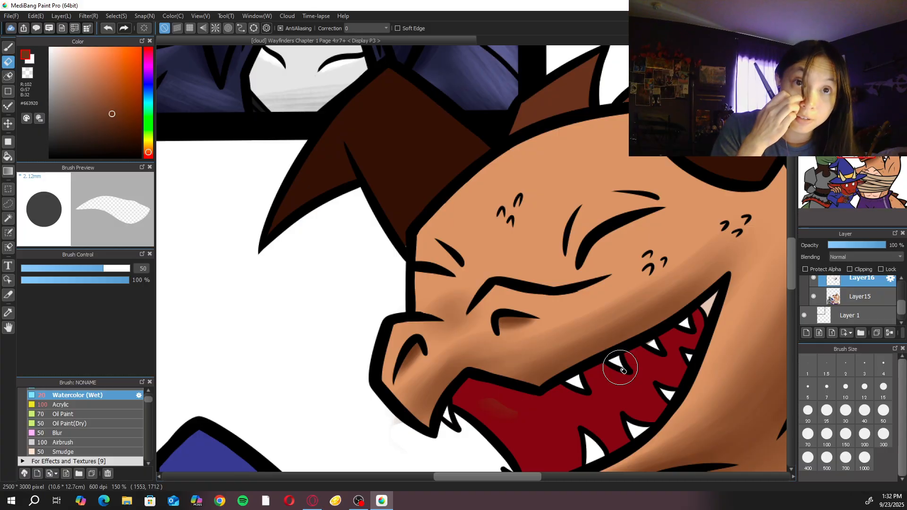
key(b)
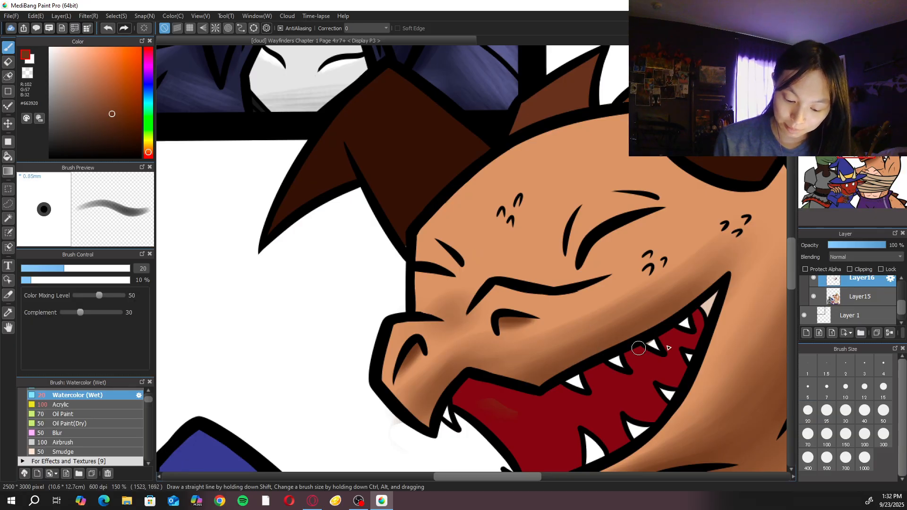
click(883, 413)
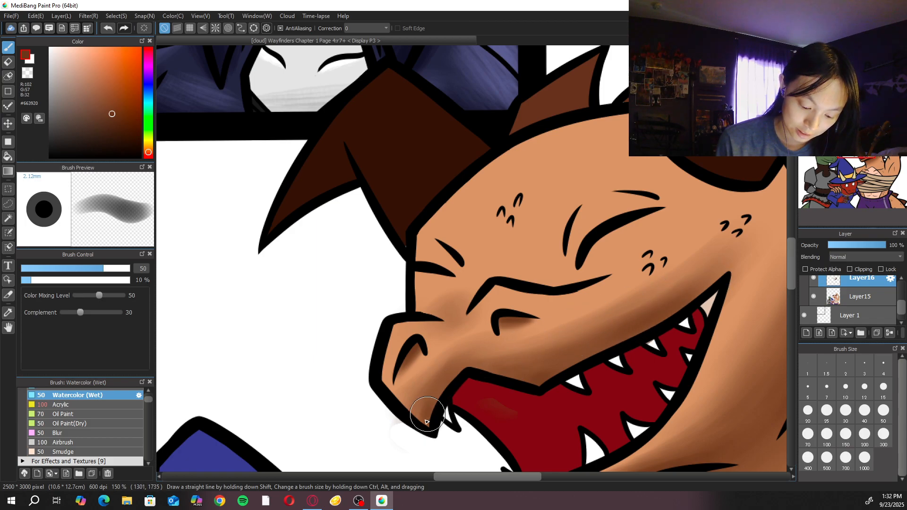
key(e)
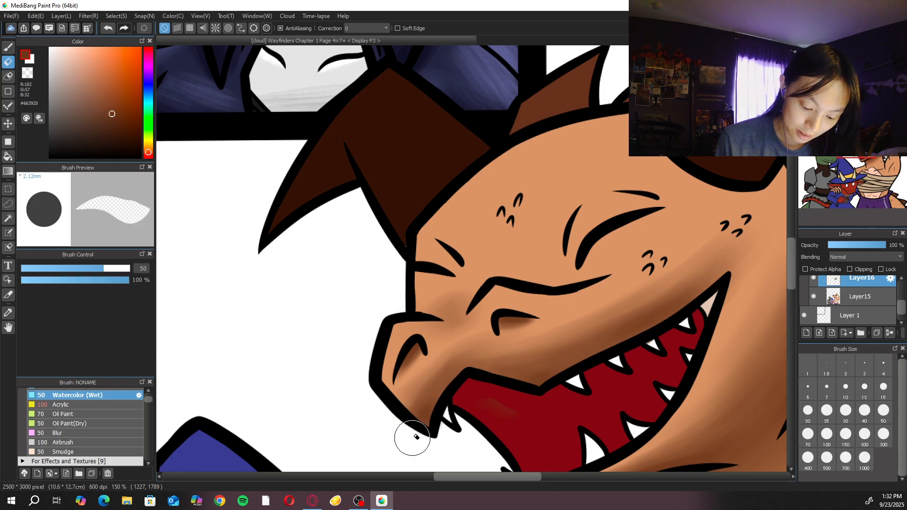
Soften the snout shading with the Blur brush at size 100
key(b)
click(103, 433)
click(827, 433)
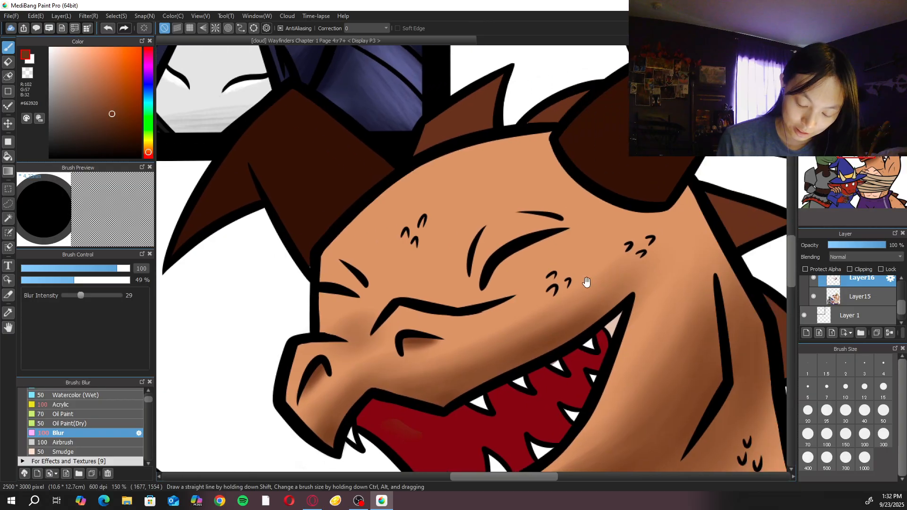
Deepen the cheek shading above the corner of the mouth with the Watercolor brush at size 100 and blend it with Blur
drag(709, 218, 609, 239)
click(76, 404)
click(96, 394)
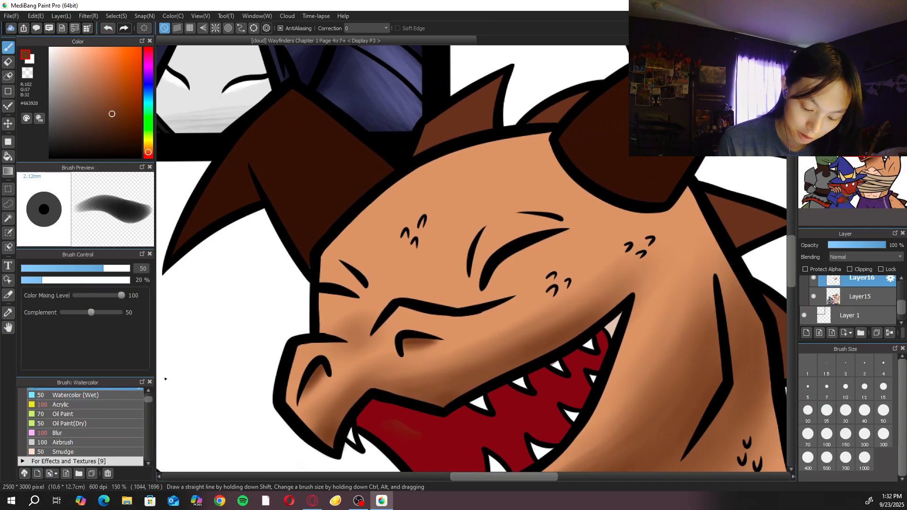
mouse_move(625, 299)
mouse_down()
mouse_move(558, 340)
mouse_move(595, 307)
mouse_move(561, 336)
mouse_up()
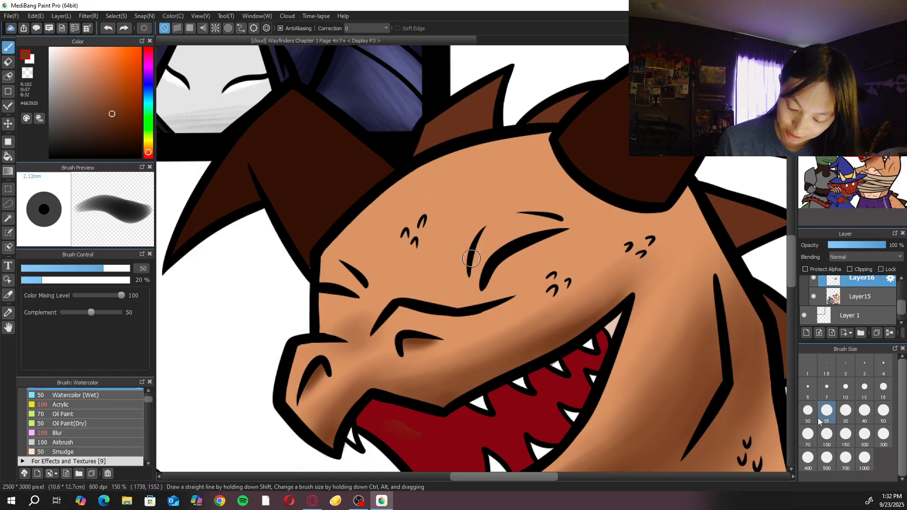
click(808, 410)
mouse_move(599, 288)
mouse_down()
mouse_move(623, 291)
mouse_move(551, 328)
mouse_move(600, 282)
mouse_move(630, 286)
mouse_move(593, 308)
mouse_up()
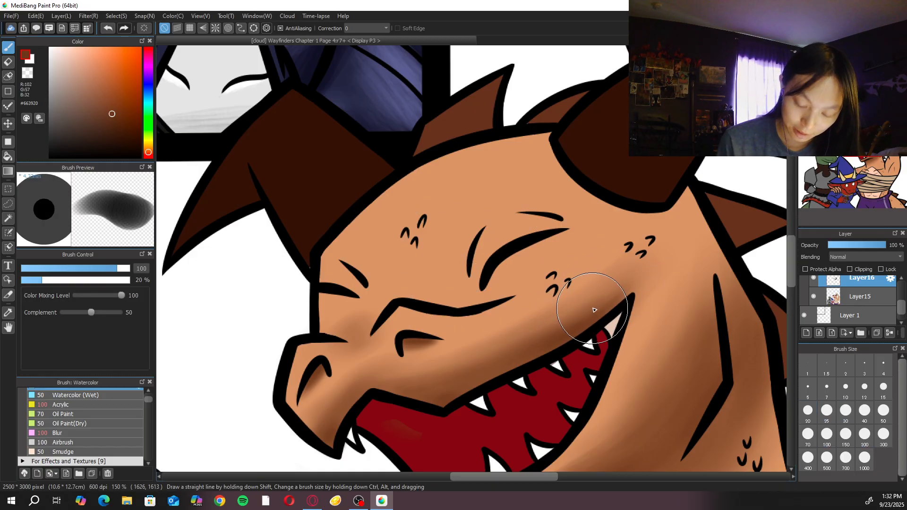
click(100, 432)
mouse_move(590, 310)
mouse_down()
mouse_move(567, 283)
mouse_move(517, 304)
mouse_move(477, 270)
mouse_up()
scroll(473, 265, down, 5)
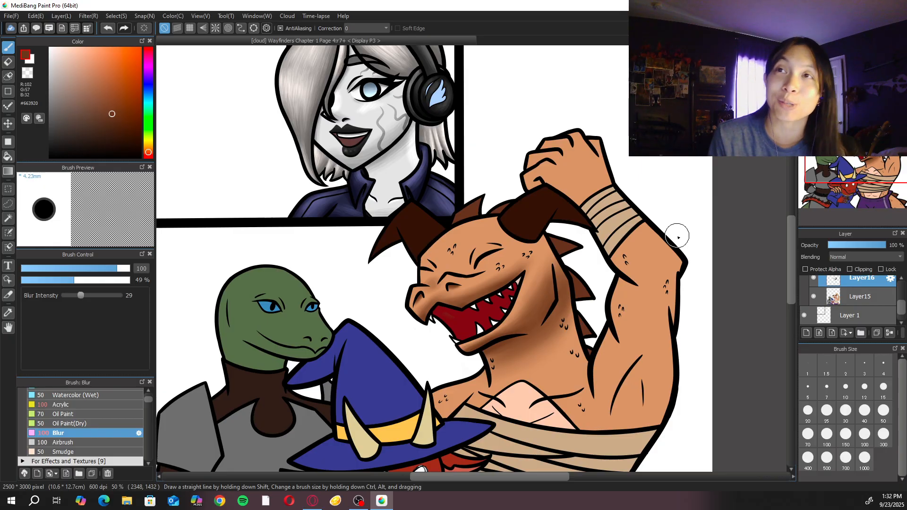
Shade the back of the dragon's head just below the near horn with Watercolor (Wet) at brush size 50
scroll(473, 262, up, 3)
drag(475, 261, 515, 291)
scroll(726, 270, up, 1)
key(bracketleft)
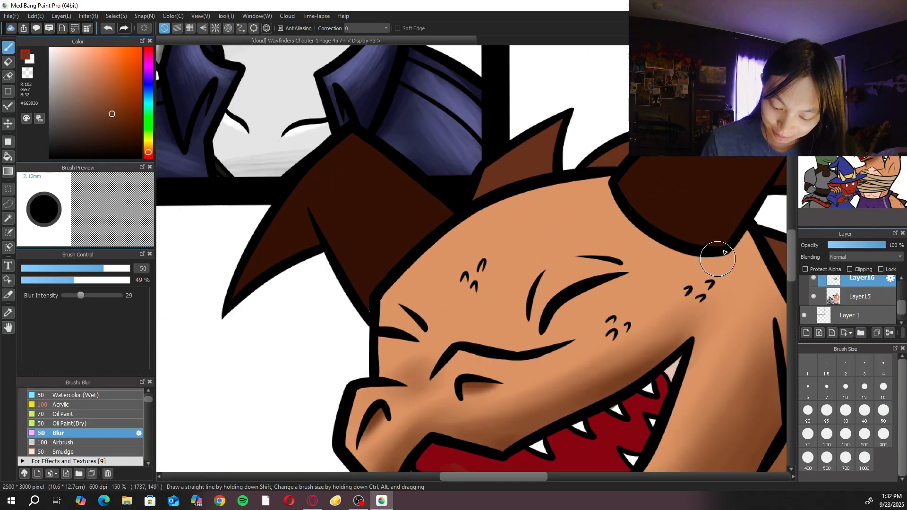
click(112, 396)
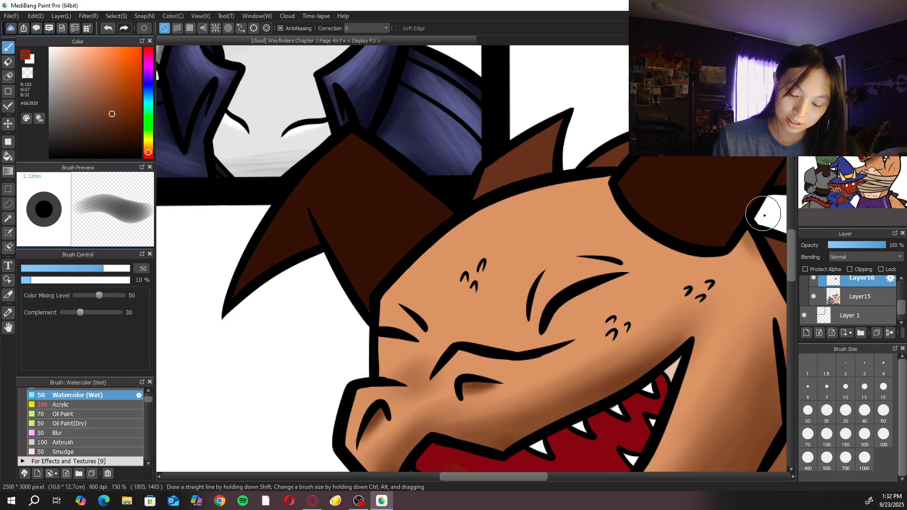
Shade between the near closed eye and its inner crease with Watercolor (Wet) at sizes 20 and 30, erasing the spill
click(808, 410)
drag(537, 289, 537, 321)
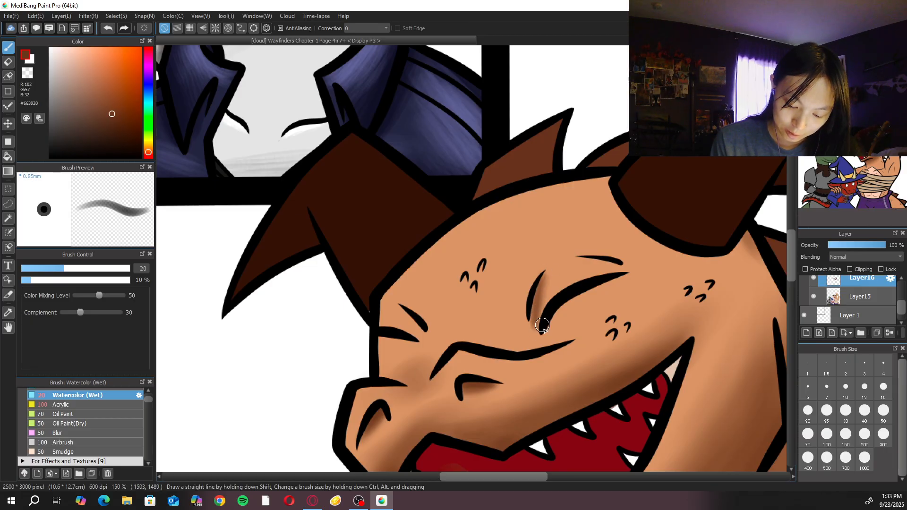
click(845, 410)
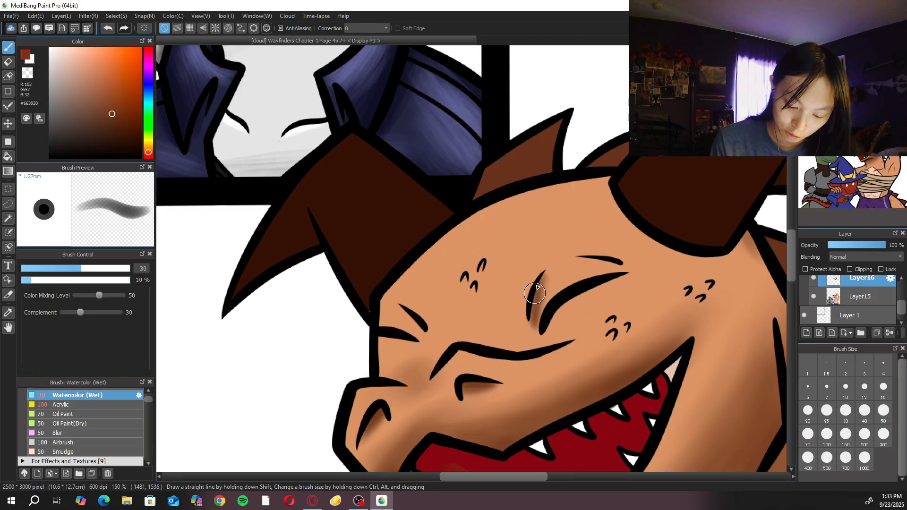
drag(544, 325, 557, 273)
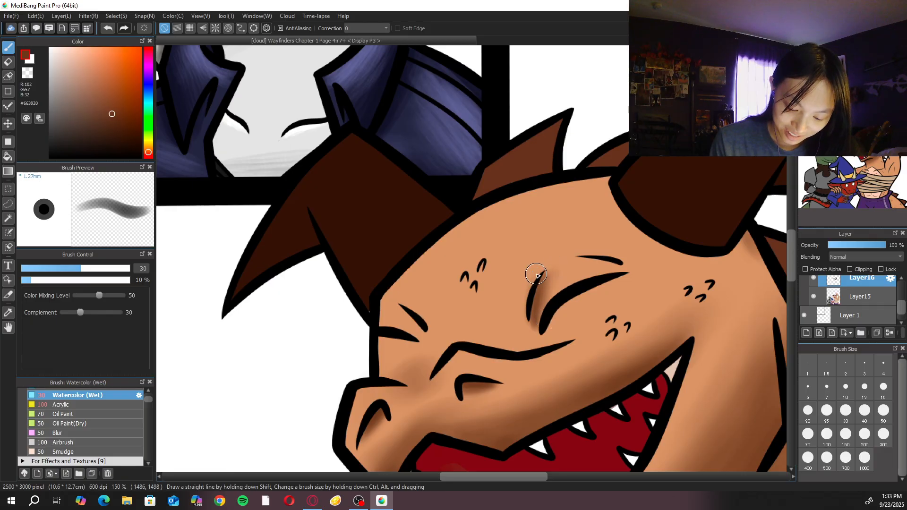
key(e)
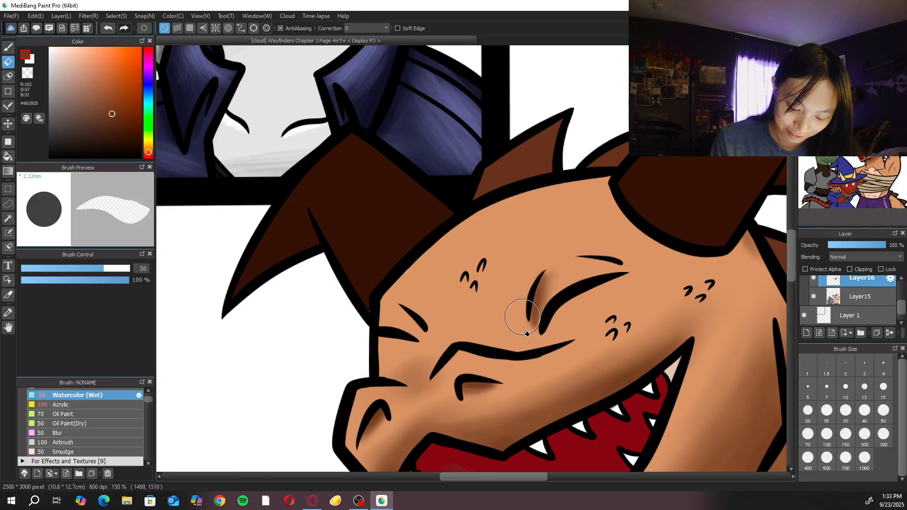
Shade beneath the near eye's outer brow crease with Watercolor (Wet) at size 30 and soften it with Blur at sizes 50 and 70
key(b)
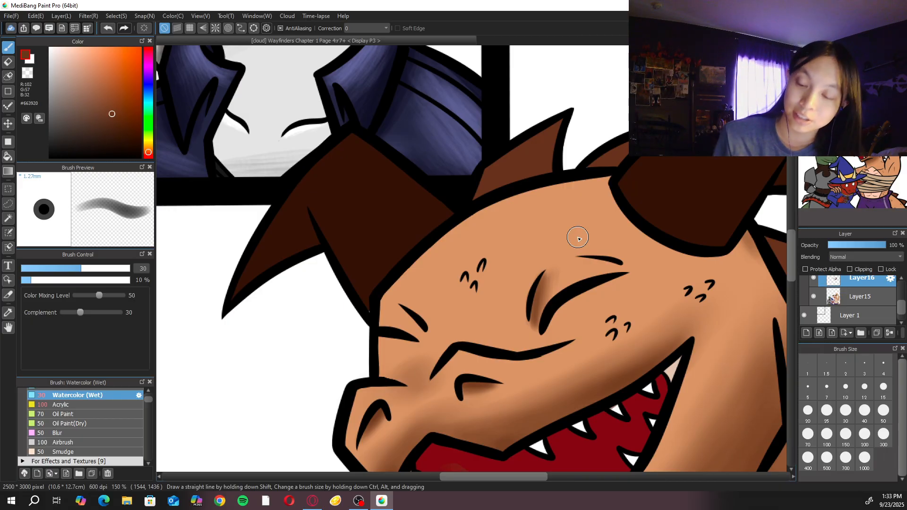
click(856, 52)
drag(557, 277, 502, 253)
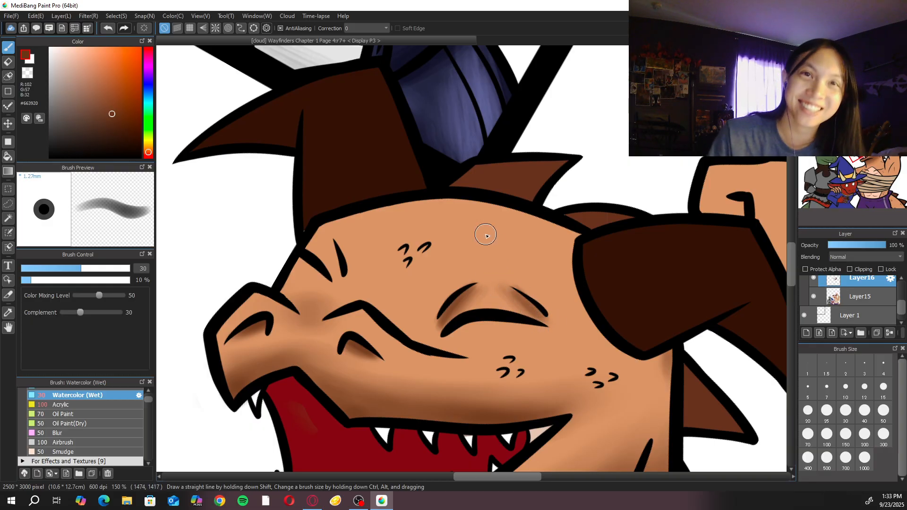
click(58, 433)
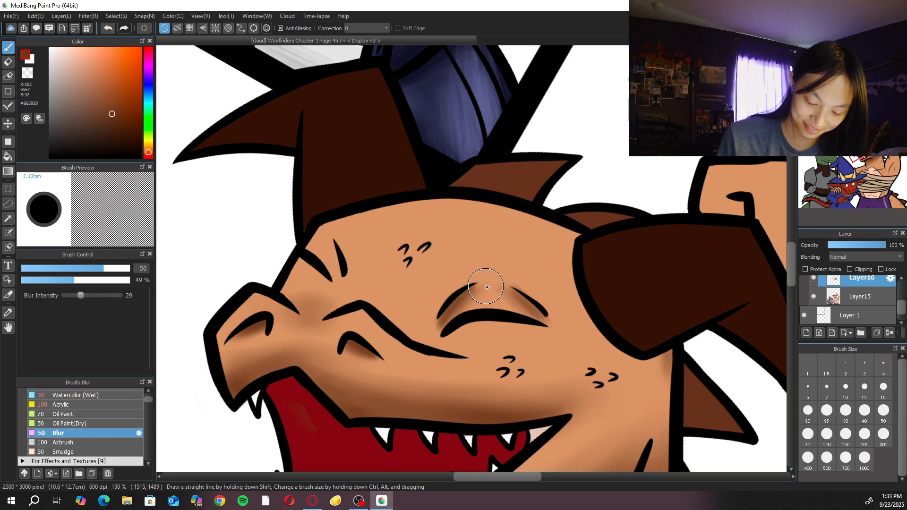
click(807, 433)
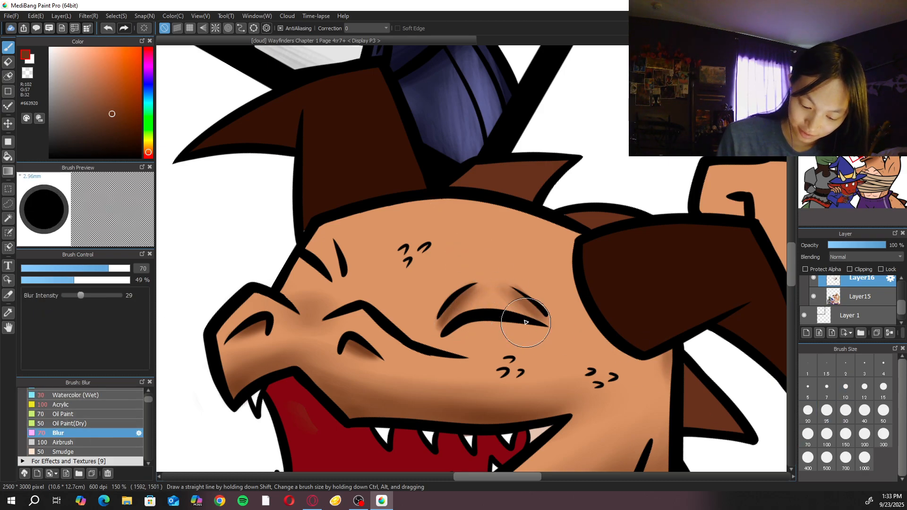
Shade the dragon's forehead below the first head spike with Watercolor (Wet) at brush size 100 and erase the spill past the outline
click(104, 403)
click(104, 395)
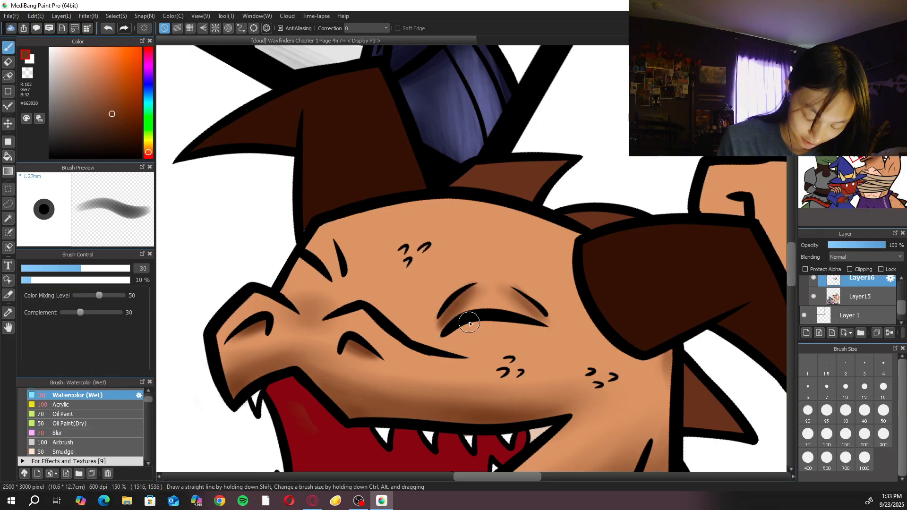
click(858, 52)
drag(362, 294, 368, 290)
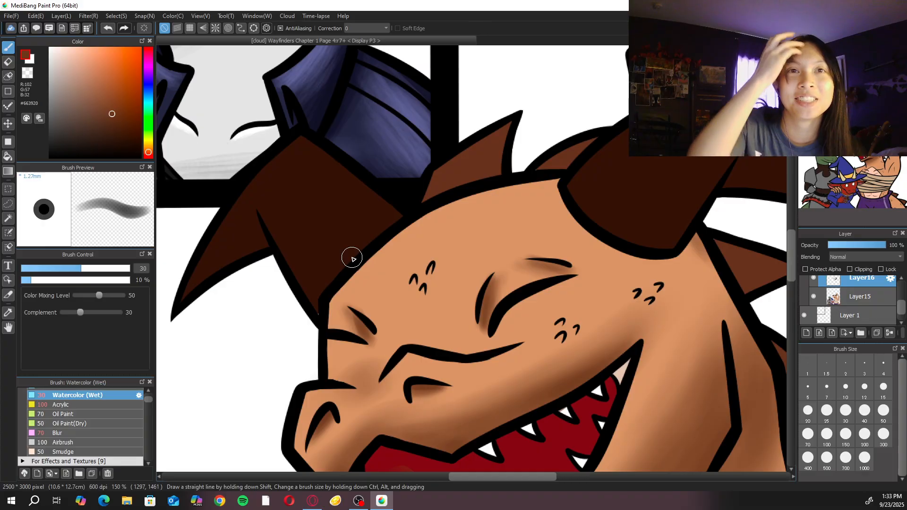
key(ctrl+minus)
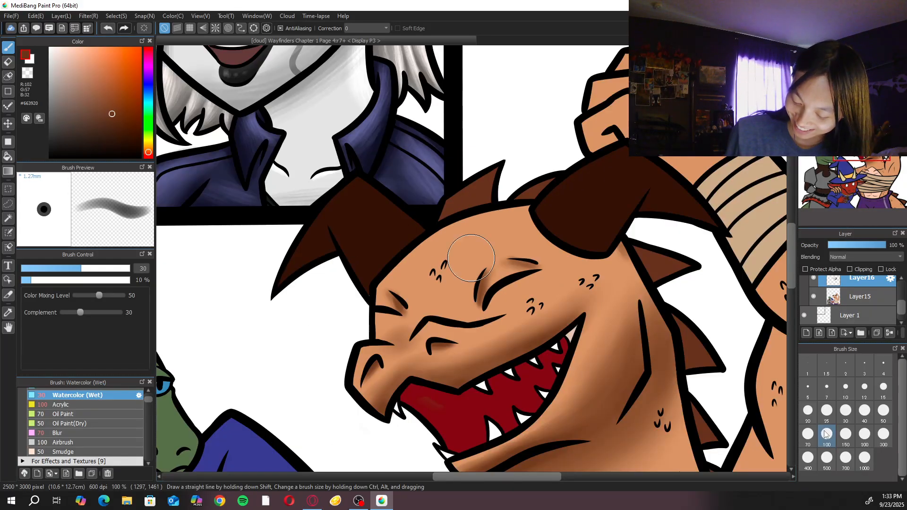
click(826, 434)
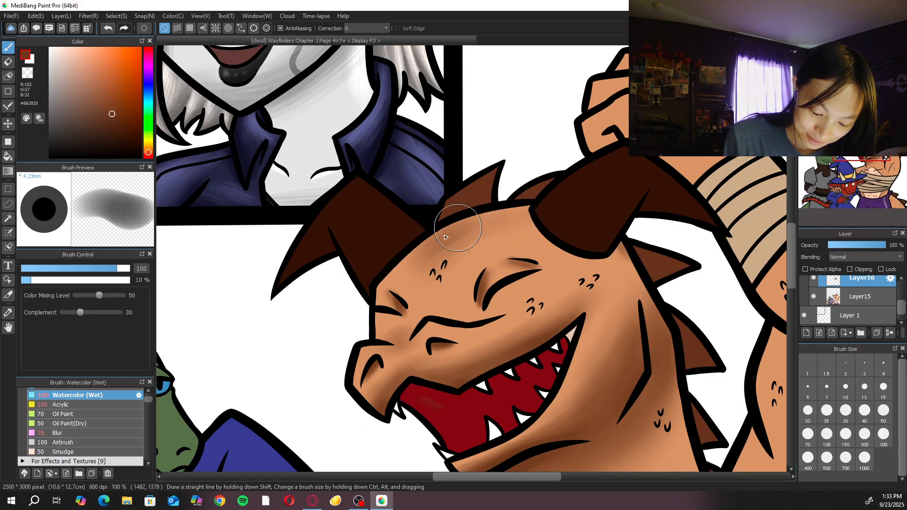
key(ctrl+plus)
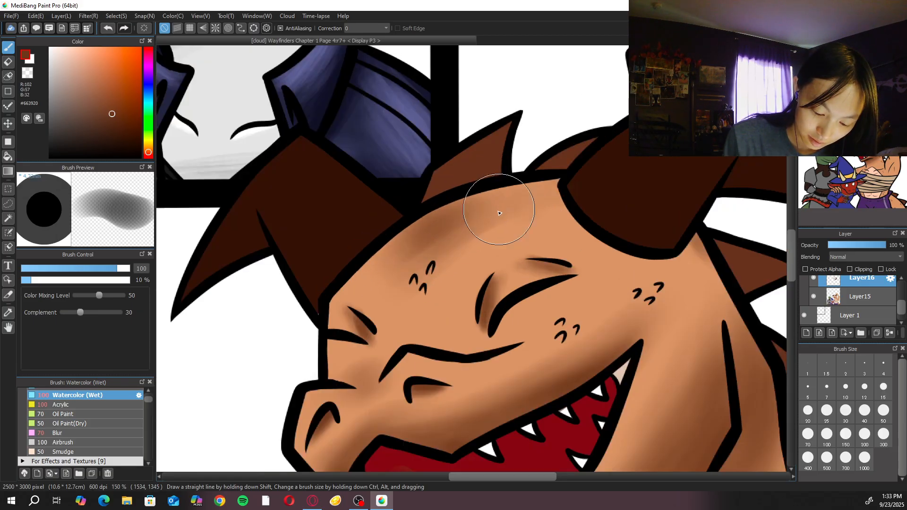
key(e)
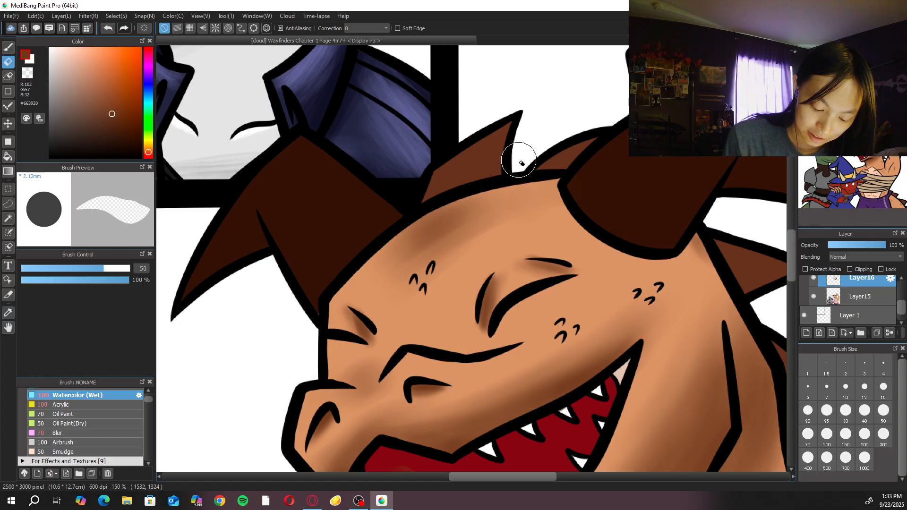
Soften the forehead shading with the Blur brush at size 100
click(91, 433)
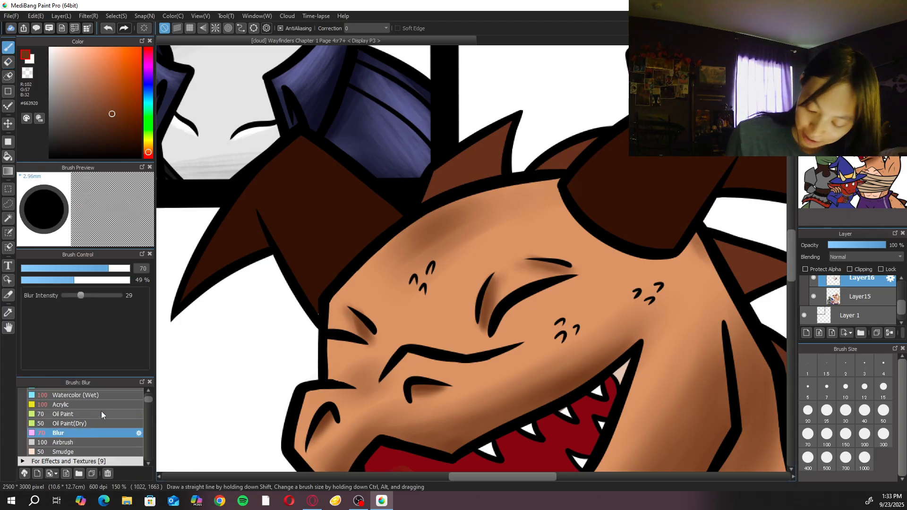
click(827, 434)
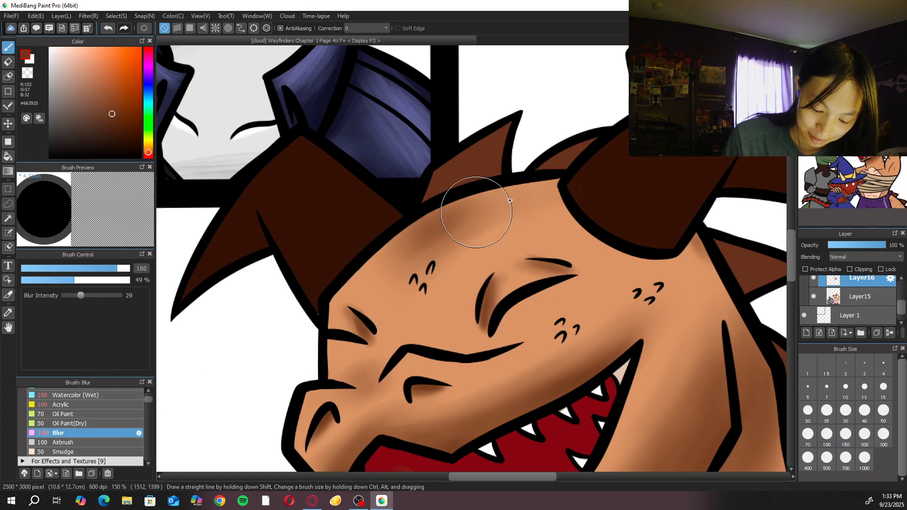
key(ctrl+minus)
key(ctrl+minus)
key(ctrl+minus)
key(ctrl+plus)
key(ctrl+plus)
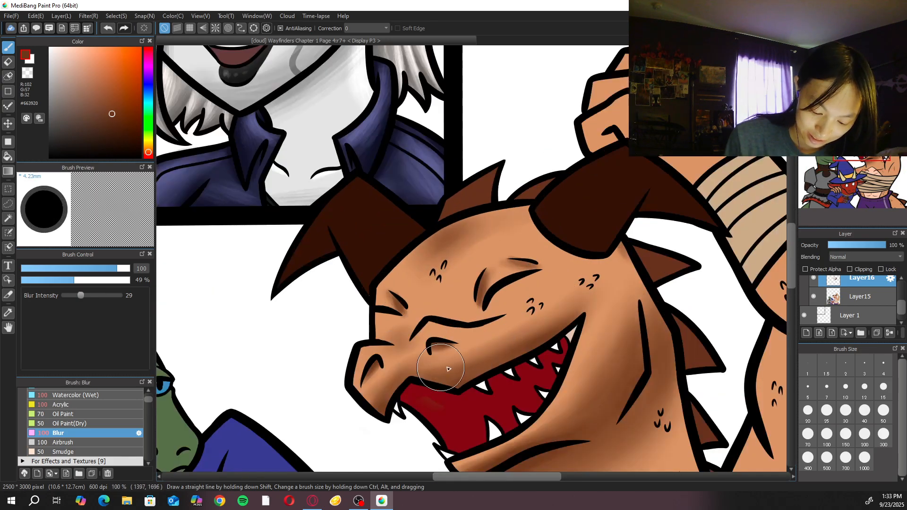
Shade the base of the neck beside the raised arm with Watercolor (Wet) at brush size 100 and erase the spill over the back spikes
drag(607, 305, 561, 136)
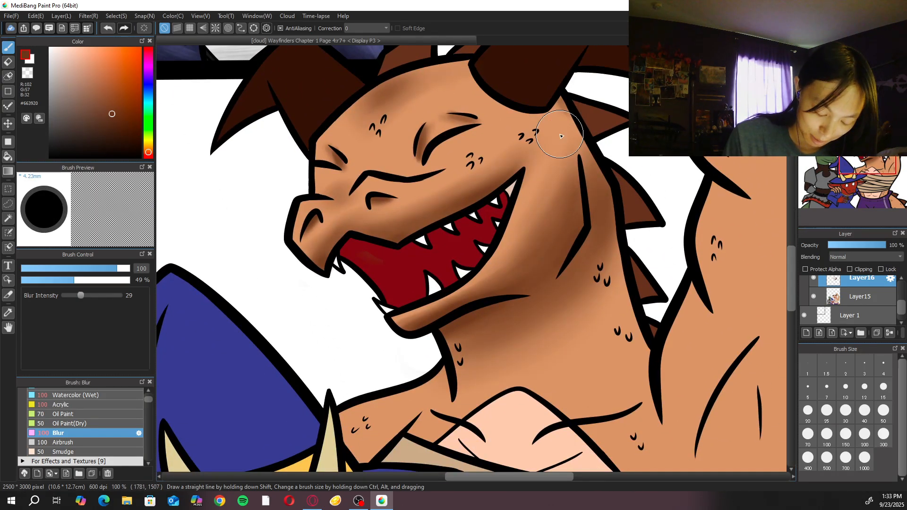
click(101, 405)
click(108, 395)
key(ctrl+minus)
key(ctrl+minus)
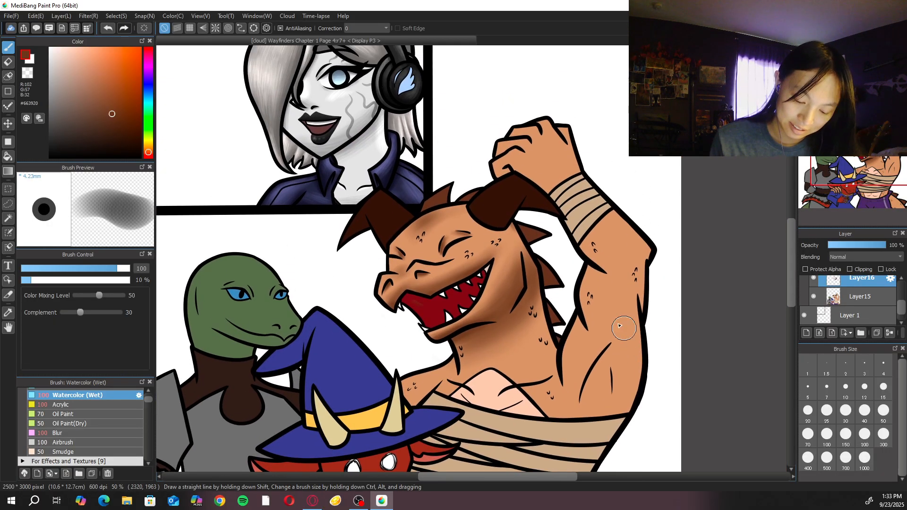
key(ctrl+plus)
key(ctrl+plus)
key(ctrl+minus)
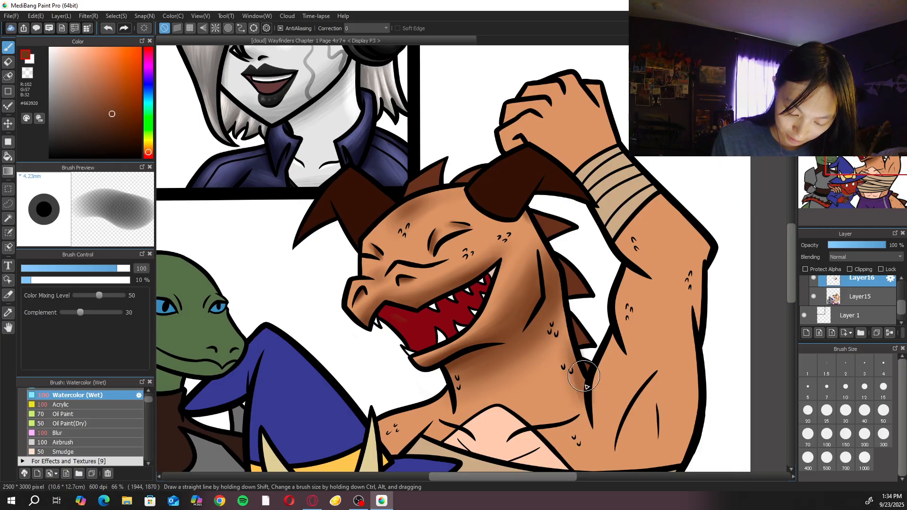
key(e)
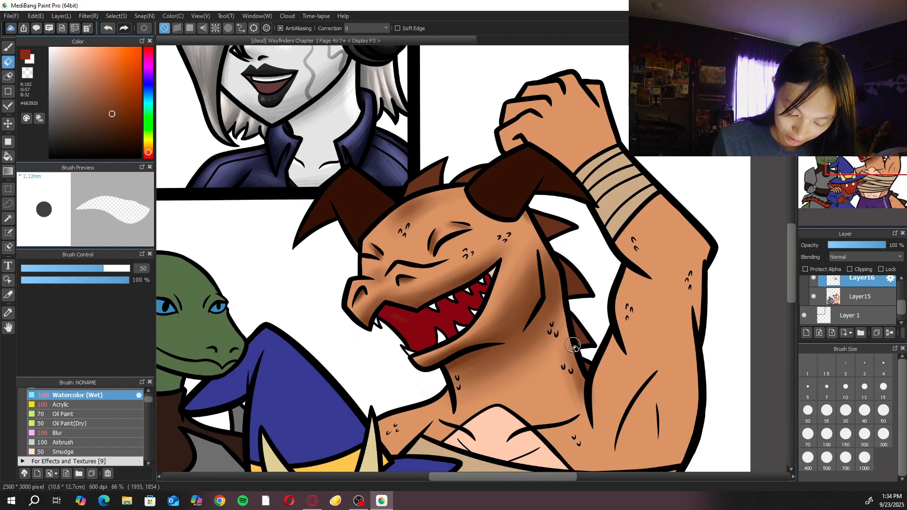
Blend the shading at the base of the neck with the Blur brush at size 100 and switch back to Watercolor (Wet)
key(b)
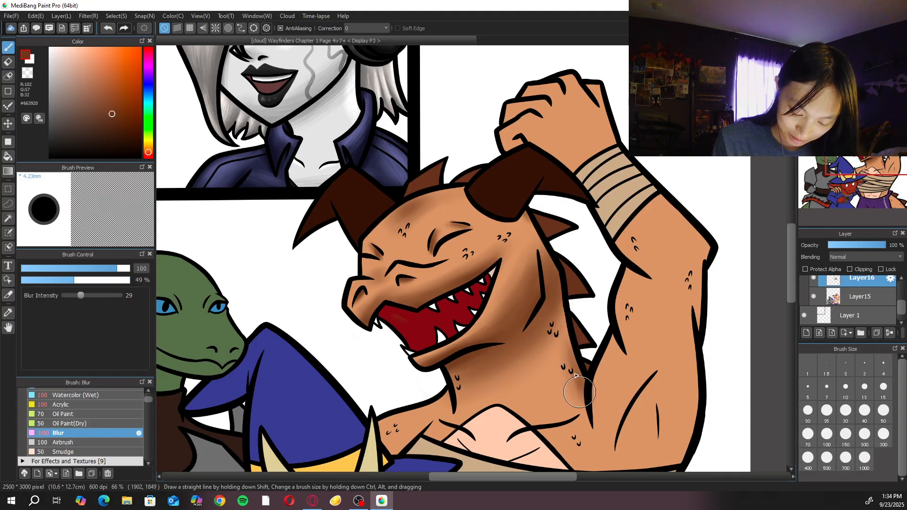
click(101, 405)
click(104, 396)
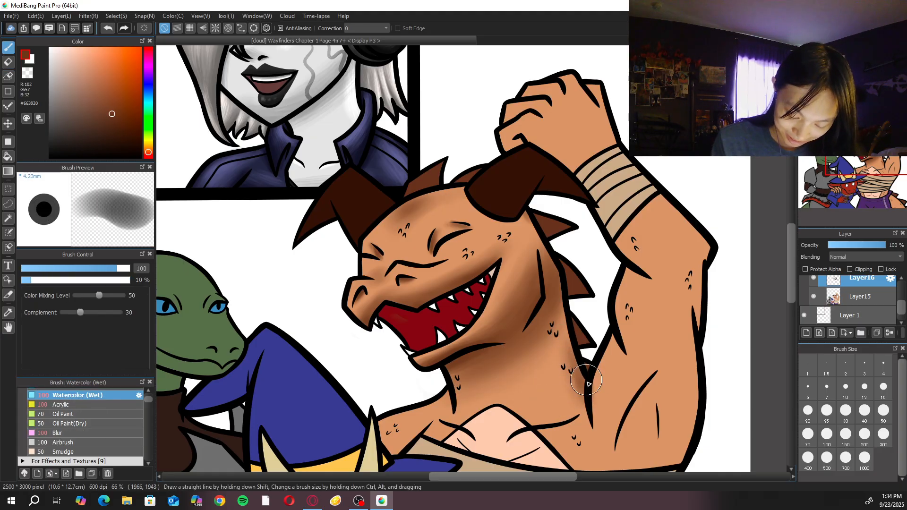
Erase the spill beside the neck spikes and shade the lower fingers of the raised fist with Watercolor (Wet) at brush sizes 20 and 30
key(e)
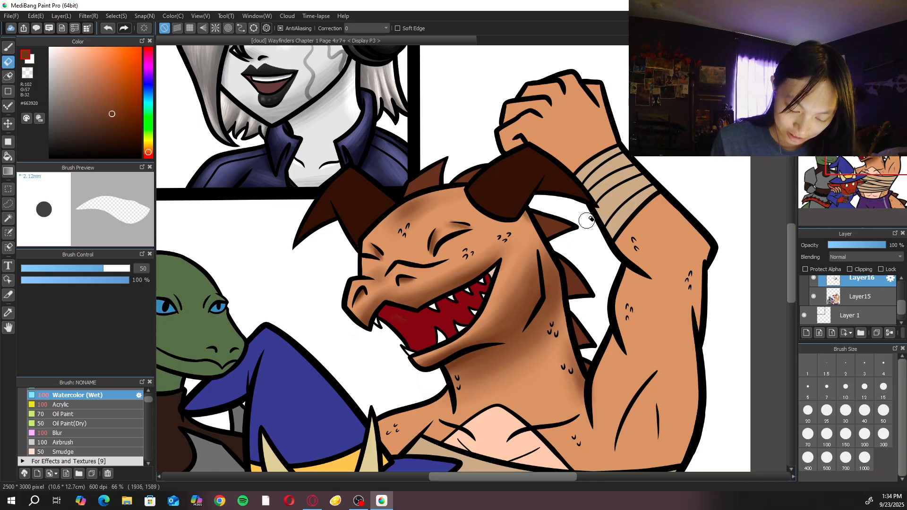
key(b)
drag(539, 229, 463, 386)
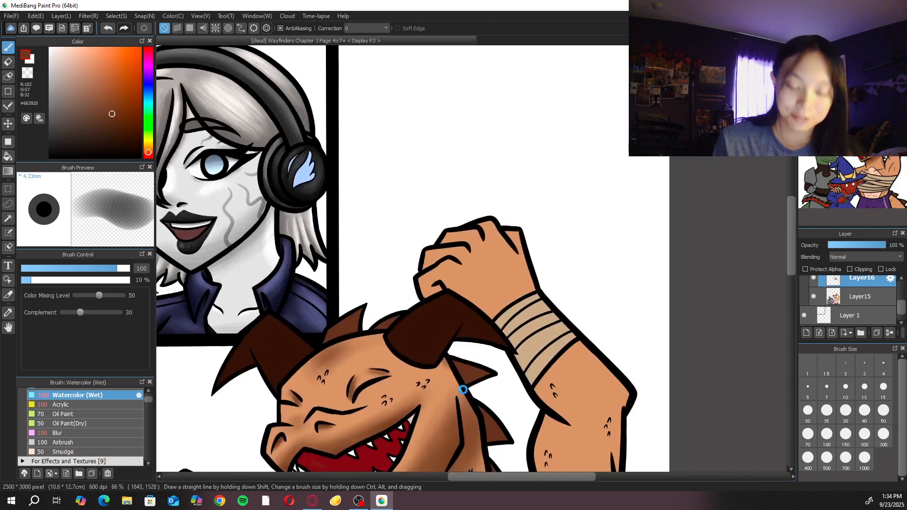
scroll(464, 391, up, 2)
click(808, 412)
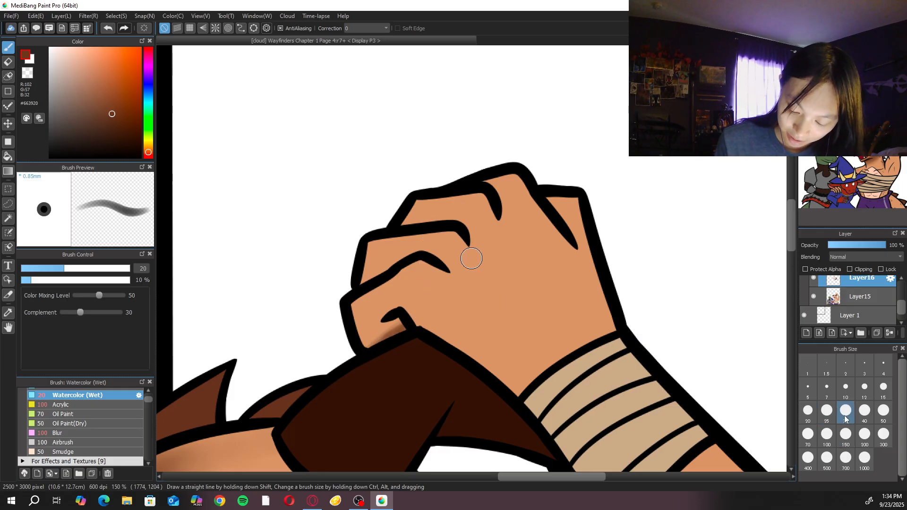
drag(419, 328, 364, 345)
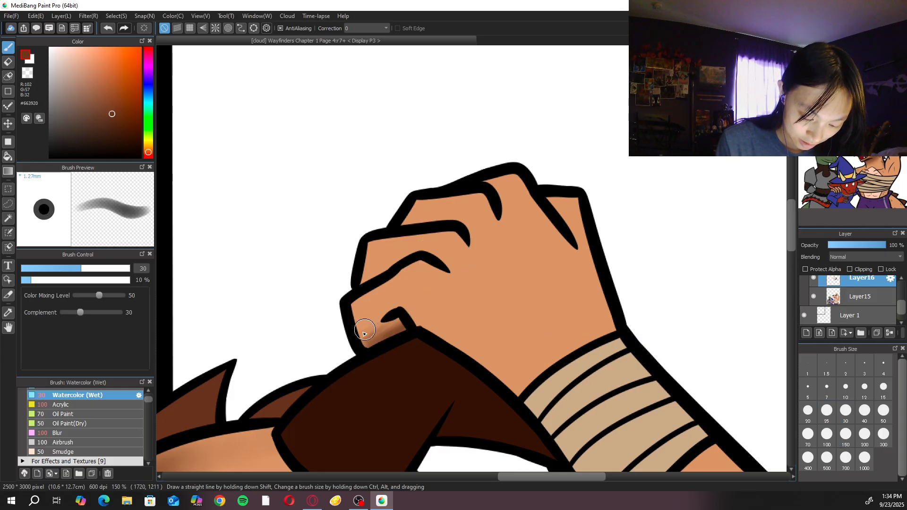
mouse_move(398, 304)
mouse_down()
mouse_move(408, 279)
mouse_move(370, 276)
mouse_move(355, 285)
mouse_move(426, 252)
mouse_move(384, 262)
mouse_move(436, 251)
mouse_move(365, 277)
mouse_up()
drag(409, 250, 412, 246)
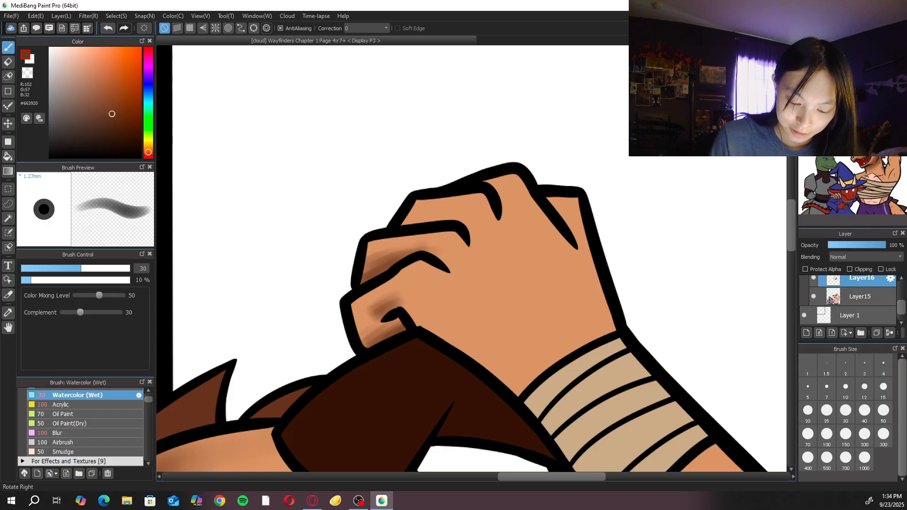
Rotate the canvas to shade the upper fingers and knuckle creases of the fist at brush size 30, restoring its upright orientation
key(Right)
key(Right)
key(Right)
key(Right)
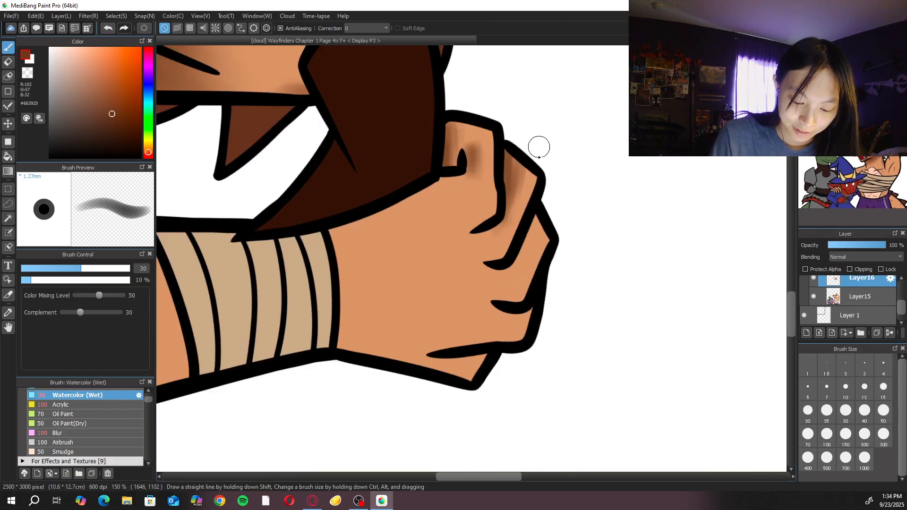
mouse_move(520, 213)
mouse_down()
mouse_move(508, 273)
mouse_move(540, 220)
mouse_move(515, 284)
mouse_move(535, 216)
mouse_move(509, 269)
mouse_move(536, 267)
mouse_move(516, 311)
mouse_up()
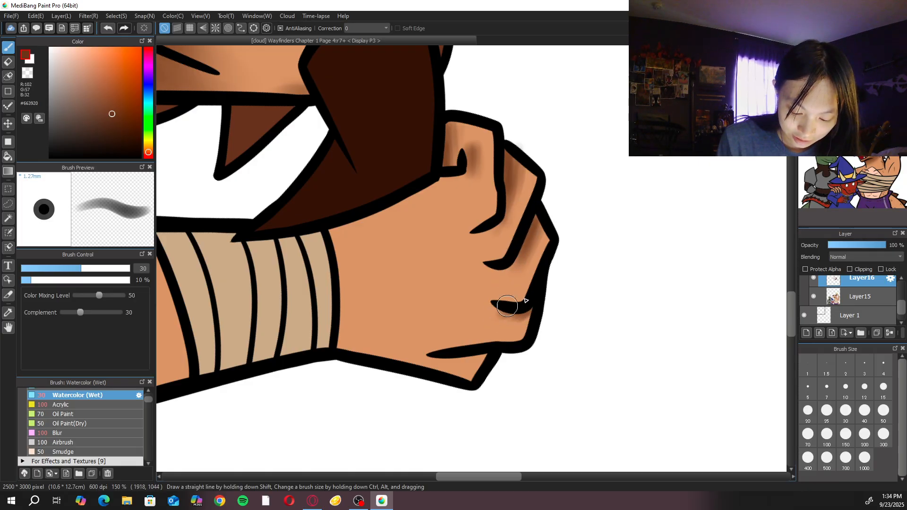
key(Left)
key(Left)
key(Left)
key(Left)
mouse_move(479, 178)
mouse_down()
mouse_move(514, 220)
mouse_move(497, 182)
mouse_move(523, 218)
mouse_move(508, 187)
mouse_move(539, 189)
mouse_move(554, 213)
mouse_move(554, 192)
mouse_move(571, 241)
mouse_up()
Shade the back of the raised hand along the horn and the wrist wrap with Watercolor (Wet) at brush size 100
key(ctrl+minus)
click(884, 414)
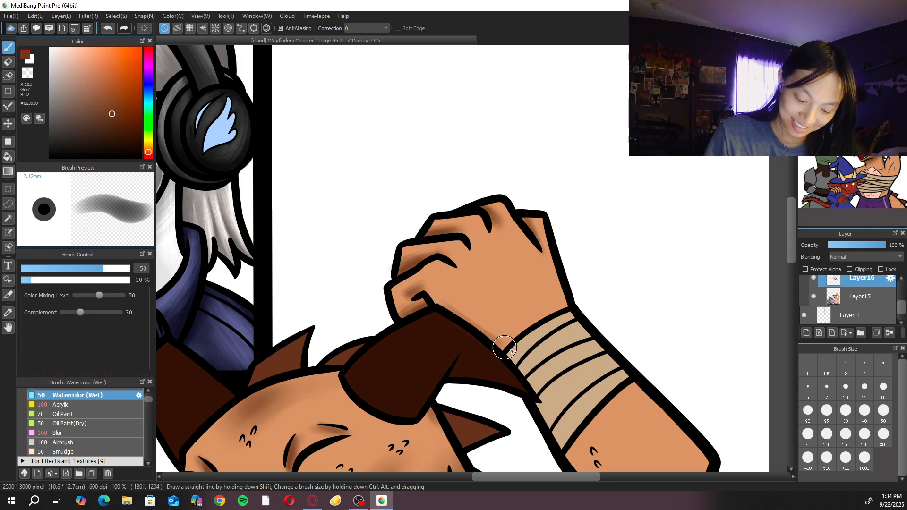
click(827, 434)
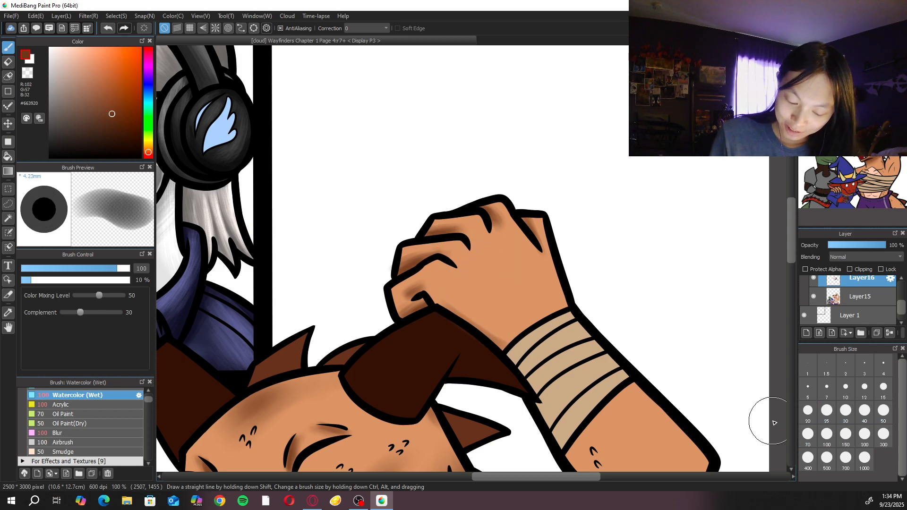
mouse_move(436, 304)
mouse_down()
mouse_move(524, 347)
mouse_move(436, 289)
mouse_move(522, 334)
mouse_move(484, 319)
mouse_move(457, 285)
mouse_move(550, 336)
mouse_move(456, 280)
mouse_move(537, 309)
mouse_move(549, 246)
mouse_move(549, 259)
mouse_move(529, 263)
mouse_up()
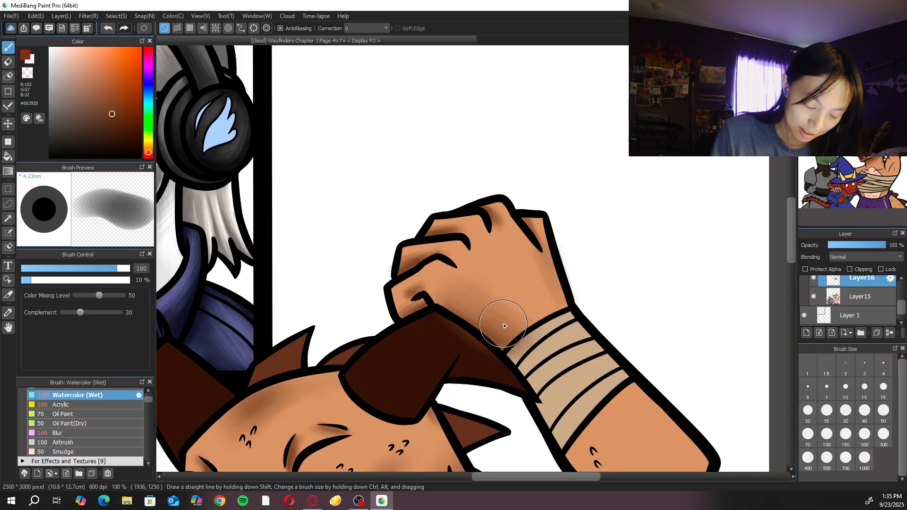
Blend the hand shading with the Blur brush at size 100 and erase the spill past the hand's outer outline
click(103, 425)
click(98, 433)
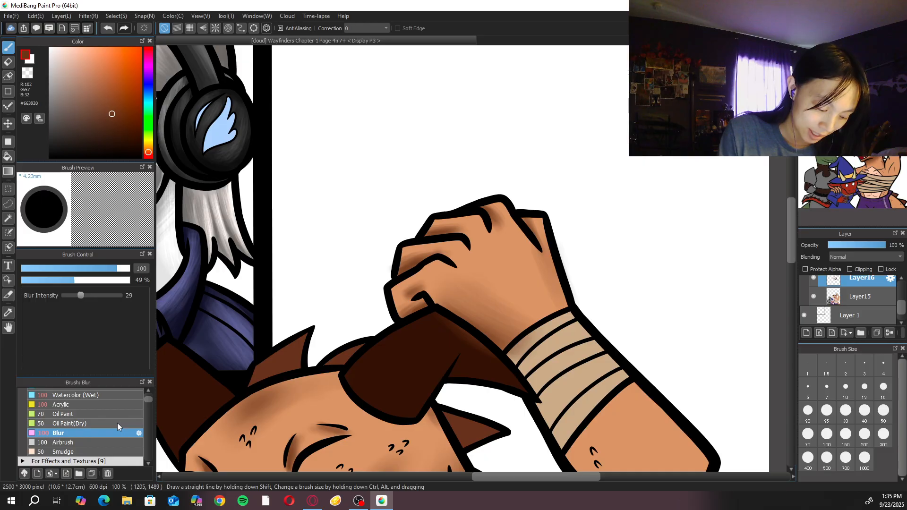
mouse_move(518, 318)
mouse_down()
mouse_move(547, 271)
mouse_move(526, 259)
mouse_move(472, 334)
mouse_move(459, 327)
mouse_up()
key(ctrl+plus)
key(e)
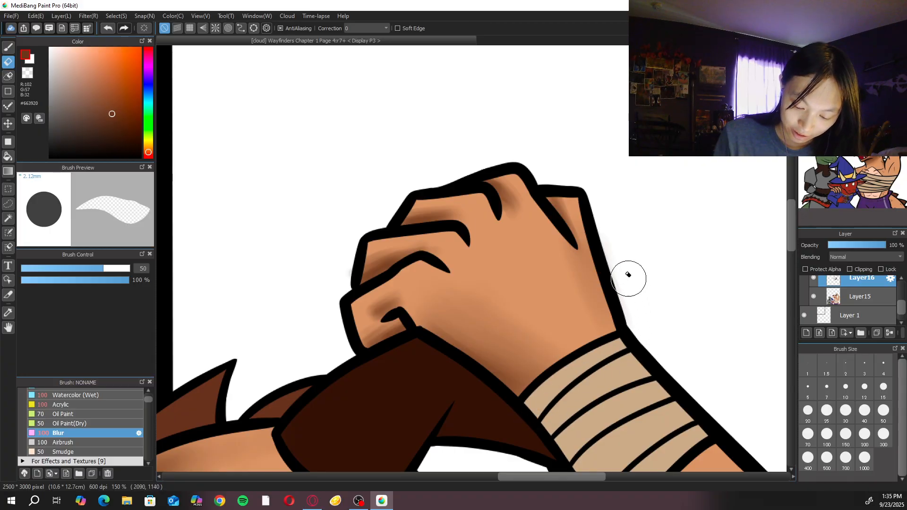
key(b)
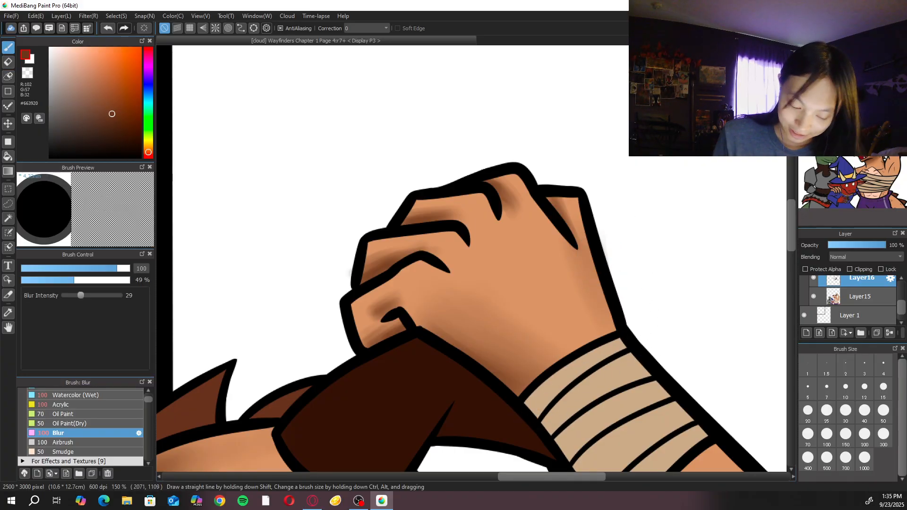
Touch up the shading at the top knuckle of the fist with Watercolor (Wet) at brush size 20
click(100, 397)
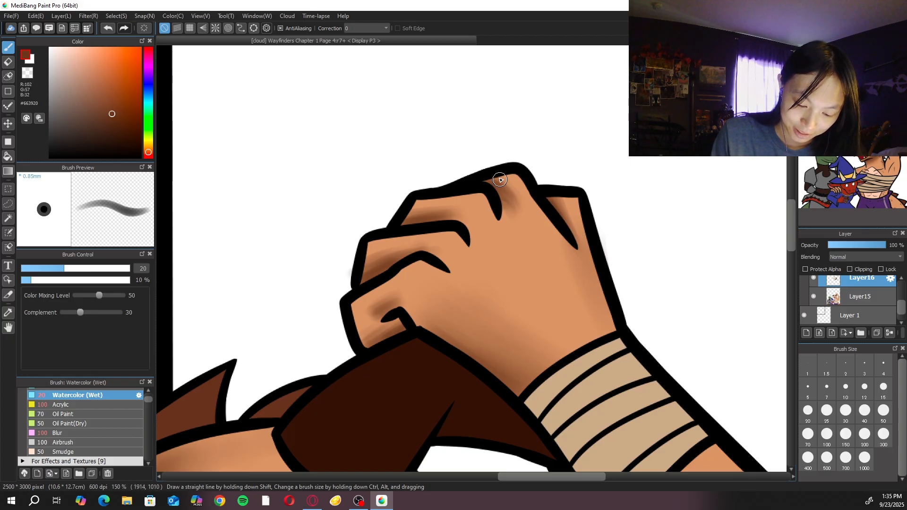
key(ctrl+minus)
key(ctrl+minus)
key(ctrl+minus)
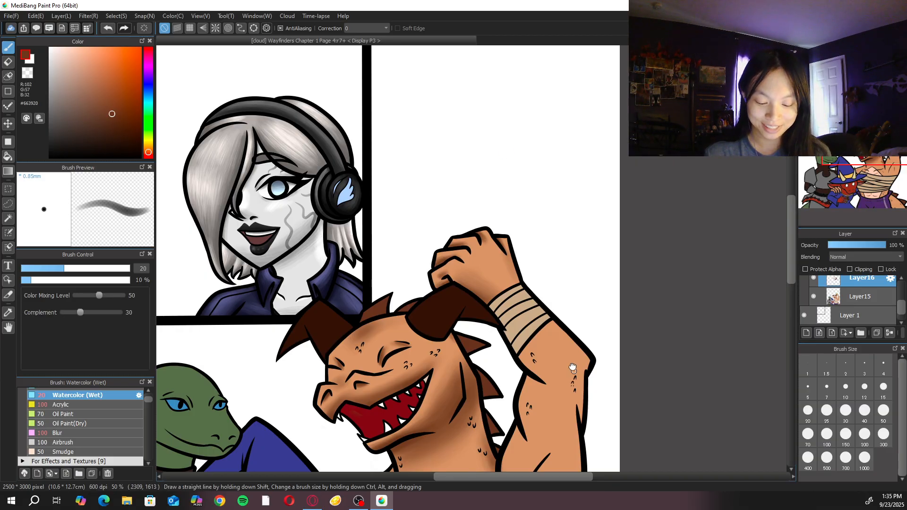
Shade the inner edge of the raised upper arm beside the neck with Watercolor (Wet) at brush size 100
scroll(486, 430, up, 2)
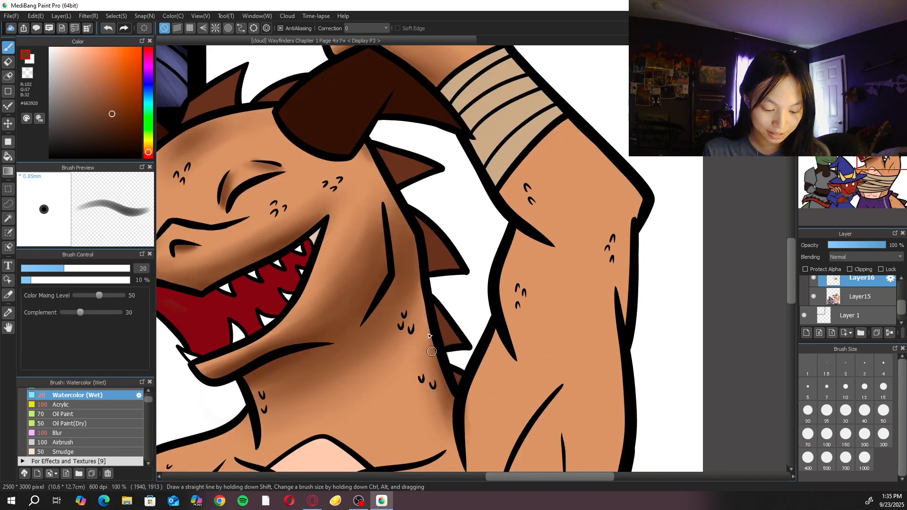
scroll(431, 337, down, 1)
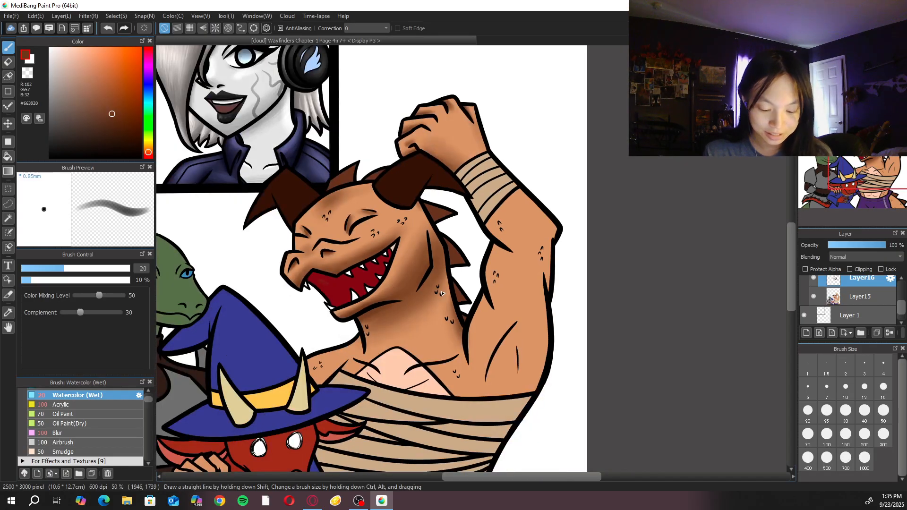
scroll(442, 294, up, 1)
key(e)
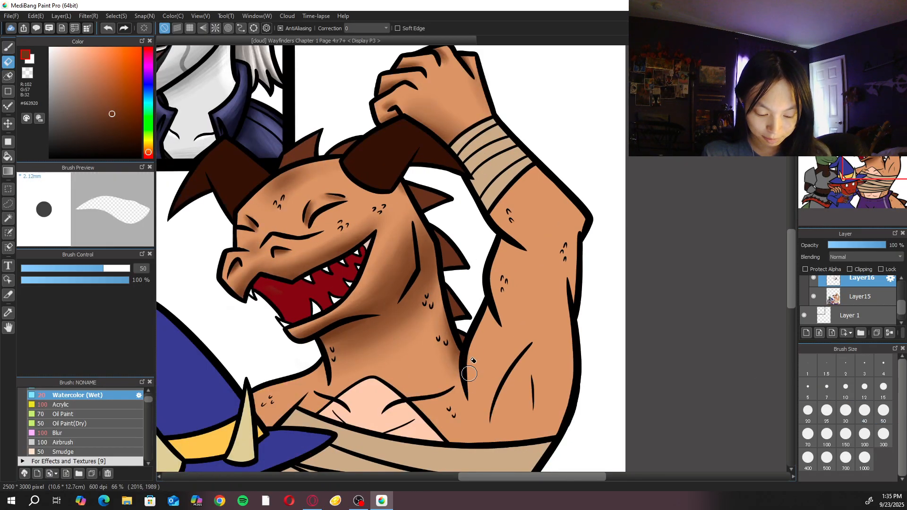
key(b)
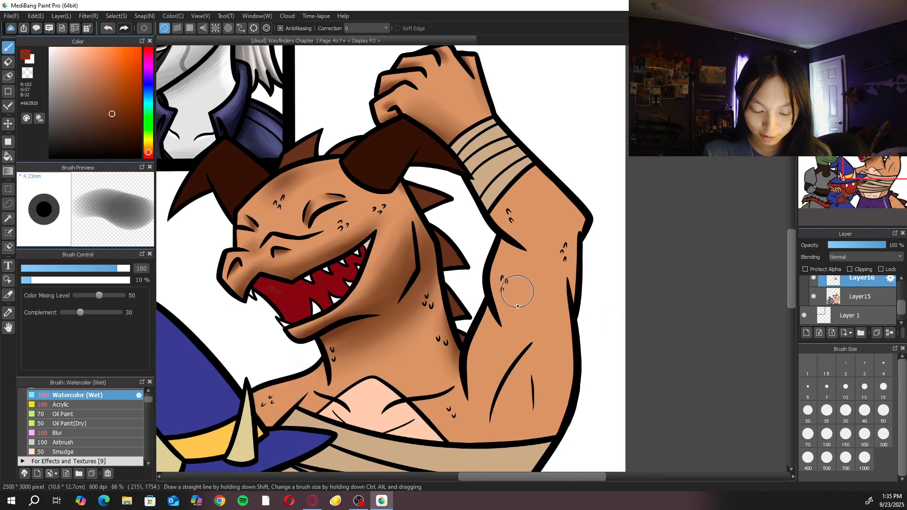
mouse_move(469, 356)
mouse_down()
mouse_move(480, 419)
mouse_move(476, 331)
mouse_move(483, 393)
mouse_move(487, 324)
mouse_move(477, 393)
mouse_move(493, 303)
mouse_move(492, 409)
mouse_up()
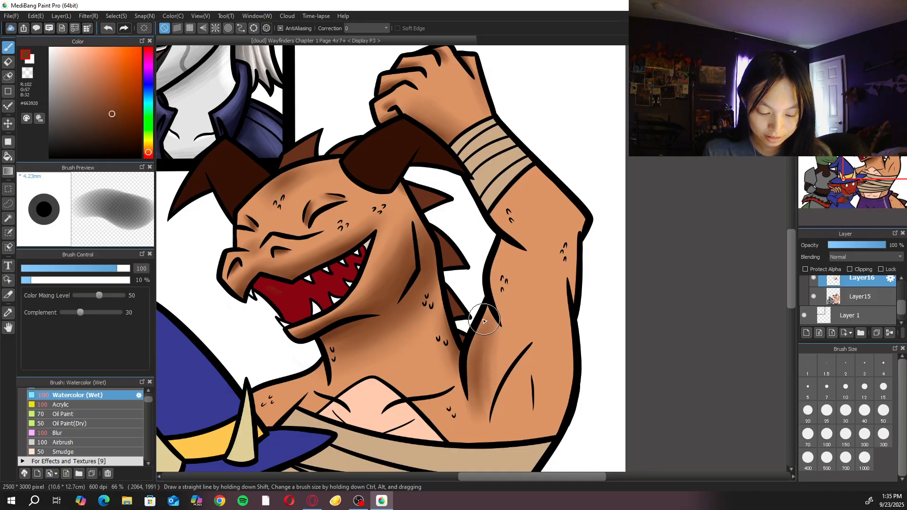
mouse_move(489, 307)
mouse_down()
mouse_move(492, 396)
mouse_move(496, 388)
mouse_up()
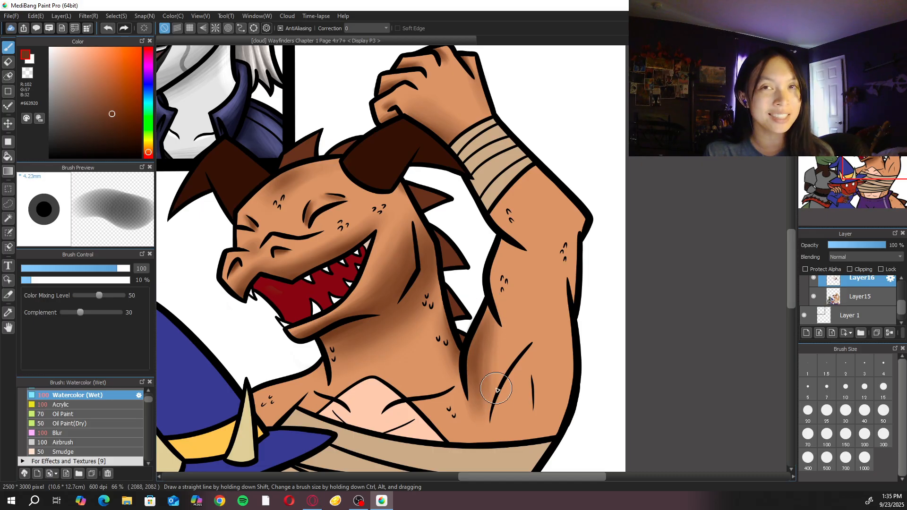
Shade the outer side of the upper arm from below the elbow toward the chest wrap at brush size 200
drag(550, 283, 559, 386)
click(847, 440)
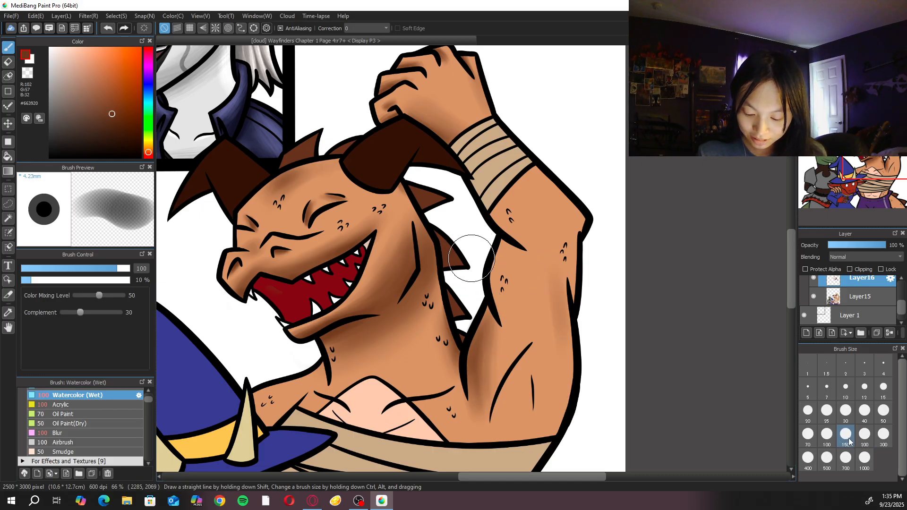
click(864, 435)
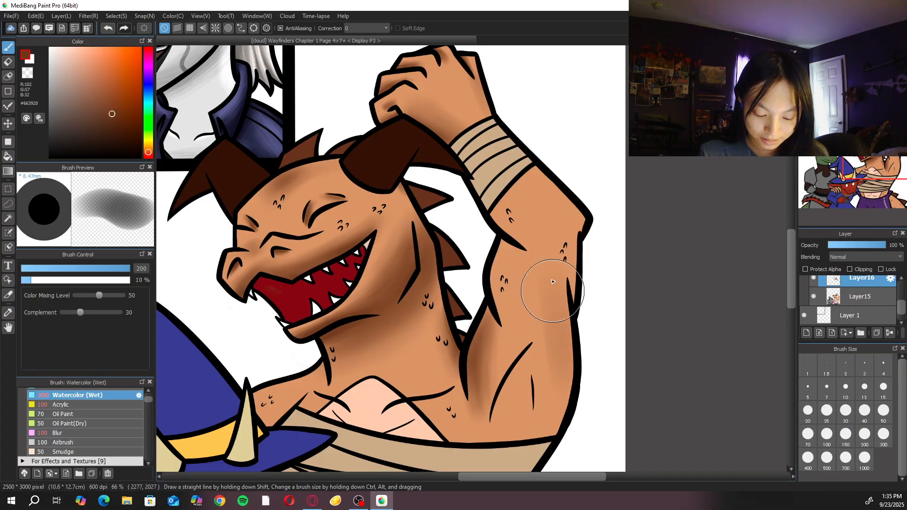
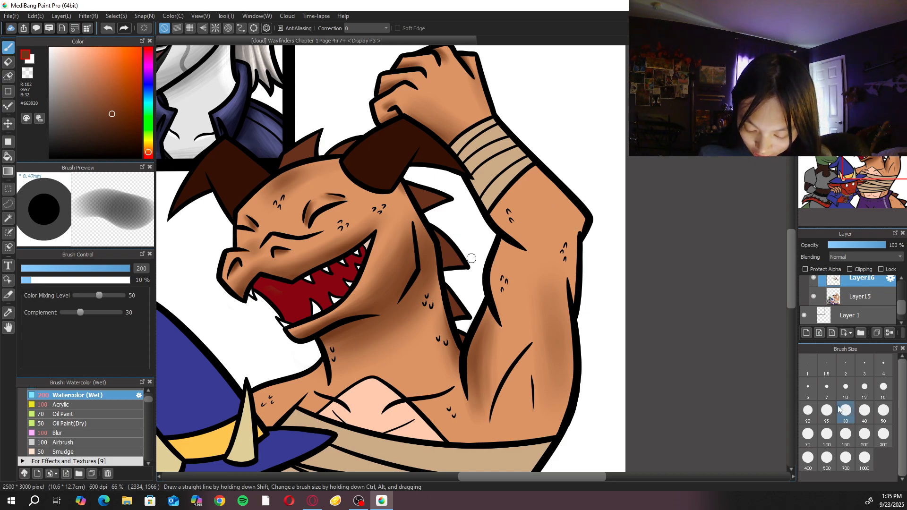
mouse_move(547, 260)
mouse_down()
mouse_move(561, 378)
mouse_move(540, 270)
mouse_move(566, 406)
mouse_up()
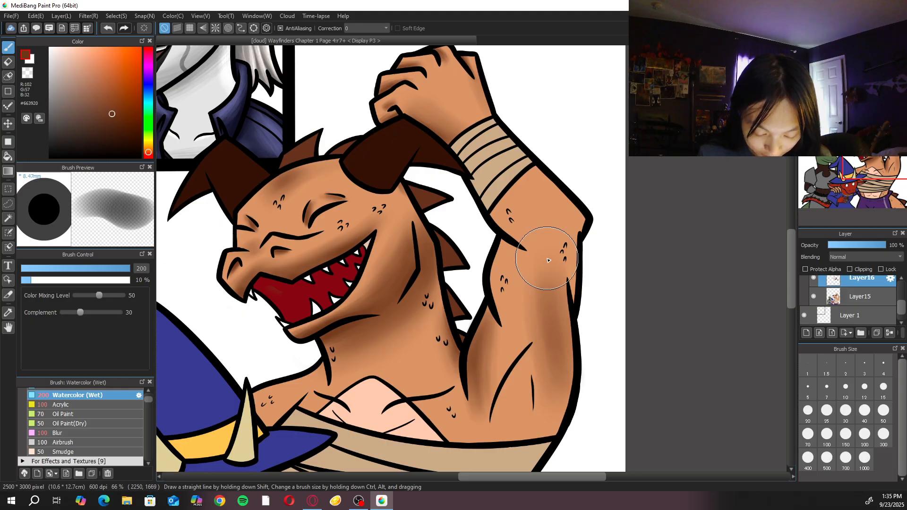
Shade the area between the two muscle lines near the armpit with Watercolor (Wet) at brush size 100
click(883, 410)
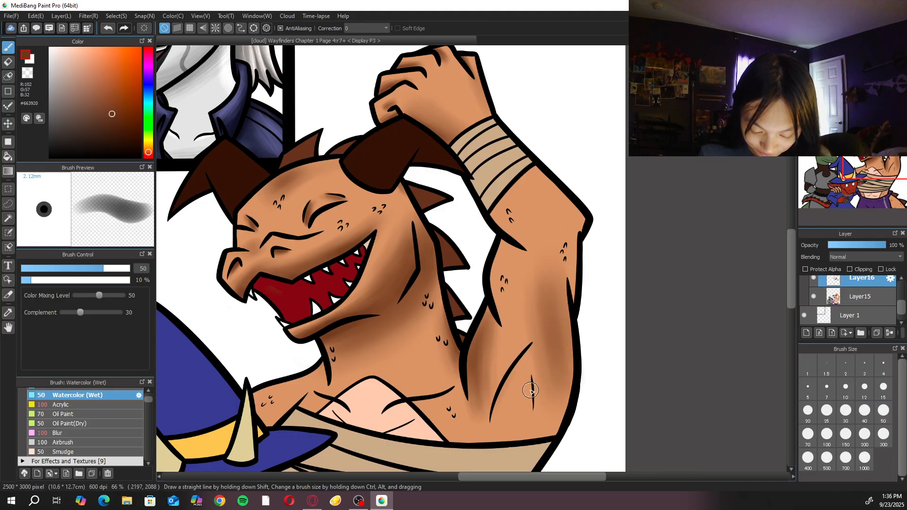
click(826, 434)
mouse_move(504, 416)
mouse_down()
mouse_move(509, 384)
mouse_move(528, 371)
mouse_move(520, 421)
mouse_move(533, 367)
mouse_up()
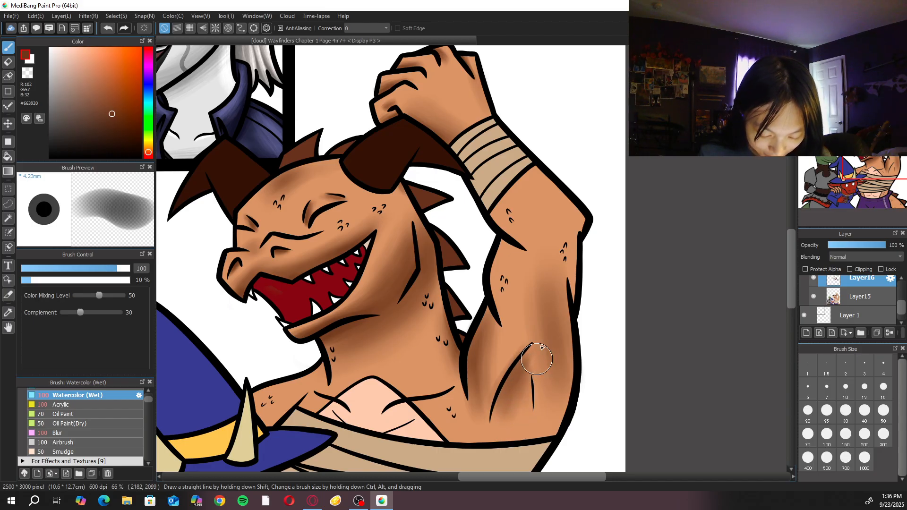
Soften the upper arm shading with the Blur brush at size 200 and switch back to Watercolor (Wet)
click(108, 433)
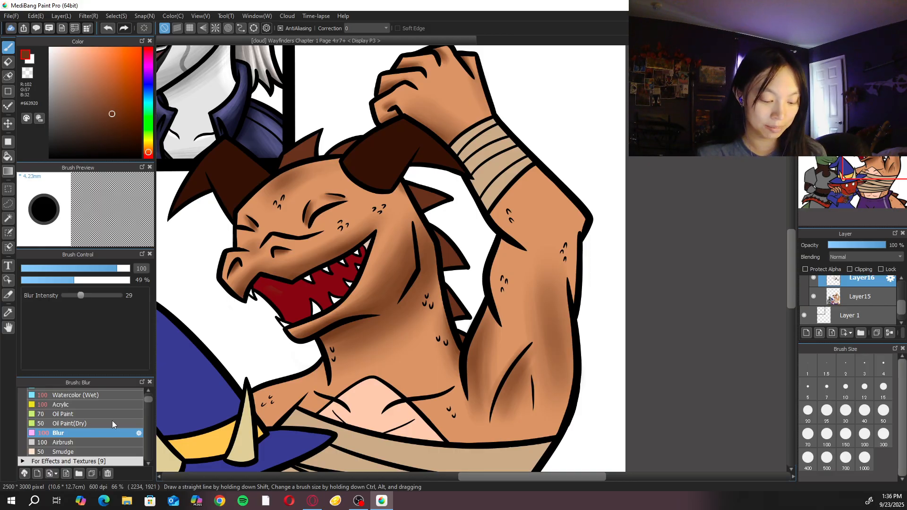
click(864, 434)
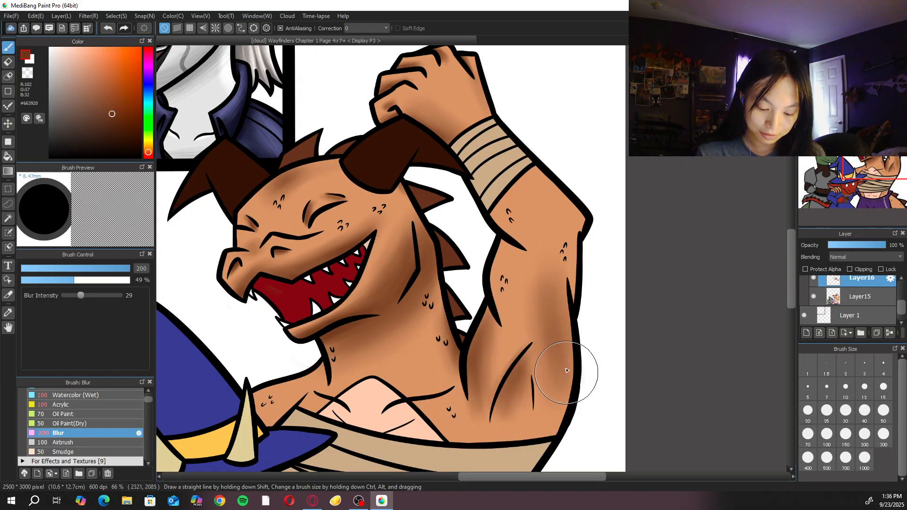
click(60, 405)
click(78, 395)
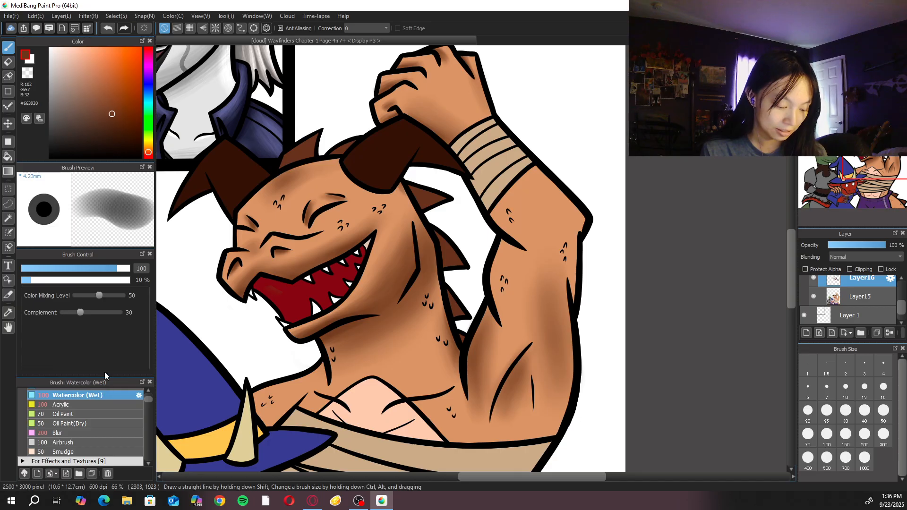
Shade the tip of the snout around the nostril and down to the front lip with Watercolor (Wet) at brush size 50
scroll(338, 294, up, 4)
click(883, 410)
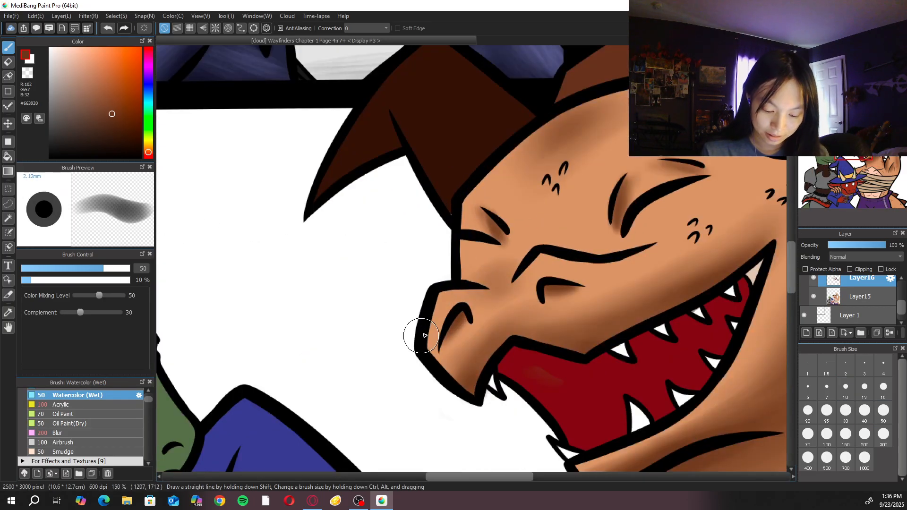
mouse_move(428, 332)
mouse_down()
mouse_move(461, 378)
mouse_move(444, 357)
mouse_move(453, 360)
mouse_move(440, 367)
mouse_up()
mouse_move(435, 294)
mouse_down()
mouse_move(456, 376)
mouse_move(433, 368)
mouse_move(481, 377)
mouse_move(470, 385)
mouse_up()
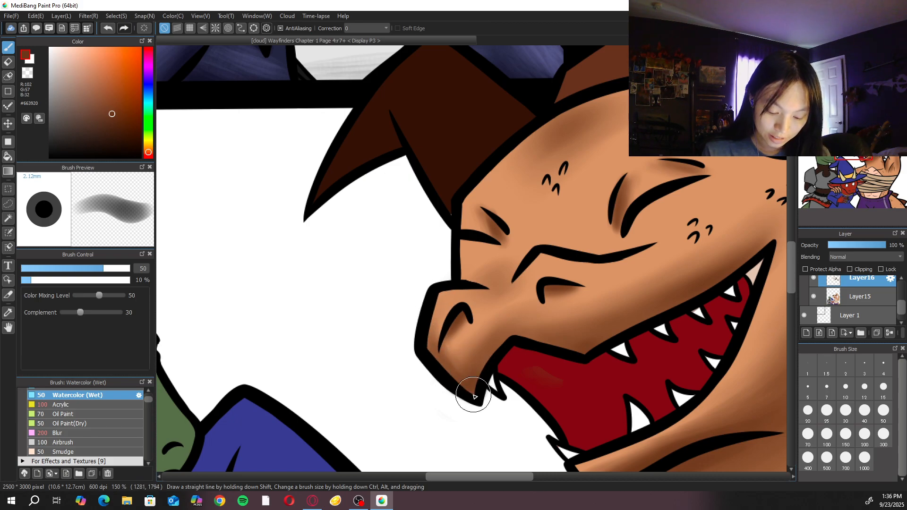
key(ctrl+minus)
key(ctrl+minus)
key(ctrl+minus)
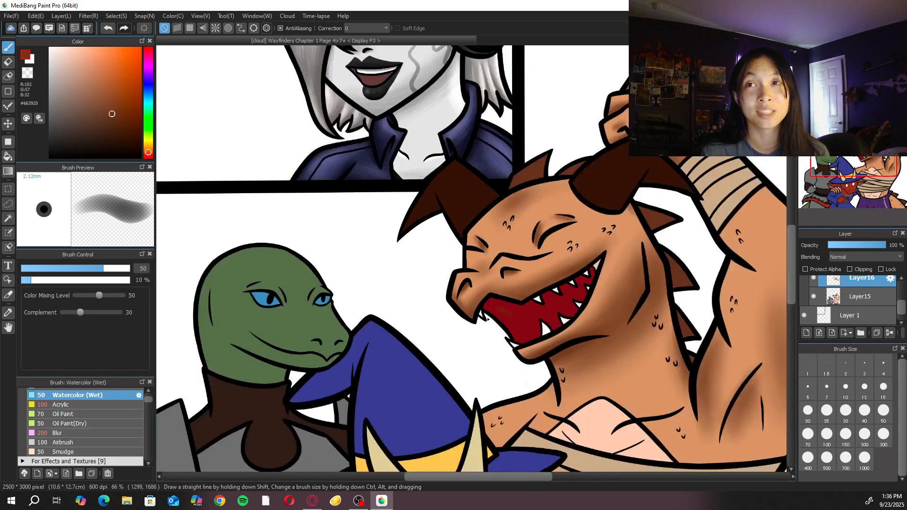
Deepen the shading along the outer side of the dragon's raised upper arm with Watercolor (Wet) at brush size 100
drag(486, 317, 294, 309)
key(ctrl+plus)
key(ctrl+plus)
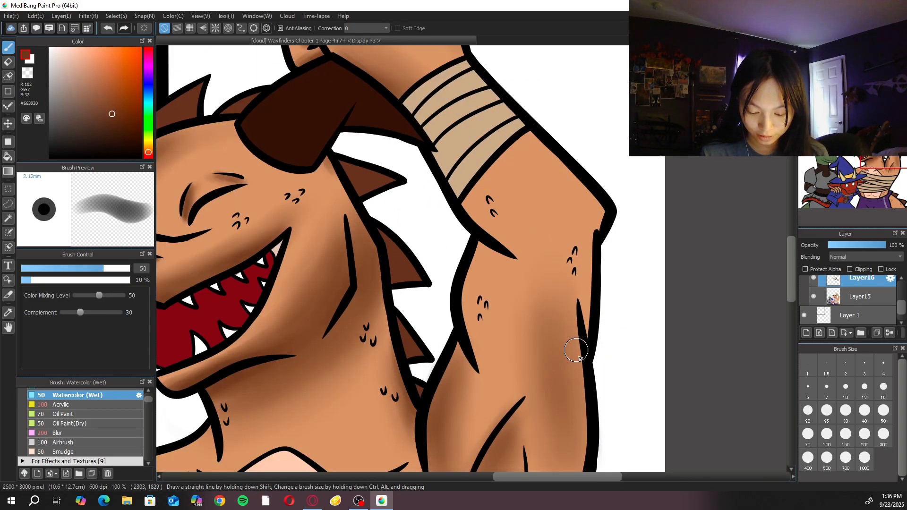
key(ctrl+minus)
click(826, 434)
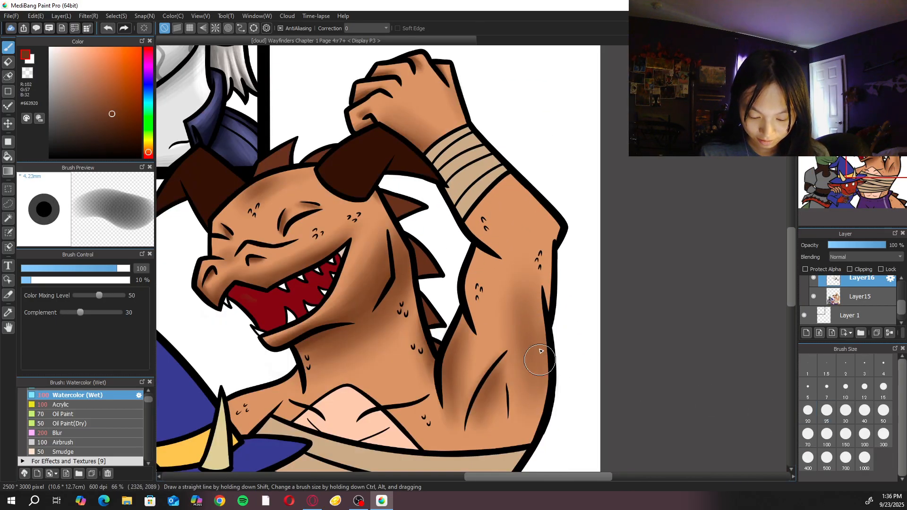
drag(531, 364, 528, 337)
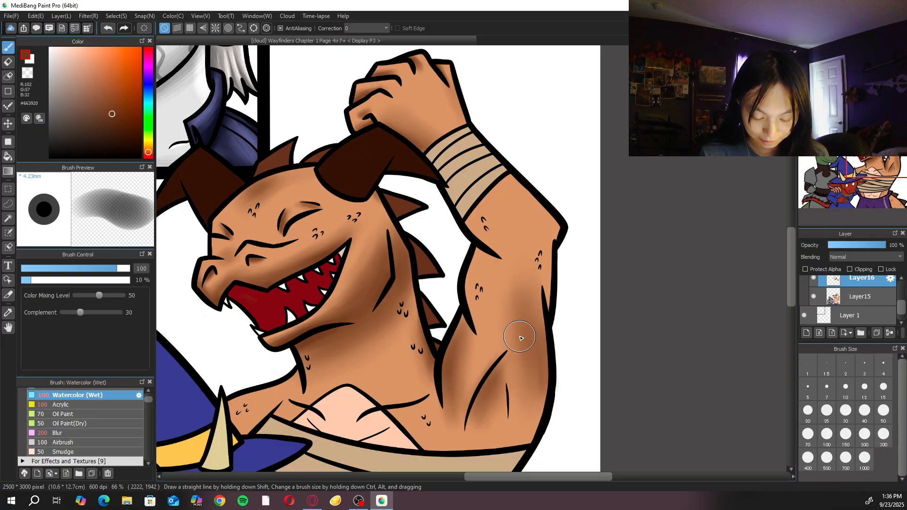
Shade the inner edge of the upper arm above the armpit with Watercolor (Wet) at brush size 50
key(ctrl+plus)
click(884, 412)
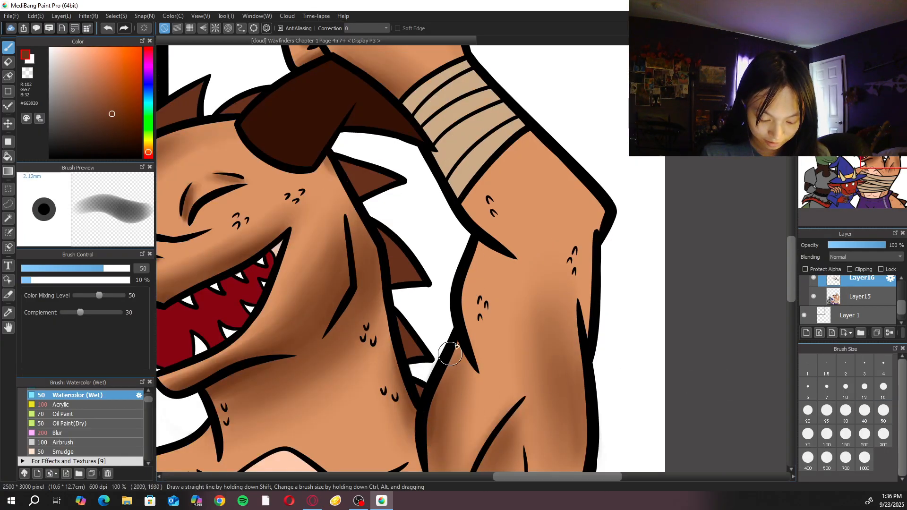
mouse_move(453, 351)
mouse_down()
mouse_move(457, 338)
mouse_move(443, 367)
mouse_up()
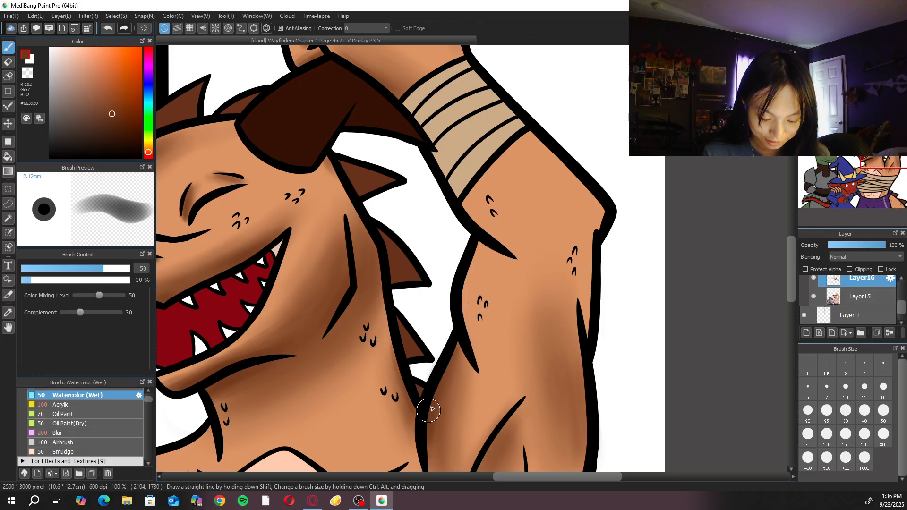
drag(456, 387, 459, 337)
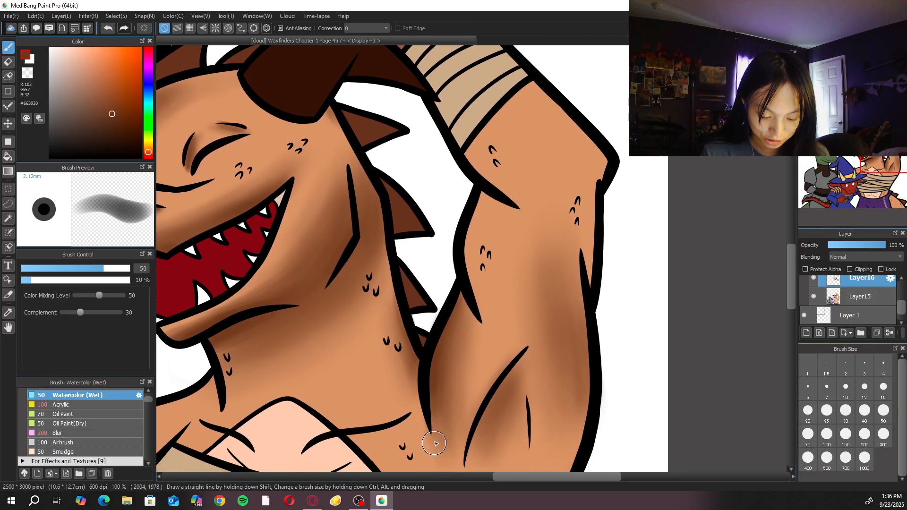
scroll(430, 244, down, 1)
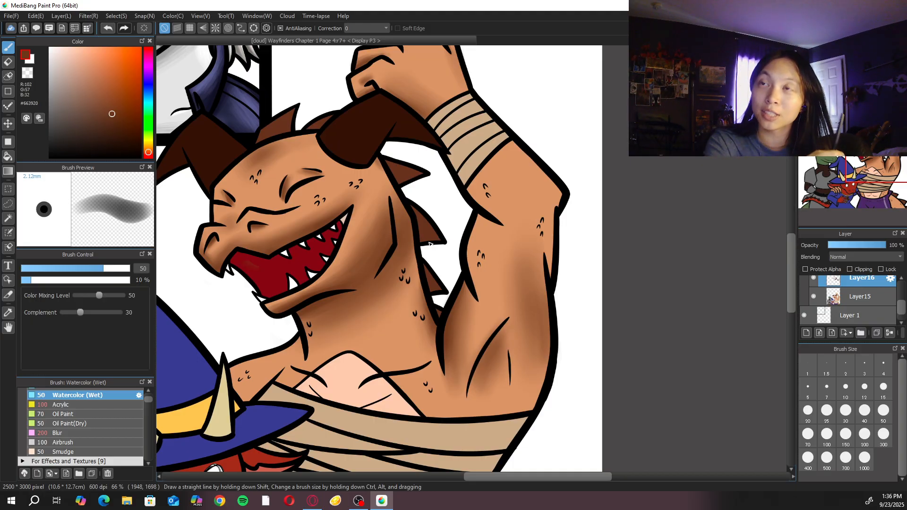
scroll(430, 244, up, 1)
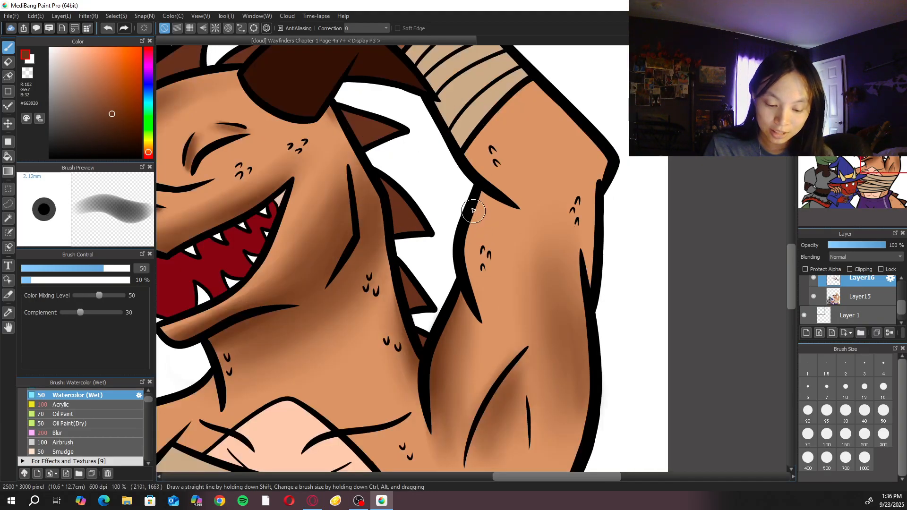
Shade the inner upper arm below the elbow crease at brush sizes 50 and 100, soften it with Blur, and return to Watercolor (Wet)
drag(474, 205, 496, 332)
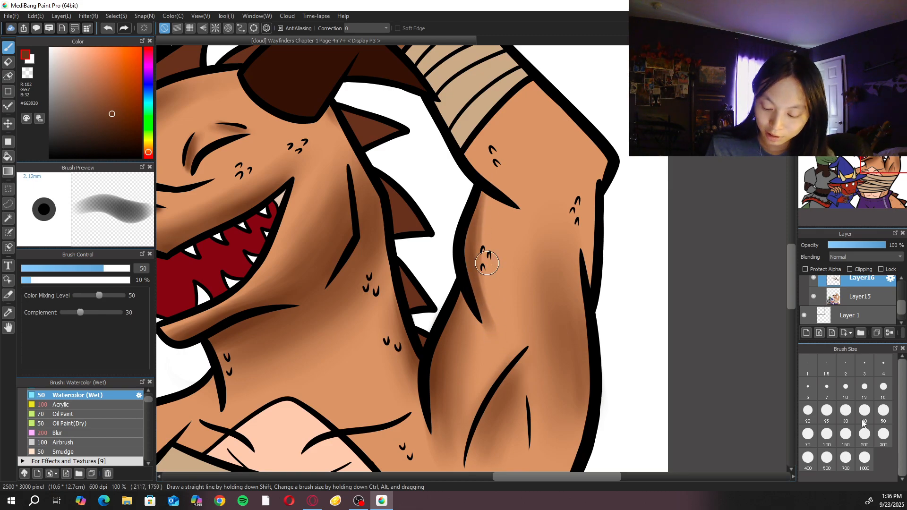
click(827, 434)
drag(484, 201, 492, 336)
drag(503, 176, 506, 307)
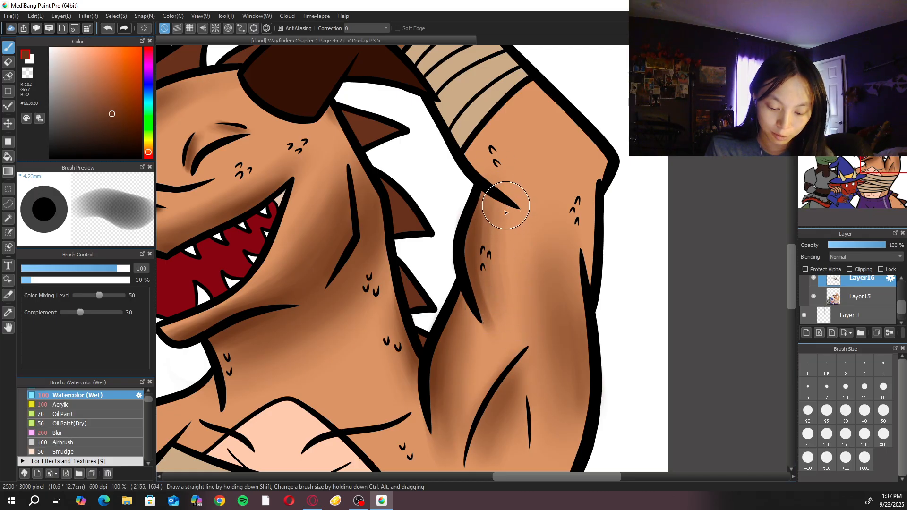
key(bracketleft)
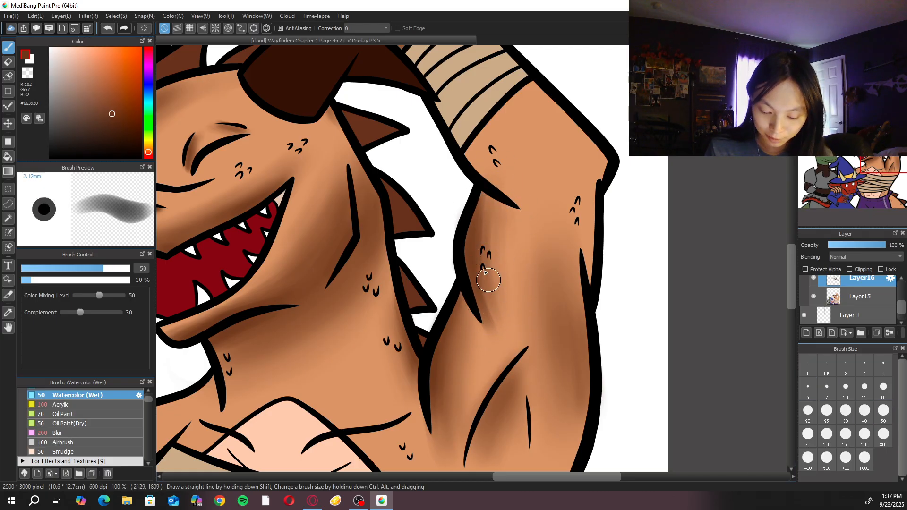
drag(491, 325, 484, 268)
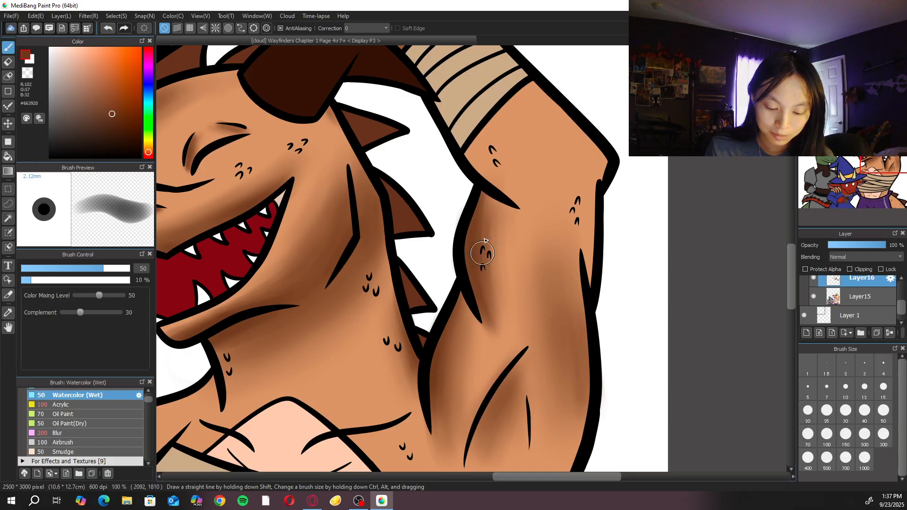
click(105, 431)
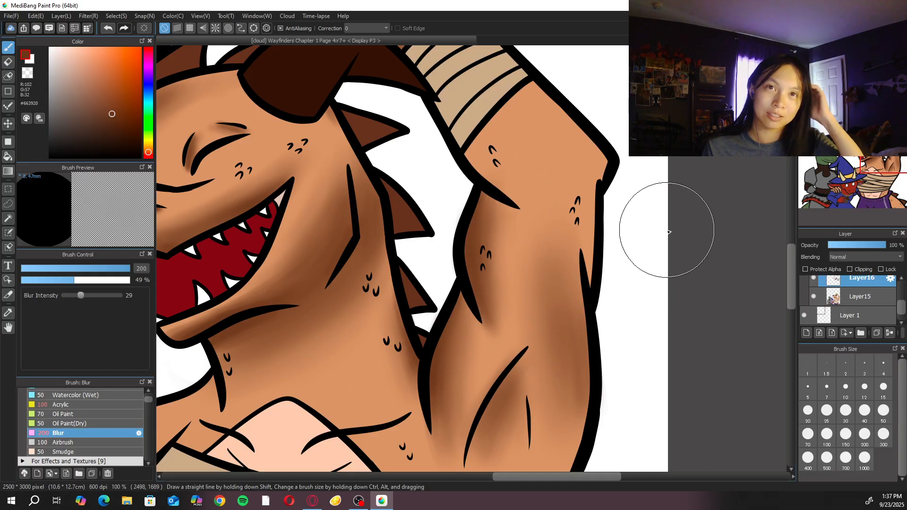
click(91, 394)
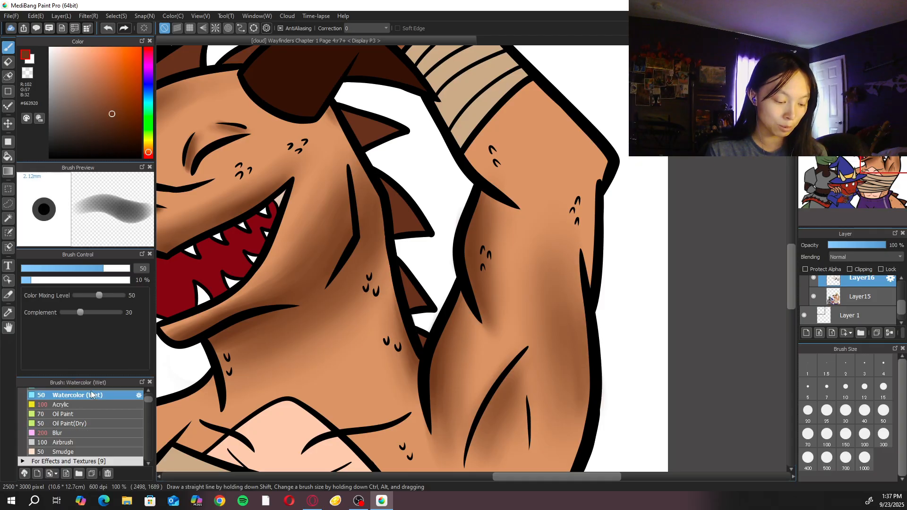
Shade the elbow tip with Watercolor (Wet) at brush size 100, soften it with Blur at size 200, and switch back to Watercolor (Wet)
drag(599, 198, 590, 302)
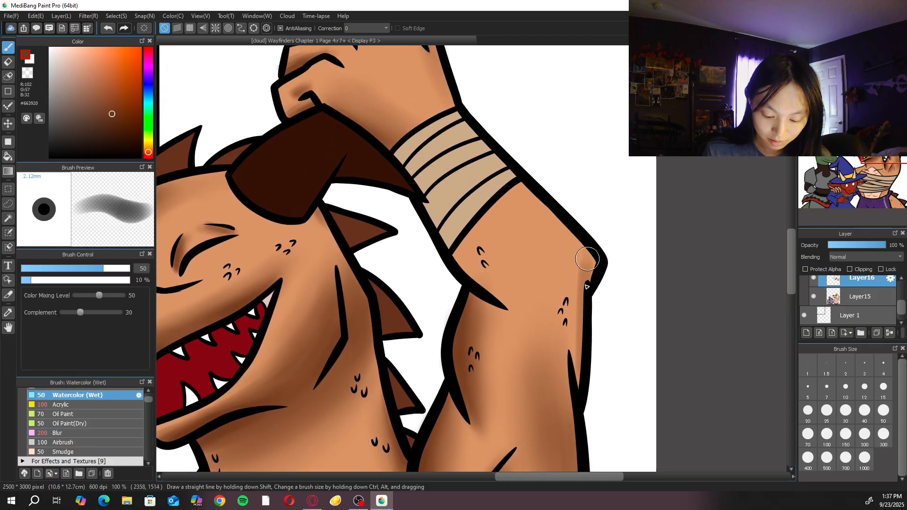
key(bracketright)
key(bracketright)
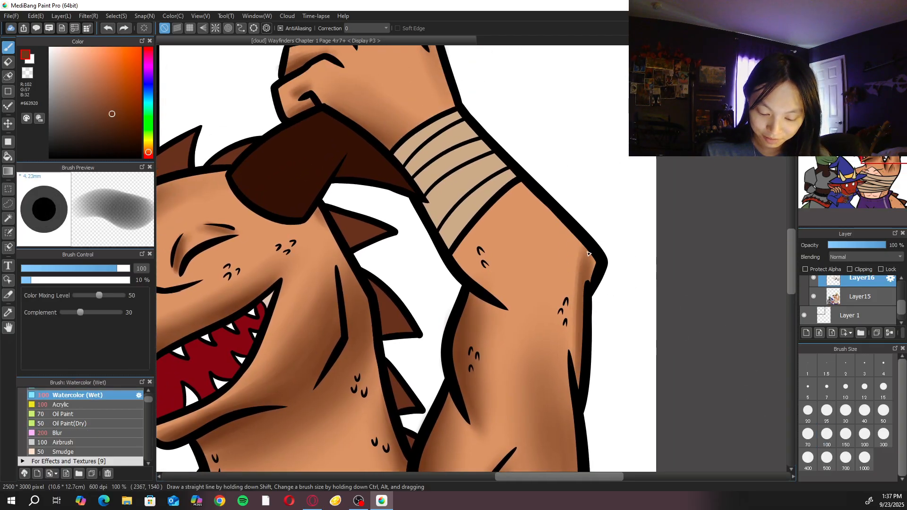
mouse_move(580, 386)
mouse_down()
mouse_move(597, 253)
mouse_move(582, 399)
mouse_move(588, 379)
mouse_move(615, 357)
mouse_up()
key(e)
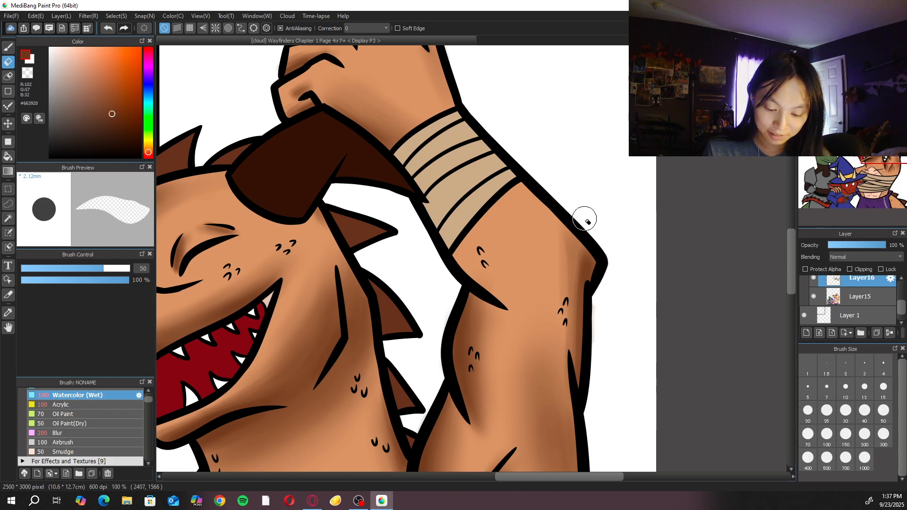
key(b)
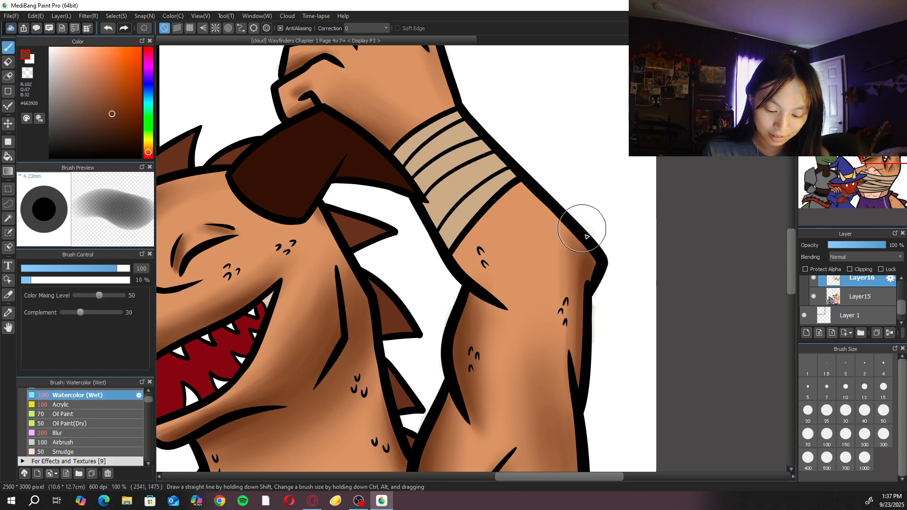
drag(578, 226, 575, 296)
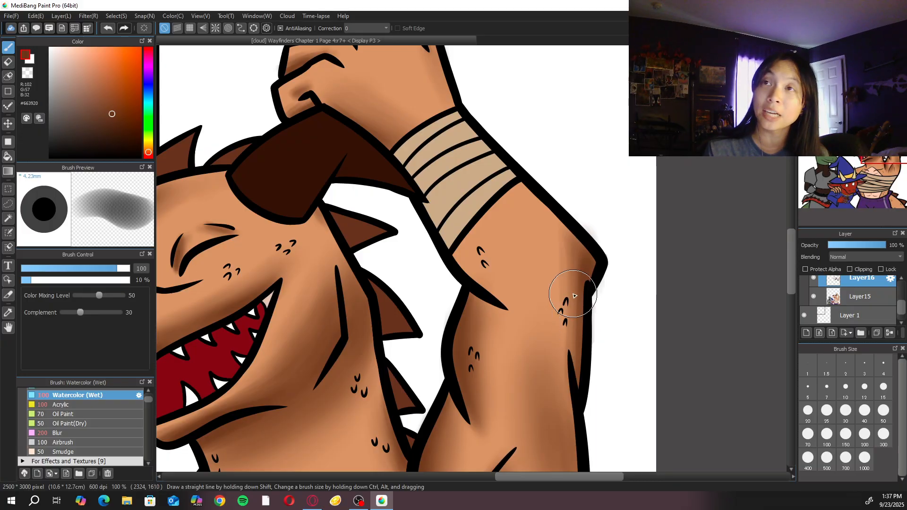
click(82, 433)
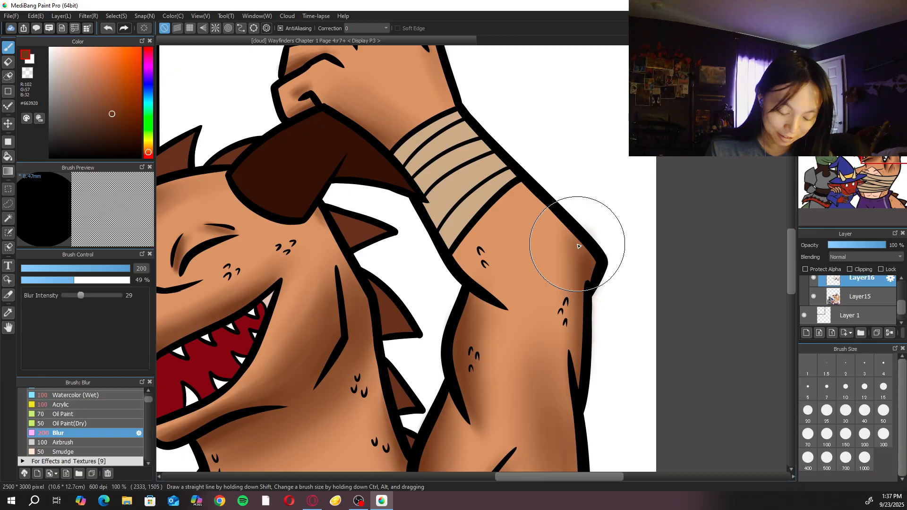
click(99, 395)
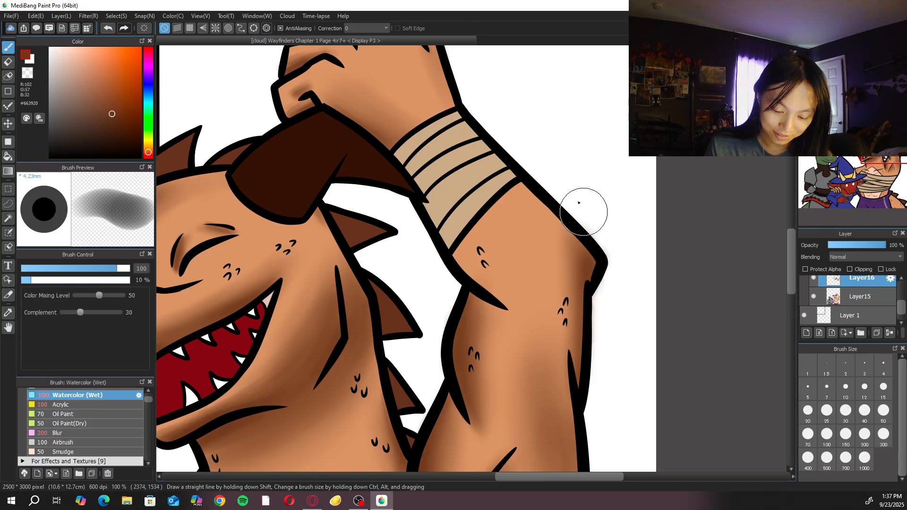
Shade both sides of the forearm between the wrist wrap and the elbow with Watercolor (Wet) at brush sizes 50 and 100
scroll(614, 264, up, 1)
click(883, 410)
mouse_move(446, 279)
mouse_down()
mouse_move(511, 342)
mouse_move(430, 255)
mouse_move(499, 326)
mouse_move(467, 303)
mouse_move(514, 338)
mouse_move(462, 295)
mouse_up()
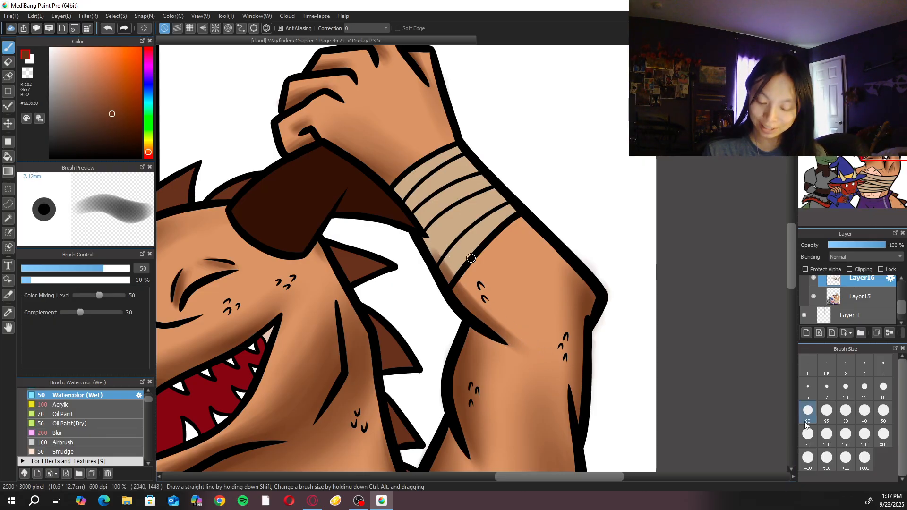
click(827, 434)
mouse_move(455, 300)
mouse_down()
mouse_move(442, 259)
mouse_move(518, 339)
mouse_move(438, 239)
mouse_move(522, 340)
mouse_move(439, 238)
mouse_move(507, 319)
mouse_move(470, 276)
mouse_move(463, 250)
mouse_move(539, 337)
mouse_move(458, 221)
mouse_move(492, 310)
mouse_move(471, 302)
mouse_move(500, 334)
mouse_move(441, 254)
mouse_move(515, 345)
mouse_move(452, 259)
mouse_move(512, 341)
mouse_move(444, 269)
mouse_move(497, 279)
mouse_move(464, 229)
mouse_move(540, 321)
mouse_move(467, 231)
mouse_move(455, 243)
mouse_move(508, 304)
mouse_move(487, 232)
mouse_move(509, 206)
mouse_move(567, 260)
mouse_up()
mouse_move(528, 225)
mouse_down()
mouse_move(507, 192)
mouse_move(558, 245)
mouse_move(505, 209)
mouse_move(574, 284)
mouse_move(488, 196)
mouse_move(579, 286)
mouse_move(502, 192)
mouse_move(597, 293)
mouse_move(513, 195)
mouse_move(486, 199)
mouse_move(573, 279)
mouse_move(542, 248)
mouse_move(519, 202)
mouse_up()
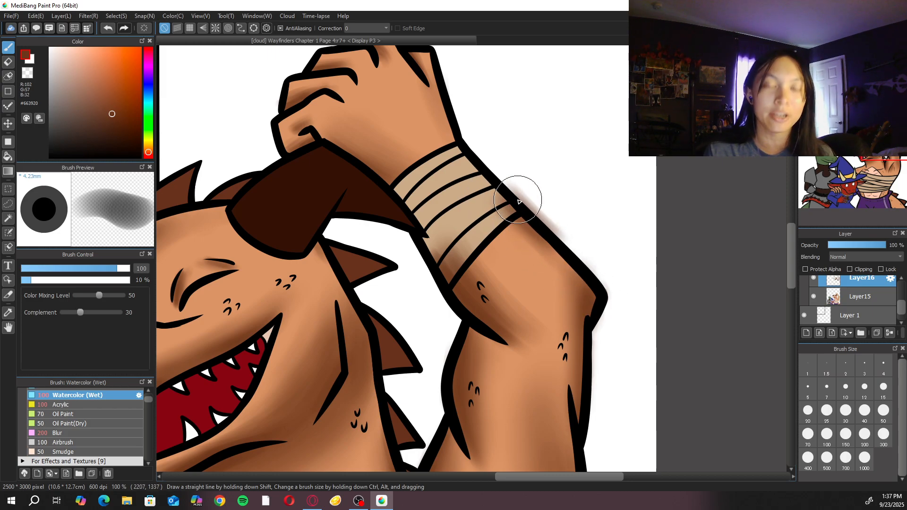
Soften the forearm shading with Blur at size 200 and erase the spill over the wrist wrap and outside the outline at size 50
click(103, 435)
mouse_move(516, 300)
mouse_down()
mouse_move(502, 263)
mouse_move(512, 219)
mouse_move(552, 287)
mouse_up()
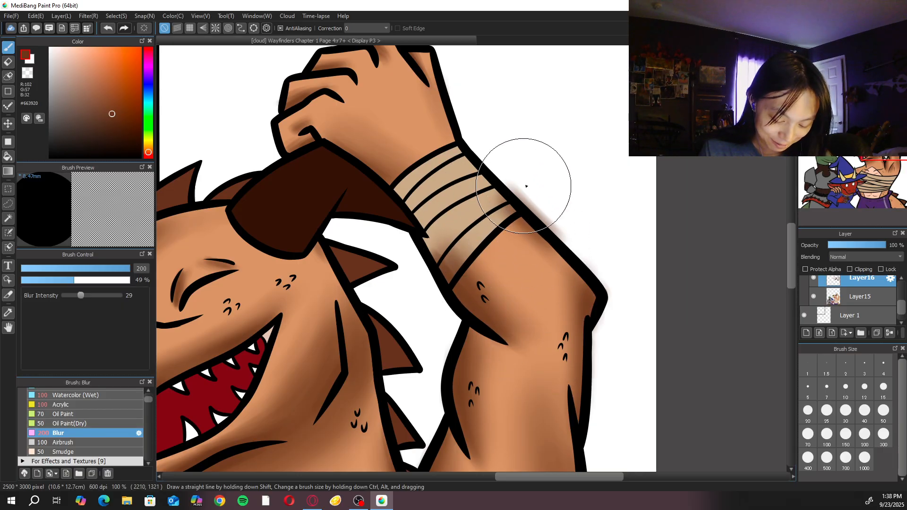
key(e)
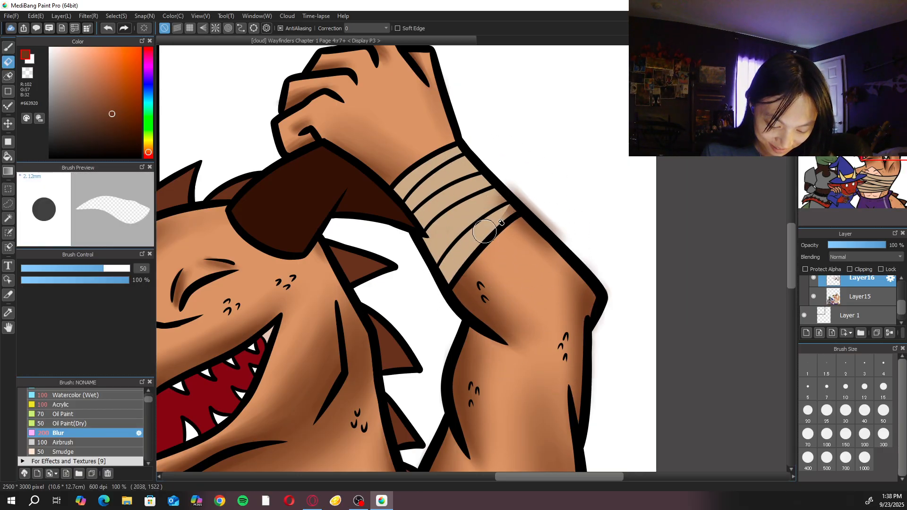
drag(514, 180, 542, 215)
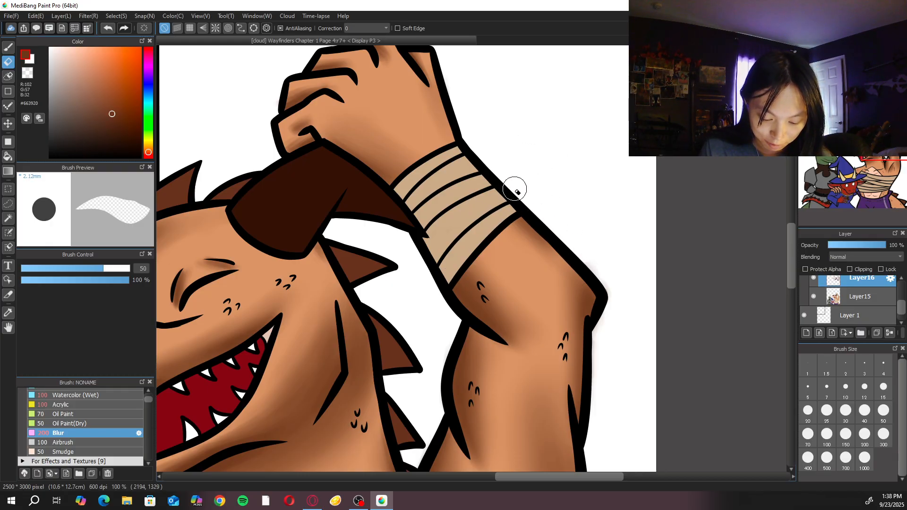
key(b)
Touch up the forearm shading along the lower edge of the wrist wrap with Watercolor (Wet) at brush size 20
key(ctrl+plus)
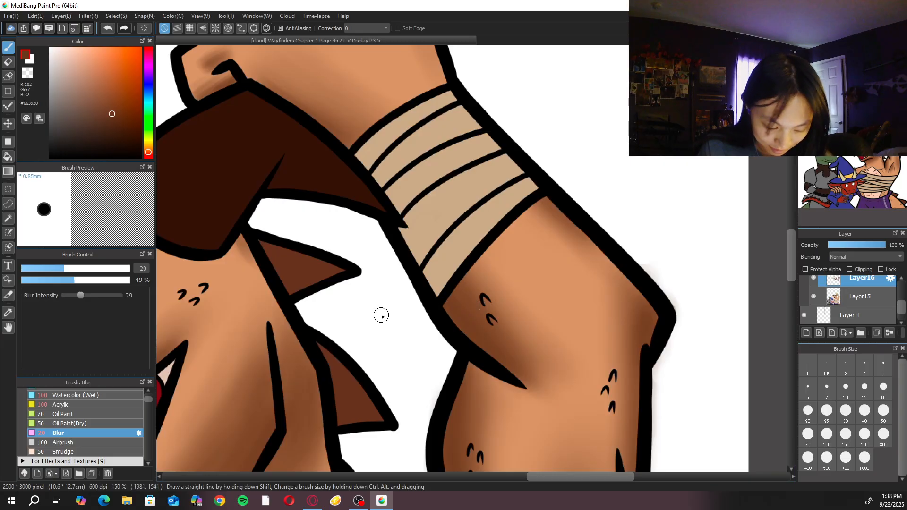
click(106, 395)
click(808, 409)
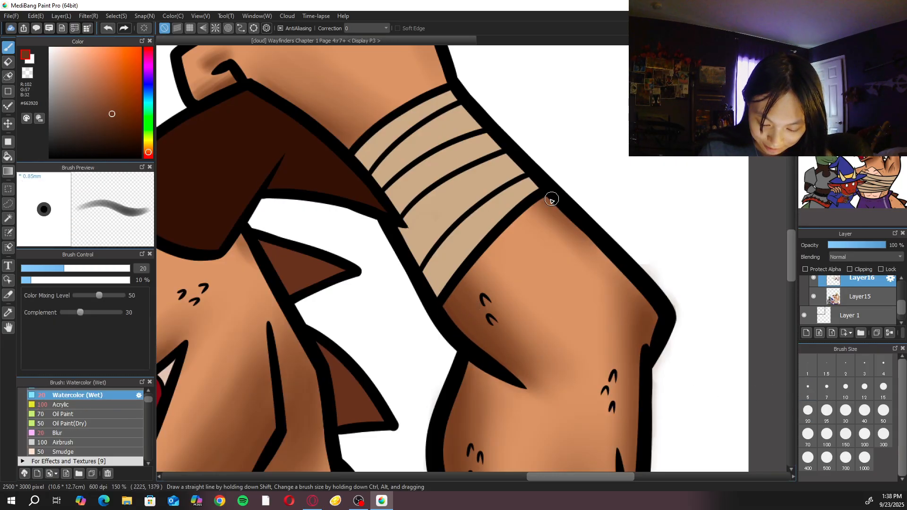
Shade the laughing dragon's far shoulder between the neck and the wizard hat with Watercolor (Wet) at brush size 100
key(ctrl+minus)
key(ctrl+minus)
key(ctrl+minus)
key(ctrl+minus)
key(ctrl+minus)
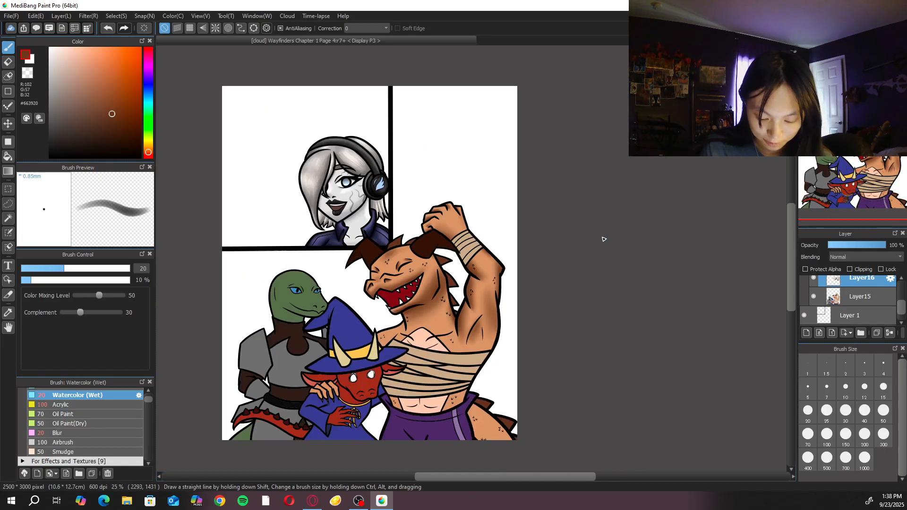
key(ctrl+plus)
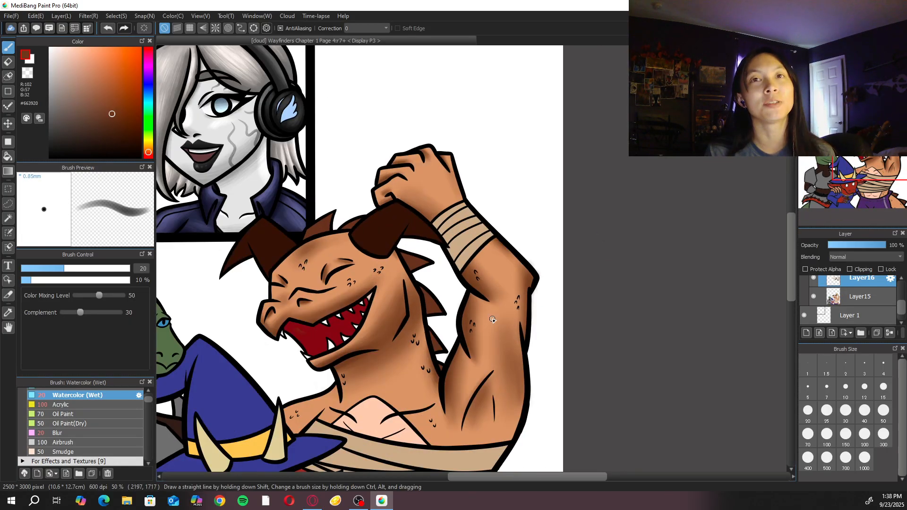
drag(416, 365, 605, 231)
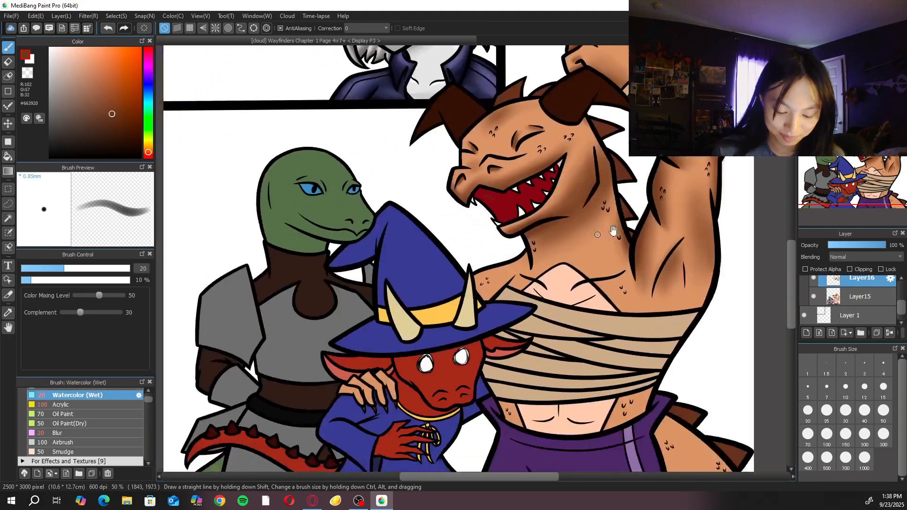
key(ctrl+plus)
key(ctrl+plus)
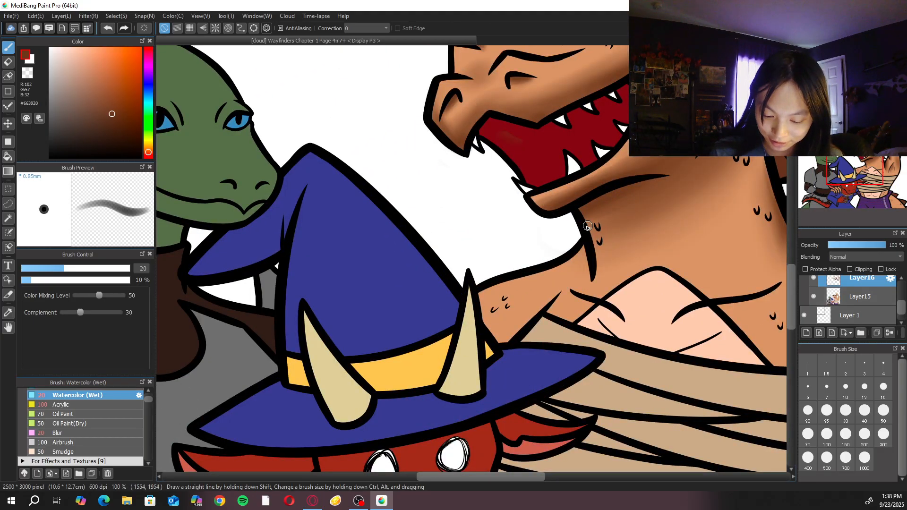
click(884, 410)
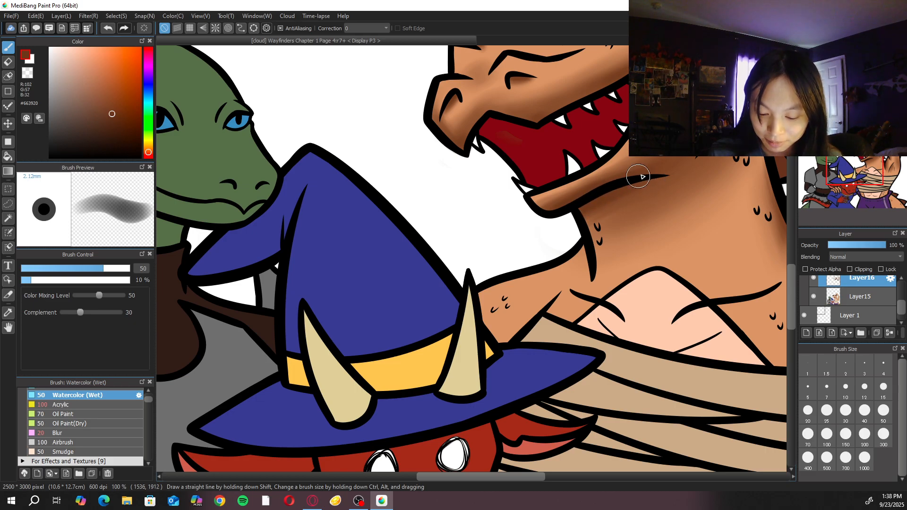
drag(614, 213, 501, 367)
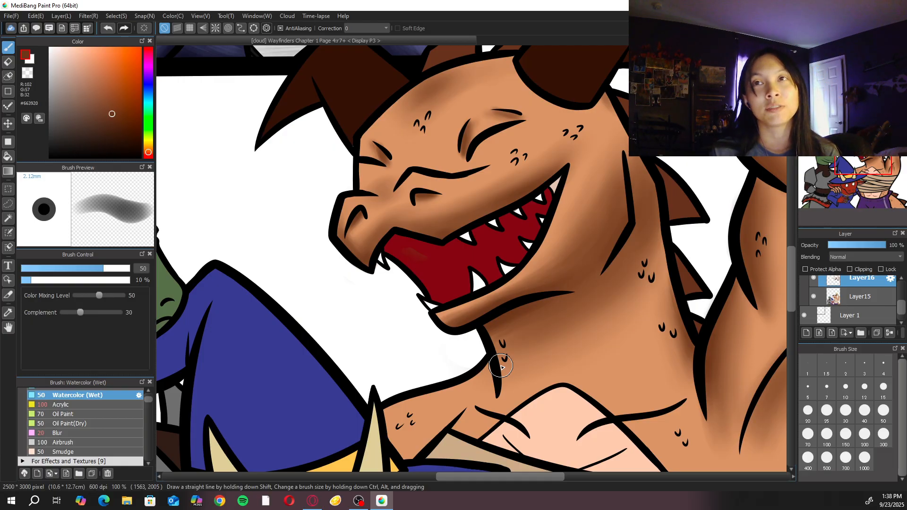
drag(501, 366, 596, 279)
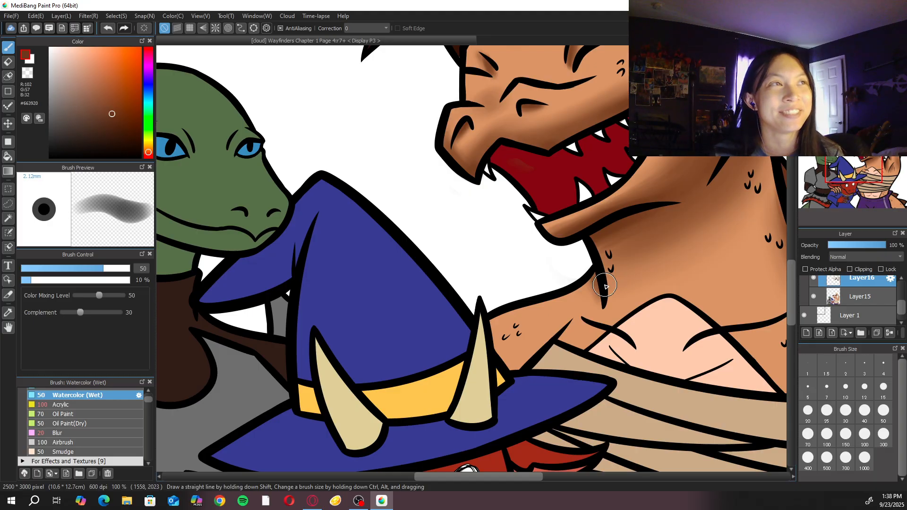
drag(628, 249, 605, 266)
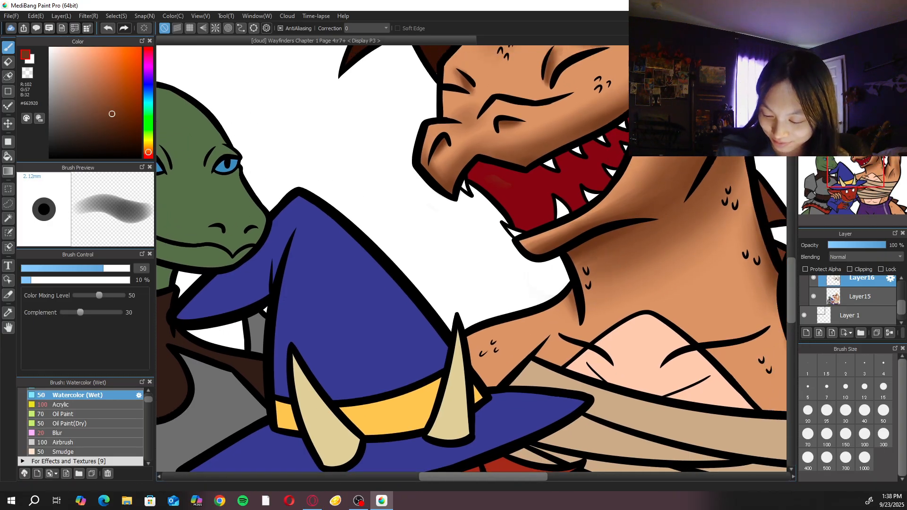
key(Left)
click(826, 435)
mouse_move(508, 305)
mouse_down()
mouse_move(514, 314)
mouse_move(542, 290)
mouse_move(486, 330)
mouse_move(530, 293)
mouse_move(546, 257)
mouse_move(568, 307)
mouse_move(548, 349)
mouse_move(572, 307)
mouse_move(553, 373)
mouse_move(564, 324)
mouse_move(532, 378)
mouse_move(562, 326)
mouse_move(515, 306)
mouse_up()
Soften the far shoulder's shading with Blur at size 100 and erase the spill outside the outline and over the hat at size 50
click(58, 432)
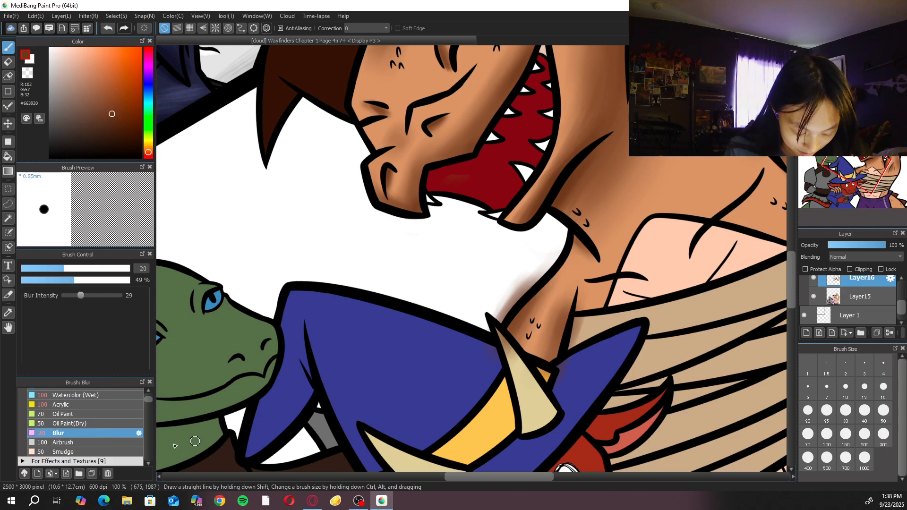
click(884, 412)
click(827, 434)
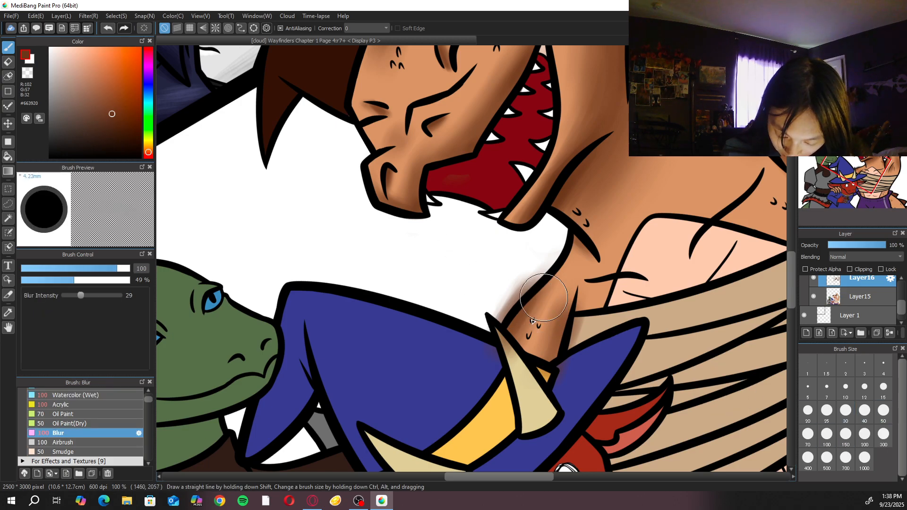
key(x)
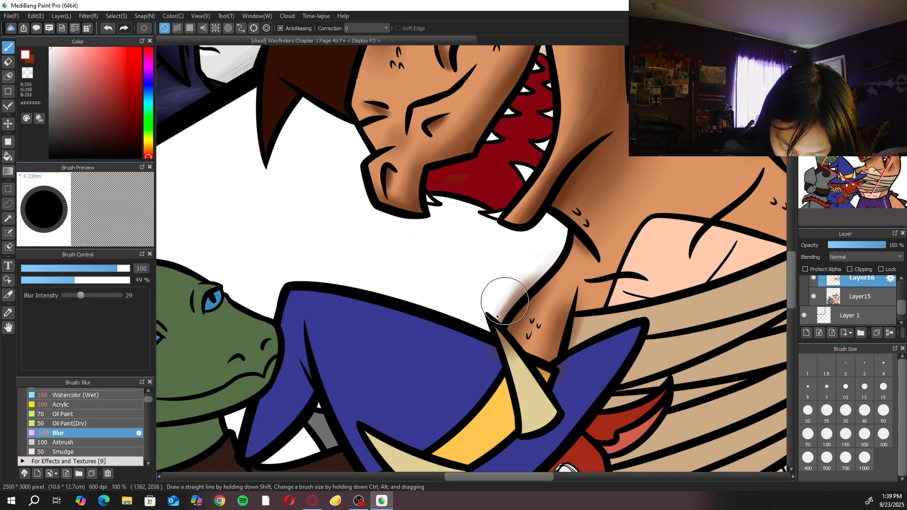
key(x)
key(e)
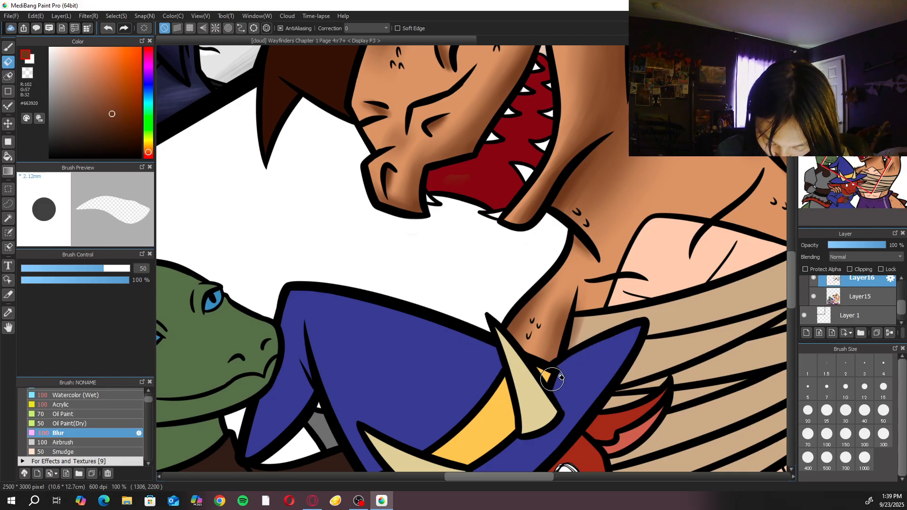
key(b)
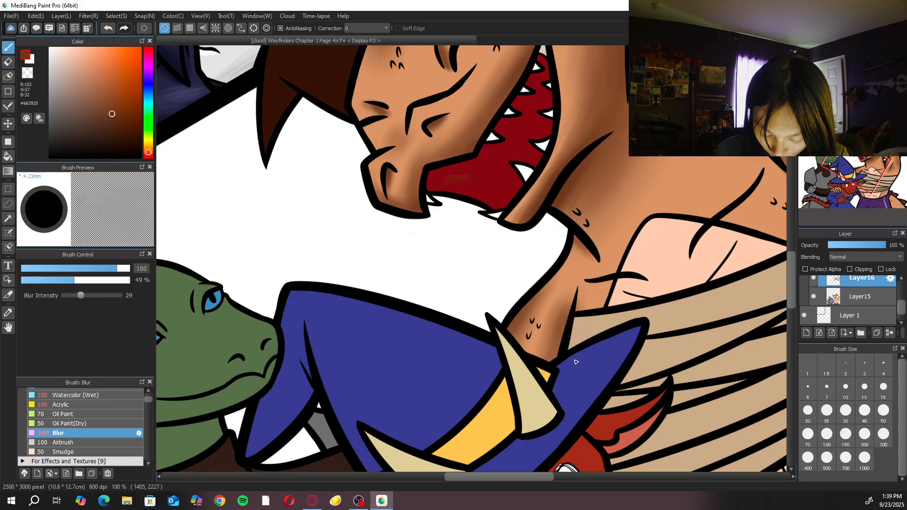
Shade the dragon's chest and underarm along the upper edge of the chest wraps with Watercolor (Wet) at brush size 200
scroll(605, 284, down, 5)
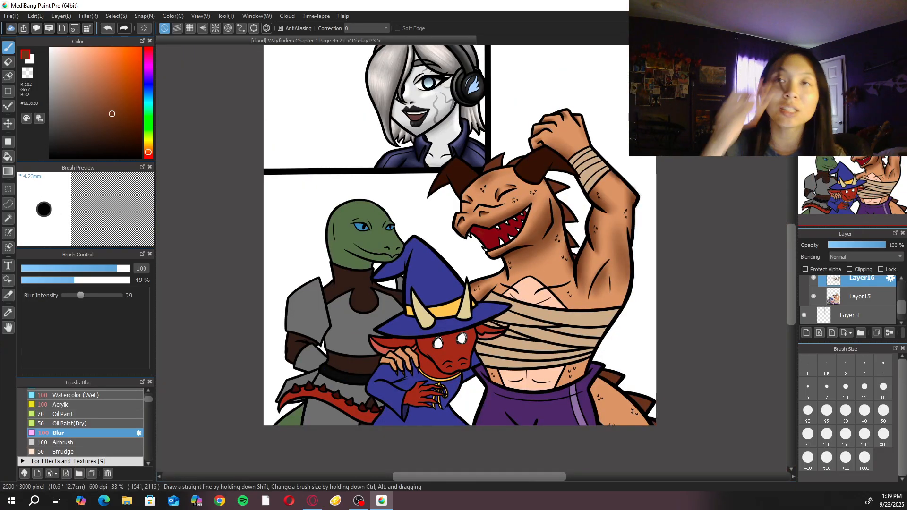
scroll(472, 260, up, 3)
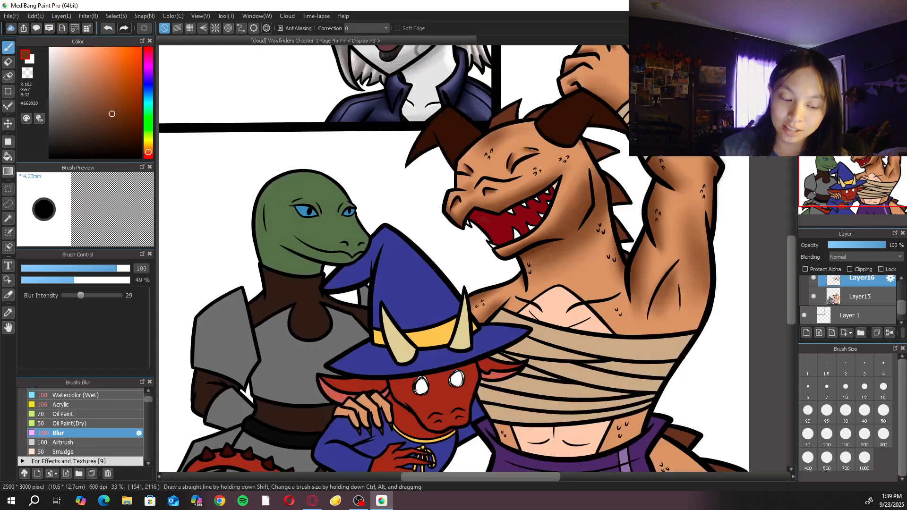
click(109, 398)
drag(731, 344, 590, 341)
click(864, 435)
mouse_move(521, 350)
mouse_down()
mouse_move(583, 361)
mouse_move(514, 339)
mouse_move(625, 350)
mouse_up()
drag(510, 328, 628, 349)
mouse_move(517, 310)
mouse_down()
mouse_move(538, 289)
mouse_move(552, 335)
mouse_move(488, 322)
mouse_move(560, 358)
mouse_move(535, 358)
mouse_move(518, 346)
mouse_move(616, 355)
mouse_move(504, 308)
mouse_move(607, 355)
mouse_move(540, 335)
mouse_move(654, 348)
mouse_move(560, 330)
mouse_move(653, 335)
mouse_move(615, 283)
mouse_move(645, 331)
mouse_move(622, 346)
mouse_move(618, 337)
mouse_move(639, 311)
mouse_move(594, 349)
mouse_move(612, 351)
mouse_move(493, 313)
mouse_move(598, 352)
mouse_move(581, 363)
mouse_move(554, 356)
mouse_up()
Soften the chest shading with Blur at size 200 and erase the spill over the wraps and outside the body at sizes 50 and 100
click(105, 432)
key(ctrl+plus)
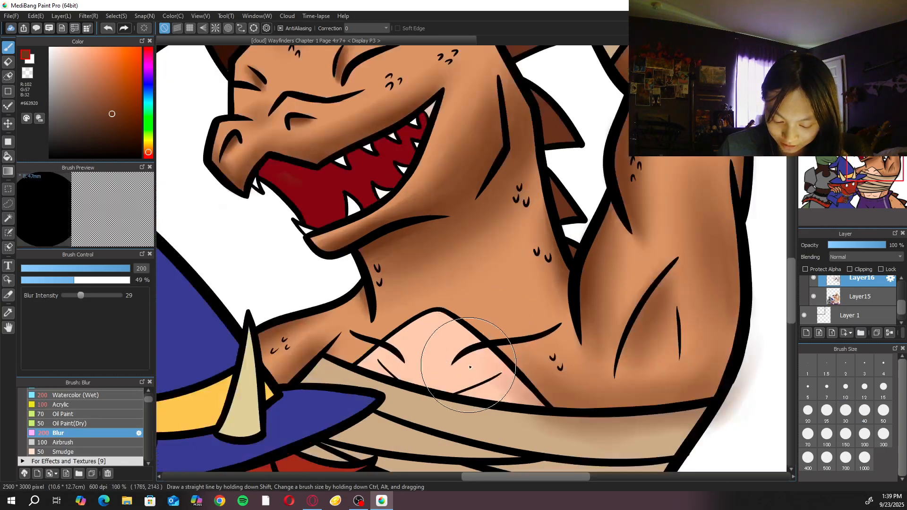
key(e)
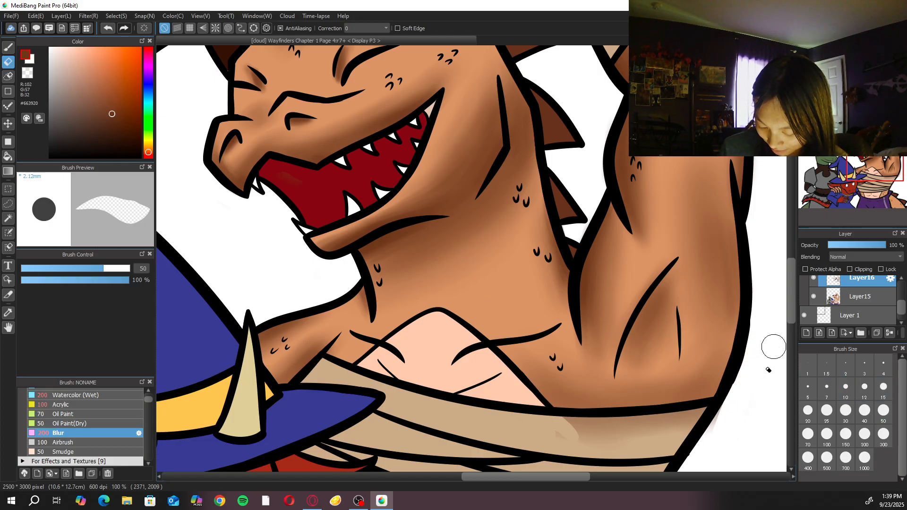
click(827, 434)
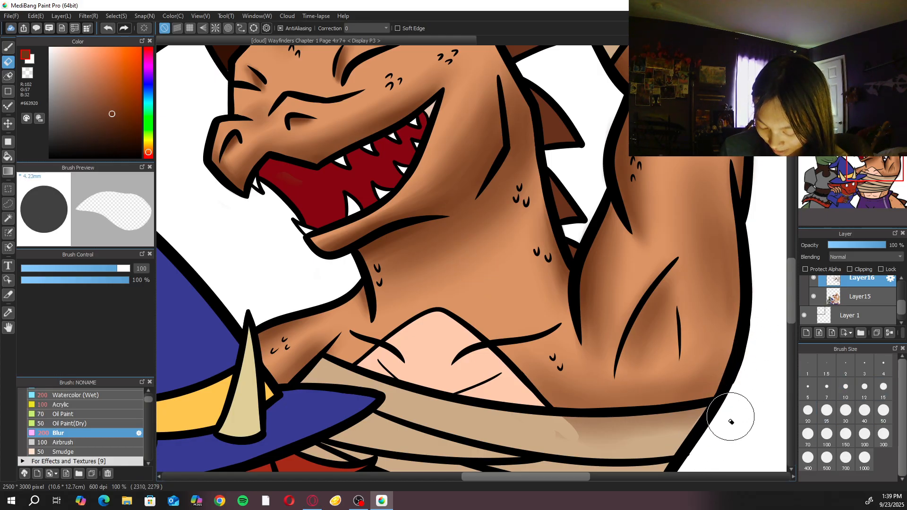
drag(638, 430, 567, 388)
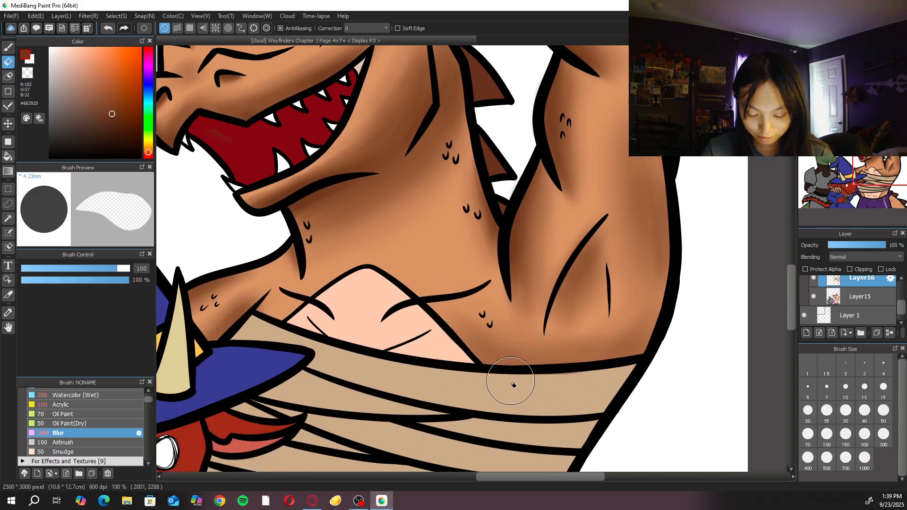
key(ctrl+minus)
key(ctrl+plus)
key(ctrl+plus)
key(ctrl+minus)
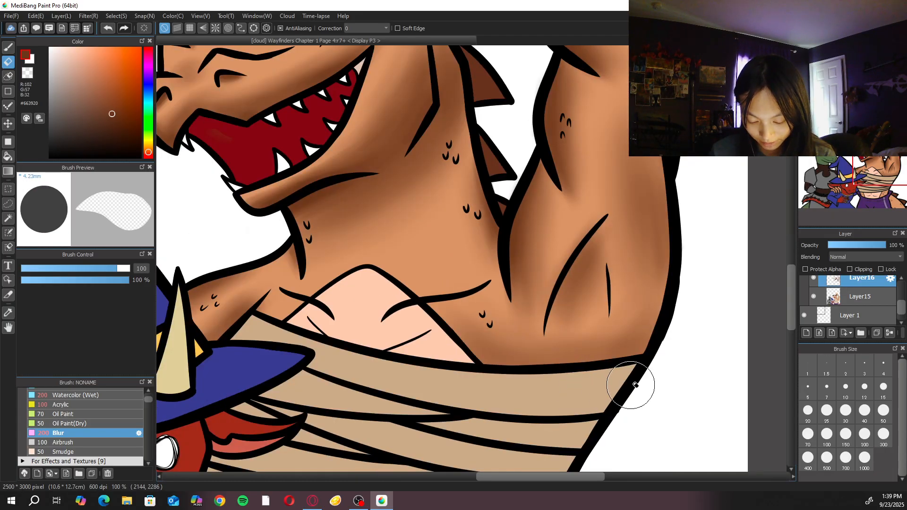
Tidy the outer edge of the body outline beside the chest wraps on Layer14 with the eraser at size 5
scroll(904, 314, up, 2)
click(860, 280)
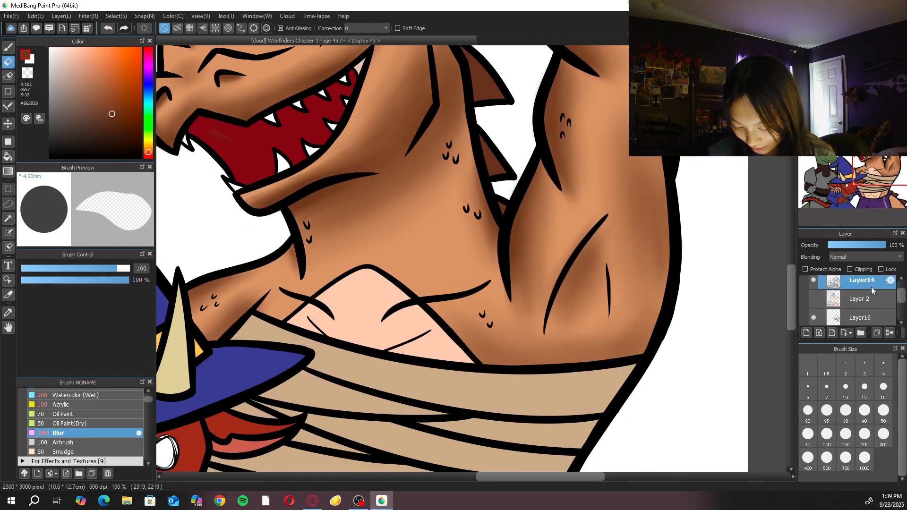
drag(653, 403, 633, 327)
key(ctrl+plus)
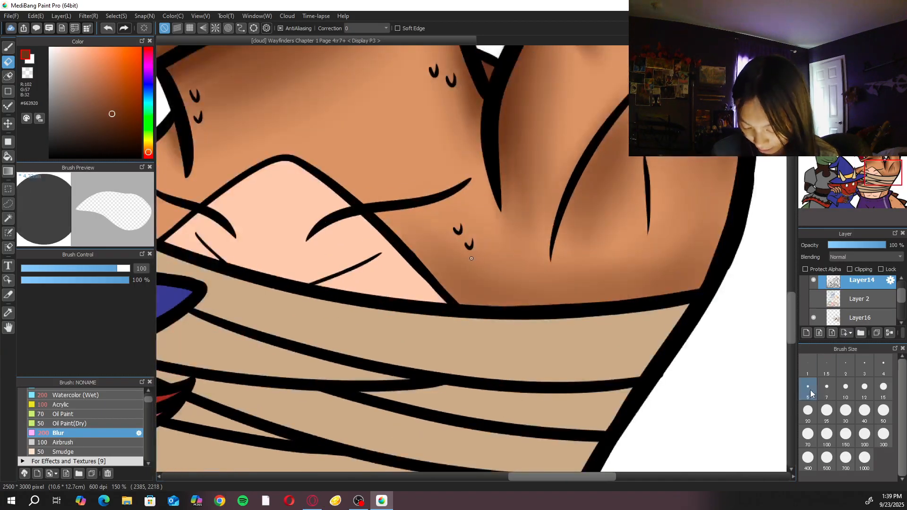
click(809, 389)
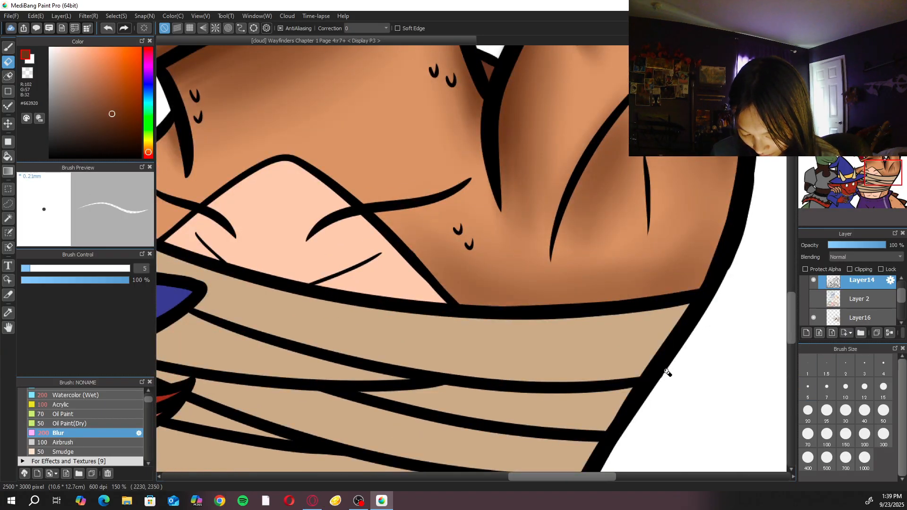
key(ctrl+minus)
key(ctrl+minus)
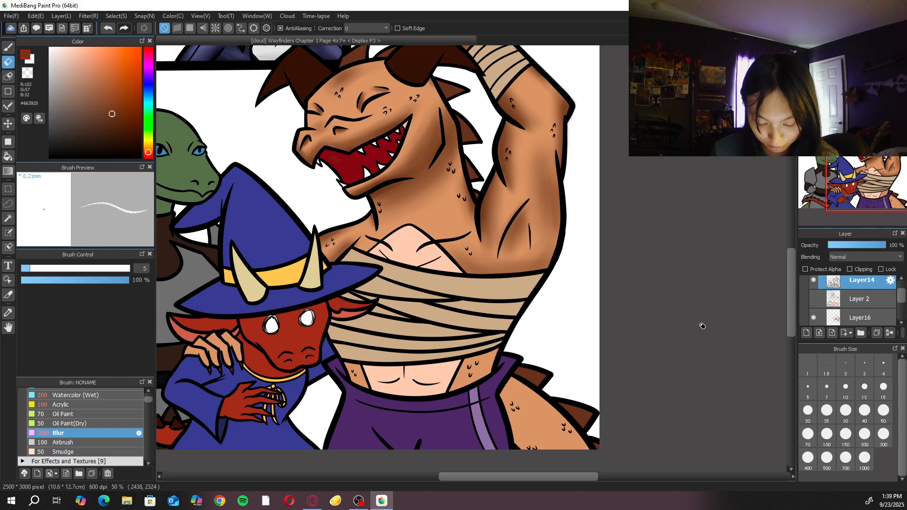
Shade around the crease where the far shoulder meets the chest wraps on Layer16 with Watercolor (Wet) at brush size 50
click(881, 318)
key(b)
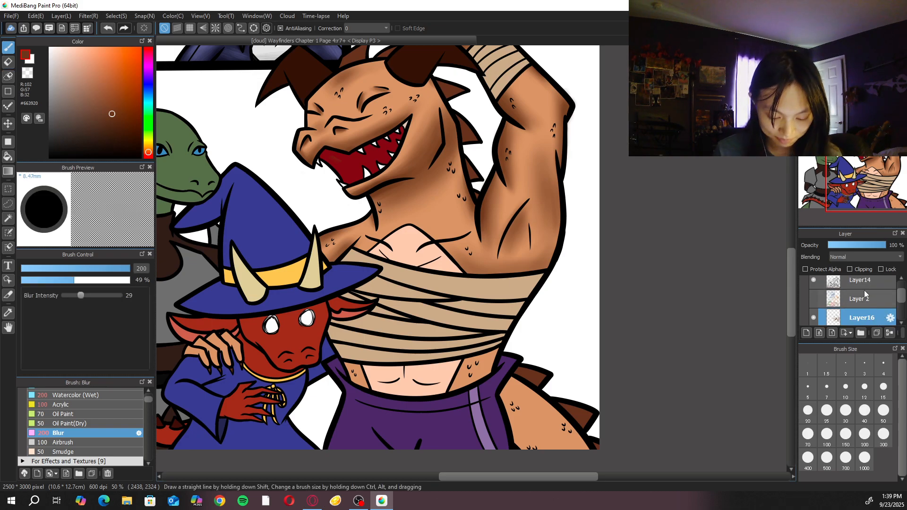
click(102, 397)
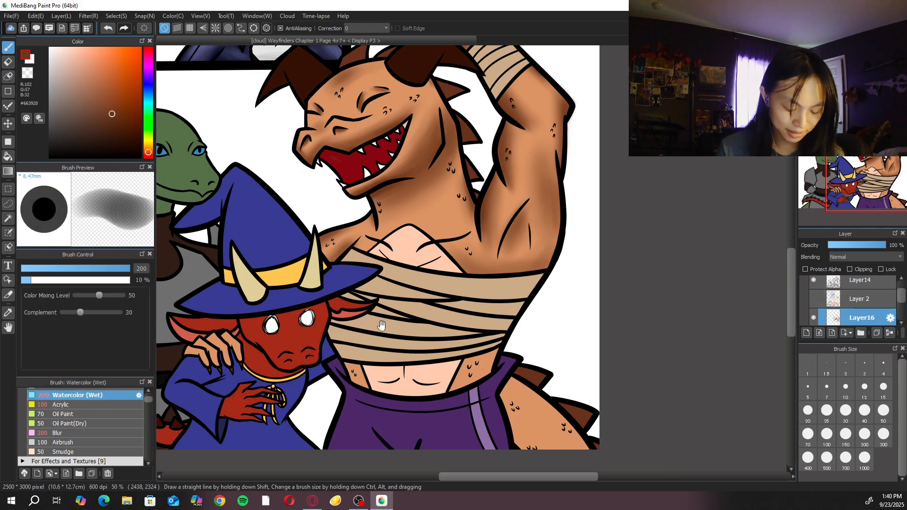
drag(360, 325, 473, 367)
key(ctrl+plus)
key(ctrl+plus)
click(883, 413)
key(ctrl+plus)
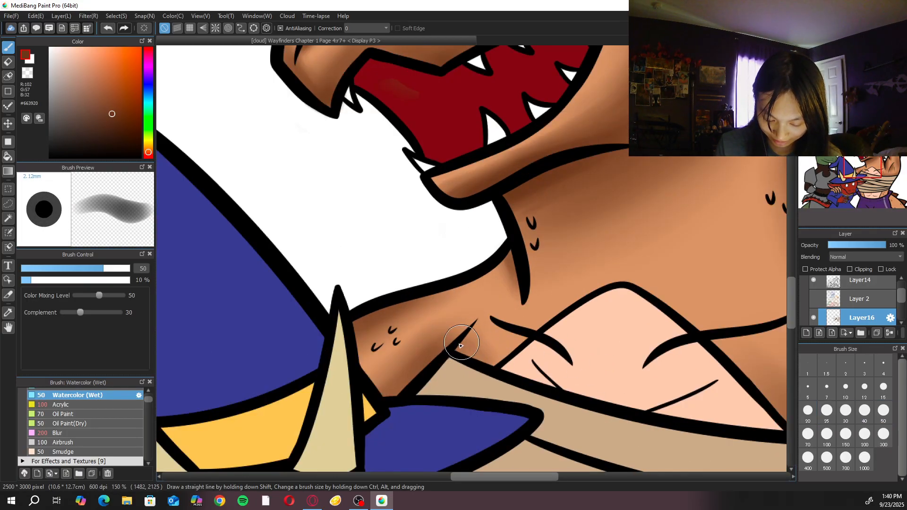
scroll(492, 362, down, 1)
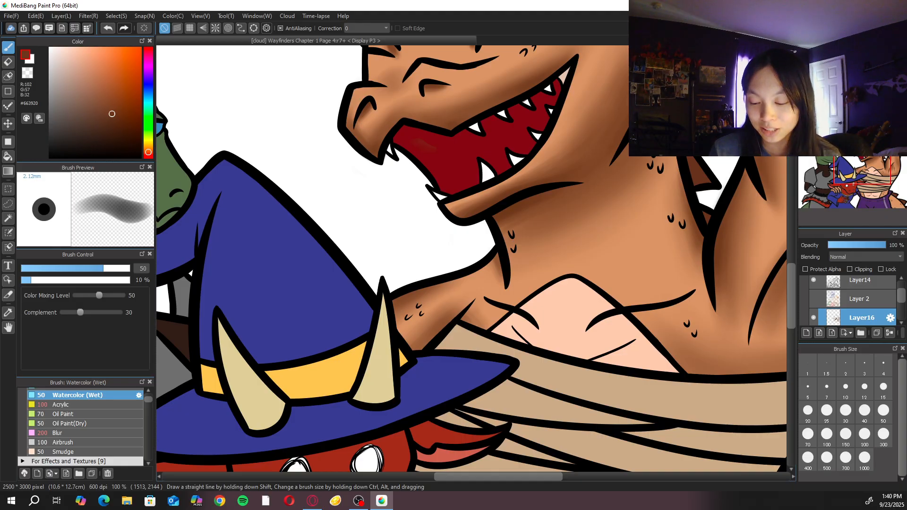
scroll(495, 355, down, 1)
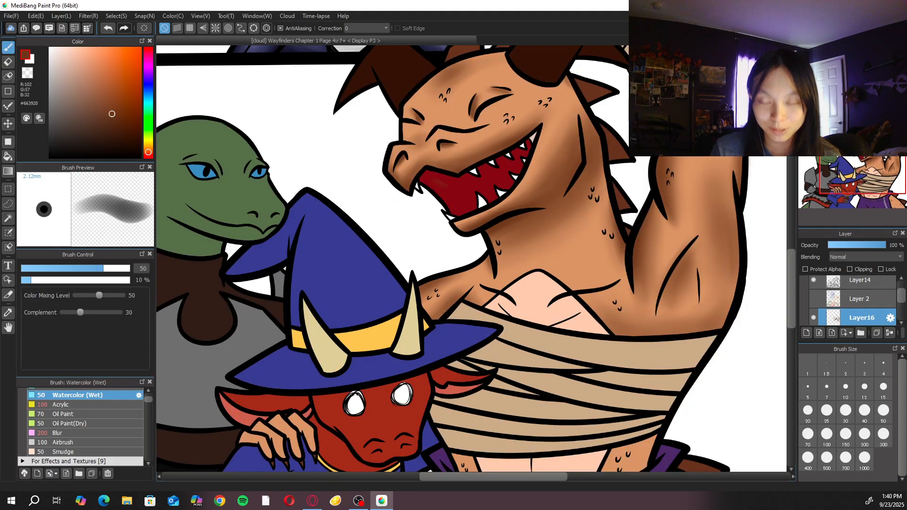
Shade both sides of the laughing dragon's waist in brown with the Watercolor (Wet) brush at size 100
drag(538, 303, 593, 196)
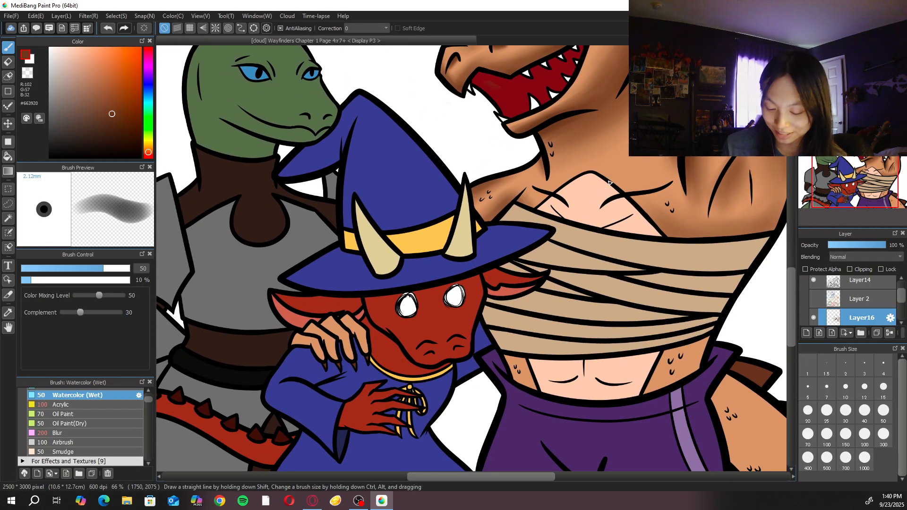
click(826, 434)
mouse_move(706, 357)
mouse_down()
mouse_move(671, 398)
mouse_move(709, 344)
mouse_up()
mouse_move(648, 405)
mouse_down()
mouse_move(674, 370)
mouse_move(690, 374)
mouse_move(714, 331)
mouse_move(640, 415)
mouse_move(707, 359)
mouse_move(711, 341)
mouse_move(689, 344)
mouse_move(635, 423)
mouse_move(661, 345)
mouse_up()
mouse_move(506, 347)
mouse_down()
mouse_move(520, 392)
mouse_move(505, 345)
mouse_move(515, 364)
mouse_up()
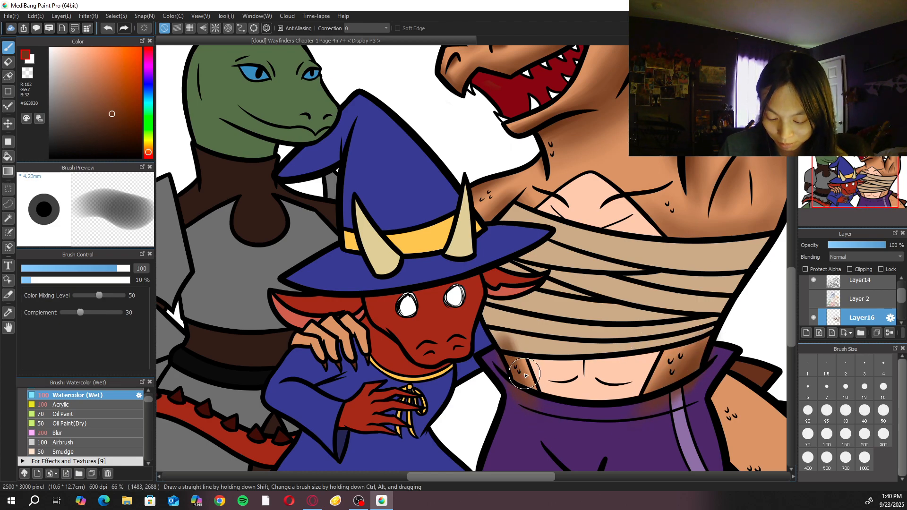
Erase the brown overspill from the chest bandages and purple trousers around the dragon's waist with a size 50 eraser
scroll(520, 368, up, 1)
key(e)
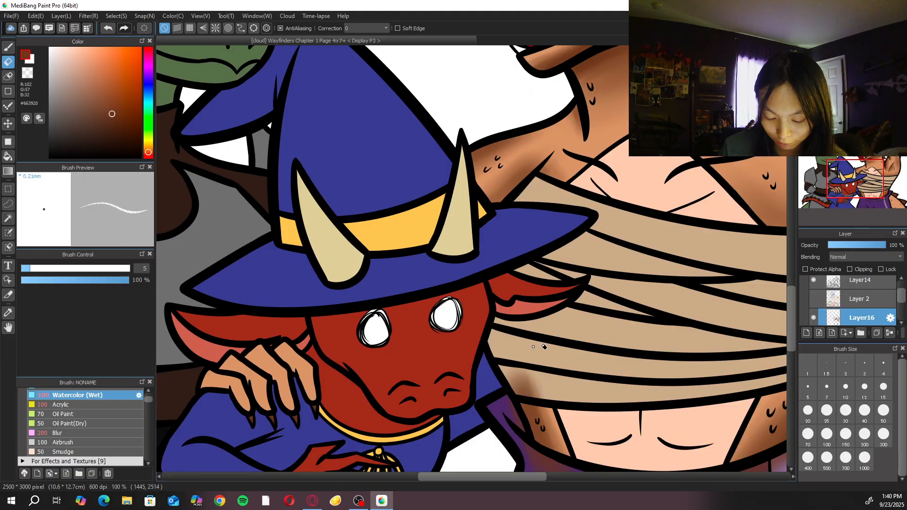
mouse_move(515, 352)
mouse_down()
mouse_move(508, 364)
mouse_move(546, 371)
mouse_move(543, 381)
mouse_move(563, 390)
mouse_up()
drag(539, 351, 530, 308)
mouse_move(494, 360)
mouse_down()
mouse_move(533, 449)
mouse_move(543, 415)
mouse_move(515, 425)
mouse_move(511, 415)
mouse_move(606, 448)
mouse_move(596, 447)
mouse_move(634, 443)
mouse_up()
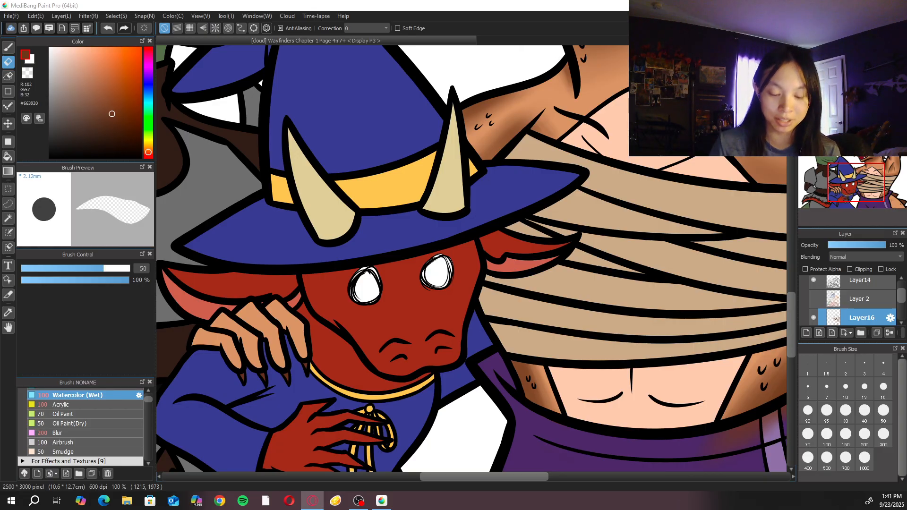
click(620, 25)
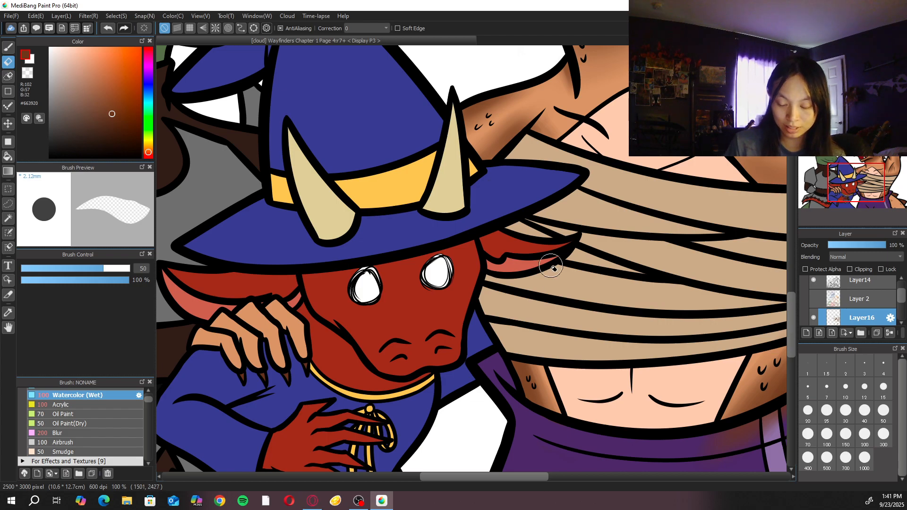
drag(719, 344, 611, 285)
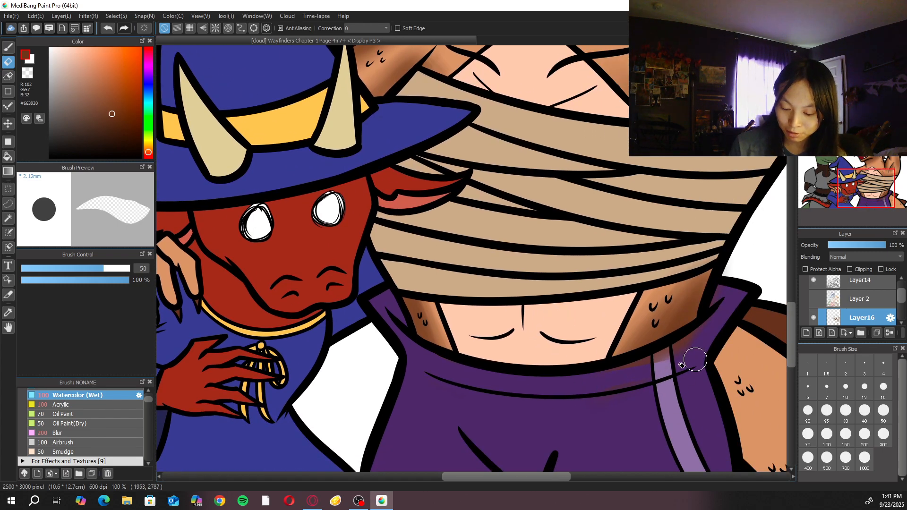
mouse_move(642, 377)
mouse_down()
mouse_move(710, 339)
mouse_move(648, 378)
mouse_move(729, 273)
mouse_move(712, 313)
mouse_move(722, 288)
mouse_up()
Shade the dragon's tail beside the trousers with Watercolor (Wet) at size 200, and erase the overspill on the trousers
scroll(722, 216, down, 3)
key(b)
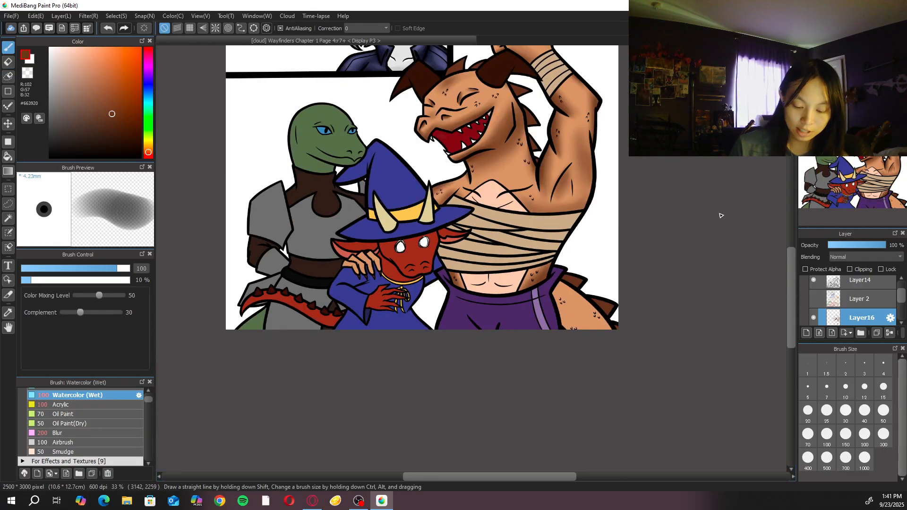
scroll(605, 252, up, 2)
drag(629, 321, 563, 297)
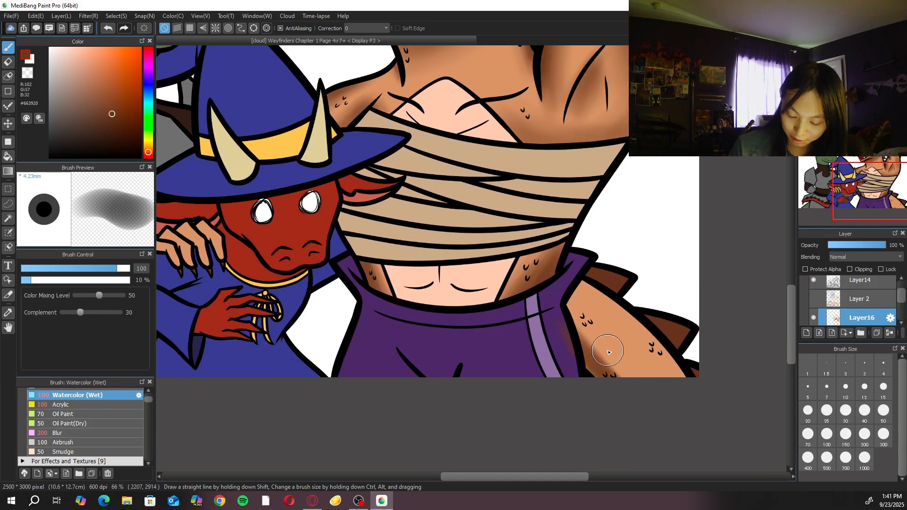
click(864, 435)
mouse_move(570, 349)
mouse_down()
mouse_move(643, 404)
mouse_move(574, 335)
mouse_move(631, 387)
mouse_move(576, 320)
mouse_move(655, 394)
mouse_move(572, 296)
mouse_move(647, 386)
mouse_move(583, 301)
mouse_move(674, 392)
mouse_move(585, 340)
mouse_move(646, 408)
mouse_move(605, 337)
mouse_move(603, 347)
mouse_move(557, 297)
mouse_move(661, 383)
mouse_move(611, 322)
mouse_up()
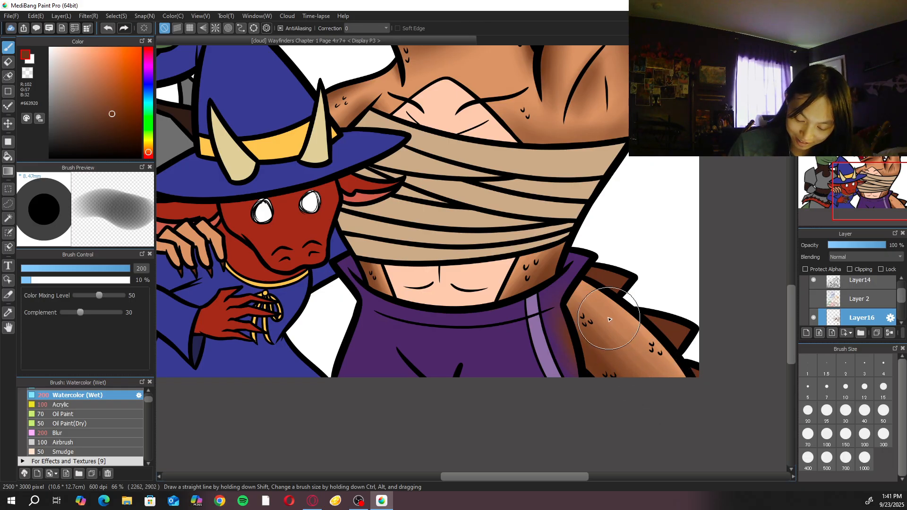
key(e)
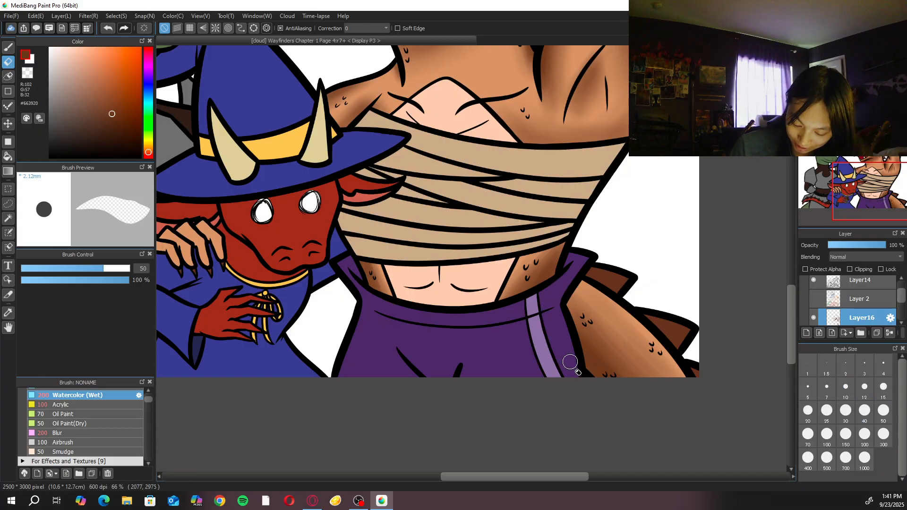
Soften the tail shading with the Blur brush at size 200, and dock the brush settings above an enlarged brush list
key(b)
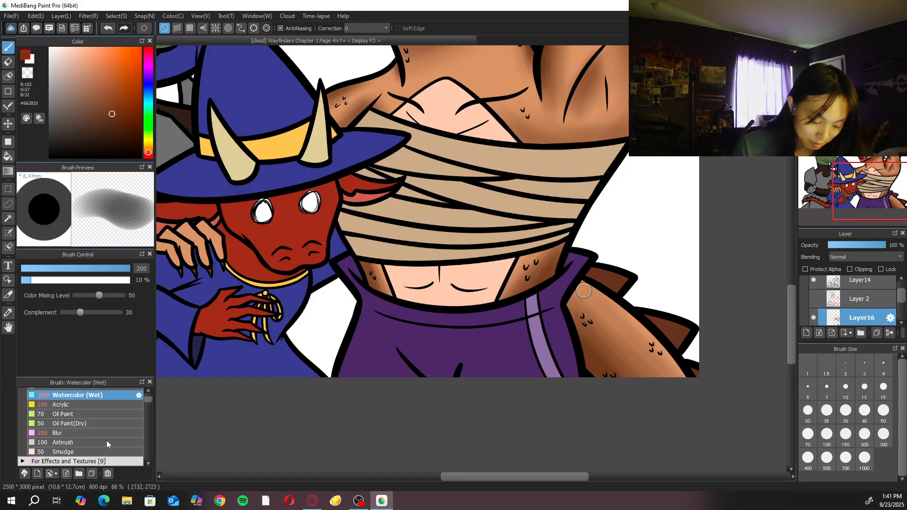
click(106, 432)
mouse_move(589, 304)
mouse_down()
mouse_move(640, 361)
mouse_move(568, 296)
mouse_move(649, 388)
mouse_move(630, 385)
mouse_move(553, 294)
mouse_up()
drag(88, 383, 94, 399)
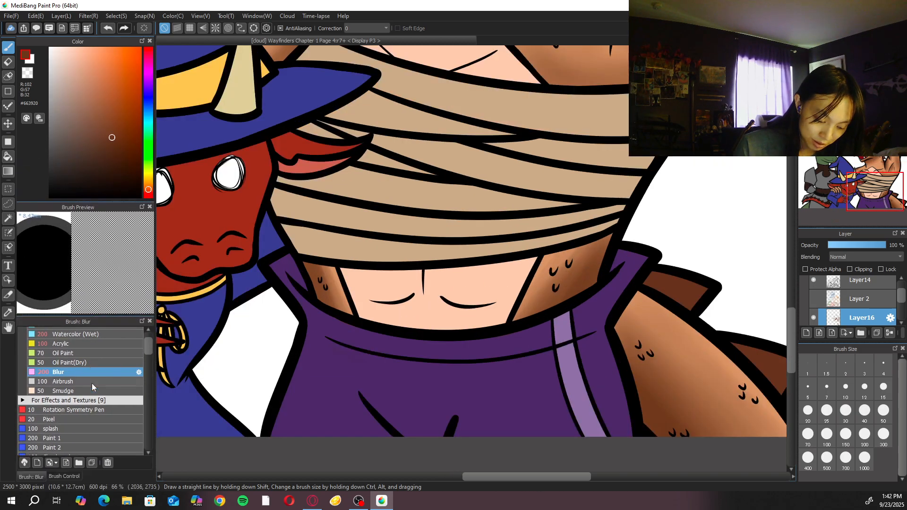
mouse_move(101, 322)
mouse_down()
mouse_move(107, 447)
mouse_move(111, 331)
mouse_move(115, 370)
mouse_up()
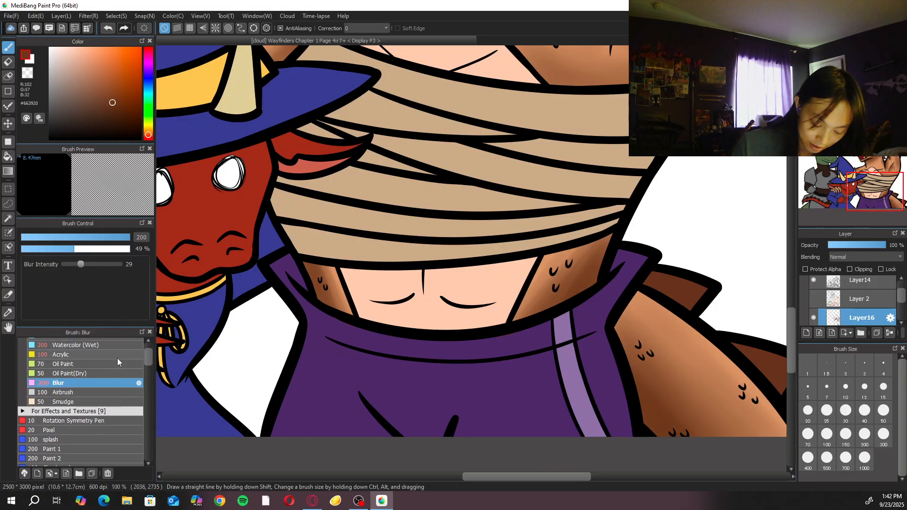
Darken the tail's outer edge below the spikes with brown strokes of the Watercolor (Wet) brush at size 50
click(114, 349)
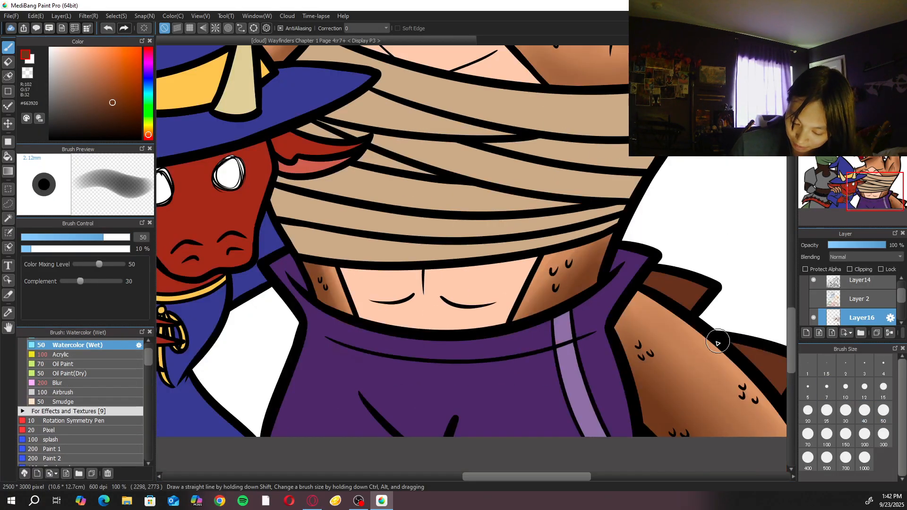
drag(718, 341, 668, 324)
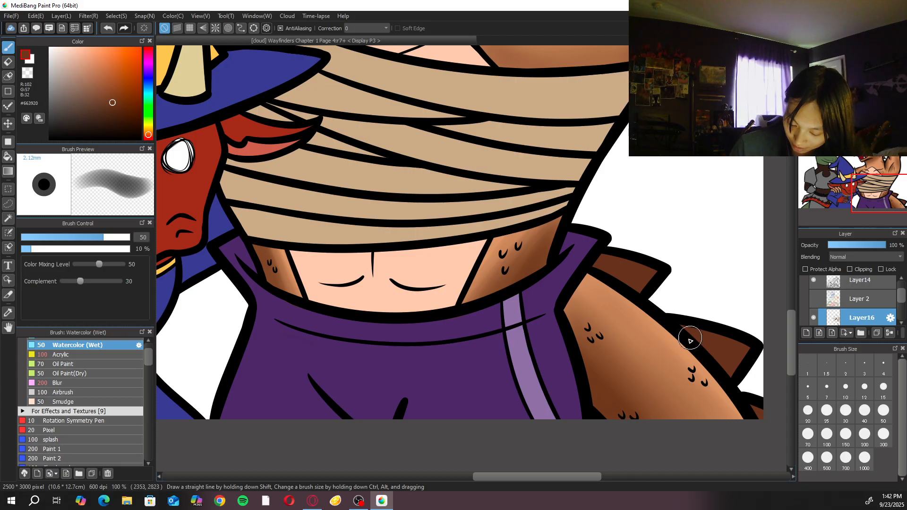
mouse_move(708, 372)
mouse_down()
mouse_move(756, 438)
mouse_move(756, 430)
mouse_up()
mouse_move(688, 345)
mouse_down()
mouse_move(759, 438)
mouse_move(746, 430)
mouse_up()
drag(667, 319, 752, 442)
drag(654, 316, 716, 391)
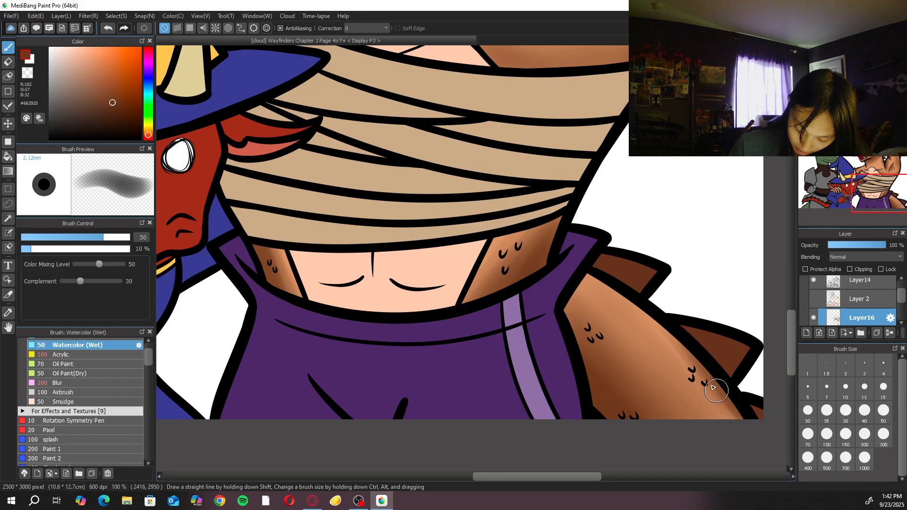
Blur the new shading along the tail's outer edge at size 200, and return to the Watercolor (Wet) brush
click(107, 383)
mouse_move(679, 351)
mouse_down()
mouse_move(695, 392)
mouse_move(739, 424)
mouse_up()
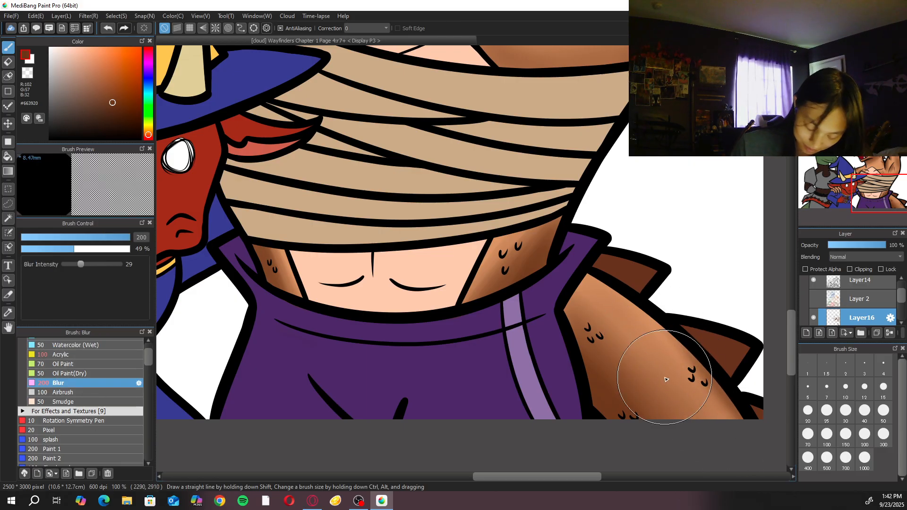
click(95, 345)
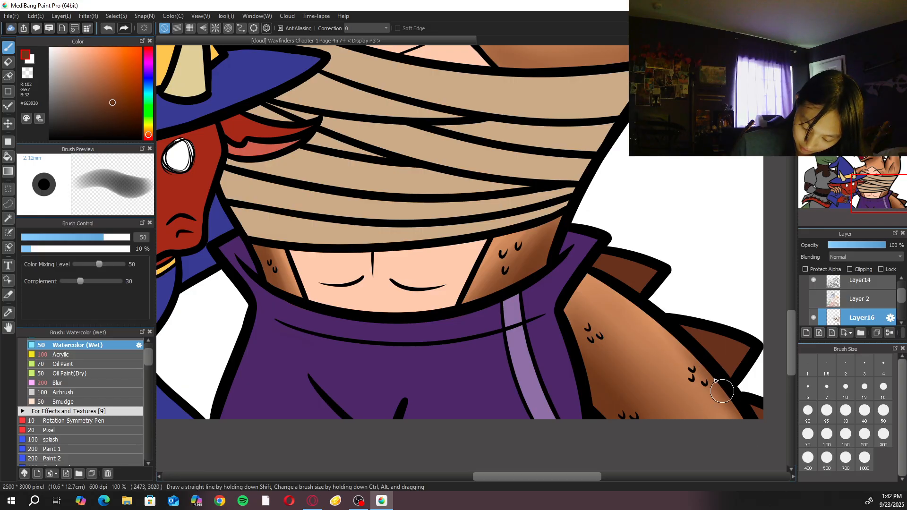
Examine the brown shading across the dragon's face, neck, raised arm, chest, waist and tail
click(831, 53)
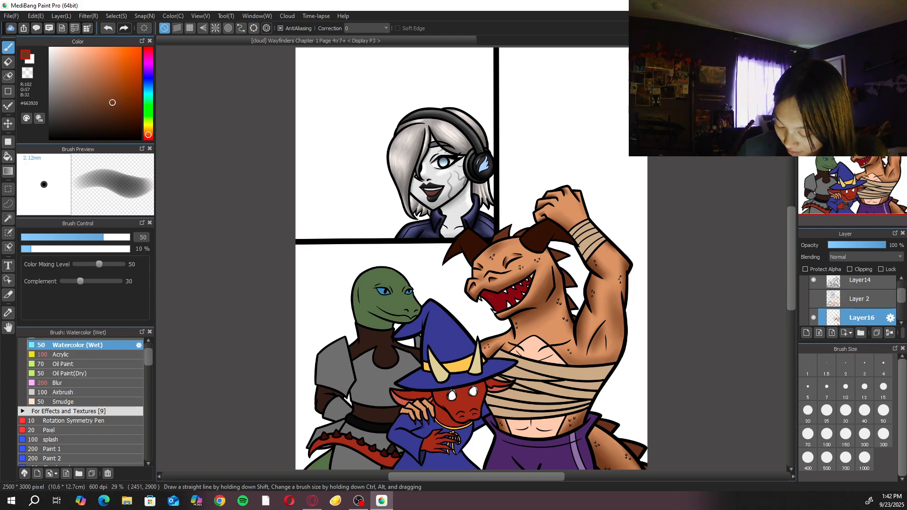
scroll(676, 229, up, 5)
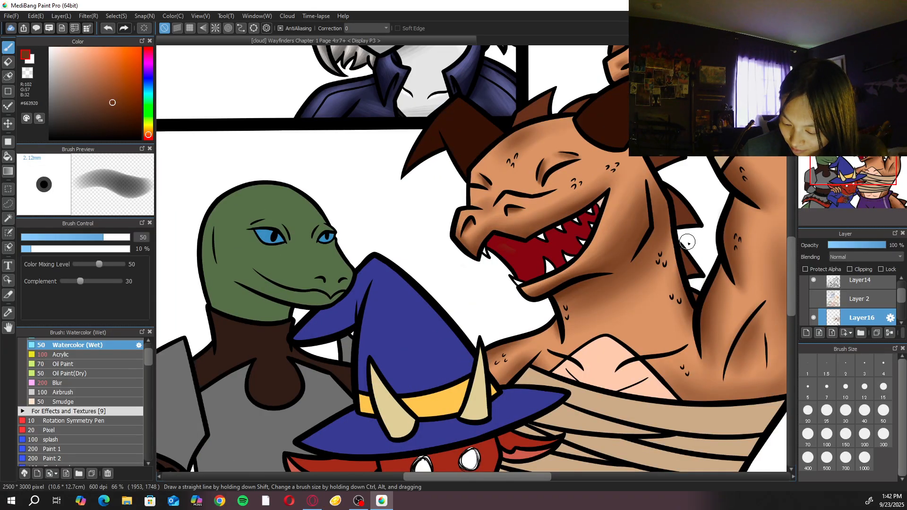
drag(687, 242, 619, 238)
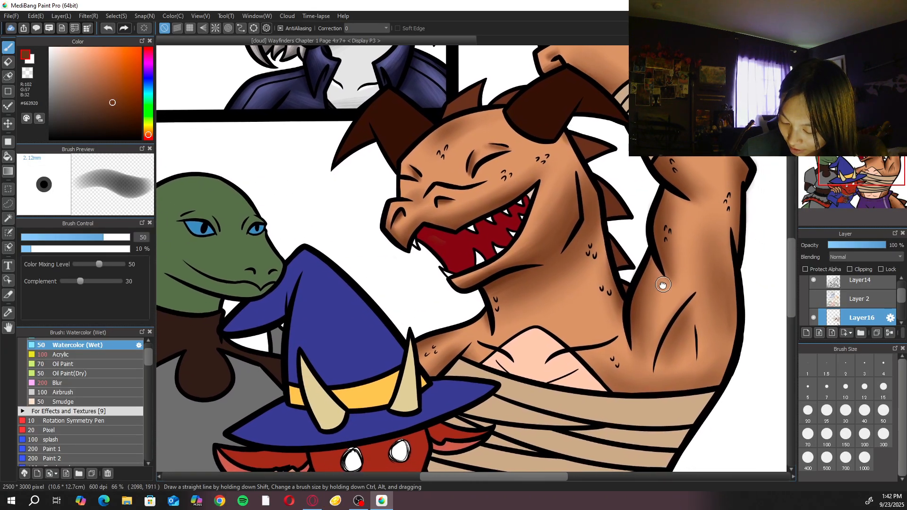
scroll(615, 406, up, 2)
scroll(601, 427, up, 1)
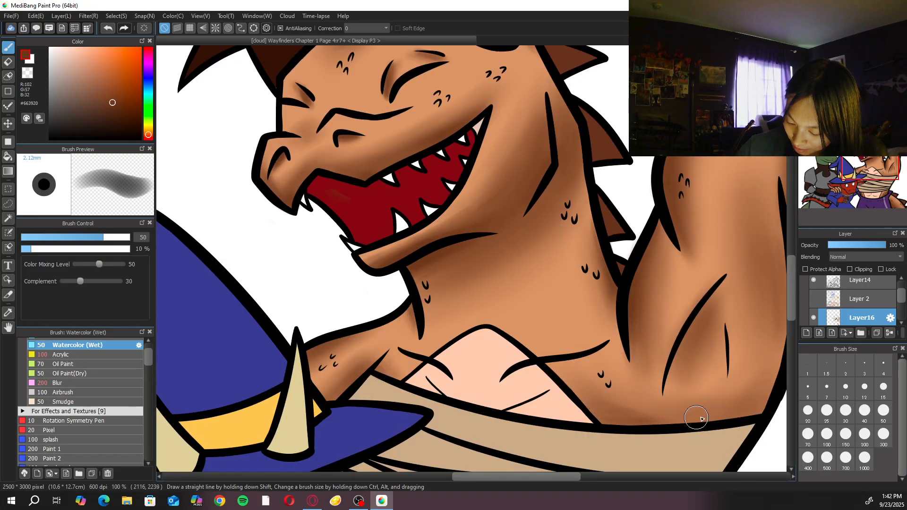
scroll(571, 355, down, 2)
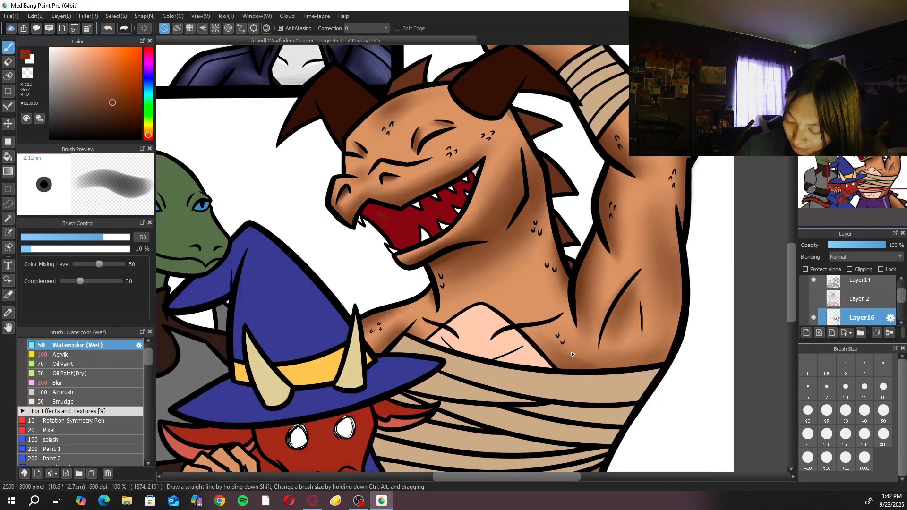
scroll(572, 354, down, 1)
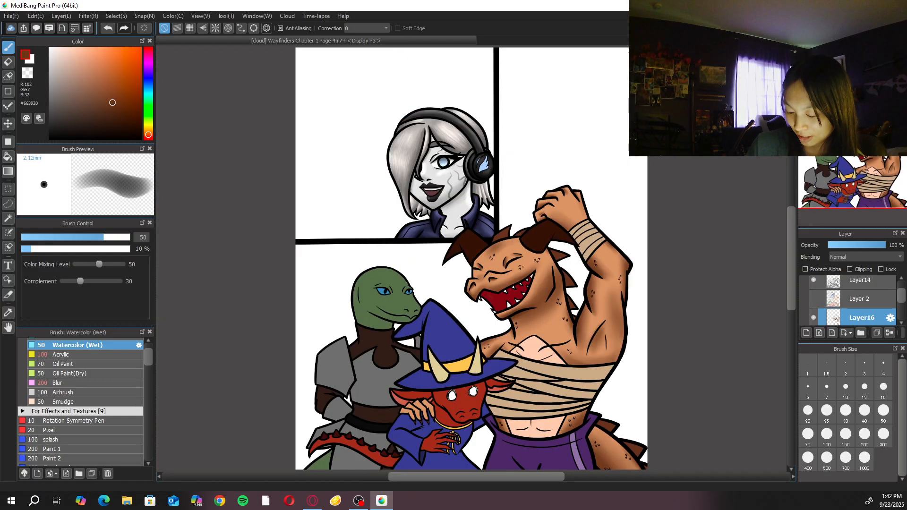
scroll(629, 310, down, 2)
drag(602, 330, 529, 157)
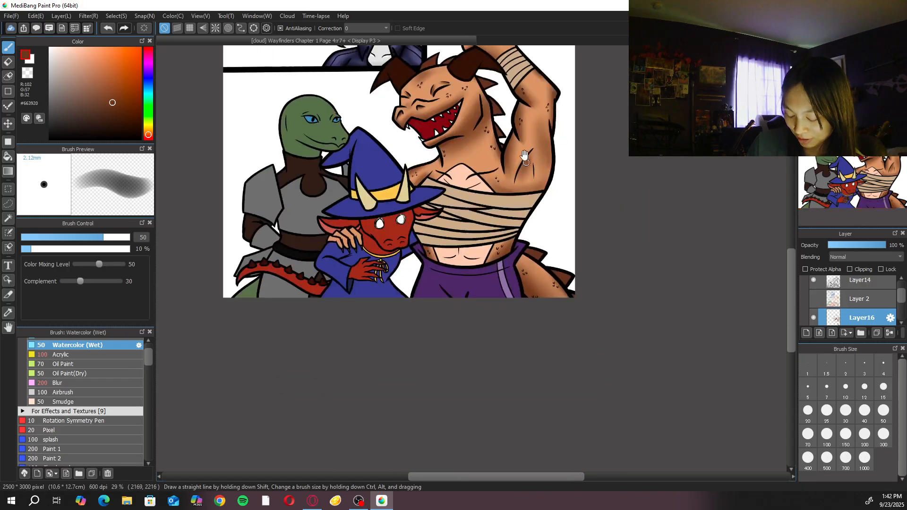
key(ctrl+plus)
key(ctrl+plus)
drag(587, 272, 644, 292)
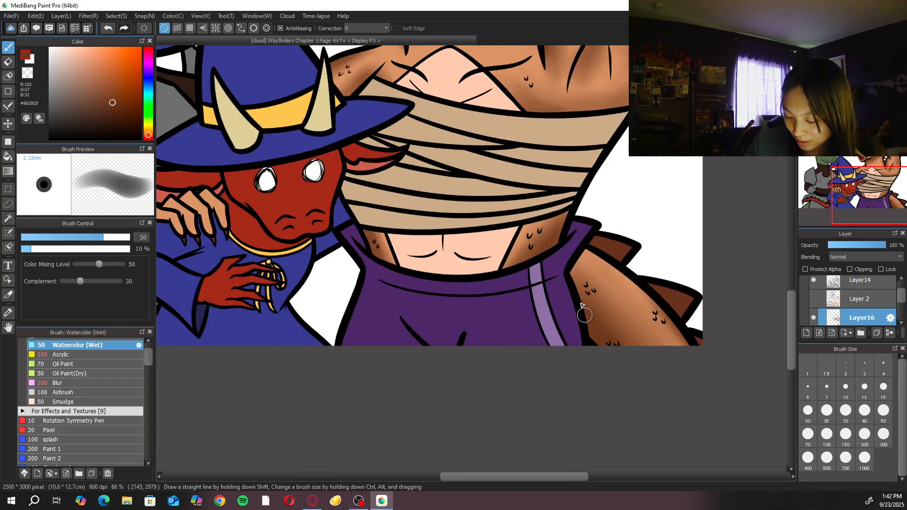
drag(528, 161, 570, 433)
drag(569, 366, 571, 415)
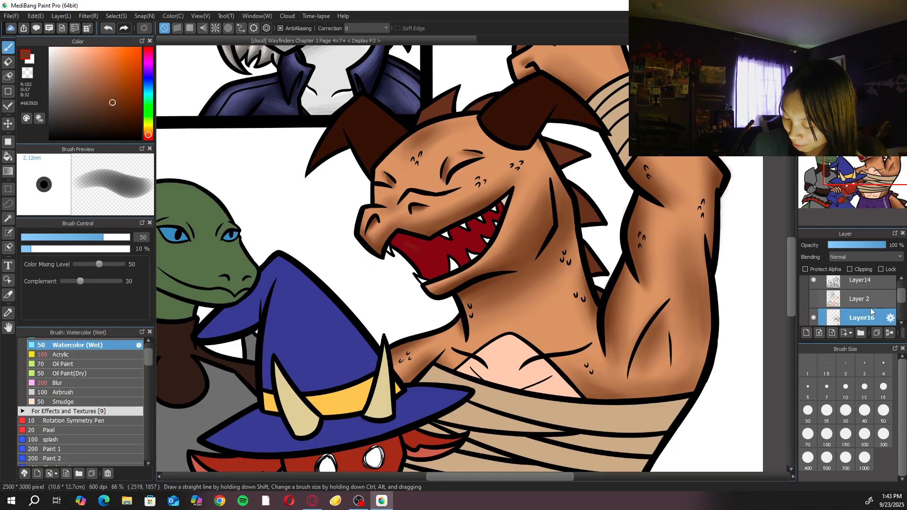
drag(580, 325, 650, 216)
Make Layer14 active and set up the Pen brush at size 5 with stroke correction 40
click(883, 284)
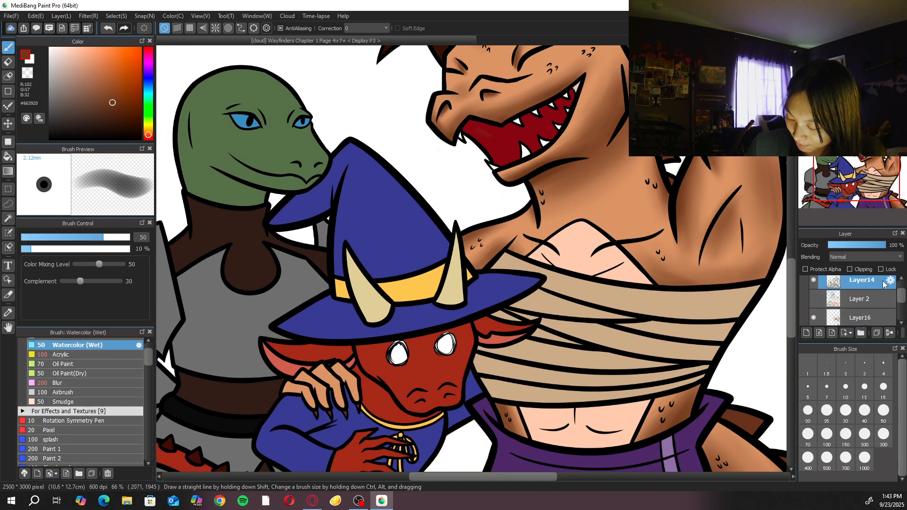
click(386, 28)
click(364, 283)
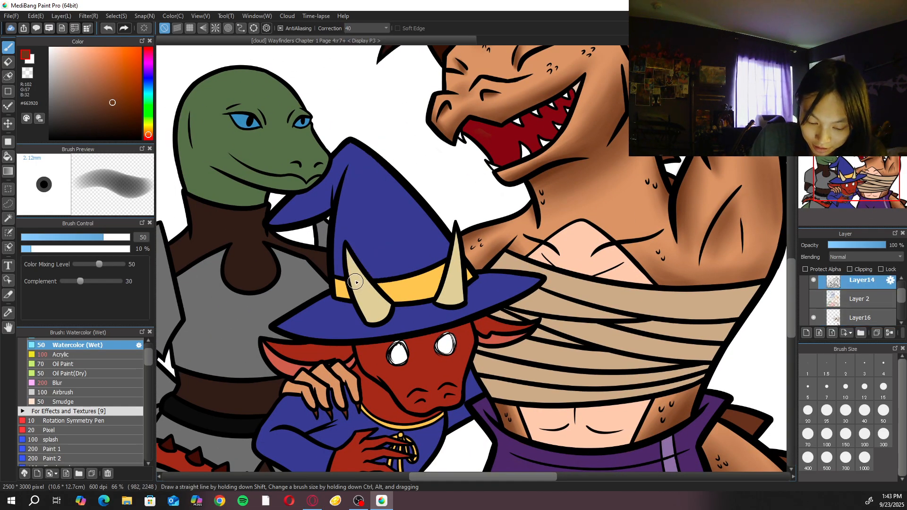
scroll(140, 359, up, 3)
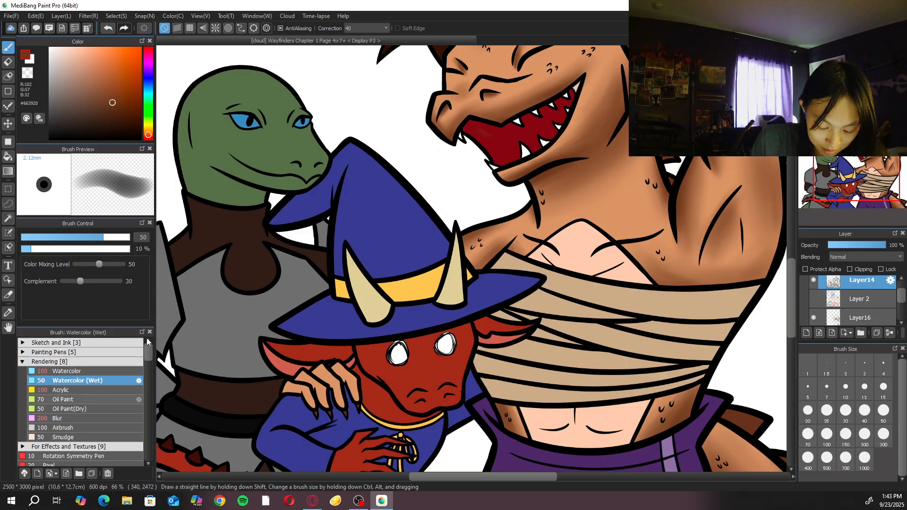
click(114, 363)
click(808, 388)
Sample black from the line art and draw small scale marks on the red hatted character's cheeks and between its eyes
scroll(362, 349, up, 4)
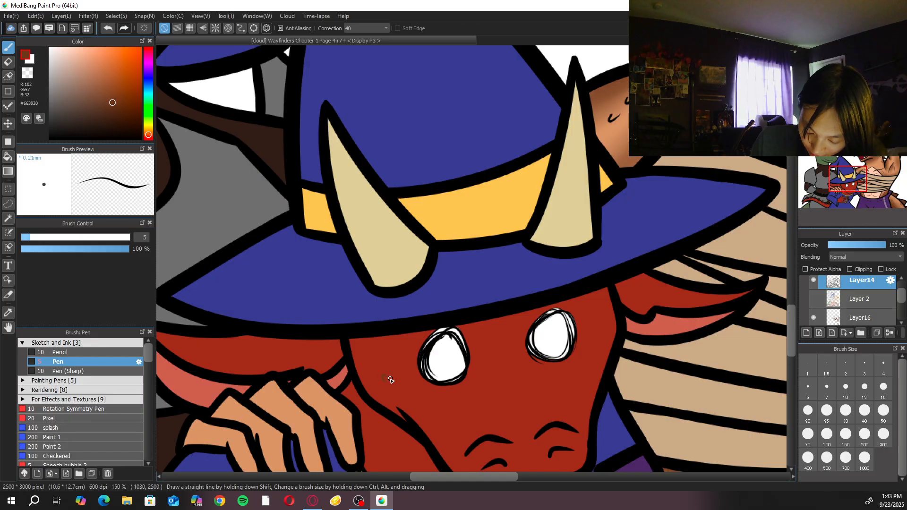
alt+click(389, 335)
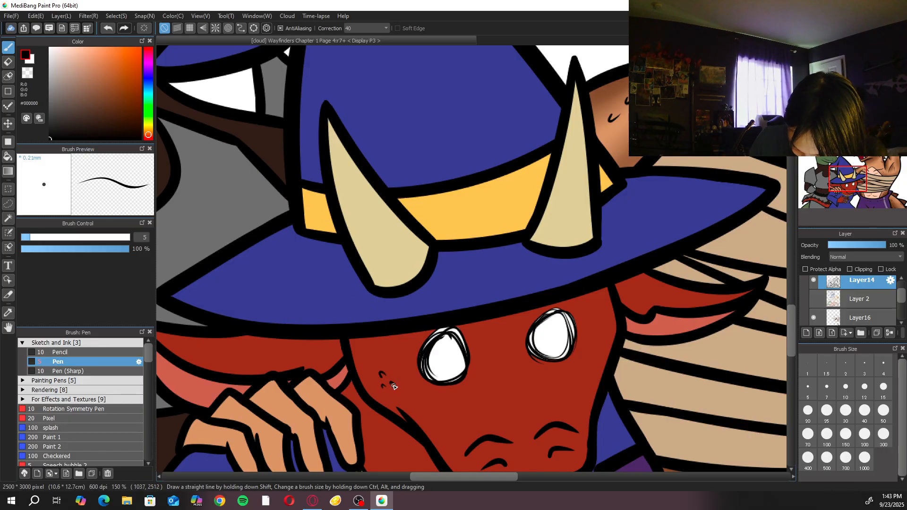
mouse_move(507, 382)
mouse_down()
mouse_move(510, 398)
mouse_move(509, 379)
mouse_up()
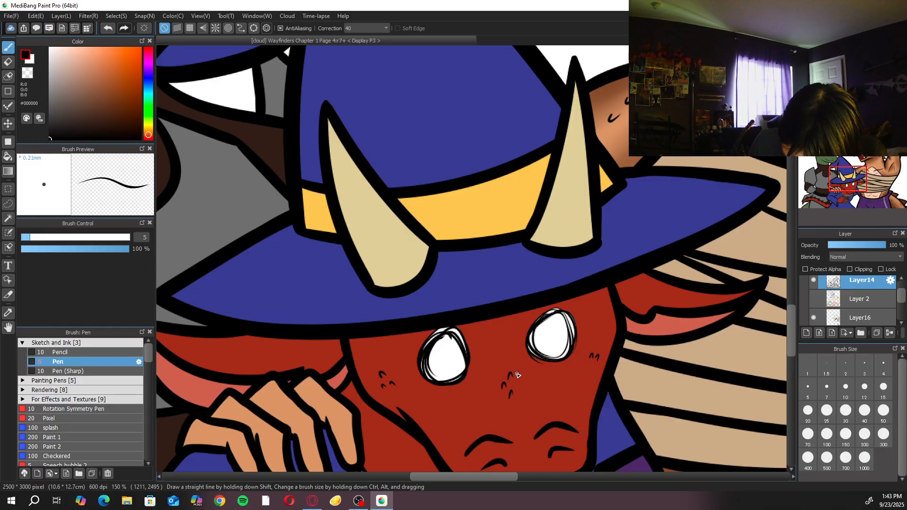
Draw small scale marks on the red hatted character's neck, beside the resting hand and above the gold collar
drag(429, 366, 579, 311)
drag(538, 375, 543, 364)
drag(528, 355, 527, 359)
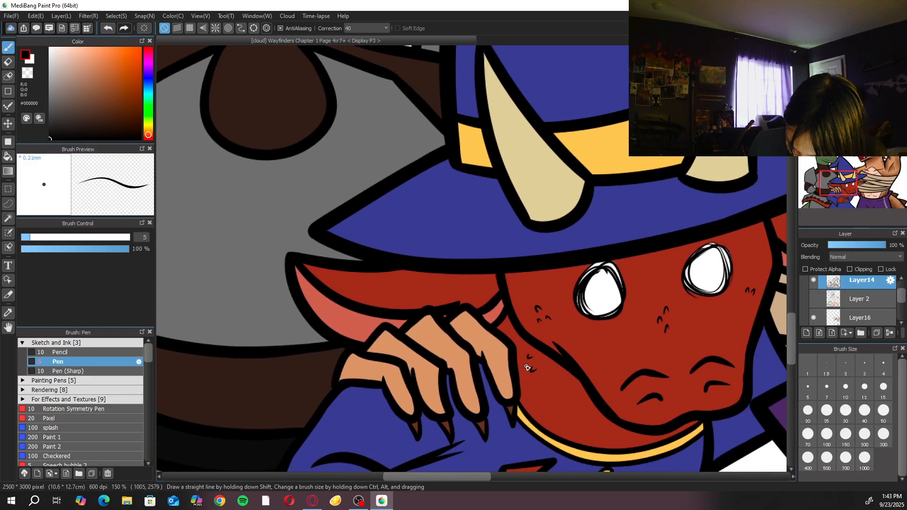
drag(589, 422, 522, 352)
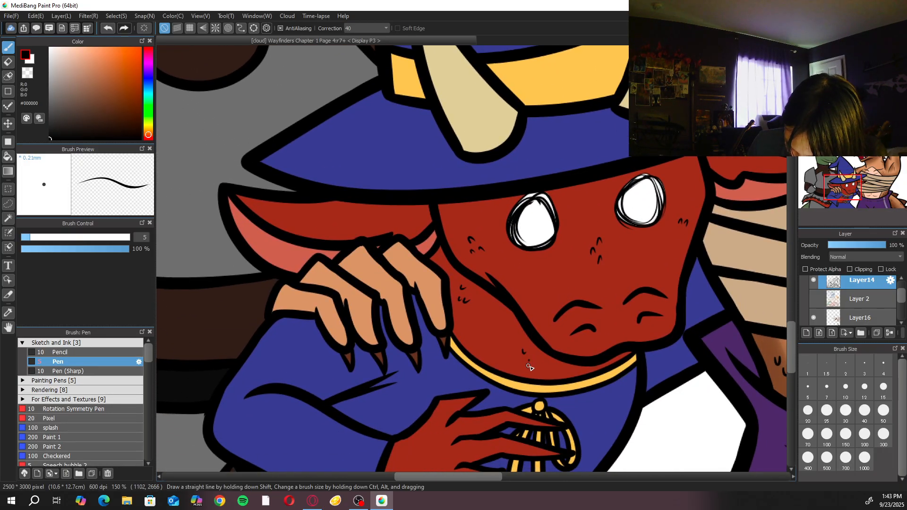
click(811, 301)
click(813, 299)
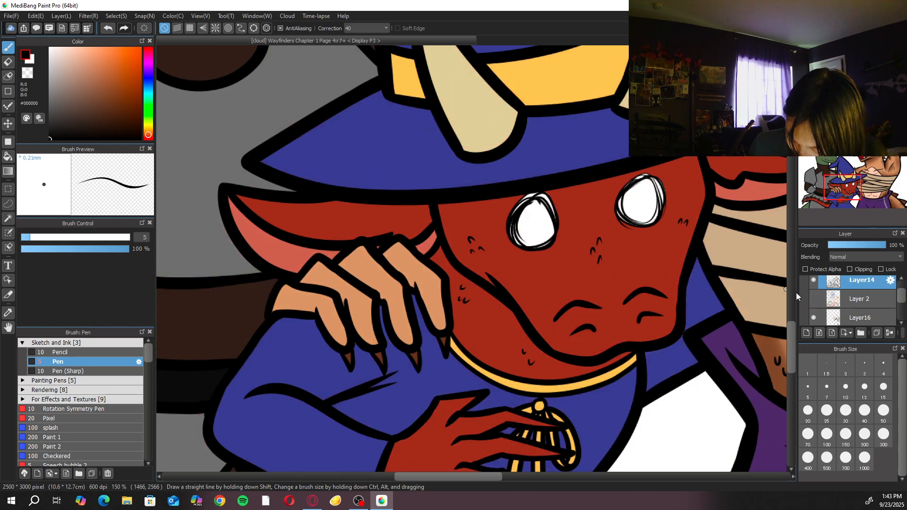
Draw small scale marks on both of the red hatted character's ears
key(ctrl+minus)
key(ctrl+minus)
scroll(524, 328, down, 1)
scroll(524, 328, up, 4)
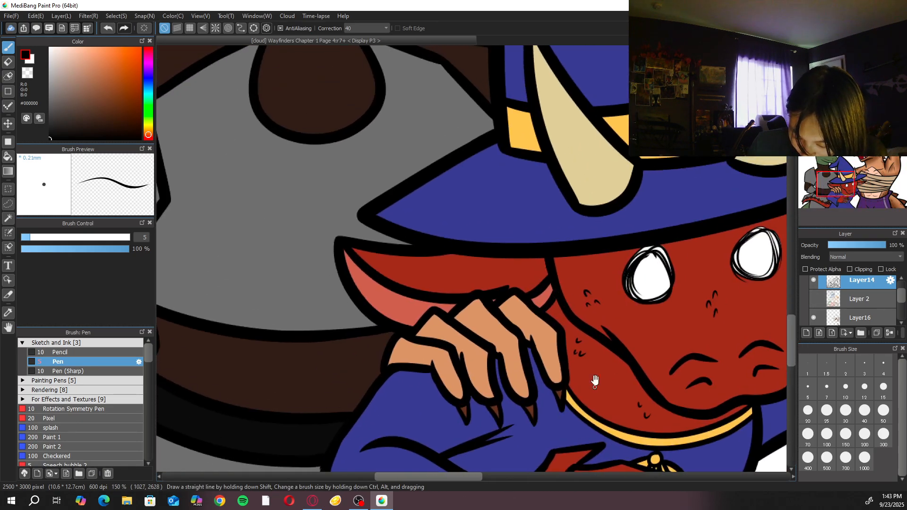
scroll(478, 280, right, 5)
scroll(479, 280, up, 1)
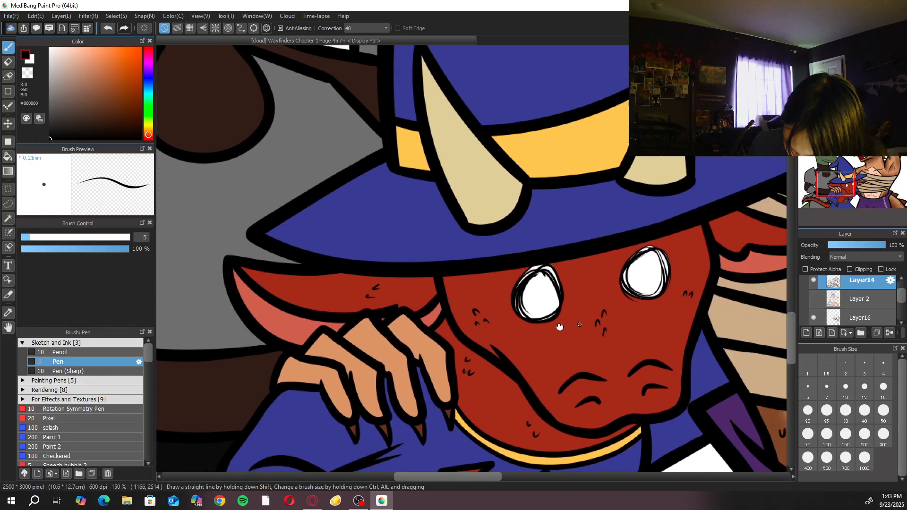
scroll(524, 264, down, 4)
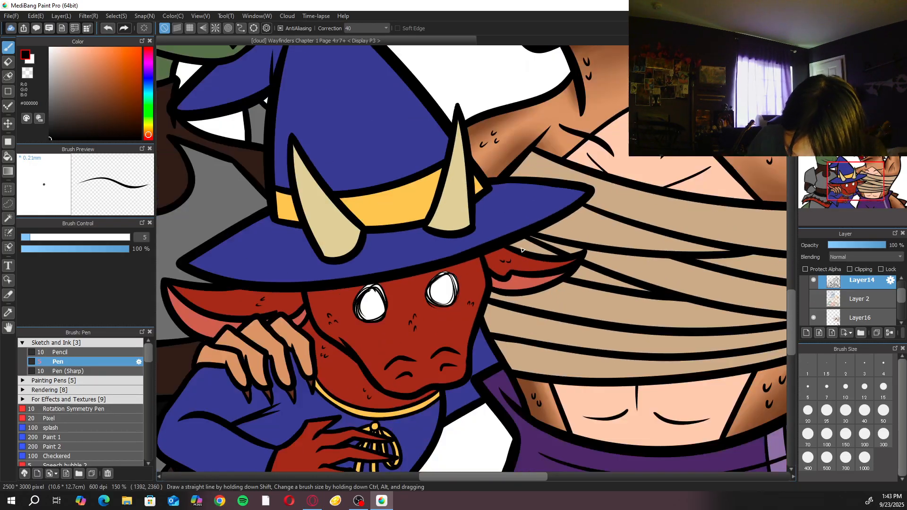
Draw clusters of small scale marks along the length of the spiked red tail, down to its tip
scroll(473, 264, up, 4)
key(Left)
key(Left)
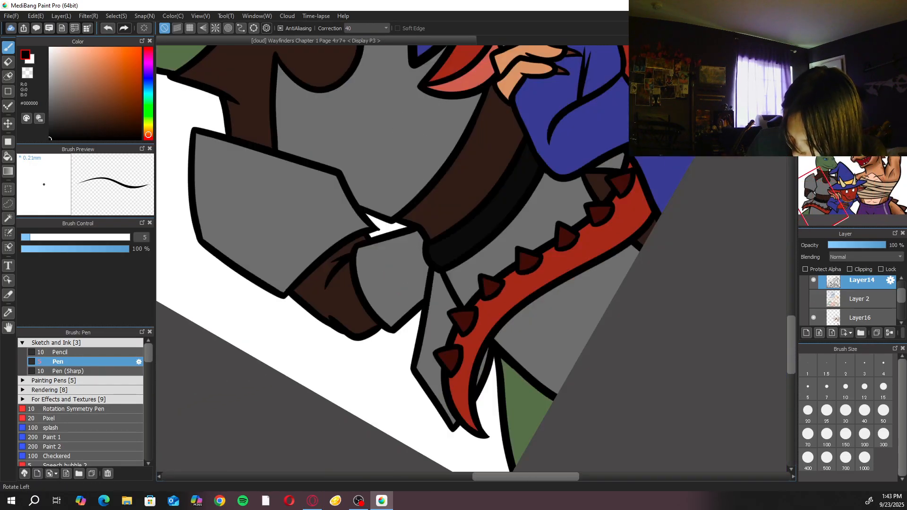
key(ctrl+plus)
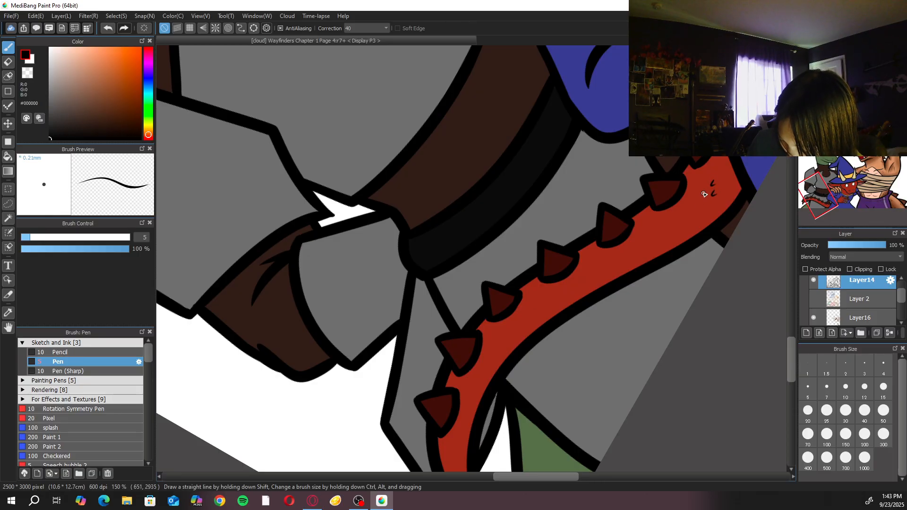
drag(647, 235, 650, 238)
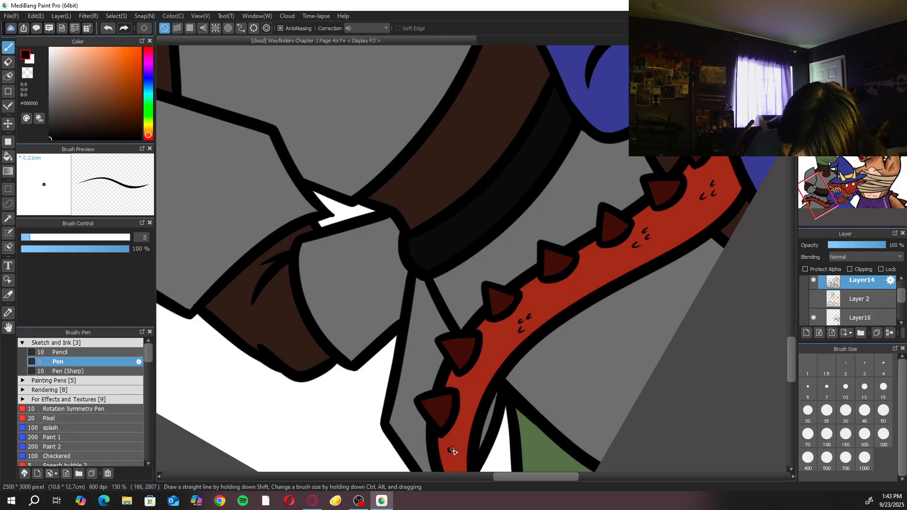
scroll(454, 455, down, 4)
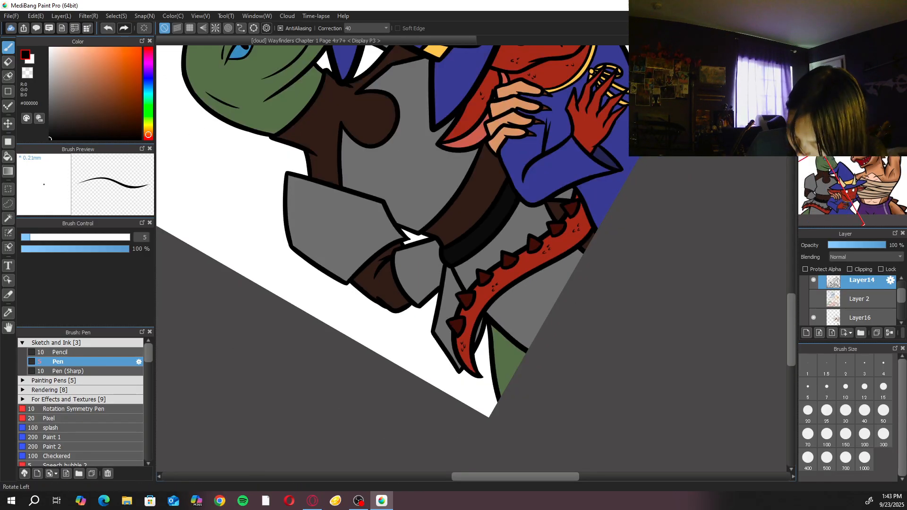
Draw small scale marks on the green lizard's cheek, brow, snout, forehead, back of the head and neck
key(ctrl+0)
key(Up)
scroll(387, 303, up, 1)
scroll(385, 306, up, 6)
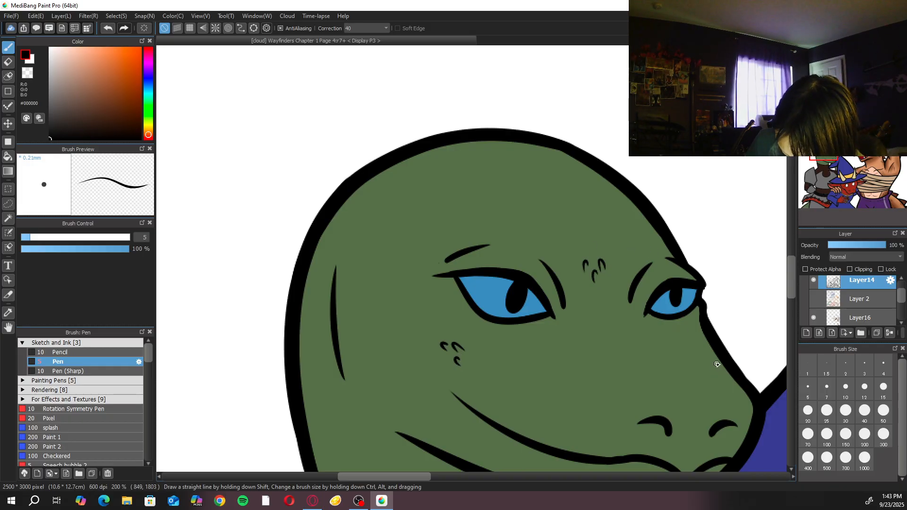
drag(373, 208, 352, 225)
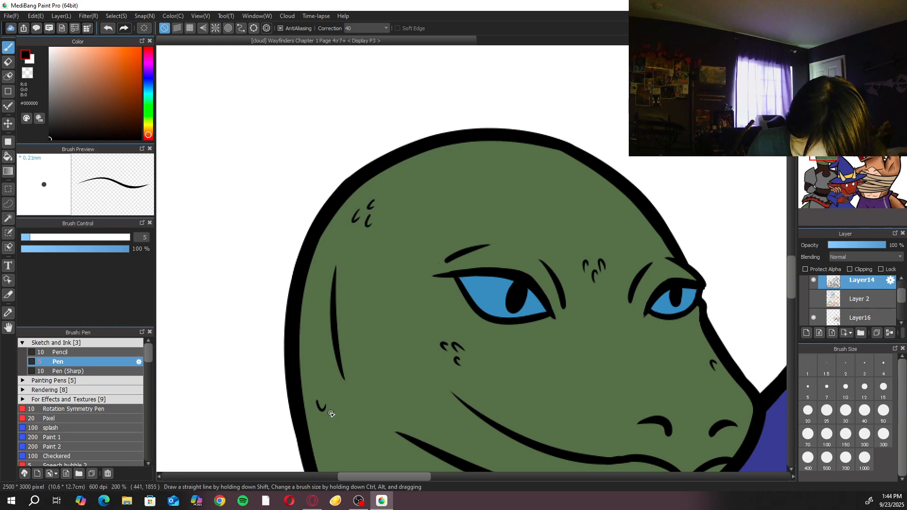
mouse_move(331, 385)
mouse_down()
mouse_move(337, 326)
mouse_move(314, 219)
mouse_up()
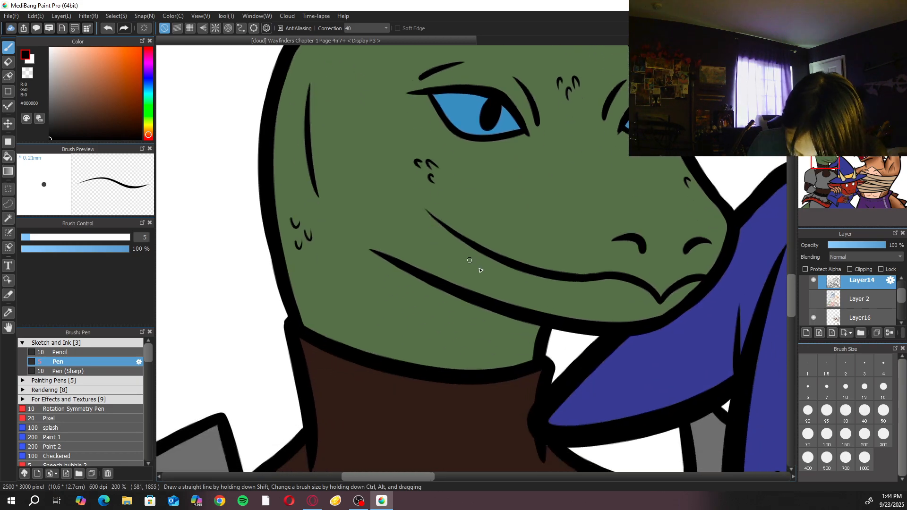
scroll(532, 295, down, 4)
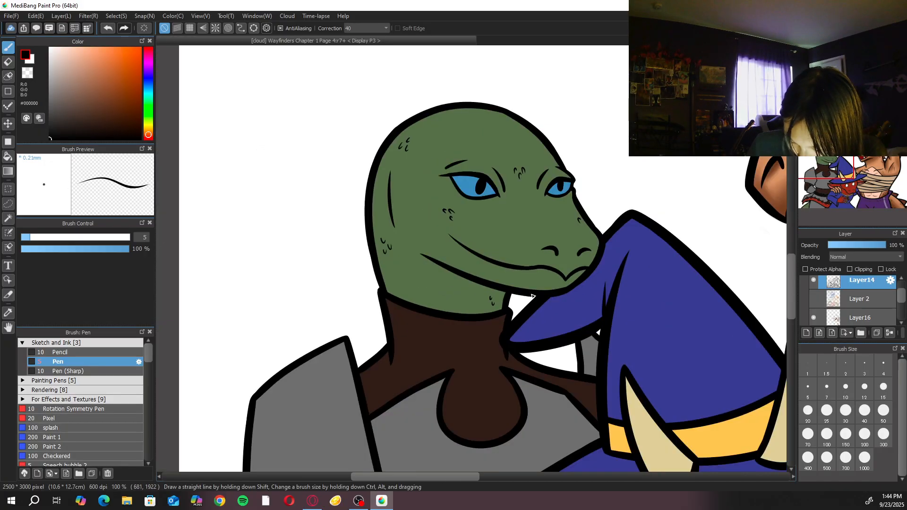
scroll(532, 296, up, 3)
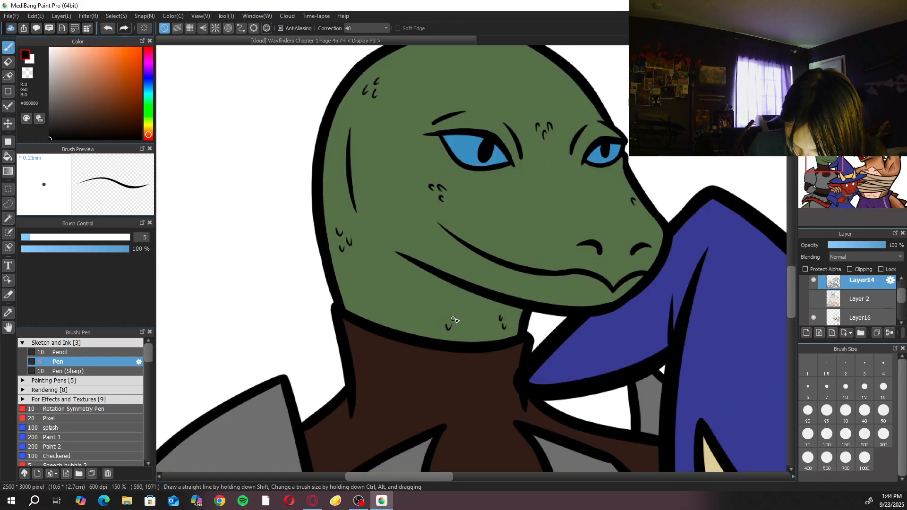
Draw small scale marks on the green area below the red tail at the page's lower edge
drag(480, 306, 514, 123)
scroll(515, 123, down, 3)
drag(453, 384, 546, 227)
scroll(547, 227, up, 3)
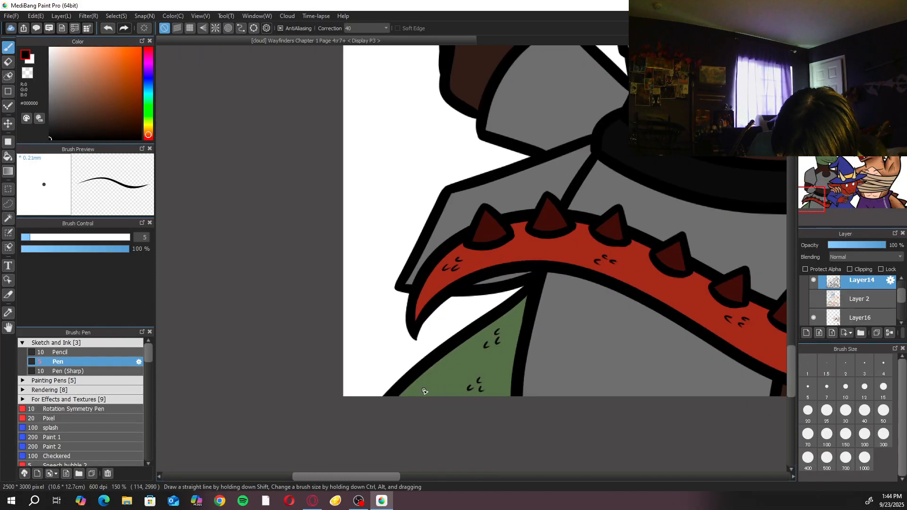
scroll(426, 397, down, 1)
key(ctrl+0)
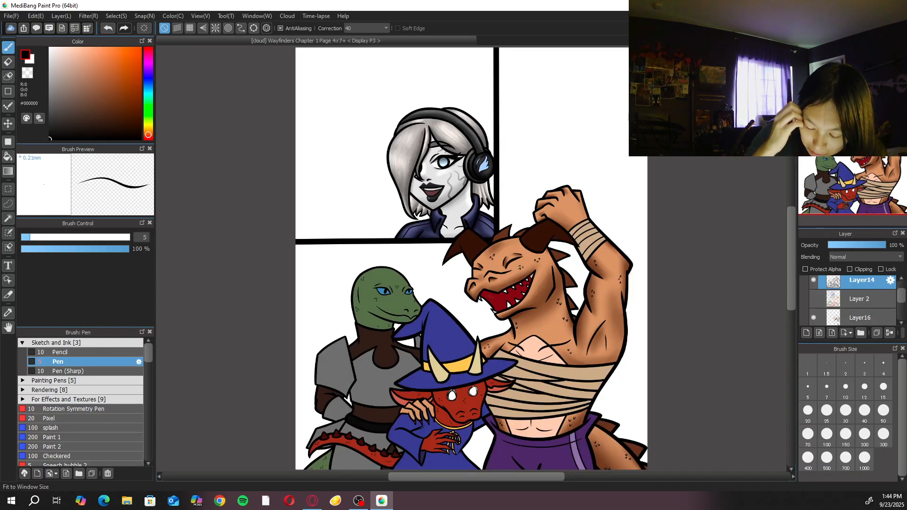
Open Folder6, show the color swatch notes and sample the grey for teeth/sclera
key(ctrl+plus)
key(ctrl+plus)
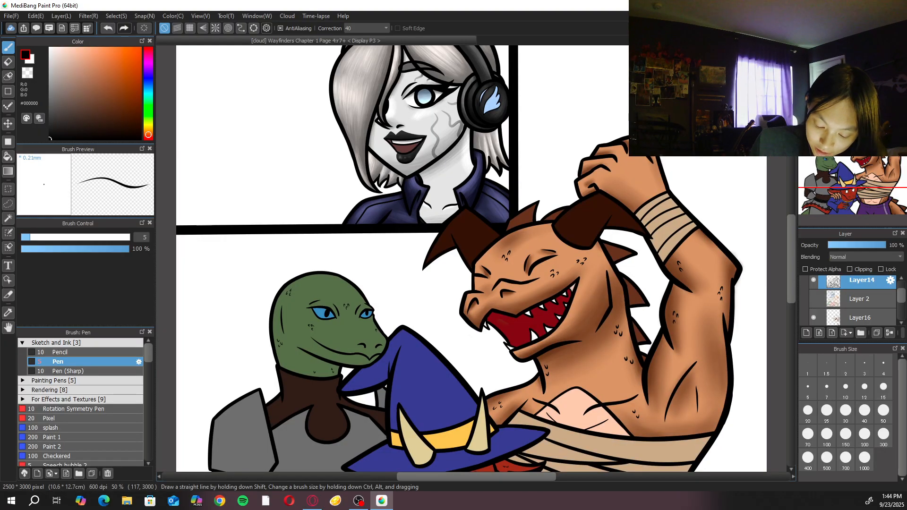
scroll(851, 189, down, 1)
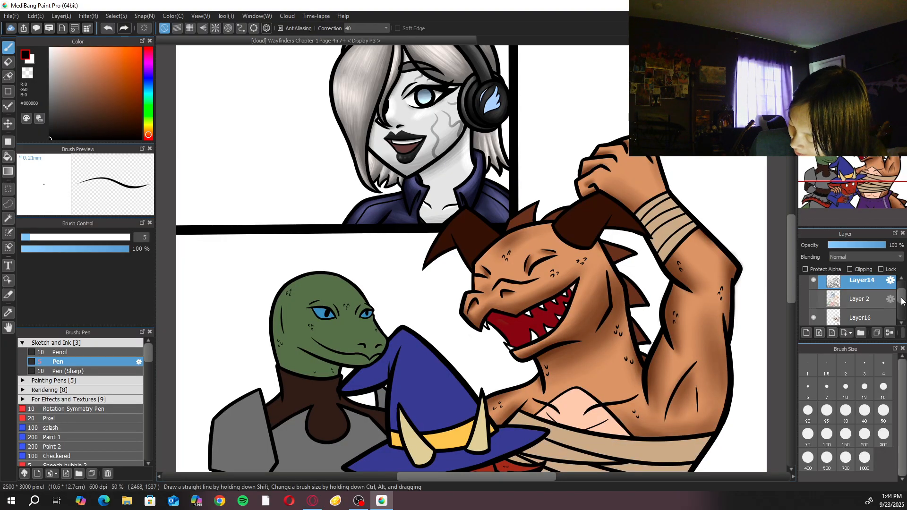
scroll(869, 307, down, 1)
click(869, 295)
drag(624, 322, 563, 300)
drag(473, 255, 693, 437)
drag(901, 297, 901, 317)
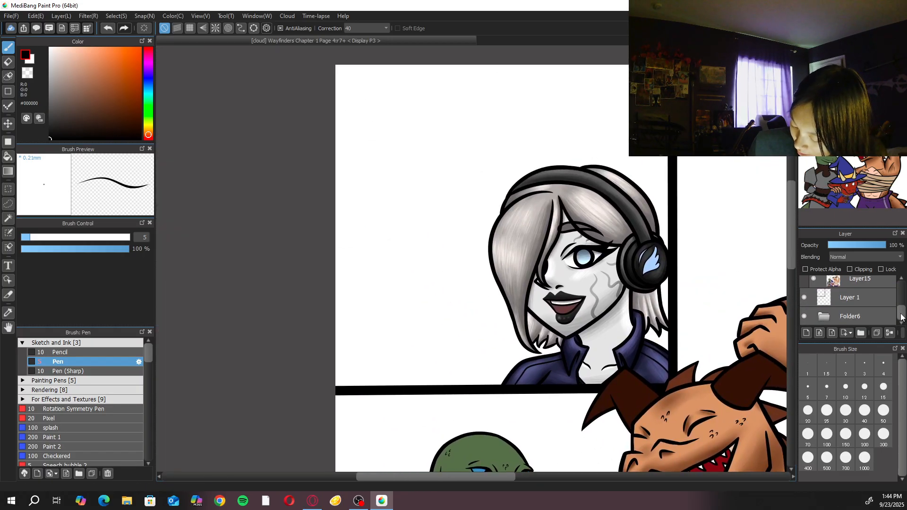
click(824, 317)
click(824, 317)
click(814, 308)
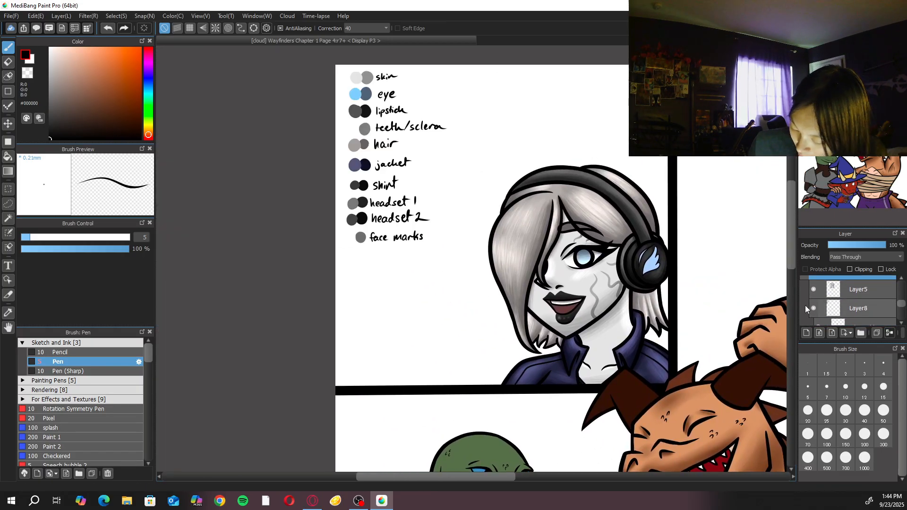
alt+click(366, 128)
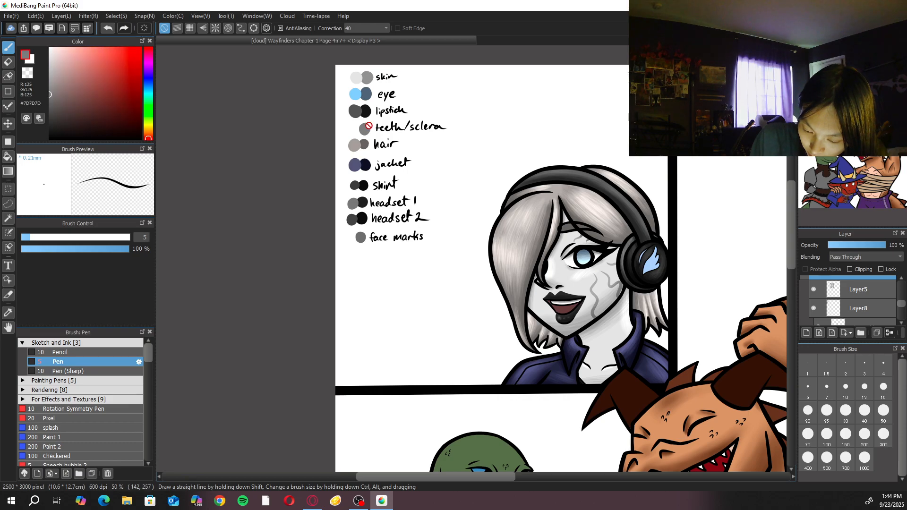
Hide the color swatch notes and collapse Folder6
scroll(860, 302, up, 2)
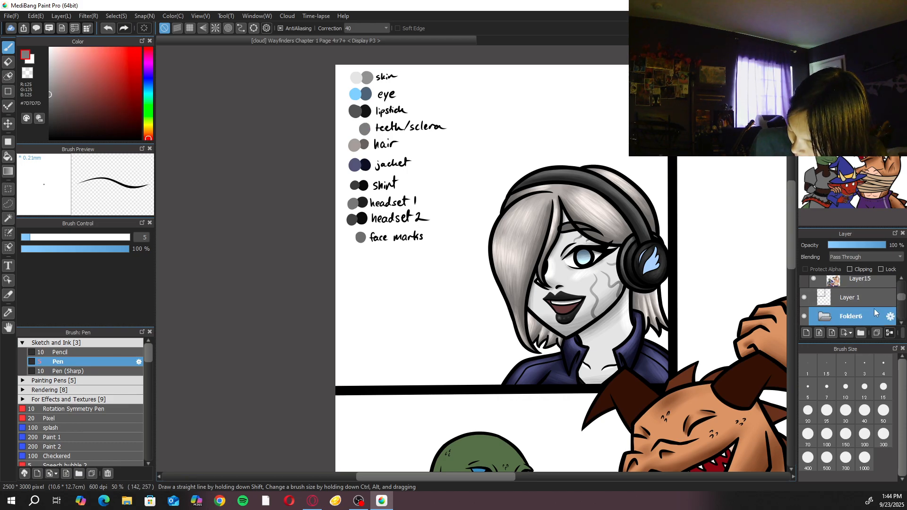
scroll(903, 307, down, 2)
scroll(902, 306, up, 2)
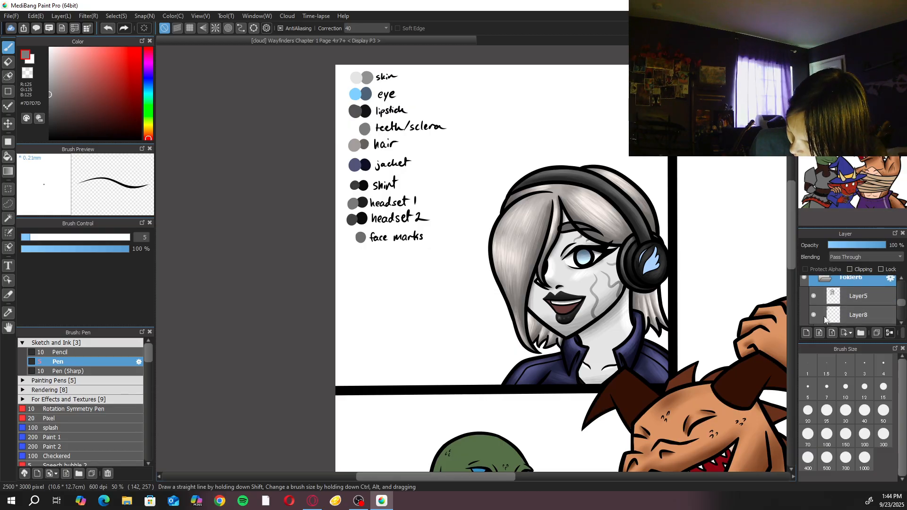
click(814, 279)
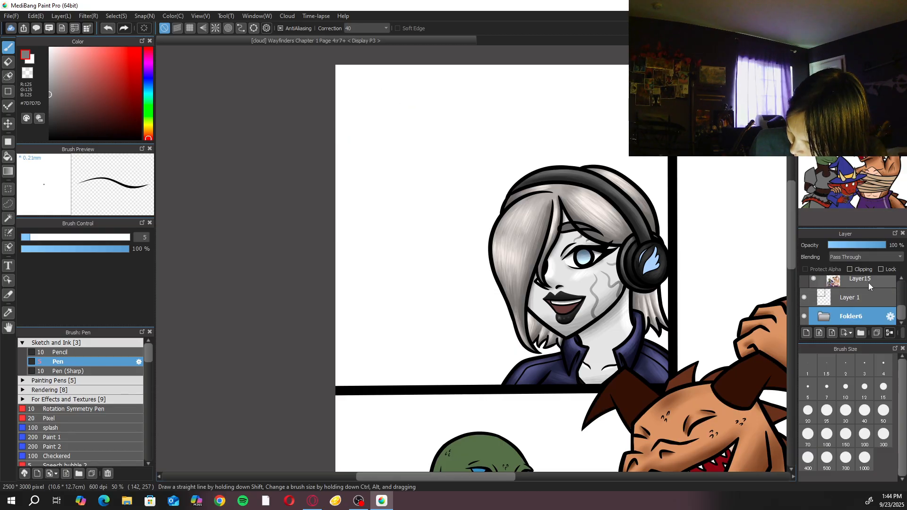
Make Layer16 active and save the page
scroll(874, 302, down, 3)
click(879, 315)
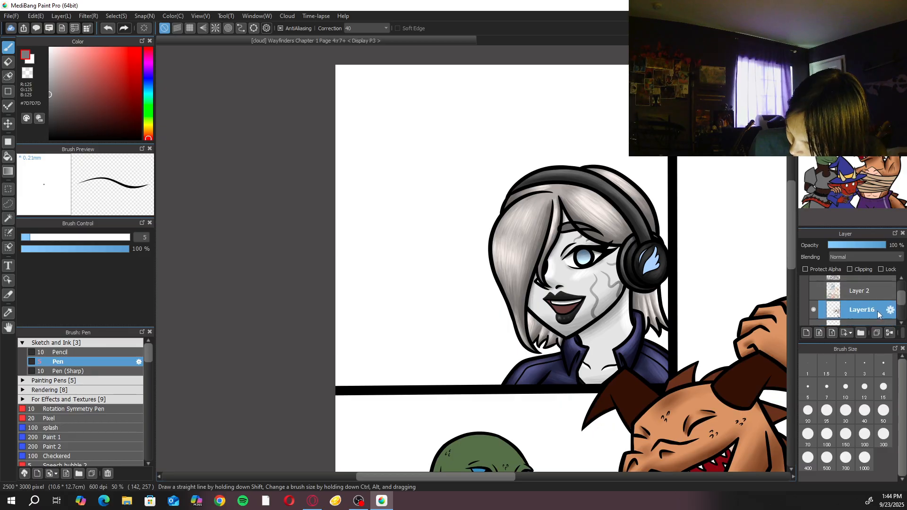
key(ctrl+s)
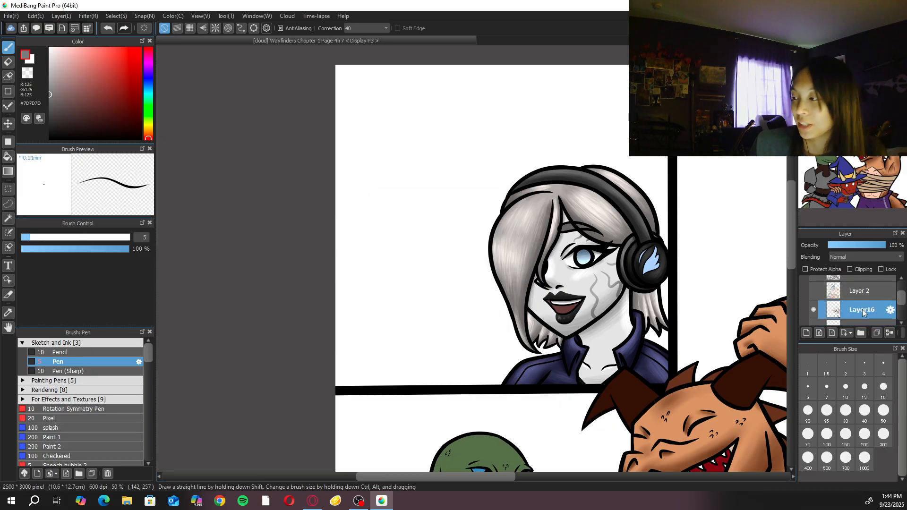
Try shading the laughing dragon's front upper tooth in grey with the Pen brush at size 20
drag(683, 407, 523, 243)
scroll(523, 244, up, 5)
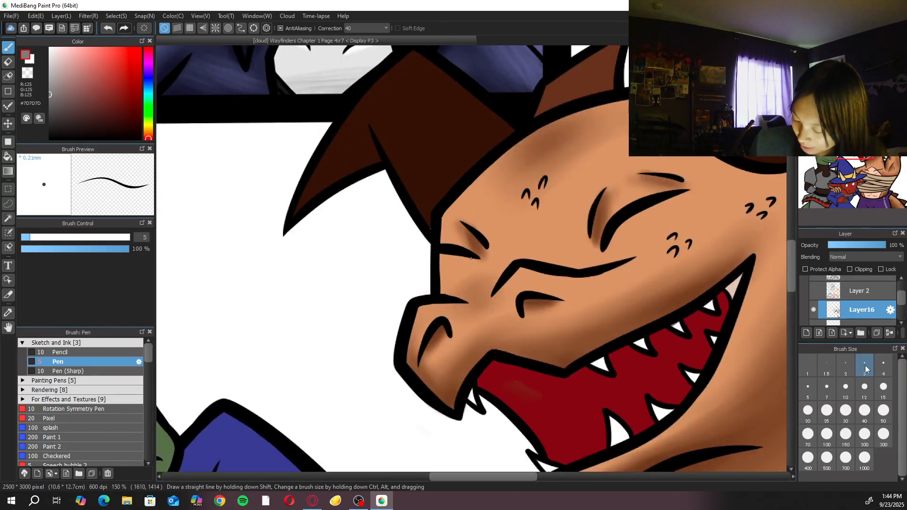
click(808, 411)
drag(470, 380, 477, 401)
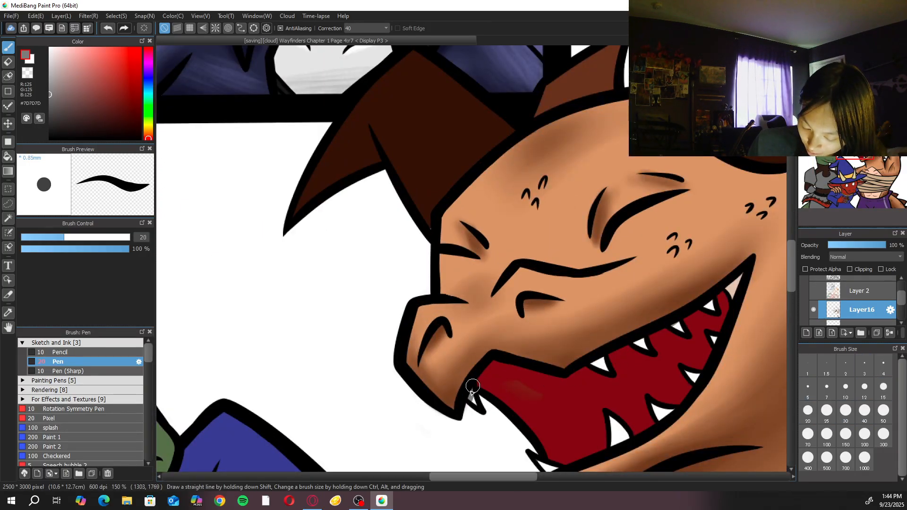
Shade the bases of the laughing dragon's teeth in grey with the Acrylic brush at size 30
click(95, 342)
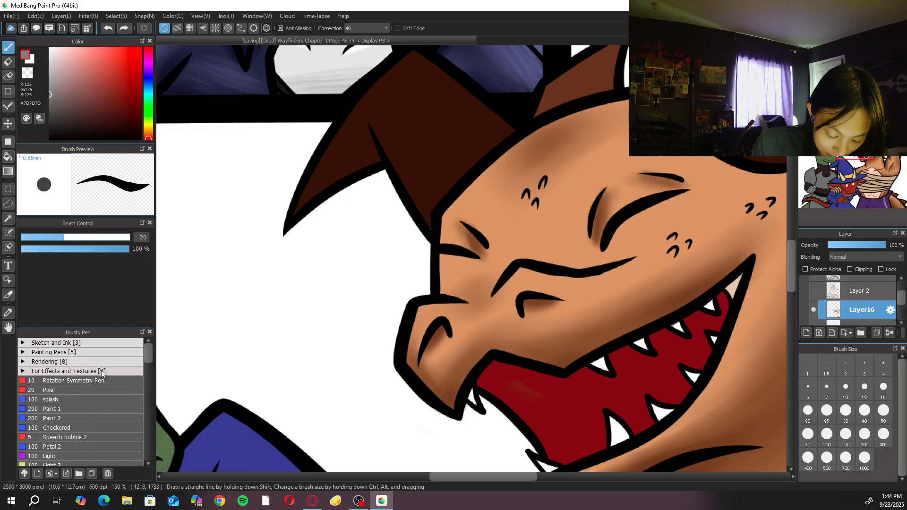
click(95, 361)
click(95, 390)
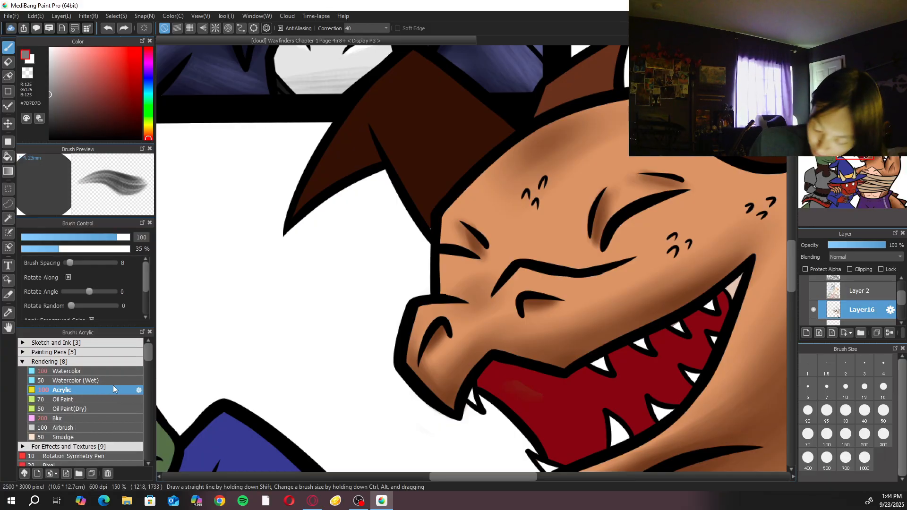
click(846, 410)
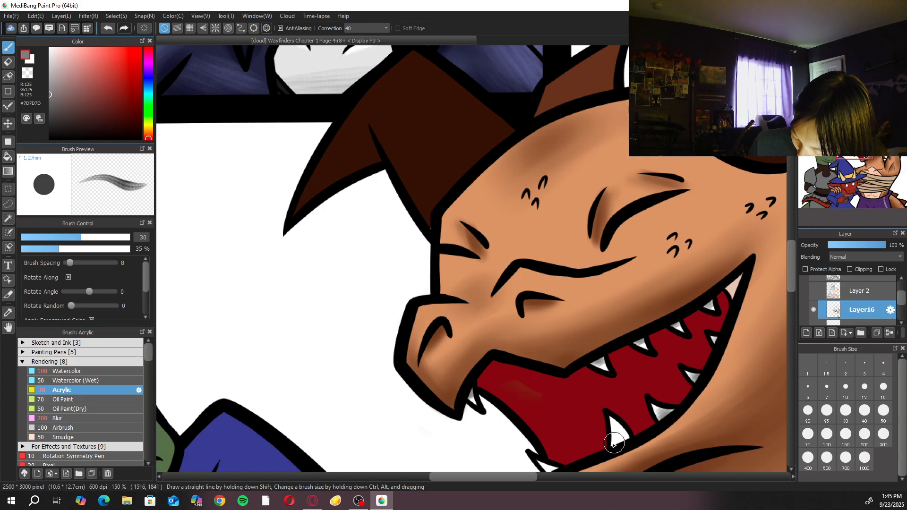
drag(640, 311, 602, 229)
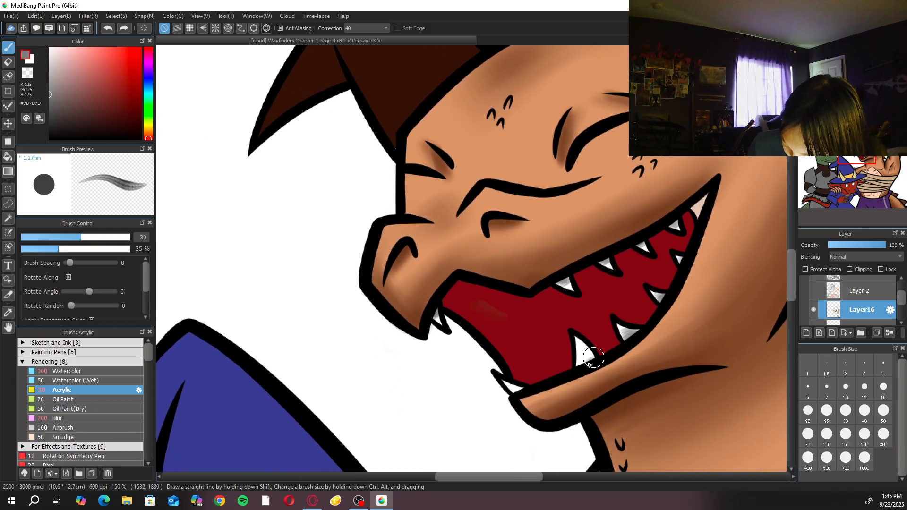
mouse_move(592, 351)
mouse_down()
mouse_move(582, 349)
mouse_move(596, 326)
mouse_up()
drag(507, 383, 522, 383)
Sample the laughing dragon's mouth color, darken it to #380A09, and set the Acrylic brush size to 200
scroll(521, 384, down, 3)
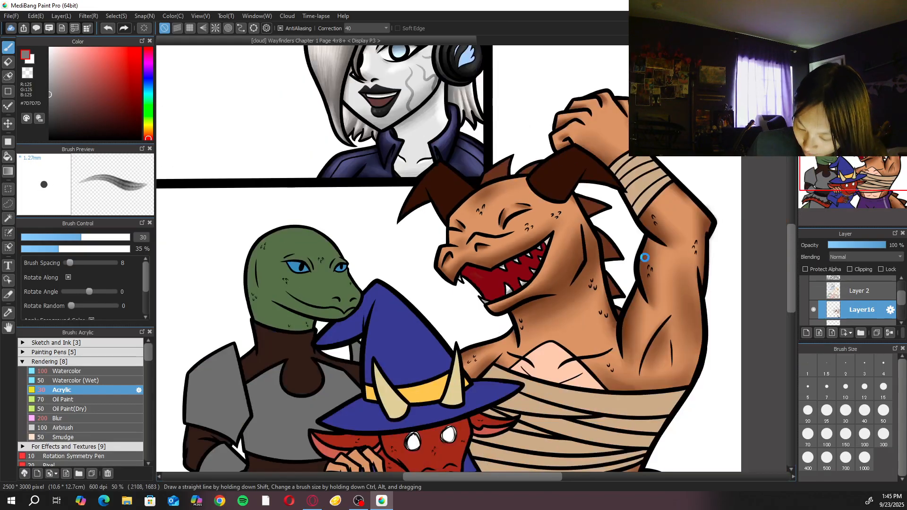
scroll(482, 334, up, 2)
alt+click(481, 328)
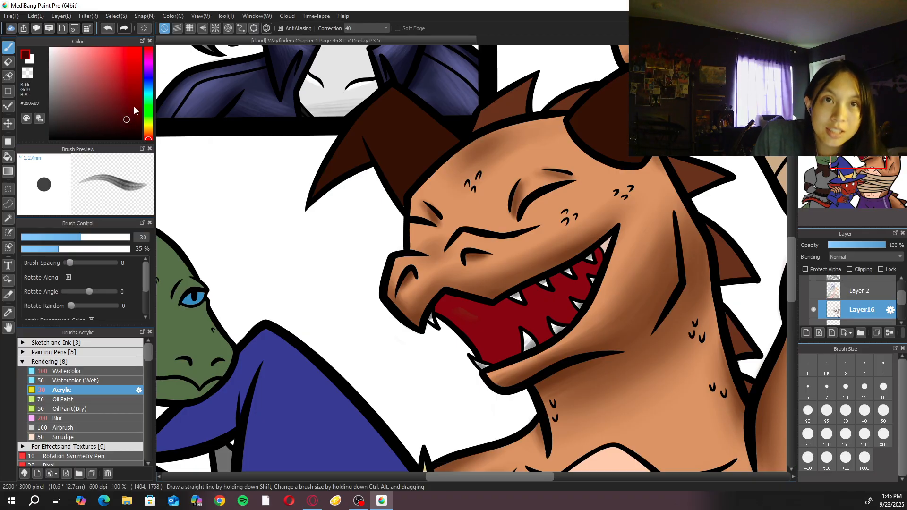
click(860, 52)
click(861, 53)
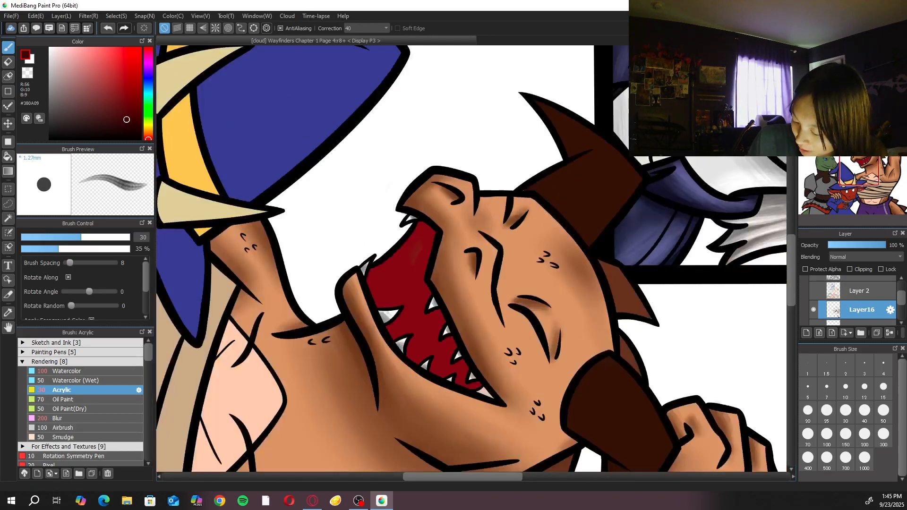
click(865, 437)
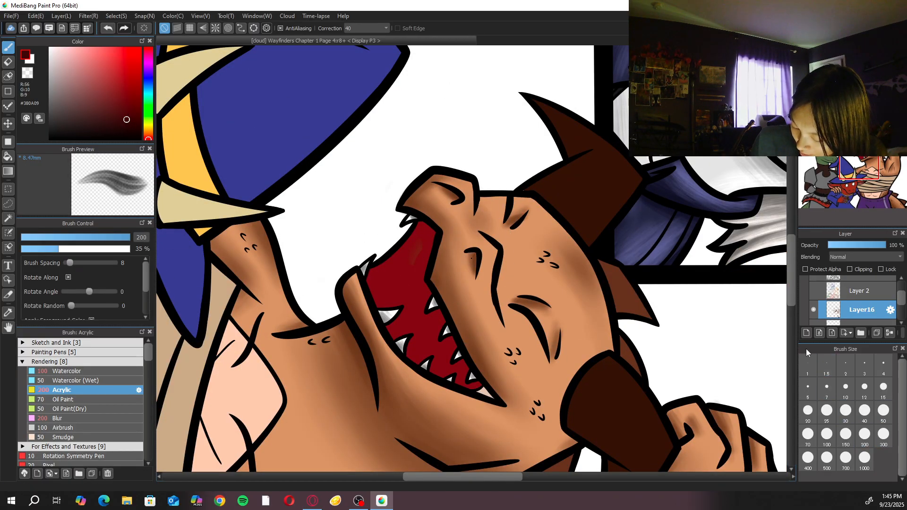
click(862, 53)
click(819, 53)
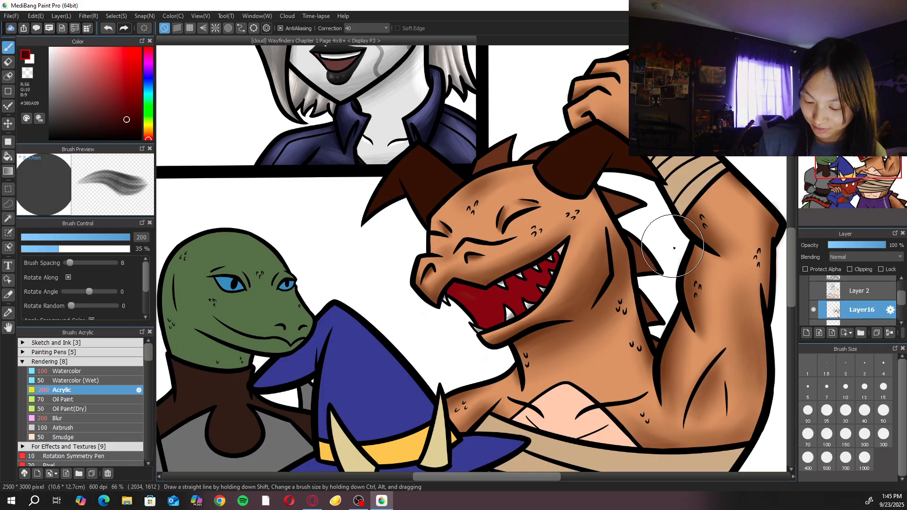
mouse_move(636, 355)
mouse_down()
mouse_move(602, 300)
mouse_move(600, 382)
mouse_up()
scroll(344, 253, up, 2)
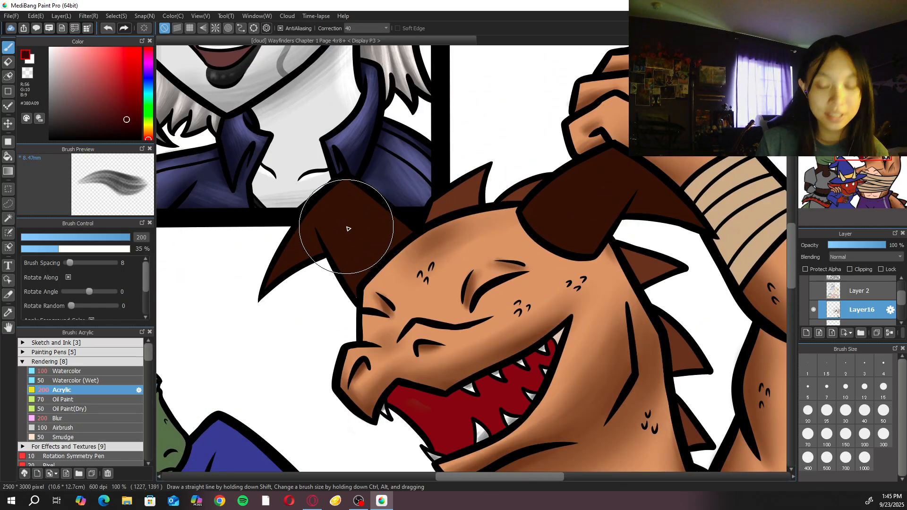
Try shading the laughing dragon's horn in very dark brown (#110601) with the Watercolor (Wet) brush at size 50
alt+click(346, 229)
drag(131, 127, 133, 134)
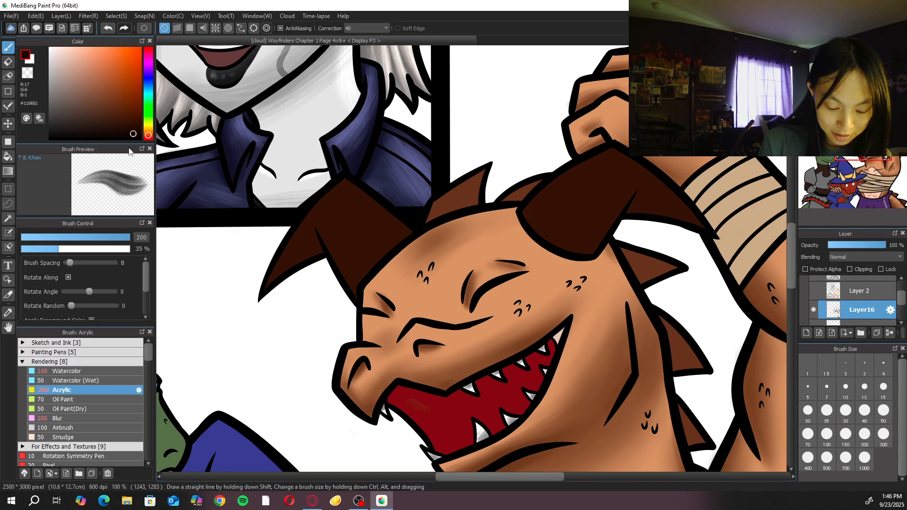
click(109, 381)
scroll(770, 47, up, 2)
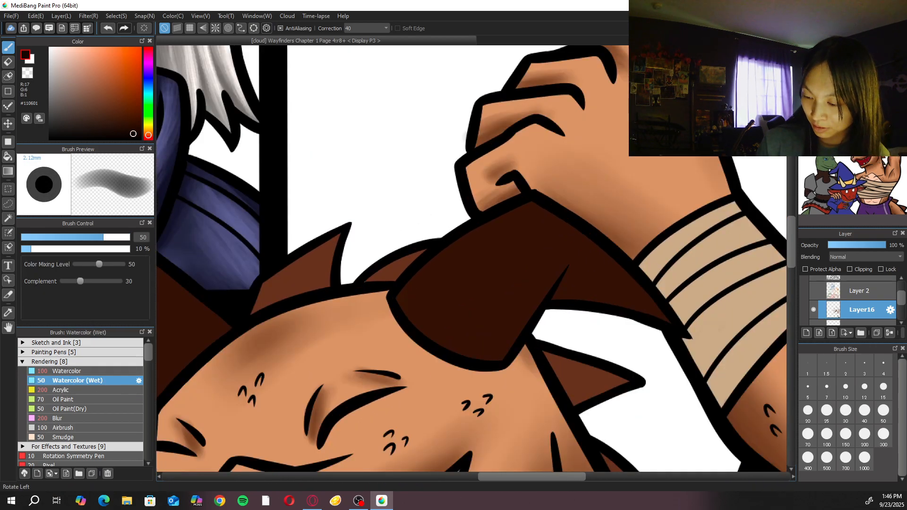
key(Left)
key(Left)
key(Down)
drag(520, 249, 519, 293)
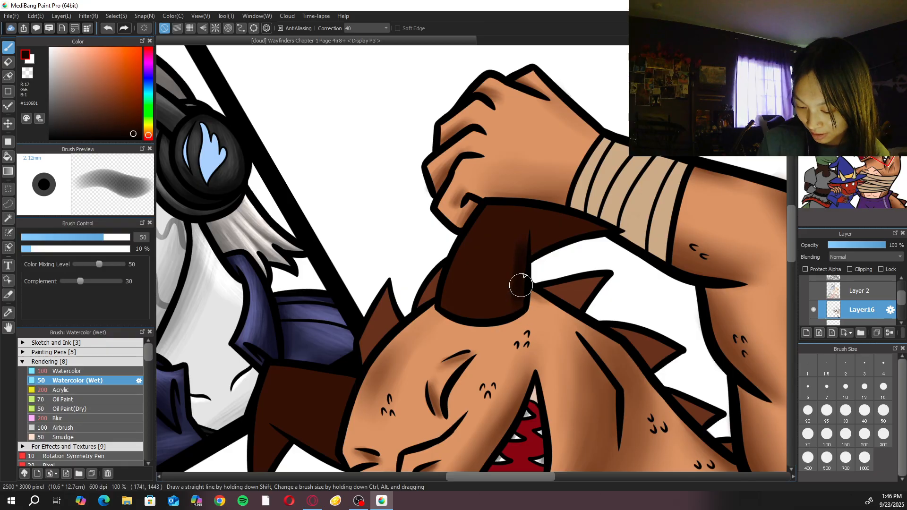
key(ctrl+z)
key(Right)
key(Right)
key(Down)
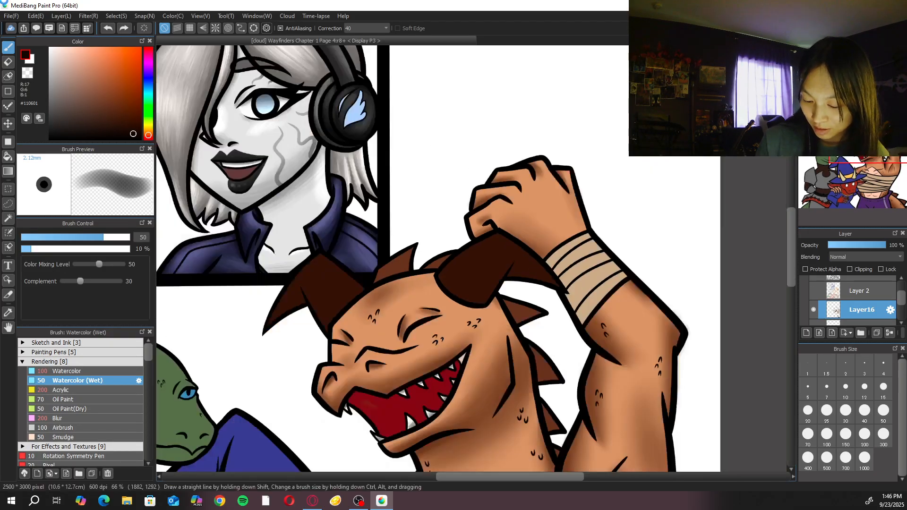
Shade the fold on the laughing dragon's pants in dark purple (#220B37) with the Acrylic brush at size 100
key(Down)
key(Down)
drag(544, 387, 533, 204)
key(Up)
key(Up)
right_click(501, 400)
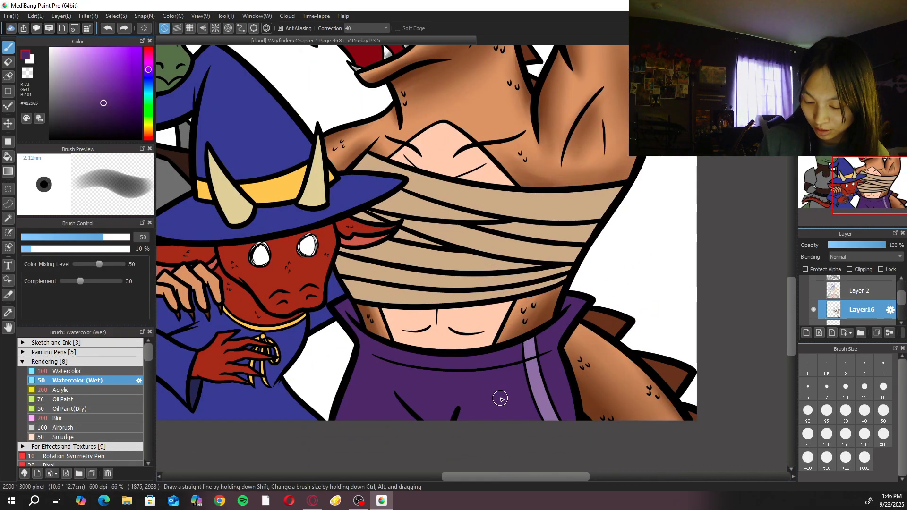
click(61, 390)
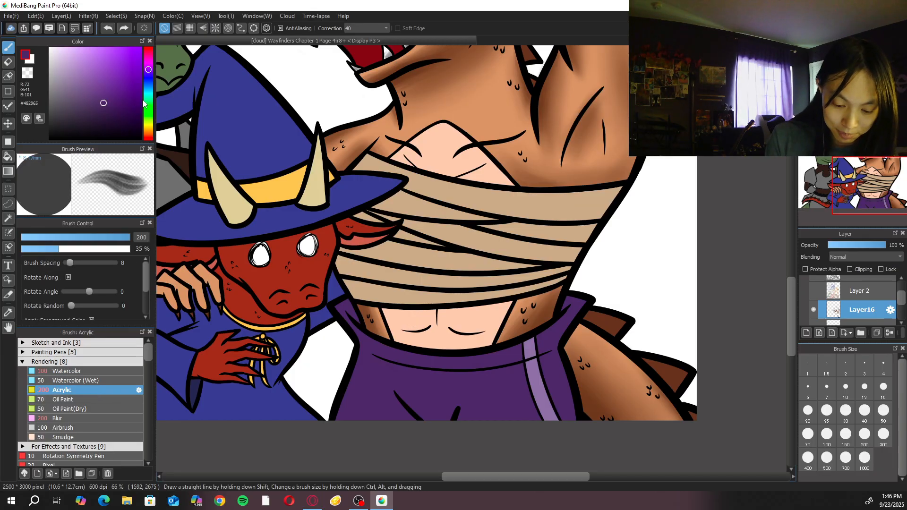
click(120, 116)
click(123, 120)
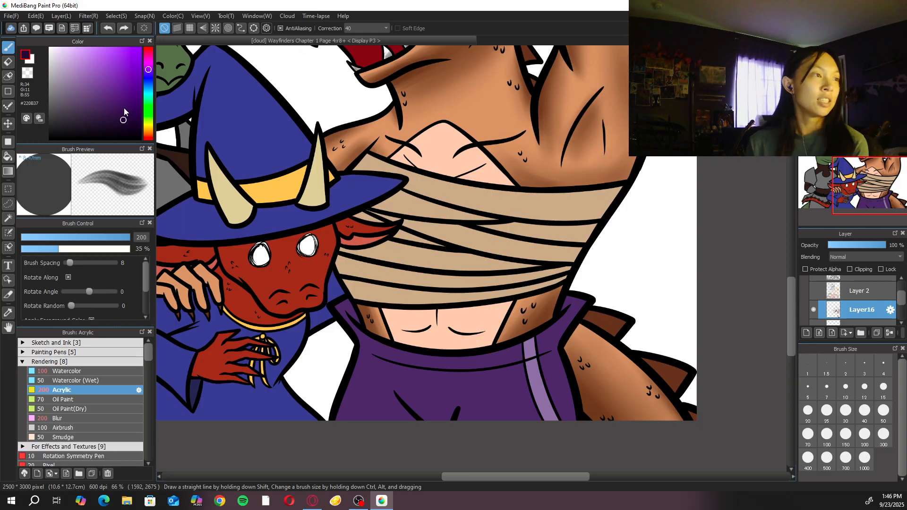
scroll(408, 396, up, 1)
click(883, 410)
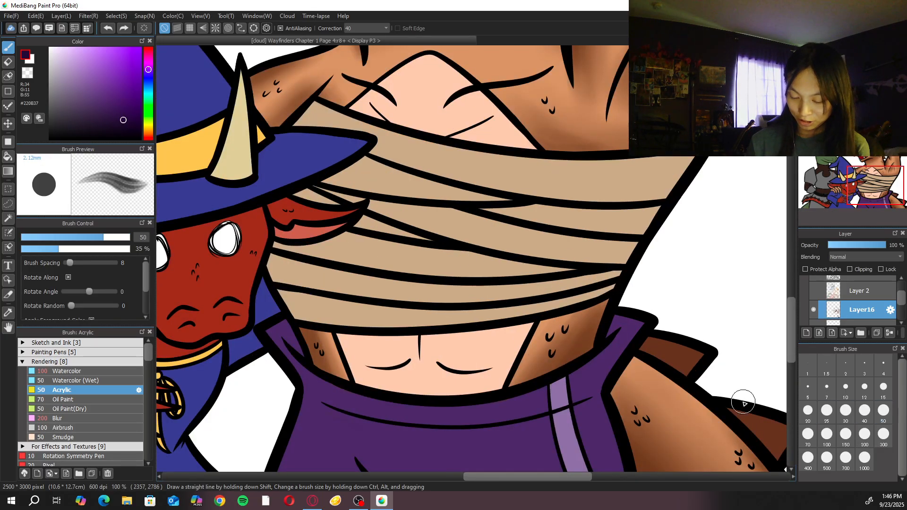
scroll(391, 228, down, 2)
click(826, 433)
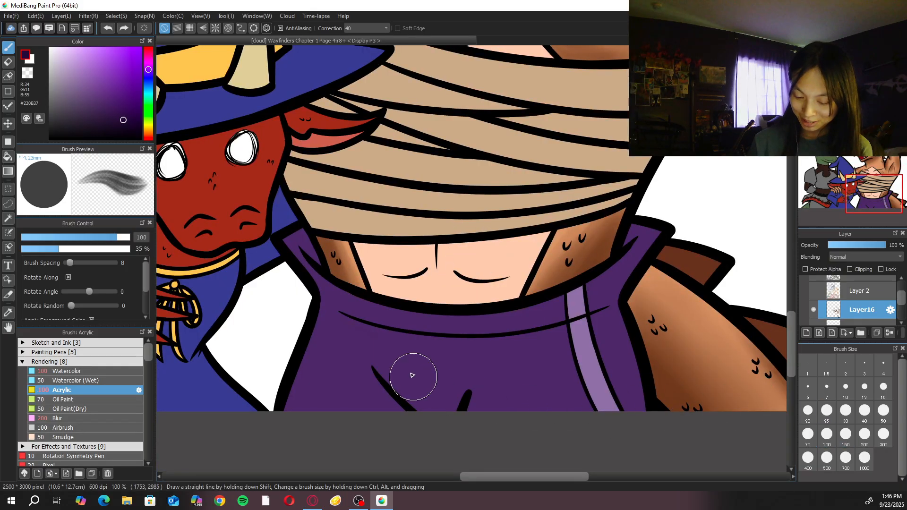
mouse_move(357, 335)
mouse_down()
mouse_move(434, 424)
mouse_move(379, 371)
mouse_move(425, 416)
mouse_up()
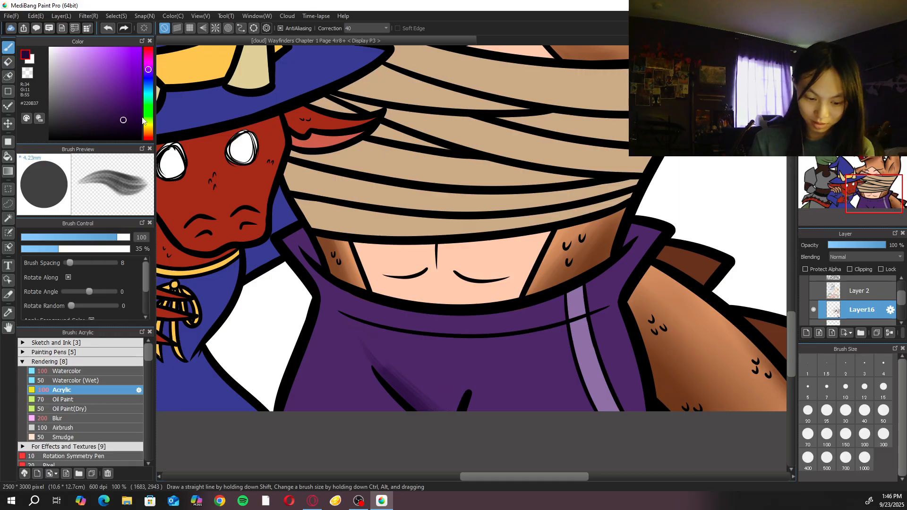
Deepen the shadow along the pants fold in darker purple (#18032B) with the Acrylic brush at sizes 100 and 200
click(132, 120)
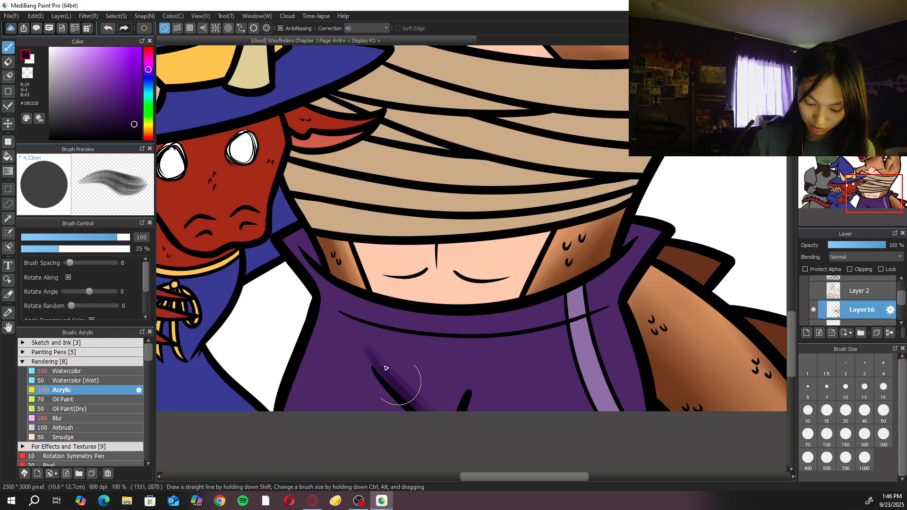
drag(446, 421, 381, 367)
drag(455, 430, 384, 363)
drag(486, 432, 408, 379)
mouse_move(469, 417)
mouse_down()
mouse_move(419, 372)
mouse_move(419, 415)
mouse_move(385, 362)
mouse_move(364, 350)
mouse_move(431, 370)
mouse_up()
click(864, 434)
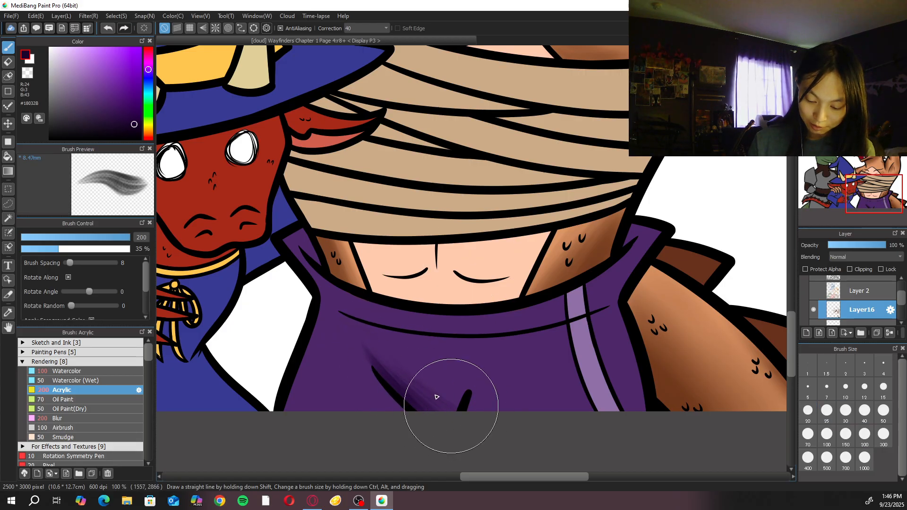
drag(381, 367, 458, 420)
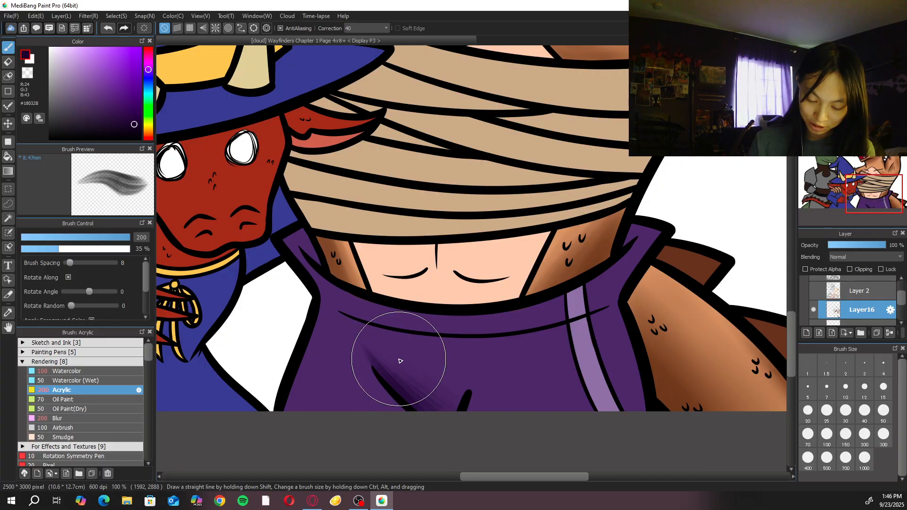
Shade the flared flaps at both ends of the pants' waistband in dark purple with the Acrylic brush at size 50
key(e)
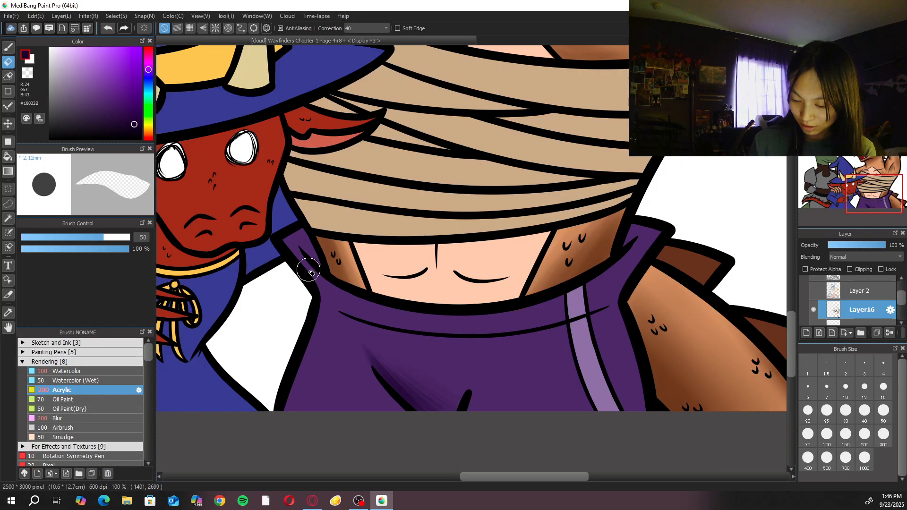
key(b)
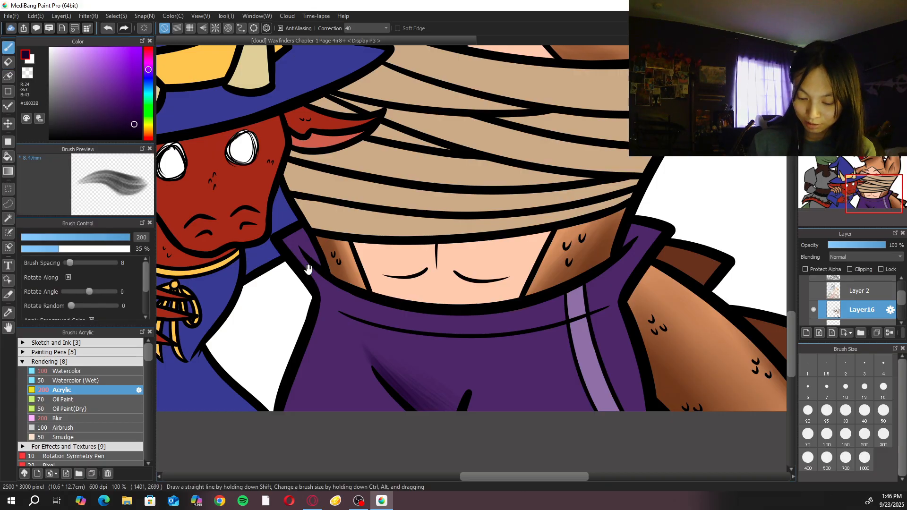
drag(308, 270, 418, 327)
click(883, 412)
mouse_move(416, 289)
mouse_down()
mouse_move(432, 327)
mouse_move(404, 287)
mouse_move(396, 250)
mouse_move(410, 280)
mouse_move(379, 307)
mouse_move(391, 318)
mouse_move(385, 301)
mouse_move(403, 348)
mouse_move(386, 339)
mouse_move(383, 347)
mouse_move(372, 294)
mouse_move(406, 339)
mouse_up()
scroll(404, 286, up, 1)
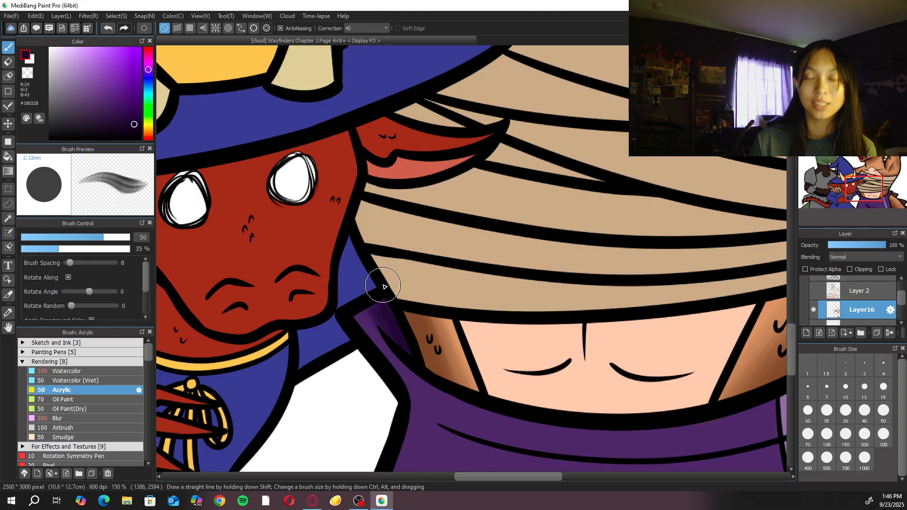
scroll(411, 365, down, 2)
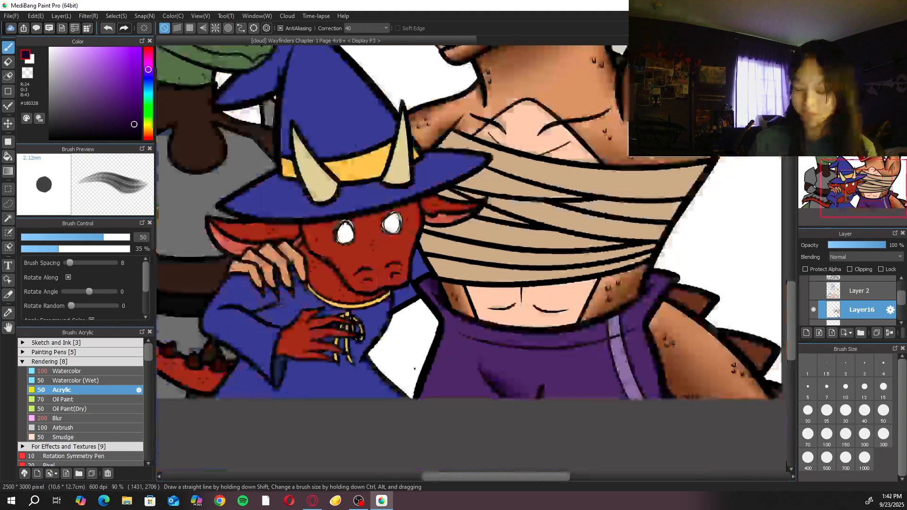
scroll(530, 369, up, 3)
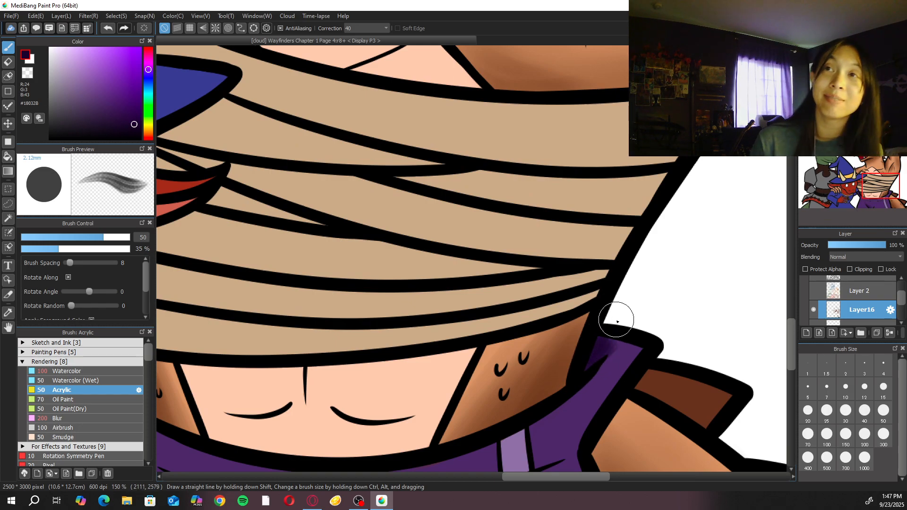
Shade the side of the purple pants nearest the wizard with broad Acrylic strokes at sizes 200 and 300
scroll(617, 321, down, 6)
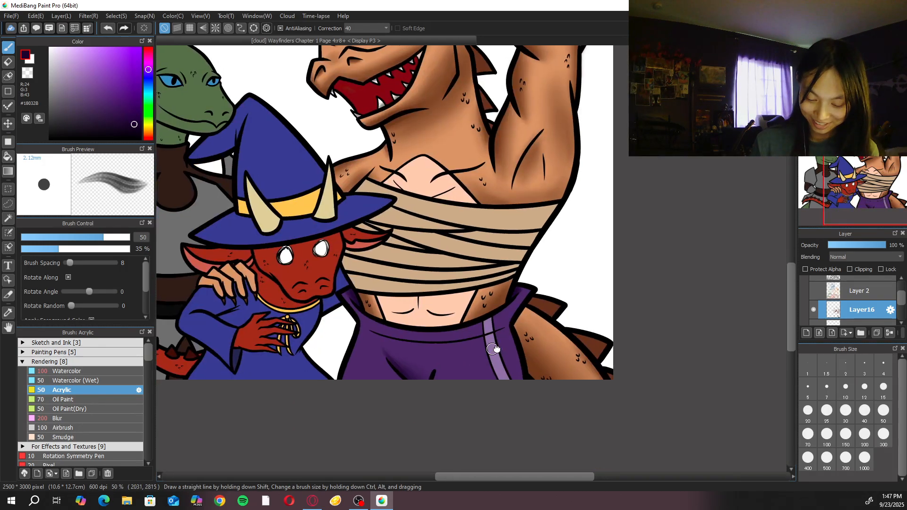
scroll(616, 321, up, 2)
click(871, 445)
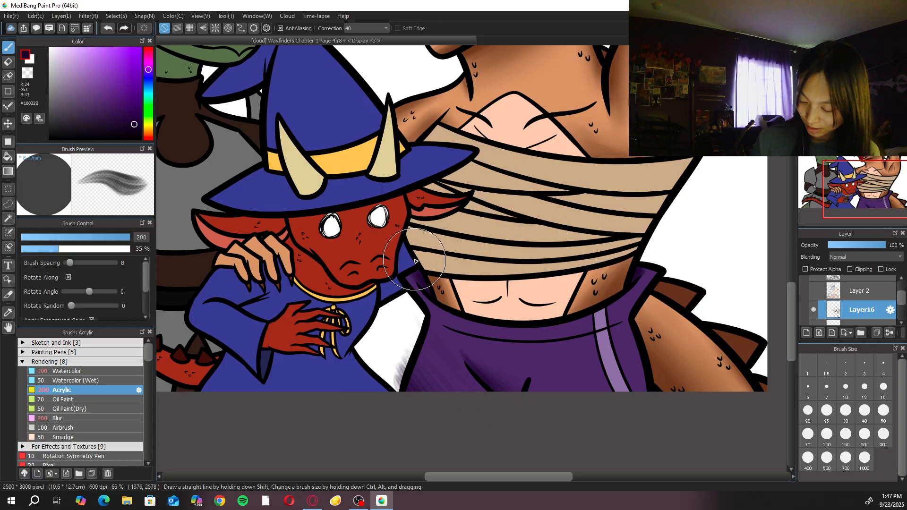
click(883, 434)
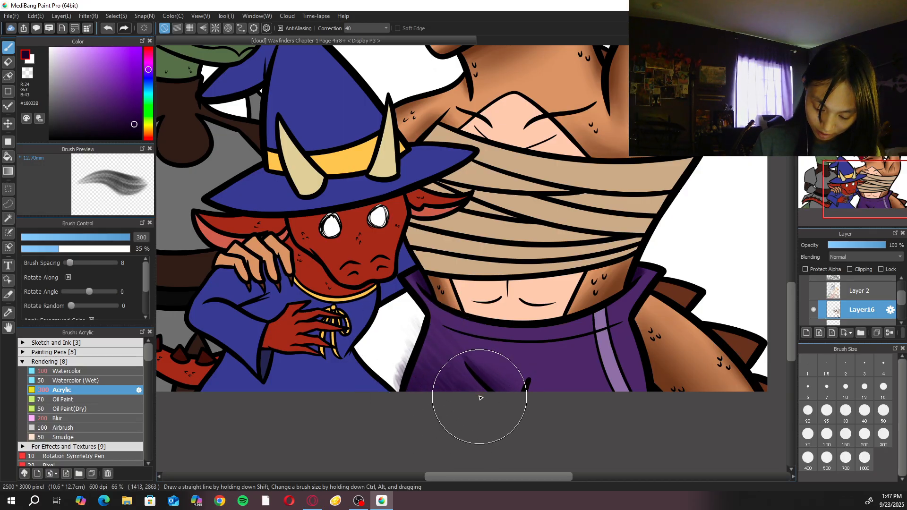
scroll(466, 378, up, 1)
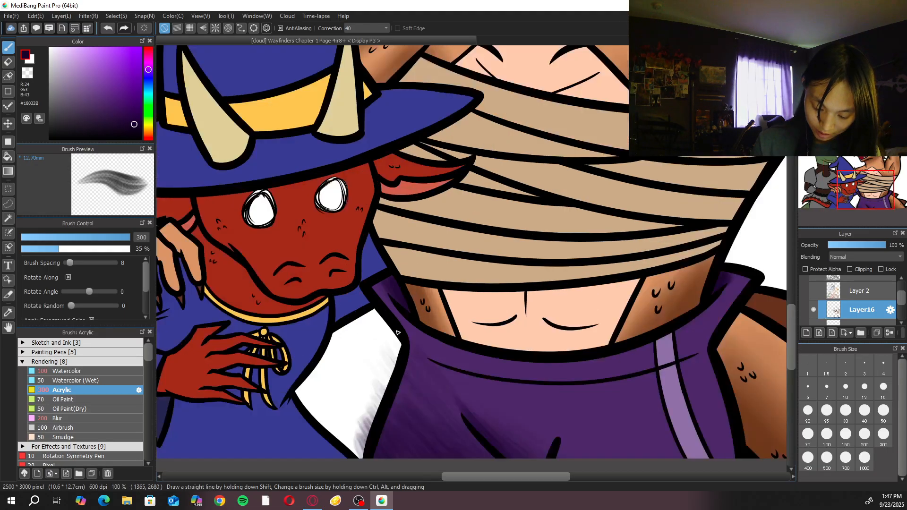
Erase the shading that spilled onto the white gap between the wizard's robe and the pants, using eraser size 50
key(e)
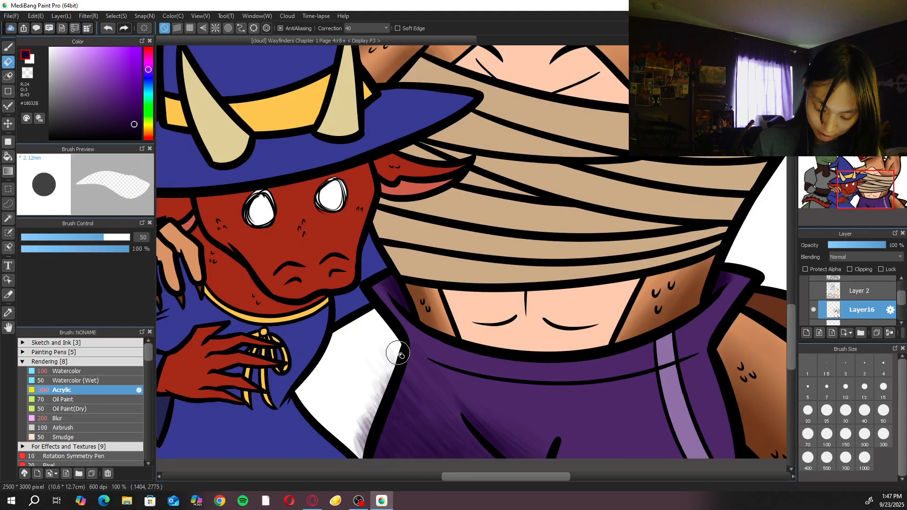
mouse_move(369, 383)
mouse_down()
mouse_move(358, 458)
mouse_move(364, 416)
mouse_up()
scroll(397, 314, down, 1)
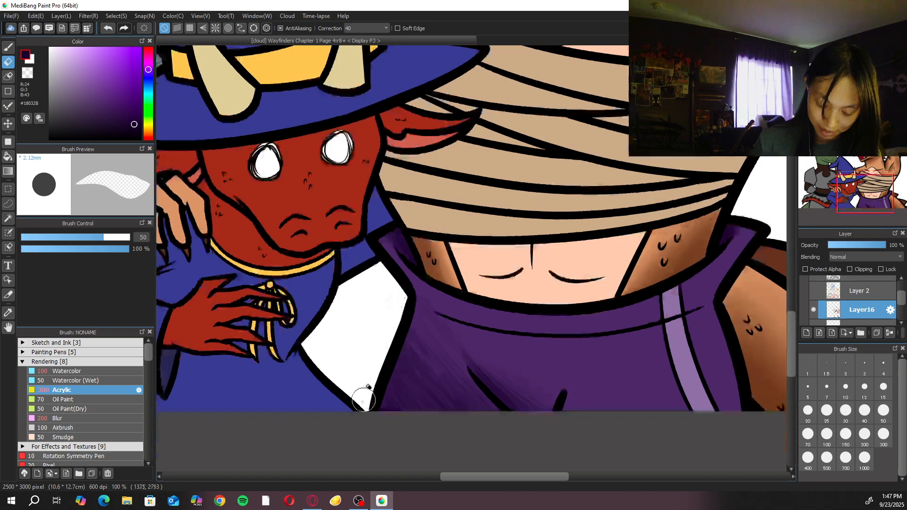
key(b)
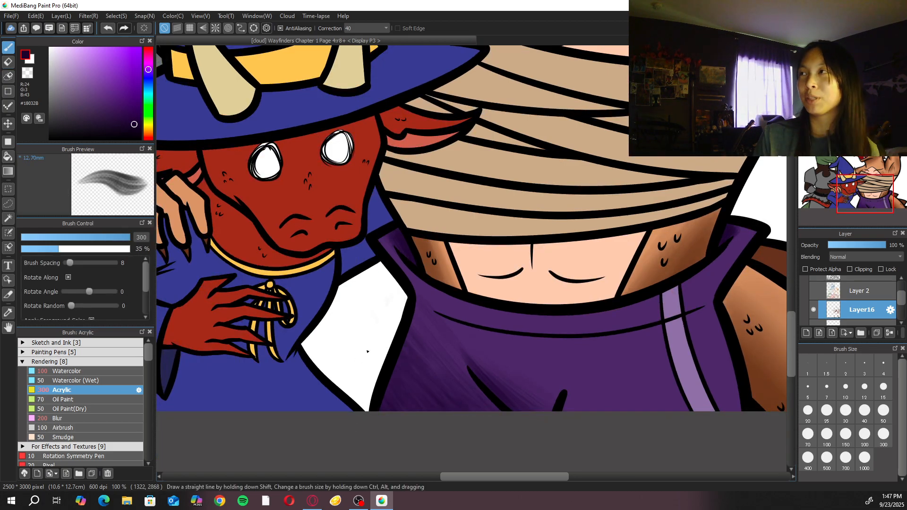
Shade along the waistband seam of the purple pants in dark purple with the Acrylic brush at size 100
click(884, 412)
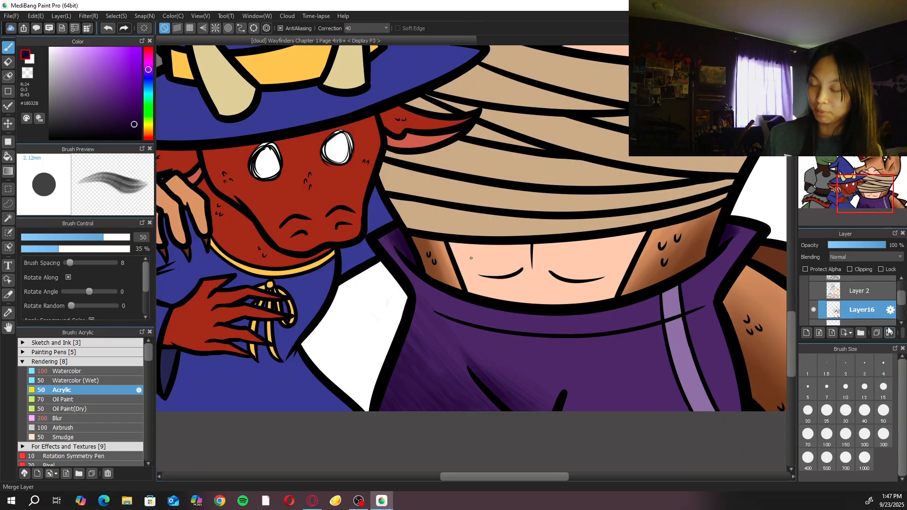
click(860, 71)
click(860, 71)
click(826, 434)
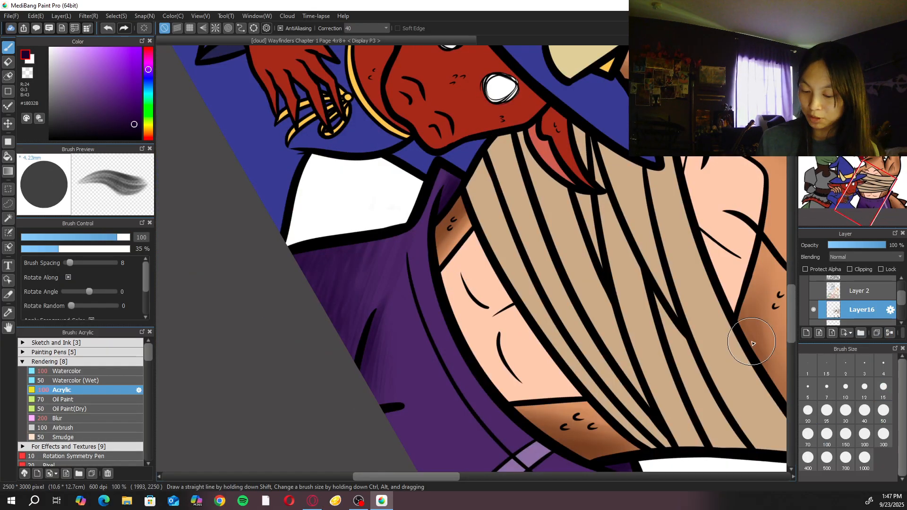
scroll(417, 280, down, 2)
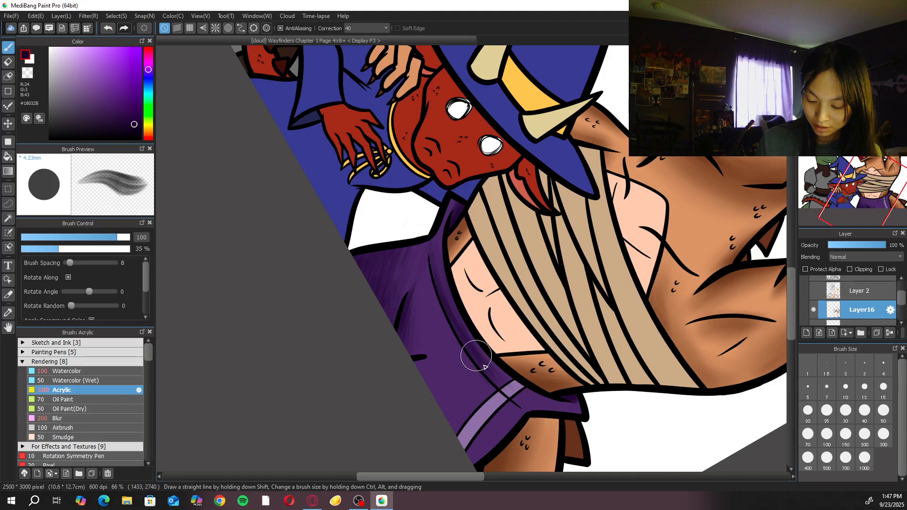
click(860, 53)
key(ctrl+plus)
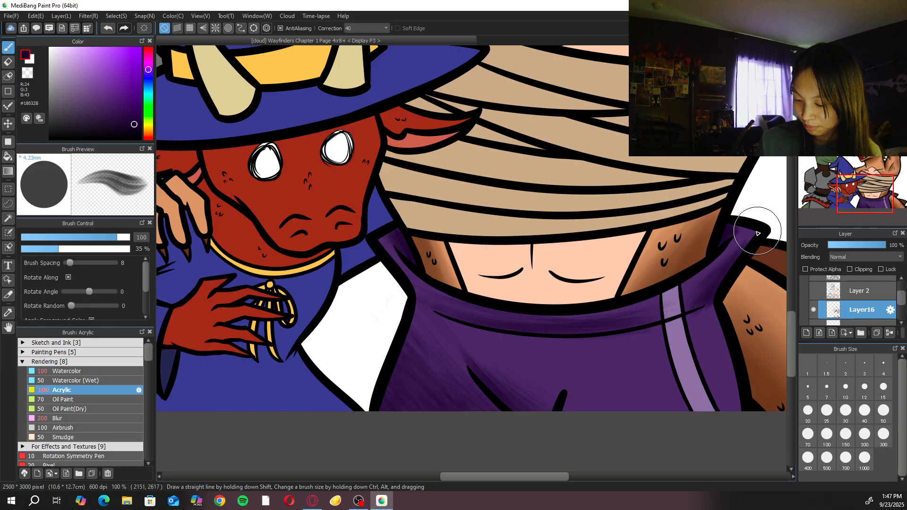
Shade the purple pants around the light stripe and outer edge with the Acrylic brush at sizes 100 and 150
key(e)
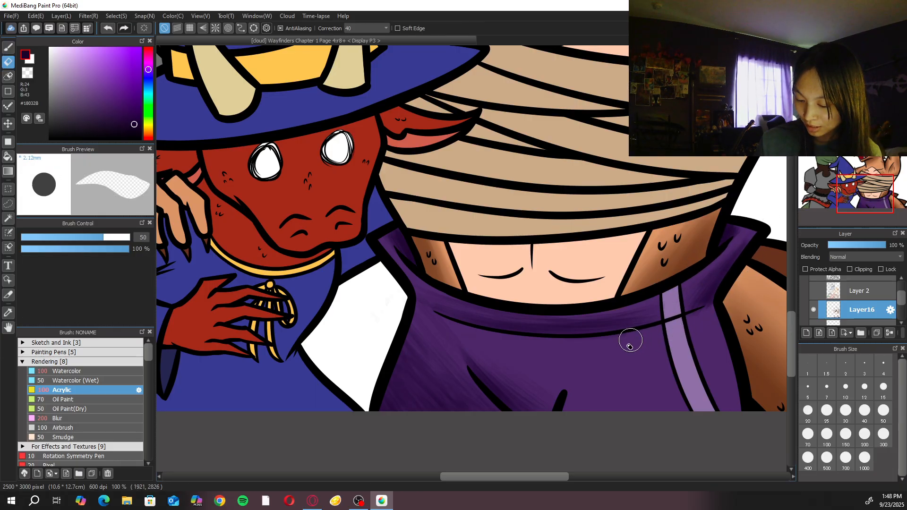
key(b)
drag(722, 314, 673, 272)
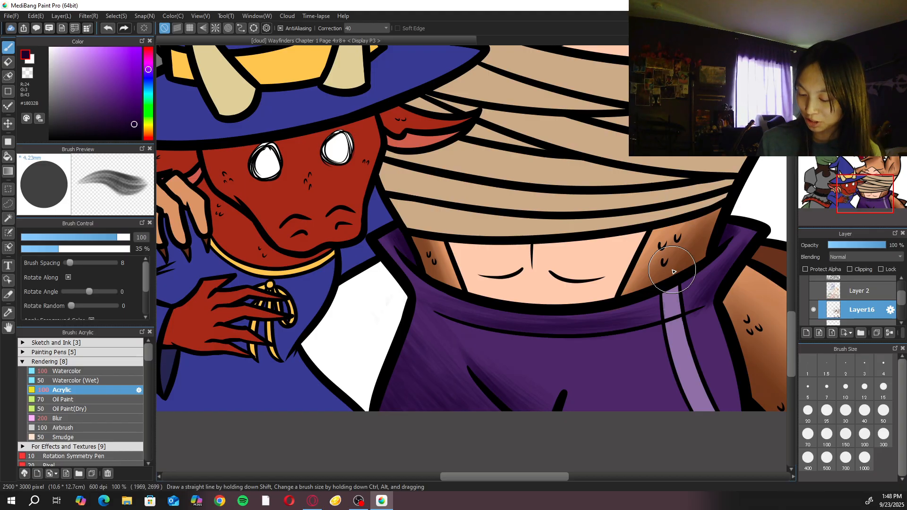
click(824, 432)
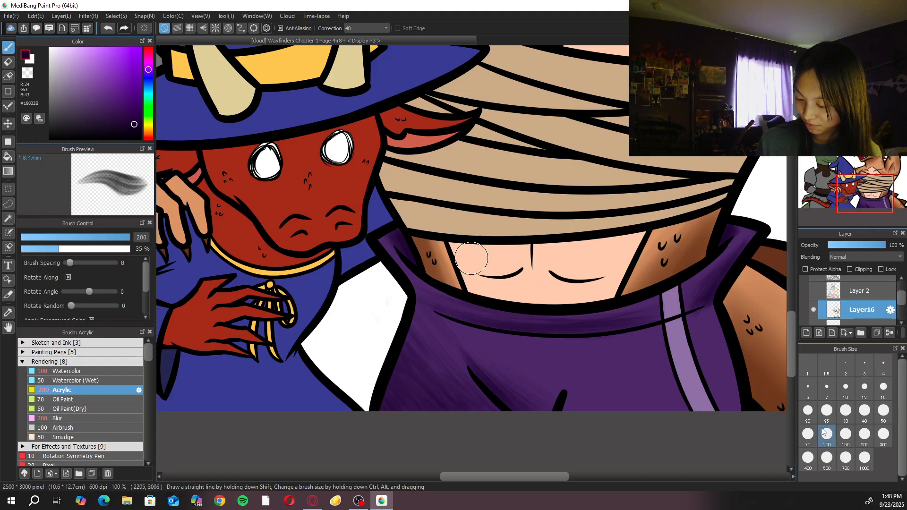
click(846, 433)
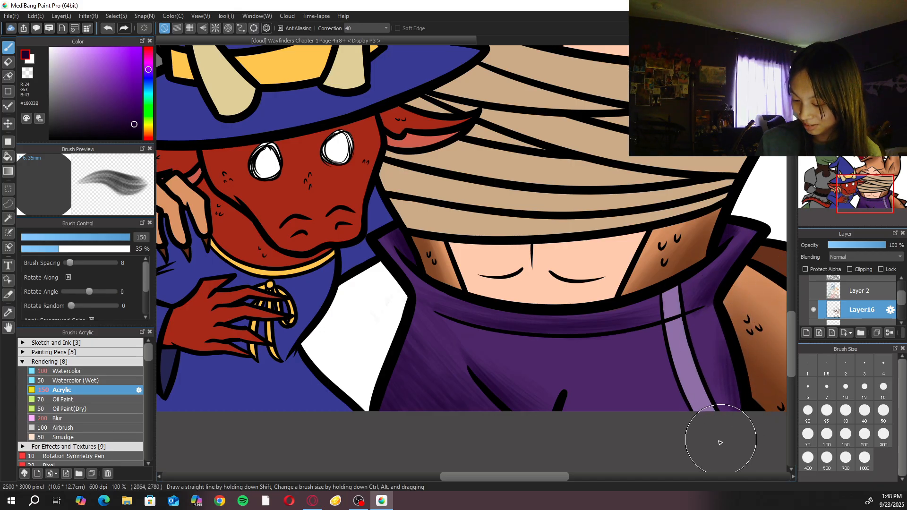
Turn the stroke correction down to 0 and shade around the short crease in the pants with the Acrylic brush at size 300
click(368, 28)
scroll(367, 95, up, 3)
click(370, 36)
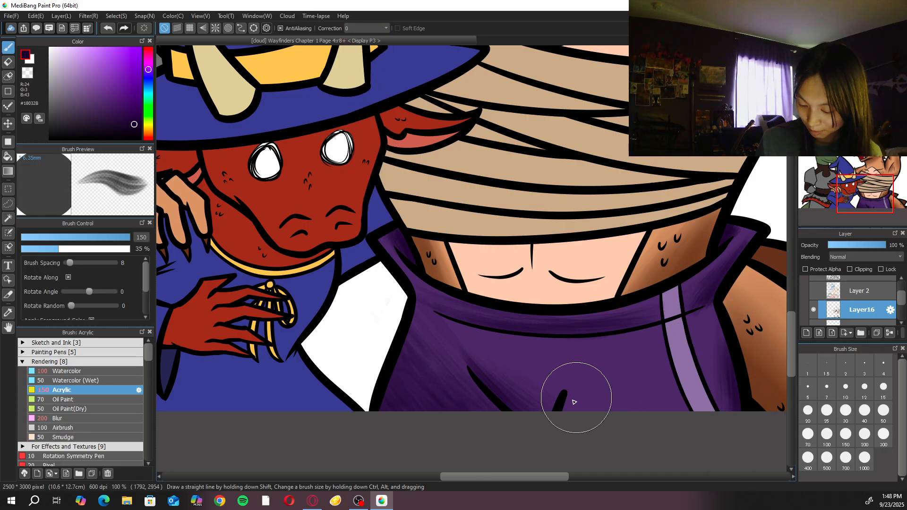
click(883, 435)
drag(572, 390, 579, 437)
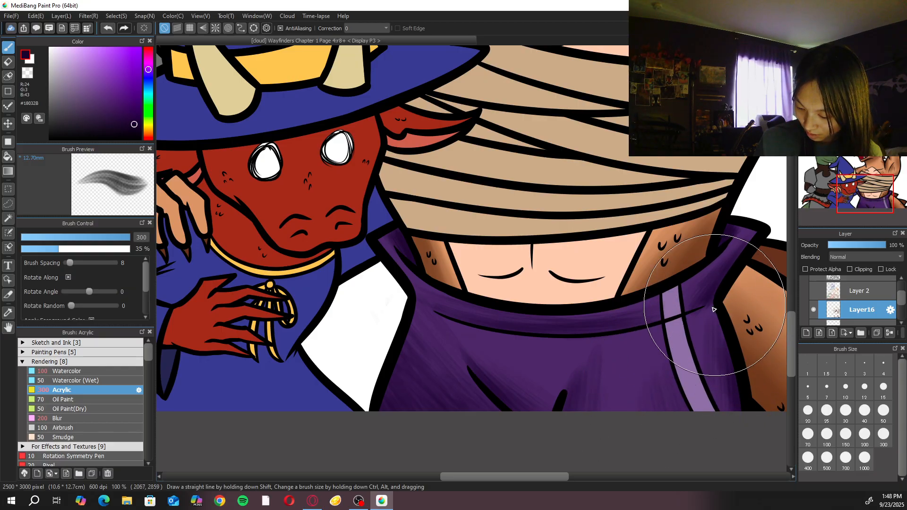
scroll(647, 432, down, 4)
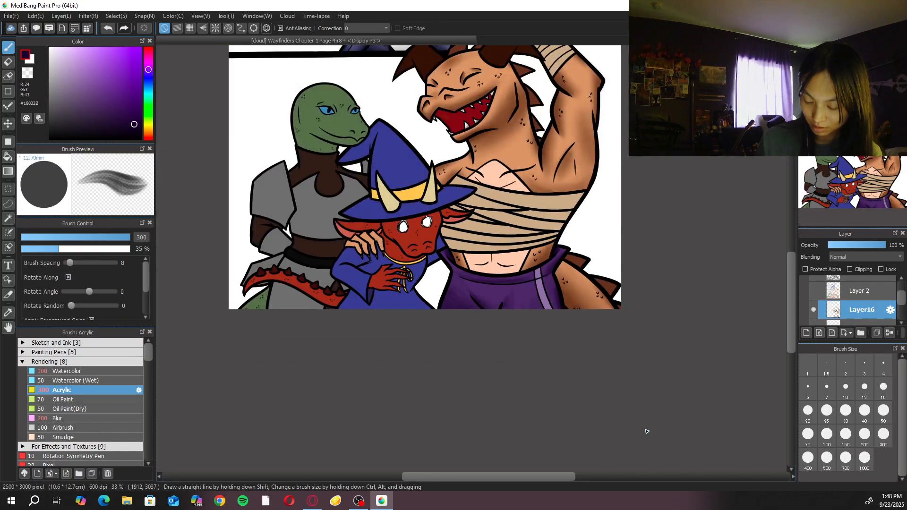
scroll(646, 431, up, 2)
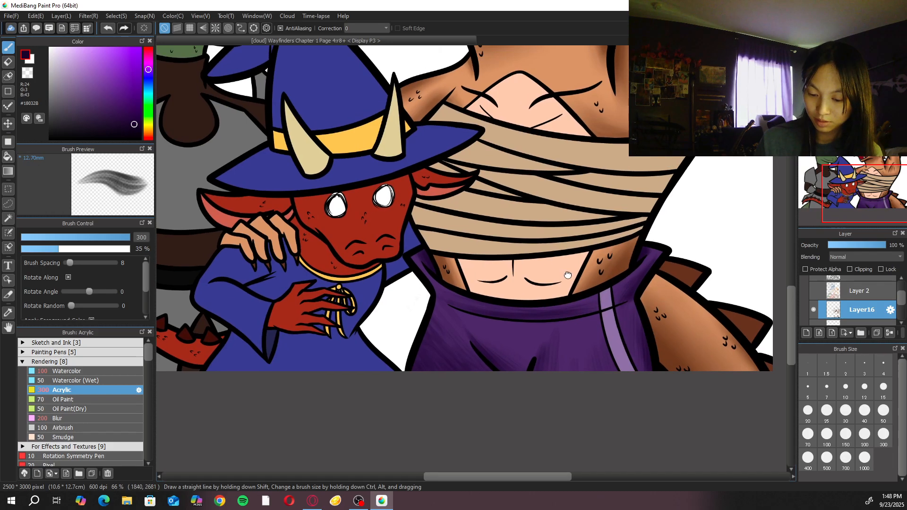
scroll(660, 237, down, 1)
scroll(596, 306, up, 2)
scroll(597, 307, down, 3)
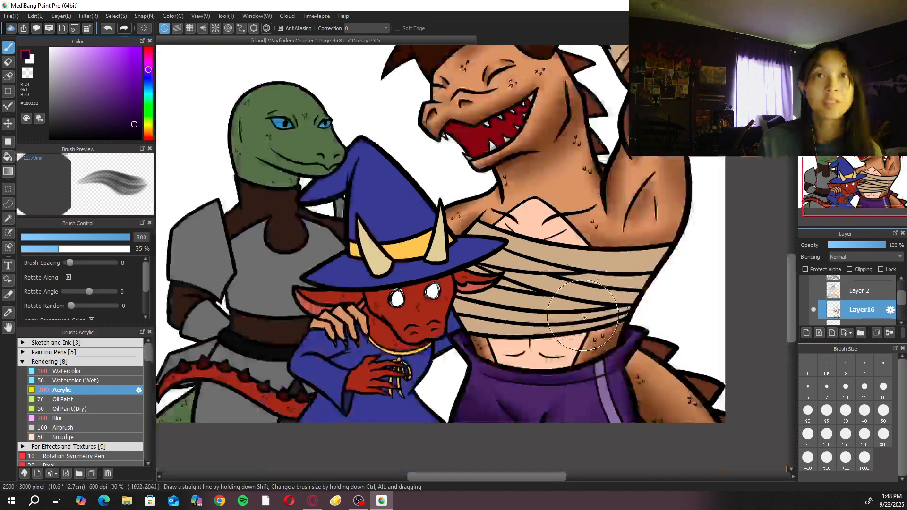
scroll(611, 341, up, 1)
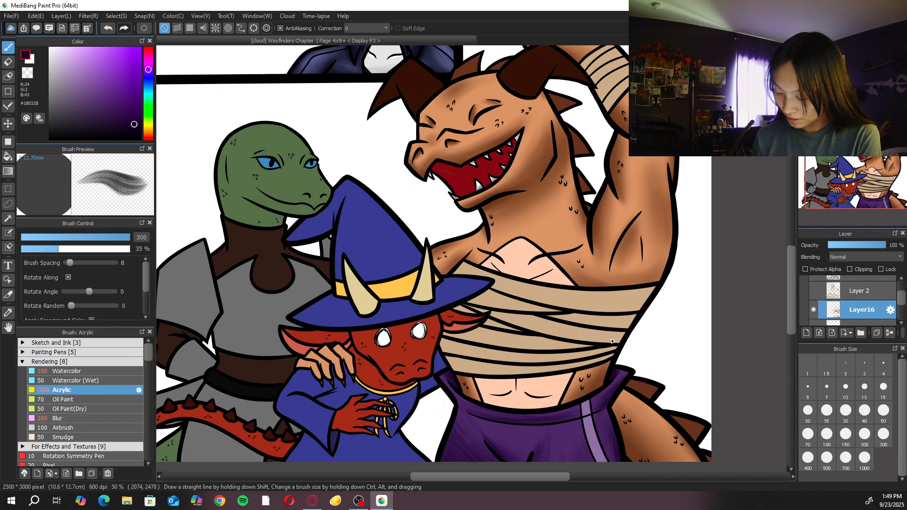
Shade the light purple stripe on the pants in a darker muted purple, #544065, with the Acrylic brush at size 100
scroll(628, 331, down, 1)
scroll(644, 320, up, 2)
alt+click(595, 370)
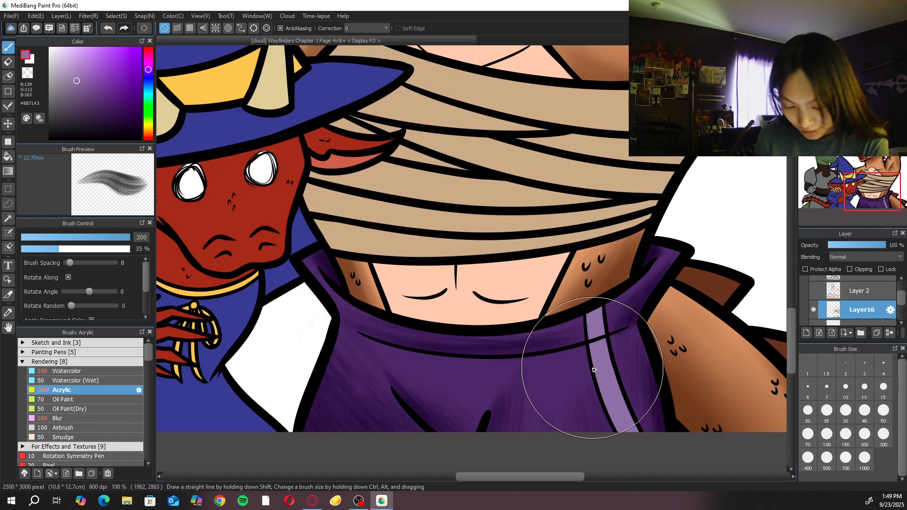
click(81, 100)
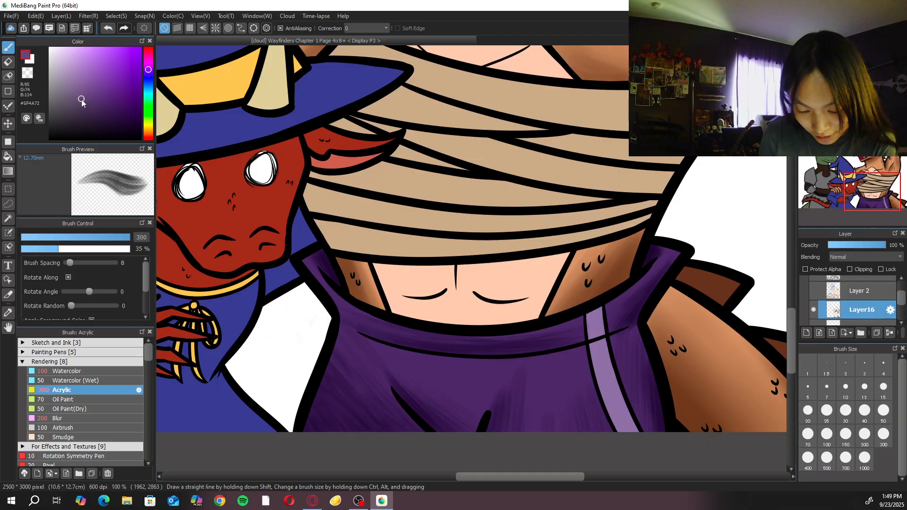
click(827, 434)
mouse_move(596, 368)
mouse_down()
mouse_move(608, 412)
mouse_move(643, 449)
mouse_up()
mouse_move(595, 338)
mouse_down()
mouse_move(643, 452)
mouse_move(601, 393)
mouse_move(626, 443)
mouse_move(602, 322)
mouse_move(599, 342)
mouse_move(594, 335)
mouse_move(600, 308)
mouse_move(619, 436)
mouse_move(618, 395)
mouse_move(642, 444)
mouse_up()
key(ctrl+minus)
key(ctrl+minus)
key(ctrl+minus)
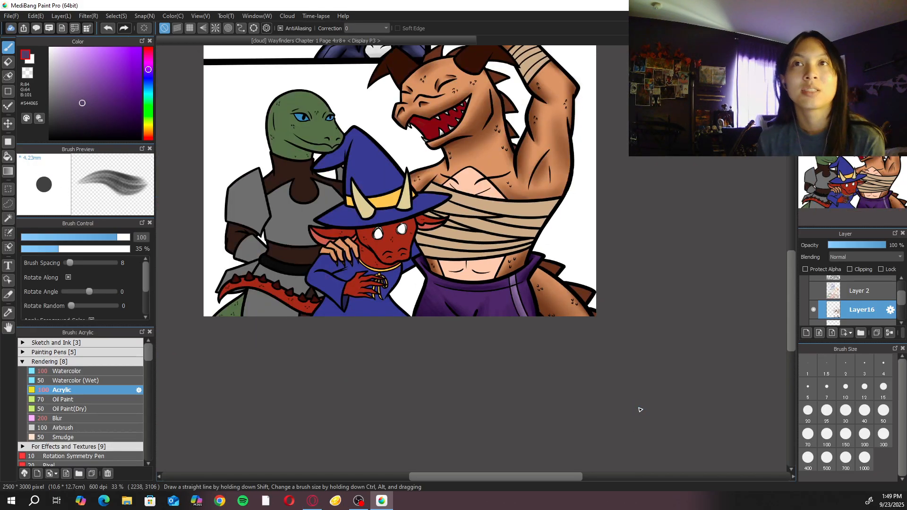
Sample the brown of the dragon's head spikes, choose the Watercolor (Wet) brush and darken the color to #3B140B
scroll(597, 232, up, 2)
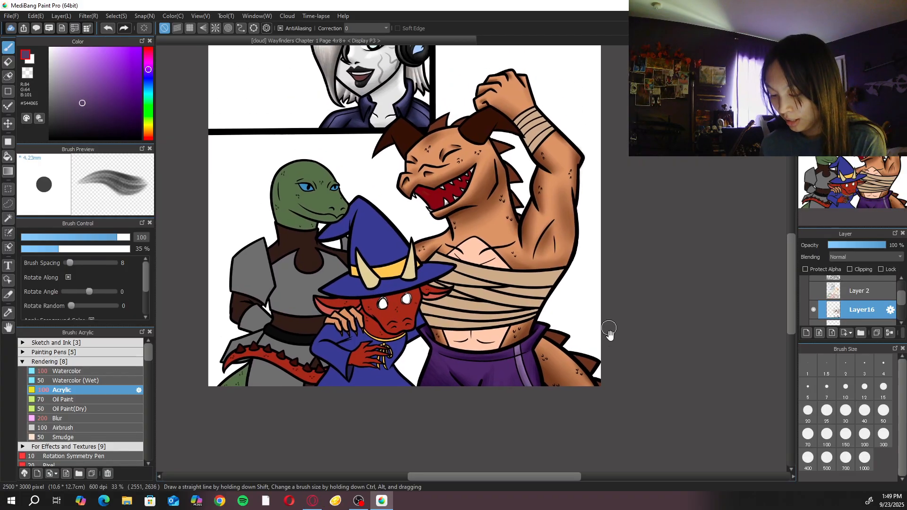
key(ctrl+plus)
key(ctrl+plus)
scroll(633, 241, up, 5)
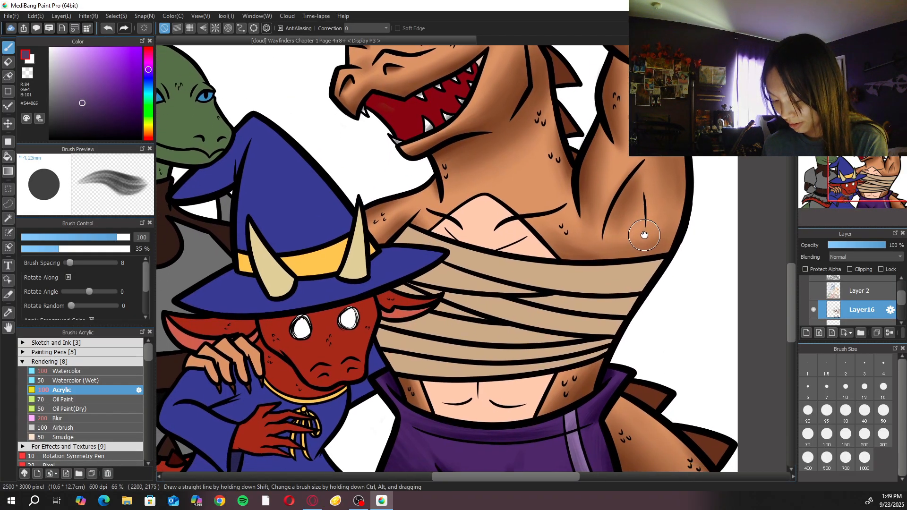
key(ctrl+plus)
key(ctrl+plus)
scroll(472, 236, up, 3)
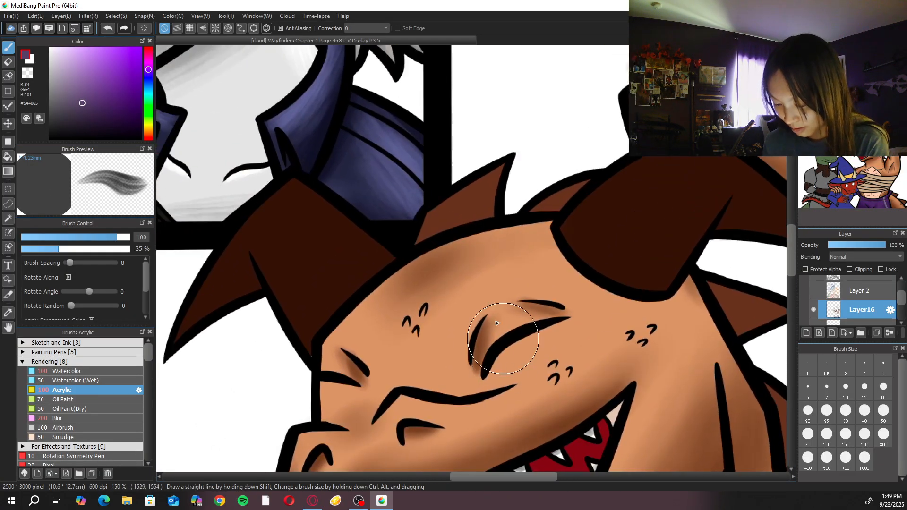
alt+click(418, 213)
click(108, 379)
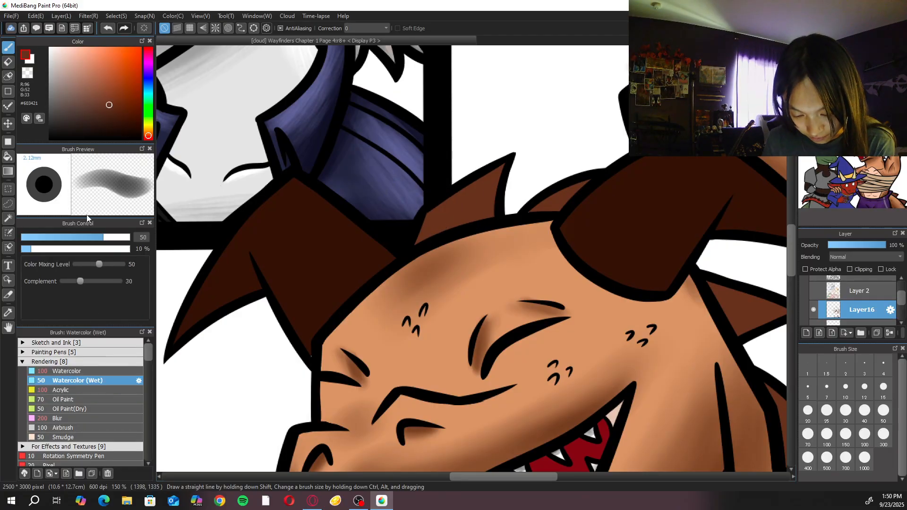
click(124, 118)
Shade the two spikes between the dragon's horns with Watercolor (Wet) at size 50, erasing the spill on the white background
drag(560, 204, 553, 269)
key(Left)
key(Left)
key(Left)
key(Left)
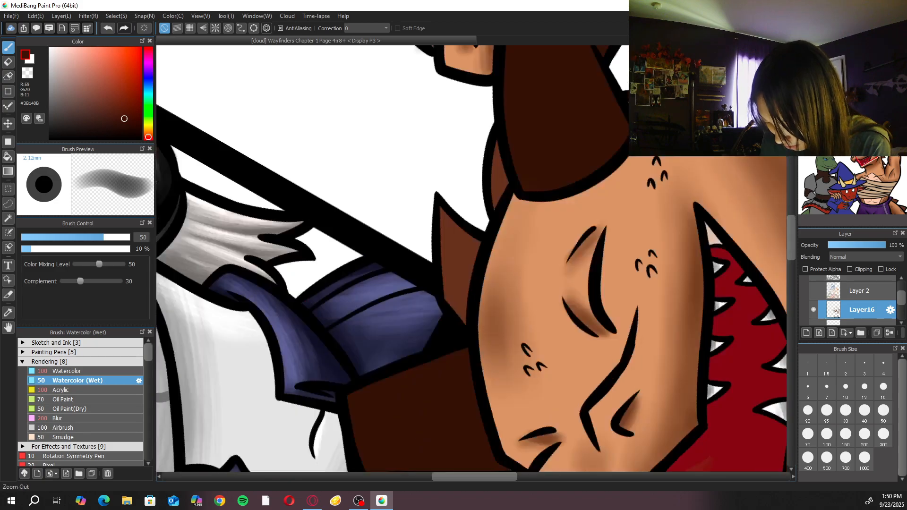
click(846, 410)
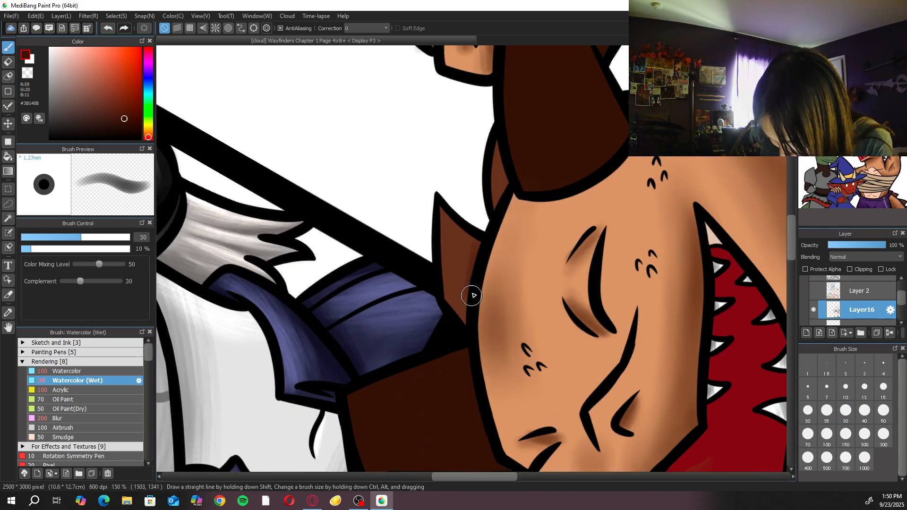
click(883, 410)
mouse_move(466, 268)
mouse_down()
mouse_move(462, 243)
mouse_move(470, 336)
mouse_up()
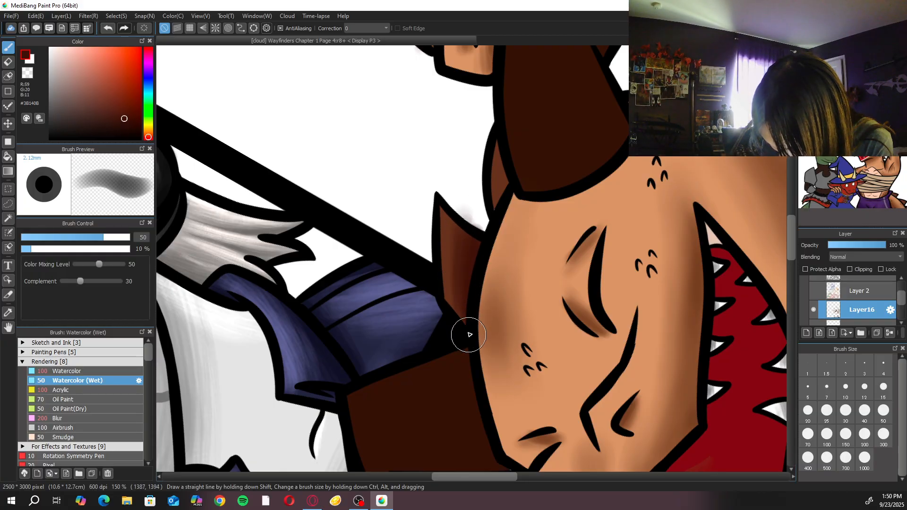
key(e)
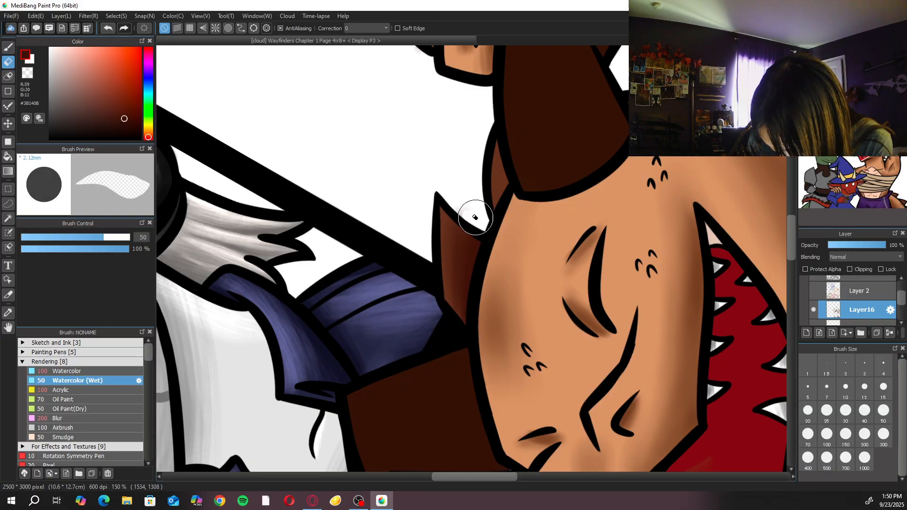
key(b)
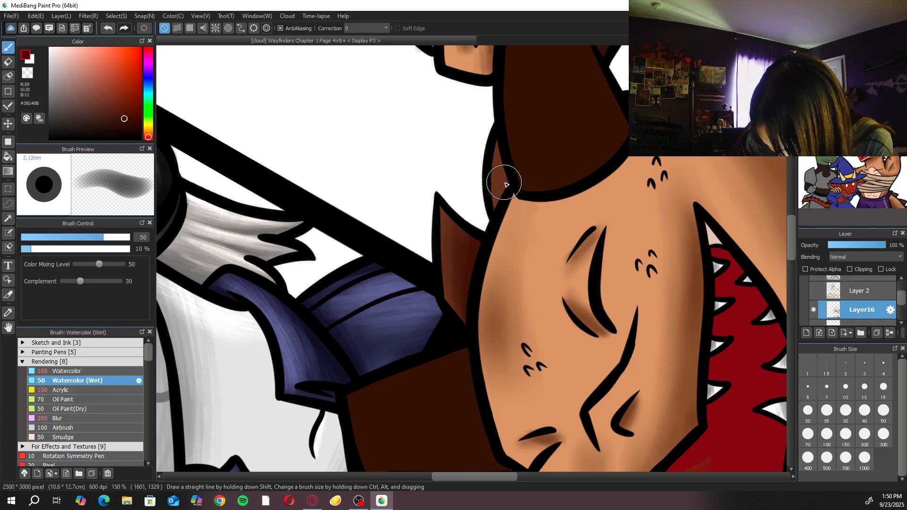
mouse_move(507, 198)
mouse_down()
mouse_move(496, 197)
mouse_move(499, 208)
mouse_up()
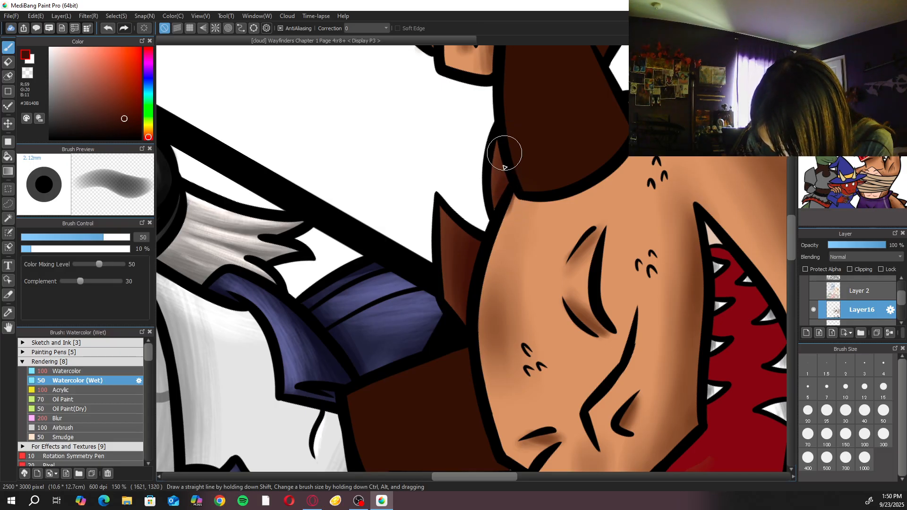
Shade the spikes down the back of the dragon's neck in dark reddish brown, erasing the spill beside the uppermost one
drag(648, 176, 491, 360)
mouse_move(551, 263)
mouse_down()
mouse_move(536, 269)
mouse_move(563, 229)
mouse_move(527, 256)
mouse_up()
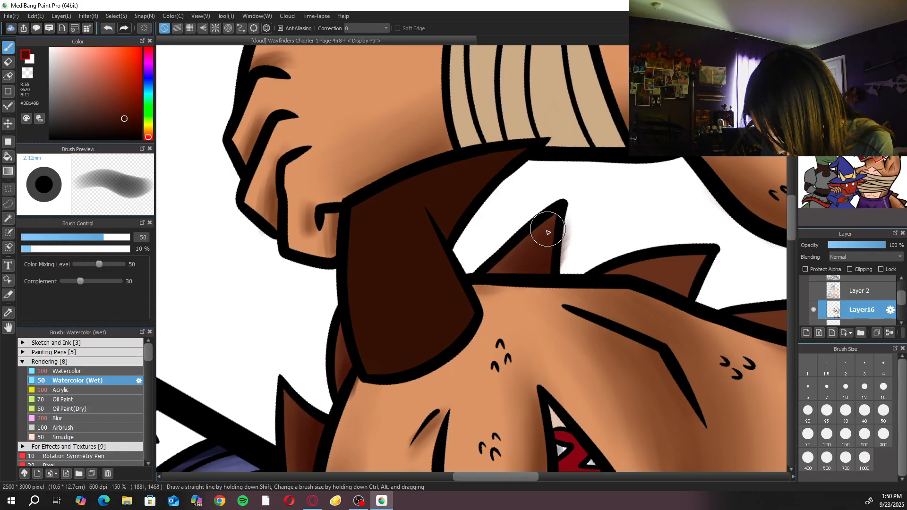
key(e)
drag(577, 231, 569, 275)
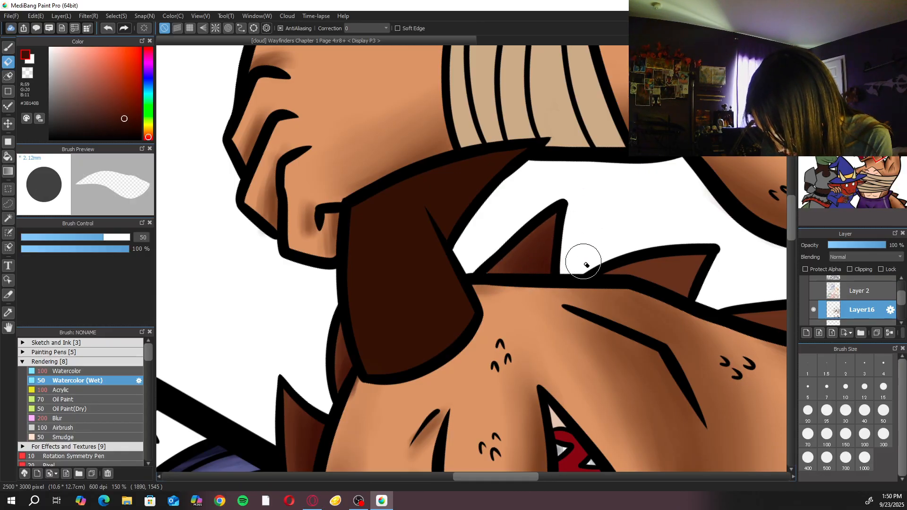
key(b)
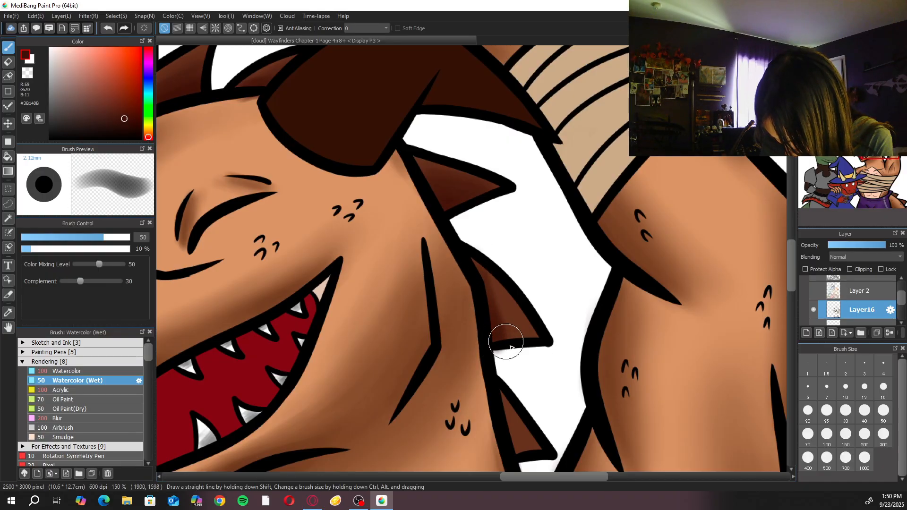
scroll(488, 226, down, 3)
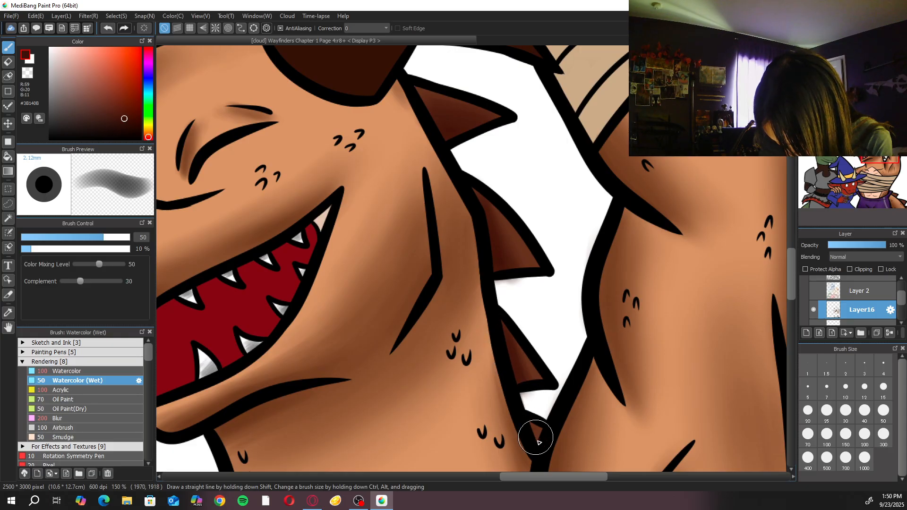
Shade the spikes along the dragon's tail in dark reddish brown with the Watercolor (Wet) brush at size 50
scroll(502, 300, down, 5)
scroll(579, 152, up, 4)
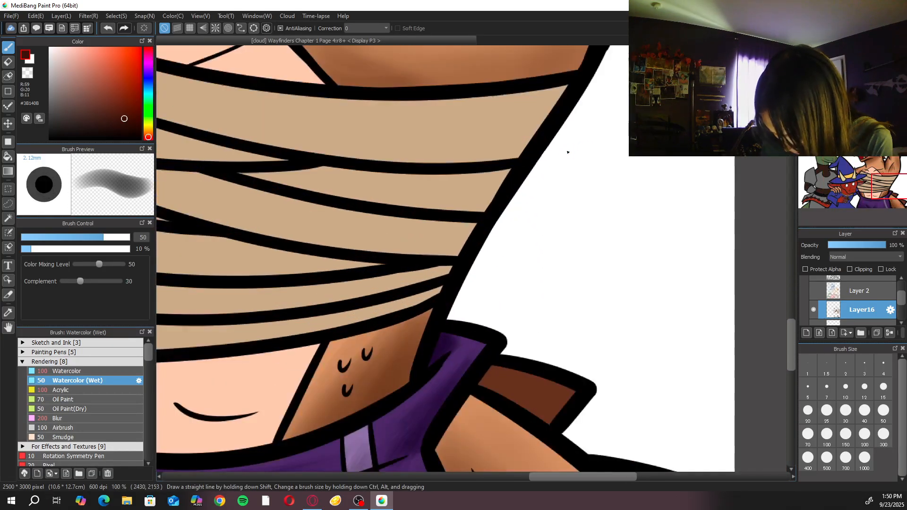
click(807, 411)
click(845, 410)
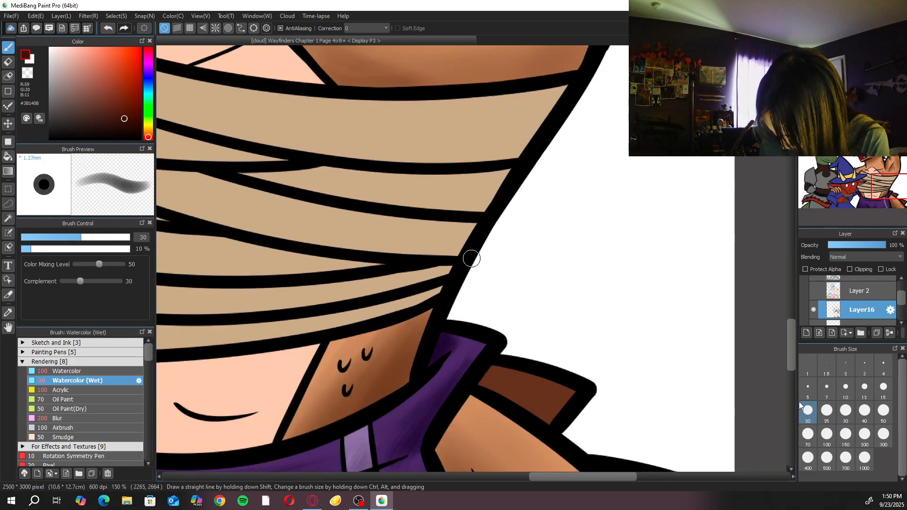
click(877, 418)
drag(482, 388, 522, 409)
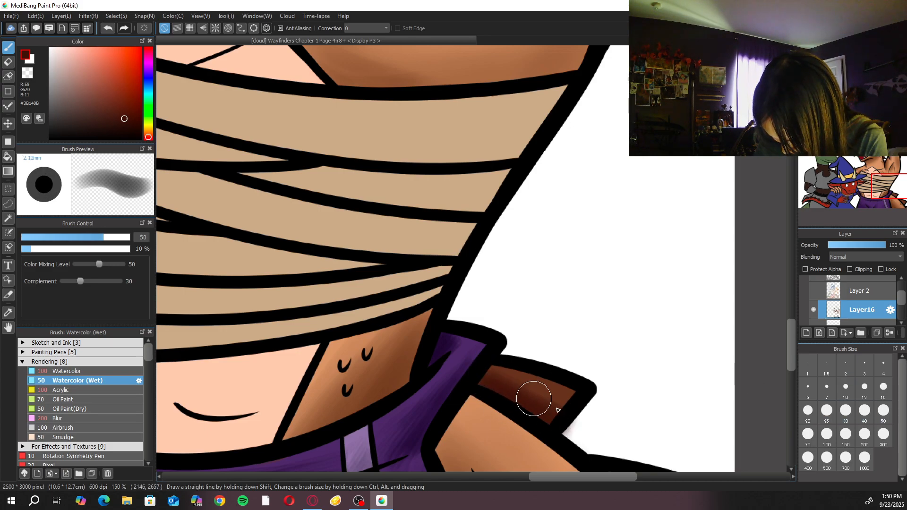
scroll(575, 374, down, 3)
scroll(575, 374, right, 2)
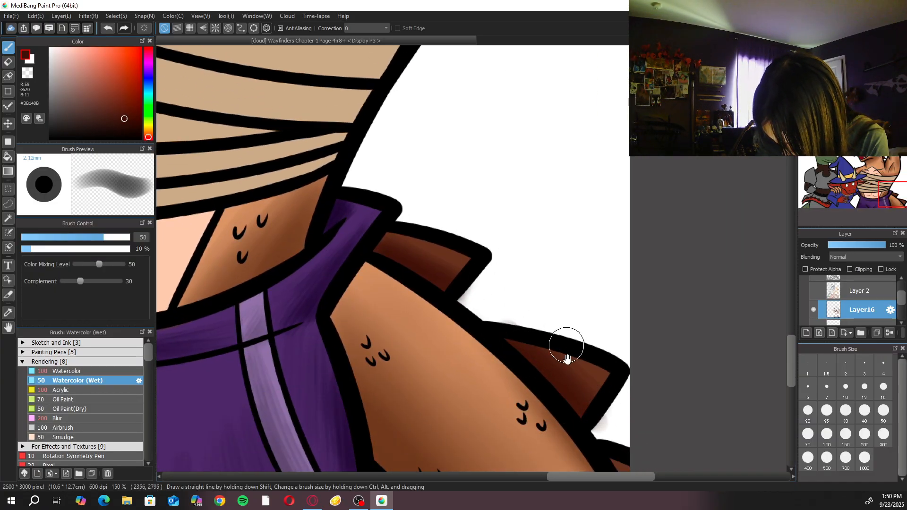
drag(567, 352, 548, 303)
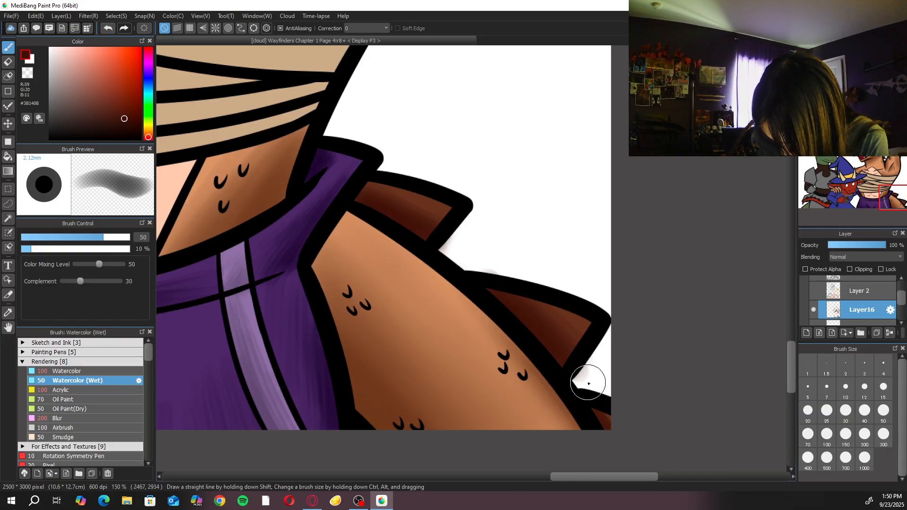
Erase the shading that spilled onto the white background around the tail spikes, using eraser size 50
key(e)
key(ctrl+minus)
key(ctrl+minus)
key(ctrl+minus)
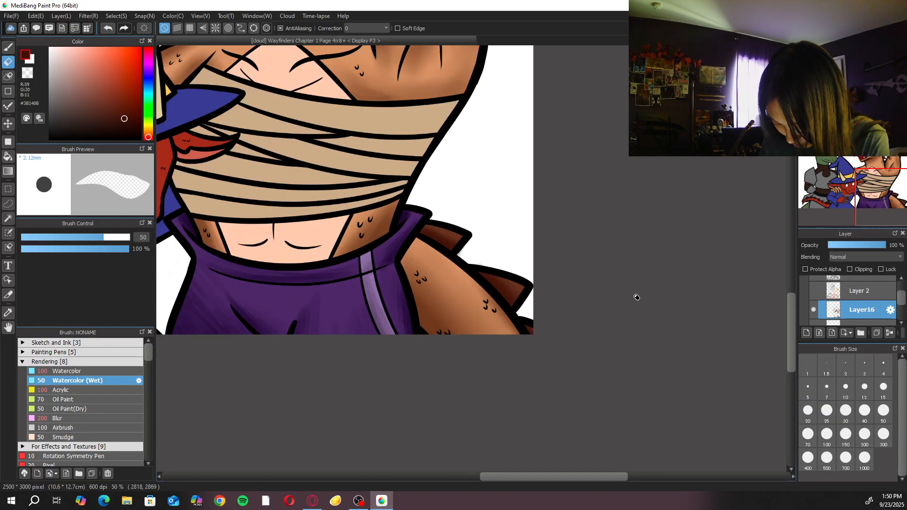
key(ctrl+plus)
key(ctrl+plus)
key(ctrl+plus)
key(ctrl+minus)
key(ctrl+minus)
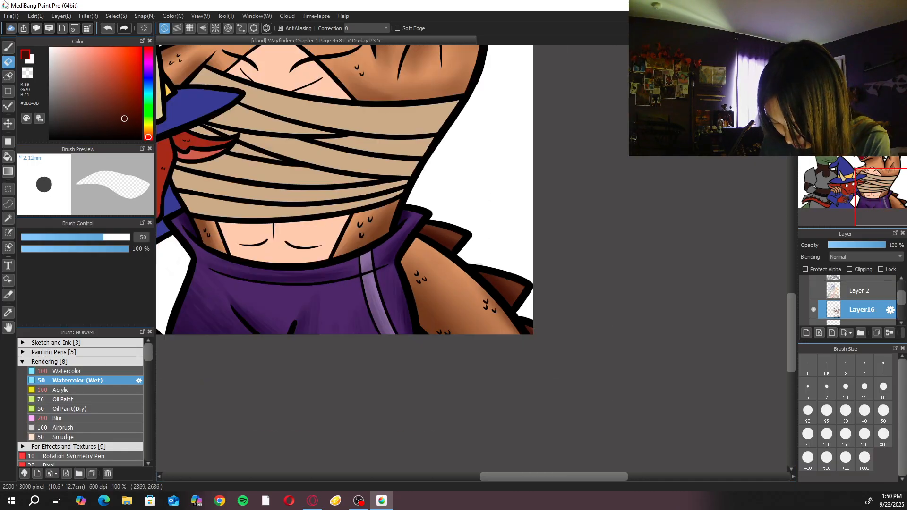
key(b)
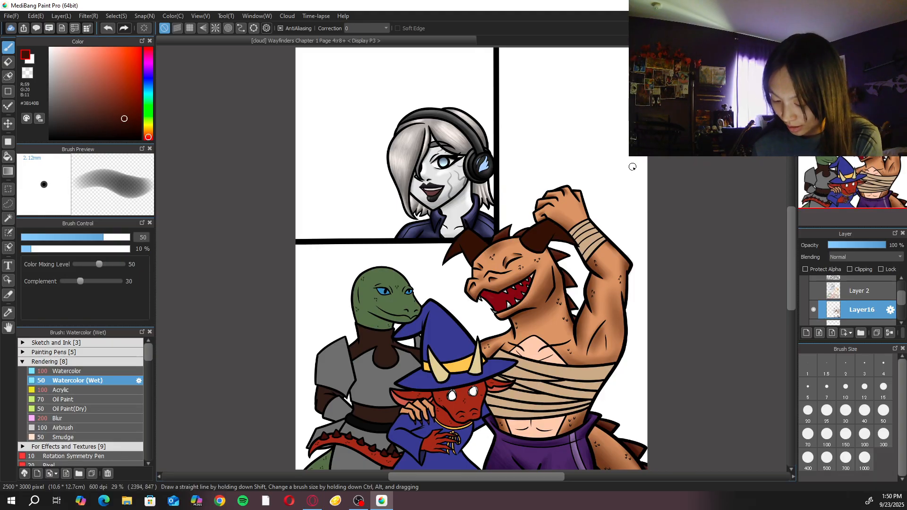
Sample the green of the lizard's face, darken it to #212F16 and set the Acrylic brush to size 200
scroll(358, 277, up, 3)
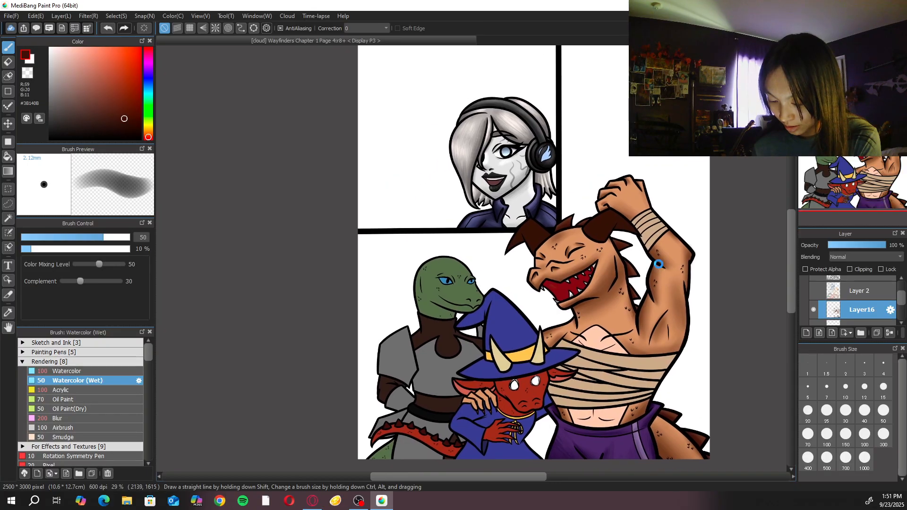
alt+click(428, 338)
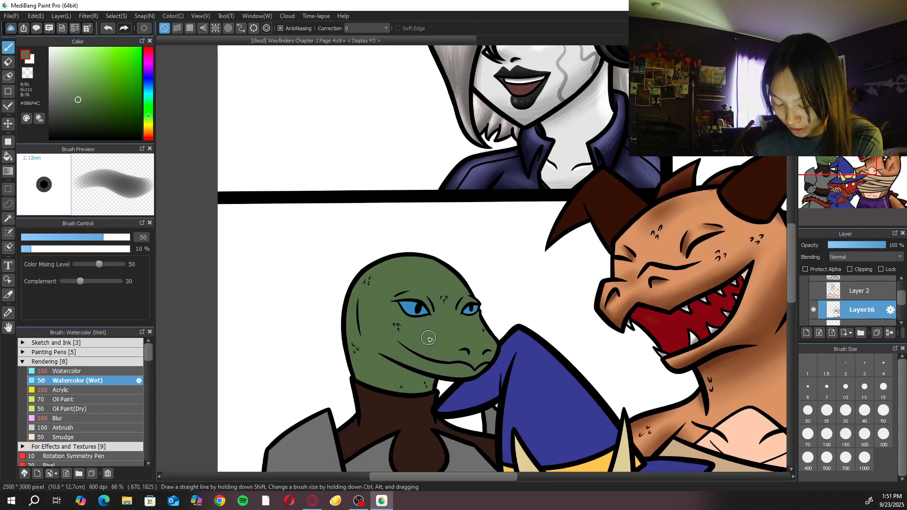
click(89, 390)
click(868, 436)
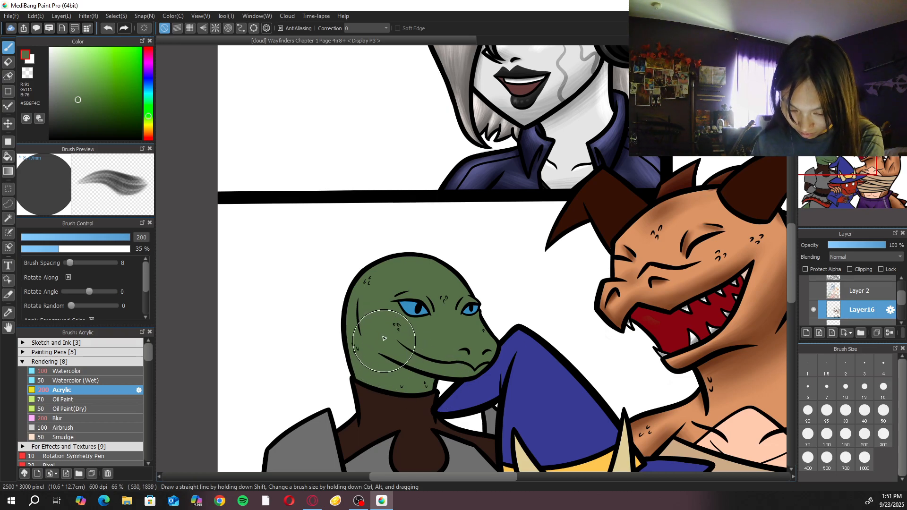
scroll(372, 261, up, 1)
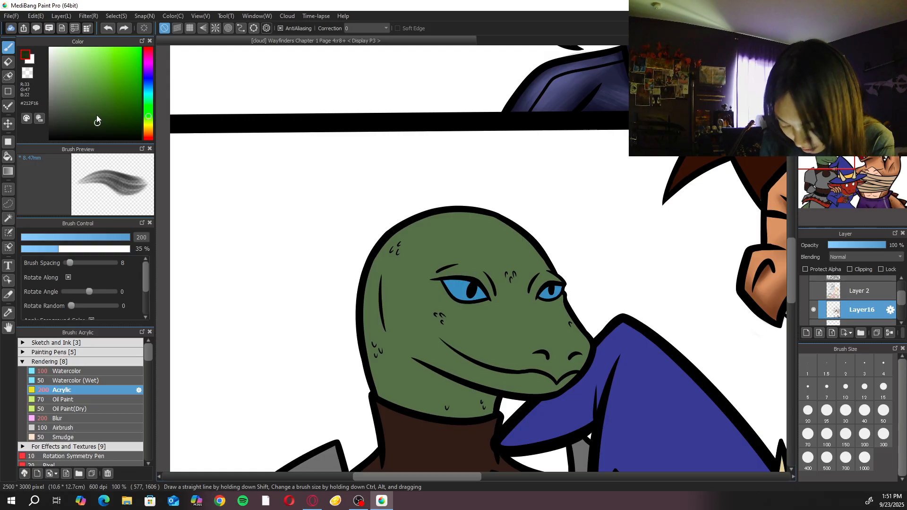
scroll(578, 354, down, 2)
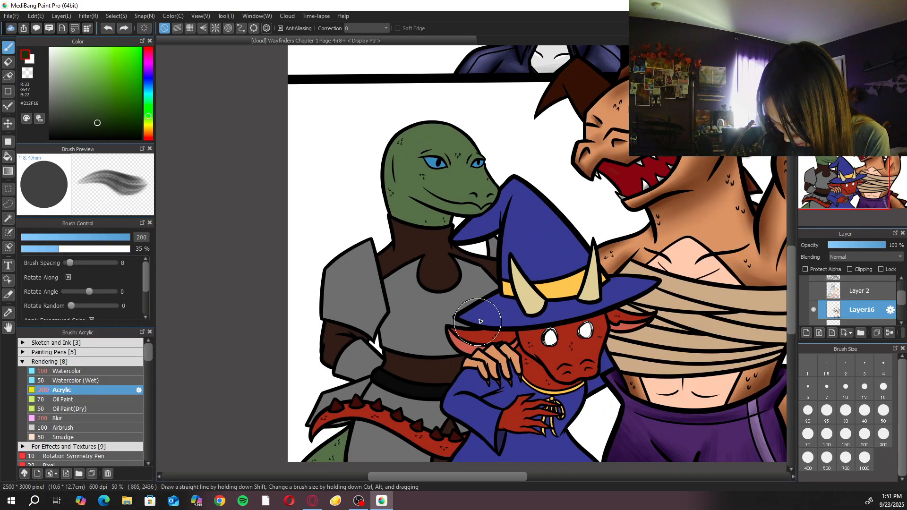
Shade the lowest finger of the orange dragon's hand in brown #7F4F32 sampled from its shoulder, using Watercolor (Wet) at size 20
key(x)
scroll(638, 230, up, 5)
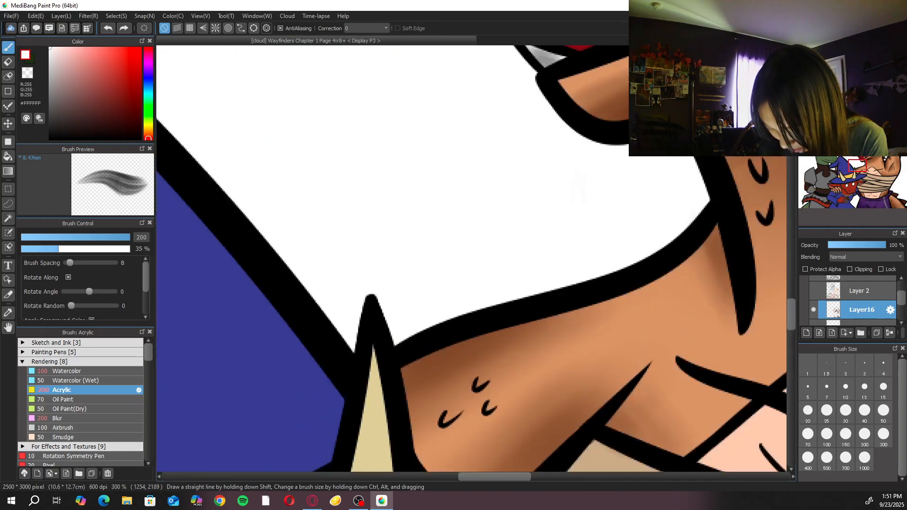
alt+click(470, 348)
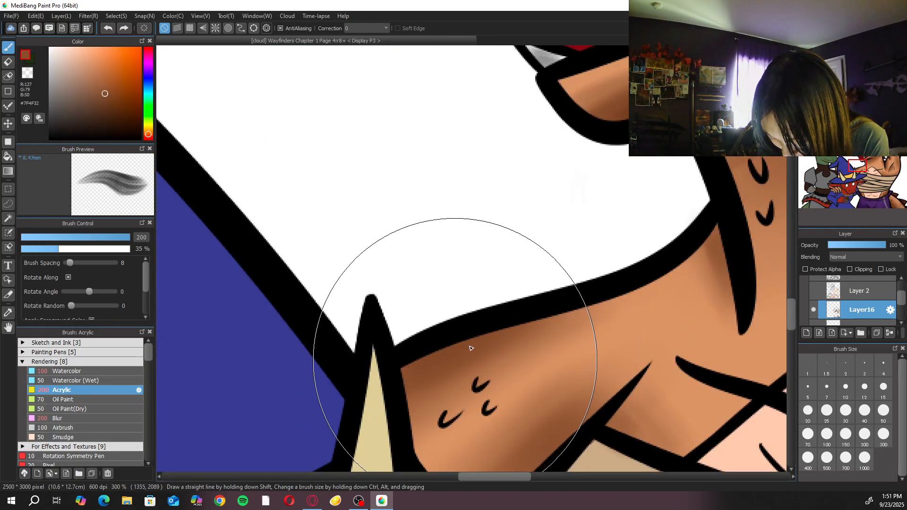
click(92, 381)
click(808, 410)
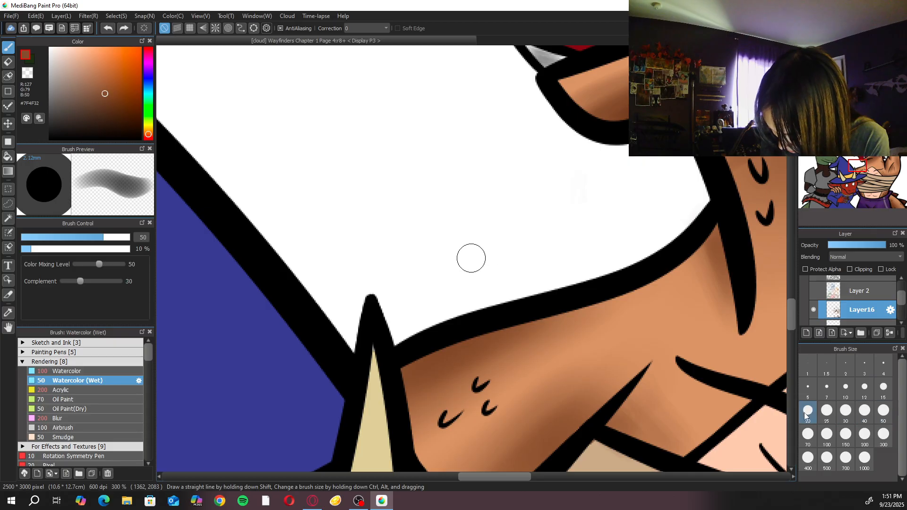
key(ctrl+minus)
key(ctrl+minus)
key(ctrl+minus)
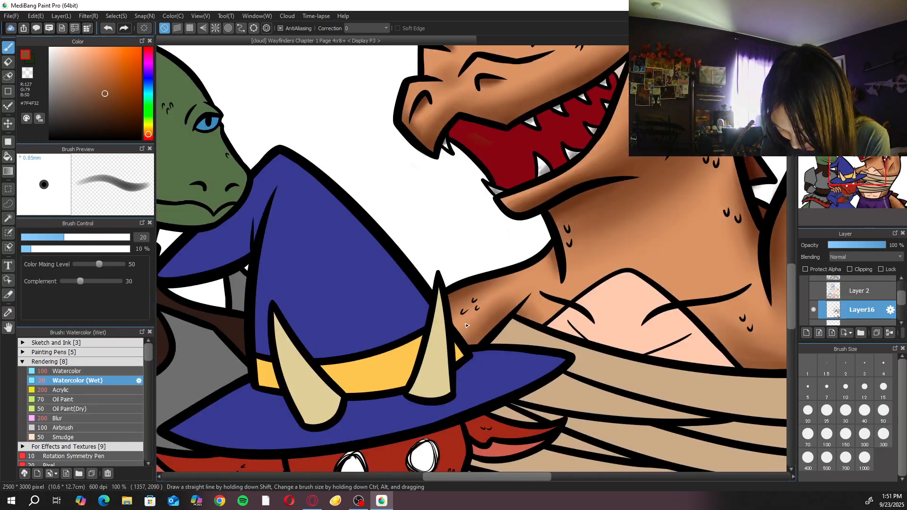
drag(467, 377, 586, 91)
key(ctrl+plus)
key(ctrl+plus)
drag(411, 269, 561, 353)
key(Left)
key(Left)
key(Left)
key(Left)
key(Left)
key(Left)
key(Left)
key(Left)
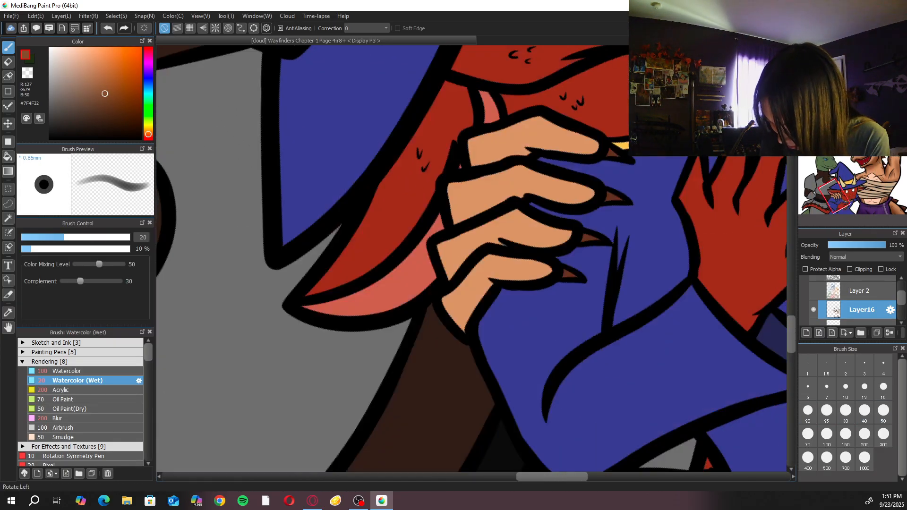
key(ctrl+plus)
mouse_move(551, 170)
mouse_down()
mouse_move(509, 245)
mouse_move(547, 159)
mouse_move(518, 228)
mouse_up()
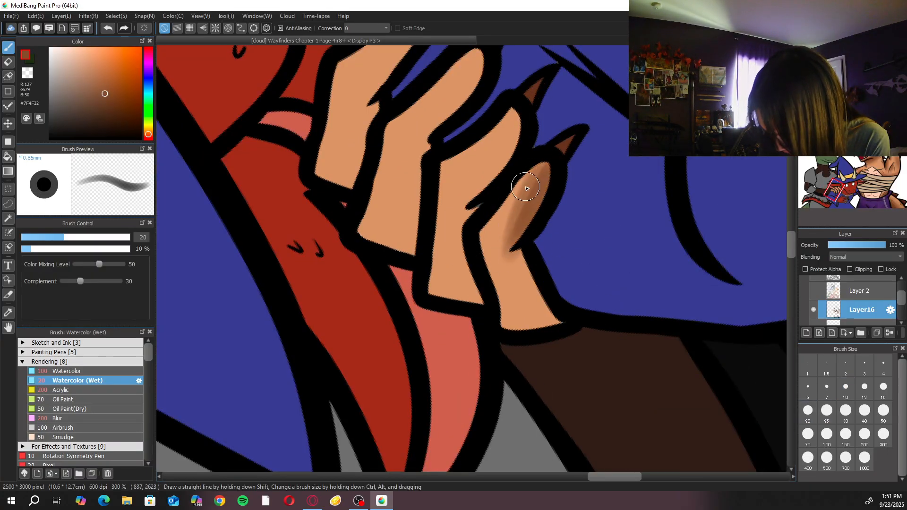
Extend the brown shading over the lowest finger and the two middle fingers, using Watercolor (Wet) at size 30
click(883, 411)
mouse_move(538, 179)
mouse_down()
mouse_move(525, 225)
mouse_move(563, 264)
mouse_move(560, 303)
mouse_move(513, 245)
mouse_move(557, 329)
mouse_move(519, 249)
mouse_move(538, 309)
mouse_move(516, 279)
mouse_move(509, 243)
mouse_move(533, 340)
mouse_move(516, 198)
mouse_move(528, 329)
mouse_move(508, 213)
mouse_move(521, 318)
mouse_move(483, 208)
mouse_move(466, 211)
mouse_move(482, 313)
mouse_move(457, 266)
mouse_move(454, 221)
mouse_move(462, 314)
mouse_move(466, 205)
mouse_move(478, 183)
mouse_move(465, 204)
mouse_move(523, 137)
mouse_up()
click(846, 411)
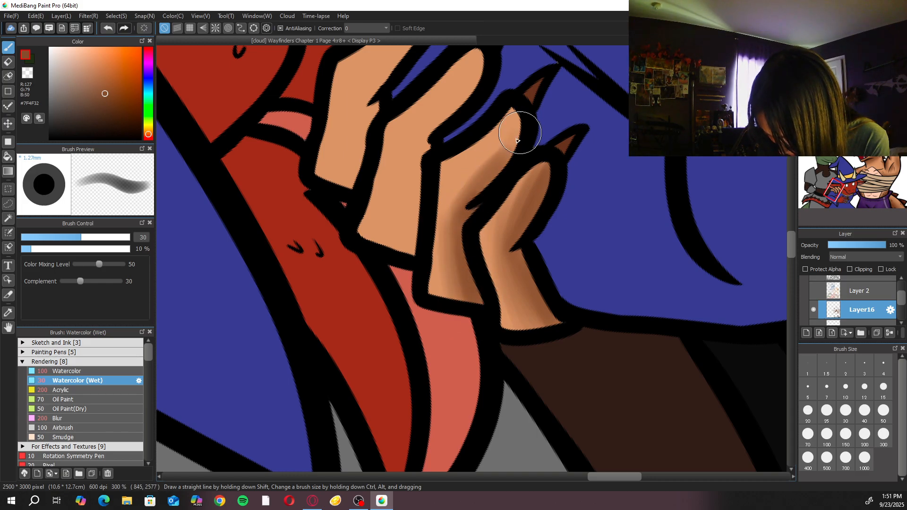
scroll(516, 254, up, 3)
mouse_move(522, 268)
mouse_down()
mouse_move(486, 283)
mouse_move(527, 210)
mouse_move(482, 310)
mouse_up()
scroll(486, 264, up, 3)
mouse_move(486, 264)
mouse_down()
mouse_move(460, 256)
mouse_move(467, 258)
mouse_move(517, 172)
mouse_move(468, 237)
mouse_move(514, 189)
mouse_move(482, 241)
mouse_move(513, 188)
mouse_move(456, 267)
mouse_move(447, 340)
mouse_move(452, 281)
mouse_move(450, 304)
mouse_up()
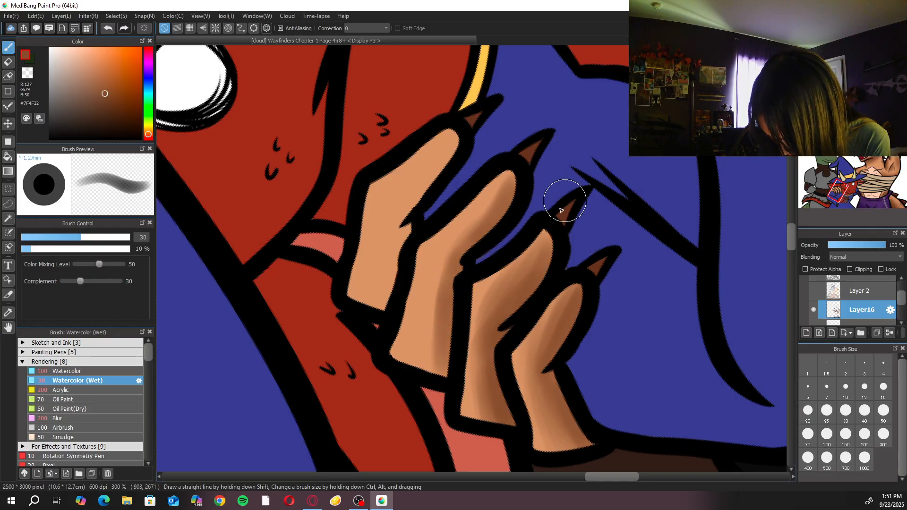
mouse_move(455, 263)
mouse_down()
mouse_move(426, 343)
mouse_move(450, 312)
mouse_move(447, 349)
mouse_move(460, 277)
mouse_move(514, 196)
mouse_move(472, 257)
mouse_move(508, 186)
mouse_move(449, 276)
mouse_up()
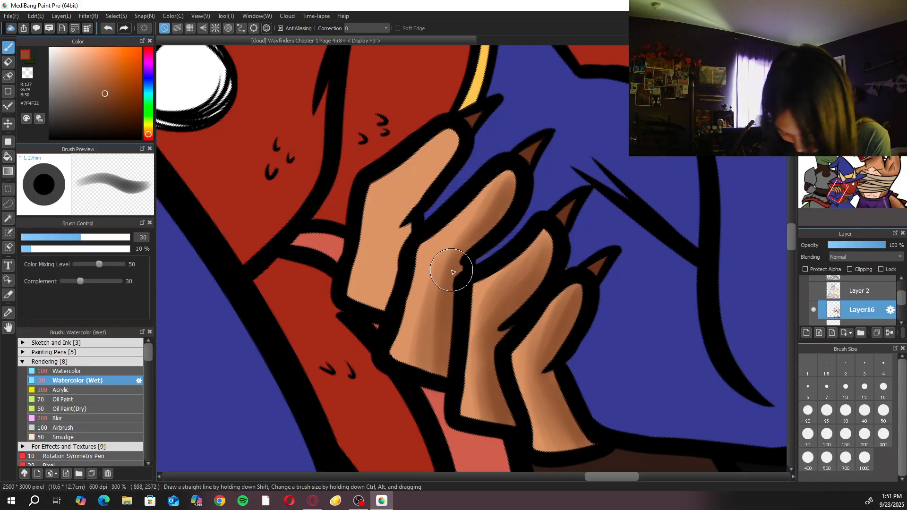
Smooth the finger shading with Blur at size 50 and shade the uppermost finger in brown with Watercolor (Wet) at size 30
click(103, 416)
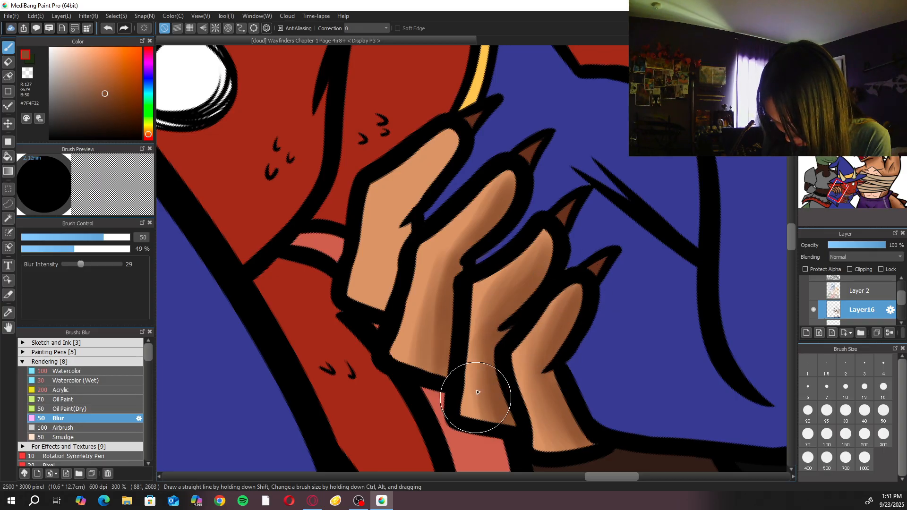
click(92, 382)
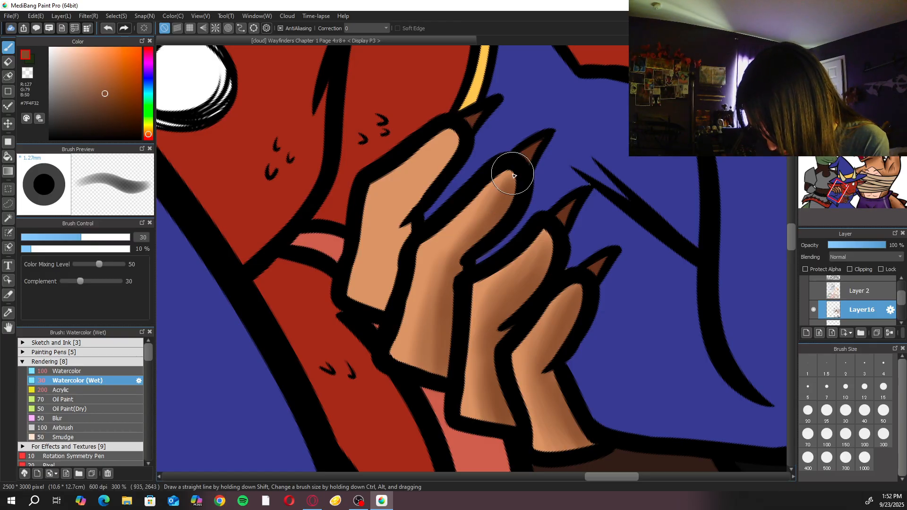
mouse_move(430, 174)
mouse_down()
mouse_move(447, 159)
mouse_move(471, 257)
mouse_move(433, 167)
mouse_move(456, 145)
mouse_move(405, 242)
mouse_up()
mouse_move(454, 132)
mouse_down()
mouse_move(392, 247)
mouse_move(421, 170)
mouse_move(392, 325)
mouse_move(385, 296)
mouse_move(399, 214)
mouse_move(386, 246)
mouse_up()
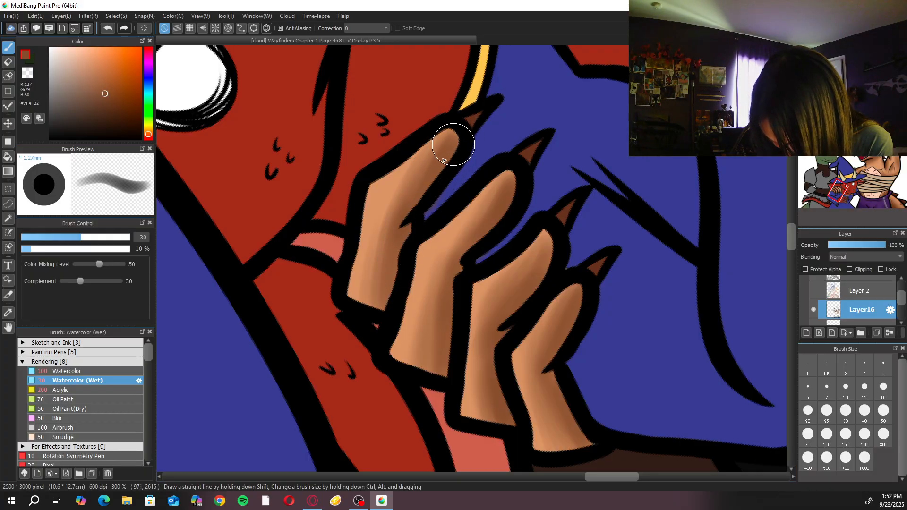
Shade the underside of the green lizard's jaw and its upper neck in dark green #212F16 with Acrylic at size 200
scroll(418, 238, down, 6)
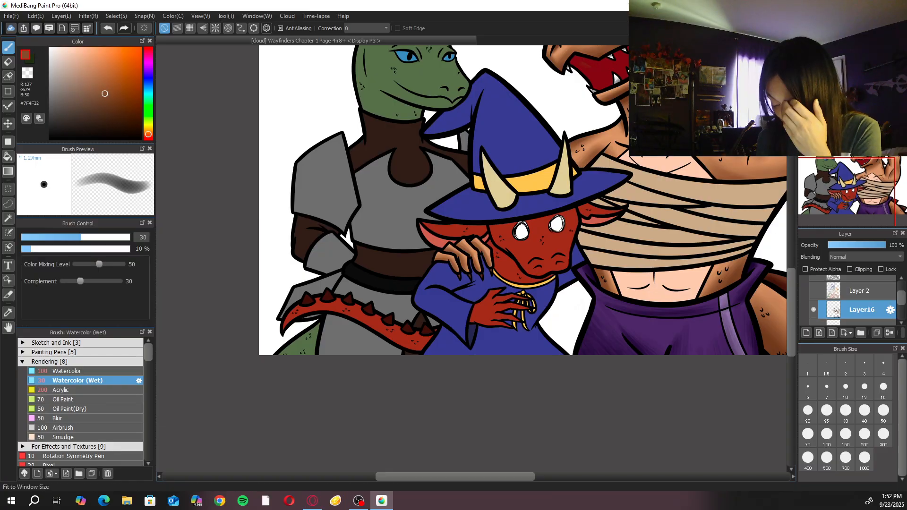
scroll(473, 257, down, 1)
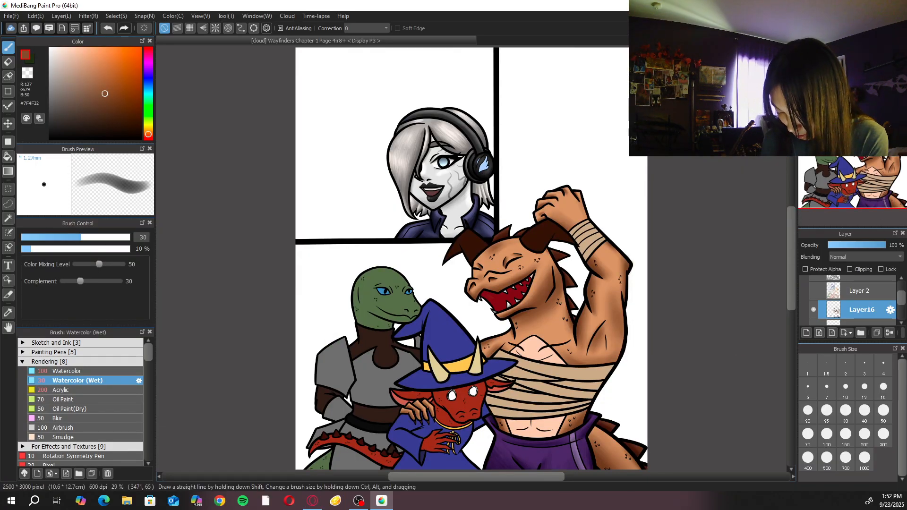
key(x)
scroll(463, 260, up, 2)
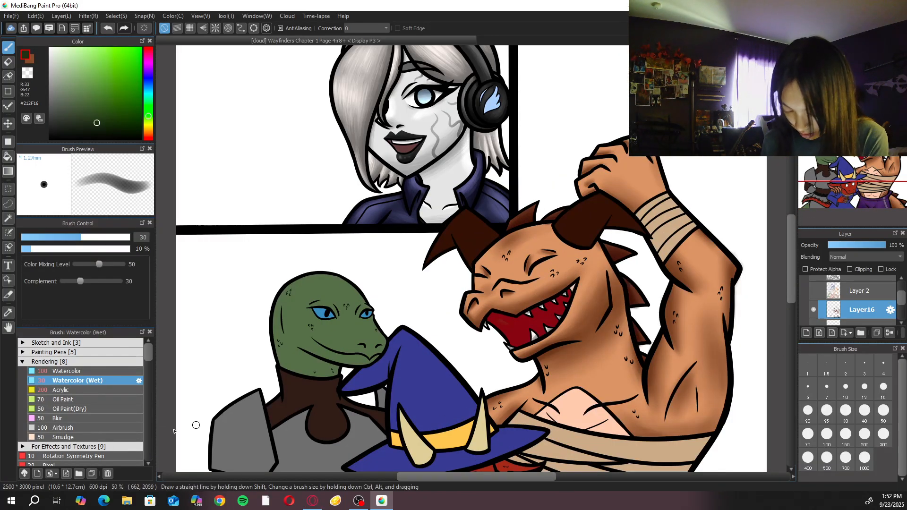
click(91, 389)
drag(527, 343, 633, 250)
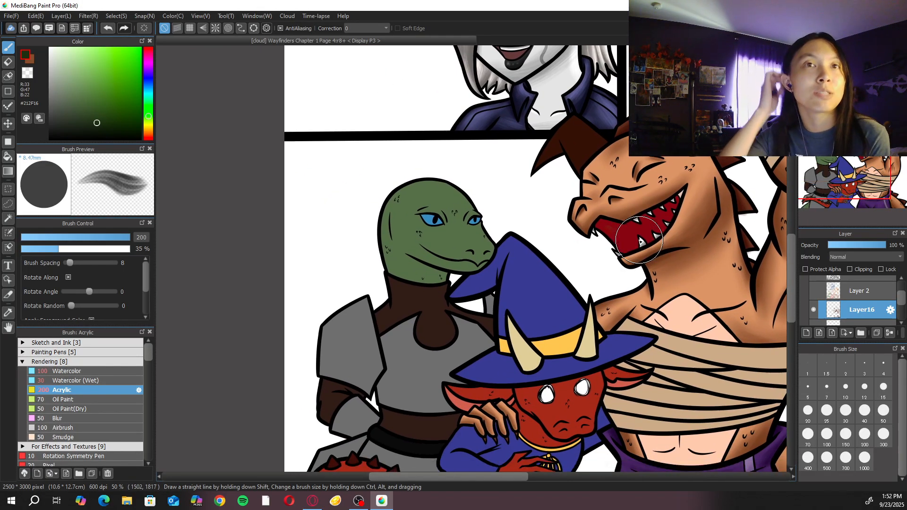
key(ctrl+plus)
key(ctrl+plus)
drag(376, 197, 499, 278)
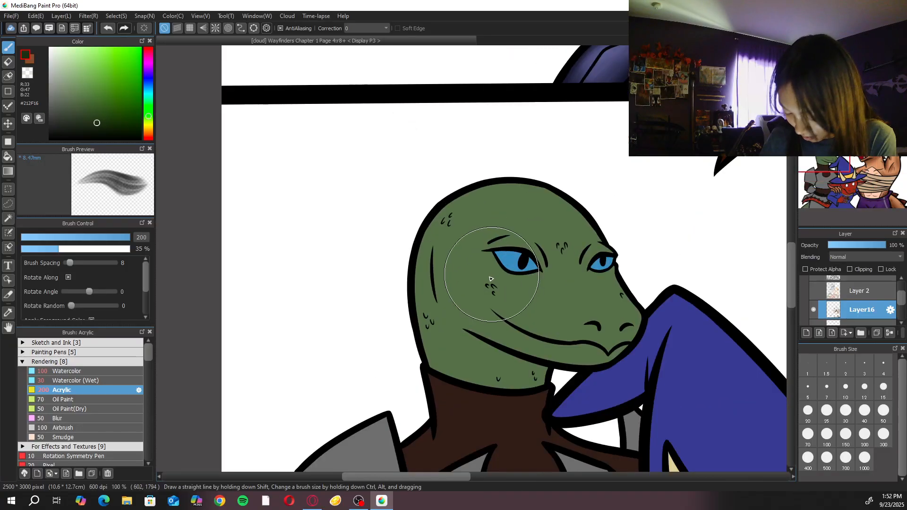
mouse_move(458, 319)
mouse_down()
mouse_move(548, 358)
mouse_move(463, 321)
mouse_move(542, 357)
mouse_up()
drag(466, 328, 551, 376)
drag(467, 338, 555, 386)
drag(456, 320, 537, 376)
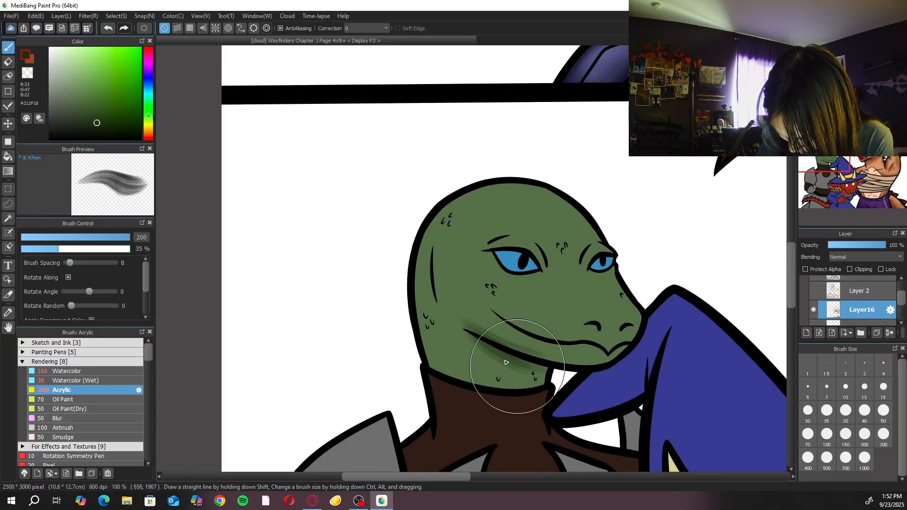
drag(459, 334, 550, 389)
mouse_move(466, 353)
mouse_down()
mouse_move(543, 374)
mouse_move(530, 391)
mouse_move(543, 377)
mouse_up()
mouse_move(450, 313)
mouse_down()
mouse_move(503, 351)
mouse_move(445, 315)
mouse_move(500, 361)
mouse_move(437, 321)
mouse_move(484, 363)
mouse_move(443, 333)
mouse_move(511, 389)
mouse_move(449, 347)
mouse_move(516, 394)
mouse_move(455, 354)
mouse_move(541, 360)
mouse_move(460, 307)
mouse_move(504, 341)
mouse_move(502, 333)
mouse_move(607, 364)
mouse_move(512, 342)
mouse_move(590, 362)
mouse_up()
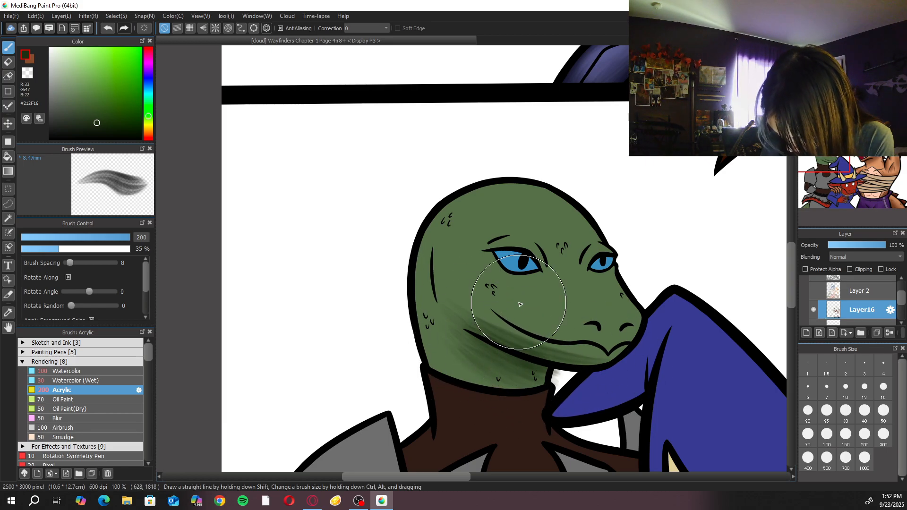
Extend the dark green shading along the lizard's lower jaw and chin, and soften it at the cheek with Blur at size 200
key(ctrl+minus)
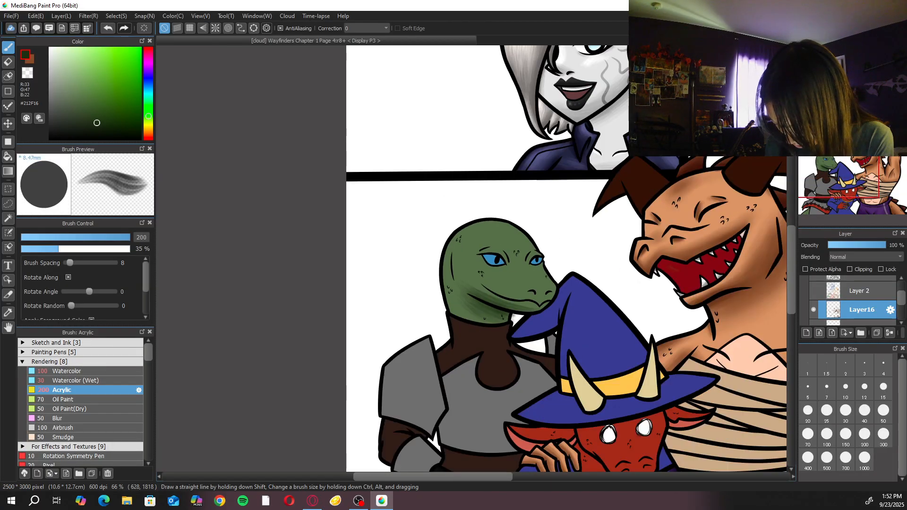
drag(583, 202, 576, 215)
key(ctrl+plus)
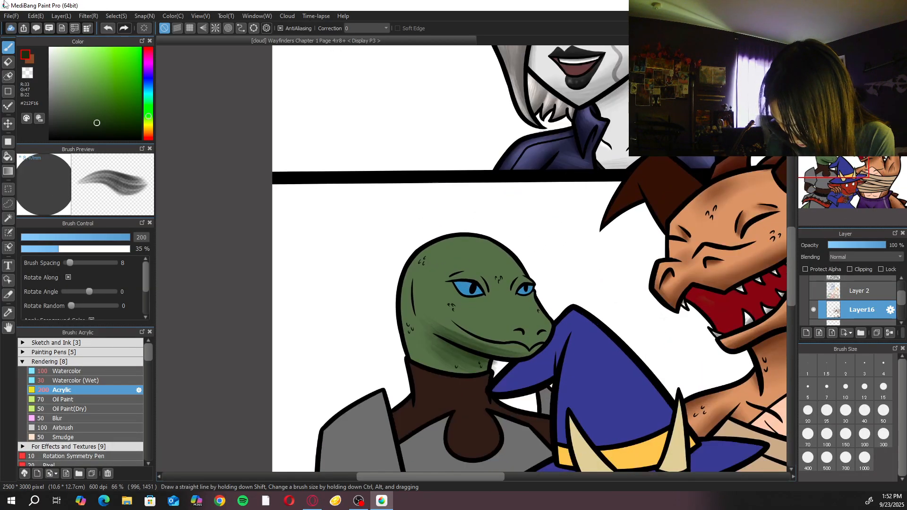
key(Right)
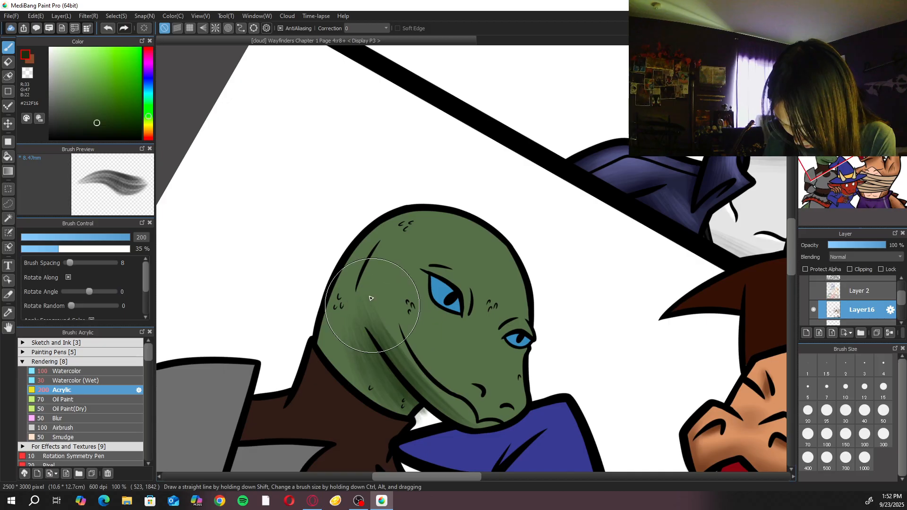
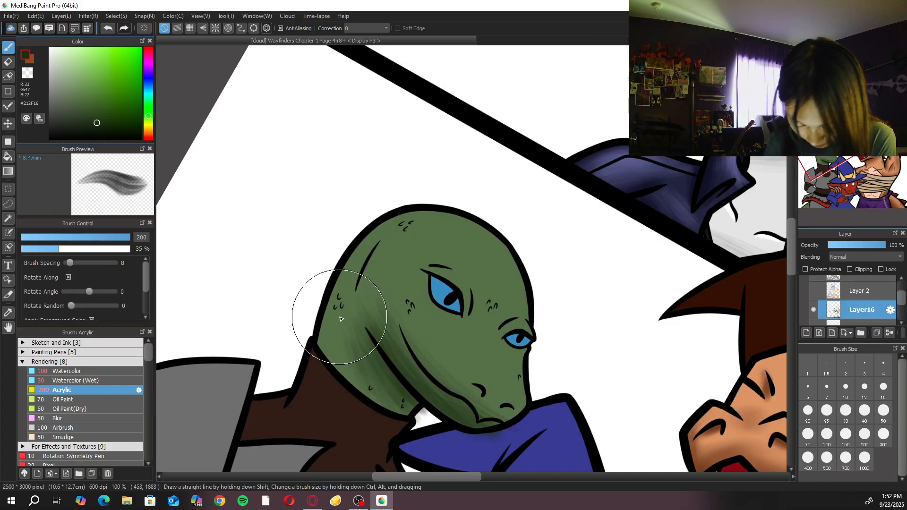
click(107, 418)
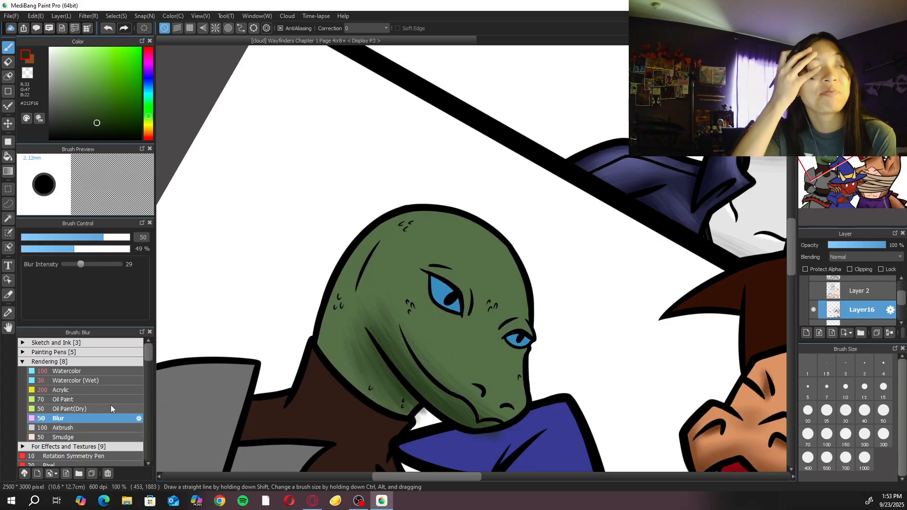
click(864, 434)
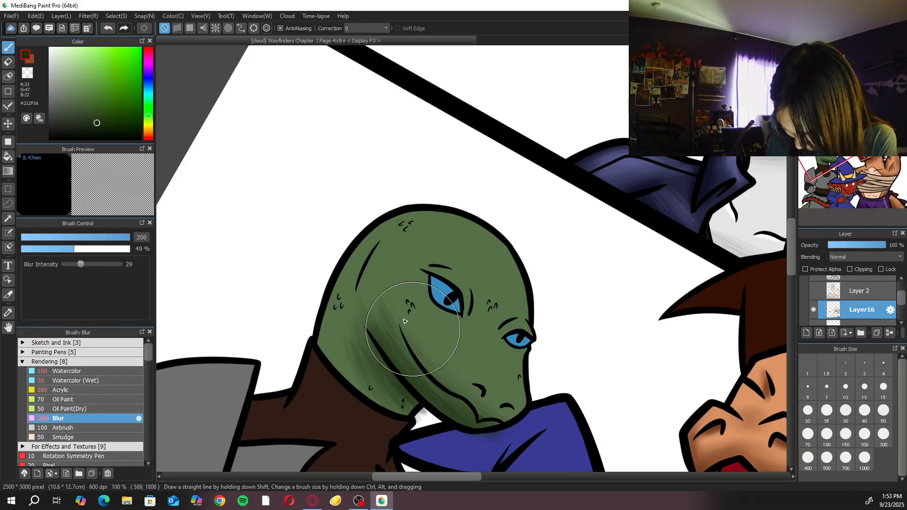
Add dark green Acrylic shading to the lizard's cheek and shade its nostrils with the brush at size 20
click(114, 390)
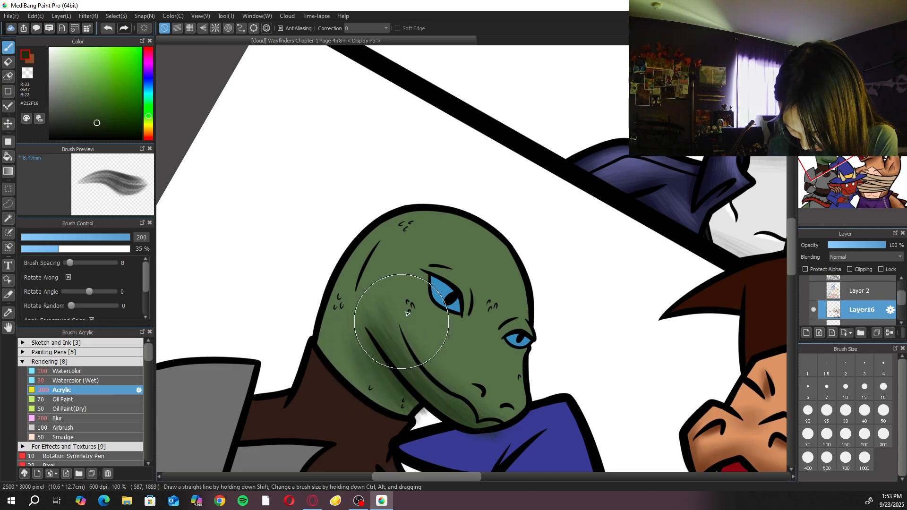
scroll(401, 226, up, 2)
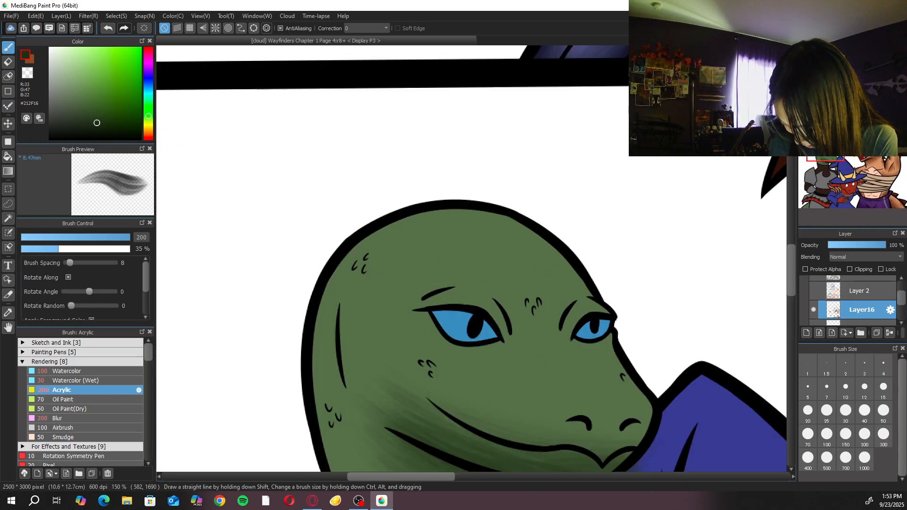
click(808, 410)
drag(656, 372, 638, 366)
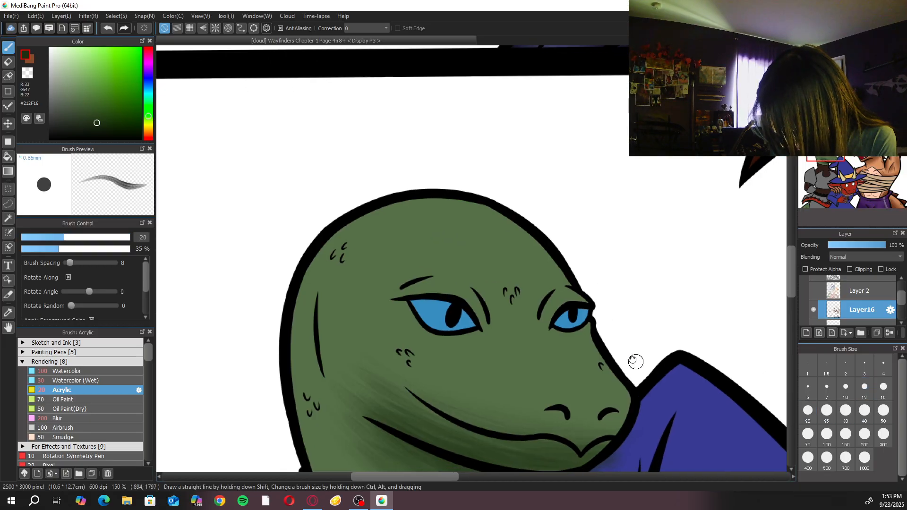
scroll(642, 344, up, 1)
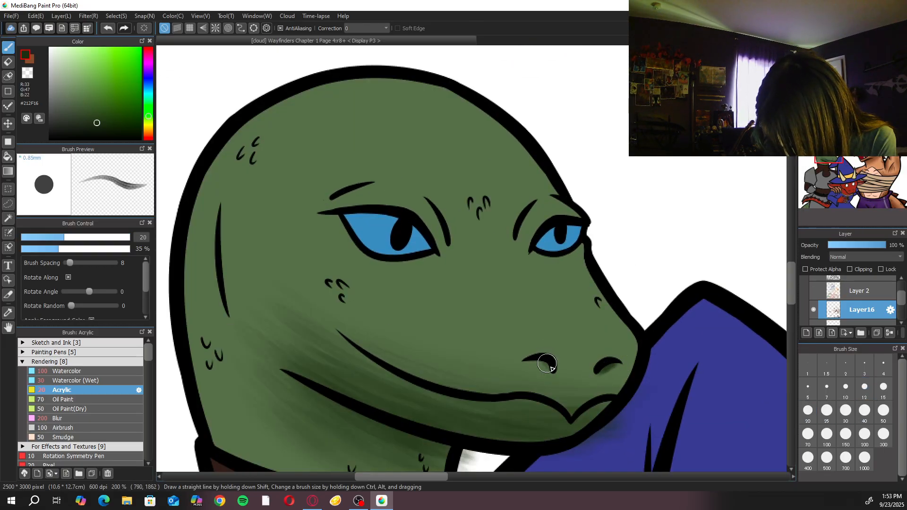
scroll(527, 323, down, 2)
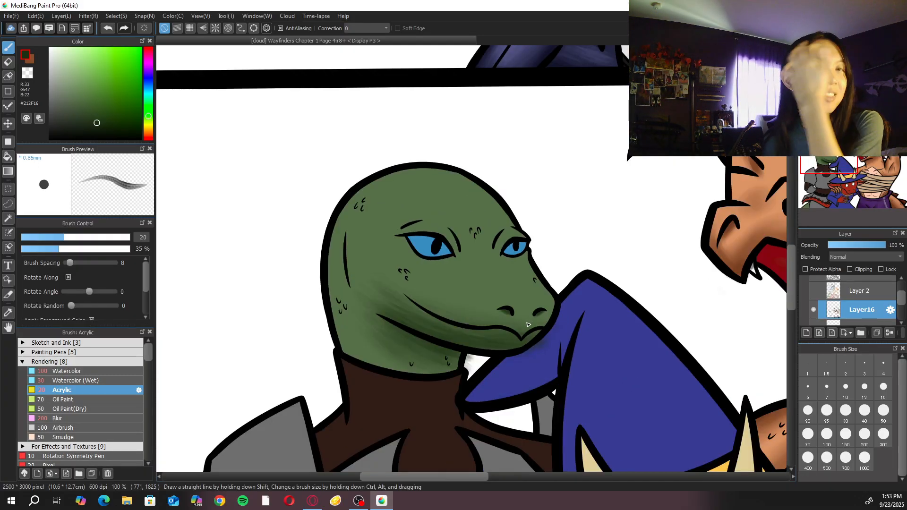
Shade the creases around both of the green lizard's eyes in dark green #212F16 with Acrylic at size 50
scroll(433, 217, up, 3)
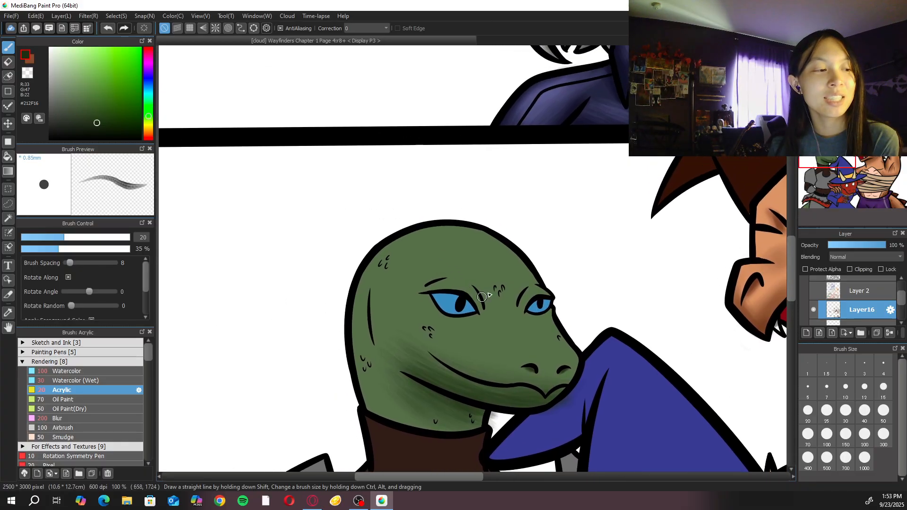
drag(522, 282, 528, 253)
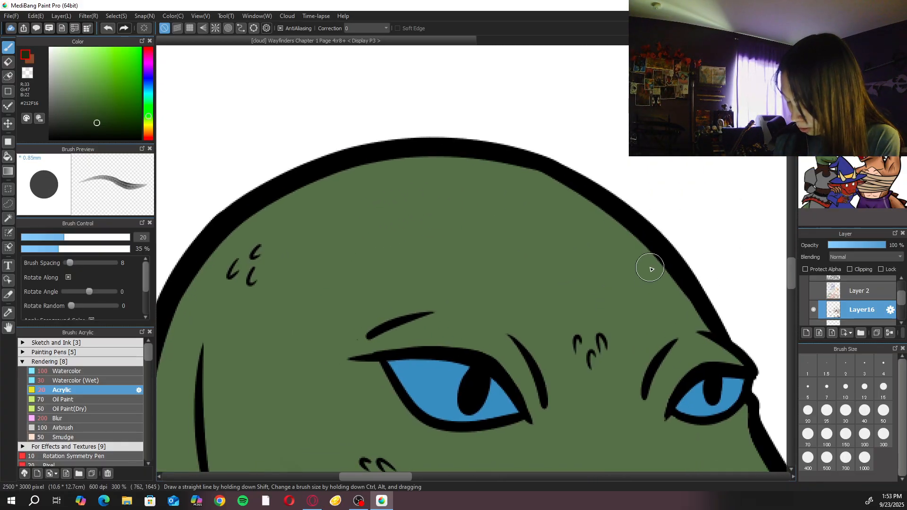
click(883, 411)
mouse_move(536, 380)
mouse_down()
mouse_move(522, 365)
mouse_move(522, 375)
mouse_move(502, 375)
mouse_up()
mouse_move(387, 331)
mouse_down()
mouse_move(370, 346)
mouse_move(385, 335)
mouse_move(392, 347)
mouse_move(418, 346)
mouse_move(392, 347)
mouse_up()
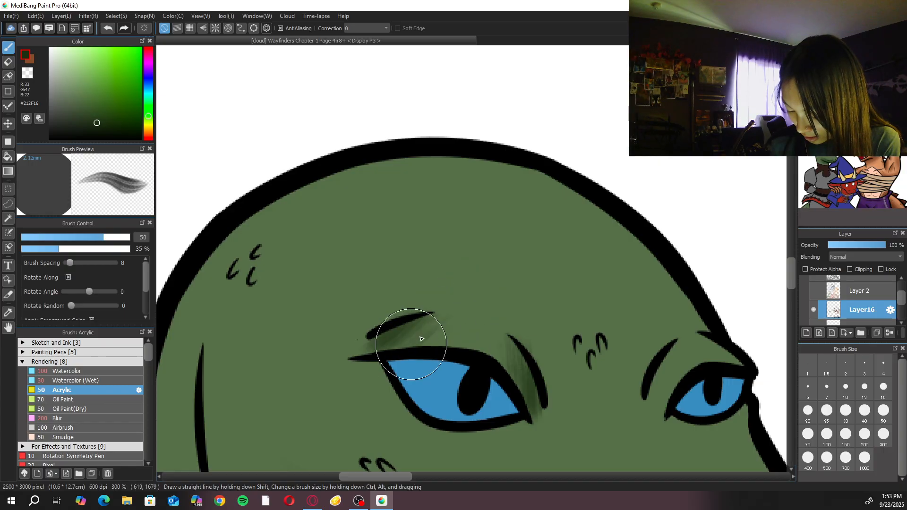
key(e)
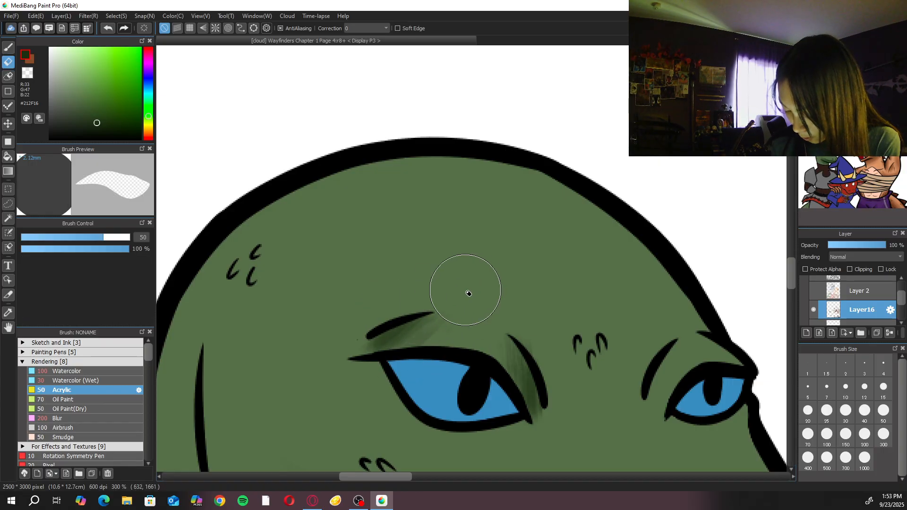
key(b)
mouse_move(668, 375)
mouse_down()
mouse_move(659, 405)
mouse_move(658, 395)
mouse_move(684, 386)
mouse_up()
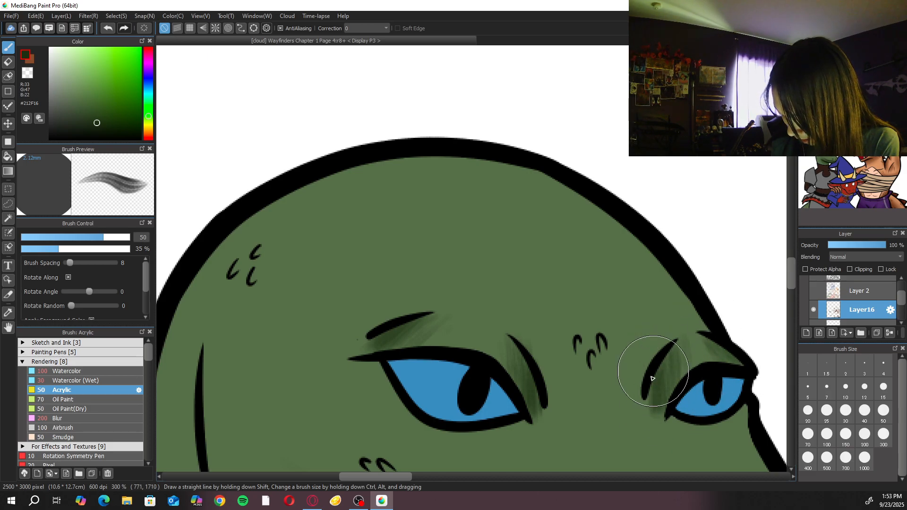
Shade the back of the lizard's head and neck with Acrylic at size 200 and erase the spill outside the outline
scroll(657, 378, down, 4)
scroll(662, 380, up, 2)
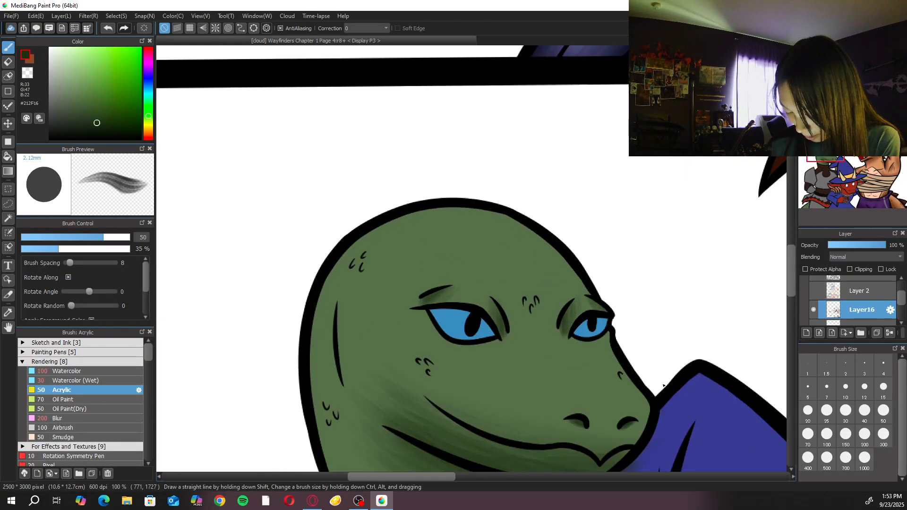
click(864, 434)
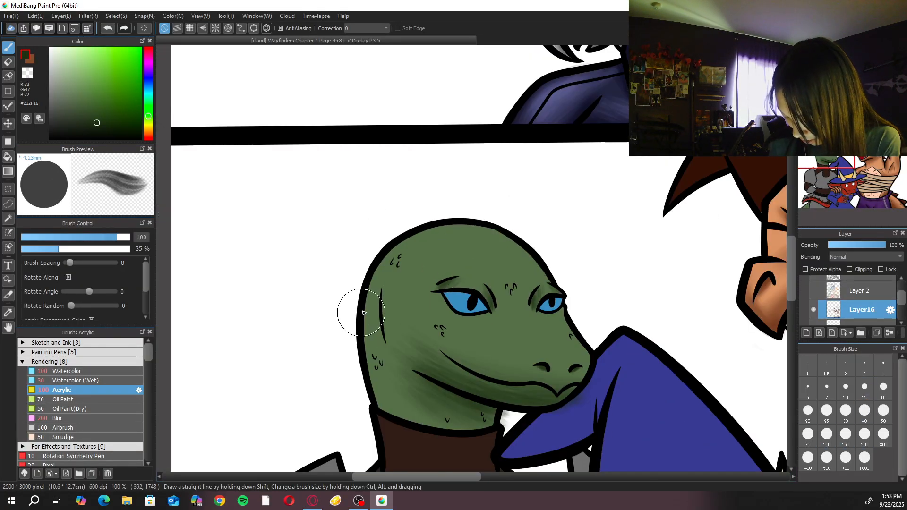
click(864, 433)
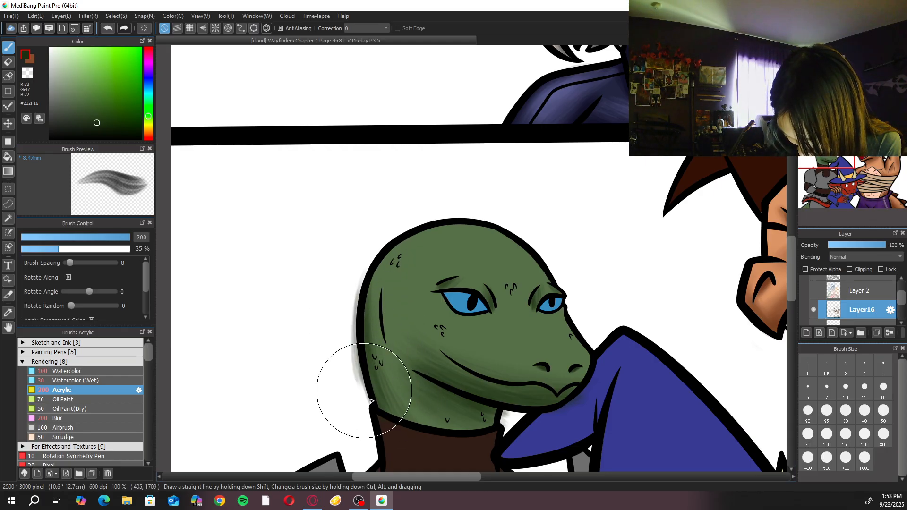
key(e)
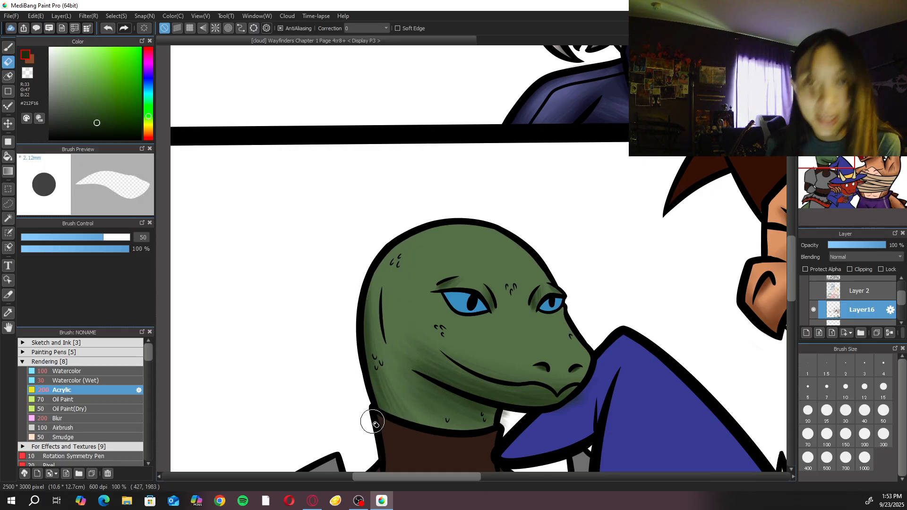
Shade the top of the lizard's head and forehead in dark green with Acrylic at size 200 and erase the spill outside the outline
key(b)
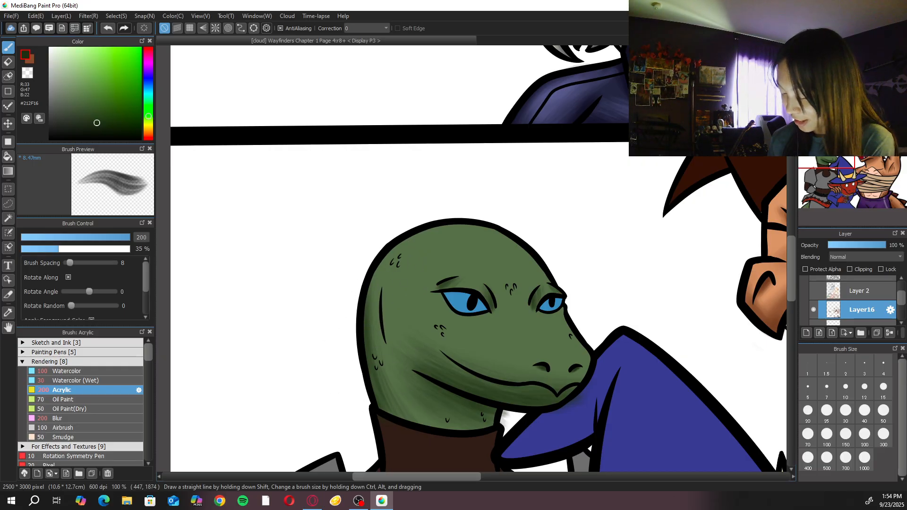
click(843, 52)
click(843, 53)
click(843, 53)
click(843, 53)
click(843, 53)
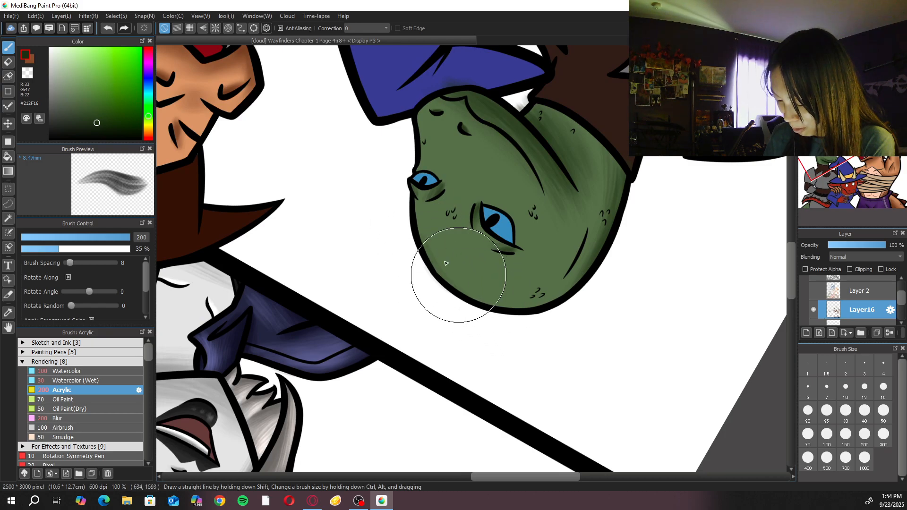
key(ctrl+plus)
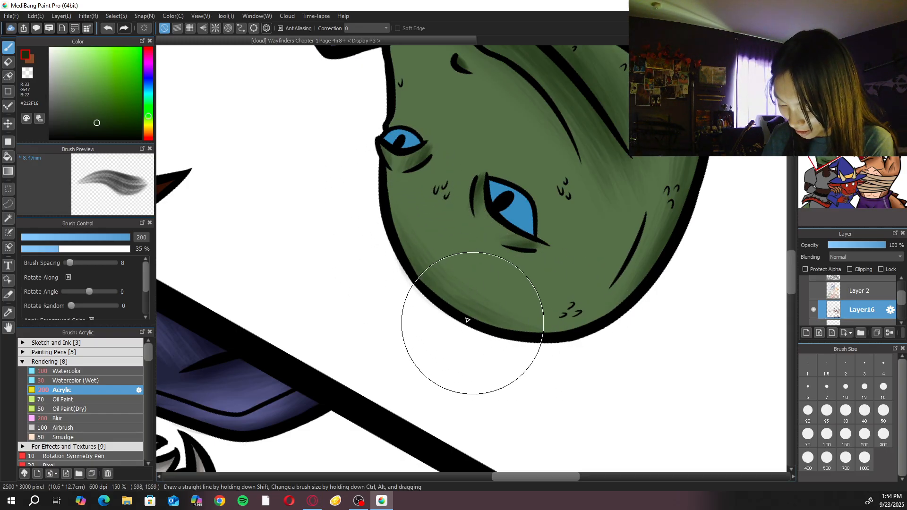
key(e)
key(b)
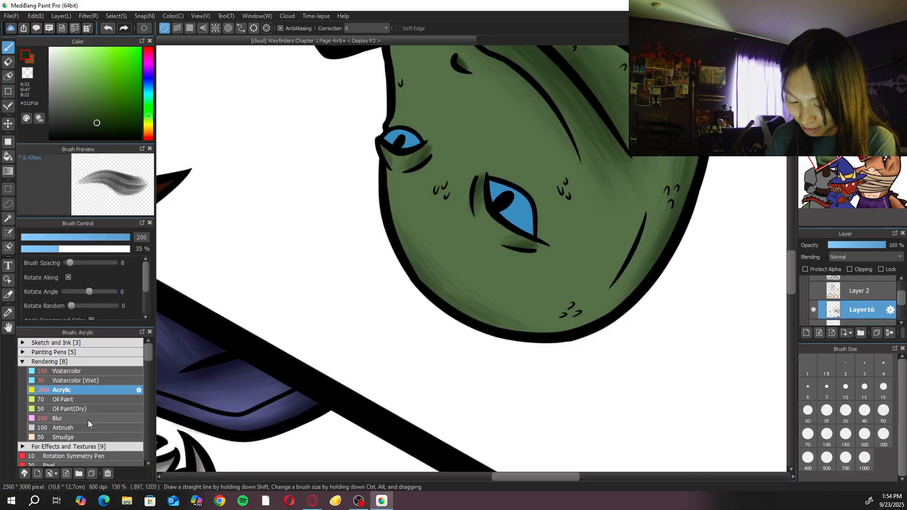
Soften the dark green shading along the lizard's forehead and crown with Blur at size 200
click(90, 417)
mouse_move(414, 229)
mouse_down()
mouse_move(472, 281)
mouse_move(411, 220)
mouse_move(529, 303)
mouse_up()
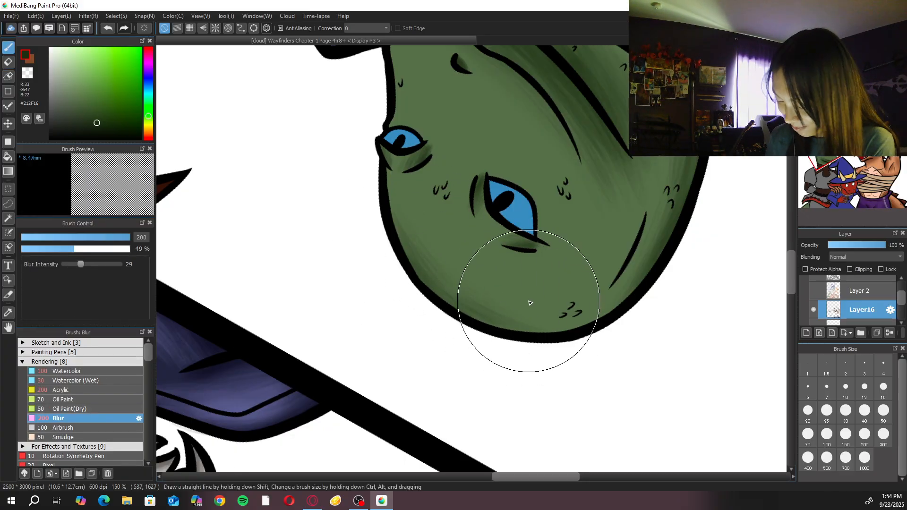
click(857, 52)
click(819, 52)
click(819, 52)
key(ctrl+minus)
key(ctrl+plus)
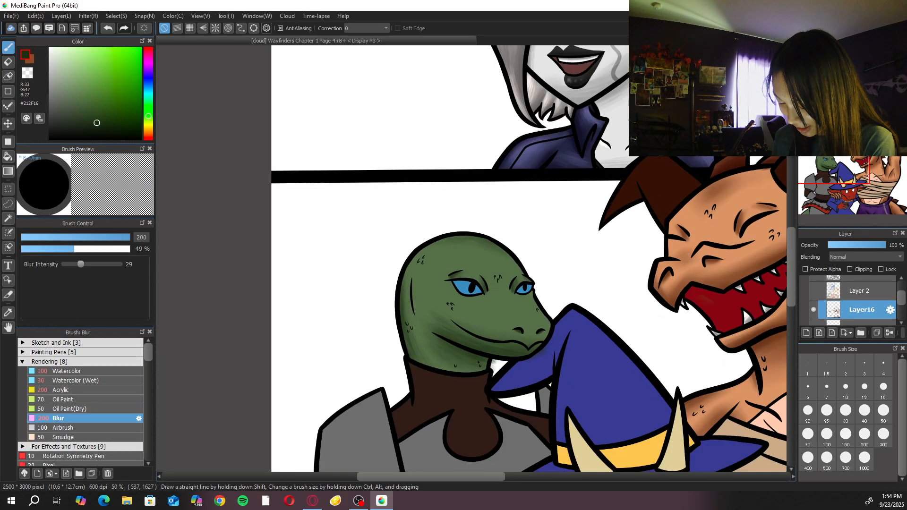
key(ctrl+plus)
Deepen the dark green shading on the lizard's cheek and the back of its head with Acrylic at size 200
click(94, 390)
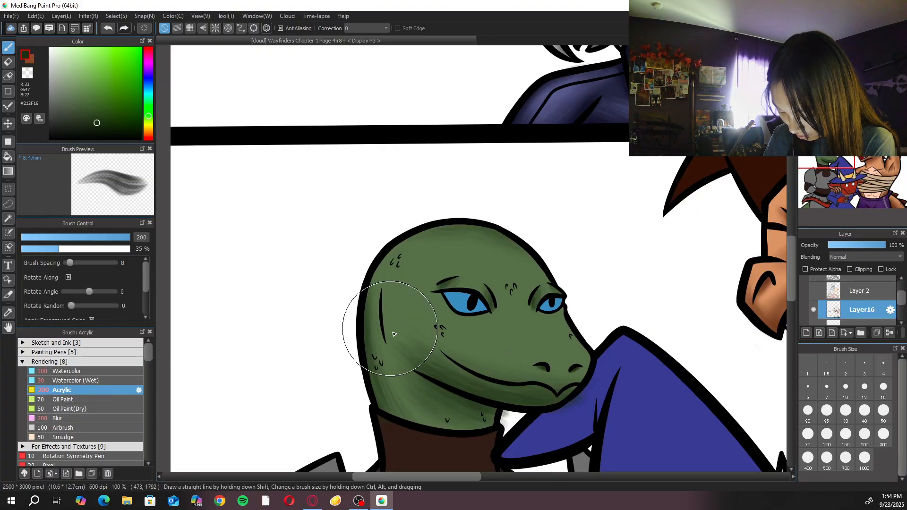
mouse_move(411, 349)
mouse_down()
mouse_move(441, 382)
mouse_move(391, 347)
mouse_move(460, 393)
mouse_move(389, 352)
mouse_move(443, 390)
mouse_move(379, 325)
mouse_up()
mouse_move(427, 393)
mouse_down()
mouse_move(372, 344)
mouse_move(416, 390)
mouse_move(375, 352)
mouse_move(401, 369)
mouse_move(379, 331)
mouse_move(470, 382)
mouse_move(398, 326)
mouse_move(395, 344)
mouse_move(374, 323)
mouse_move(400, 364)
mouse_move(372, 333)
mouse_move(396, 381)
mouse_move(376, 346)
mouse_move(375, 269)
mouse_move(387, 225)
mouse_up()
key(ctrl+minus)
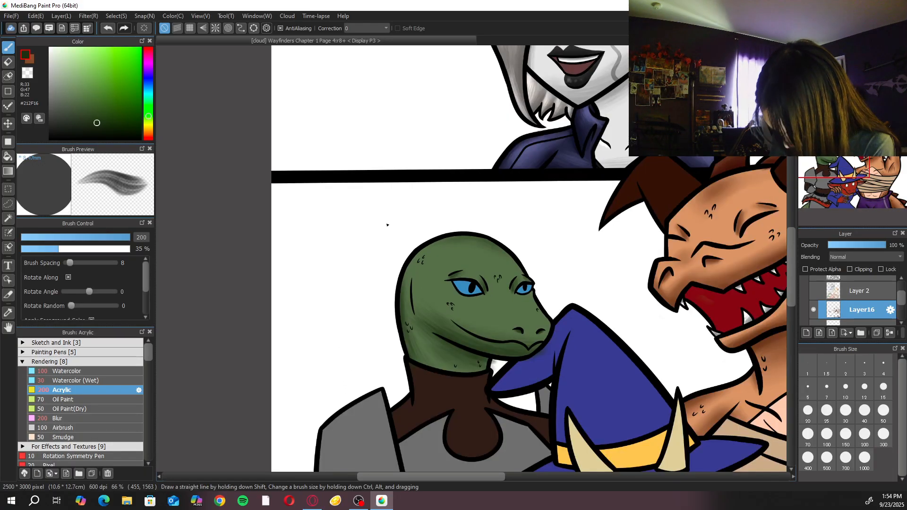
Erase the stray green shading beneath the lizard's chin, on the blue hat and in the white gap beside the neck
key(ctrl+plus)
key(ctrl+plus)
drag(619, 341, 604, 250)
key(e)
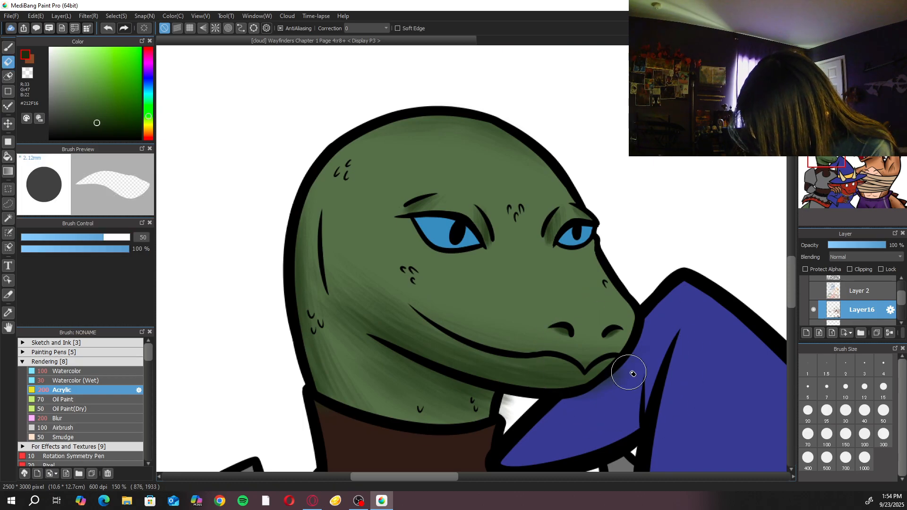
drag(501, 413, 510, 409)
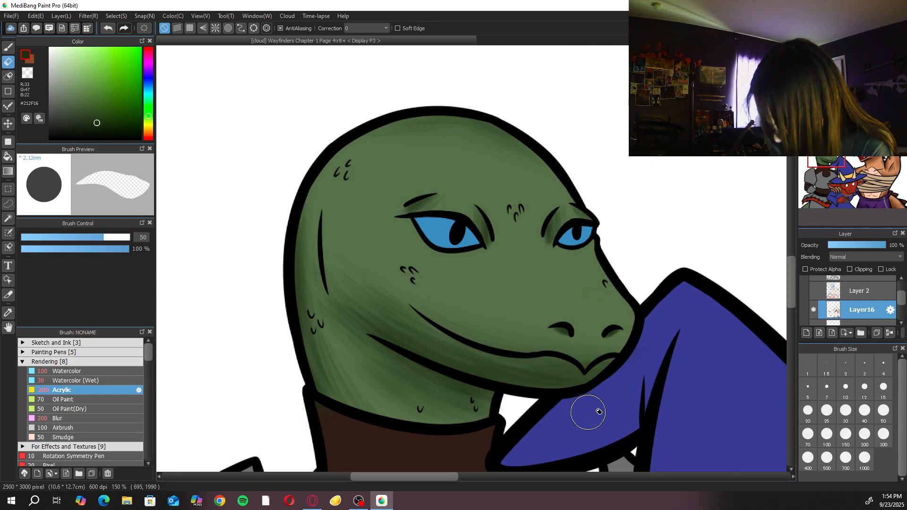
Shade the lizard's green scaled area beneath the red tail with Acrylic at size 150 and erase the spill around it
key(ctrl+minus)
key(ctrl+minus)
scroll(414, 362, down, 3)
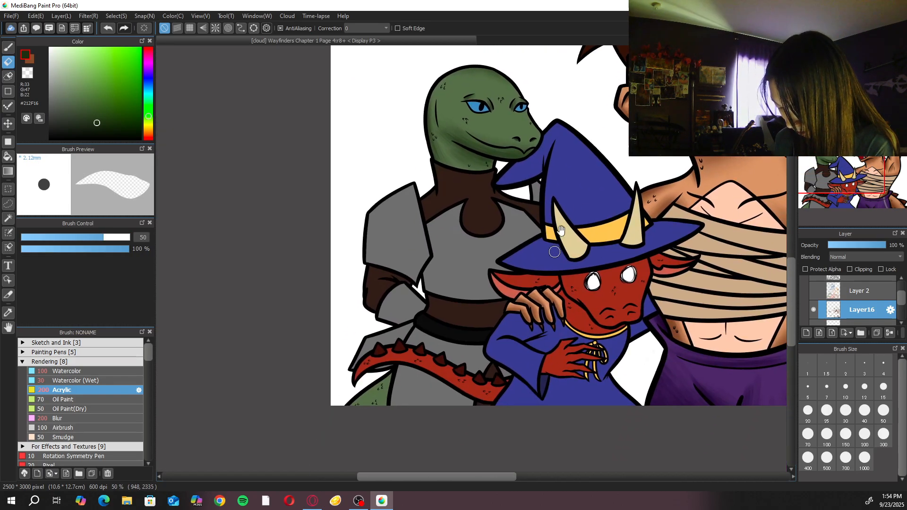
key(b)
key(ctrl+plus)
key(ctrl+plus)
key(ctrl+plus)
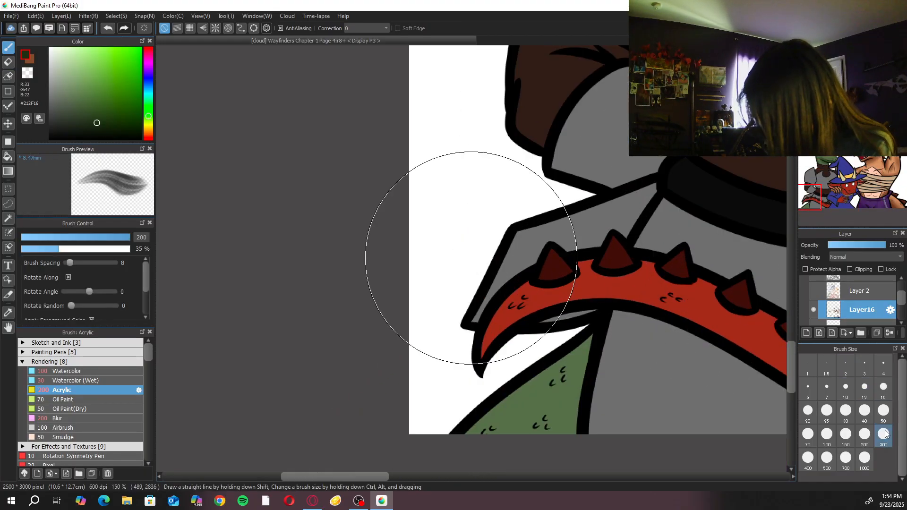
click(846, 433)
mouse_move(536, 425)
mouse_down()
mouse_move(597, 416)
mouse_move(524, 429)
mouse_move(539, 395)
mouse_move(588, 361)
mouse_move(588, 401)
mouse_move(577, 389)
mouse_move(594, 384)
mouse_move(537, 433)
mouse_move(602, 358)
mouse_move(564, 375)
mouse_move(608, 329)
mouse_move(471, 444)
mouse_up()
key(e)
drag(613, 321, 597, 473)
scroll(623, 378, down, 3)
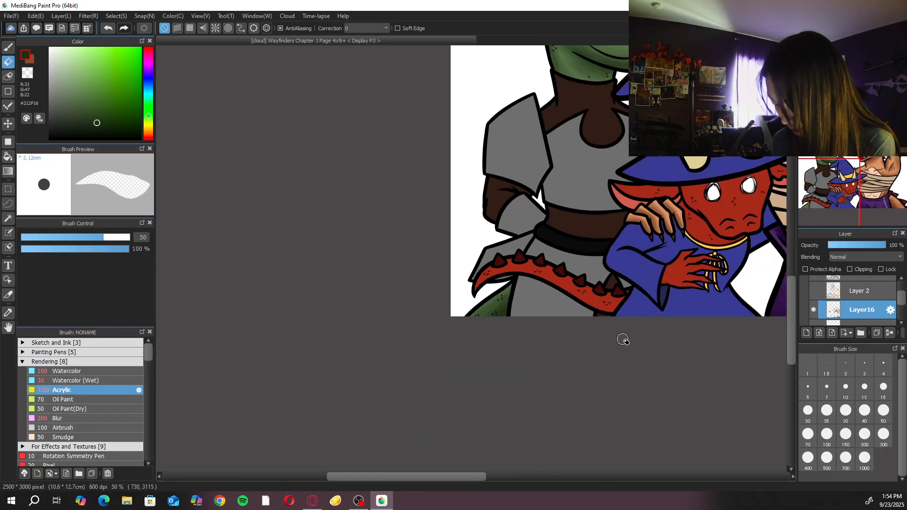
Sample the lizard's eye blue, darken it to #0D2357, and shade the far eye with Acrylic at size 30
key(b)
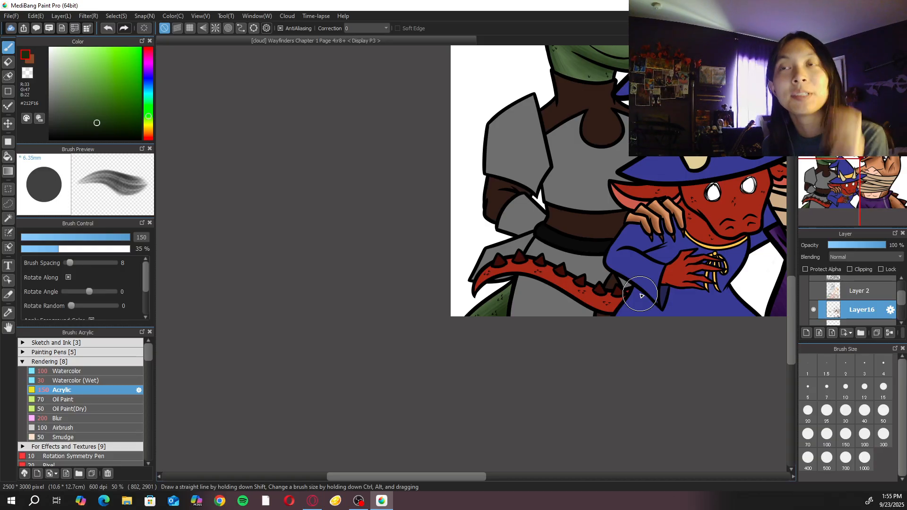
scroll(530, 400, up, 4)
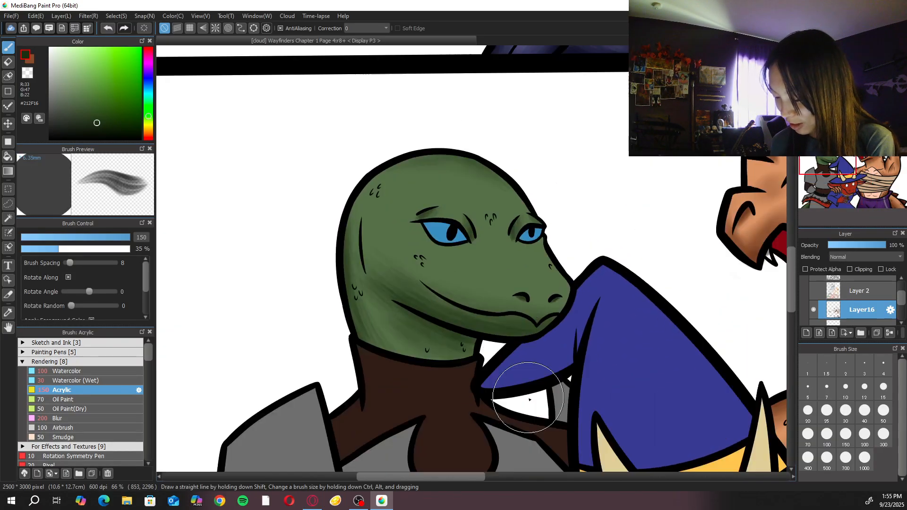
alt+click(402, 201)
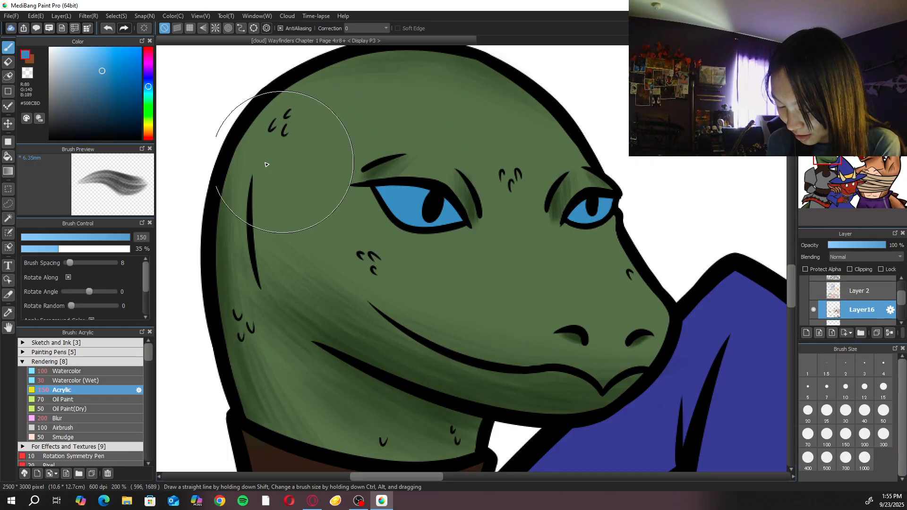
drag(151, 88, 151, 85)
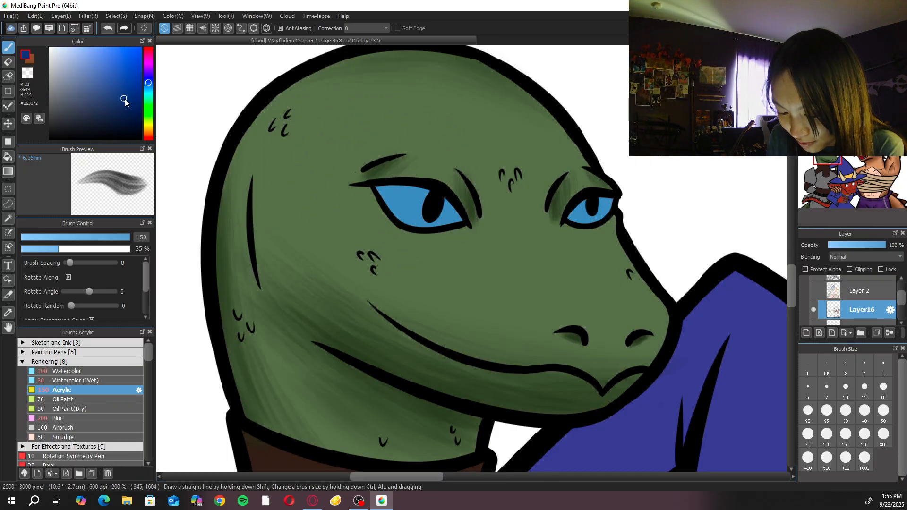
drag(515, 161, 516, 314)
key(Left)
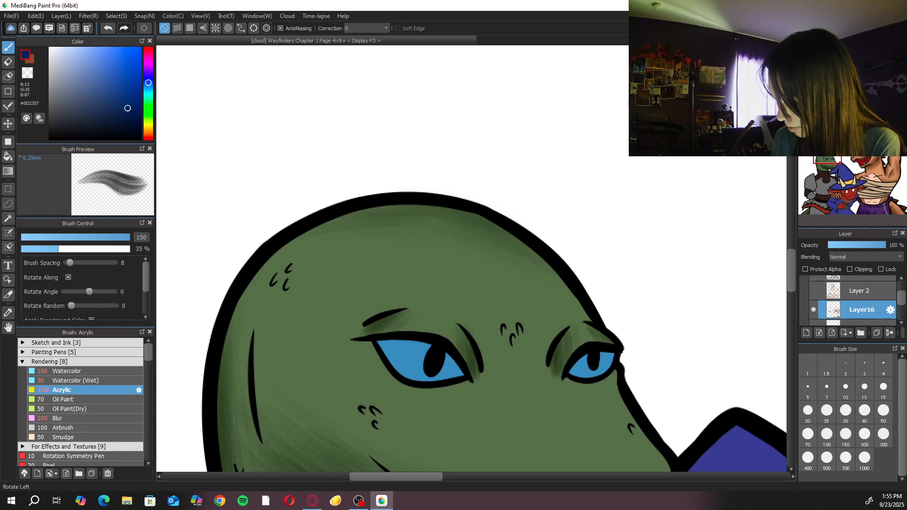
key(Left)
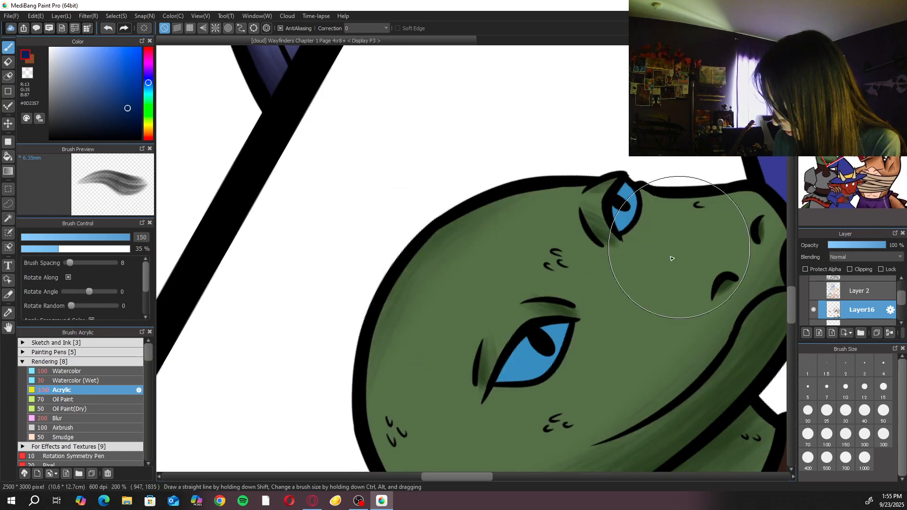
scroll(682, 245, up, 1)
drag(605, 274, 494, 323)
click(843, 414)
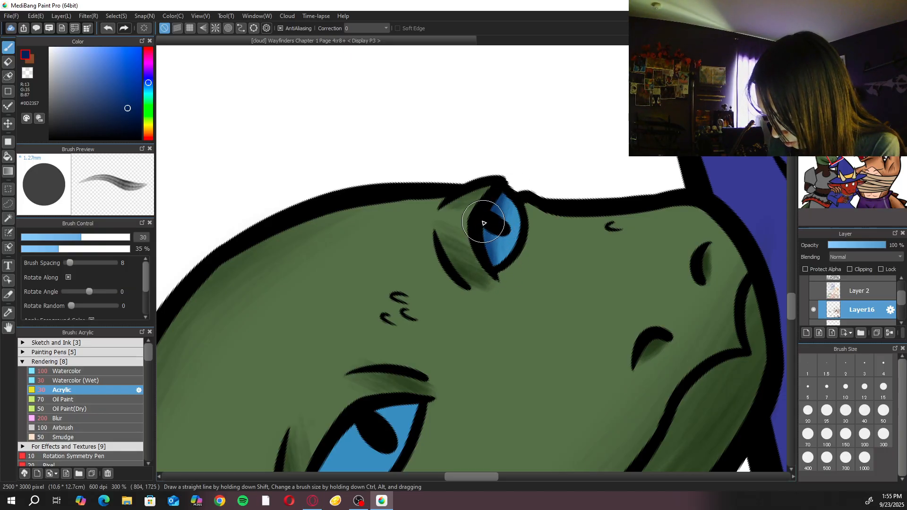
Shade the upper part and inner edge of the lizard's near eye in dark blue #0D2357 with Acrylic at size 30
mouse_move(408, 298)
mouse_down()
mouse_move(480, 246)
mouse_move(554, 225)
mouse_move(602, 170)
mouse_up()
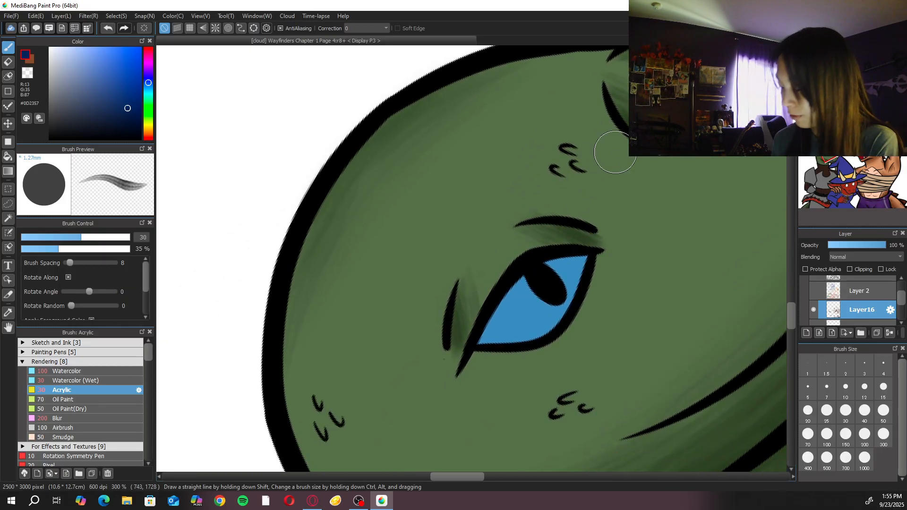
key(Left)
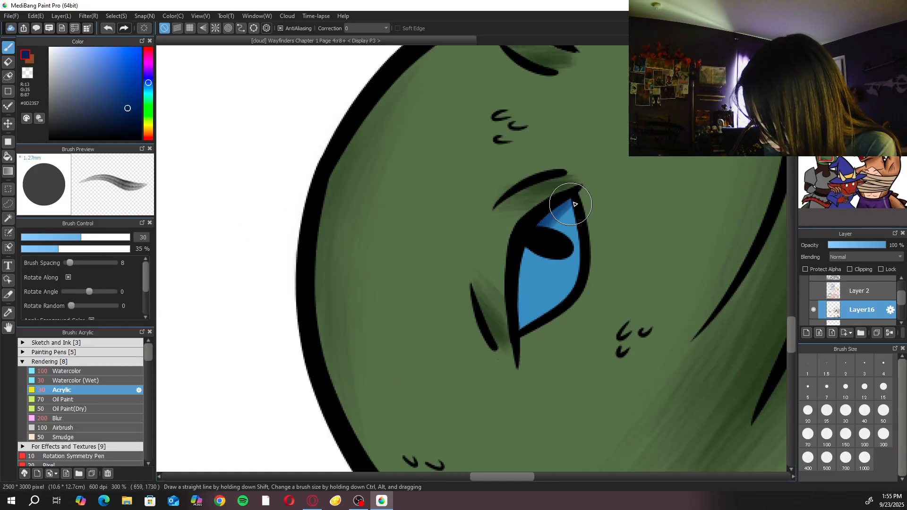
mouse_move(577, 214)
mouse_down()
mouse_move(528, 241)
mouse_move(531, 233)
mouse_move(517, 331)
mouse_move(540, 239)
mouse_move(532, 321)
mouse_move(550, 260)
mouse_move(539, 329)
mouse_move(541, 257)
mouse_move(524, 260)
mouse_move(524, 244)
mouse_move(539, 231)
mouse_move(530, 258)
mouse_move(563, 202)
mouse_move(537, 240)
mouse_up()
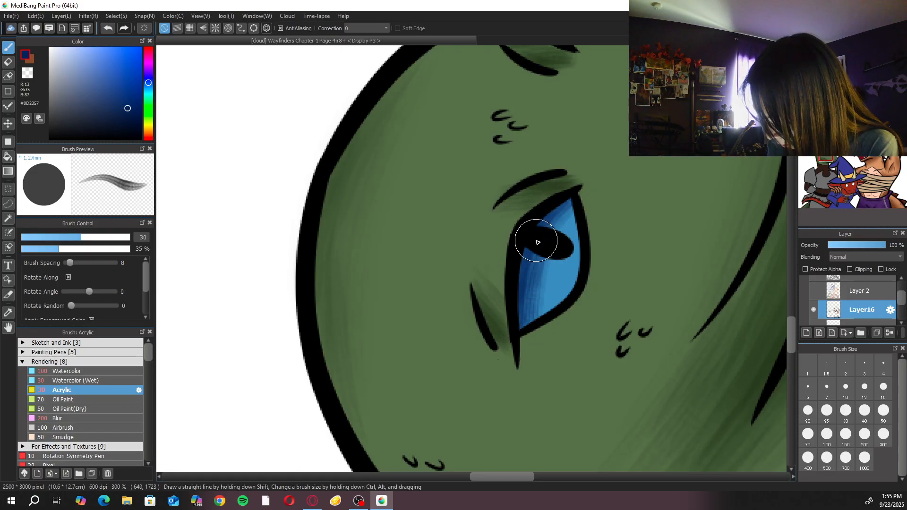
key(Up)
key(ctrl+minus)
key(ctrl+minus)
key(ctrl+minus)
key(ctrl+minus)
key(ctrl+minus)
key(ctrl+minus)
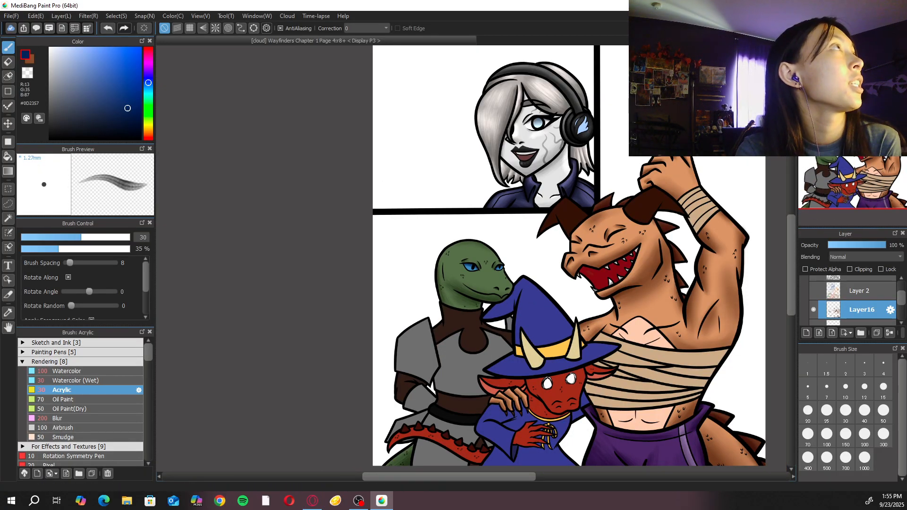
click(312, 501)
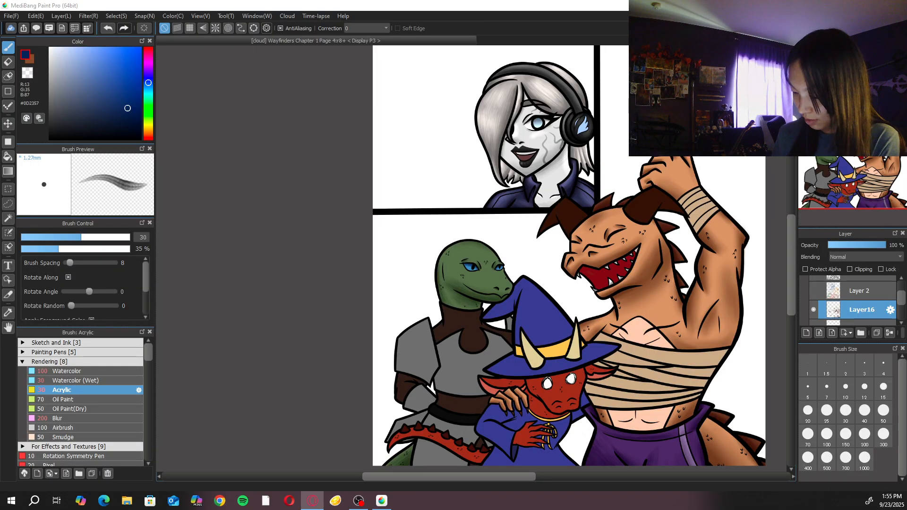
scroll(470, 267, up, 3)
drag(503, 323, 514, 215)
drag(518, 246, 540, 163)
mouse_move(525, 226)
mouse_down()
mouse_move(539, 178)
mouse_move(519, 219)
mouse_up()
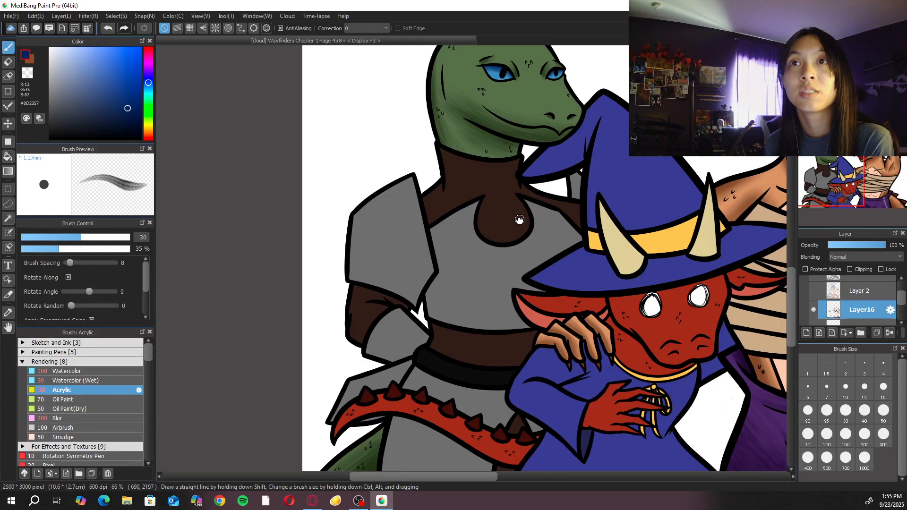
Sample the armor gray, darken it to #2F2F2F, and shade the lizard's shoulder plate edges and lower corner with Watercolor (Wet) at size 100
alt+click(502, 277)
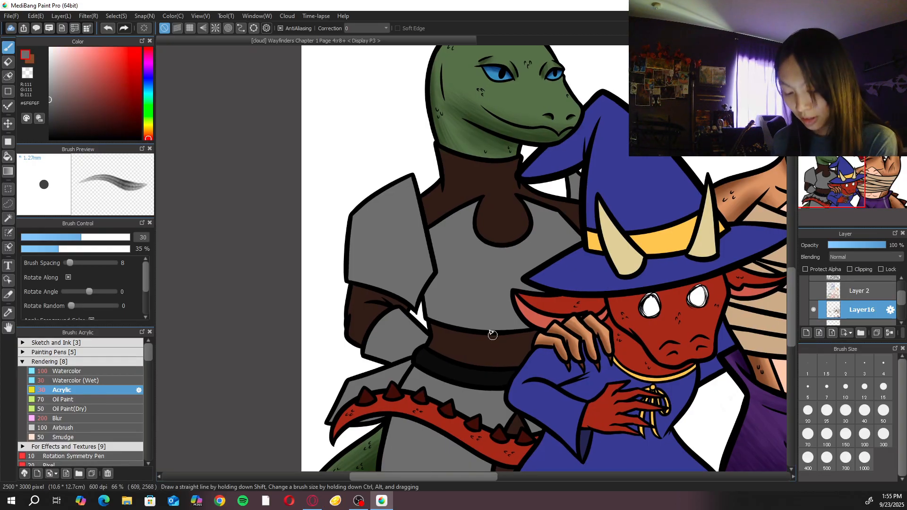
click(113, 381)
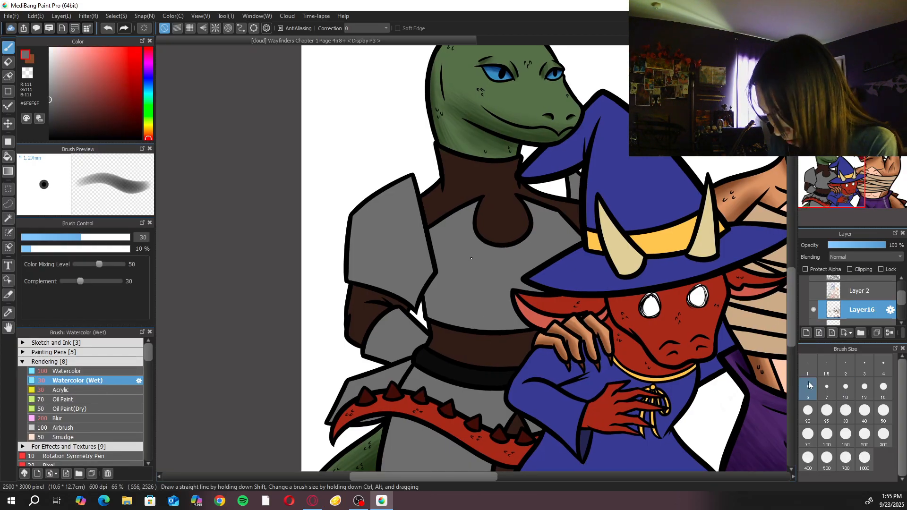
click(50, 121)
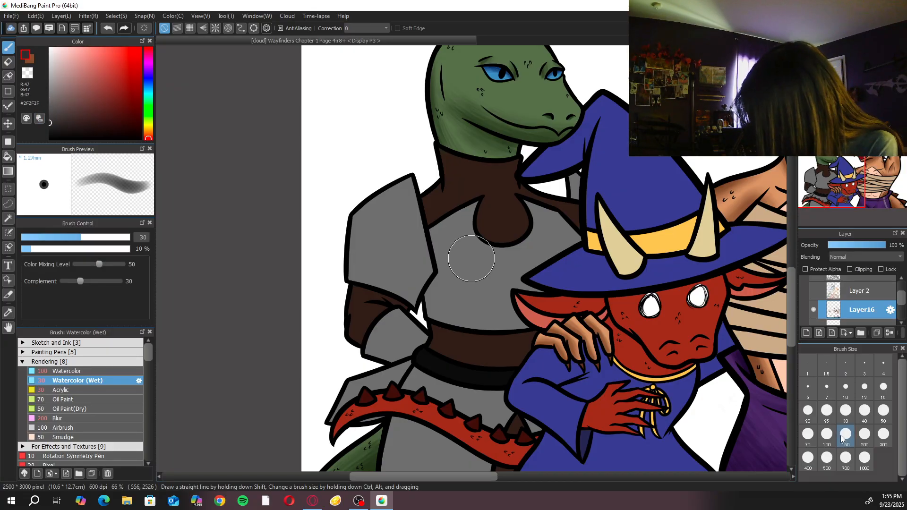
click(826, 435)
key(ctrl+plus)
mouse_move(392, 312)
mouse_down()
mouse_move(384, 267)
mouse_move(378, 299)
mouse_move(340, 326)
mouse_up()
mouse_move(311, 156)
mouse_down()
mouse_move(296, 192)
mouse_move(288, 296)
mouse_move(331, 145)
mouse_up()
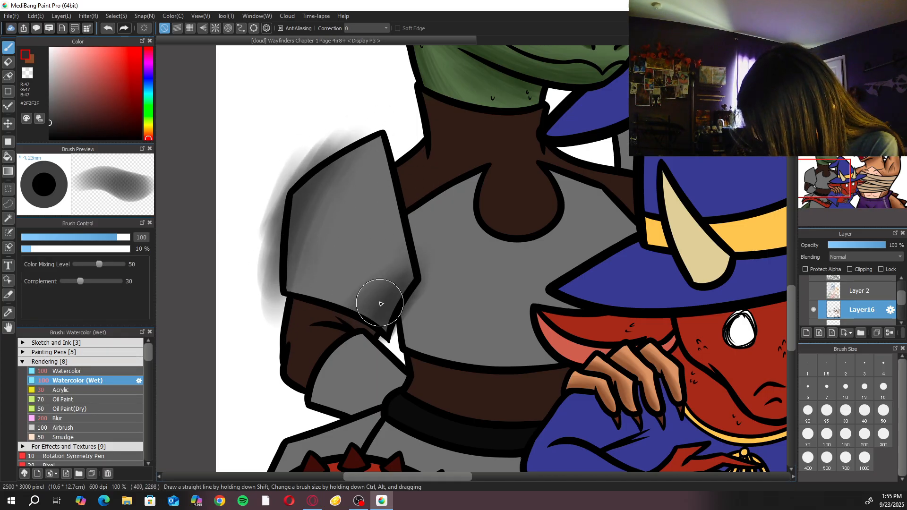
drag(404, 248, 350, 309)
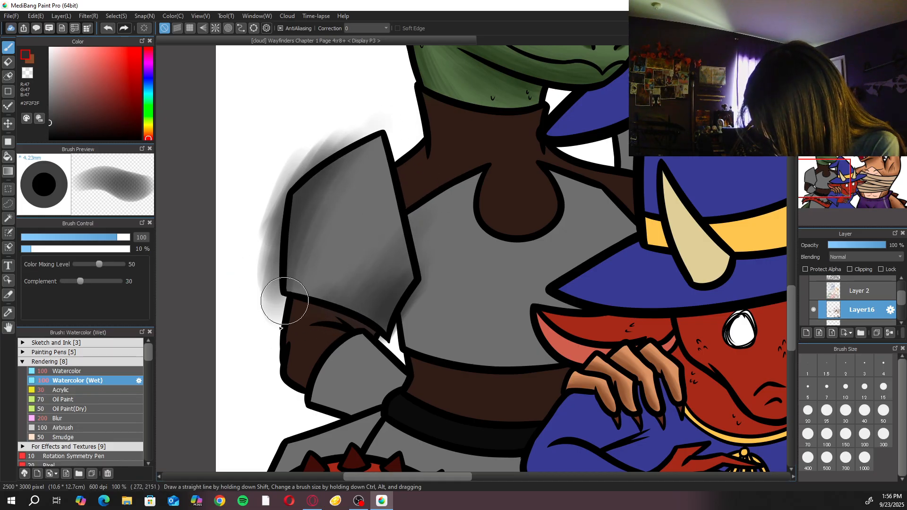
Soften the shoulder plate shading with Blur at size 200 and erase the gray spill outside the plate's outline
click(90, 418)
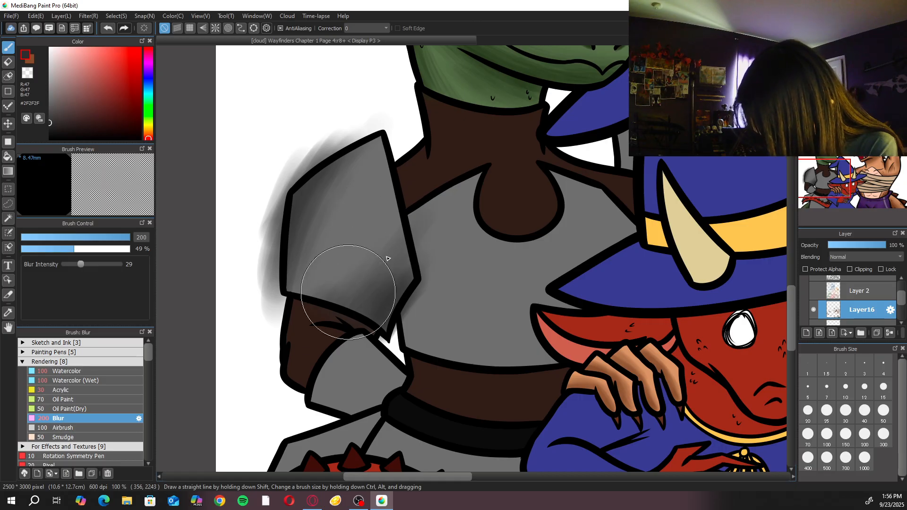
key(e)
mouse_move(357, 125)
mouse_down()
mouse_move(388, 116)
mouse_move(239, 215)
mouse_move(358, 127)
mouse_up()
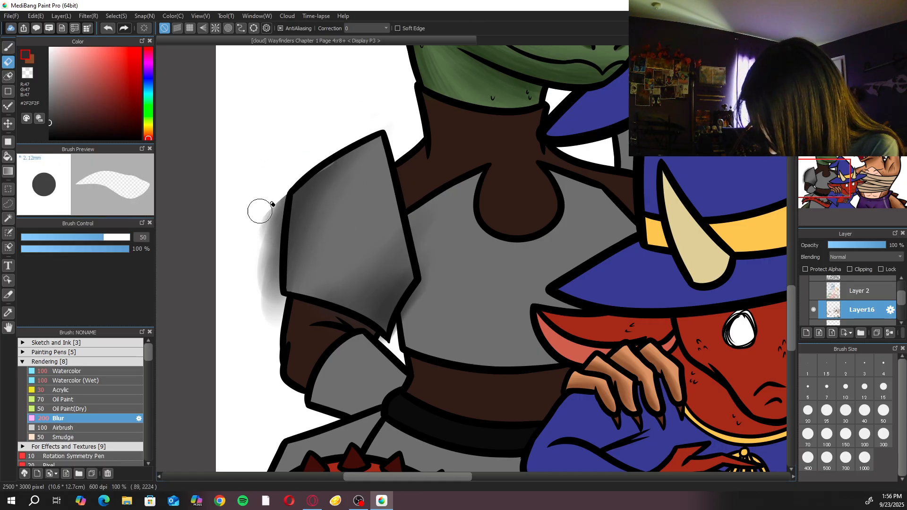
drag(255, 217, 283, 190)
drag(279, 245, 356, 130)
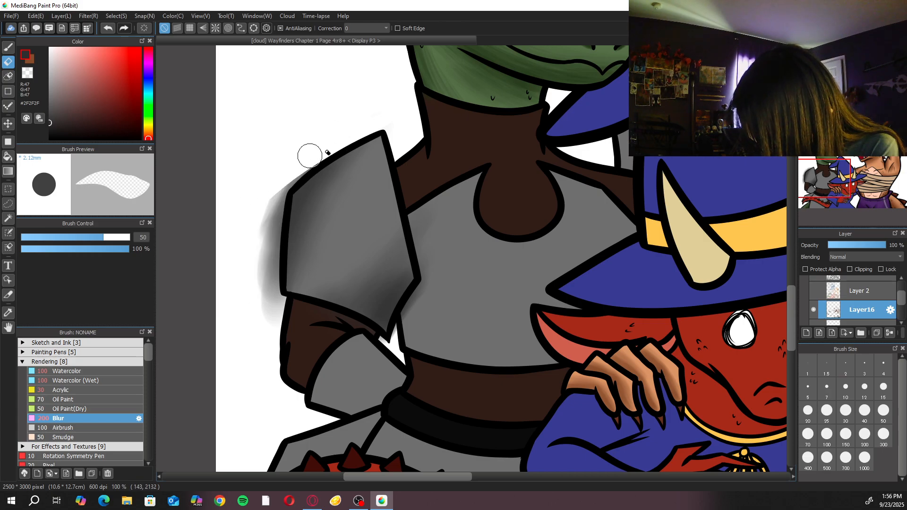
mouse_move(283, 184)
mouse_down()
mouse_move(272, 303)
mouse_move(272, 231)
mouse_move(274, 324)
mouse_move(285, 302)
mouse_move(272, 206)
mouse_move(259, 221)
mouse_up()
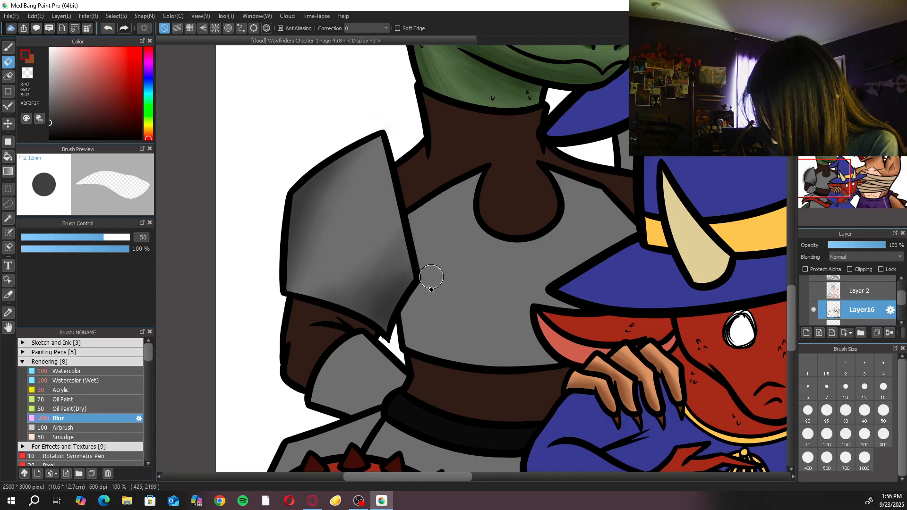
key(b)
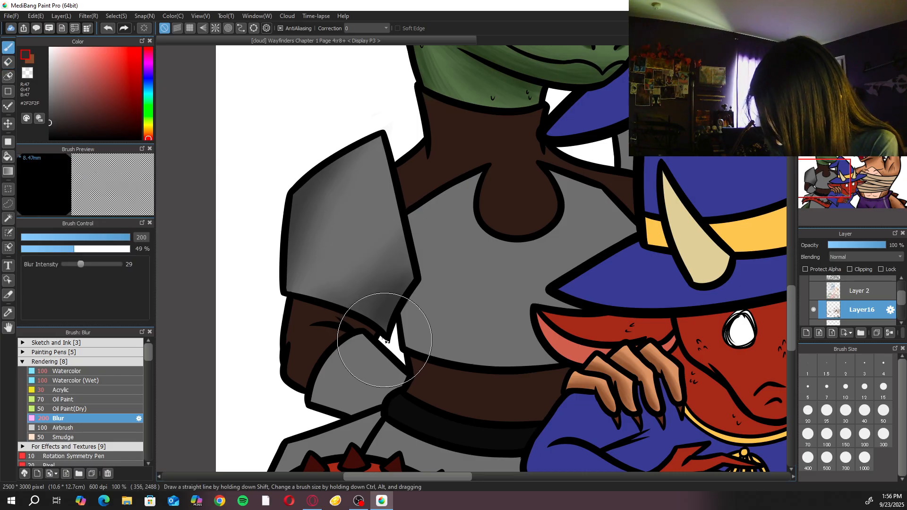
key(e)
key(b)
Shade the lower and upper edges of the lizard's forearm guard with Watercolor (Wet) at size 50 and erase the spill around it
scroll(567, 331, up, 2)
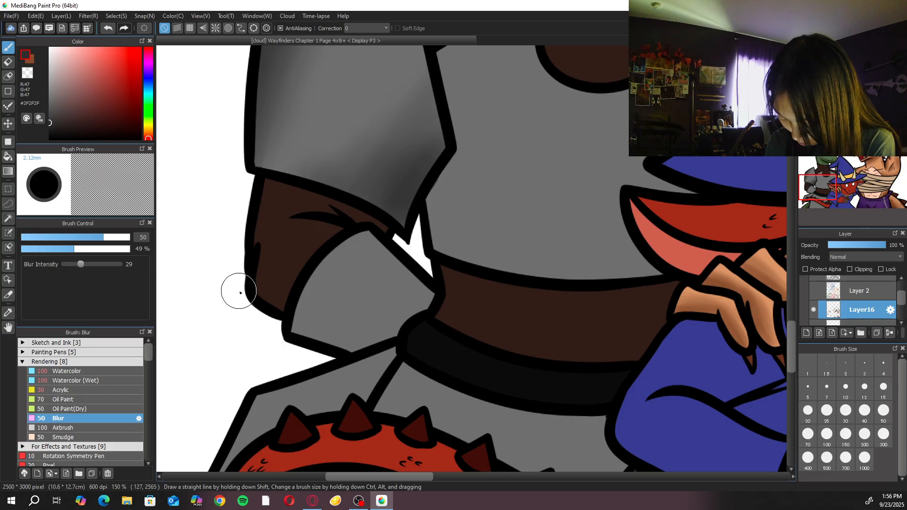
click(87, 380)
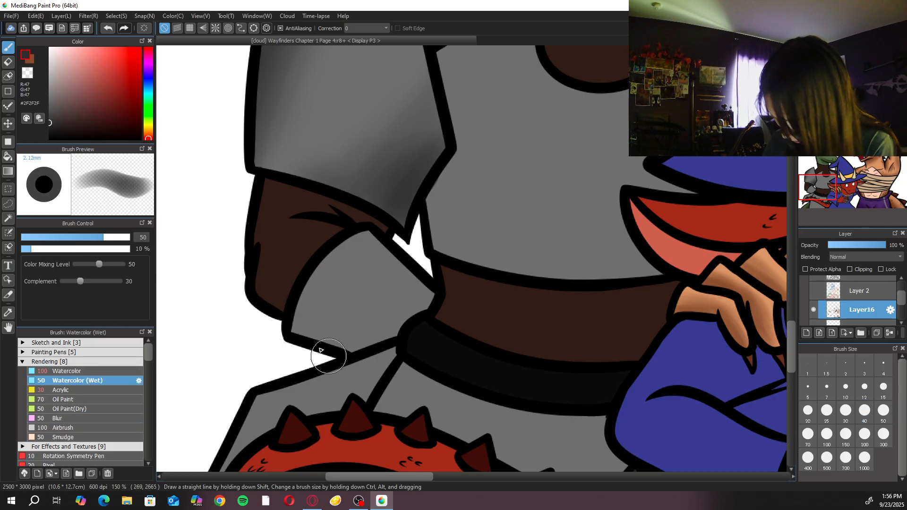
drag(297, 329, 384, 354)
mouse_move(267, 292)
mouse_down()
mouse_move(300, 304)
mouse_move(308, 294)
mouse_move(401, 341)
mouse_up()
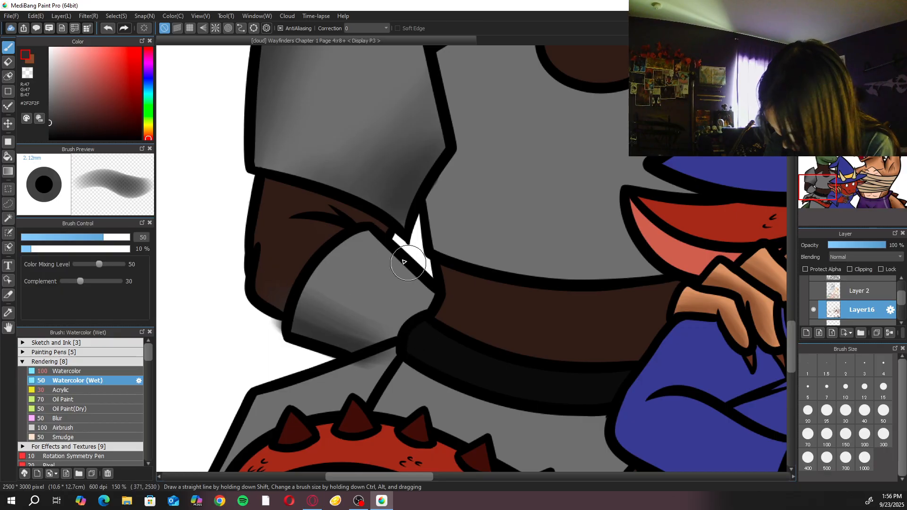
drag(408, 265, 377, 241)
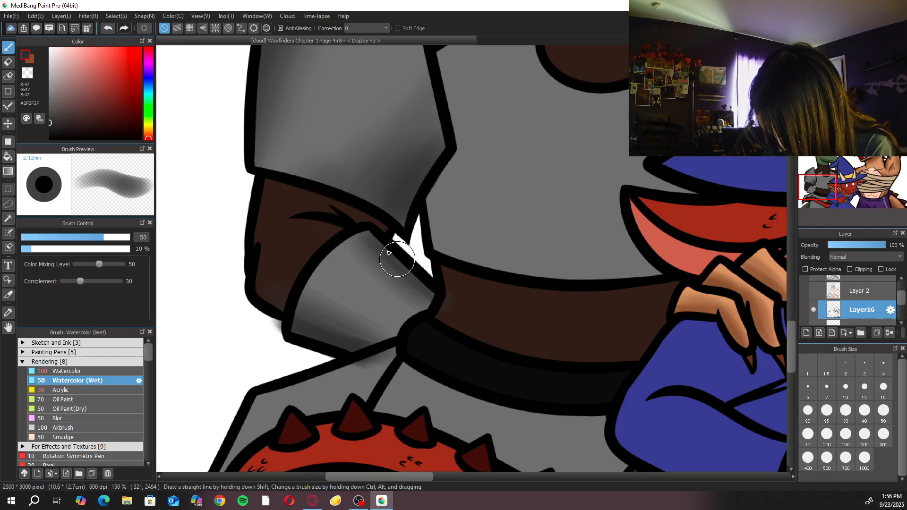
key(e)
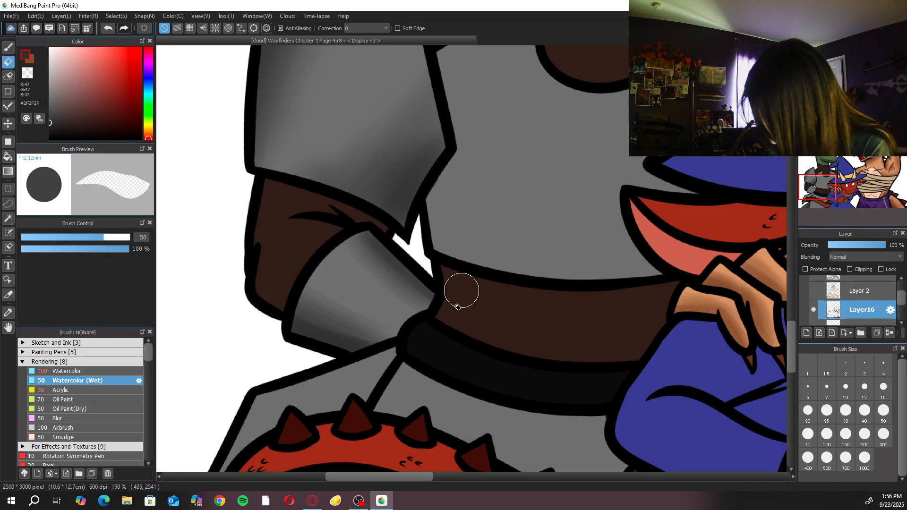
Smooth the forearm guard's shading with Blur at size 150 and clean up its edges with the eraser
key(b)
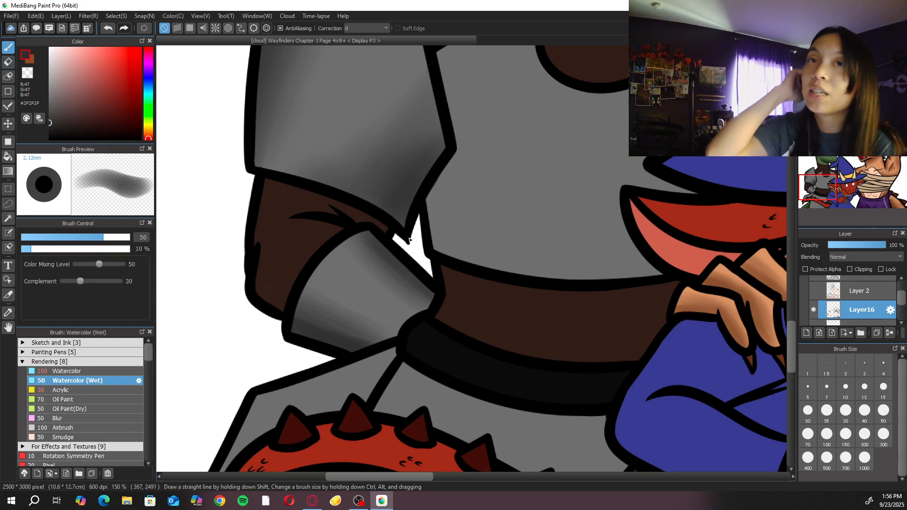
click(105, 420)
click(846, 434)
mouse_move(310, 280)
mouse_down()
mouse_move(398, 355)
mouse_move(339, 248)
mouse_move(401, 357)
mouse_move(359, 322)
mouse_up()
click(75, 380)
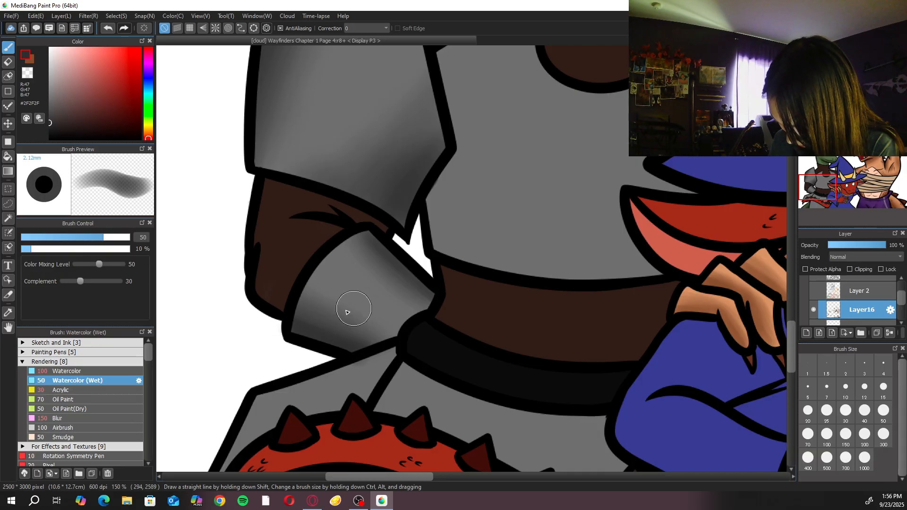
key(e)
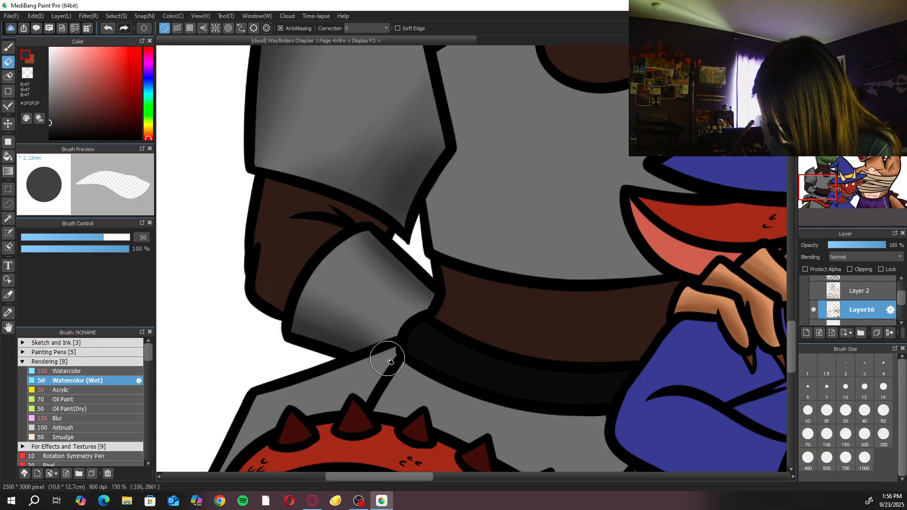
scroll(390, 362, down, 4)
Shade the small gray armor piece behind the blue hat with Watercolor (Wet) at size 50 and erase the spill around it
key(b)
scroll(419, 265, up, 4)
drag(350, 286, 357, 326)
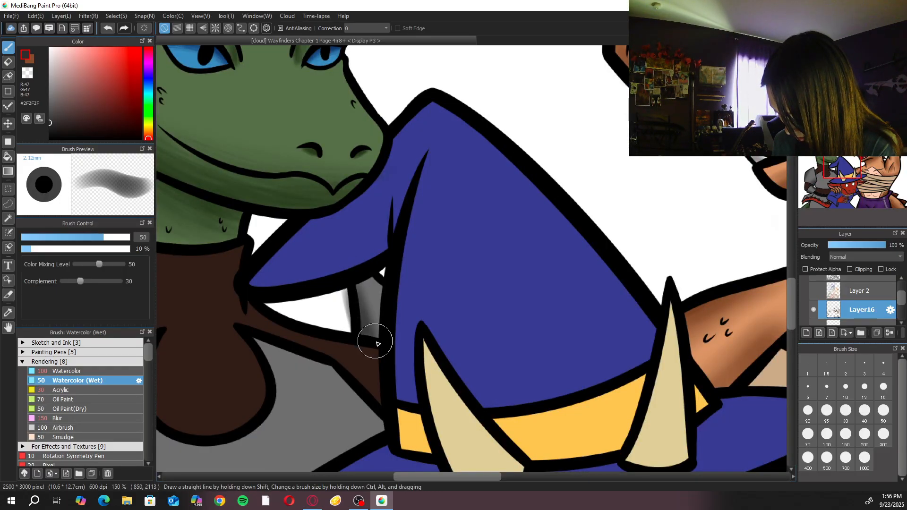
key(e)
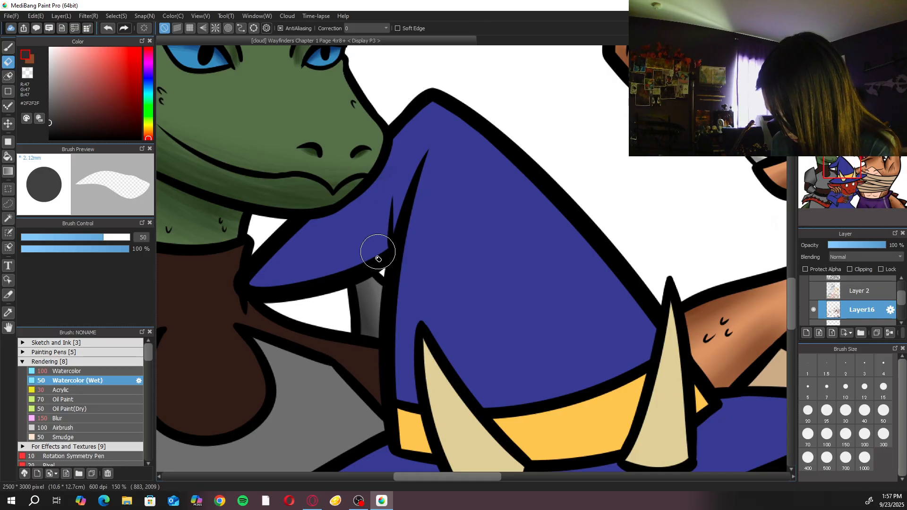
key(b)
key(e)
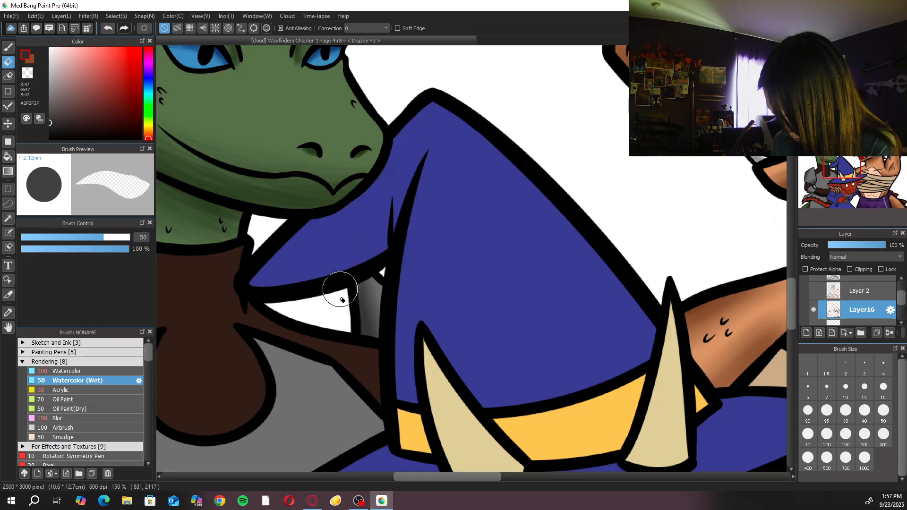
Shade the edges of the lizard's breastplate, around the collar and beside the hat brim, with Watercolor (Wet) at size 100
scroll(340, 290, down, 4)
scroll(355, 254, up, 2)
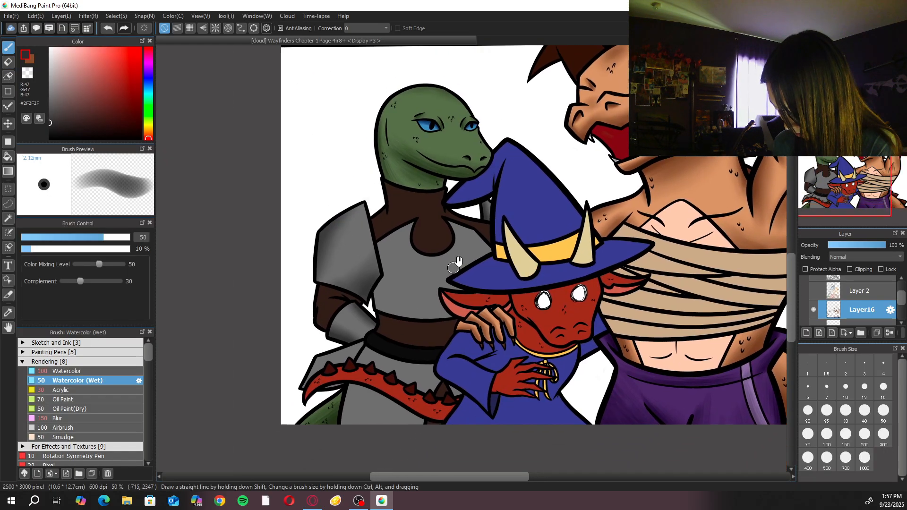
click(826, 434)
mouse_move(277, 332)
mouse_down()
mouse_move(324, 374)
mouse_move(300, 324)
mouse_move(284, 318)
mouse_move(352, 385)
mouse_move(331, 330)
mouse_move(344, 324)
mouse_move(415, 372)
mouse_move(378, 359)
mouse_move(375, 370)
mouse_move(326, 374)
mouse_up()
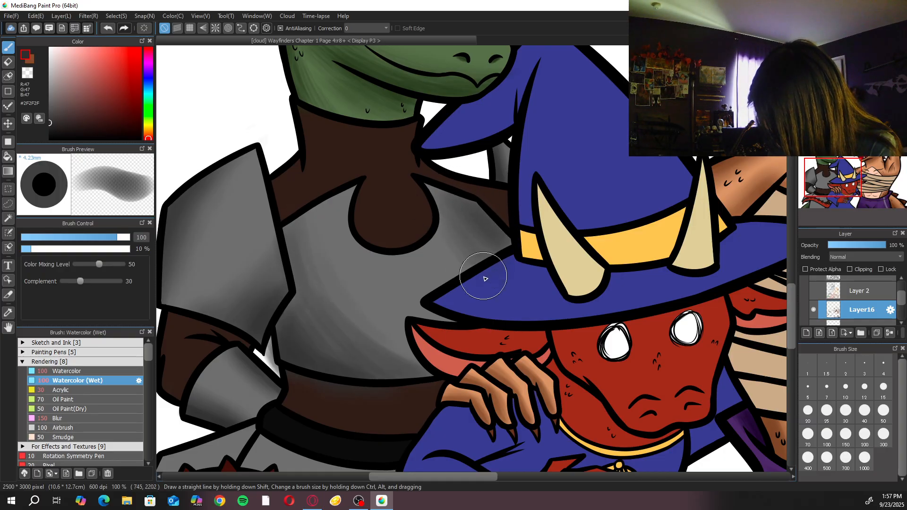
mouse_move(340, 188)
mouse_down()
mouse_move(305, 236)
mouse_move(339, 181)
mouse_move(305, 208)
mouse_move(303, 199)
mouse_move(326, 187)
mouse_move(296, 296)
mouse_move(352, 365)
mouse_move(362, 199)
mouse_move(342, 191)
mouse_move(318, 259)
mouse_move(300, 246)
mouse_move(302, 280)
mouse_move(281, 337)
mouse_move(297, 269)
mouse_move(286, 226)
mouse_move(322, 362)
mouse_move(302, 310)
mouse_move(364, 354)
mouse_move(342, 350)
mouse_move(338, 280)
mouse_move(349, 310)
mouse_move(400, 339)
mouse_move(388, 344)
mouse_move(313, 269)
mouse_move(354, 328)
mouse_move(360, 309)
mouse_move(387, 311)
mouse_move(364, 288)
mouse_move(363, 314)
mouse_move(346, 333)
mouse_move(305, 296)
mouse_up()
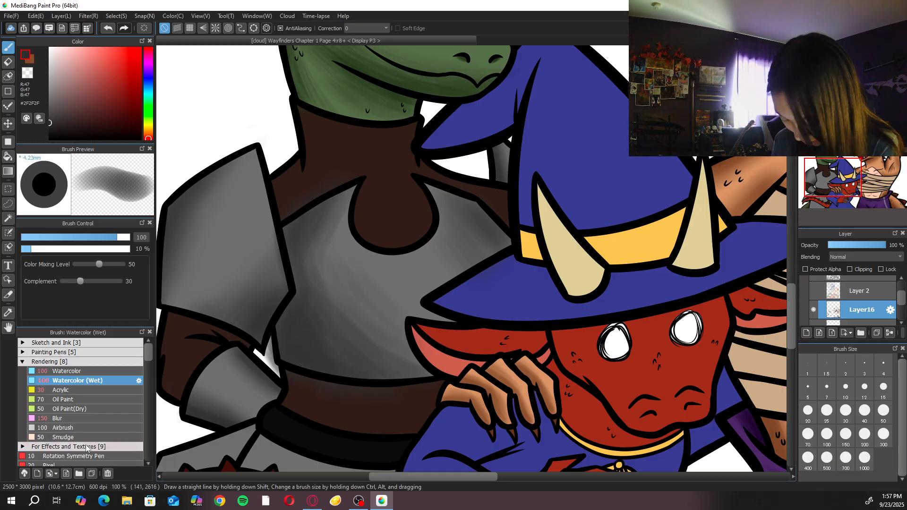
Blend the breastplate shading with Blur at size 200 and erase the spill over the brown clothing and blue hat
click(71, 409)
click(70, 418)
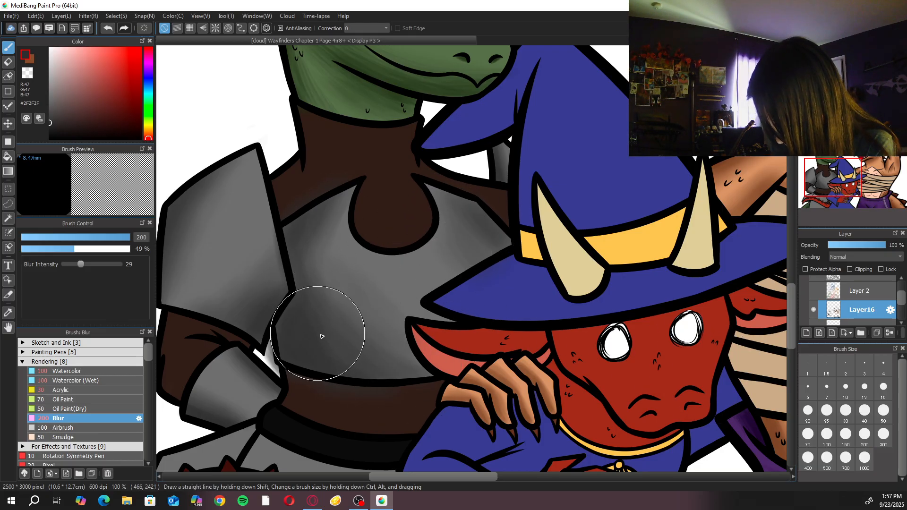
key(e)
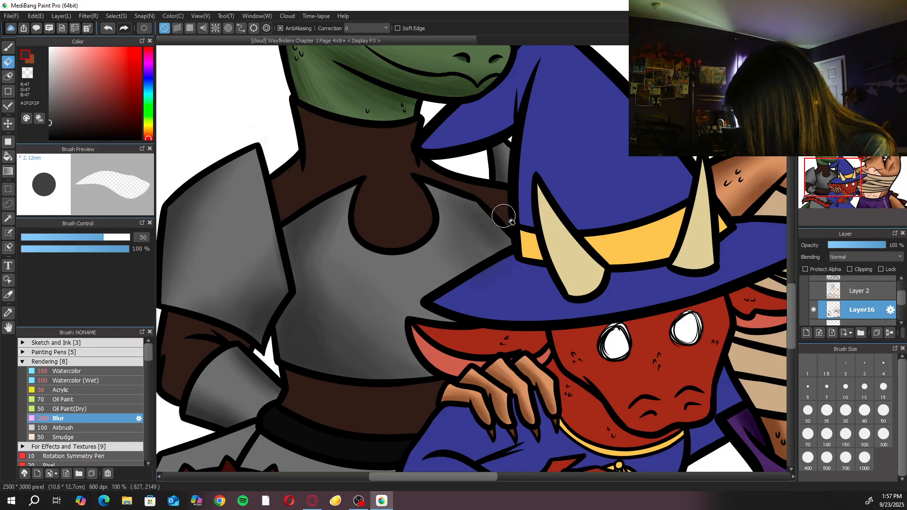
Rotate the canvas, shade the gray hip plate behind the tail tip with Watercolor (Wet) at size 70, and erase the spill on the tail
scroll(411, 202, down, 4)
scroll(587, 294, up, 2)
key(b)
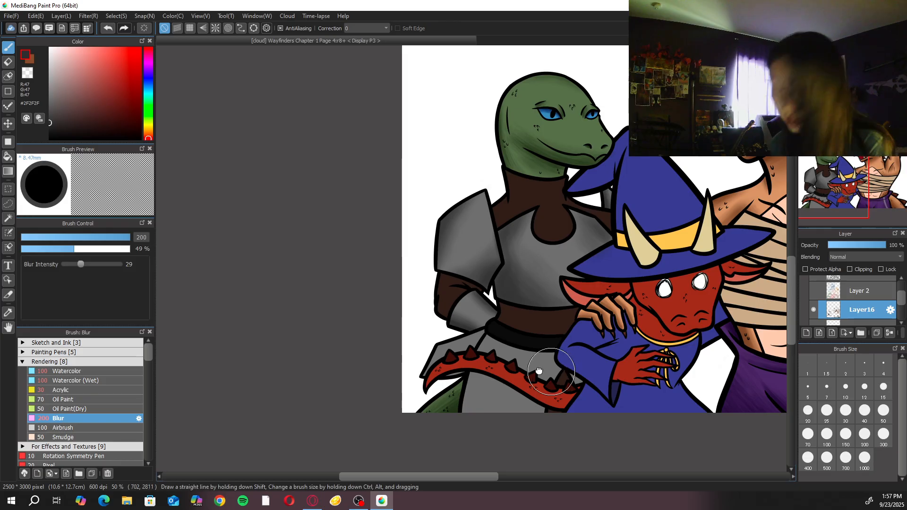
scroll(584, 290, up, 1)
scroll(496, 315, up, 1)
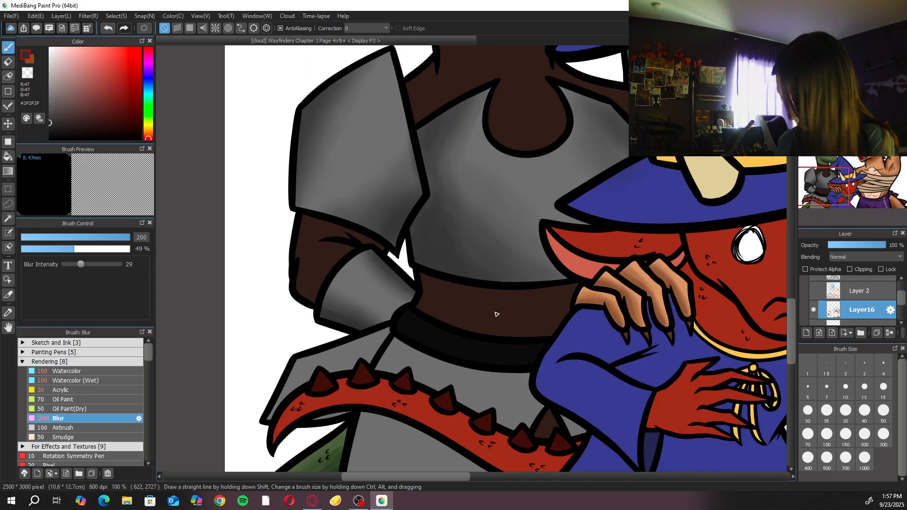
click(883, 412)
drag(384, 358, 470, 332)
key(Left)
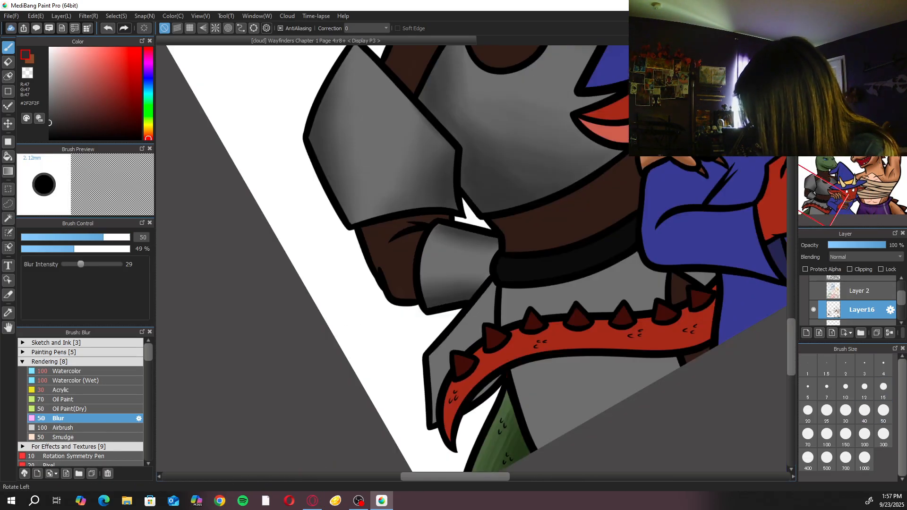
click(94, 381)
click(884, 410)
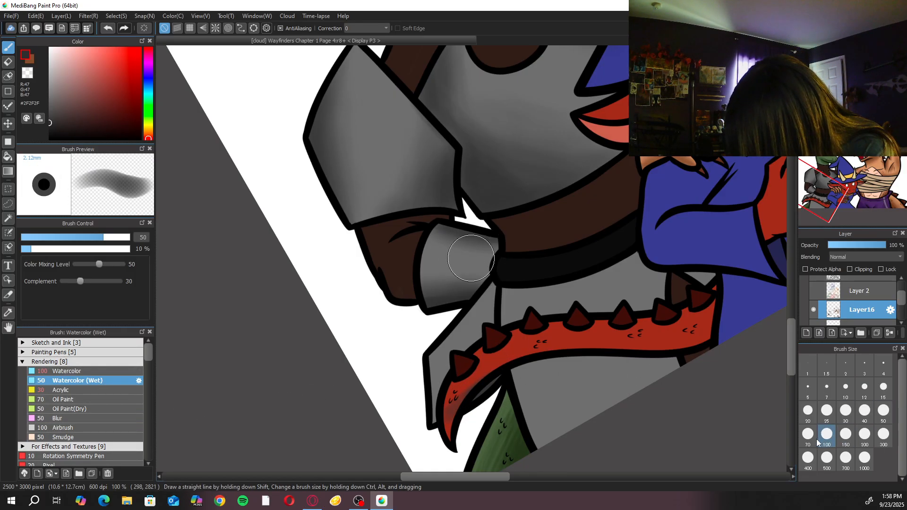
key(bracketright)
mouse_move(454, 375)
mouse_down()
mouse_move(495, 304)
mouse_move(441, 431)
mouse_move(463, 344)
mouse_up()
mouse_move(450, 402)
mouse_down()
mouse_move(476, 332)
mouse_move(434, 403)
mouse_move(446, 360)
mouse_move(477, 325)
mouse_up()
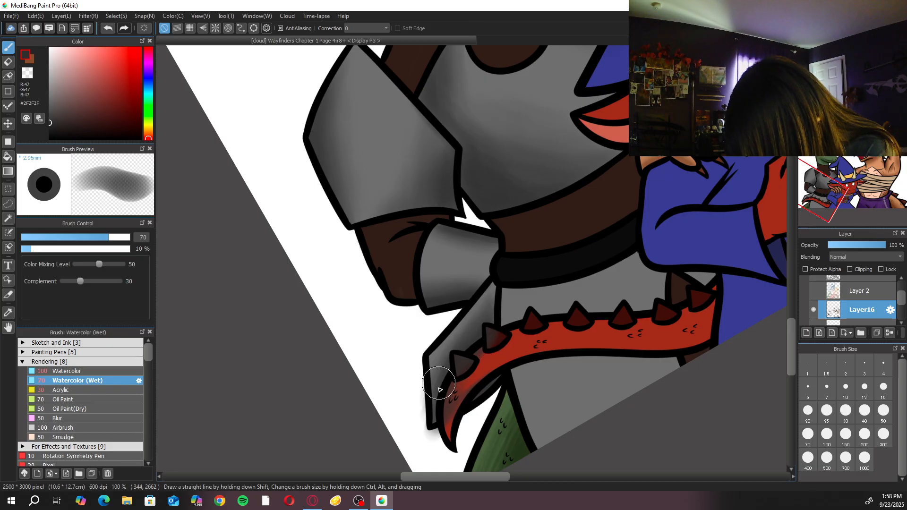
key(e)
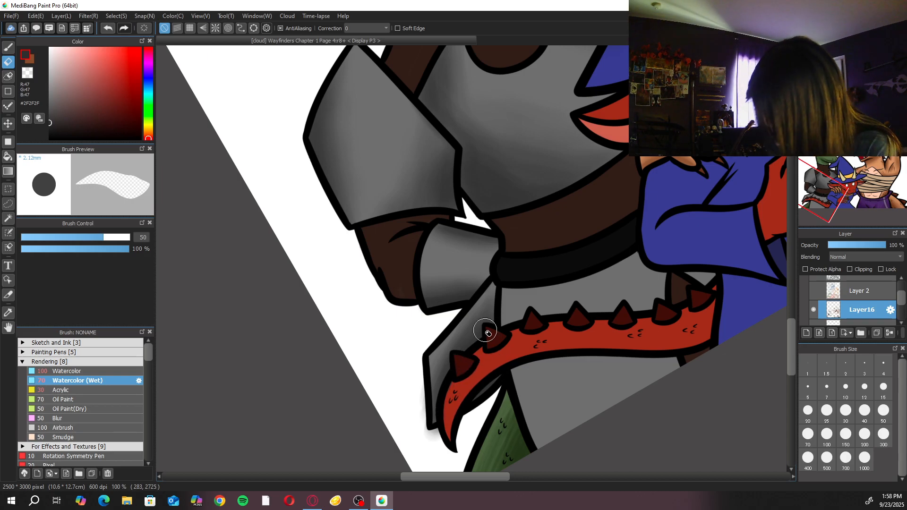
Return to the Watercolor (Wet) brush at size 70 and reset the canvas rotation to upright over the lizard's hips
key(b)
click(856, 53)
drag(634, 294, 619, 198)
mouse_move(465, 240)
mouse_down()
mouse_move(444, 412)
mouse_move(444, 378)
mouse_up()
drag(441, 311, 433, 378)
drag(470, 246, 444, 385)
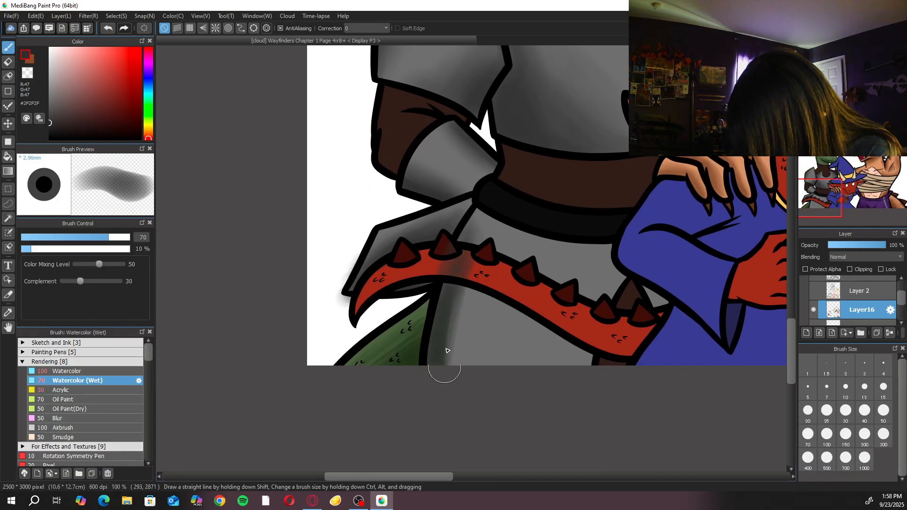
key(ctrl+z)
key(ctrl+z)
key(ctrl+z)
key(ctrl+z)
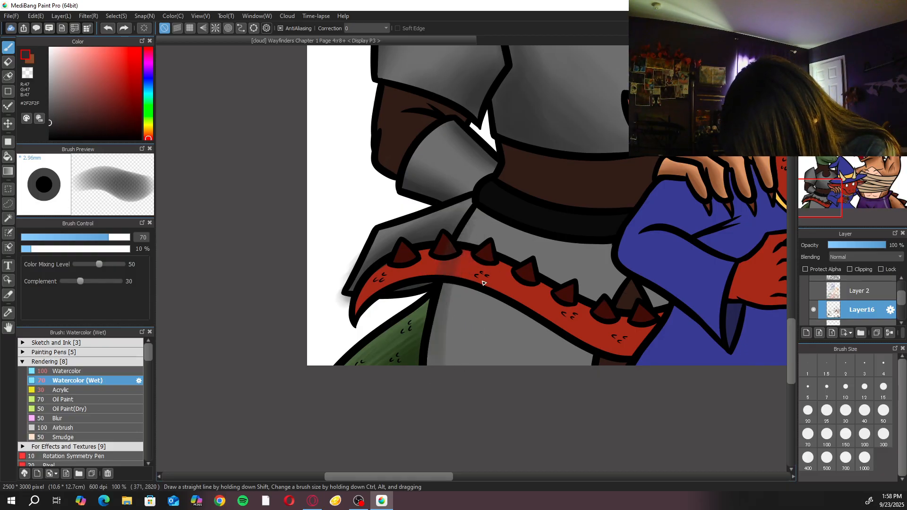
key(e)
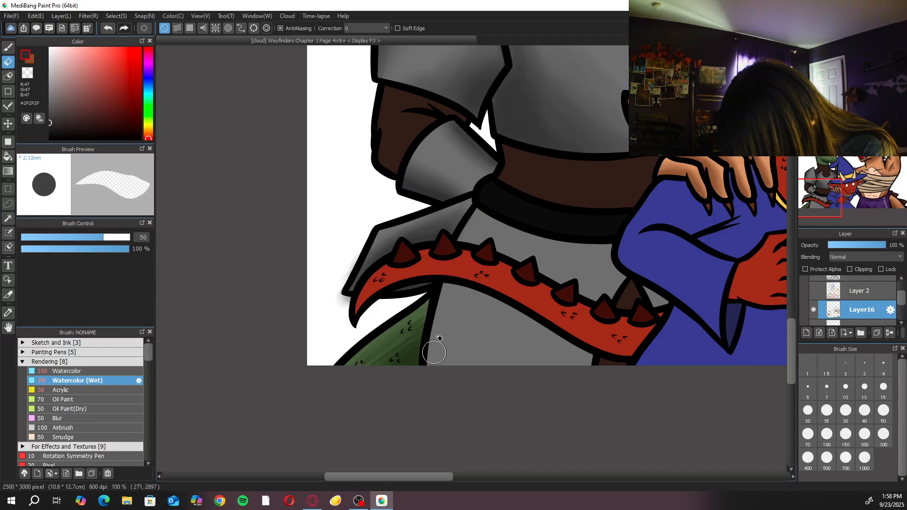
Shade the lizard's waist and thigh plate around the red tail with Watercolor (Wet), starting at size 70 and widening at size 100
key(b)
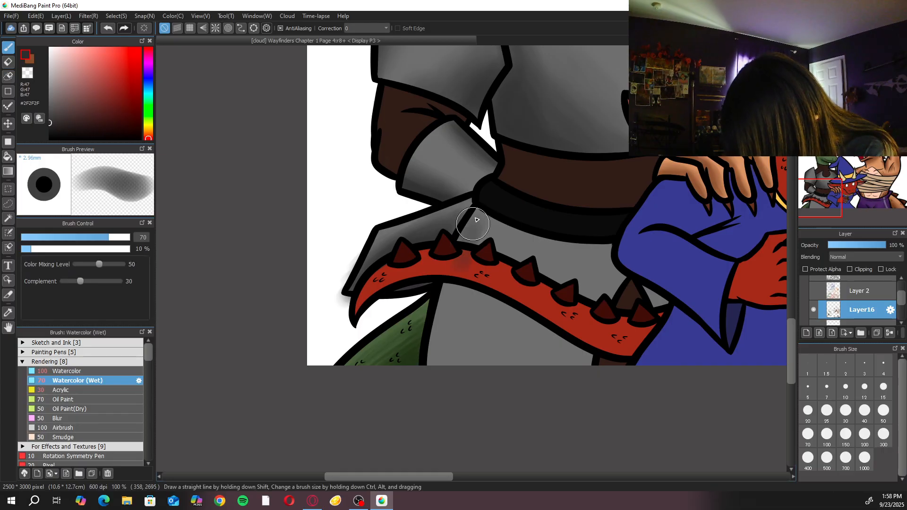
mouse_move(480, 212)
mouse_down()
mouse_move(446, 333)
mouse_move(450, 290)
mouse_move(439, 377)
mouse_up()
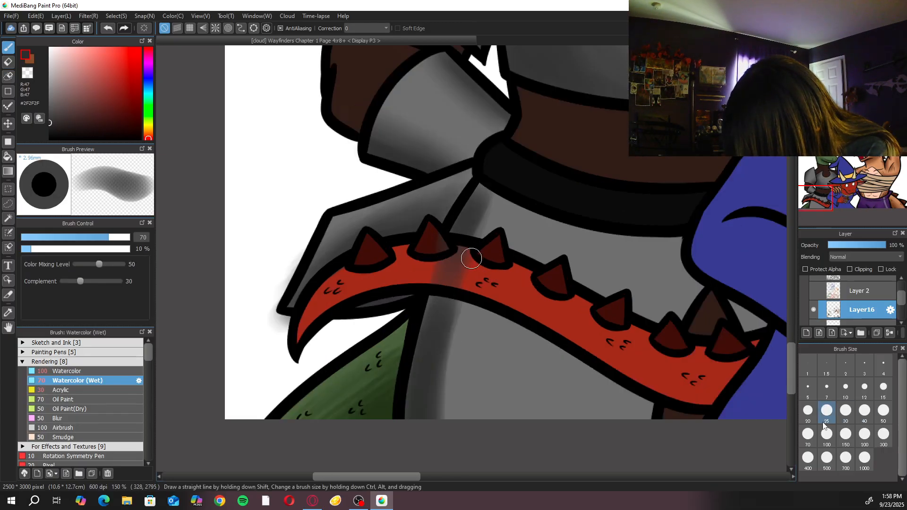
scroll(462, 273, up, 2)
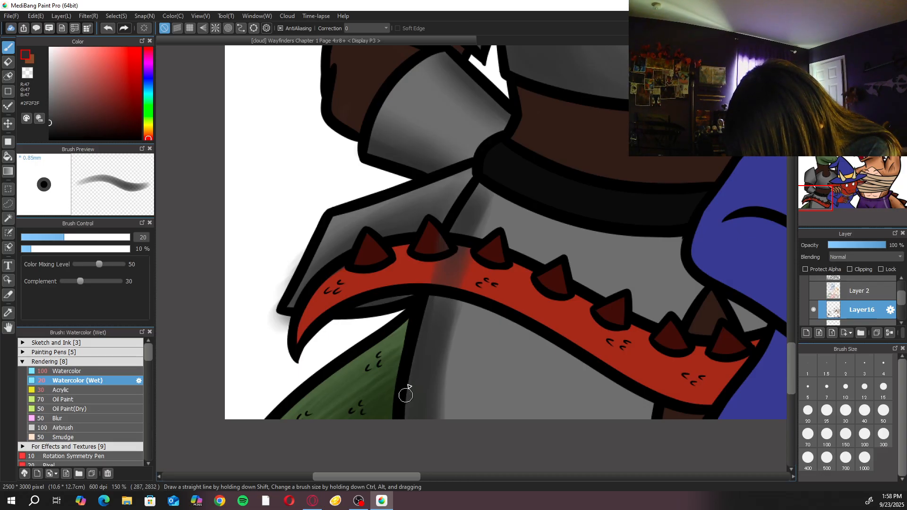
scroll(412, 450, down, 4)
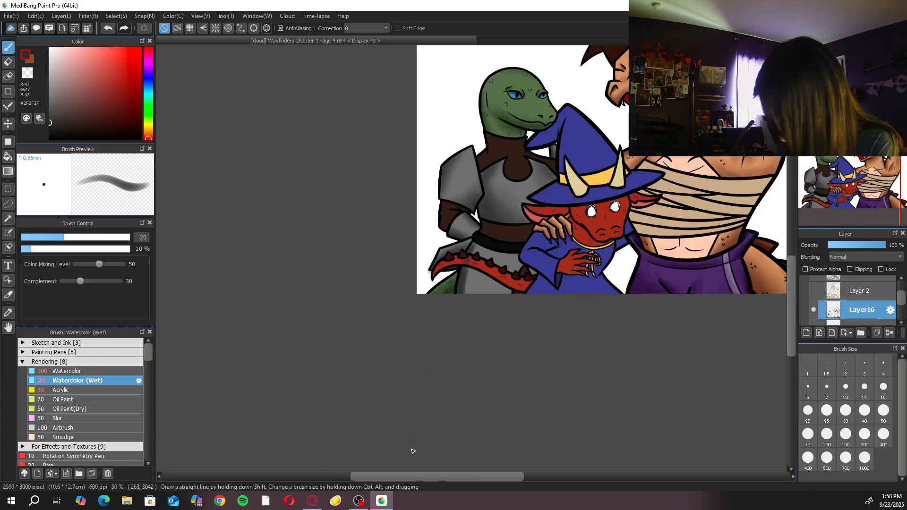
scroll(413, 451, up, 1)
click(827, 434)
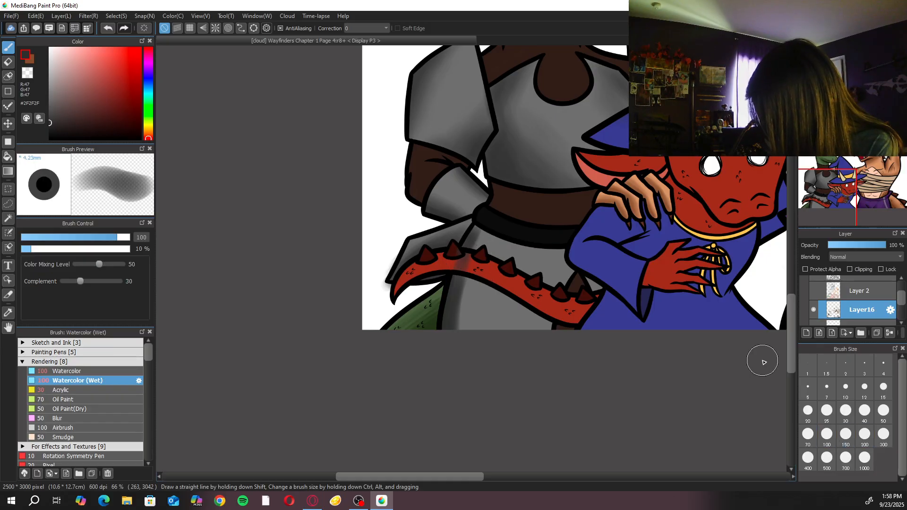
drag(461, 311, 457, 341)
drag(483, 227, 477, 366)
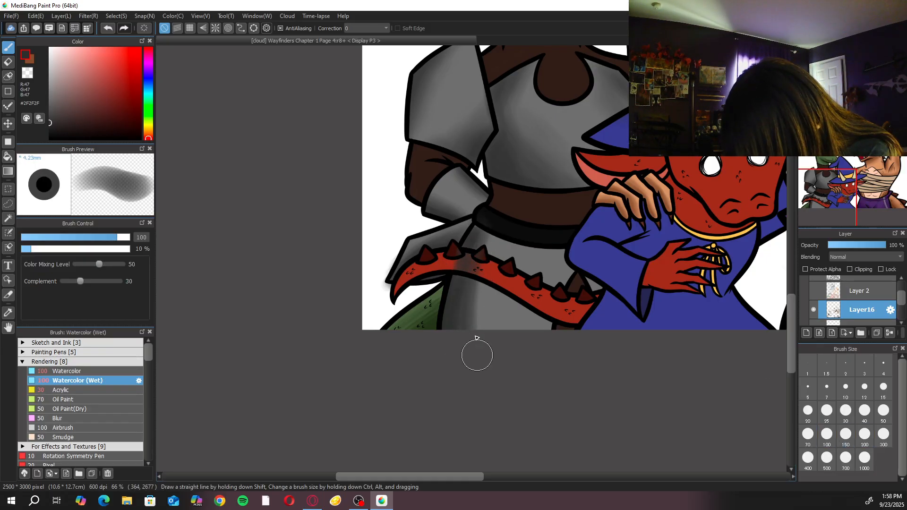
drag(494, 226, 488, 367)
mouse_move(562, 262)
mouse_down()
mouse_move(540, 340)
mouse_move(551, 243)
mouse_move(512, 350)
mouse_up()
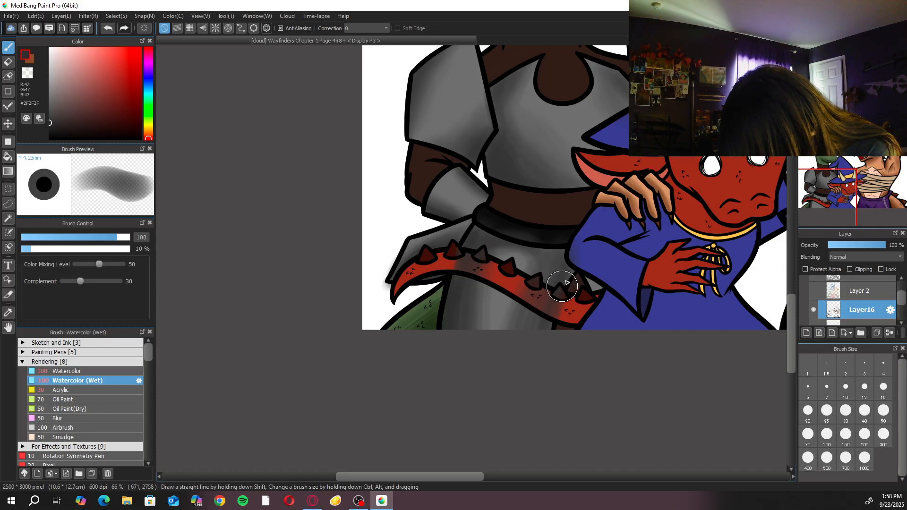
Erase the plate shading that spilled over the red tail, its spikes, the brown cloth and the blue sleeve
scroll(605, 306, up, 2)
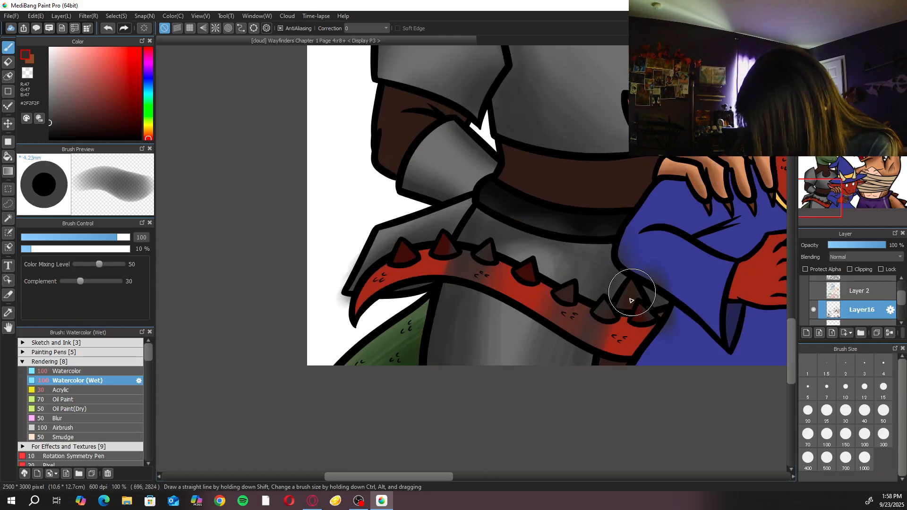
key(e)
scroll(685, 266, down, 4)
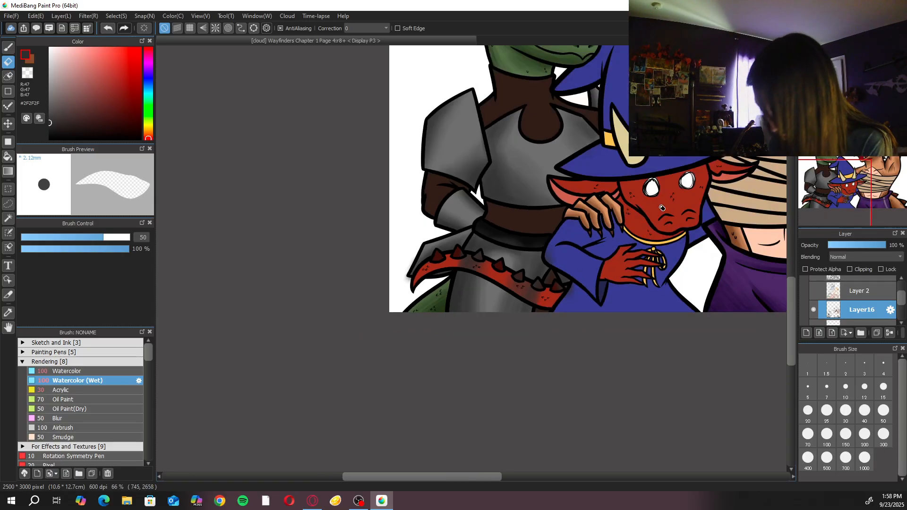
scroll(662, 208, up, 2)
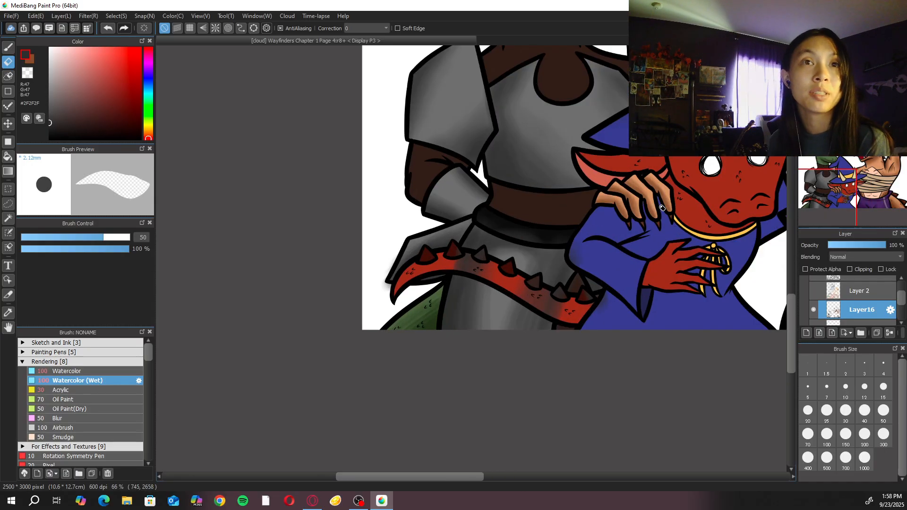
scroll(662, 208, up, 4)
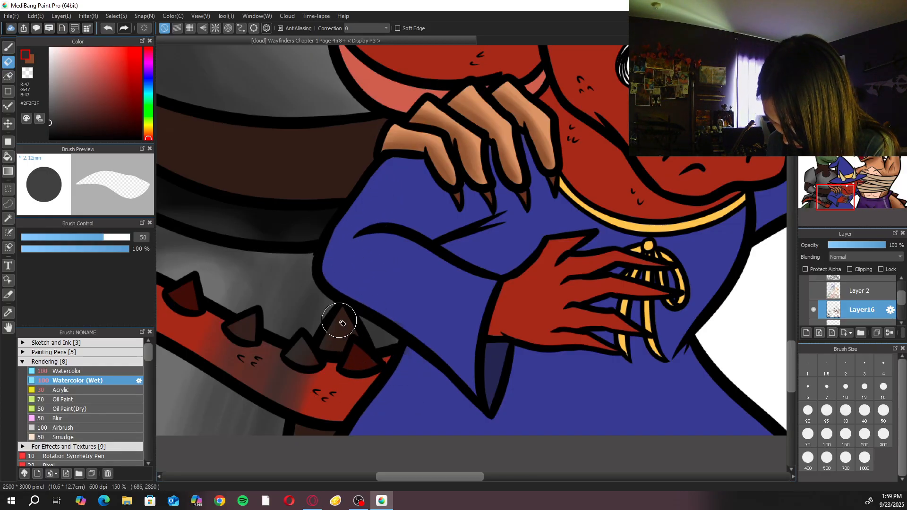
scroll(308, 344, down, 1)
mouse_move(291, 346)
mouse_down()
mouse_move(340, 395)
mouse_move(233, 326)
mouse_move(378, 367)
mouse_up()
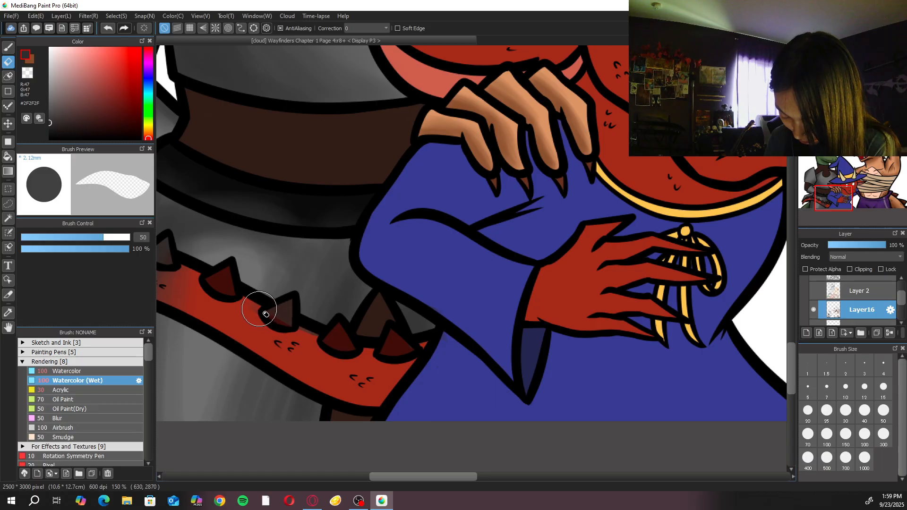
drag(286, 289, 427, 308)
mouse_move(287, 309)
mouse_down()
mouse_move(349, 316)
mouse_move(345, 325)
mouse_move(267, 289)
mouse_move(395, 332)
mouse_move(298, 275)
mouse_move(347, 311)
mouse_move(317, 279)
mouse_move(388, 320)
mouse_move(343, 284)
mouse_move(378, 295)
mouse_up()
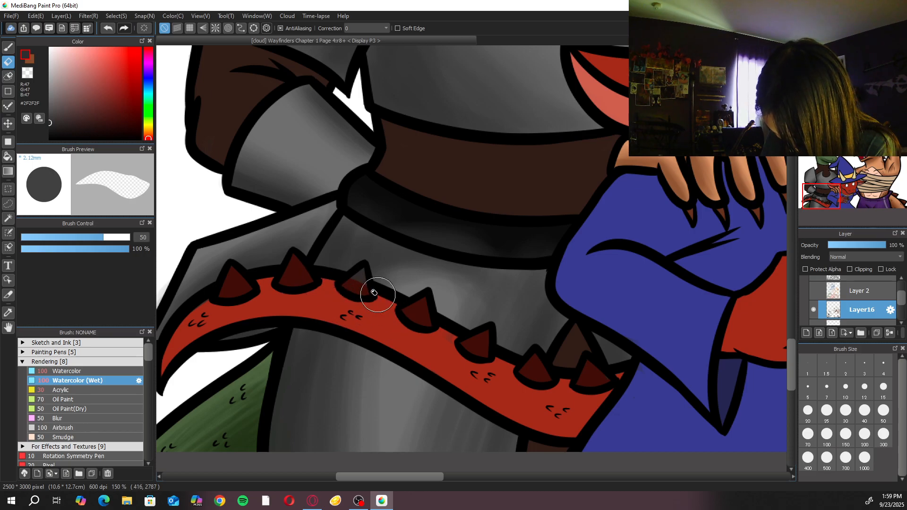
key(ctrl+minus)
key(ctrl+minus)
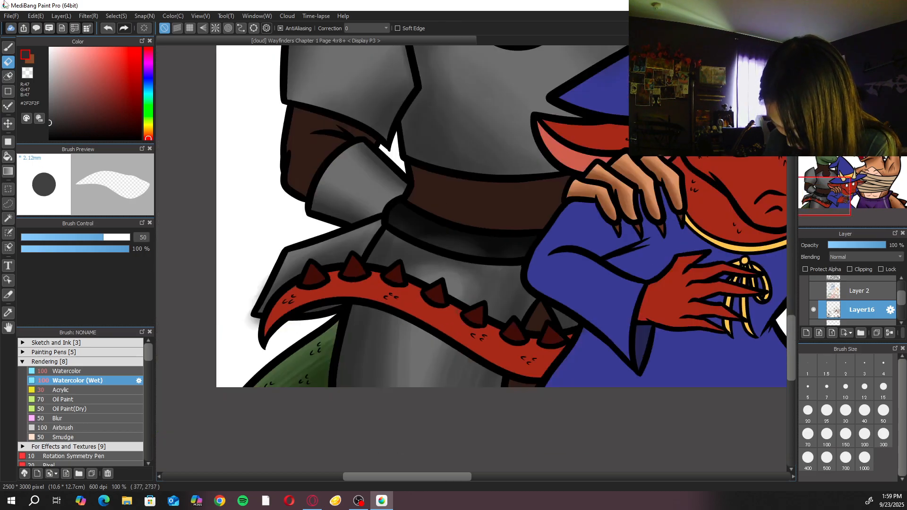
Deepen the thigh plate shading with Watercolor (Wet) at size 100 and blend it with Blur at size 200
key(ctrl+plus)
click(96, 382)
mouse_move(419, 373)
mouse_down()
mouse_move(382, 363)
mouse_move(451, 383)
mouse_move(381, 368)
mouse_move(453, 382)
mouse_move(390, 383)
mouse_move(386, 362)
mouse_move(467, 370)
mouse_move(389, 341)
mouse_up()
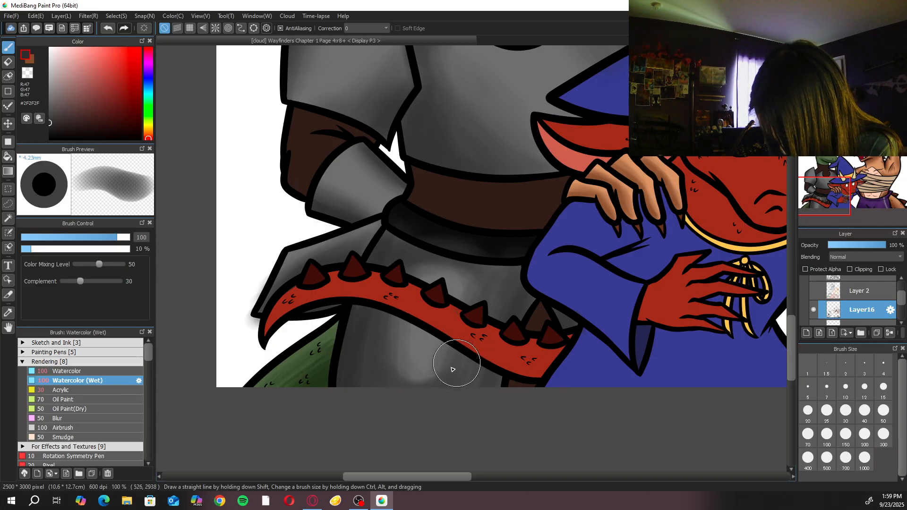
click(99, 420)
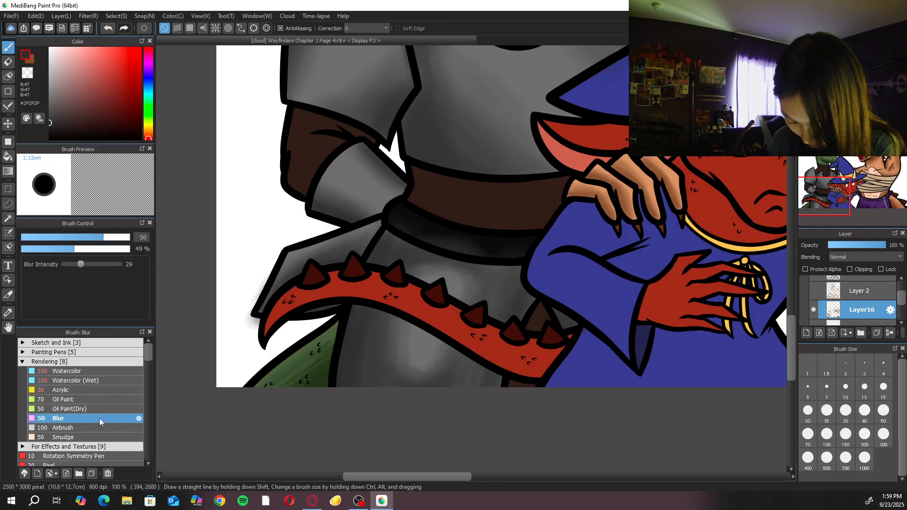
click(865, 435)
mouse_move(419, 371)
mouse_down()
mouse_move(396, 382)
mouse_move(368, 352)
mouse_move(410, 286)
mouse_move(460, 323)
mouse_move(443, 375)
mouse_move(365, 344)
mouse_up()
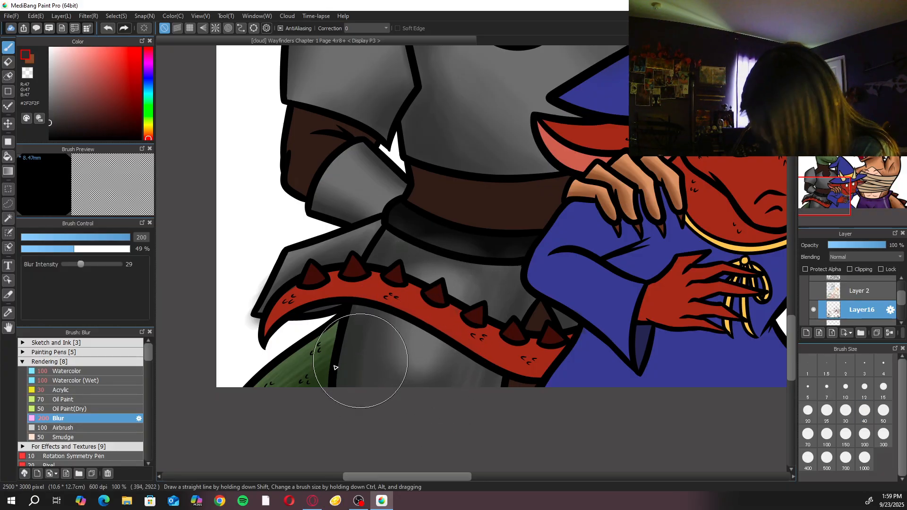
Switch back to Watercolor (Wet), then erase the gray shading spill from the lizard's black belt
click(103, 380)
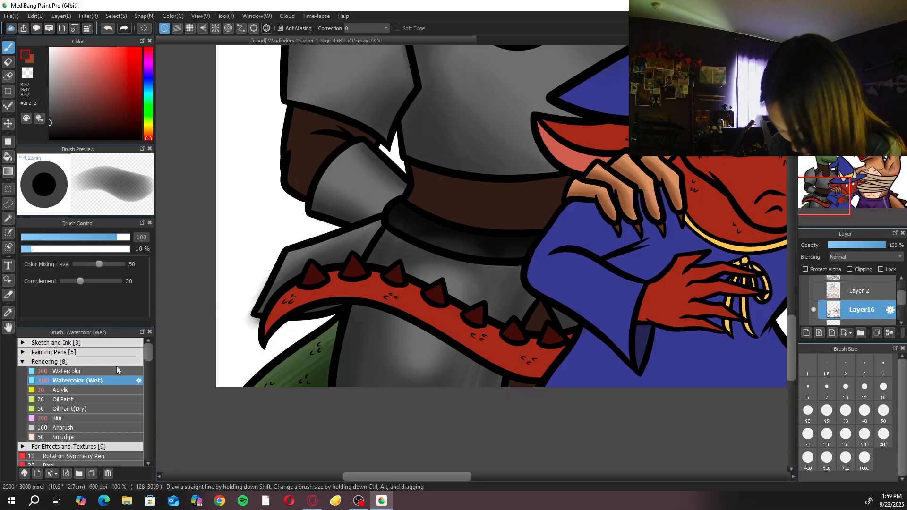
drag(472, 271, 444, 326)
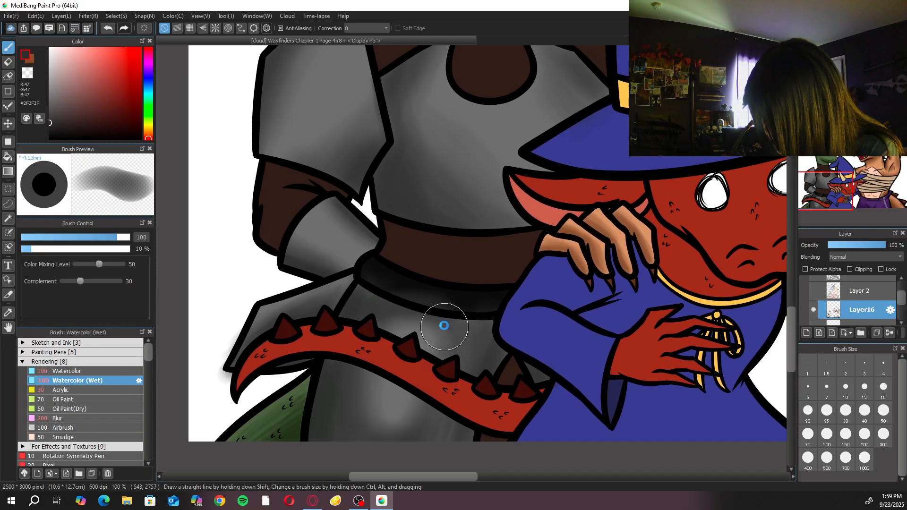
key(e)
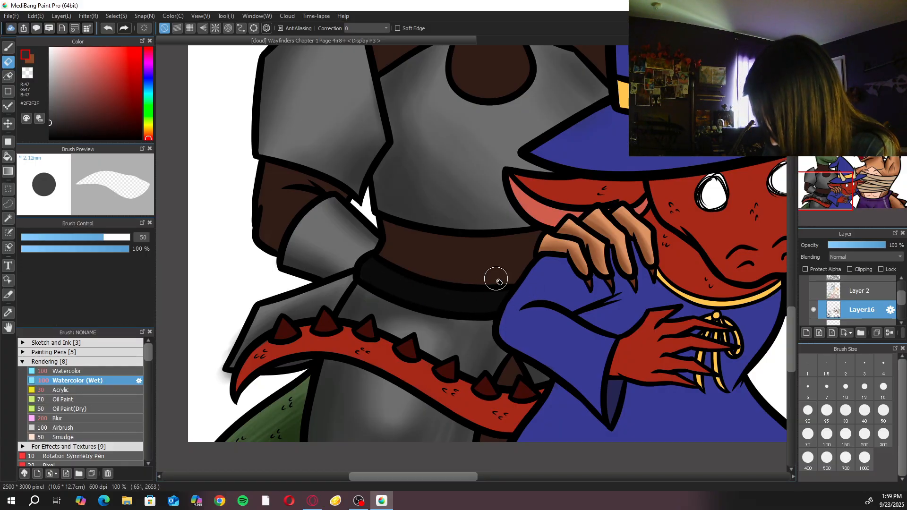
scroll(499, 282, down, 5)
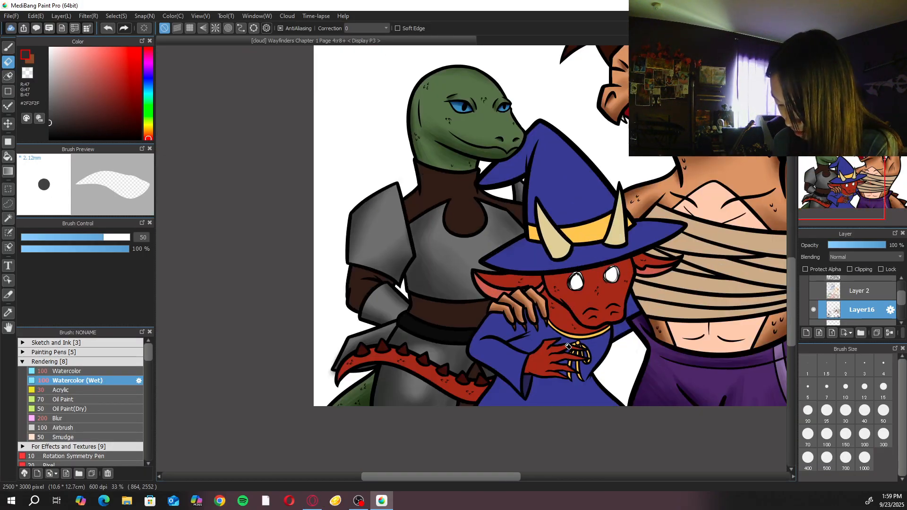
scroll(460, 248, up, 4)
key(b)
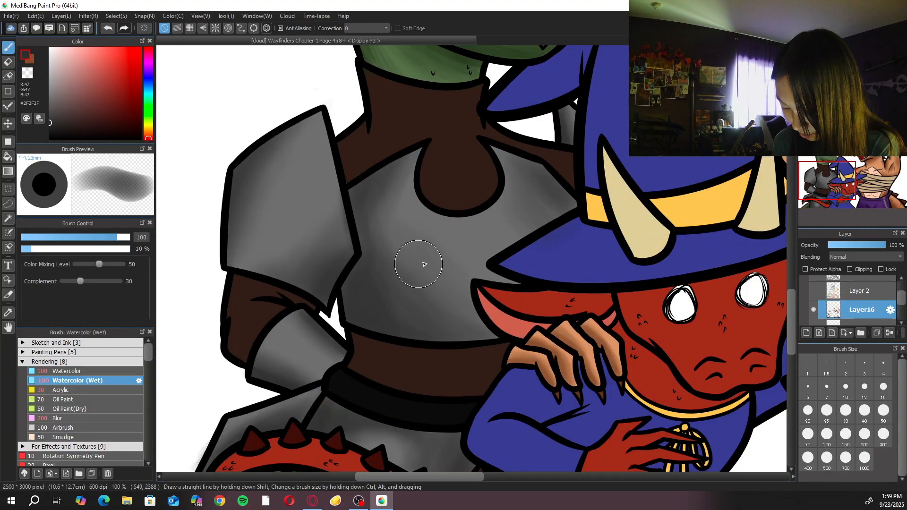
drag(551, 280, 636, 329)
click(883, 411)
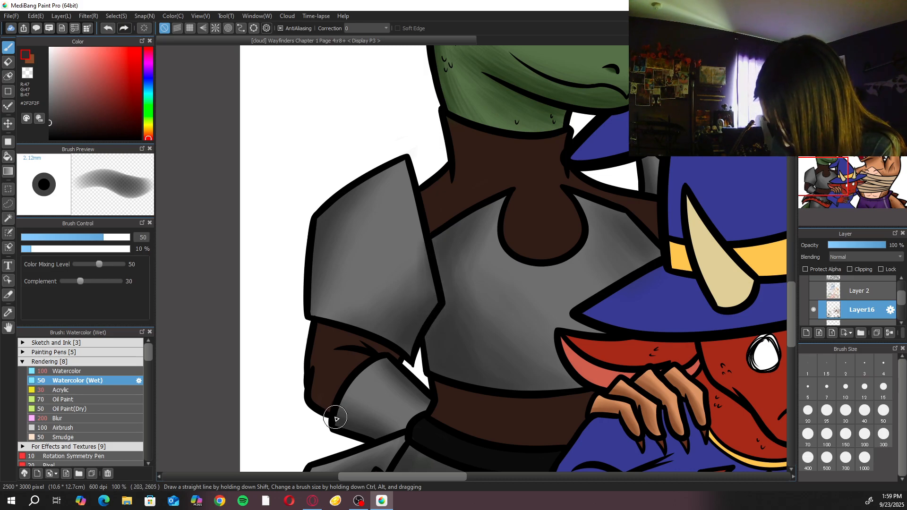
scroll(336, 413, down, 4)
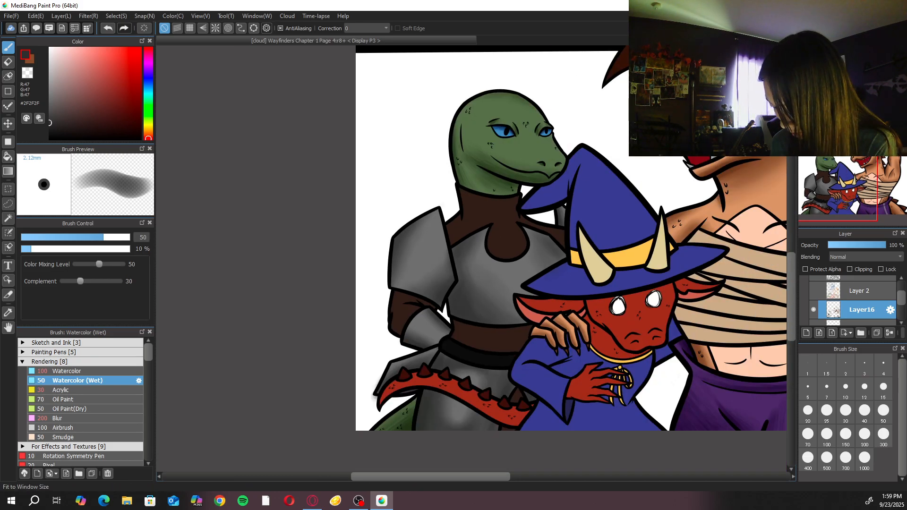
key(ctrl+minus)
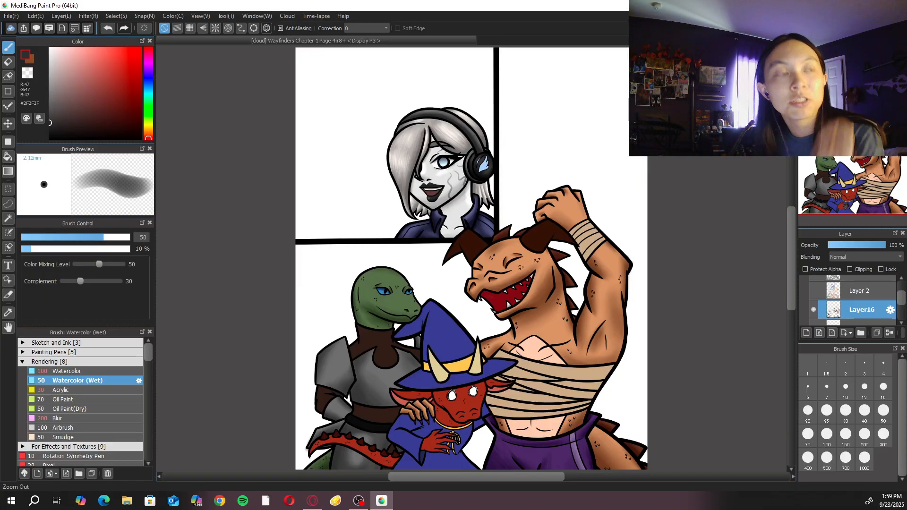
Texture the outer upper edge of the shoulder plate with Fluffy Watercolor 3, at sizes 50 and 100, in the sampled dark gray #3B3B3B
click(115, 360)
click(113, 372)
click(117, 409)
scroll(321, 317, up, 5)
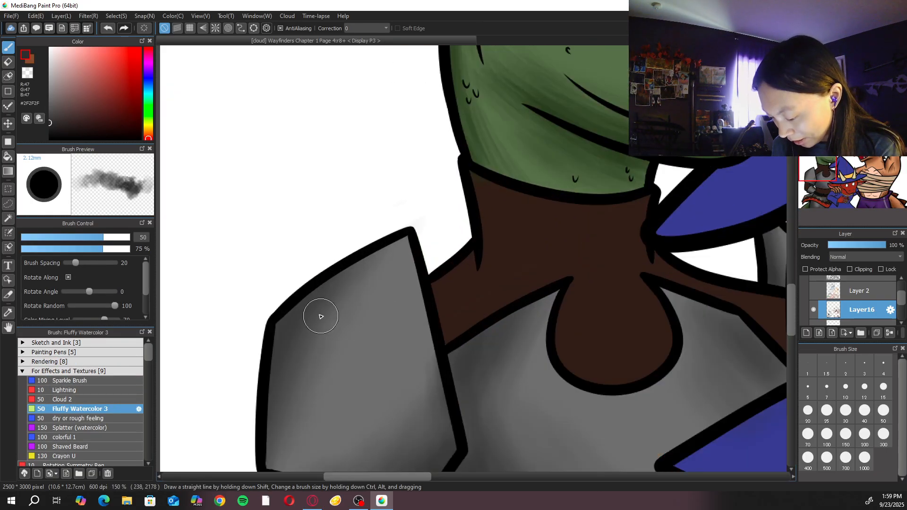
alt+click(293, 331)
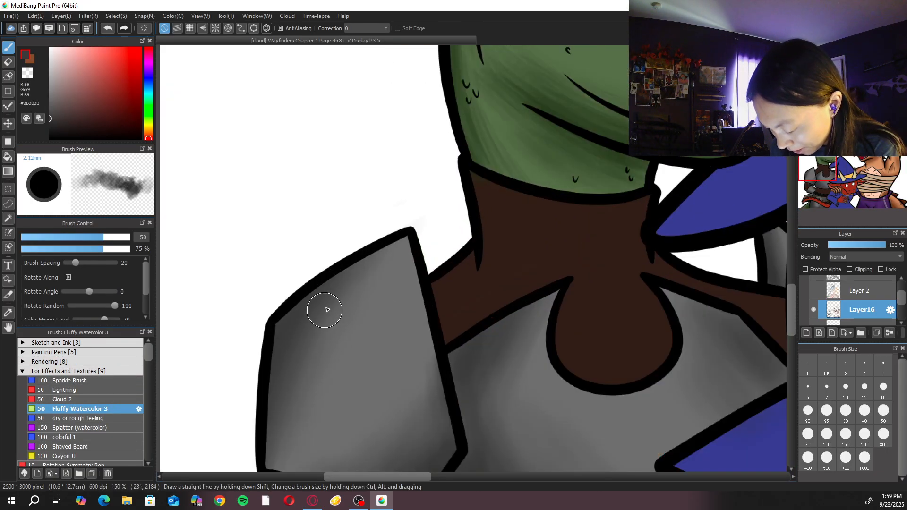
drag(326, 312, 348, 288)
click(827, 434)
mouse_move(327, 345)
mouse_down()
mouse_move(312, 311)
mouse_move(334, 294)
mouse_up()
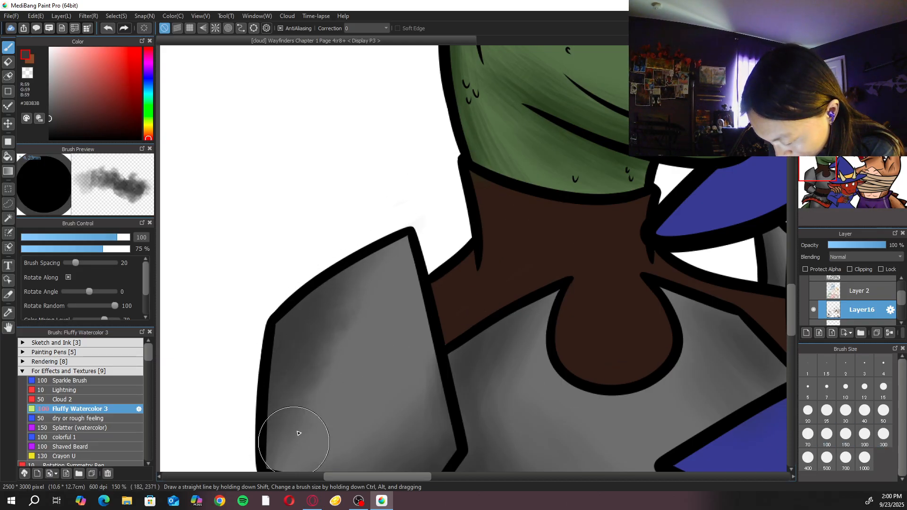
Texture the rest of the shoulder plate with Fluffy Watercolor 3 in a resampled gray and erase the spill past its top corner
scroll(384, 314, down, 1)
mouse_move(382, 401)
mouse_down()
mouse_move(320, 450)
mouse_move(347, 412)
mouse_move(420, 370)
mouse_move(427, 347)
mouse_move(294, 431)
mouse_move(317, 430)
mouse_move(400, 376)
mouse_move(396, 397)
mouse_move(416, 366)
mouse_move(417, 389)
mouse_move(364, 461)
mouse_move(551, 332)
mouse_move(448, 339)
mouse_move(400, 244)
mouse_move(418, 313)
mouse_move(370, 252)
mouse_move(375, 246)
mouse_move(357, 266)
mouse_move(374, 268)
mouse_move(394, 236)
mouse_move(380, 257)
mouse_move(378, 235)
mouse_move(368, 255)
mouse_move(324, 280)
mouse_move(373, 252)
mouse_up()
key(ctrl+z)
alt+click(389, 401)
key(e)
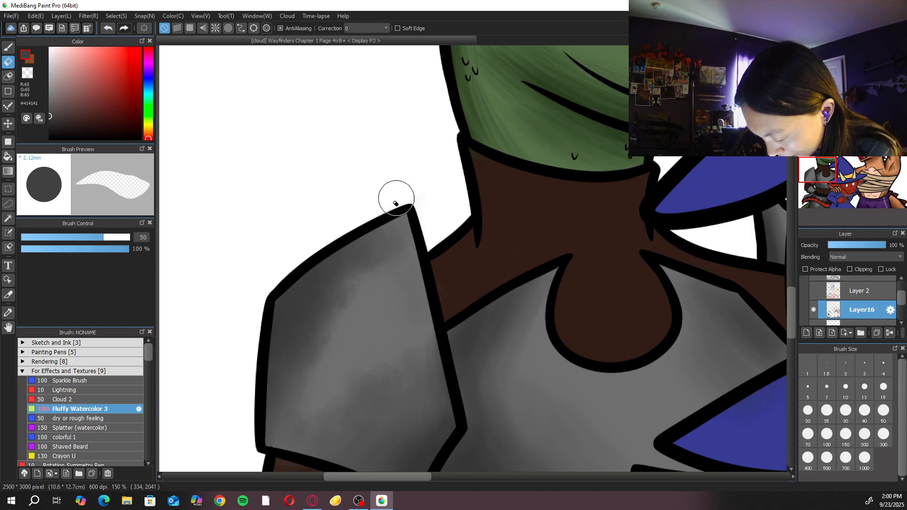
Texture the lizard's breastplate with Fluffy Watercolor 3 at size 100, using sampled grays #404040, #343434 and #434343
key(b)
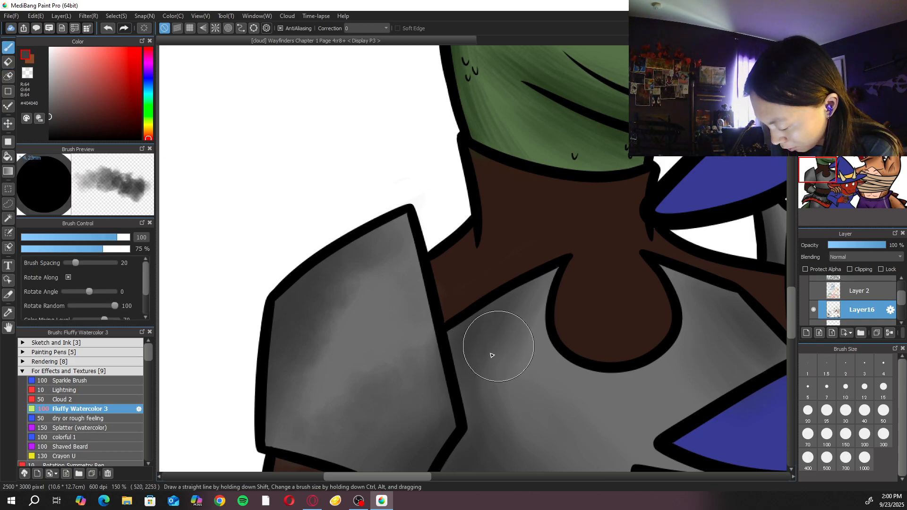
drag(554, 323, 503, 263)
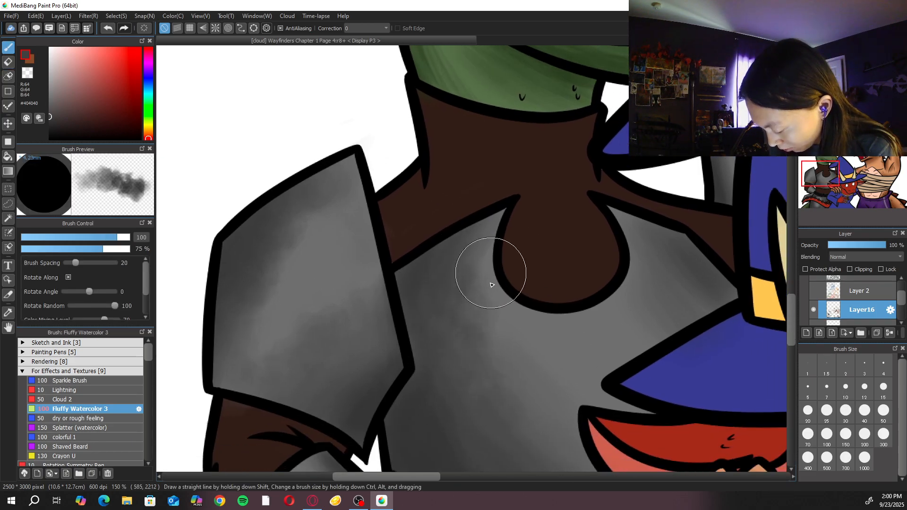
drag(530, 321, 508, 238)
alt+click(416, 371)
mouse_move(416, 361)
mouse_down()
mouse_move(491, 359)
mouse_move(501, 385)
mouse_up()
key(ctrl+z)
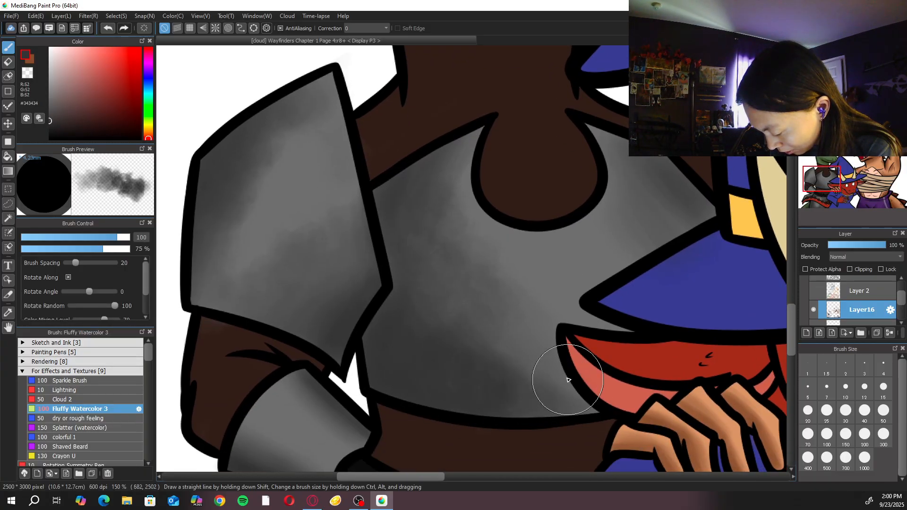
drag(499, 350, 520, 396)
alt+click(669, 185)
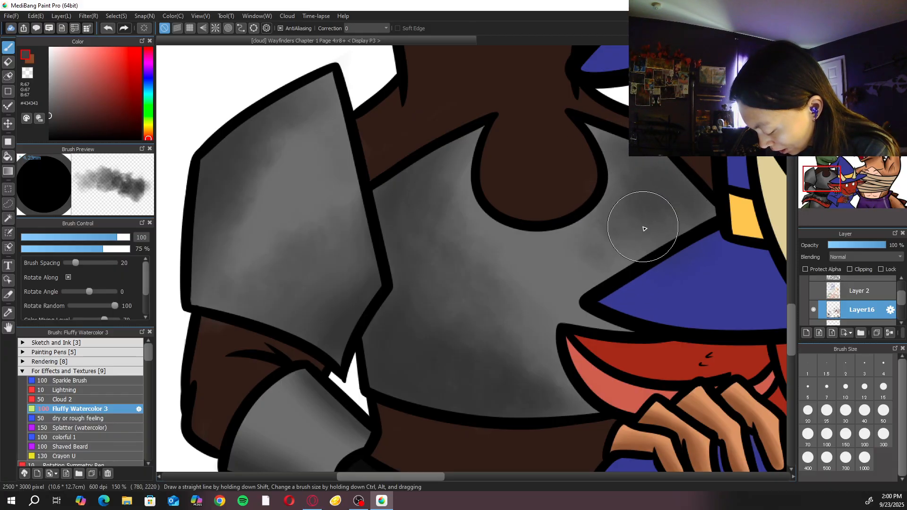
Texture the lizard's forearm guard with Fluffy Watercolor 3 at size 100 in sampled dark grays, including #313131
scroll(644, 227, down, 3)
alt+click(309, 329)
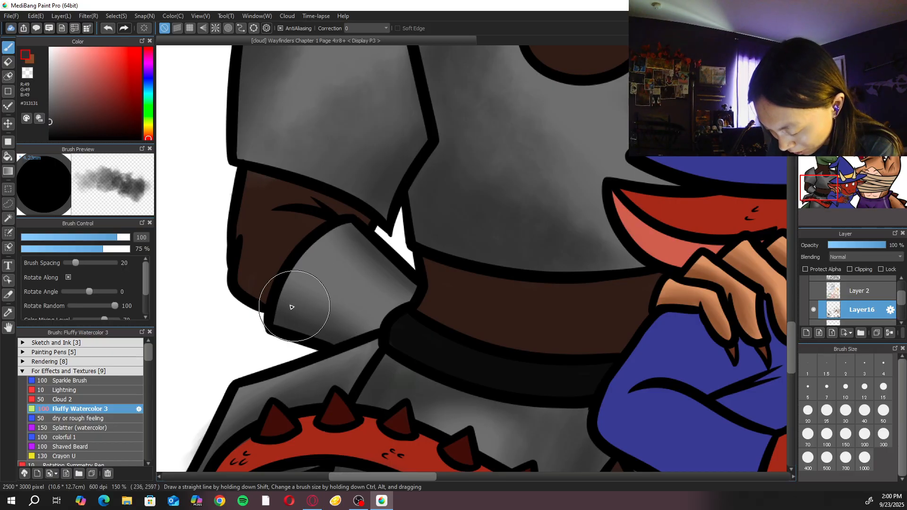
mouse_move(352, 251)
mouse_down()
mouse_move(378, 251)
mouse_move(385, 273)
mouse_move(355, 253)
mouse_move(352, 269)
mouse_move(337, 248)
mouse_up()
alt+click(378, 251)
Texture the thigh and hip plates around the red tail with Fluffy Watercolor 3, resampling grays such as #494949 and #525252
scroll(337, 249, down, 3)
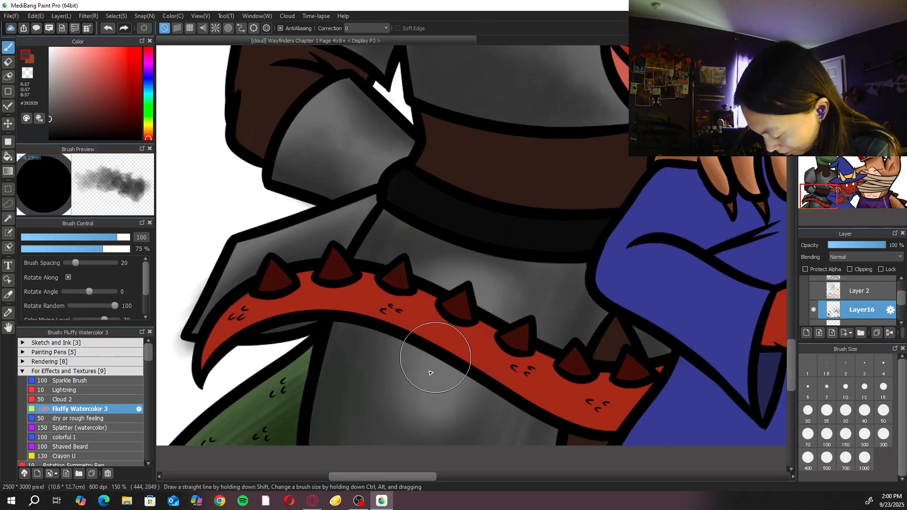
alt+click(342, 395)
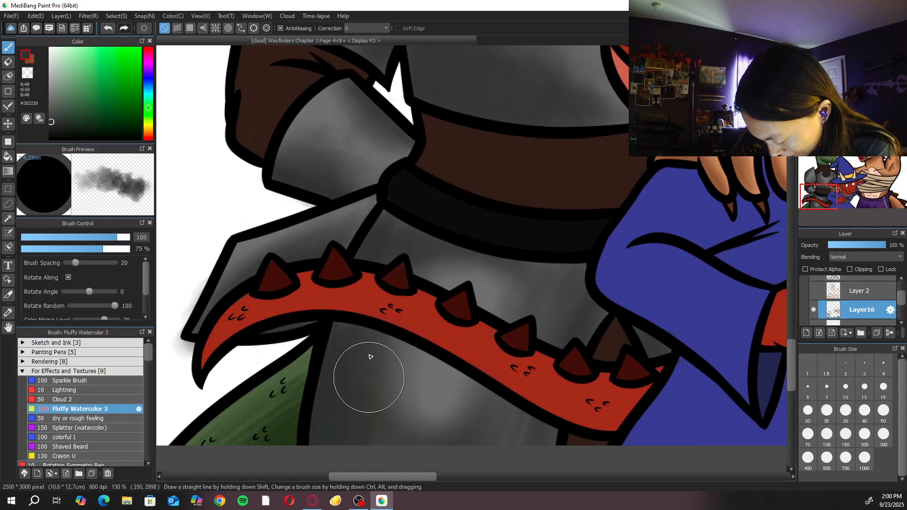
alt+click(414, 428)
alt+click(415, 426)
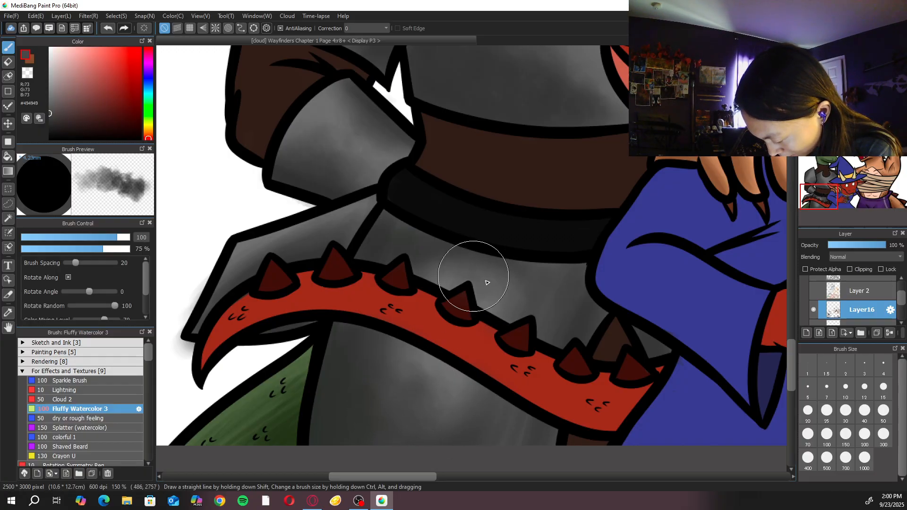
alt+click(256, 253)
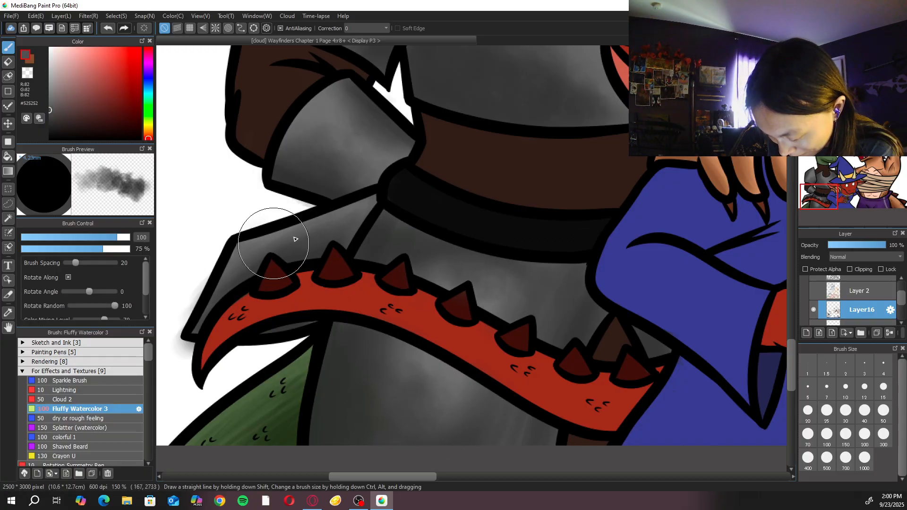
Touch up the breastplate's lower edge beside the red character's ear in the sampled gray #3E3F3F
scroll(661, 239, down, 4)
scroll(661, 239, up, 3)
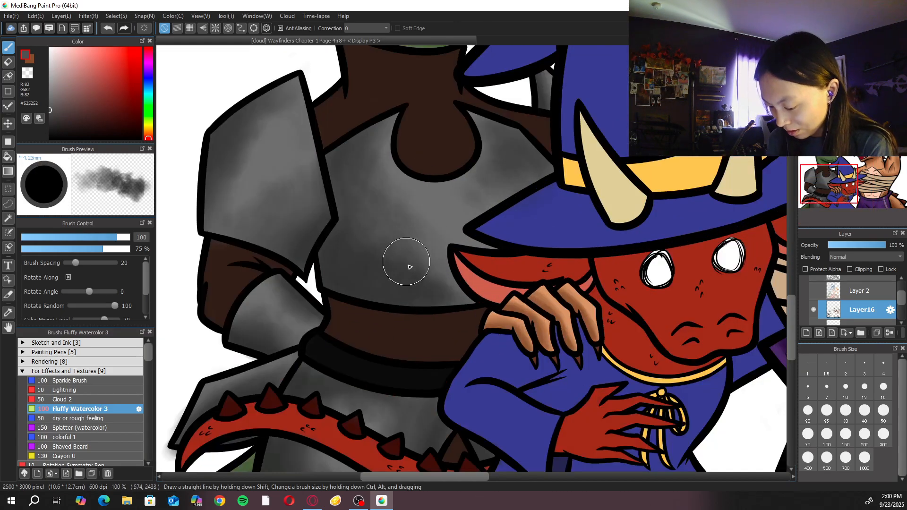
alt+click(432, 283)
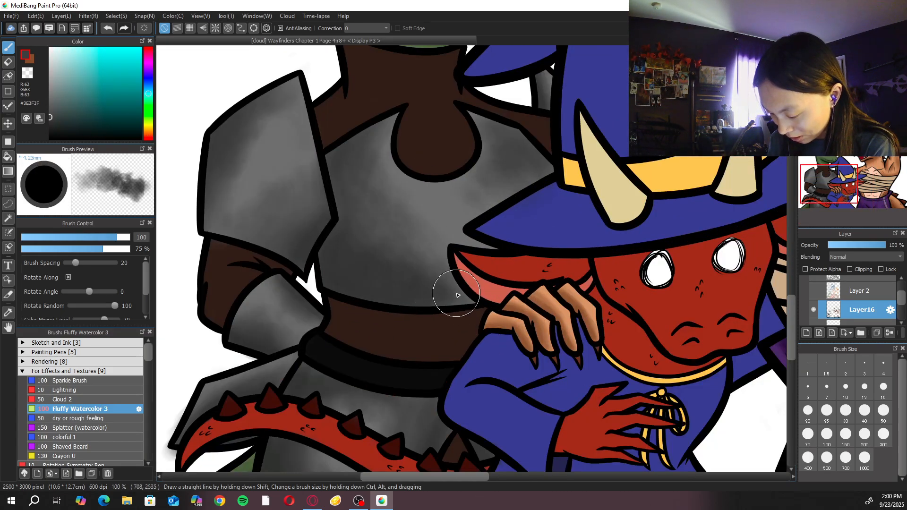
scroll(453, 106, down, 3)
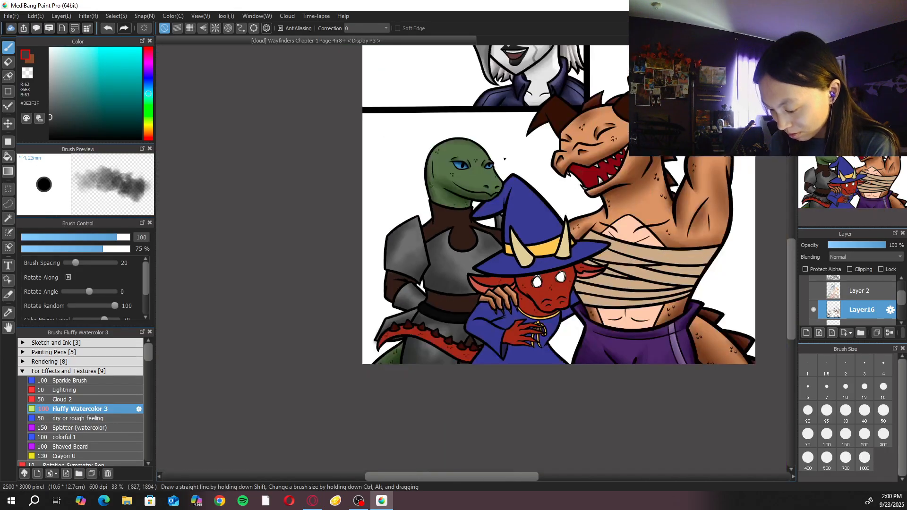
scroll(505, 158, up, 1)
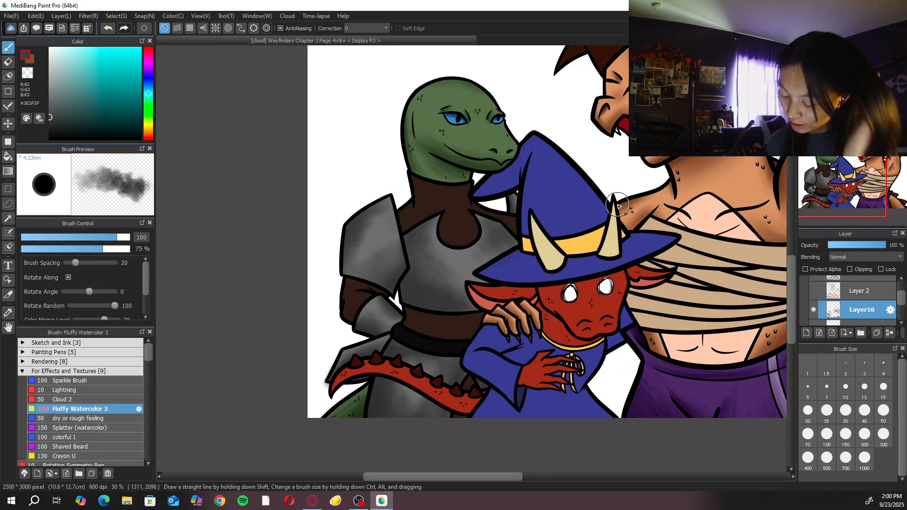
scroll(618, 200, up, 2)
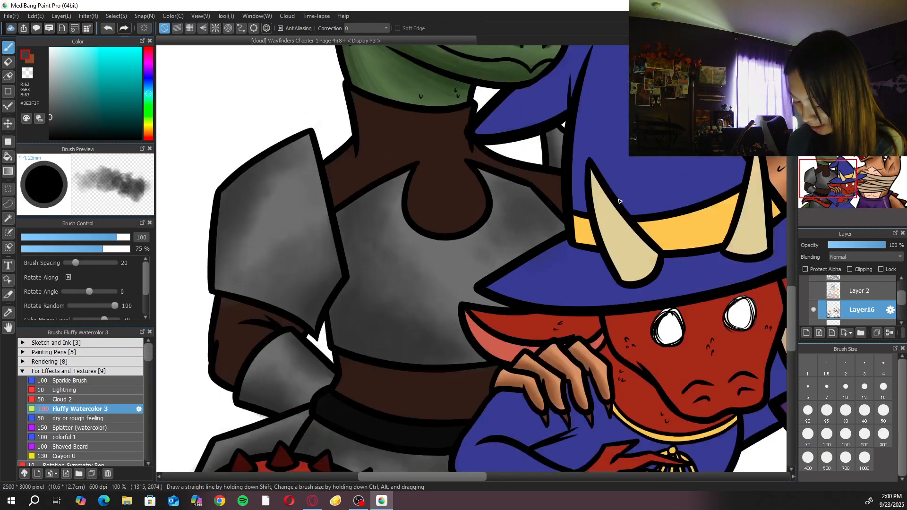
alt+click(390, 430)
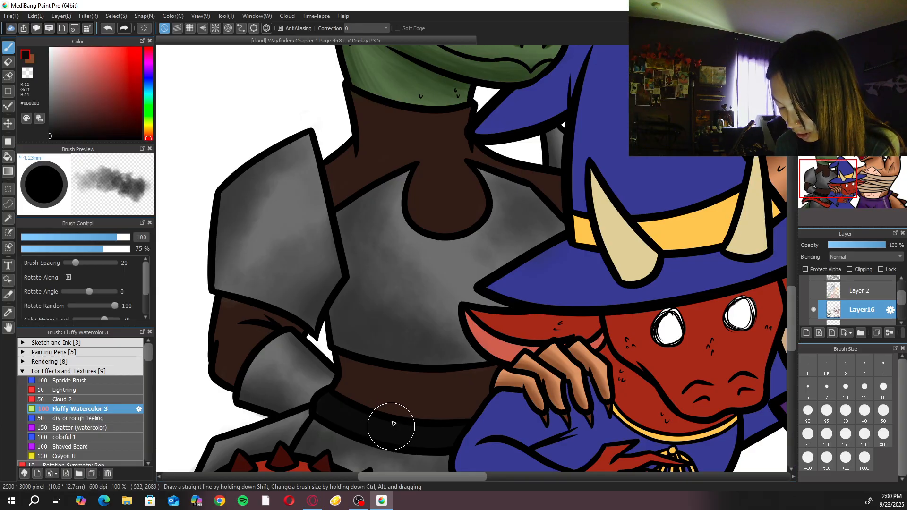
scroll(390, 430, down, 3)
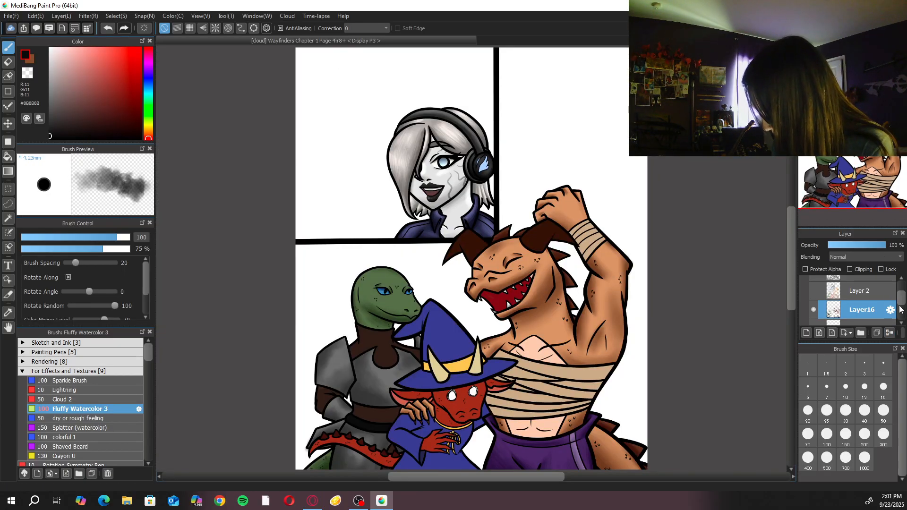
scroll(900, 309, down, 1)
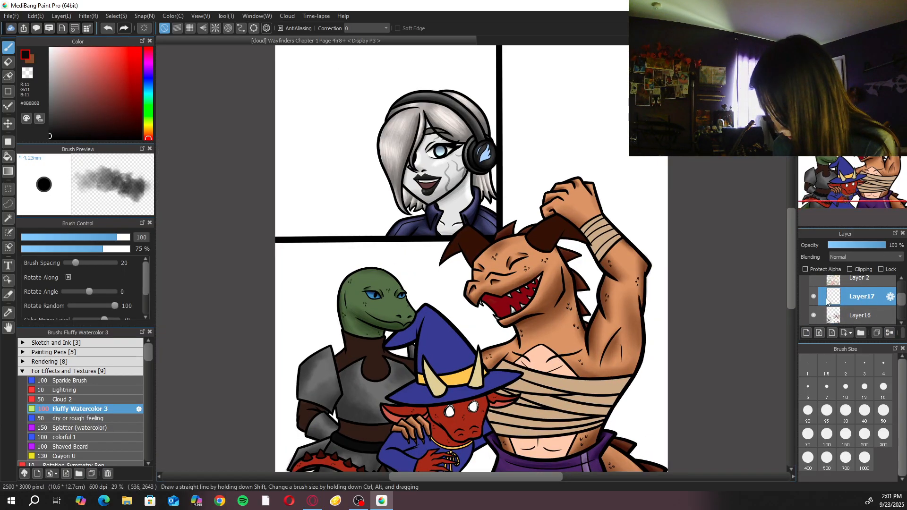
scroll(591, 274, up, 2)
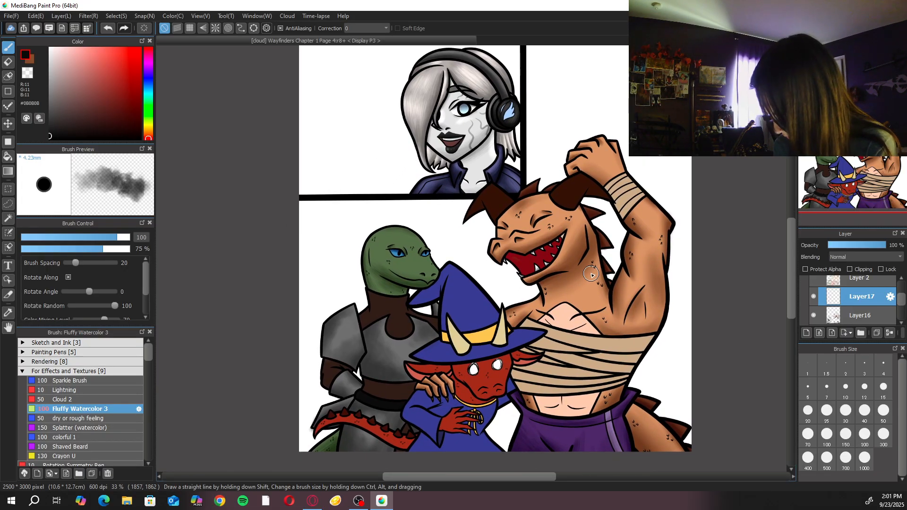
scroll(463, 340, up, 3)
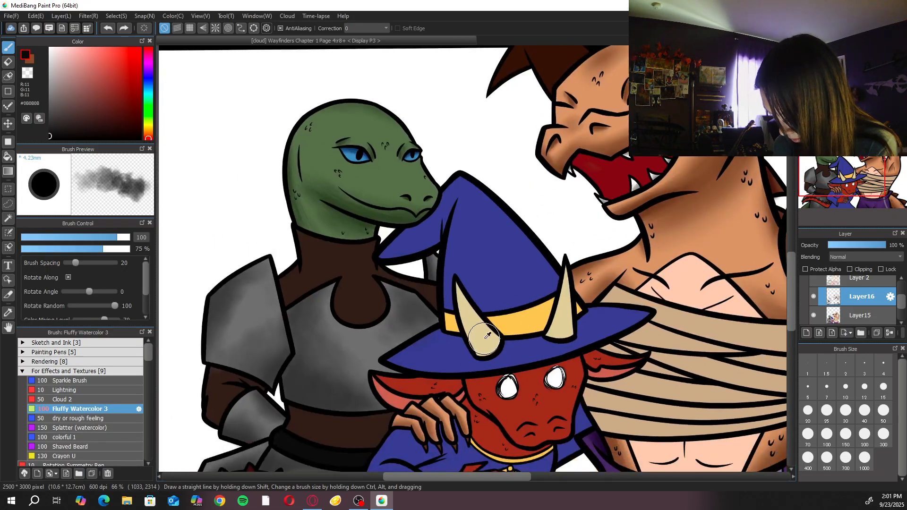
Shade the left horn on the wizard hat with lengthwise Acrylic strokes at size 70 in brown #977B51
alt+click(489, 330)
click(97, 361)
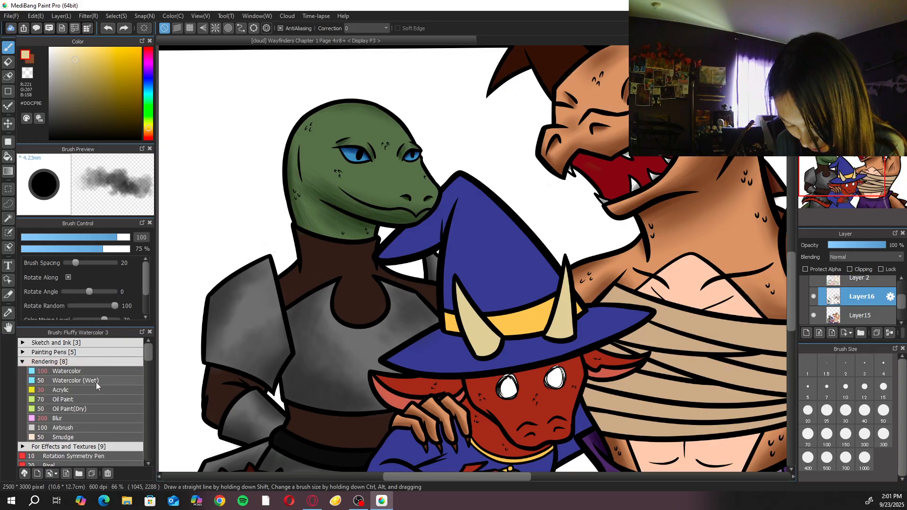
click(76, 389)
click(150, 132)
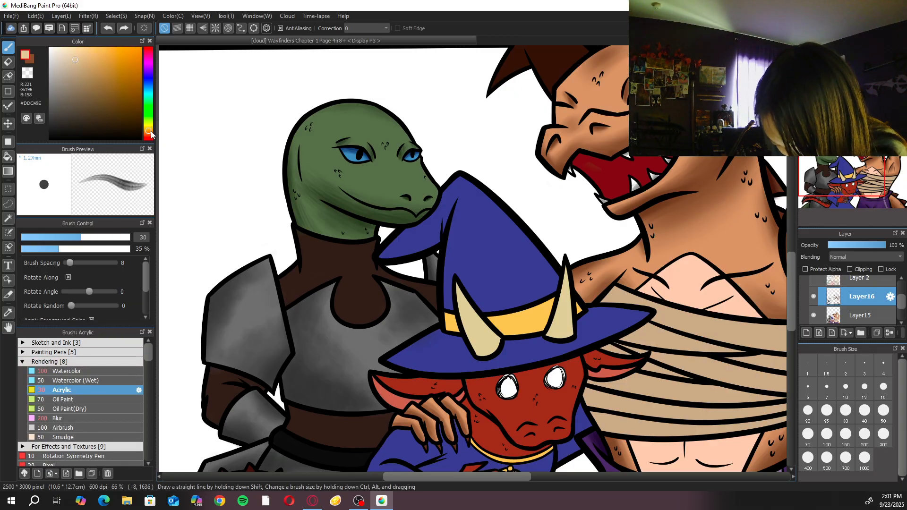
click(91, 85)
scroll(471, 259, up, 1)
click(883, 410)
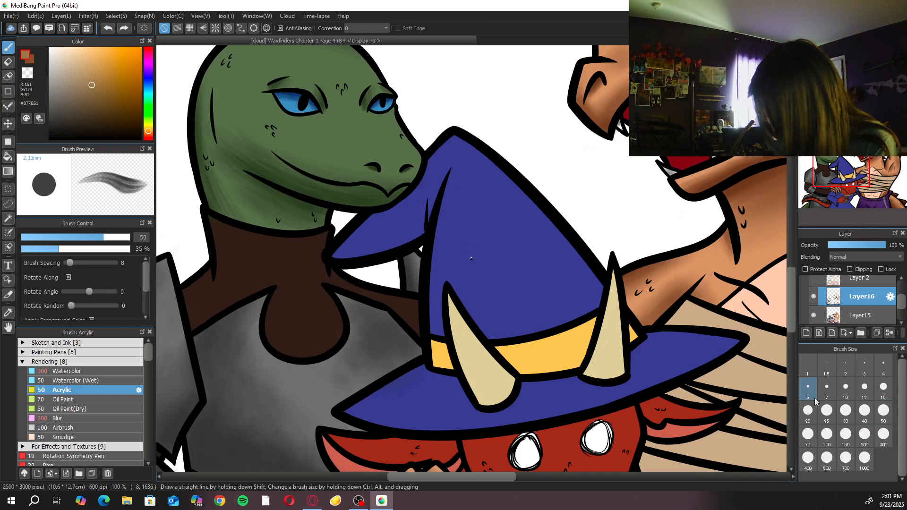
click(808, 434)
drag(446, 286, 487, 404)
mouse_move(447, 289)
mouse_down()
mouse_move(471, 385)
mouse_move(447, 292)
mouse_move(497, 411)
mouse_move(449, 304)
mouse_move(482, 363)
mouse_up()
mouse_move(454, 308)
mouse_down()
mouse_move(491, 399)
mouse_move(501, 401)
mouse_up()
drag(449, 281, 503, 406)
mouse_move(452, 325)
mouse_down()
mouse_move(489, 416)
mouse_move(479, 404)
mouse_move(499, 354)
mouse_move(500, 373)
mouse_up()
drag(486, 324, 515, 379)
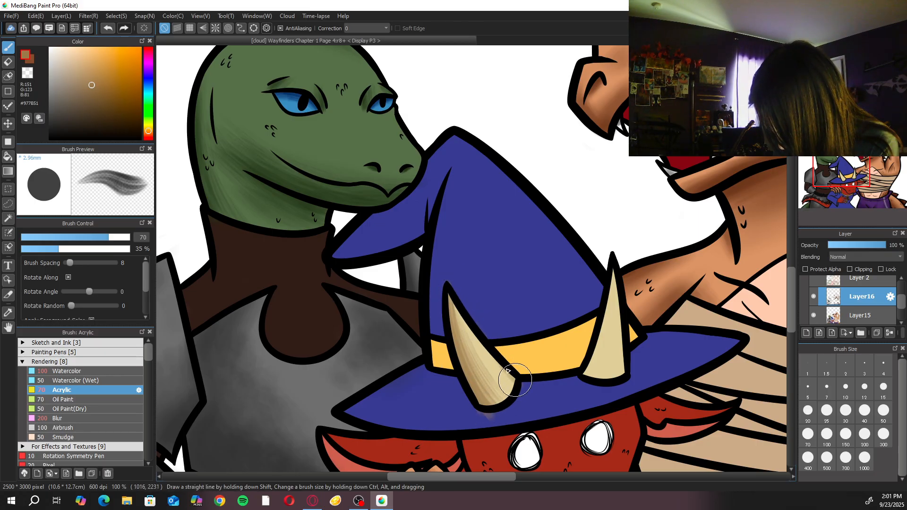
Deepen the left horn's shading along its edges and base, and erase the brown spill around it
drag(453, 297, 496, 352)
drag(455, 292, 504, 391)
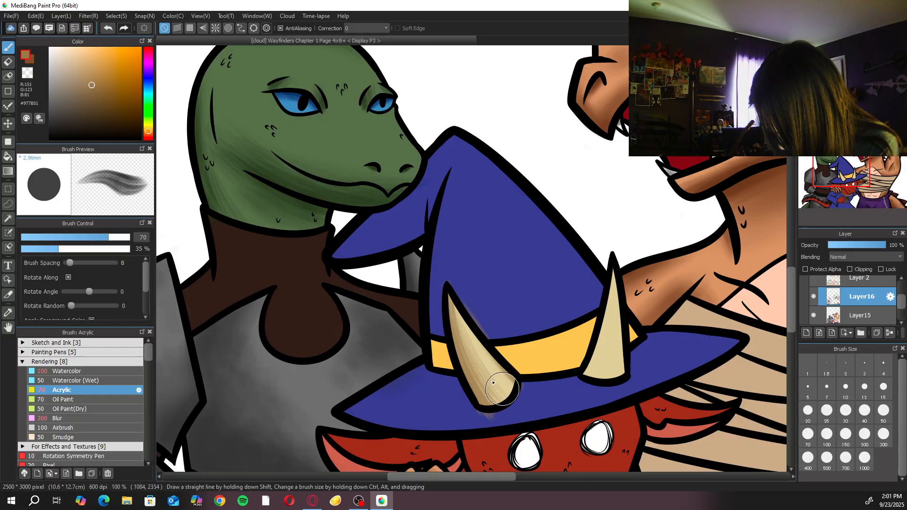
drag(467, 363, 527, 412)
drag(456, 303, 532, 412)
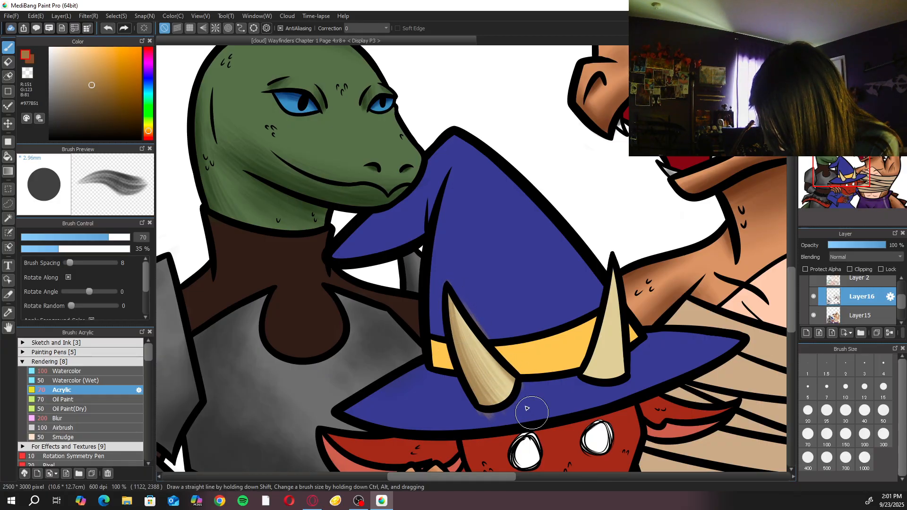
drag(442, 288, 478, 378)
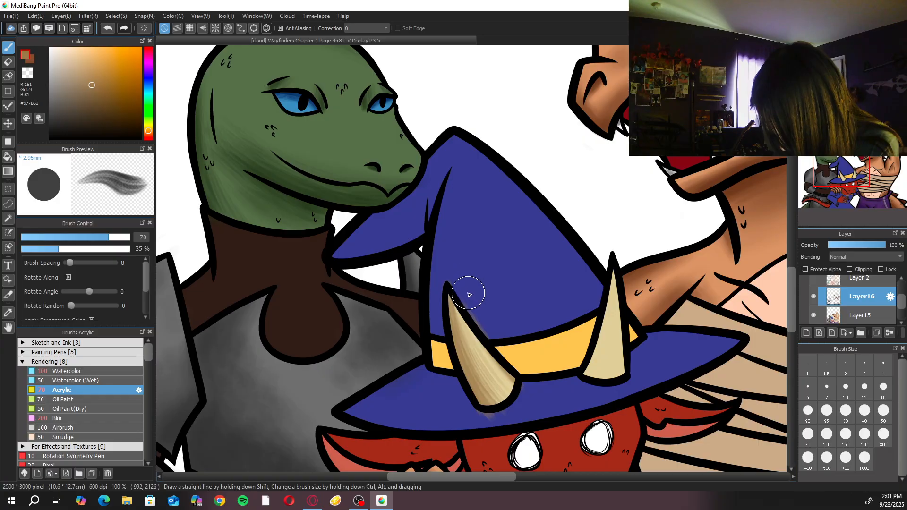
key(e)
mouse_move(524, 388)
mouse_down()
mouse_move(514, 412)
mouse_move(480, 413)
mouse_move(526, 411)
mouse_up()
key(b)
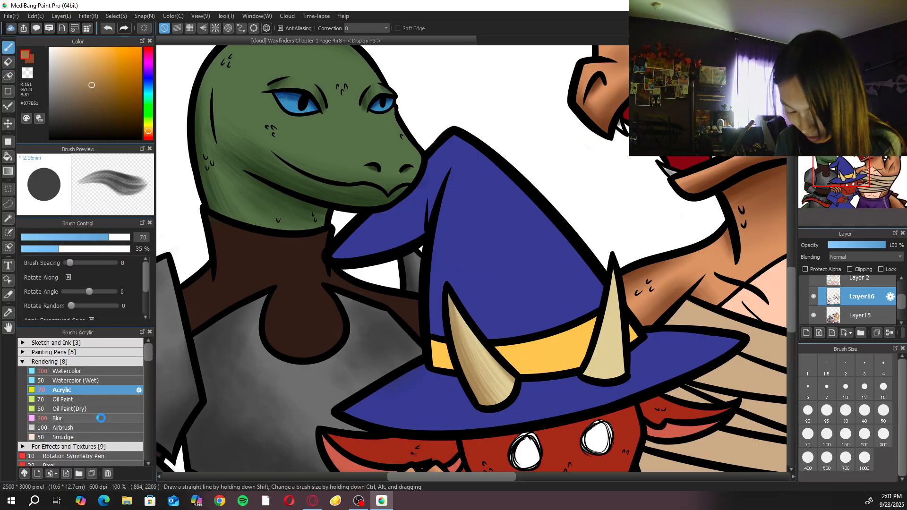
Soften the left horn's strokes with Blur at size 100, then switch back to the Acrylic brush
click(102, 420)
mouse_move(474, 340)
mouse_down()
mouse_move(524, 394)
mouse_move(498, 351)
mouse_up()
click(107, 392)
Shade the hat's right horn from base to tip with lengthwise Acrylic strokes at size 70 in brown #977B51
key(ctrl+plus)
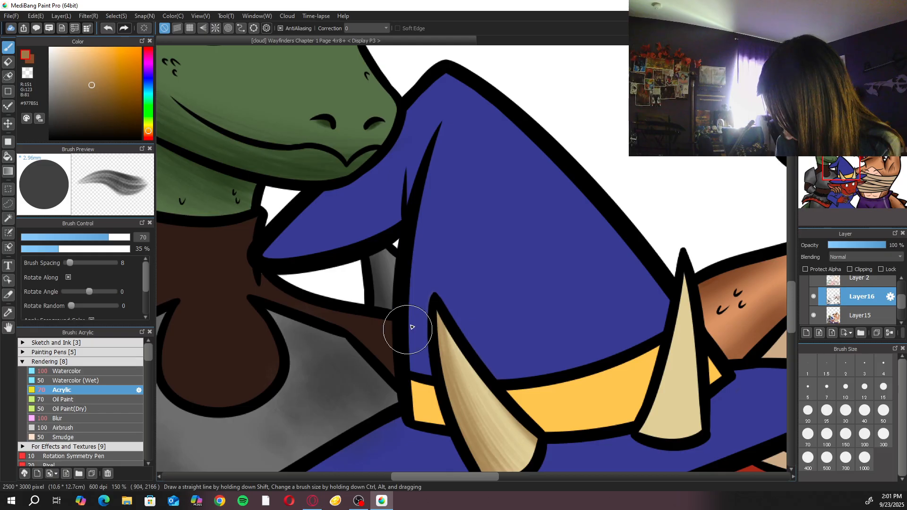
key(ctrl+minus)
key(ctrl+minus)
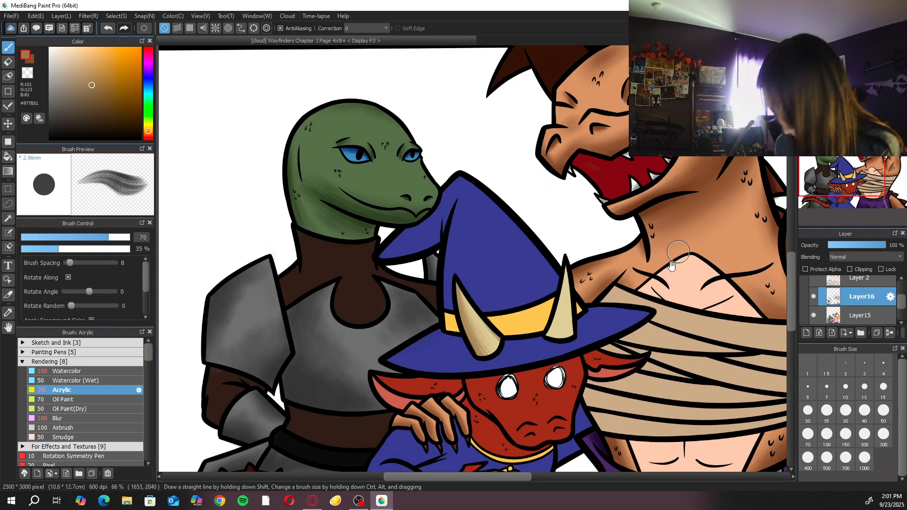
drag(646, 287, 547, 265)
key(ctrl+plus)
mouse_move(702, 199)
mouse_down()
mouse_move(681, 337)
mouse_move(428, 453)
mouse_move(330, 400)
mouse_up()
key(ctrl+plus)
mouse_move(414, 166)
mouse_down()
mouse_move(413, 142)
mouse_move(459, 228)
mouse_move(422, 164)
mouse_move(453, 222)
mouse_up()
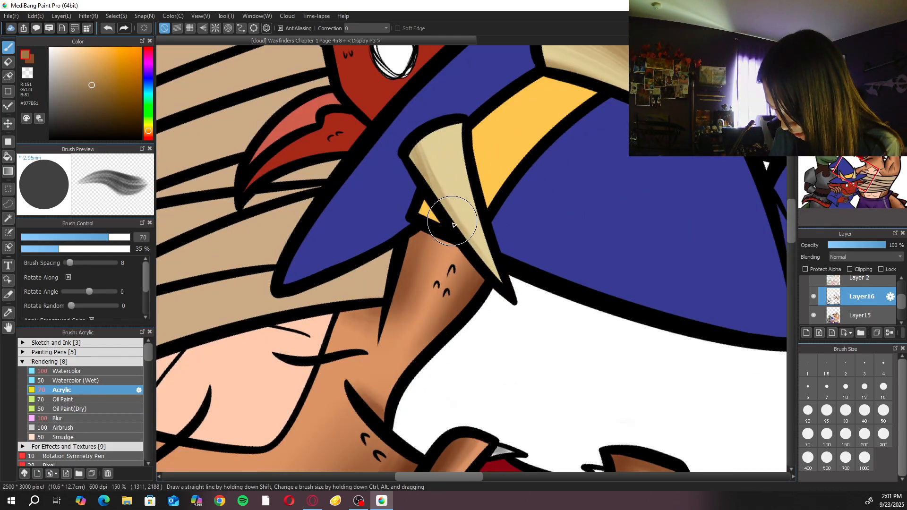
mouse_move(416, 152)
mouse_down()
mouse_move(494, 269)
mouse_move(428, 138)
mouse_move(504, 279)
mouse_move(431, 127)
mouse_move(492, 259)
mouse_up()
mouse_move(421, 137)
mouse_down()
mouse_move(461, 208)
mouse_move(457, 126)
mouse_move(479, 209)
mouse_move(458, 121)
mouse_move(487, 238)
mouse_move(452, 137)
mouse_move(488, 243)
mouse_move(447, 109)
mouse_move(471, 211)
mouse_up()
drag(415, 151, 492, 267)
key(Up)
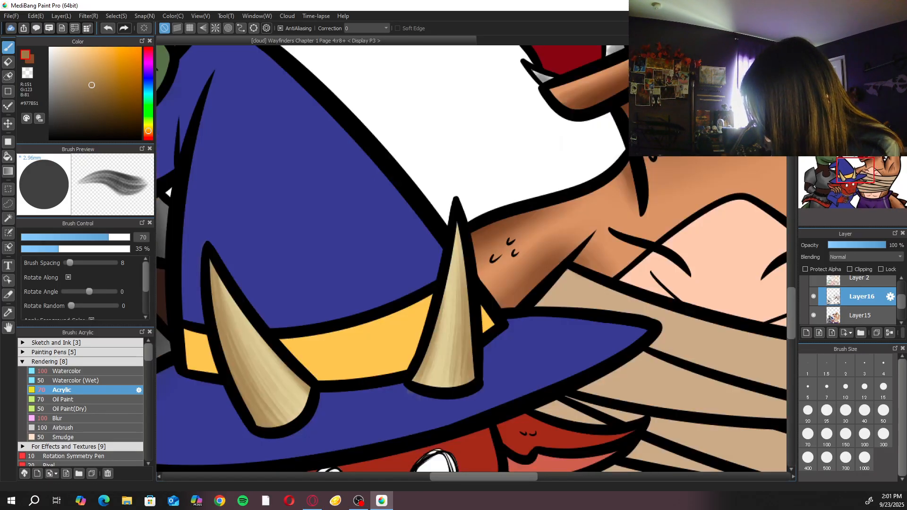
drag(465, 312, 438, 399)
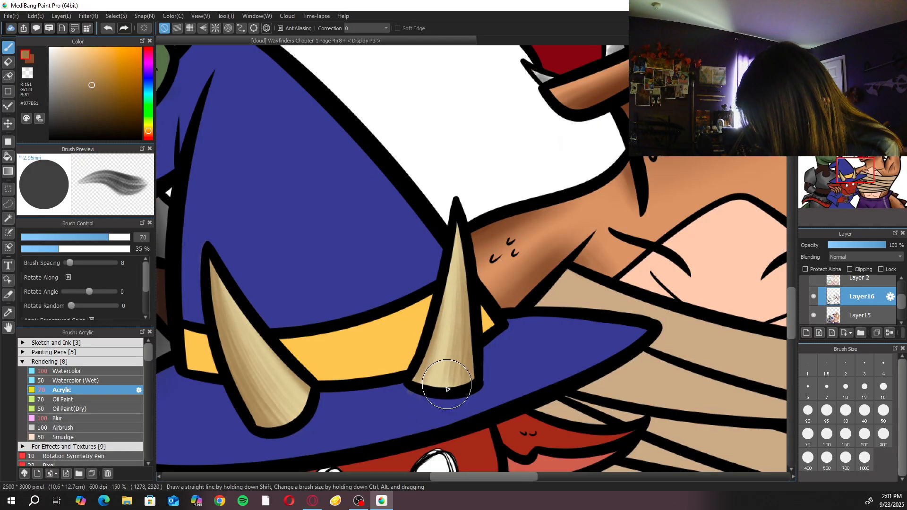
Soften the right horn's shading with Blur at size 100
click(70, 418)
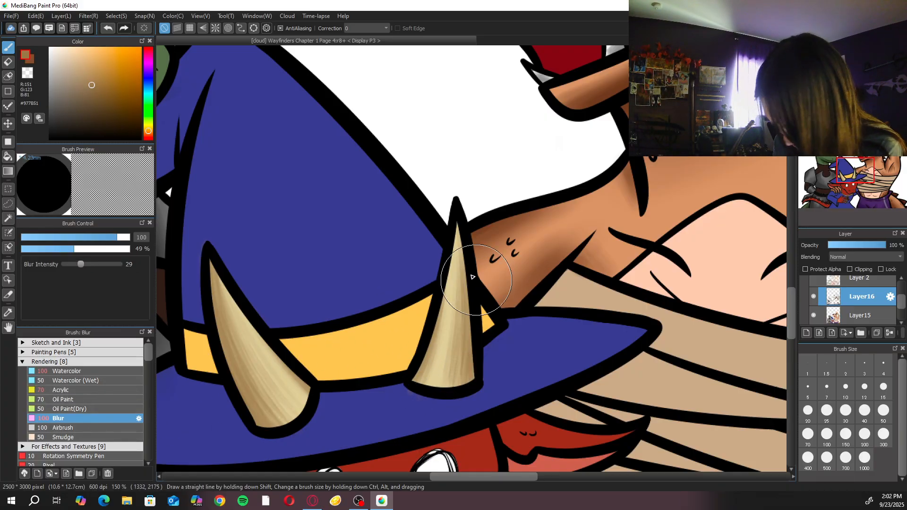
scroll(453, 326, down, 3)
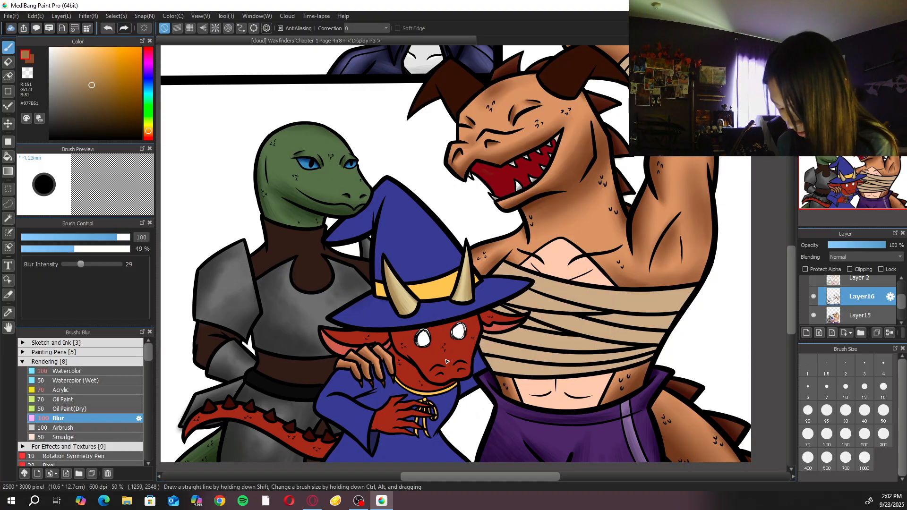
drag(529, 328, 615, 268)
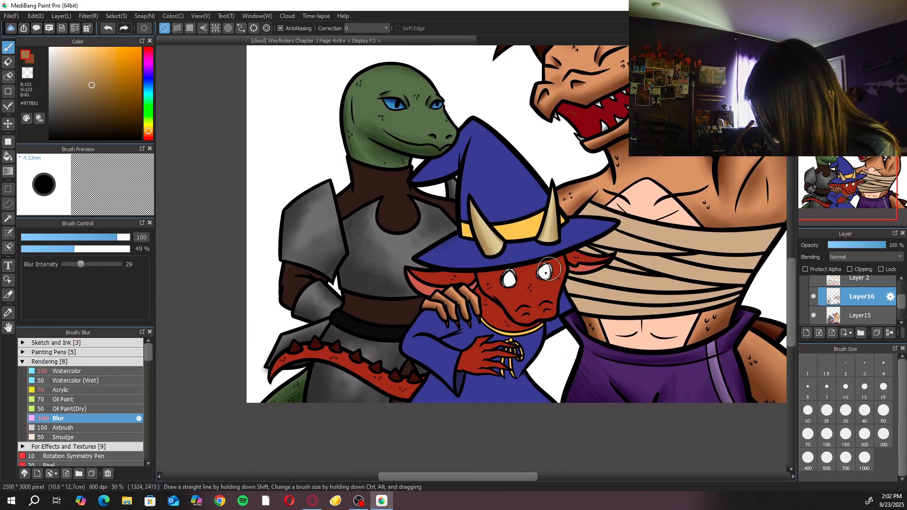
Add a new layer above Layer16
scroll(650, 230, up, 2)
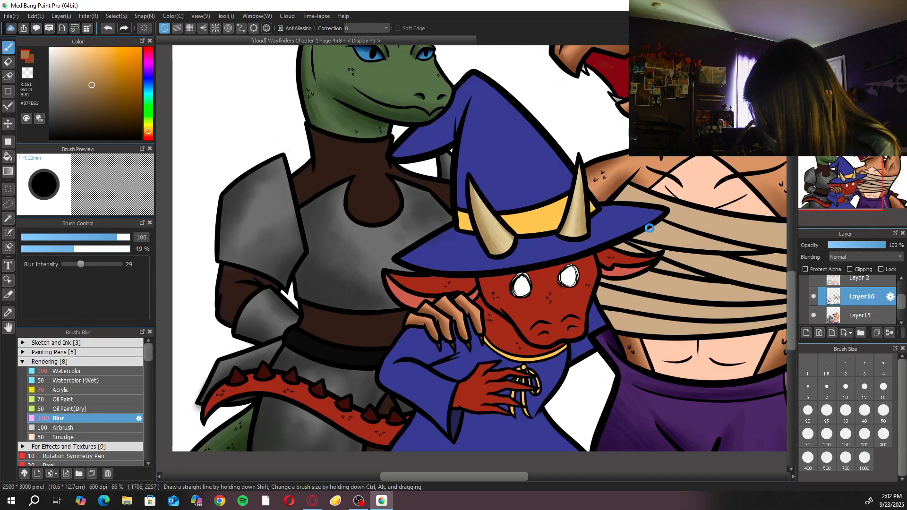
scroll(650, 230, down, 2)
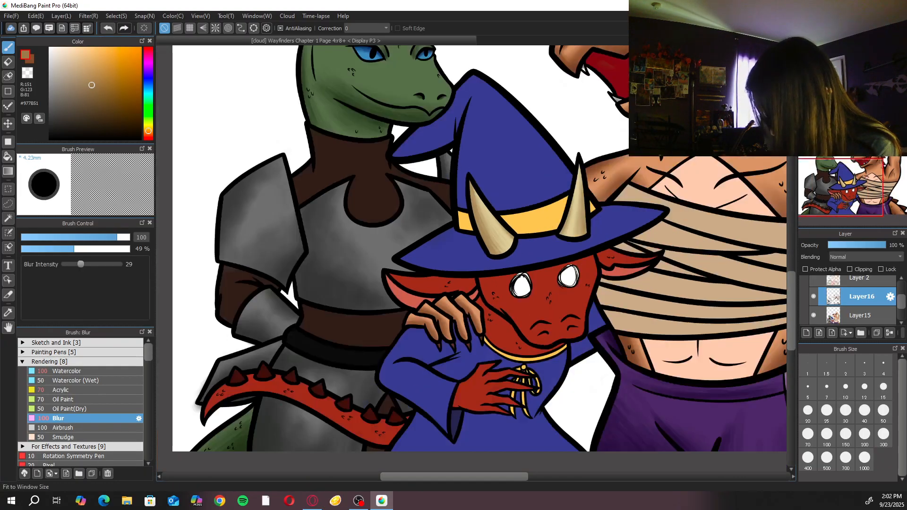
scroll(589, 200, down, 2)
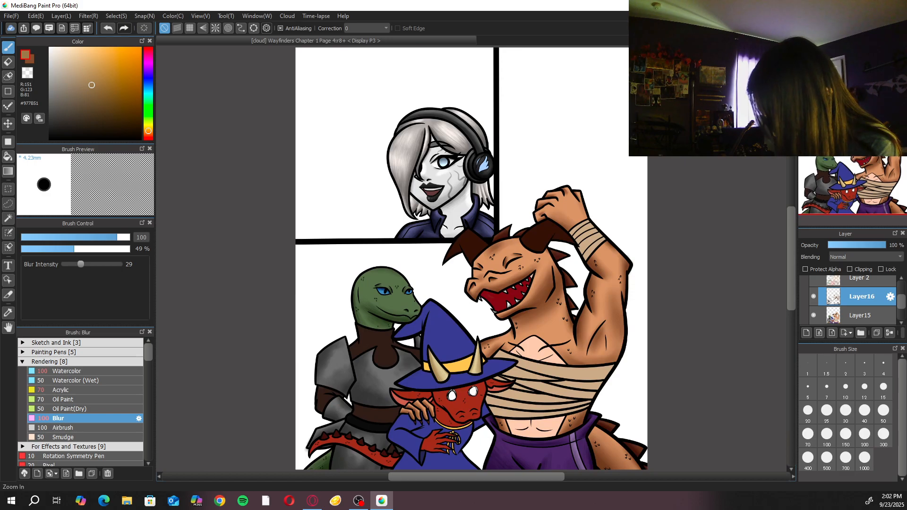
click(815, 334)
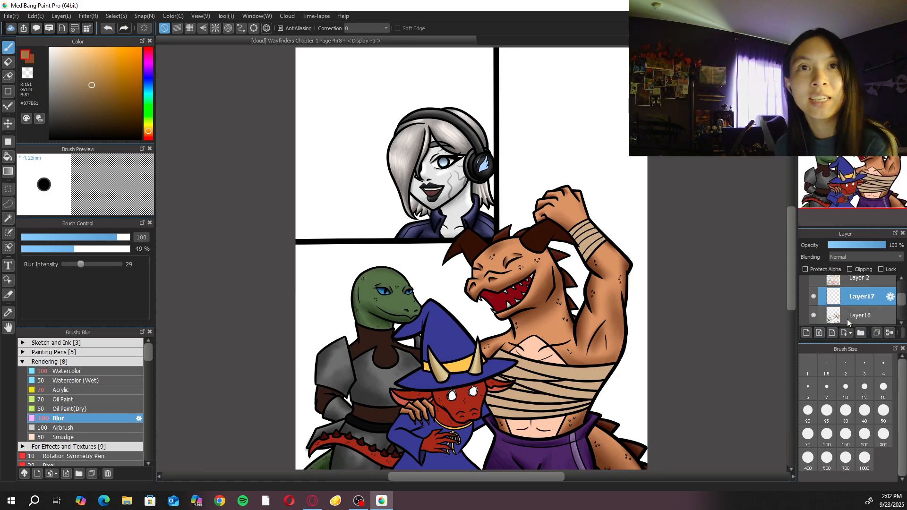
Shade the inside of the orange dragon's mouth with Acrylic at size 200 in dark red #400908
key(ctrl+plus)
key(ctrl+plus)
key(ctrl+plus)
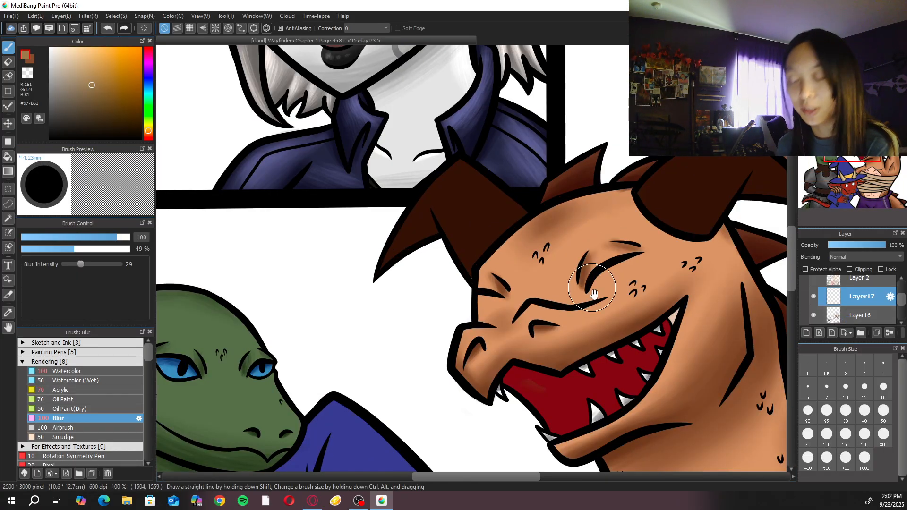
right_click(561, 399)
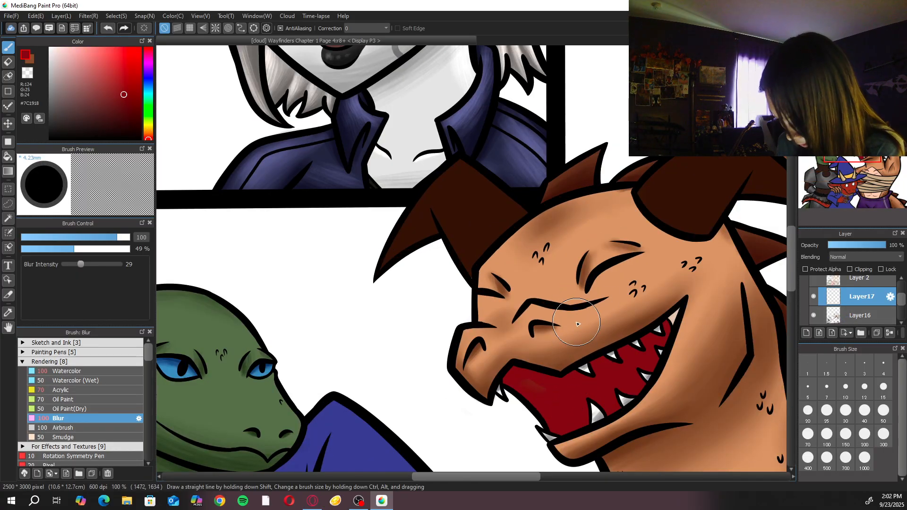
click(128, 117)
drag(110, 380, 103, 392)
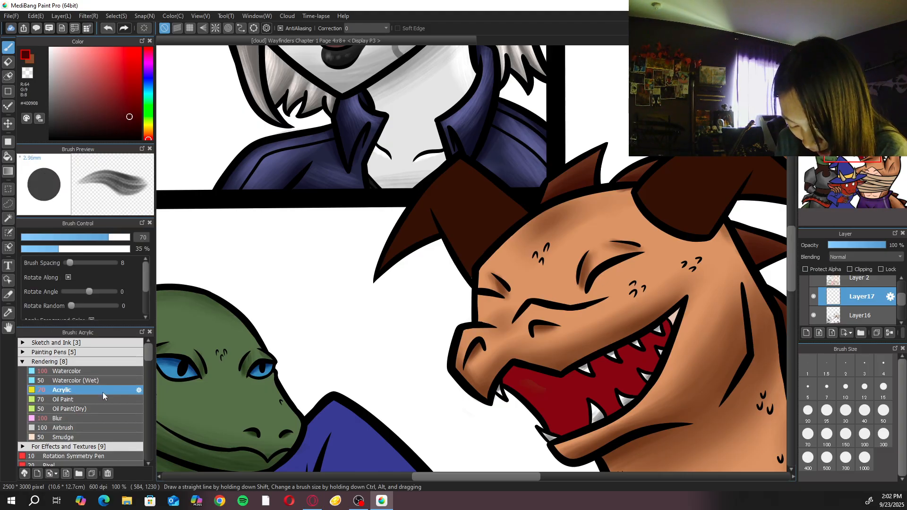
key(Right)
key(Right)
key(Right)
key(Right)
key(Down)
click(865, 435)
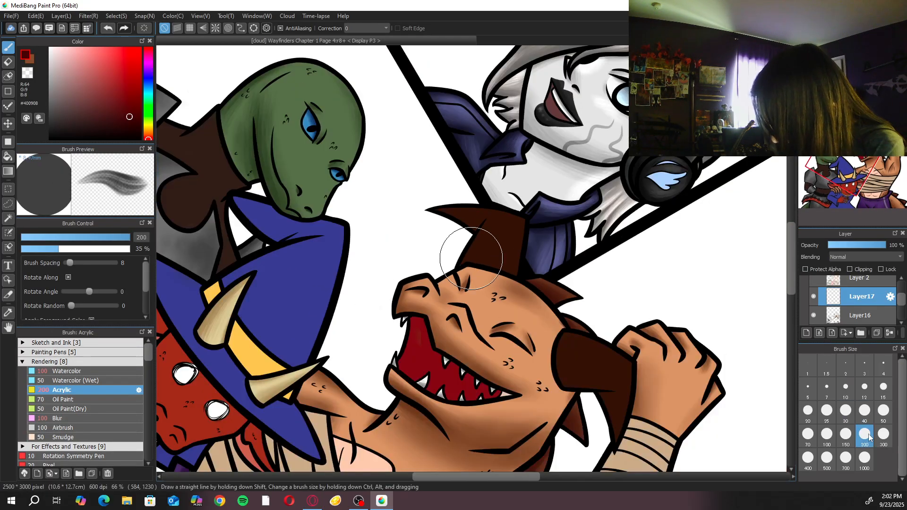
mouse_move(418, 319)
mouse_down()
mouse_move(471, 378)
mouse_move(453, 368)
mouse_move(439, 353)
mouse_move(496, 391)
mouse_move(425, 348)
mouse_move(476, 392)
mouse_move(401, 326)
mouse_move(477, 396)
mouse_move(421, 367)
mouse_move(403, 349)
mouse_move(472, 402)
mouse_move(414, 339)
mouse_move(488, 390)
mouse_move(464, 383)
mouse_move(400, 330)
mouse_move(434, 365)
mouse_move(409, 320)
mouse_move(420, 320)
mouse_move(430, 327)
mouse_move(399, 328)
mouse_move(411, 344)
mouse_move(399, 337)
mouse_move(451, 386)
mouse_move(402, 355)
mouse_move(419, 343)
mouse_move(459, 372)
mouse_move(416, 326)
mouse_up()
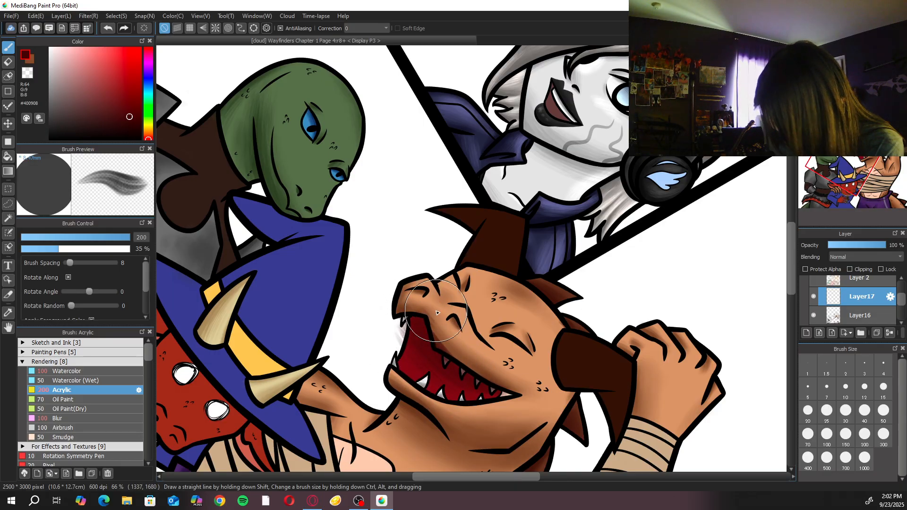
Erase the mouth shading that spilled over the dragon's upper lip, teeth and the white background with the eraser at size 50
scroll(581, 294, up, 3)
key(e)
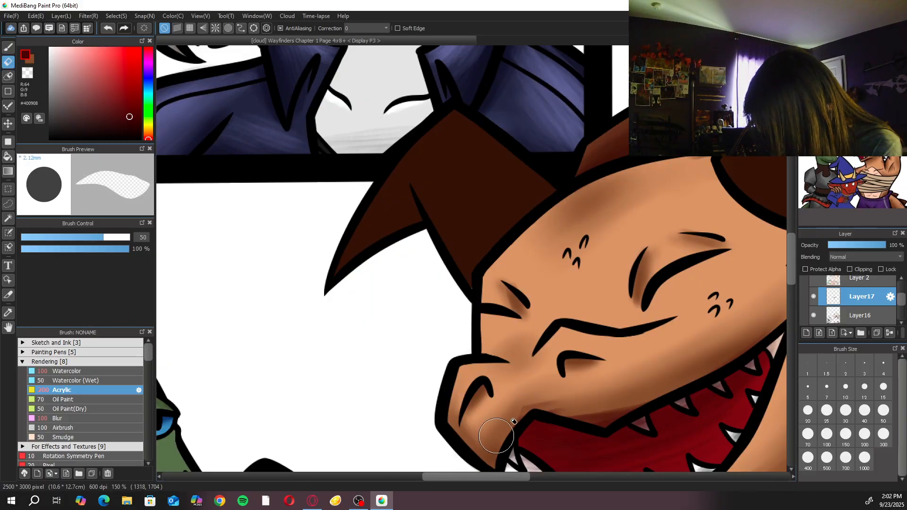
mouse_move(548, 414)
mouse_down()
mouse_move(637, 400)
mouse_move(589, 417)
mouse_move(670, 388)
mouse_up()
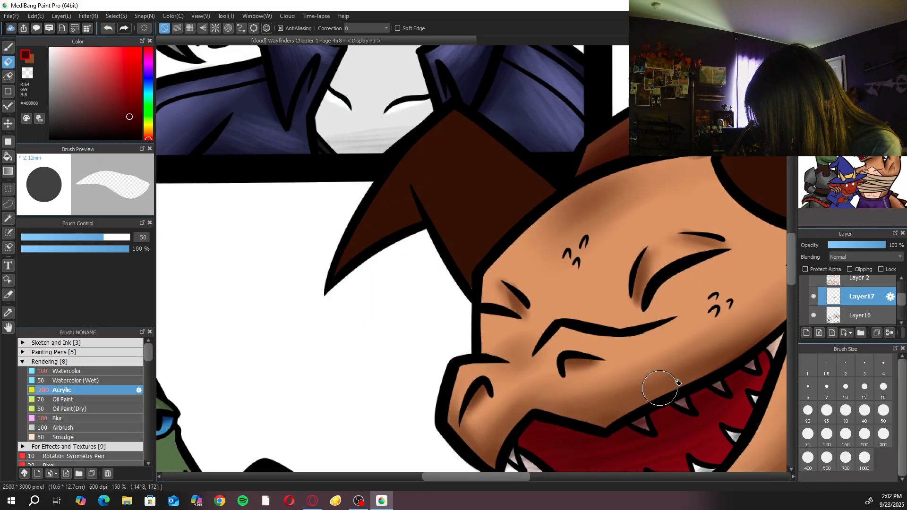
scroll(677, 333, down, 3)
scroll(677, 333, right, 2)
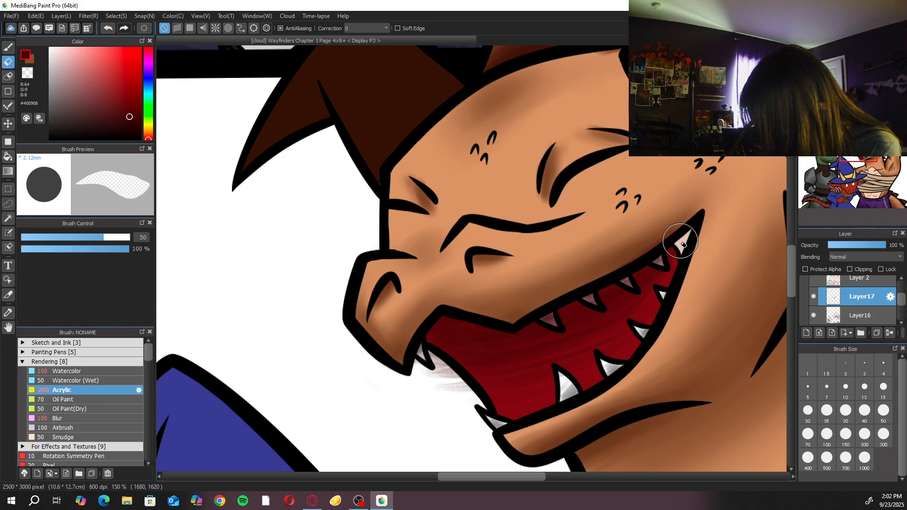
mouse_move(410, 356)
mouse_down()
mouse_move(467, 407)
mouse_move(419, 349)
mouse_move(480, 415)
mouse_up()
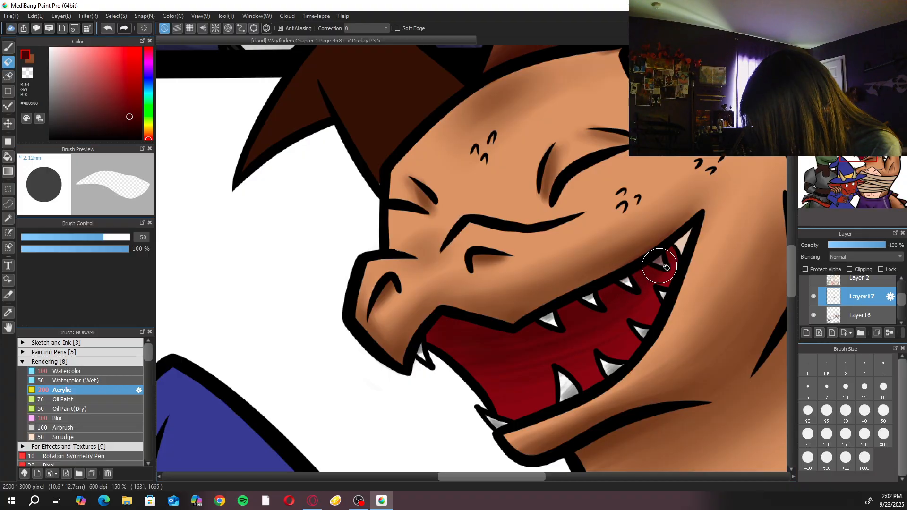
scroll(694, 250, down, 4)
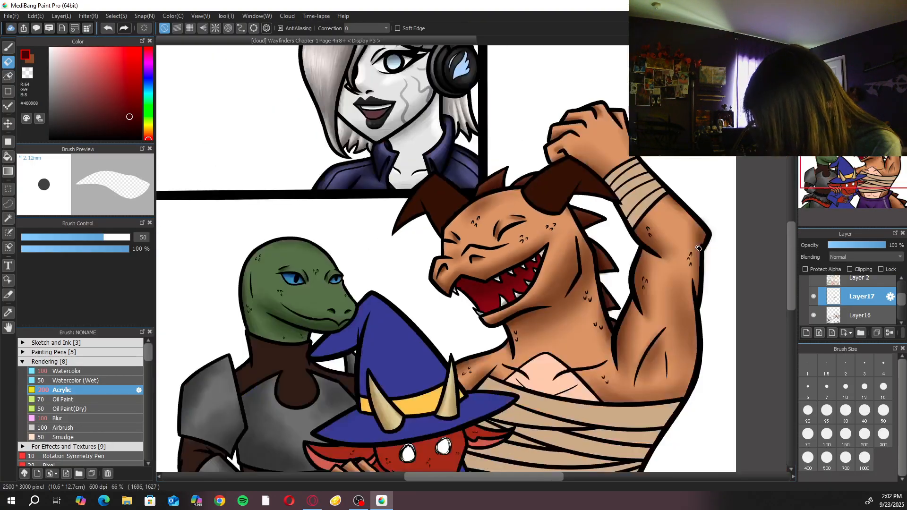
Switch to the Watercolor (Wet) brush and darken the brown sampled from the dragon's horn to #140501
scroll(698, 248, down, 2)
scroll(699, 248, up, 1)
key(b)
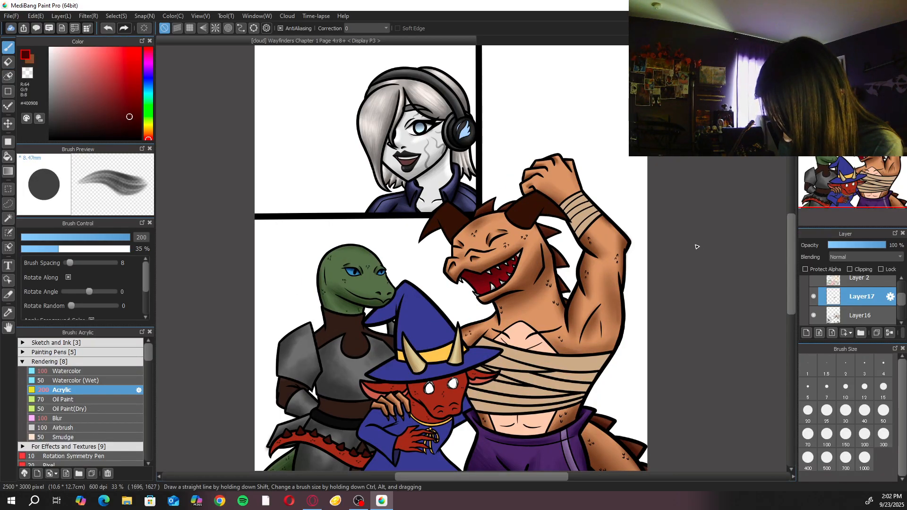
drag(486, 336, 551, 295)
scroll(612, 252, up, 1)
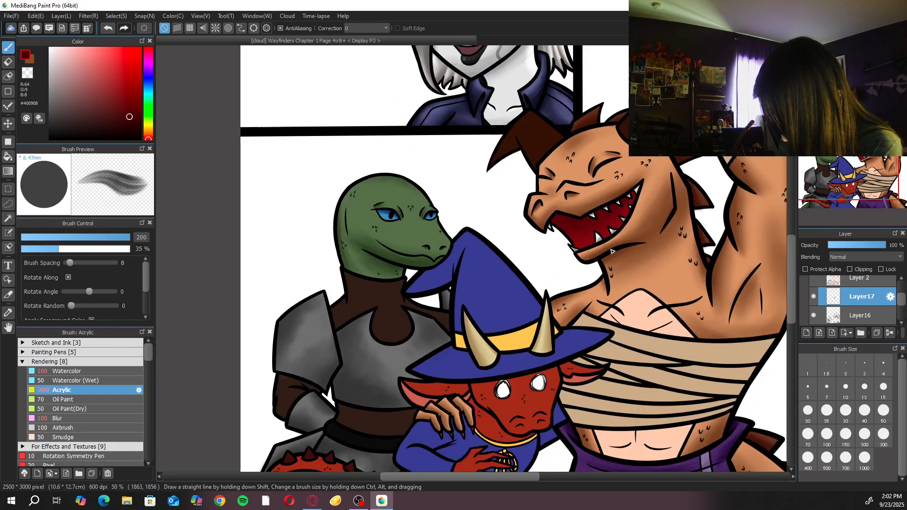
mouse_move(639, 297)
mouse_down()
mouse_move(605, 215)
mouse_move(643, 218)
mouse_move(622, 305)
mouse_move(711, 244)
mouse_up()
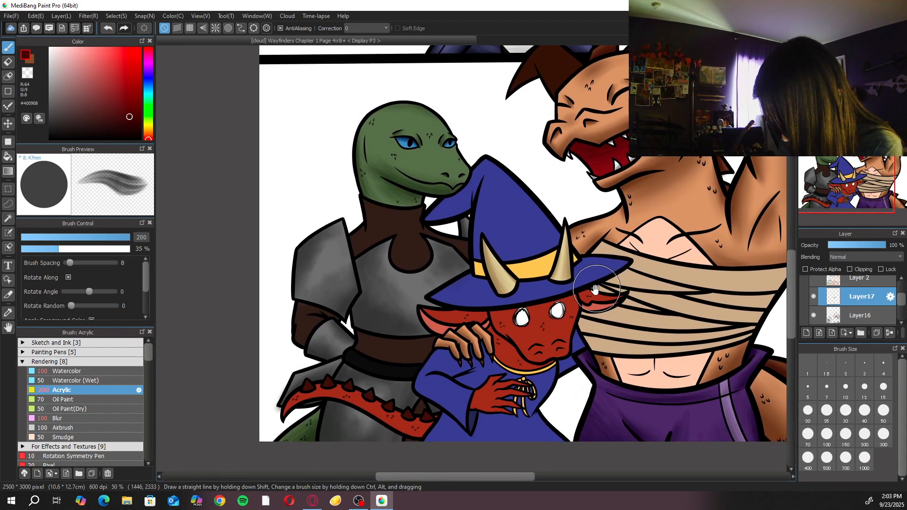
scroll(702, 237, up, 3)
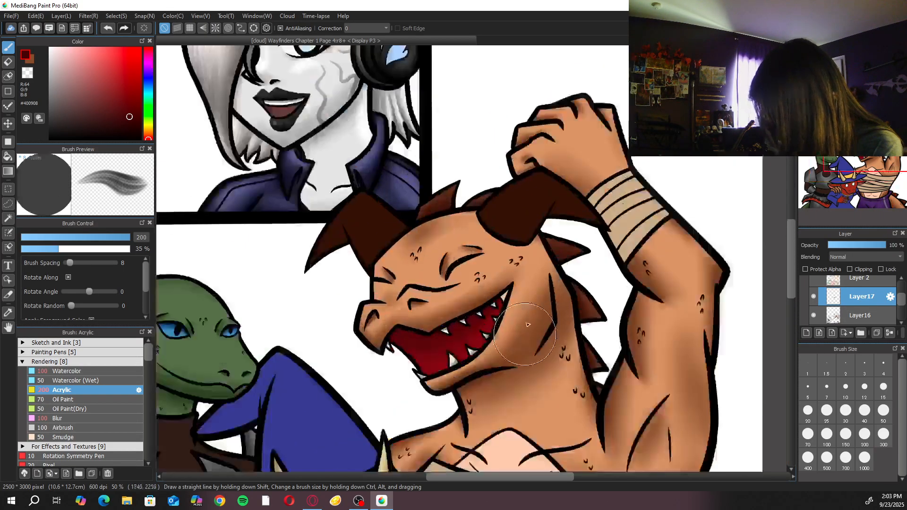
alt+click(537, 178)
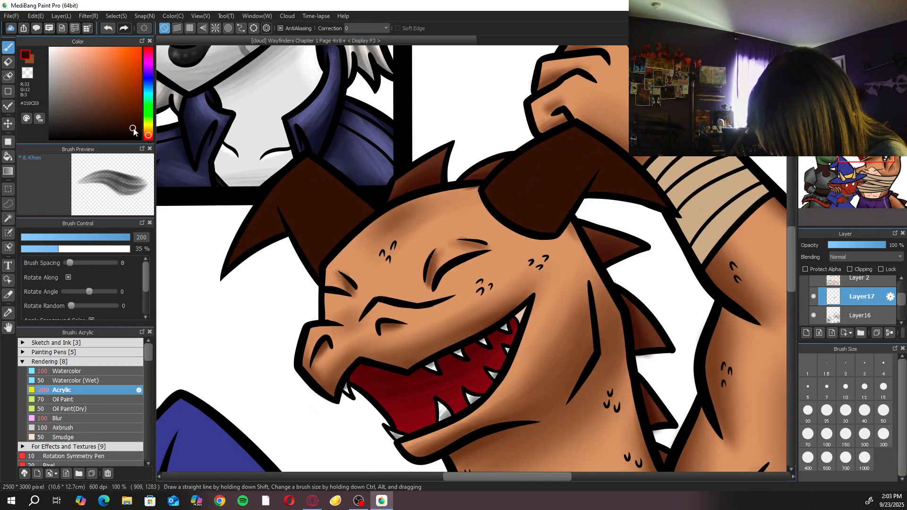
click(110, 381)
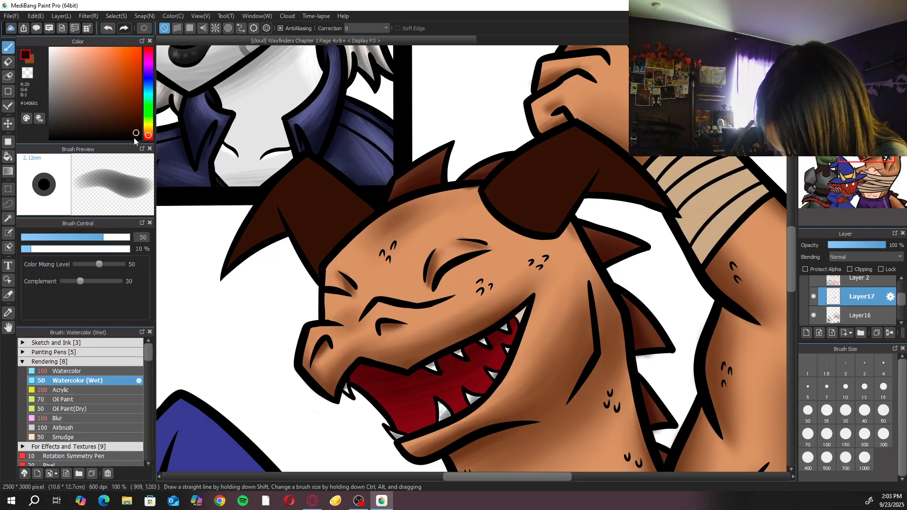
drag(576, 237, 529, 255)
click(147, 137)
drag(595, 270, 540, 312)
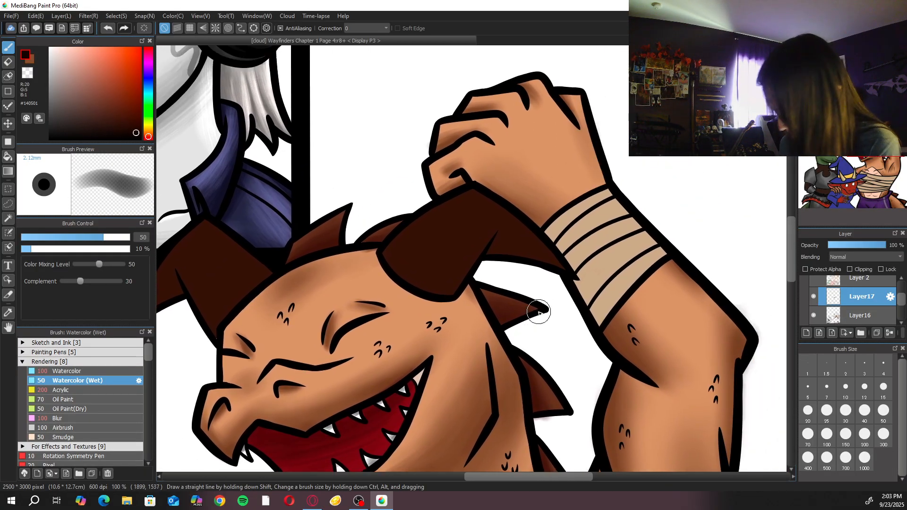
Shade the middle of the dragon's horn beside the raised fist with Watercolor (Wet) at size 100
key(Left)
key(Left)
key(Left)
key(Left)
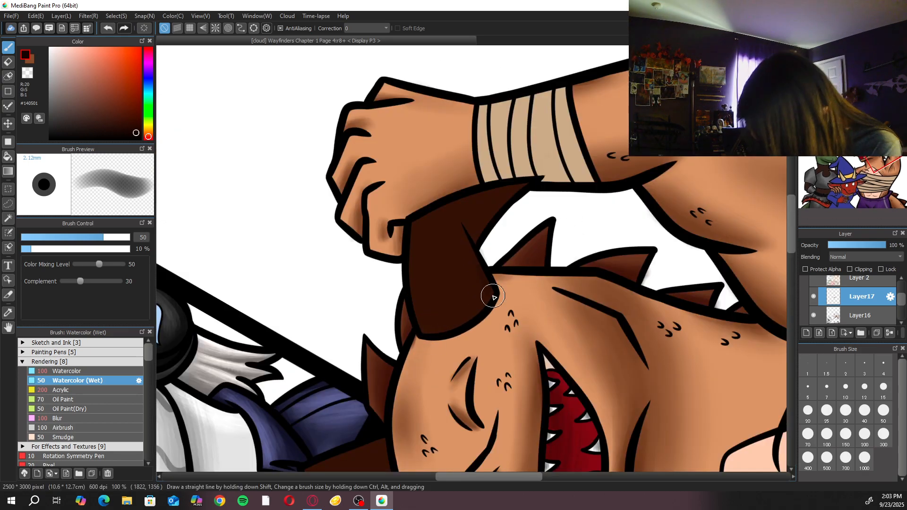
click(826, 434)
key(ctrl+z)
mouse_move(457, 222)
mouse_down()
mouse_move(491, 301)
mouse_move(452, 223)
mouse_move(461, 273)
mouse_up()
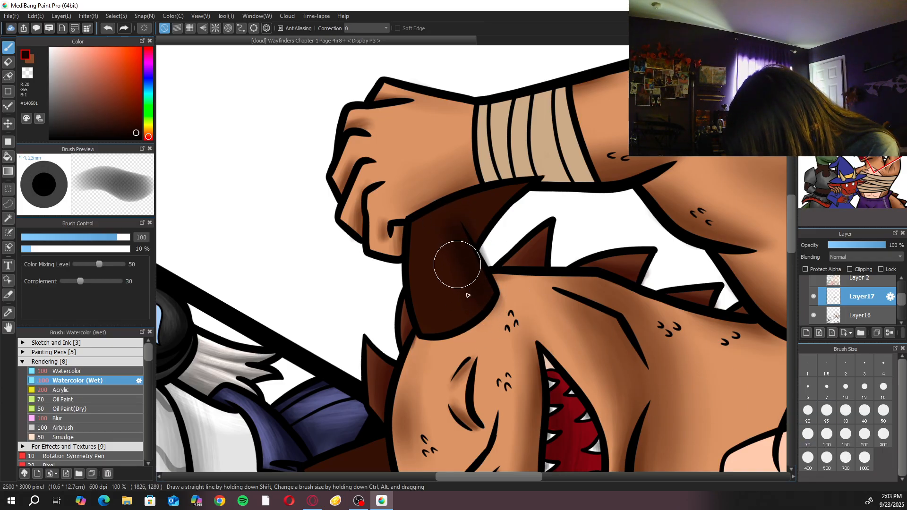
Deepen the same horn's shading along its base, edges and tip with Watercolor (Wet) at size 70
click(808, 434)
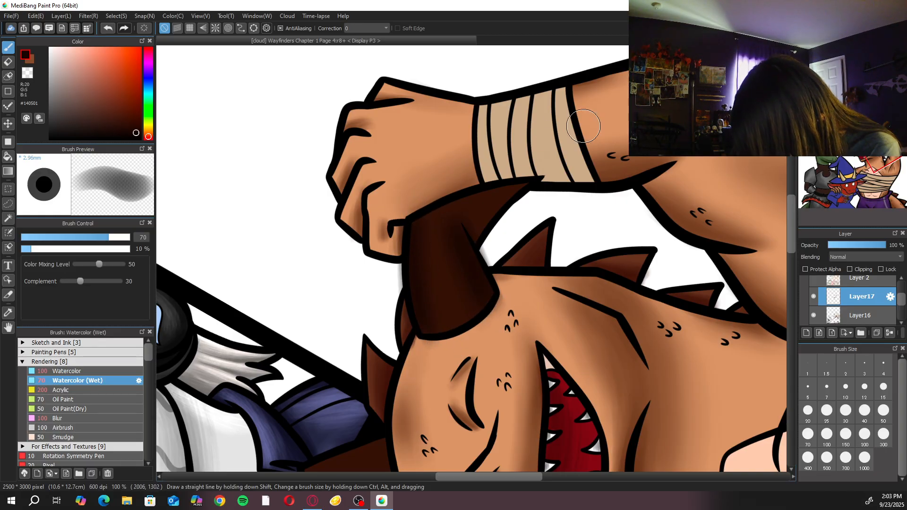
click(868, 54)
click(882, 54)
mouse_move(492, 275)
mouse_down()
mouse_move(496, 265)
mouse_move(539, 307)
mouse_move(519, 286)
mouse_up()
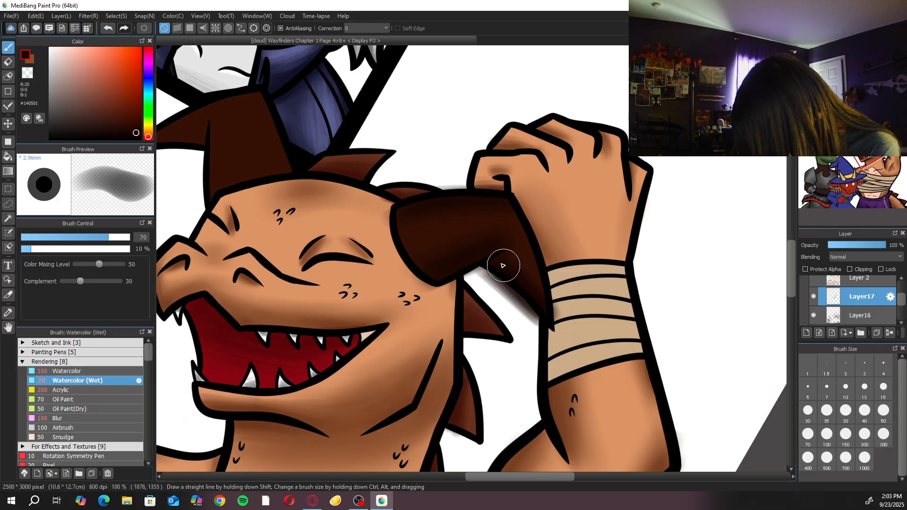
click(868, 54)
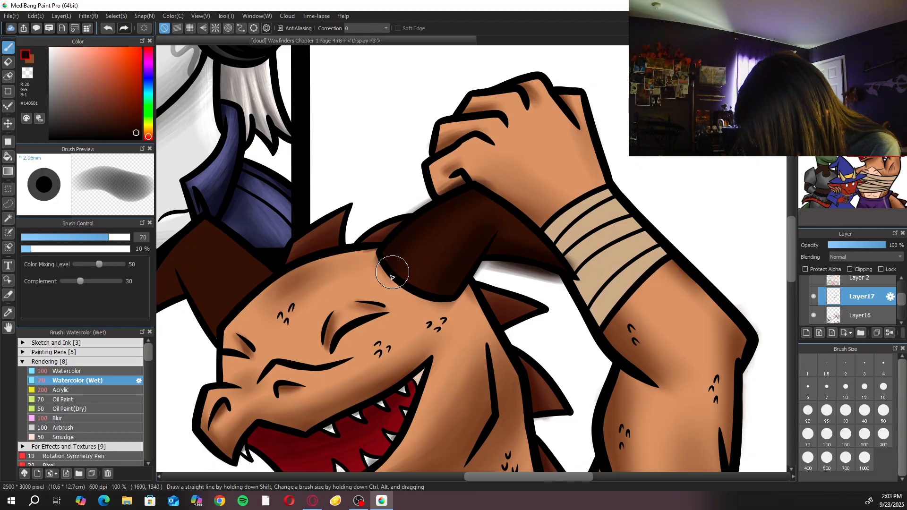
Erase the dark spill above and below the horn beside the raised fist
scroll(445, 221, up, 2)
key(e)
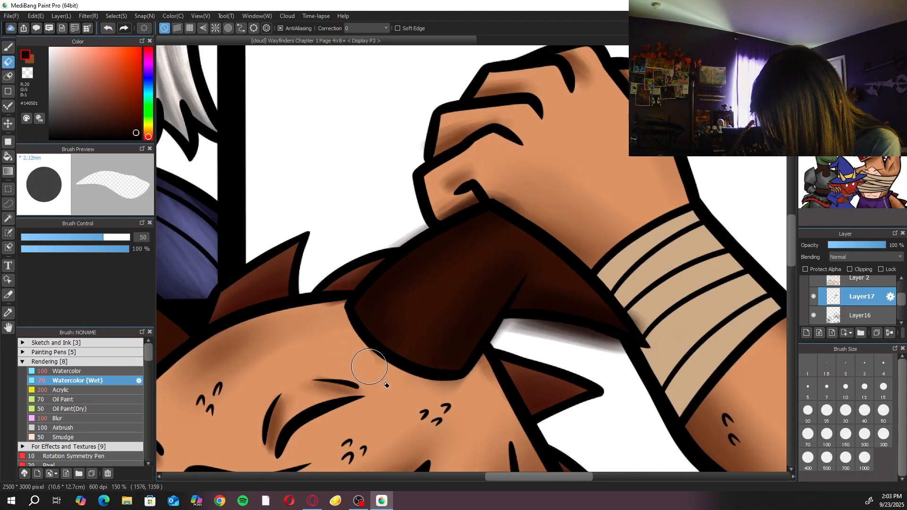
mouse_move(488, 373)
mouse_down()
mouse_move(505, 324)
mouse_move(602, 333)
mouse_up()
mouse_move(529, 340)
mouse_down()
mouse_move(599, 334)
mouse_move(627, 352)
mouse_up()
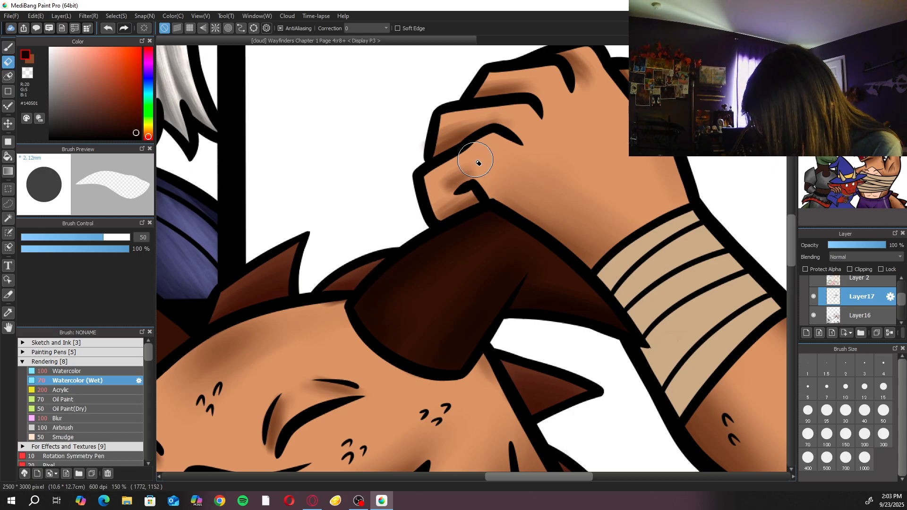
Shade the dragon's other horn, overlapping the panel border, with Watercolor (Wet) at size 70 in #140501
key(b)
key(ctrl+minus)
key(ctrl+minus)
key(ctrl+minus)
drag(477, 160, 615, 111)
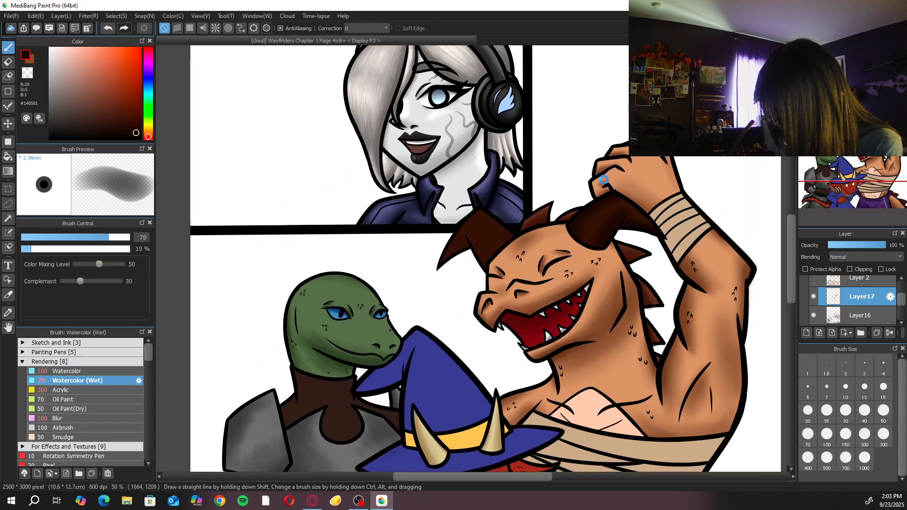
key(ctrl+plus)
key(ctrl+plus)
key(Left)
key(Left)
key(Left)
key(Left)
key(ctrl+plus)
mouse_move(476, 209)
mouse_down()
mouse_move(425, 298)
mouse_move(470, 214)
mouse_move(409, 314)
mouse_move(453, 210)
mouse_move(392, 320)
mouse_move(389, 216)
mouse_move(348, 186)
mouse_move(329, 333)
mouse_move(346, 204)
mouse_move(365, 185)
mouse_move(342, 315)
mouse_move(380, 191)
mouse_move(360, 308)
mouse_move(396, 195)
mouse_move(368, 350)
mouse_move(350, 190)
mouse_move(335, 260)
mouse_move(341, 290)
mouse_up()
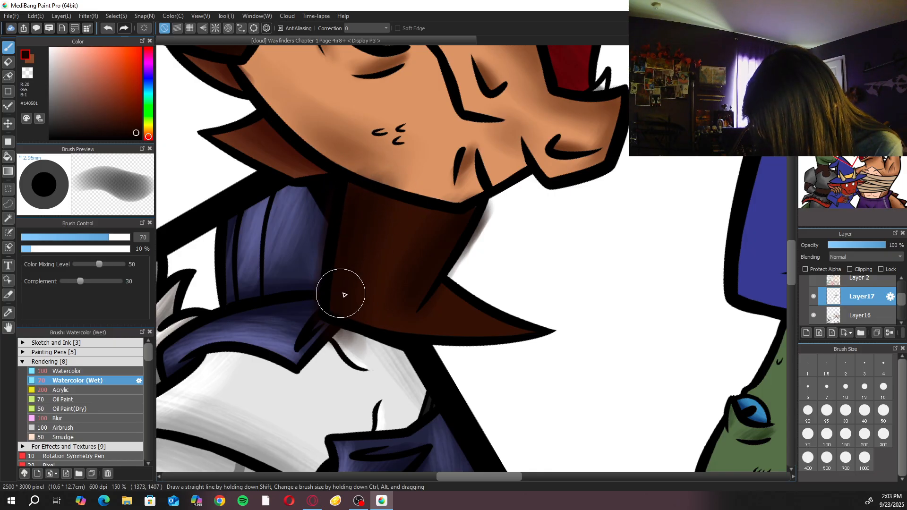
Erase the dark spill around this horn from the pale character's jacket and neck and the white background
click(857, 53)
key(e)
drag(610, 208, 548, 264)
drag(540, 303, 543, 311)
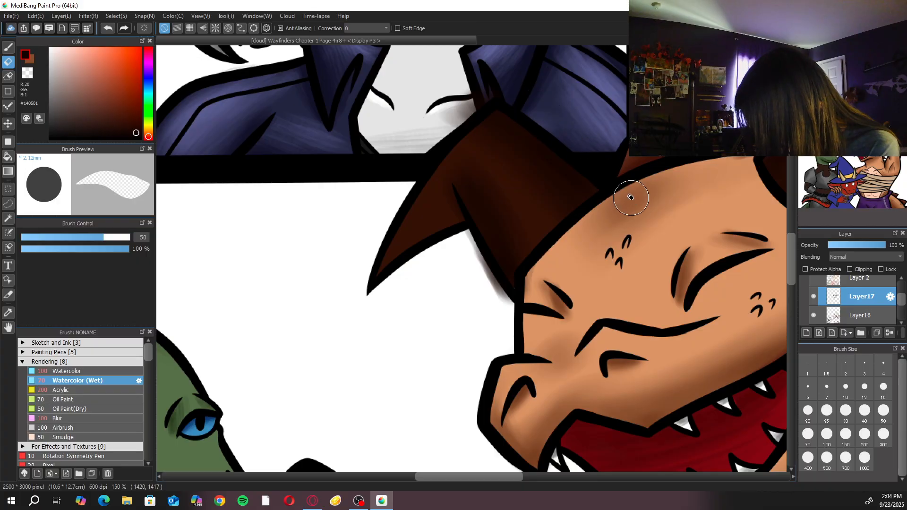
drag(492, 101, 491, 90)
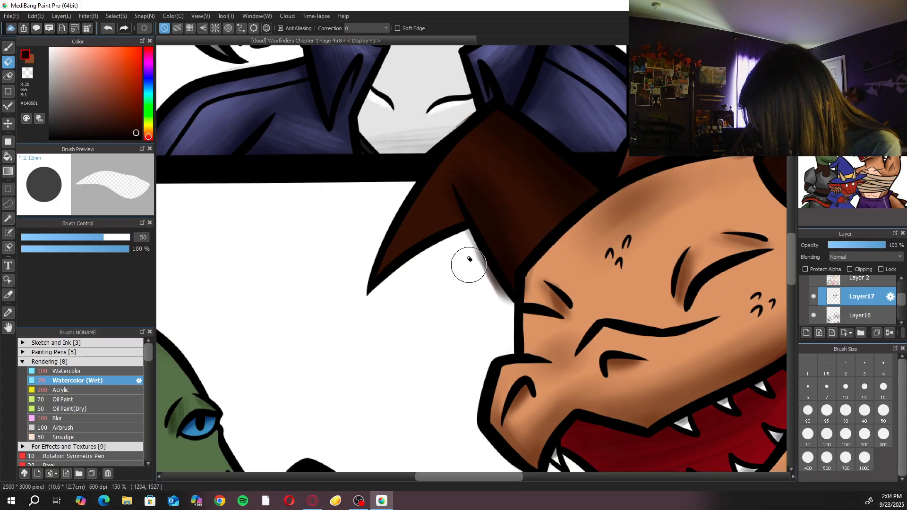
drag(471, 265, 488, 282)
Shade the horn's tip with Watercolor (Wet), finishing at size 30, and erase the spill beneath it
key(b)
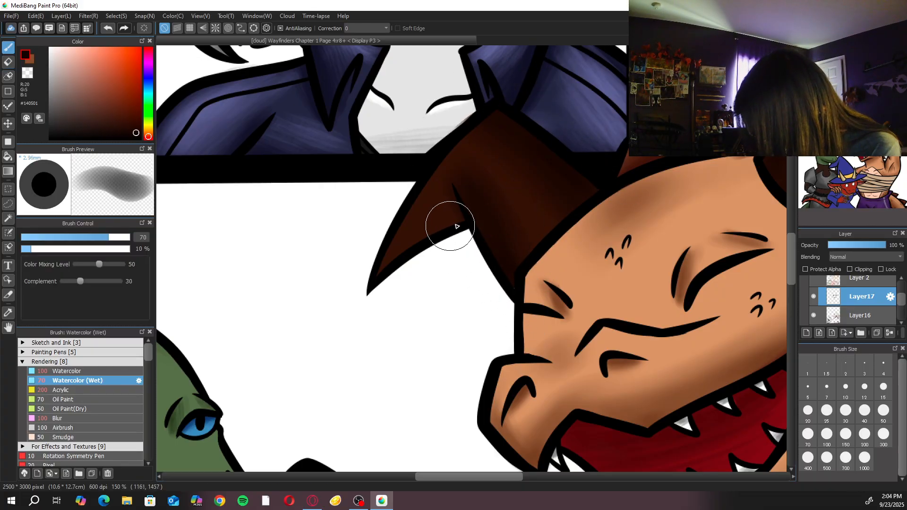
click(846, 410)
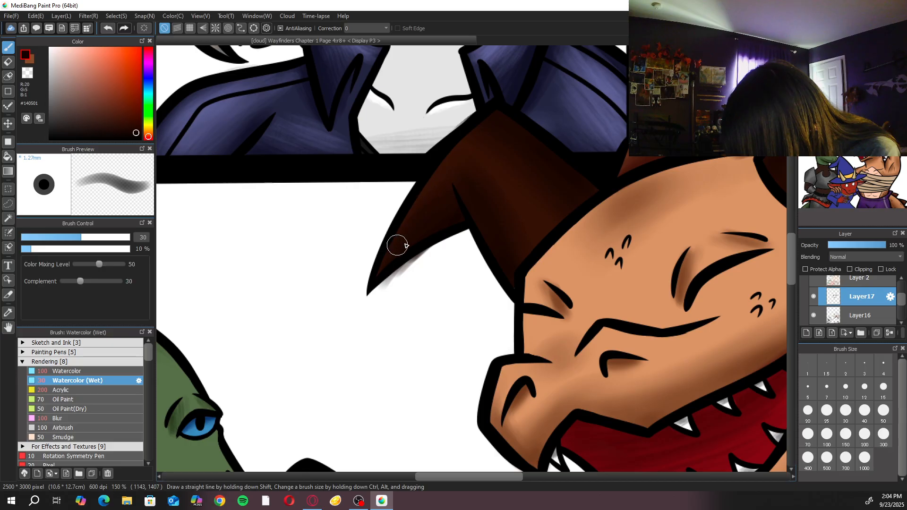
key(e)
drag(440, 250, 378, 289)
scroll(389, 320, down, 5)
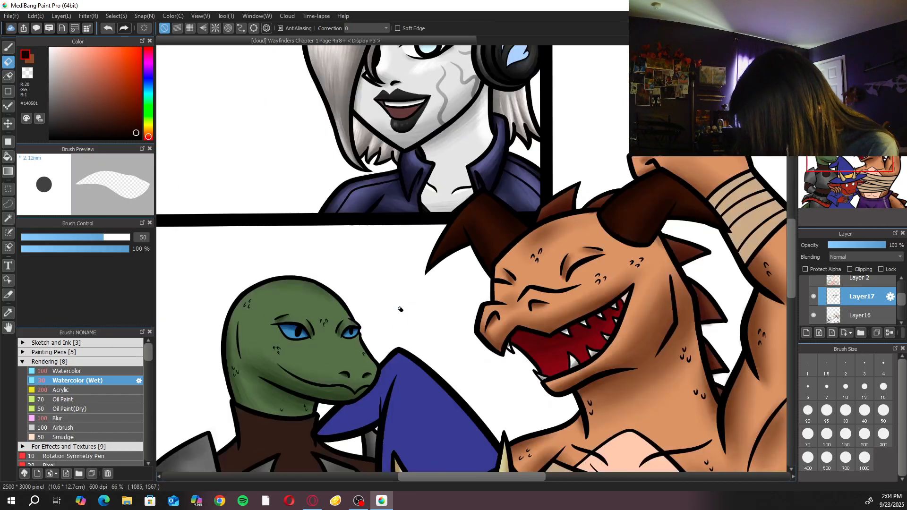
Shade the orange dragon's pale chest patch with Watercolor (Wet) at size 150 in #D19472 and erase the spill over the bandages
key(b)
key(ctrl+0)
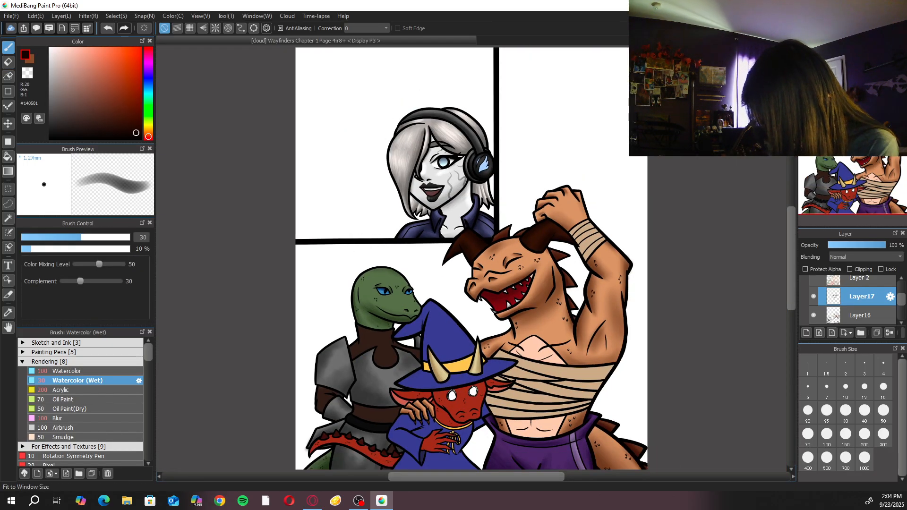
drag(656, 342, 629, 293)
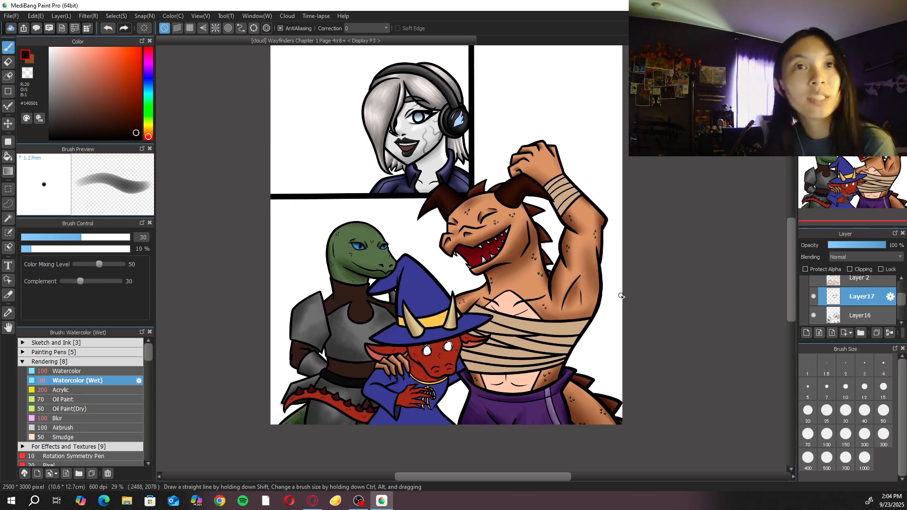
scroll(621, 296, up, 4)
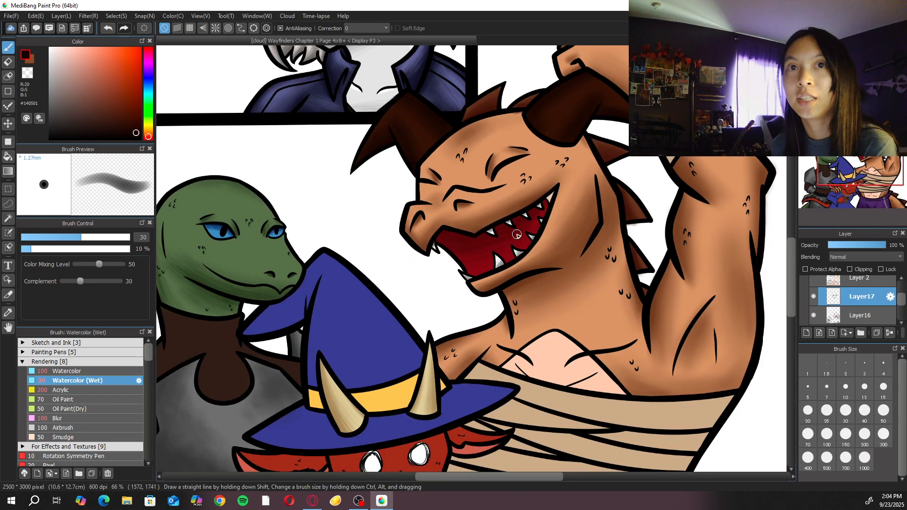
drag(620, 325, 553, 138)
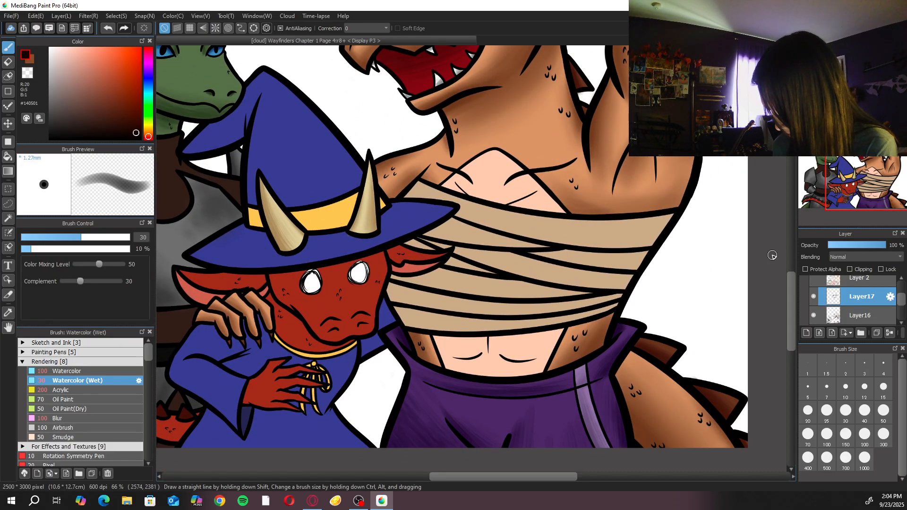
drag(732, 253, 537, 388)
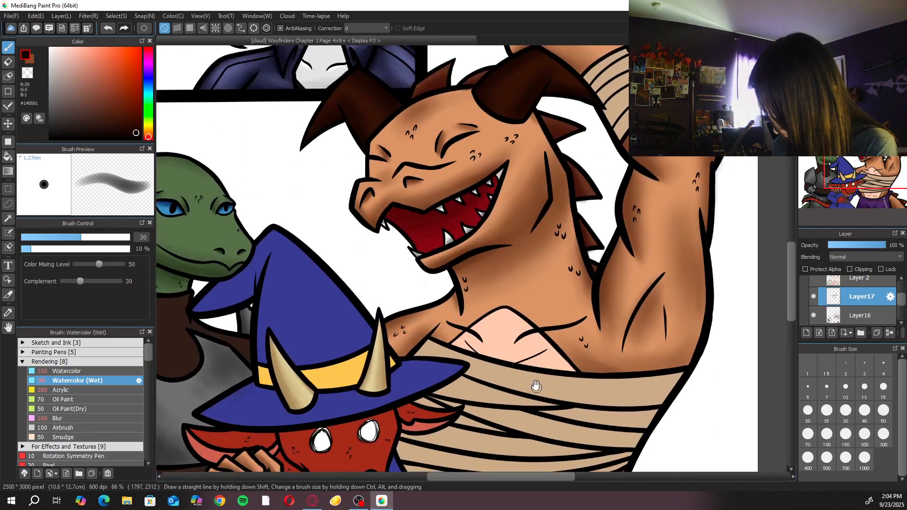
alt+click(506, 332)
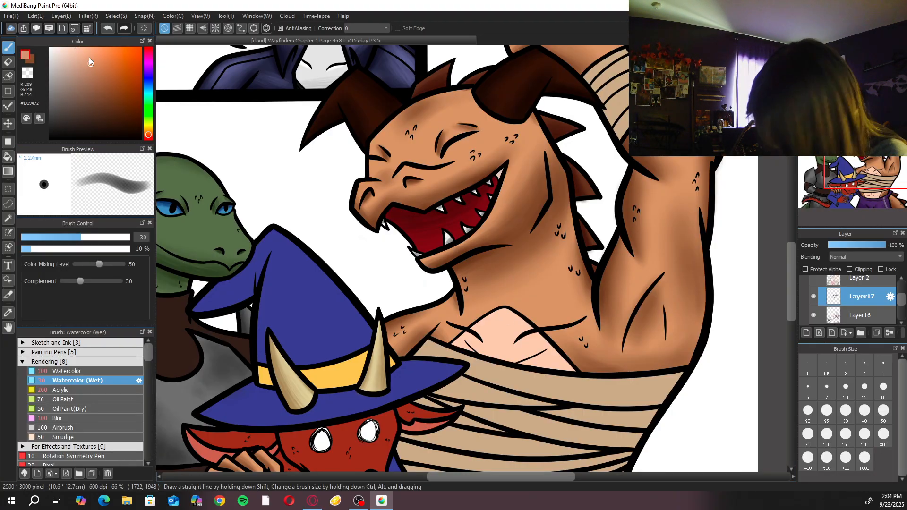
click(846, 435)
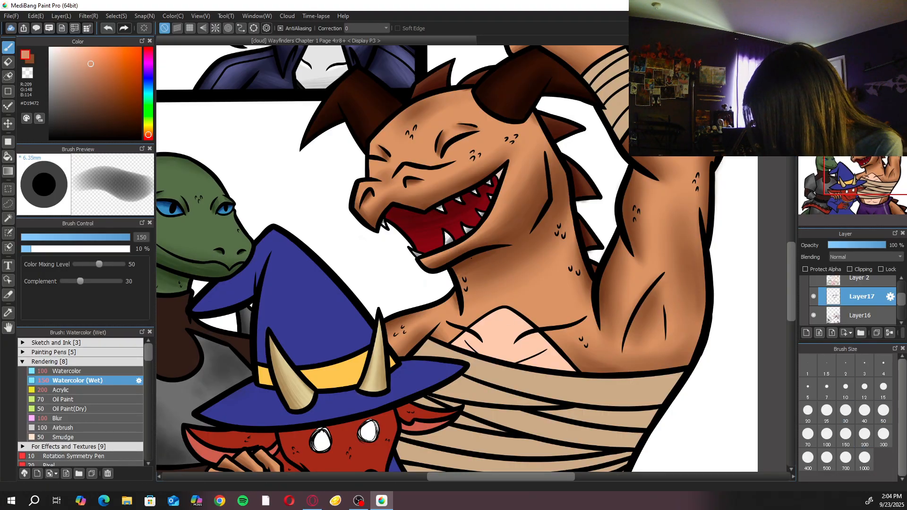
key(Right)
mouse_move(416, 333)
mouse_down()
mouse_move(498, 408)
mouse_move(419, 323)
mouse_move(481, 384)
mouse_move(502, 392)
mouse_move(438, 317)
mouse_move(467, 337)
mouse_move(426, 325)
mouse_move(477, 390)
mouse_move(407, 323)
mouse_move(474, 392)
mouse_move(399, 295)
mouse_move(465, 357)
mouse_move(459, 325)
mouse_move(519, 345)
mouse_up()
key(Left)
key(e)
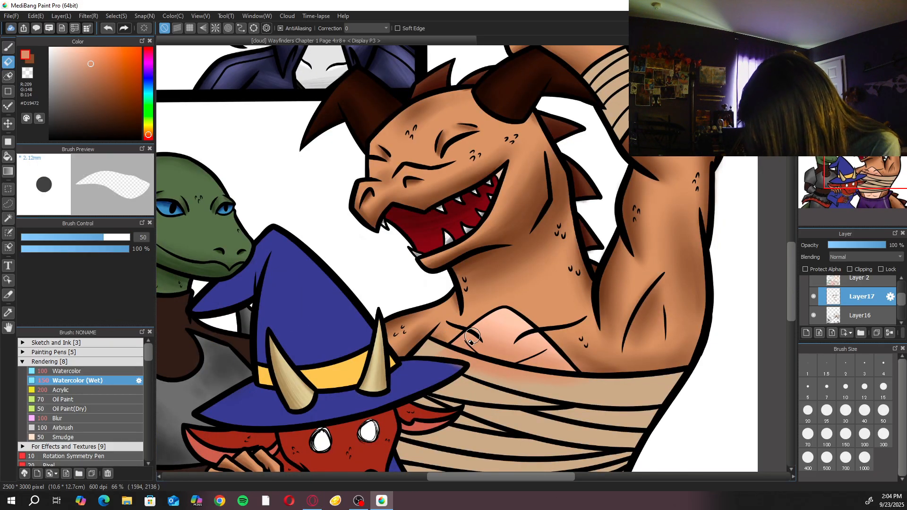
mouse_move(474, 378)
mouse_down()
mouse_move(542, 385)
mouse_move(429, 344)
mouse_move(663, 388)
mouse_up()
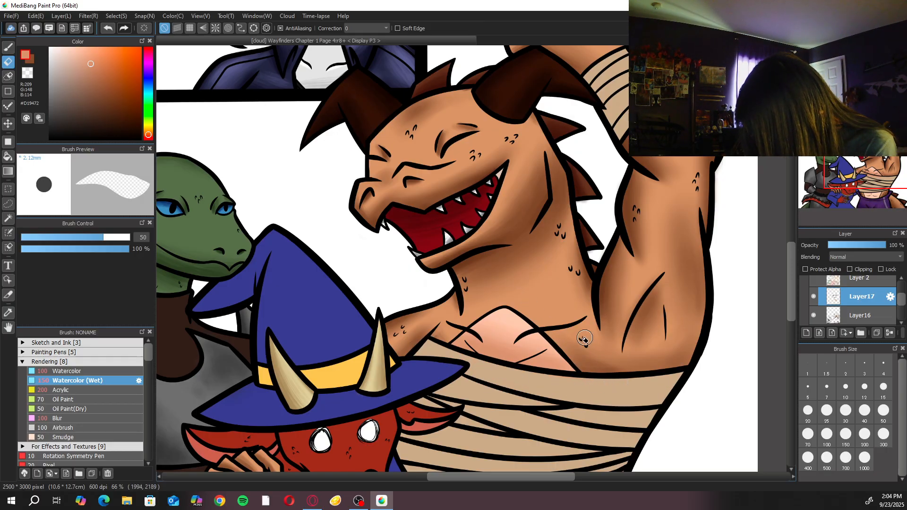
Shade the dragon's pale belly between the bandages and purple waistband with Watercolor (Wet) at size 50, with the canvas rotated
scroll(562, 310, down, 4)
key(b)
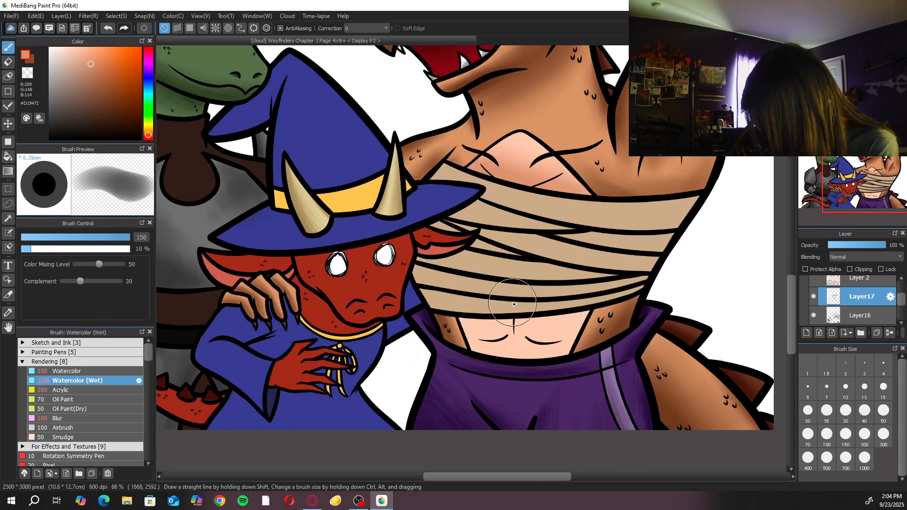
click(884, 412)
click(805, 52)
click(840, 52)
click(840, 52)
mouse_move(431, 432)
mouse_down()
mouse_move(416, 398)
mouse_move(440, 437)
mouse_up()
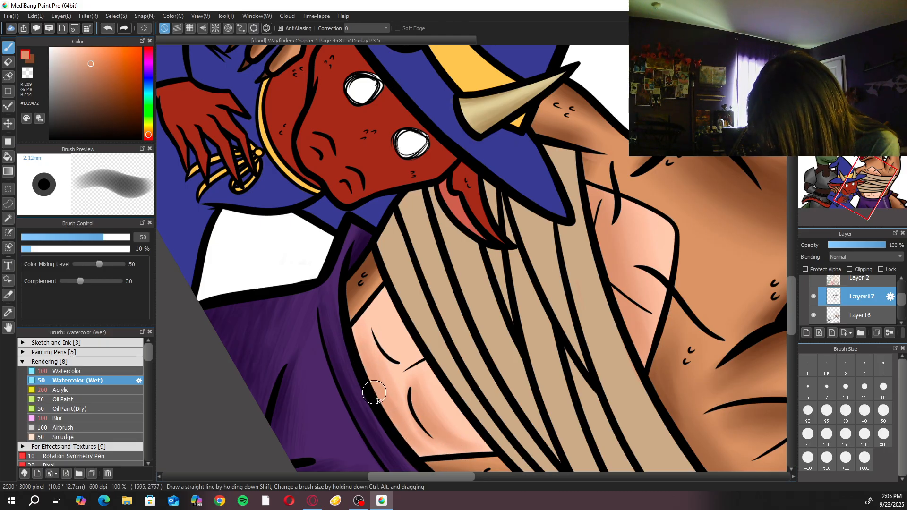
mouse_move(376, 335)
mouse_down()
mouse_move(389, 351)
mouse_move(374, 317)
mouse_move(406, 363)
mouse_up()
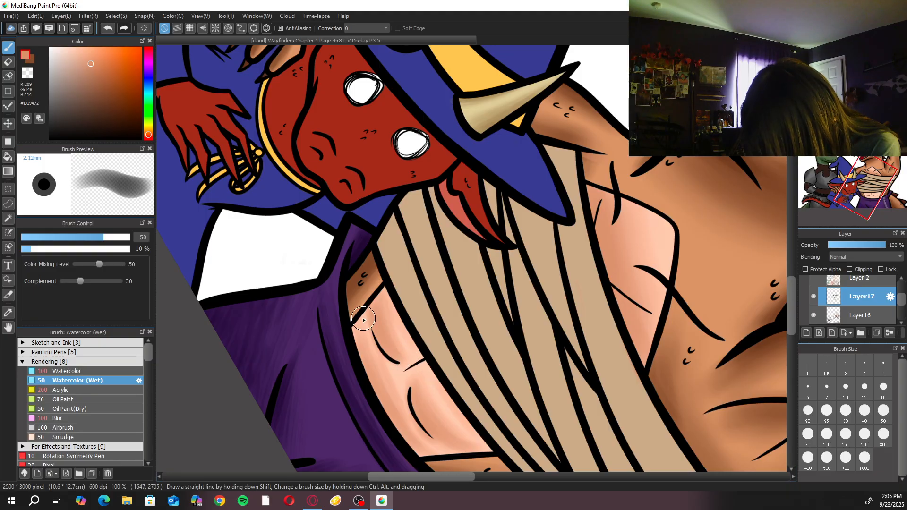
key(Right)
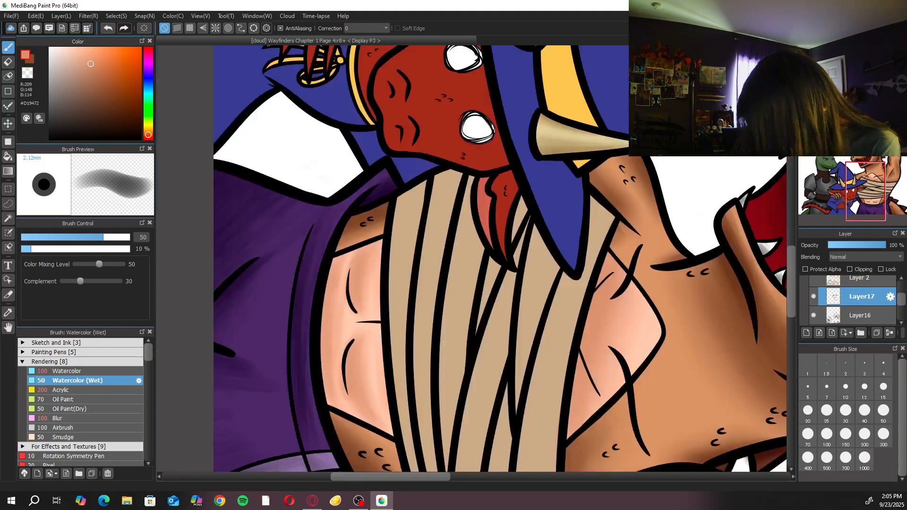
key(Up)
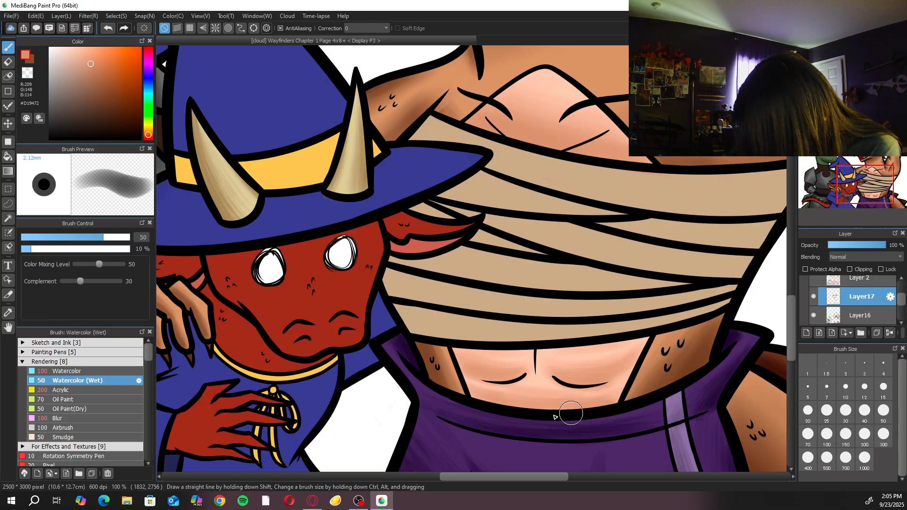
click(58, 418)
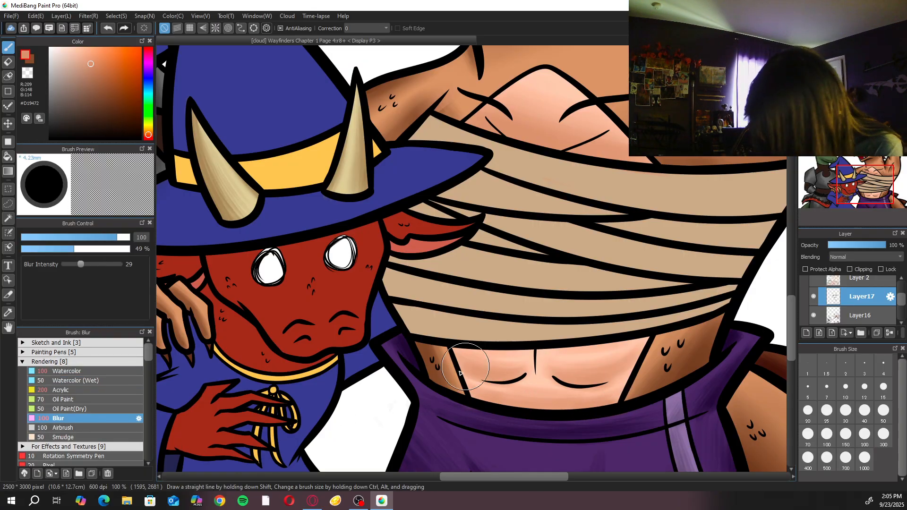
click(87, 380)
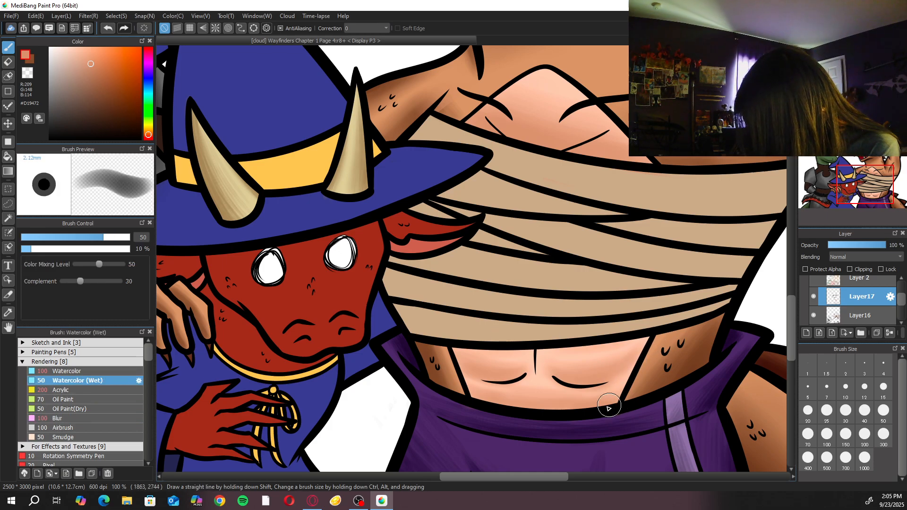
scroll(613, 404, down, 4)
scroll(628, 261, up, 2)
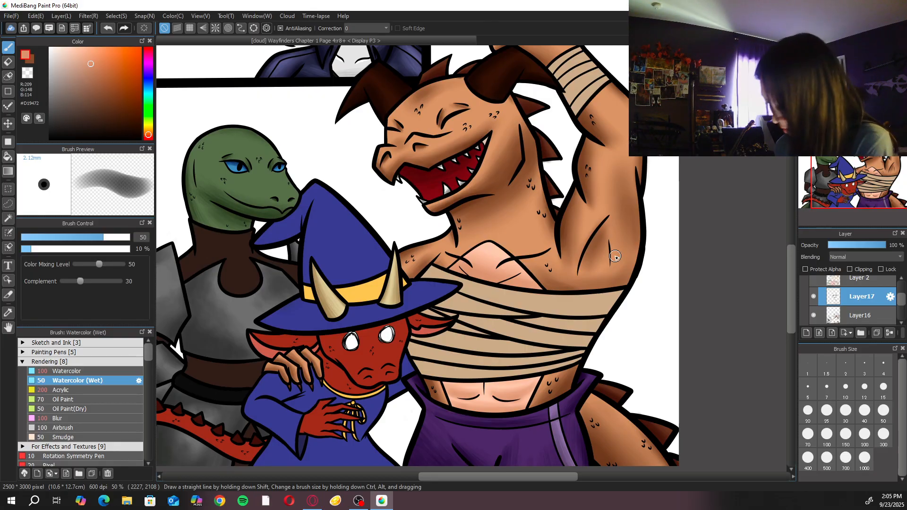
Shade the red character's ear above the clawed hand in dark red #4F1006 with the Acrylic brush at size 70
mouse_move(572, 163)
mouse_down()
mouse_move(590, 188)
mouse_move(594, 150)
mouse_move(615, 136)
mouse_move(727, 136)
mouse_up()
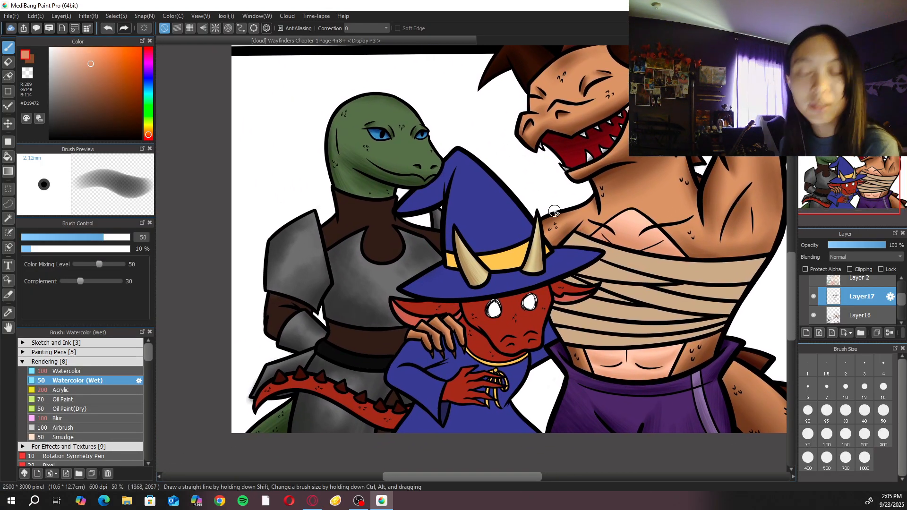
key(ctrl+plus)
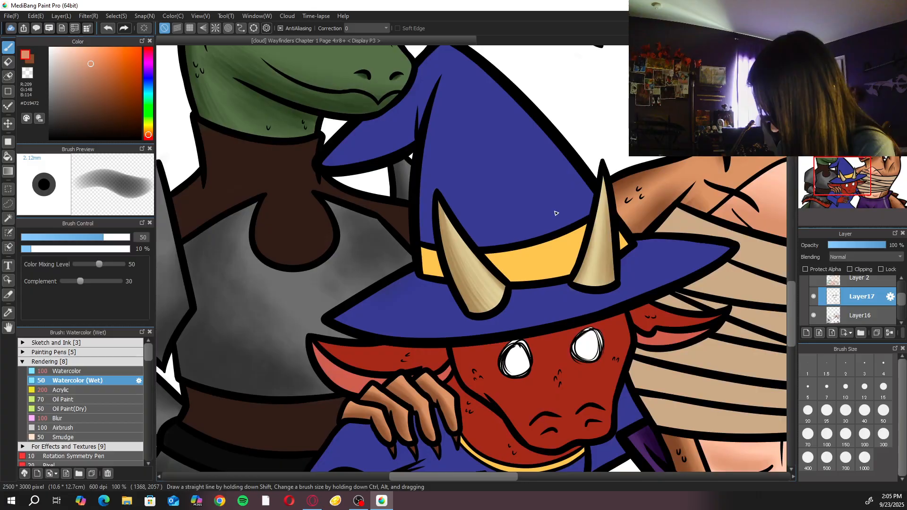
alt+click(499, 383)
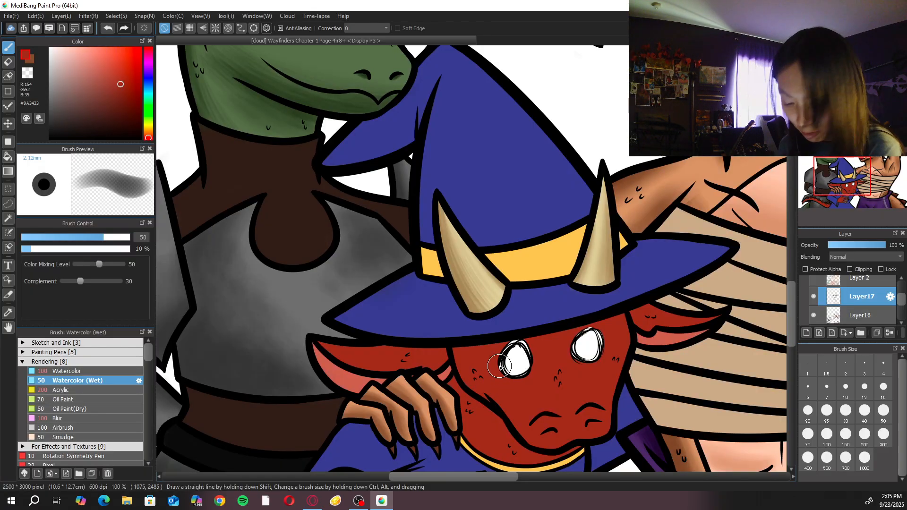
click(61, 390)
click(128, 97)
click(132, 100)
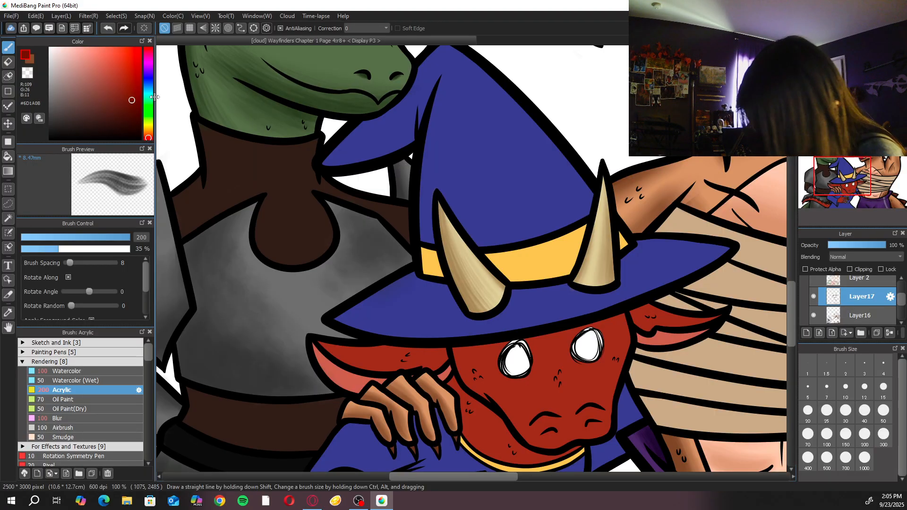
click(864, 211)
click(884, 412)
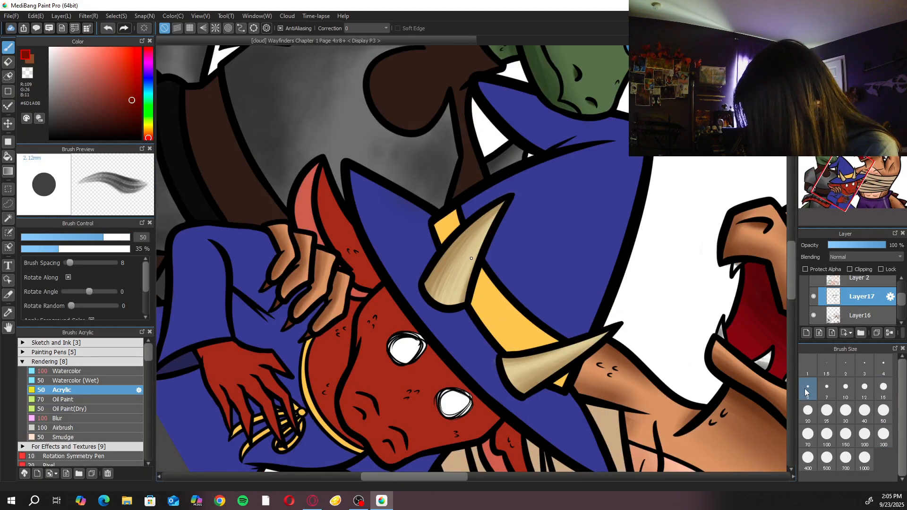
click(827, 434)
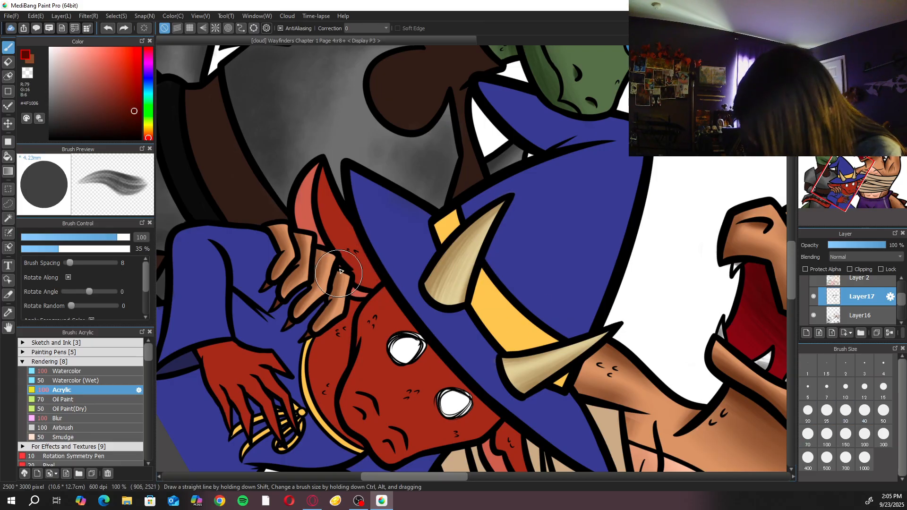
click(808, 435)
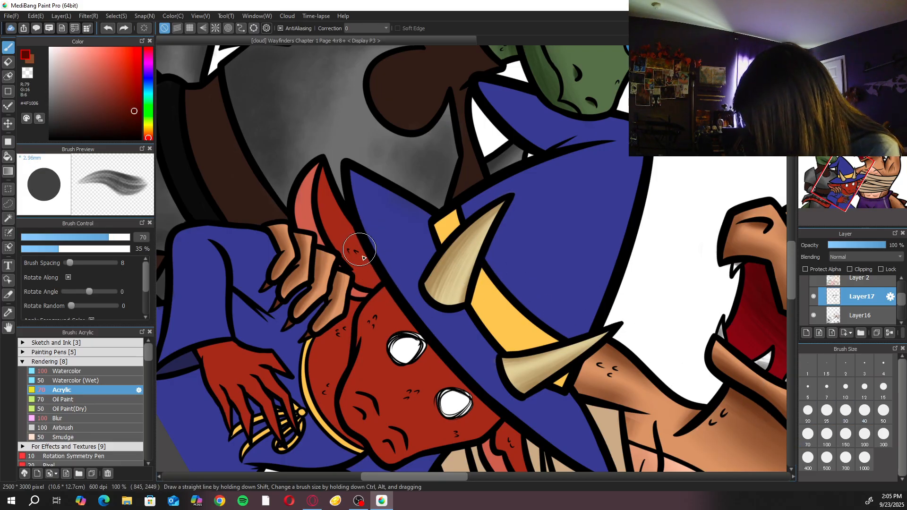
drag(365, 249, 333, 189)
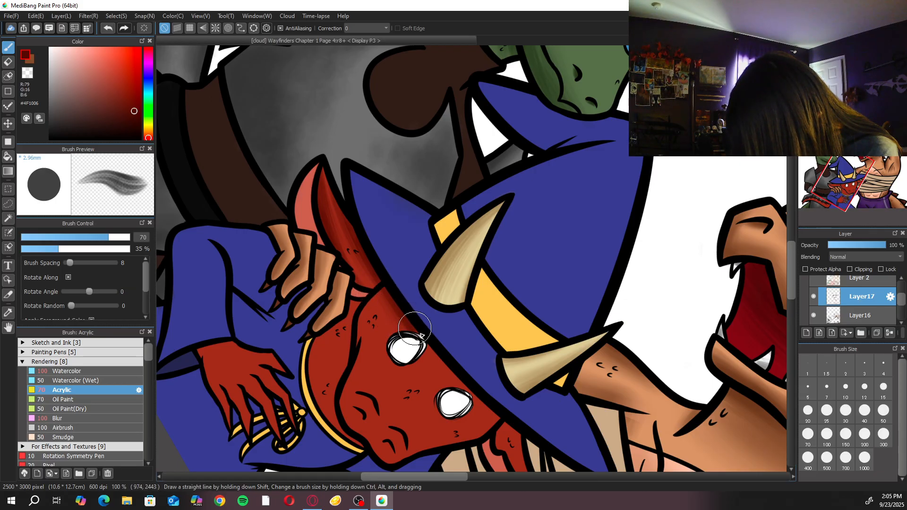
Shade the red character's forehead along the underside of the hat brim with the Acrylic brush at size 100
key(bracketright)
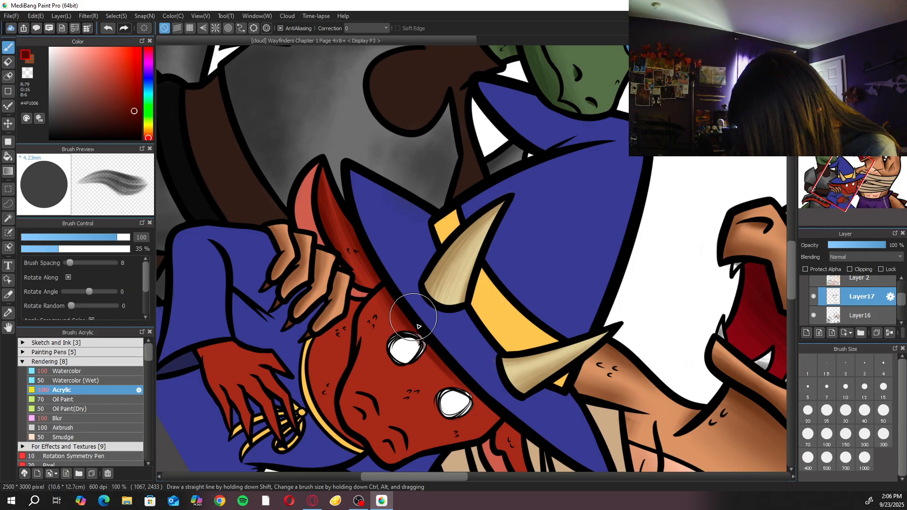
mouse_move(424, 342)
mouse_down()
mouse_move(474, 394)
mouse_move(421, 361)
mouse_move(461, 379)
mouse_up()
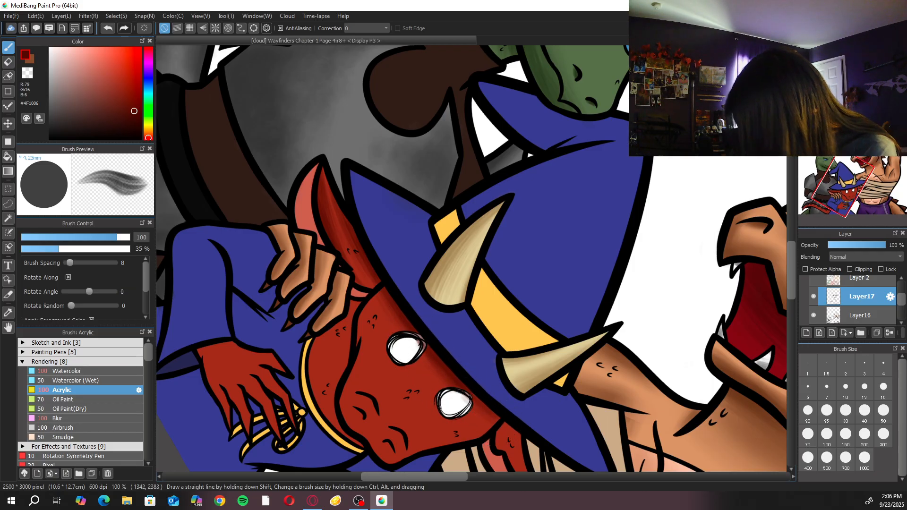
key(ctrl+0)
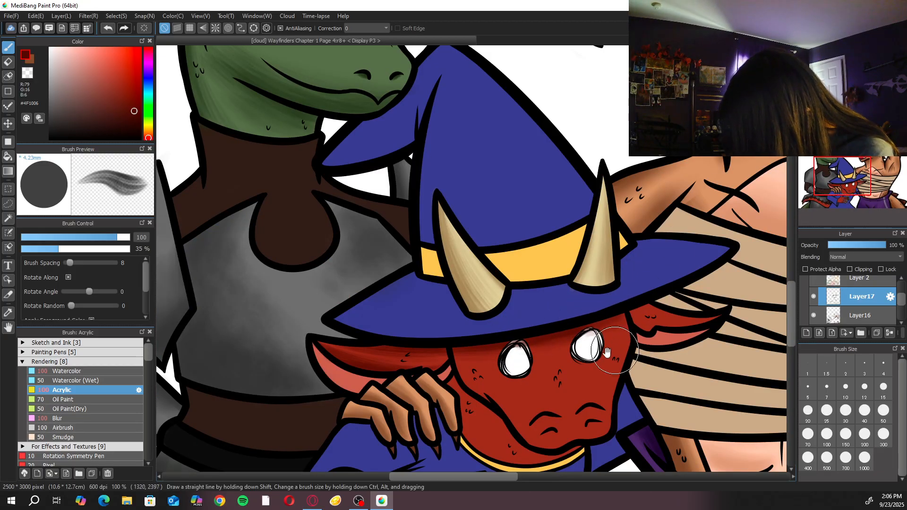
Clean the stray dark red shading off the whites of the red character's eyes with the eraser
scroll(487, 288, up, 2)
key(e)
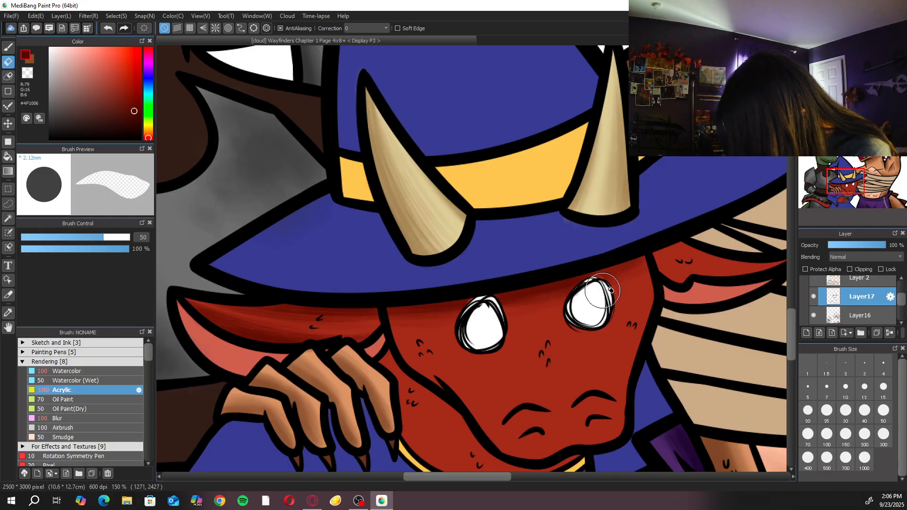
key(b)
mouse_move(600, 290)
mouse_down()
mouse_move(586, 283)
mouse_move(609, 305)
mouse_up()
key(e)
key(b)
click(86, 435)
key(ctrl+plus)
key(ctrl+plus)
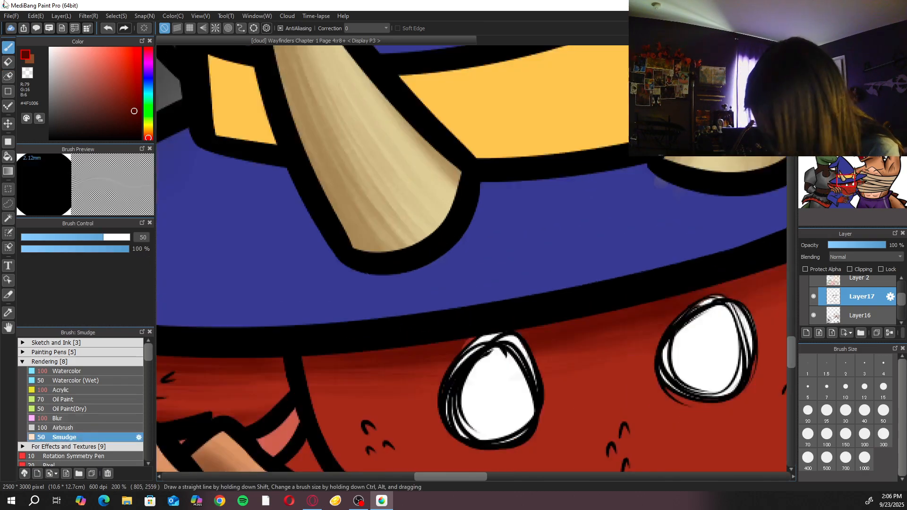
key(e)
mouse_move(479, 355)
mouse_down()
mouse_move(492, 328)
mouse_move(501, 345)
mouse_up()
key(b)
Shade the red character's ear beside the bandages in dark red with the Acrylic brush at sizes 100 and 50
key(ctrl+minus)
key(ctrl+minus)
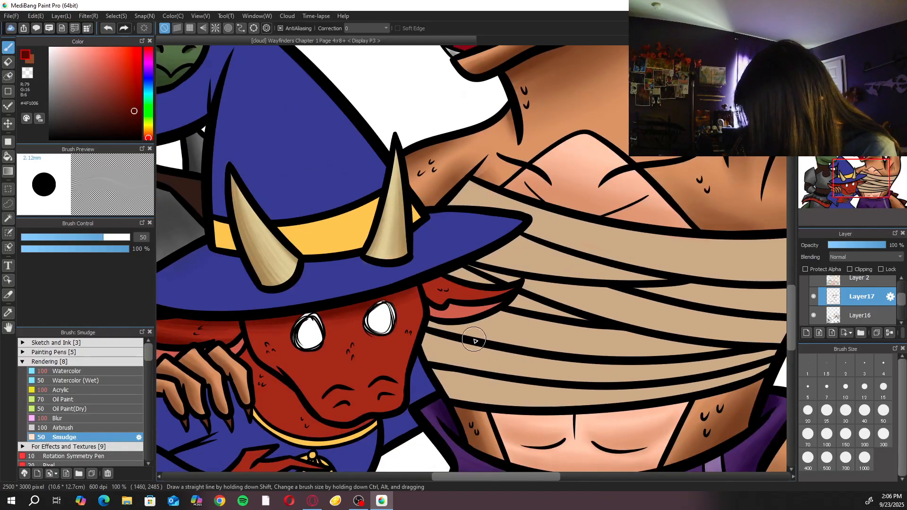
key(Right)
key(Right)
key(Right)
key(Right)
key(ctrl+plus)
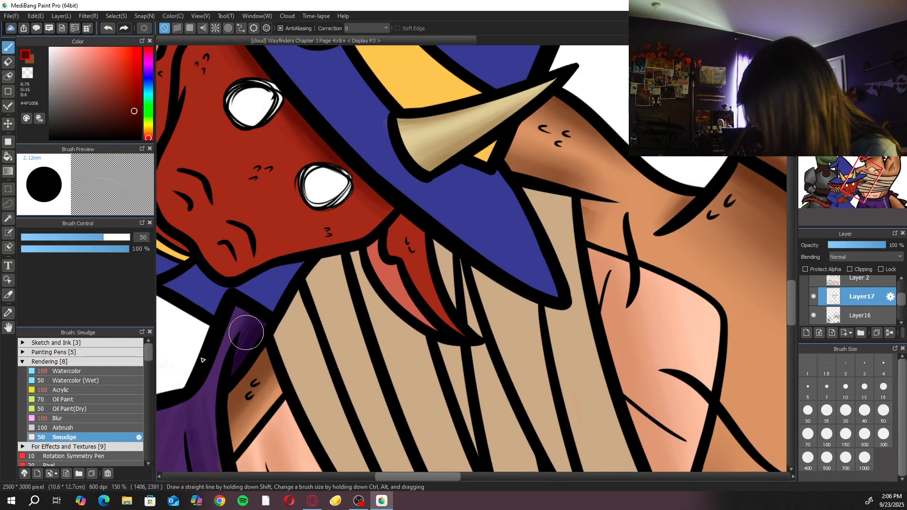
click(62, 390)
mouse_move(433, 265)
mouse_down()
mouse_move(401, 211)
mouse_move(423, 274)
mouse_move(415, 214)
mouse_move(421, 227)
mouse_move(402, 208)
mouse_up()
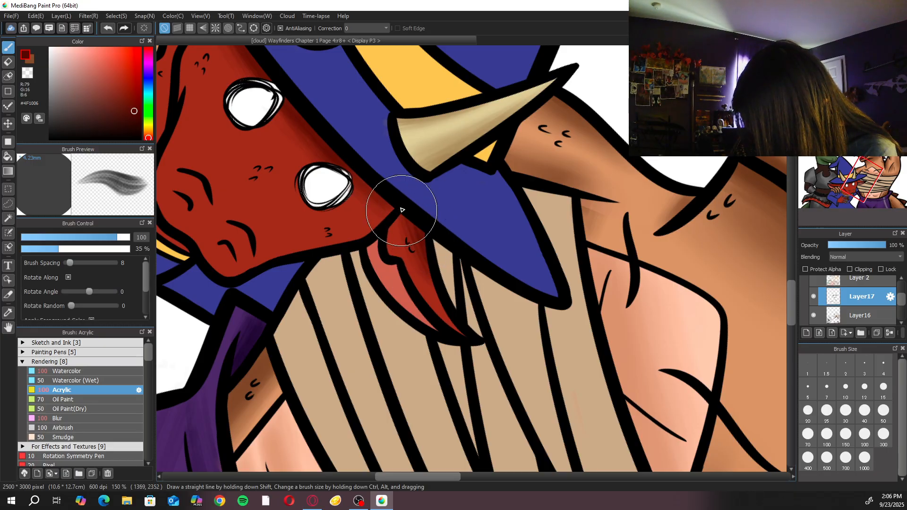
click(883, 412)
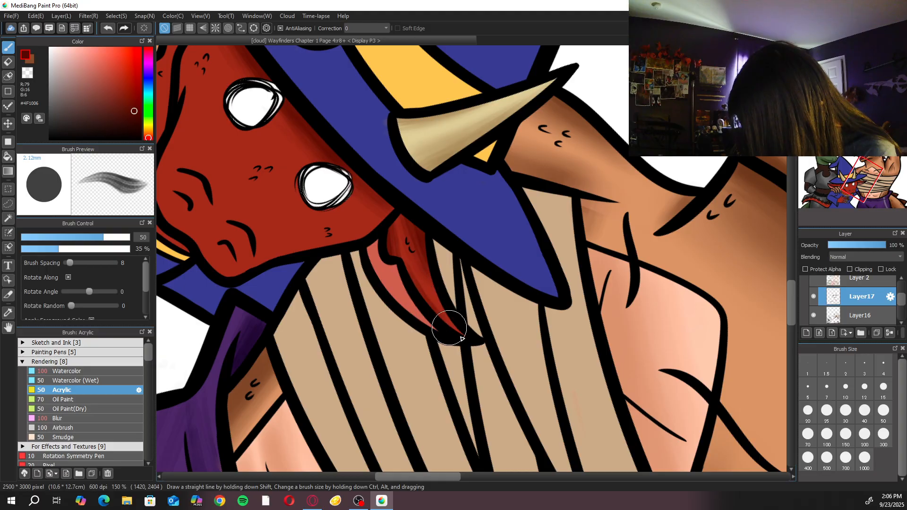
Deepen the shading on the ear above the clawed hand and the cheek beside its fingers at brush size 50
drag(388, 305, 530, 440)
drag(417, 274, 473, 423)
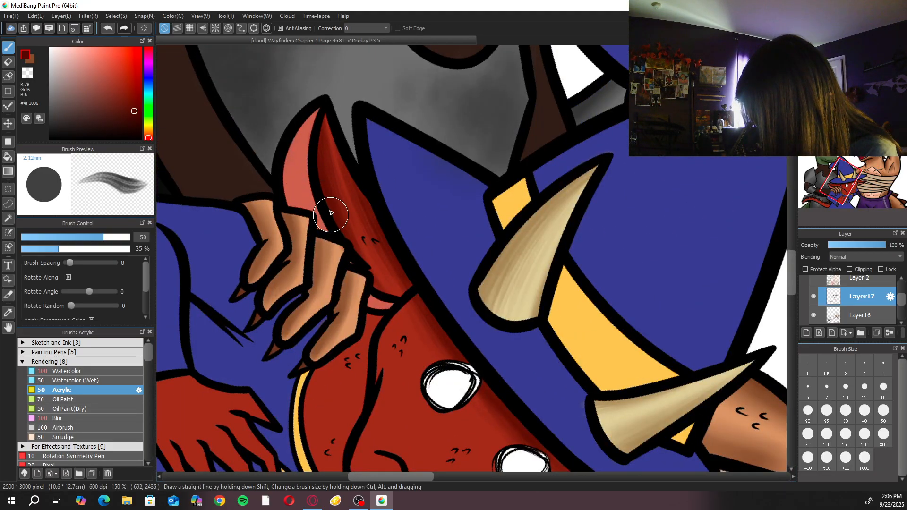
scroll(639, 183, down, 5)
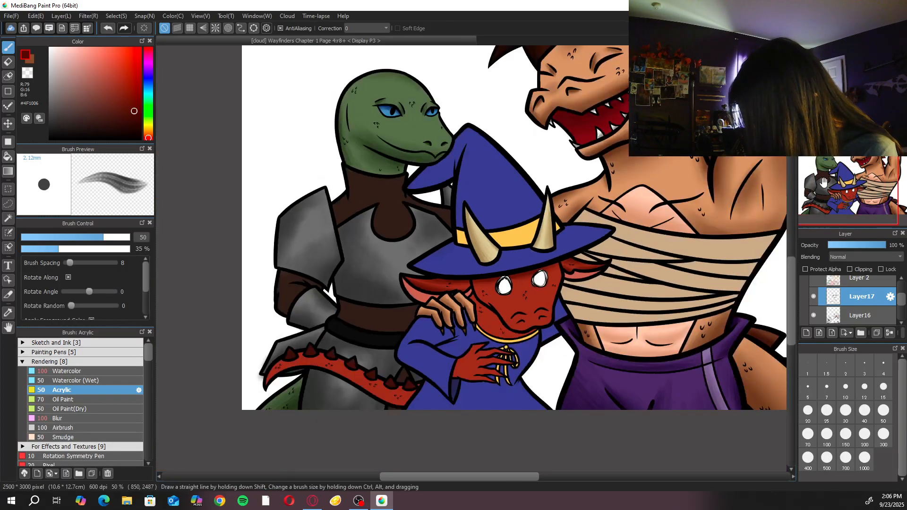
scroll(487, 284, up, 5)
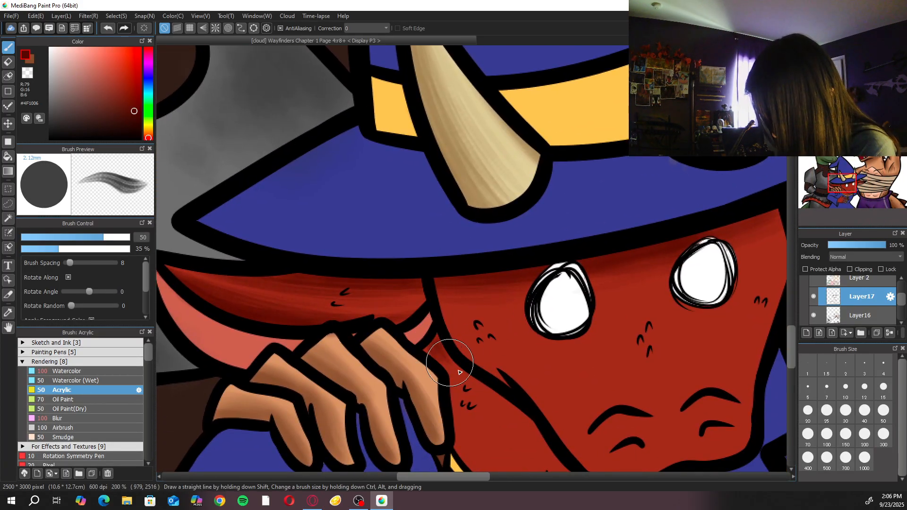
drag(450, 363, 497, 394)
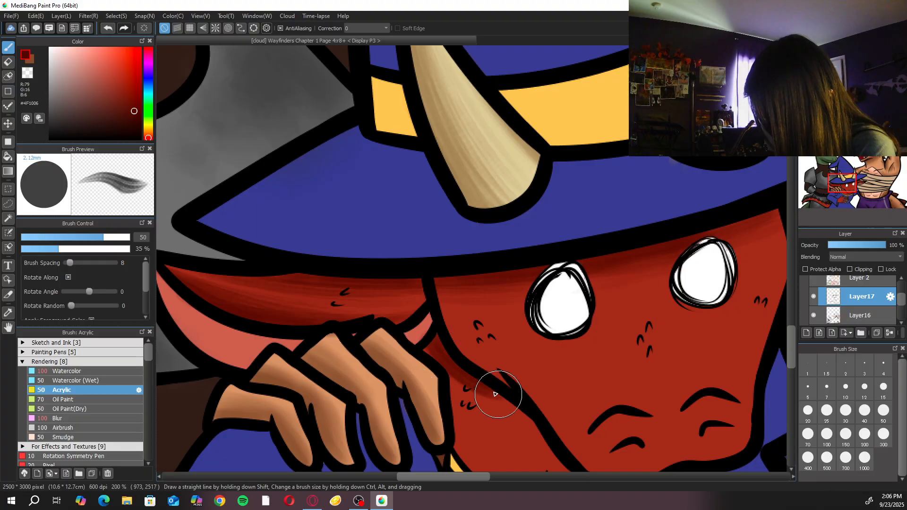
Shade the red character's neck between the jawline and the gold collar with the Acrylic brush at size 70
drag(541, 289, 491, 239)
key(Right)
key(Right)
key(ctrl+minus)
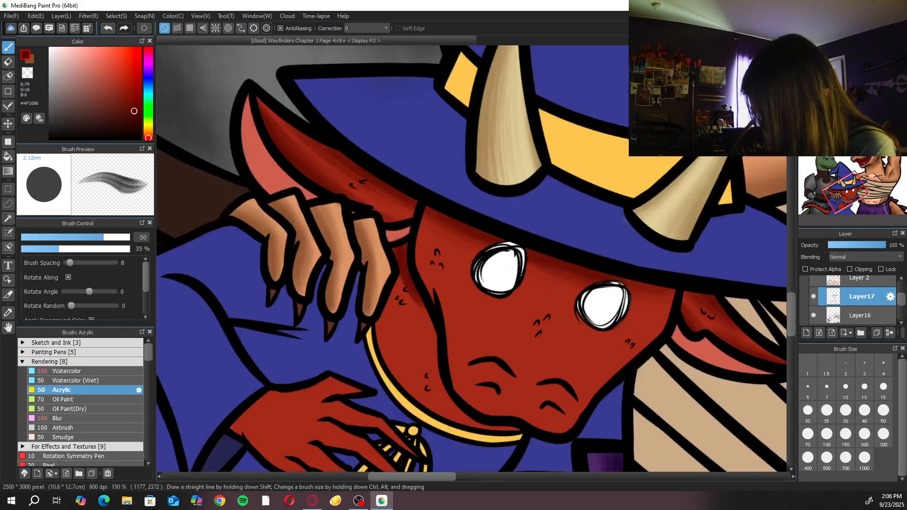
click(808, 435)
mouse_move(404, 284)
mouse_down()
mouse_move(418, 297)
mouse_move(420, 333)
mouse_move(402, 288)
mouse_move(435, 377)
mouse_up()
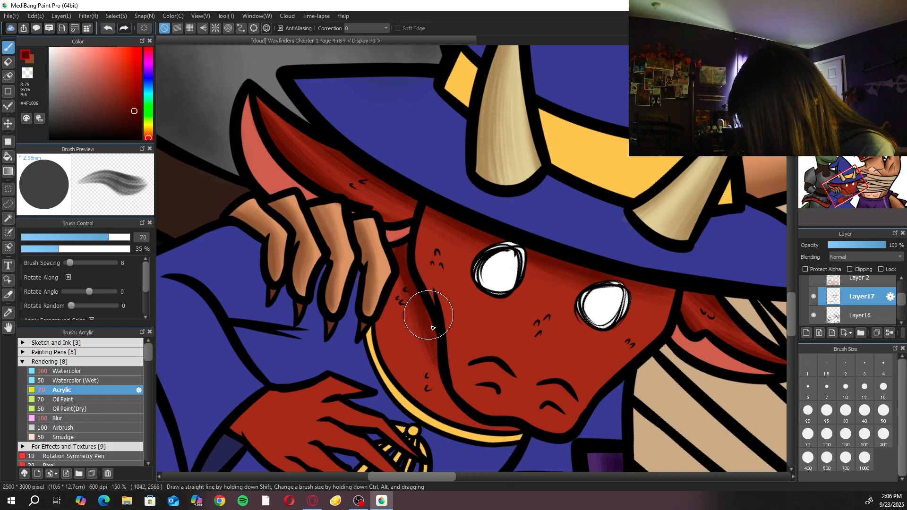
mouse_move(421, 314)
mouse_down()
mouse_move(462, 413)
mouse_move(506, 428)
mouse_move(438, 395)
mouse_move(432, 320)
mouse_move(428, 338)
mouse_move(497, 429)
mouse_move(518, 427)
mouse_move(421, 352)
mouse_move(422, 339)
mouse_move(439, 383)
mouse_move(409, 307)
mouse_move(416, 354)
mouse_move(375, 328)
mouse_move(416, 400)
mouse_up()
mouse_move(377, 332)
mouse_down()
mouse_move(418, 402)
mouse_move(374, 310)
mouse_move(402, 379)
mouse_move(393, 318)
mouse_move(445, 418)
mouse_move(389, 293)
mouse_move(389, 351)
mouse_move(376, 329)
mouse_move(398, 278)
mouse_move(402, 352)
mouse_move(396, 287)
mouse_move(416, 357)
mouse_move(413, 347)
mouse_move(389, 348)
mouse_move(479, 391)
mouse_up()
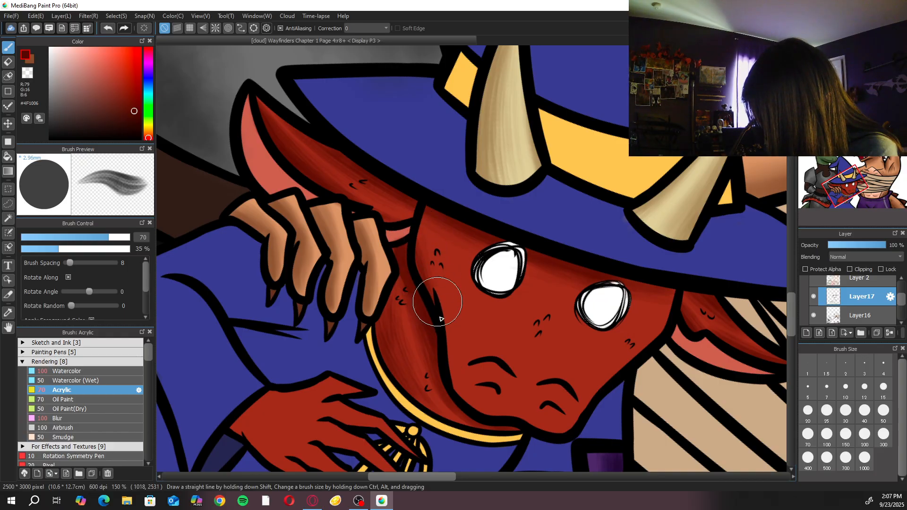
Shade the side of the red character's face and snout inside the jawline, raising the Acrylic brush size to 100
mouse_move(452, 326)
mouse_down()
mouse_move(459, 361)
mouse_move(495, 415)
mouse_up()
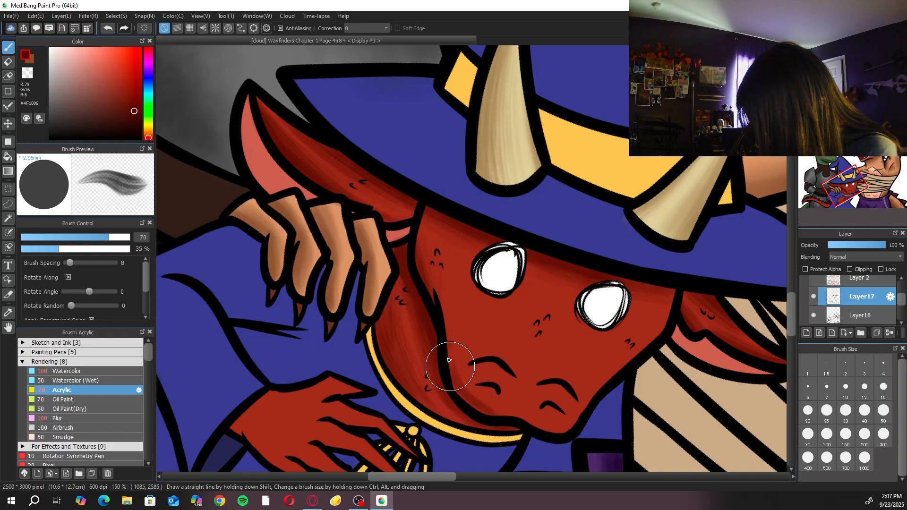
click(827, 433)
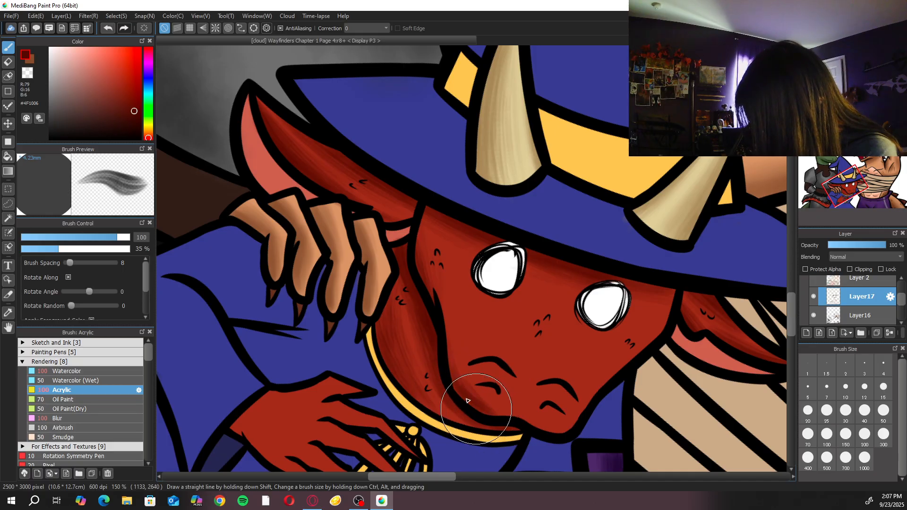
mouse_move(452, 358)
mouse_down()
mouse_move(444, 303)
mouse_move(463, 378)
mouse_move(450, 319)
mouse_move(519, 408)
mouse_move(472, 379)
mouse_up()
Undo the last shading stroke between the eyes and lightly shade the face around both eyes
key(ctrl+alt+0)
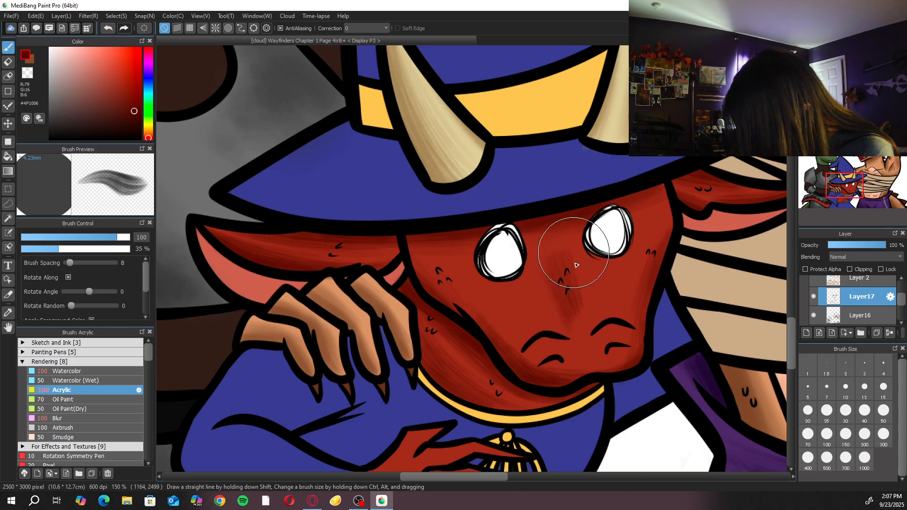
key(ctrl+z)
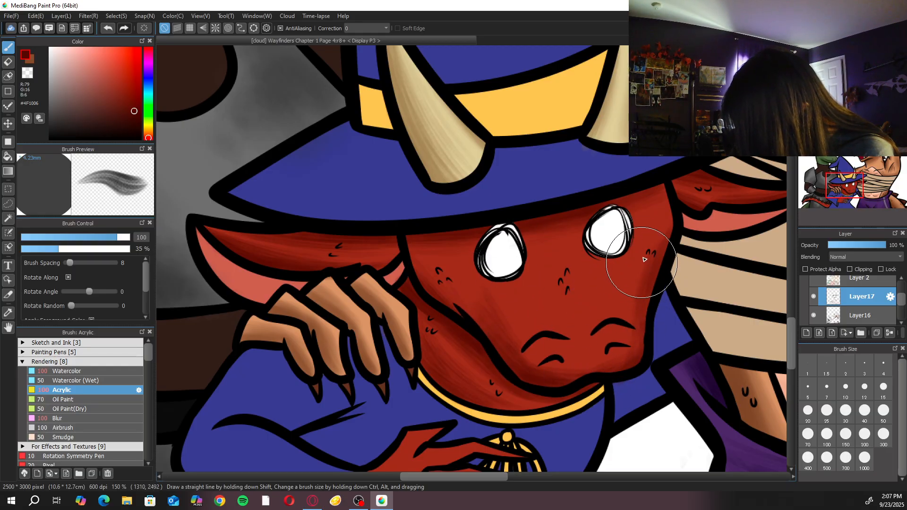
drag(624, 247, 467, 257)
Shade both nostrils of the red character in dark red with the Acrylic brush at size 50
scroll(473, 258, up, 1)
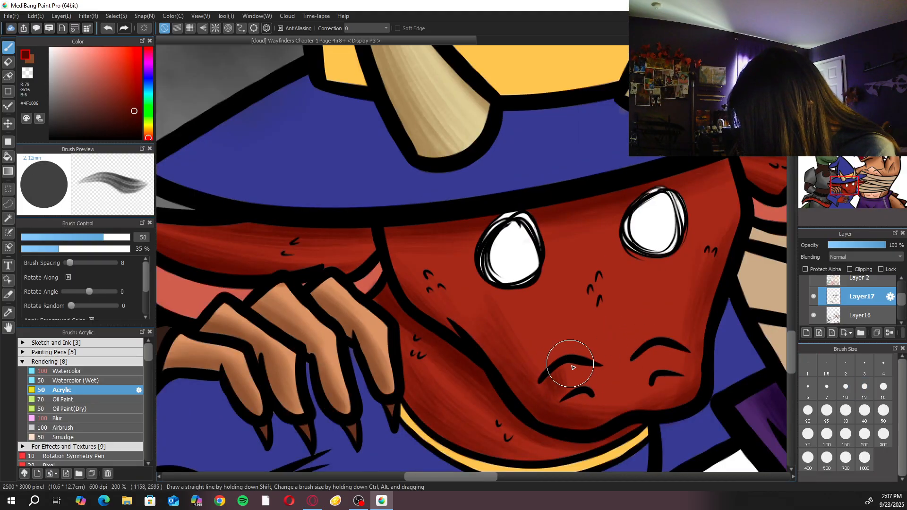
drag(599, 380, 587, 389)
mouse_move(671, 346)
mouse_down()
mouse_move(642, 354)
mouse_move(651, 348)
mouse_move(684, 367)
mouse_move(688, 339)
mouse_up()
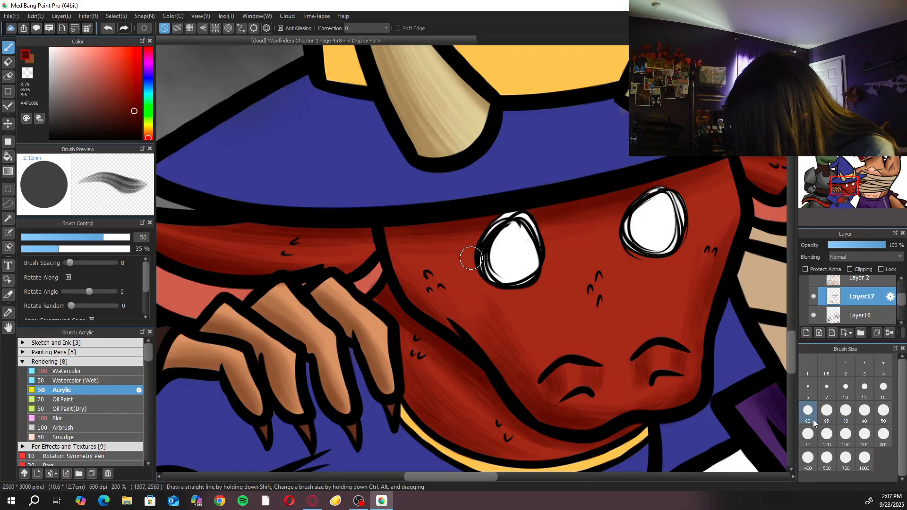
Refine the dark red shading around the red character's nostrils and along the upper face under the hat, using Acrylic brush sizes 20 to 70
drag(669, 393, 575, 393)
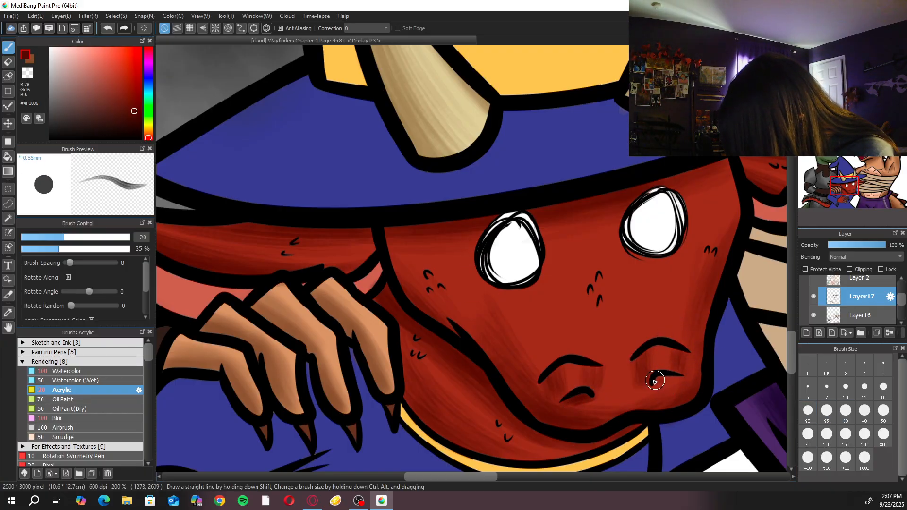
click(882, 413)
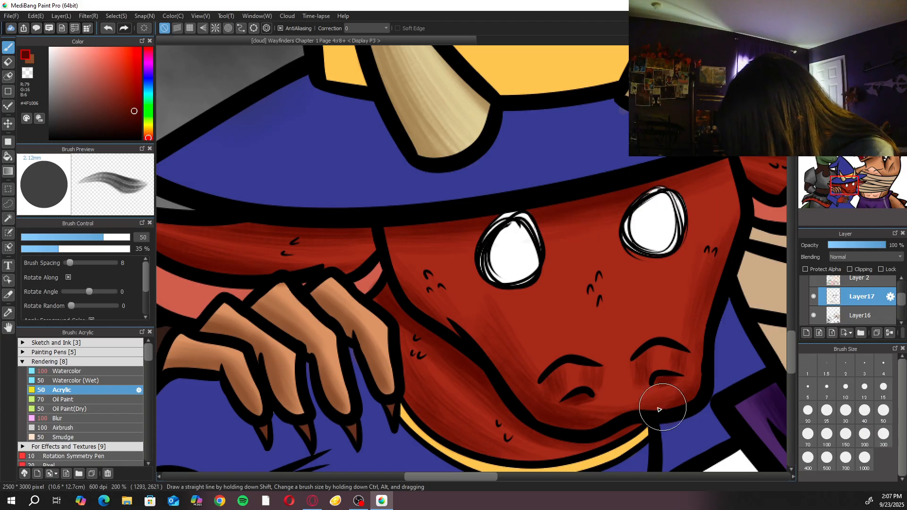
scroll(732, 317, down, 5)
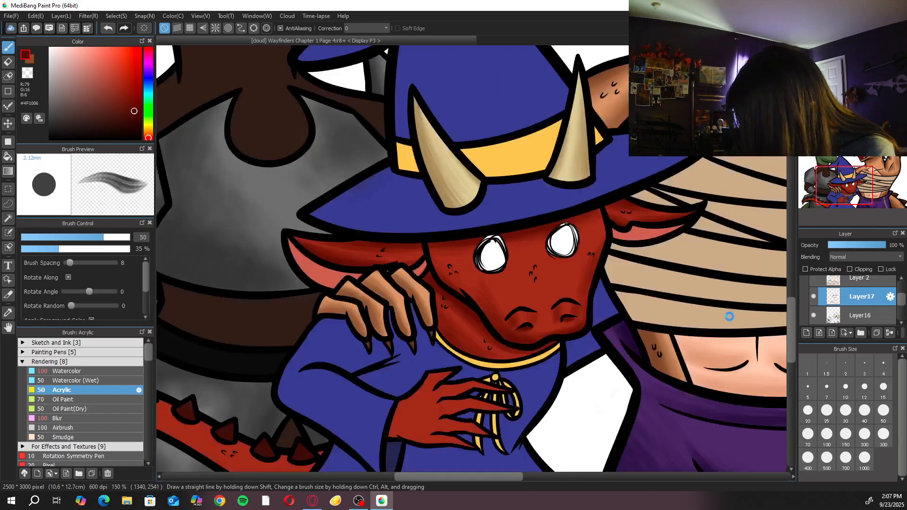
scroll(731, 319, up, 5)
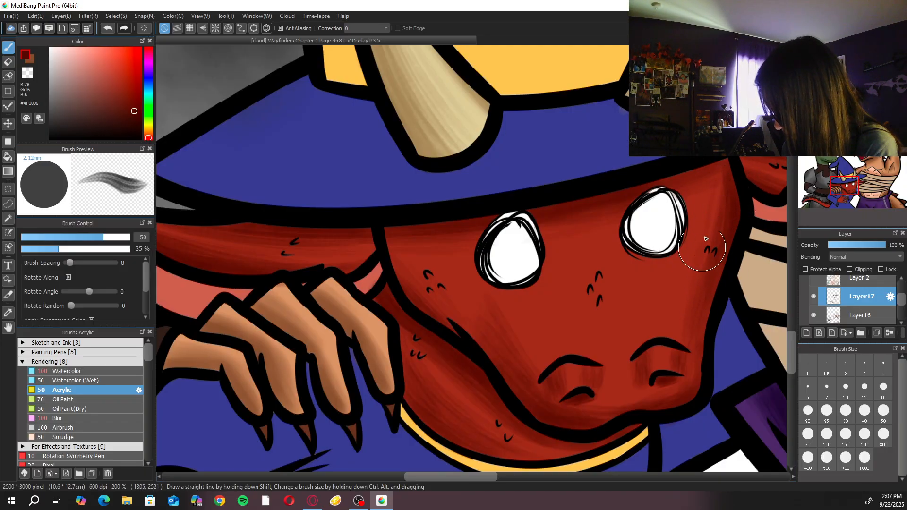
mouse_move(460, 260)
mouse_down()
mouse_move(501, 259)
mouse_move(467, 259)
mouse_up()
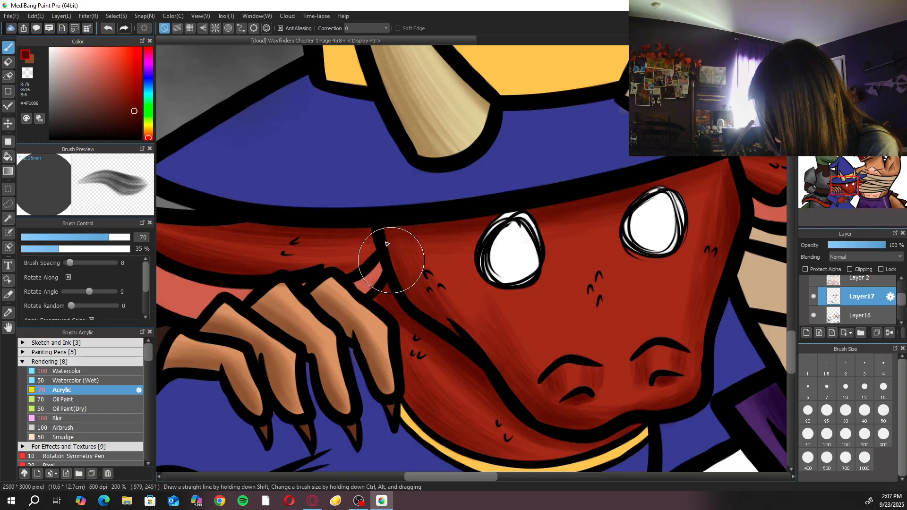
Shade the thumb and the edges of the red character's fingers in dark red with the Acrylic brush at size 50
scroll(441, 293, down, 1)
scroll(441, 296, down, 2)
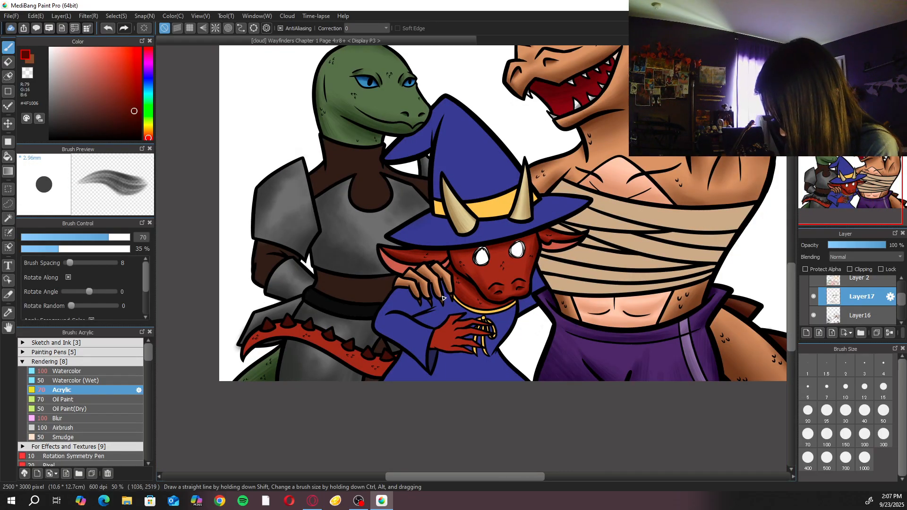
scroll(444, 298, up, 2)
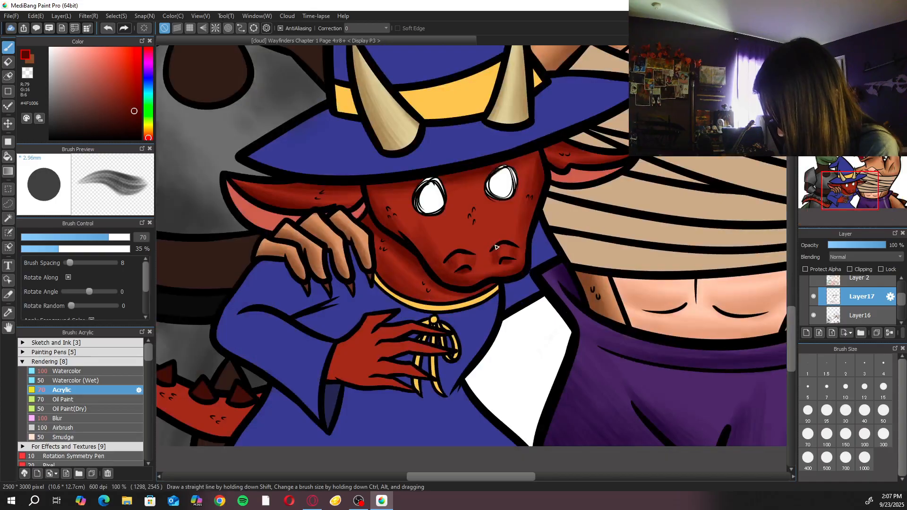
drag(493, 306, 599, 250)
click(845, 52)
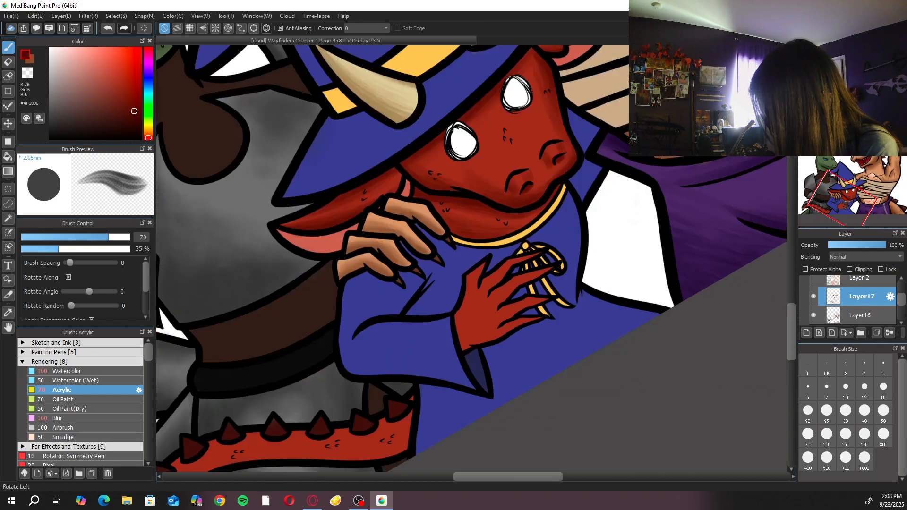
click(807, 52)
click(883, 410)
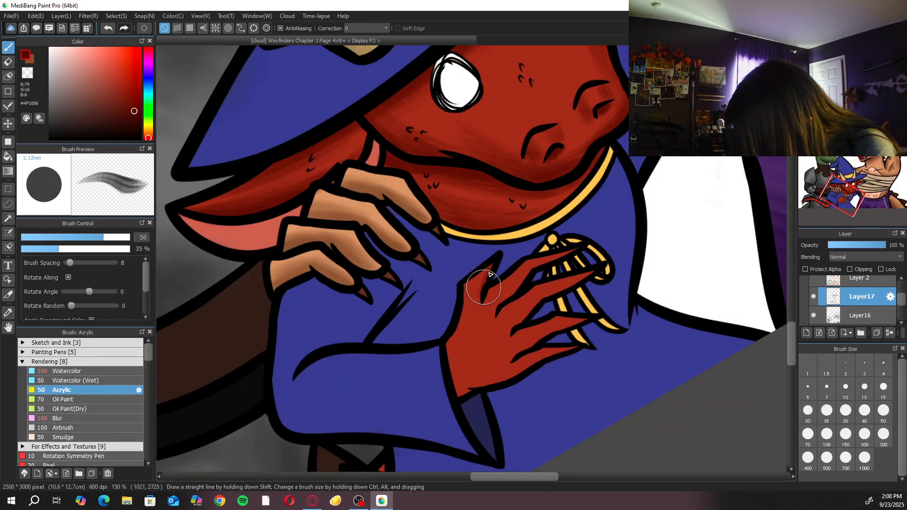
drag(473, 285, 489, 289)
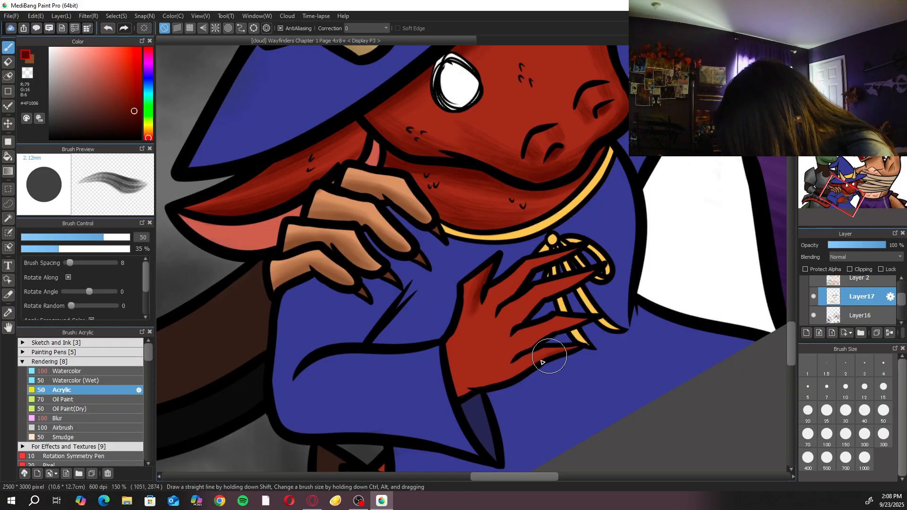
key(Up)
key(Right)
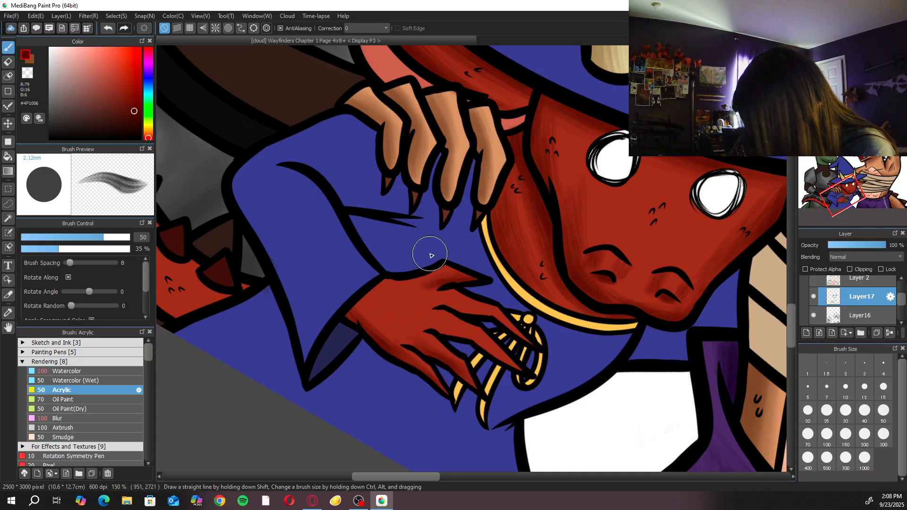
click(858, 53)
click(845, 53)
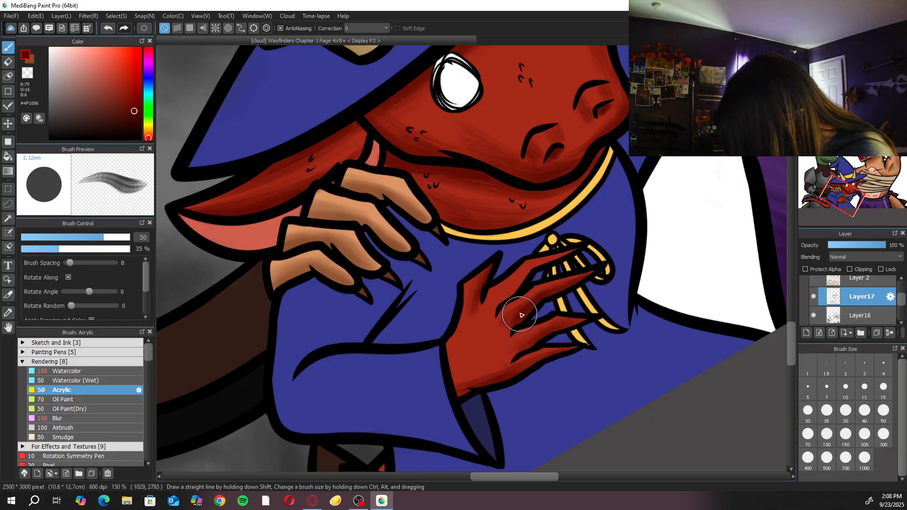
Shade the back of the red character's hand towards the wrist, raising the Acrylic brush size to 100
click(808, 434)
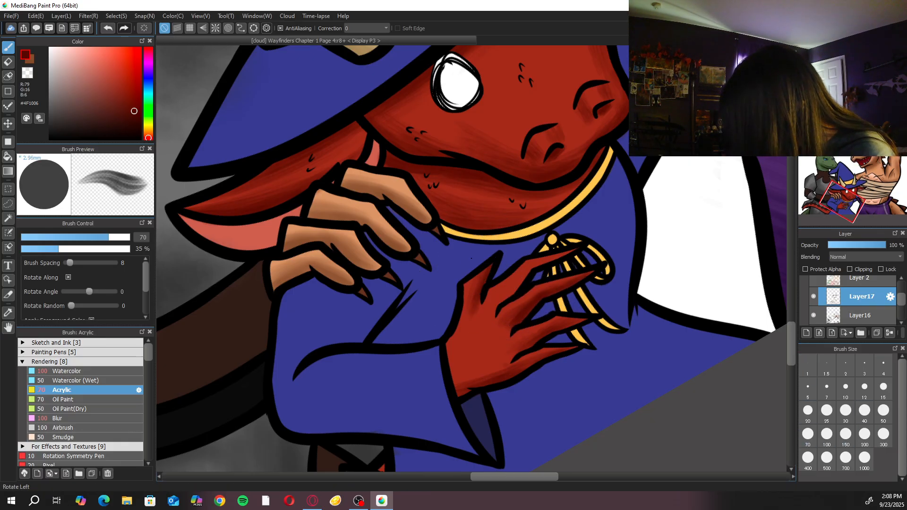
key(Left)
key(Left)
click(827, 434)
mouse_move(569, 350)
mouse_down()
mouse_move(556, 319)
mouse_move(528, 386)
mouse_move(551, 321)
mouse_move(531, 325)
mouse_up()
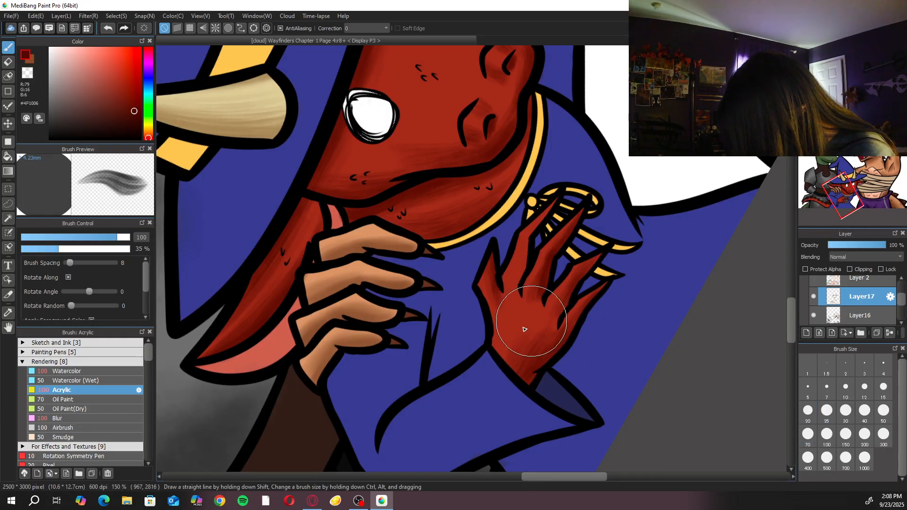
Deepen the shading along the red character's fingers over the gold pendant with the Acrylic brush at size 50
click(857, 52)
click(807, 52)
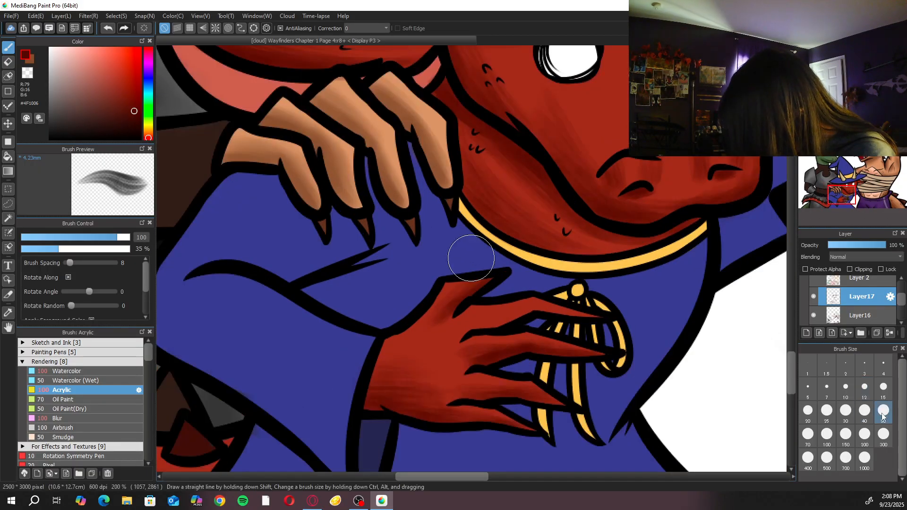
click(882, 412)
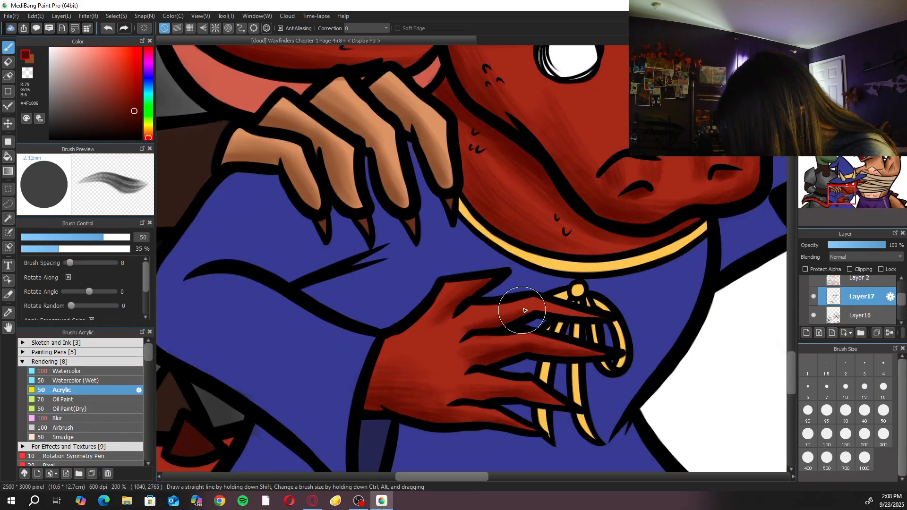
double_click(845, 52)
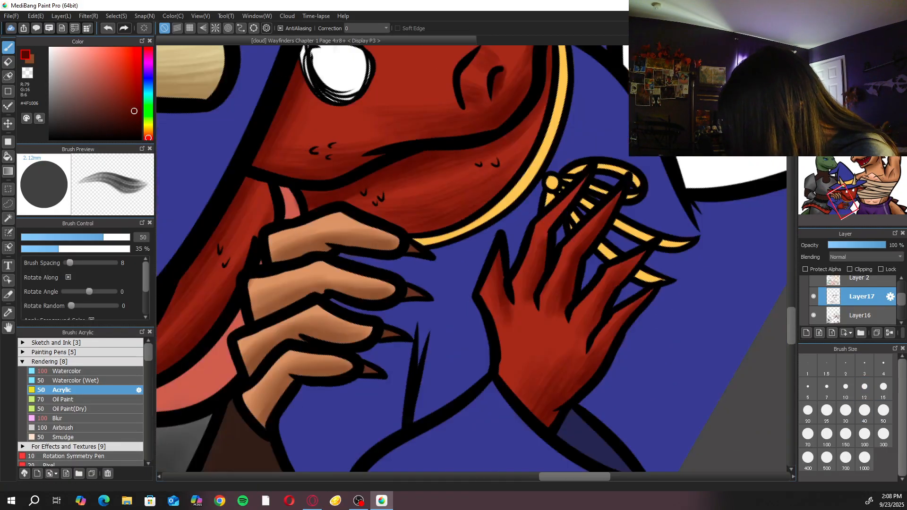
drag(553, 228, 548, 230)
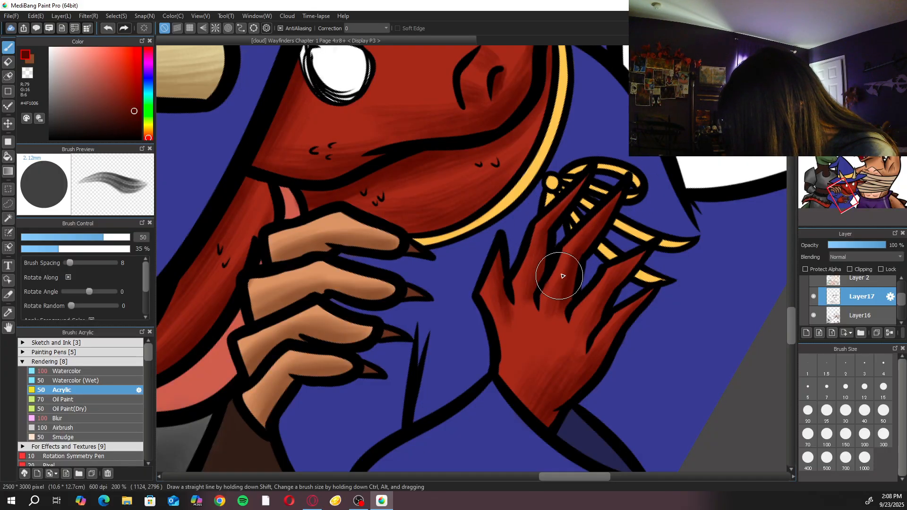
drag(589, 242, 584, 250)
Shade the underside and upper edge of the spiked red tail in dark red with the Acrylic brush at size 100
scroll(560, 274, down, 3)
click(858, 53)
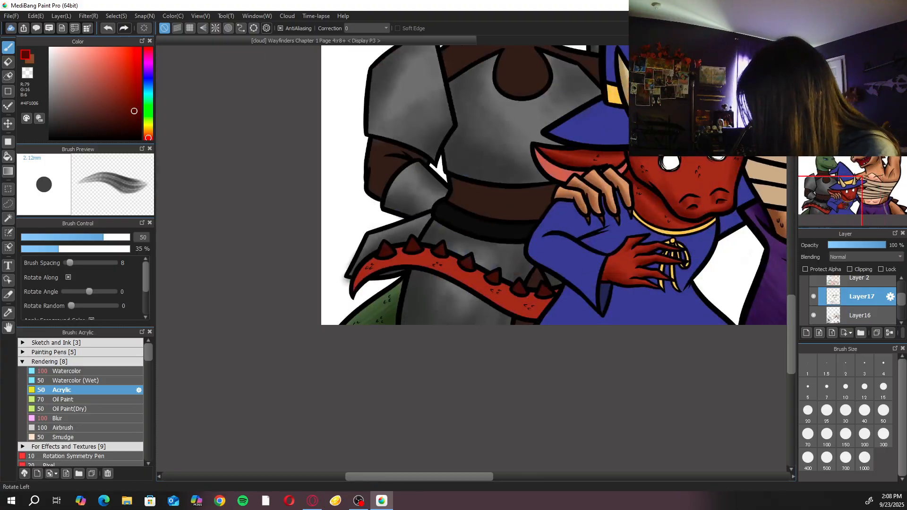
double_click(845, 53)
click(806, 53)
mouse_move(594, 221)
mouse_down()
mouse_move(444, 343)
mouse_move(492, 286)
mouse_move(438, 371)
mouse_move(433, 342)
mouse_move(429, 441)
mouse_move(420, 366)
mouse_move(424, 433)
mouse_move(408, 377)
mouse_move(408, 408)
mouse_up()
click(826, 435)
mouse_move(443, 317)
mouse_down()
mouse_move(421, 333)
mouse_move(495, 282)
mouse_move(417, 348)
mouse_move(485, 278)
mouse_up()
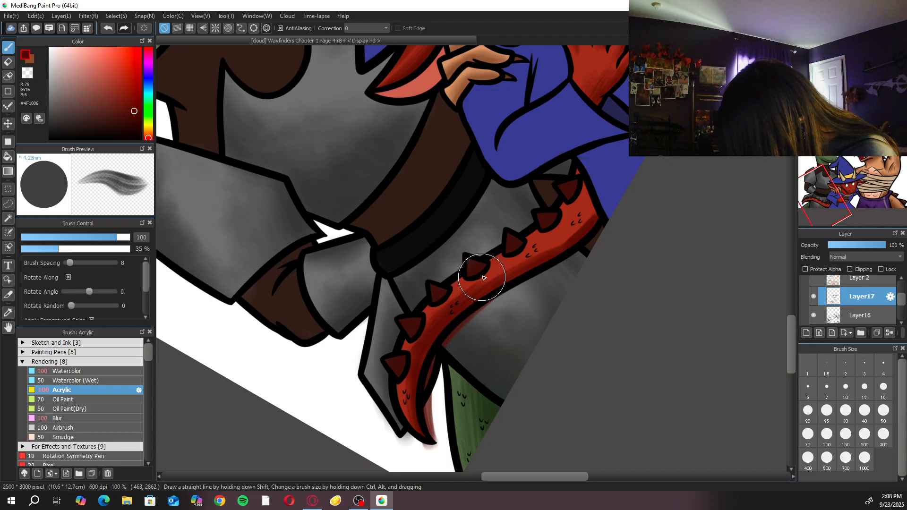
mouse_move(550, 254)
mouse_down()
mouse_move(588, 213)
mouse_move(541, 251)
mouse_move(575, 202)
mouse_move(530, 246)
mouse_move(605, 201)
mouse_move(577, 236)
mouse_move(509, 276)
mouse_up()
key(Up)
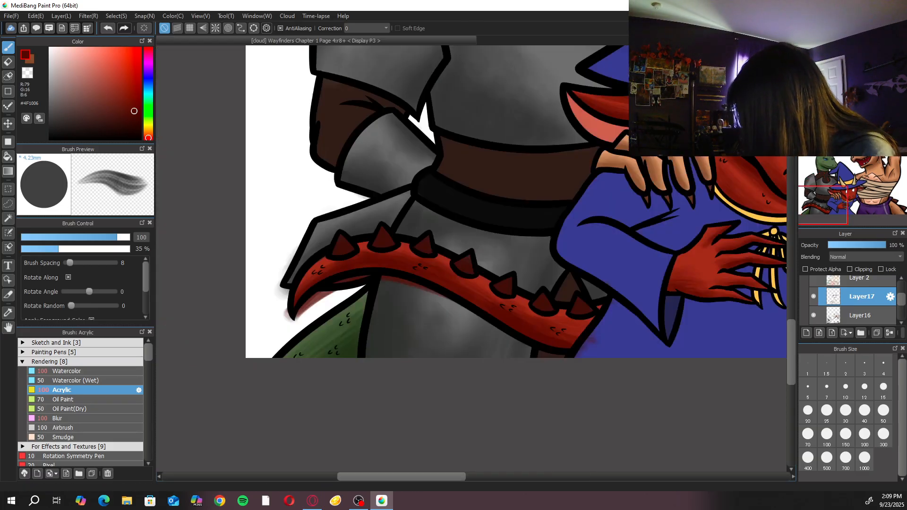
Erase the red shading spilling outside the tail on Layer17 and the stray grey on Layer16, and return to the Acrylic brush on Layer17
key(e)
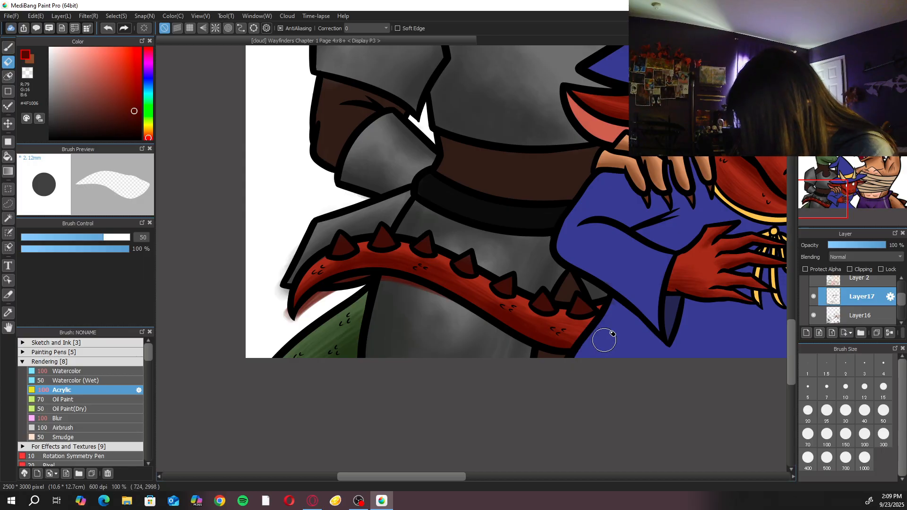
mouse_move(452, 308)
mouse_down()
mouse_move(431, 295)
mouse_move(331, 303)
mouse_move(393, 282)
mouse_move(285, 345)
mouse_up()
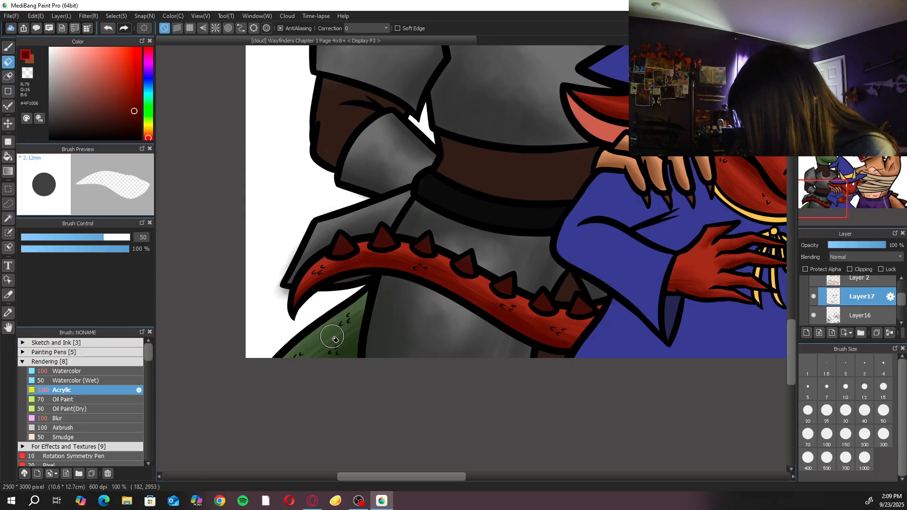
click(881, 318)
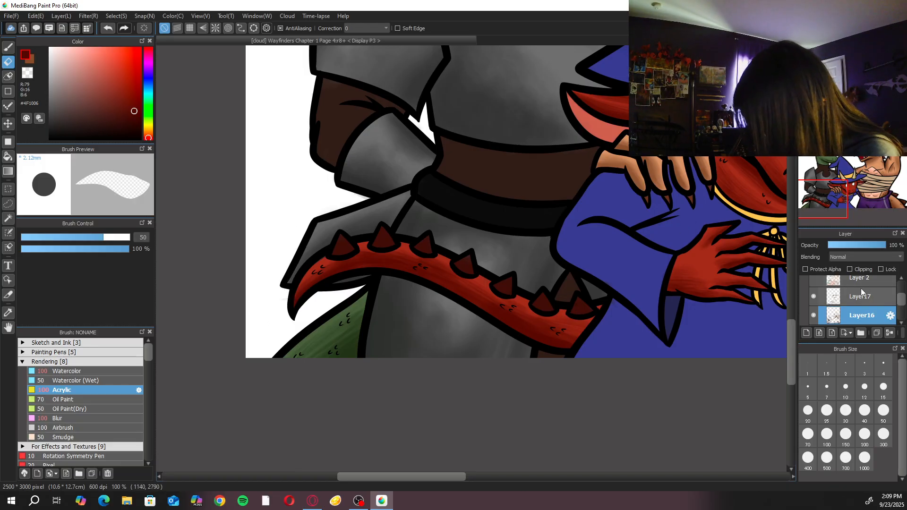
click(842, 302)
key(b)
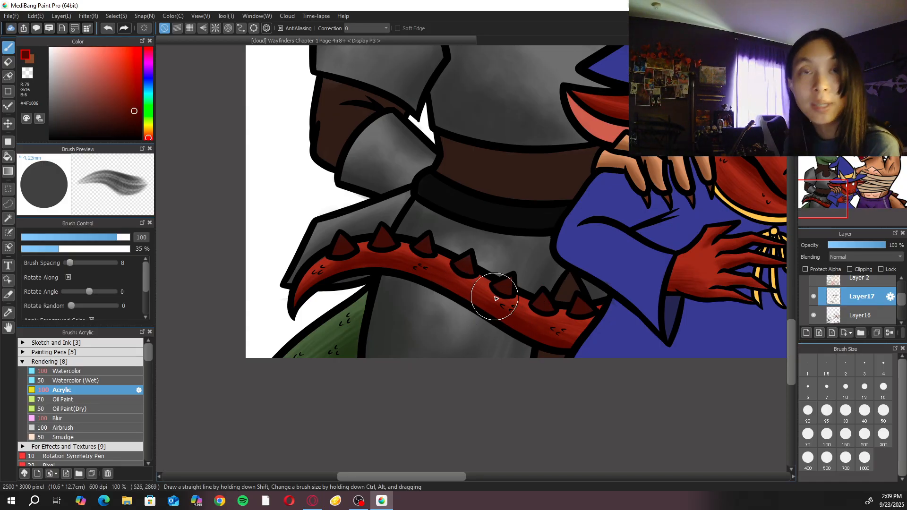
Sample the pink inside the red character's ear beside the clawed hand and darken the brush colour to #852B1C
key(ctrl+0)
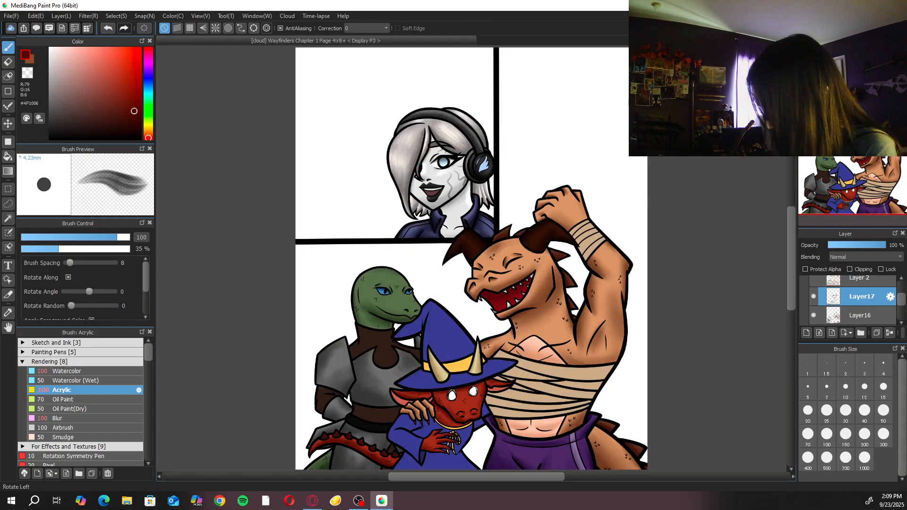
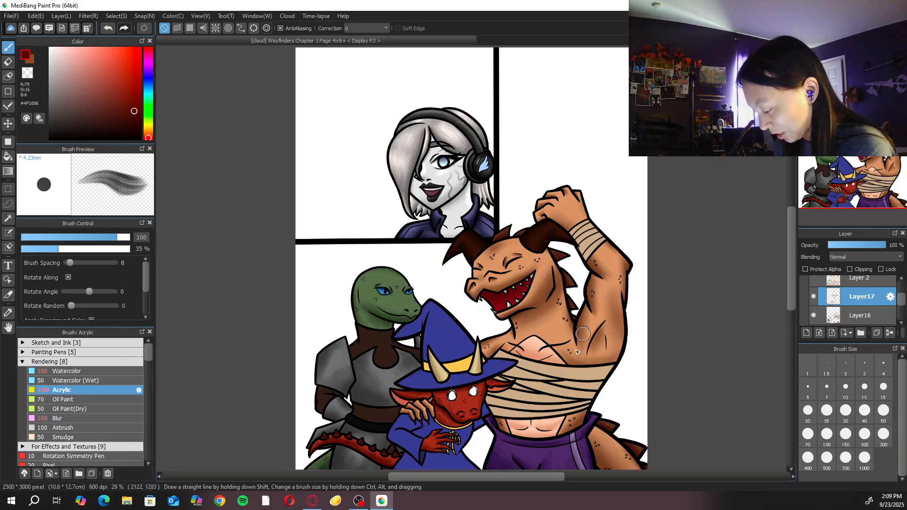
drag(491, 369, 619, 239)
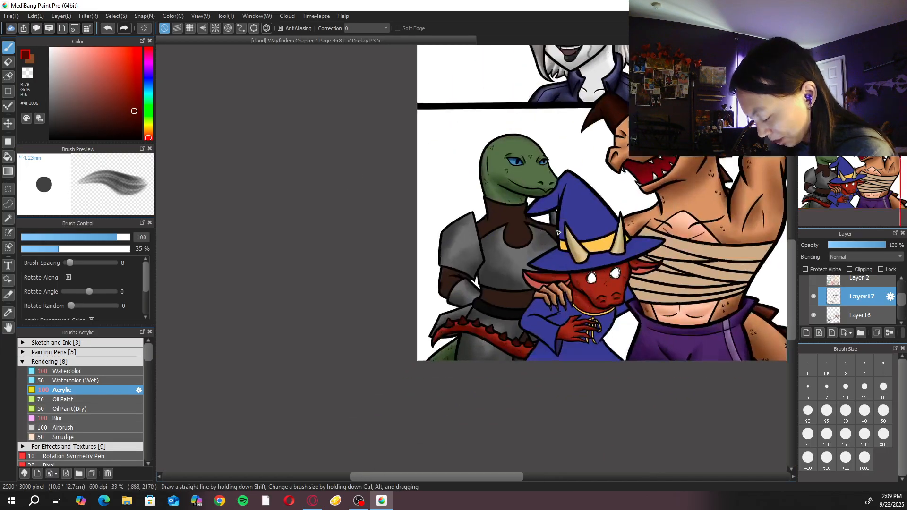
scroll(628, 227, up, 2)
scroll(655, 208, up, 1)
mouse_move(655, 208)
mouse_down()
mouse_move(680, 151)
mouse_move(564, 224)
mouse_up()
scroll(562, 224, up, 2)
right_click(465, 222)
drag(106, 69, 121, 91)
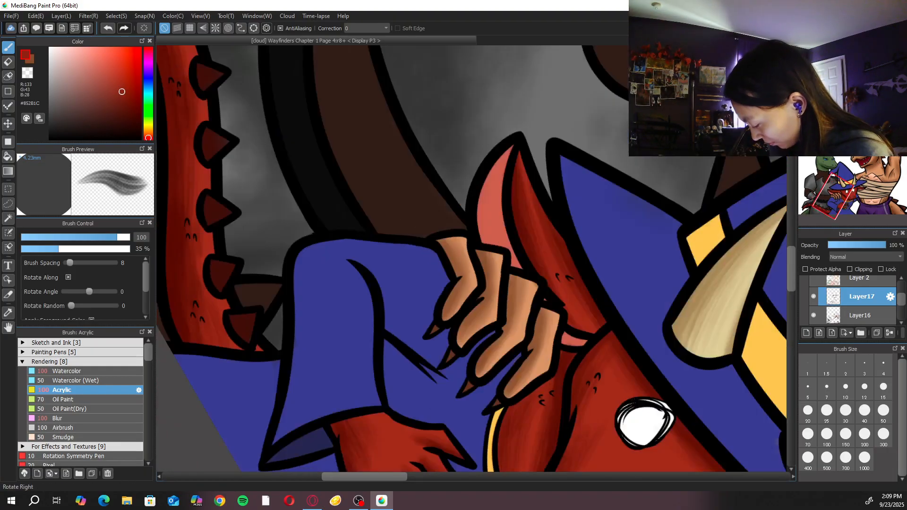
click(845, 410)
drag(498, 191, 511, 251)
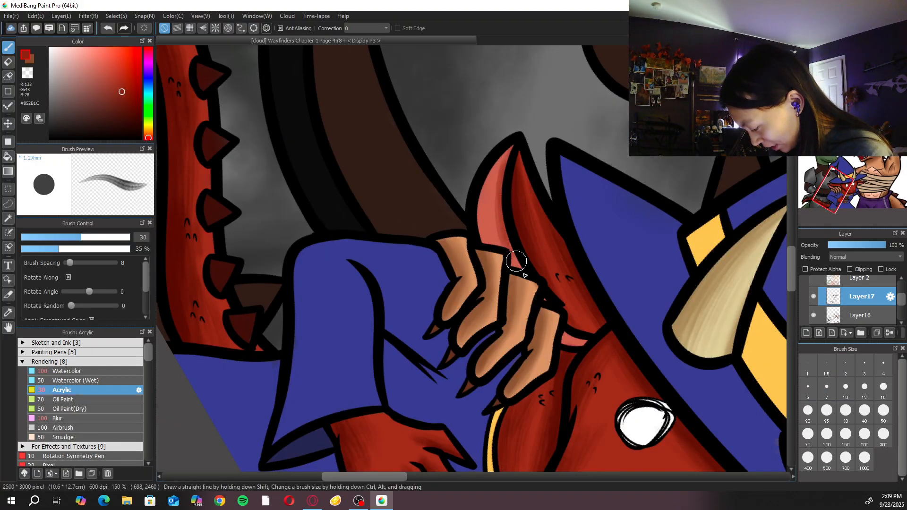
key(ctrl+z)
Shade the pink inside of the ear beside the clawed hand with the Acrylic brush at size 50
click(883, 411)
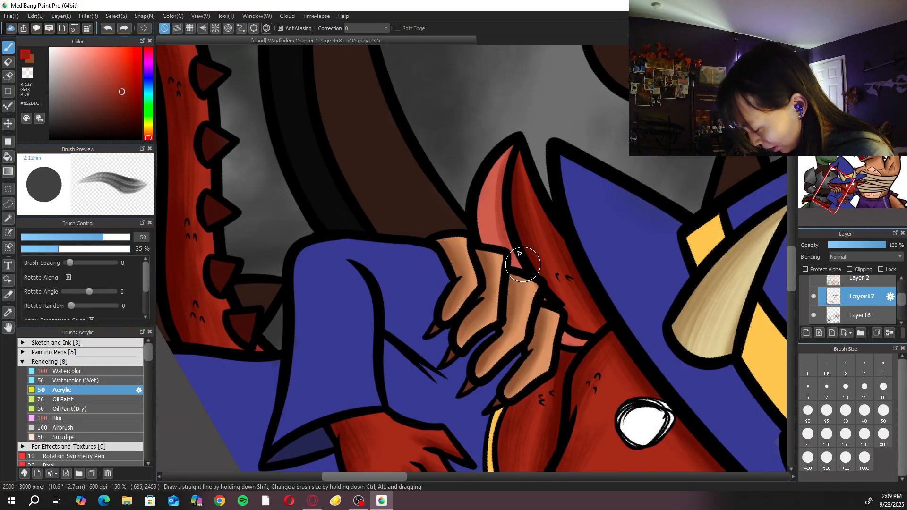
mouse_move(508, 151)
mouse_down()
mouse_move(508, 241)
mouse_move(493, 185)
mouse_move(500, 182)
mouse_move(508, 259)
mouse_up()
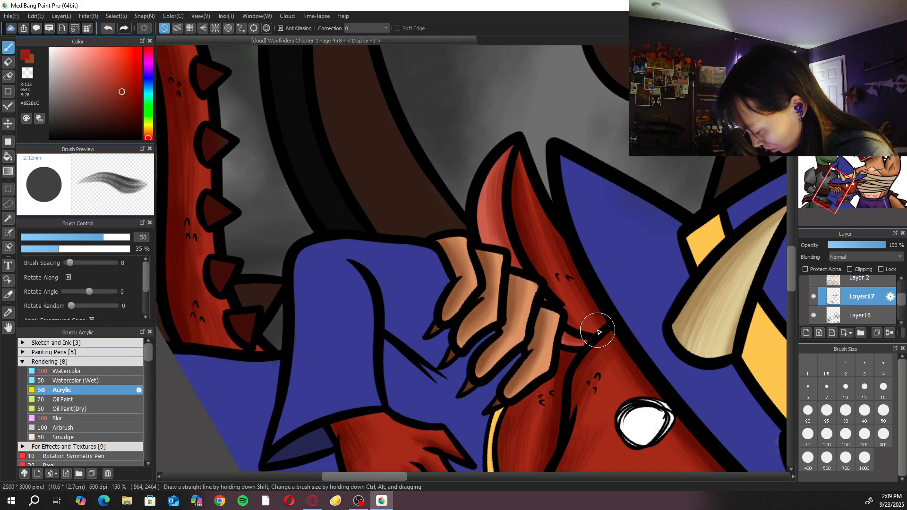
key(ctrl+minus)
key(ctrl+minus)
key(Up)
key(ctrl+plus)
key(ctrl+plus)
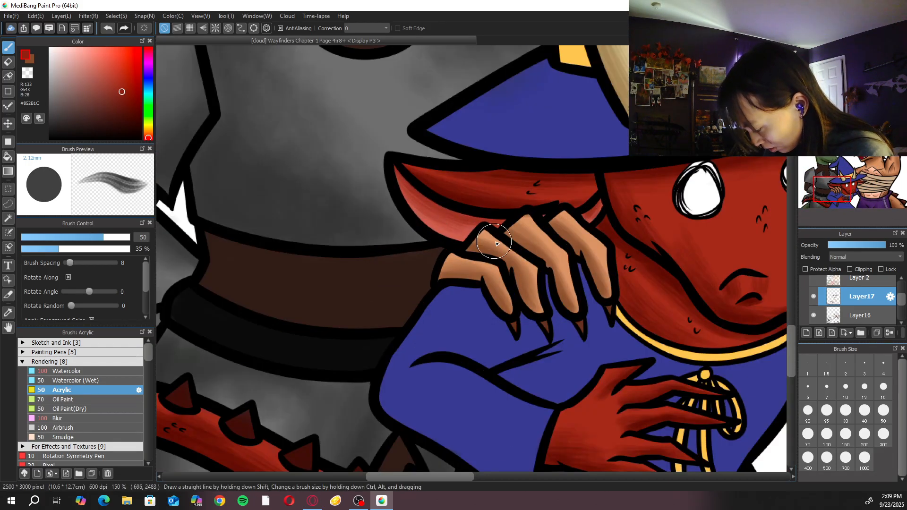
Shade the pink inside of the red character's other ear, in front of the bandaged torso, with the size 50 Acrylic brush
key(ctrl+minus)
key(ctrl+minus)
drag(736, 289, 570, 345)
key(ctrl+plus)
key(ctrl+plus)
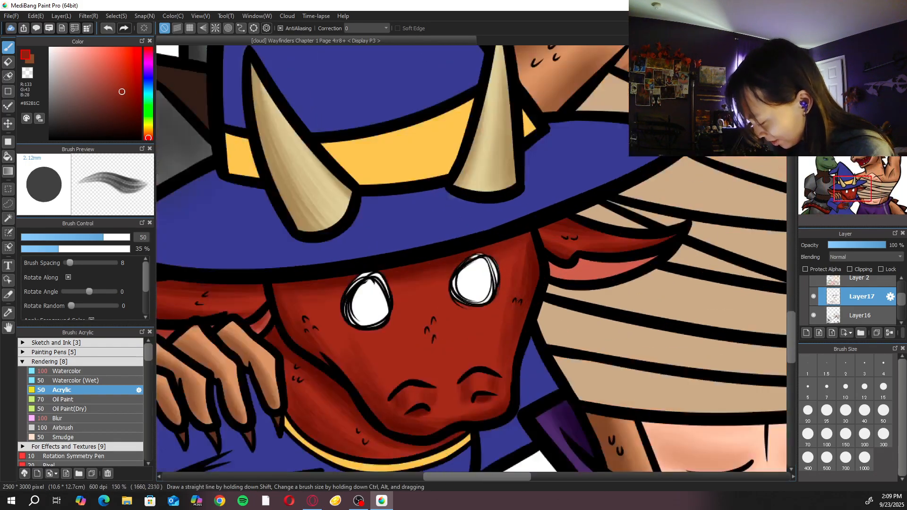
key(Right)
key(Right)
key(Right)
drag(523, 350, 558, 405)
drag(509, 344, 566, 419)
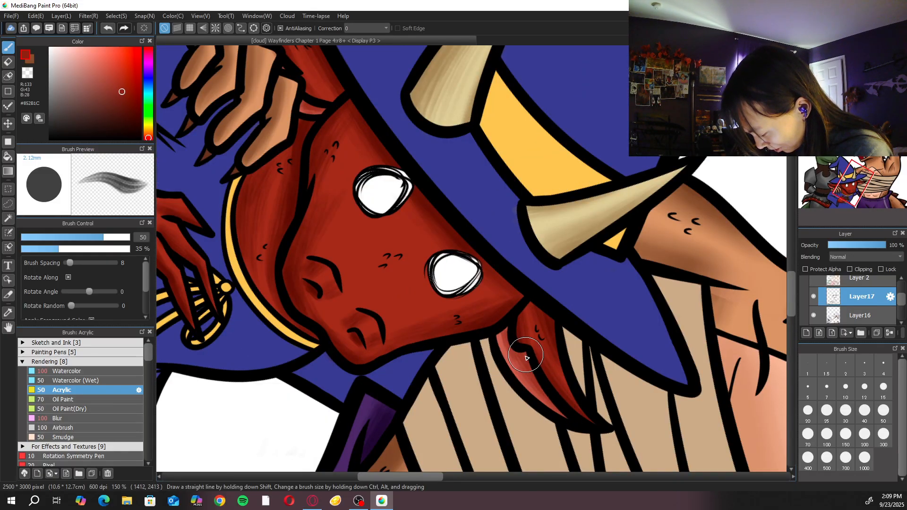
Sample the dark red of a spike on the red character's tail and darken the brush colour to #140301
key(Up)
key(ctrl+minus)
key(ctrl+minus)
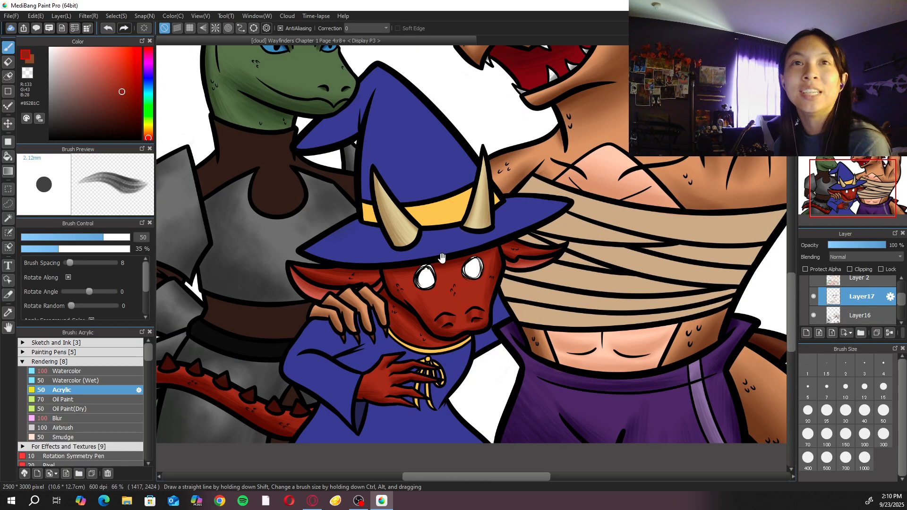
key(ctrl+minus)
key(ctrl+minus)
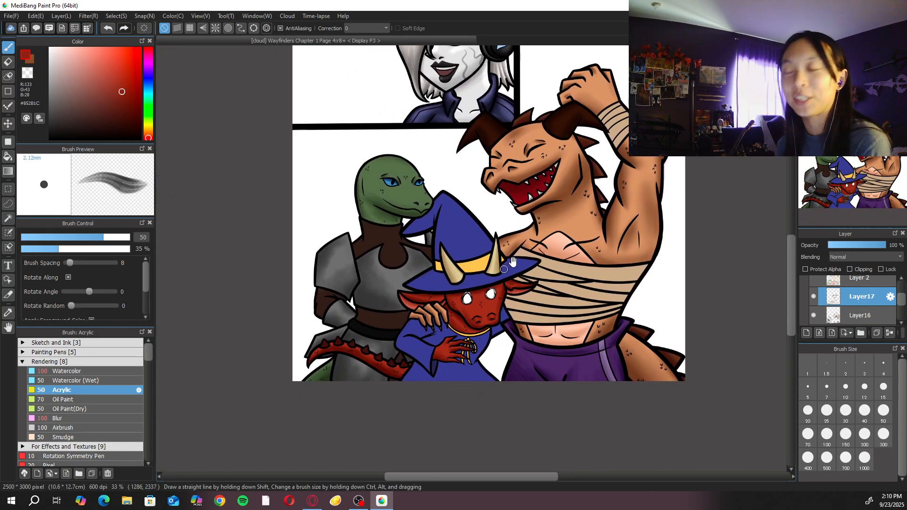
key(ctrl+plus)
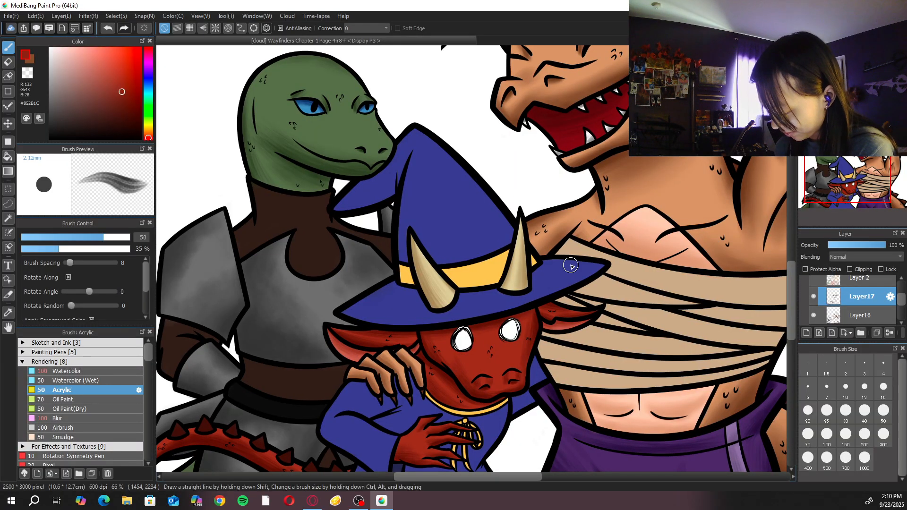
scroll(265, 359, up, 6)
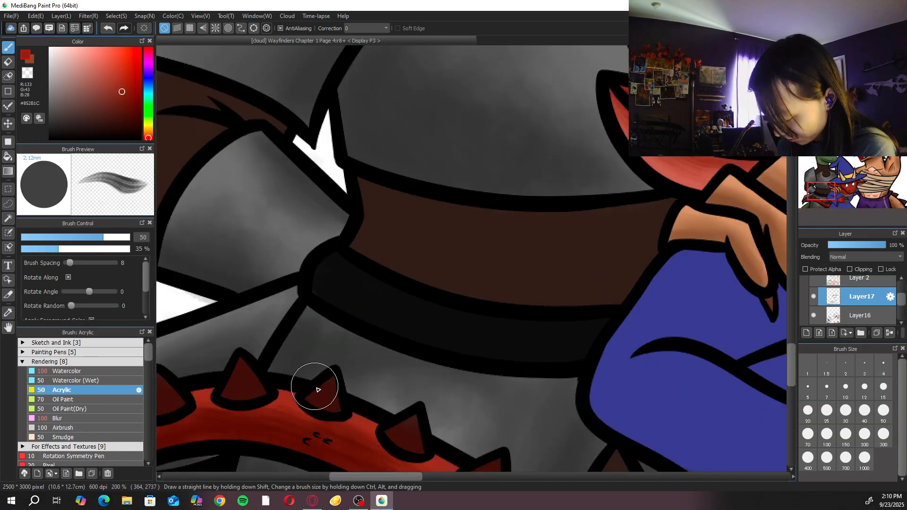
alt+click(321, 392)
drag(339, 311, 523, 217)
click(123, 121)
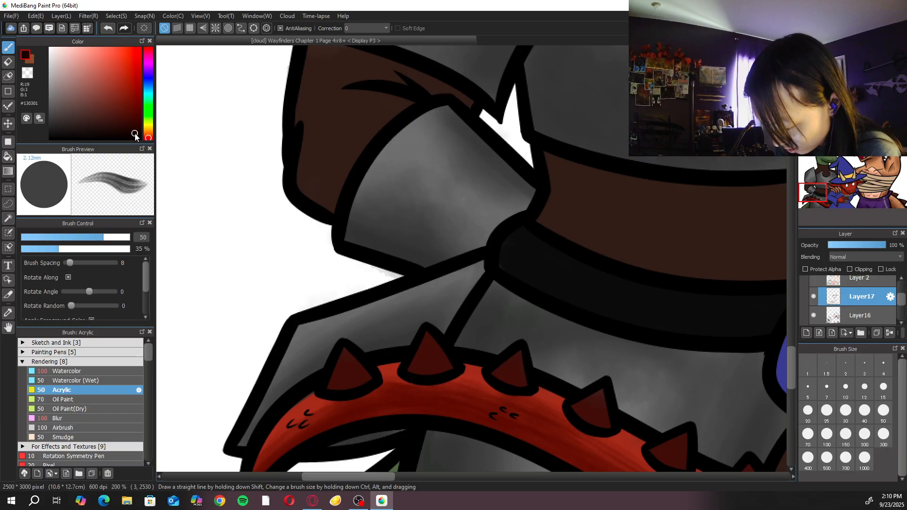
Shade the spikes nearest the tail's tip on Layer17 with the Acrylic brush at size 30
key(Left)
key(Left)
key(Left)
key(Left)
key(Left)
key(Left)
drag(611, 313, 526, 268)
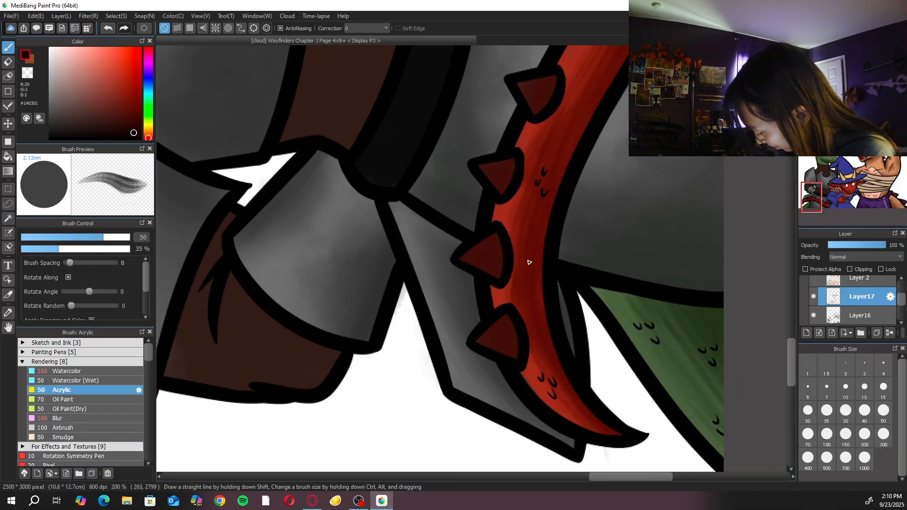
click(857, 315)
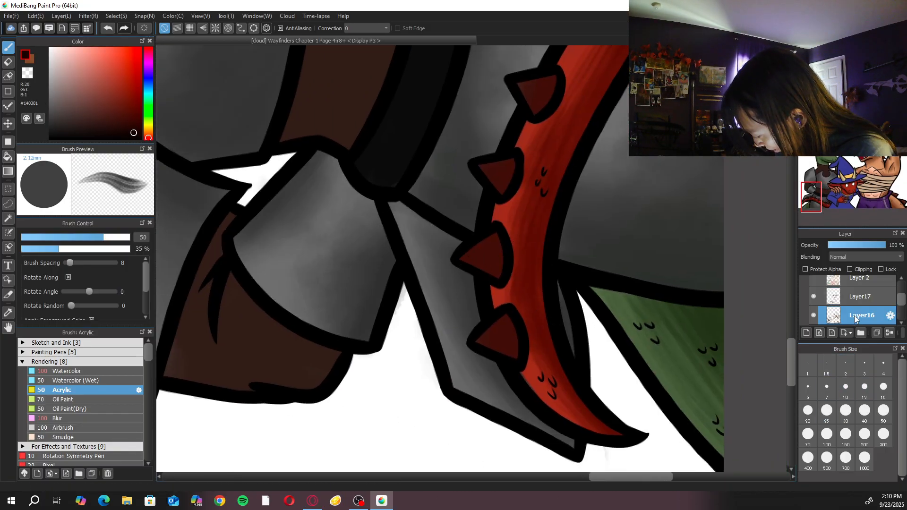
key(e)
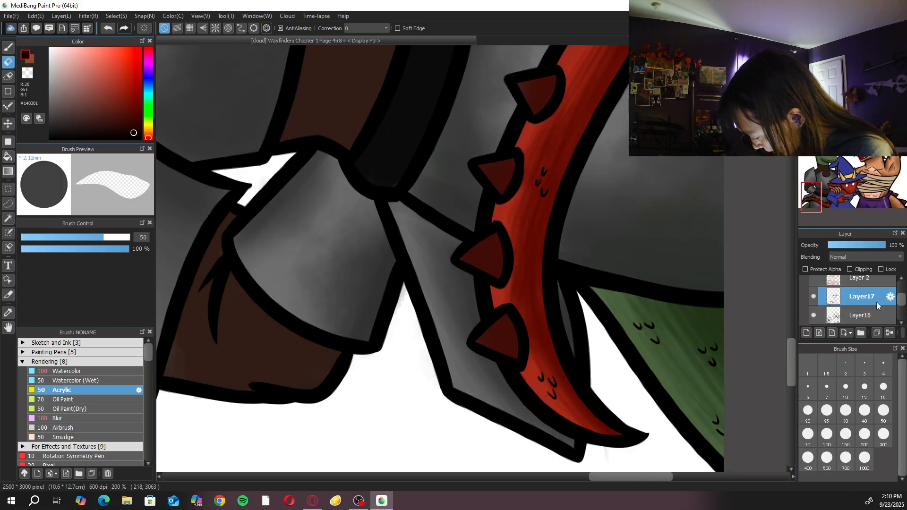
key(b)
click(851, 394)
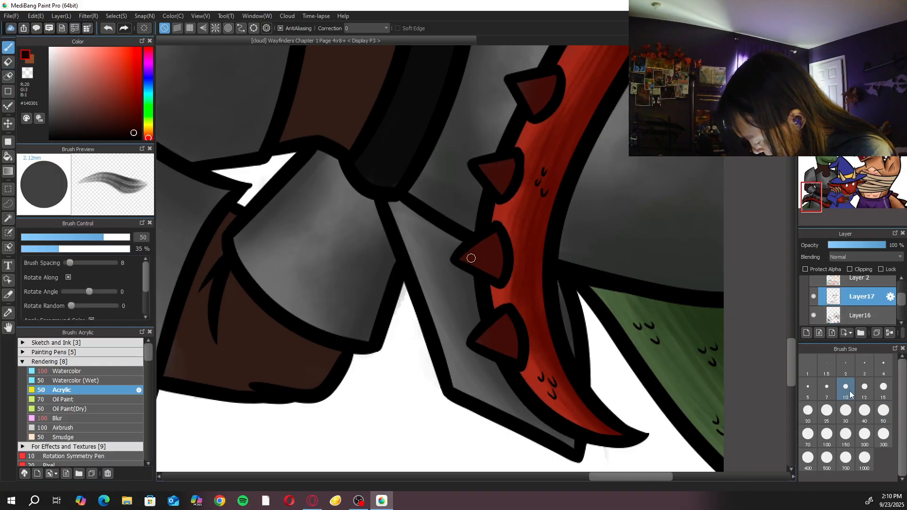
click(846, 410)
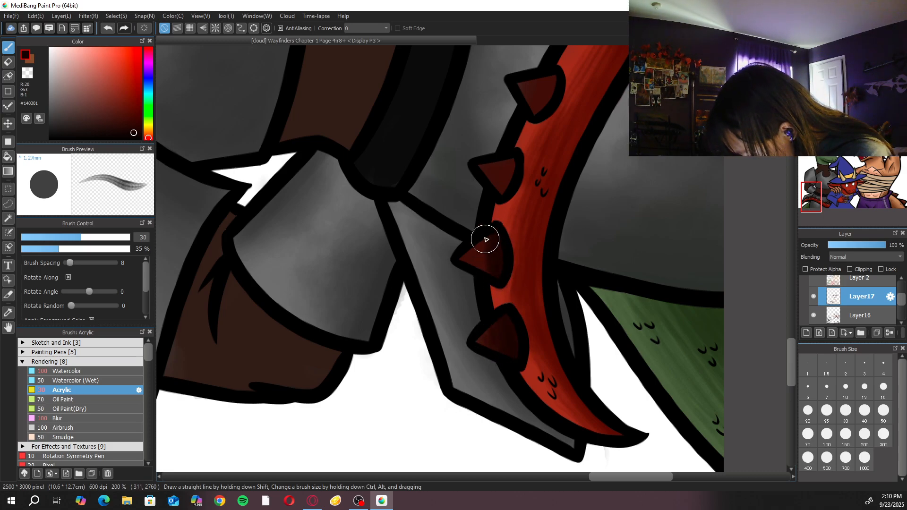
scroll(471, 188, up, 3)
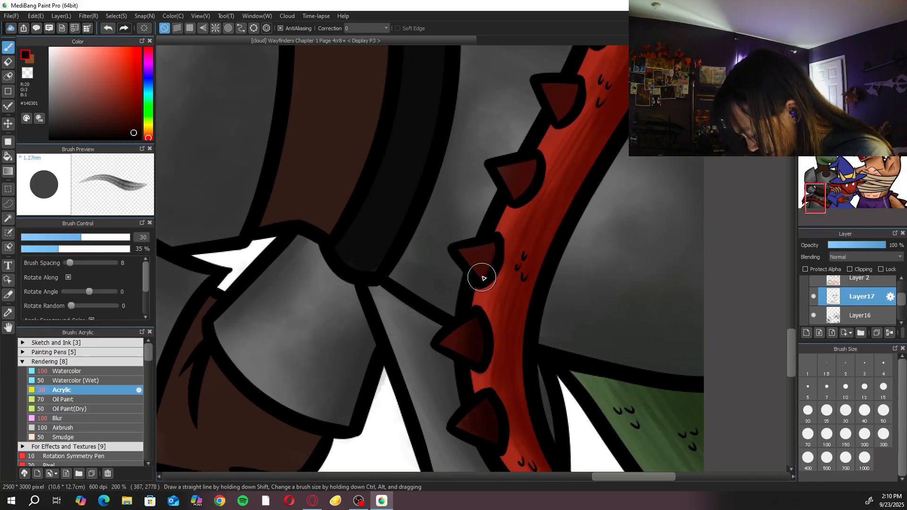
drag(542, 184, 488, 257)
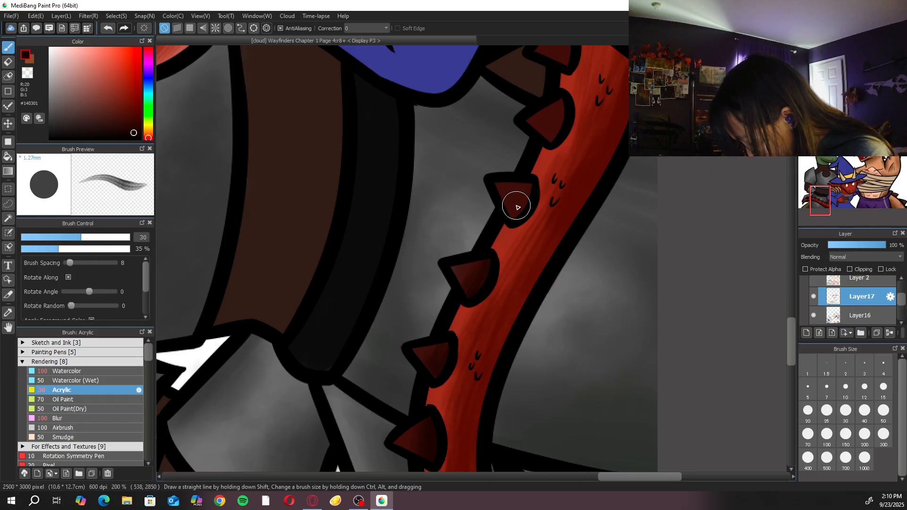
Shade the remaining tail spikes up to the blue robe on Layer17 with the size 30 Acrylic brush
click(860, 315)
key(e)
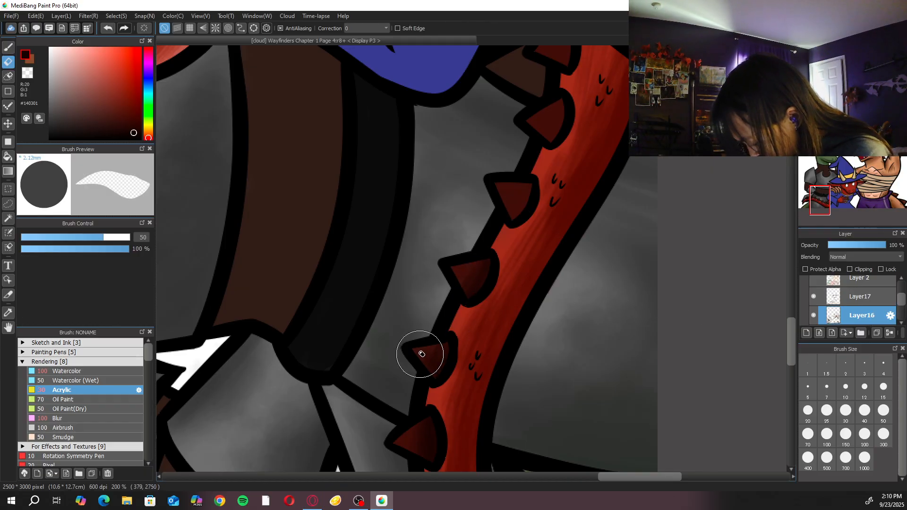
click(859, 296)
key(b)
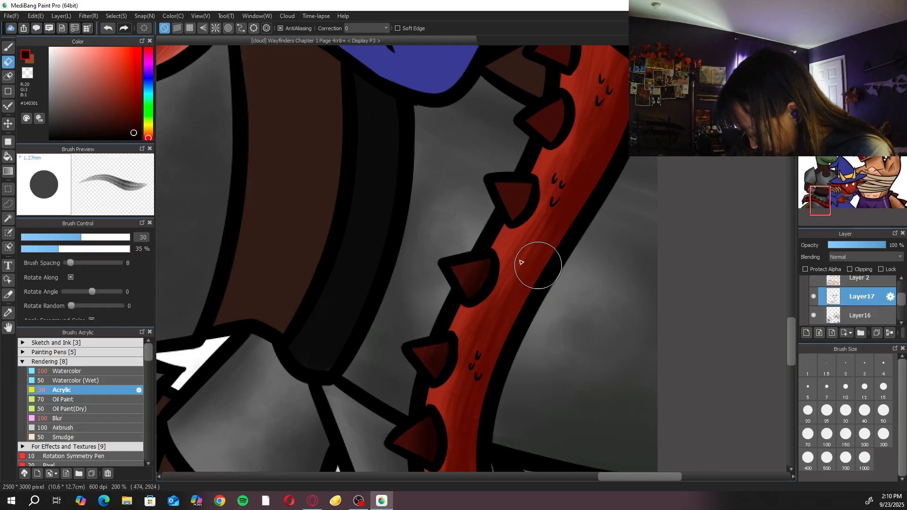
drag(594, 215, 540, 260)
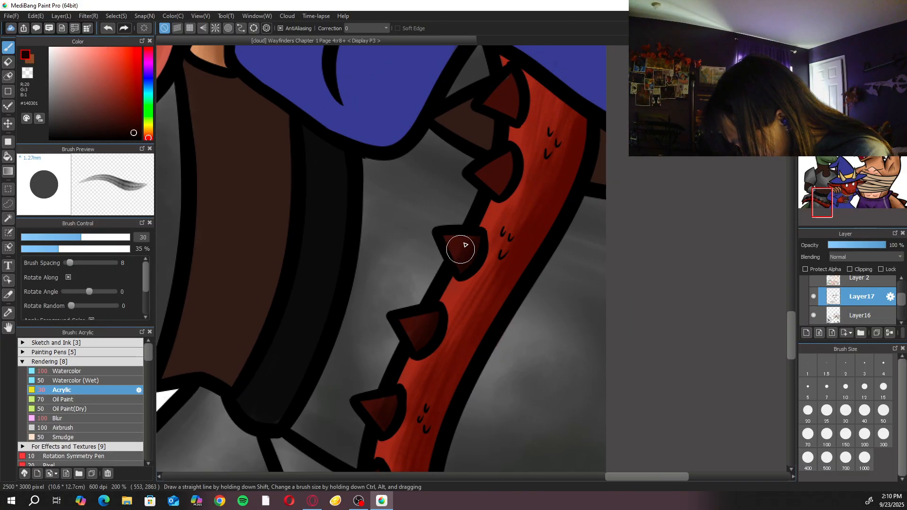
drag(494, 191, 477, 296)
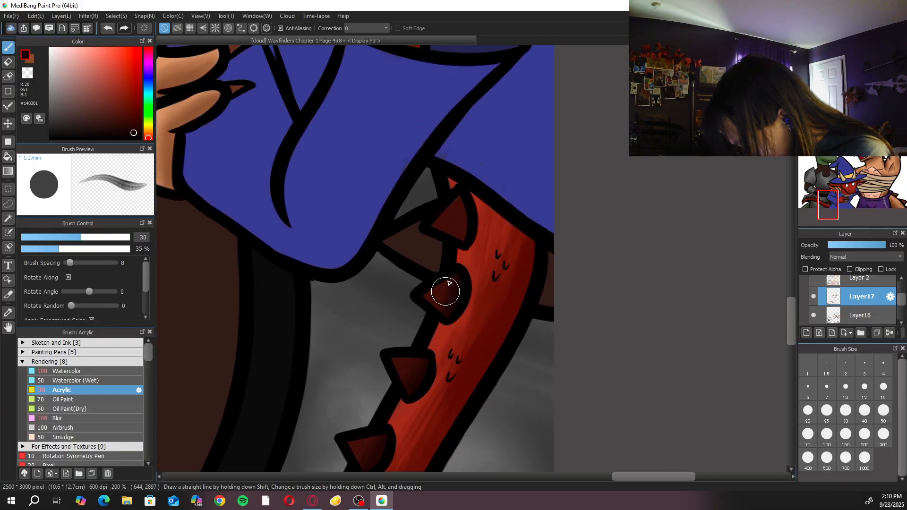
scroll(447, 279, up, 2)
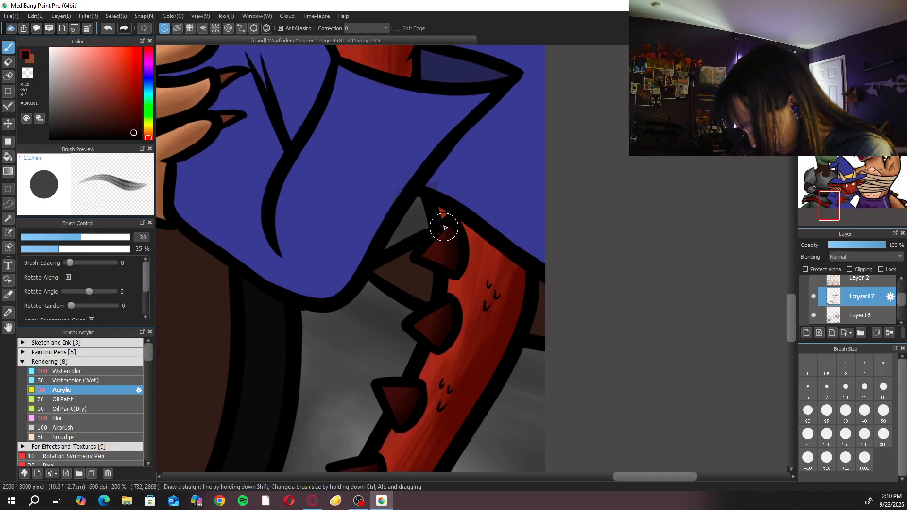
Erase the stray marks on Layer16 from the blue robe beside the tail, and return to the Acrylic brush on Layer17
key(ctrl+Right)
click(860, 316)
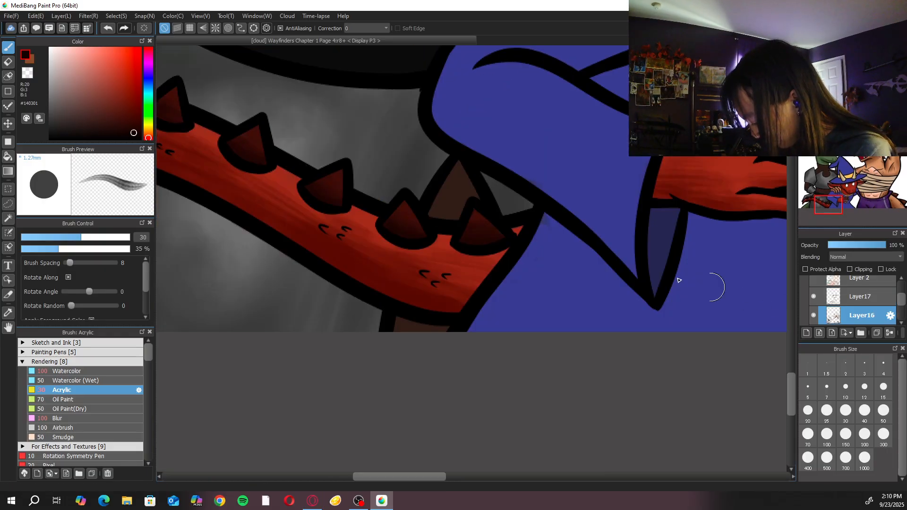
key(e)
drag(533, 180, 534, 174)
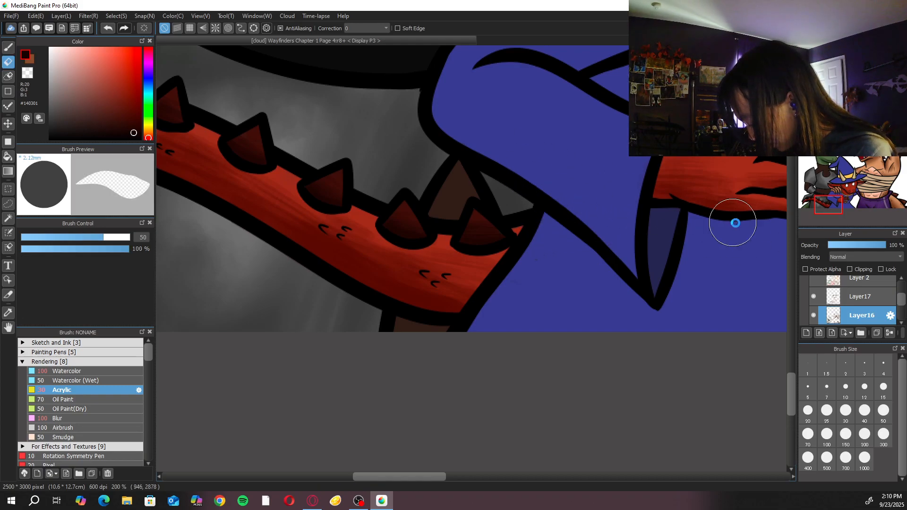
key(ctrl+minus)
key(ctrl+minus)
click(863, 297)
key(b)
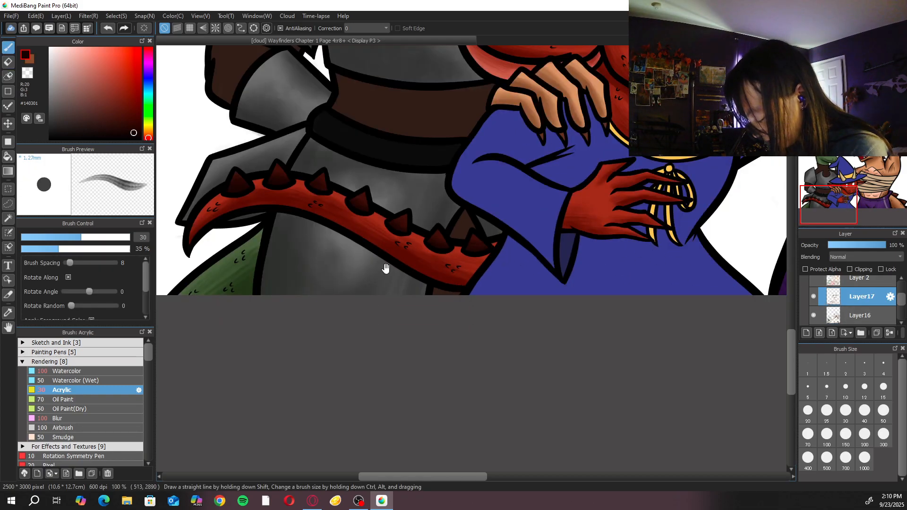
Sample the dark red #541208 from the tail and deepen the shading along its underside with the size 30 Acrylic brush
scroll(381, 261, up, 3)
alt+click(573, 299)
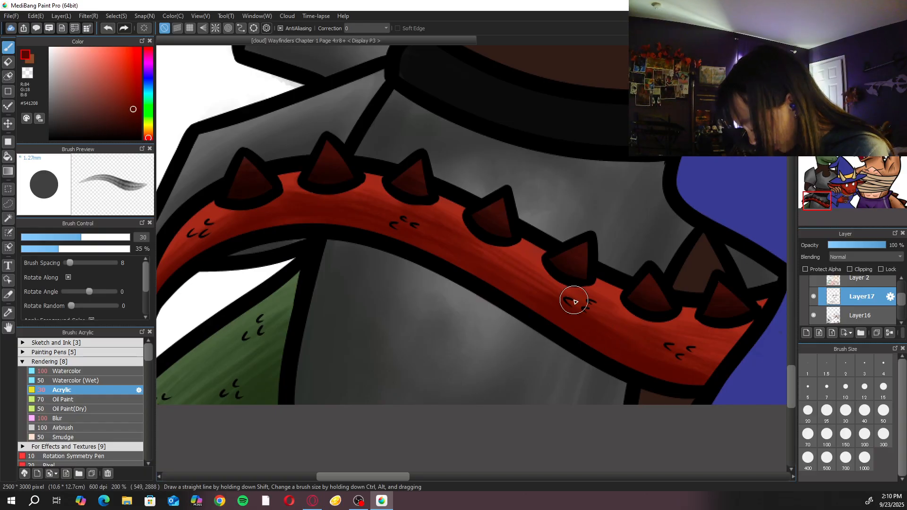
key(ctrl+Left)
key(ctrl+Left)
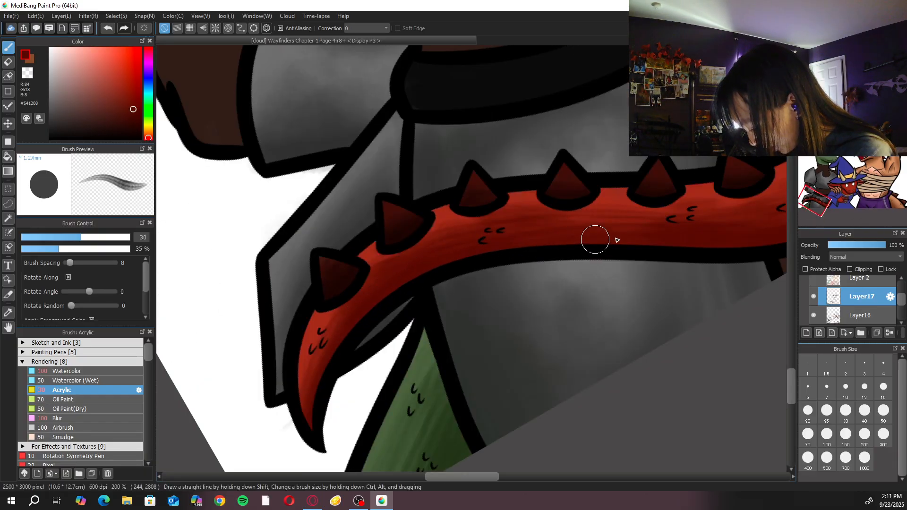
key(ctrl+0)
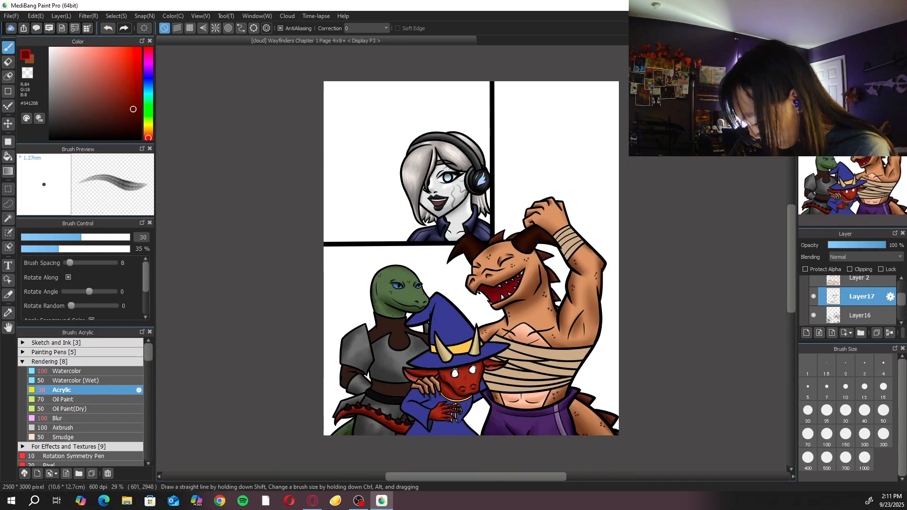
Sample the yellow of the wizard hat's band and darken the brush colour to the orange-brown #A06619
key(ctrl+plus)
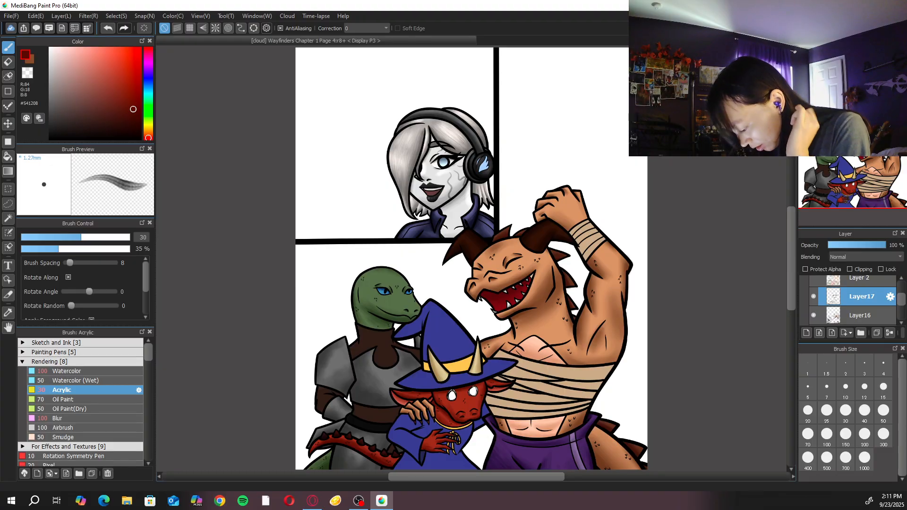
alt+click(457, 366)
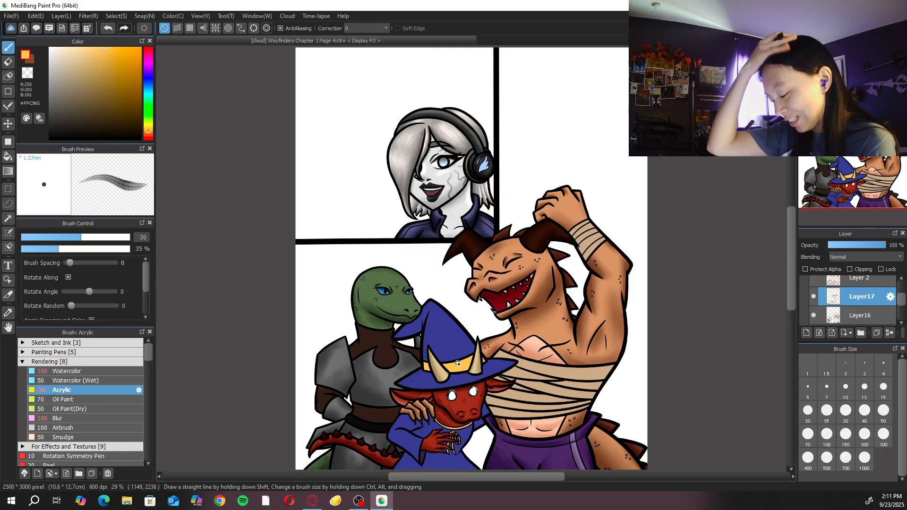
key(ctrl+plus)
drag(518, 376, 558, 282)
key(ctrl+minus)
key(ctrl+0)
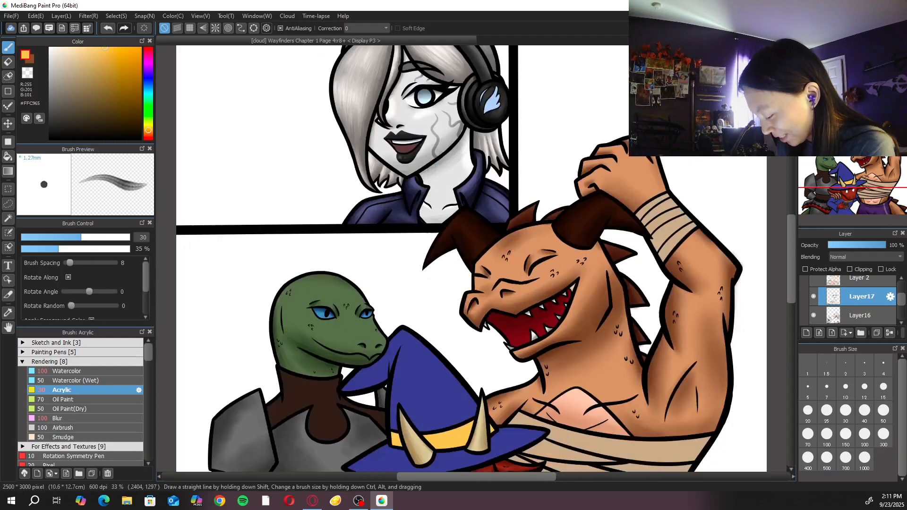
key(ctrl+plus)
key(ctrl+plus)
drag(147, 130, 147, 126)
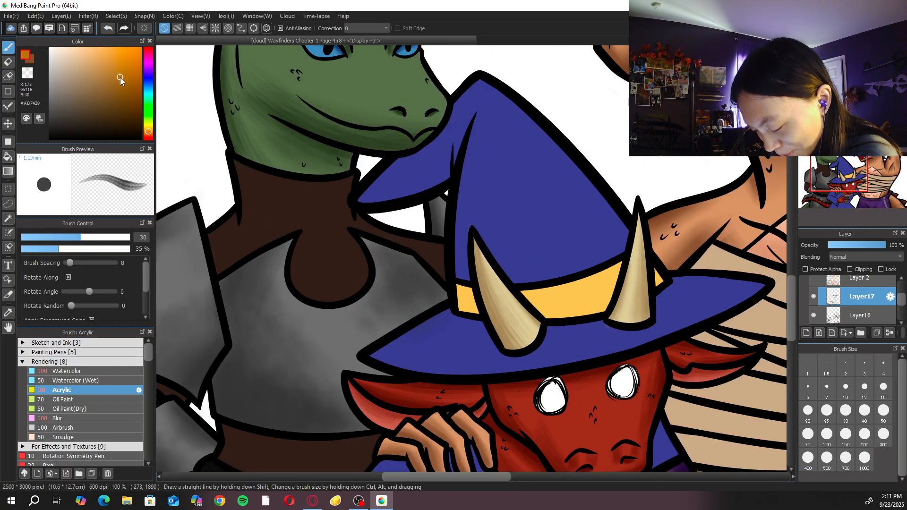
Shade the yellow hat band around and between the horns with the Acrylic brush at size 100
key(ctrl+alt+Right)
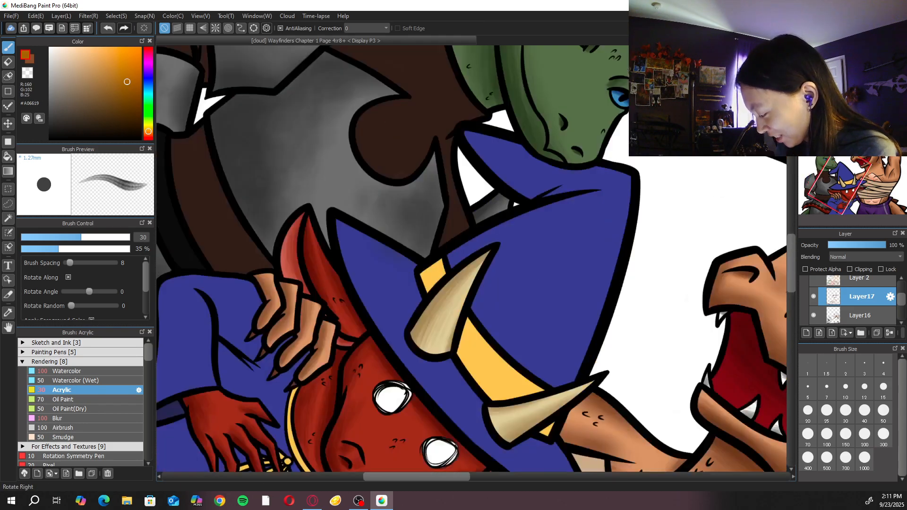
click(846, 435)
mouse_move(428, 274)
mouse_down()
mouse_move(430, 301)
mouse_move(451, 283)
mouse_up()
mouse_move(487, 383)
mouse_down()
mouse_move(446, 343)
mouse_move(502, 412)
mouse_move(474, 380)
mouse_move(544, 434)
mouse_up()
mouse_move(444, 333)
mouse_down()
mouse_move(509, 378)
mouse_move(509, 402)
mouse_up()
mouse_move(447, 334)
mouse_down()
mouse_move(471, 375)
mouse_move(552, 429)
mouse_up()
mouse_move(447, 314)
mouse_down()
mouse_move(553, 410)
mouse_move(448, 314)
mouse_move(534, 398)
mouse_move(497, 381)
mouse_move(466, 331)
mouse_move(549, 409)
mouse_move(453, 306)
mouse_move(532, 390)
mouse_move(490, 352)
mouse_move(494, 360)
mouse_move(456, 342)
mouse_move(468, 377)
mouse_move(548, 437)
mouse_up()
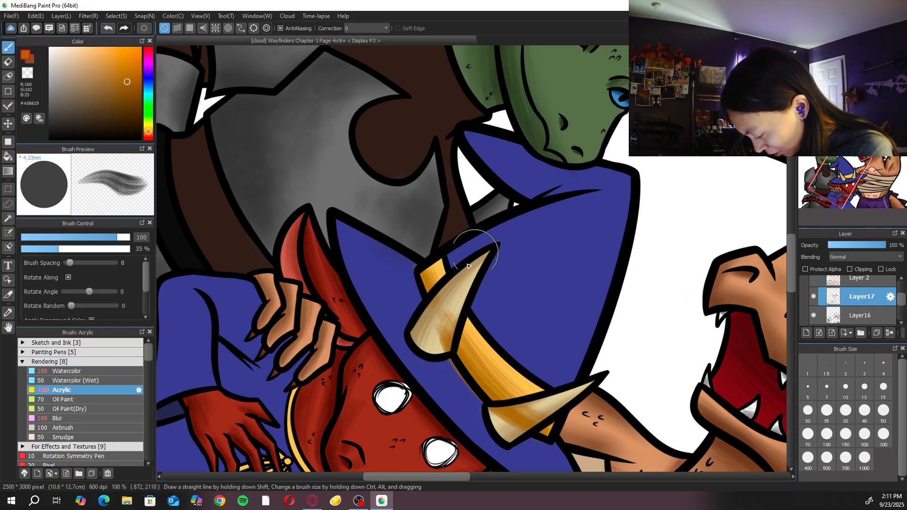
Erase the orange-brown shading spilling over the horns and outside the hat band on Layer17 with the size 50 eraser
key(e)
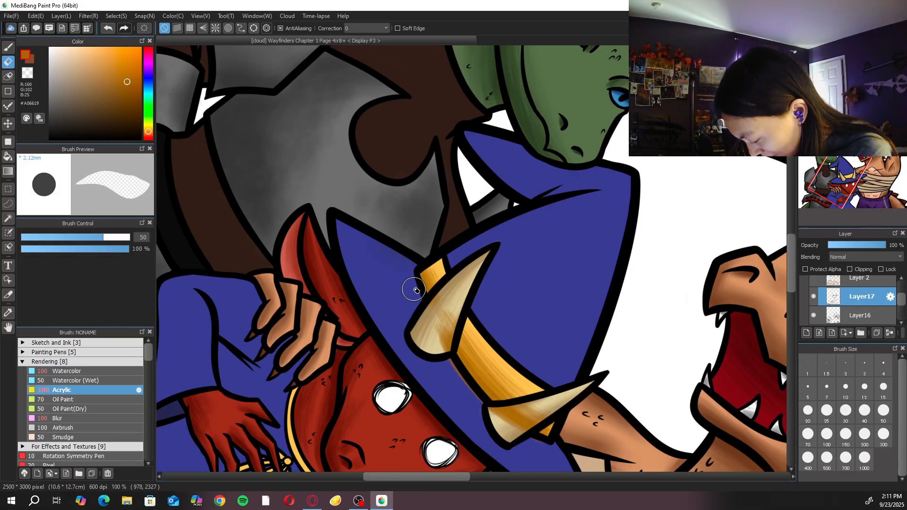
mouse_move(488, 252)
mouse_down()
mouse_move(423, 326)
mouse_move(444, 341)
mouse_move(457, 381)
mouse_move(506, 436)
mouse_move(504, 424)
mouse_move(552, 394)
mouse_move(502, 433)
mouse_move(551, 412)
mouse_move(494, 409)
mouse_move(553, 413)
mouse_move(529, 445)
mouse_up()
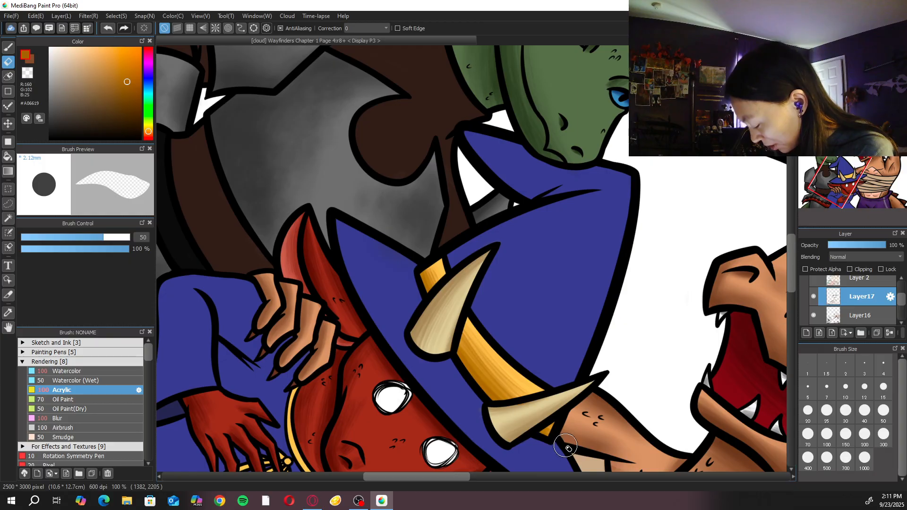
key(Up)
key(ctrl+minus)
key(ctrl+minus)
key(ctrl+plus)
key(ctrl+plus)
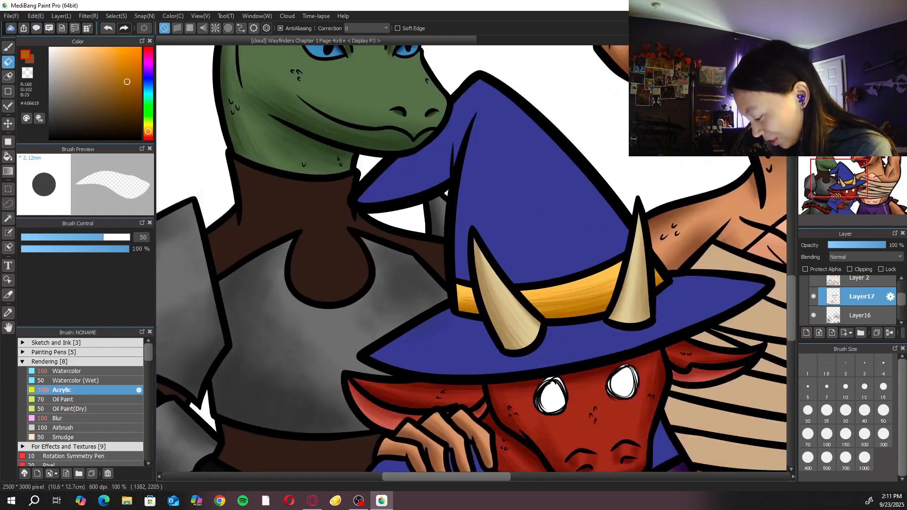
Shade the right end of the red character's gold collar with the Acrylic brush at size 30
key(b)
drag(588, 349, 485, 203)
drag(578, 272, 573, 199)
key(ctrl+plus)
key(ctrl+plus)
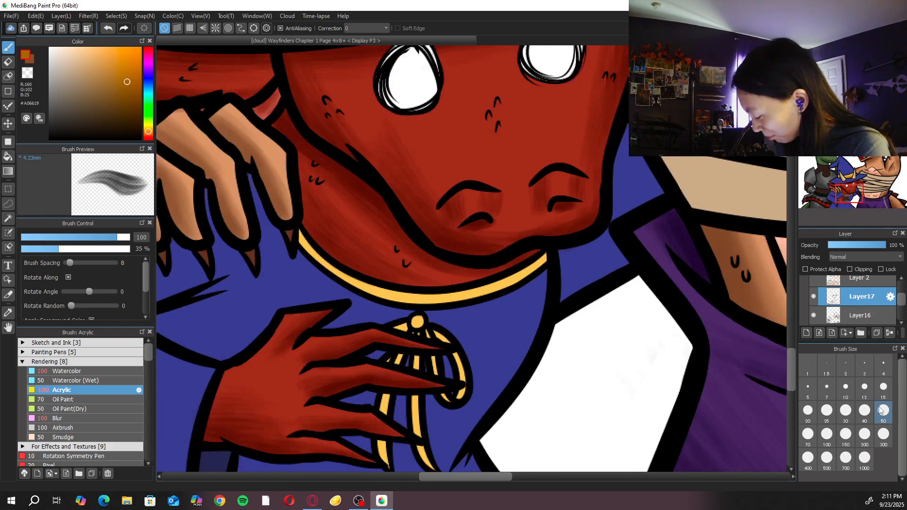
click(880, 412)
click(845, 410)
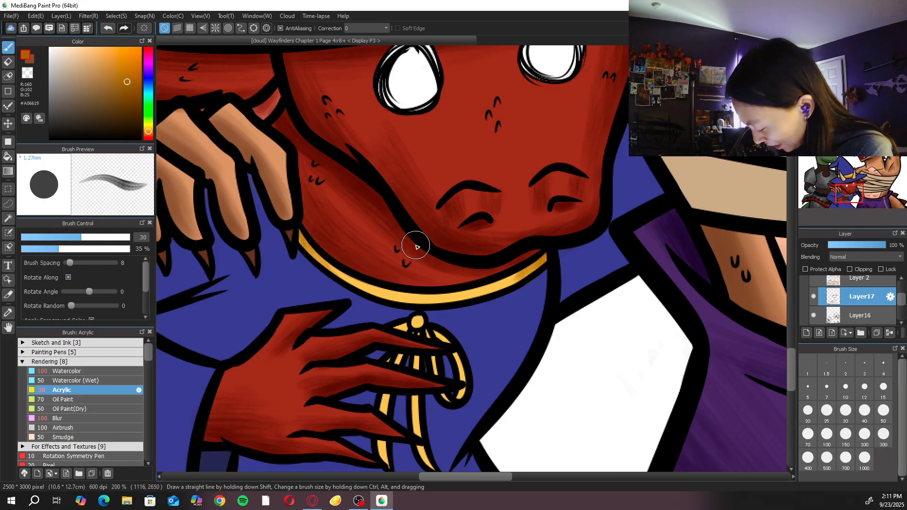
Patch the missing gold of the chest emblem between the fingers on Layer15 with its yellow #FFC965, and sample the robe's blue #373A8D
click(845, 386)
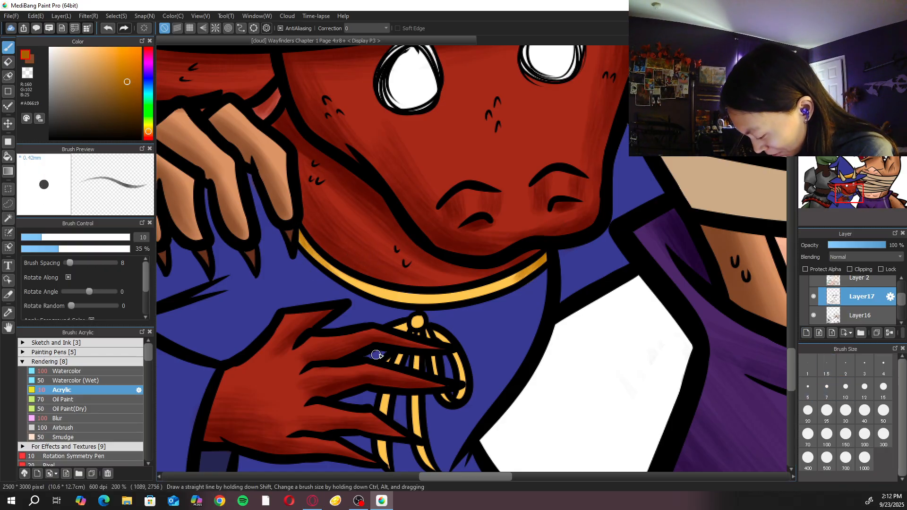
key(x)
drag(901, 299, 901, 308)
click(885, 300)
alt+click(417, 322)
right_click(415, 298)
click(348, 287)
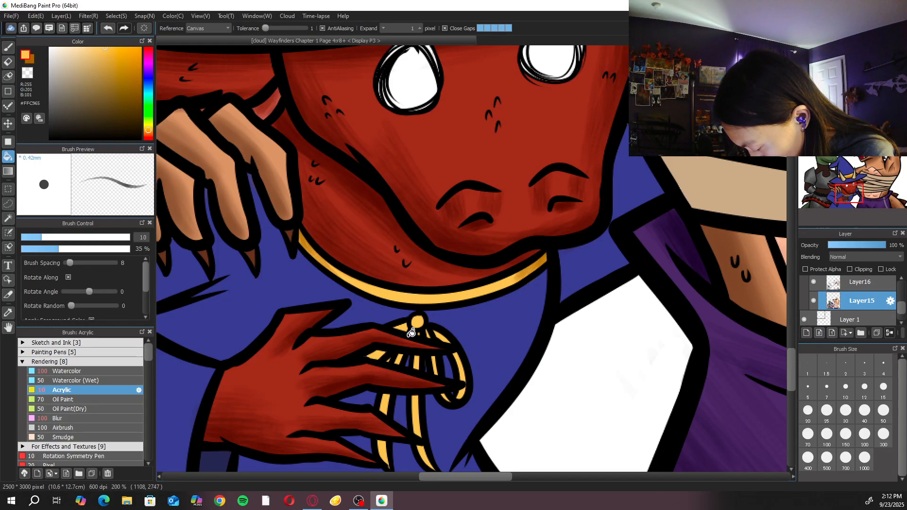
key(b)
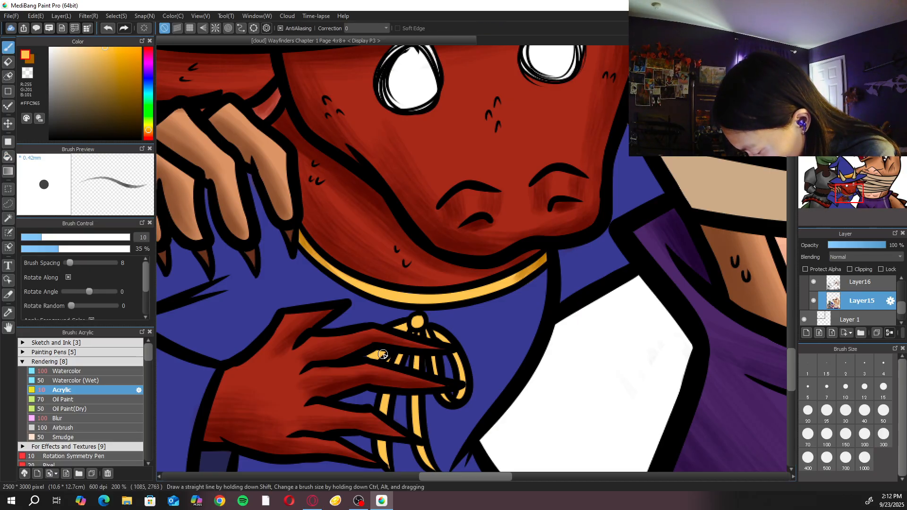
click(80, 343)
click(112, 361)
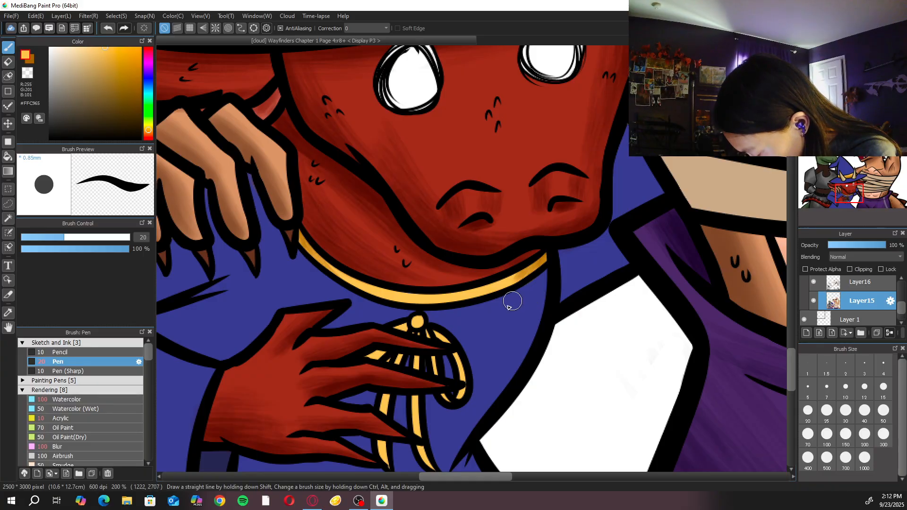
alt+click(492, 334)
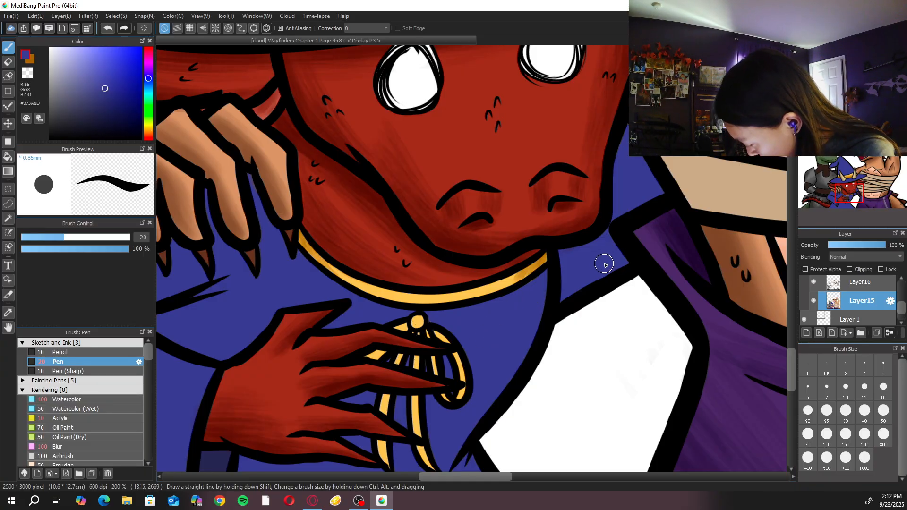
Shade the collar's left end and the emblem's knob and upper gold parts on Layer17 with #A06619 and the size 10 Acrylic brush
drag(902, 313, 902, 303)
click(874, 303)
right_click(571, 279)
click(571, 279)
key(x)
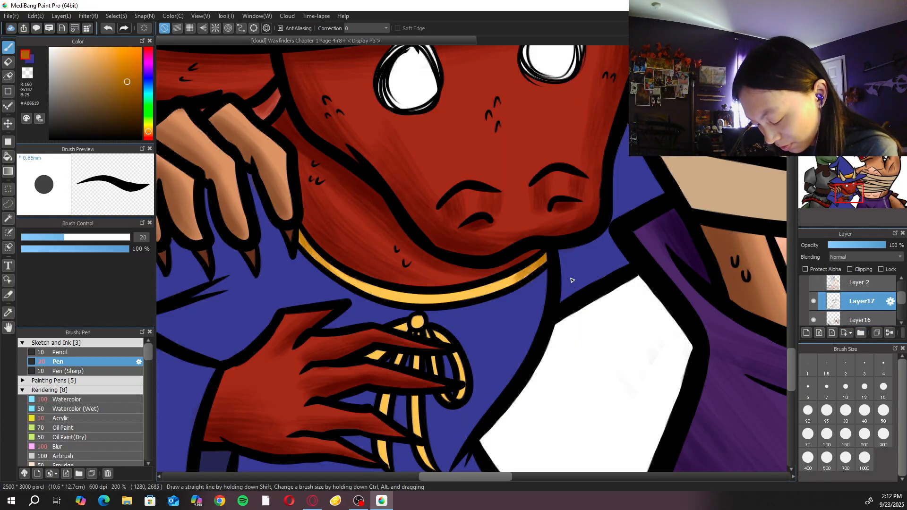
click(104, 343)
click(96, 388)
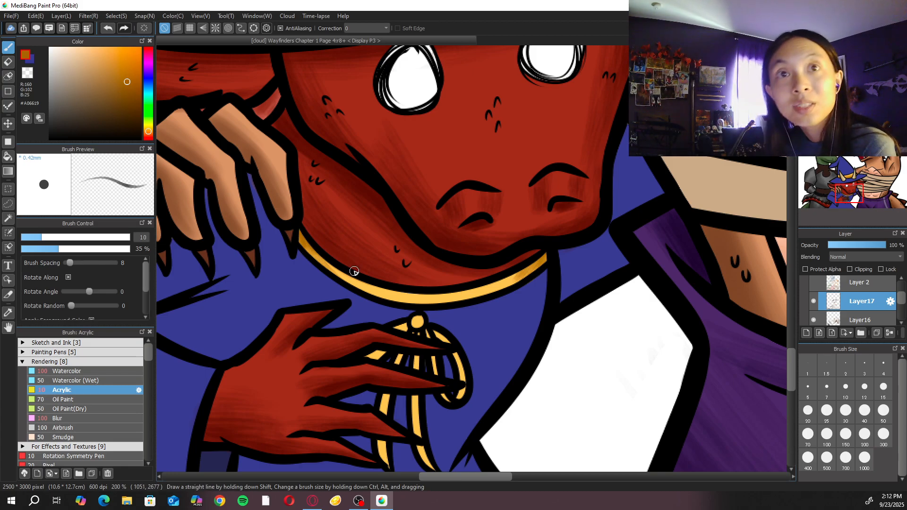
drag(601, 279, 615, 298)
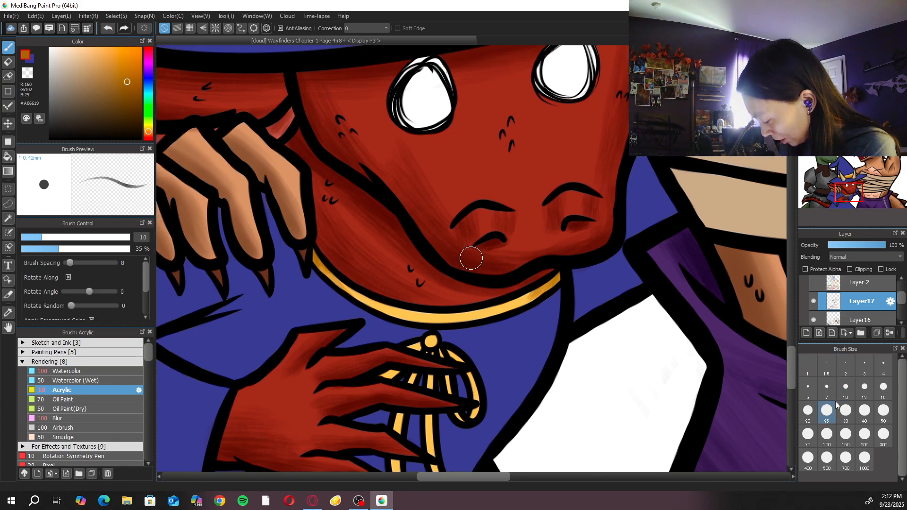
scroll(431, 330, up, 3)
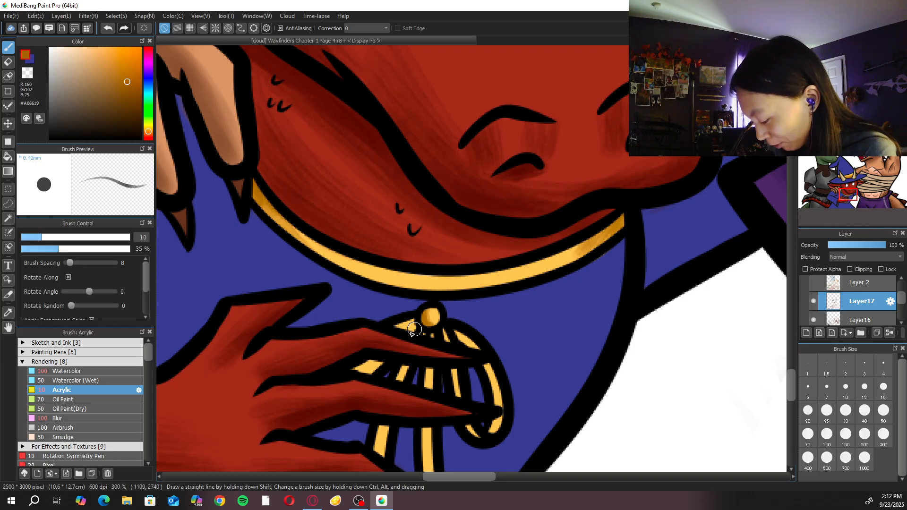
drag(382, 363, 358, 370)
drag(545, 347, 610, 263)
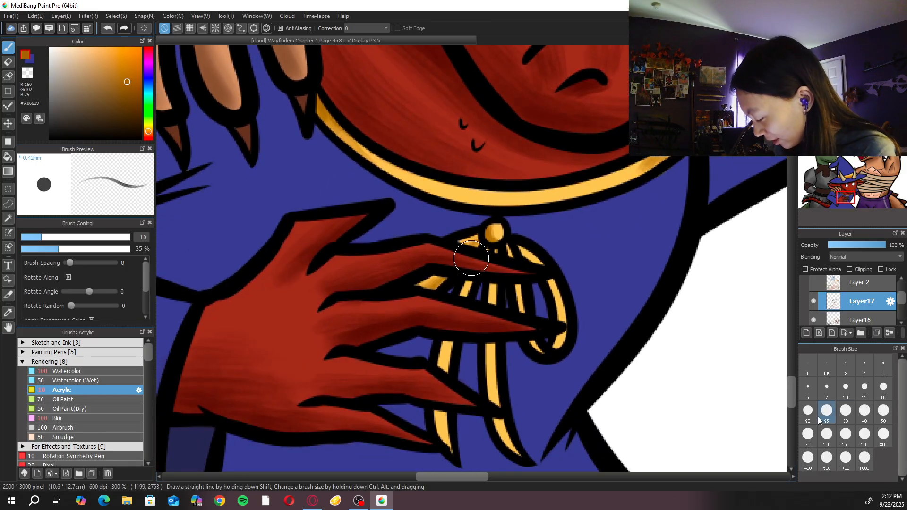
Shade the emblem's gold strands and outer ring between and below the fingers with the Acrylic brush at size 20
click(808, 410)
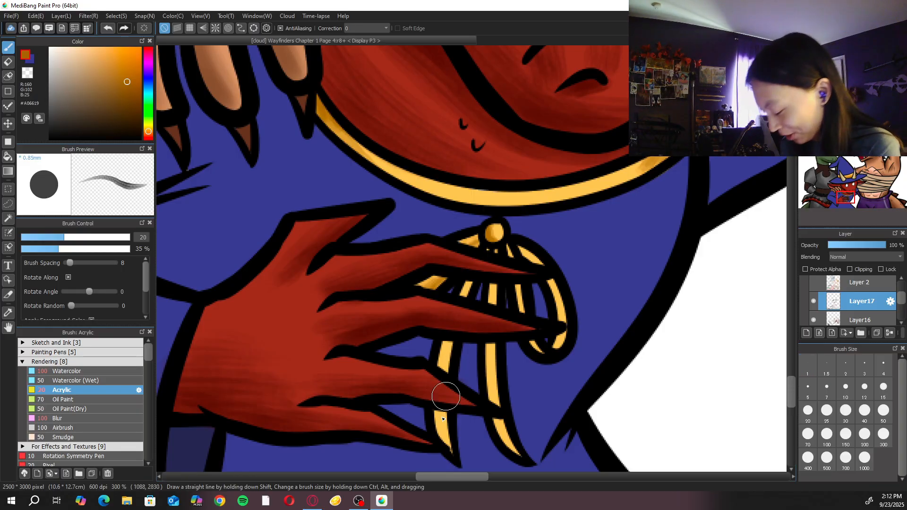
drag(435, 426, 439, 406)
drag(441, 334, 451, 350)
mouse_move(524, 400)
mouse_down()
mouse_move(517, 457)
mouse_move(488, 398)
mouse_move(486, 350)
mouse_up()
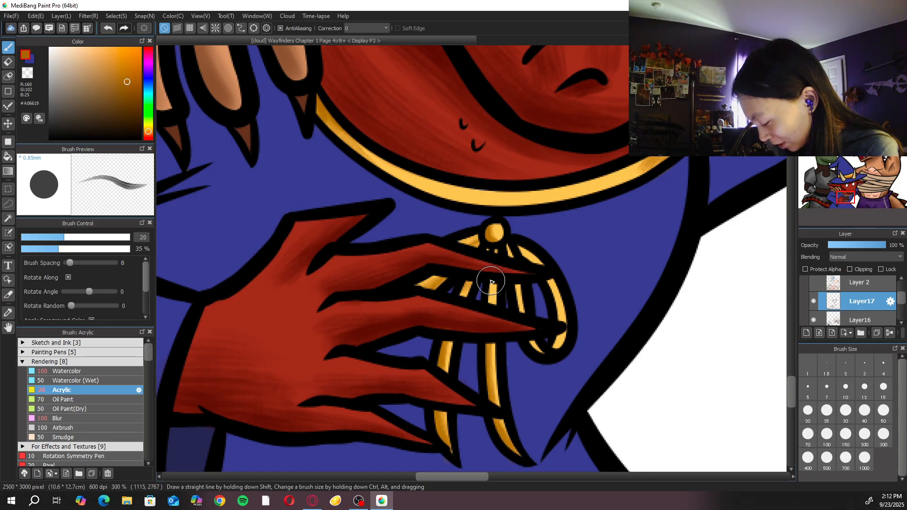
mouse_move(575, 302)
mouse_down()
mouse_move(557, 283)
mouse_move(566, 319)
mouse_move(544, 260)
mouse_move(541, 353)
mouse_up()
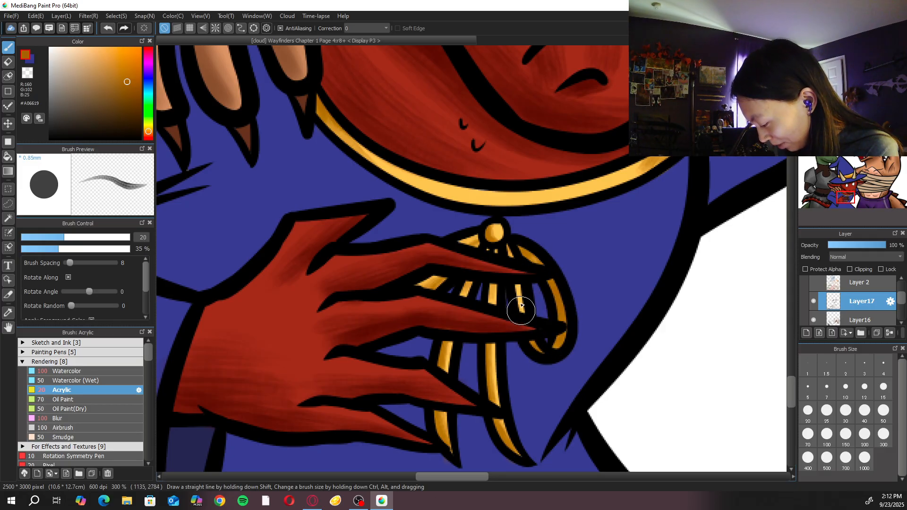
Sample the dark brown of the green lizard's high-necked undershirt and darken the brush colour to #170A04
scroll(521, 311, down, 6)
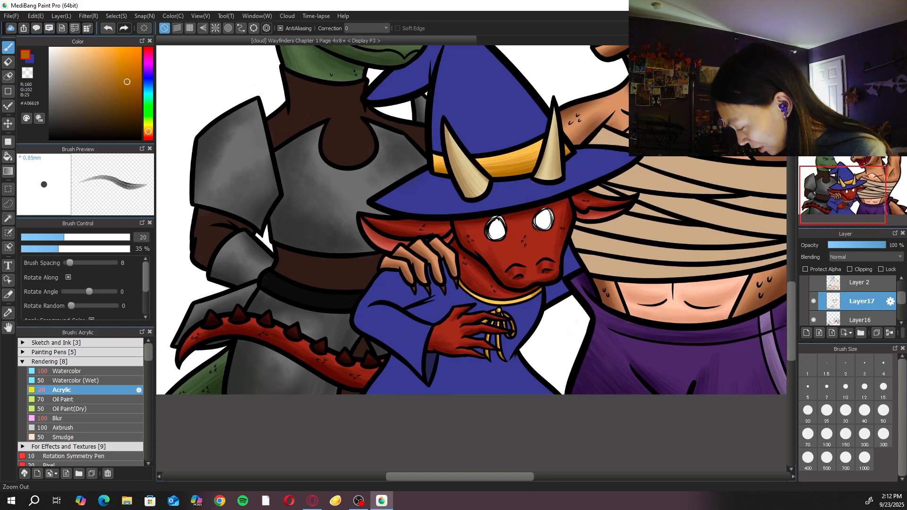
scroll(420, 298, down, 4)
drag(420, 298, 503, 298)
scroll(503, 298, up, 3)
alt+click(492, 309)
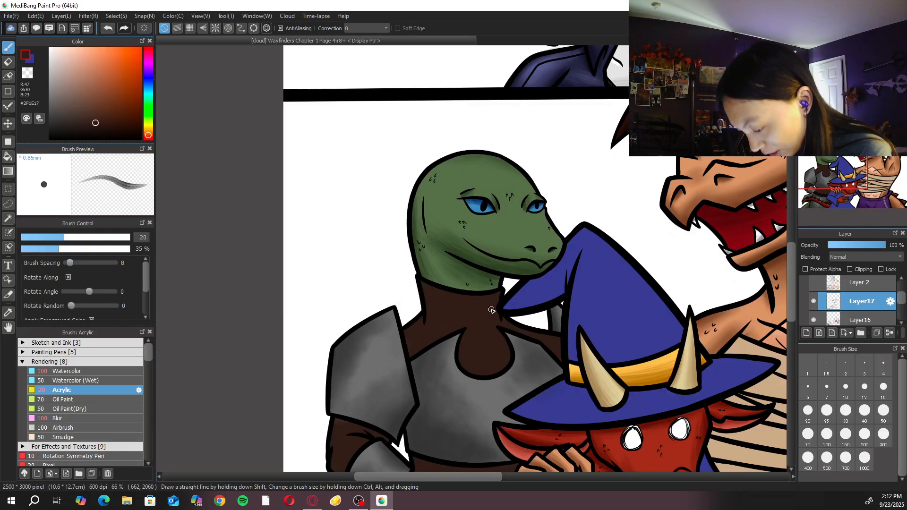
scroll(469, 258, up, 1)
mouse_move(469, 258)
mouse_down()
mouse_move(514, 258)
mouse_move(482, 259)
mouse_up()
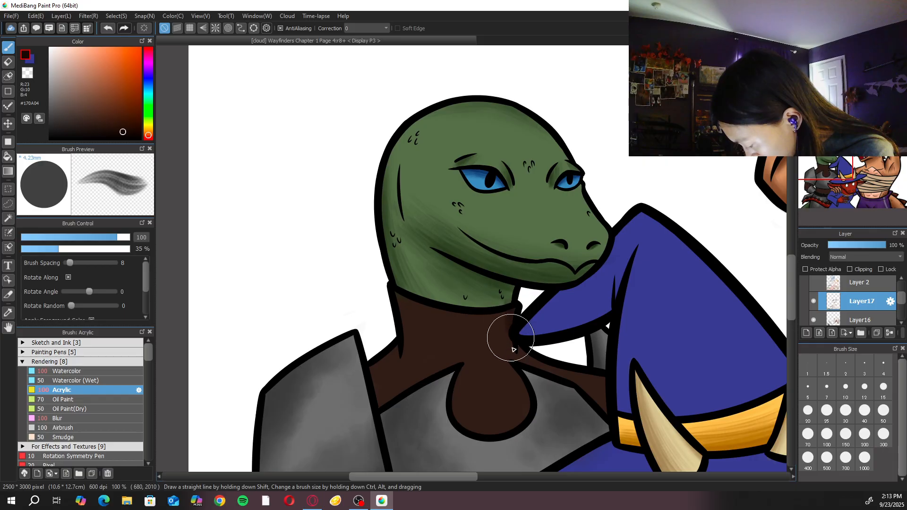
Shade the lizard's brown undershirt along the neck, shoulders and rounded chest piece with the Acrylic brush at size 200
click(865, 442)
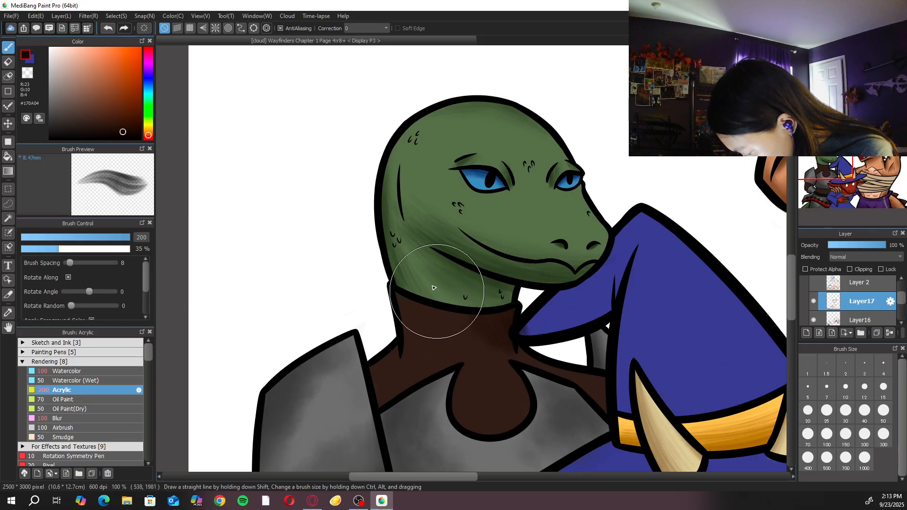
mouse_move(419, 330)
mouse_down()
mouse_move(400, 328)
mouse_move(403, 293)
mouse_move(381, 343)
mouse_move(393, 337)
mouse_move(389, 346)
mouse_move(356, 395)
mouse_move(394, 342)
mouse_move(423, 368)
mouse_move(387, 407)
mouse_move(419, 380)
mouse_move(424, 363)
mouse_move(401, 365)
mouse_move(462, 281)
mouse_move(458, 346)
mouse_move(406, 395)
mouse_move(382, 378)
mouse_up()
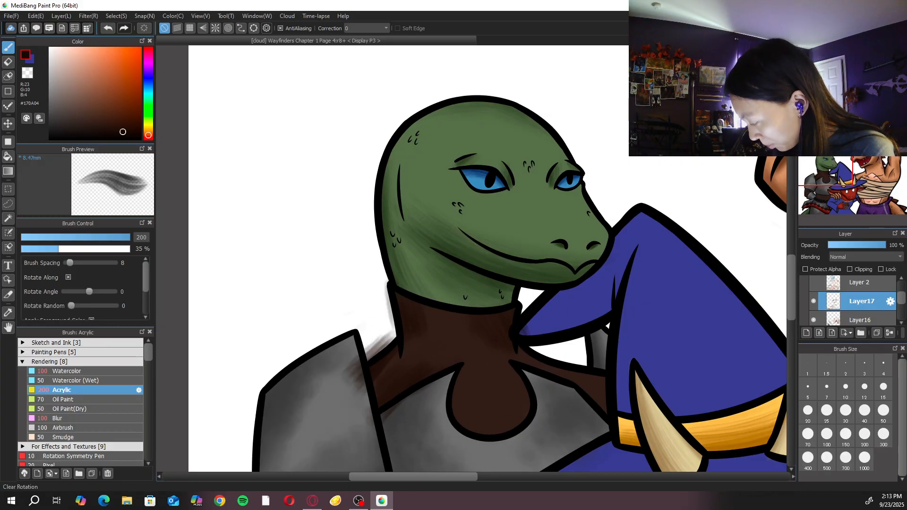
click(856, 52)
click(856, 52)
mouse_move(322, 321)
mouse_down()
mouse_move(317, 348)
mouse_move(339, 388)
mouse_move(353, 393)
mouse_up()
mouse_move(324, 326)
mouse_down()
mouse_move(334, 364)
mouse_move(377, 368)
mouse_up()
mouse_move(329, 318)
mouse_down()
mouse_move(330, 341)
mouse_move(381, 352)
mouse_up()
mouse_move(336, 331)
mouse_down()
mouse_move(350, 369)
mouse_move(380, 383)
mouse_up()
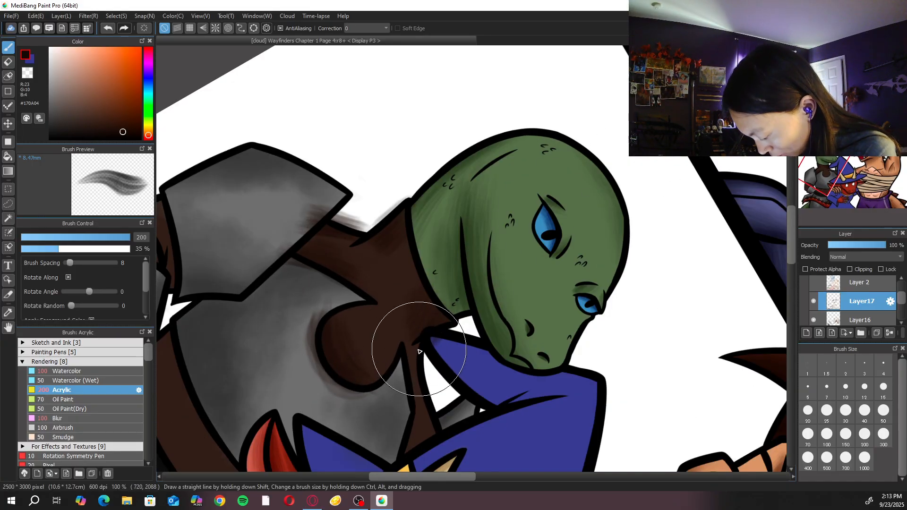
mouse_move(432, 407)
mouse_down()
mouse_move(433, 423)
mouse_move(406, 405)
mouse_move(418, 380)
mouse_up()
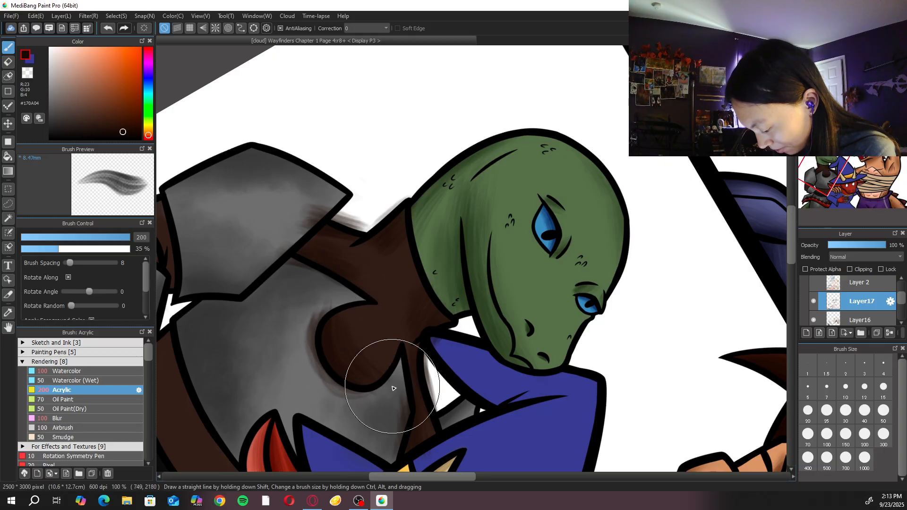
Erase the dark brown shading spilling onto the background, shoulder armour and breastplate with the size 50 eraser
key(Home)
key(e)
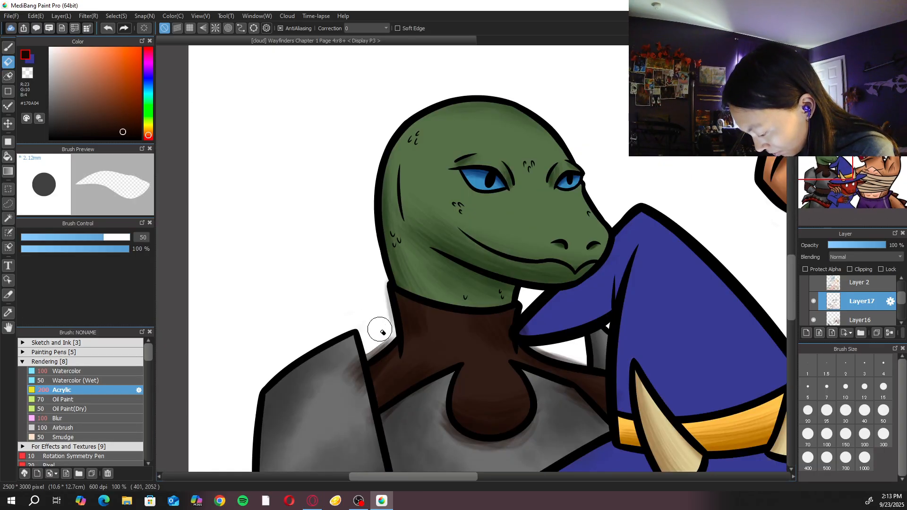
drag(401, 330, 323, 396)
drag(351, 352, 373, 415)
mouse_move(439, 384)
mouse_down()
mouse_move(446, 443)
mouse_move(443, 399)
mouse_move(516, 454)
mouse_up()
mouse_move(461, 437)
mouse_down()
mouse_move(565, 418)
mouse_move(486, 454)
mouse_move(533, 436)
mouse_up()
drag(572, 366, 584, 414)
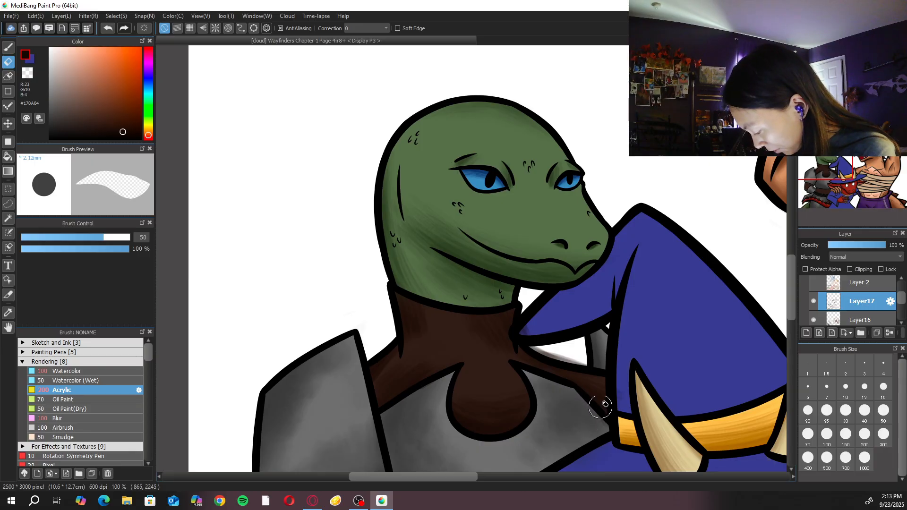
drag(577, 360, 537, 349)
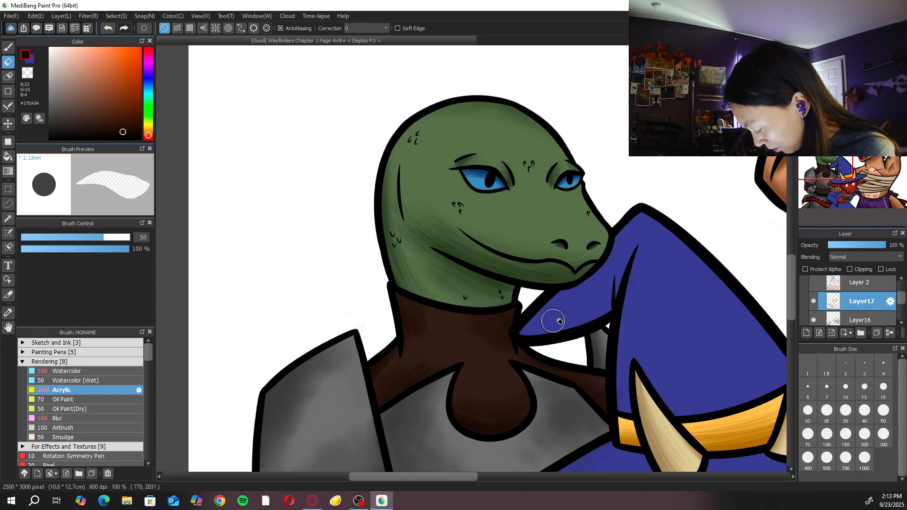
Shade the lizard's brown sleeve below the shoulder armour with the Acrylic brush at size 70
key(b)
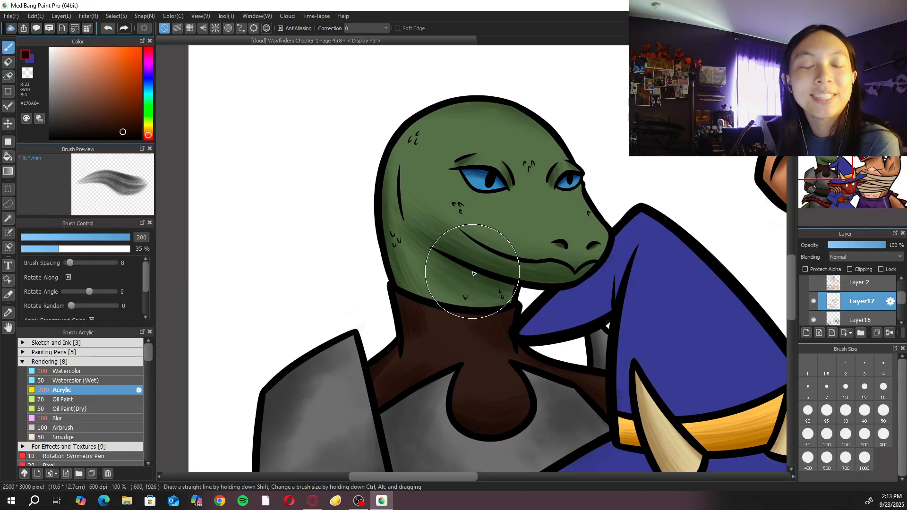
scroll(412, 338, down, 5)
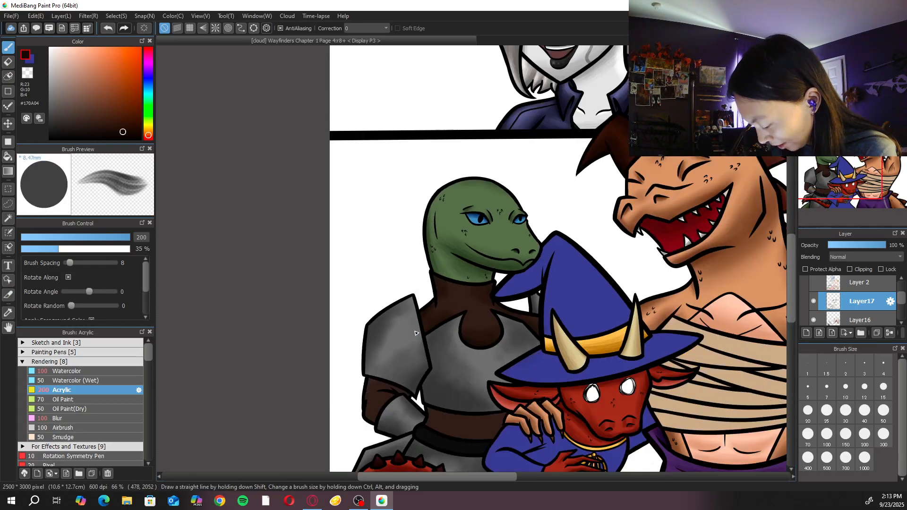
scroll(469, 356, up, 6)
click(883, 411)
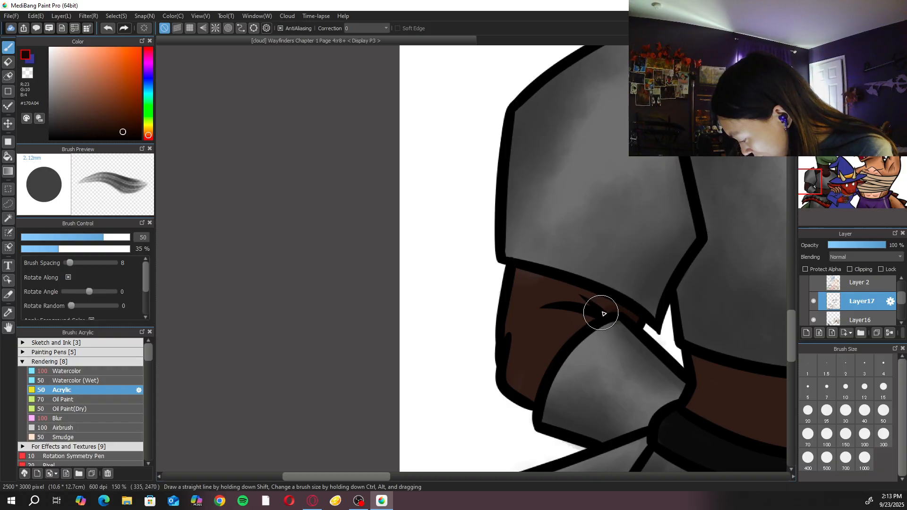
key(ctrl+z)
click(813, 435)
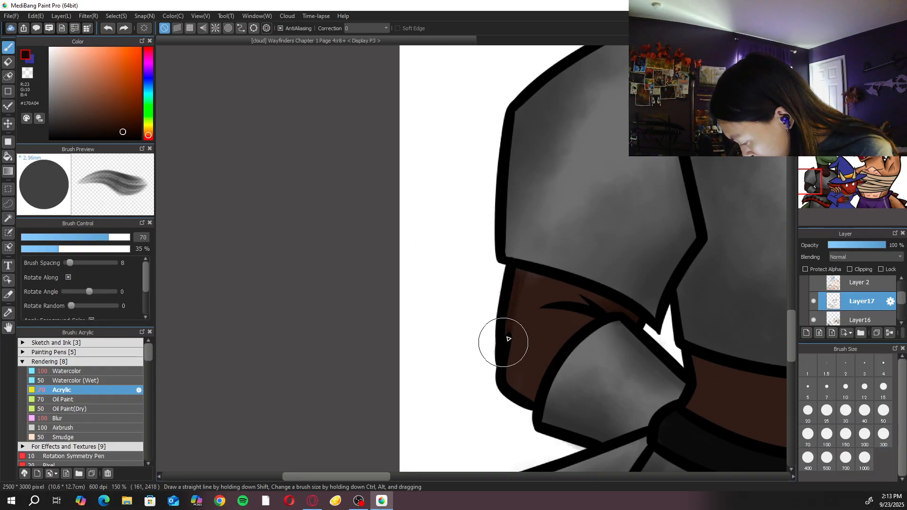
key(e)
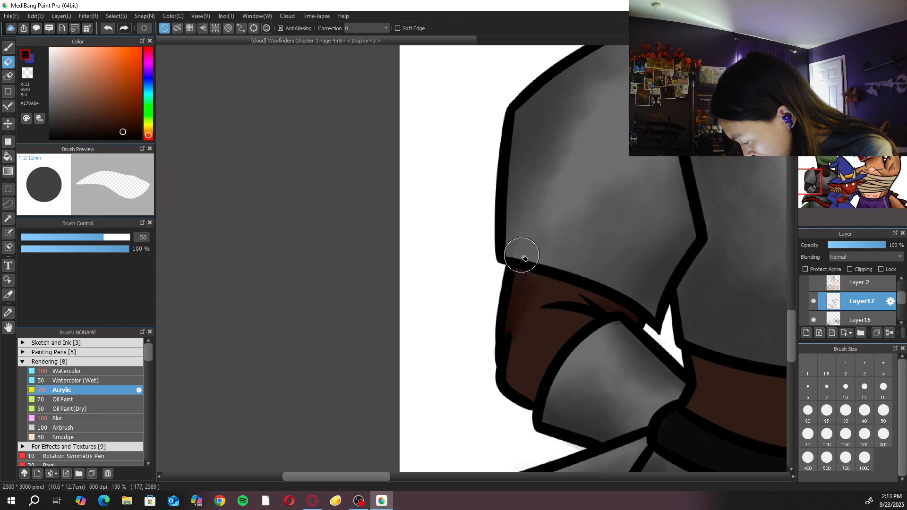
key(b)
mouse_move(518, 336)
mouse_down()
mouse_move(536, 392)
mouse_move(518, 314)
mouse_move(549, 363)
mouse_move(531, 378)
mouse_up()
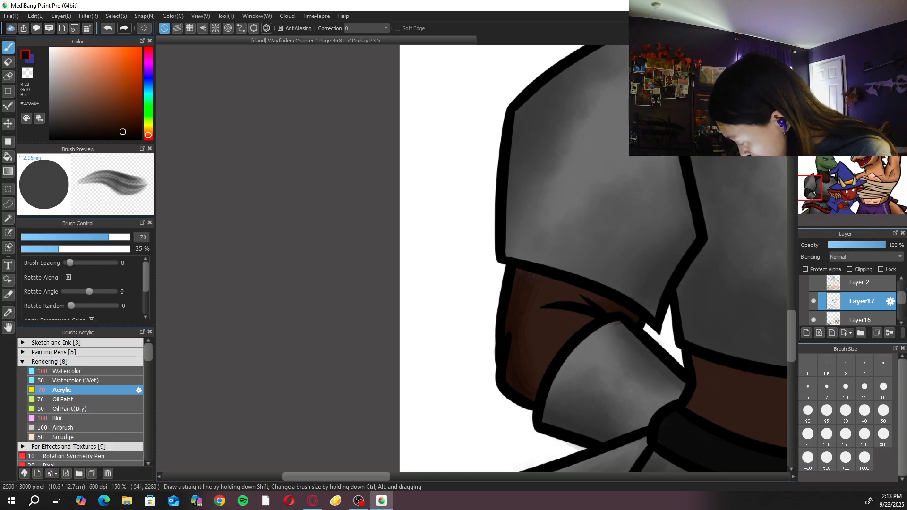
Deepen the shading around the sleeve's folds and elbow with the size 70 Acrylic brush
key(Left)
key(Left)
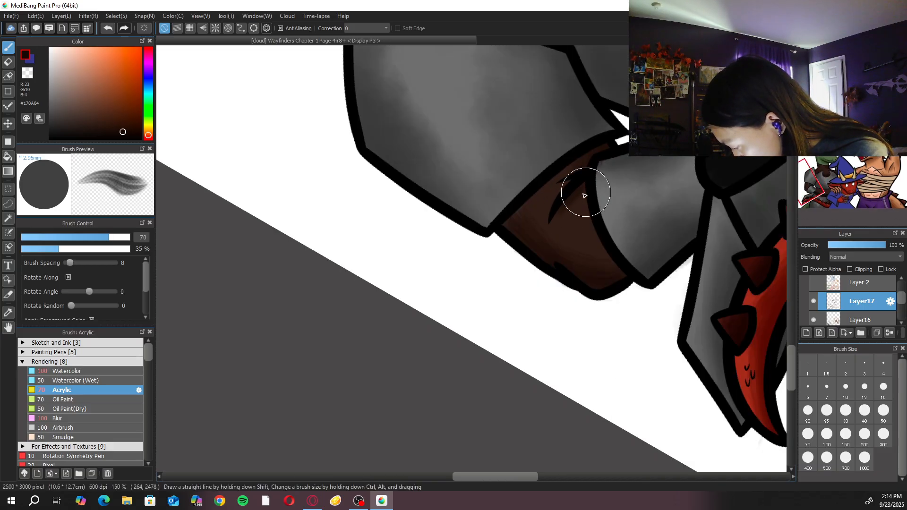
mouse_move(570, 185)
mouse_down()
mouse_move(551, 198)
mouse_move(535, 235)
mouse_up()
key(Right)
key(Right)
key(Right)
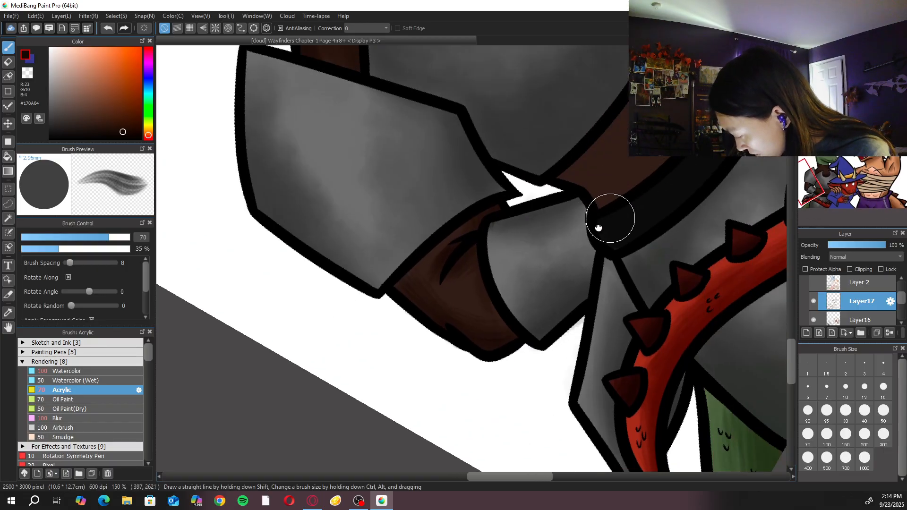
Erase the sleeve shading spilling over the adjoining armour edges with the size 50 eraser
key(e)
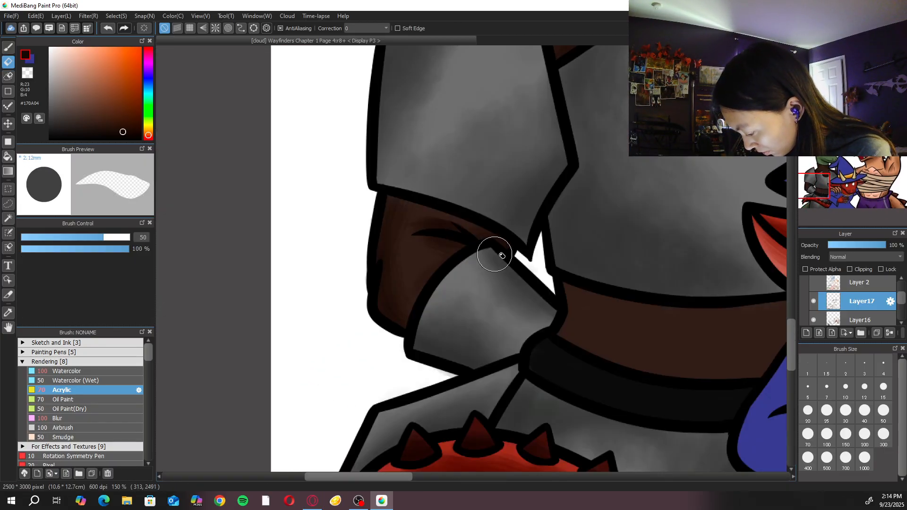
key(ctrl+minus)
key(ctrl+minus)
key(ctrl+minus)
key(b)
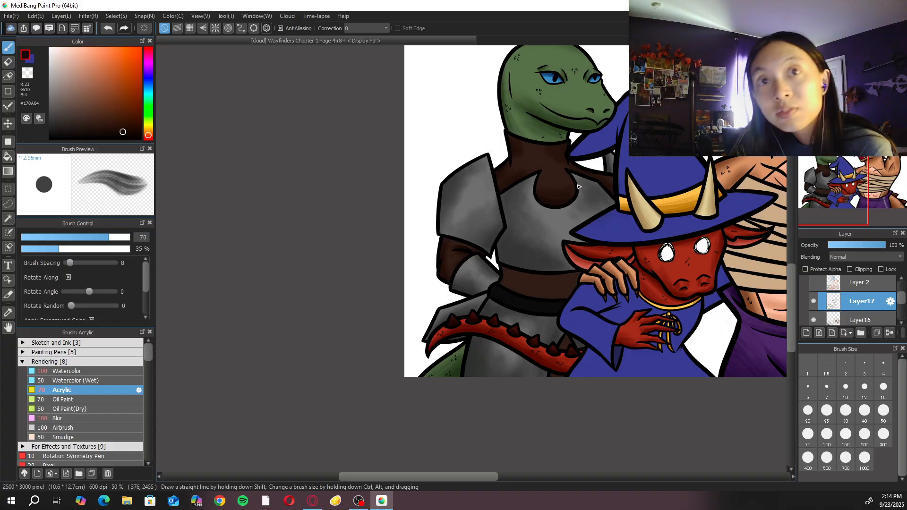
Refine the shading on the lizard's brown collar below the jaw using the Acrylic brush, eraser and Blur brush
key(ctrl+plus)
key(ctrl+plus)
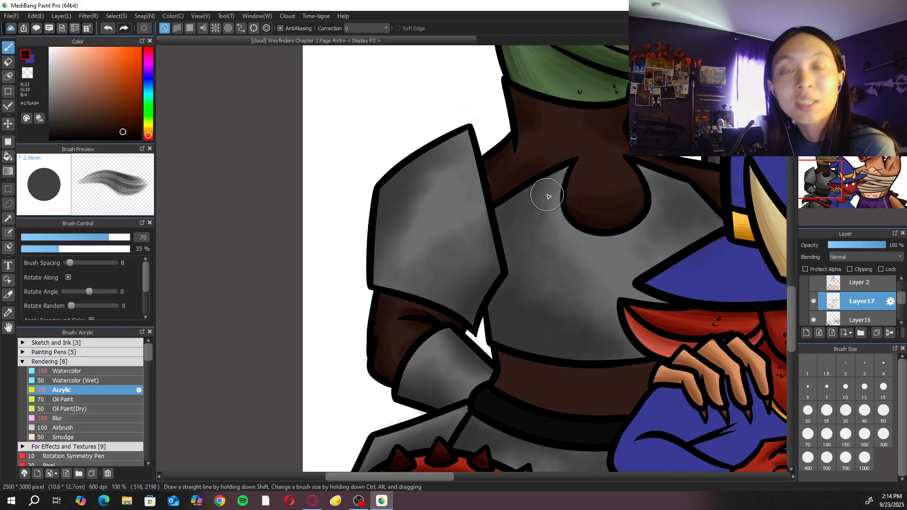
key(ctrl+plus)
scroll(602, 254, up, 5)
click(846, 434)
click(865, 434)
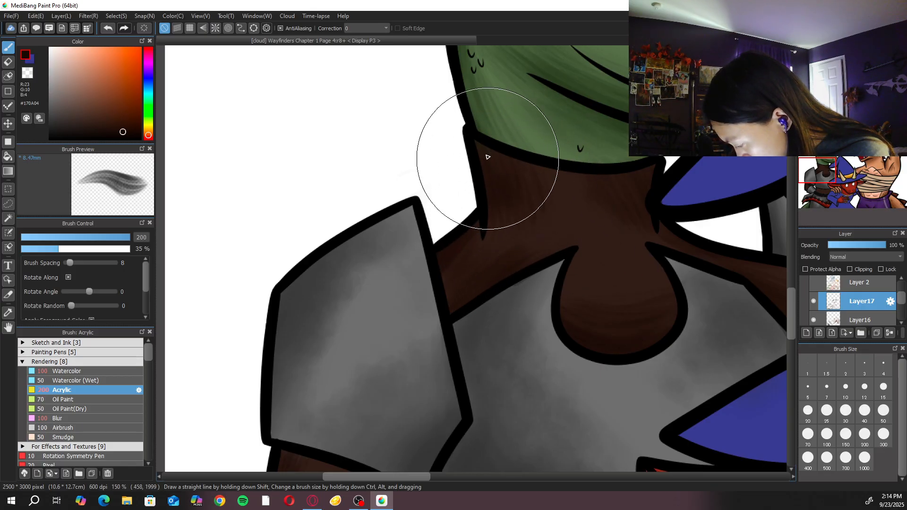
click(883, 410)
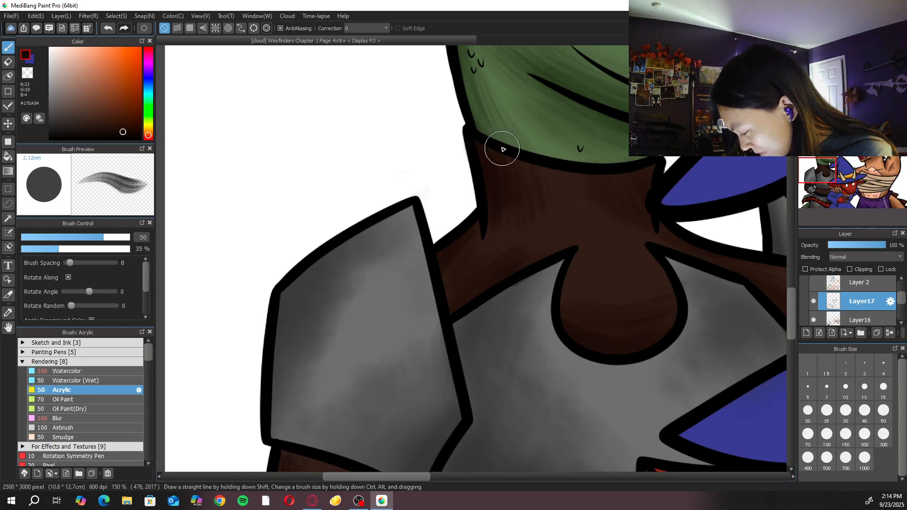
click(88, 418)
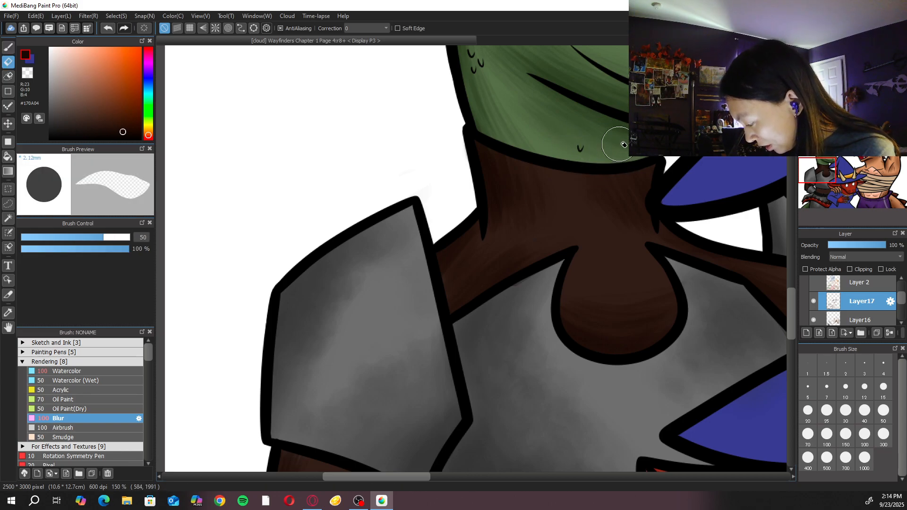
scroll(620, 125, down, 5)
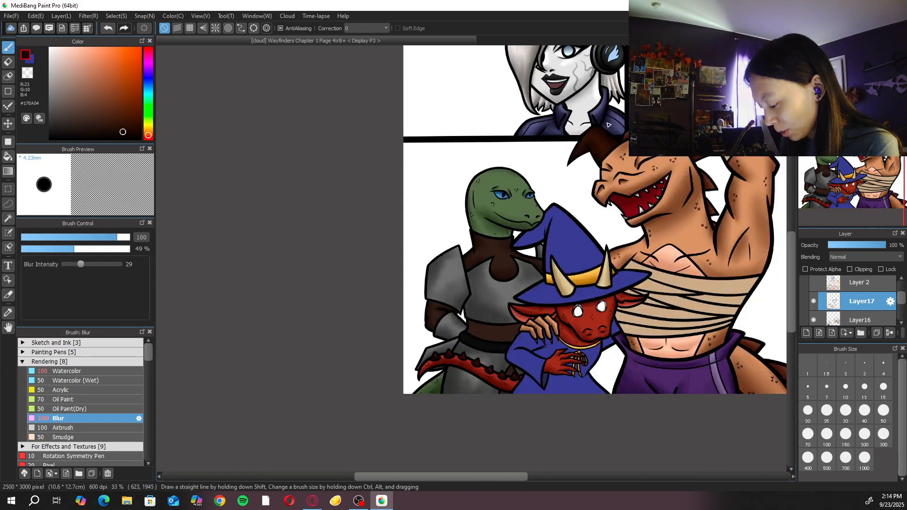
Shade the brown undershirt strip between the breastplate and the black belt with the Acrylic brush
key(Up)
key(Up)
key(Right)
key(Right)
key(Right)
key(Right)
key(Up)
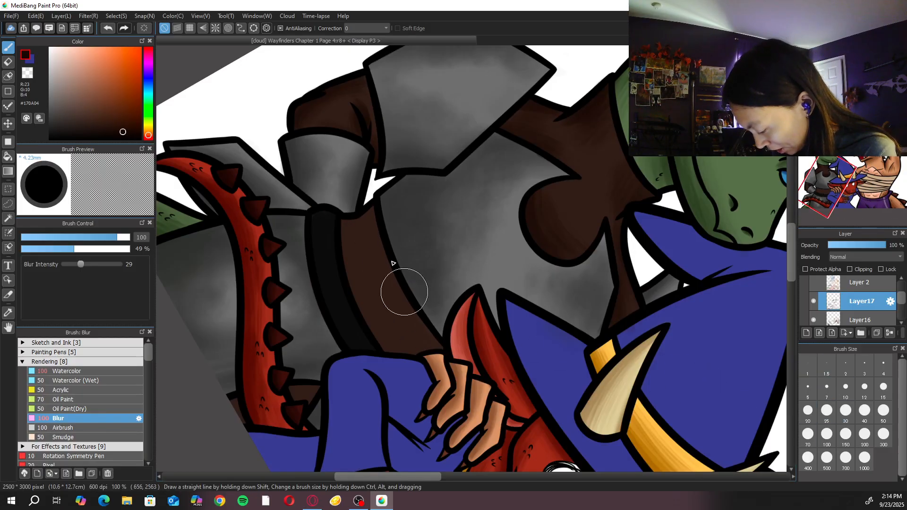
click(99, 389)
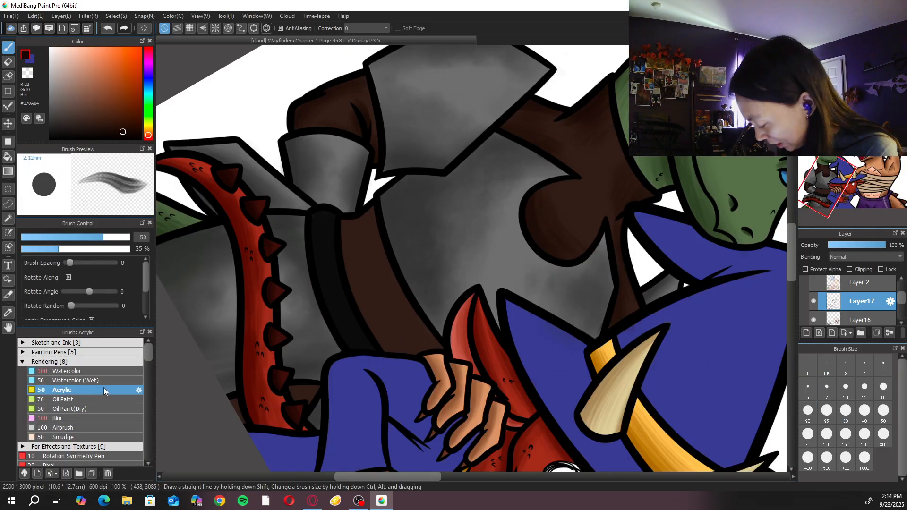
mouse_move(370, 211)
mouse_down()
mouse_move(425, 330)
mouse_move(454, 365)
mouse_move(451, 377)
mouse_move(441, 367)
mouse_up()
drag(365, 187, 433, 367)
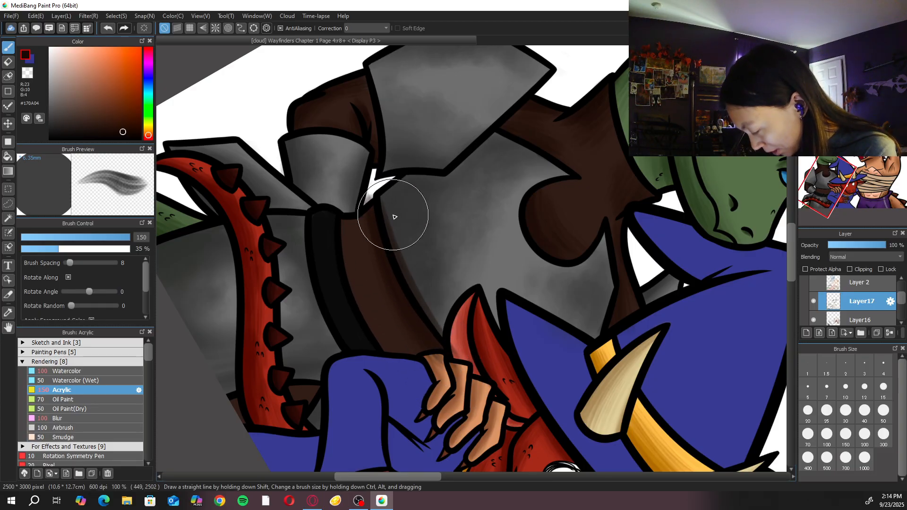
Deepen the shading along the undershirt strip's upper edge and side with the Acrylic brush at size 150
key(Up)
drag(388, 313, 461, 389)
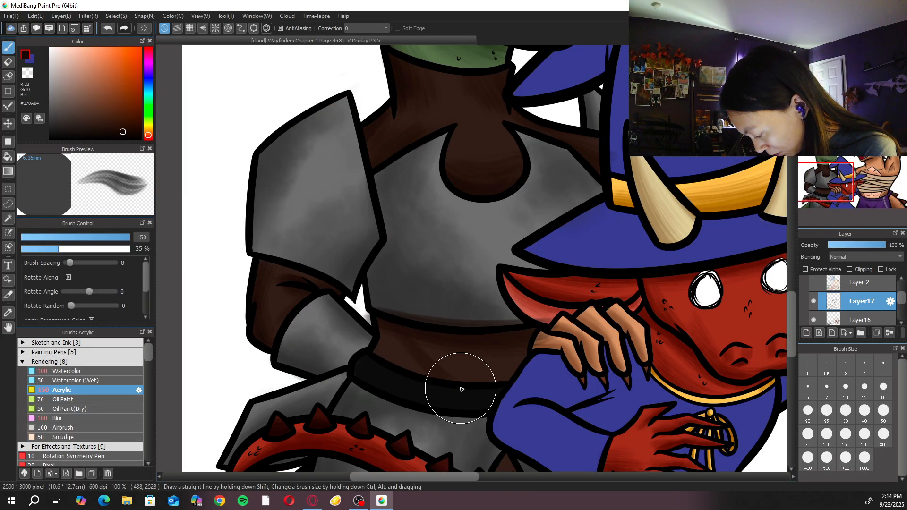
mouse_move(376, 321)
mouse_down()
mouse_move(386, 350)
mouse_move(452, 337)
mouse_move(465, 359)
mouse_up()
mouse_move(381, 365)
mouse_down()
mouse_move(393, 319)
mouse_move(486, 345)
mouse_move(446, 347)
mouse_move(474, 375)
mouse_move(378, 336)
mouse_move(411, 359)
mouse_move(398, 338)
mouse_up()
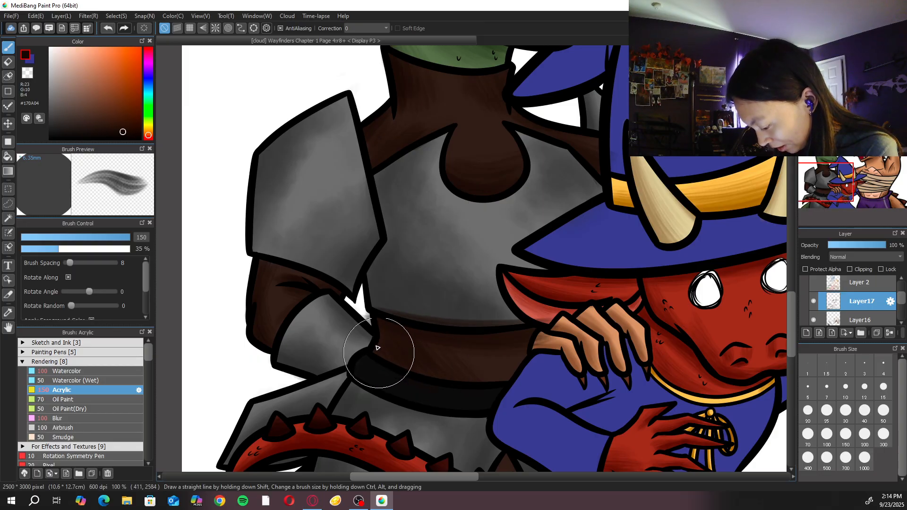
Erase the brown shading spilling over the breastplate's lower edge on Layer17 with the size 50 eraser
key(ctrl+plus)
key(e)
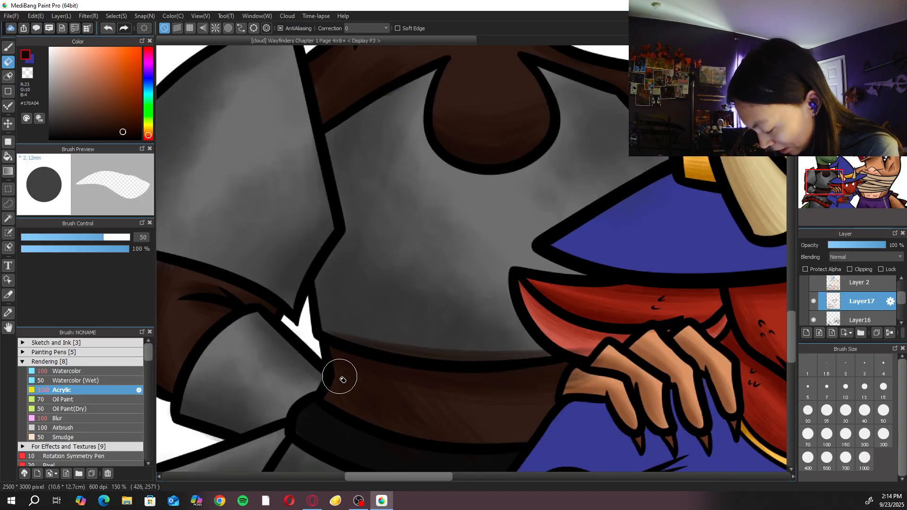
click(865, 314)
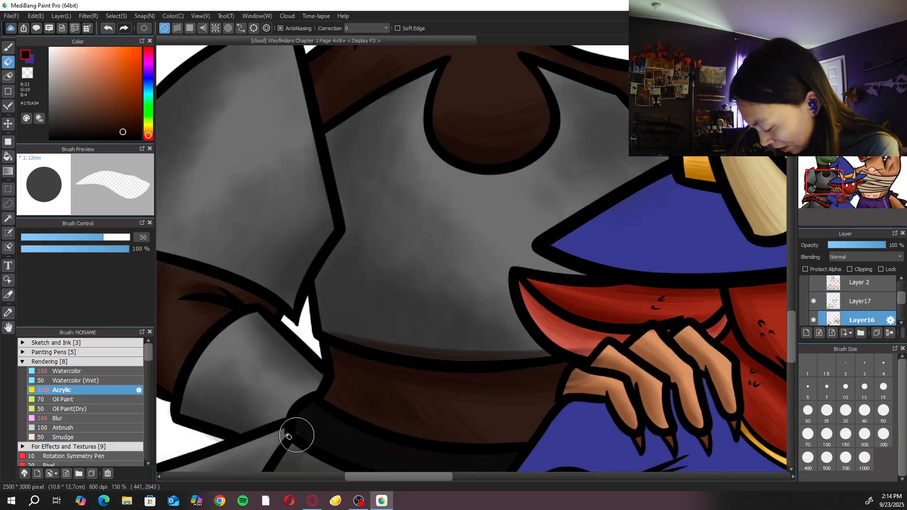
click(869, 306)
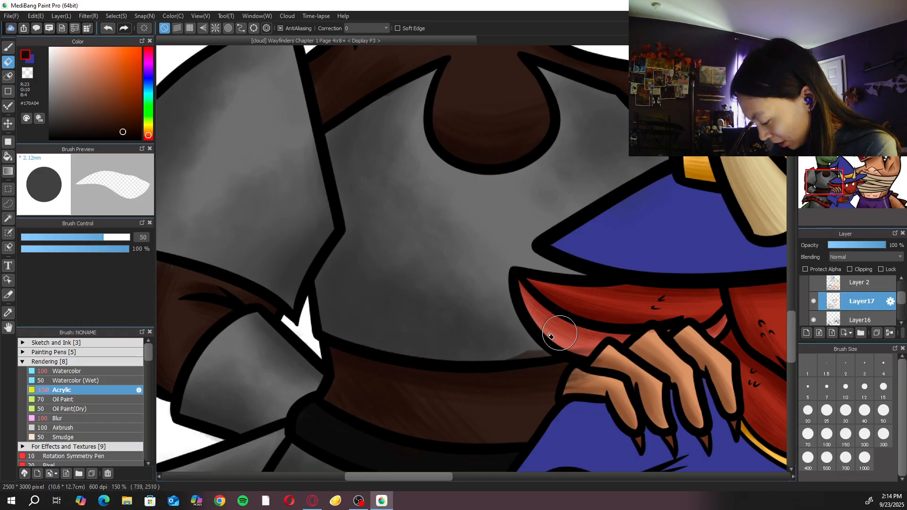
mouse_move(591, 362)
mouse_down()
mouse_move(597, 371)
mouse_move(583, 378)
mouse_move(600, 361)
mouse_up()
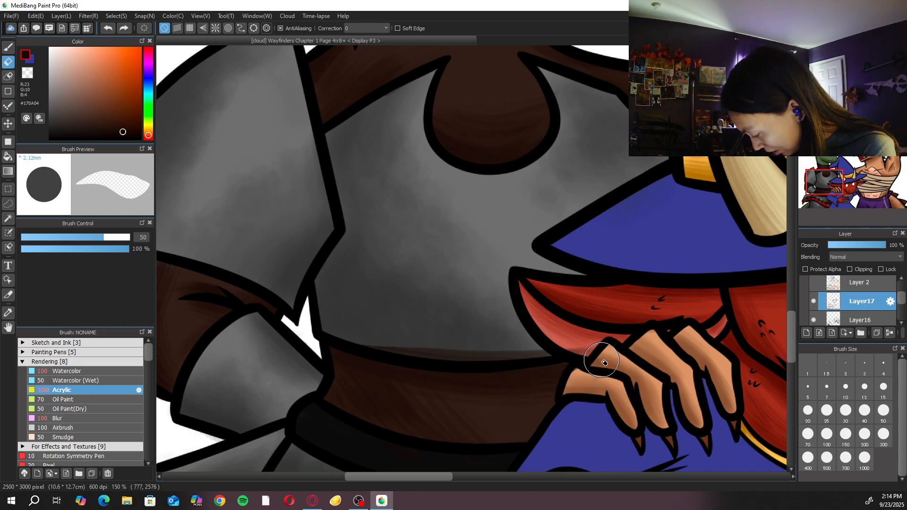
click(90, 436)
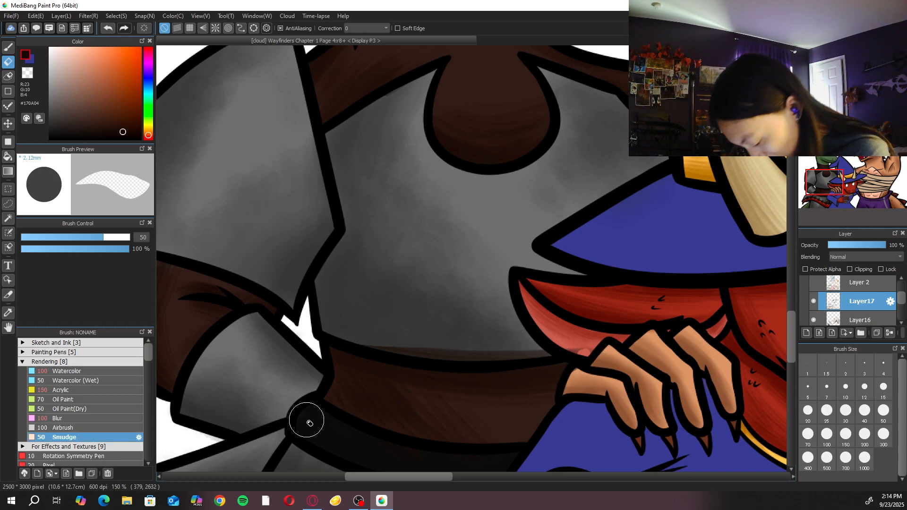
click(122, 435)
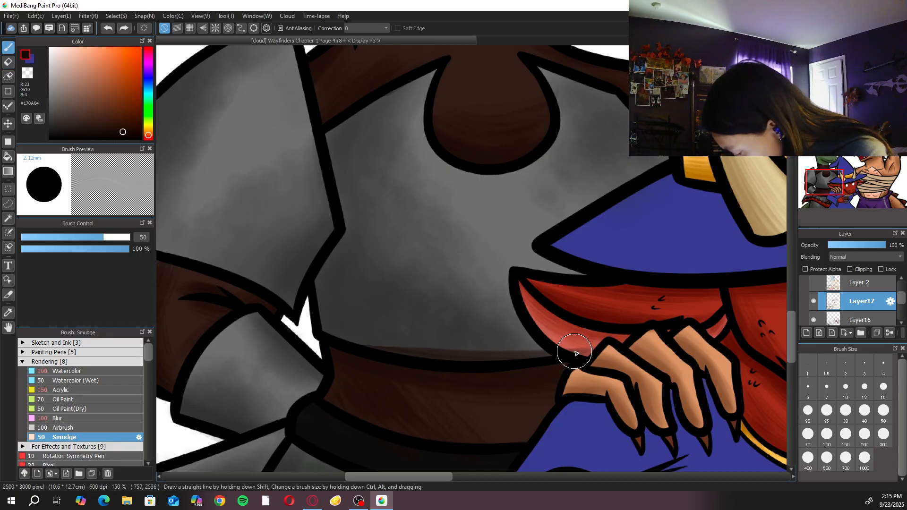
key(e)
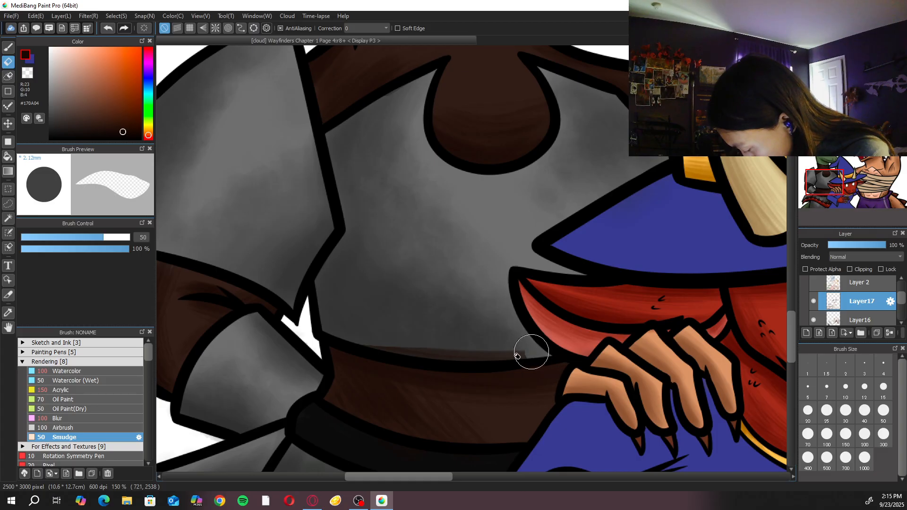
scroll(502, 340, down, 3)
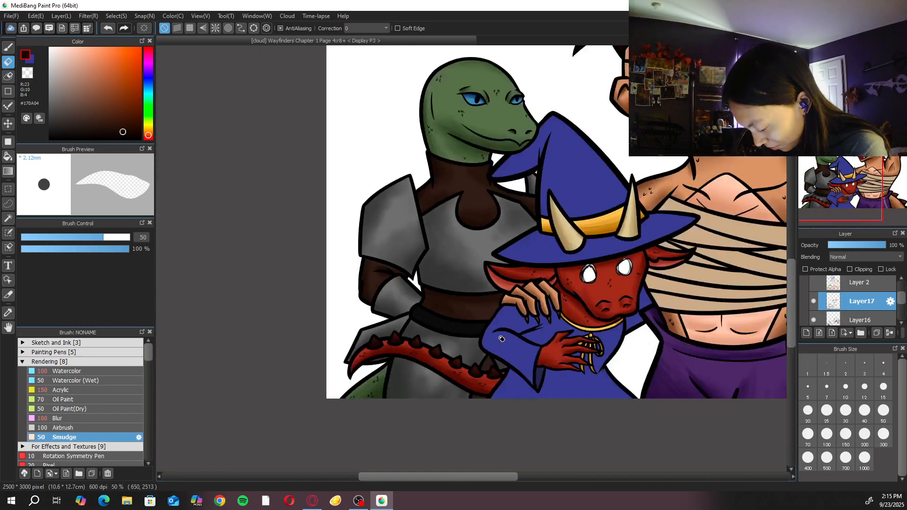
Darken the brown undershirt strip just above the black belt with the Acrylic brush at size 70
scroll(501, 339, up, 3)
key(b)
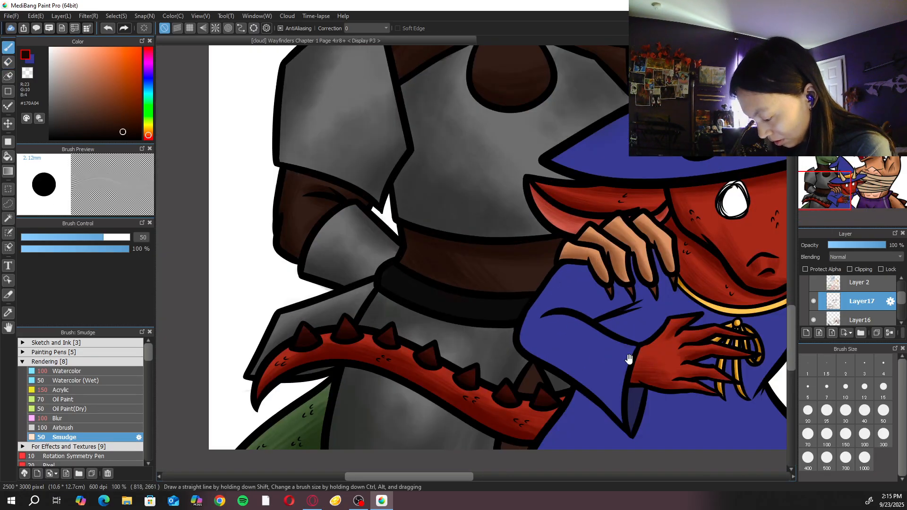
drag(425, 318, 446, 368)
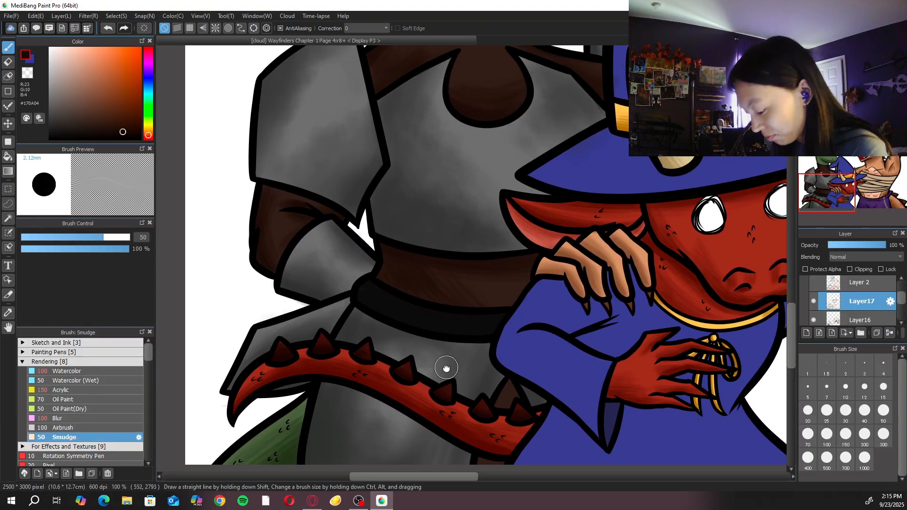
scroll(449, 367, up, 2)
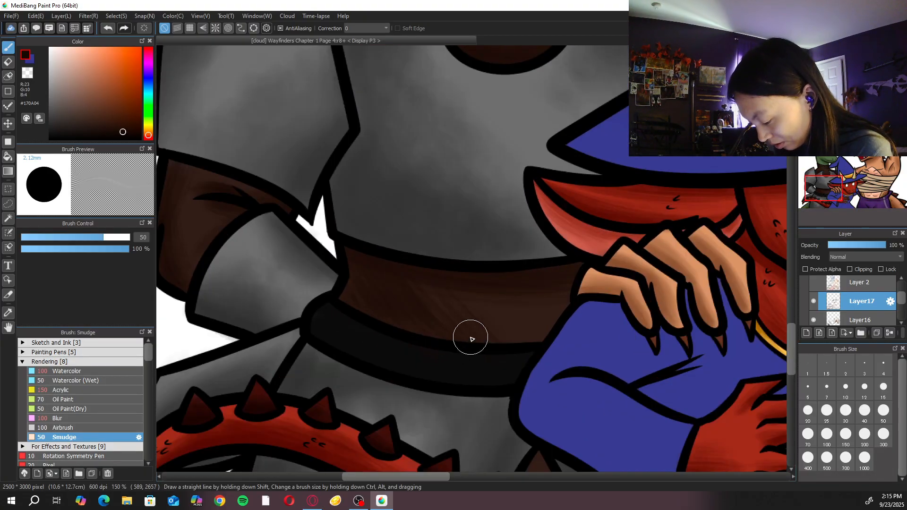
click(91, 390)
drag(472, 258, 425, 258)
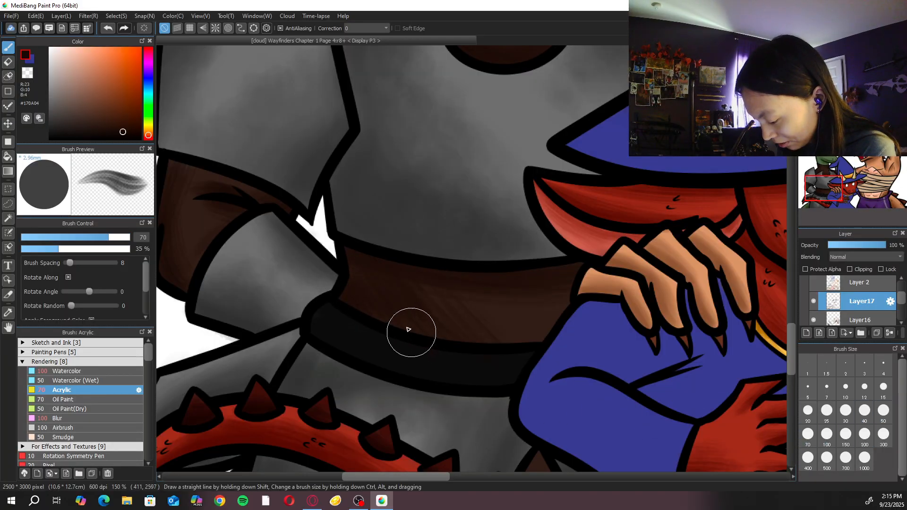
scroll(466, 316, down, 2)
scroll(467, 317, down, 2)
scroll(544, 284, up, 4)
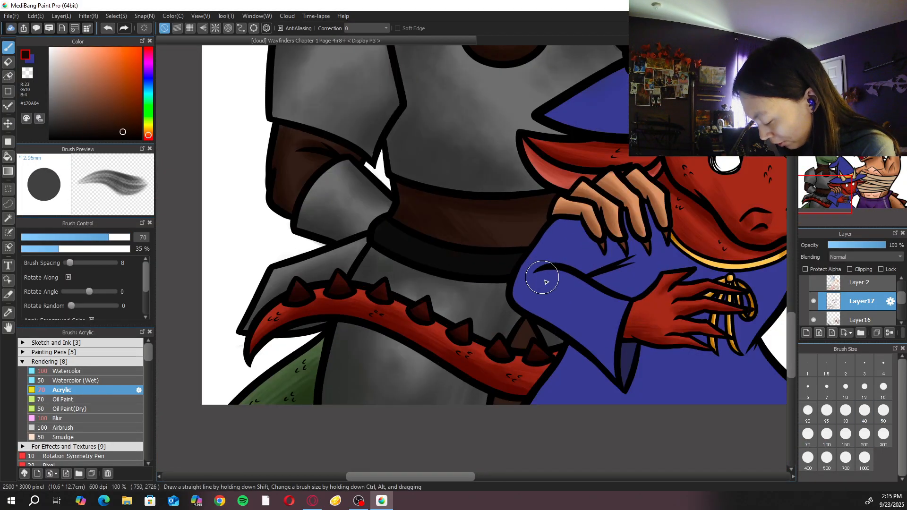
scroll(573, 381, down, 2)
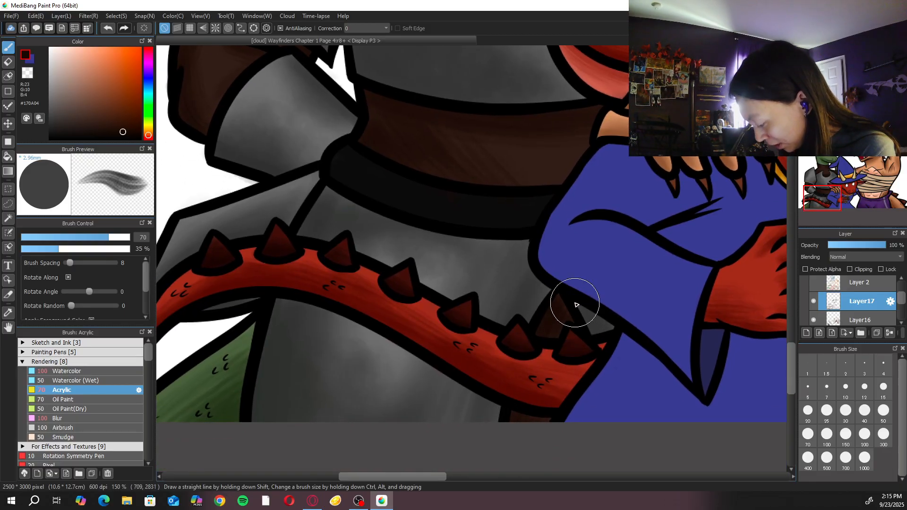
Examine the lizard's shaded collar and armour up close and the whole page for gaps or spilled shading
key(ctrl+0)
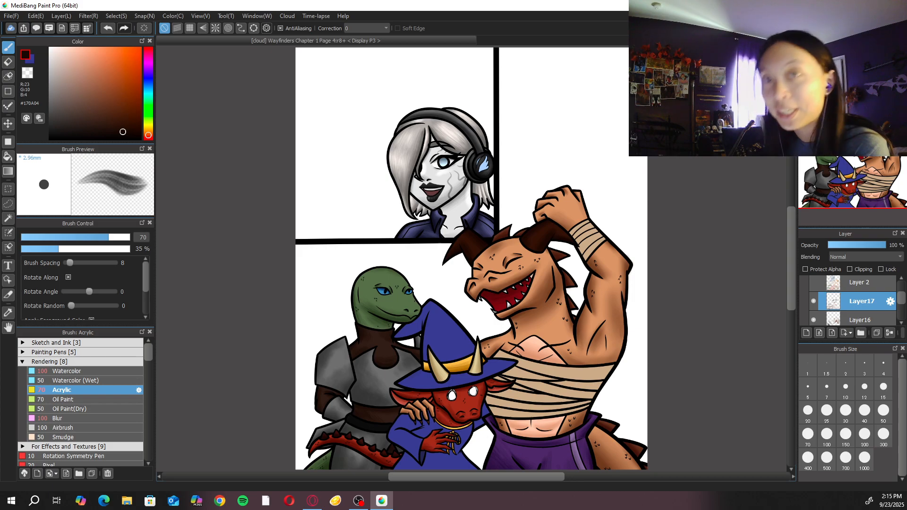
key(ctrl+plus)
key(ctrl+plus)
key(ctrl+plus)
key(ctrl+plus)
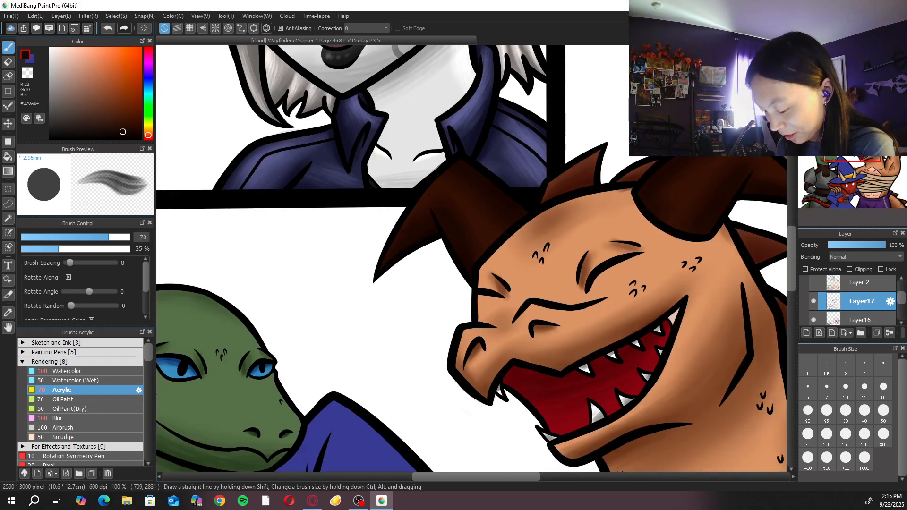
drag(328, 406, 603, 180)
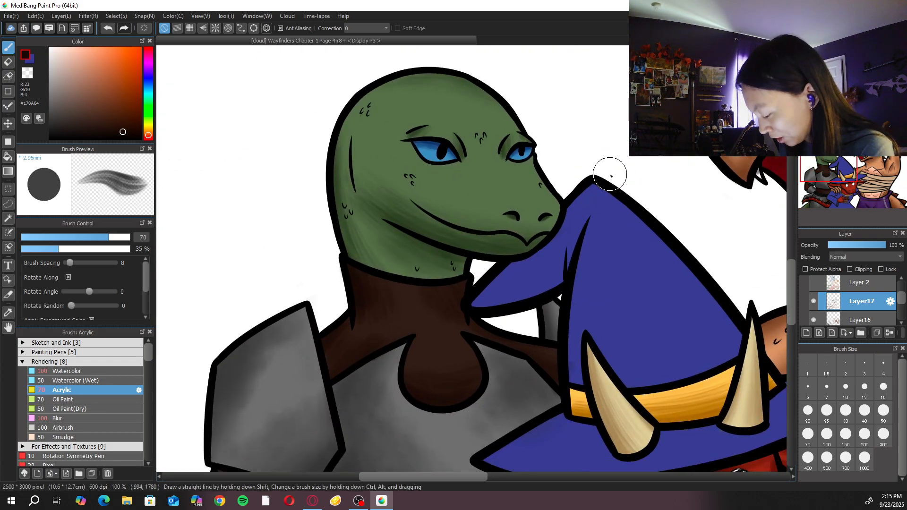
key(ctrl+plus)
key(e)
key(ctrl+minus)
key(ctrl+minus)
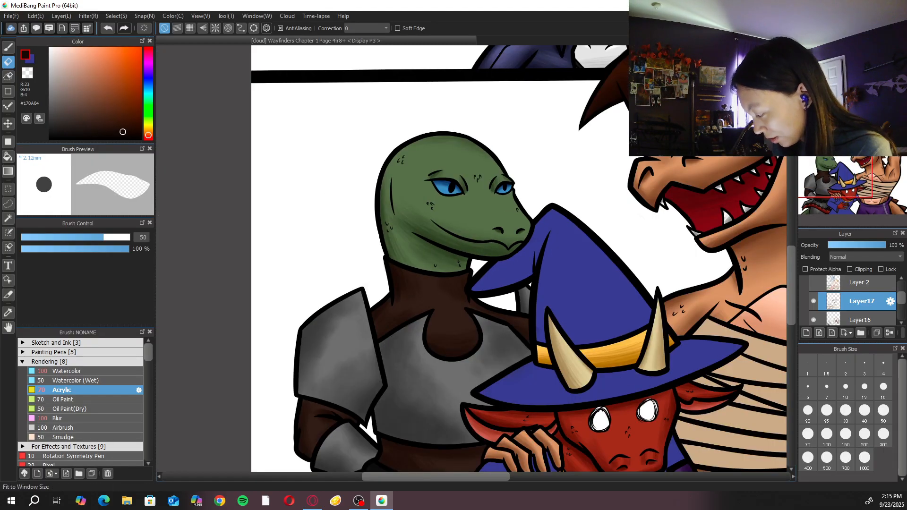
key(ctrl+minus)
key(ctrl+minus)
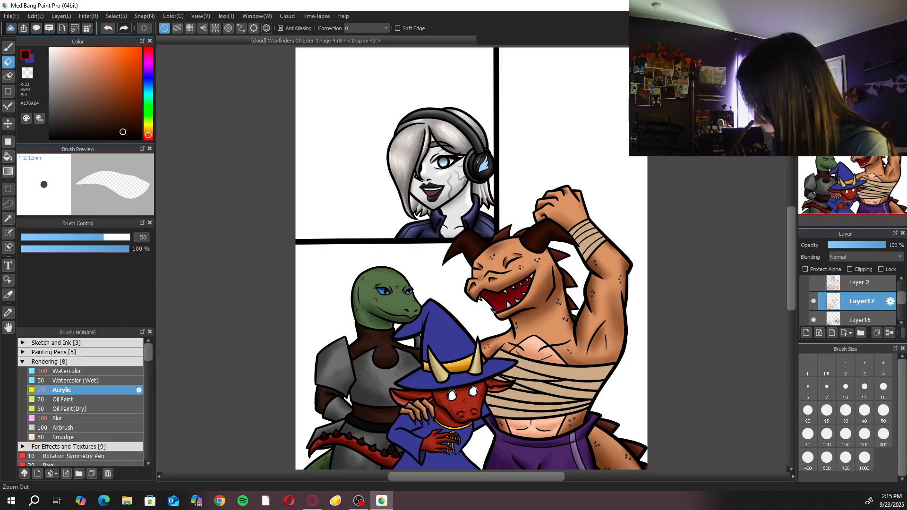
Merge the undershirt shading layer into Layer16 and add a new empty layer above it for the brush
click(894, 333)
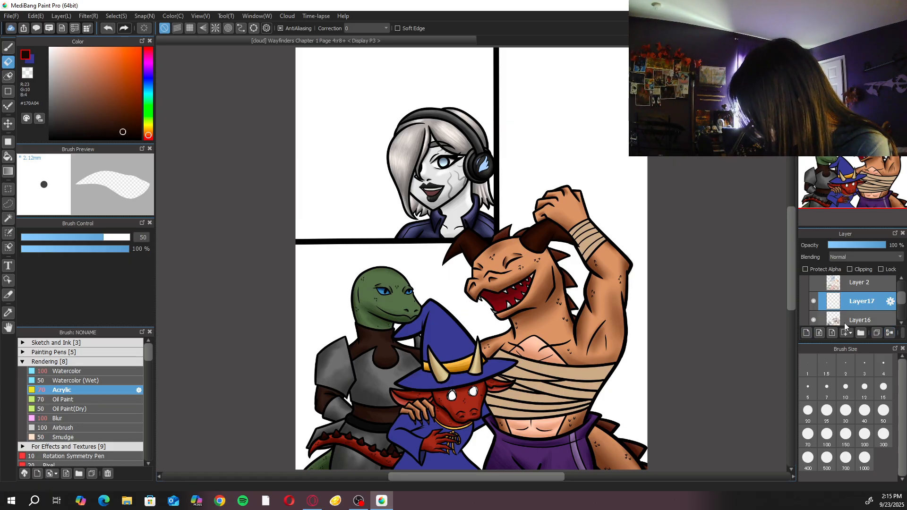
key(b)
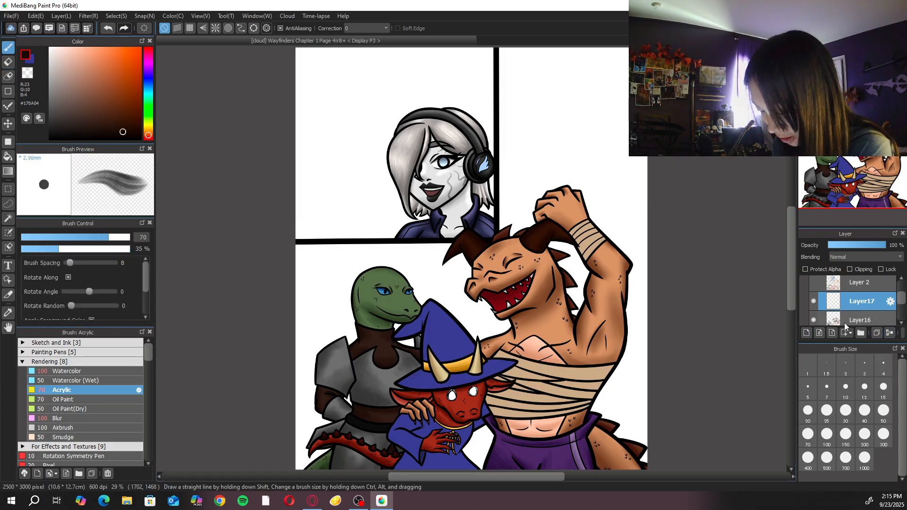
Sample the tan of the orange character's wrist wraps and darken it to the brown shading colour #82573C
scroll(662, 244, up, 3)
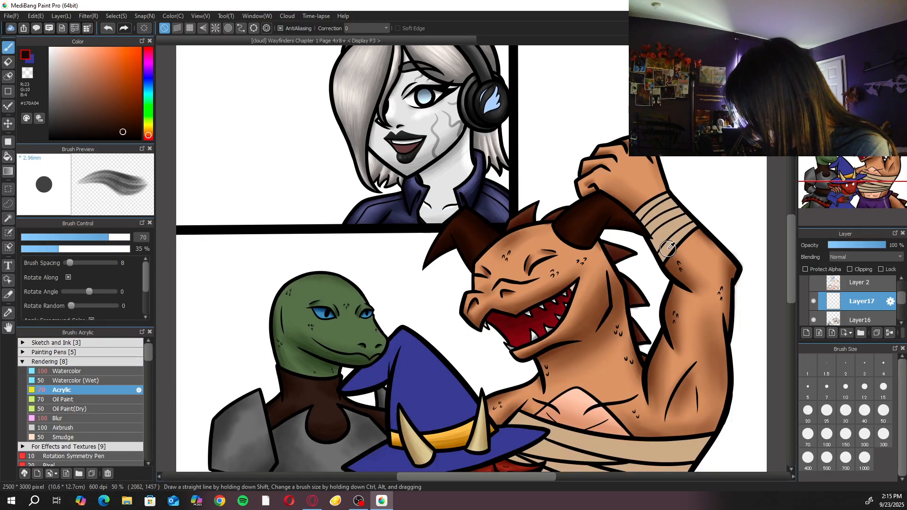
alt+click(668, 249)
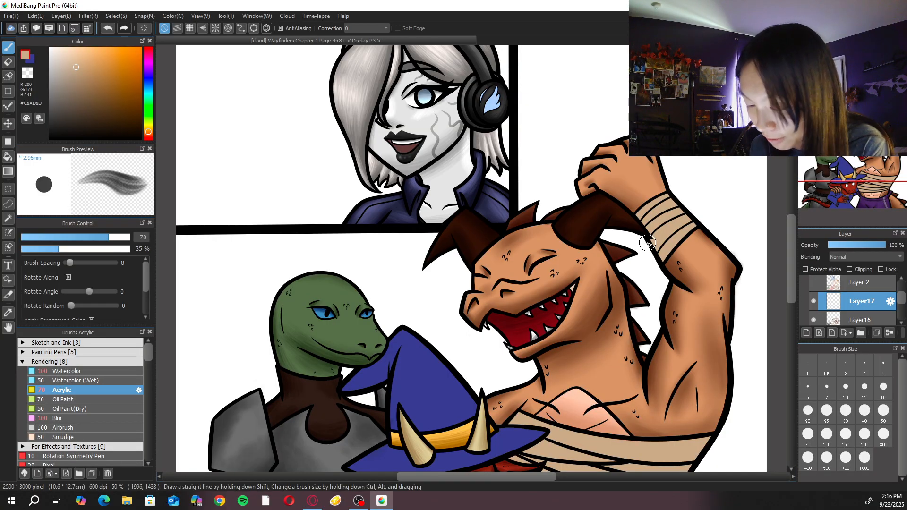
click(152, 135)
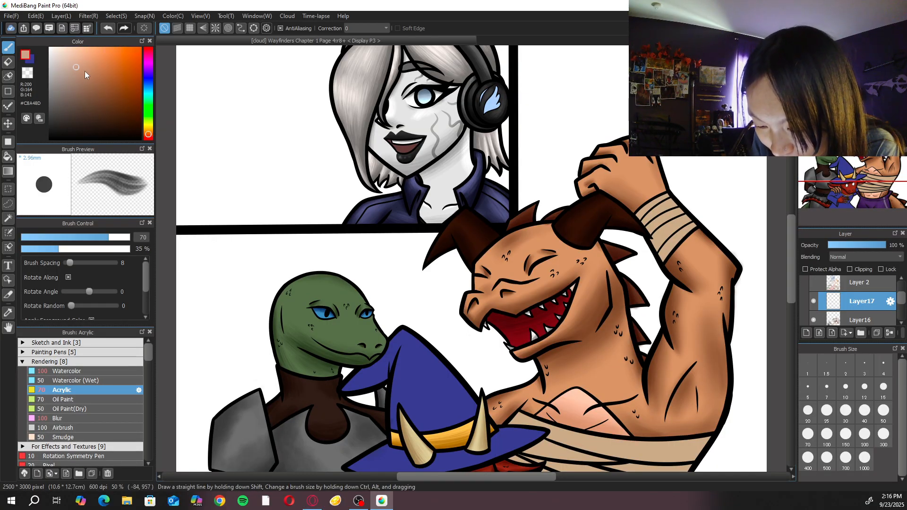
drag(98, 89, 98, 93)
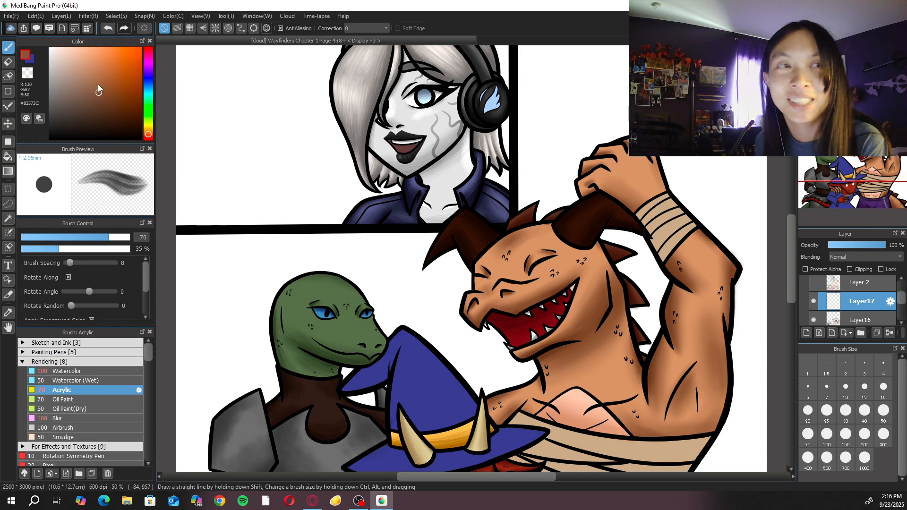
Shade the orange character's wrist wraps brown along their edges with the Acrylic brush at size 200
mouse_move(681, 320)
mouse_down()
mouse_move(632, 325)
mouse_move(515, 364)
mouse_up()
key(ctrl+plus)
key(ctrl+plus)
click(865, 434)
key(ctrl+minus)
mouse_move(519, 330)
mouse_down()
mouse_move(486, 293)
mouse_move(484, 264)
mouse_move(477, 283)
mouse_move(525, 325)
mouse_move(472, 265)
mouse_move(517, 263)
mouse_move(533, 325)
mouse_up()
drag(479, 274, 501, 316)
drag(490, 258, 535, 317)
mouse_move(480, 240)
mouse_down()
mouse_move(532, 310)
mouse_move(487, 235)
mouse_move(537, 307)
mouse_move(535, 240)
mouse_move(513, 233)
mouse_move(555, 287)
mouse_move(504, 235)
mouse_move(553, 290)
mouse_move(509, 235)
mouse_move(519, 236)
mouse_move(542, 264)
mouse_move(508, 234)
mouse_move(550, 281)
mouse_move(503, 232)
mouse_move(532, 258)
mouse_move(500, 206)
mouse_up()
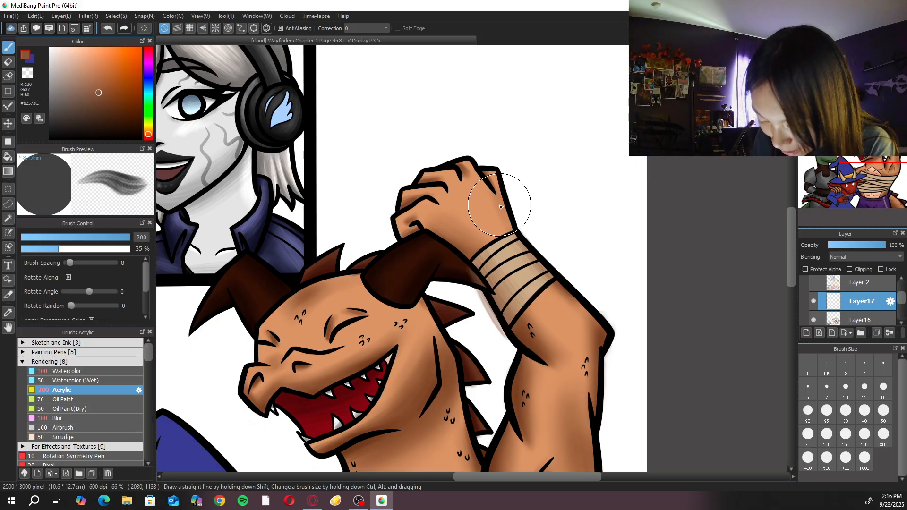
Erase the brown shading spilled outside the wrist wraps at size 50 and soften the wraps' shading with the Blur brush at size 100
key(e)
drag(478, 284, 505, 343)
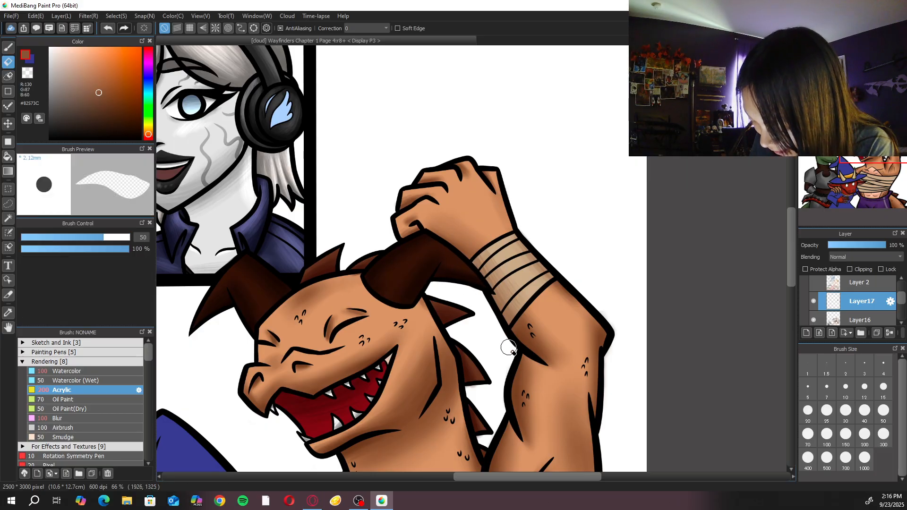
scroll(498, 316, up, 2)
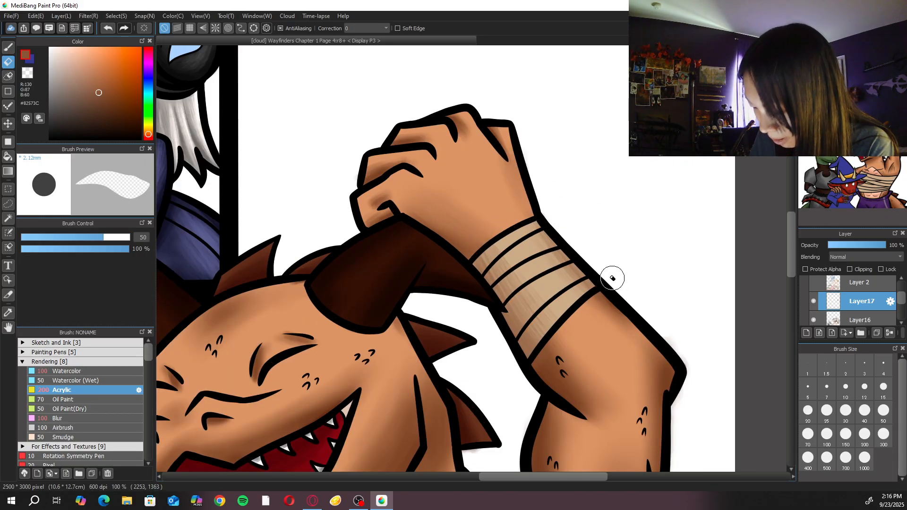
scroll(614, 282, down, 2)
click(106, 418)
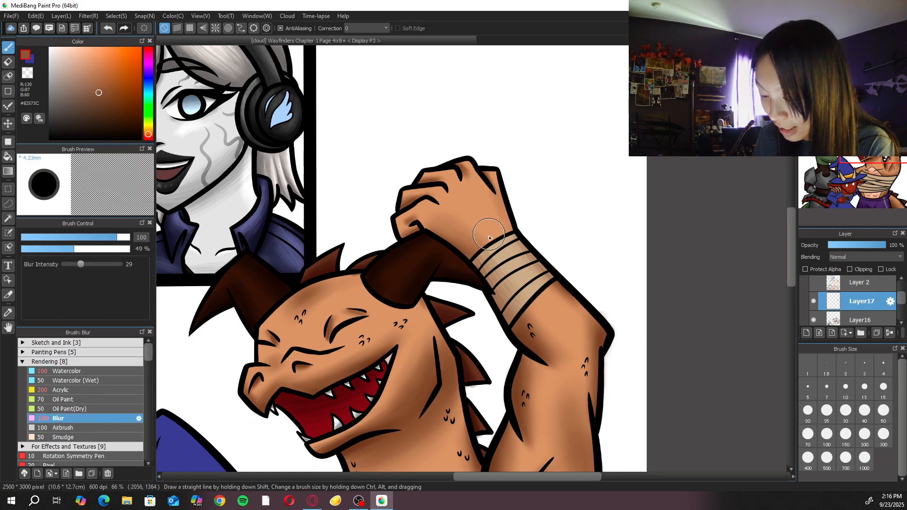
click(95, 390)
key(ctrl+minus)
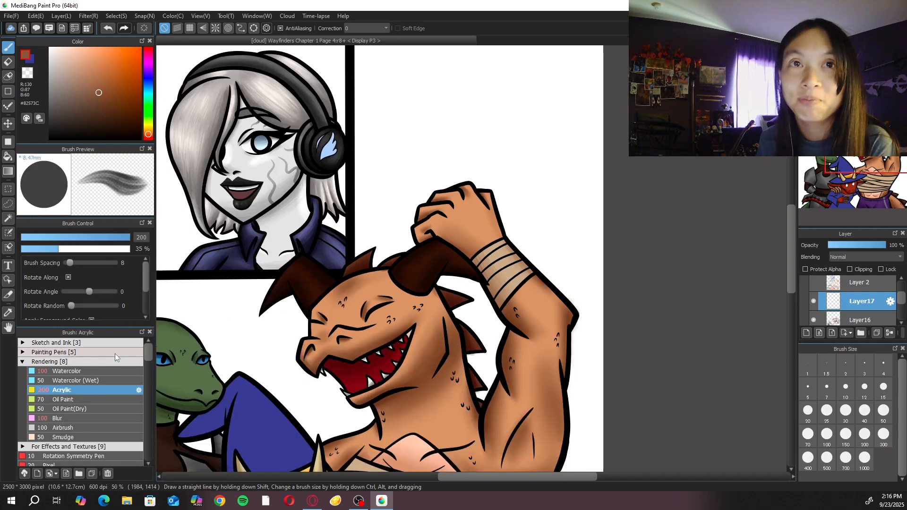
Start shading the orange character's chest wraps beside the red character's face with the Acrylic brush at size 200
drag(460, 383, 636, 235)
key(Right)
key(Right)
key(Right)
key(Right)
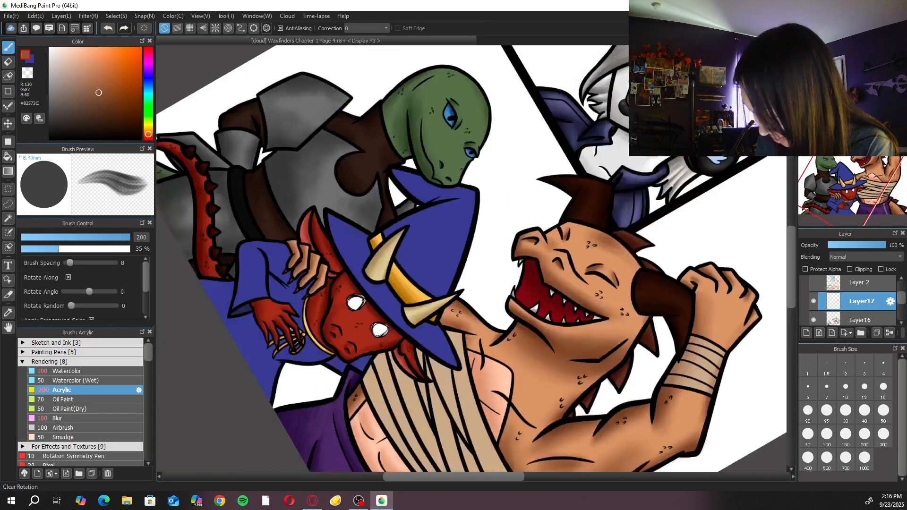
drag(767, 182, 784, 108)
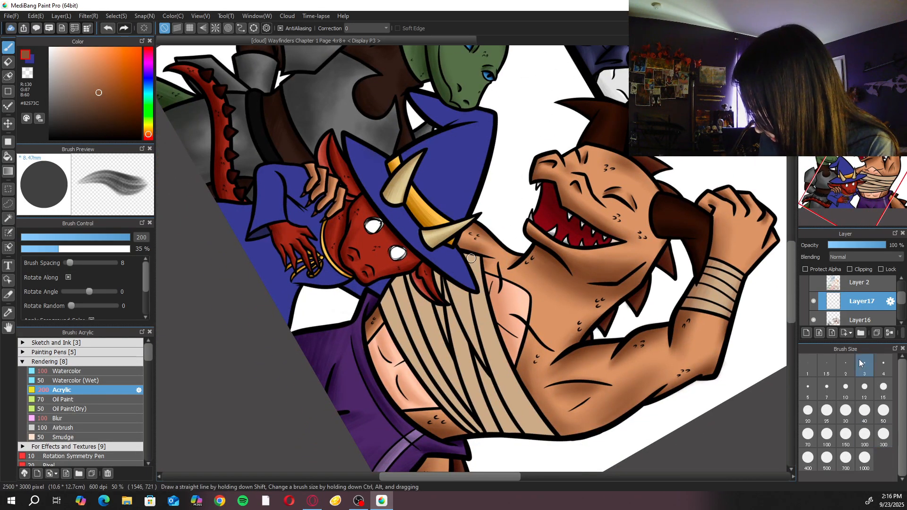
click(859, 191)
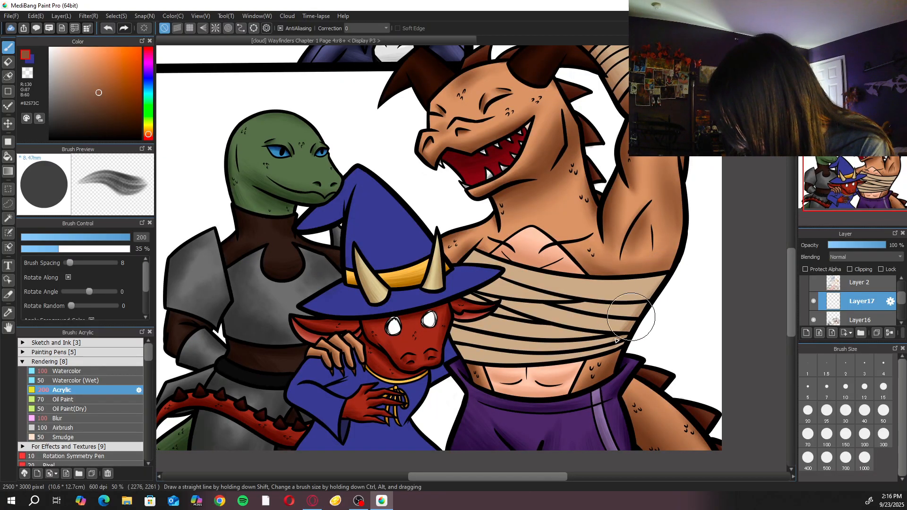
key(Right)
key(Right)
key(Up)
drag(449, 325, 486, 369)
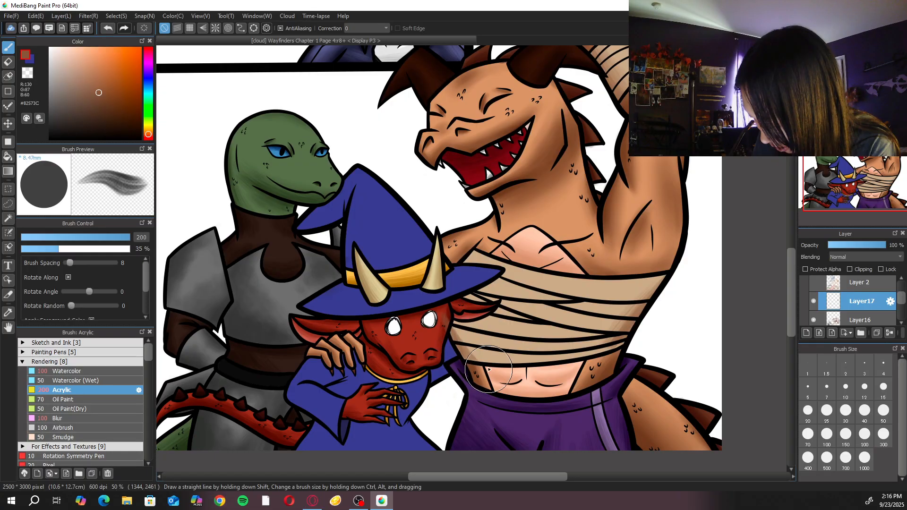
Darken the lower bands of the chest wraps from side to side with the Acrylic brush at size 300
key(bracketright)
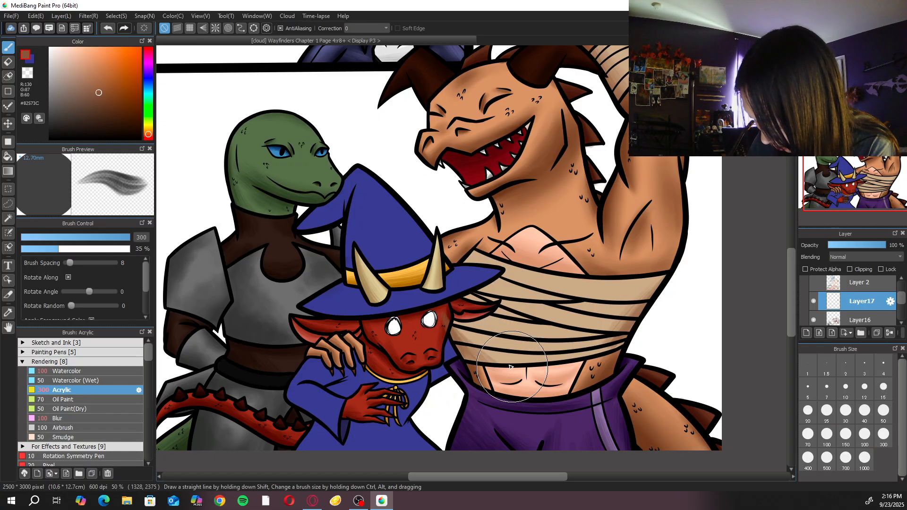
mouse_move(469, 335)
mouse_down()
mouse_move(505, 355)
mouse_move(566, 355)
mouse_move(542, 338)
mouse_up()
mouse_move(482, 348)
mouse_down()
mouse_move(461, 354)
mouse_move(487, 360)
mouse_up()
mouse_move(446, 314)
mouse_down()
mouse_move(559, 361)
mouse_move(589, 337)
mouse_move(541, 343)
mouse_move(635, 339)
mouse_move(659, 321)
mouse_move(628, 335)
mouse_up()
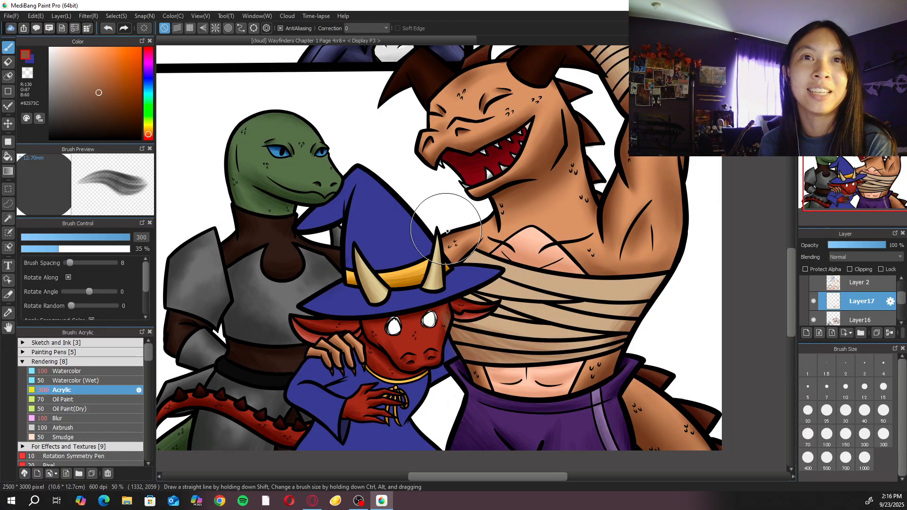
mouse_move(506, 333)
mouse_down()
mouse_move(455, 331)
mouse_move(515, 361)
mouse_move(465, 351)
mouse_move(546, 365)
mouse_move(526, 364)
mouse_move(494, 346)
mouse_up()
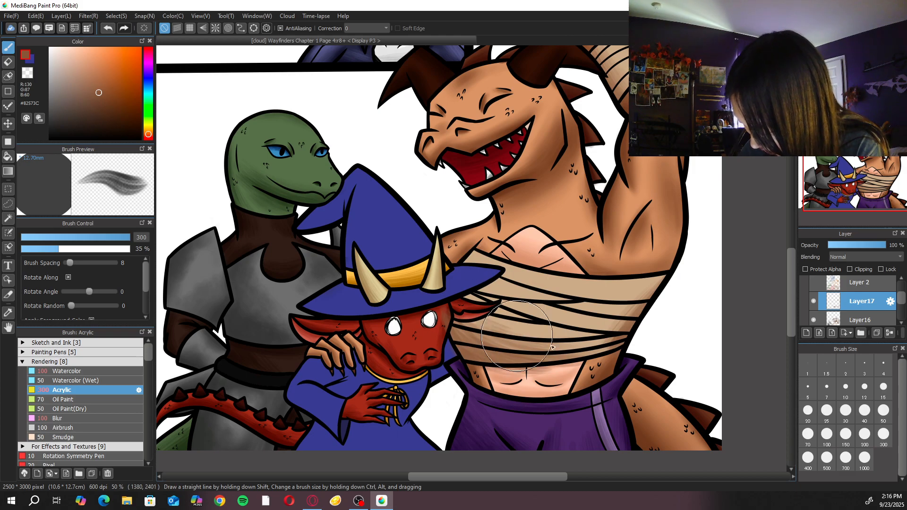
mouse_move(557, 353)
mouse_down()
mouse_move(640, 341)
mouse_move(563, 347)
mouse_move(608, 355)
mouse_move(550, 363)
mouse_move(479, 349)
mouse_move(537, 358)
mouse_move(476, 331)
mouse_move(623, 340)
mouse_move(590, 345)
mouse_move(455, 319)
mouse_move(593, 341)
mouse_move(471, 335)
mouse_move(484, 354)
mouse_move(467, 313)
mouse_move(599, 333)
mouse_up()
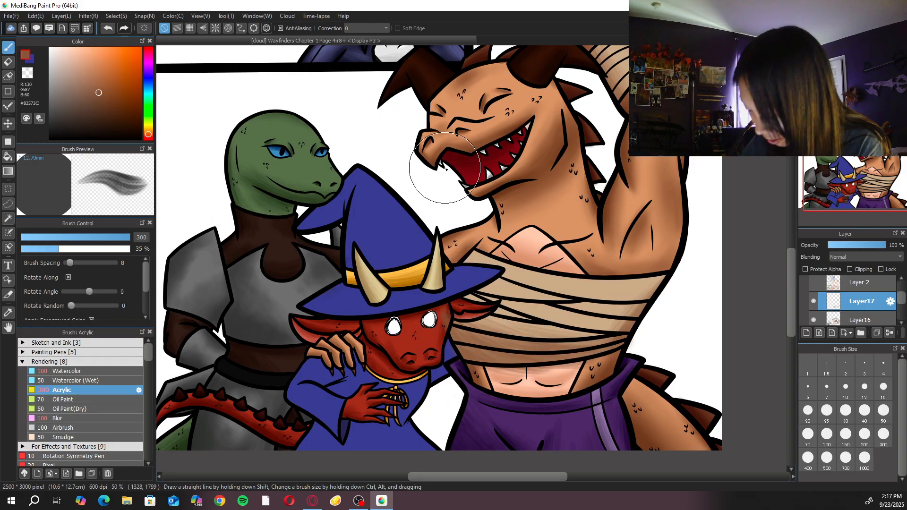
Add long brown shading strokes following the chest wraps' bands across the torso with the canvas rotated
key(Right)
key(Right)
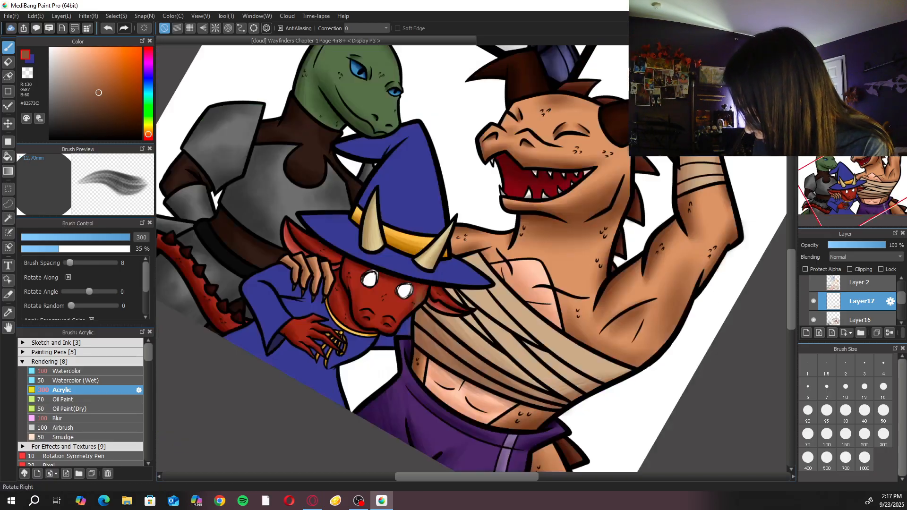
drag(477, 263, 534, 407)
mouse_move(482, 285)
mouse_down()
mouse_move(550, 435)
mouse_move(531, 439)
mouse_up()
drag(463, 307, 525, 425)
mouse_move(467, 325)
mouse_down()
mouse_move(539, 438)
mouse_move(485, 352)
mouse_move(559, 440)
mouse_up()
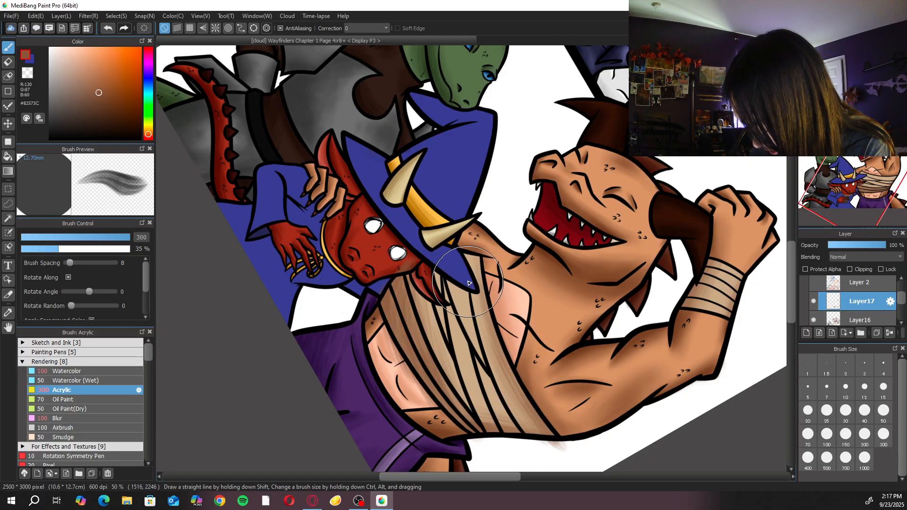
Erase the brown shading spilled outside the chest wraps with the eraser at sizes 50 and 100
key(Up)
key(e)
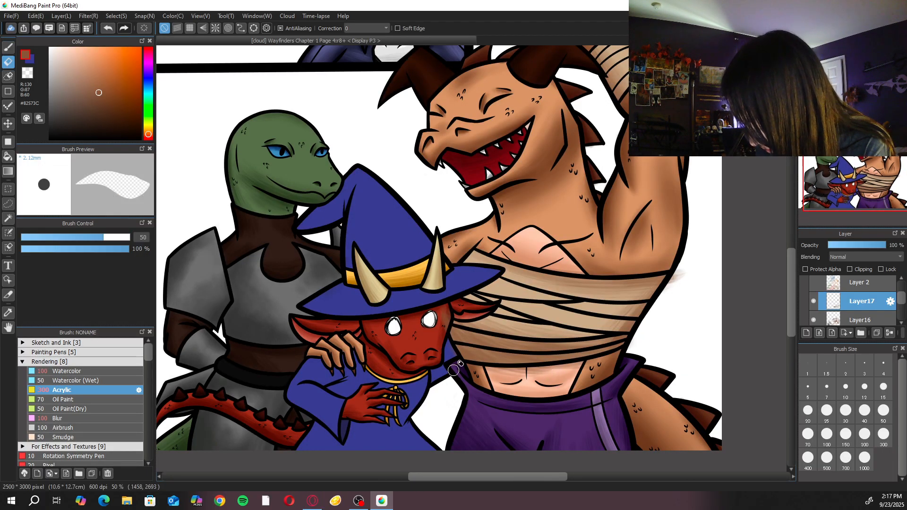
scroll(527, 263, up, 1)
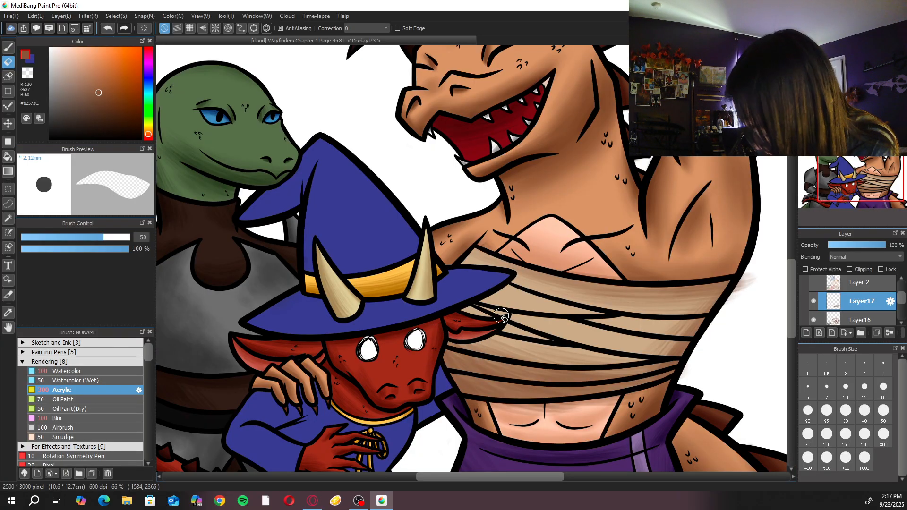
key(])
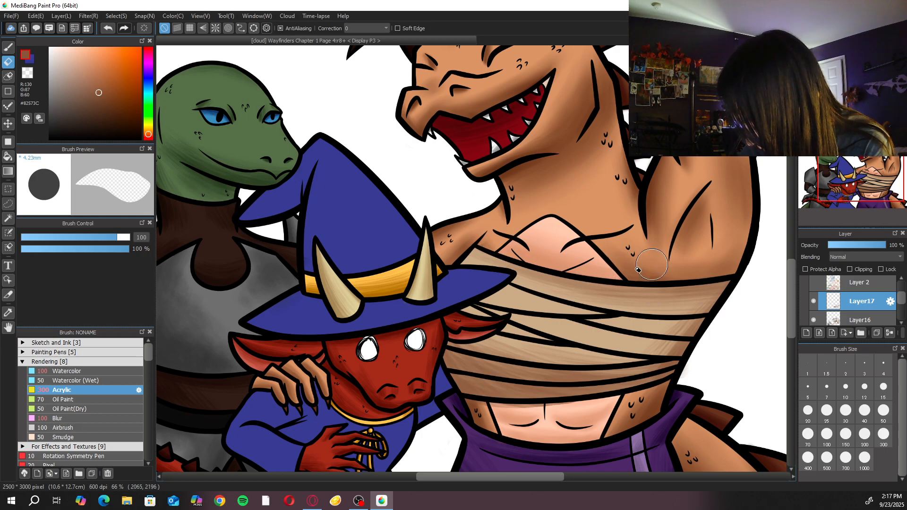
key(b)
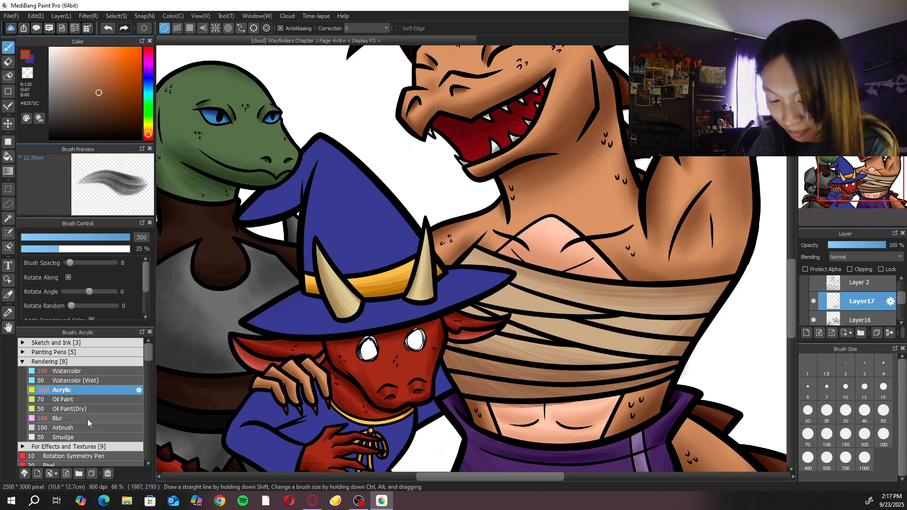
Soften the chest wraps' shading with the Blur brush at size 200 and erase remaining stray marks at size 100
click(71, 409)
click(98, 419)
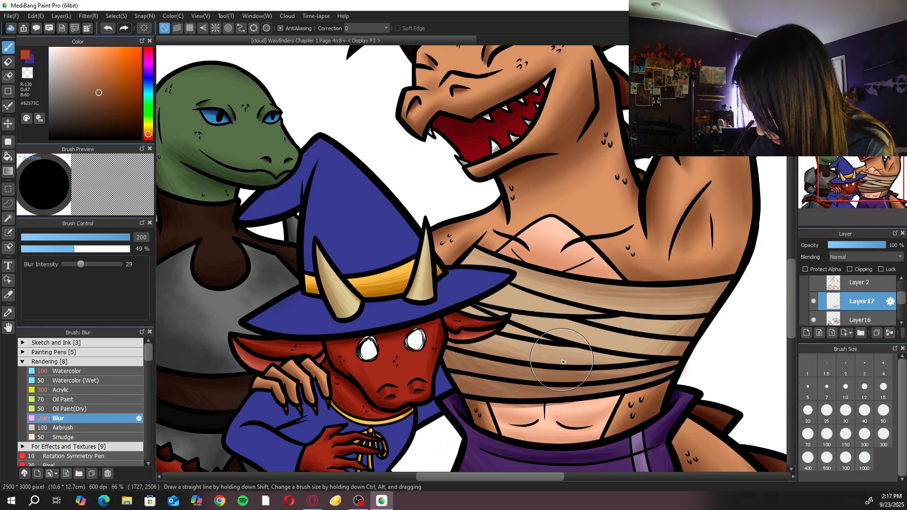
click(94, 391)
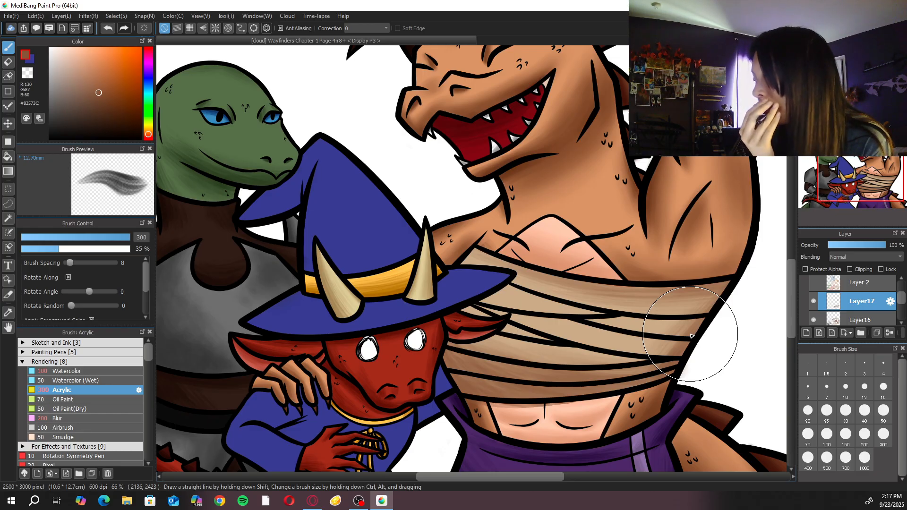
key(ctrl+0)
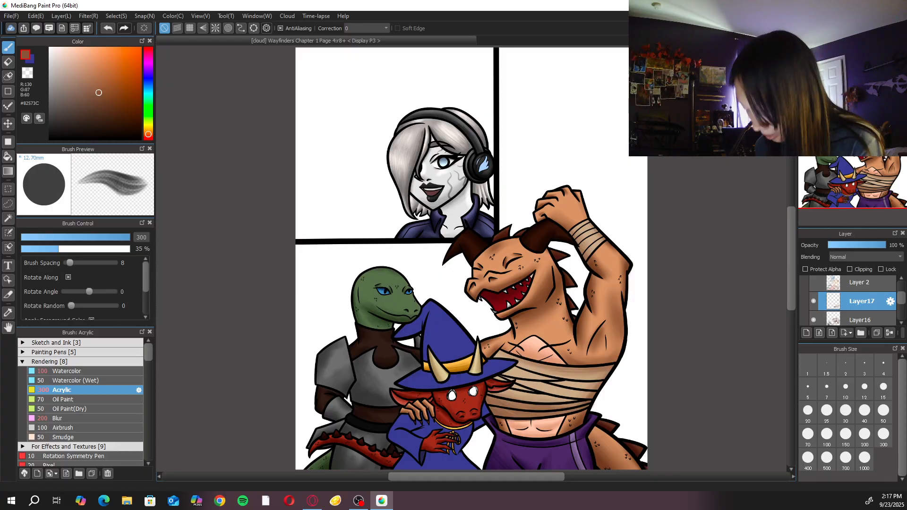
key(e)
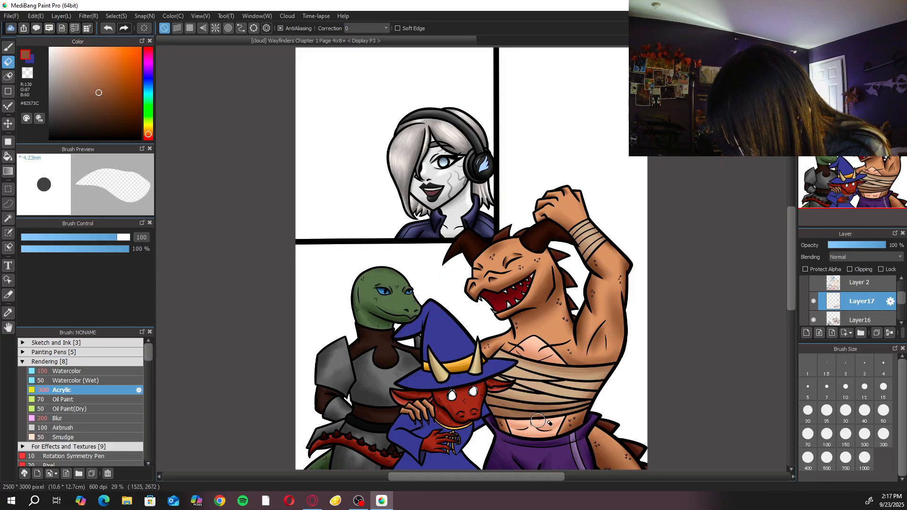
key(b)
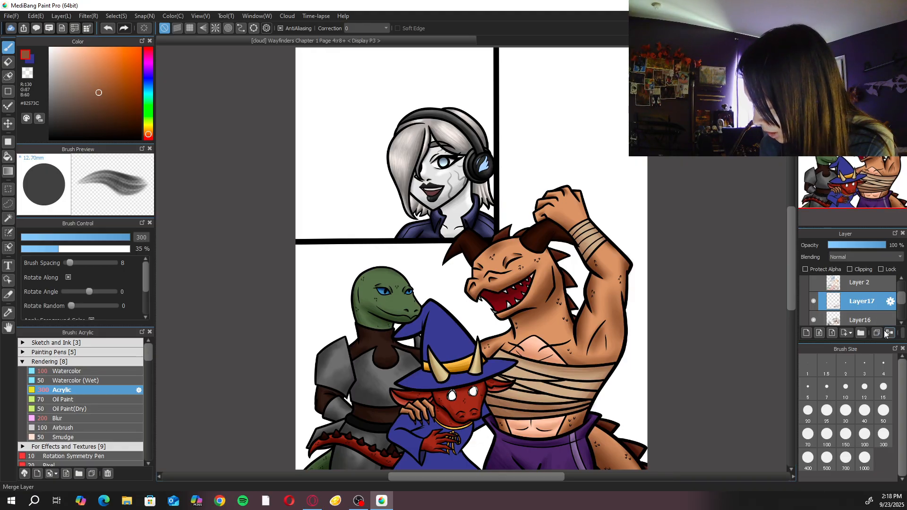
Sample the blue of the red character's wizard hat and darken it to the navy shading colour #090B30
scroll(449, 373, up, 1)
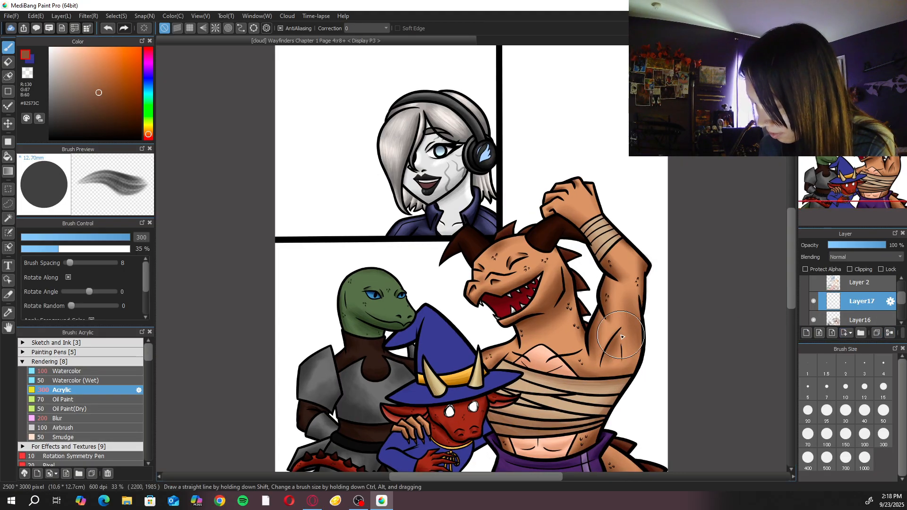
alt+click(450, 357)
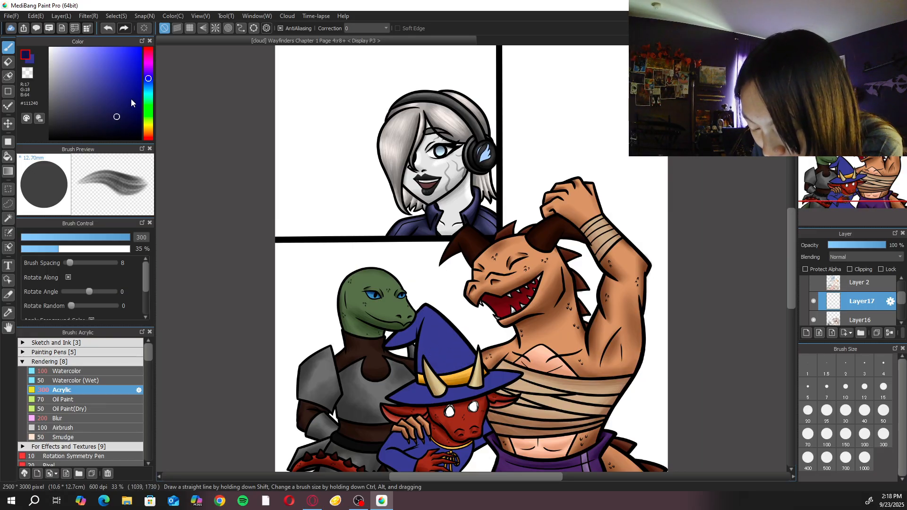
click(148, 78)
click(124, 123)
drag(149, 80, 152, 79)
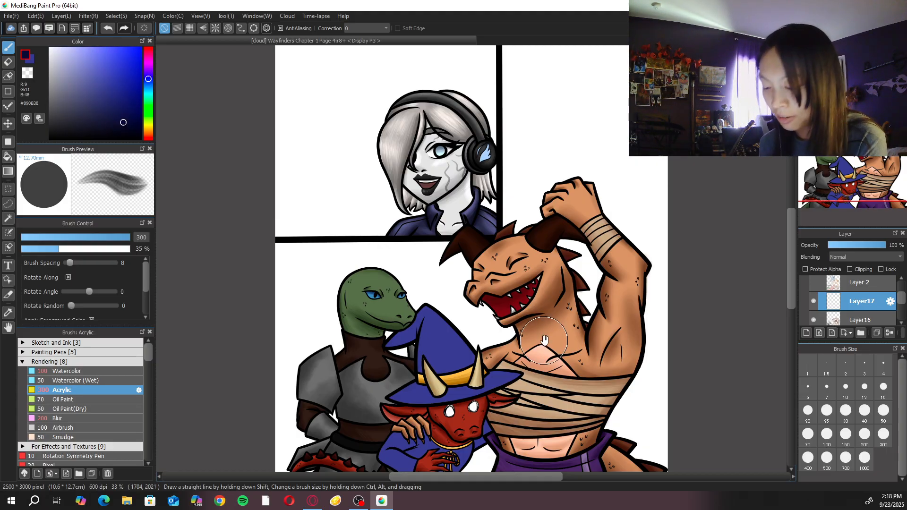
Shade the folded tip of the blue wizard hat in navy with the Acrylic brush at size 150
scroll(533, 338, up, 2)
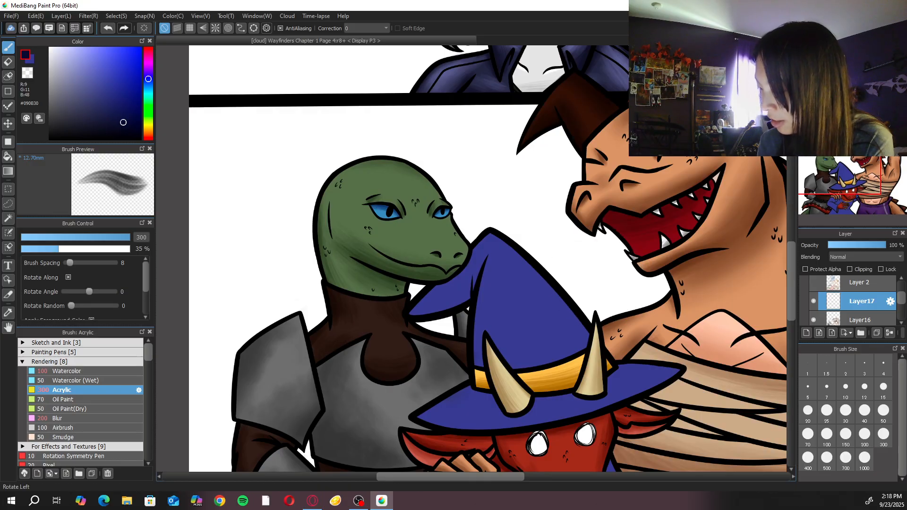
click(851, 54)
click(850, 54)
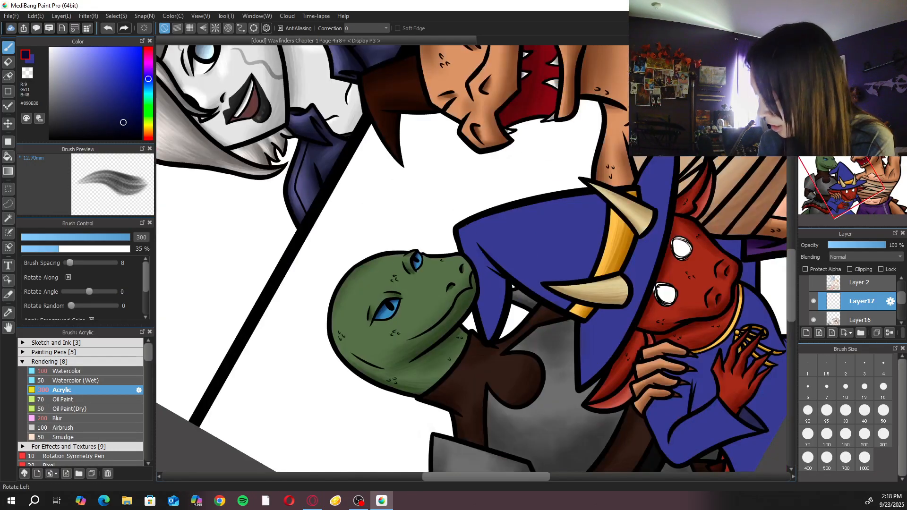
click(847, 435)
drag(503, 285, 487, 339)
Deepen the navy shading on the hat's folded tip with the Acrylic brush at size 300 and erase its spill at size 100
click(862, 54)
click(863, 55)
click(862, 54)
click(862, 54)
click(862, 54)
mouse_move(411, 204)
mouse_down()
mouse_move(433, 259)
mouse_move(417, 226)
mouse_move(413, 199)
mouse_move(435, 253)
mouse_move(418, 192)
mouse_move(443, 250)
mouse_move(434, 245)
mouse_move(423, 197)
mouse_move(450, 258)
mouse_up()
key(ctrl+plus)
click(883, 434)
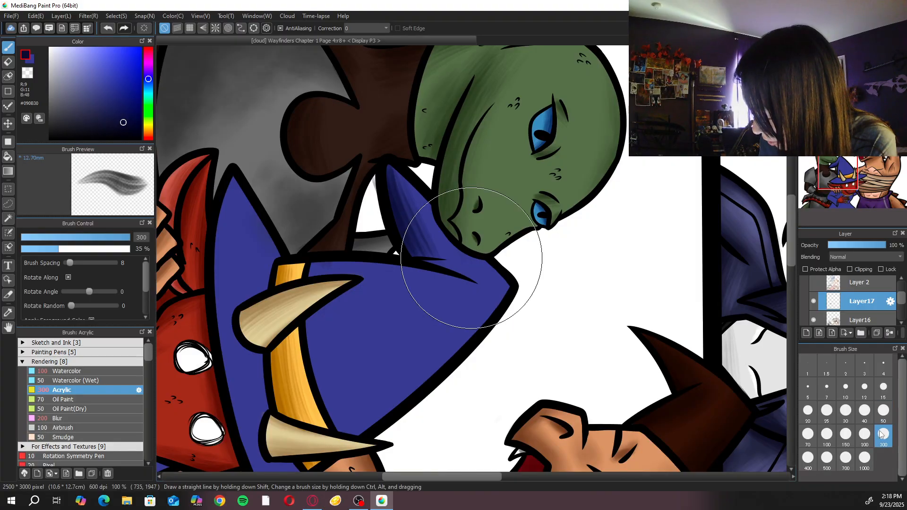
mouse_move(390, 165)
mouse_down()
mouse_move(414, 228)
mouse_move(409, 175)
mouse_move(449, 263)
mouse_move(413, 190)
mouse_move(394, 204)
mouse_move(407, 241)
mouse_up()
key(e)
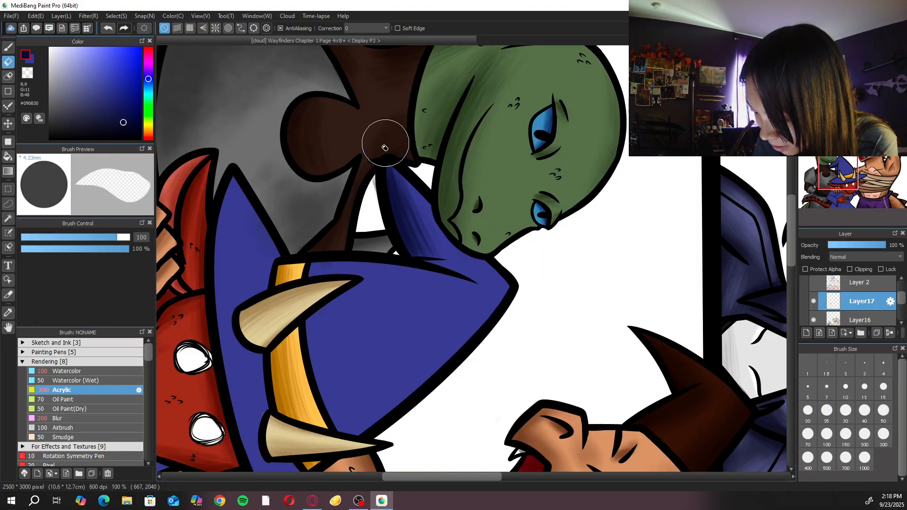
key(b)
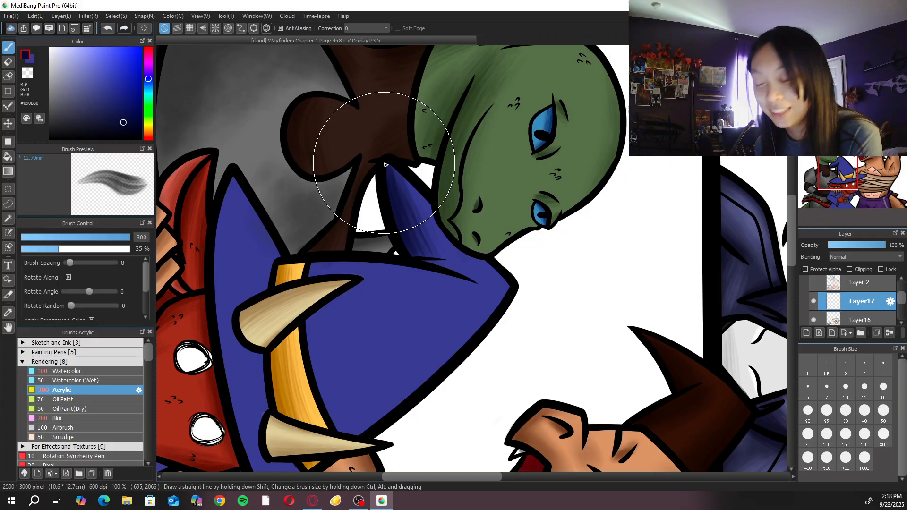
Shade the folded tip of the blue wizard hat with Acrylic at size 300 and soften it with the Blur brush at size 200
click(851, 53)
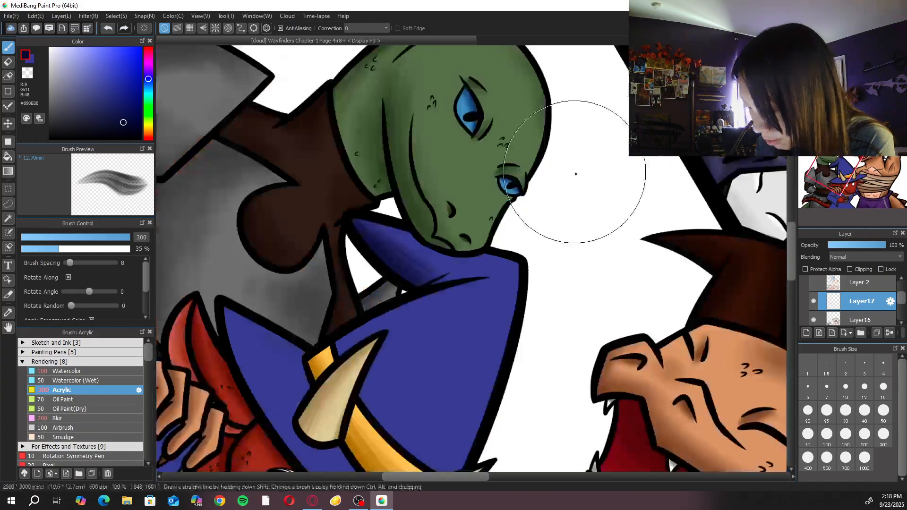
mouse_move(351, 222)
mouse_down()
mouse_move(385, 249)
mouse_move(355, 219)
mouse_move(412, 260)
mouse_move(392, 234)
mouse_move(444, 269)
mouse_up()
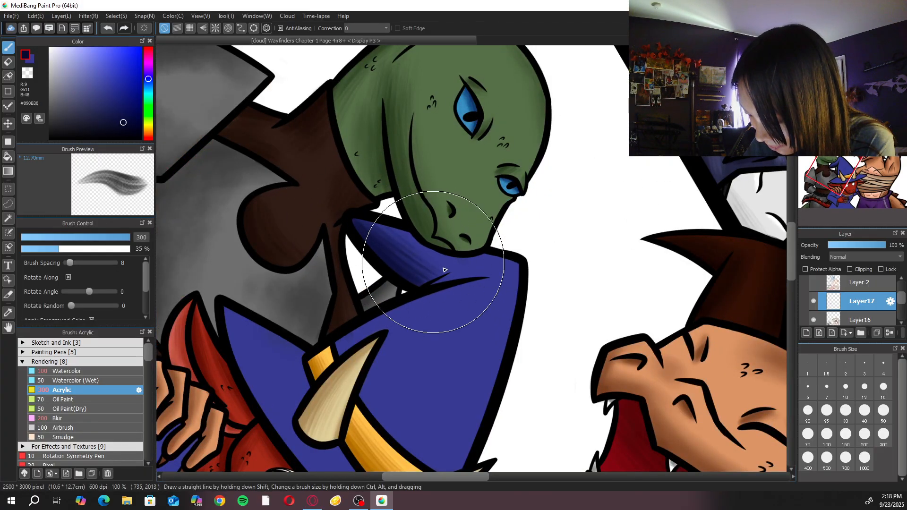
click(114, 419)
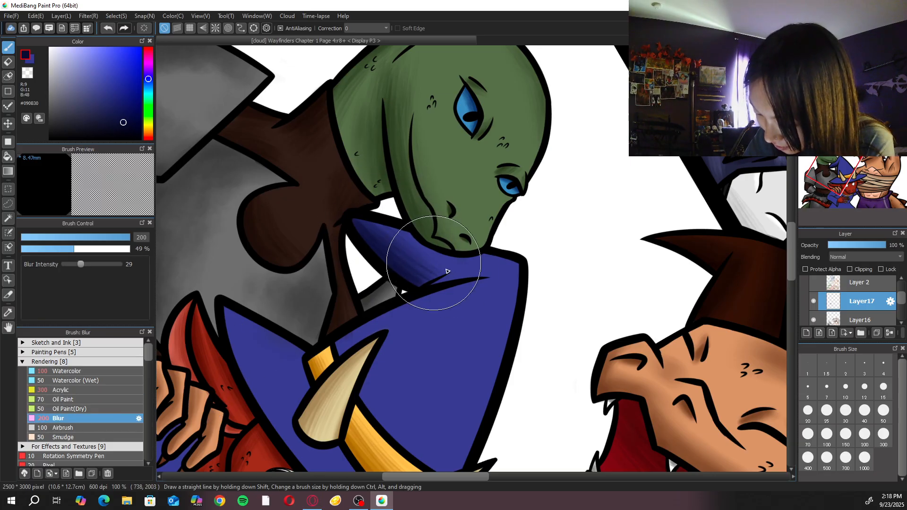
Darken the crease where the hat's tip folds over with the Acrylic brush at sizes 50 and 70
click(84, 391)
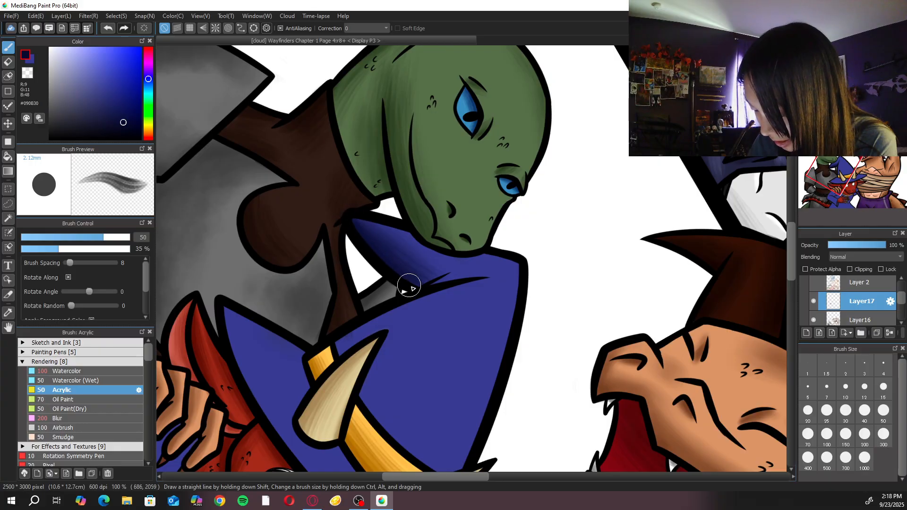
click(863, 208)
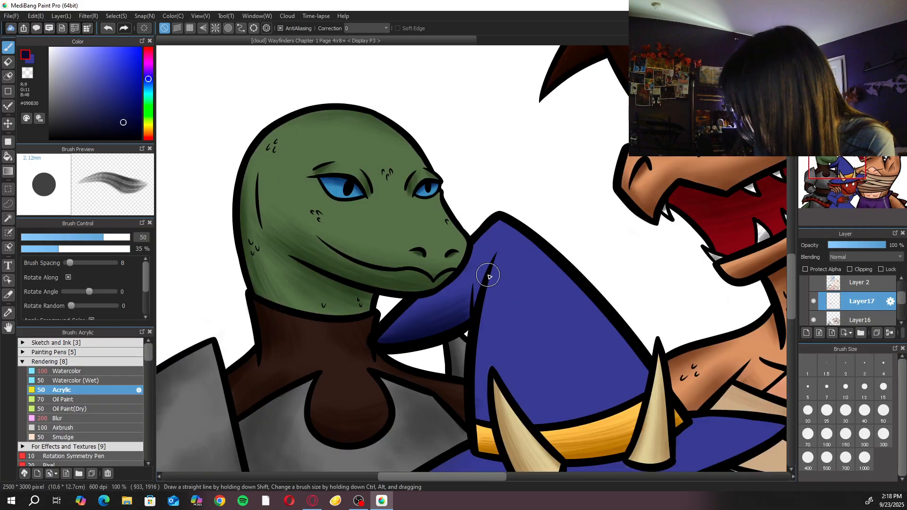
drag(489, 277, 493, 265)
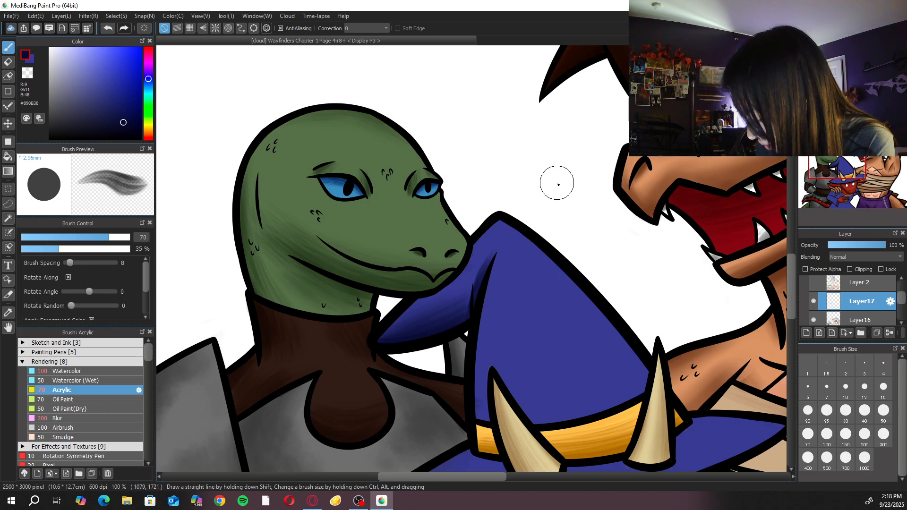
Shade the hat's upper fold with Acrylic at sizes 100 and 150, and erase the spill over the green snout and white background
click(827, 435)
mouse_move(490, 224)
mouse_down()
mouse_move(516, 214)
mouse_move(448, 261)
mouse_up()
click(846, 433)
mouse_move(517, 211)
mouse_down()
mouse_move(408, 304)
mouse_move(531, 207)
mouse_move(434, 282)
mouse_up()
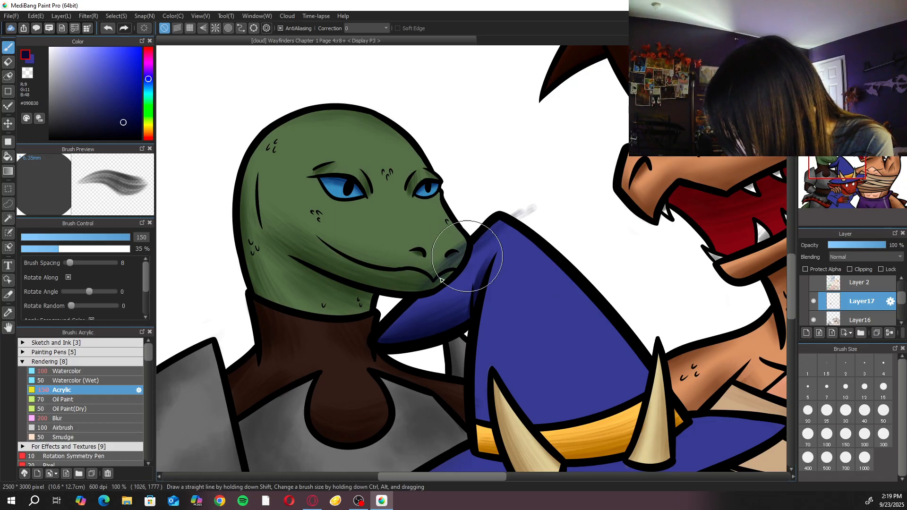
key(e)
drag(449, 249, 466, 229)
mouse_move(534, 198)
mouse_down()
mouse_move(511, 198)
mouse_move(551, 212)
mouse_up()
key(b)
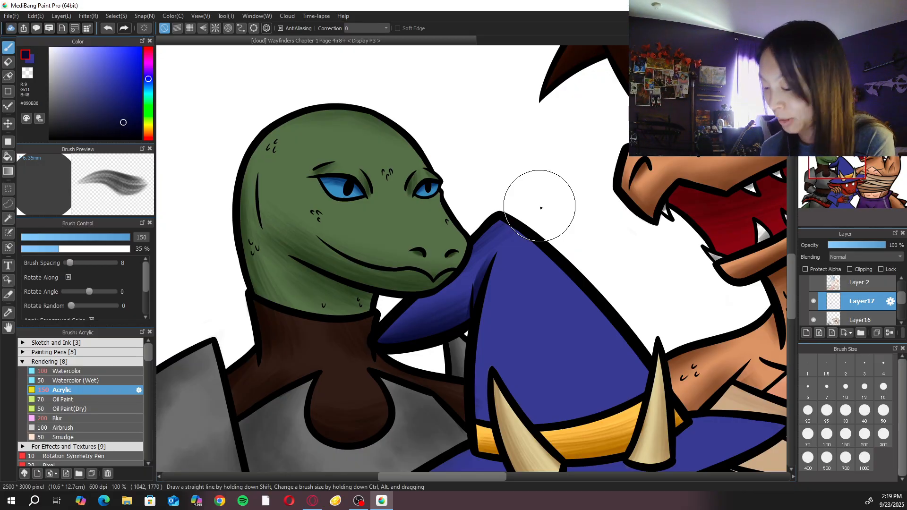
click(848, 320)
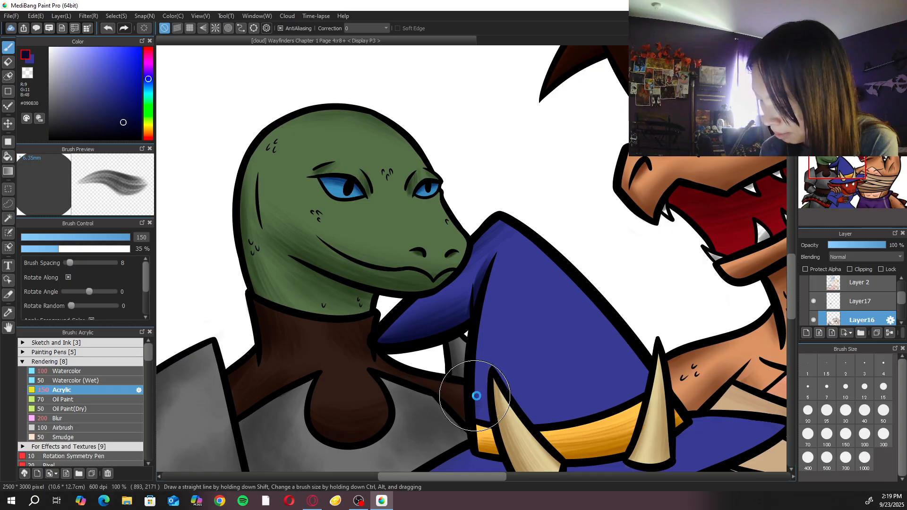
key(e)
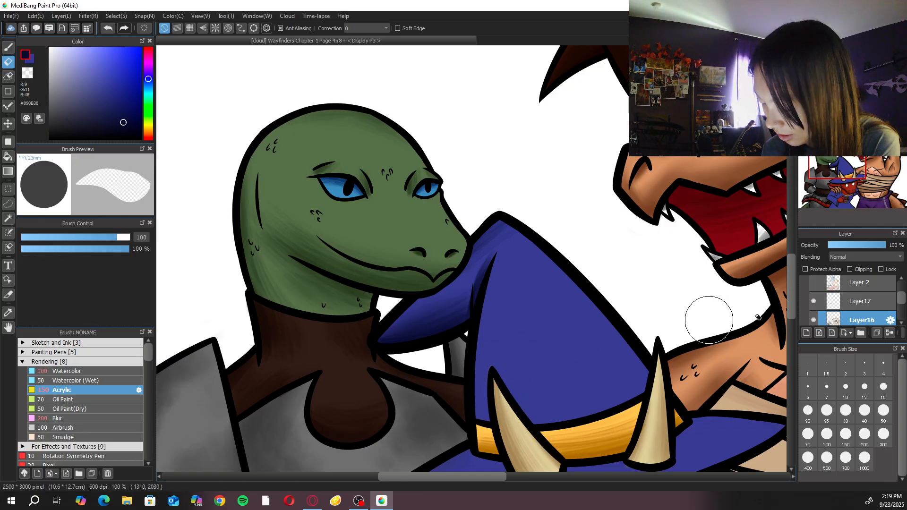
click(860, 301)
Shade the hat's cone above the gold band with Acrylic at sizes 200 and 300, and erase the spill from the horn at size 100
key(b)
scroll(472, 258, down, 1)
click(864, 434)
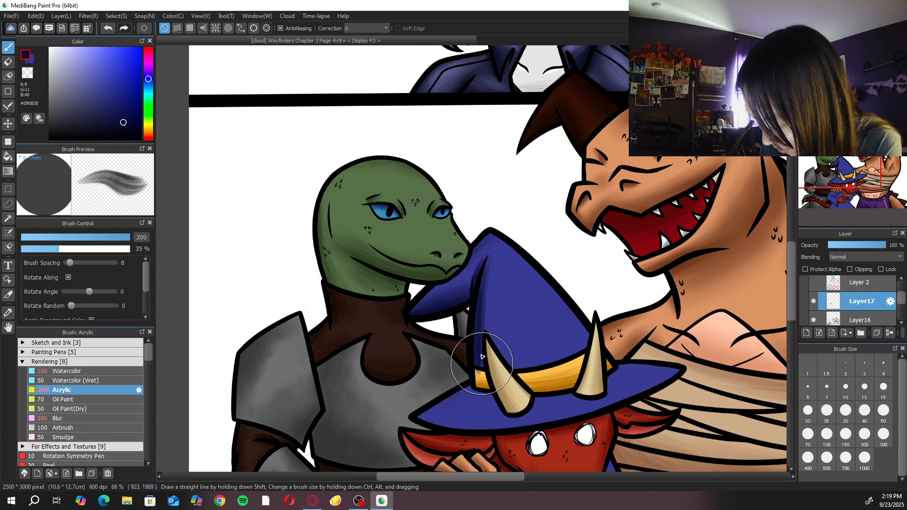
click(888, 444)
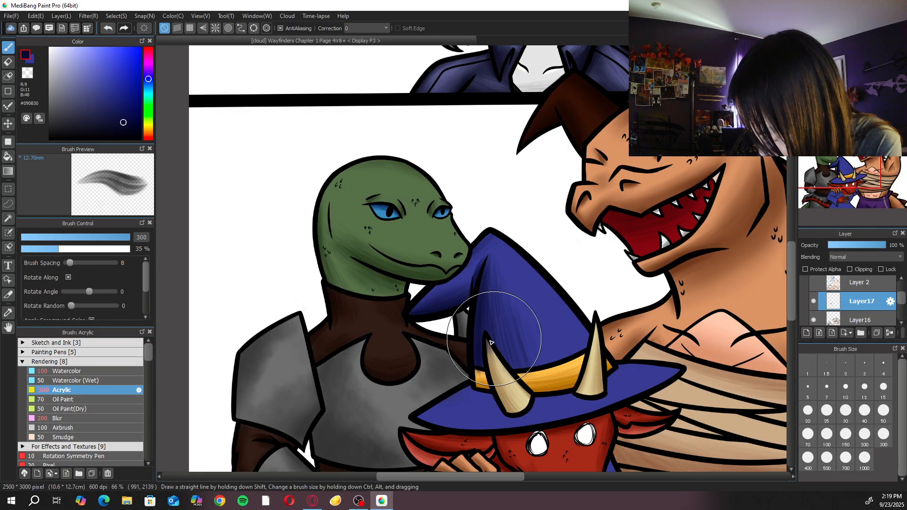
key(e)
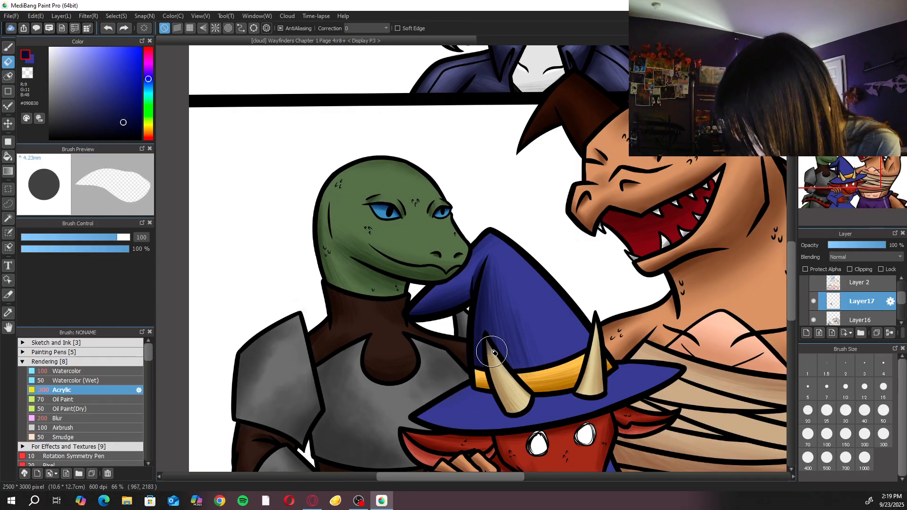
key(b)
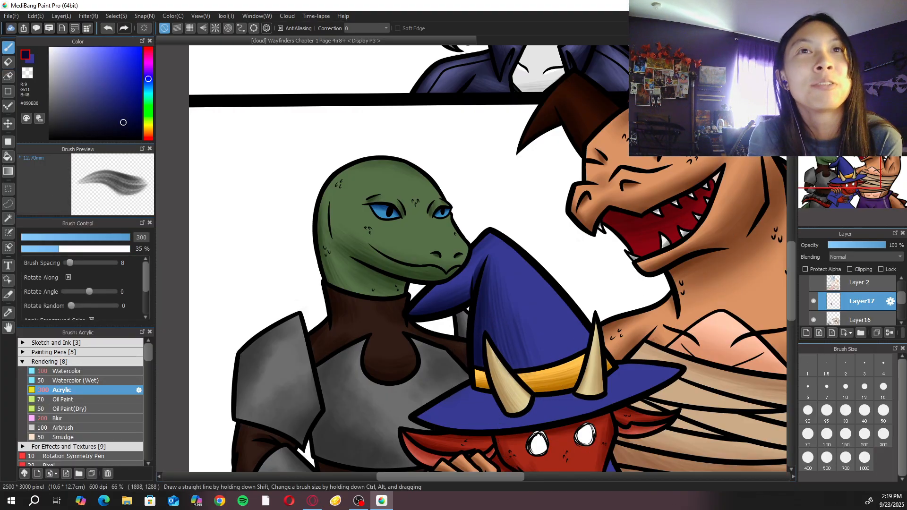
key(alt+Tab)
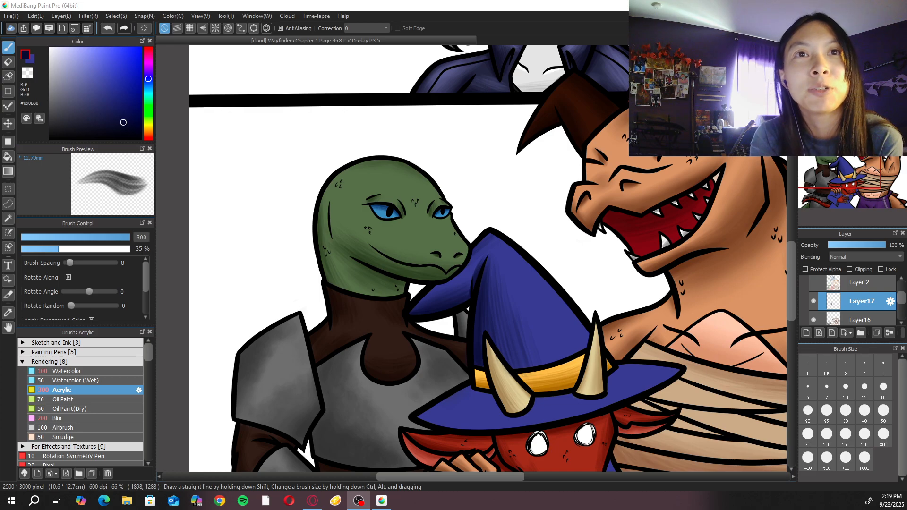
key(alt+Tab)
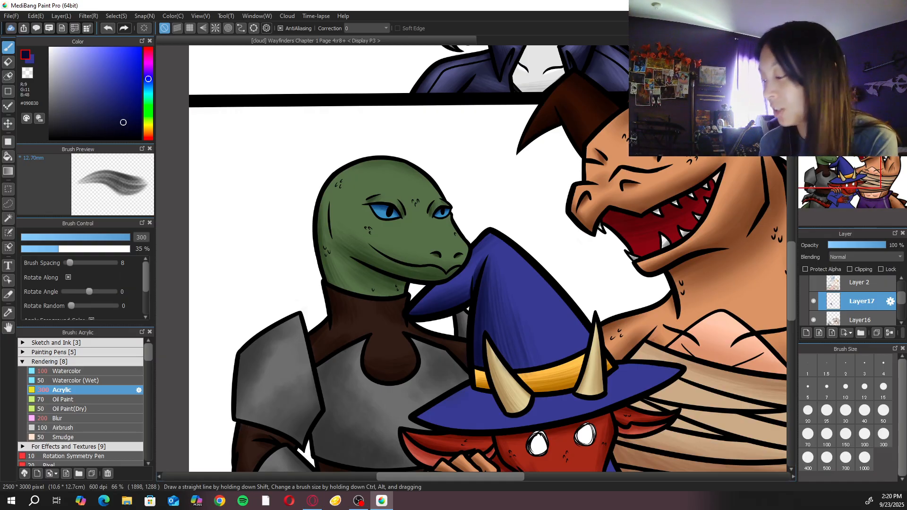
Build up navy strokes on the hat's cone along the gold band with Acrylic at size 300 and soften them with Blur at size 200
key(Left)
key(Left)
key(Left)
key(Left)
key(Left)
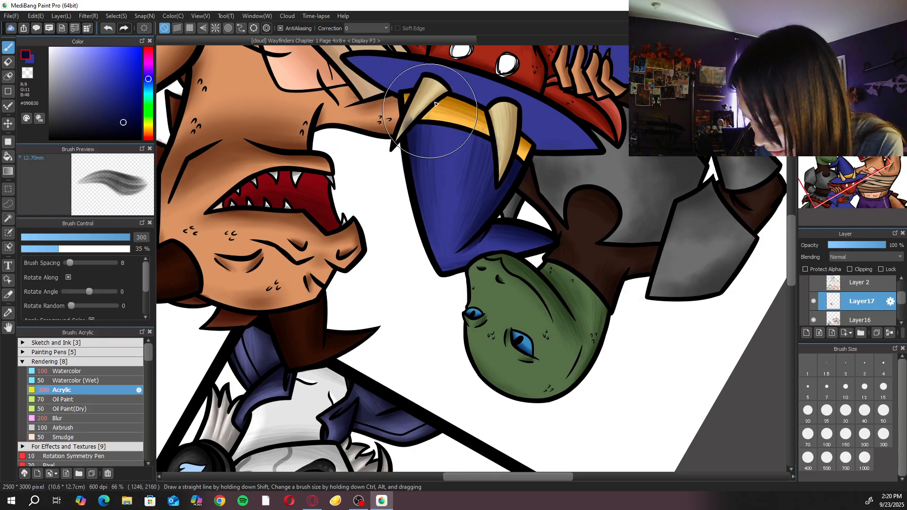
click(95, 419)
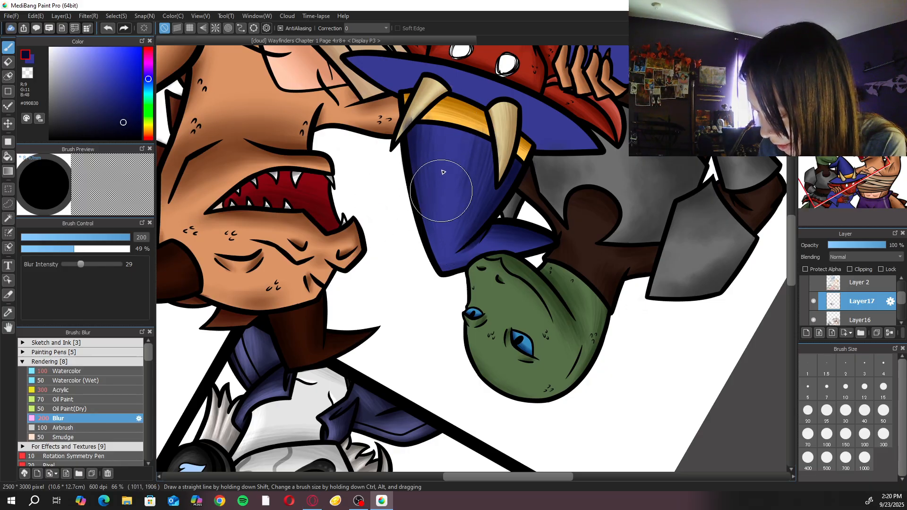
click(62, 390)
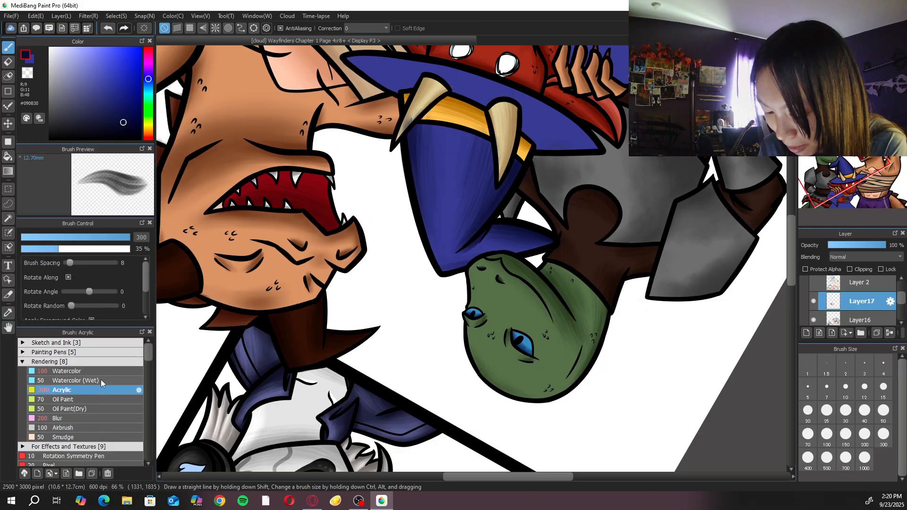
mouse_move(480, 176)
mouse_down()
mouse_move(465, 228)
mouse_move(481, 200)
mouse_move(455, 254)
mouse_move(481, 183)
mouse_move(458, 218)
mouse_move(467, 181)
mouse_move(451, 214)
mouse_move(470, 137)
mouse_move(440, 224)
mouse_move(463, 150)
mouse_move(449, 215)
mouse_move(464, 161)
mouse_move(454, 164)
mouse_move(453, 189)
mouse_up()
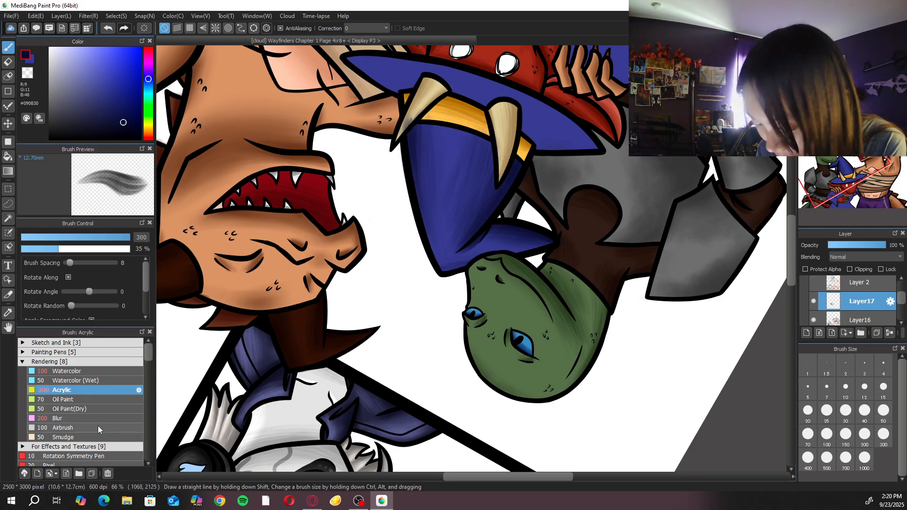
click(58, 418)
click(92, 389)
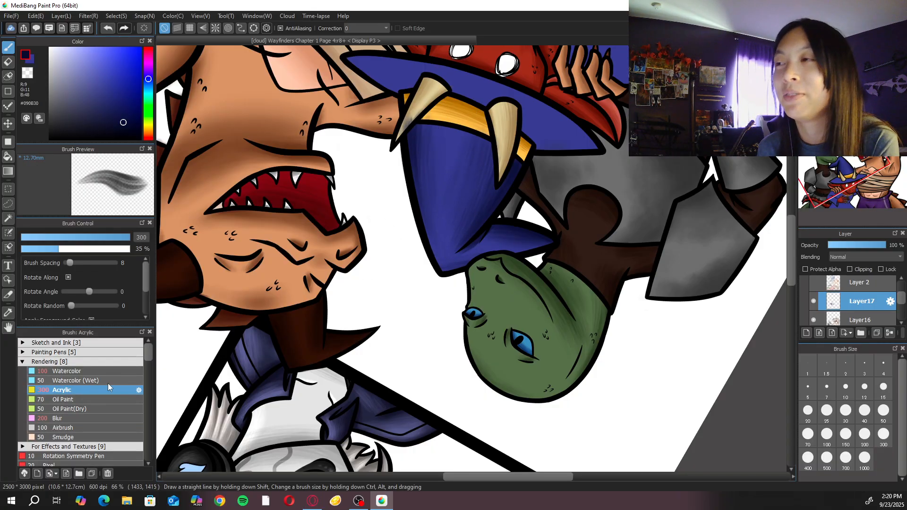
Deepen the cone's navy shading with Acrylic at size 300 and erase the spill over the horn and gold band at size 100
scroll(456, 169, up, 1)
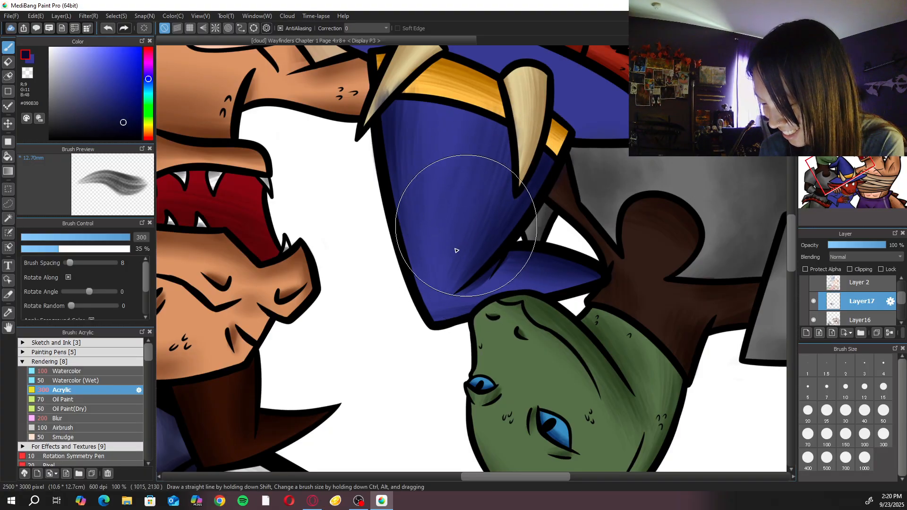
click(857, 53)
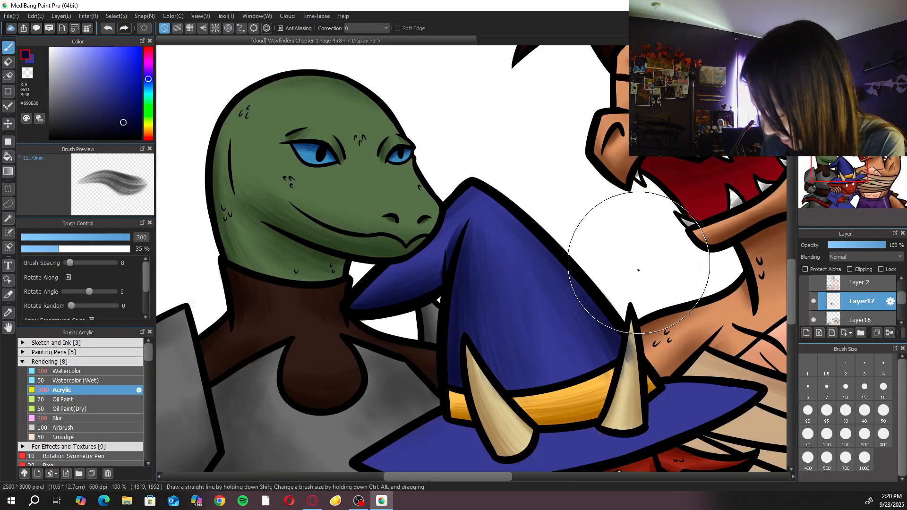
key(e)
drag(612, 350, 600, 405)
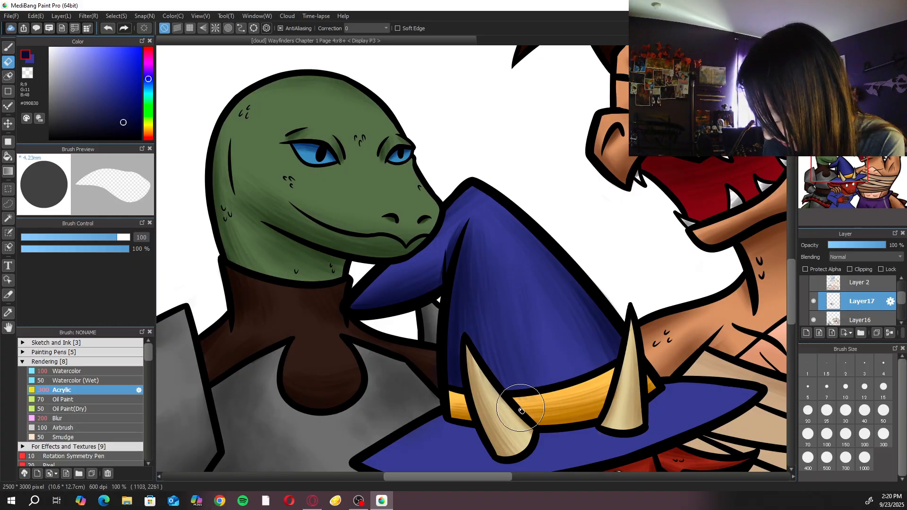
Shade the wizard hat's brim beneath the gold band in navy with the Acrylic brush at sizes 200 and 300
key(ctrl+minus)
key(ctrl+plus)
key(ctrl+plus)
key(ctrl+minus)
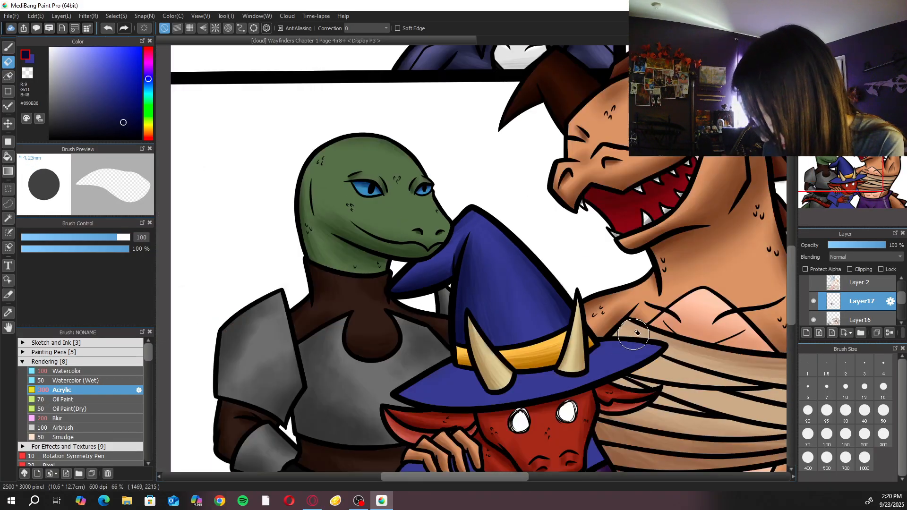
key(ctrl+minus)
key(ctrl+plus)
key(b)
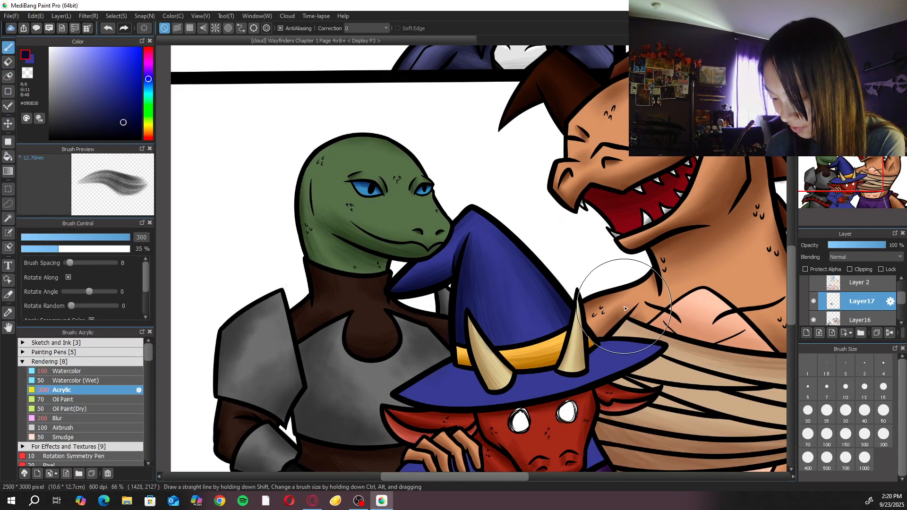
key(ctrl+Right)
key(bracketleft)
key(bracketleft)
key(bracketright)
mouse_move(368, 295)
mouse_down()
mouse_move(406, 368)
mouse_move(392, 346)
mouse_move(471, 419)
mouse_move(415, 376)
mouse_up()
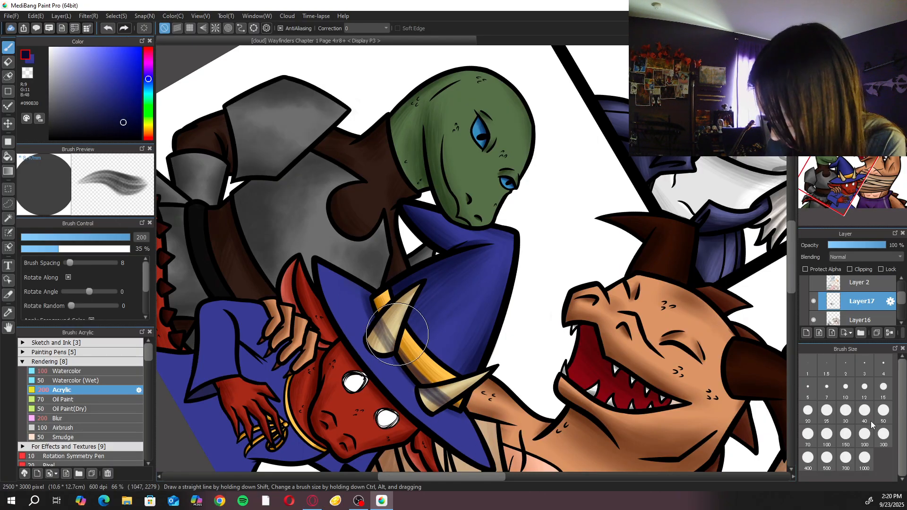
click(883, 434)
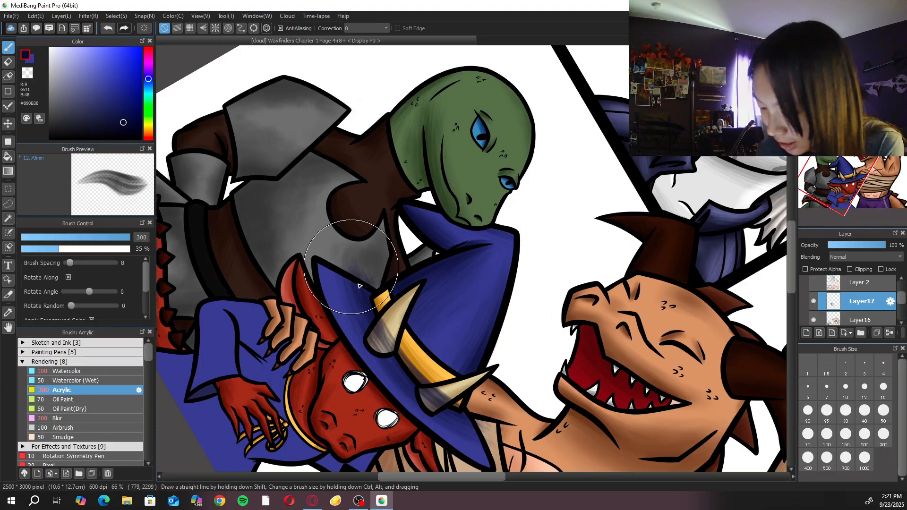
Erase the brim shading's spill from the grey armour, the gold band and both horns with the eraser at size 100
key(e)
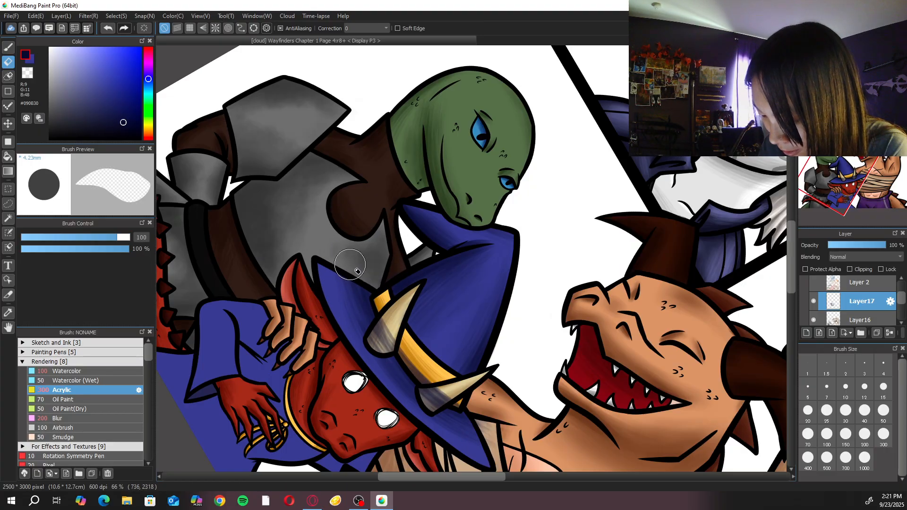
drag(387, 321, 434, 388)
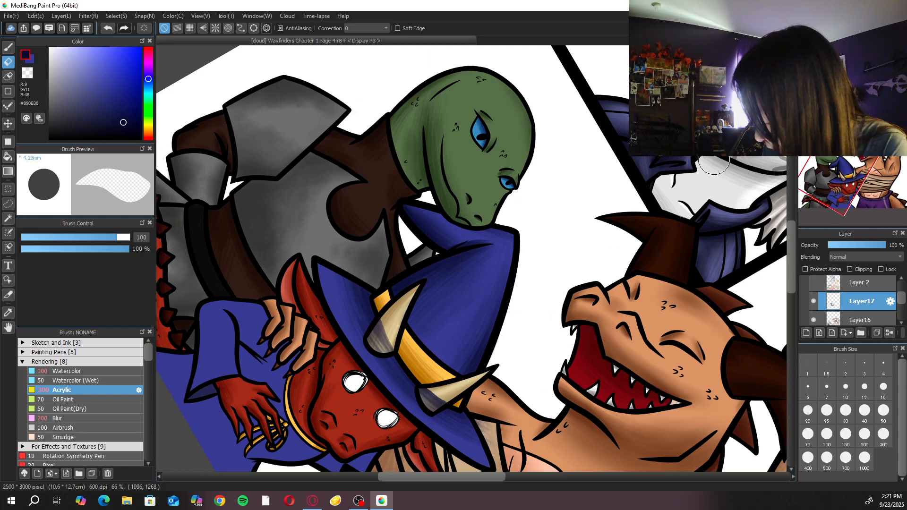
key(Up)
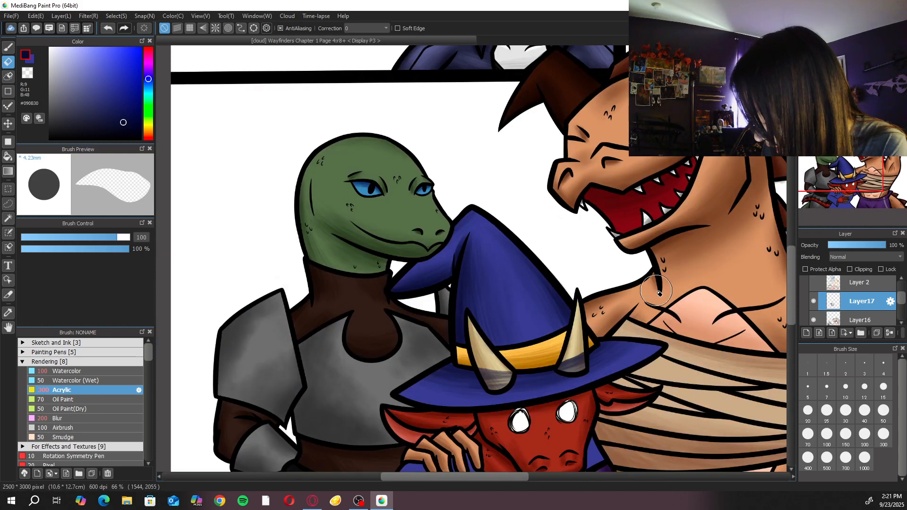
key(ctrl+plus)
drag(620, 431, 637, 422)
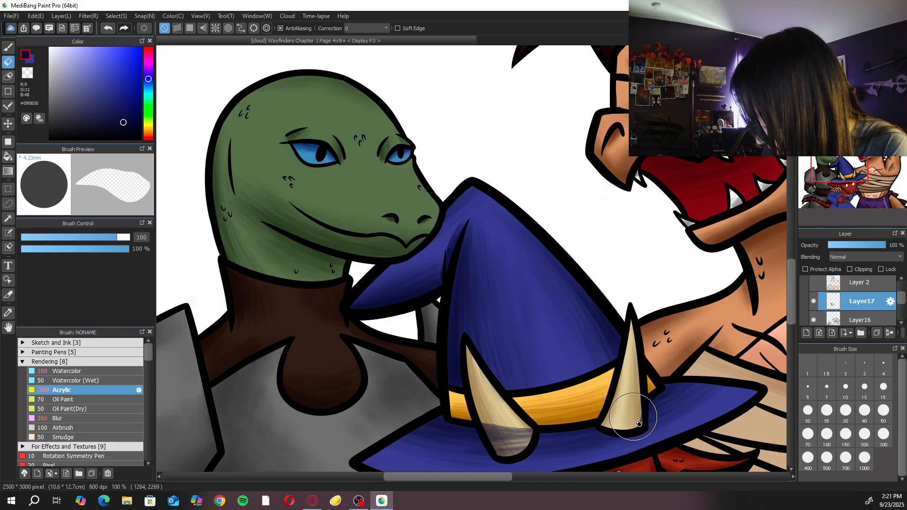
mouse_move(486, 416)
mouse_down()
mouse_move(458, 415)
mouse_move(485, 406)
mouse_move(493, 446)
mouse_move(487, 426)
mouse_move(500, 443)
mouse_move(507, 426)
mouse_move(522, 441)
mouse_move(529, 431)
mouse_move(497, 410)
mouse_move(487, 380)
mouse_up()
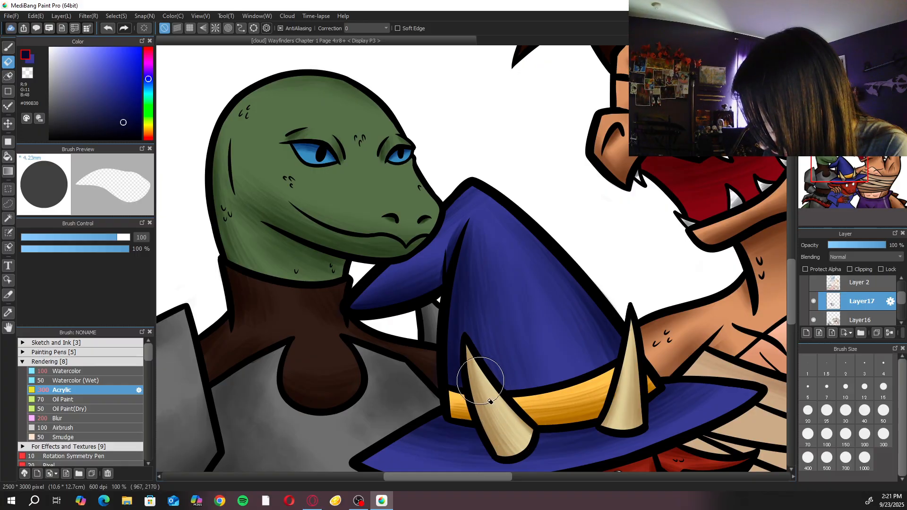
key(ctrl+minus)
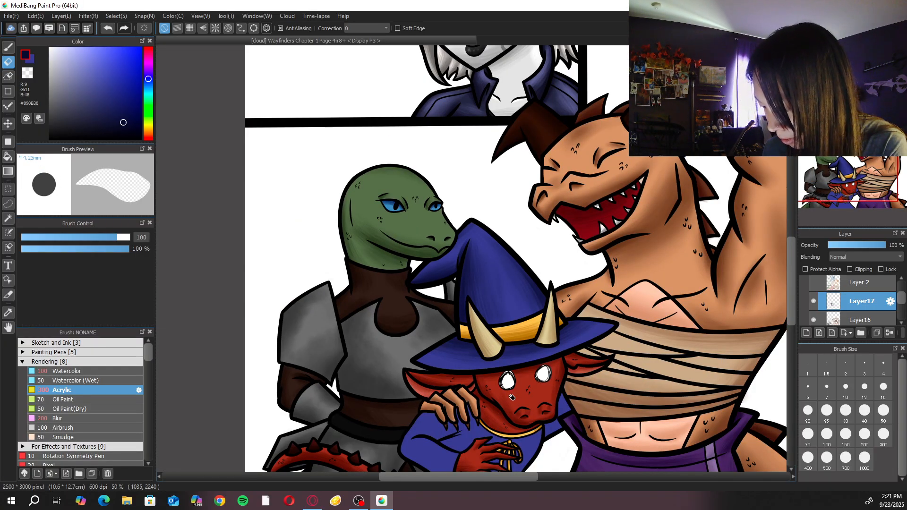
Deepen the navy shading along the wizard hat's brim with the Acrylic brush at size 200
key(b)
key(Right)
key(Right)
key(Right)
key(Right)
key(ctrl+plus)
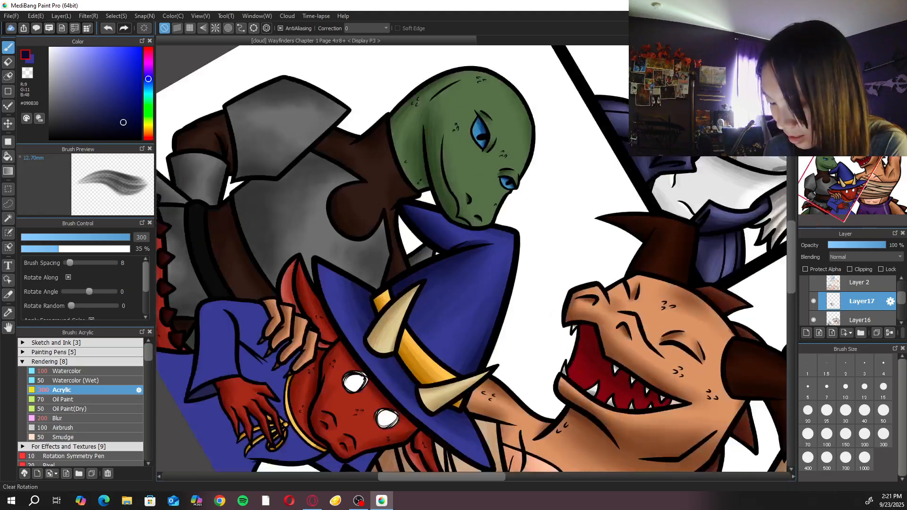
click(864, 434)
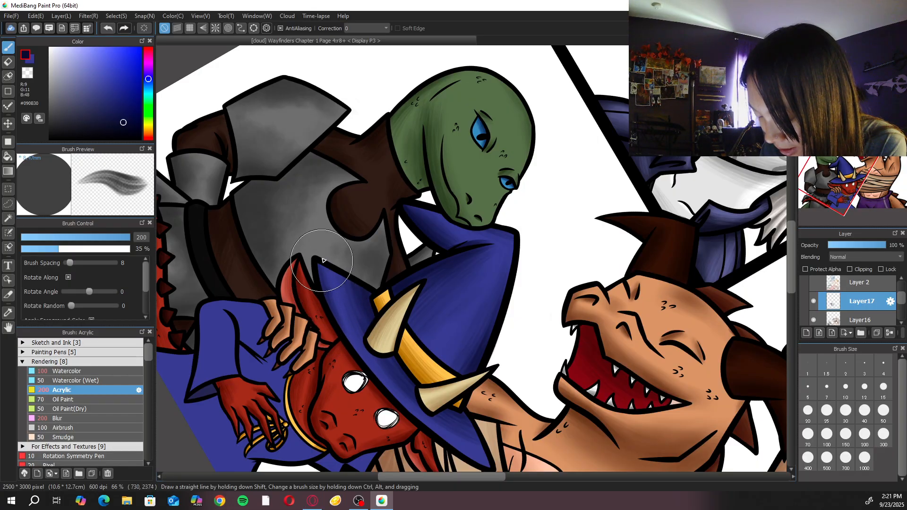
key(Up)
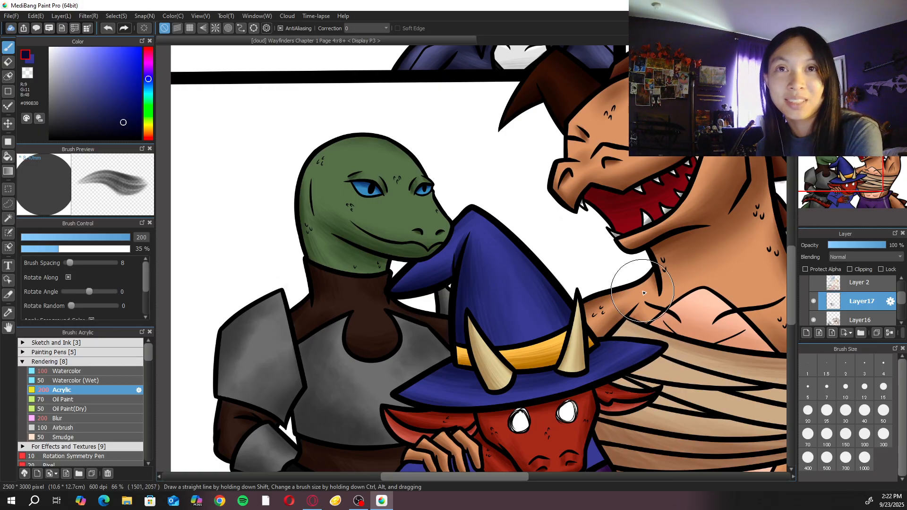
Shade the red character's far sleeve beneath the chin with Acrylic at size 200 and erase its spill over the purple trousers at size 100
scroll(644, 293, down, 5)
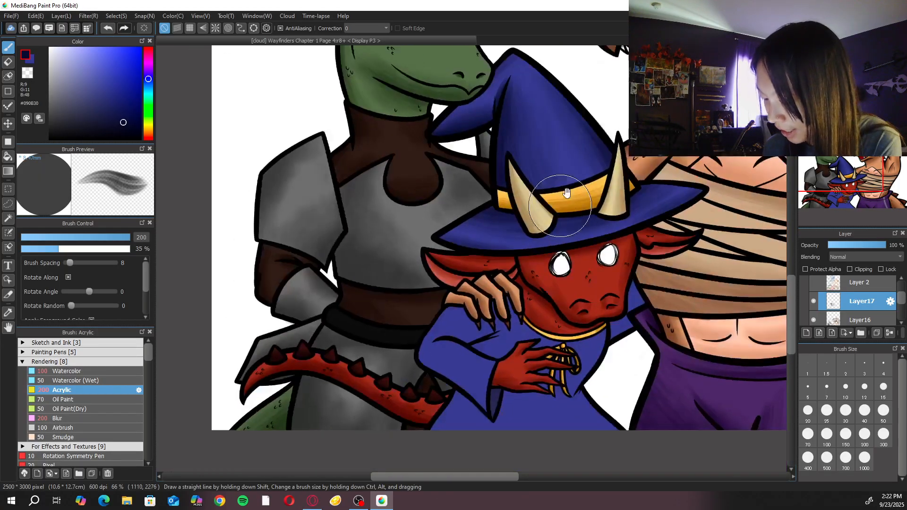
scroll(668, 322, up, 2)
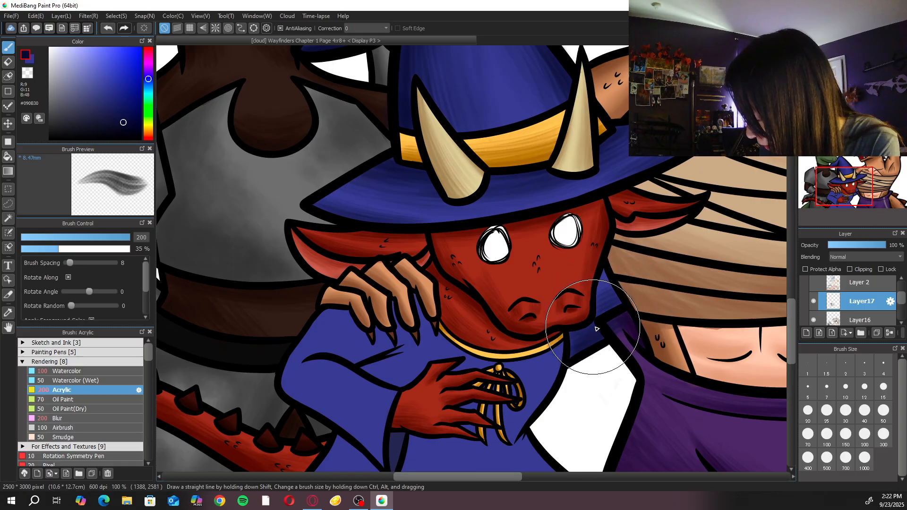
key(e)
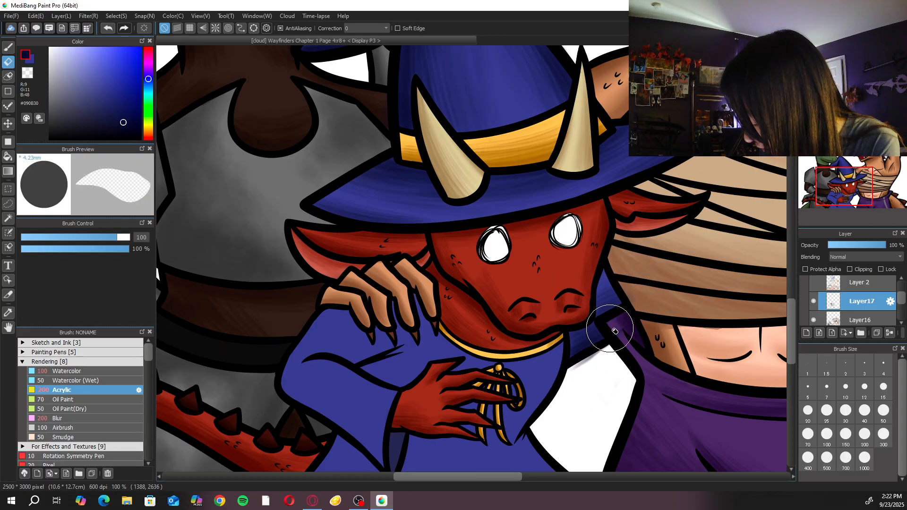
key(b)
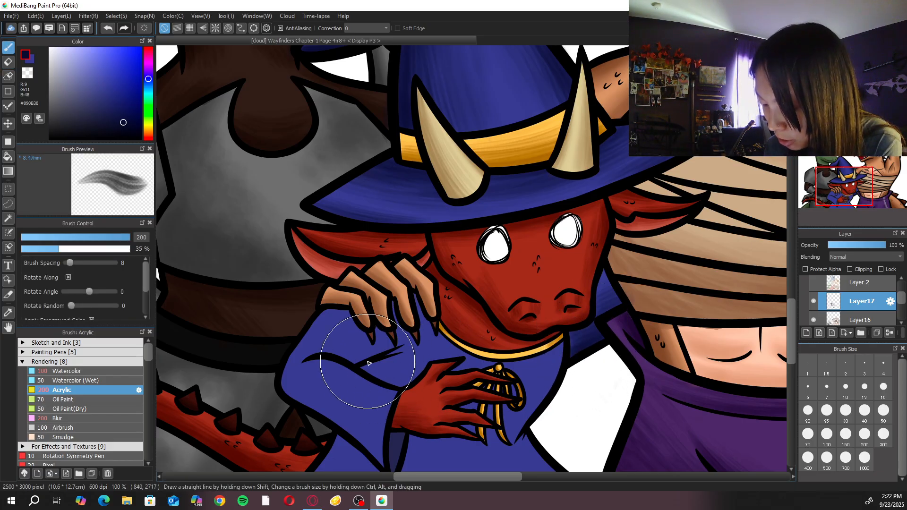
Shade the upper sleeve beneath the tan clawed hand in navy with Acrylic at size 200 and erase spill from the fingers and neck at size 100
drag(526, 367, 596, 271)
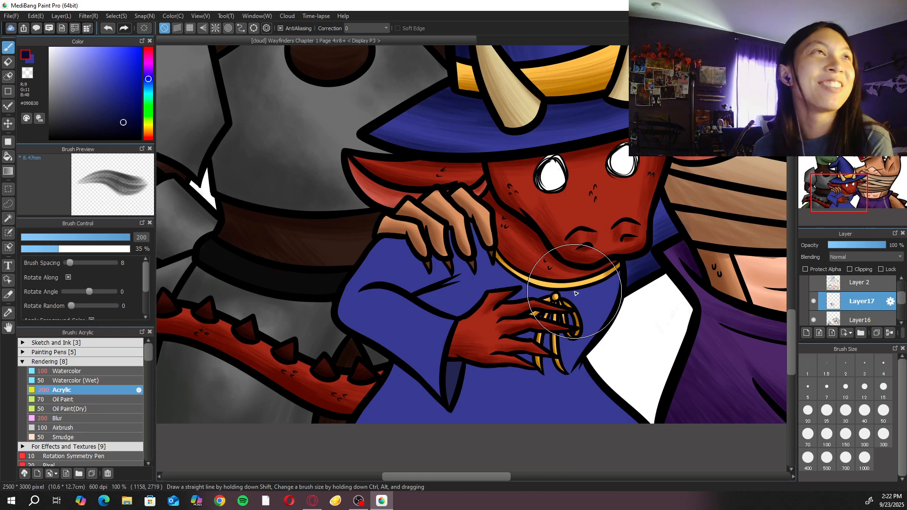
drag(486, 326, 559, 353)
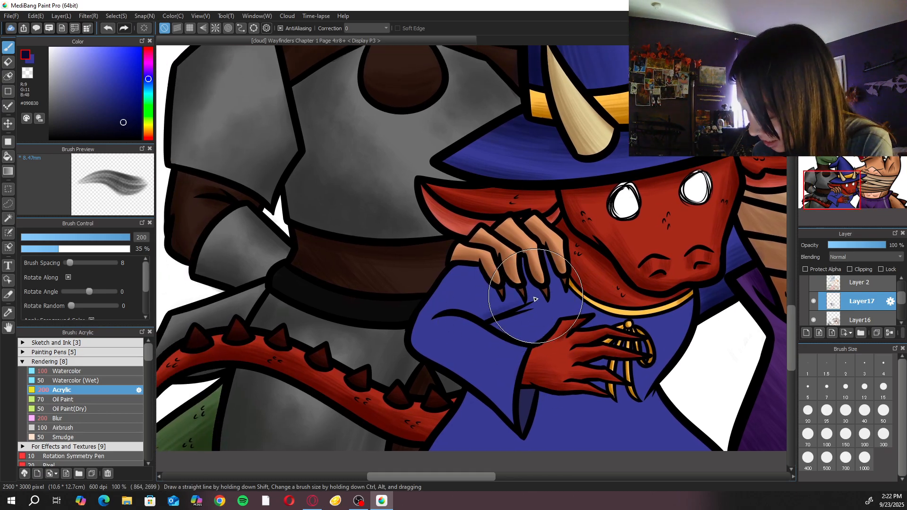
key(Left)
key(Left)
key(Left)
key(Left)
mouse_move(540, 222)
mouse_down()
mouse_move(543, 192)
mouse_move(532, 254)
mouse_move(531, 203)
mouse_move(520, 289)
mouse_move(529, 192)
mouse_move(506, 265)
mouse_move(528, 231)
mouse_move(534, 269)
mouse_up()
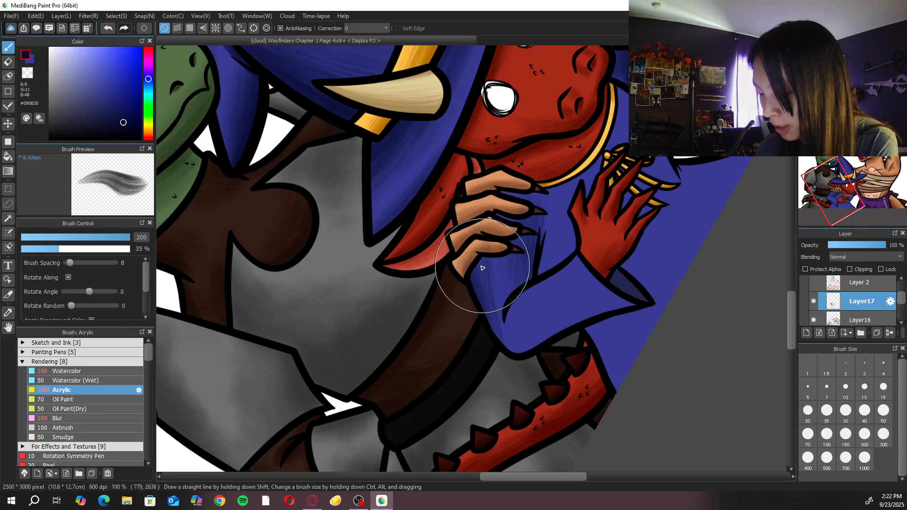
key(e)
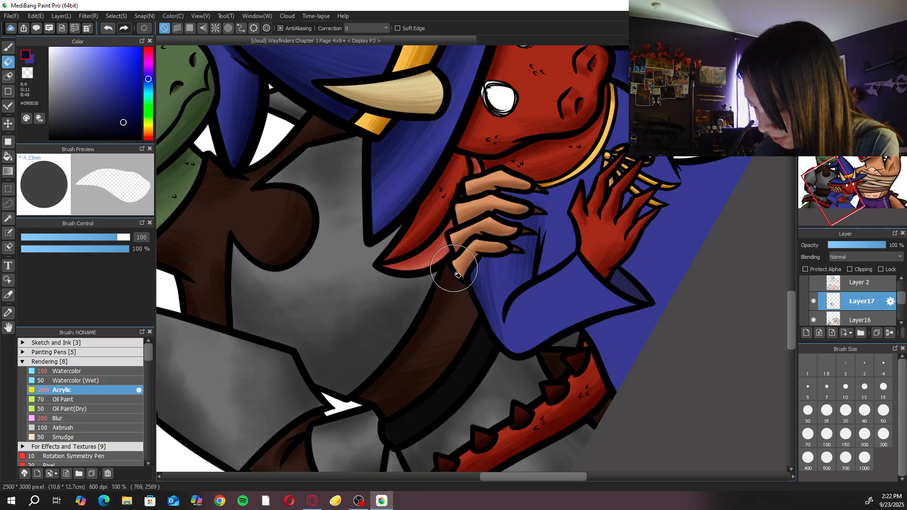
key(b)
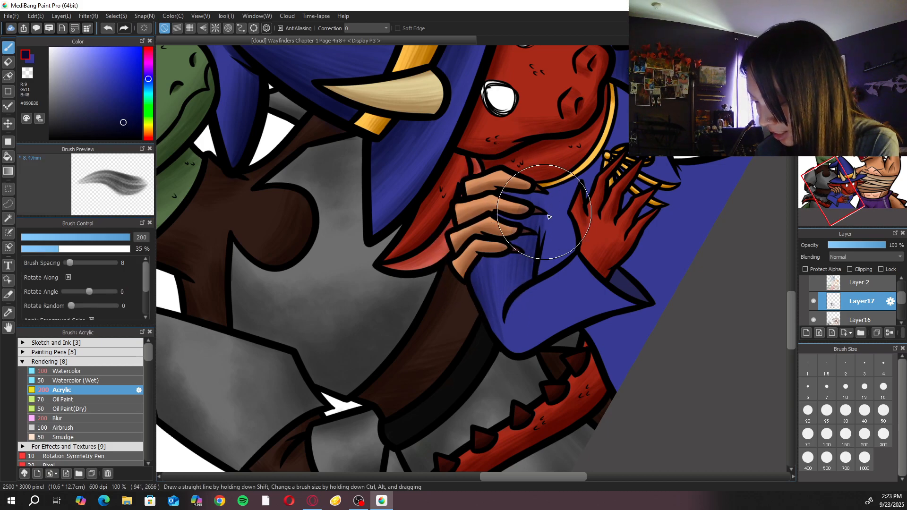
key(e)
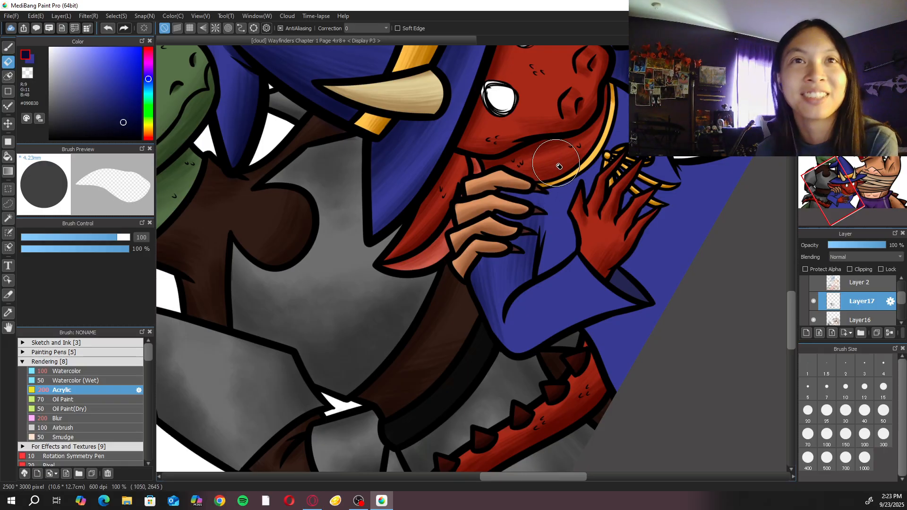
key(b)
Build up navy Acrylic strokes at size 200 along the near forearm sleeve's underside, elbow and cuff
click(871, 53)
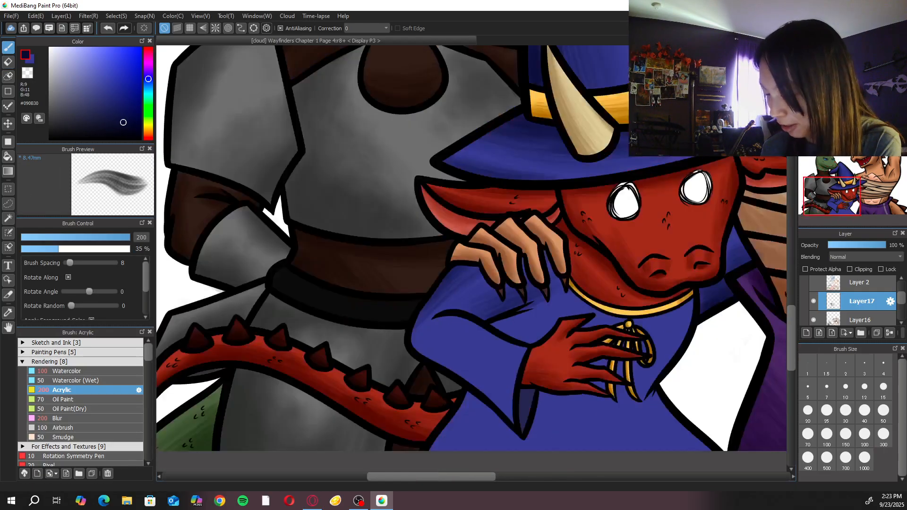
mouse_move(418, 326)
mouse_down()
mouse_move(421, 358)
mouse_move(430, 346)
mouse_move(500, 409)
mouse_up()
drag(436, 354, 491, 403)
drag(442, 356, 487, 397)
drag(413, 341, 461, 378)
mouse_move(411, 312)
mouse_down()
mouse_move(431, 358)
mouse_move(422, 311)
mouse_move(465, 365)
mouse_move(433, 308)
mouse_move(422, 351)
mouse_move(418, 335)
mouse_move(443, 297)
mouse_move(433, 342)
mouse_move(415, 351)
mouse_move(449, 339)
mouse_move(432, 304)
mouse_move(454, 271)
mouse_move(416, 329)
mouse_move(453, 378)
mouse_move(453, 340)
mouse_up()
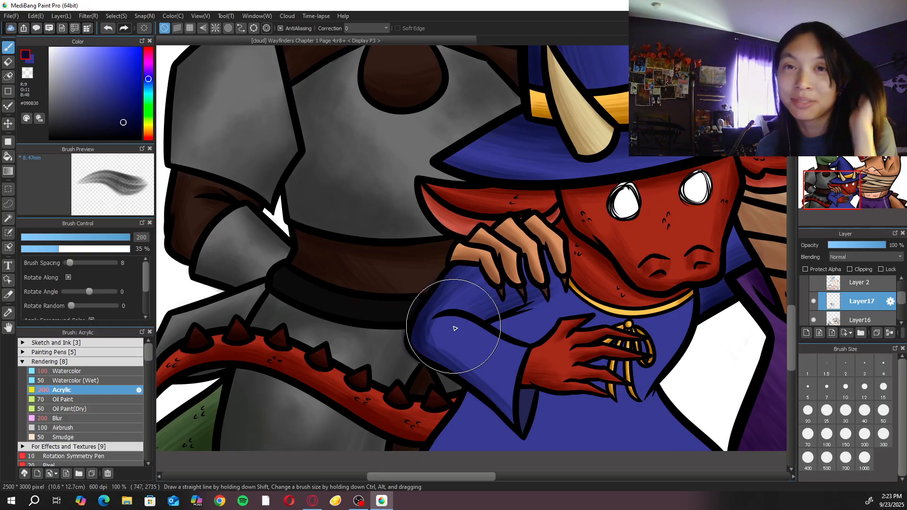
mouse_move(455, 328)
mouse_down()
mouse_move(520, 279)
mouse_move(587, 202)
mouse_up()
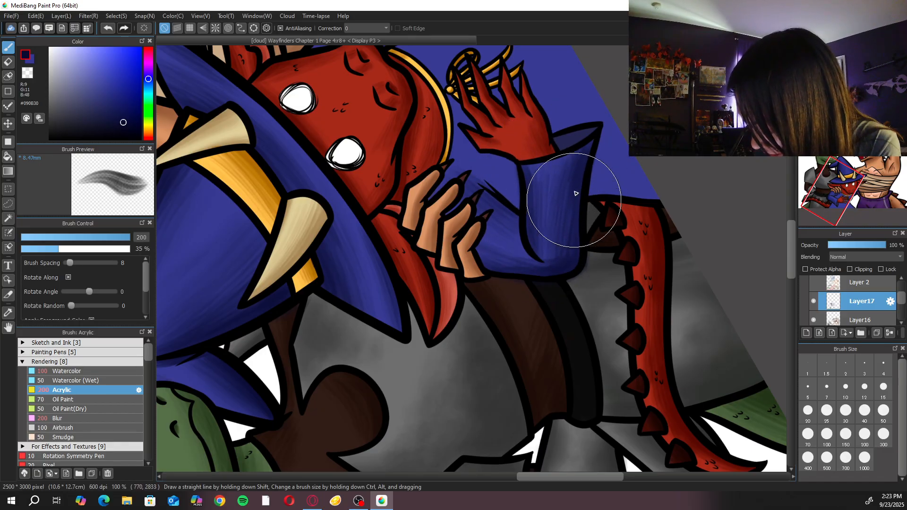
Soften the near sleeve's shading with Blur at size 200 and erase excess around its fold at size 100
click(111, 420)
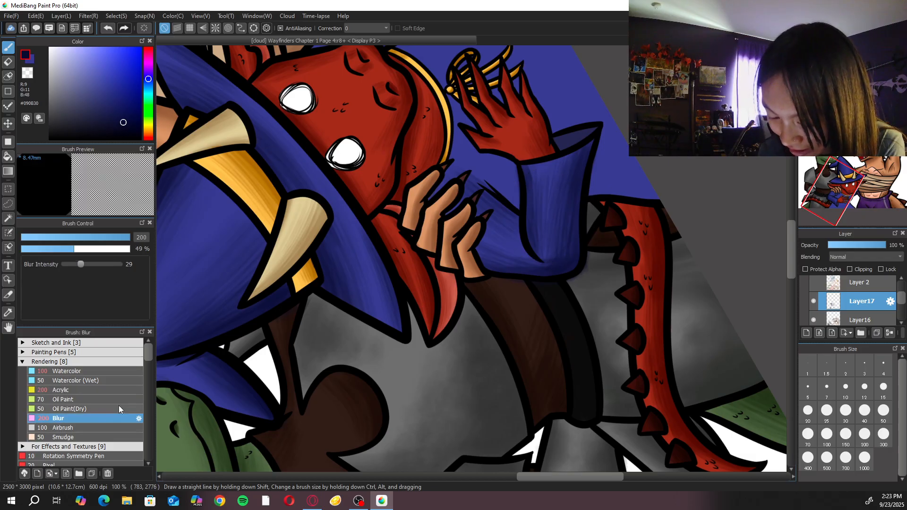
key(e)
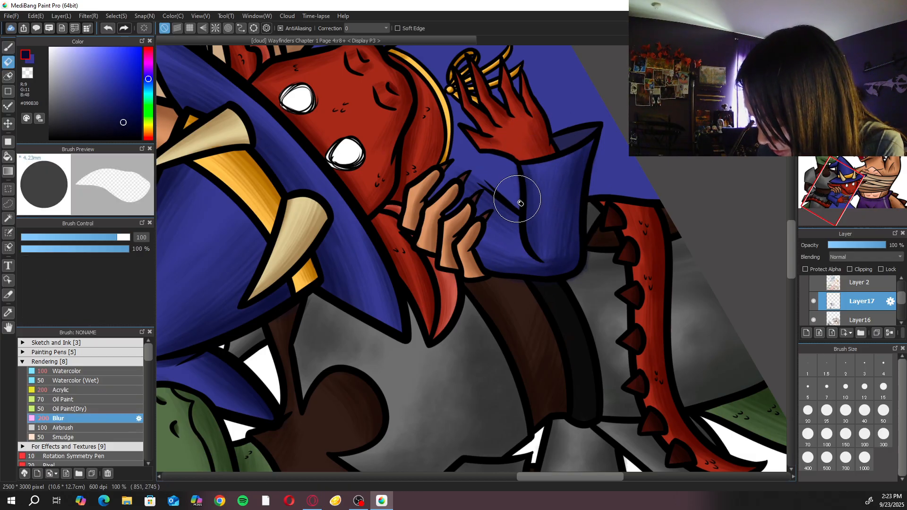
key(b)
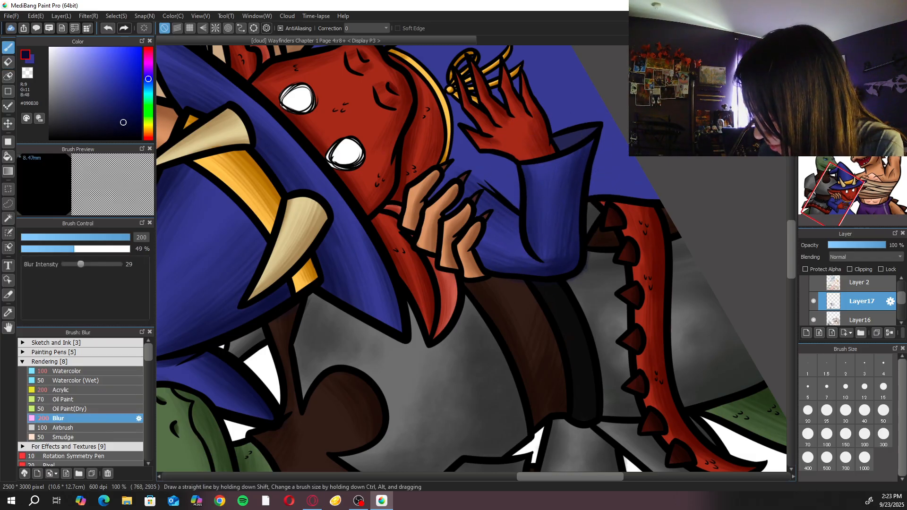
key(ctrl+Right)
key(ctrl+Right)
key(ctrl+minus)
key(ctrl+Right)
key(ctrl+Right)
key(ctrl+plus)
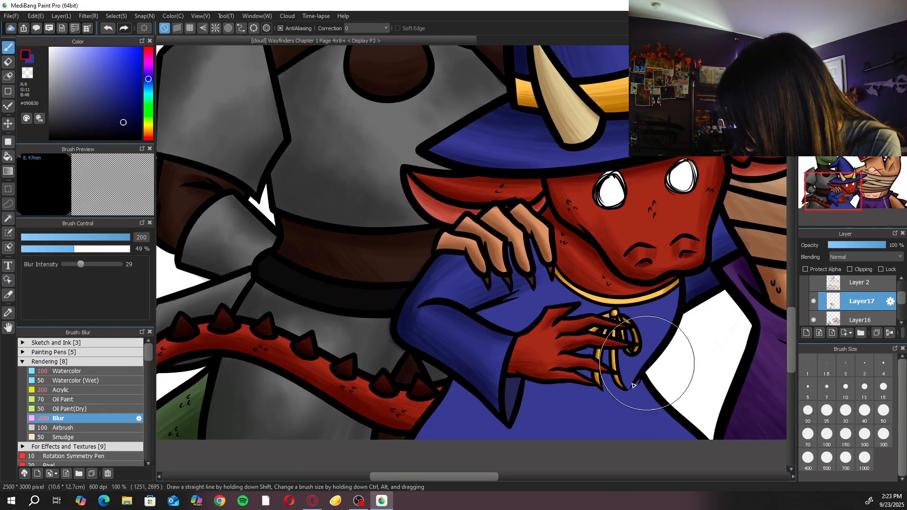
Shade the blue robe's chest and the area beneath the red hand in navy with the Acrylic brush at size 200
click(99, 391)
mouse_move(666, 304)
mouse_down()
mouse_move(637, 374)
mouse_move(678, 293)
mouse_move(627, 386)
mouse_move(648, 358)
mouse_move(665, 306)
mouse_move(612, 403)
mouse_move(671, 292)
mouse_move(616, 375)
mouse_move(674, 296)
mouse_move(649, 337)
mouse_move(642, 349)
mouse_move(651, 322)
mouse_move(601, 398)
mouse_move(659, 315)
mouse_move(616, 373)
mouse_move(650, 355)
mouse_move(604, 402)
mouse_move(660, 303)
mouse_move(610, 370)
mouse_move(675, 292)
mouse_move(663, 337)
mouse_move(676, 293)
mouse_move(627, 349)
mouse_move(641, 318)
mouse_move(600, 326)
mouse_move(477, 316)
mouse_move(541, 295)
mouse_move(528, 301)
mouse_move(562, 392)
mouse_move(535, 393)
mouse_move(619, 394)
mouse_move(522, 397)
mouse_move(616, 376)
mouse_move(566, 411)
mouse_up()
key(Right)
key(Right)
key(Right)
key(Right)
key(Right)
key(Right)
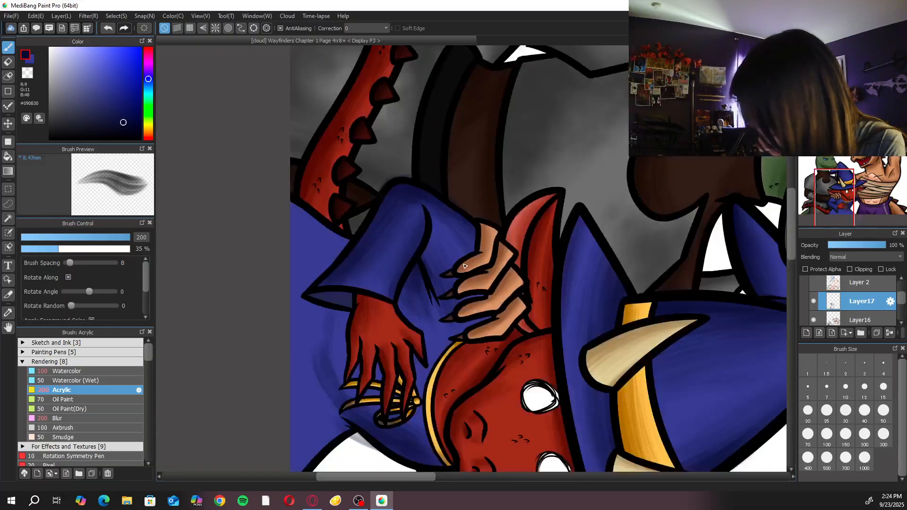
mouse_move(330, 314)
mouse_down()
mouse_move(353, 406)
mouse_move(314, 346)
mouse_move(352, 408)
mouse_move(331, 410)
mouse_move(321, 379)
mouse_move(317, 393)
mouse_move(330, 386)
mouse_move(327, 307)
mouse_up()
mouse_move(329, 367)
mouse_down()
mouse_move(334, 310)
mouse_move(358, 404)
mouse_move(344, 305)
mouse_move(345, 382)
mouse_move(333, 310)
mouse_up()
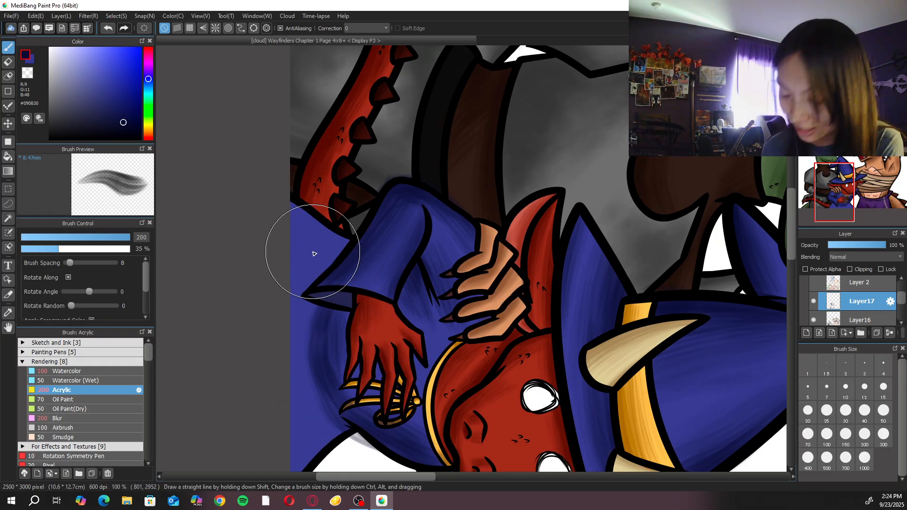
key(e)
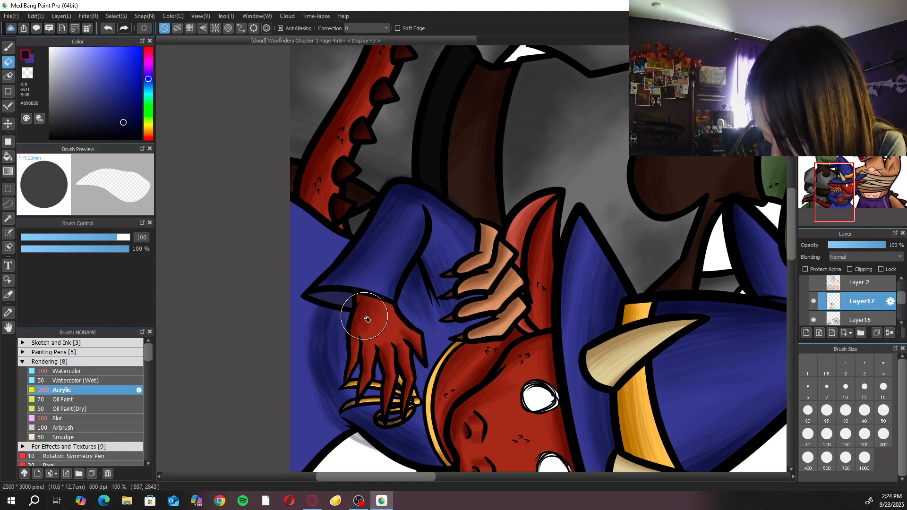
key(b)
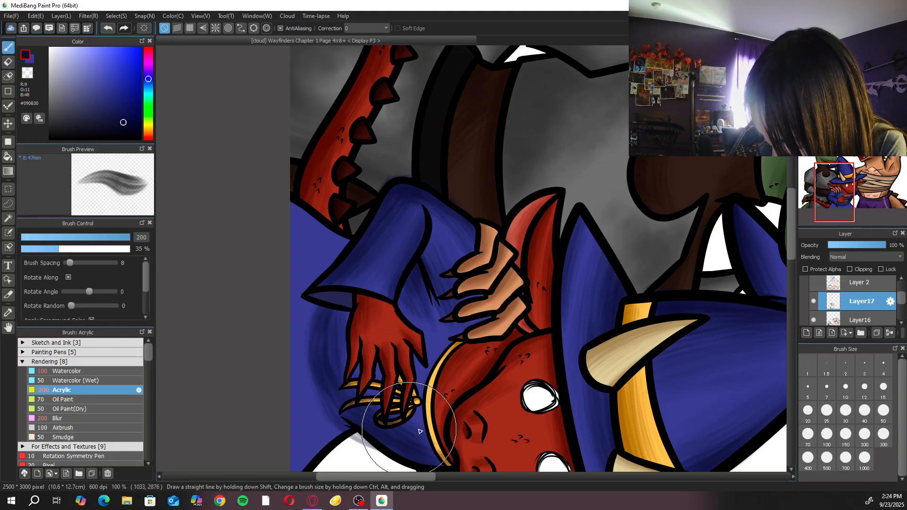
key(Up)
mouse_move(636, 319)
mouse_down()
mouse_move(505, 314)
mouse_move(537, 307)
mouse_move(609, 388)
mouse_move(548, 399)
mouse_move(587, 395)
mouse_up()
Erase the robe shading's spill from the red hand and gold pendant with the eraser at sizes 100 and 50
key(e)
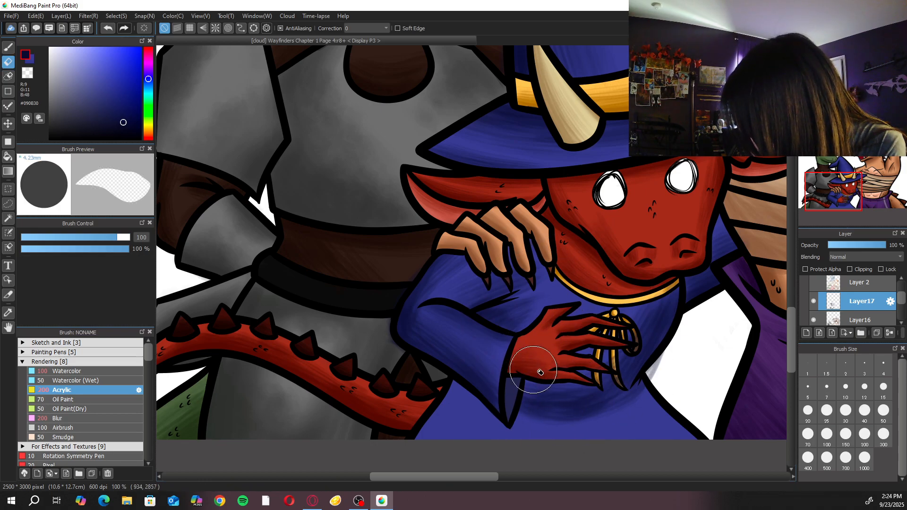
key(ctrl+plus)
key(bracketleft)
key(bracketleft)
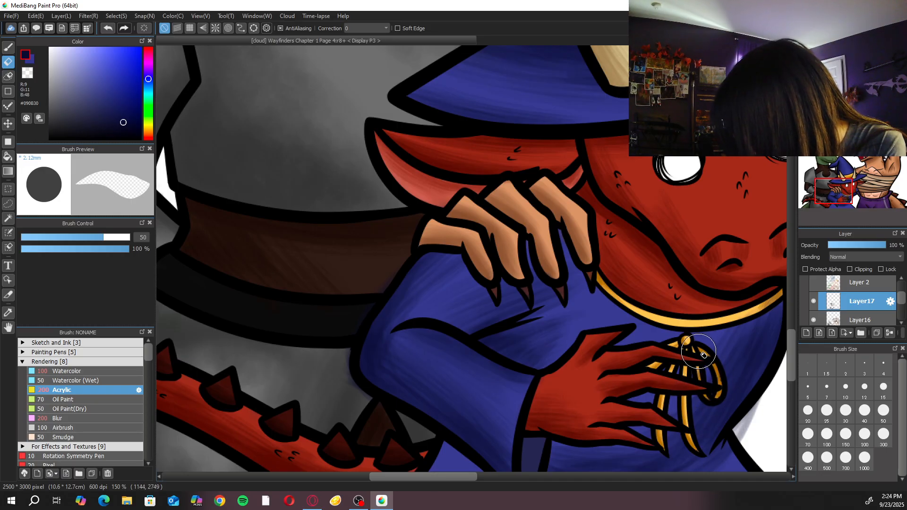
key(ctrl+minus)
key(ctrl+minus)
Erase stray navy shading from the white gap beside the robe and the belt near the sleeve at size 50
key(b)
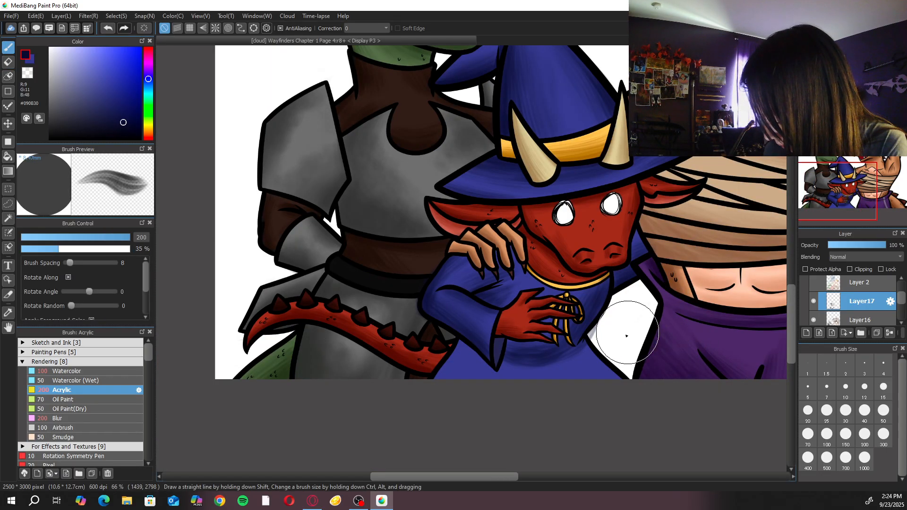
key(e)
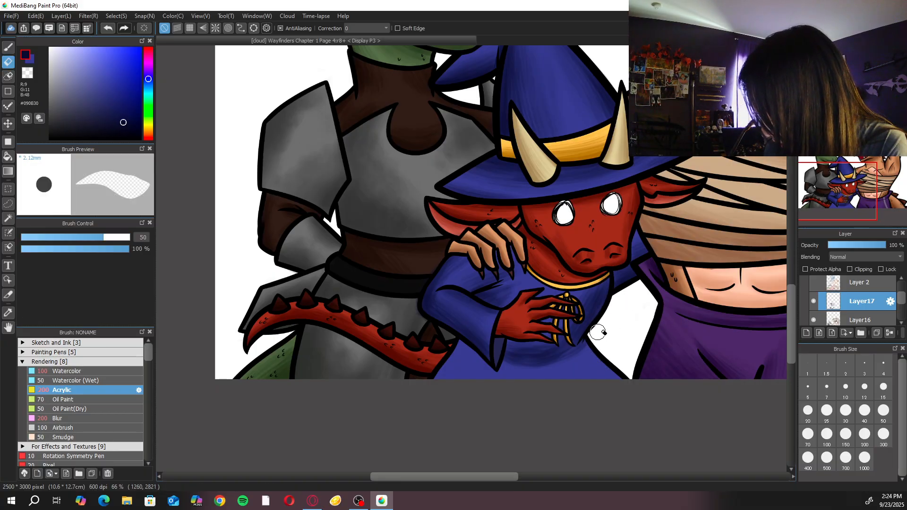
key(b)
key(ctrl+alt+Right)
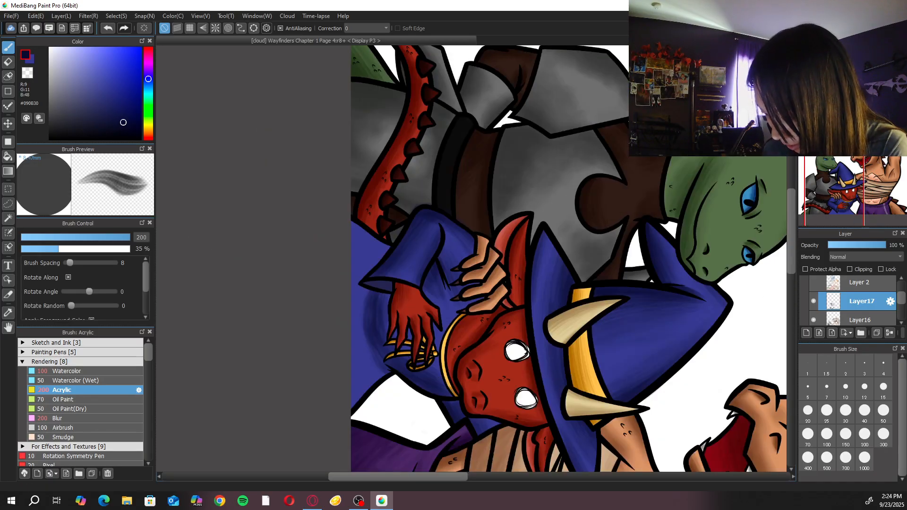
key(e)
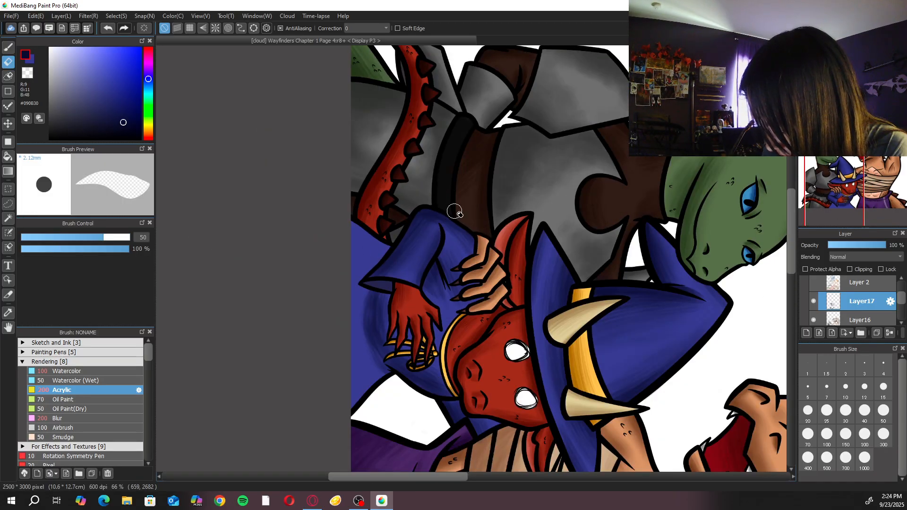
Shade the robe's lower part beneath the sleeve and hand with navy Acrylic strokes at size 200
key(b)
mouse_move(348, 400)
mouse_down()
mouse_move(352, 305)
mouse_move(367, 396)
mouse_move(366, 380)
mouse_move(378, 383)
mouse_move(352, 306)
mouse_move(353, 330)
mouse_move(357, 271)
mouse_move(359, 339)
mouse_move(355, 227)
mouse_move(348, 306)
mouse_move(357, 214)
mouse_move(357, 330)
mouse_move(357, 269)
mouse_move(371, 215)
mouse_move(380, 240)
mouse_move(361, 259)
mouse_move(362, 320)
mouse_move(365, 304)
mouse_move(358, 331)
mouse_move(353, 304)
mouse_move(351, 360)
mouse_move(353, 214)
mouse_move(358, 291)
mouse_up()
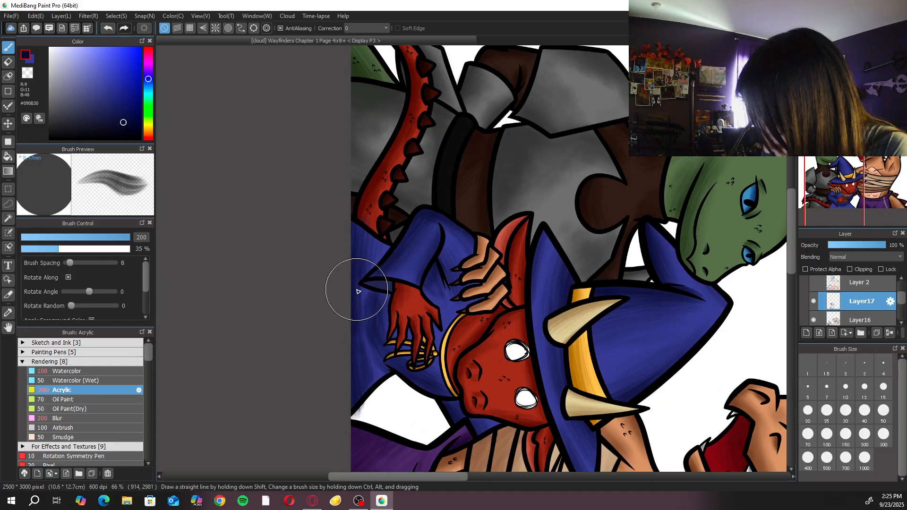
click(861, 53)
click(807, 53)
mouse_move(516, 424)
mouse_down()
mouse_move(652, 406)
mouse_move(575, 423)
mouse_move(597, 415)
mouse_up()
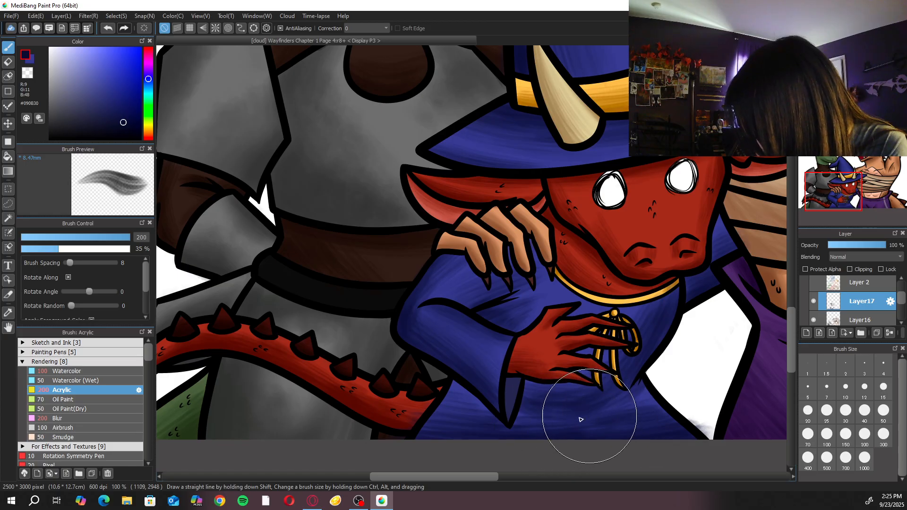
Touch up the navy shading on the lower robe with the Acrylic brush at sizes 20 and 50
click(807, 410)
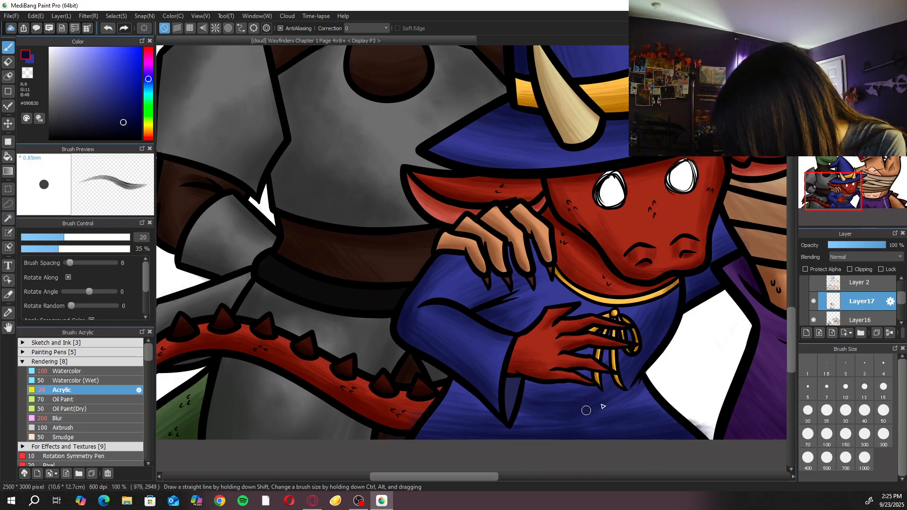
click(873, 53)
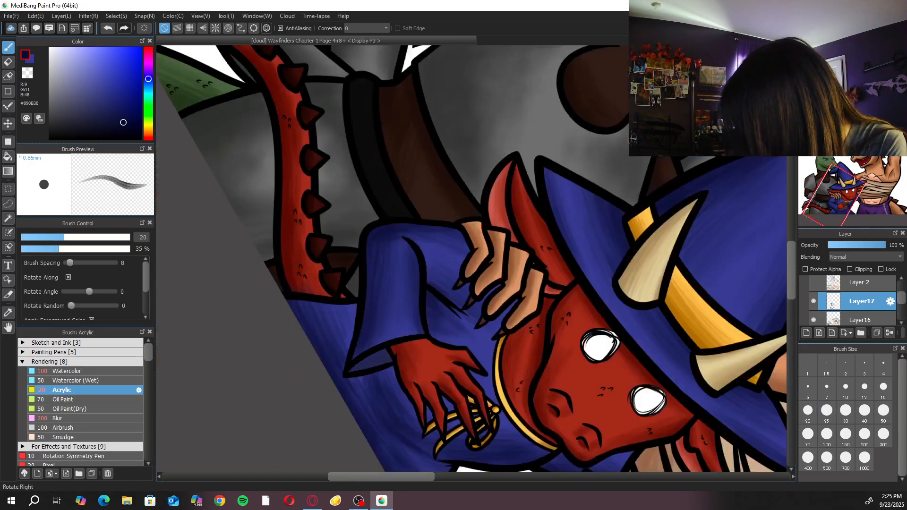
click(873, 53)
click(883, 410)
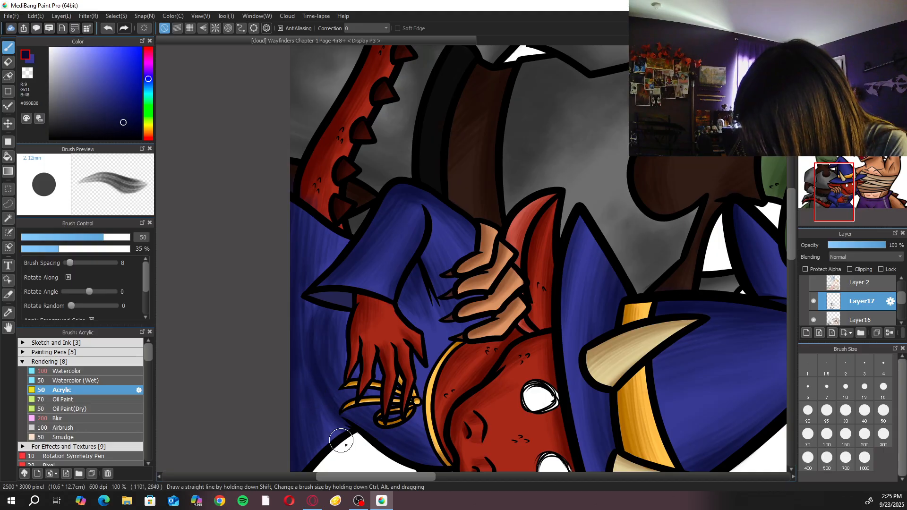
key(Up)
Examine the blue robe's shading around the sleeve, red hand and gold pendant for spill, with the eraser ready at size 50
key(e)
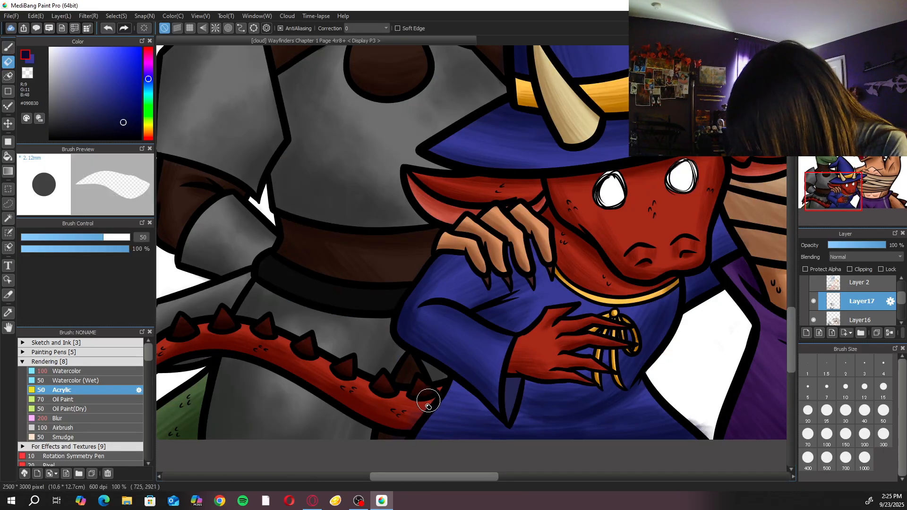
scroll(694, 421, down, 2)
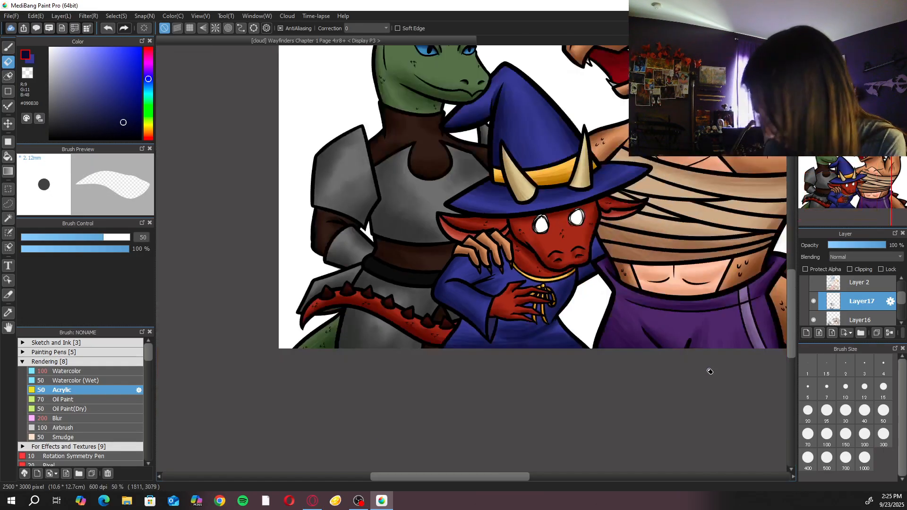
drag(575, 317, 560, 313)
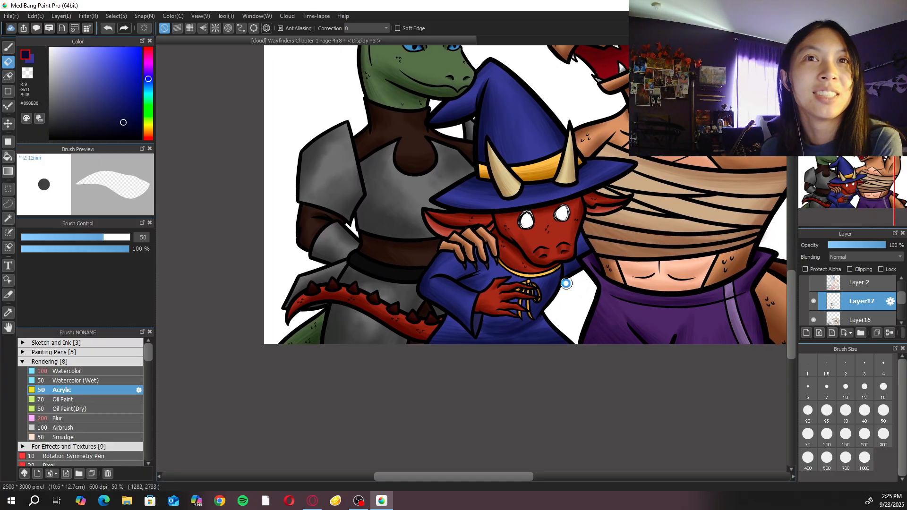
scroll(567, 283, up, 3)
scroll(567, 287, up, 1)
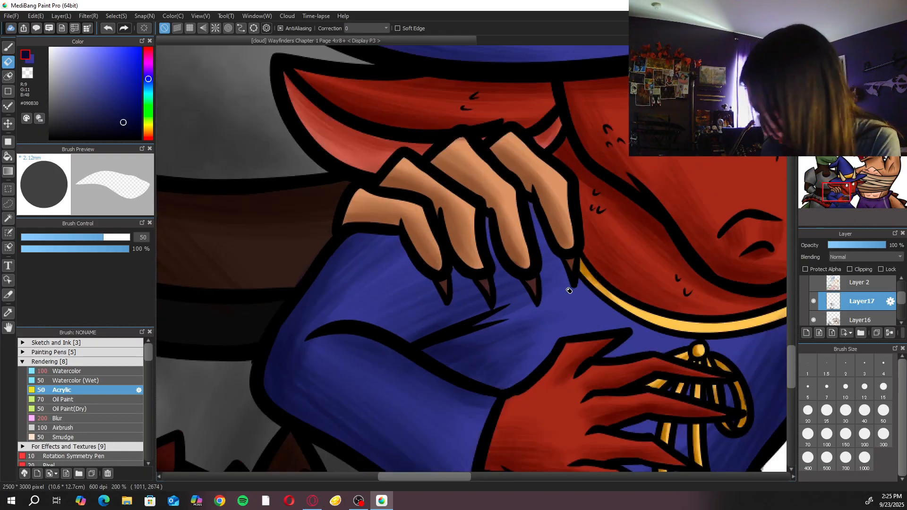
drag(741, 338, 650, 240)
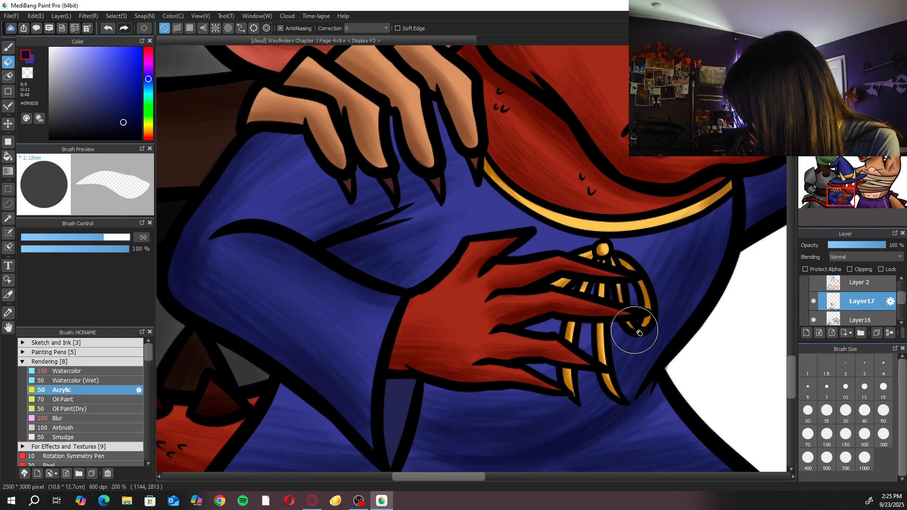
scroll(634, 330, down, 4)
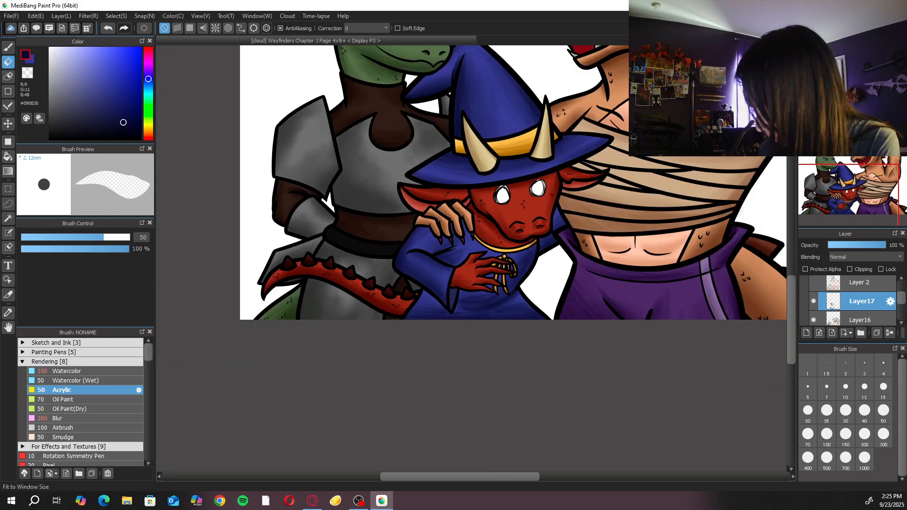
Add a new empty layer above Layer16, set its blending to Add, and save the page
click(830, 53)
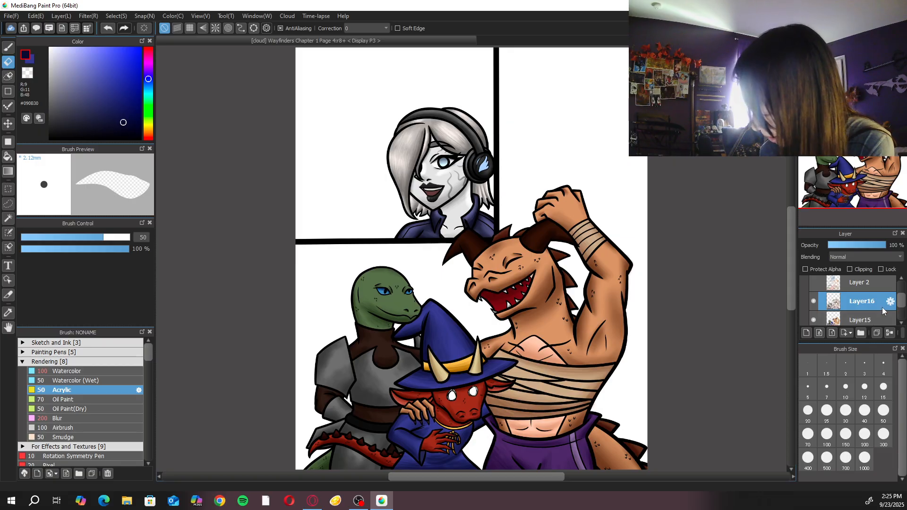
click(853, 258)
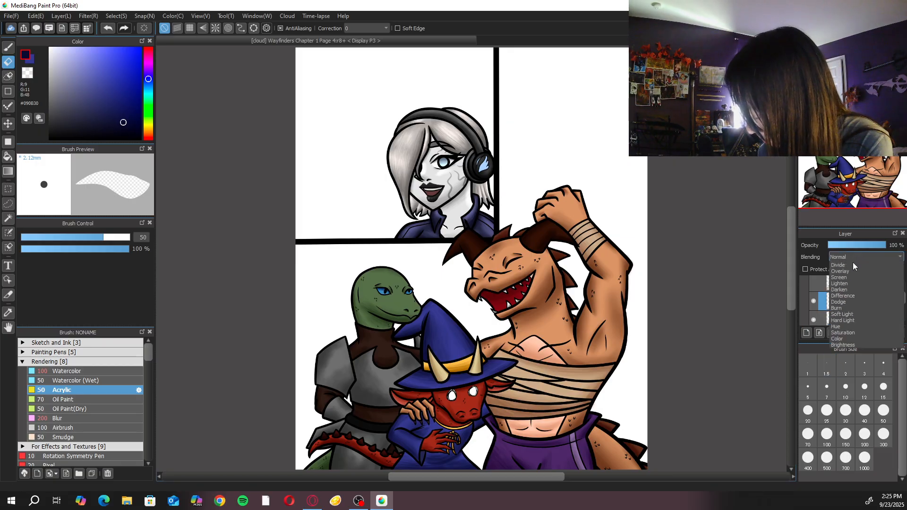
click(849, 278)
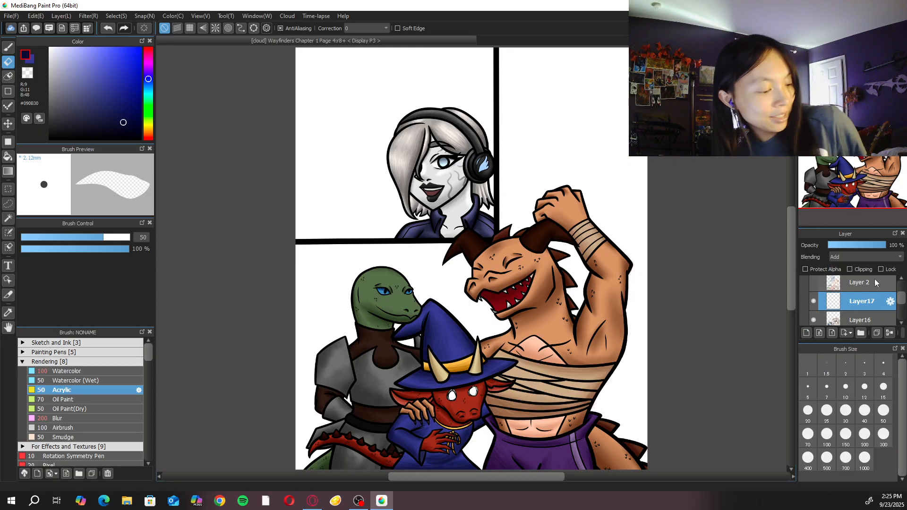
key(ctrl+s)
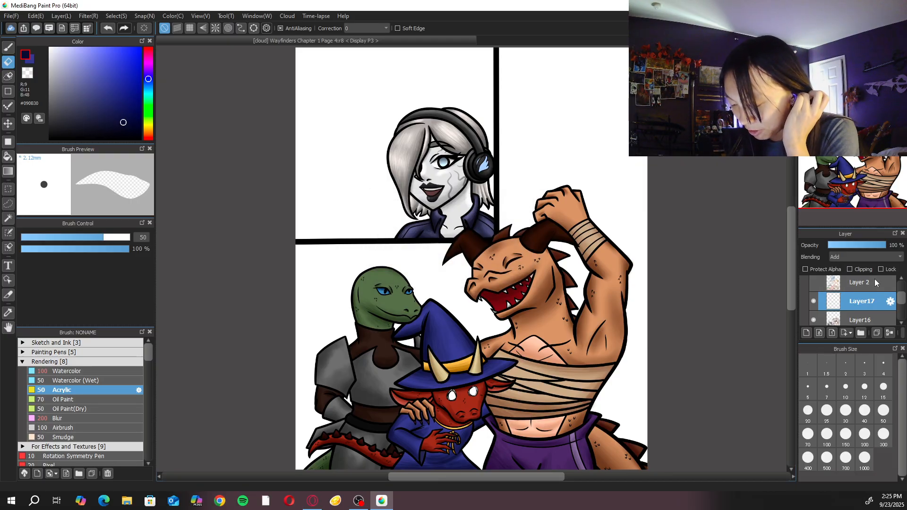
Change the canvas background colour to dark grey
click(200, 16)
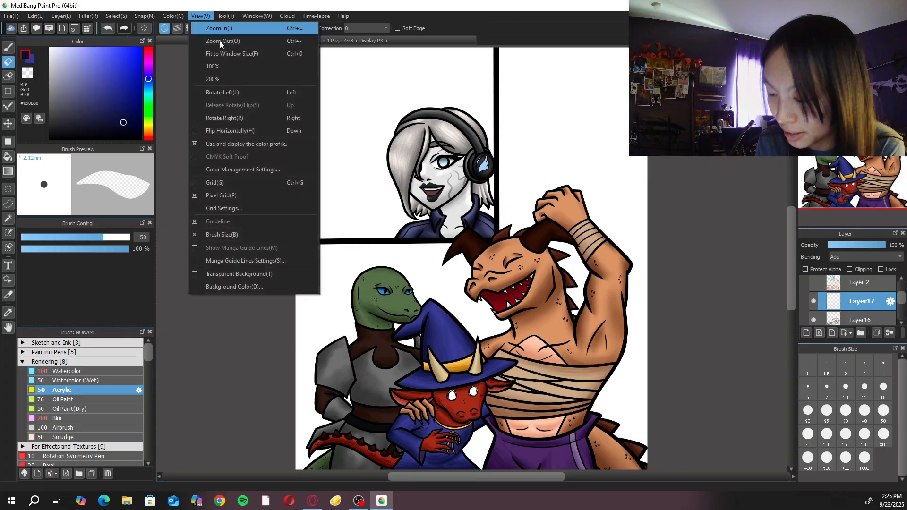
click(254, 280)
drag(444, 270, 367, 266)
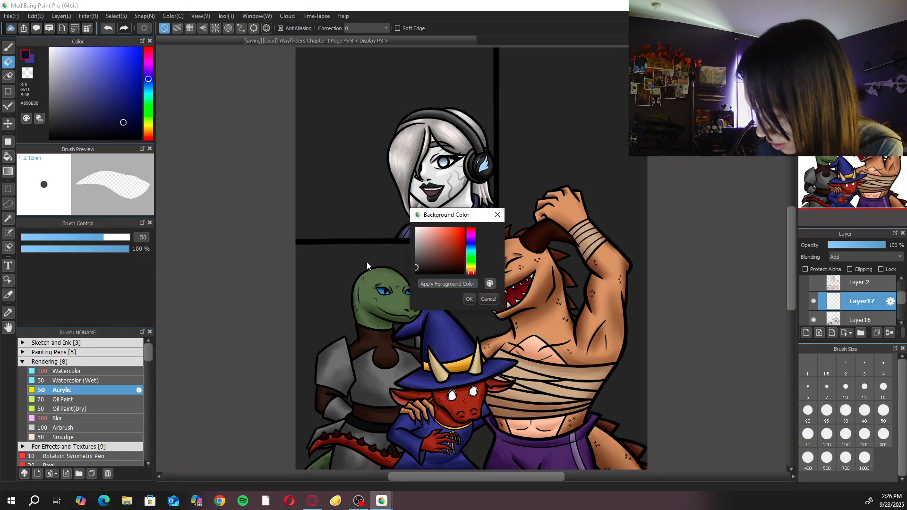
click(469, 299)
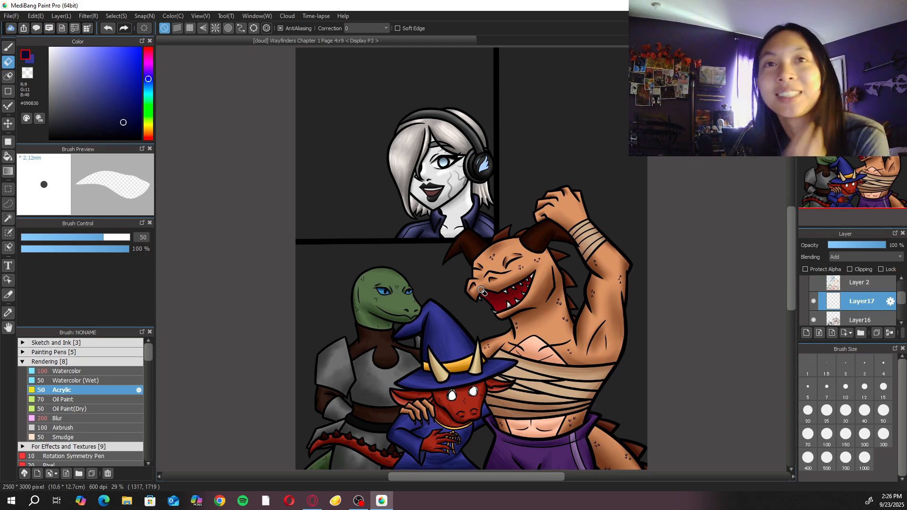
Sample the orange character's skin tone and paint glowing highlights around the large closed eye with Watercolor (Wet) at size 100
scroll(480, 289, up, 5)
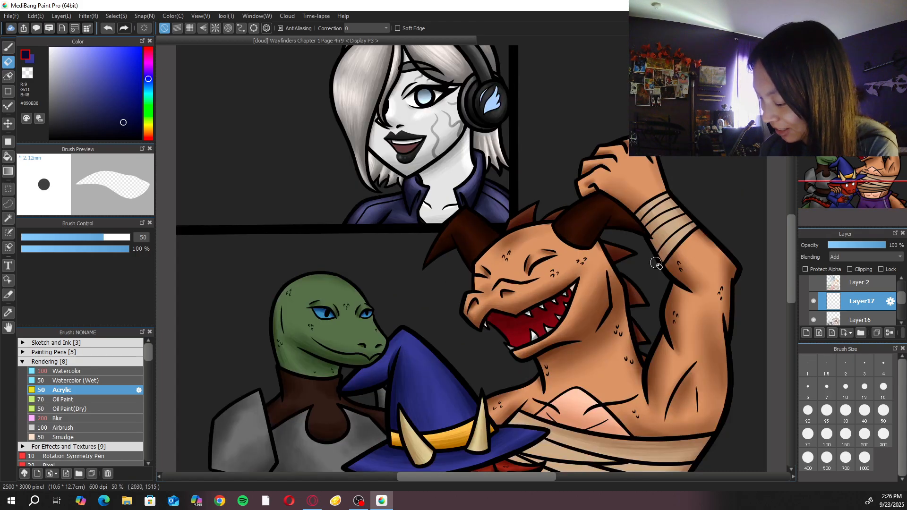
alt+click(658, 268)
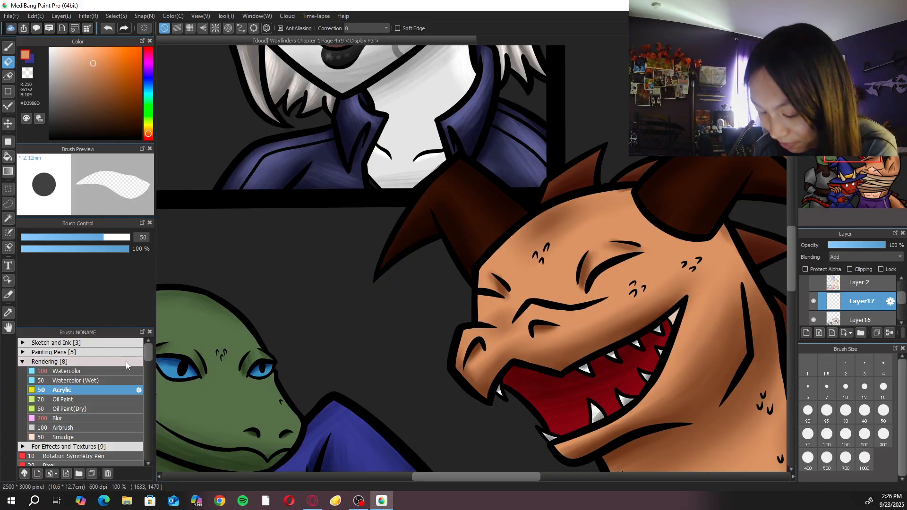
click(111, 380)
key(b)
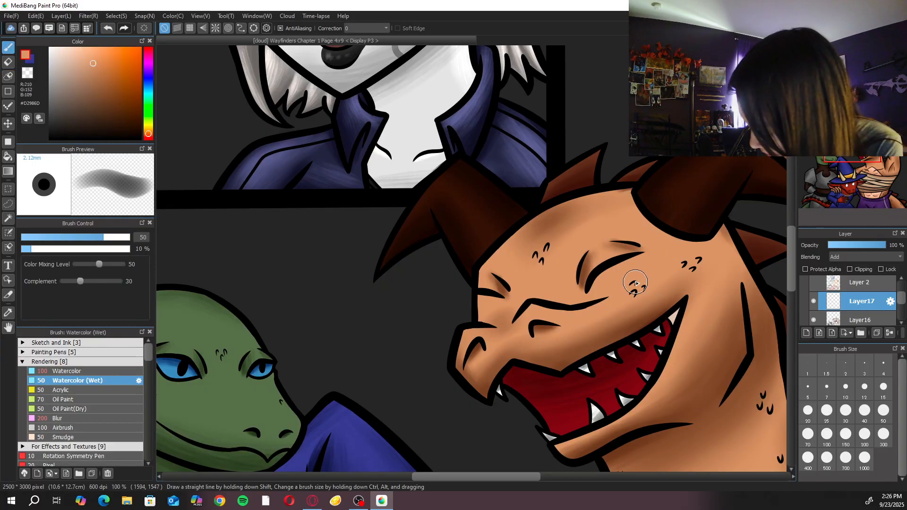
click(826, 436)
mouse_move(616, 281)
mouse_down()
mouse_move(660, 269)
mouse_move(623, 302)
mouse_move(660, 272)
mouse_move(663, 257)
mouse_move(617, 275)
mouse_move(650, 259)
mouse_move(697, 257)
mouse_move(652, 252)
mouse_move(651, 268)
mouse_move(681, 257)
mouse_up()
Add highlights beside the smaller closed eye and along the snout ridge and nose with Watercolor (Wet) at size 50
click(883, 410)
key(ctrl+plus)
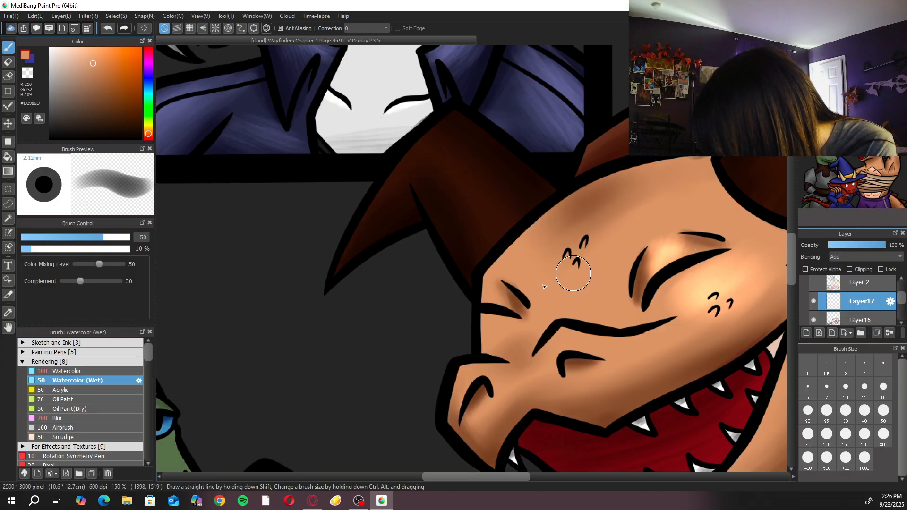
drag(503, 302, 493, 301)
mouse_move(568, 330)
mouse_down()
mouse_move(543, 344)
mouse_move(678, 329)
mouse_up()
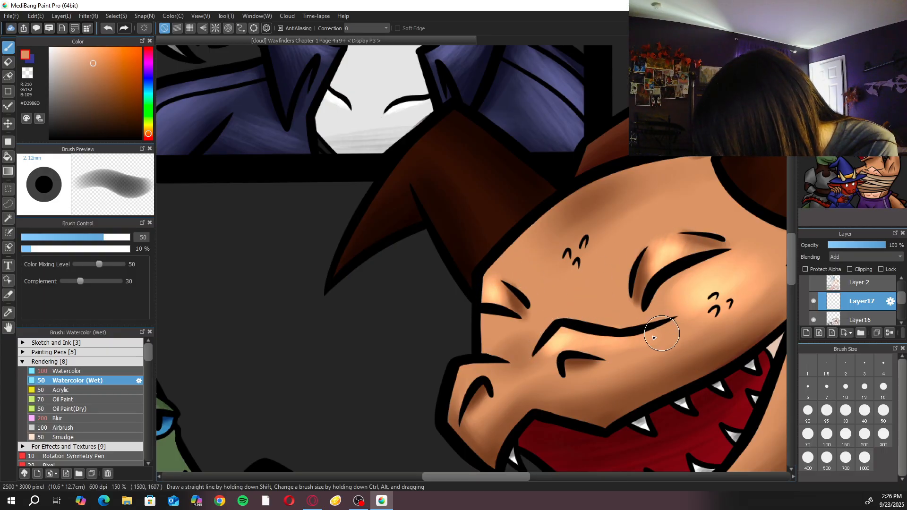
mouse_move(496, 367)
mouse_down()
mouse_move(451, 416)
mouse_move(498, 369)
mouse_up()
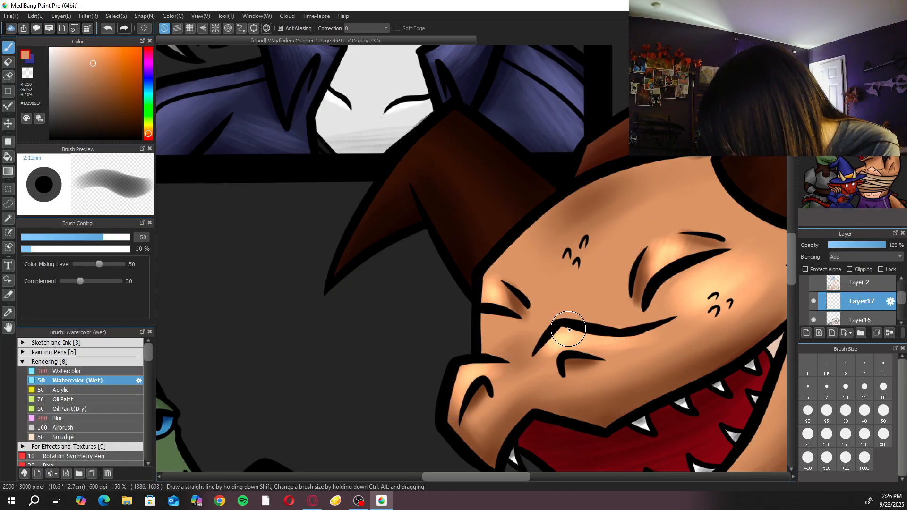
Highlight the orange character's forehead and brow with Watercolor (Wet) at size 100, erasing spill near the head spikes at size 50
scroll(474, 264, down, 2)
key(bracketright)
key(bracketright)
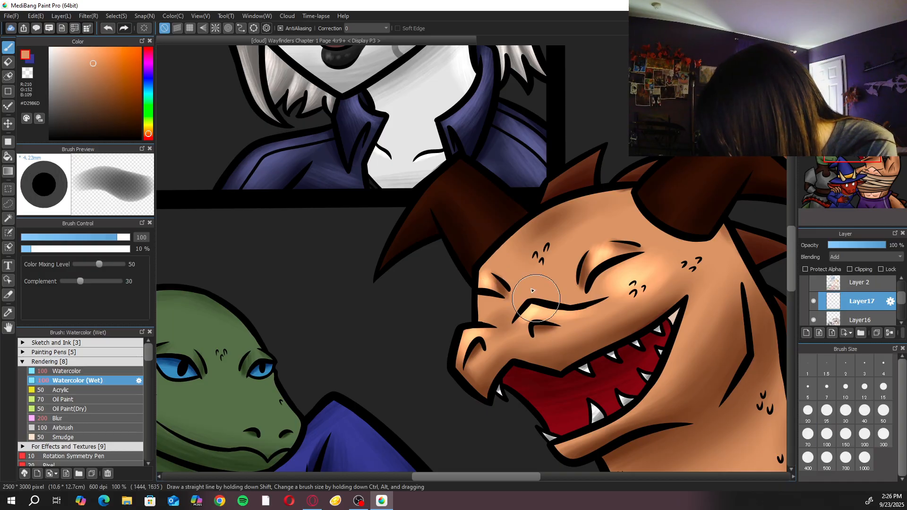
mouse_move(532, 264)
mouse_down()
mouse_move(579, 246)
mouse_move(616, 207)
mouse_move(589, 202)
mouse_move(601, 188)
mouse_move(636, 186)
mouse_up()
key(e)
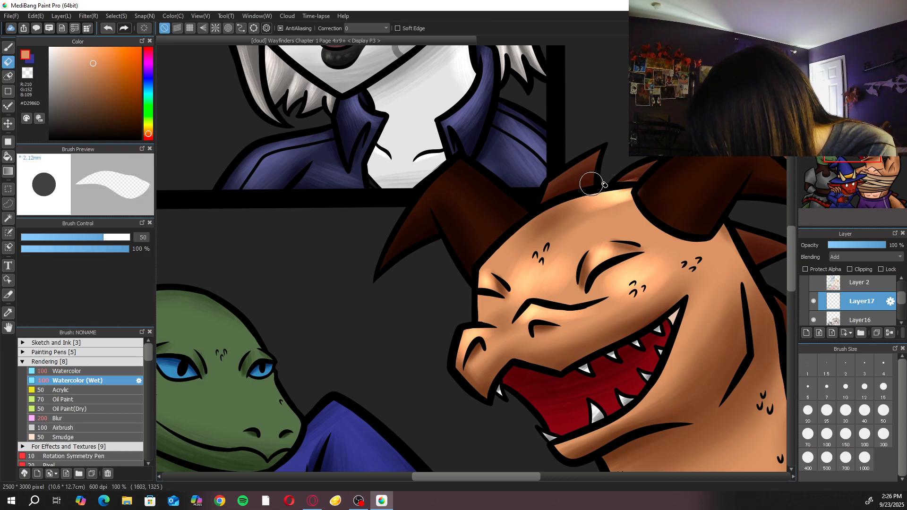
key(b)
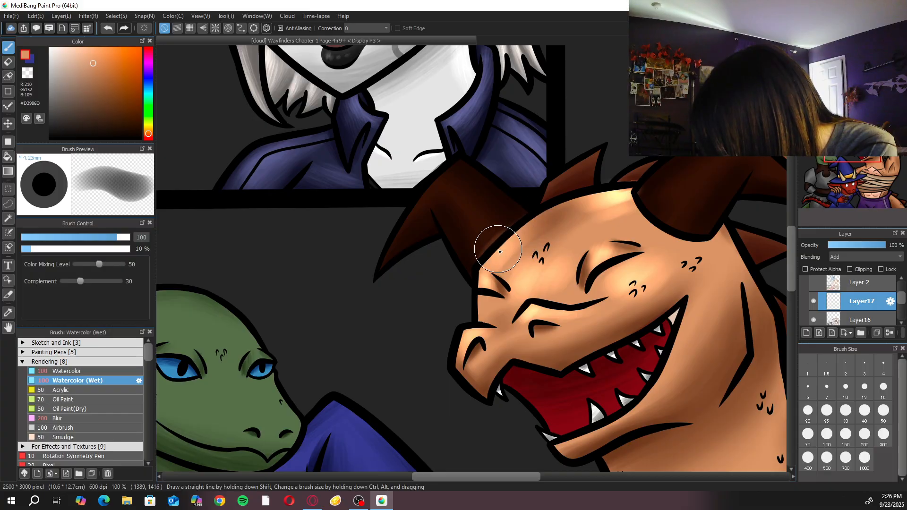
Soften the brow and forehead highlights with the Blur brush at size 200, and clean their edge with the eraser at size 50
click(117, 418)
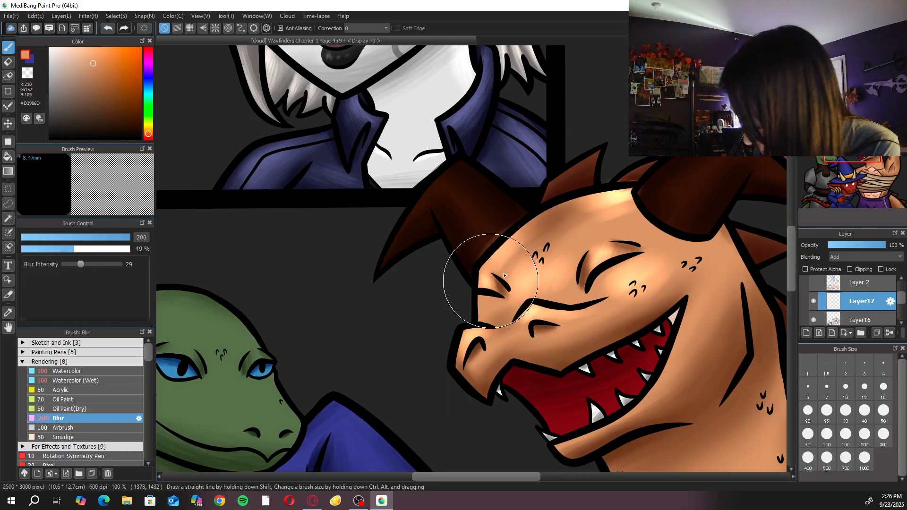
key(e)
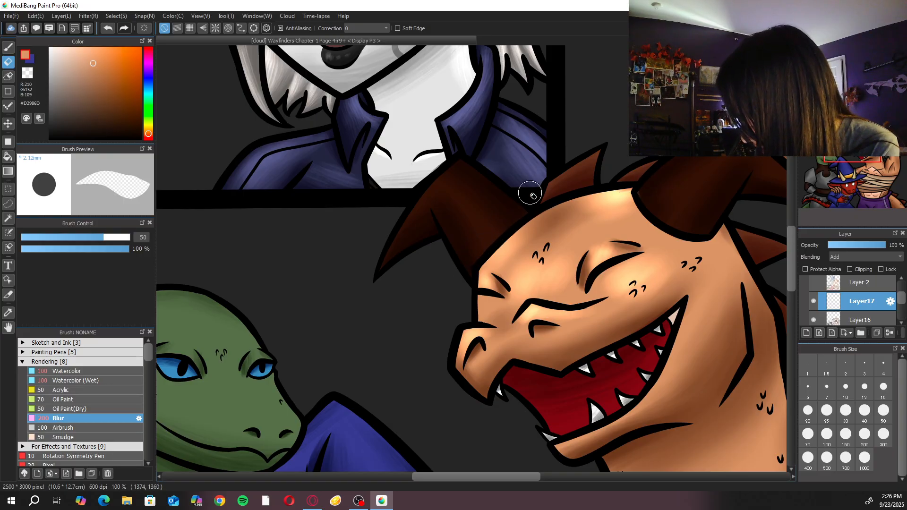
key(b)
Paint highlights on the orange character's snout and around the nostrils with Watercolor (Wet) at size 100
drag(688, 324, 607, 264)
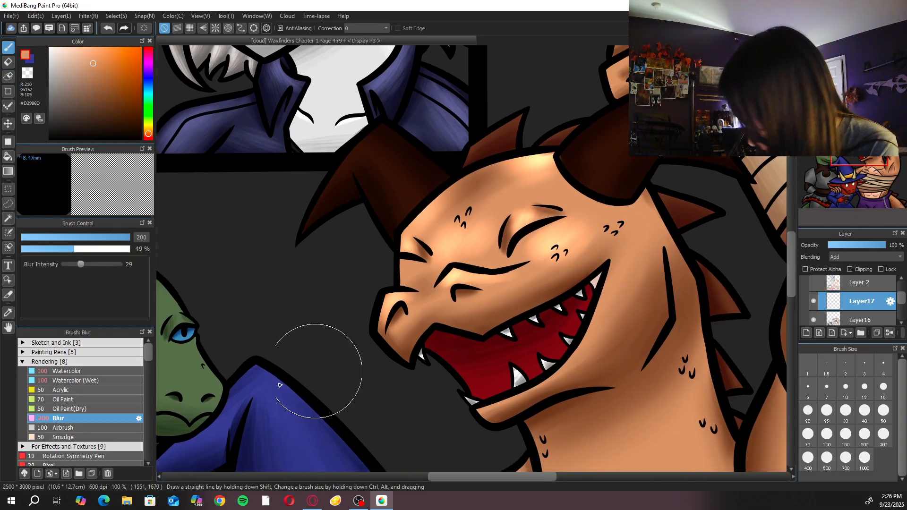
click(96, 381)
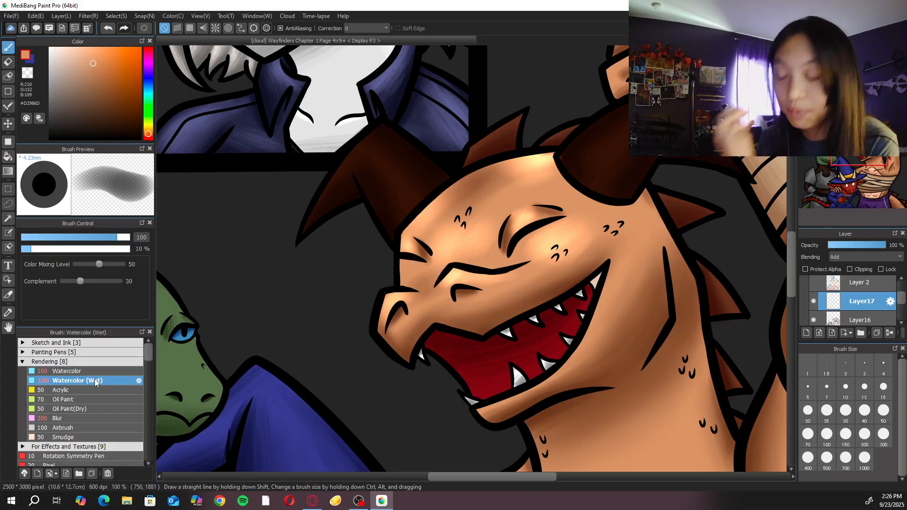
drag(641, 254, 603, 282)
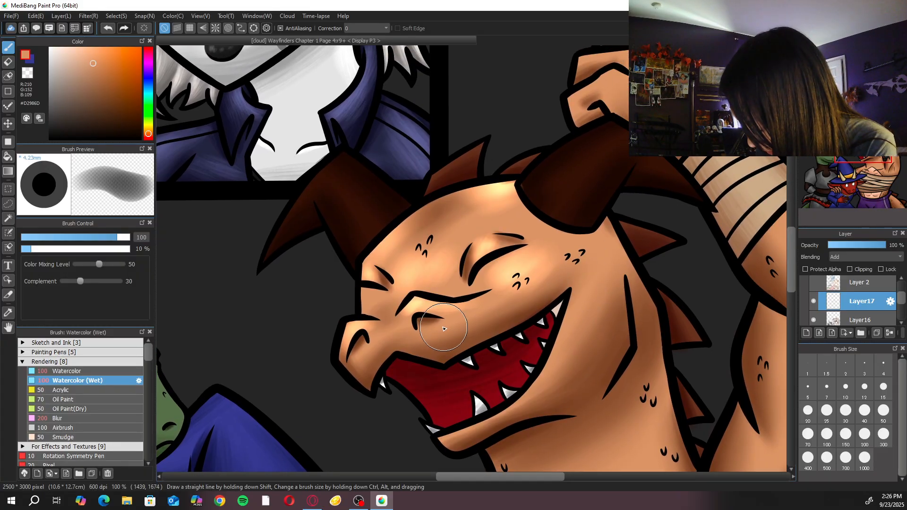
drag(358, 352, 362, 360)
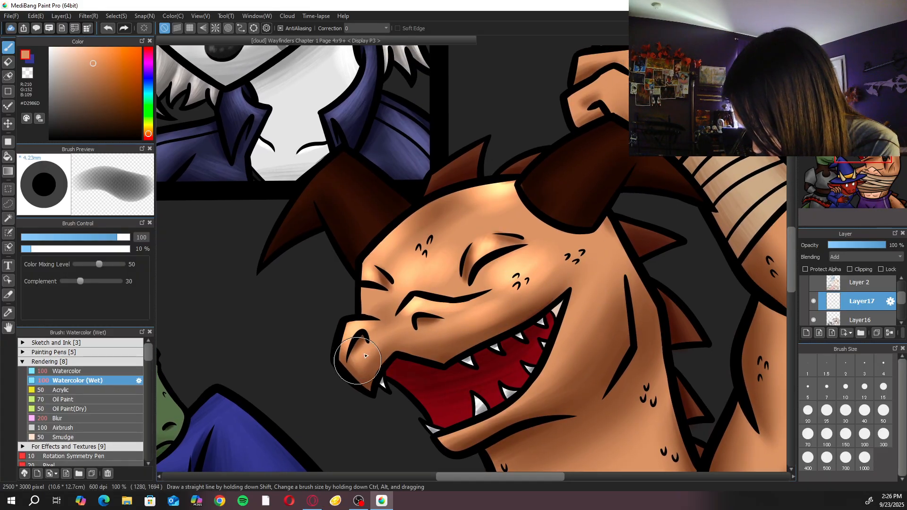
scroll(568, 268, down, 2)
scroll(684, 227, up, 2)
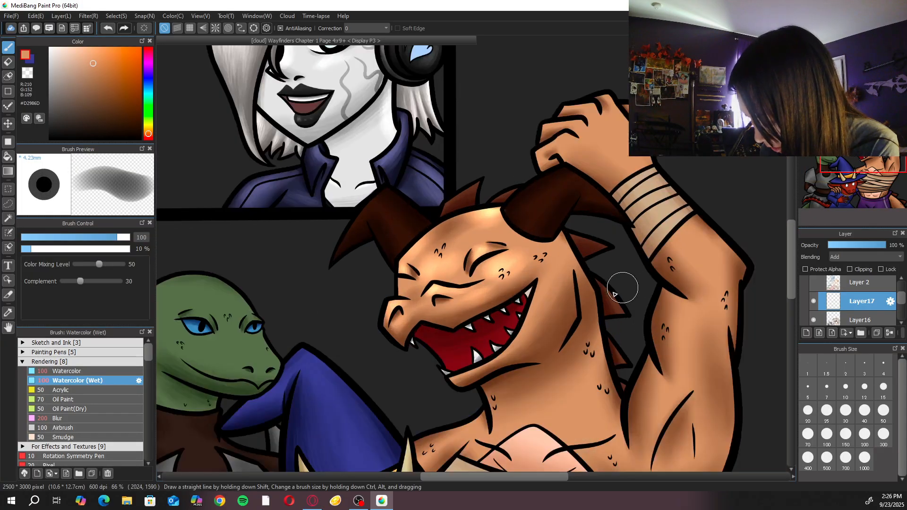
Soften the highlight on the cheek and snout with the Blur brush at size 200, and return to Watercolor (Wet) at size 100
click(90, 409)
click(94, 418)
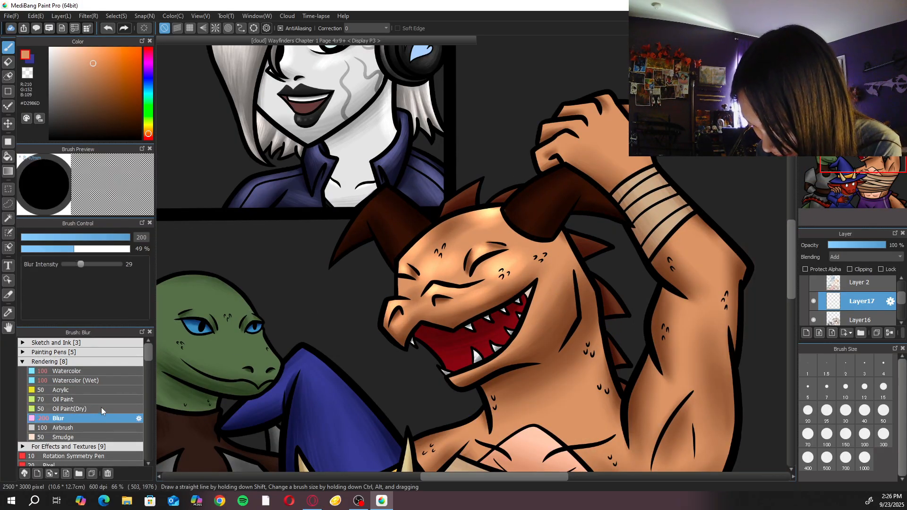
drag(514, 288, 486, 290)
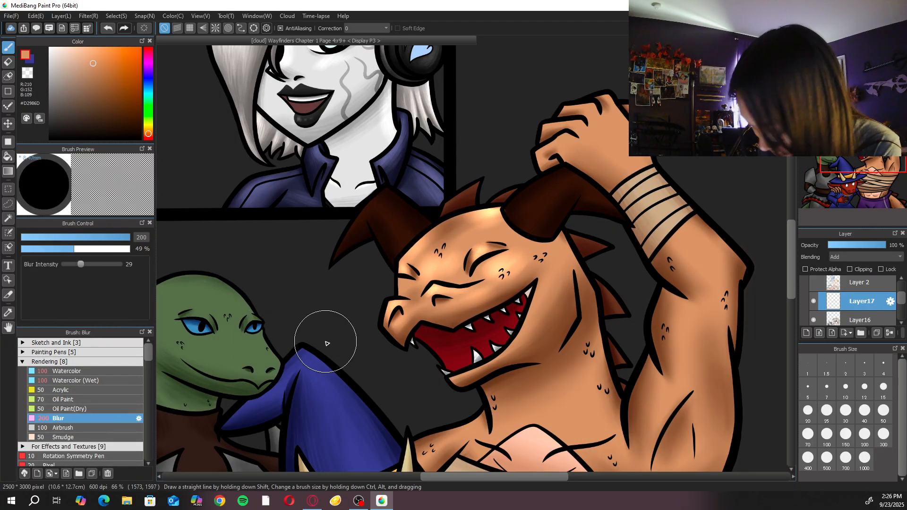
click(89, 392)
click(101, 381)
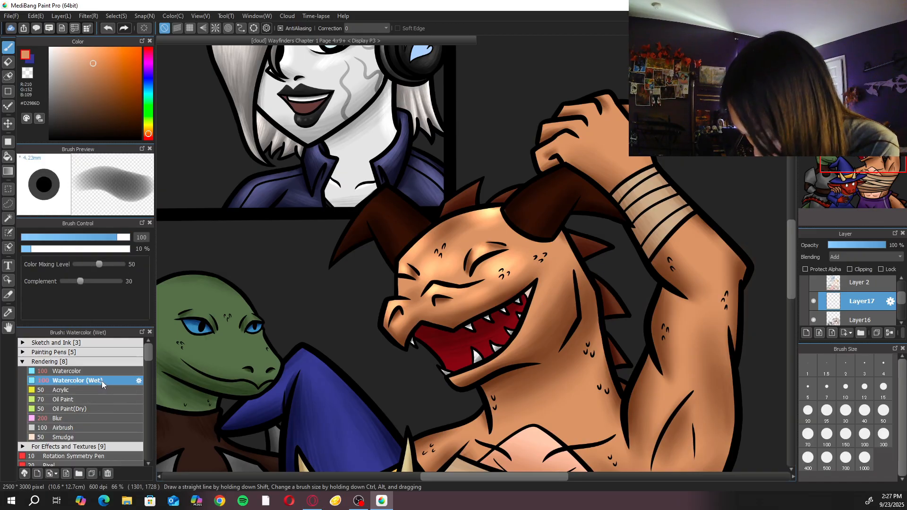
Highlight the orange character's cheek and back of the jaw with Watercolor (Wet) at size 200, and erase spill beside the horn at size 50
drag(559, 260, 554, 266)
mouse_move(555, 310)
mouse_down()
mouse_move(539, 274)
mouse_move(533, 315)
mouse_up()
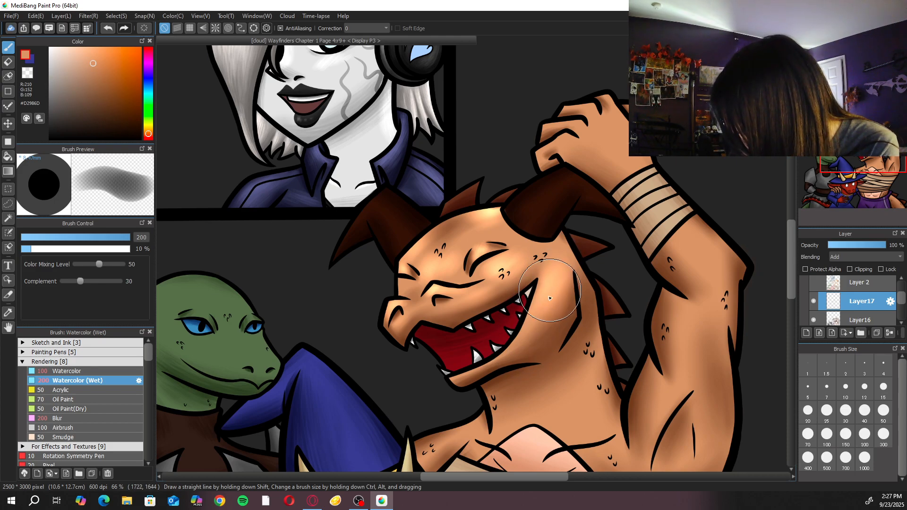
scroll(550, 293, down, 2)
scroll(537, 328, up, 3)
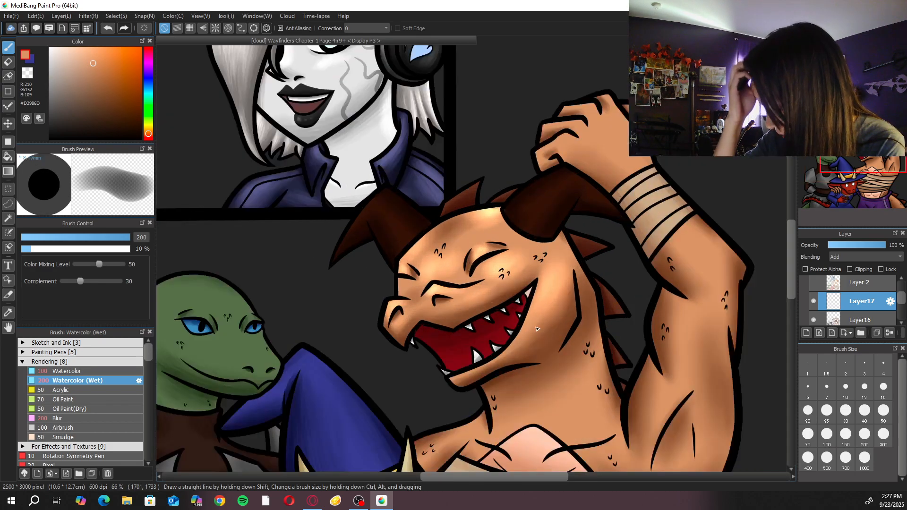
key(e)
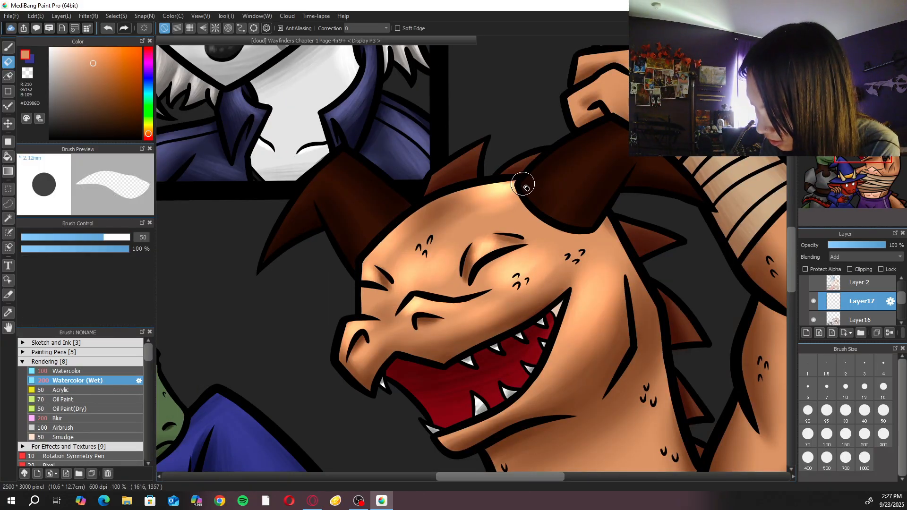
key(b)
scroll(738, 374, down, 1)
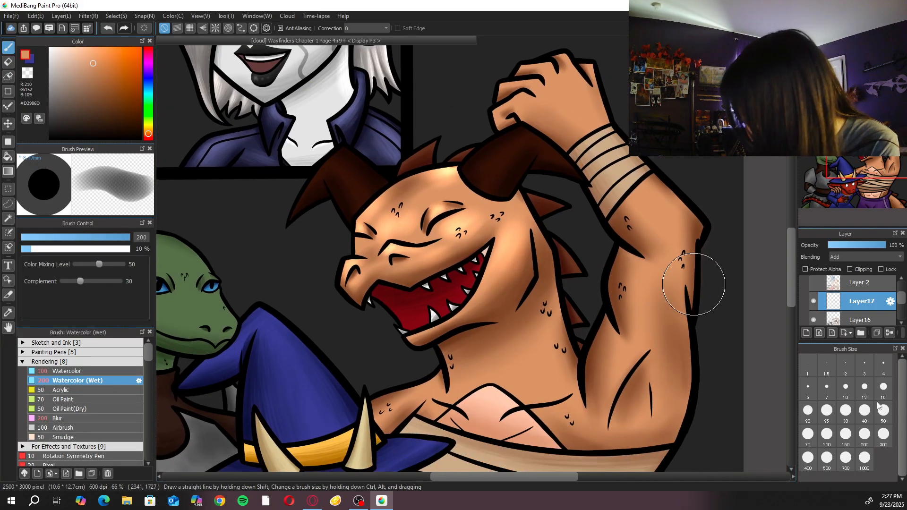
Paint highlights down the orange character's neck with Watercolor (Wet) at size 150
click(883, 411)
click(827, 434)
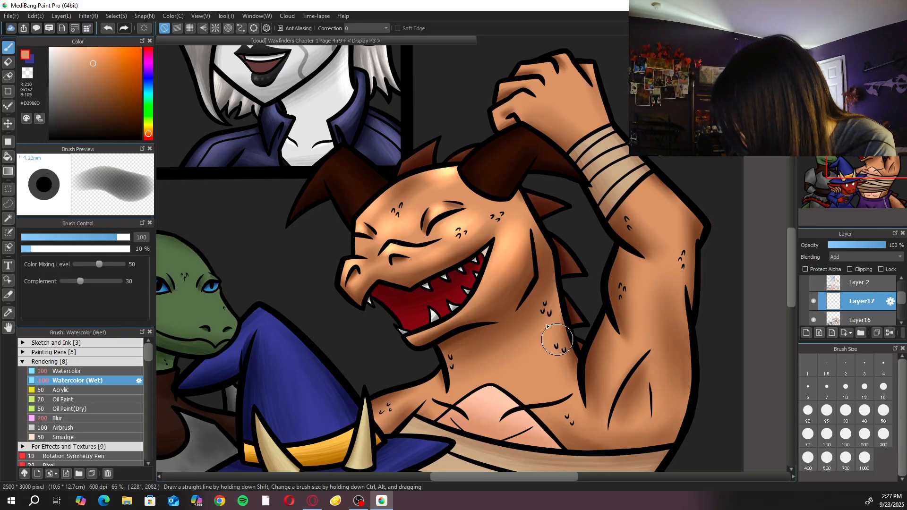
click(845, 434)
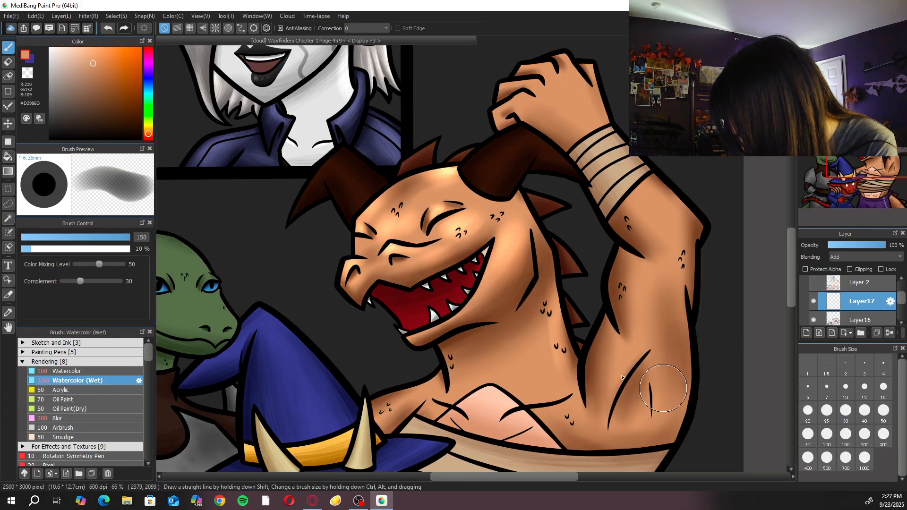
mouse_move(552, 280)
mouse_down()
mouse_move(548, 359)
mouse_move(530, 350)
mouse_move(541, 353)
mouse_move(532, 330)
mouse_move(531, 387)
mouse_move(567, 376)
mouse_move(567, 318)
mouse_move(542, 303)
mouse_move(463, 358)
mouse_move(451, 355)
mouse_up()
Highlight below the orange character's collarbone with Watercolor (Wet) at size 50 and along the shoulder beside the hat at size 70
scroll(464, 392, up, 2)
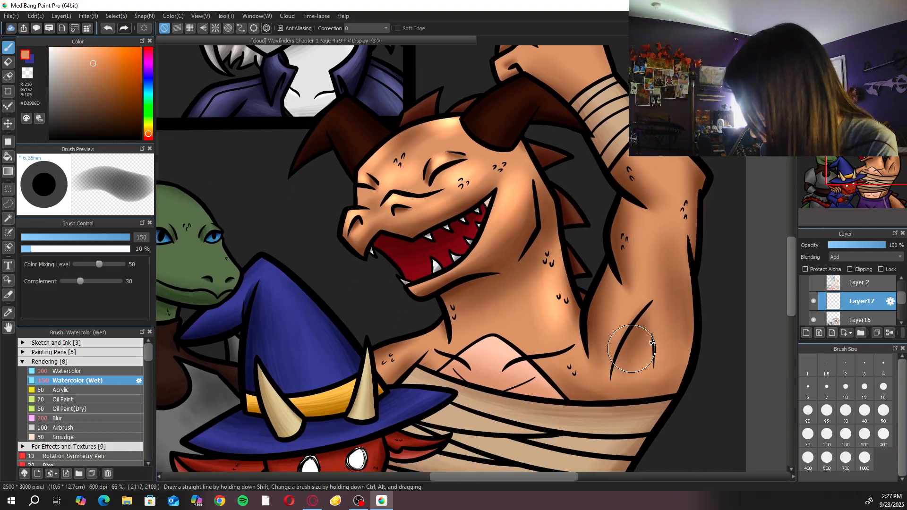
click(883, 410)
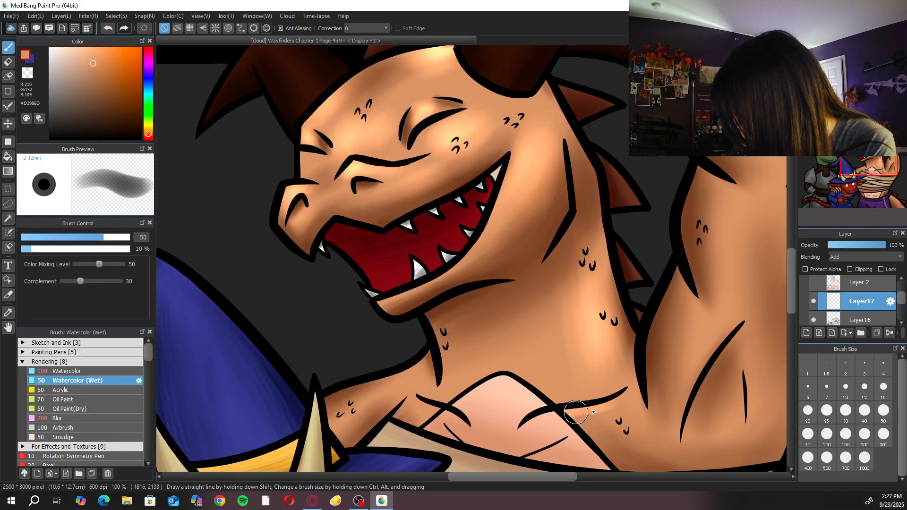
click(815, 440)
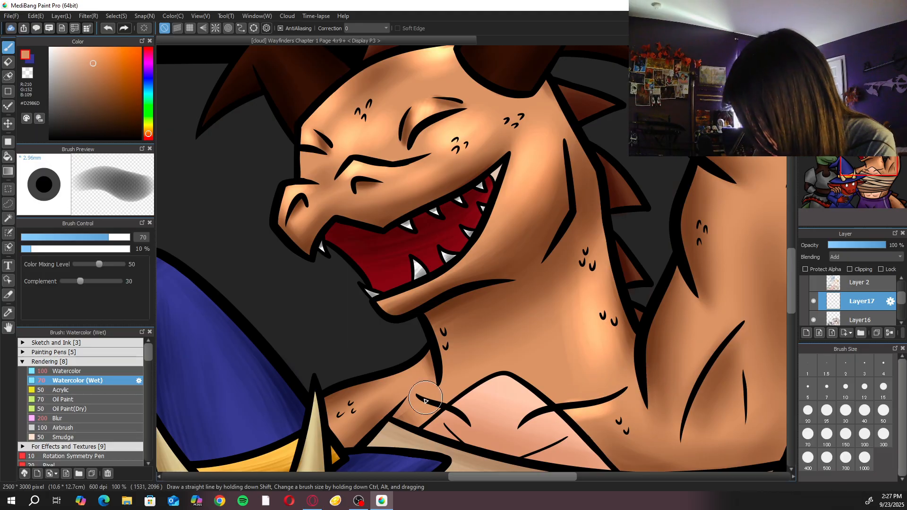
mouse_move(413, 402)
mouse_down()
mouse_move(411, 348)
mouse_move(425, 360)
mouse_move(329, 425)
mouse_move(352, 387)
mouse_move(338, 402)
mouse_move(359, 397)
mouse_move(338, 430)
mouse_move(378, 397)
mouse_move(346, 446)
mouse_move(376, 379)
mouse_move(336, 415)
mouse_up()
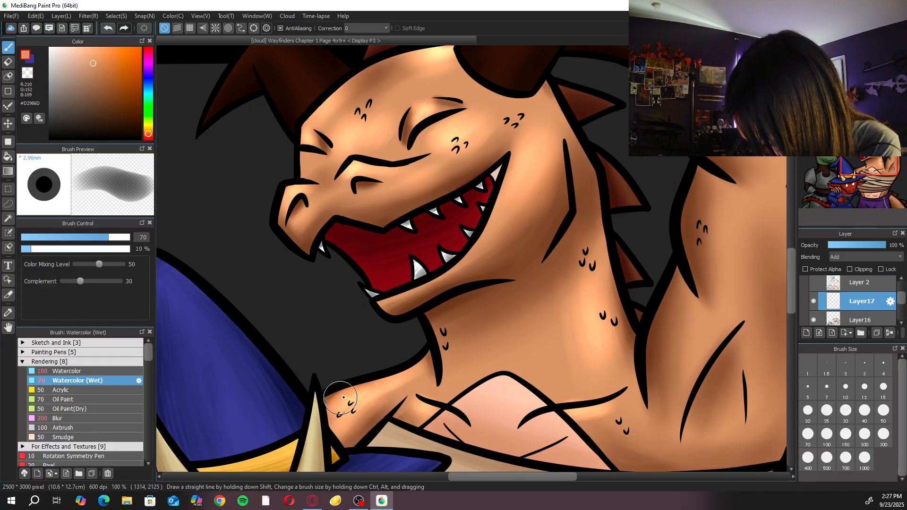
Soften the shoulder highlight with the Blur brush at size 200, and clean the collarbone highlight with the eraser at size 50
click(83, 420)
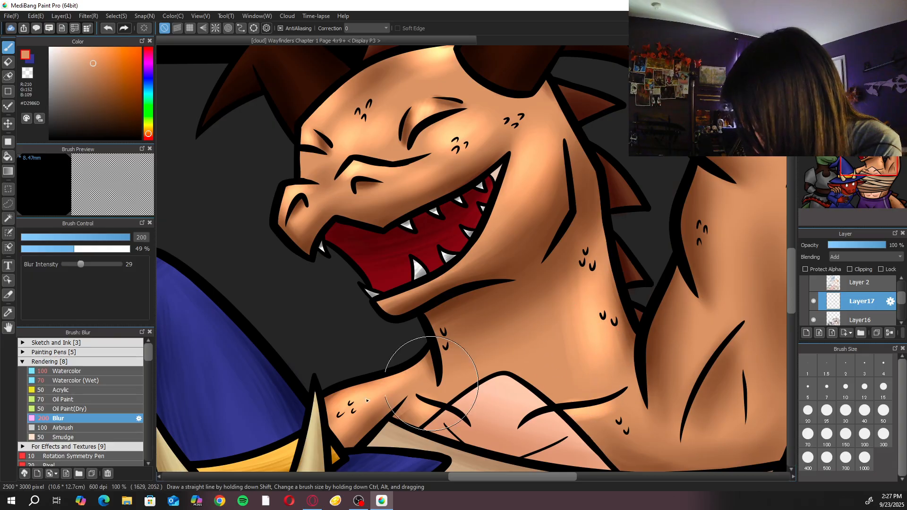
click(75, 381)
key(e)
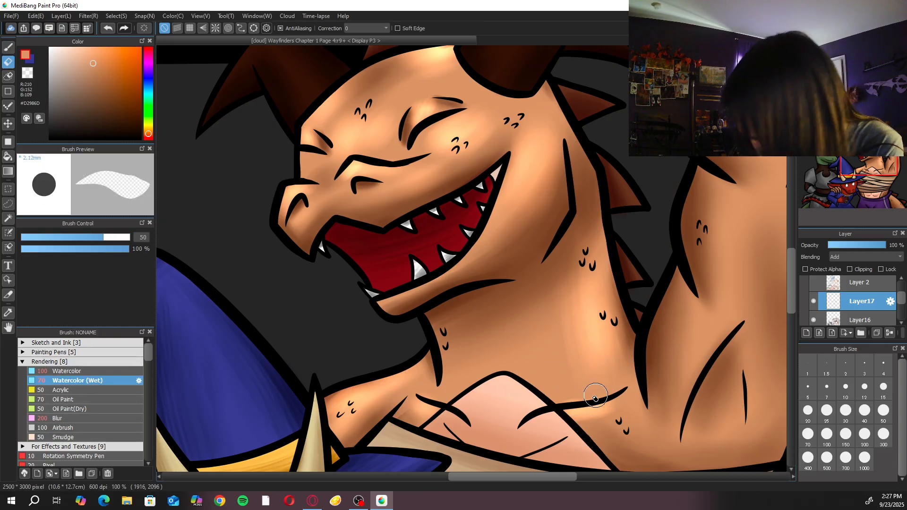
key(b)
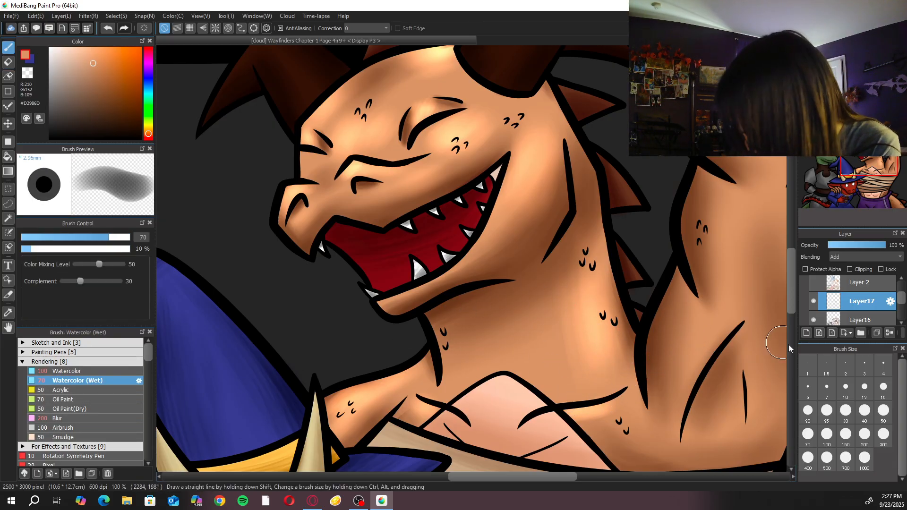
Highlight the orange character's lower jaw along the teeth with Watercolor (Wet) at sizes 50 and 70
key(Right)
key(Right)
key(Right)
key(Right)
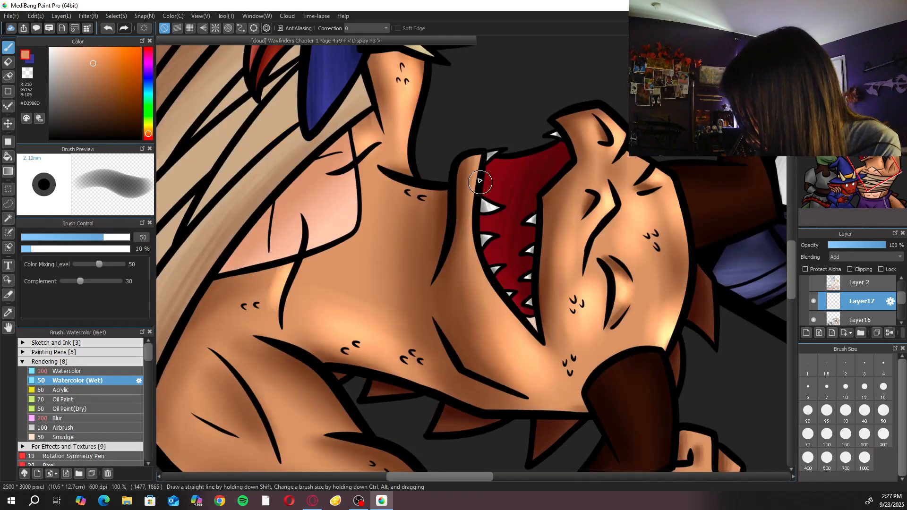
drag(477, 153, 482, 268)
click(808, 434)
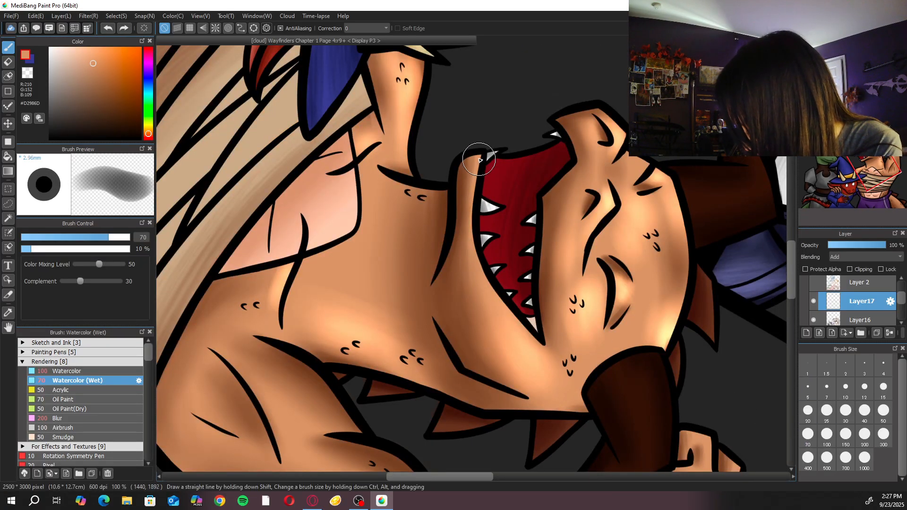
drag(464, 213, 516, 331)
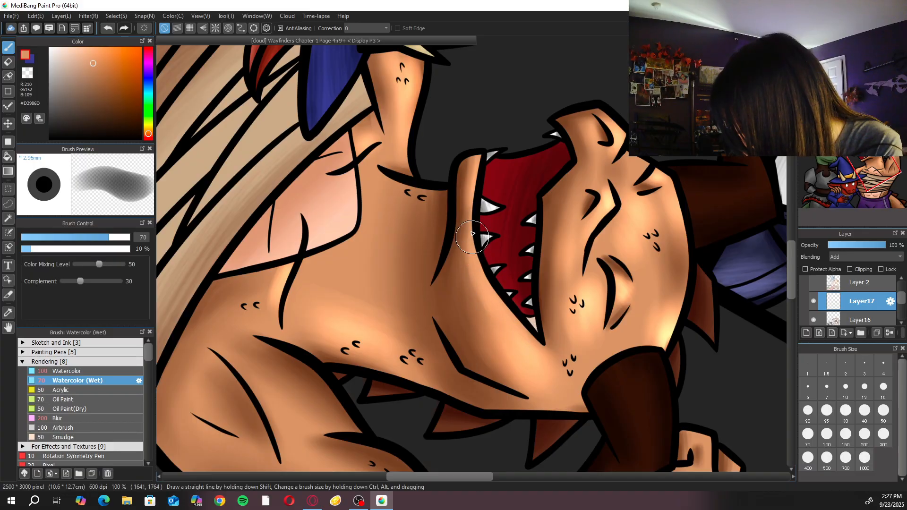
drag(469, 226, 470, 270)
mouse_move(472, 168)
mouse_down()
mouse_move(469, 271)
mouse_move(469, 211)
mouse_up()
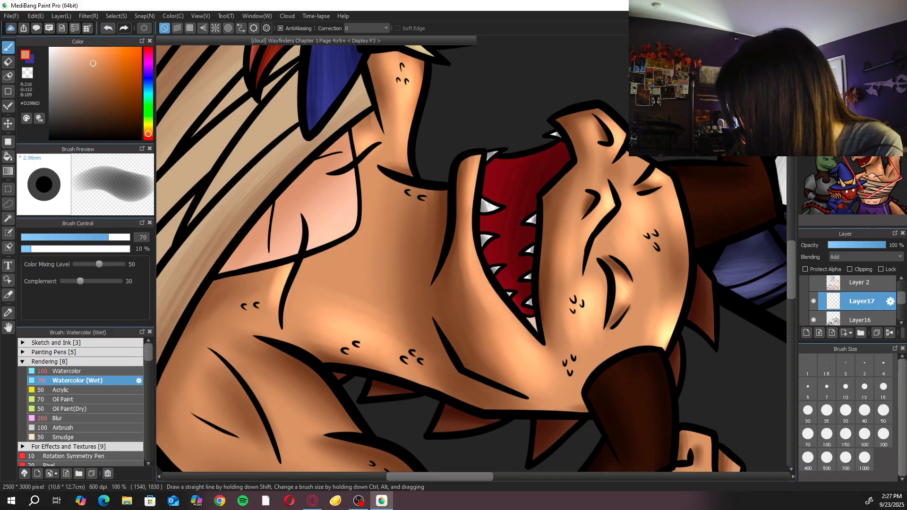
Extend the highlight at the jaw corner with Watercolor (Wet) at size 100, and soften it with the Blur brush at size 200
key(Up)
key(ctrl+minus)
key(ctrl+minus)
key(ctrl+minus)
key(ctrl+plus)
key(ctrl+plus)
key(ctrl+plus)
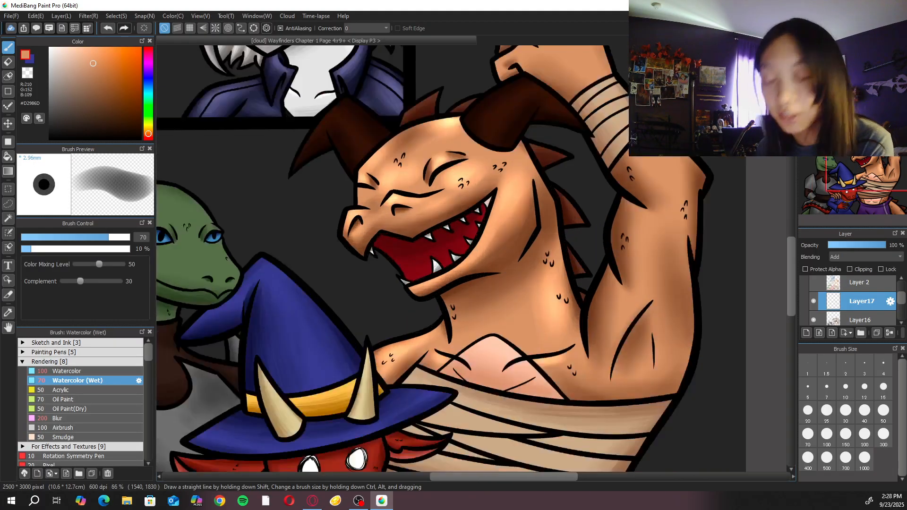
click(826, 434)
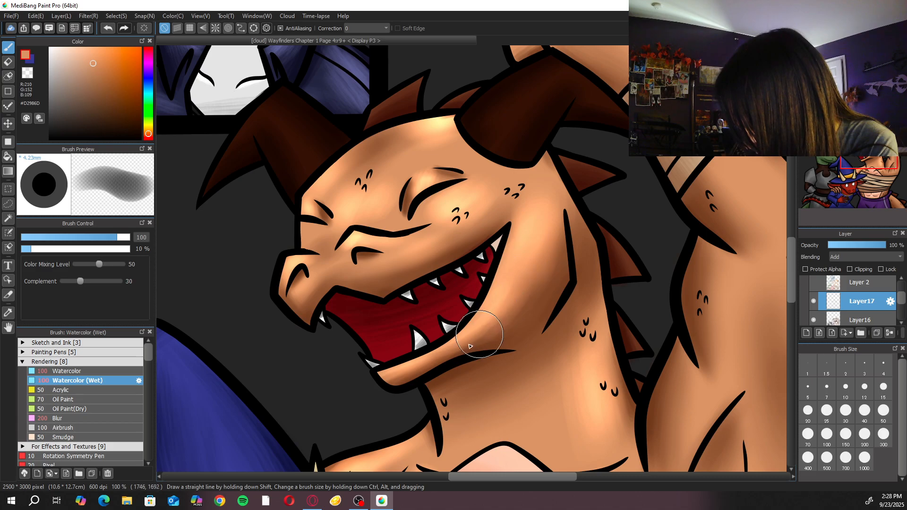
click(57, 418)
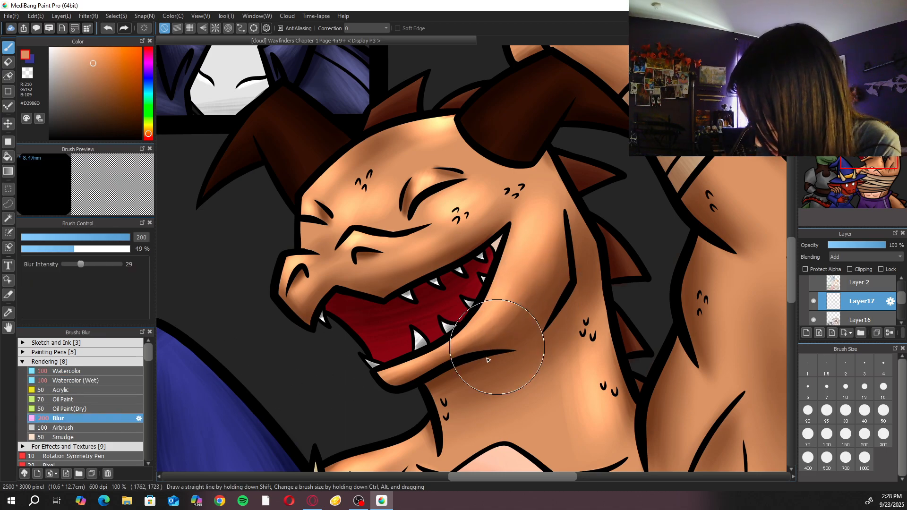
Paint highlights along the orange character's raised upper arm with Watercolor (Wet) at size 150
scroll(490, 343, down, 4)
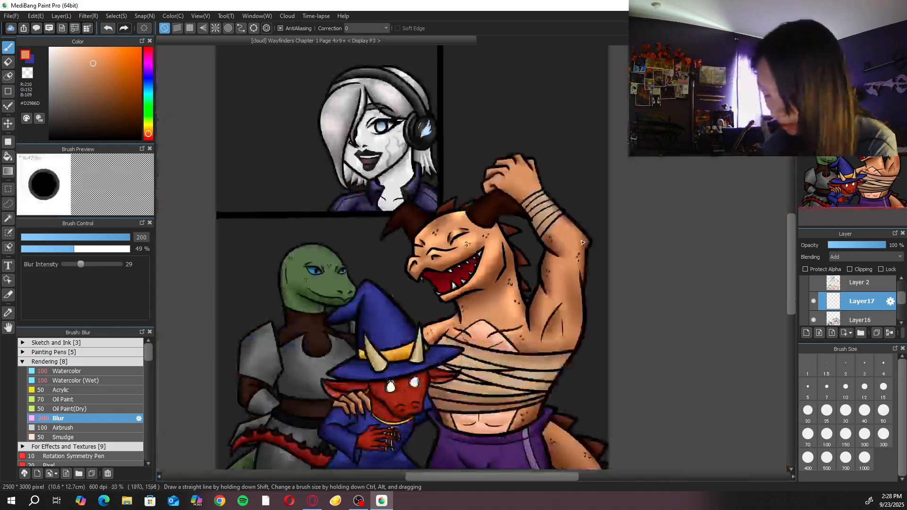
click(103, 380)
scroll(524, 288, up, 2)
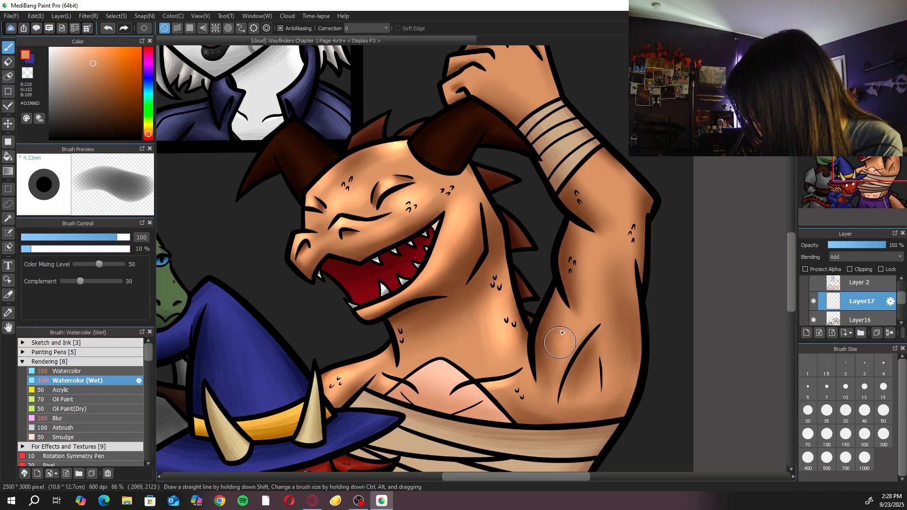
click(846, 435)
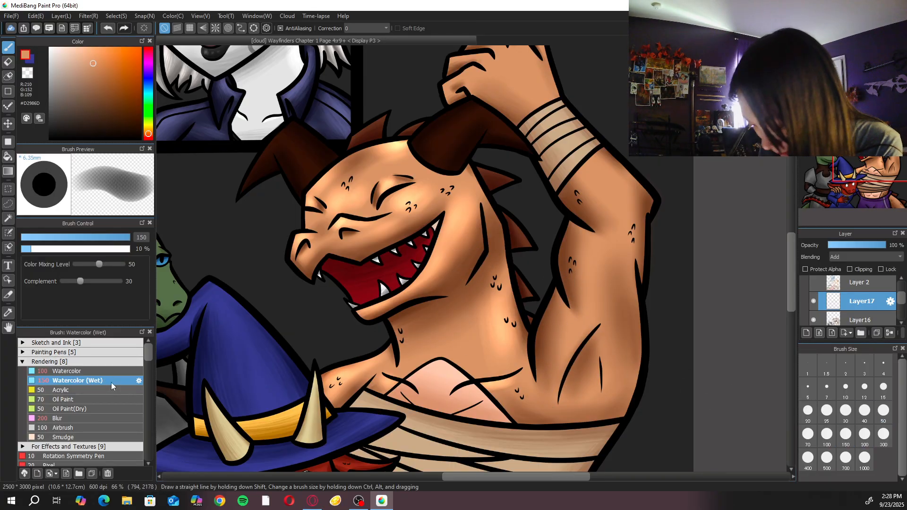
mouse_move(564, 292)
mouse_down()
mouse_move(570, 349)
mouse_move(590, 254)
mouse_move(583, 234)
mouse_move(594, 295)
mouse_move(593, 231)
mouse_move(613, 314)
mouse_move(608, 270)
mouse_move(588, 244)
mouse_move(581, 291)
mouse_up()
mouse_move(579, 220)
mouse_down()
mouse_move(587, 304)
mouse_move(616, 338)
mouse_up()
mouse_move(612, 397)
mouse_down()
mouse_move(610, 330)
mouse_move(644, 320)
mouse_move(600, 213)
mouse_move(613, 256)
mouse_up()
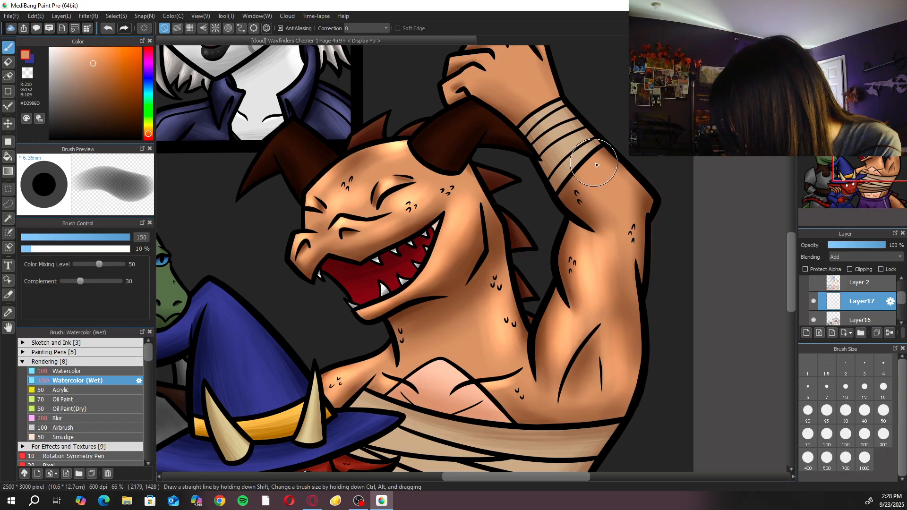
Highlight the raised forearm between the wrist wraps and the elbow with Watercolor (Wet) at size 150
click(850, 53)
click(851, 53)
drag(493, 179, 524, 260)
drag(415, 214, 445, 192)
mouse_move(421, 226)
mouse_down()
mouse_move(448, 208)
mouse_move(457, 181)
mouse_up()
mouse_move(415, 210)
mouse_down()
mouse_move(457, 178)
mouse_move(448, 199)
mouse_up()
click(861, 54)
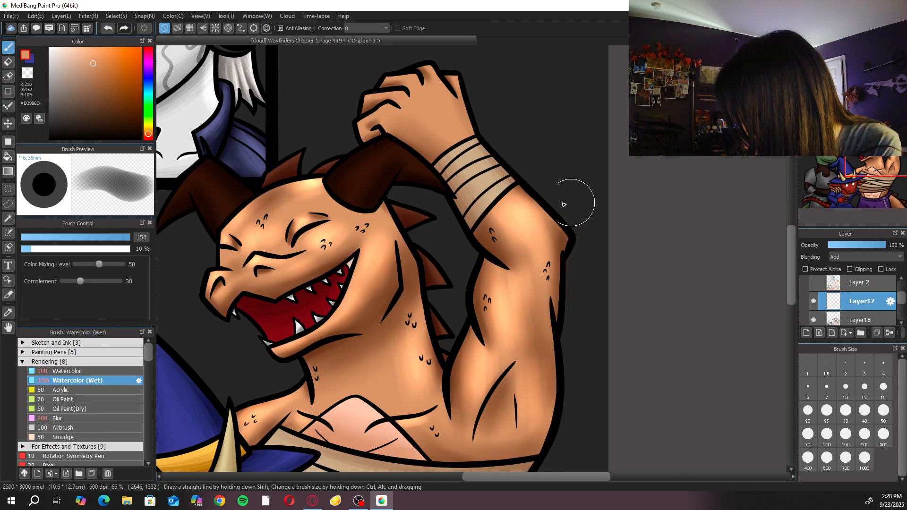
Highlight the back of the orange character's raised hand with Watercolor (Wet) at size 150, and erase spill around it at size 50
scroll(574, 204, up, 3)
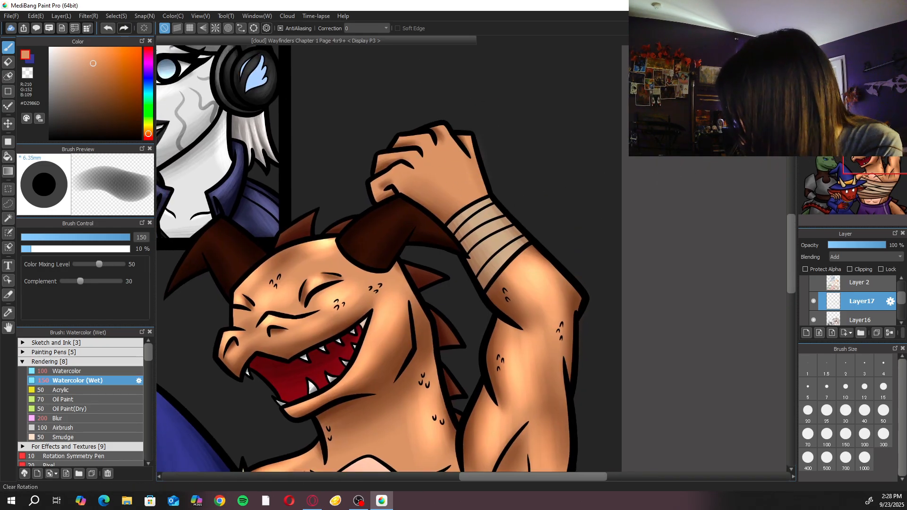
click(847, 53)
click(847, 54)
click(847, 53)
click(847, 53)
mouse_move(387, 300)
mouse_down()
mouse_move(370, 317)
mouse_move(406, 295)
mouse_move(390, 331)
mouse_move(415, 309)
mouse_move(412, 358)
mouse_move(404, 352)
mouse_move(420, 320)
mouse_move(433, 328)
mouse_move(435, 346)
mouse_move(396, 376)
mouse_move(408, 388)
mouse_move(471, 320)
mouse_up()
scroll(472, 320, up, 1)
key(e)
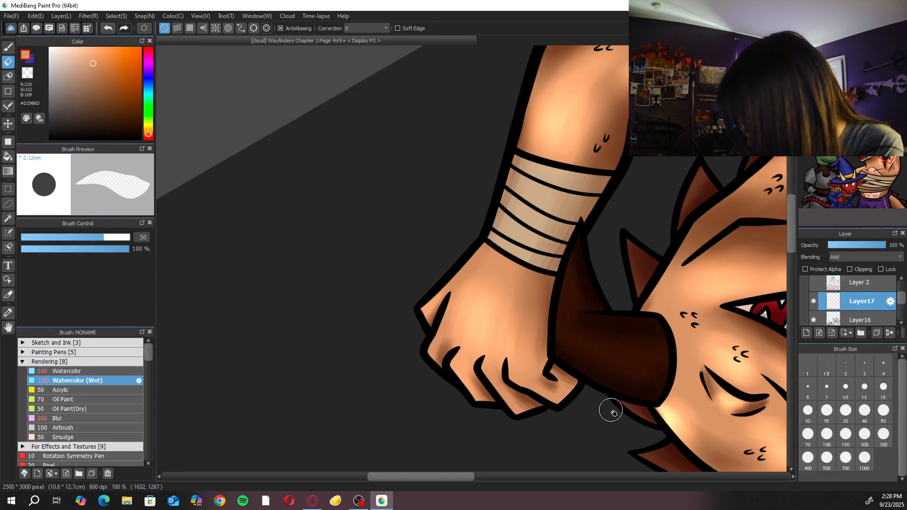
Highlight the fingers of the raised fist with Watercolor (Wet) at size 50, erasing spill outside the outline at size 50
key(b)
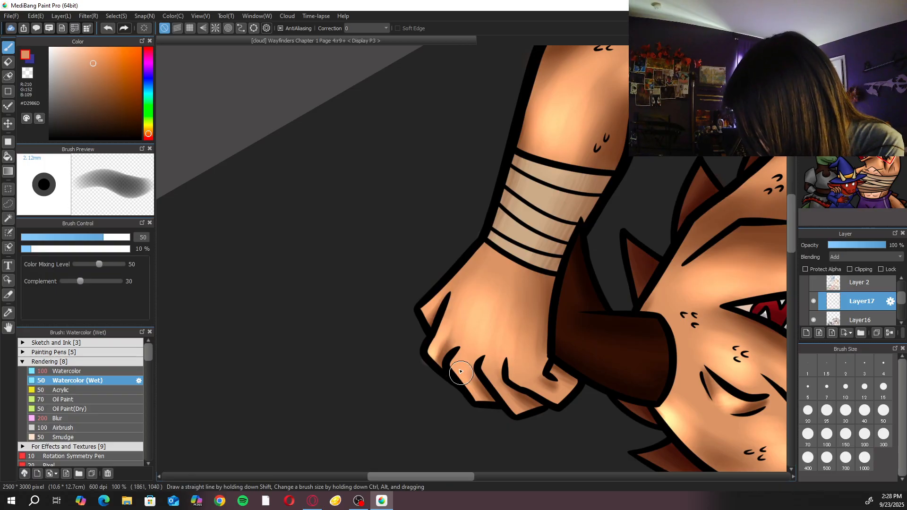
key(e)
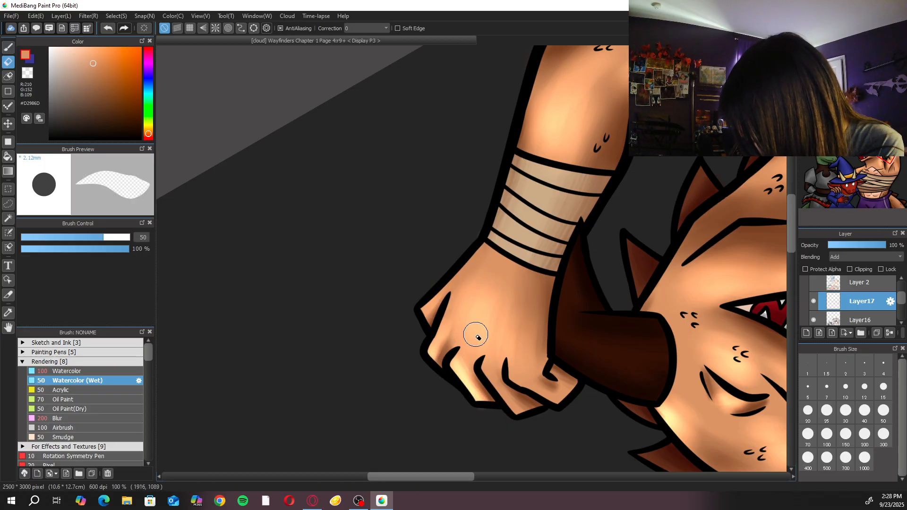
key(b)
drag(492, 387, 527, 414)
key(Up)
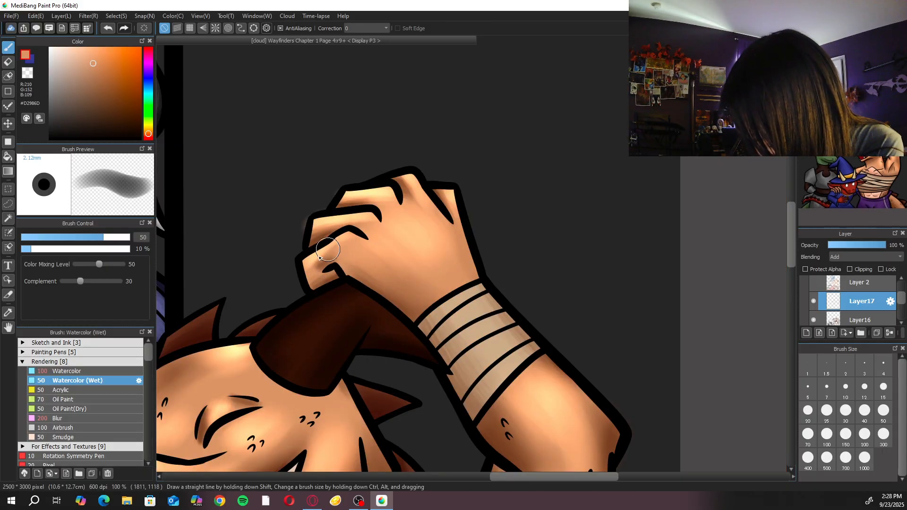
key(e)
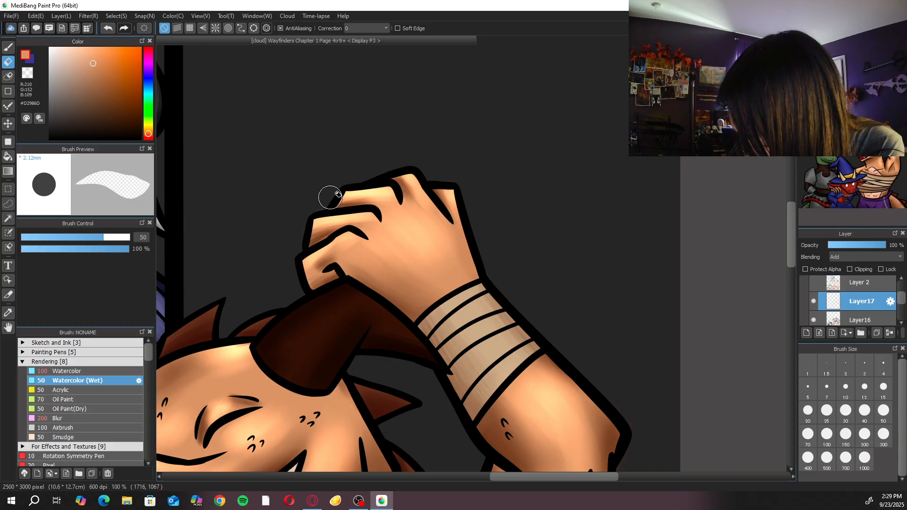
Highlight the orange skin on both sides of the waist below the chest bandages with Watercolor (Wet) at size 70
key(ctrl+minus)
key(ctrl+minus)
key(ctrl+minus)
key(ctrl+minus)
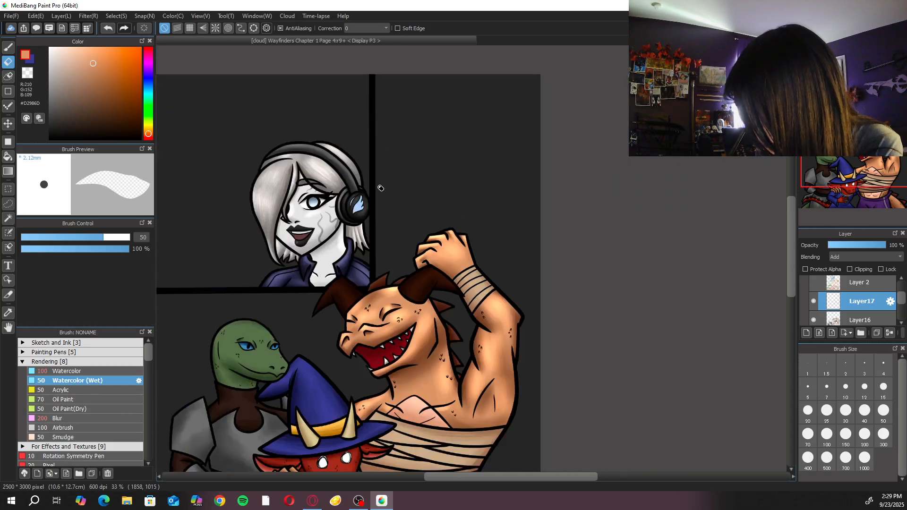
key(b)
key(ctrl+plus)
key(ctrl+plus)
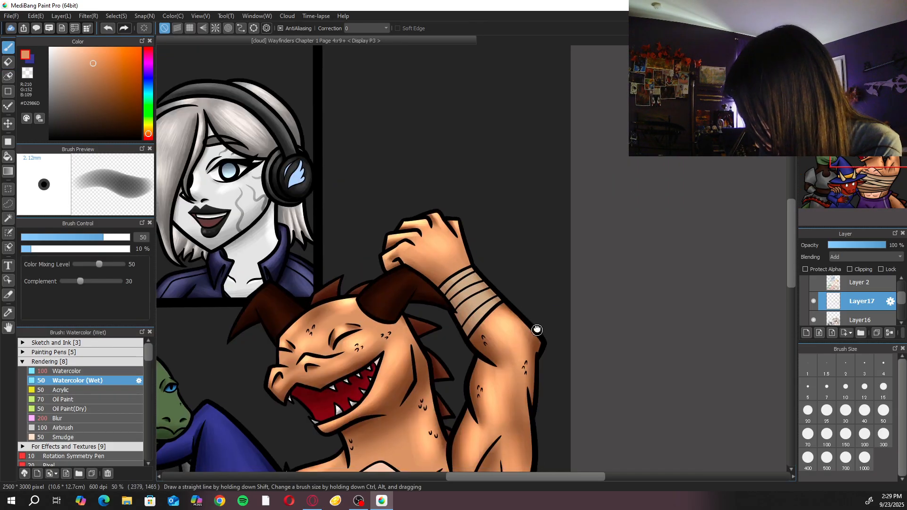
drag(517, 405, 609, 240)
drag(608, 275, 609, 177)
click(865, 434)
click(827, 434)
click(883, 410)
key(ctrl+plus)
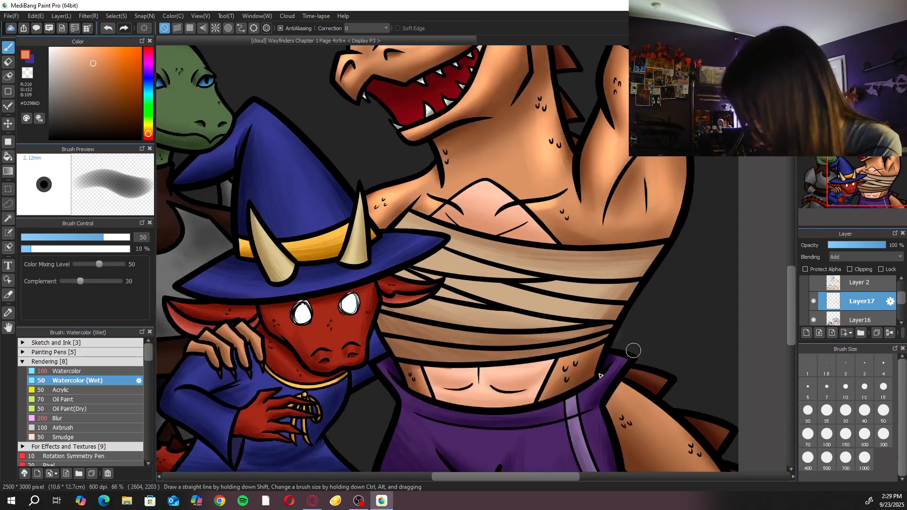
click(808, 434)
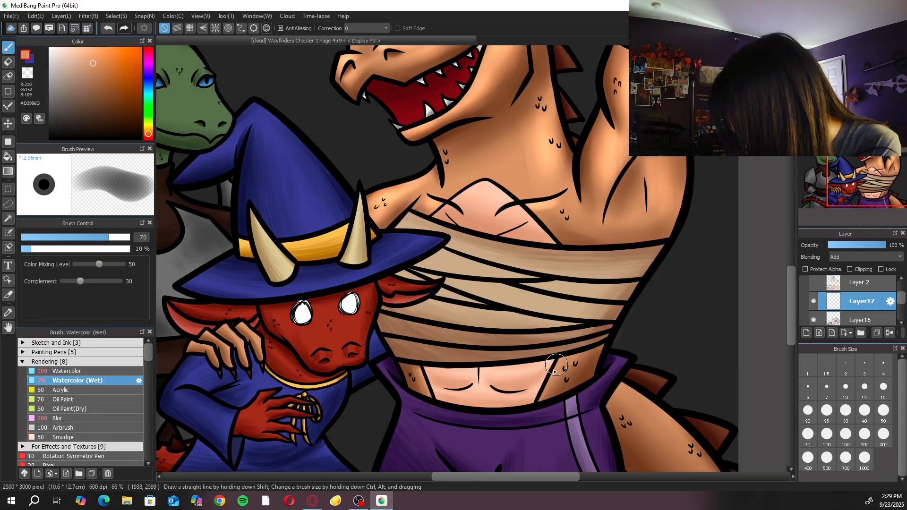
mouse_move(562, 364)
mouse_down()
mouse_move(542, 394)
mouse_move(587, 350)
mouse_move(549, 391)
mouse_up()
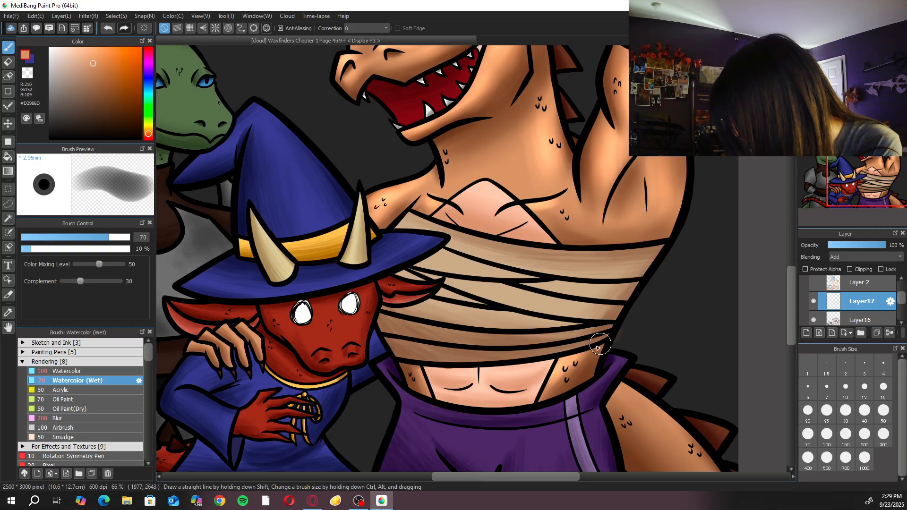
drag(415, 378, 418, 366)
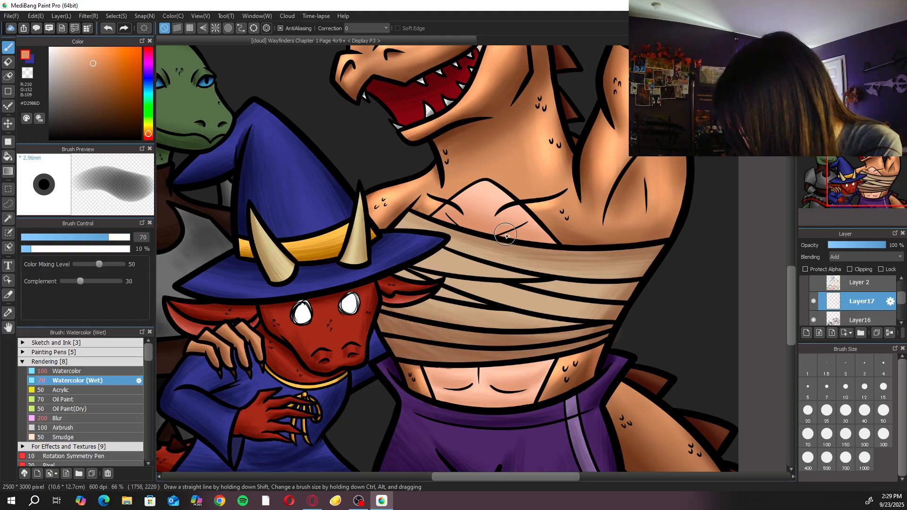
Highlight the four orange fingers resting on the red character's shoulder with Watercolor (Wet) at size 40
scroll(505, 235, down, 1)
scroll(409, 293, up, 4)
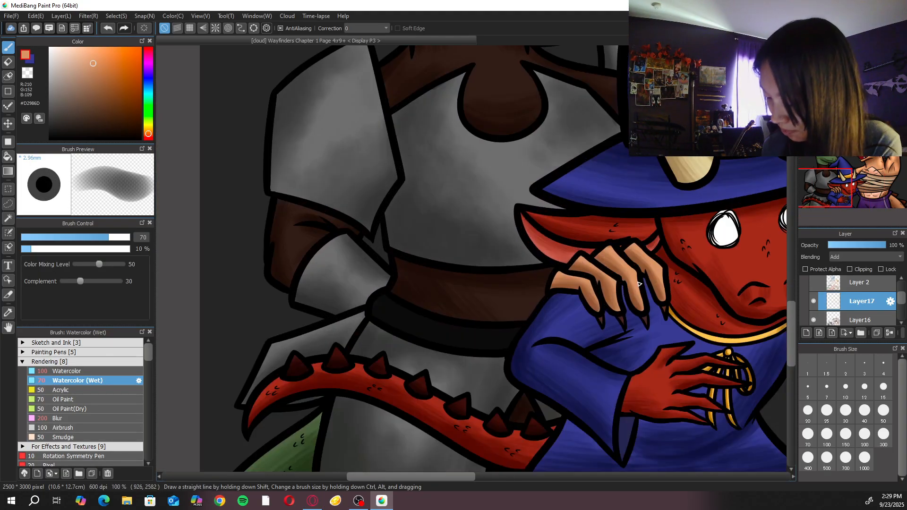
drag(722, 299, 621, 319)
scroll(472, 258, up, 1)
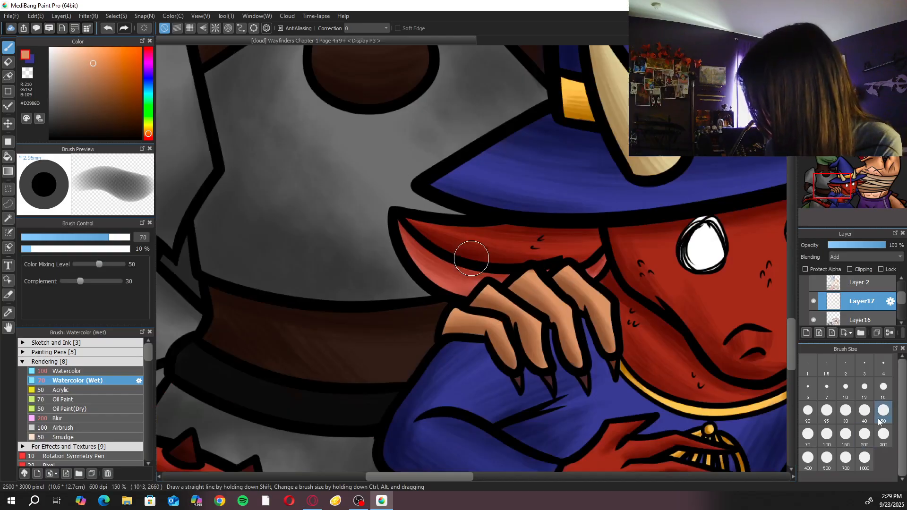
click(883, 412)
click(843, 53)
click(843, 53)
click(843, 52)
click(843, 53)
drag(528, 146, 532, 219)
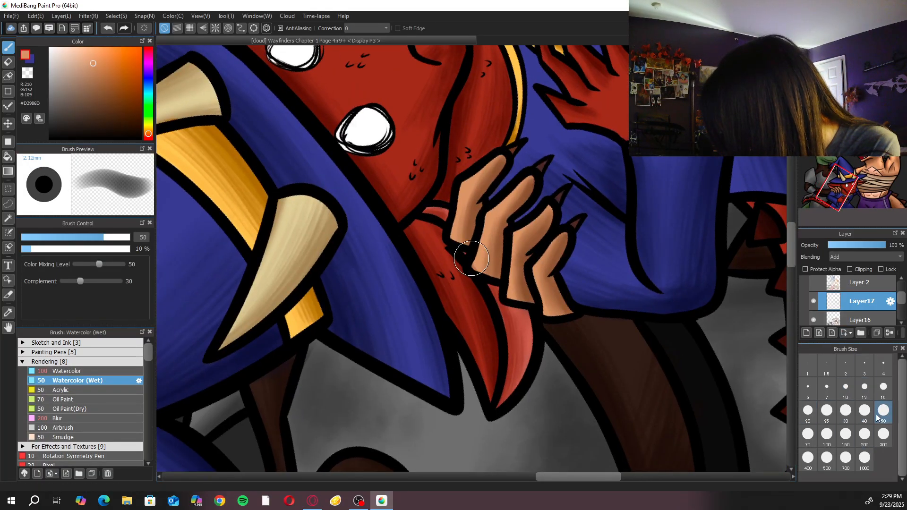
click(846, 410)
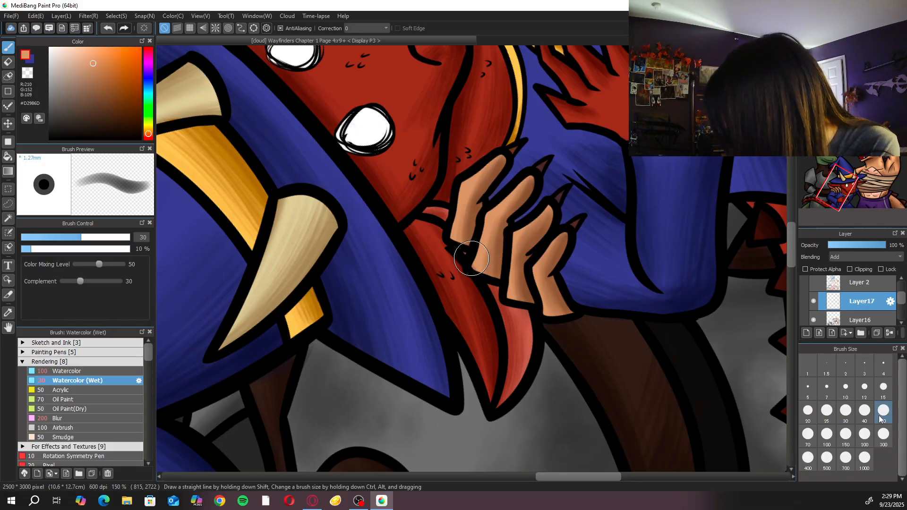
click(864, 410)
mouse_move(501, 157)
mouse_down()
mouse_move(461, 198)
mouse_move(473, 179)
mouse_move(453, 246)
mouse_up()
mouse_move(477, 182)
mouse_down()
mouse_move(460, 234)
mouse_move(468, 248)
mouse_up()
mouse_move(529, 177)
mouse_down()
mouse_move(483, 226)
mouse_move(518, 187)
mouse_move(486, 231)
mouse_move(482, 262)
mouse_up()
mouse_move(500, 210)
mouse_down()
mouse_move(472, 284)
mouse_move(492, 287)
mouse_up()
mouse_move(542, 213)
mouse_down()
mouse_move(523, 233)
mouse_move(500, 307)
mouse_up()
drag(529, 260, 506, 302)
drag(557, 241, 537, 268)
drag(542, 300, 550, 319)
drag(543, 268, 547, 295)
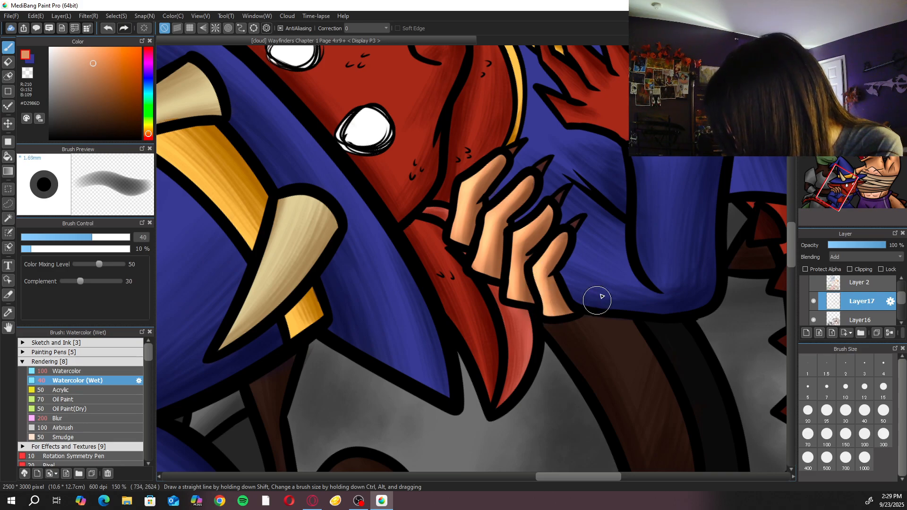
Paint highlights along the orange character's tail beside the purple trousers with Watercolor (Wet) at size 200
key(Up)
scroll(525, 308, down, 5)
scroll(526, 308, up, 3)
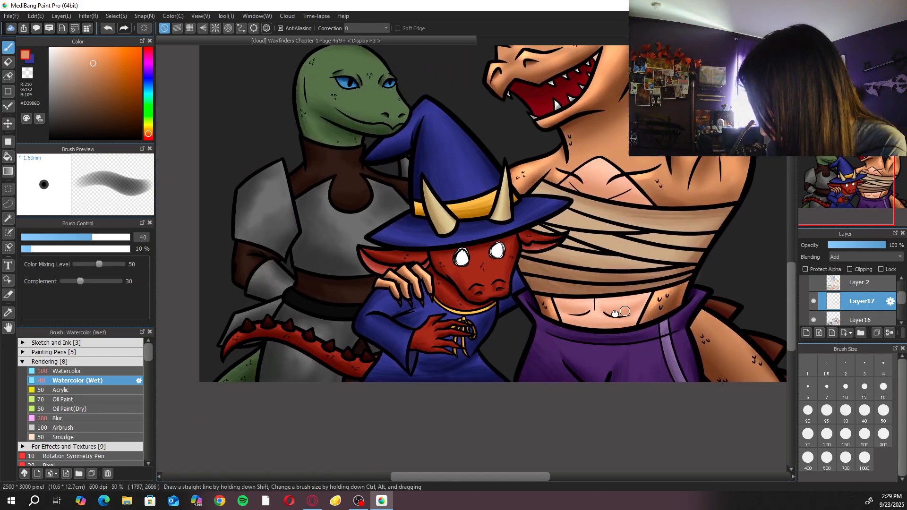
click(865, 434)
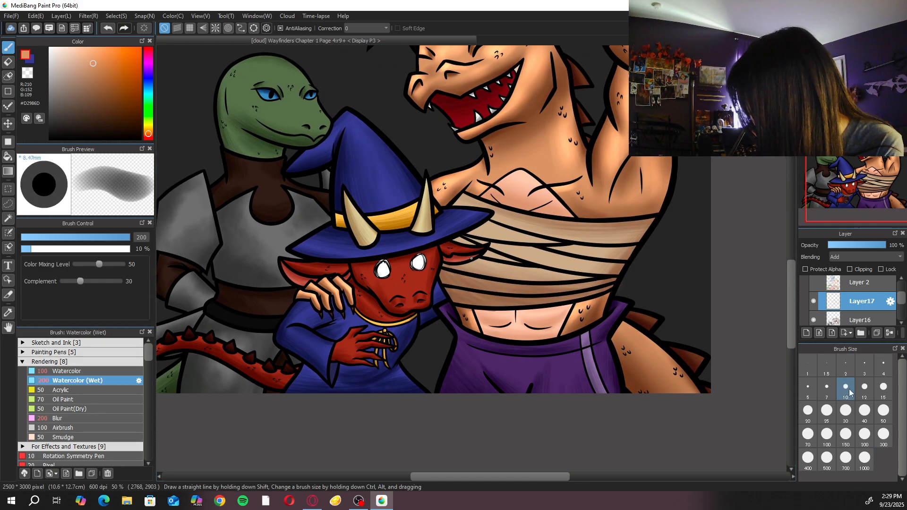
key(Left)
key(Left)
mouse_move(587, 206)
mouse_down()
mouse_move(575, 323)
mouse_move(581, 365)
mouse_up()
mouse_move(448, 255)
mouse_down()
mouse_move(449, 223)
mouse_move(475, 178)
mouse_up()
mouse_move(452, 244)
mouse_down()
mouse_move(482, 147)
mouse_move(504, 127)
mouse_up()
drag(455, 223, 473, 165)
drag(453, 242, 457, 205)
key(Up)
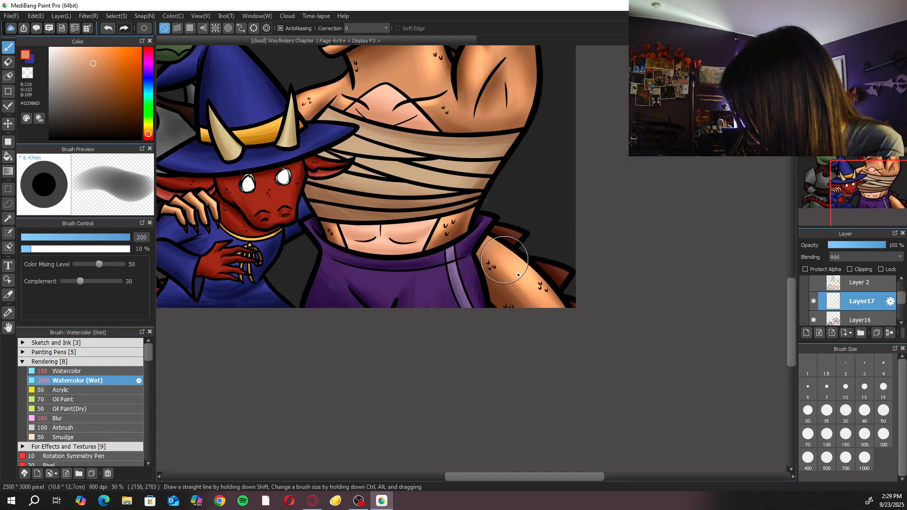
Switch to the Blur brush at size 200 and save the comic page
click(94, 418)
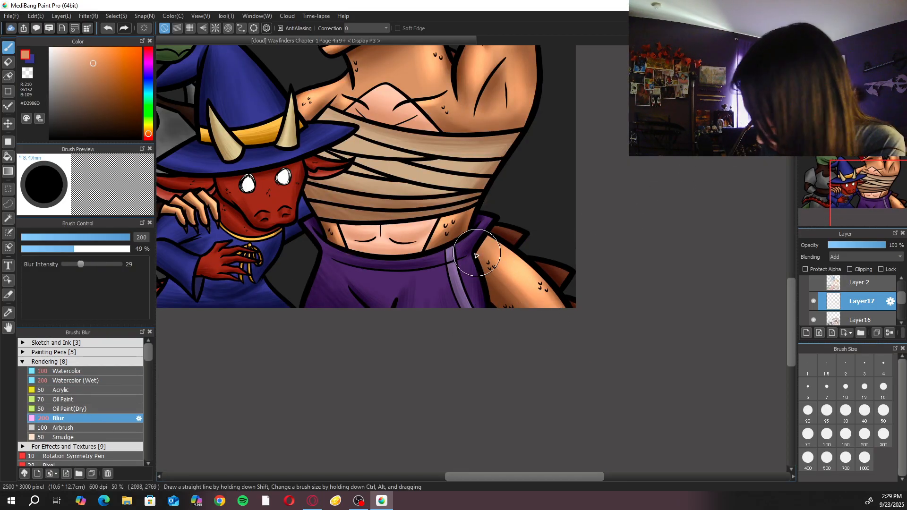
key(ctrl+0)
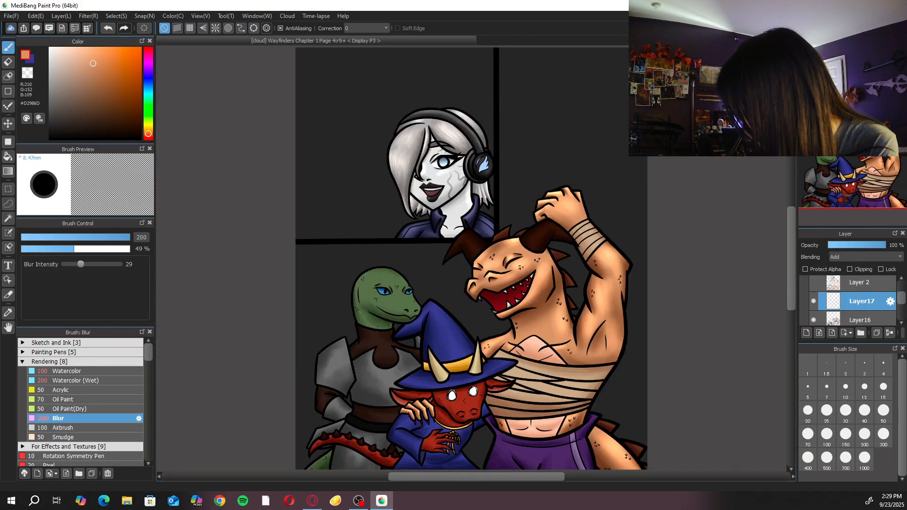
key(ctrl+s)
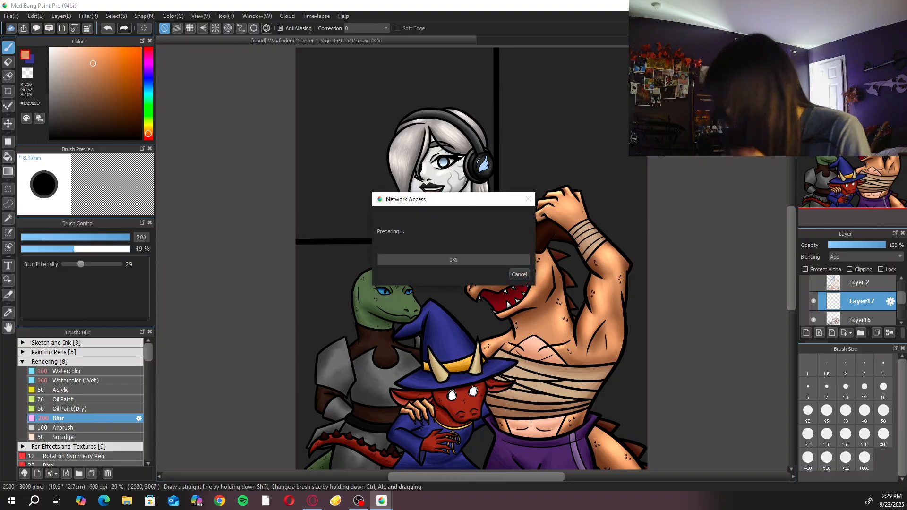